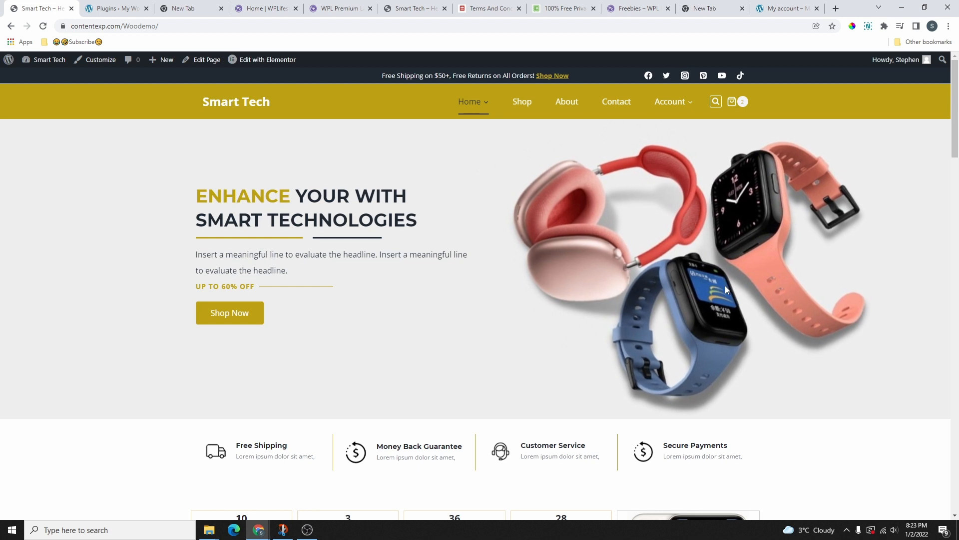
Examine the demo store's home page from the hero and countdown discount banners to the Trending Products section
scroll(186, 213, "down", 7)
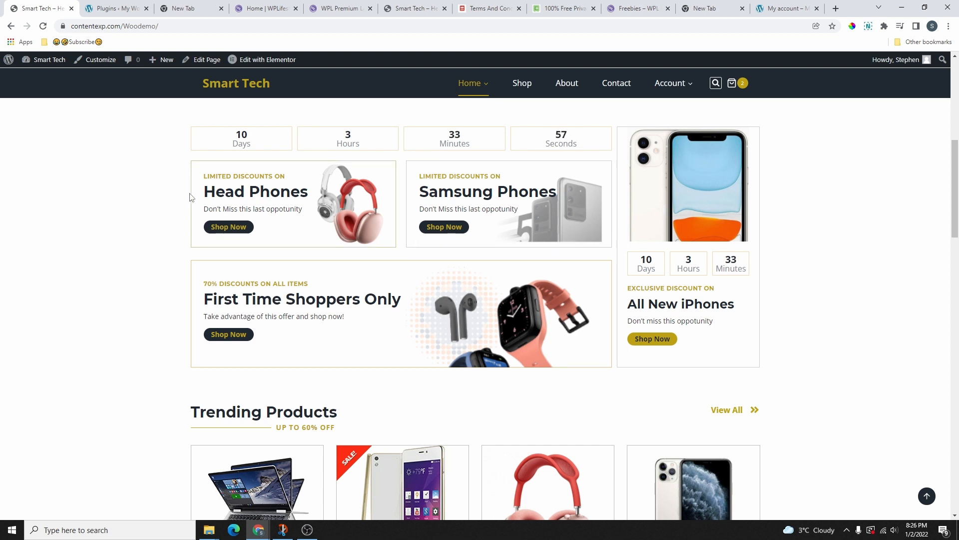
scroll(549, 199, "down", 2)
scroll(350, 258, "up", 2)
scroll(483, 255, "up", 1)
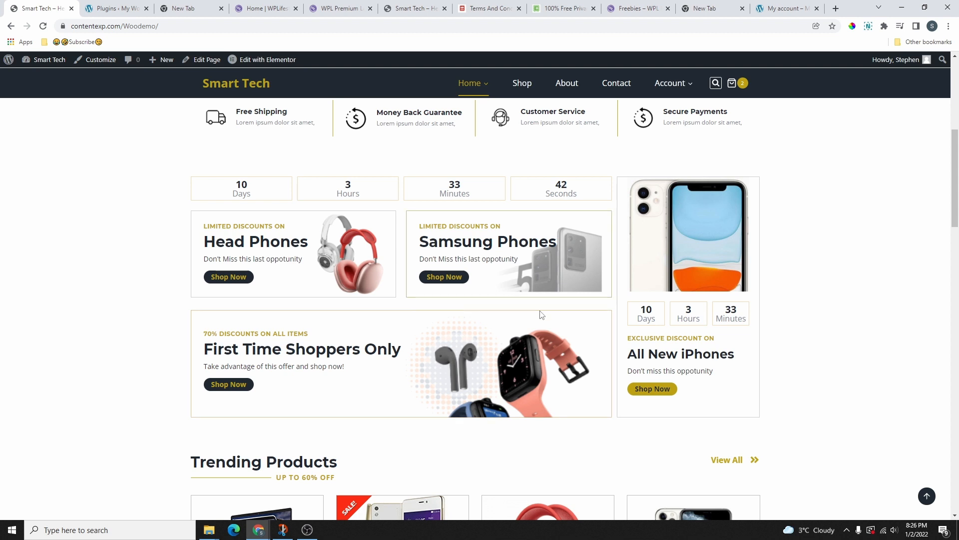
scroll(300, 263, "down", 5)
scroll(300, 263, "down", 2)
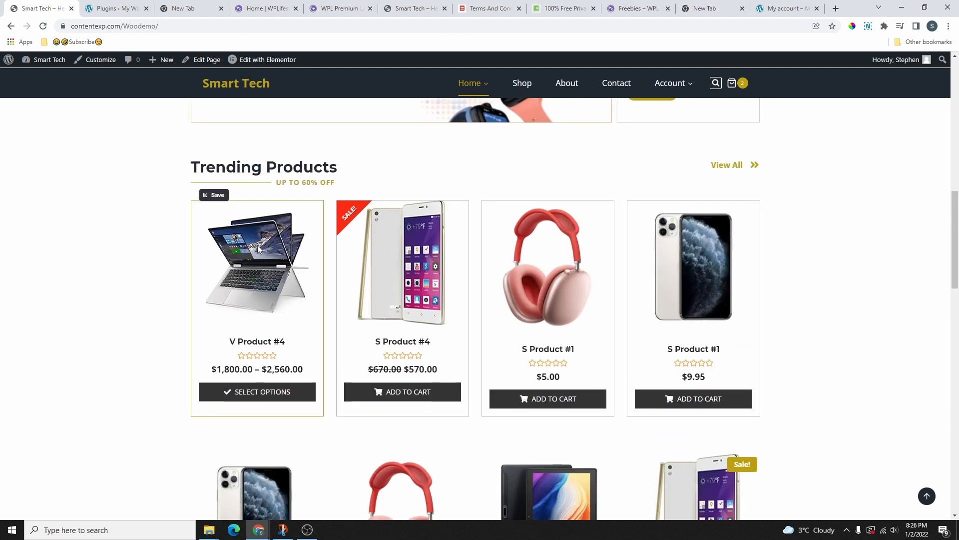
left_click_drag(276, 128, 337, 132)
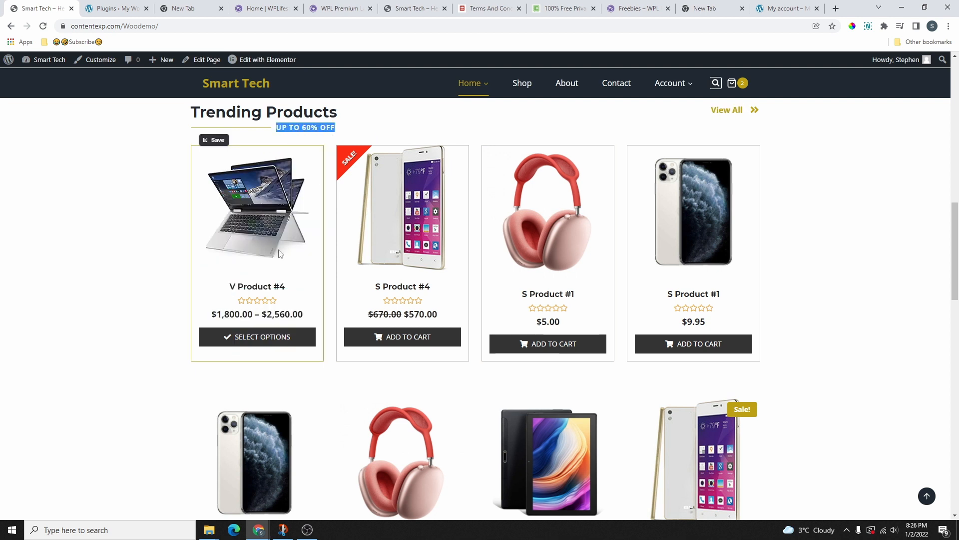
scroll(132, 217, "down", 4)
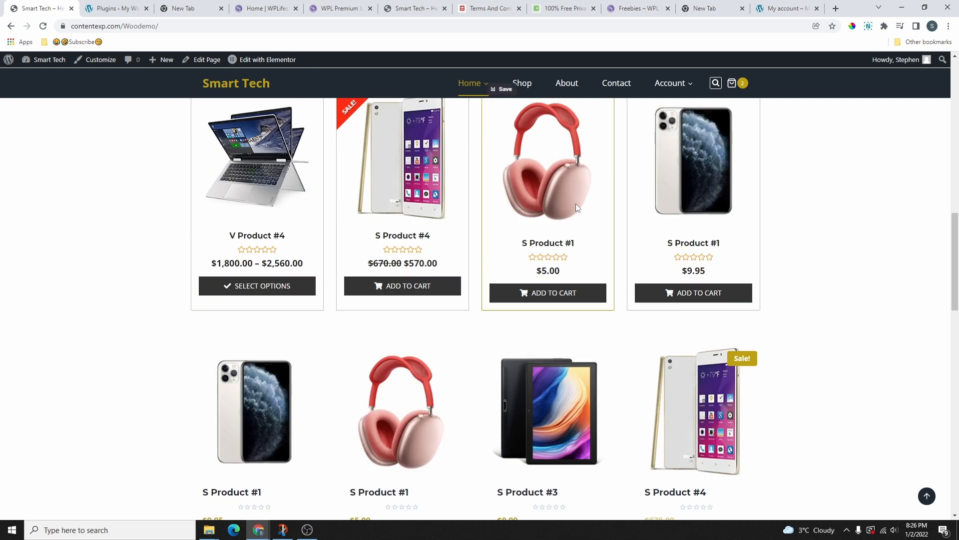
scroll(675, 247, "down", 3)
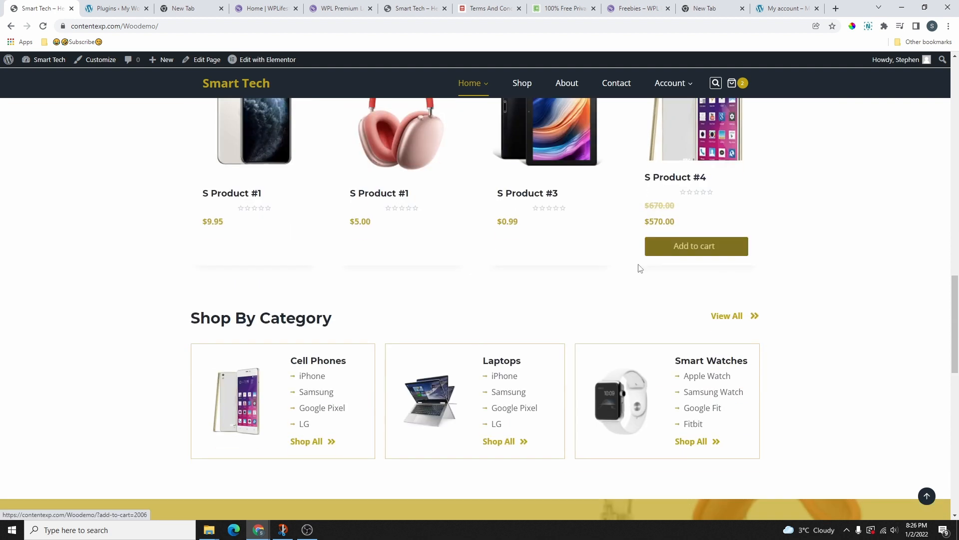
Examine the home page's Shop By Category, 25% off sign-up and Testimonials sections
scroll(282, 365, "down", 1)
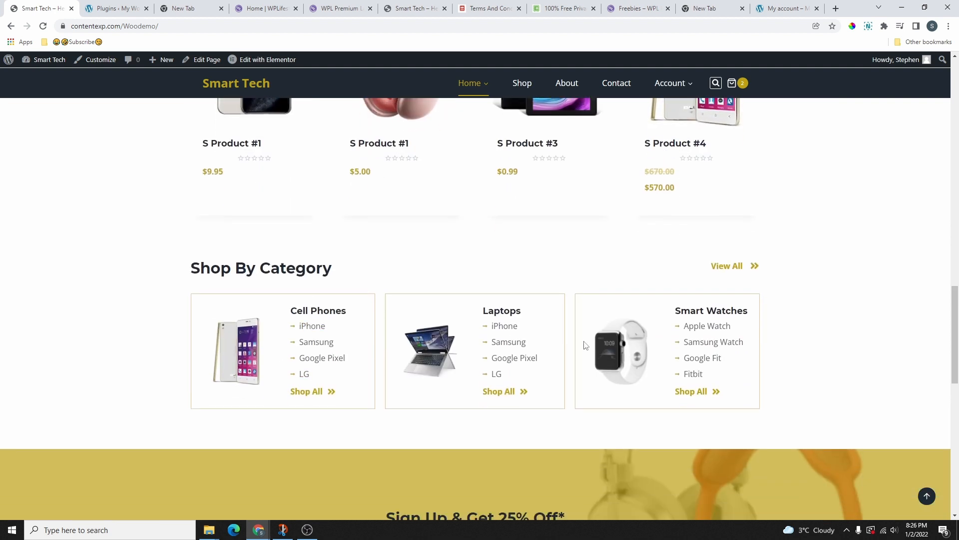
scroll(315, 318, "down", 2)
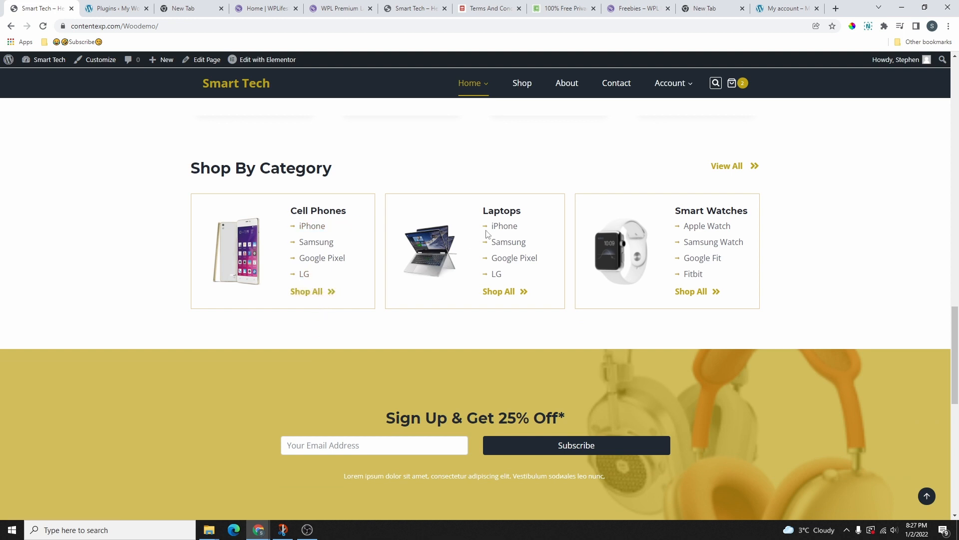
scroll(531, 253, "up", 1)
scroll(480, 234, "down", 1)
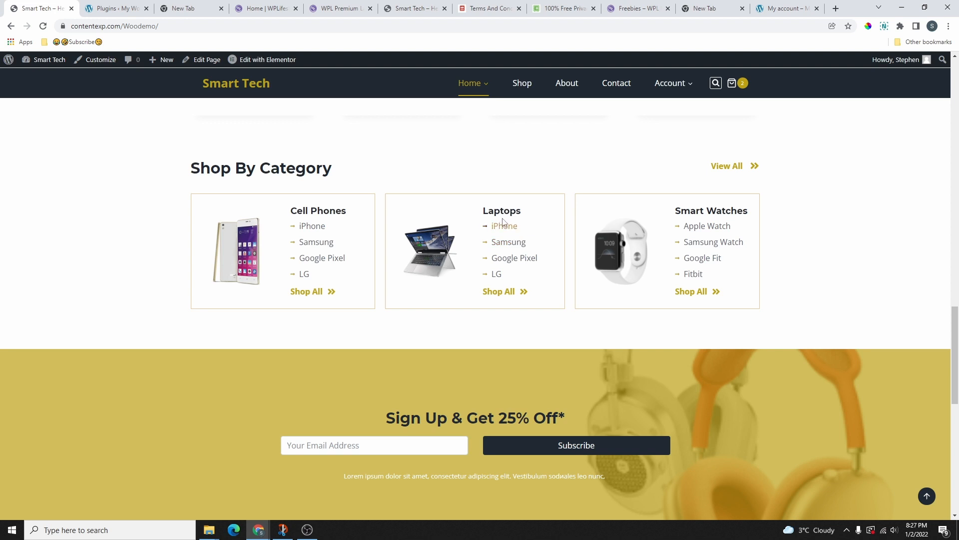
scroll(501, 224, "down", 4)
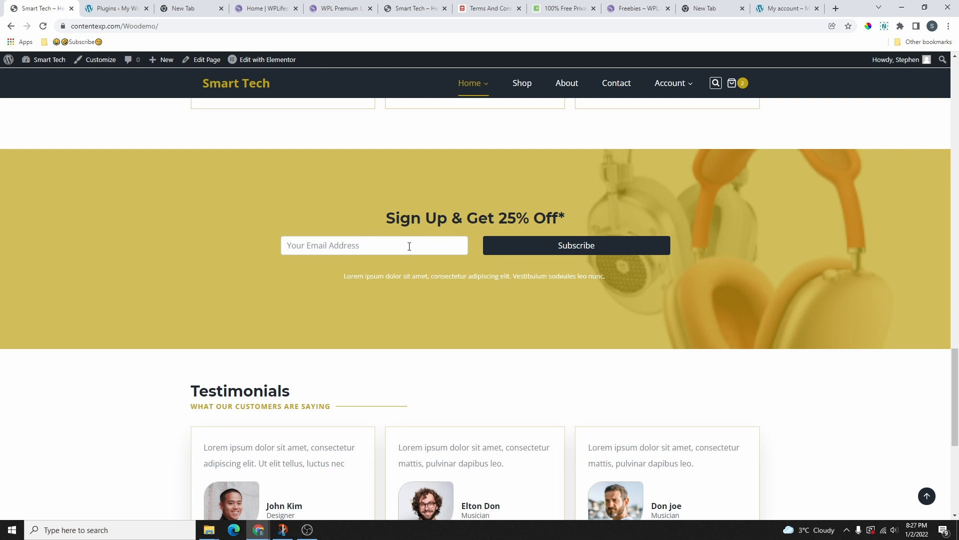
left_click_drag(500, 219, 559, 220)
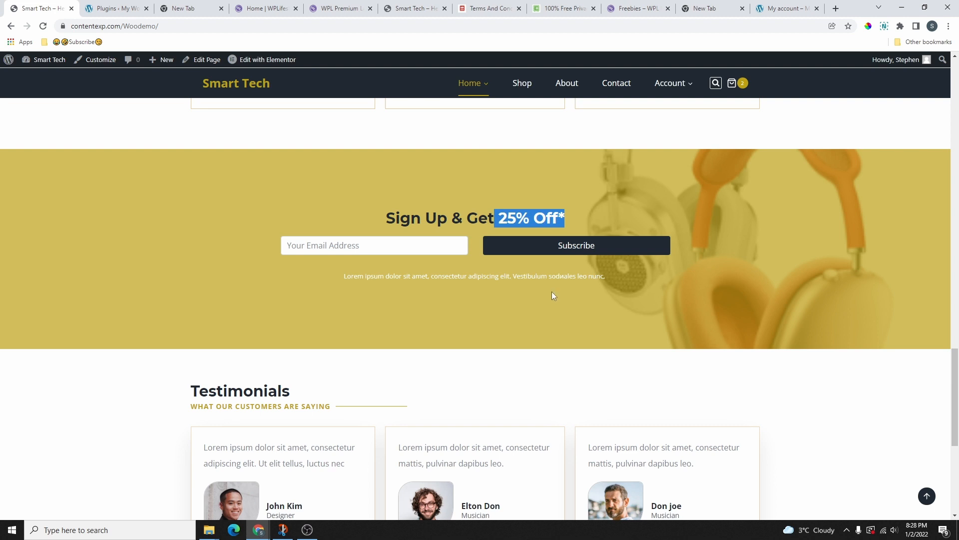
scroll(553, 289, "down", 4)
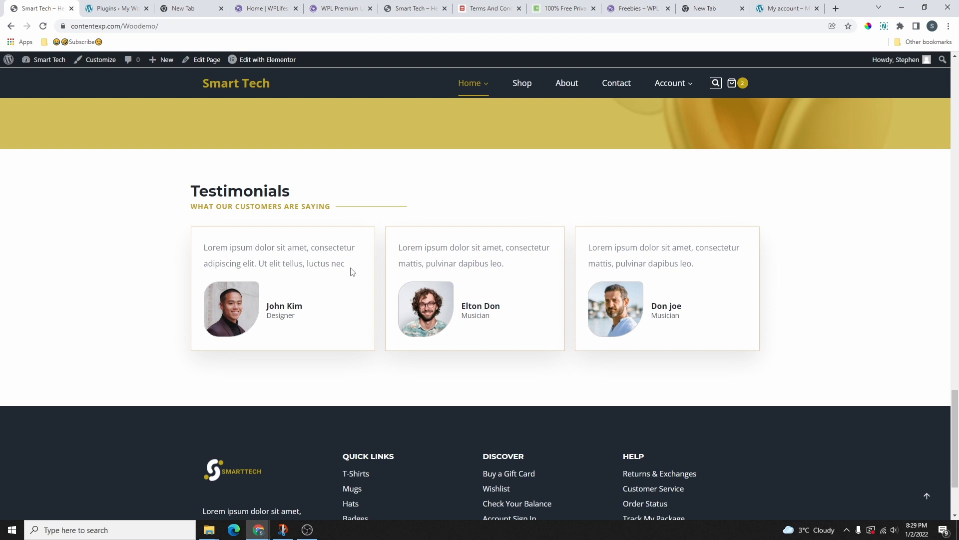
Open the Home #2 page and examine its hero, Hot Items banners and Trending Products
scroll(352, 271, "up", 10)
mouse_move(473, 88)
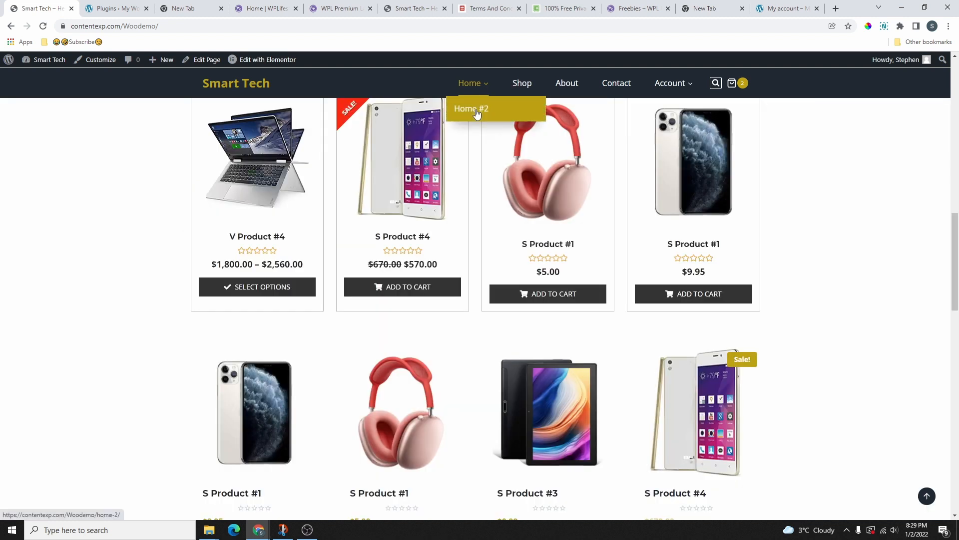
left_click(476, 111)
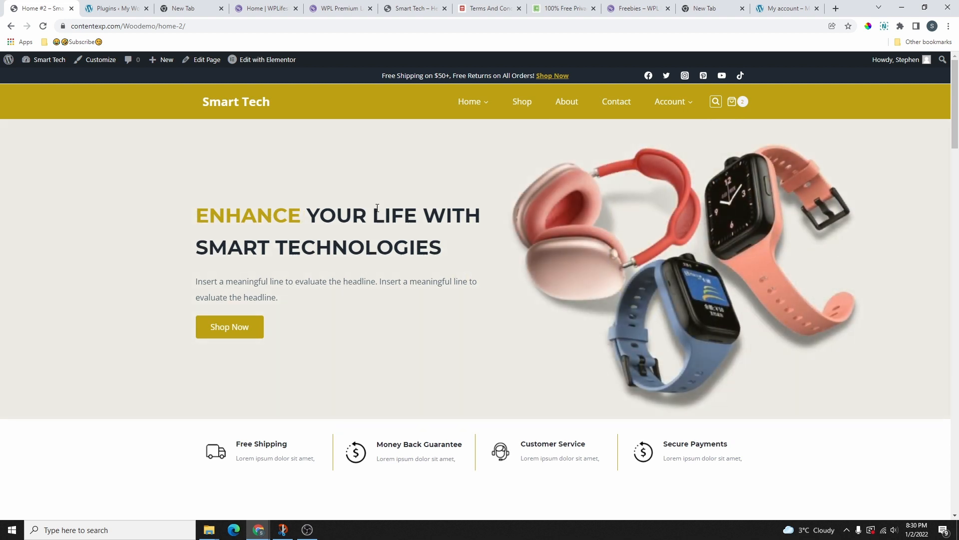
scroll(180, 306, "down", 5)
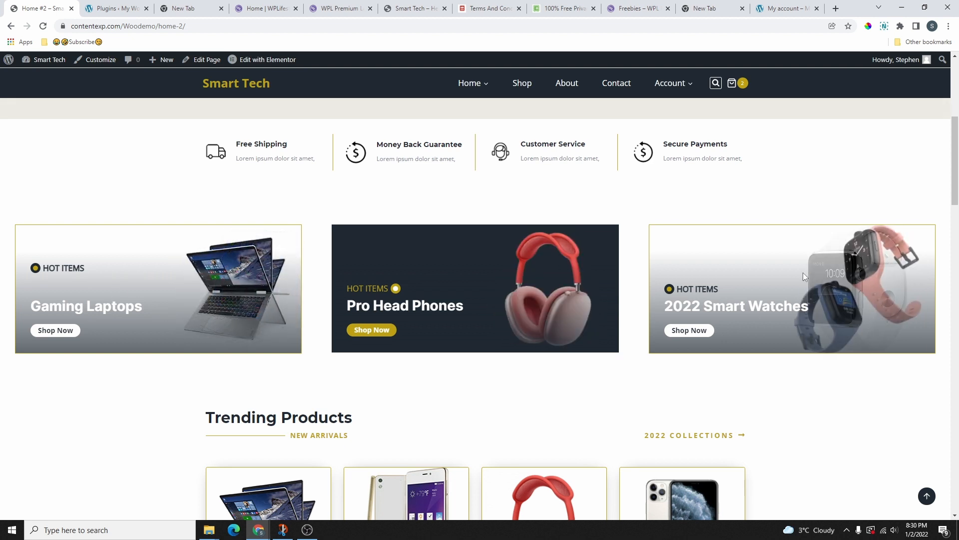
scroll(802, 273, "down", 2)
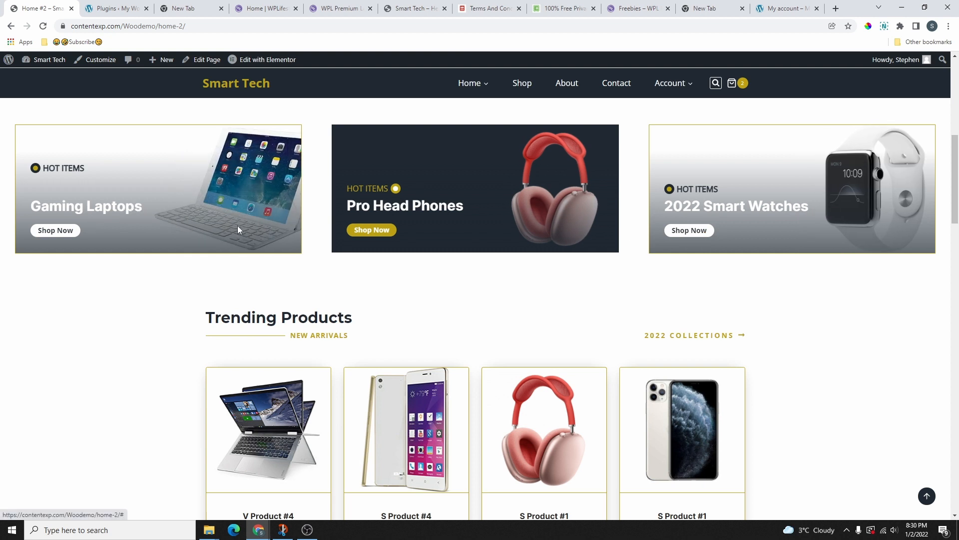
scroll(236, 224, "down", 3)
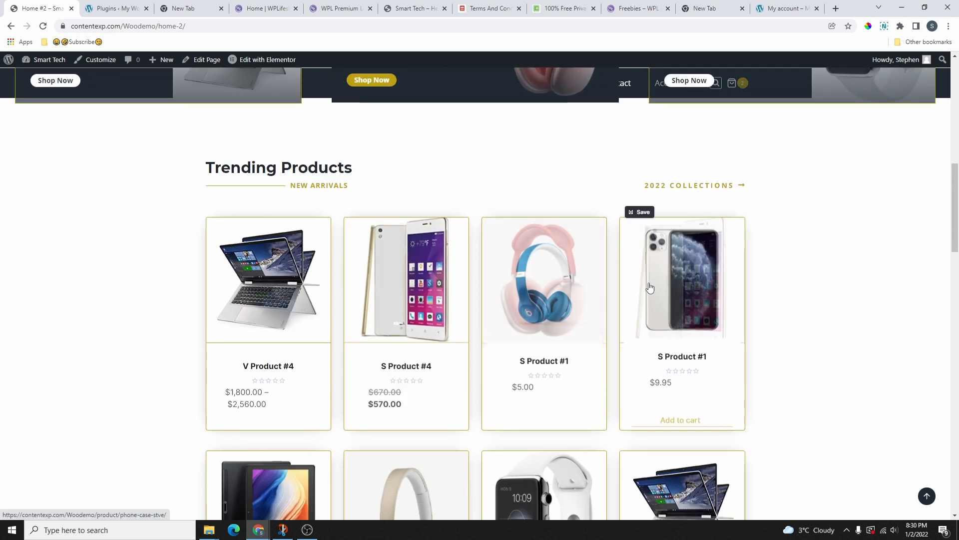
scroll(646, 289, "down", 2)
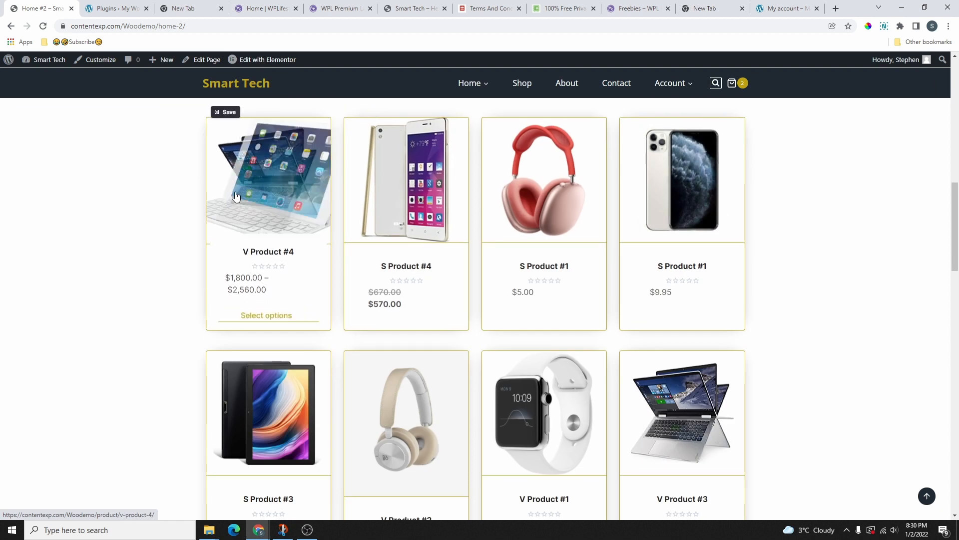
scroll(225, 190, "down", 8)
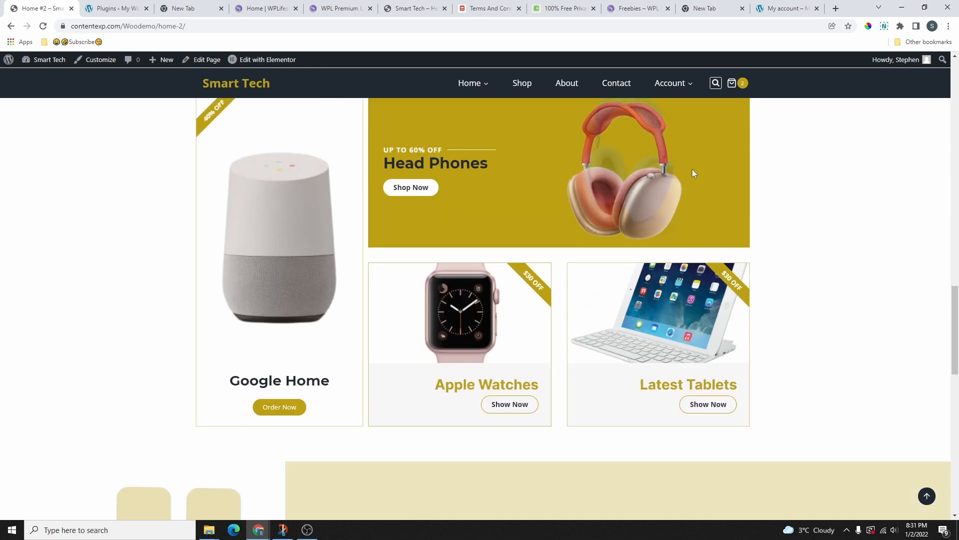
Examine the Flash Sale Items, customer testimonials and Shop By Category sections of Home #2
scroll(691, 169, "up", 1)
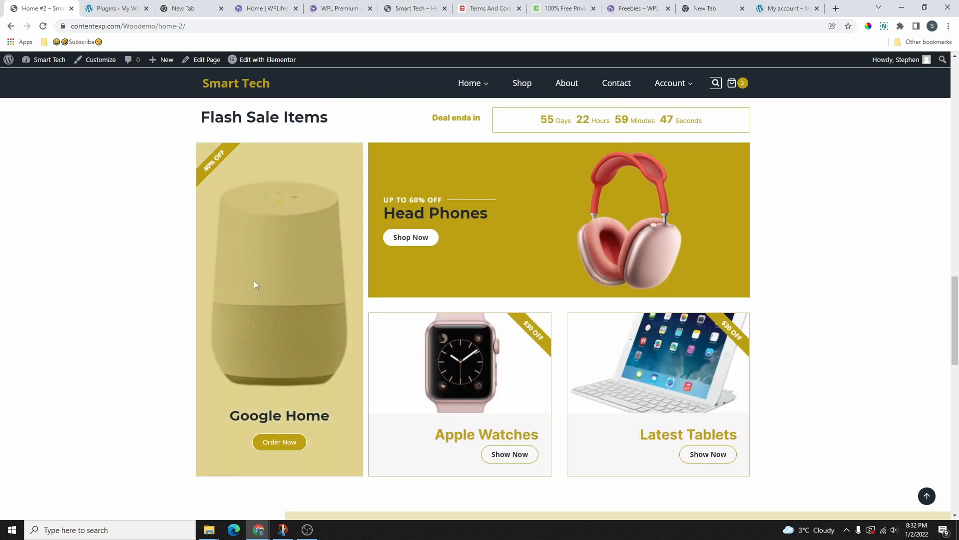
scroll(682, 354, "down", 3)
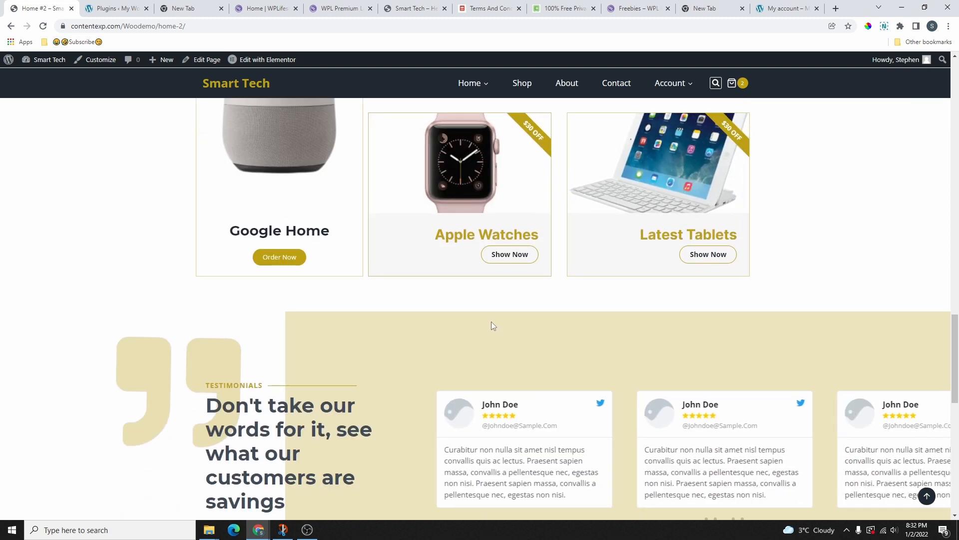
scroll(440, 299, "up", 3)
scroll(424, 312, "down", 4)
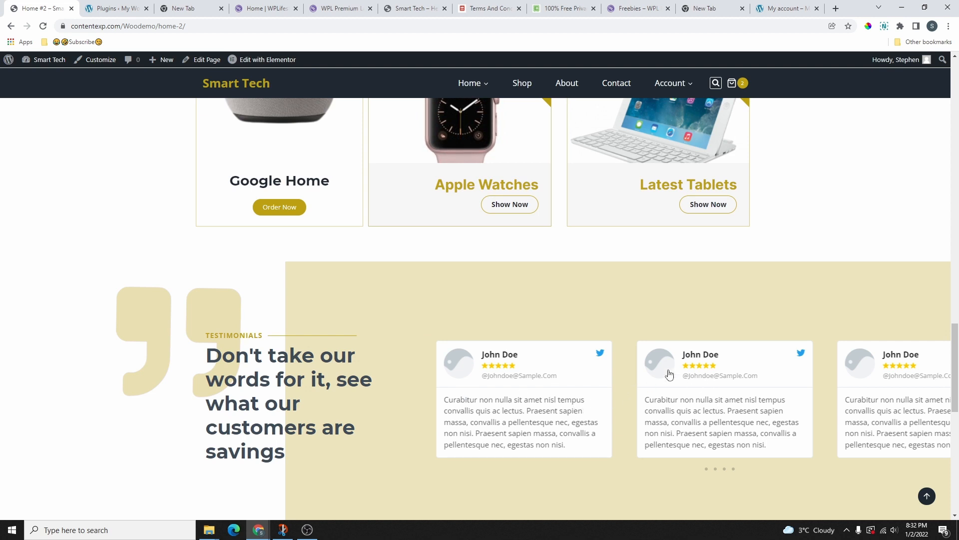
scroll(654, 366, "down", 1)
scroll(480, 307, "down", 10)
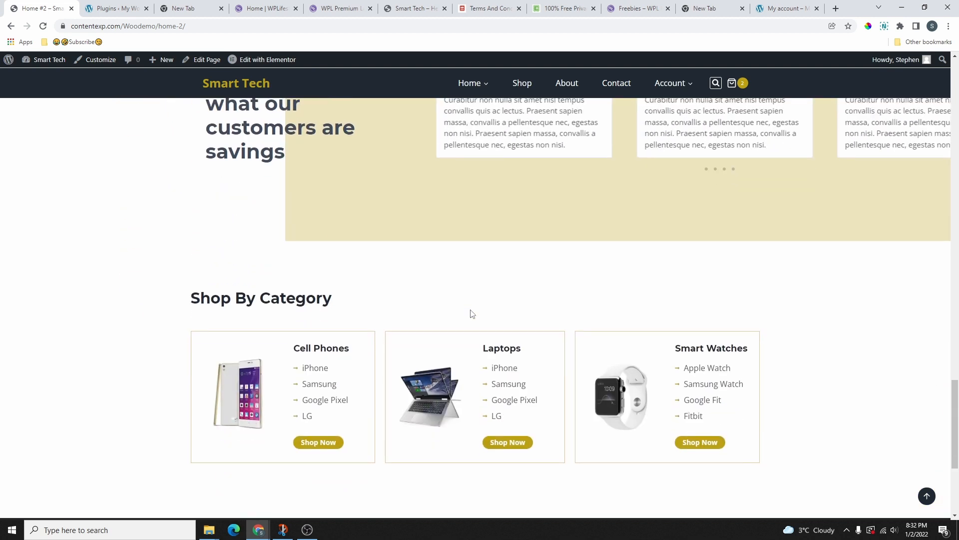
scroll(470, 313, "up", 8)
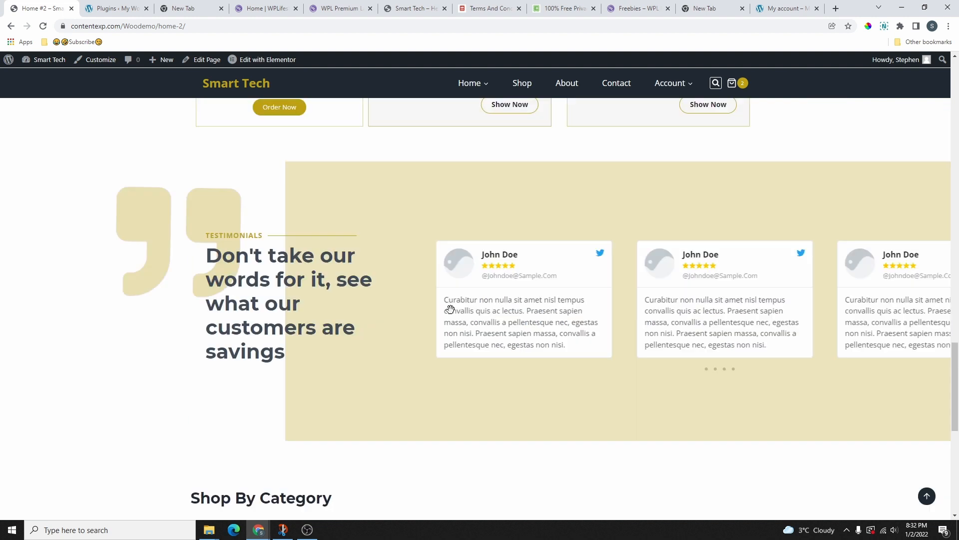
scroll(438, 292, "up", 10)
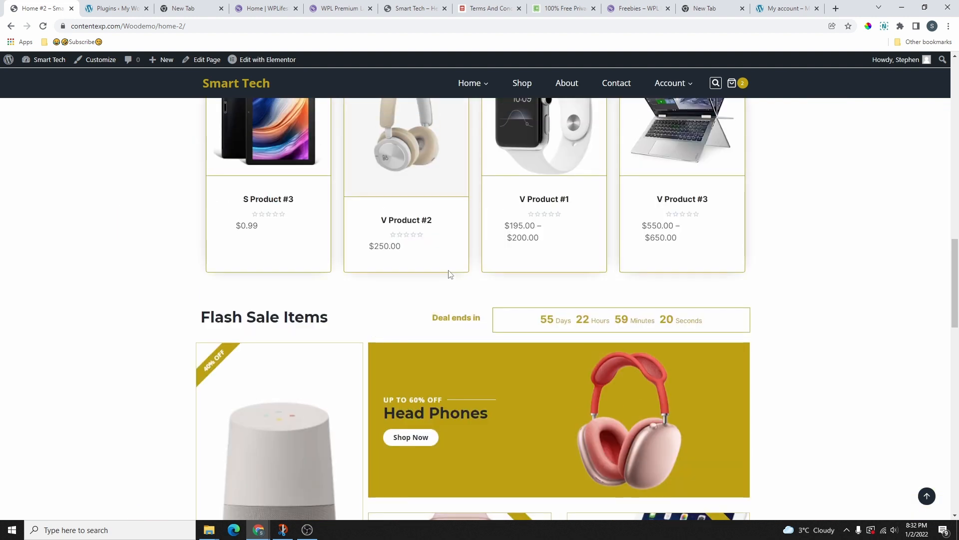
Open the Shop page and look over its product grid
scroll(475, 132, "up", 4)
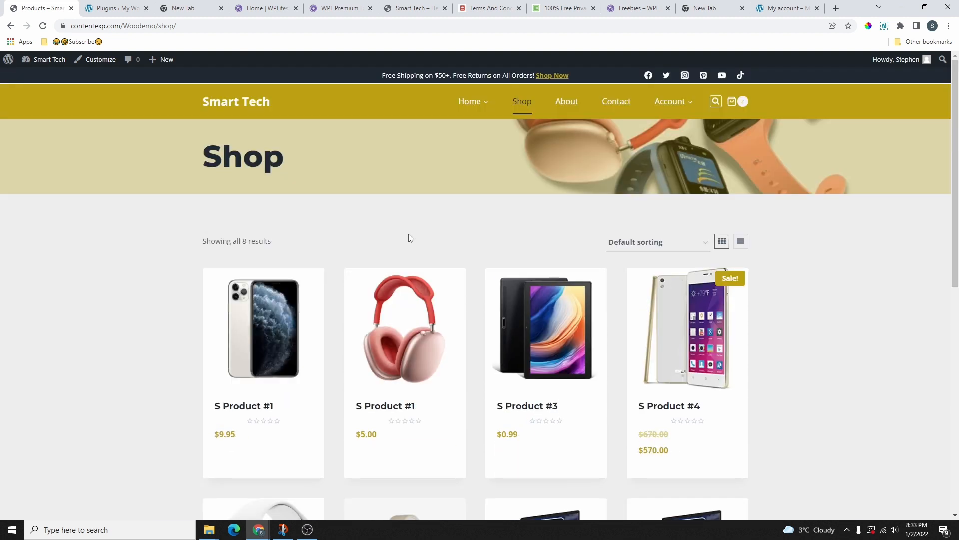
scroll(187, 240, "down", 1)
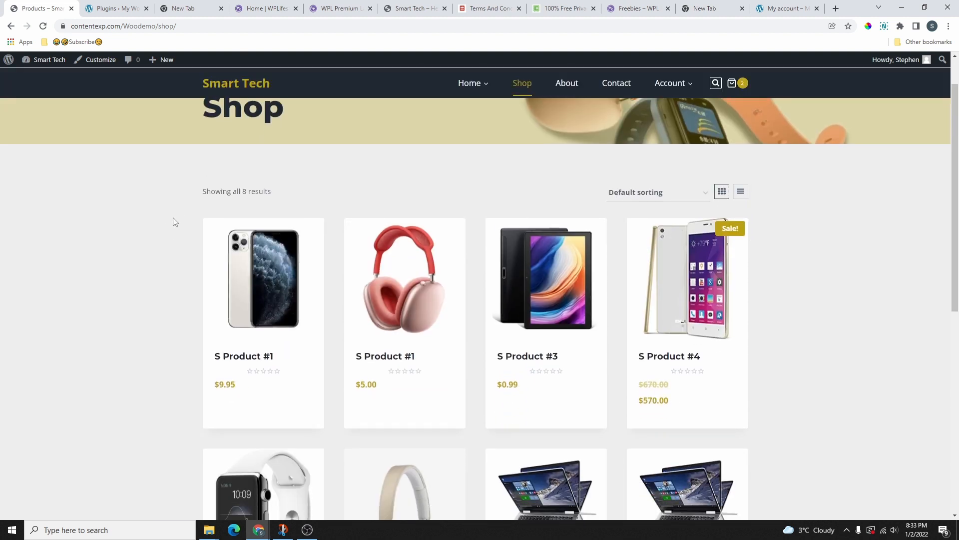
scroll(263, 215, "up", 1)
Open the About page and review its Our Story and Our Mission sections
left_click(567, 101)
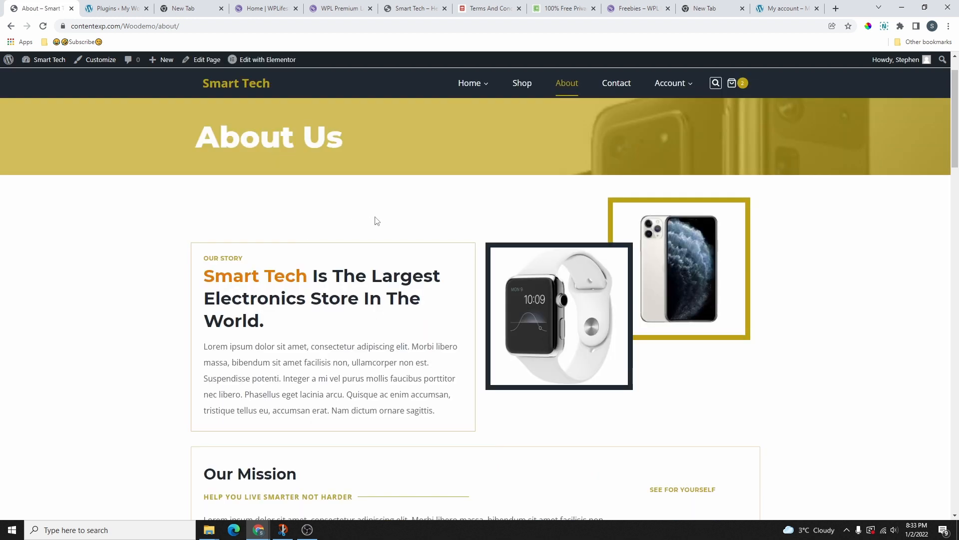
scroll(427, 241, "down", 2)
scroll(428, 241, "down", 3)
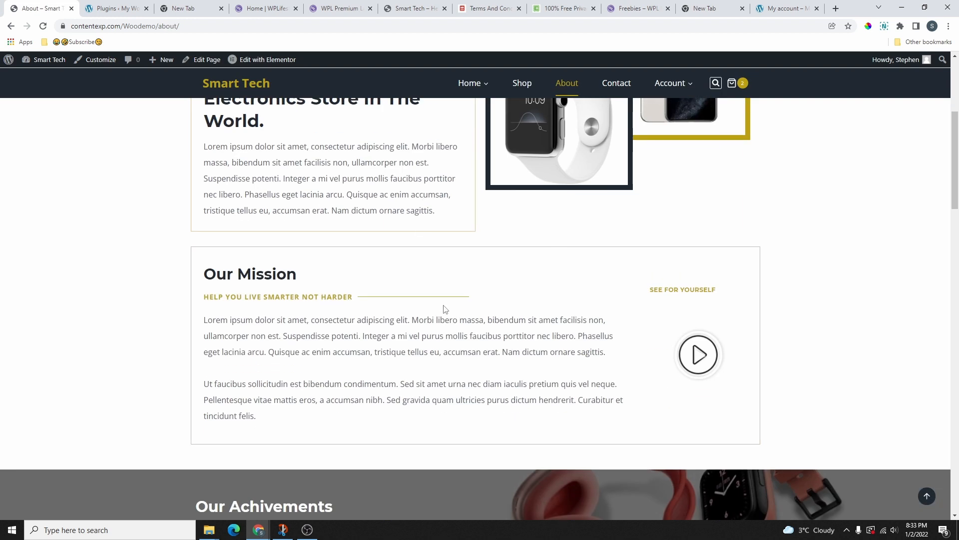
scroll(647, 311, "up", 3)
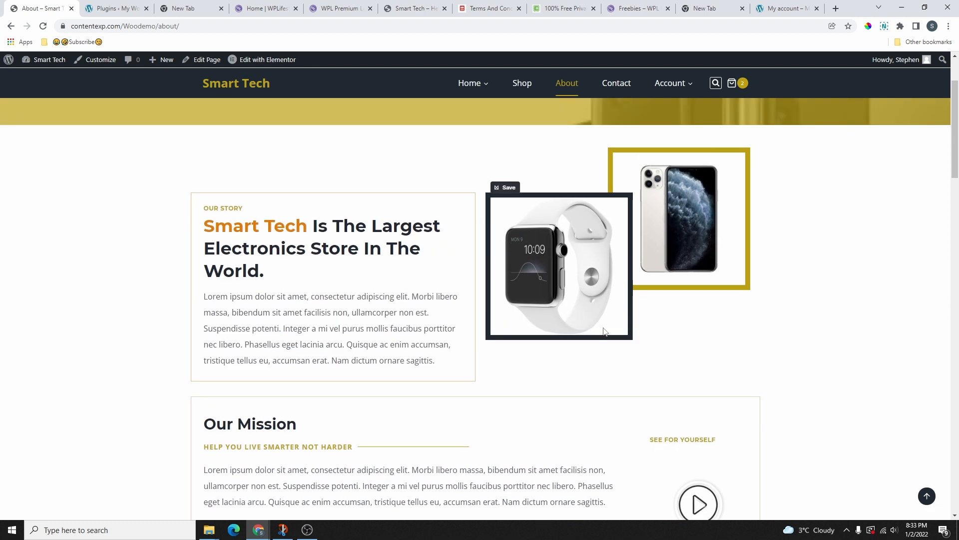
scroll(608, 317, "down", 3)
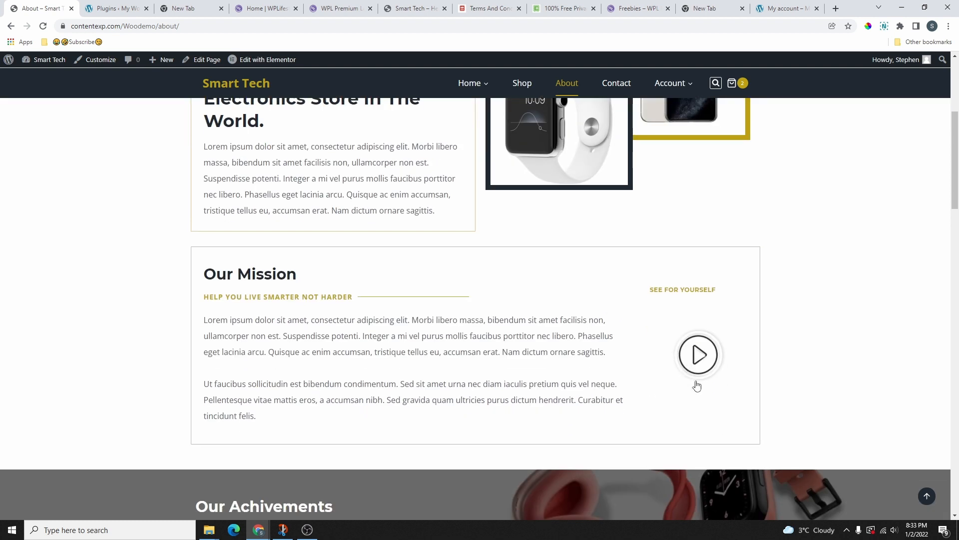
Open the video popup in the Our Mission section and close it, twice
left_click(698, 356)
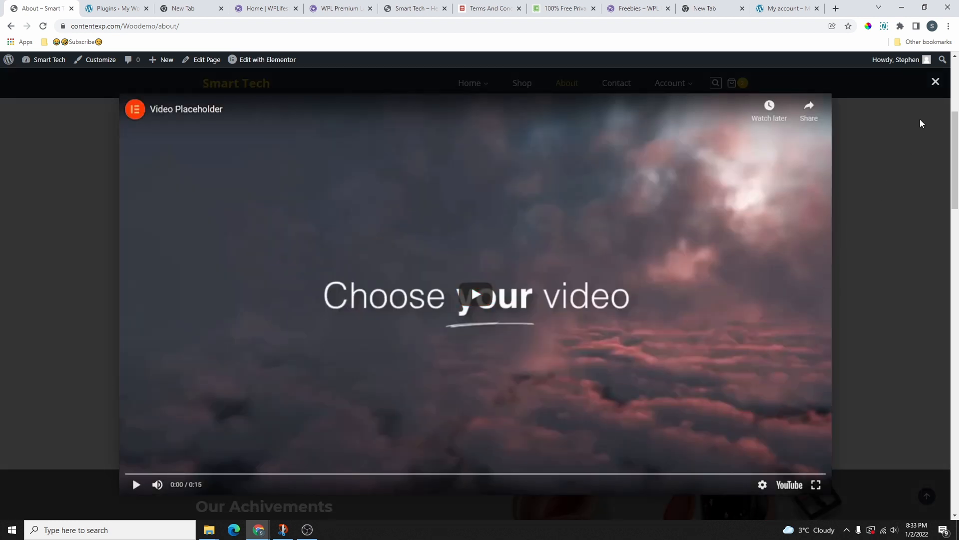
left_click(935, 82)
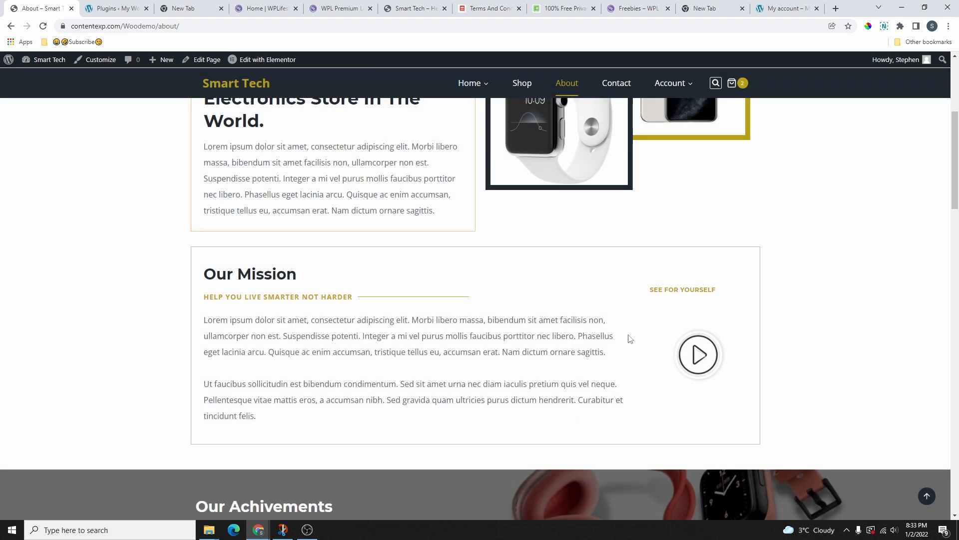
scroll(632, 347, "down", 1)
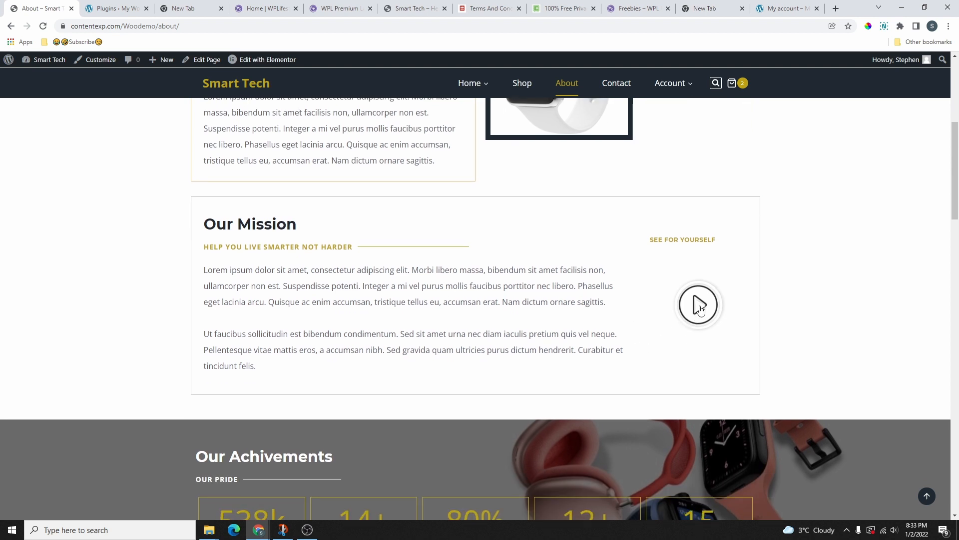
left_click(699, 305)
key("Escape")
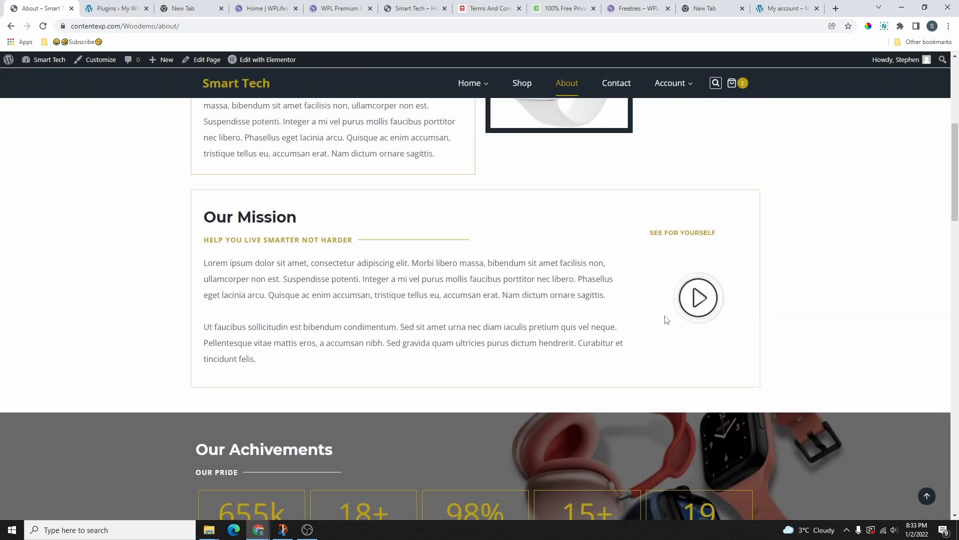
Examine the achievements, Got Questions, Our Smiling Team and Testimonials sections of the About page
scroll(667, 320, "down", 5)
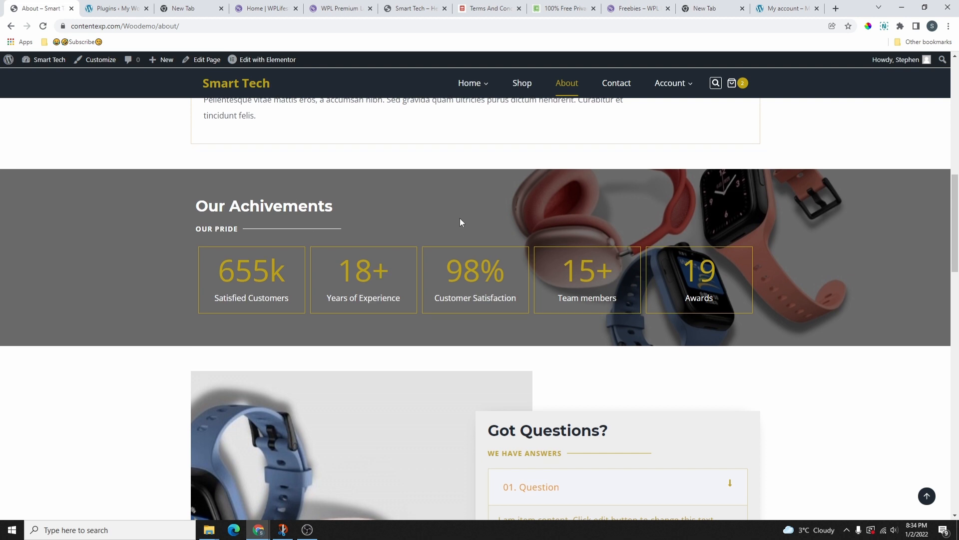
scroll(460, 220, "down", 5)
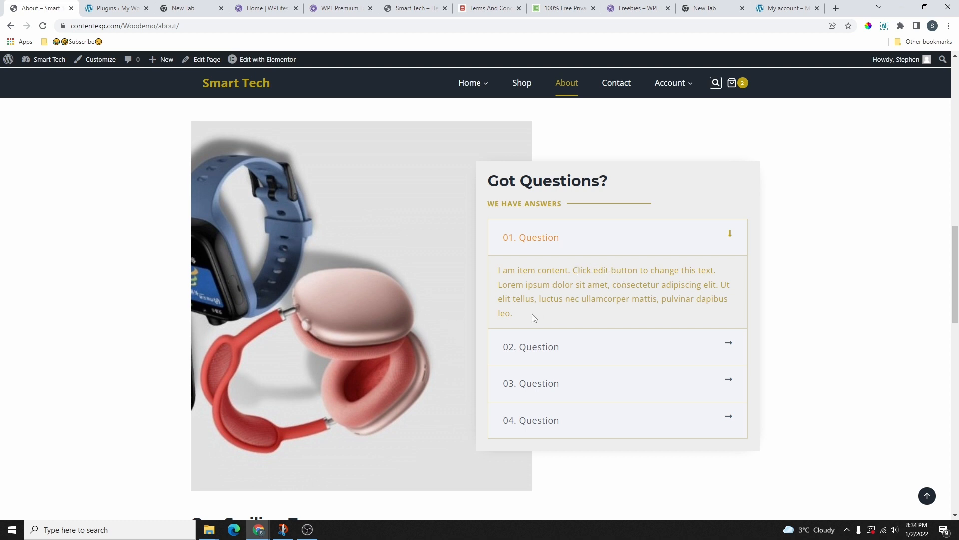
scroll(571, 300, "down", 3)
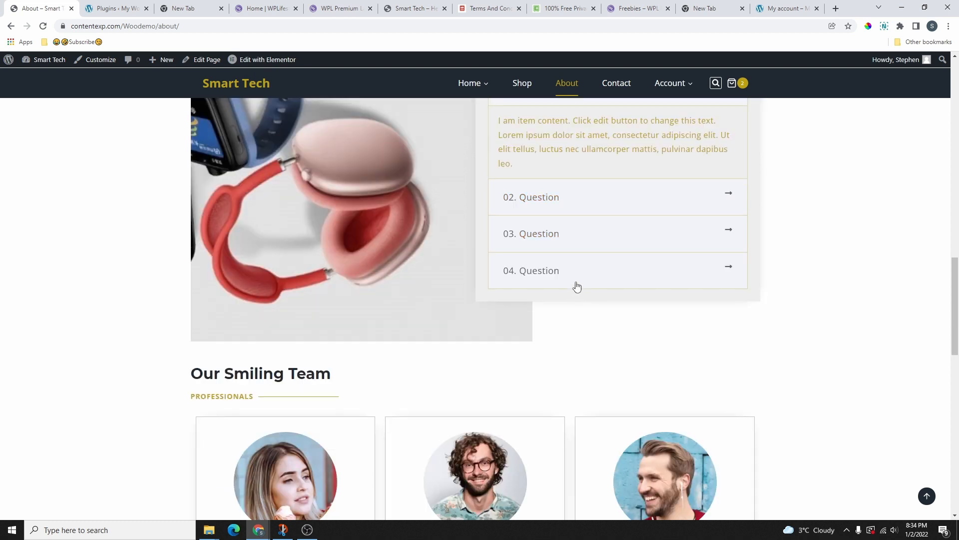
scroll(575, 290, "down", 2)
scroll(556, 300, "up", 2)
scroll(255, 317, "down", 2)
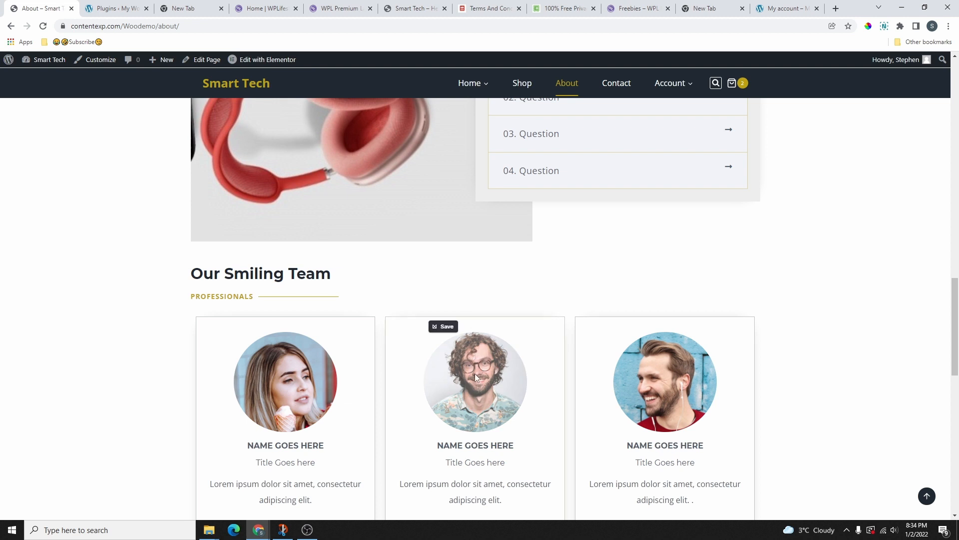
scroll(422, 312, "down", 3)
scroll(424, 312, "down", 6)
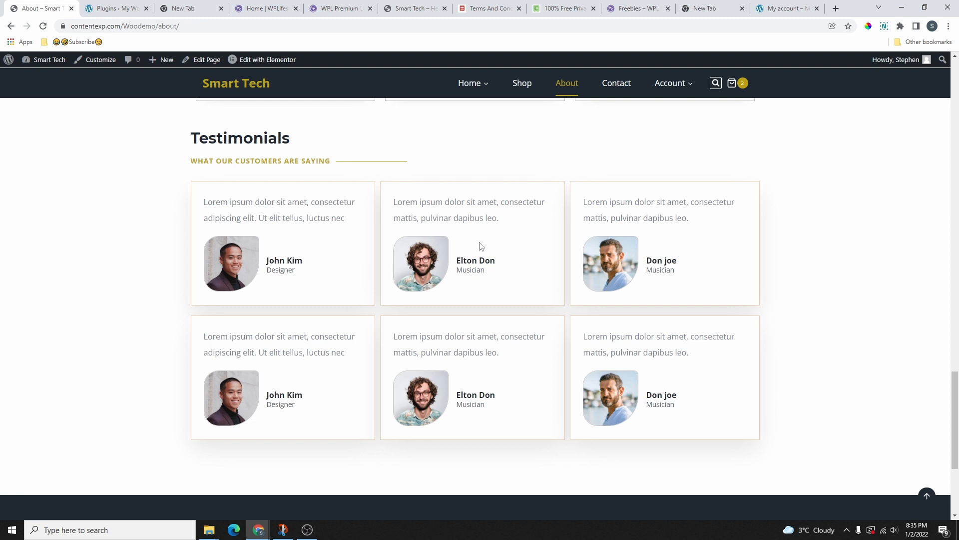
scroll(628, 256, "up", 15)
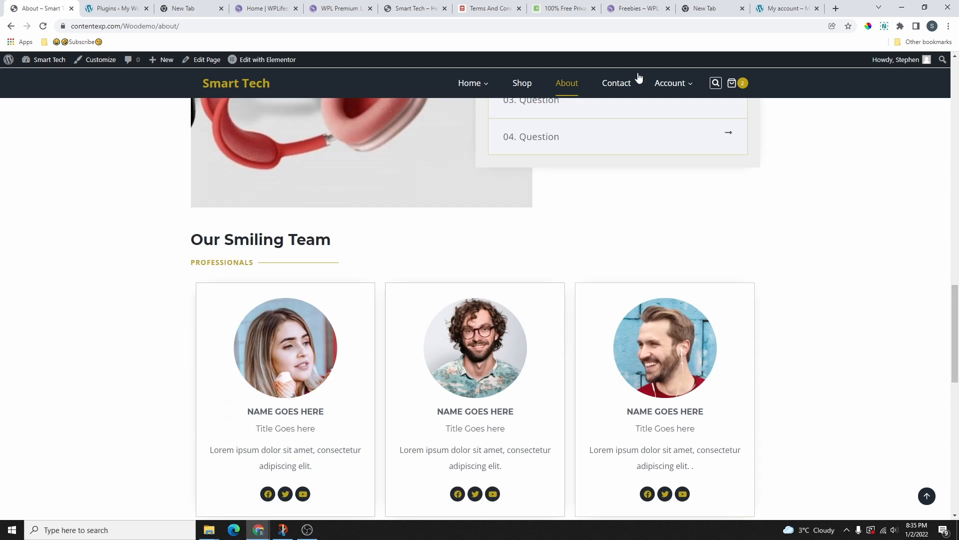
Open the Contact page and look over its customer service form, head office details and map
left_click(630, 81)
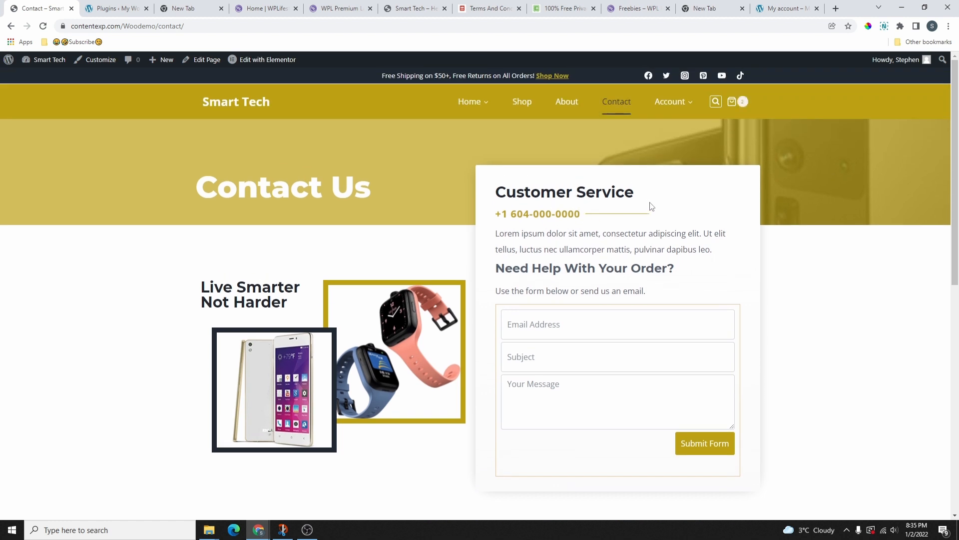
scroll(549, 294, "down", 1)
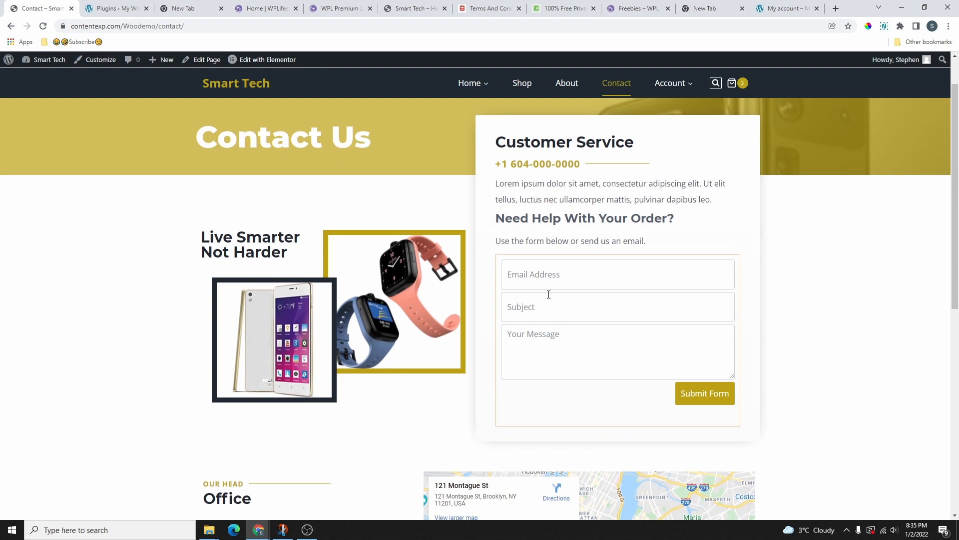
scroll(668, 360, "down", 4)
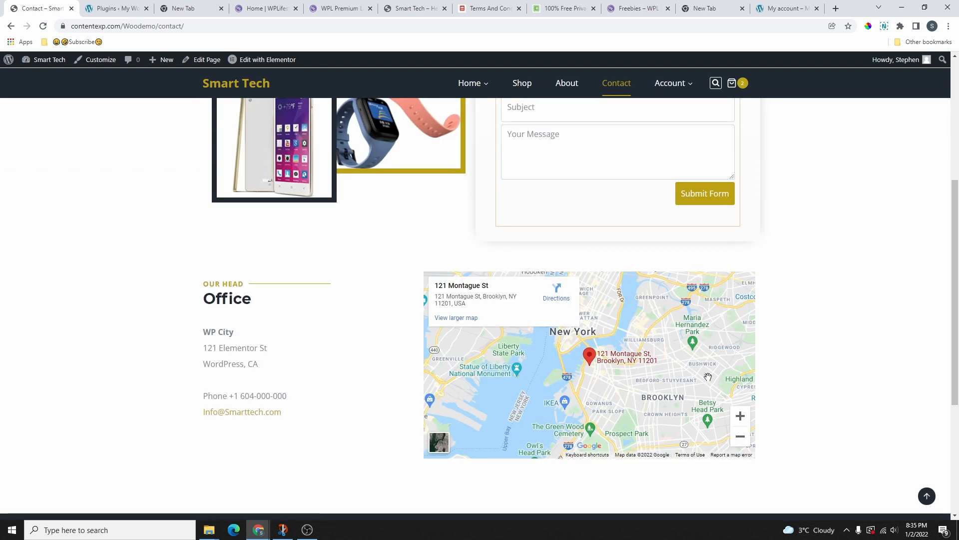
scroll(657, 349, "down", 3)
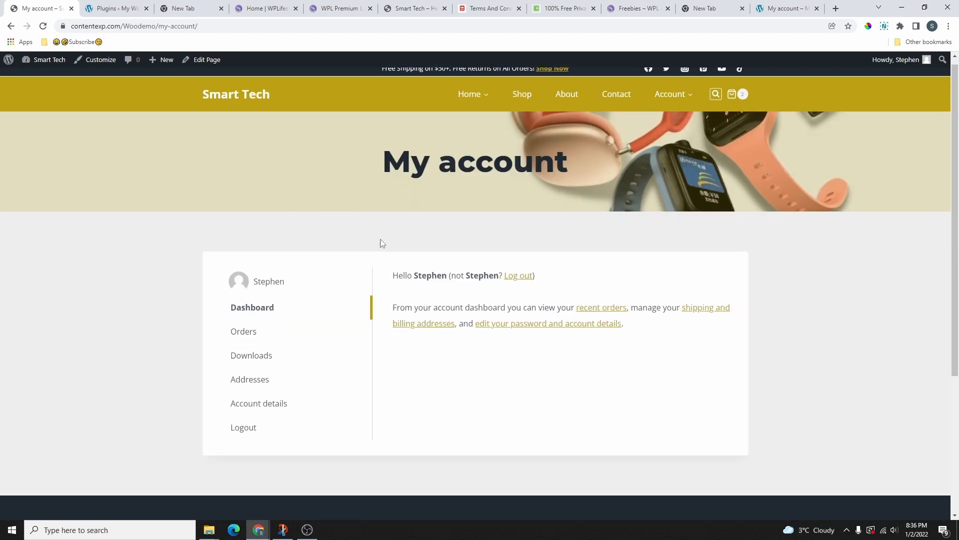
Look over the My account dashboard, then view its Downloads and Account details sections
scroll(404, 322, "down", 4)
scroll(173, 244, "up", 4)
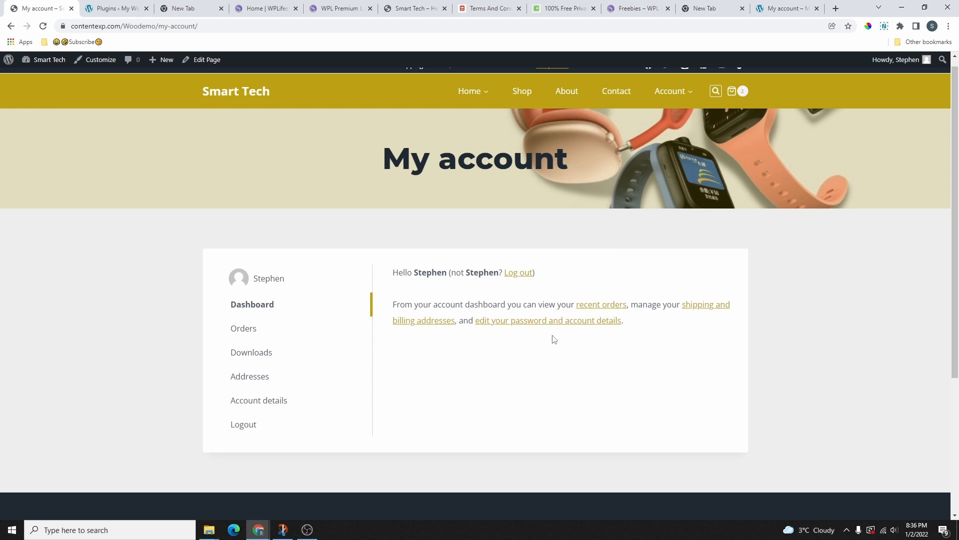
left_click(287, 353)
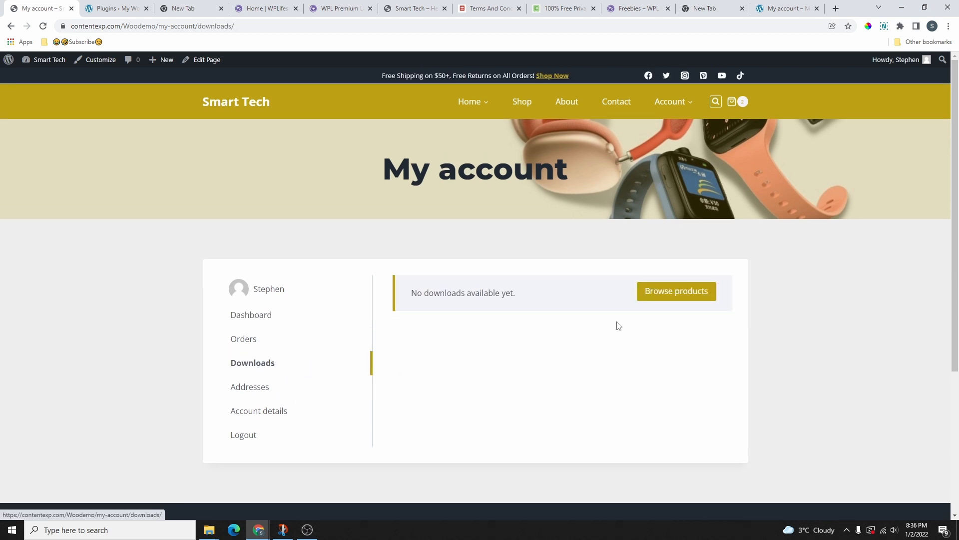
left_click(272, 415)
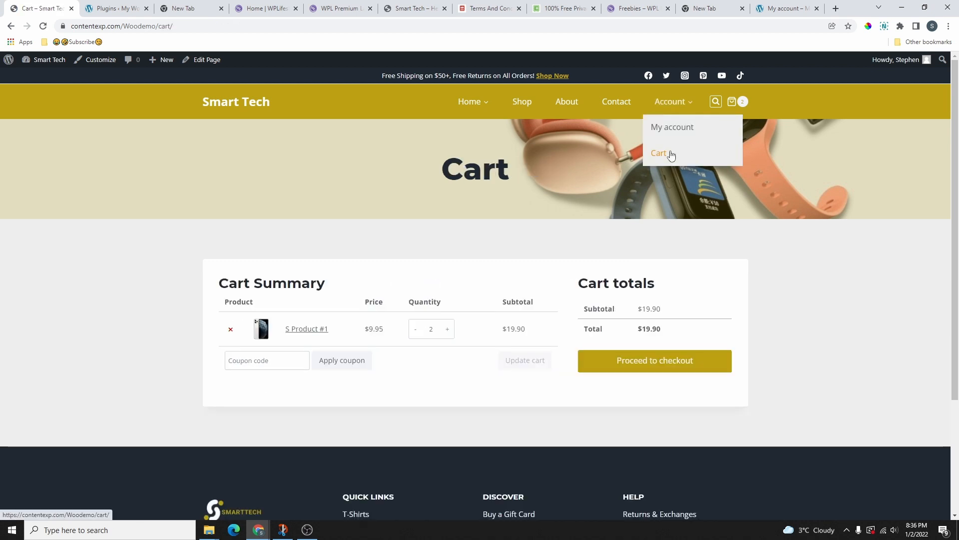
Open the Cart page and proceed to the Checkout page
left_click(667, 152)
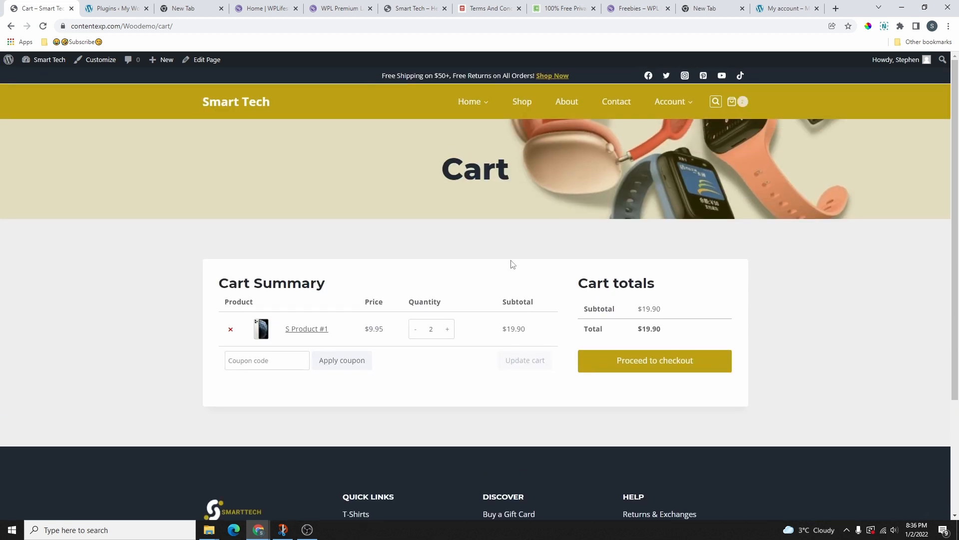
left_click(666, 366)
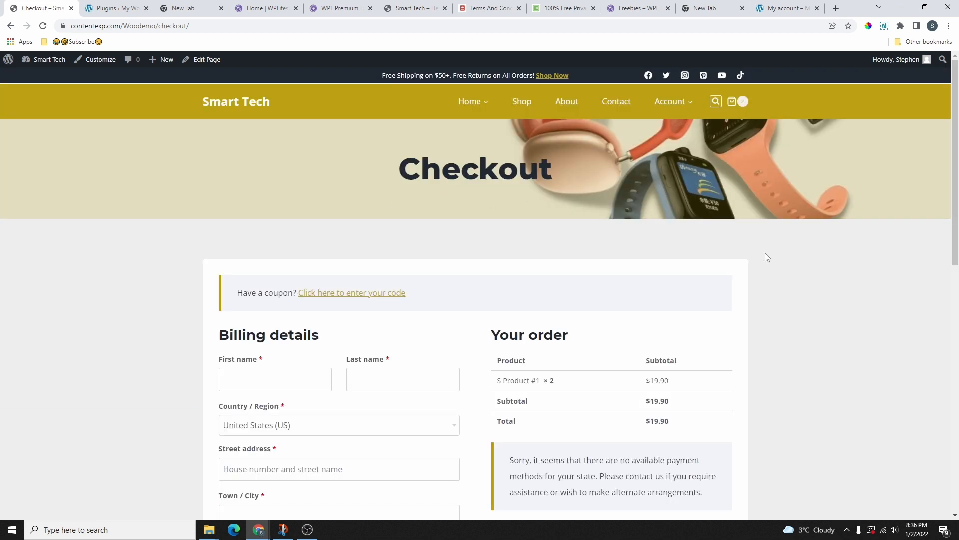
Return to the store's main home page and skim its sections from the hero slider down to the footer
left_click(236, 103)
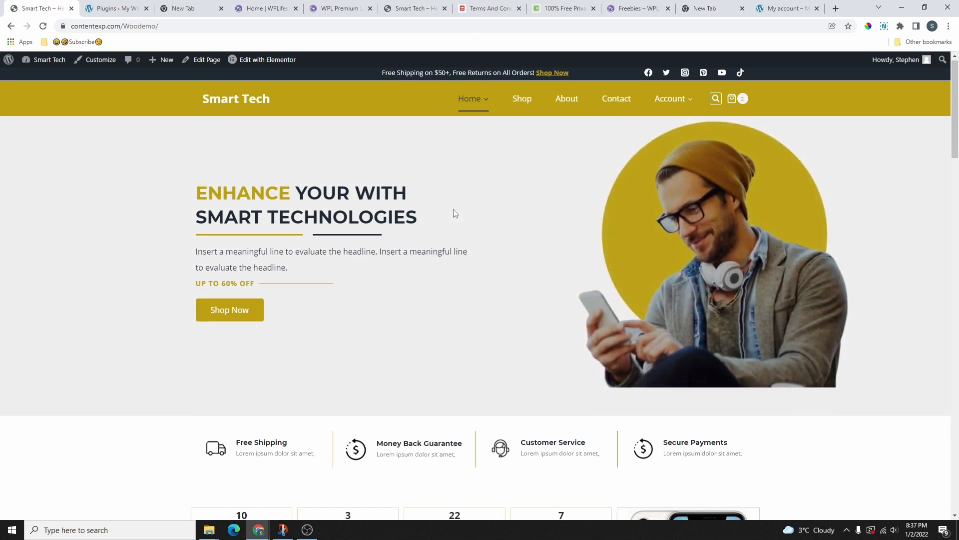
scroll(462, 155, "down", 2)
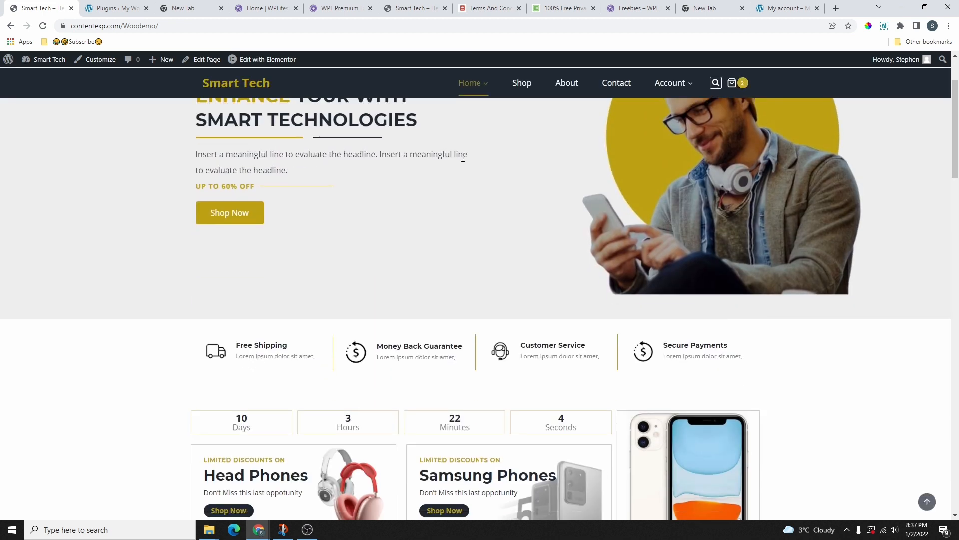
scroll(495, 150, "up", 2)
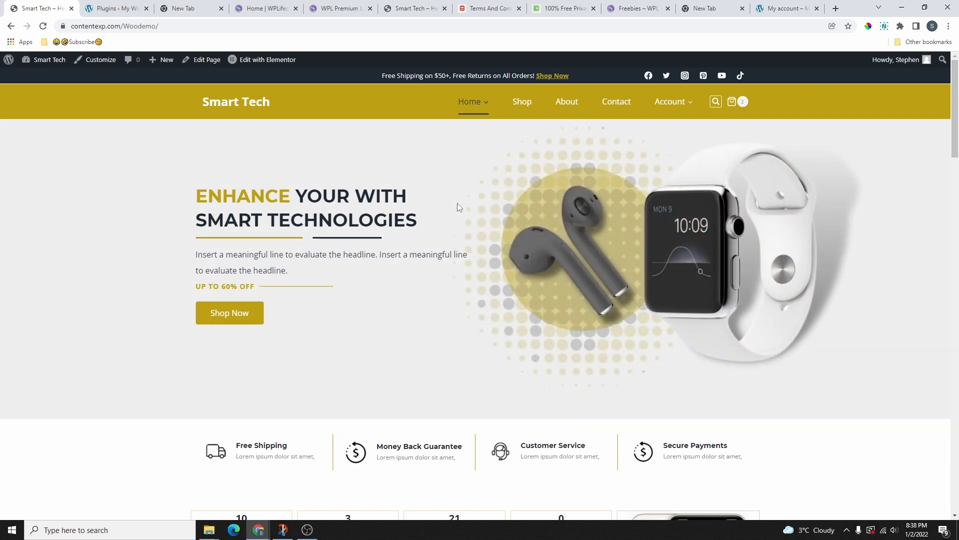
scroll(451, 179, "down", 1)
scroll(451, 178, "down", 2)
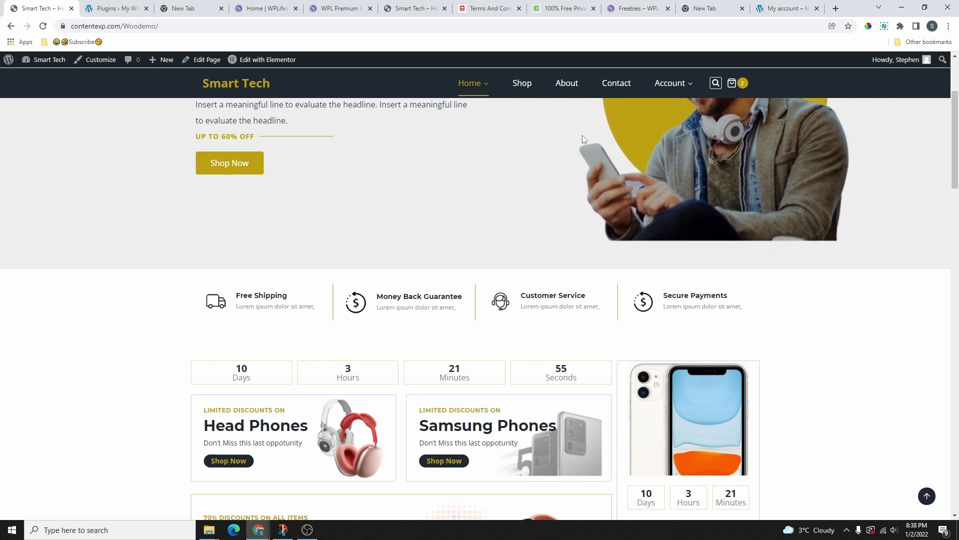
scroll(582, 135, "down", 15)
scroll(604, 351, "down", 15)
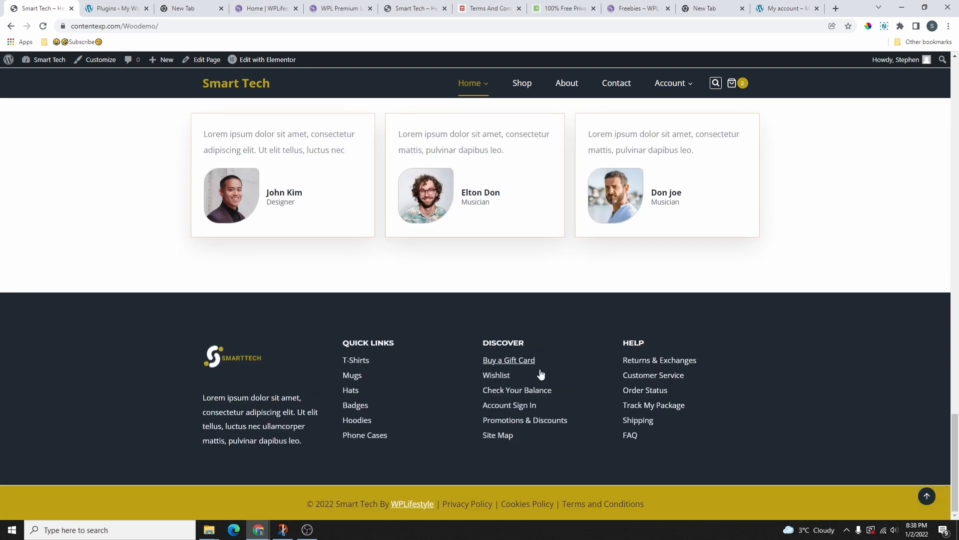
scroll(684, 396, "up", 20)
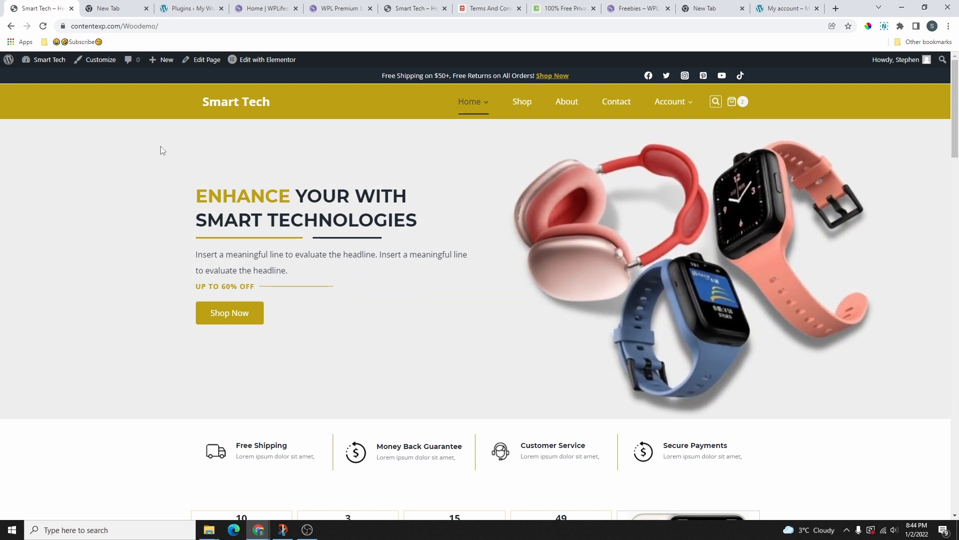
Open wplifestyle.com/namehero in the empty New Tab
left_click(120, 9)
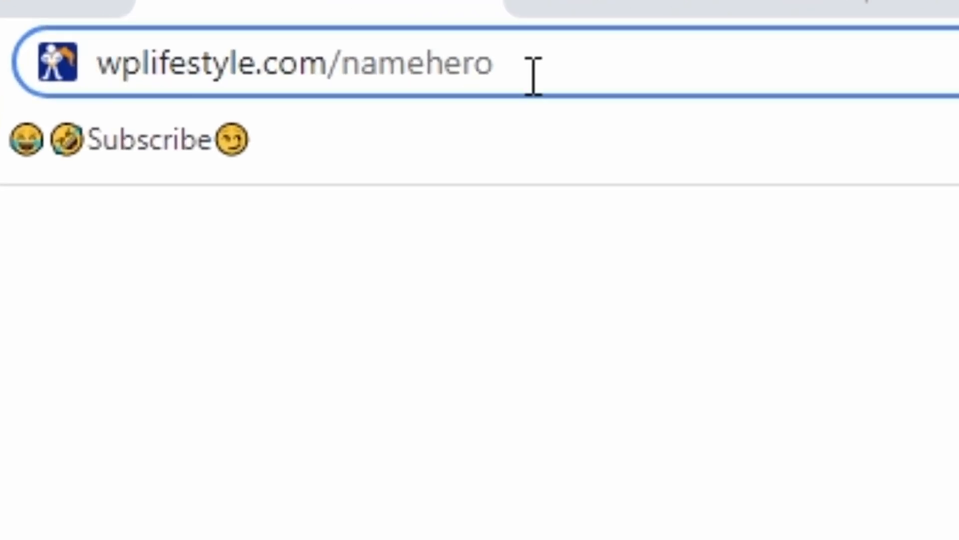
left_click_drag(533, 75, 107, 81)
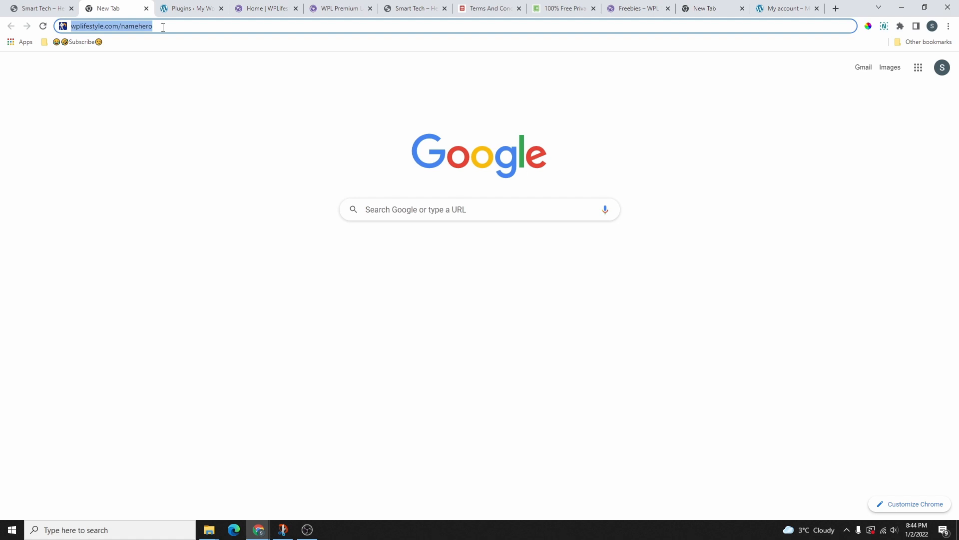
key("Return")
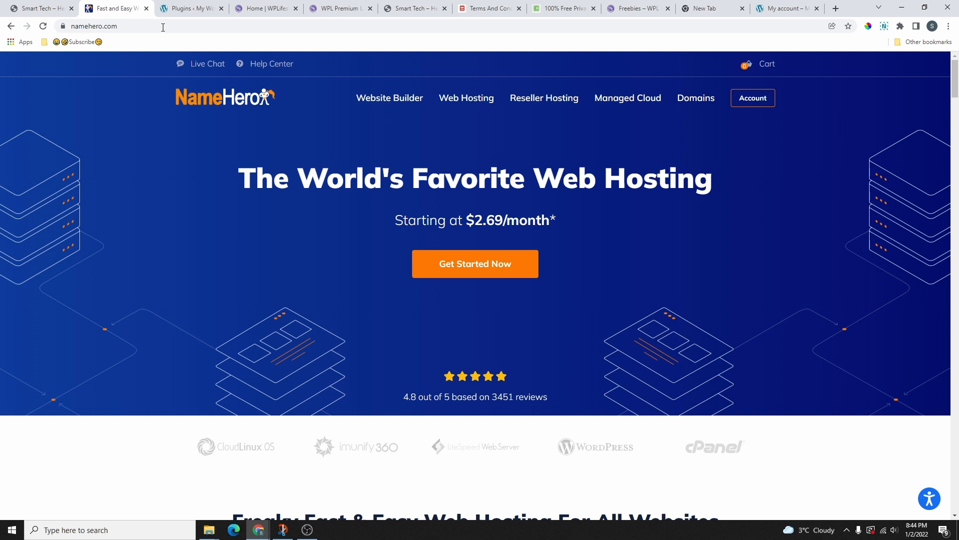
Highlight the starting monthly price on the NameHero home page and open the web hosting plans
left_click_drag(393, 219, 565, 221)
left_click(563, 221)
left_click(474, 269)
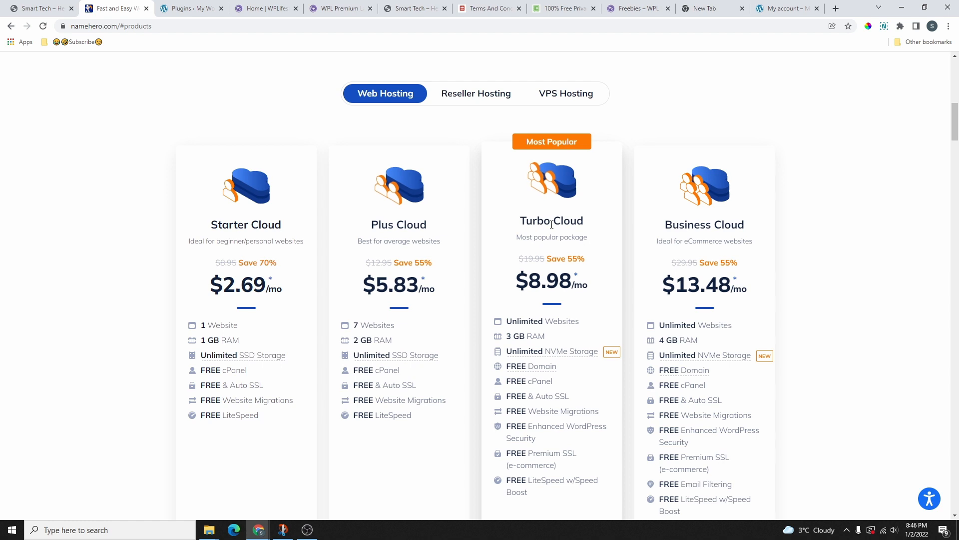
Review the hosting plan features, highlighting the website and RAM allowances of the Starter Cloud plan
scroll(727, 222, "down", 2)
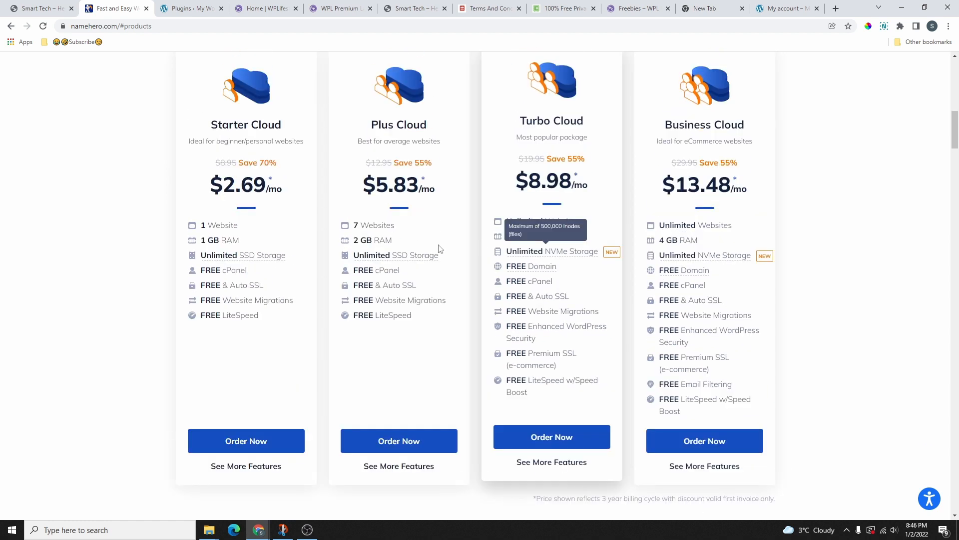
left_click_drag(202, 221, 215, 222)
left_click(241, 227)
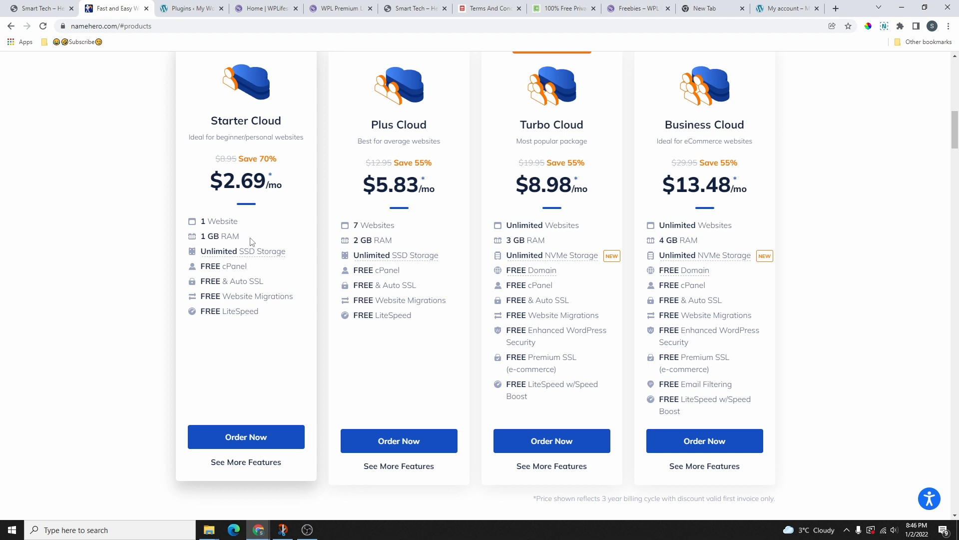
left_click_drag(201, 238, 243, 237)
left_click(246, 241)
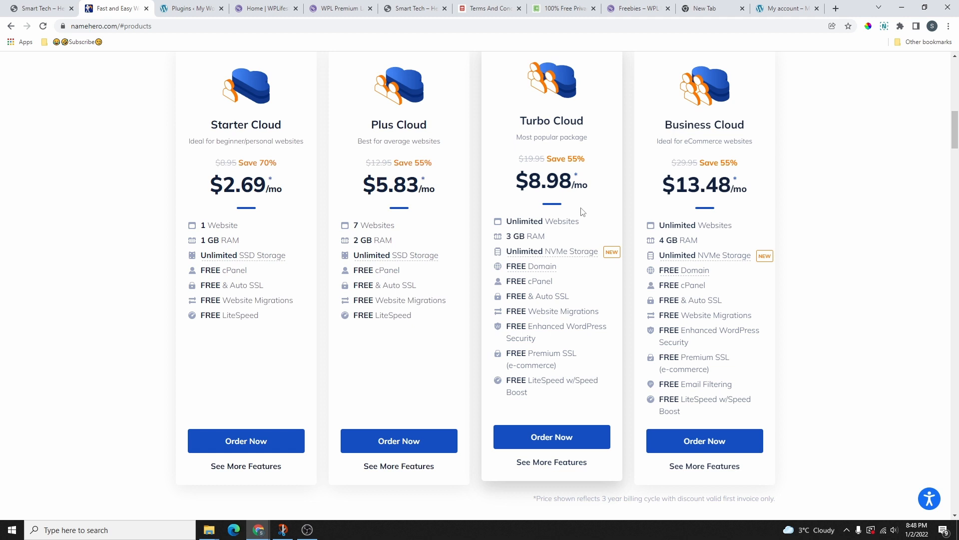
scroll(576, 215, "down", 1)
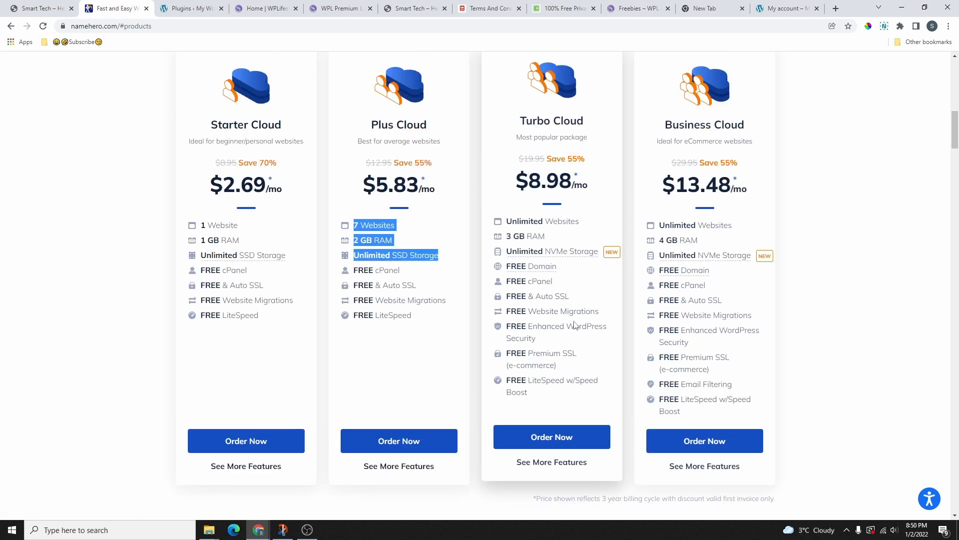
Highlight Turbo Cloud's WordPress Security, Premium SSL and LiteSpeed boost features, comparing them with Plus Cloud's Auto SSL
left_click_drag(567, 328, 611, 338)
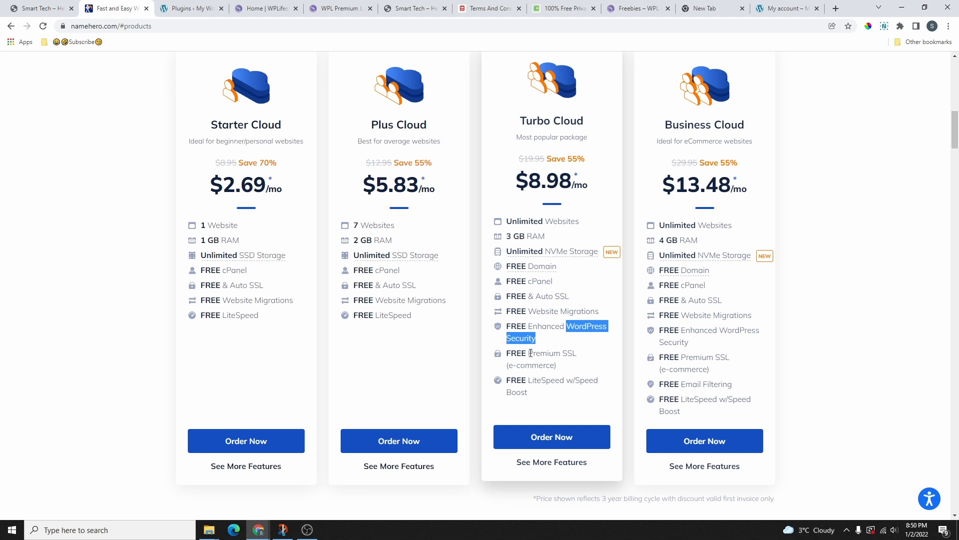
left_click_drag(513, 365, 571, 371)
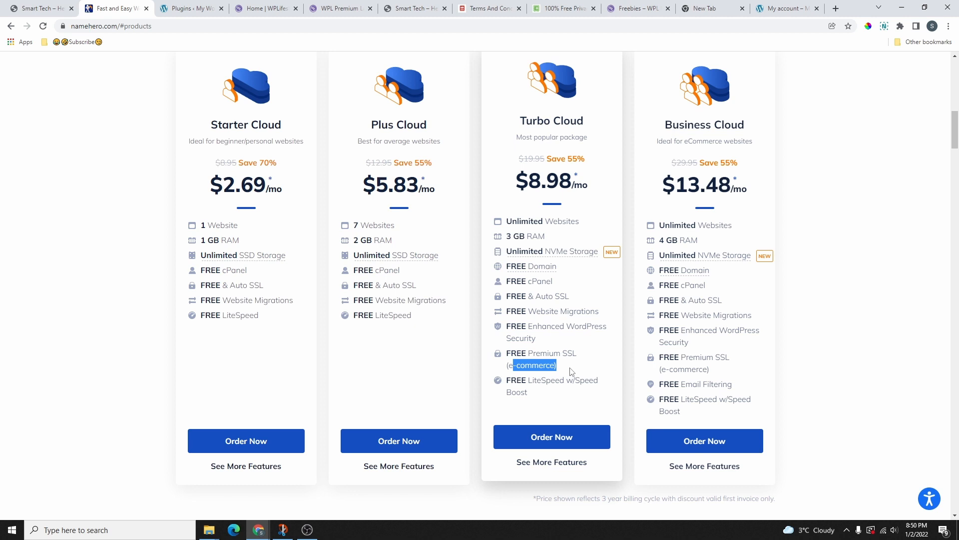
left_click_drag(354, 282, 417, 282)
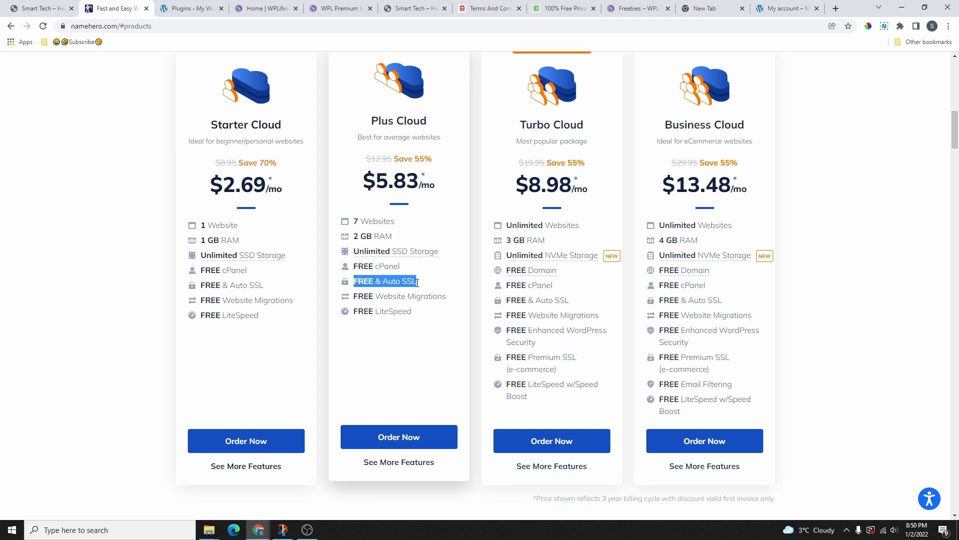
left_click(531, 353)
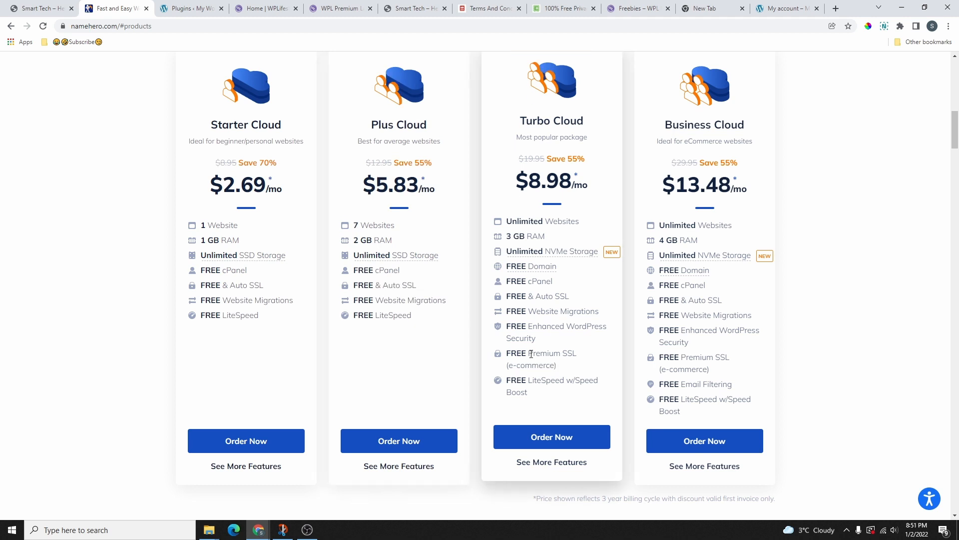
left_click_drag(528, 353, 576, 368)
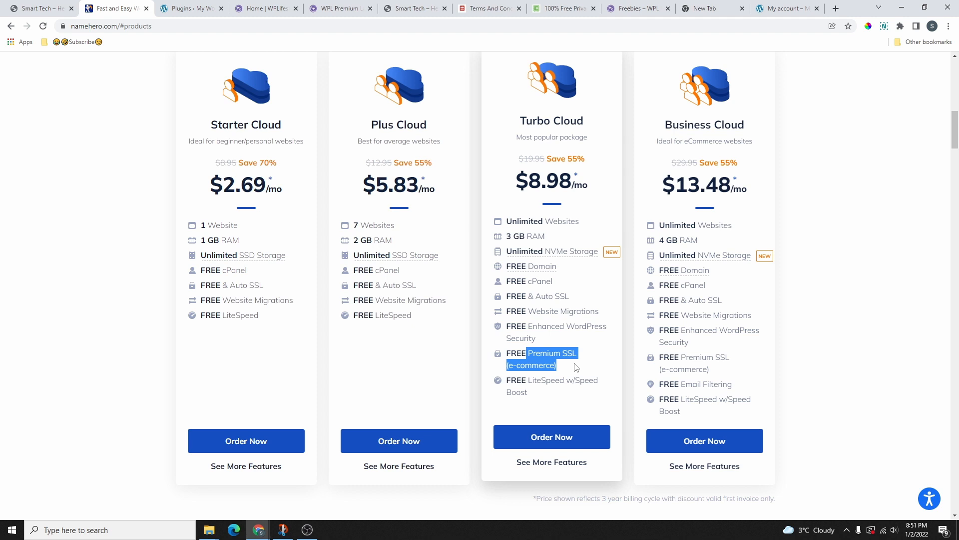
left_click_drag(528, 381, 560, 393)
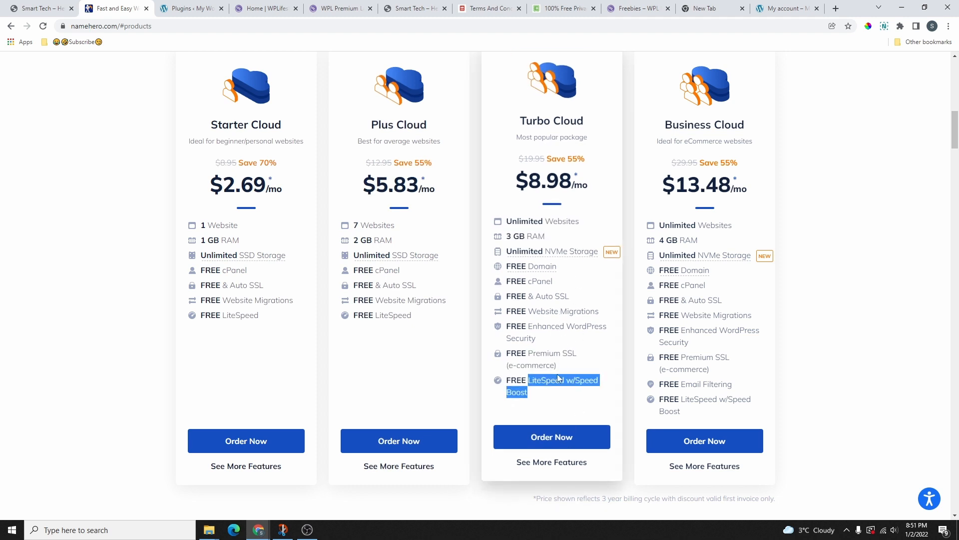
Order the Turbo Cloud plan and highlight the NameHero domain name in the page address as an example
scroll(563, 398, "down", 2)
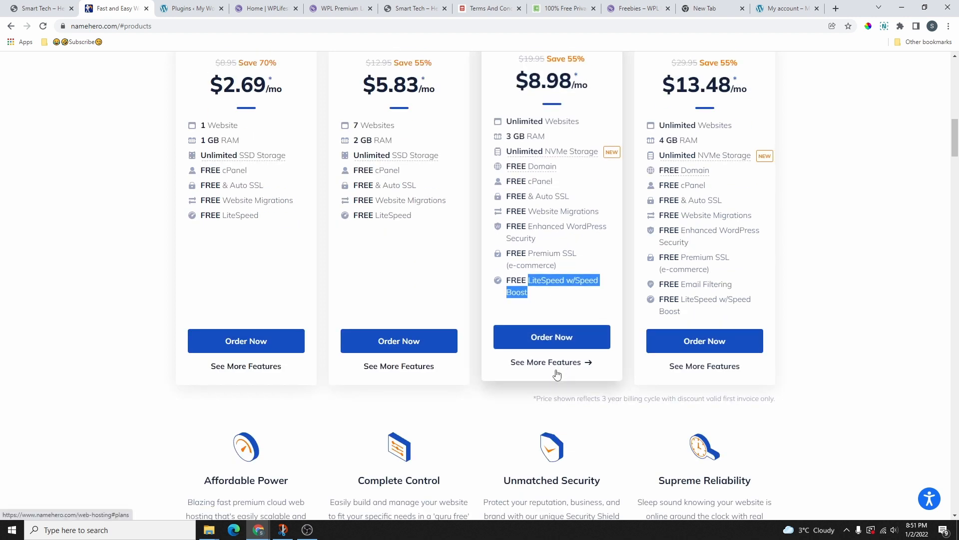
left_click(560, 341)
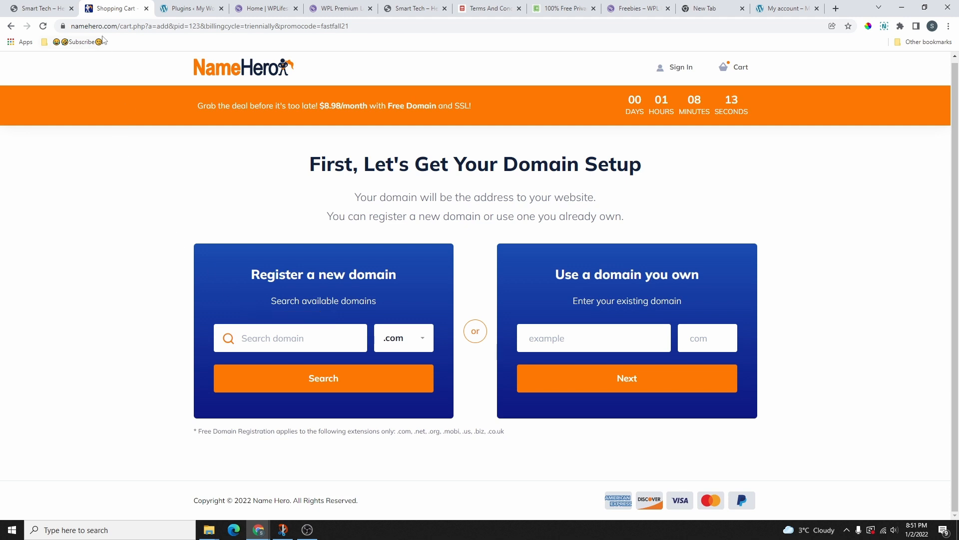
left_click_drag(119, 28, 67, 27)
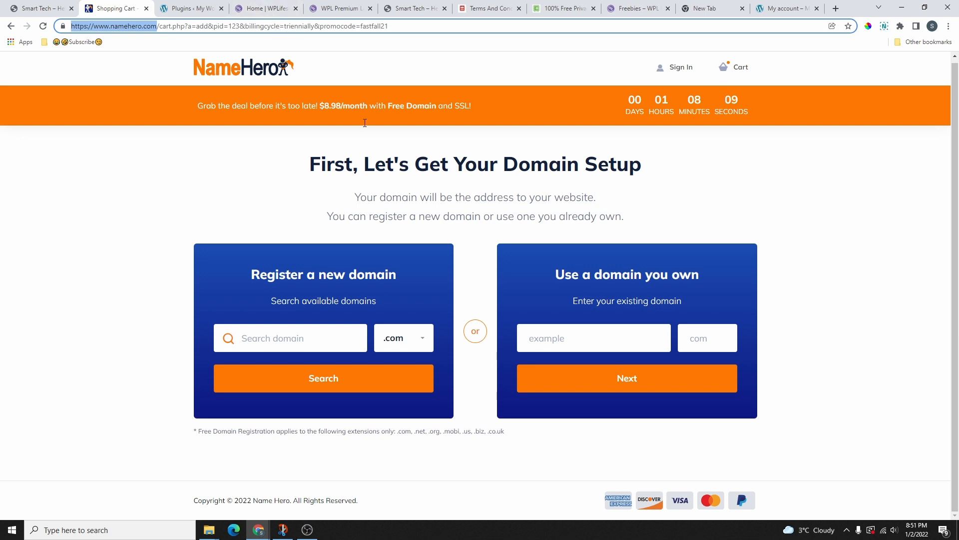
Browse the list of extensions offered for registering a new domain
left_click(321, 342)
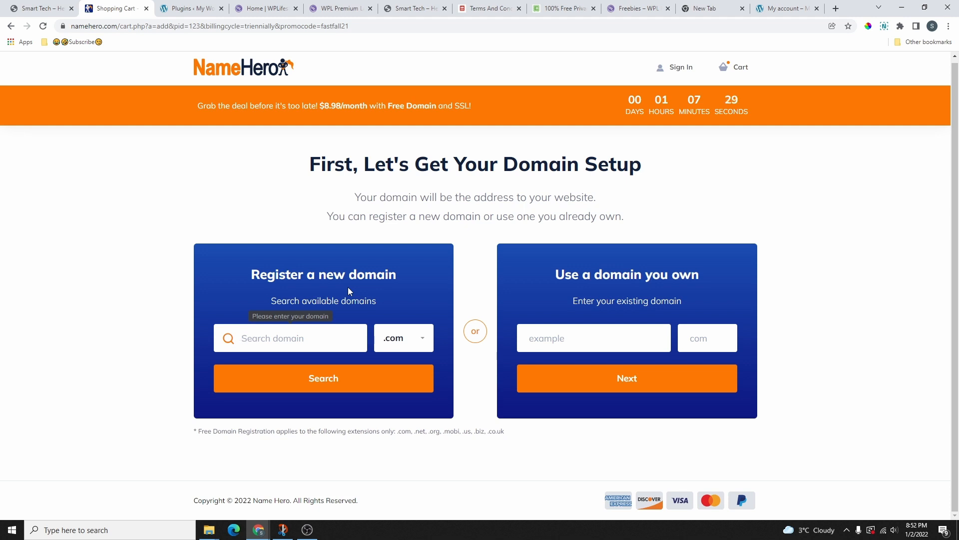
left_click(404, 339)
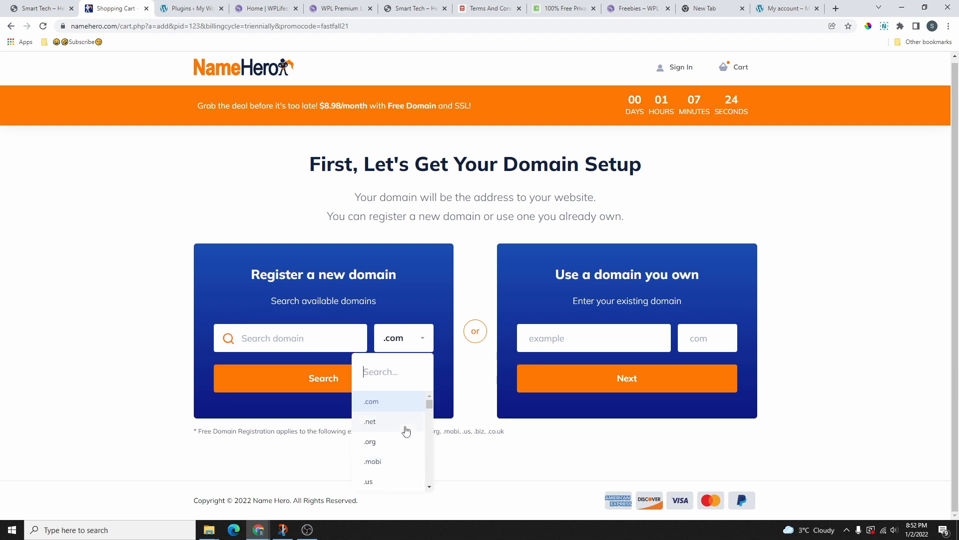
left_click_drag(432, 407, 422, 490)
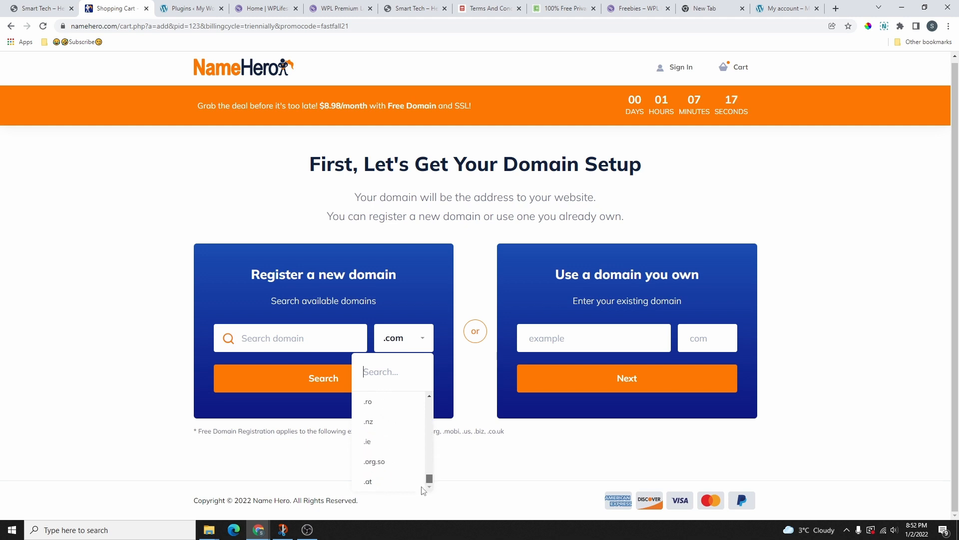
left_click(313, 472)
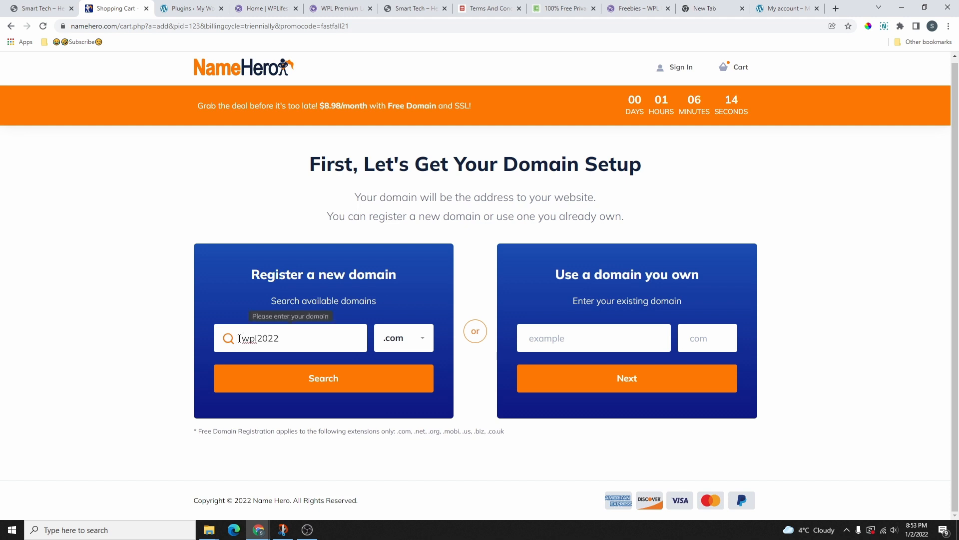
Enter wpl2022 as the new domain with the .com extension and search for its availability
left_click_drag(241, 340, 291, 339)
left_click(278, 342)
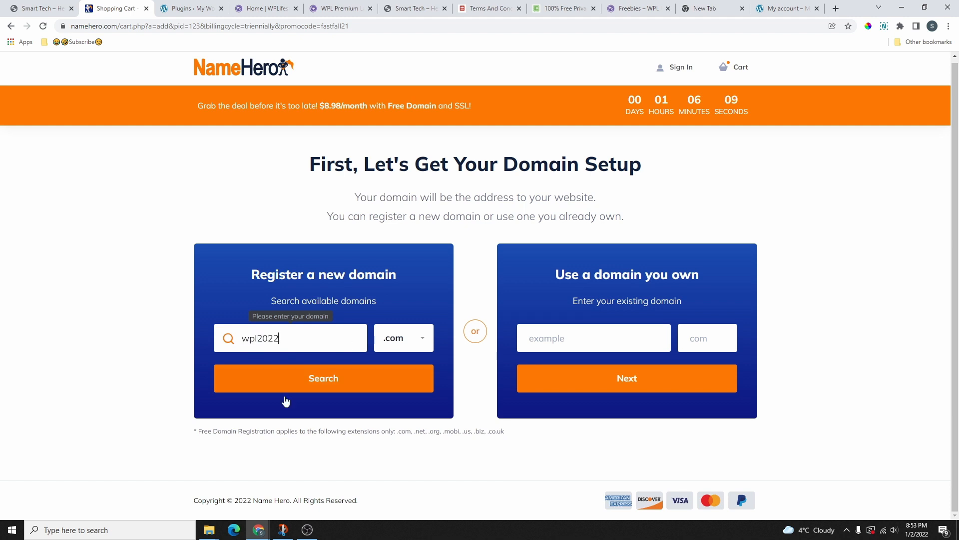
left_click(327, 383)
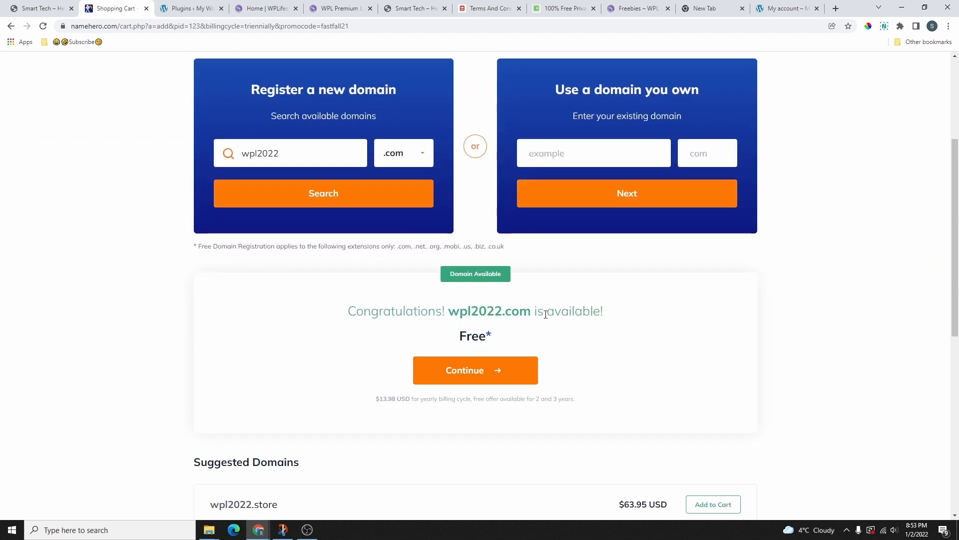
Highlight the availability message and yearly price of wpl2022.com, and continue the order with that domain
left_click_drag(348, 312, 472, 337)
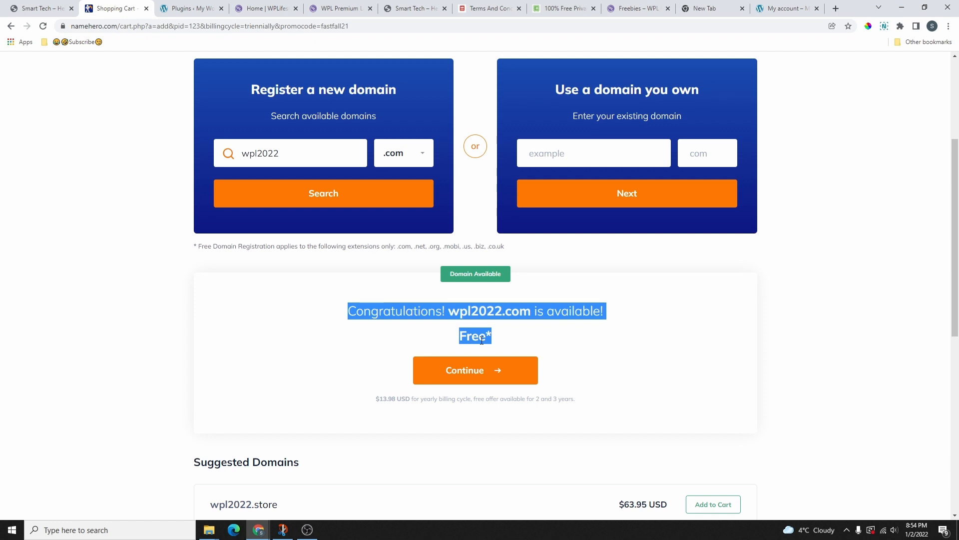
double_click(385, 399)
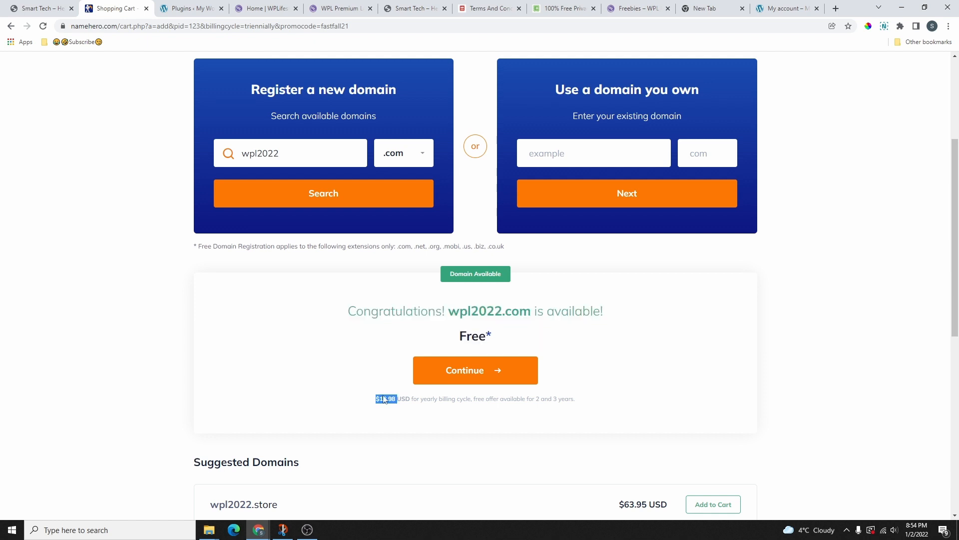
left_click_drag(376, 404, 424, 407)
left_click(483, 373)
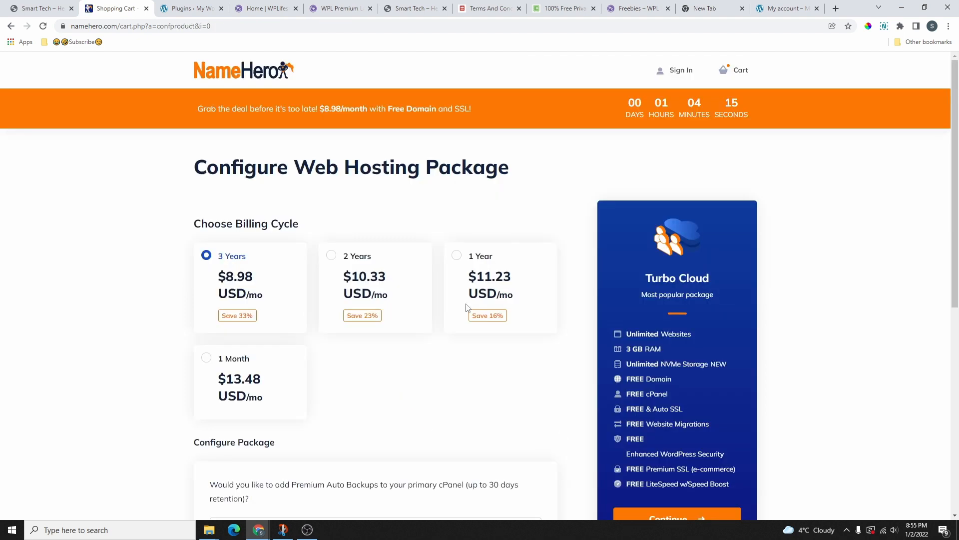
Configure the Turbo Cloud package with the 1 Month billing cycle, No Backup and free Let's Encrypt Auto SSL, and continue
scroll(468, 309, "down", 5)
scroll(356, 474, "up", 6)
scroll(251, 296, "down", 1)
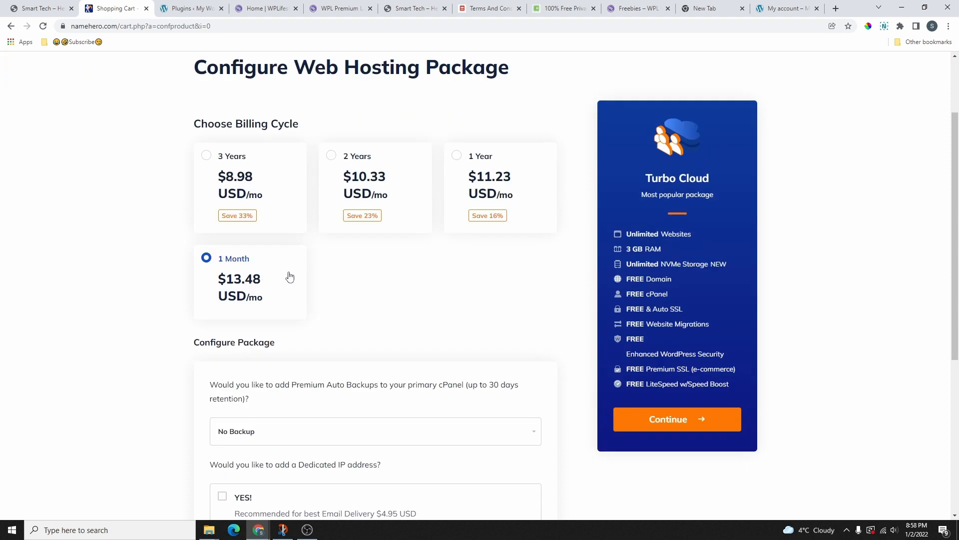
scroll(405, 305, "down", 1)
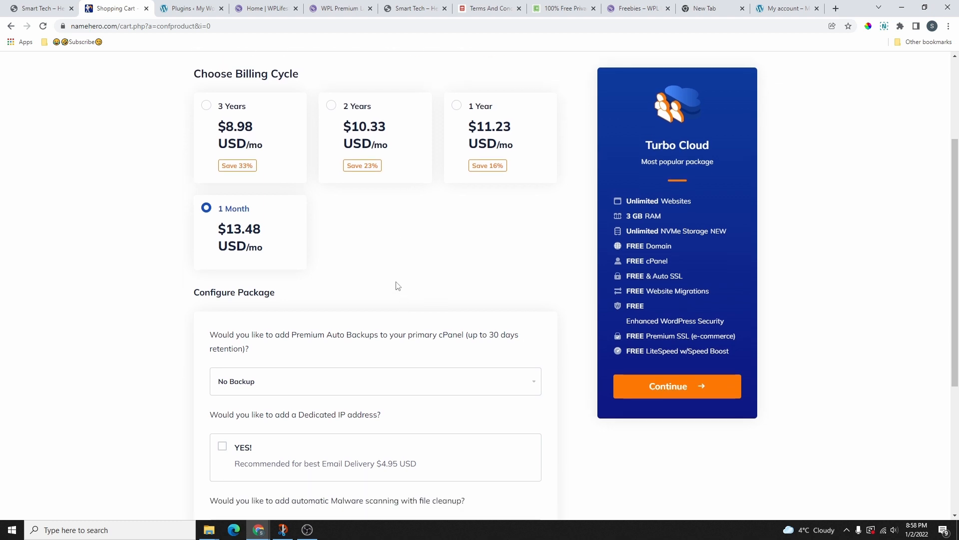
scroll(392, 275, "down", 3)
scroll(349, 215, "down", 1)
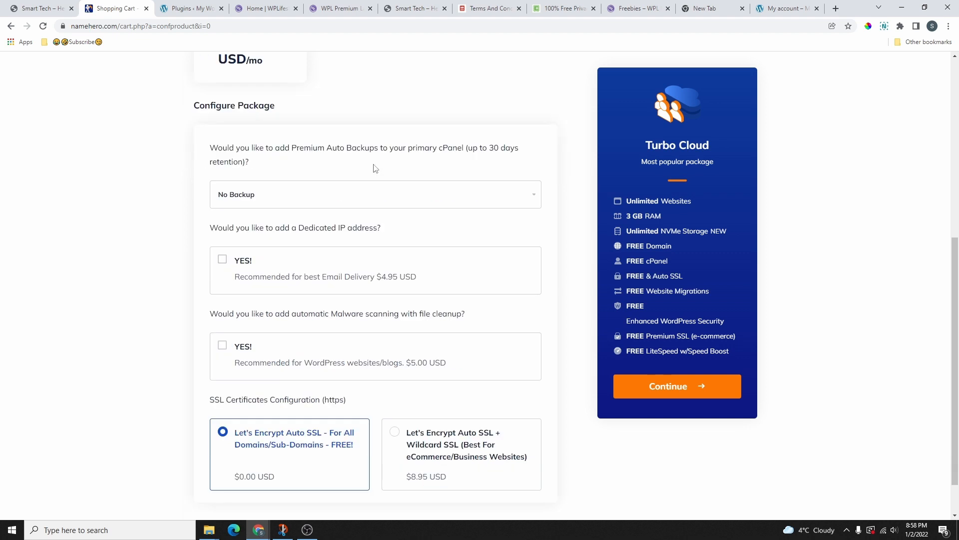
scroll(503, 199, "down", 1)
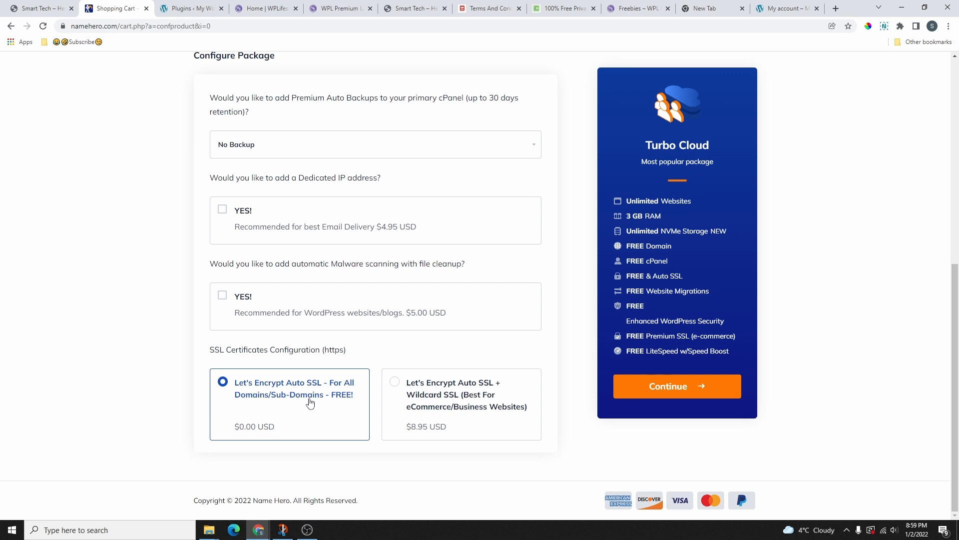
left_click(679, 388)
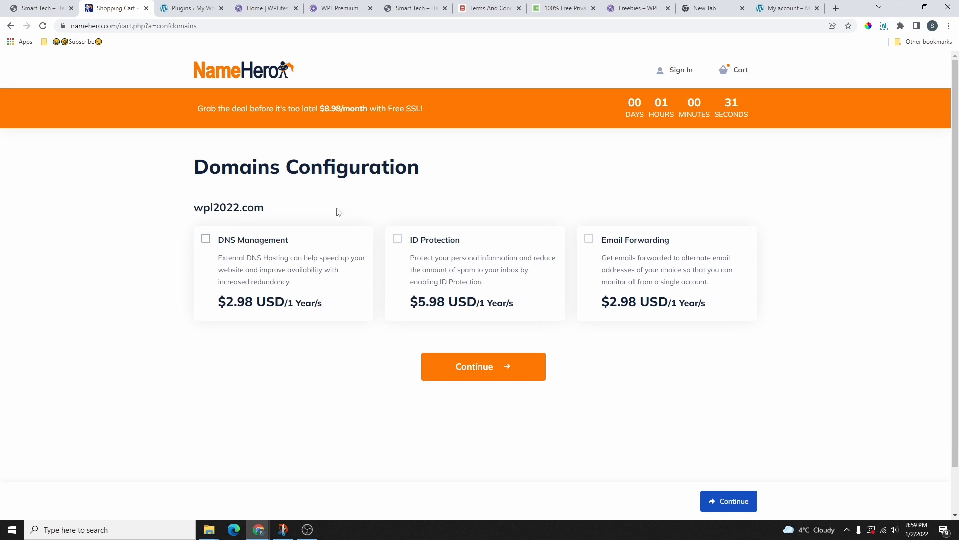
Add ID Protection to wpl2022.com and continue to the checkout page
left_click(398, 241)
left_click(492, 368)
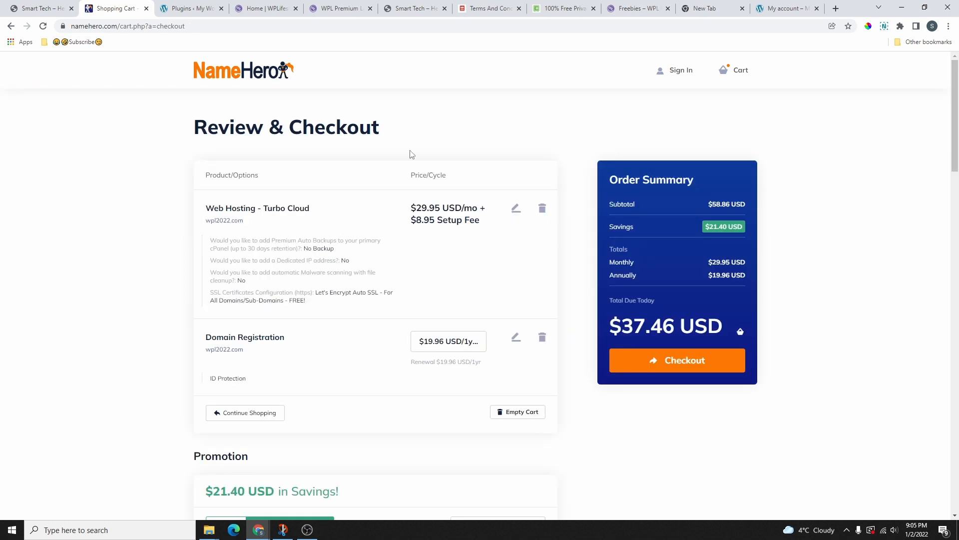
Review the hosting and domain registration items, their prices, the promotion and the order summary on the checkout page
scroll(404, 223, "down", 8)
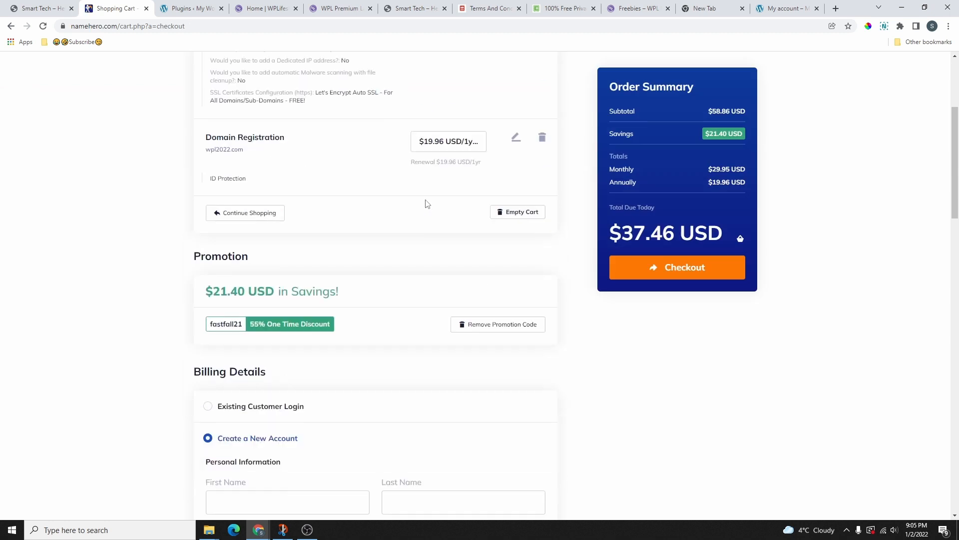
scroll(400, 242, "up", 8)
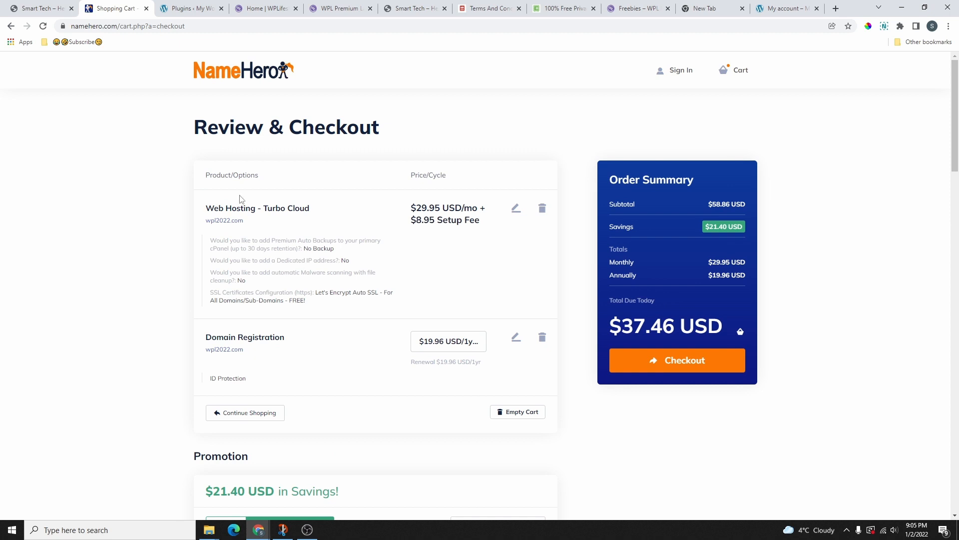
left_click_drag(426, 177, 458, 181)
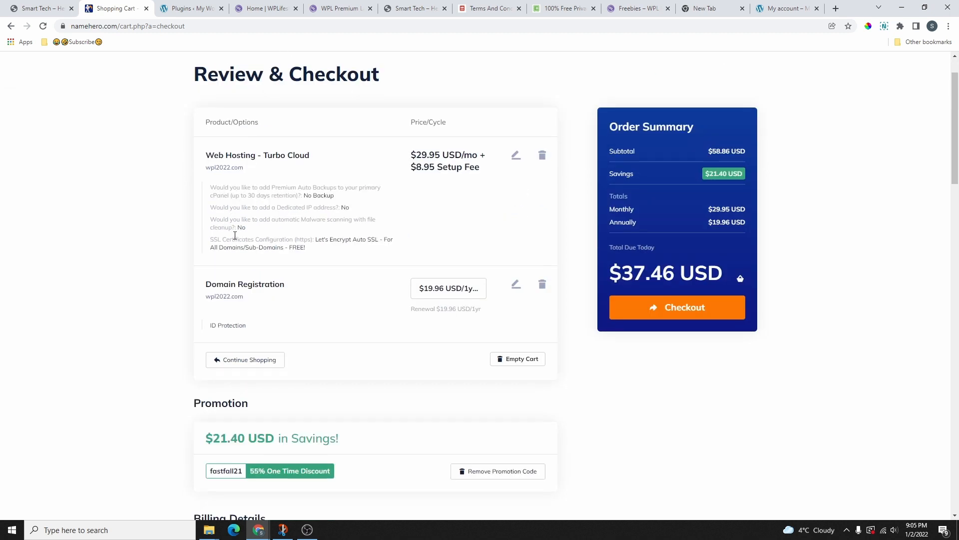
scroll(235, 235, "down", 1)
scroll(293, 253, "up", 1)
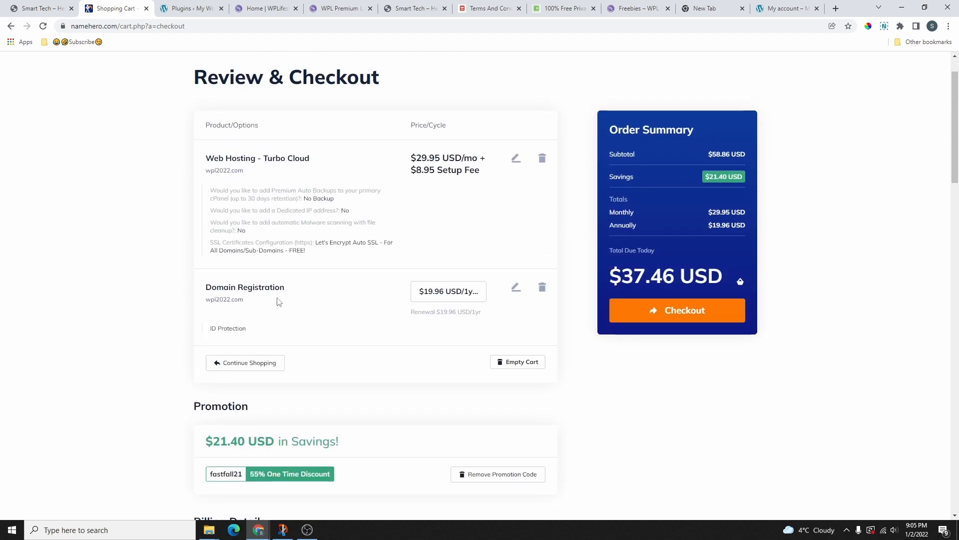
scroll(433, 240, "up", 1)
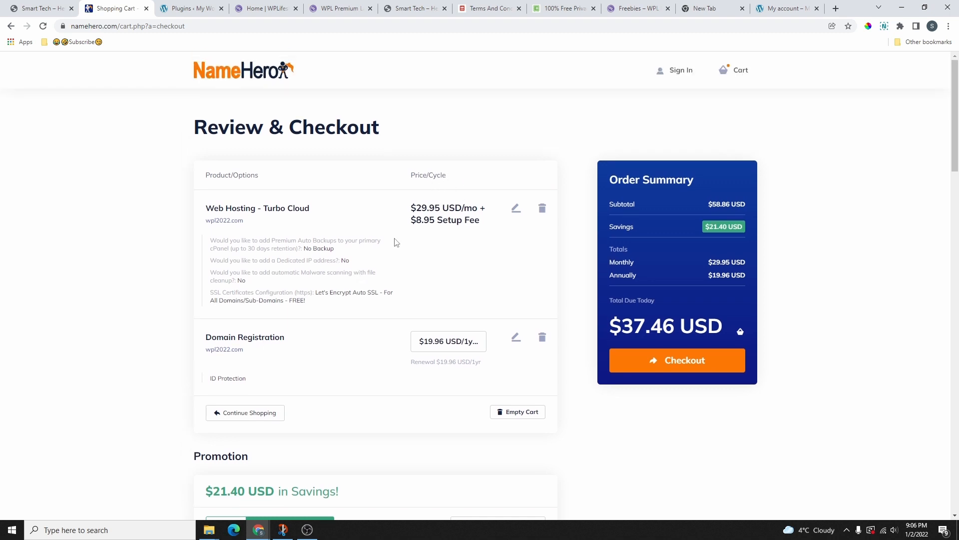
scroll(439, 200, "down", 2)
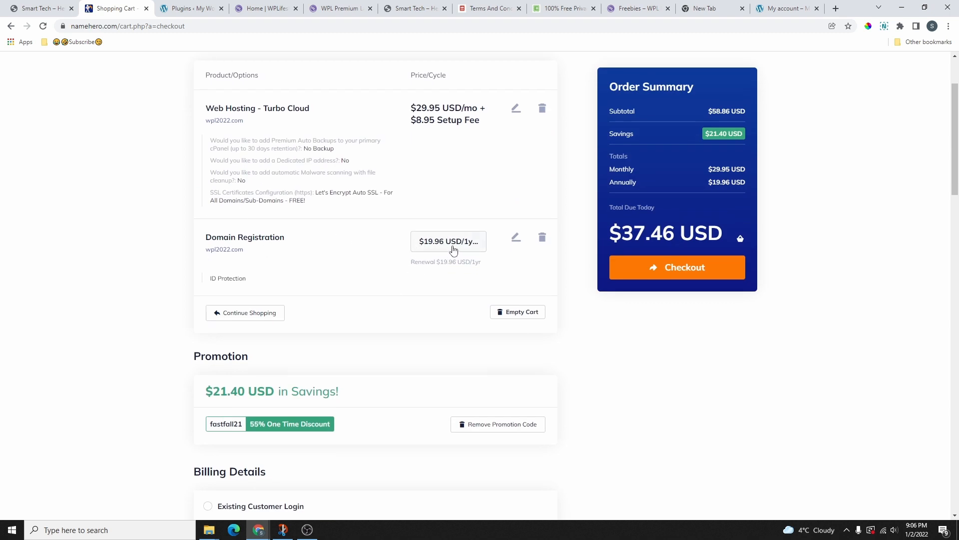
scroll(453, 225, "down", 3)
scroll(369, 200, "up", 3)
scroll(410, 225, "up", 2)
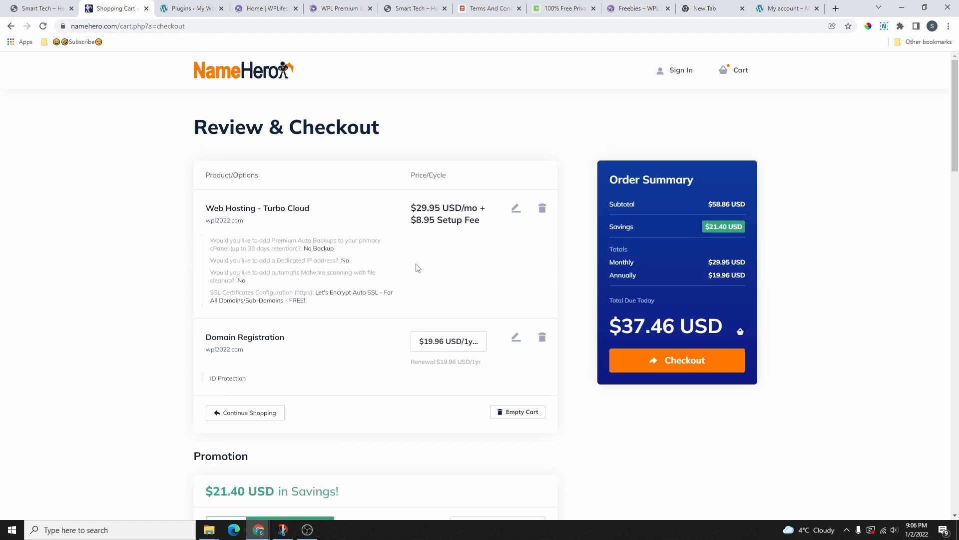
Show the Existing Customer Login option in Billing Details and switch back to Create a New Account
scroll(370, 264, "down", 4)
scroll(371, 263, "down", 6)
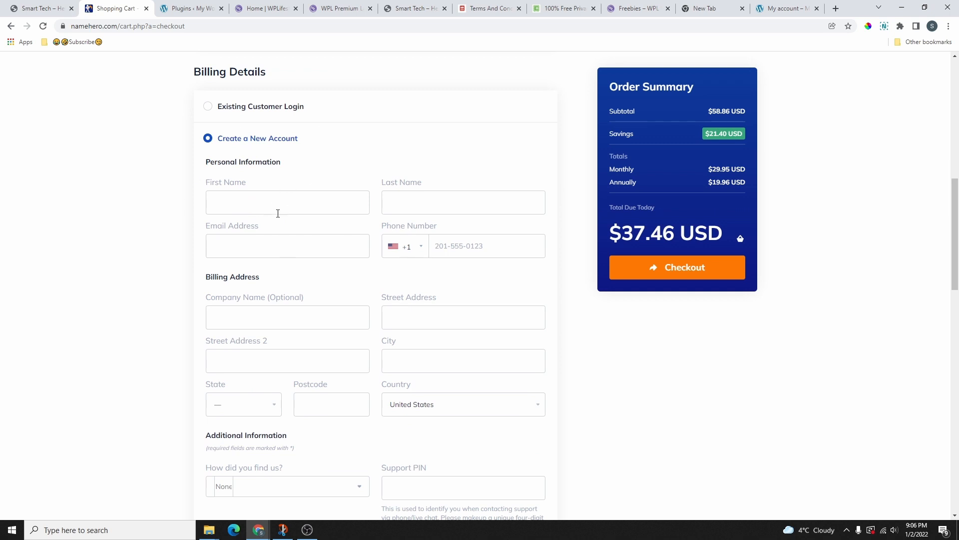
left_click(207, 112)
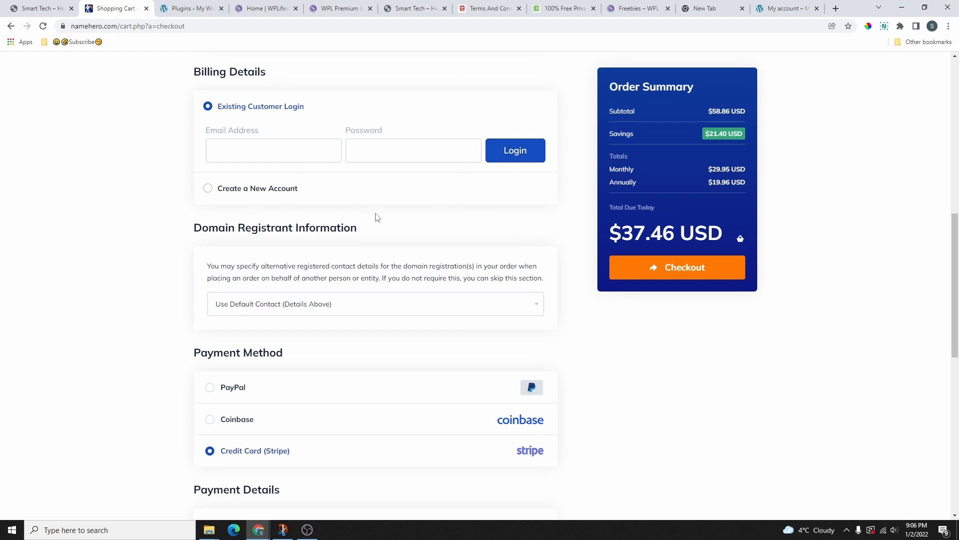
left_click(208, 190)
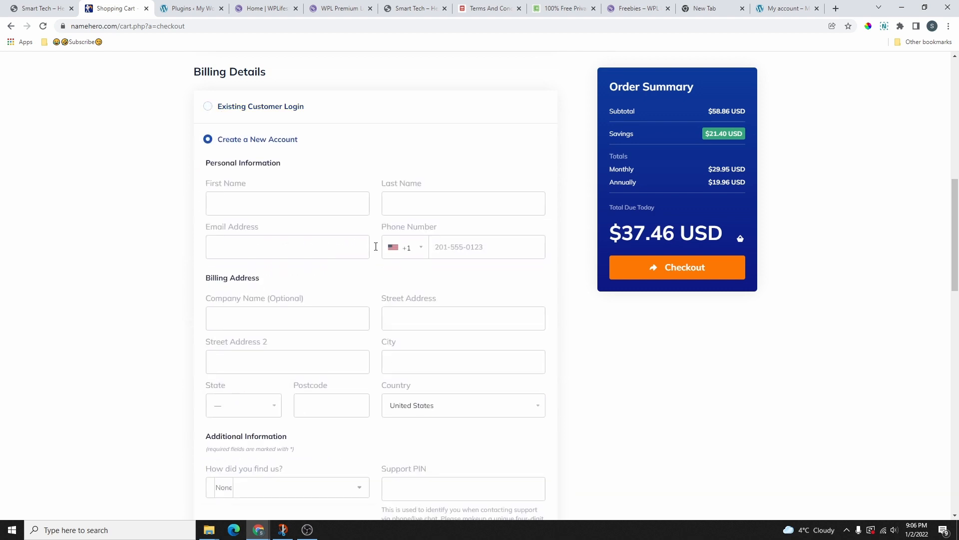
Set "How did you find us?" to YouTube in the new account form and point out the Password and Confirm Password fields
scroll(300, 252, "up", 1)
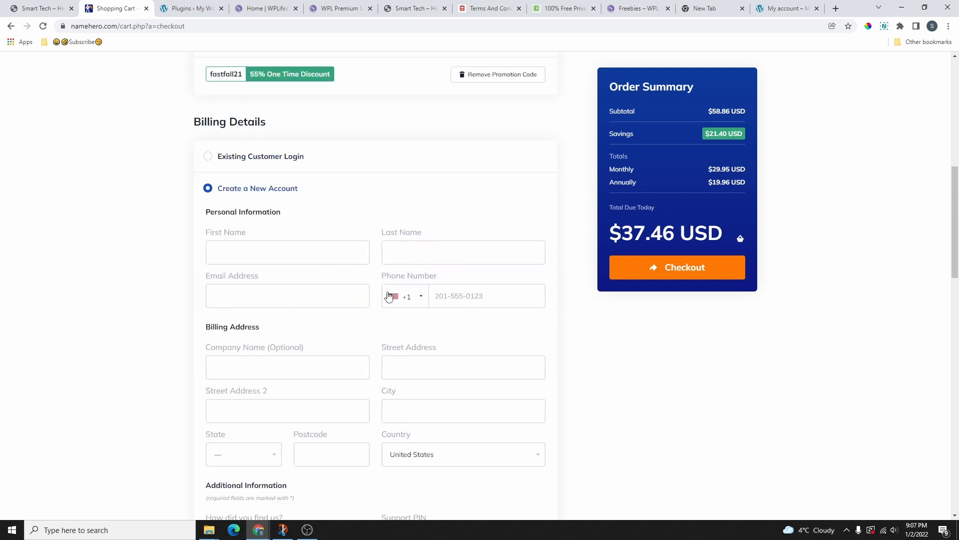
scroll(389, 296, "down", 3)
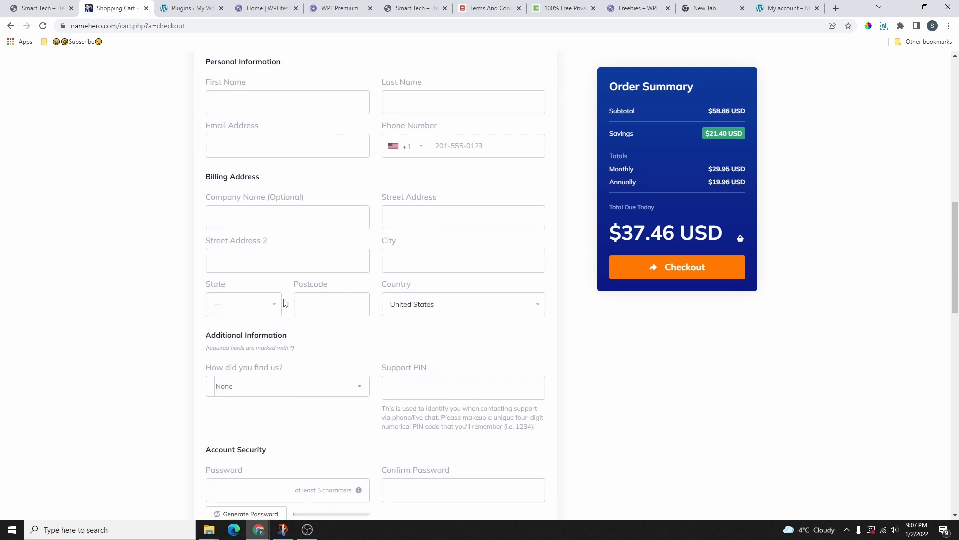
scroll(293, 223, "down", 4)
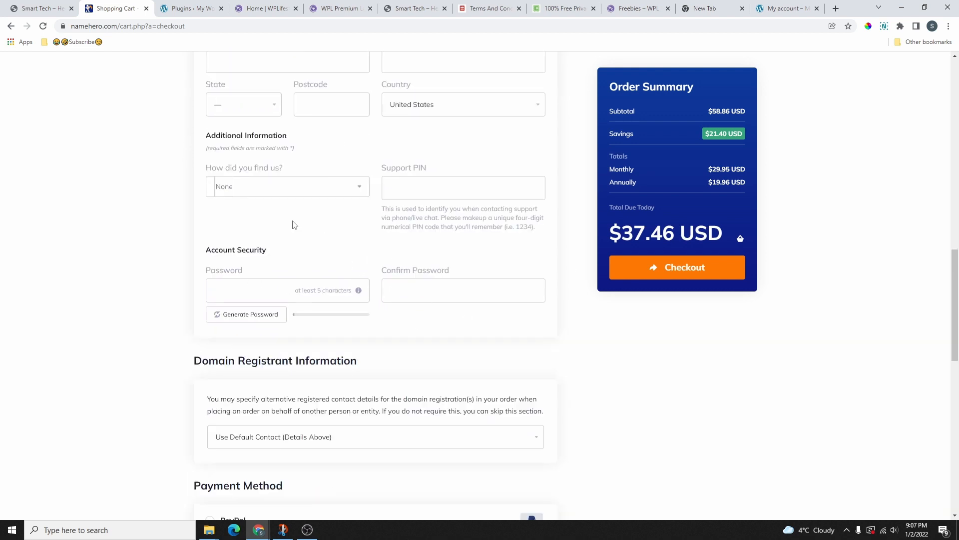
scroll(270, 220, "up", 3)
scroll(322, 223, "down", 1)
scroll(364, 265, "down", 2)
scroll(440, 185, "down", 2)
left_click(255, 195)
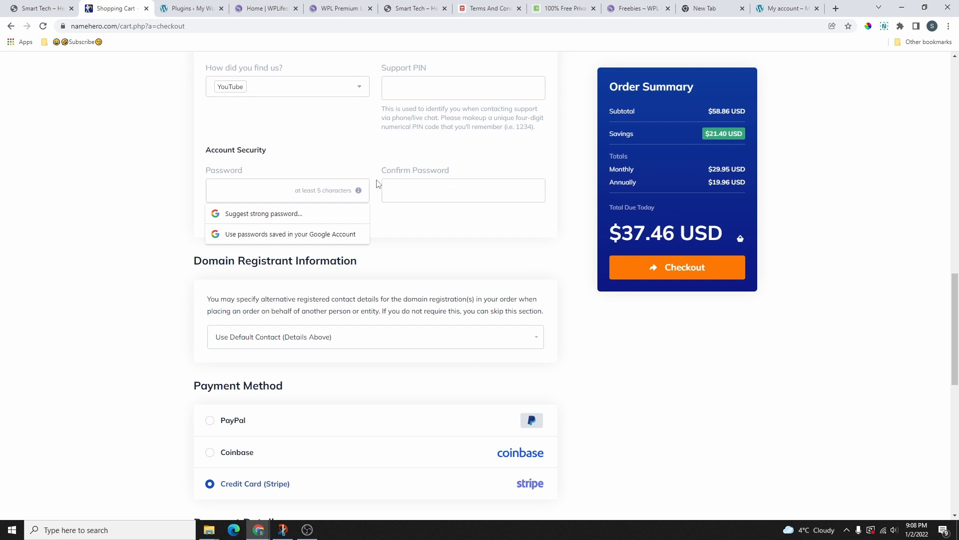
left_click(420, 187)
Highlight the Domain Registrant Information heading, set the registrant to Add New Contact and look over its contact fields
scroll(368, 189, "down", 2)
left_click(356, 244)
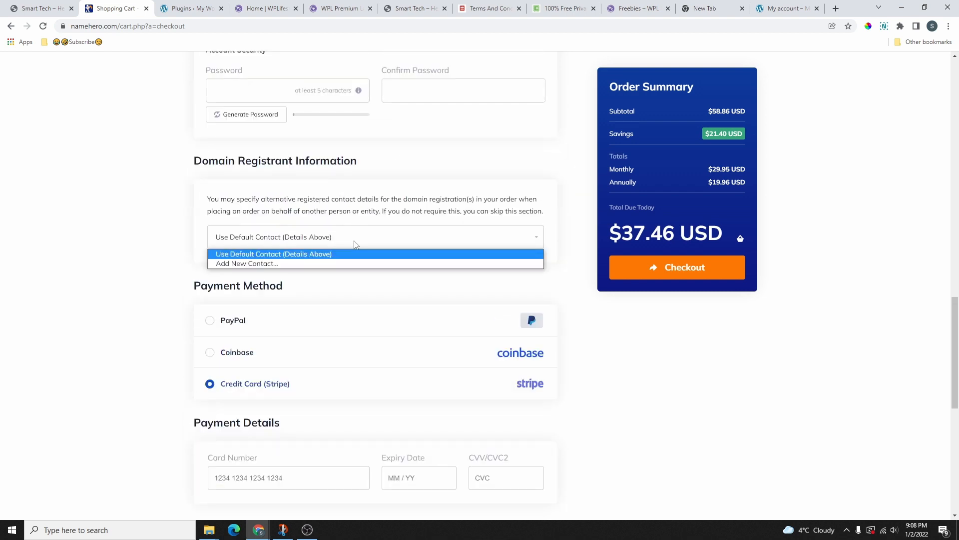
left_click_drag(189, 159, 380, 165)
left_click(323, 242)
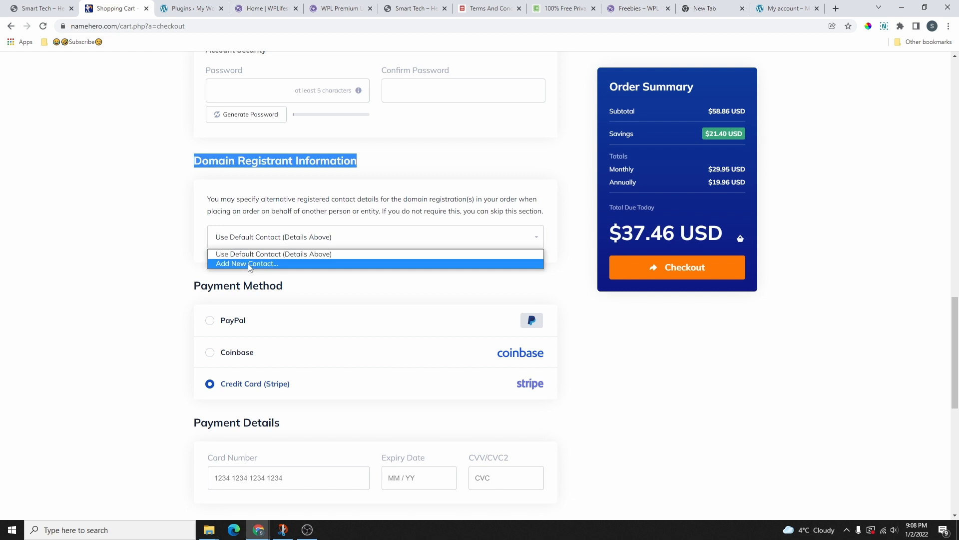
left_click(250, 264)
scroll(329, 354, "down", 4)
scroll(474, 194, "up", 3)
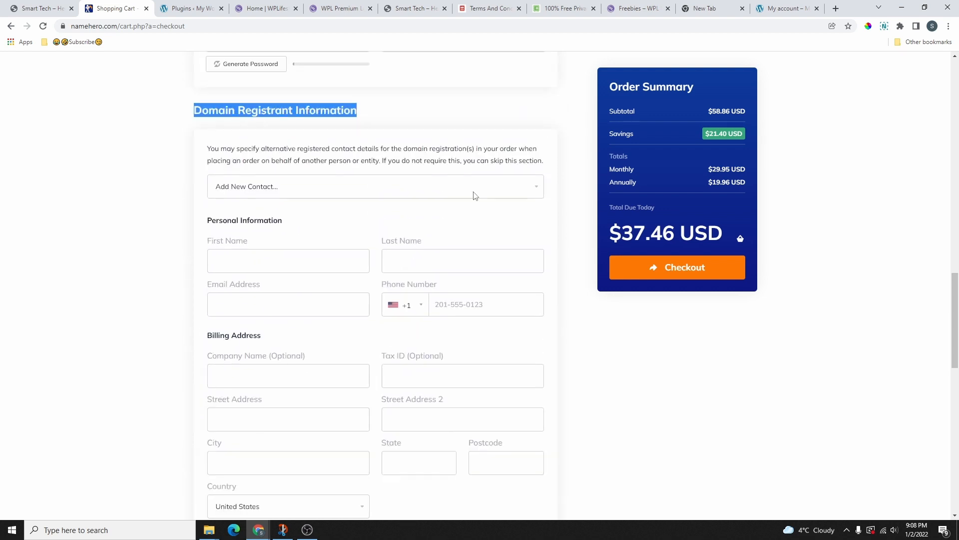
Set the domain registrant back to Use Default Contact and review the new account fields down to the payment methods
scroll(317, 298, "up", 3)
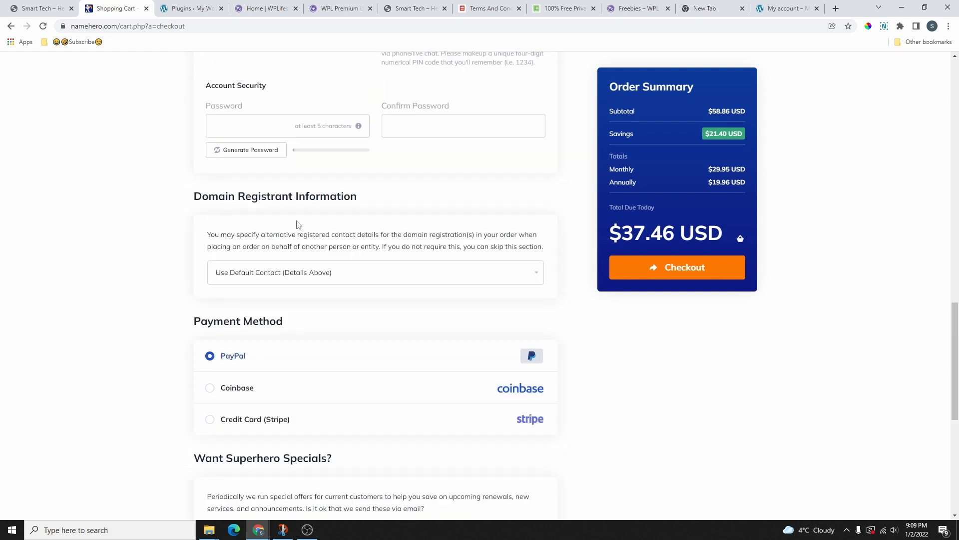
scroll(298, 223, "down", 1)
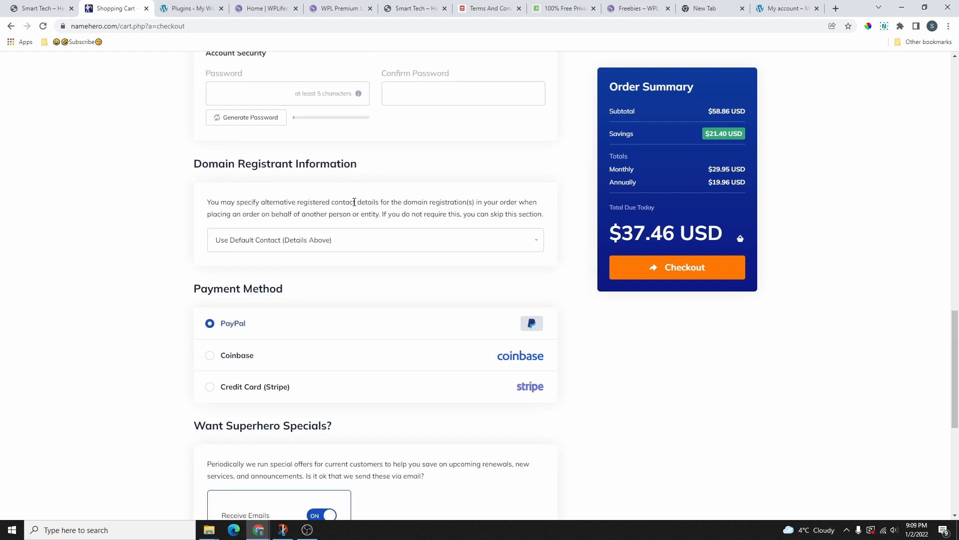
scroll(294, 228, "up", 9)
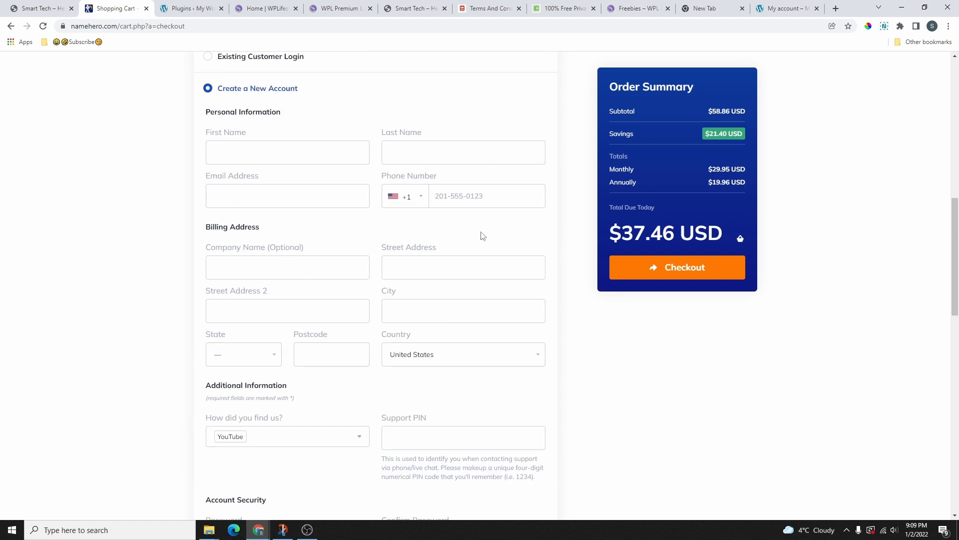
scroll(336, 235, "down", 11)
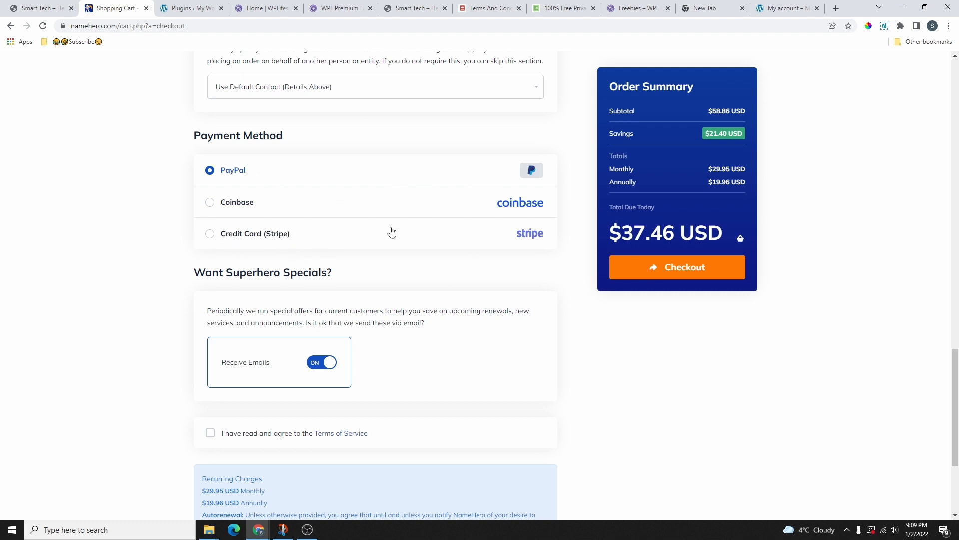
Turn off Receive Emails, agree to the Terms of Service and submit the order with PayPal as the payment method
scroll(320, 248, "down", 3)
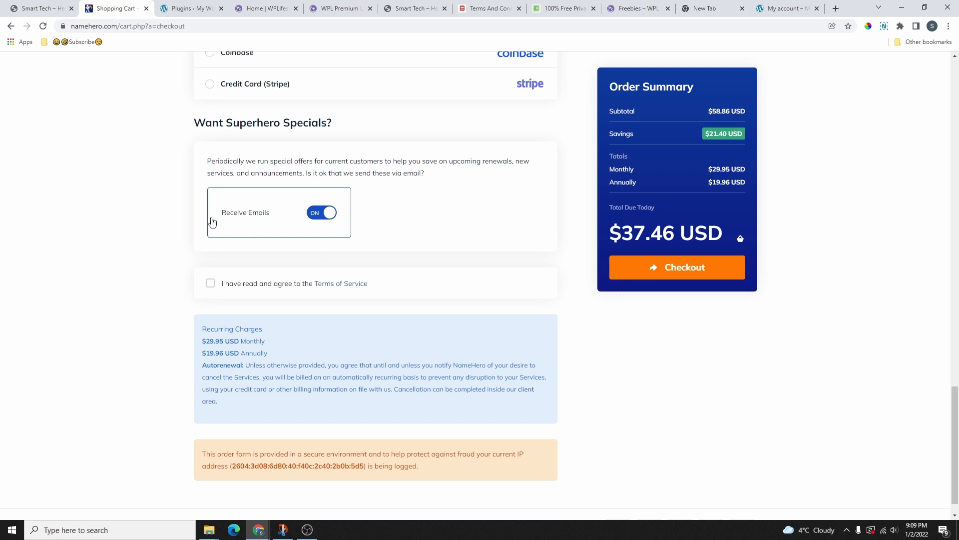
left_click(319, 220)
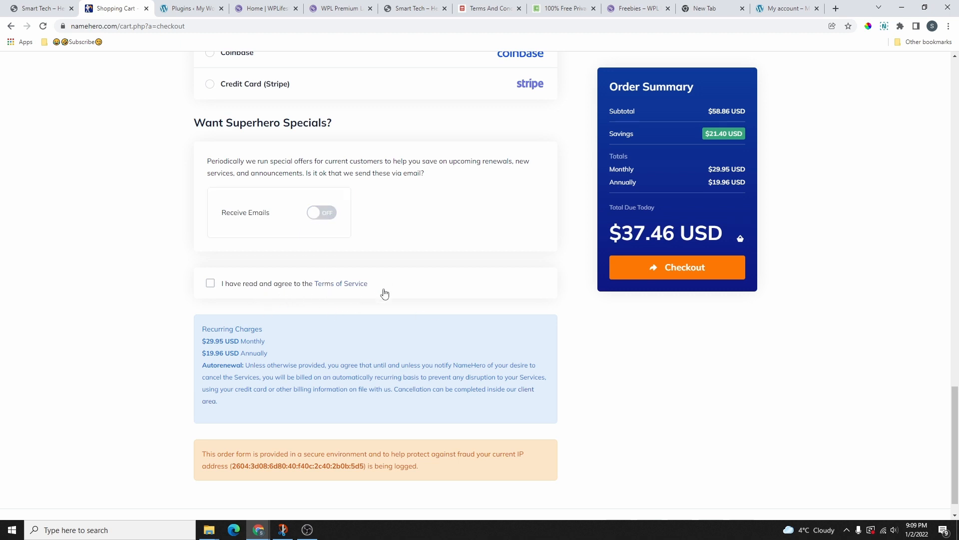
left_click(210, 283)
left_click(681, 273)
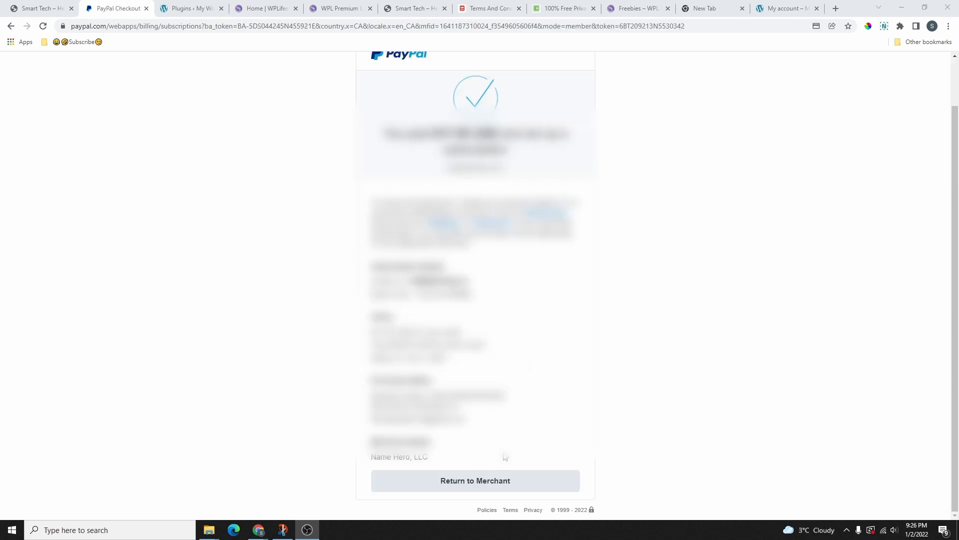
Return from PayPal to the merchant, highlight the Order Confirmation heading and continue to the client area
left_click(494, 482)
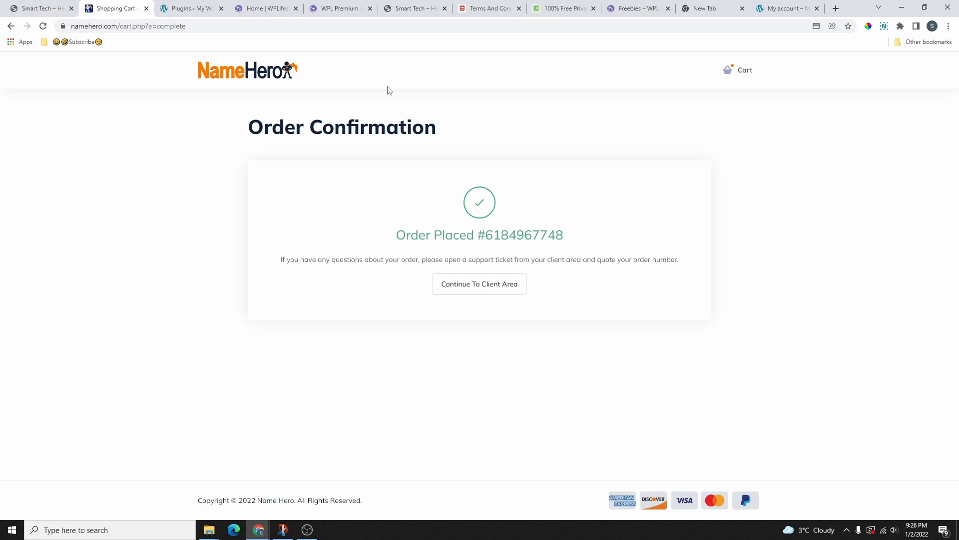
left_click_drag(241, 128, 560, 150)
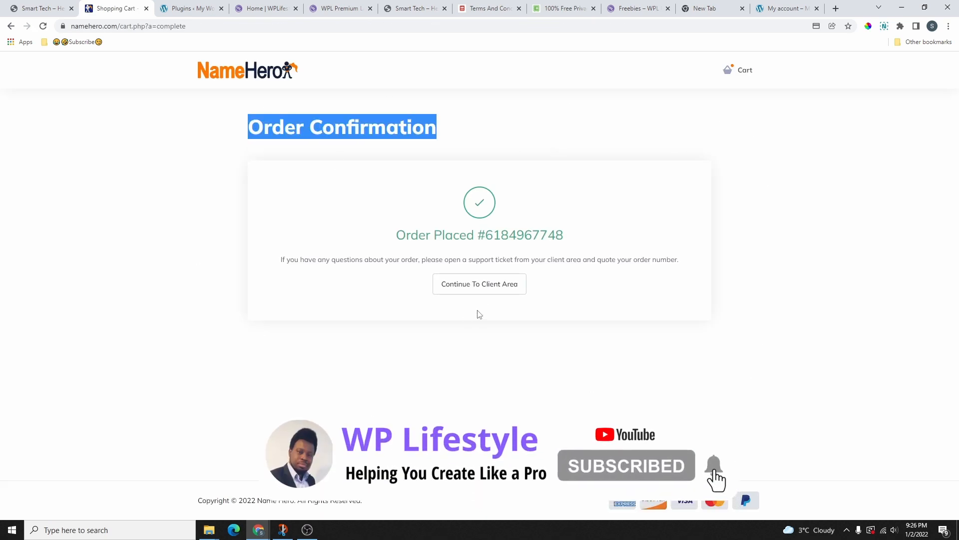
left_click(475, 285)
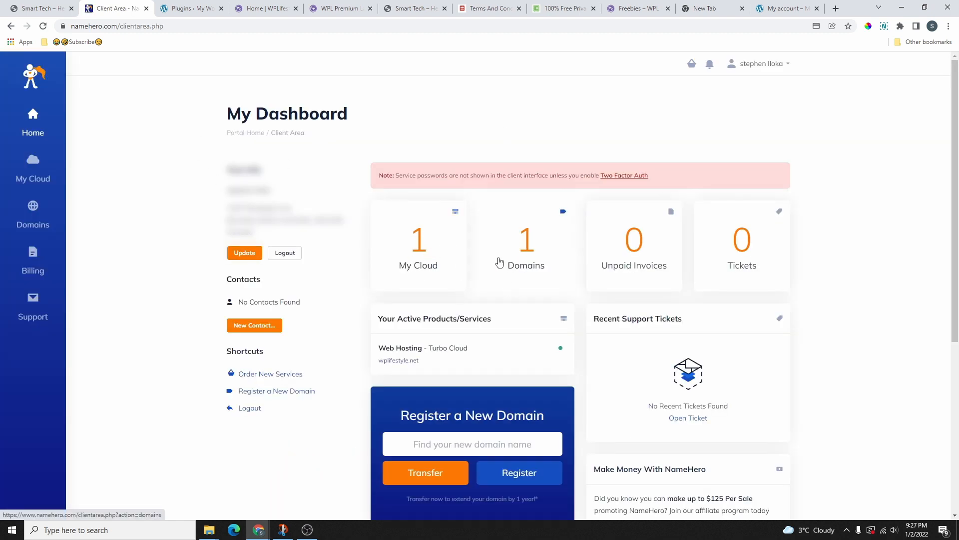
Open the active Turbo Cloud hosting service for wplifestyle.net from the My Cloud services list and log in to its cPanel
left_click(424, 255)
left_click_drag(217, 78, 204, 227)
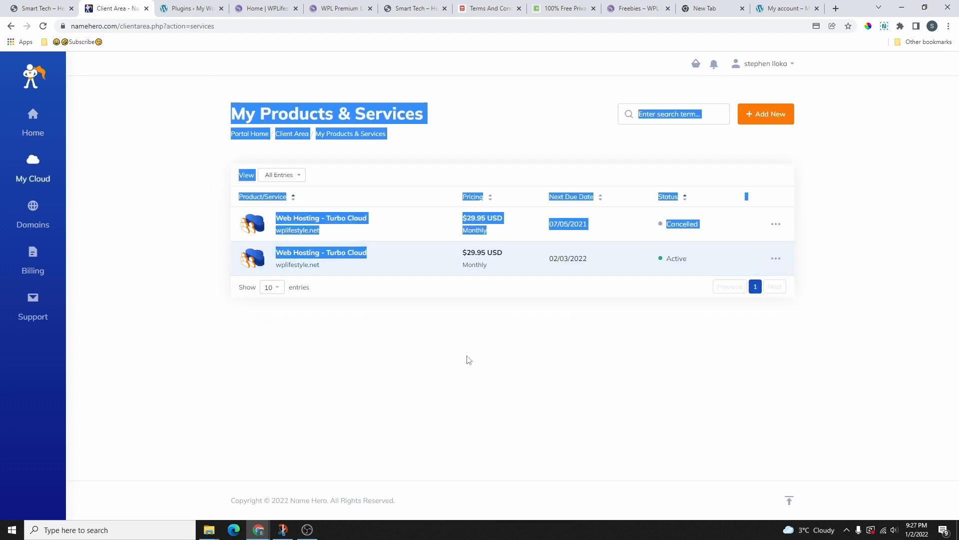
left_click(470, 330)
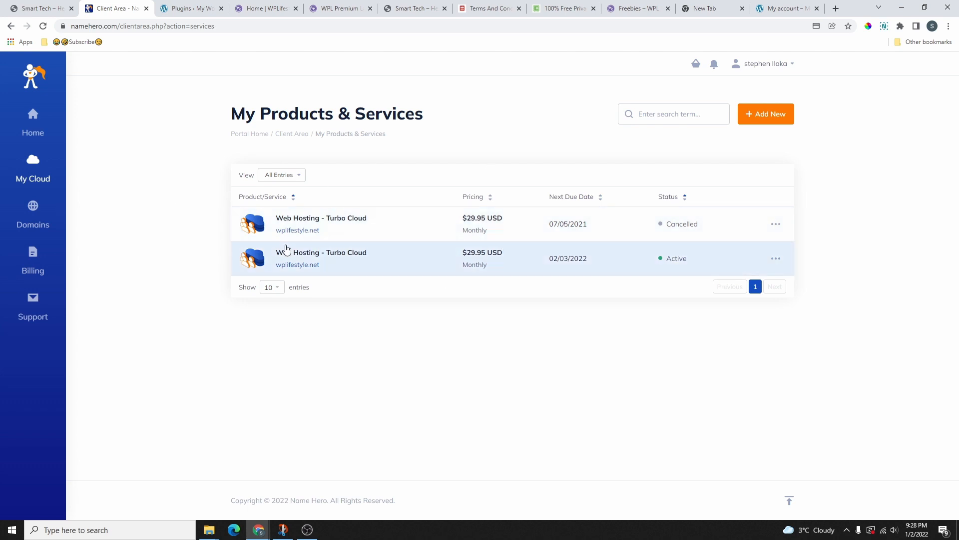
left_click(302, 257)
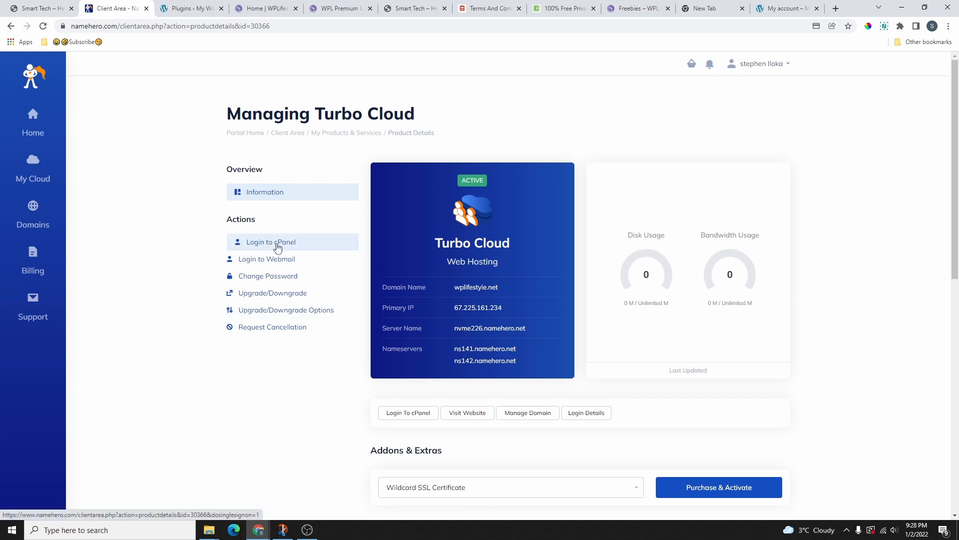
left_click(278, 247)
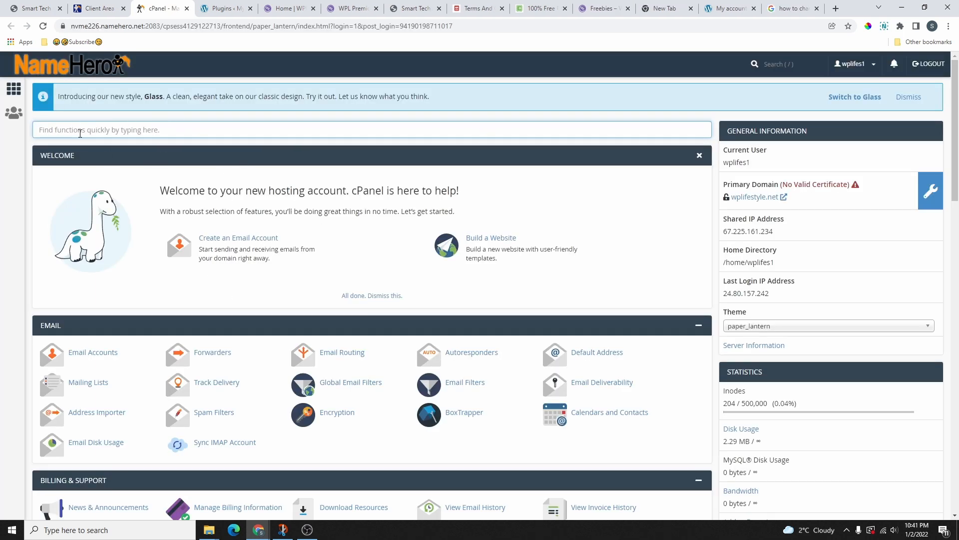
Open WordPress Manager by Softaculous from cPanel's Software section and start a new WordPress installation
scroll(129, 240, "down", 18)
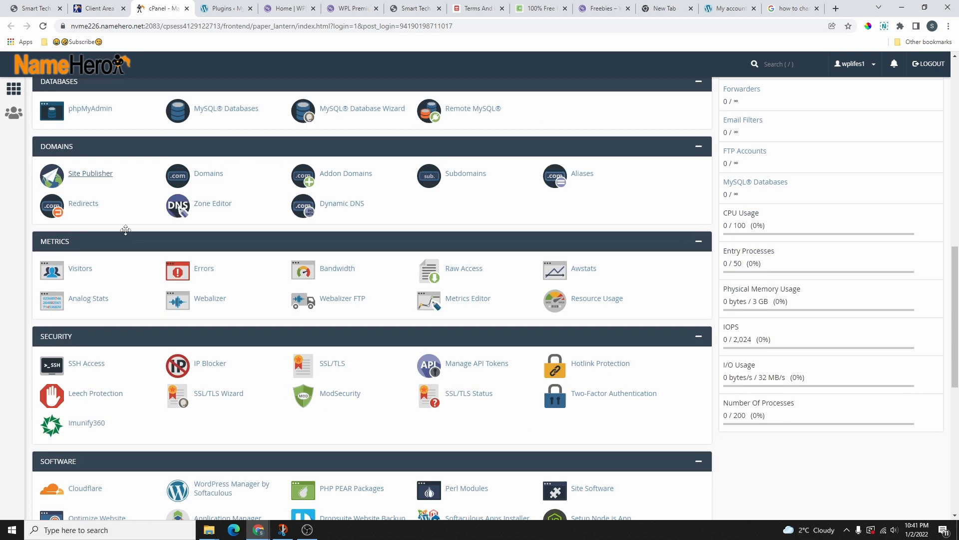
scroll(134, 282, "down", 2)
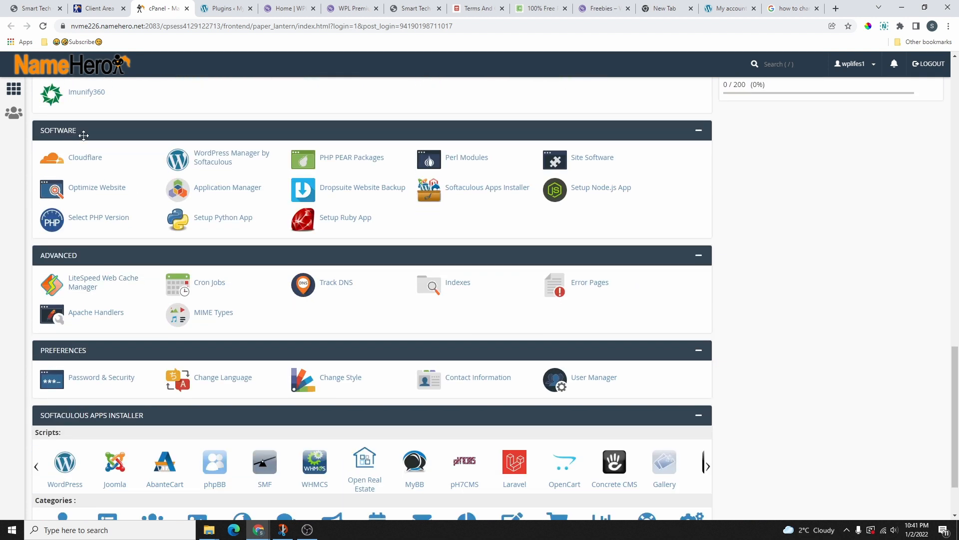
left_click(236, 158)
left_click(161, 164)
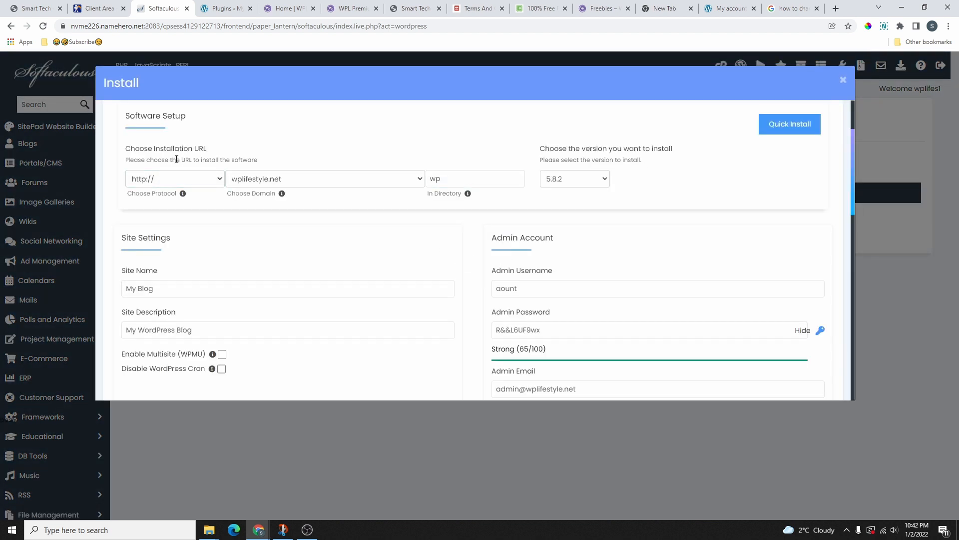
left_click(162, 185)
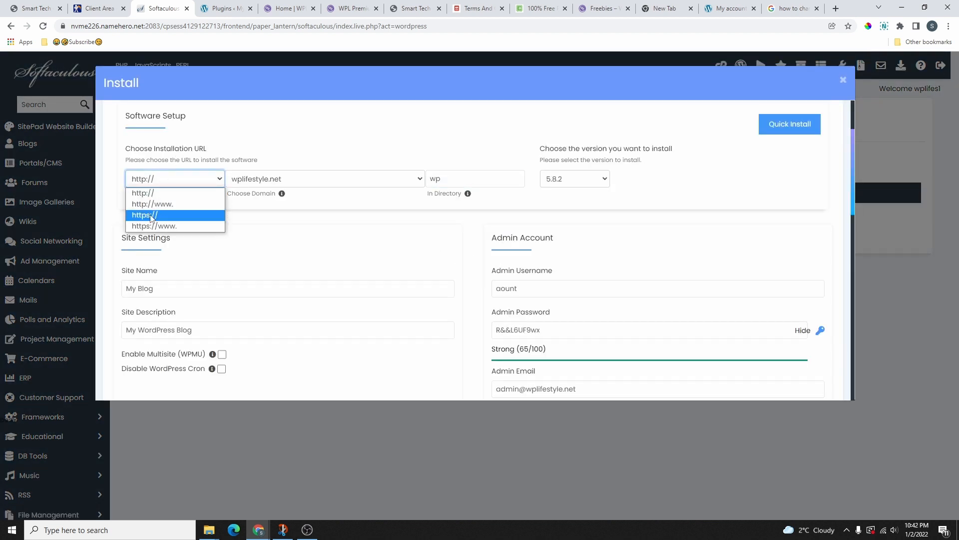
left_click(173, 221)
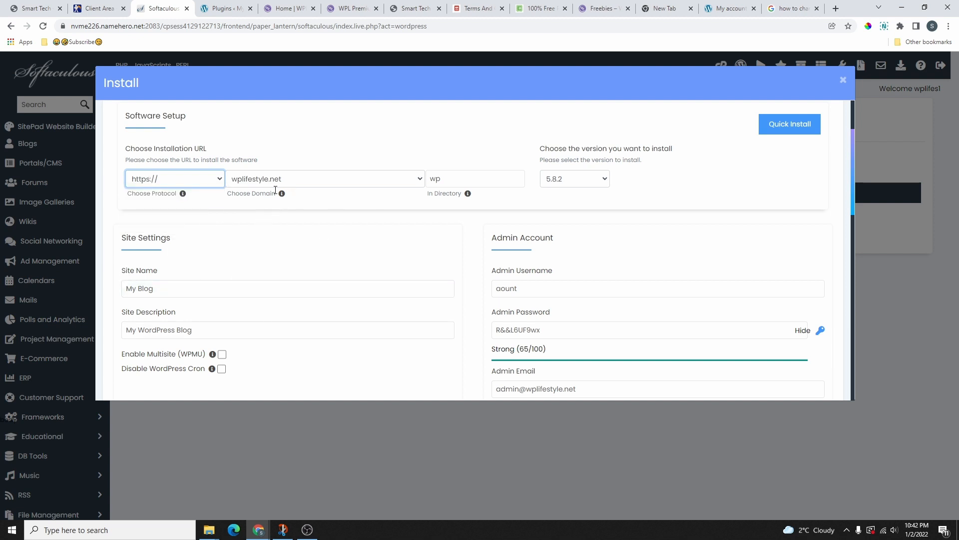
left_click(286, 181)
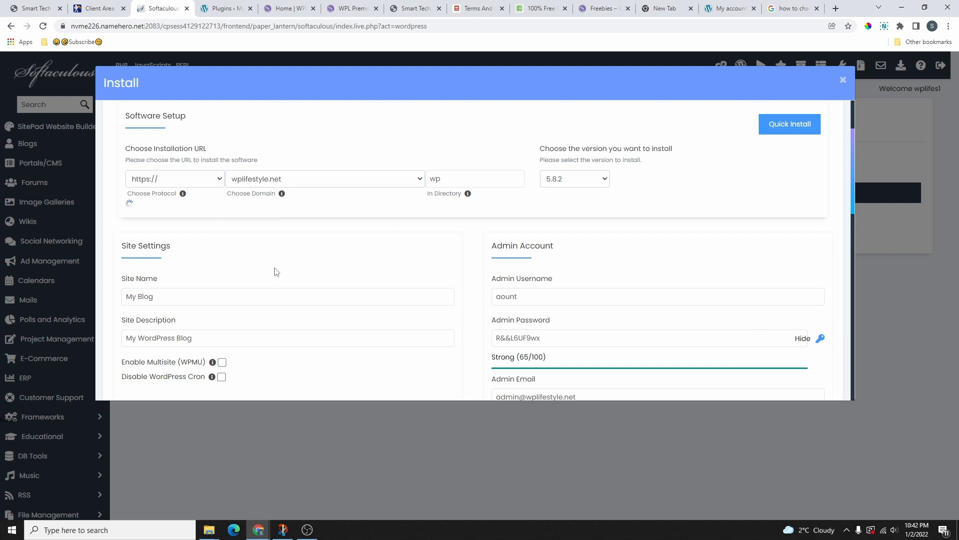
left_click(289, 180)
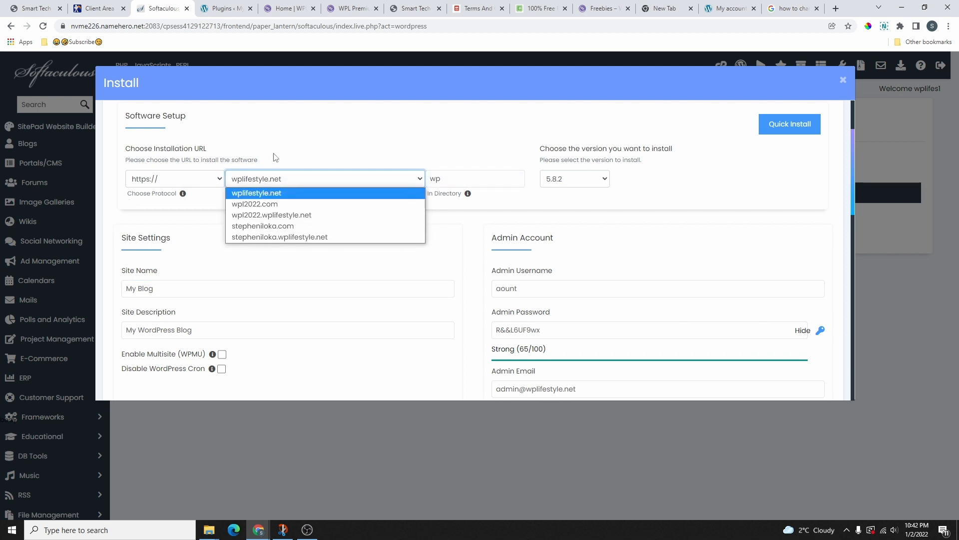
left_click(255, 204)
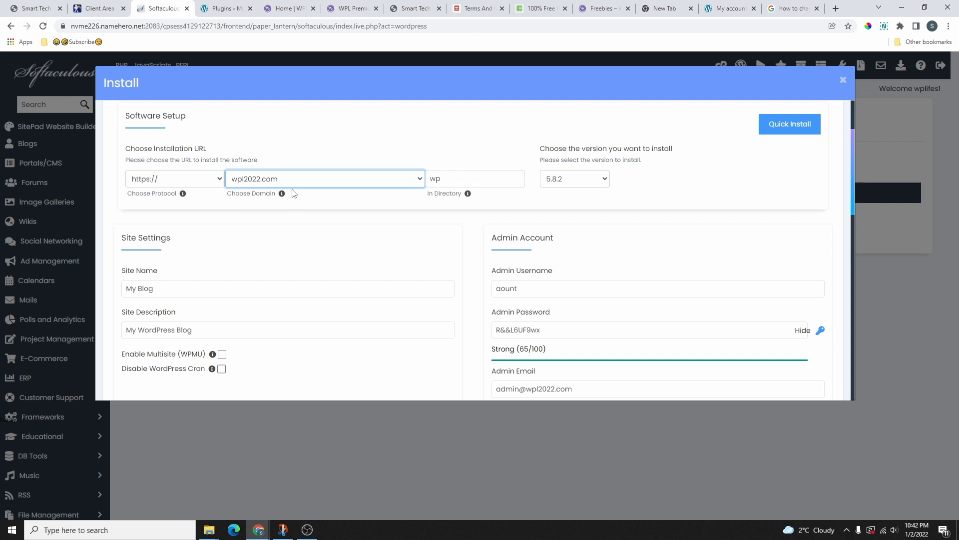
left_click(288, 179)
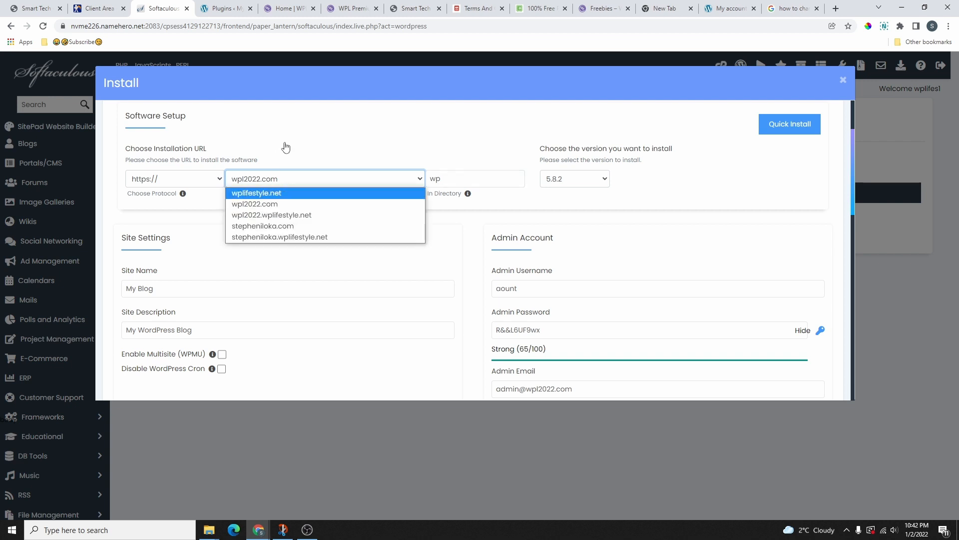
left_click(251, 208)
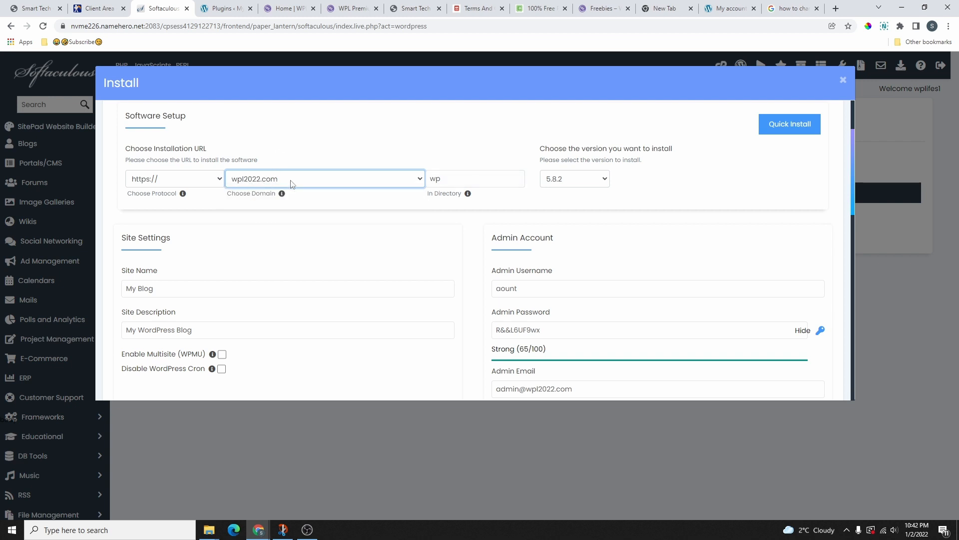
Clear the wp entry from the installation directory and look over the available WordPress versions
left_click(456, 170)
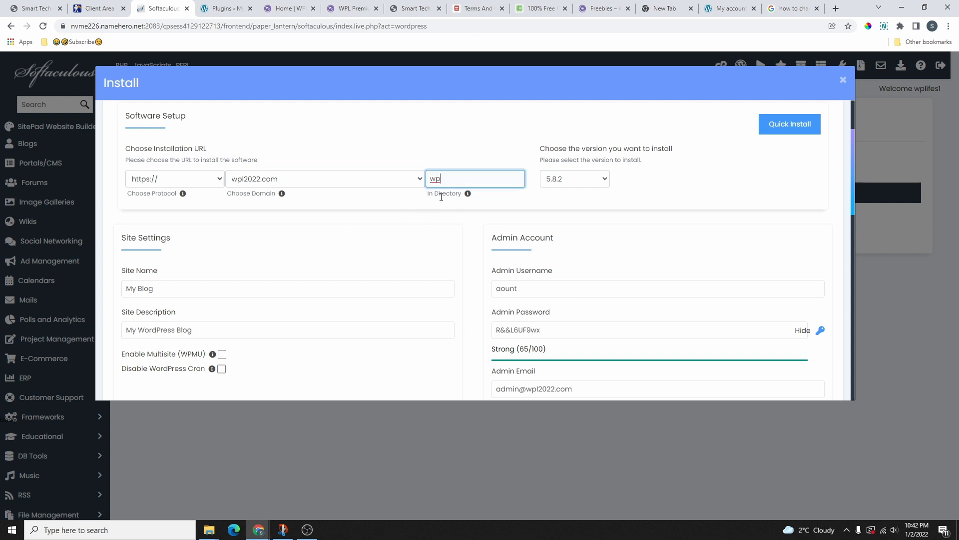
left_click_drag(457, 180, 420, 181)
key("BackSpace")
left_click(566, 185)
left_click(566, 184)
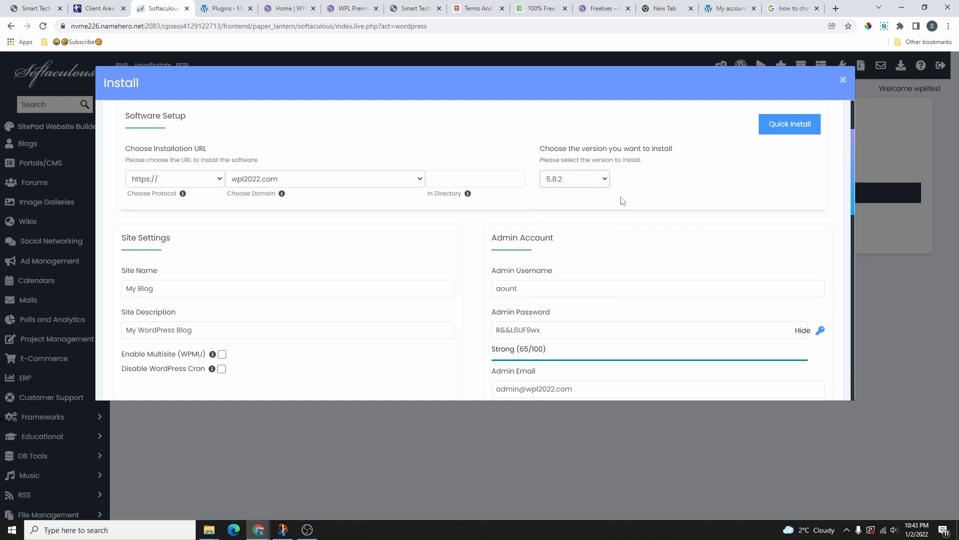
left_click(567, 184)
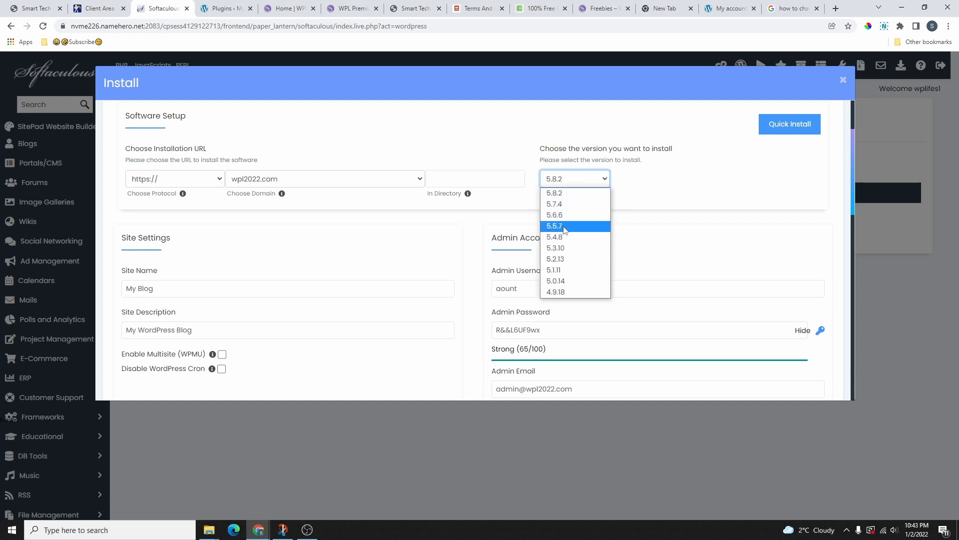
left_click(628, 198)
Look over the site name and description, and replace the default admin username with the site owner's first name
scroll(250, 232, "down", 2)
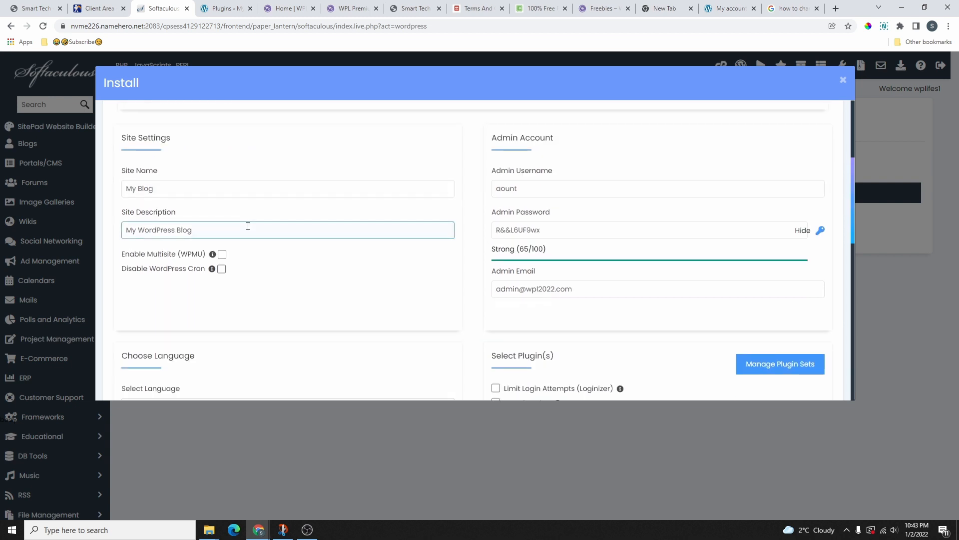
left_click(131, 230)
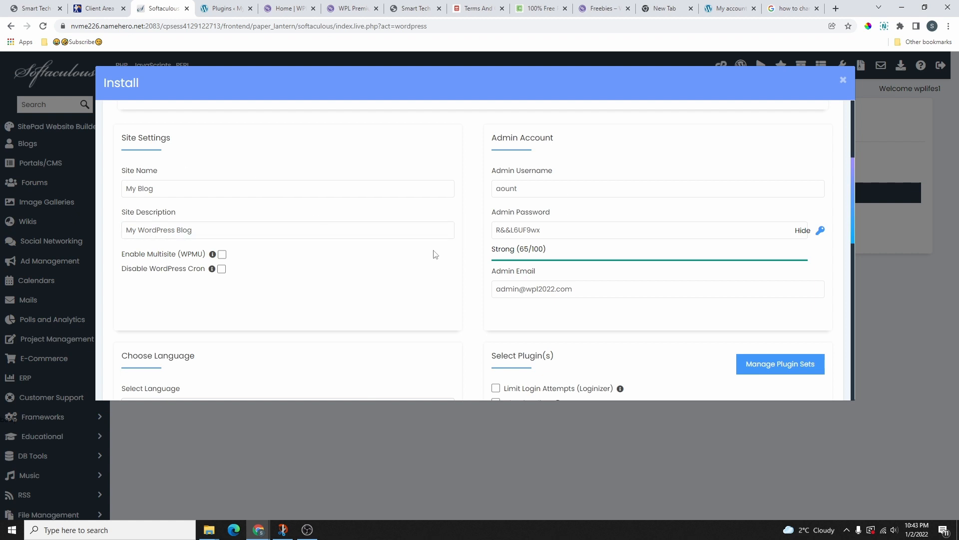
left_click(534, 192)
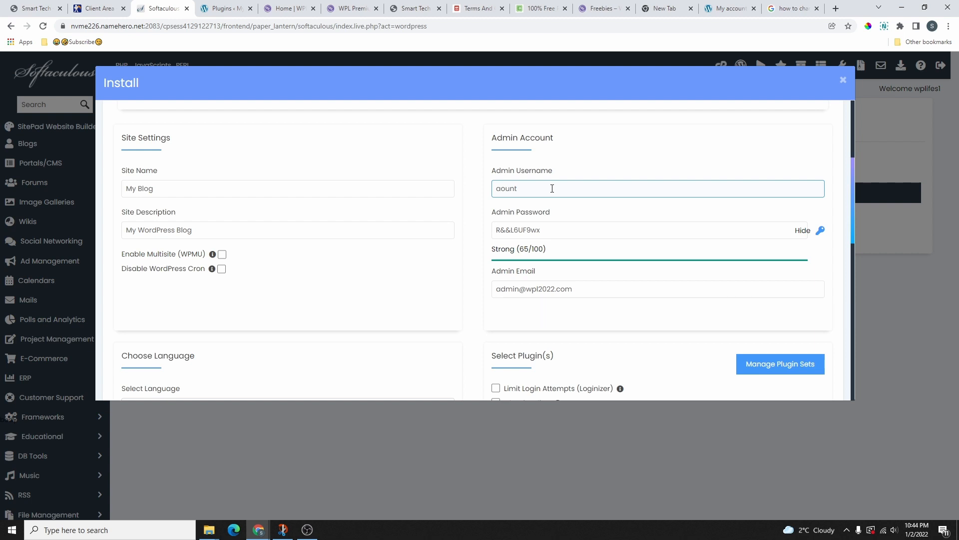
left_click_drag(517, 189, 497, 195)
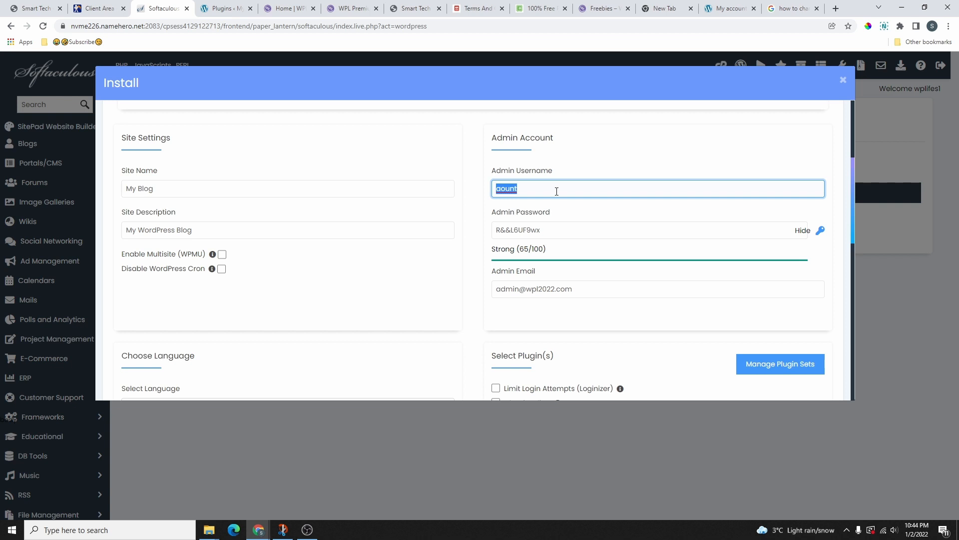
type("Stephen")
Replace the generated admin password with a custom password and highlight its strength rating
left_click_drag(496, 250, 587, 259)
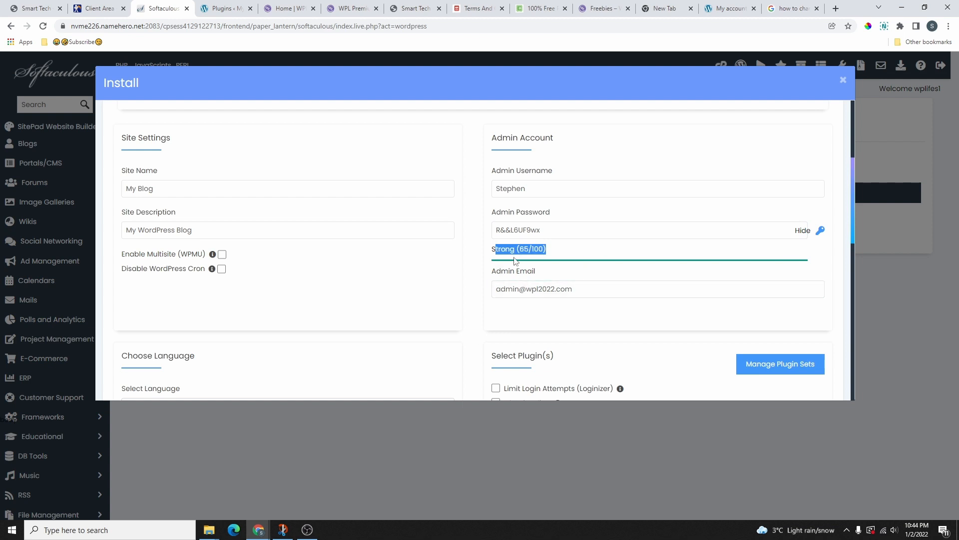
triple_click(548, 232)
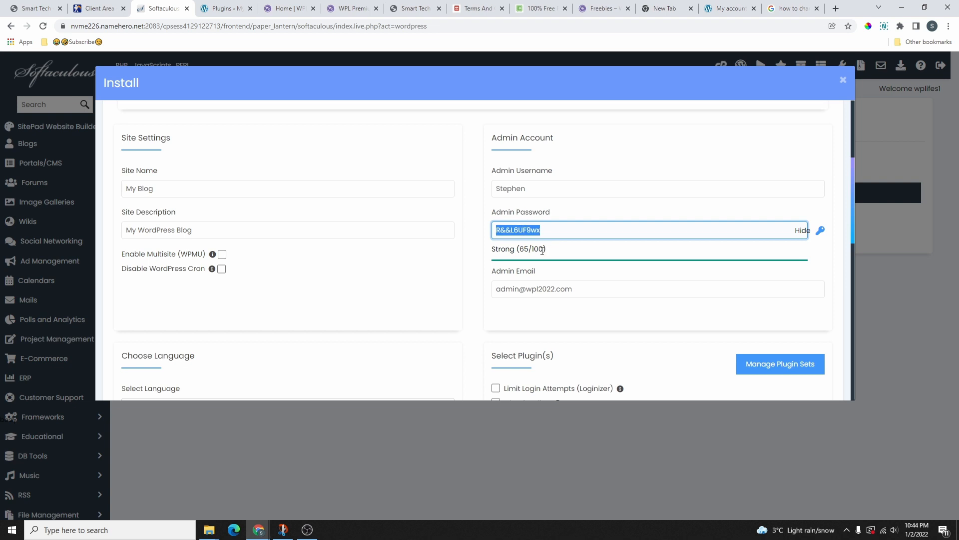
left_click(542, 233)
left_click_drag(531, 229, 491, 230)
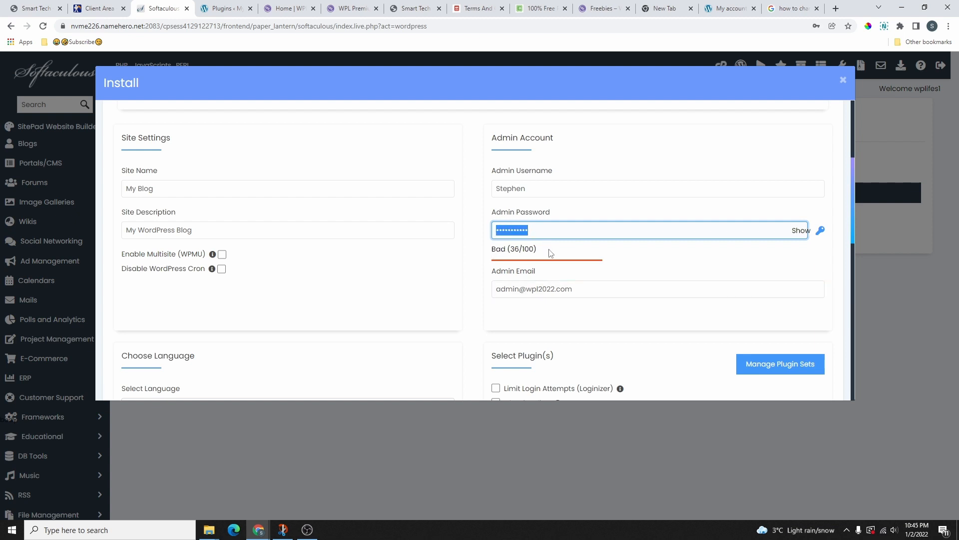
left_click_drag(491, 249, 543, 253)
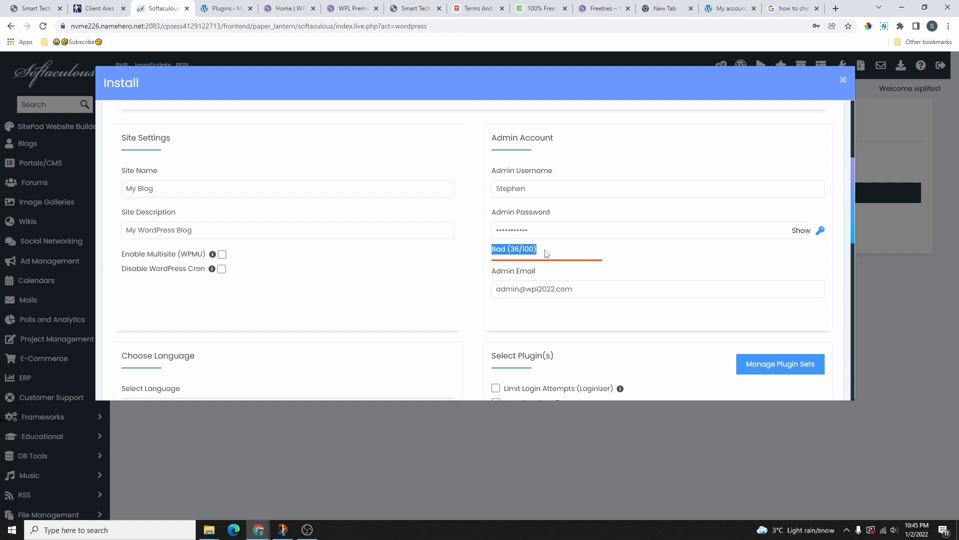
Replace the default admin email with the site owner's e-mail address
left_click(522, 231)
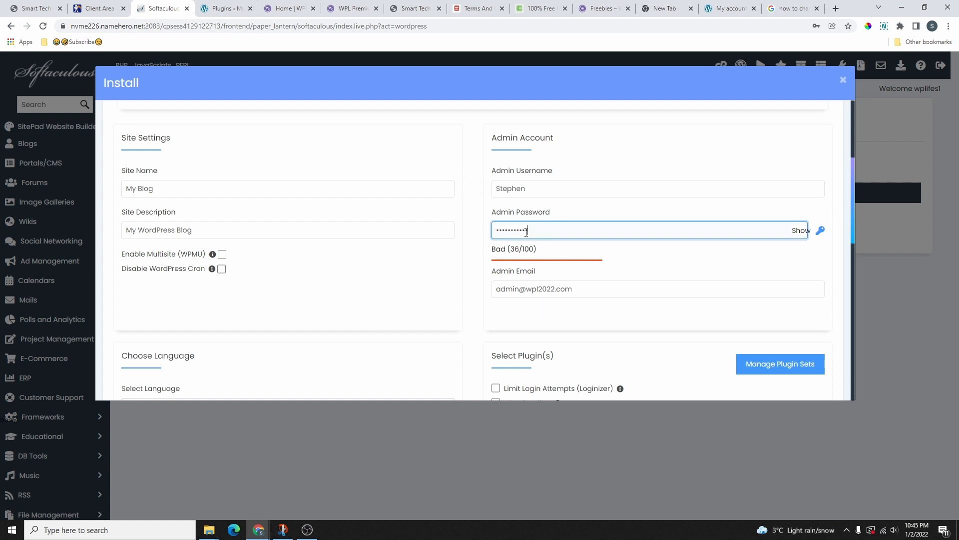
scroll(542, 225, "down", 1)
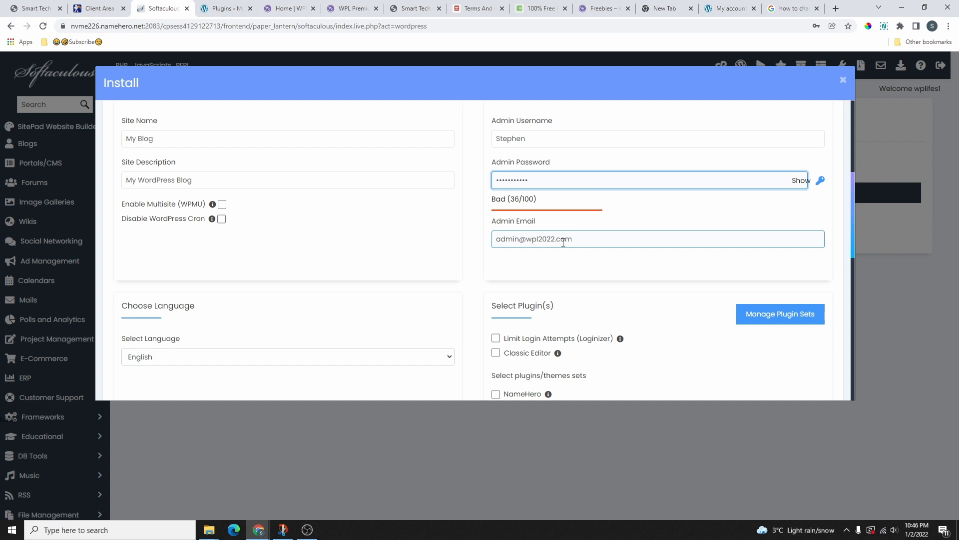
scroll(580, 242, "down", 1)
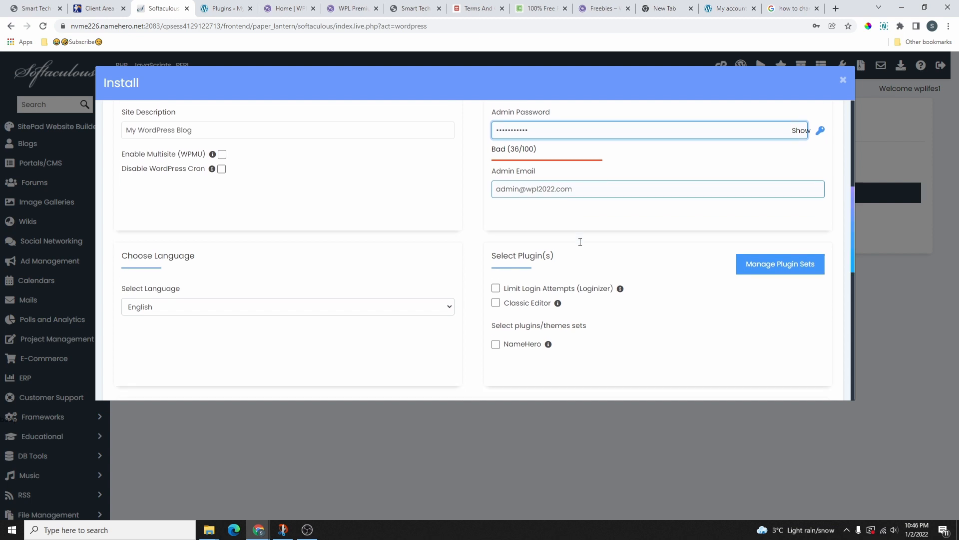
scroll(572, 246, "up", 2)
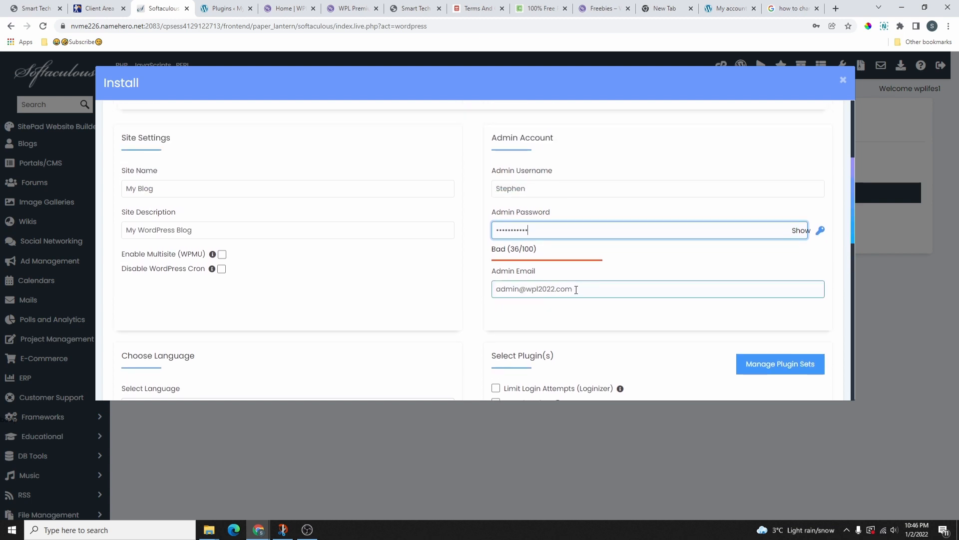
left_click_drag(577, 289, 477, 294)
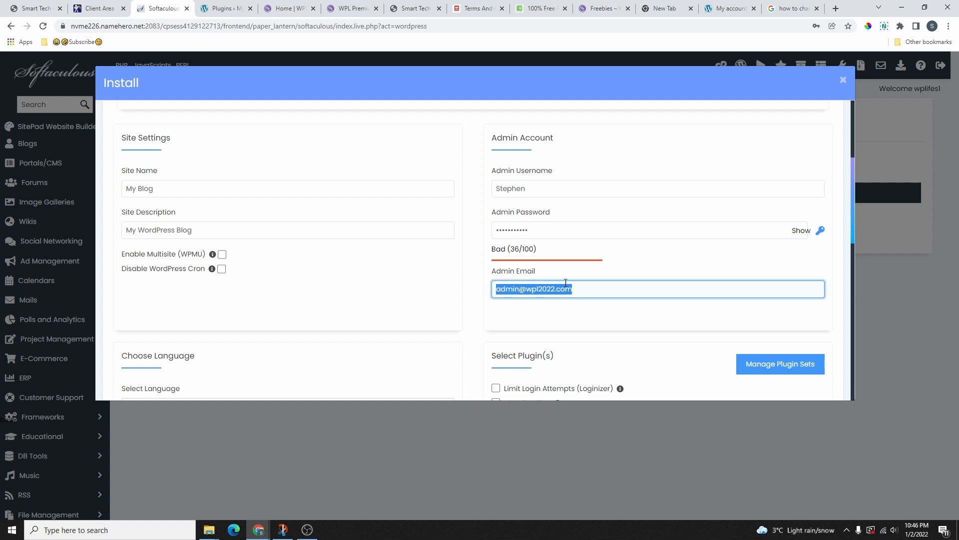
key("ctrl+v")
Look over the available languages, plugin choices, advanced options and themes in the installation form
scroll(518, 239, "down", 1)
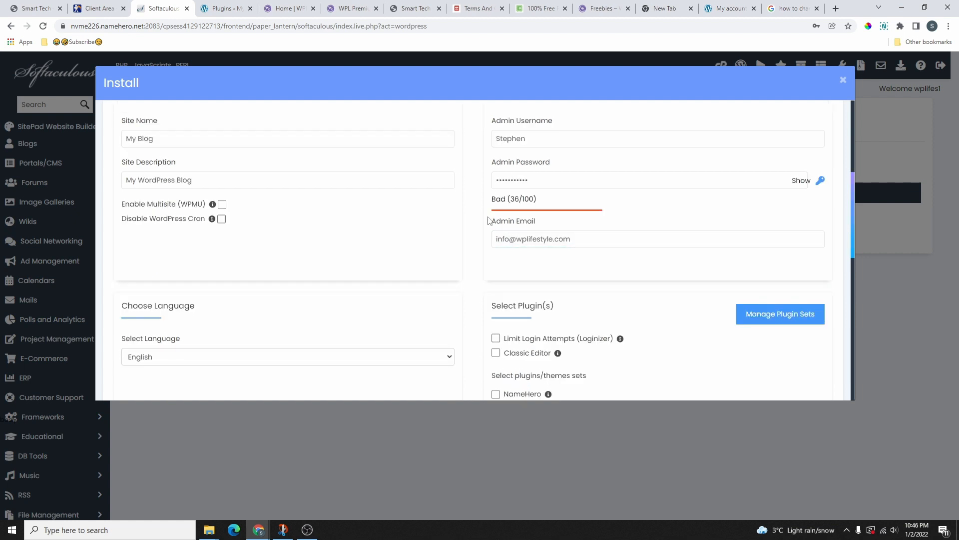
scroll(492, 224, "down", 8)
scroll(493, 228, "up", 7)
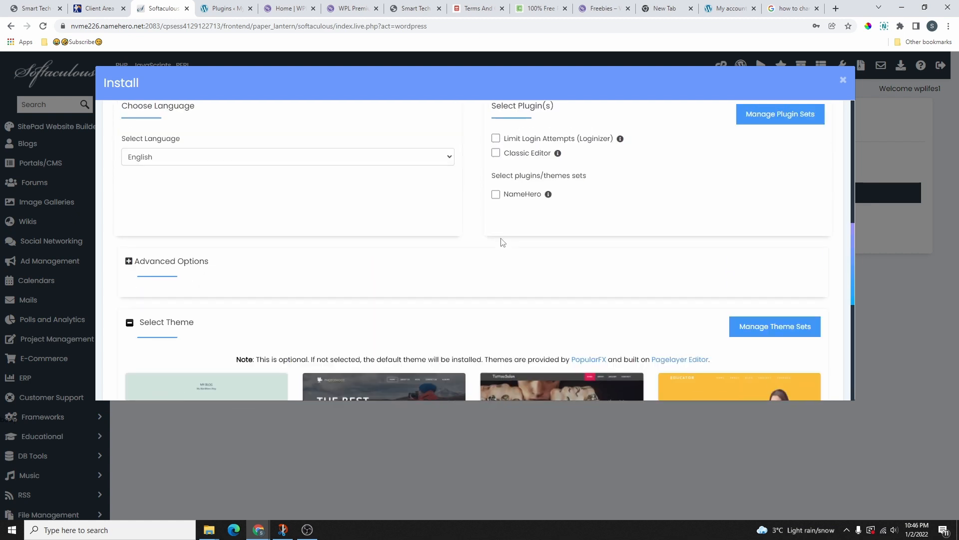
scroll(505, 236, "down", 5)
scroll(454, 261, "up", 4)
left_click(422, 206)
left_click(399, 166)
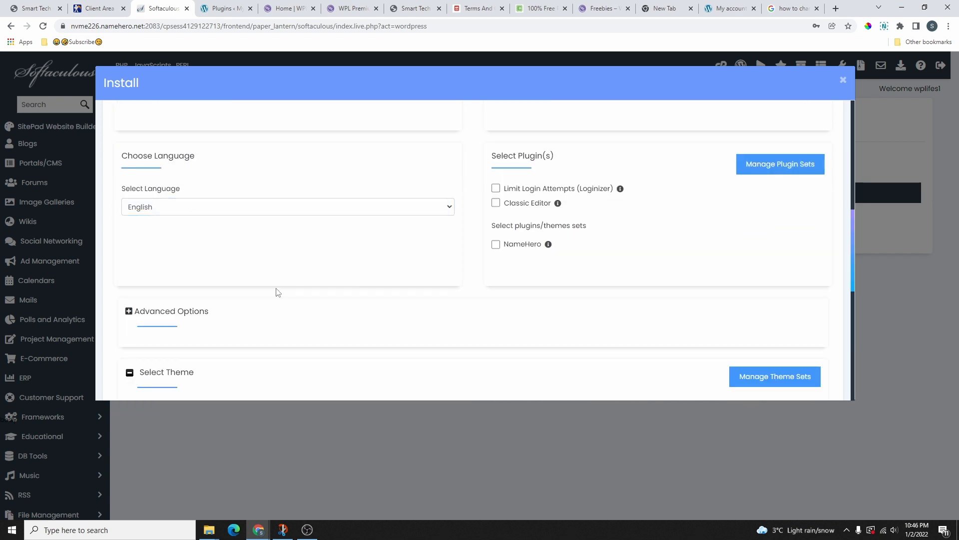
left_click(231, 210)
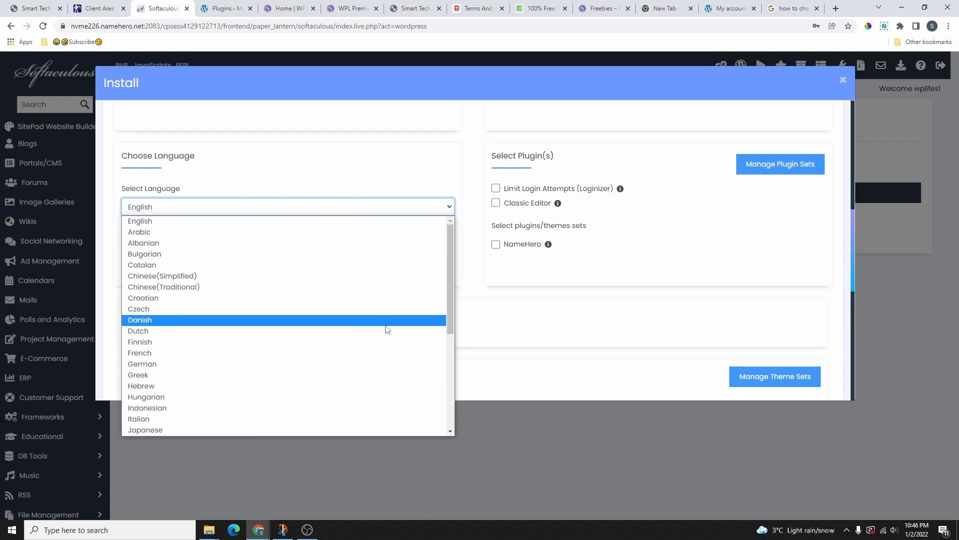
left_click(549, 324)
Install WordPress with the entered settings and review the installation report
scroll(549, 323, "down", 10)
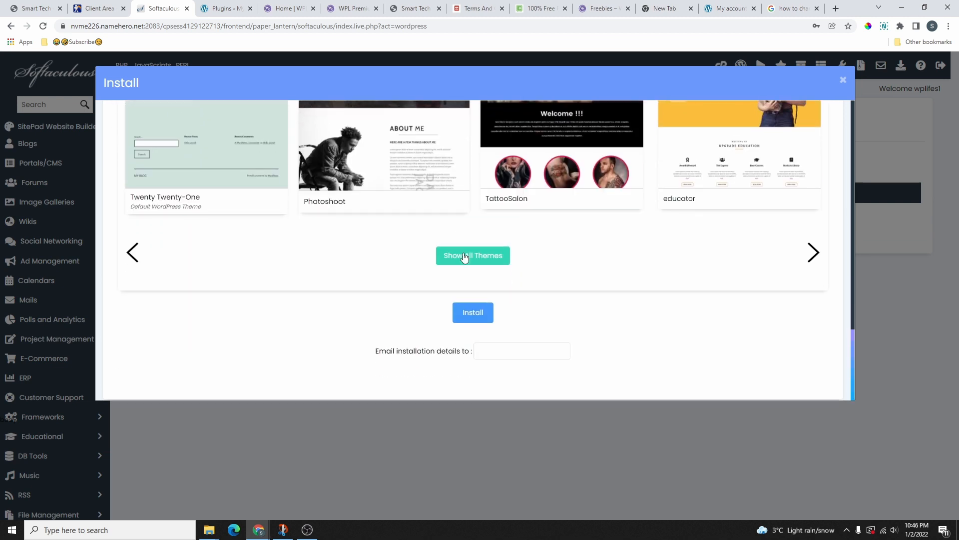
left_click(473, 315)
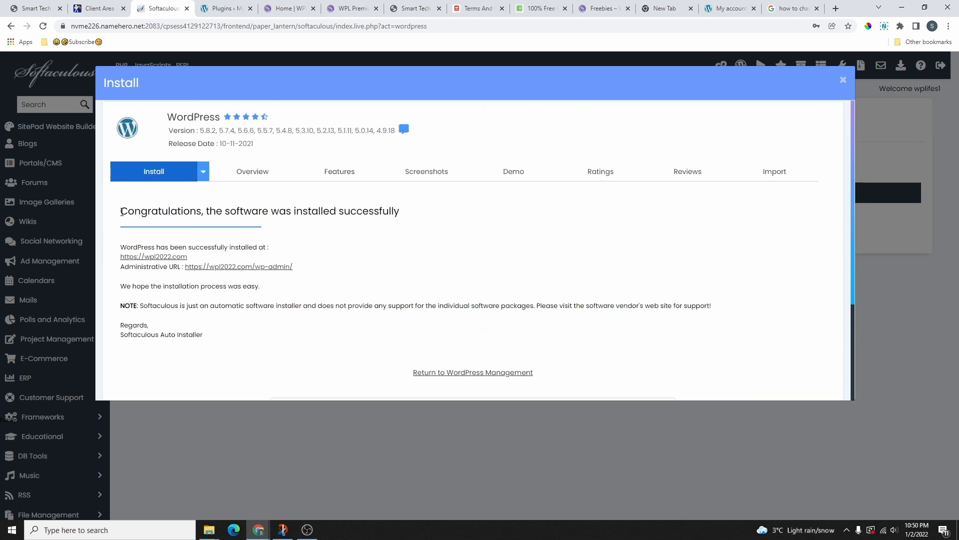
left_click_drag(122, 212, 412, 220)
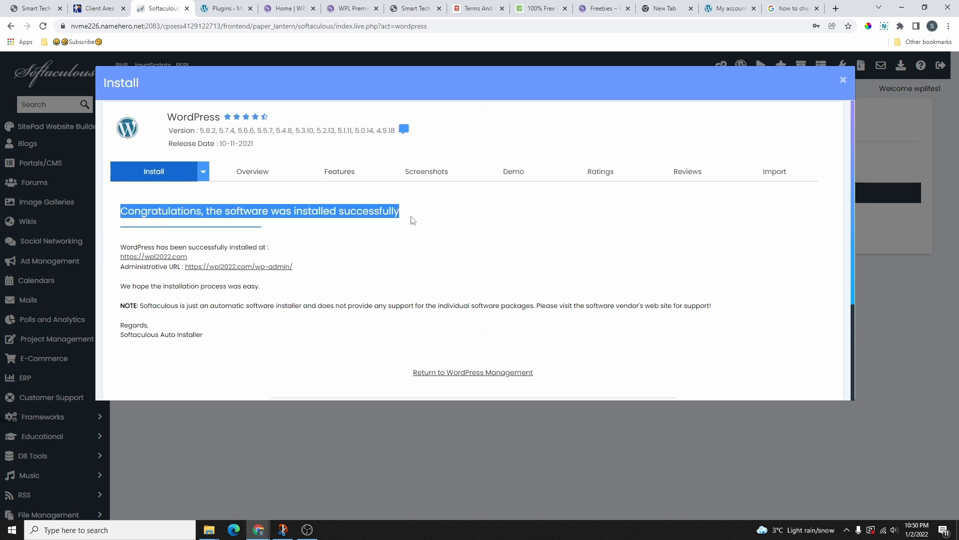
scroll(154, 247, "down", 3)
scroll(150, 260, "up", 3)
Open the new site's admin dashboard and home page from the installation report, and look over the default home page
left_click(274, 267)
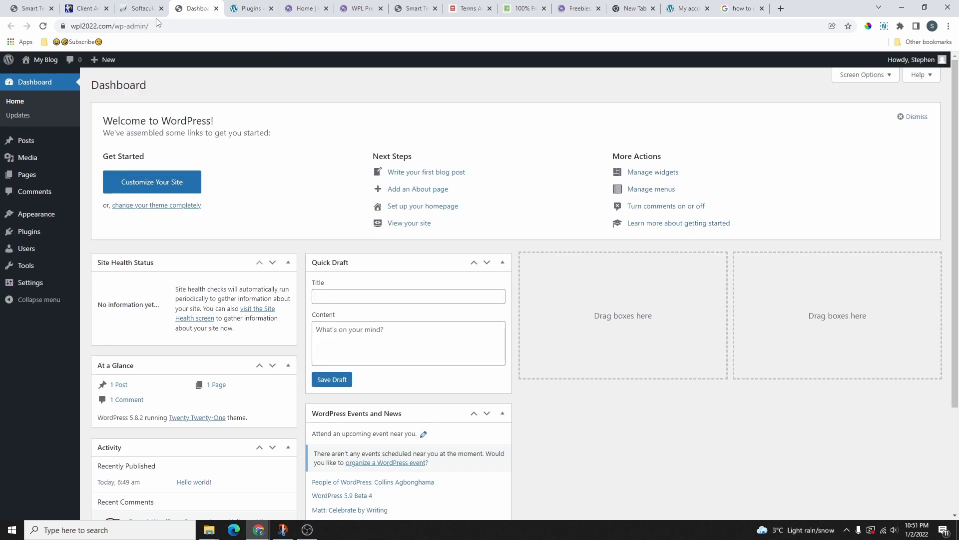
left_click(144, 9)
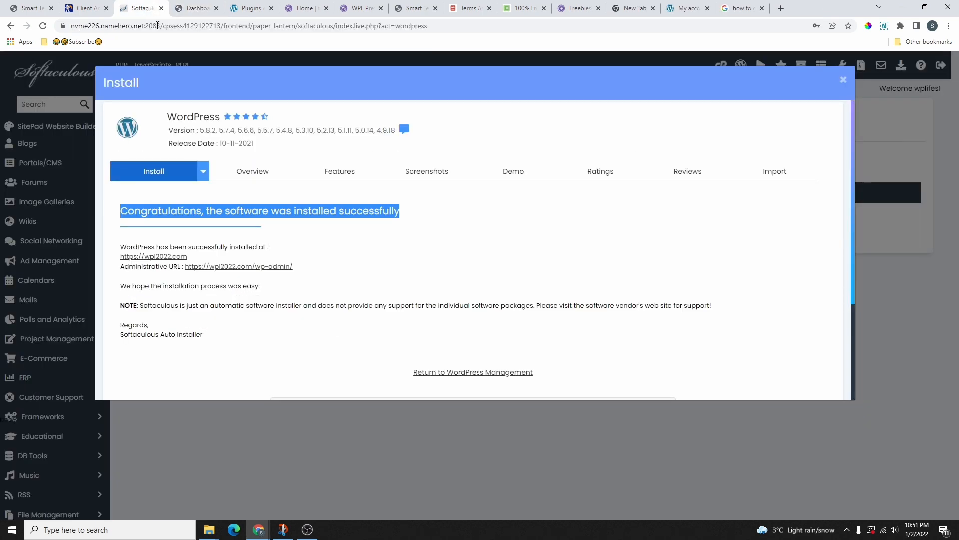
left_click(157, 257)
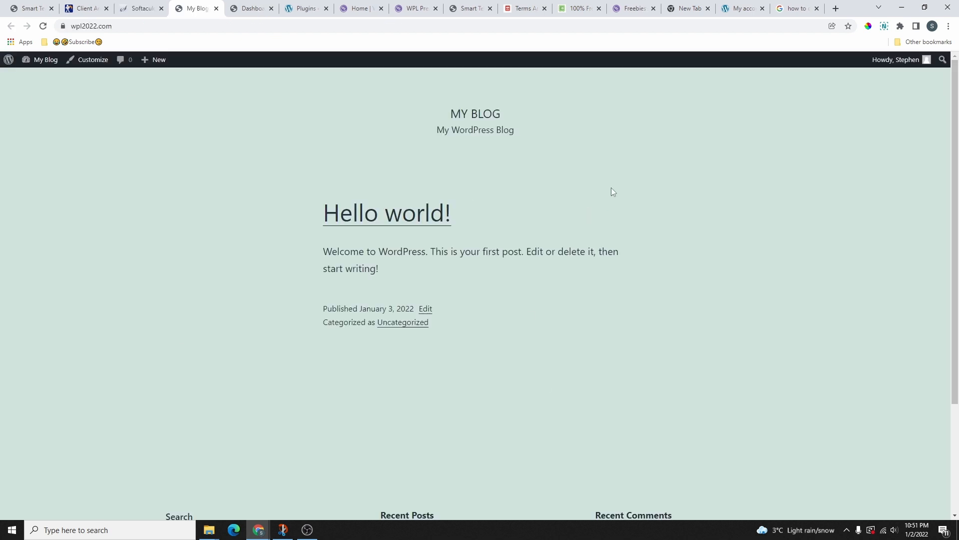
scroll(552, 274, "down", 3)
scroll(553, 274, "up", 3)
scroll(580, 190, "down", 3)
scroll(554, 220, "up", 3)
scroll(495, 195, "down", 3)
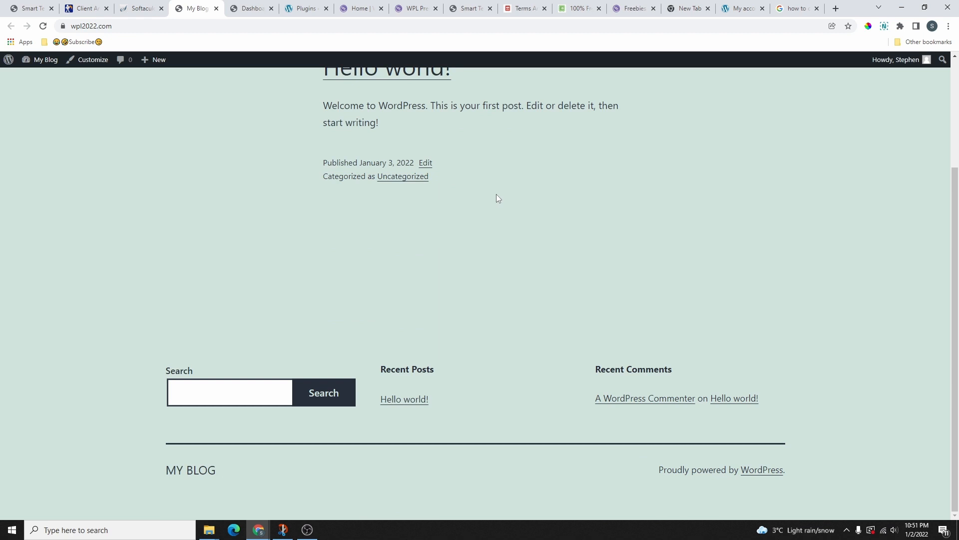
scroll(504, 204, "up", 3)
Close the Softaculous installation report and the admin dashboard page, and return to the site's home page
left_click(140, 8)
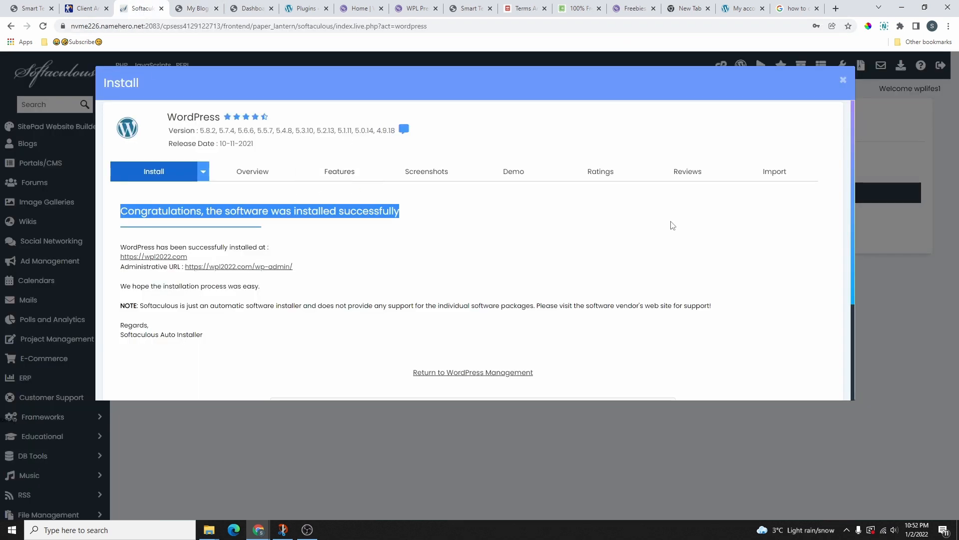
left_click(843, 84)
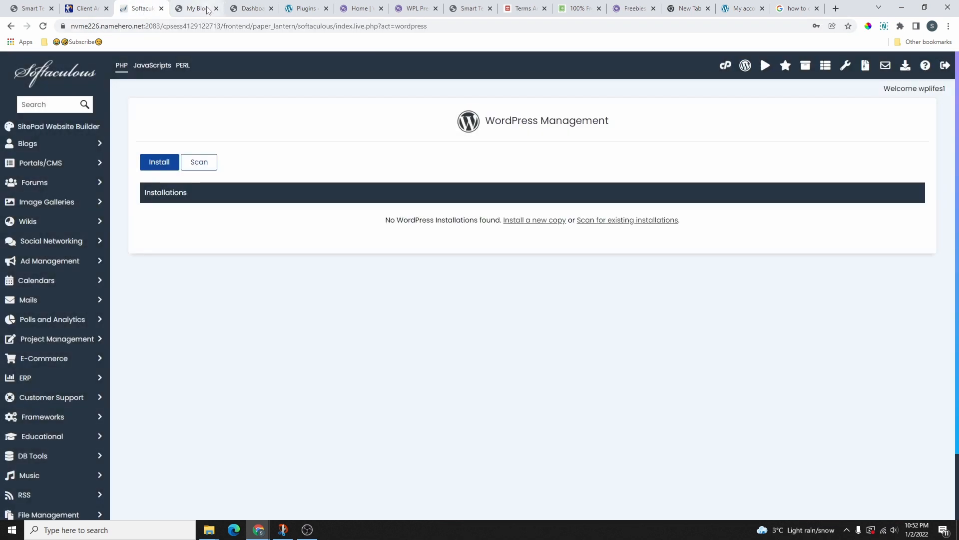
left_click(196, 8)
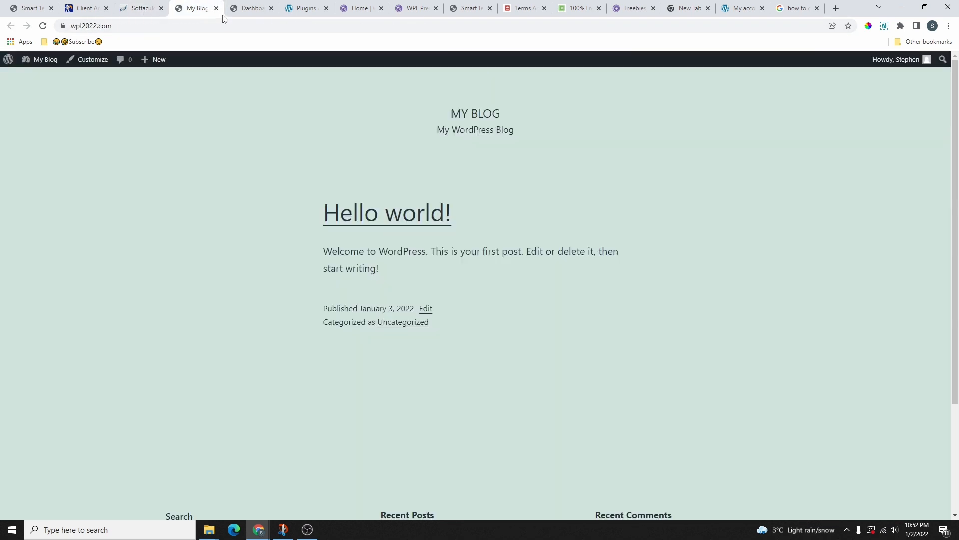
left_click(250, 10)
left_click(271, 9)
left_click(192, 10)
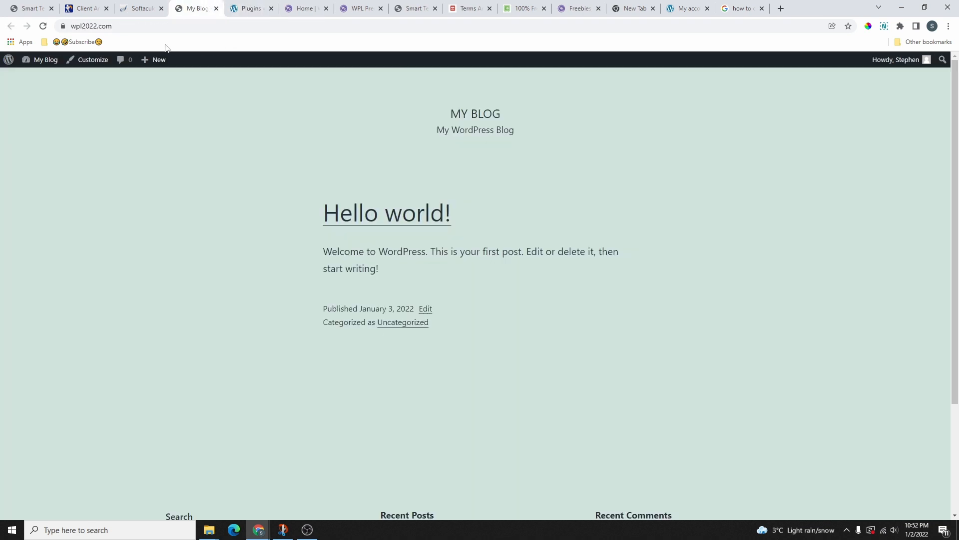
left_click(119, 27)
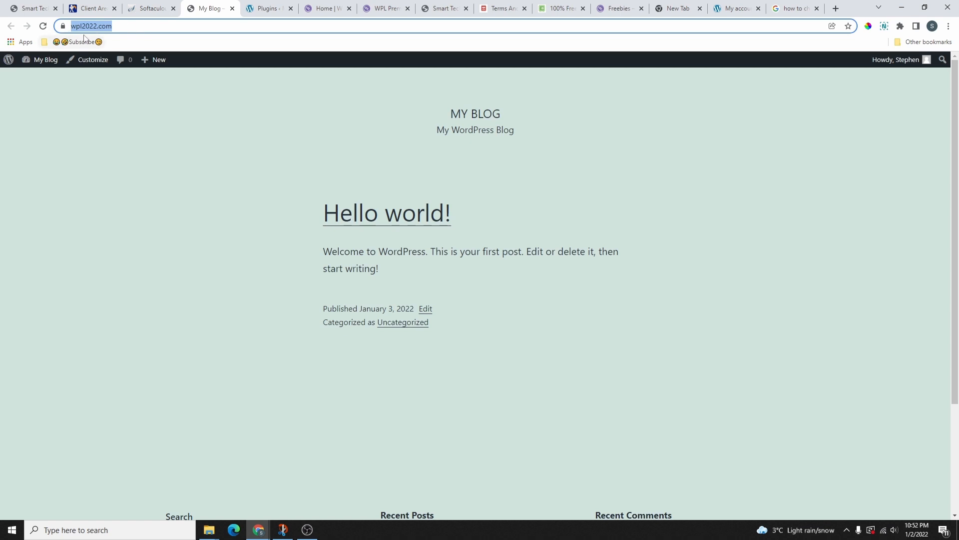
type("https://wpl2022.com/wp-admin")
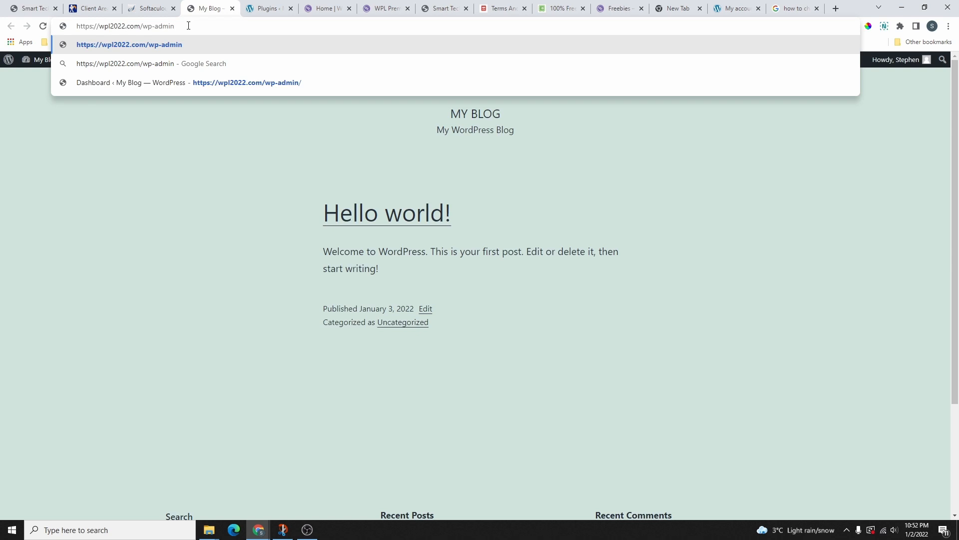
key("Return")
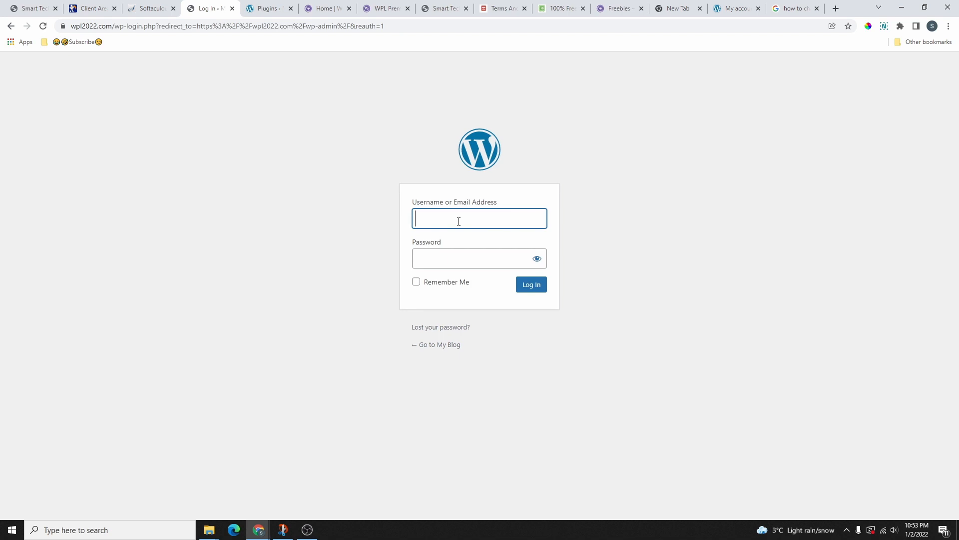
Log in to WordPress with the admin username and the account password
type("Stephen")
left_click(461, 264)
type("•••••••••••")
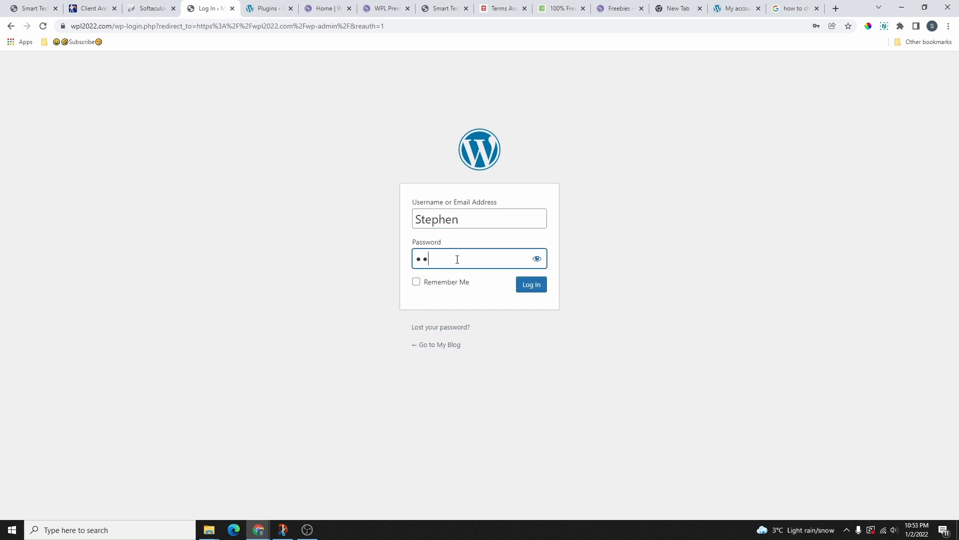
key("Return")
left_click(849, 41)
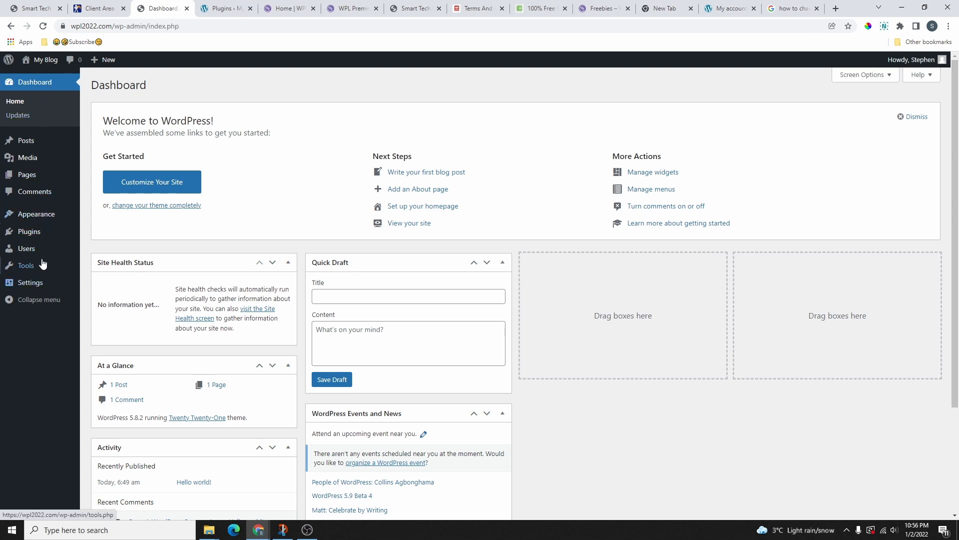
Open the site's General Settings and look over the available options
left_click(30, 282)
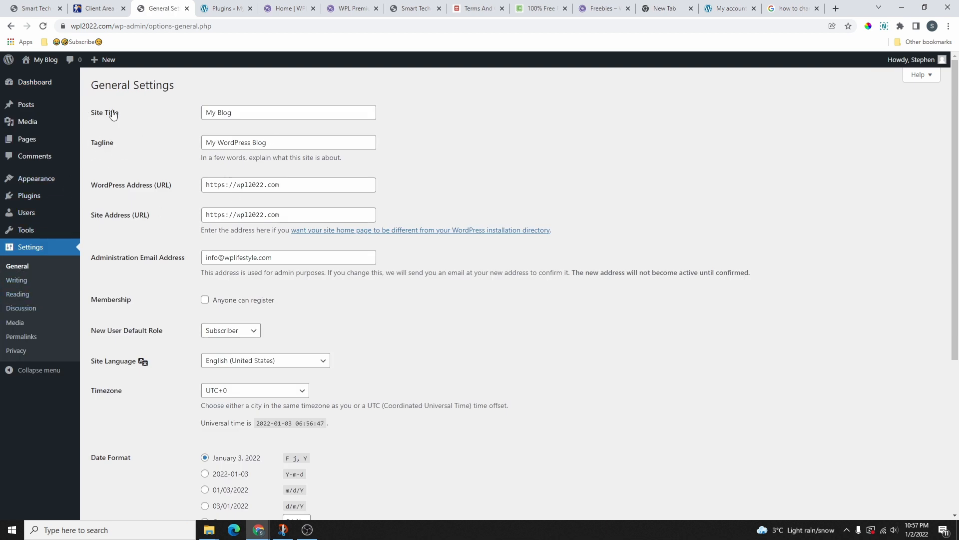
scroll(168, 174, "down", 2)
scroll(78, 204, "up", 2)
Open the live site separately and compare its displayed title and tagline with the Site Title and Tagline settings
mouse_move(39, 60)
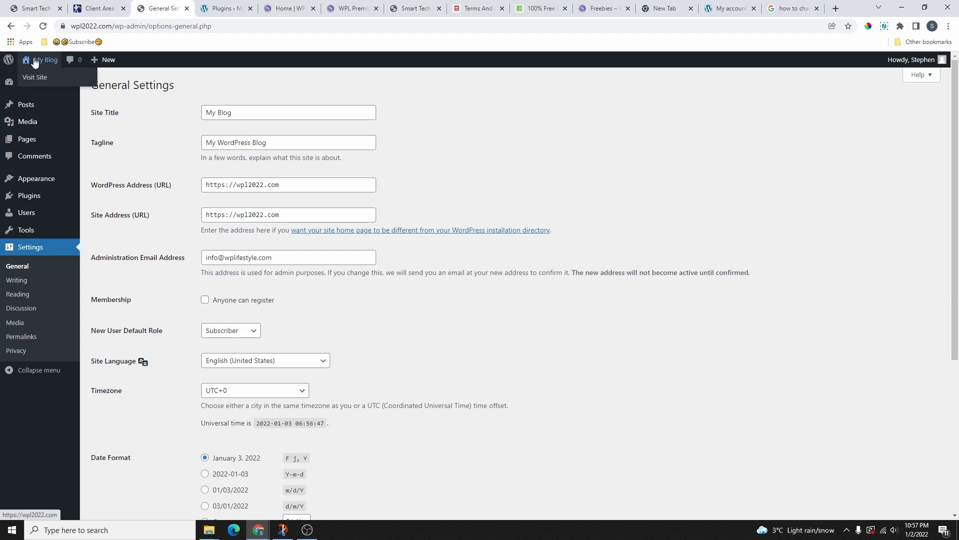
right_click(31, 80)
left_click(63, 85)
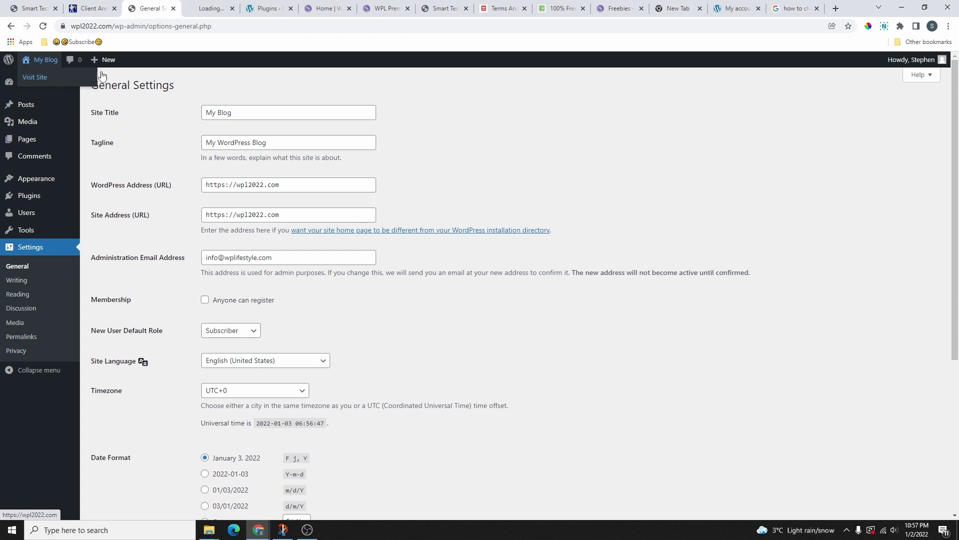
key("ctrl+Tab")
left_click_drag(456, 114, 524, 118)
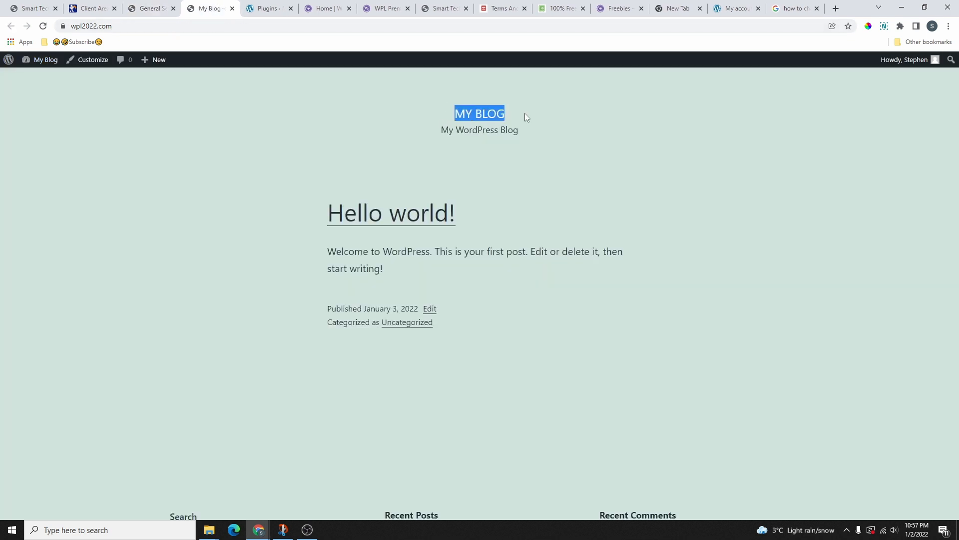
left_click_drag(449, 130, 513, 133)
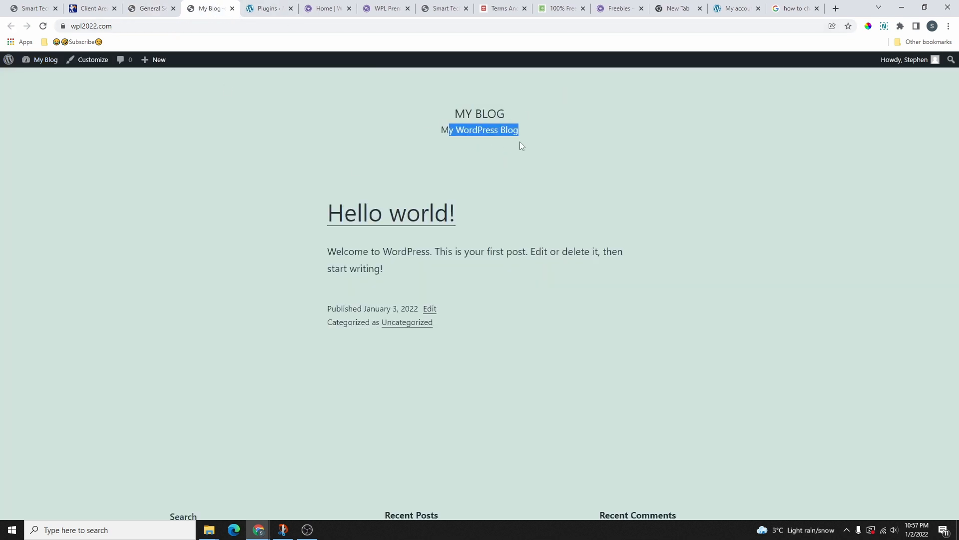
left_click(166, 13)
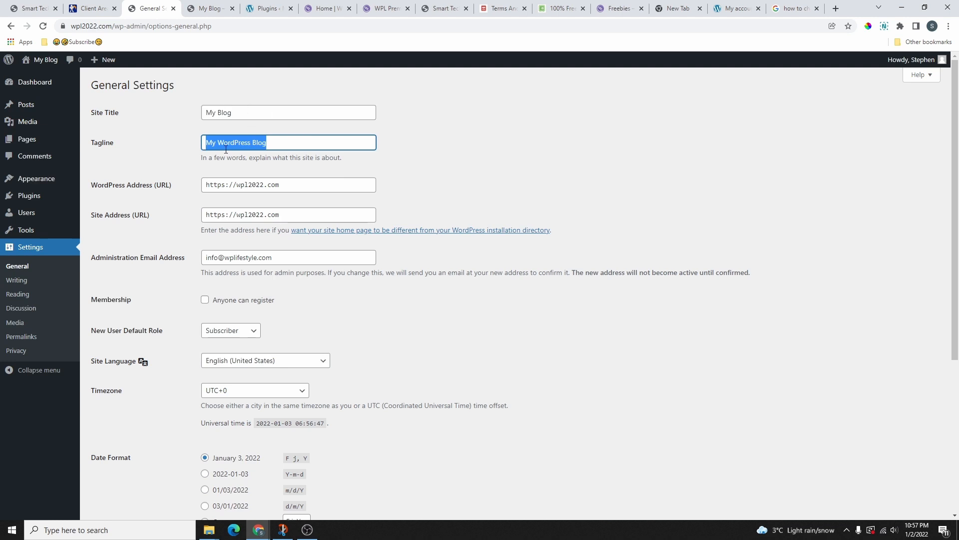
left_click(210, 10)
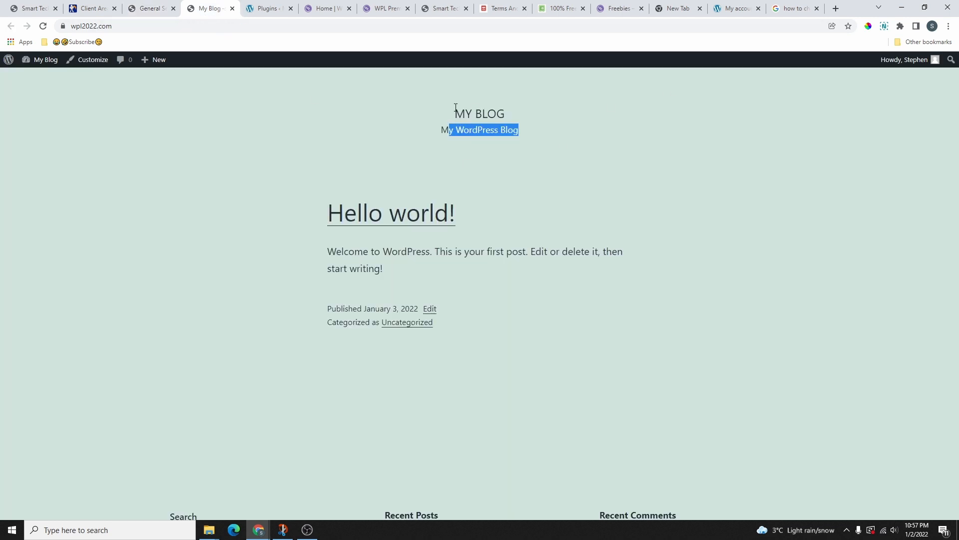
Save the General Settings with the owner's first name as Site Title and "This is my website" as Tagline
left_click(150, 10)
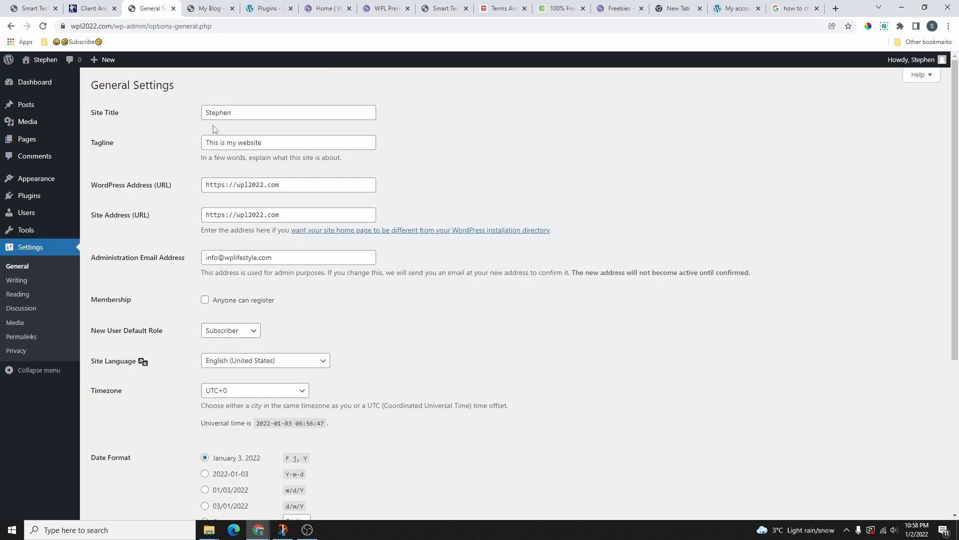
left_click(224, 114)
double_click(224, 113)
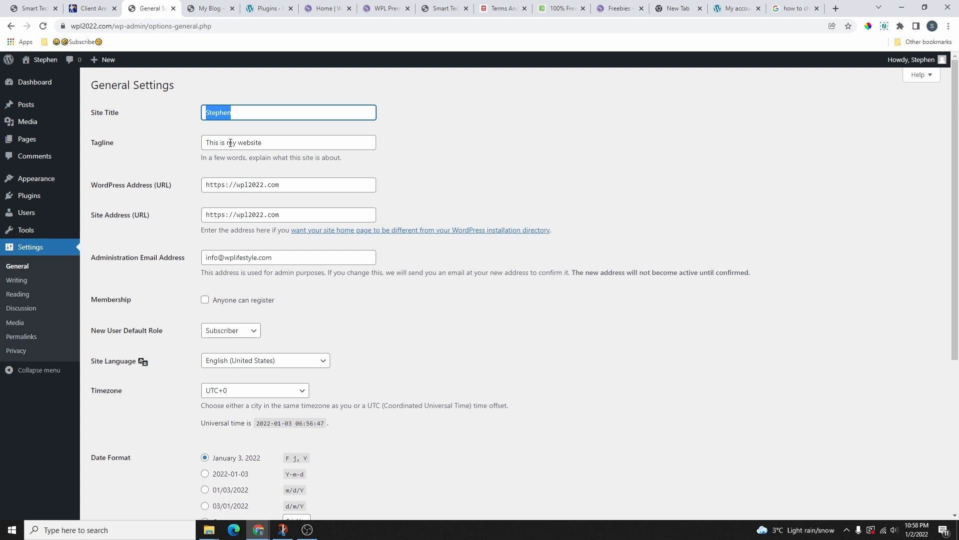
scroll(185, 365, "down", 5)
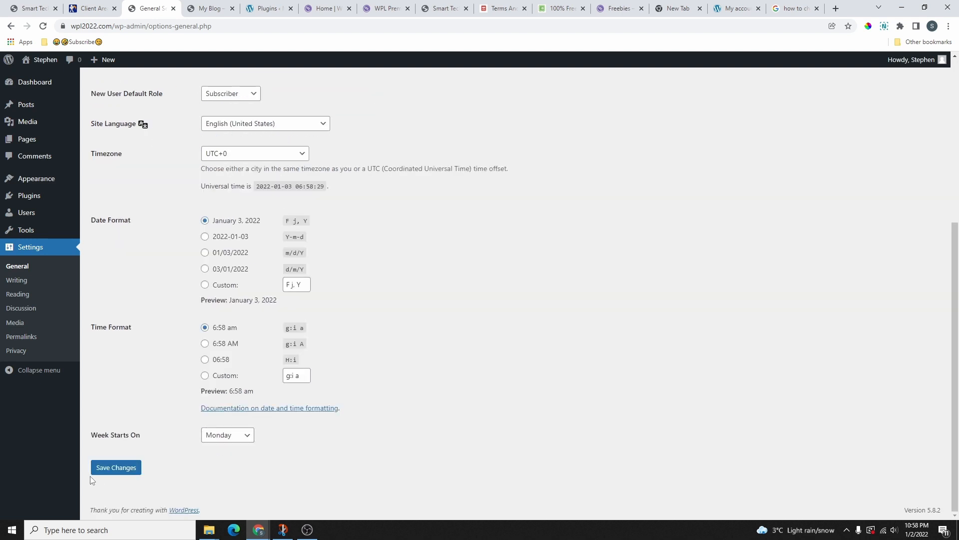
left_click(114, 468)
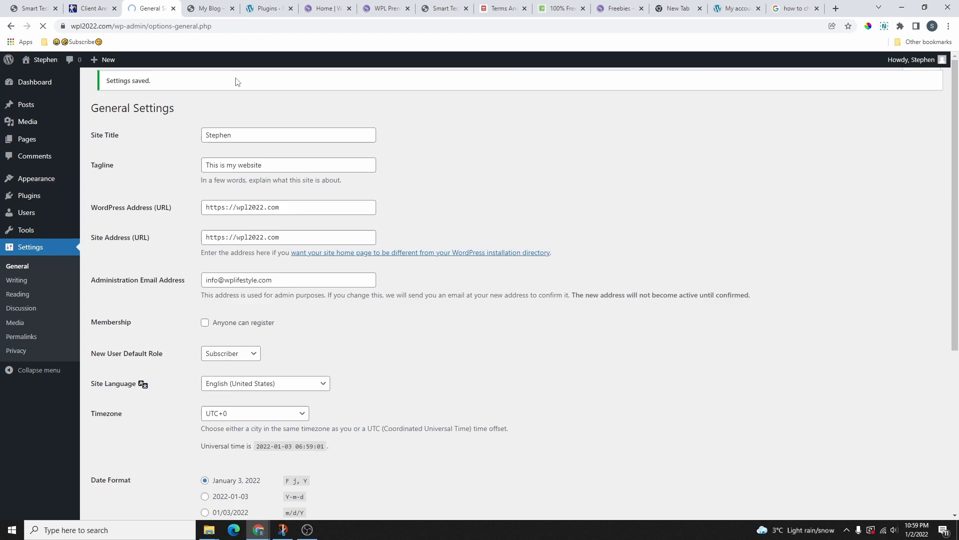
Reload the live site to check its displayed title and tagline against the saved General Settings
left_click(209, 8)
left_click(508, 148)
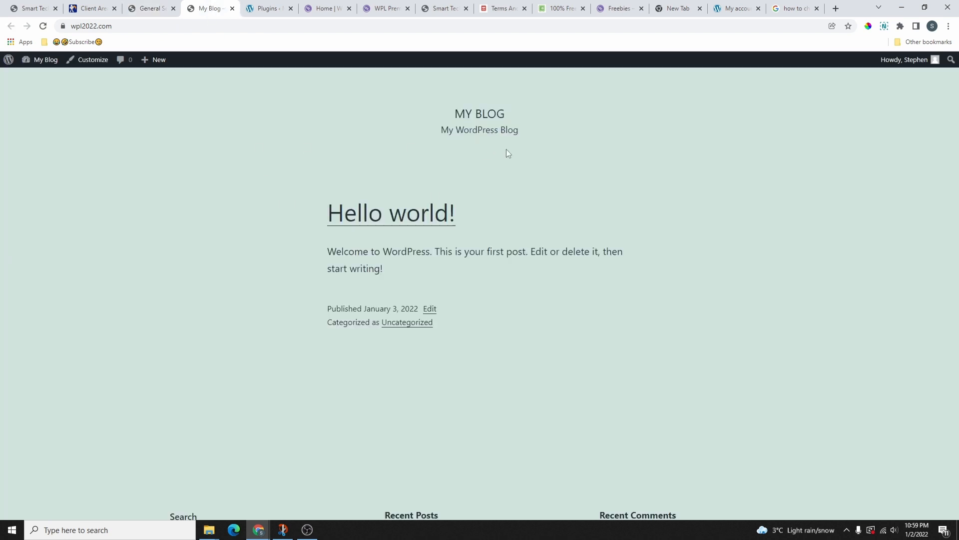
left_click_drag(443, 123, 540, 123)
left_click_drag(477, 143, 525, 138)
left_click(44, 27)
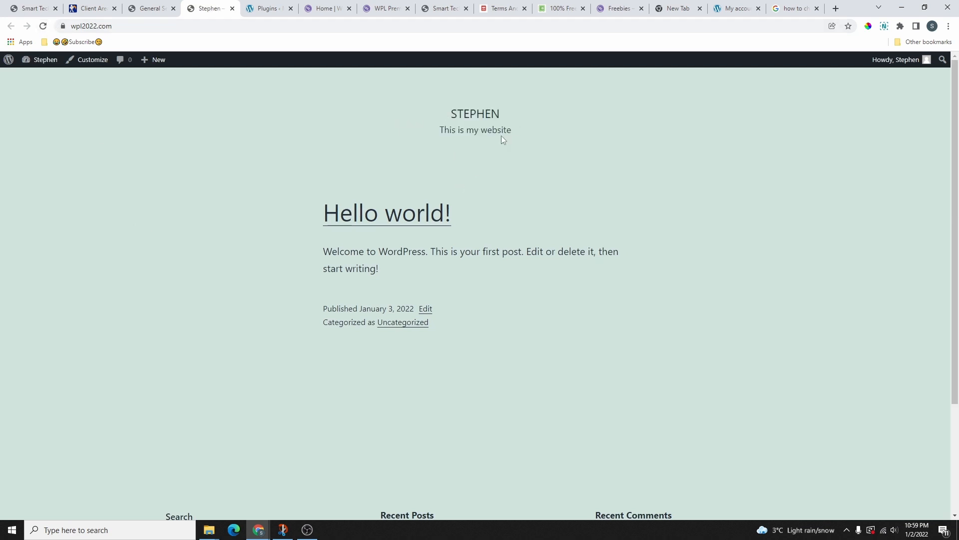
Set the site's permalink structure to Post name and save the permalink settings
left_click(149, 9)
left_click(28, 247)
left_click(19, 342)
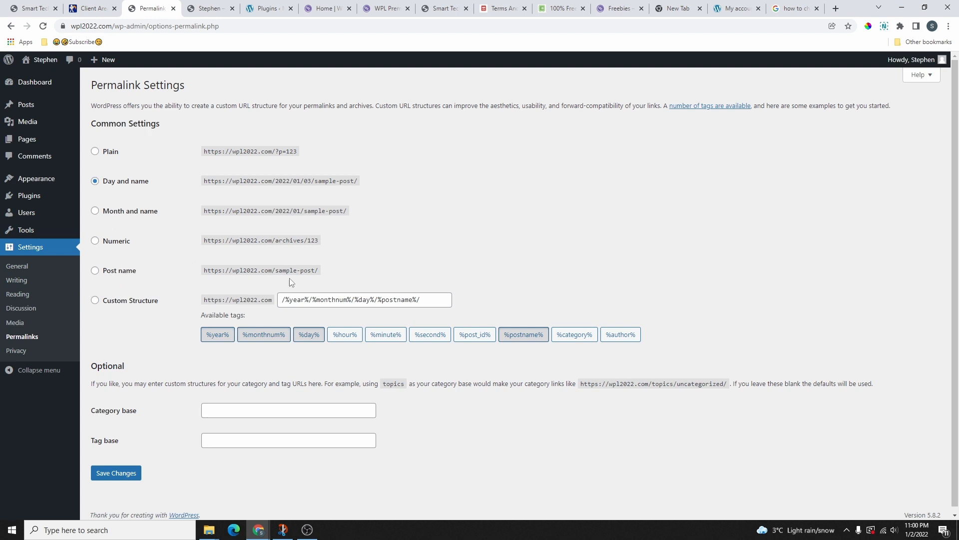
left_click_drag(275, 270, 319, 270)
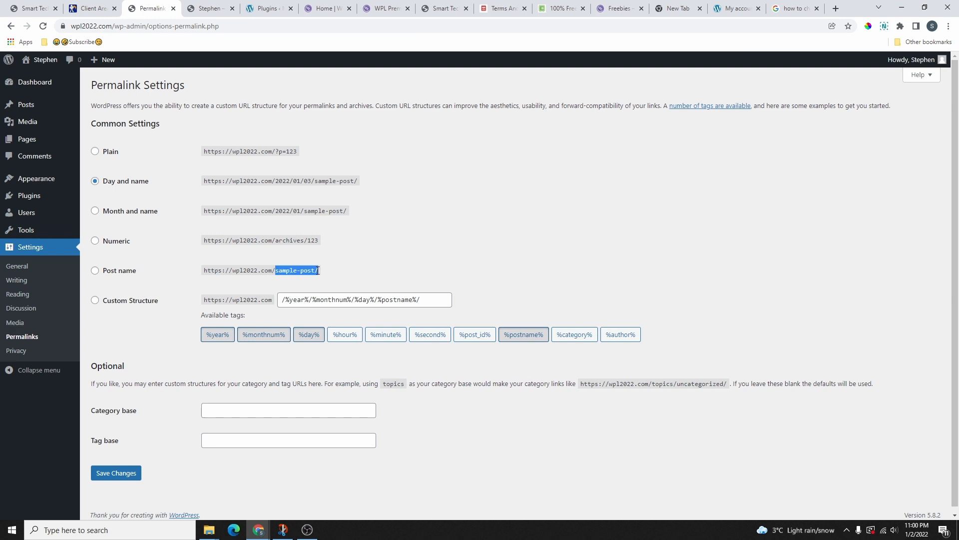
left_click(94, 180)
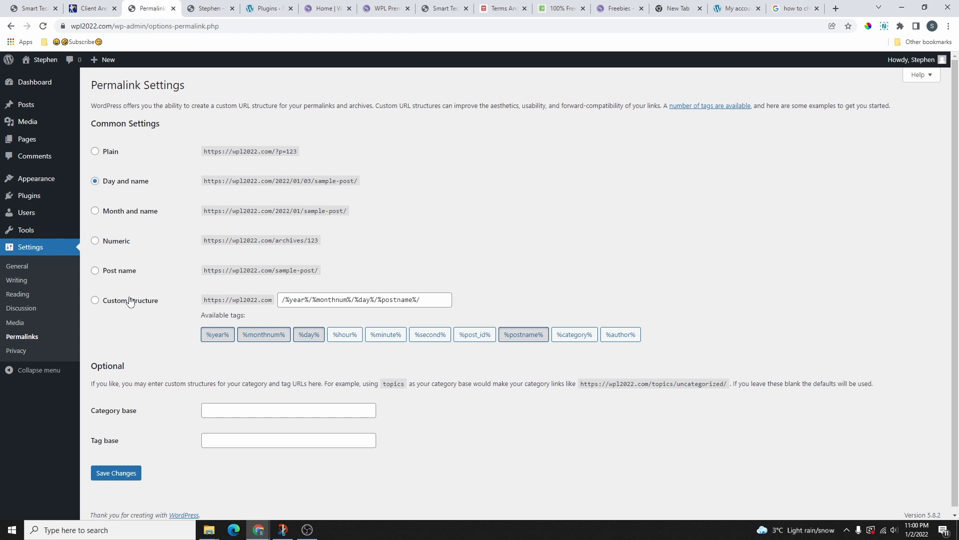
left_click_drag(338, 273, 207, 286)
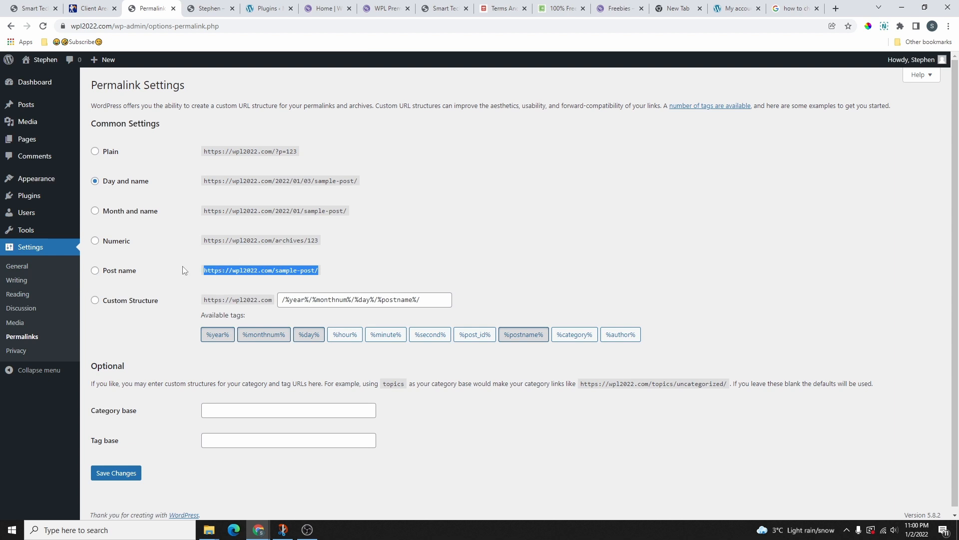
left_click(100, 266)
left_click(124, 472)
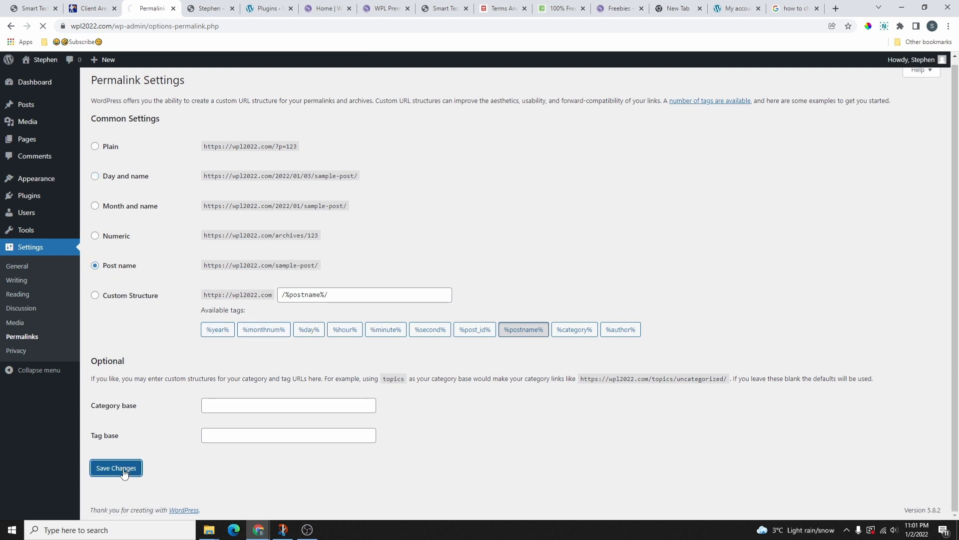
Open the Reading Settings, choose a static page as homepage display, and review the pages available for Homepage and Posts page
left_click(18, 295)
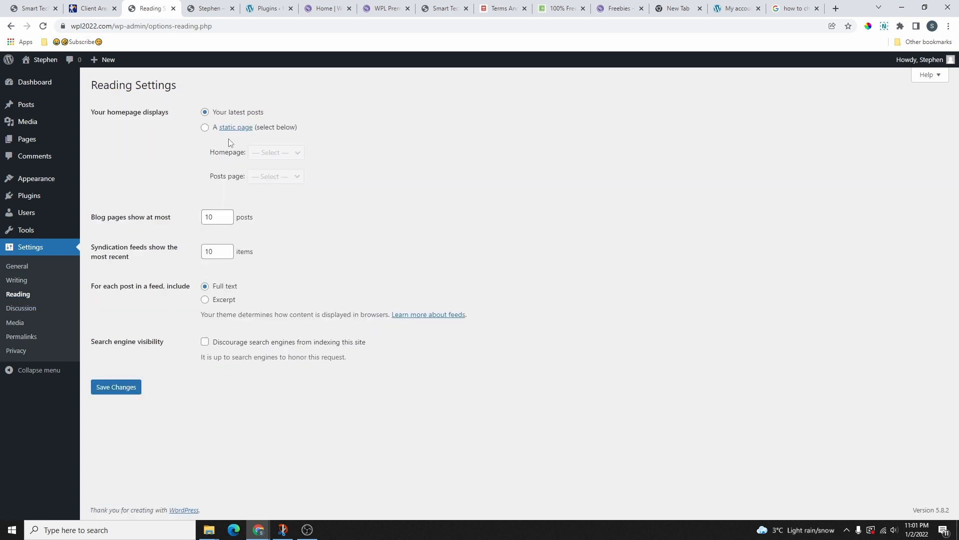
left_click(205, 127)
left_click(276, 153)
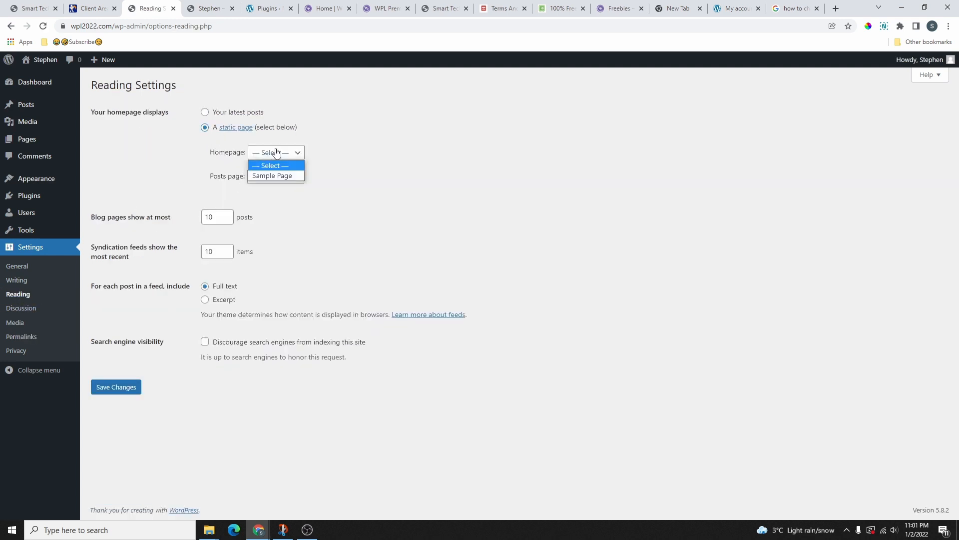
left_click(267, 200)
left_click(295, 179)
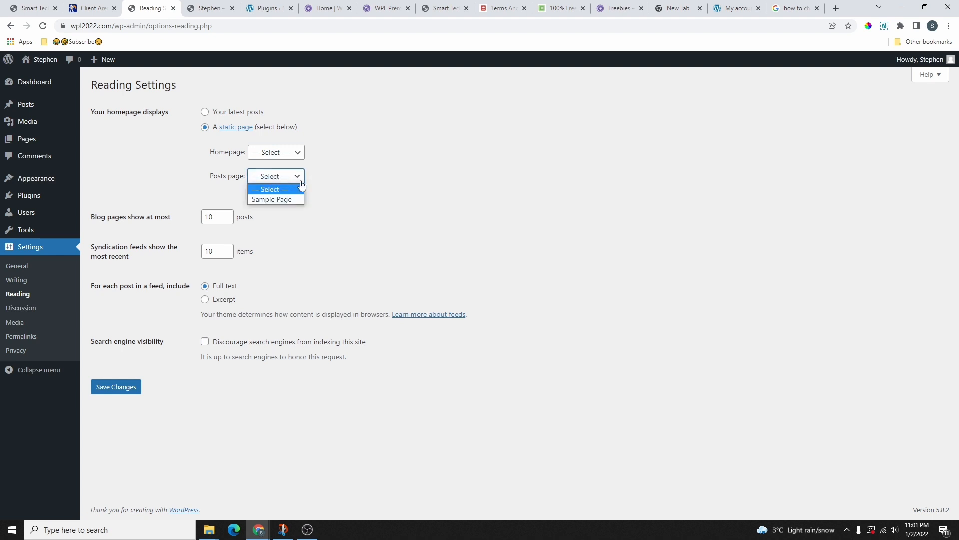
left_click(255, 140)
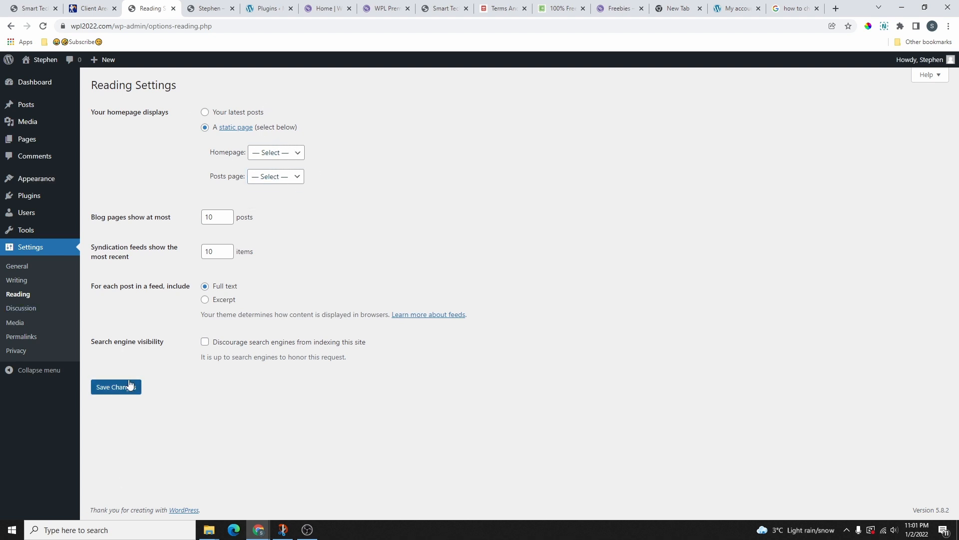
Open the administrator's user profile, preview the Light and Midnight admin color schemes, and choose Modern
mouse_move(37, 218)
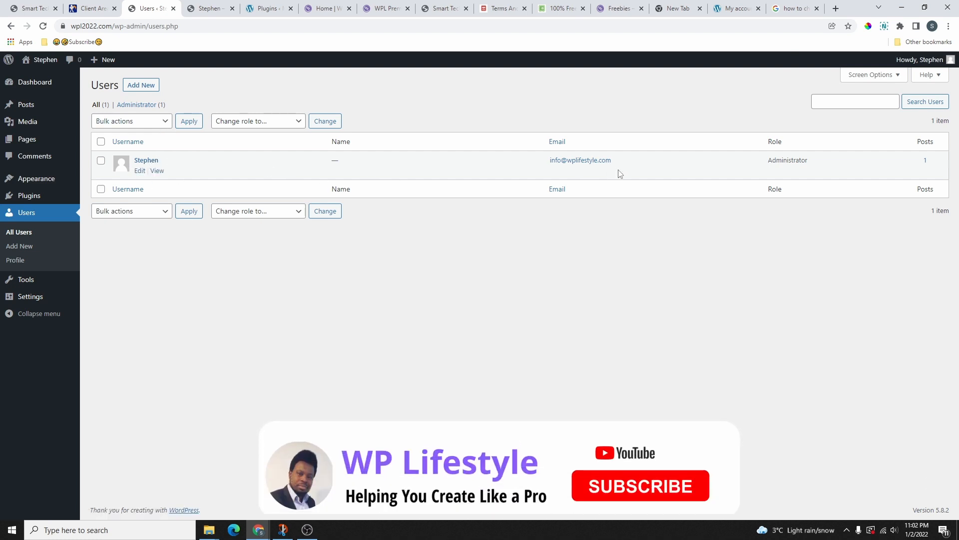
left_click(137, 167)
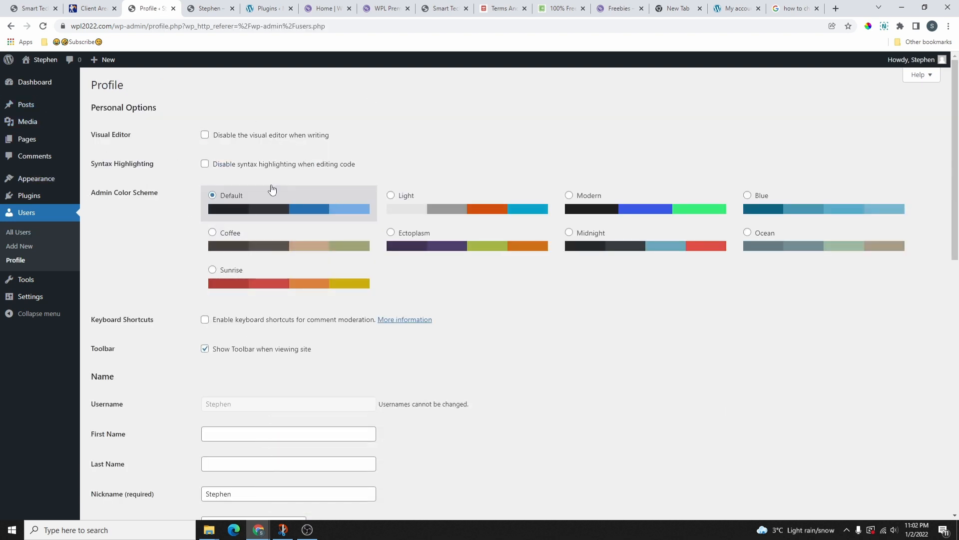
left_click(474, 208)
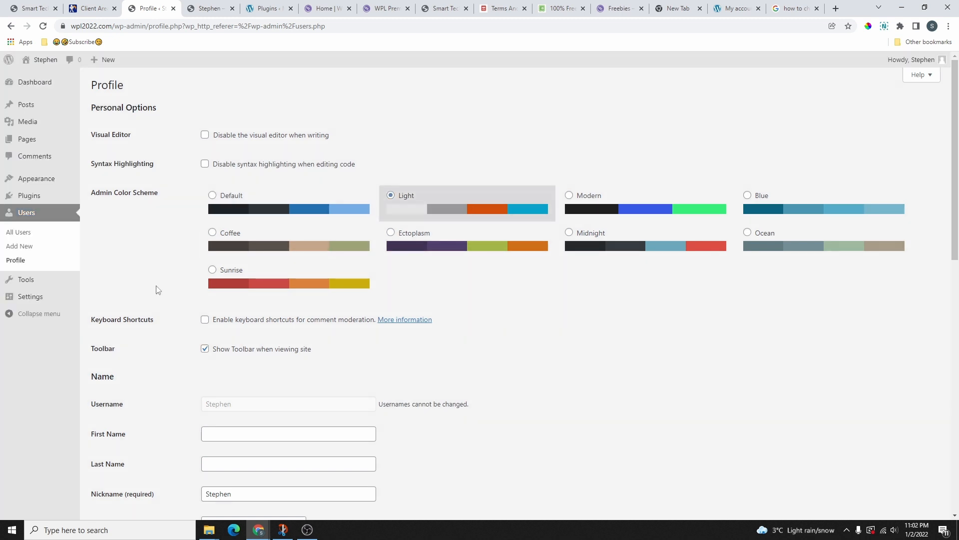
left_click(628, 209)
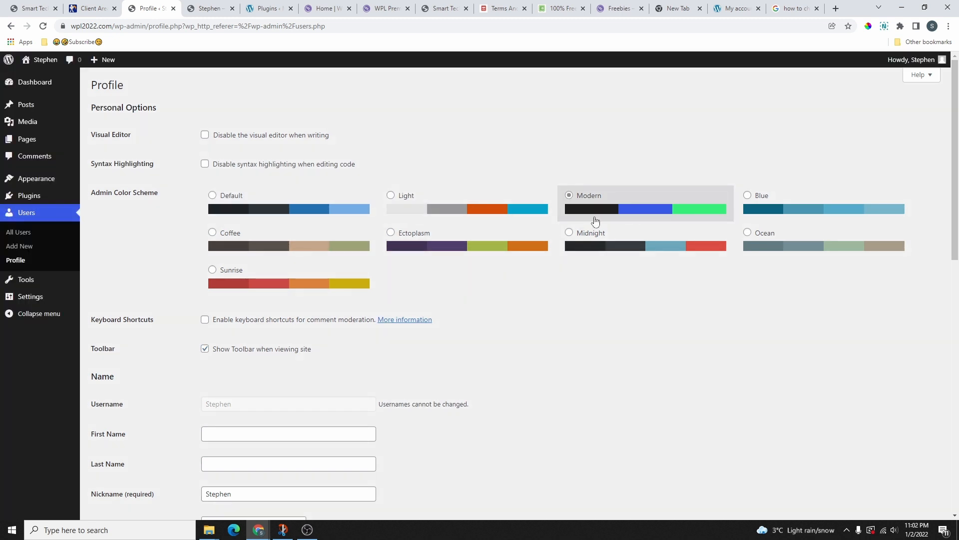
left_click(645, 246)
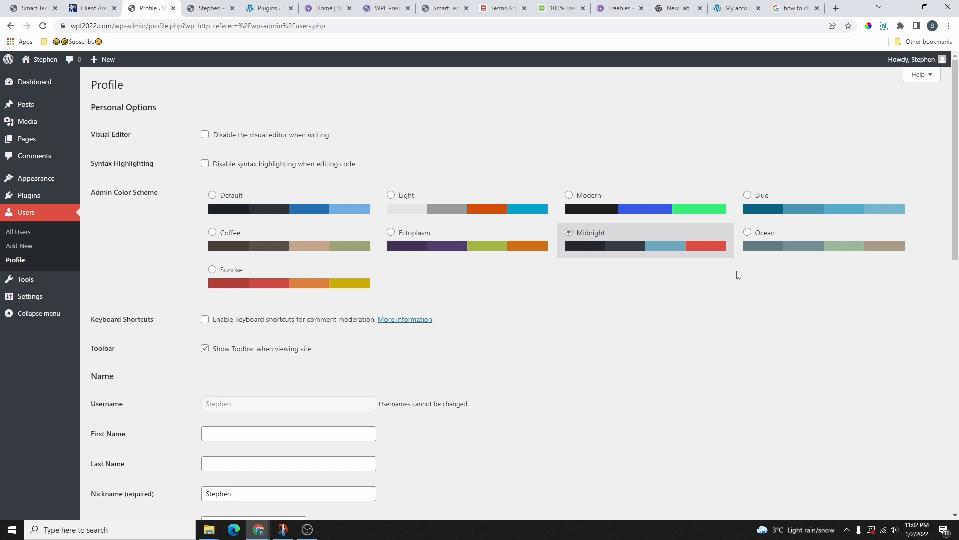
left_click(631, 208)
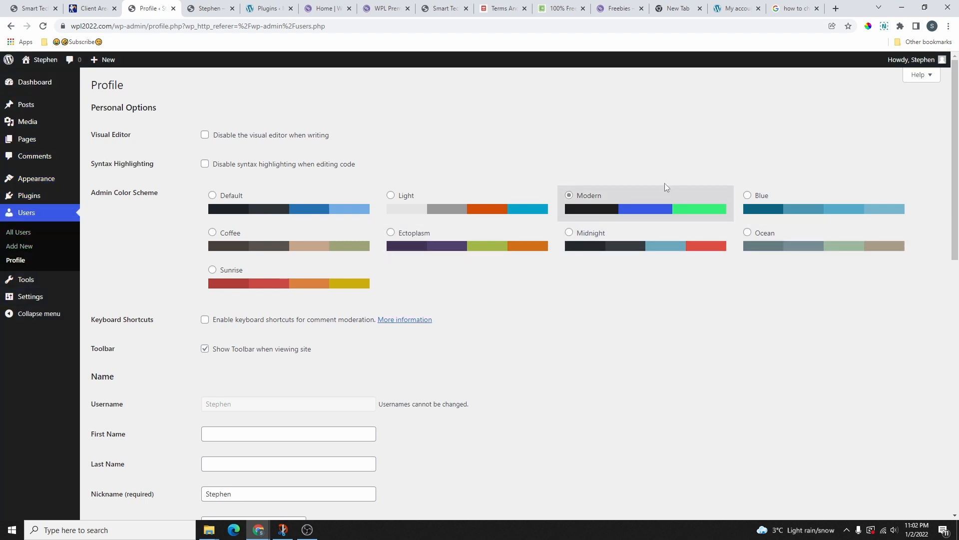
Examine the profile's toolbar option and its Username, First Name and Last Name fields
scroll(274, 307, "down", 5)
scroll(274, 307, "up", 4)
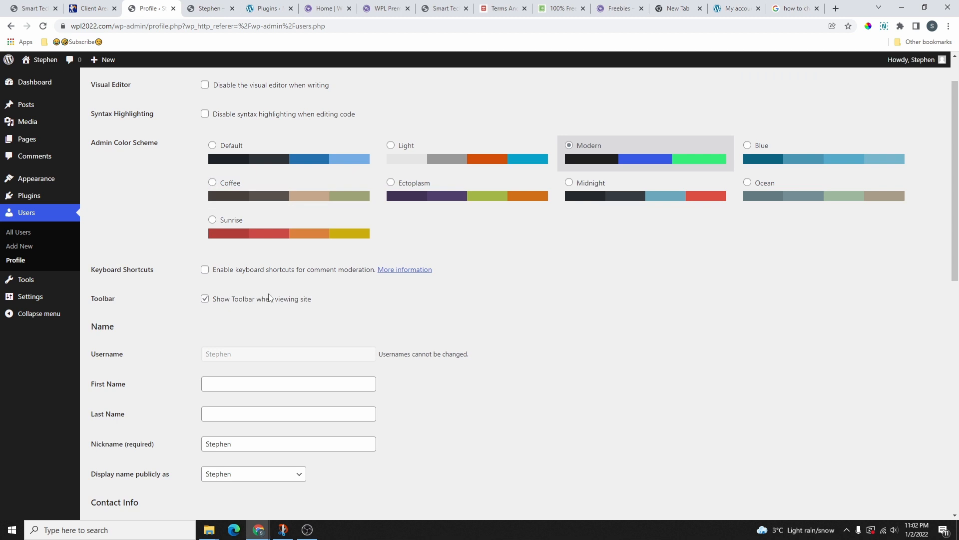
scroll(104, 225, "down", 3)
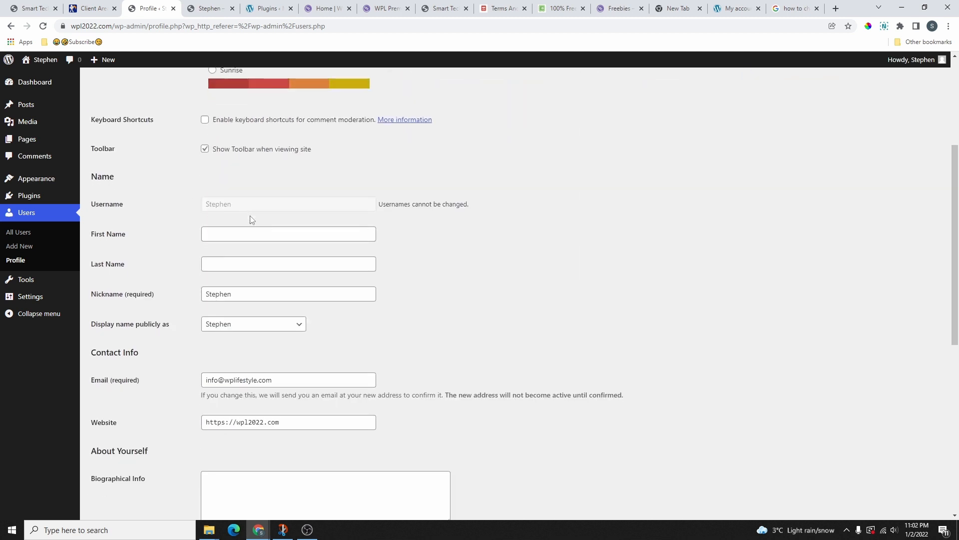
left_click_drag(99, 212, 138, 211)
left_click(229, 209)
left_click_drag(384, 203, 475, 207)
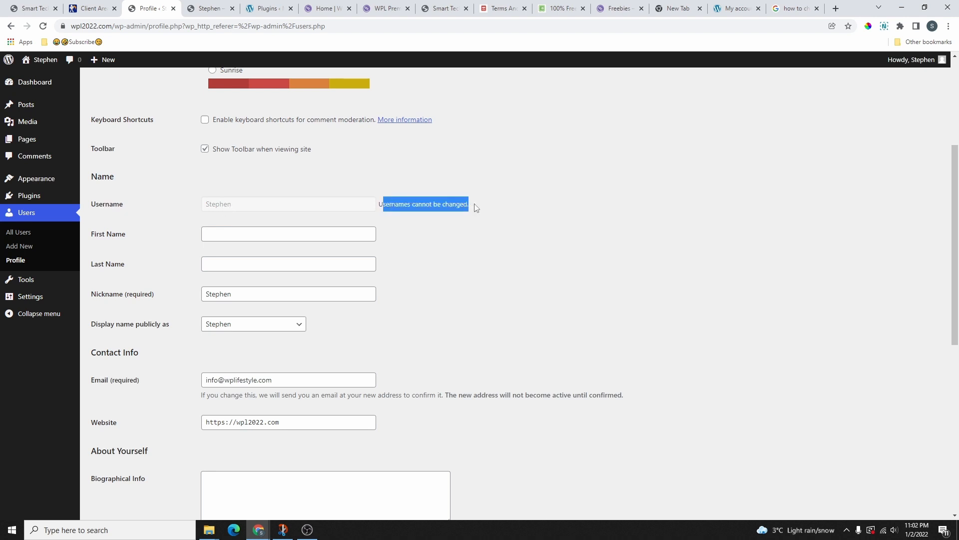
left_click(204, 236)
left_click(219, 265)
scroll(167, 285, "down", 1)
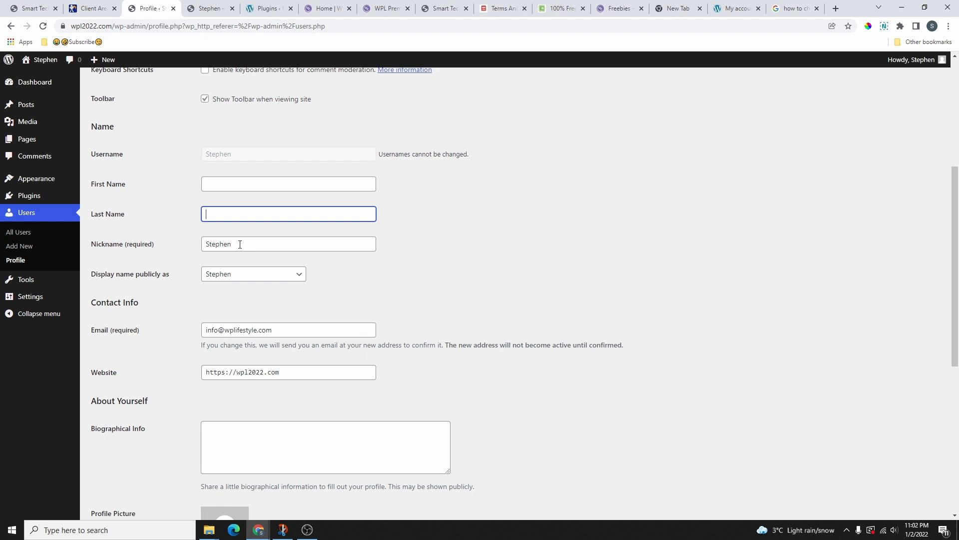
Set the profile nickname to "S", try it as the public display name, and switch the display name back to the username
left_click_drag(263, 243, 204, 254)
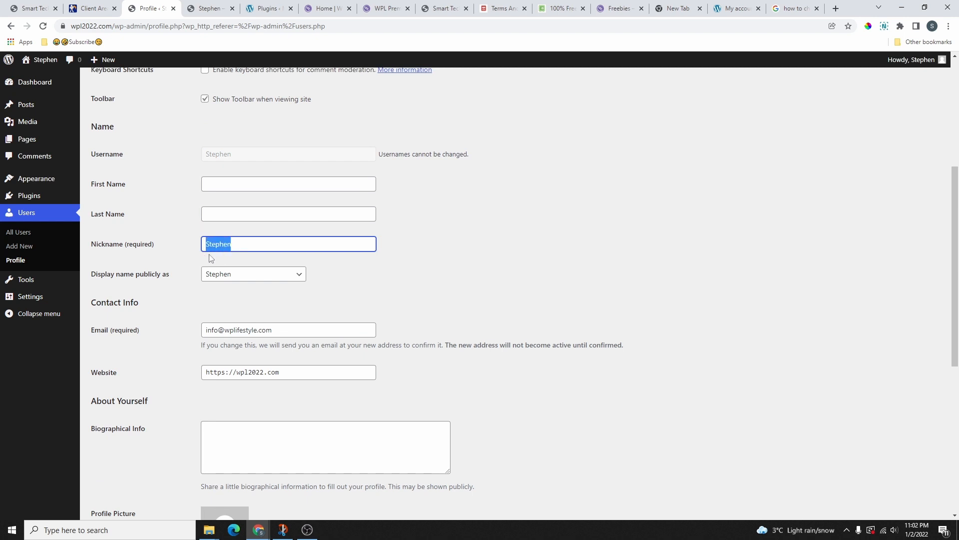
type("S")
left_click(240, 275)
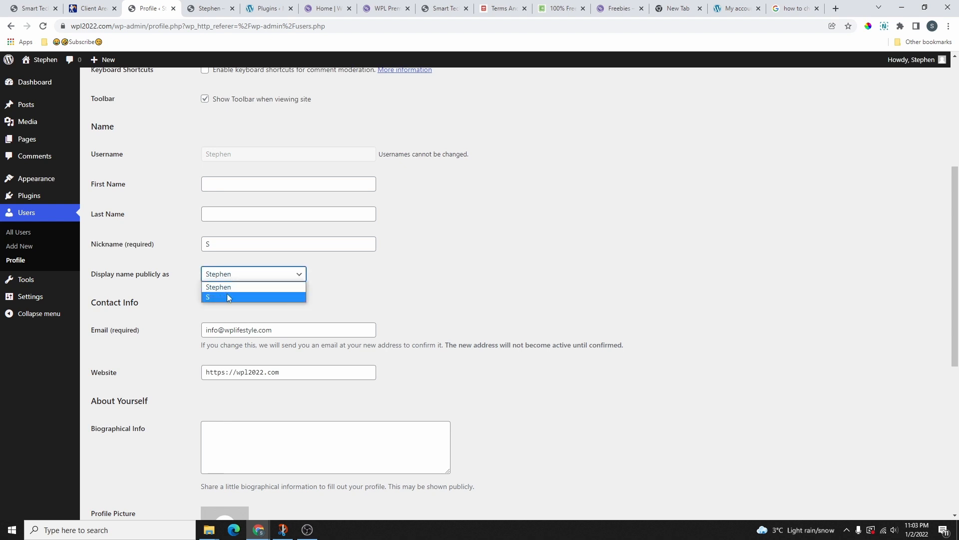
left_click(227, 296)
mouse_move(933, 63)
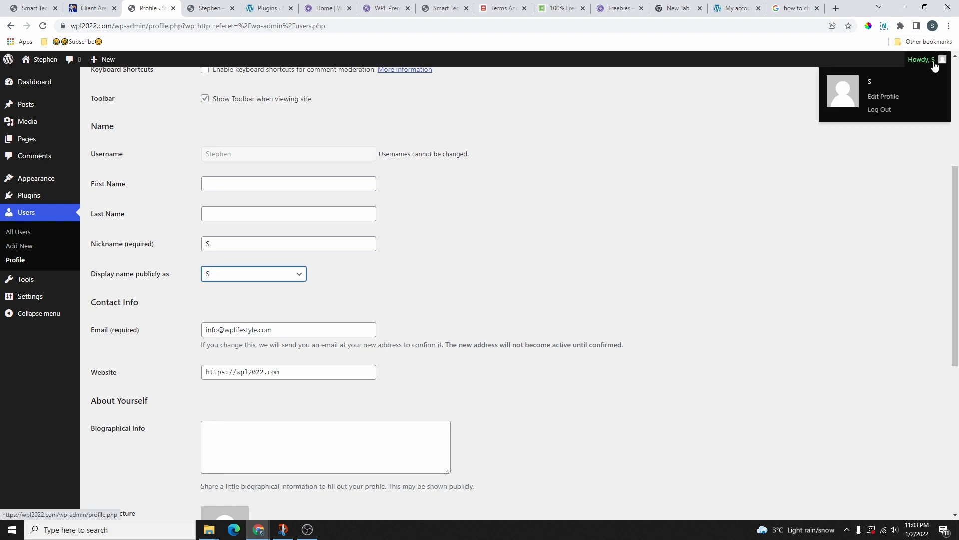
left_click(216, 280)
left_click(224, 286)
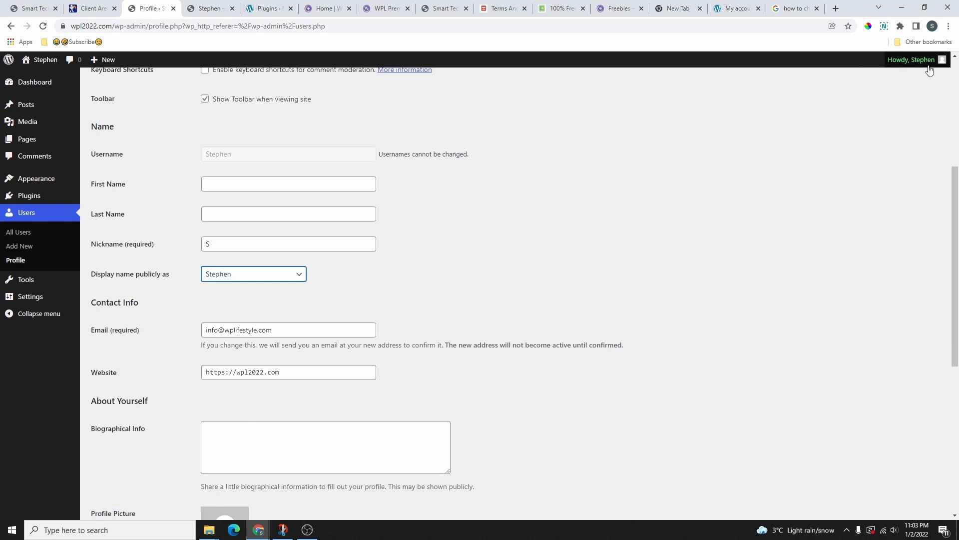
Try setting a new account password by generating one, clear the password field, and cancel the password change
scroll(289, 222, "down", 2)
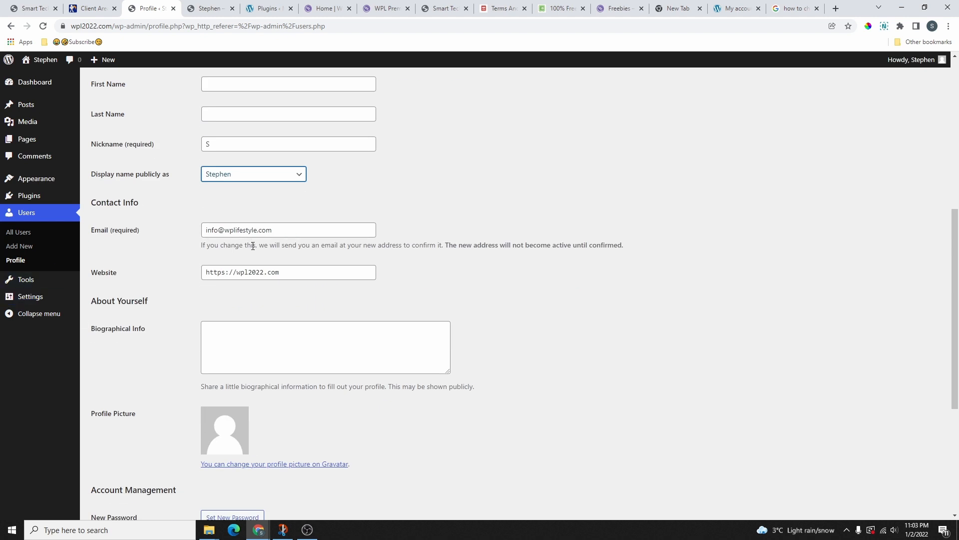
scroll(273, 229, "down", 5)
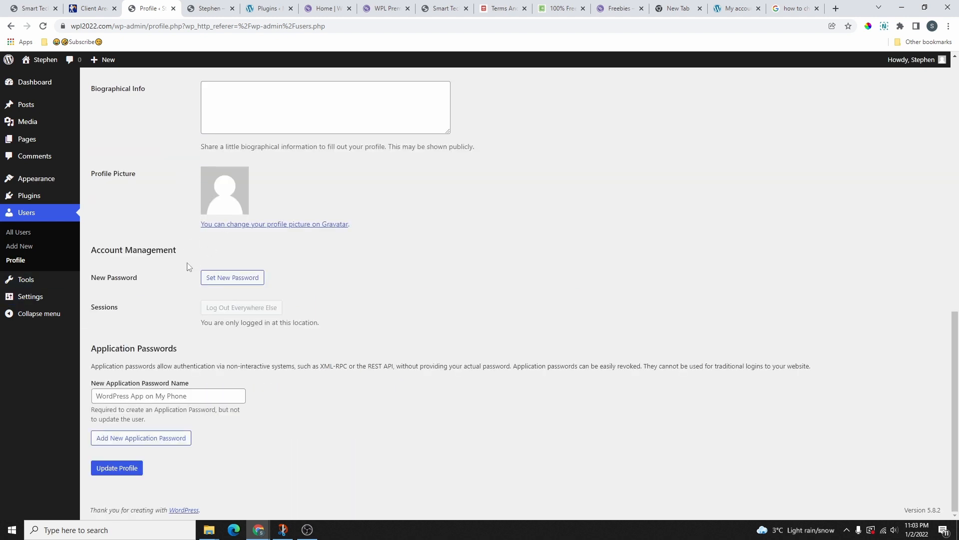
left_click(235, 281)
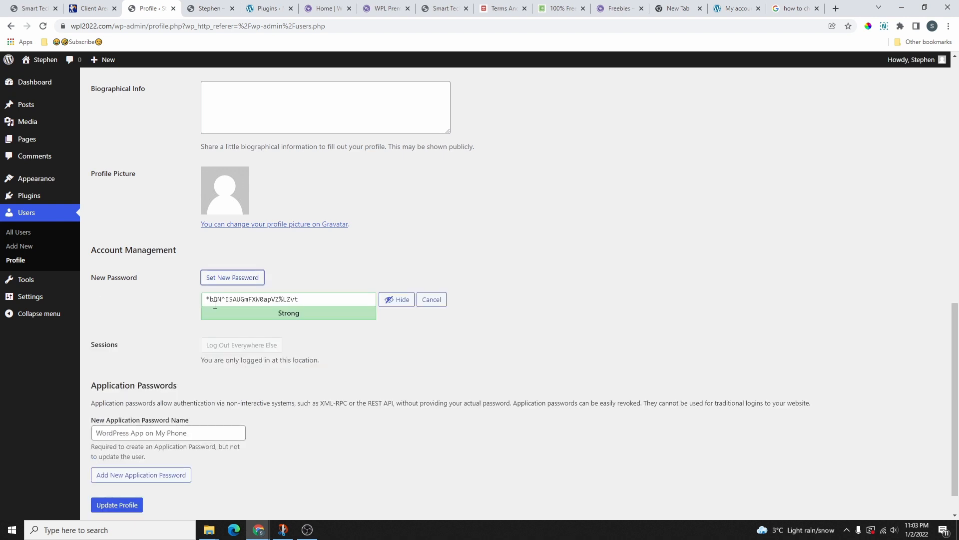
left_click(307, 300)
left_click_drag(309, 301, 206, 300)
key("BackSpace")
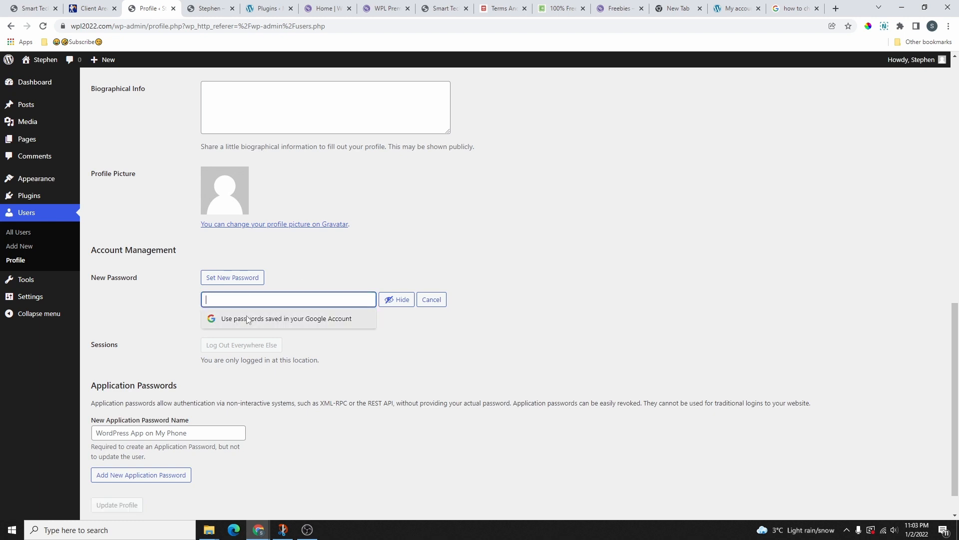
left_click(329, 272)
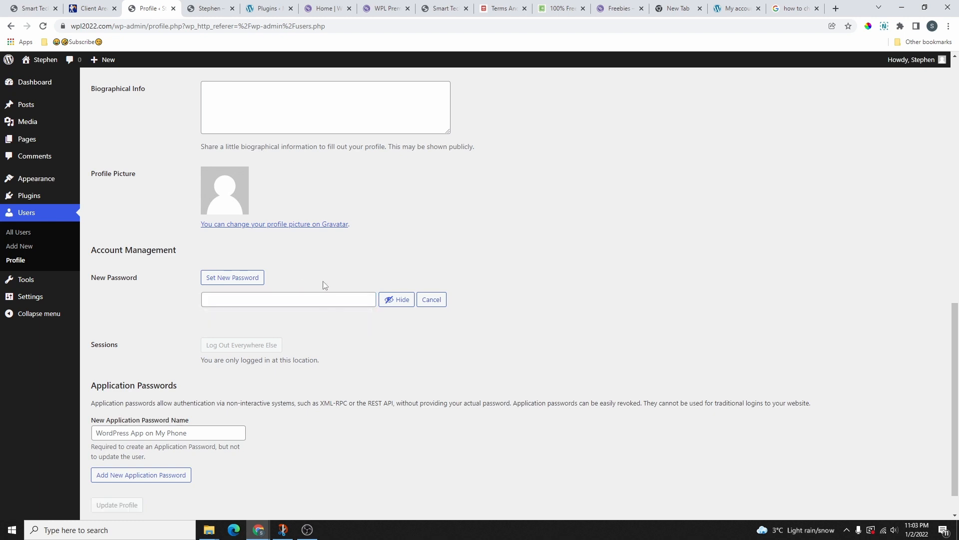
left_click(439, 300)
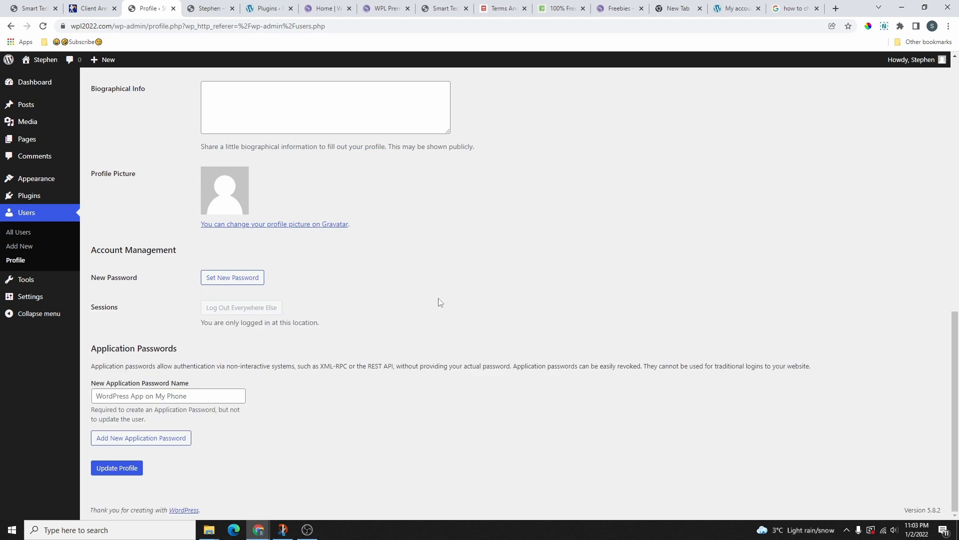
Save the changes to the user profile and open the list of all pages
left_click(118, 468)
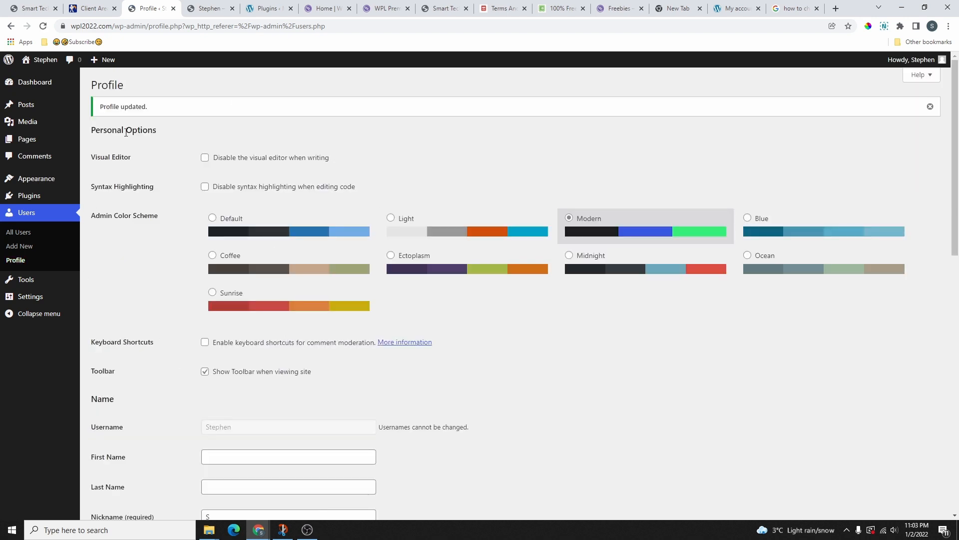
scroll(385, 392, "down", 5)
scroll(382, 375, "up", 5)
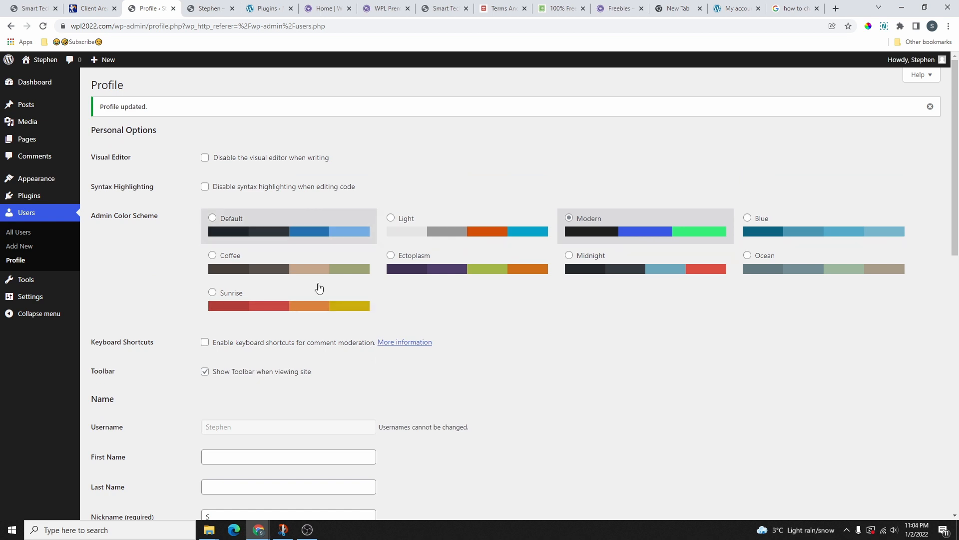
scroll(382, 300, "down", 3)
scroll(384, 356, "up", 3)
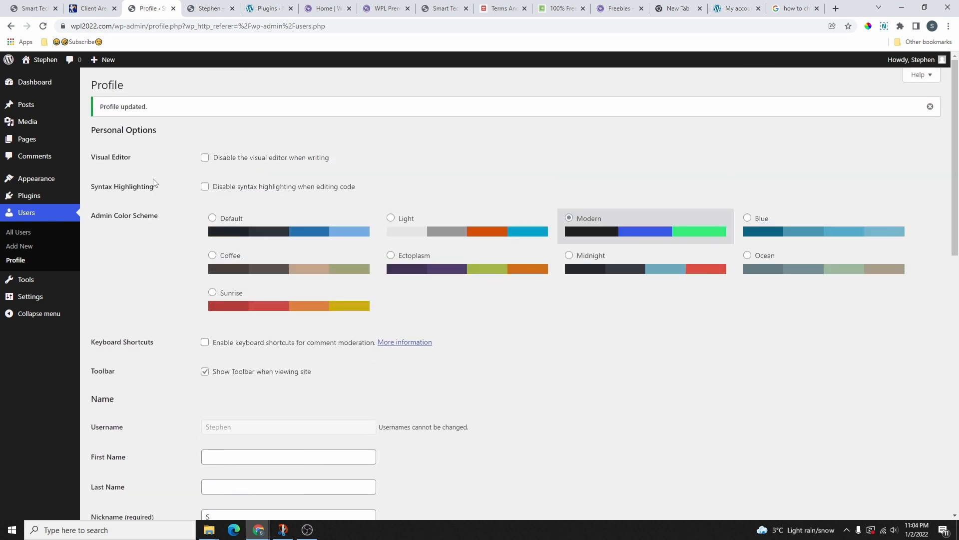
left_click(41, 88)
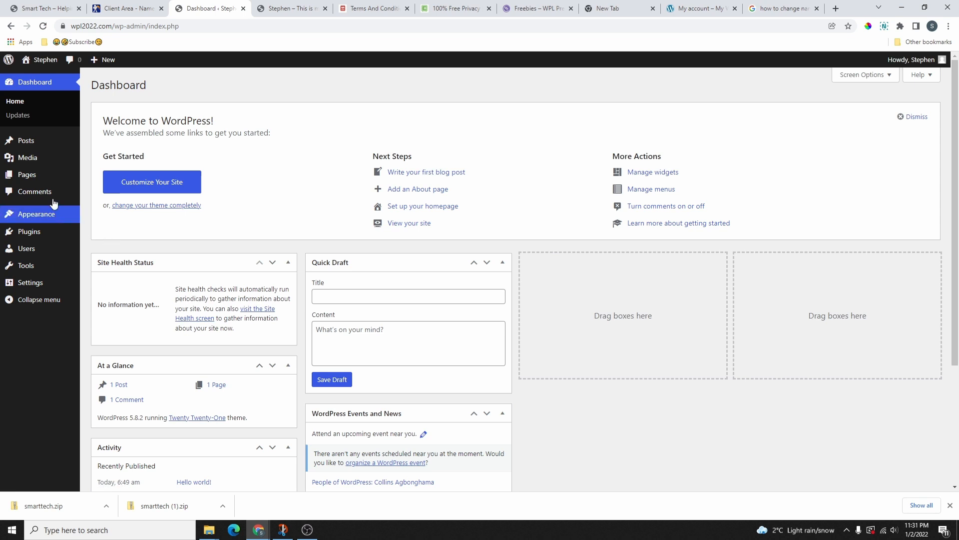
left_click(32, 178)
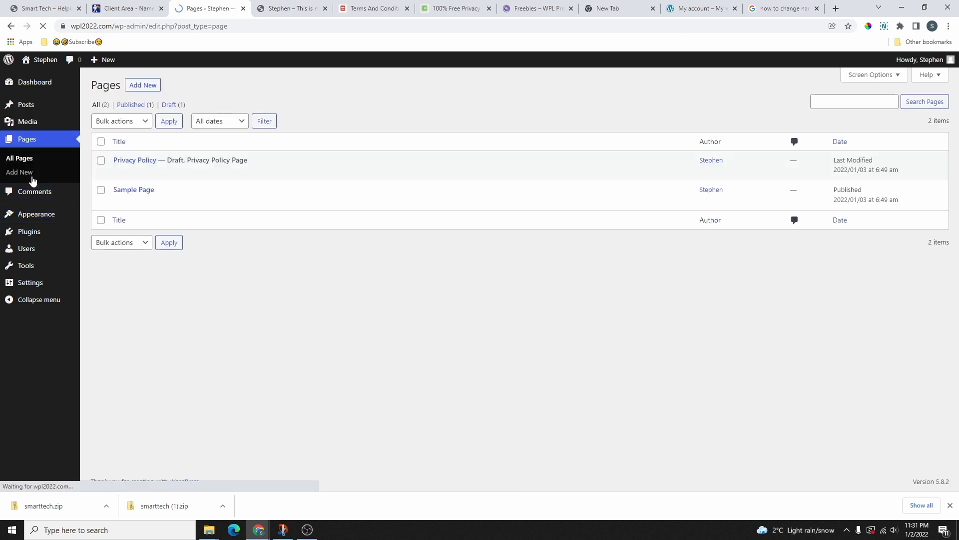
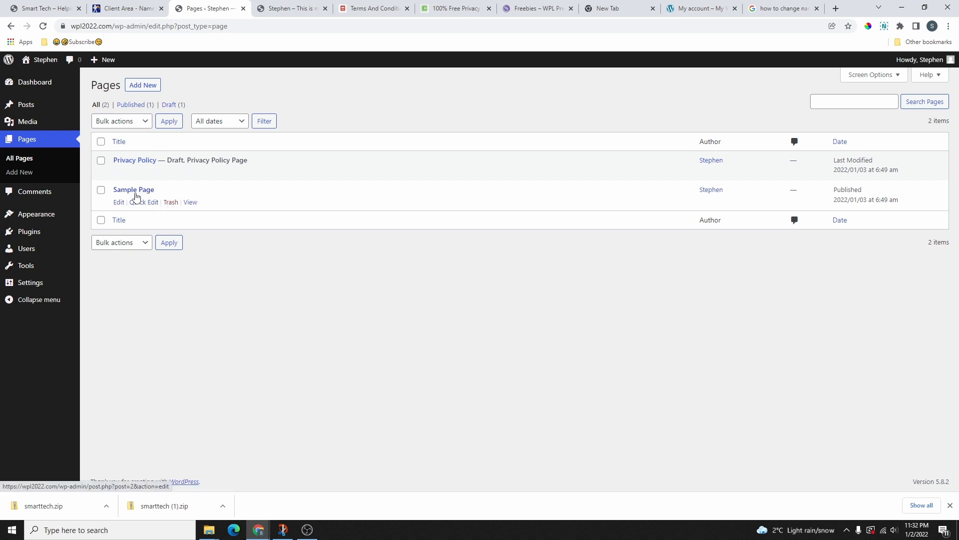
Move the Sample Page to the trash and check the trashed pages and the full page list
left_click(170, 202)
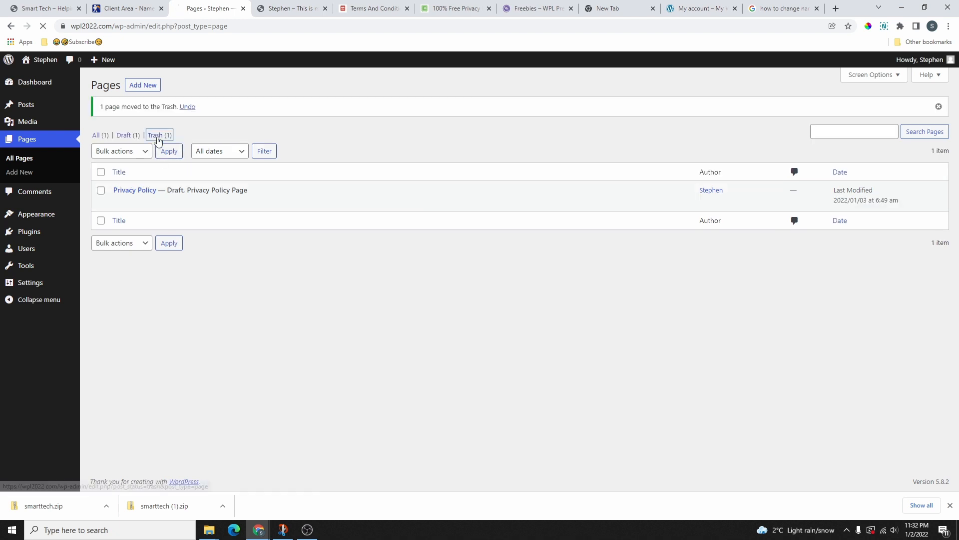
left_click(157, 133)
left_click(122, 105)
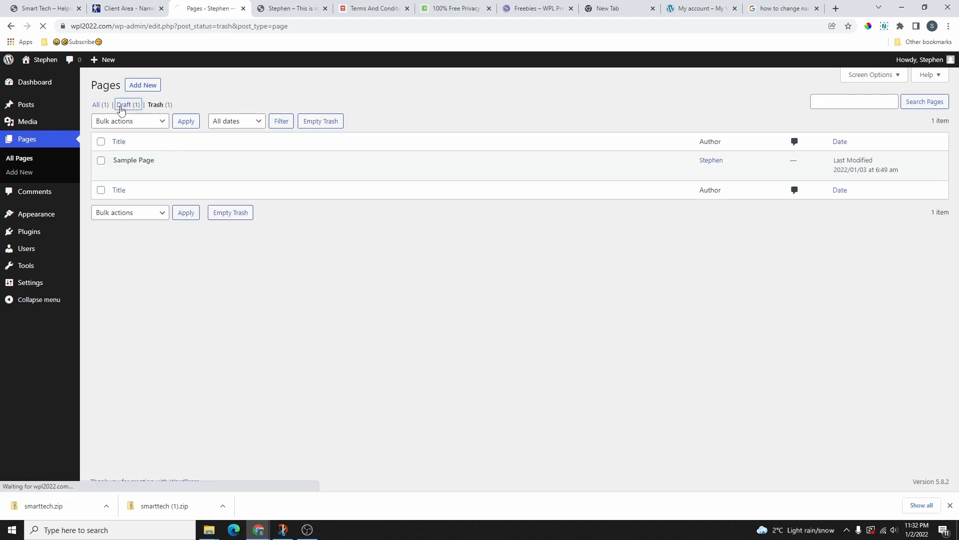
left_click(100, 106)
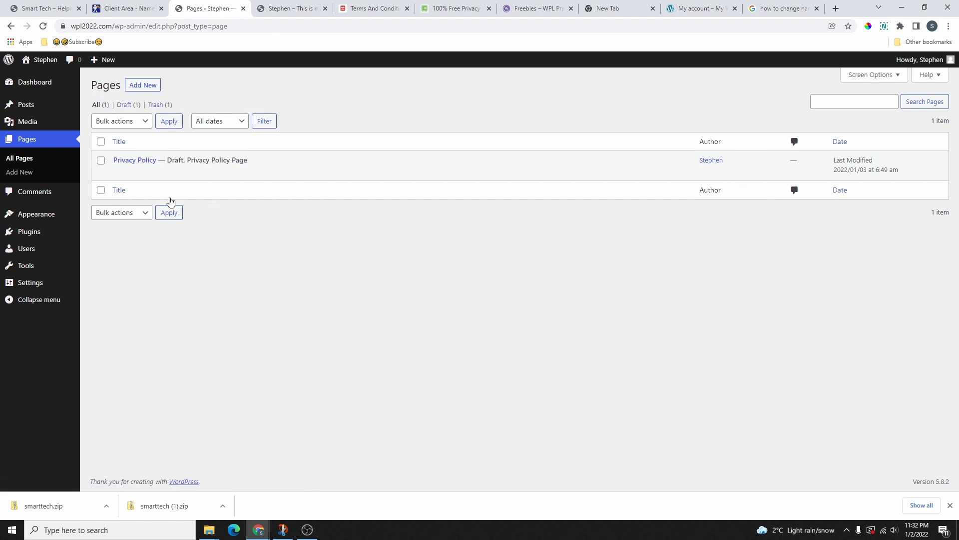
Restore the Sample Page from the trash with a bulk action
left_click(160, 106)
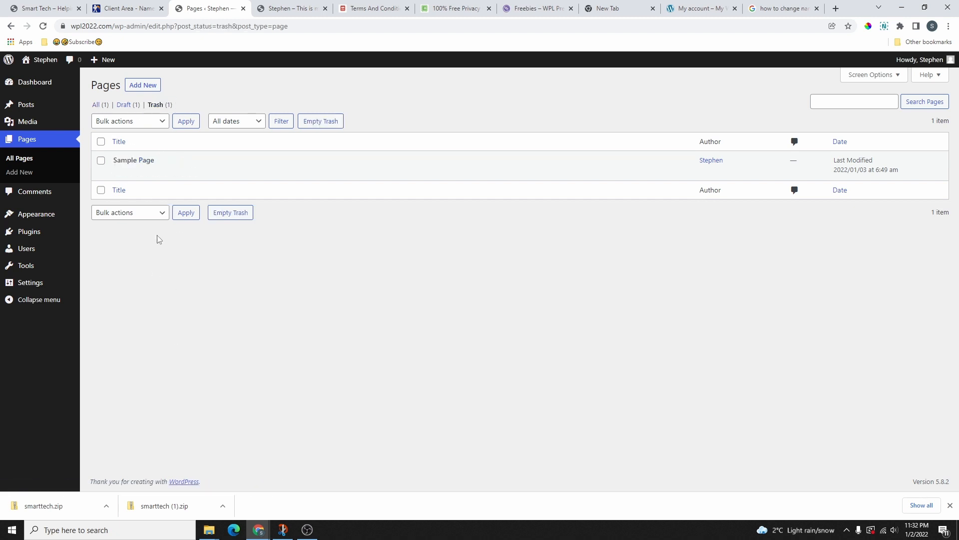
left_click(153, 123)
left_click(131, 145)
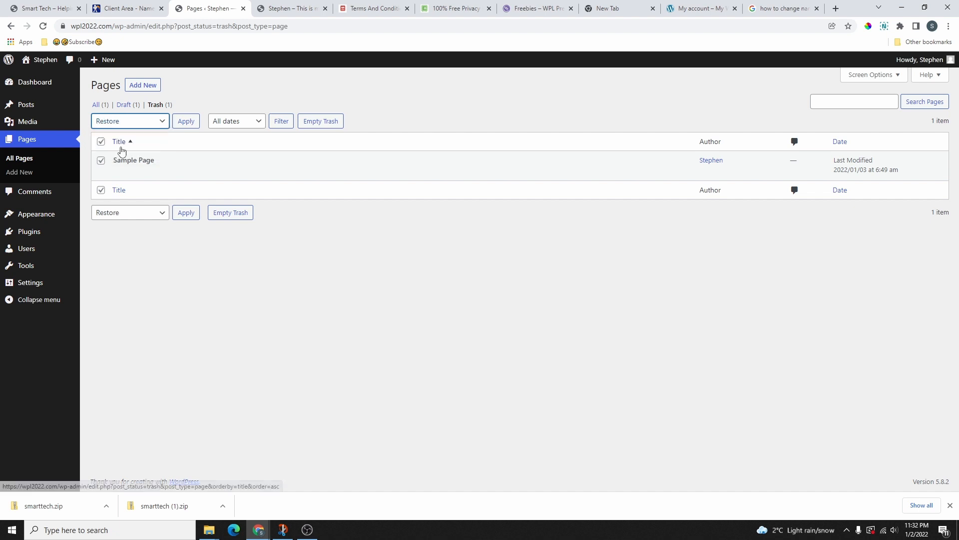
left_click(185, 122)
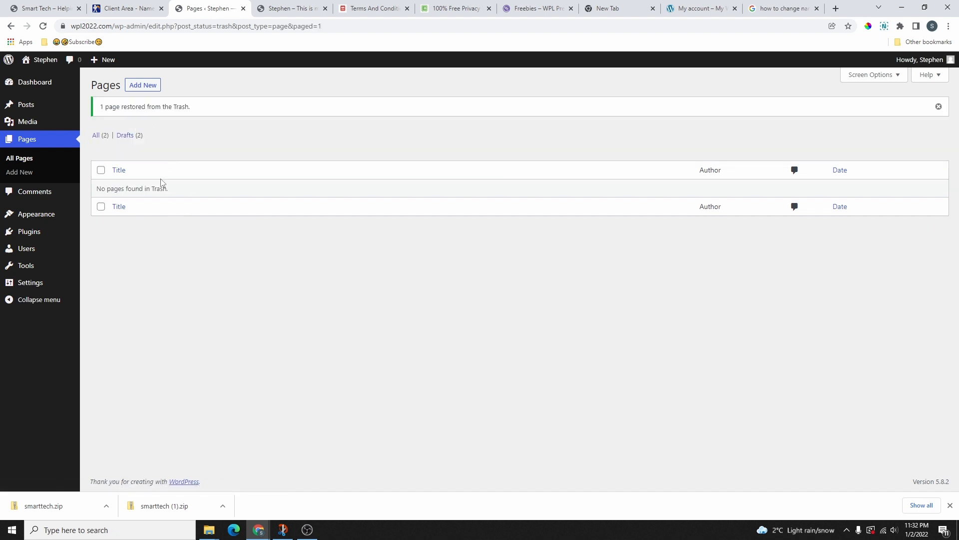
Select both the Privacy Policy and Sample Page in the full page list and move them to the trash in bulk
left_click(45, 158)
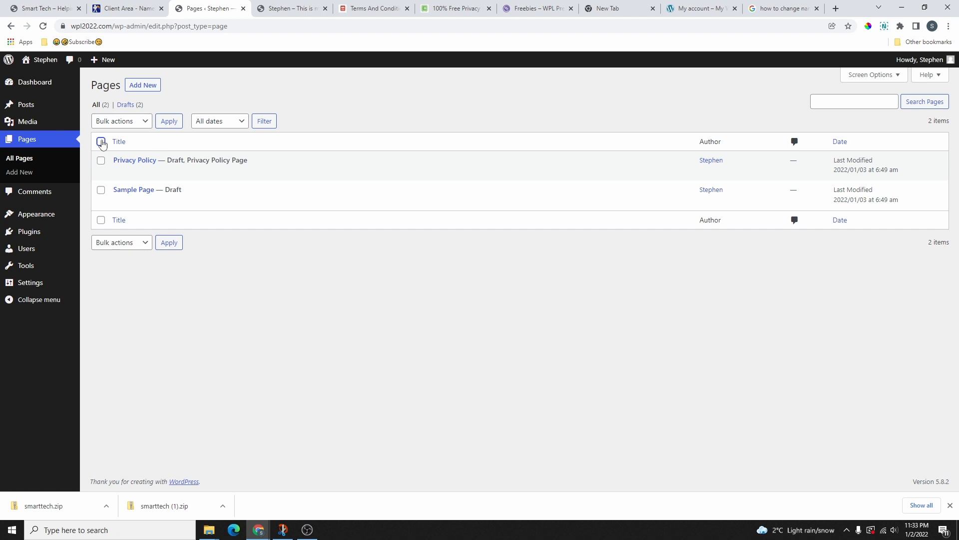
left_click(118, 121)
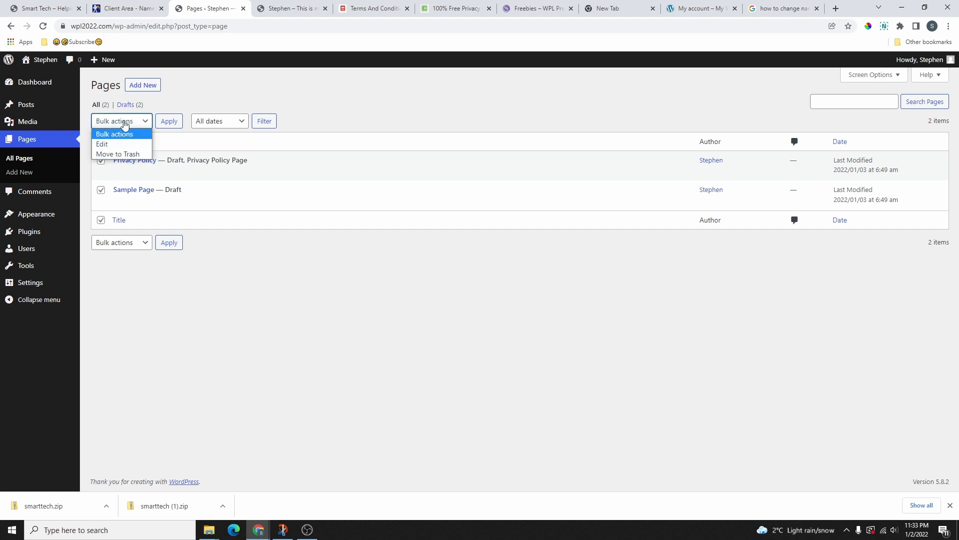
left_click(116, 155)
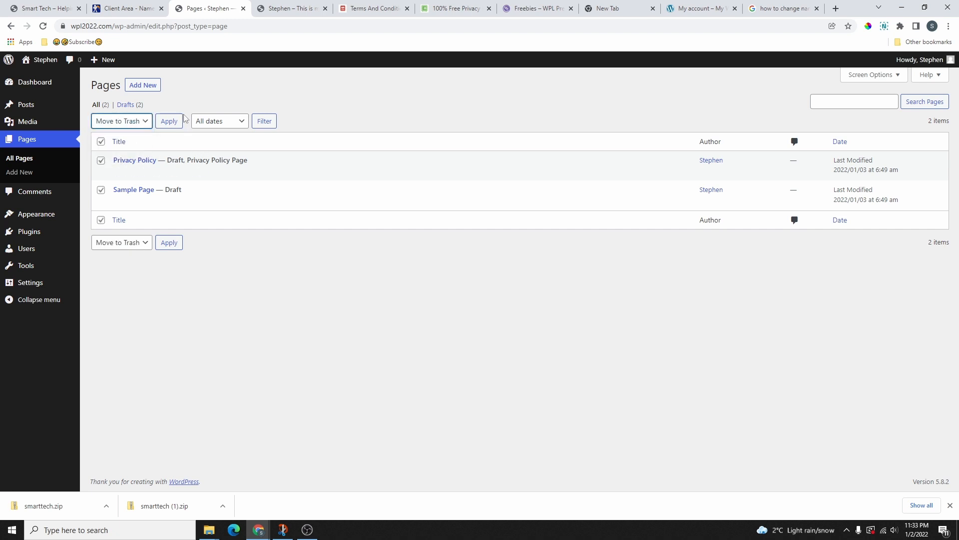
left_click(170, 123)
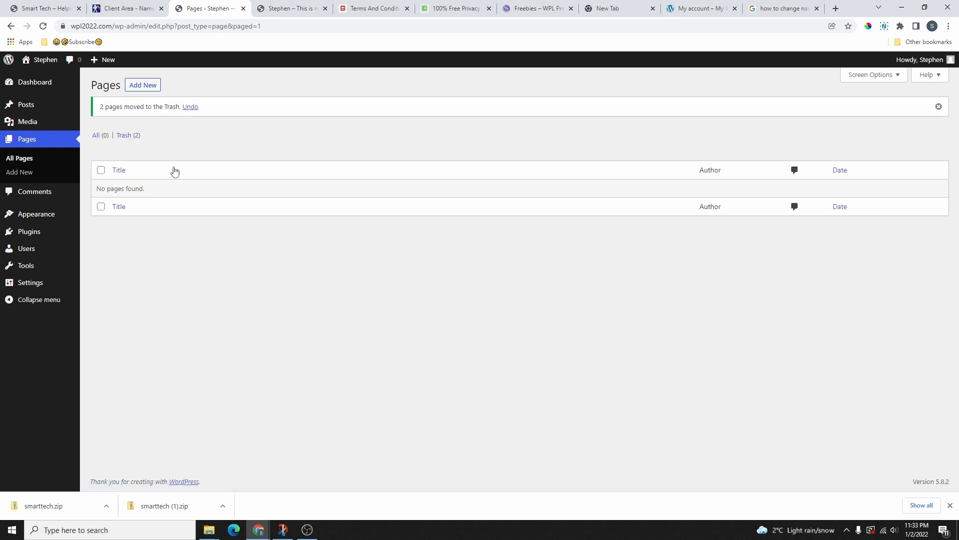
left_click(95, 135)
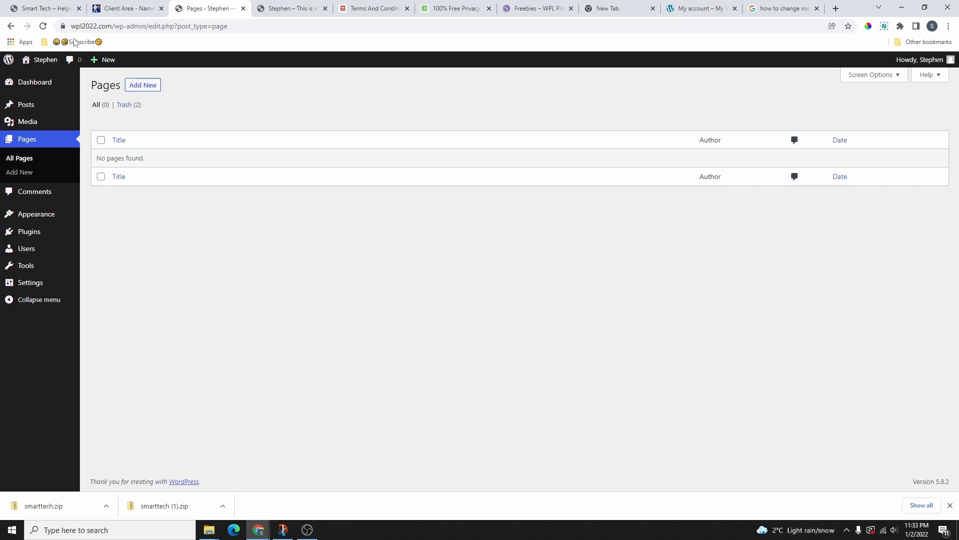
Check the navigation items on the Smart Tech demo site, and publish a new blank page titled "Home" on wpl2022.com
left_click(56, 13)
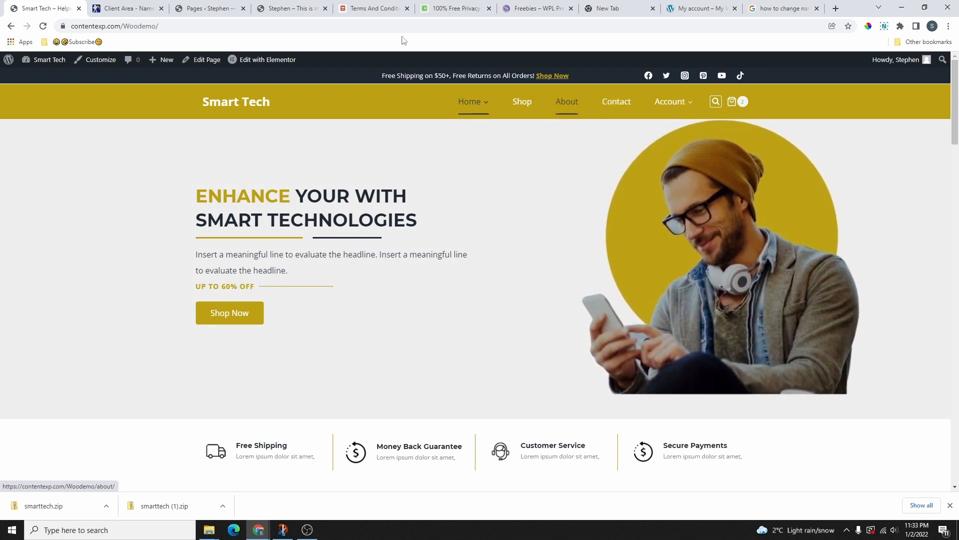
left_click(203, 9)
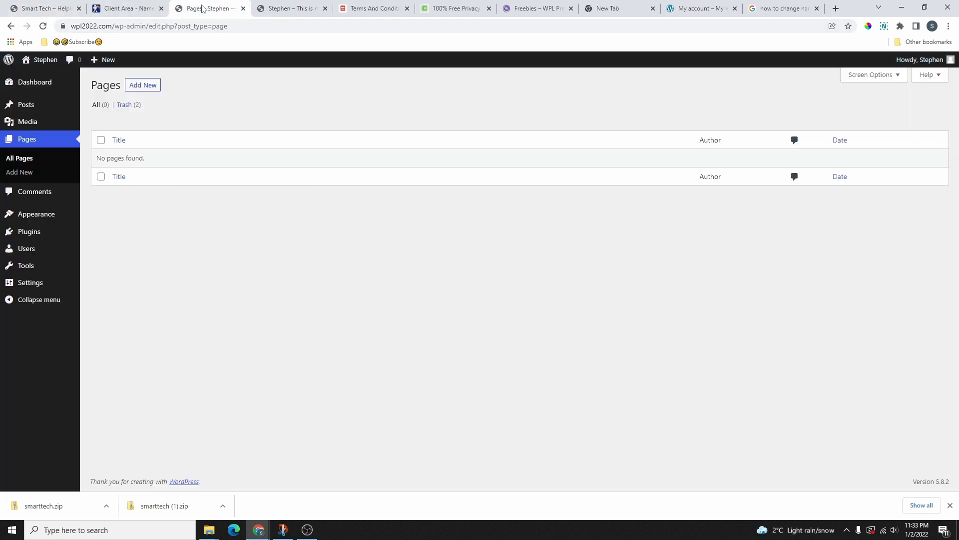
left_click(142, 86)
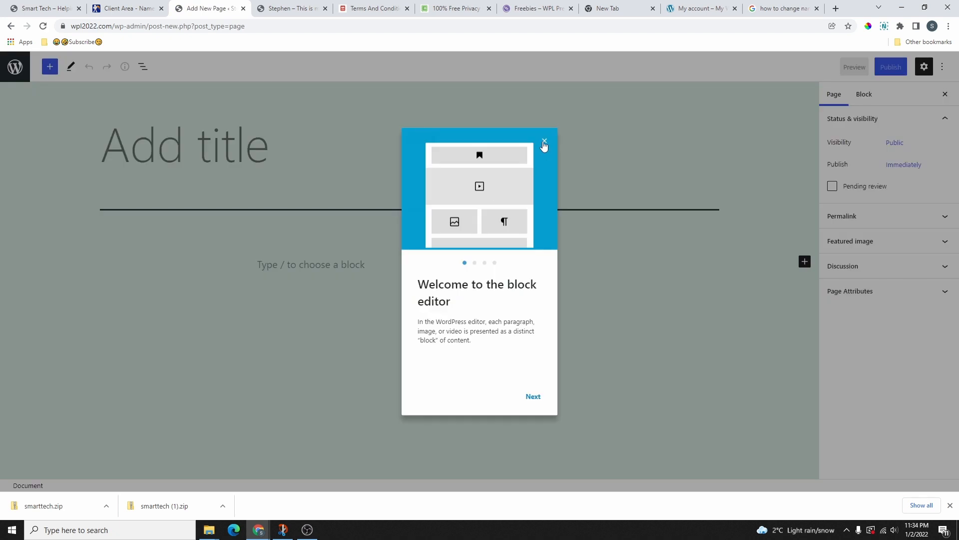
left_click(544, 143)
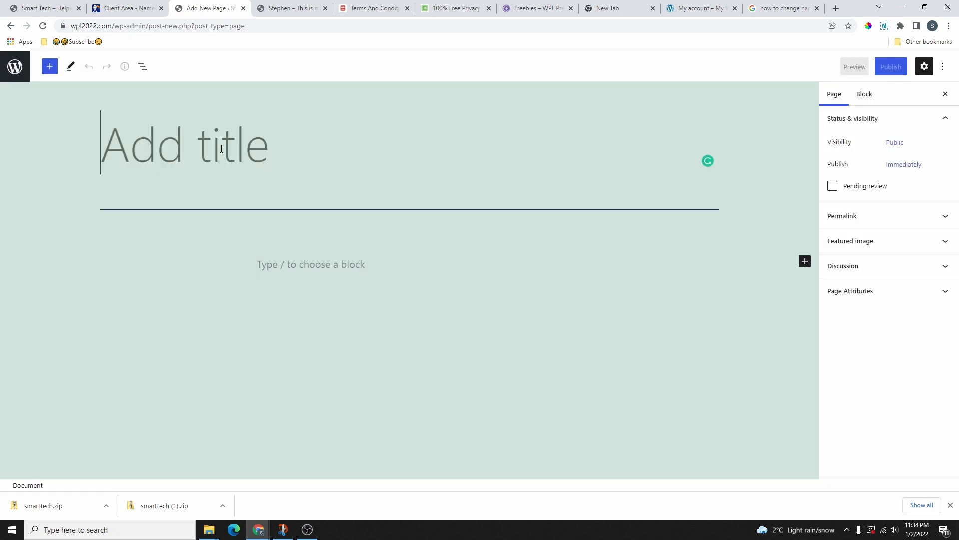
type("Home")
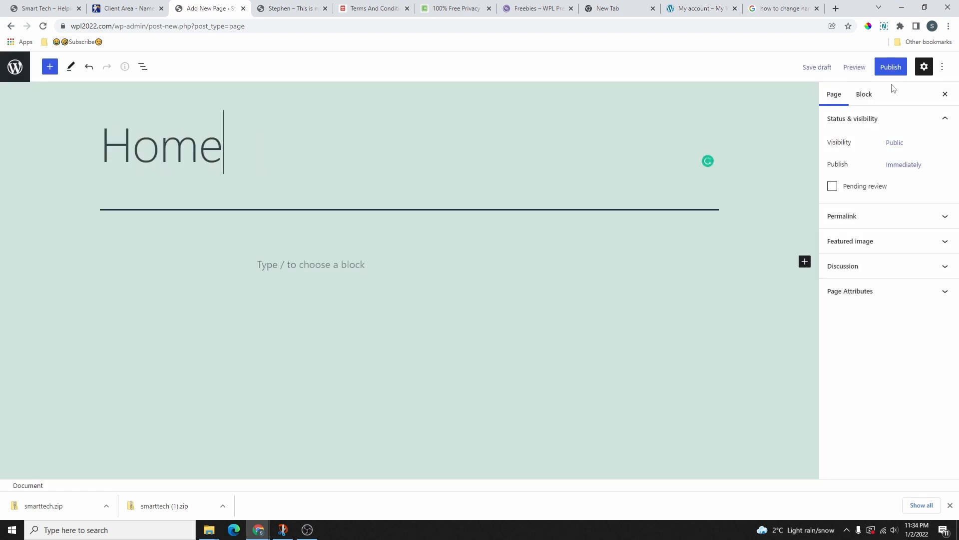
left_click(891, 66)
left_click(864, 69)
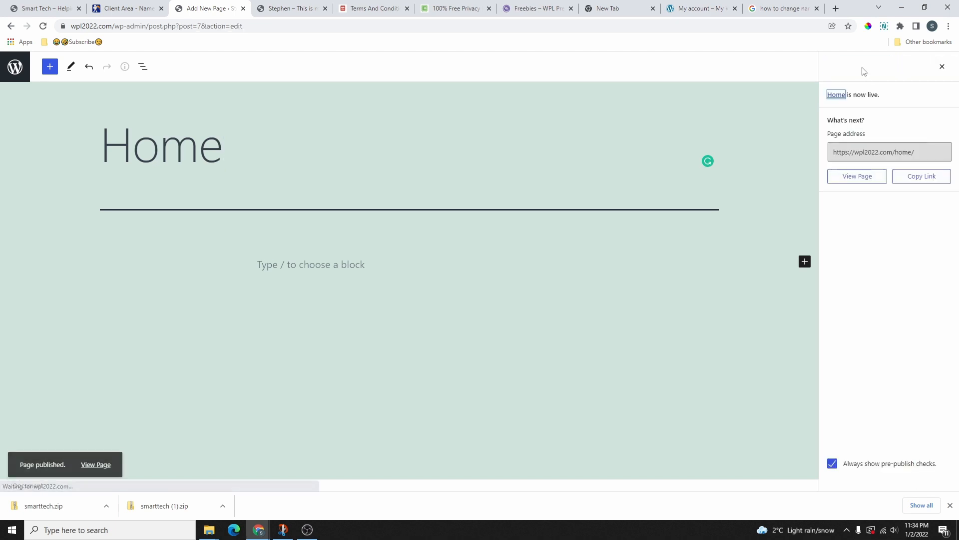
left_click(15, 72)
Create and publish a new blank page titled "About", and return to the page list
left_click(139, 86)
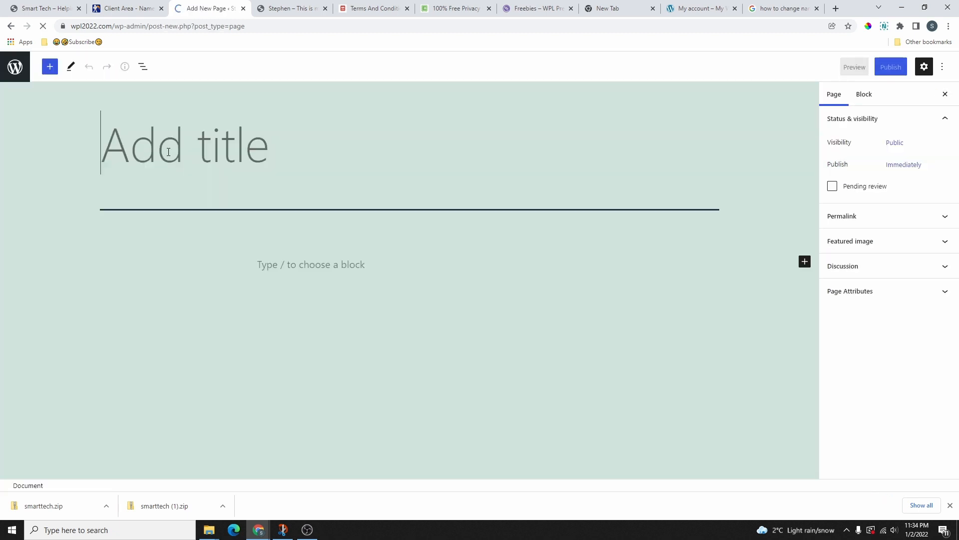
type("About")
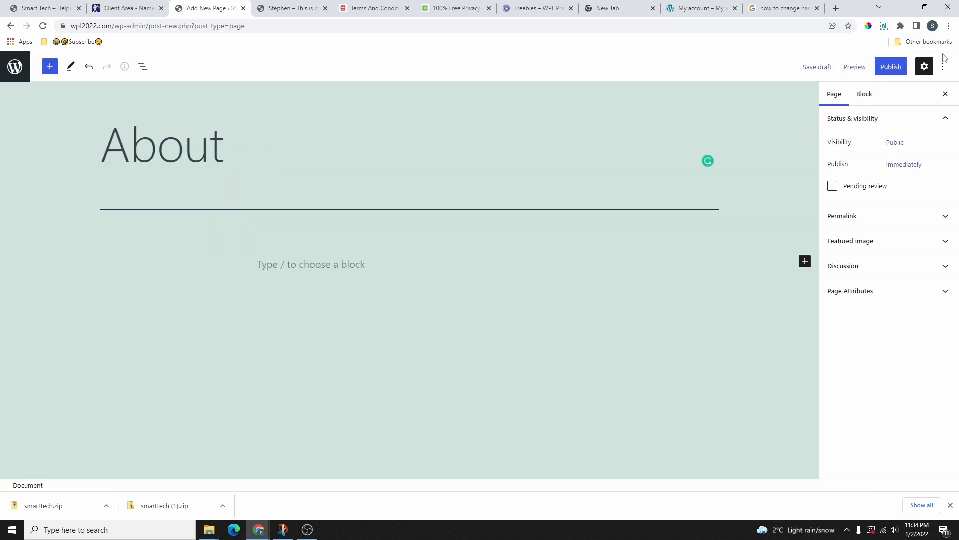
left_click(891, 67)
left_click(863, 70)
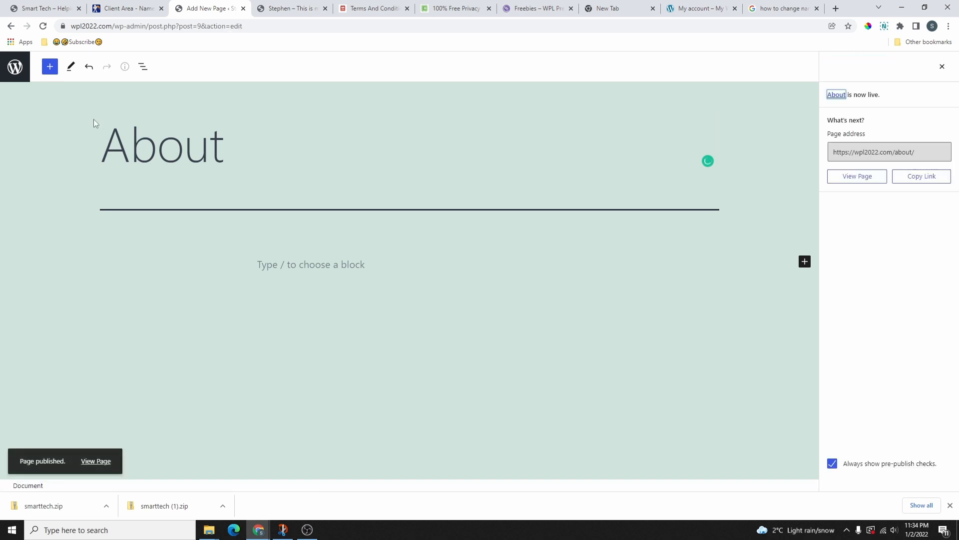
left_click(15, 67)
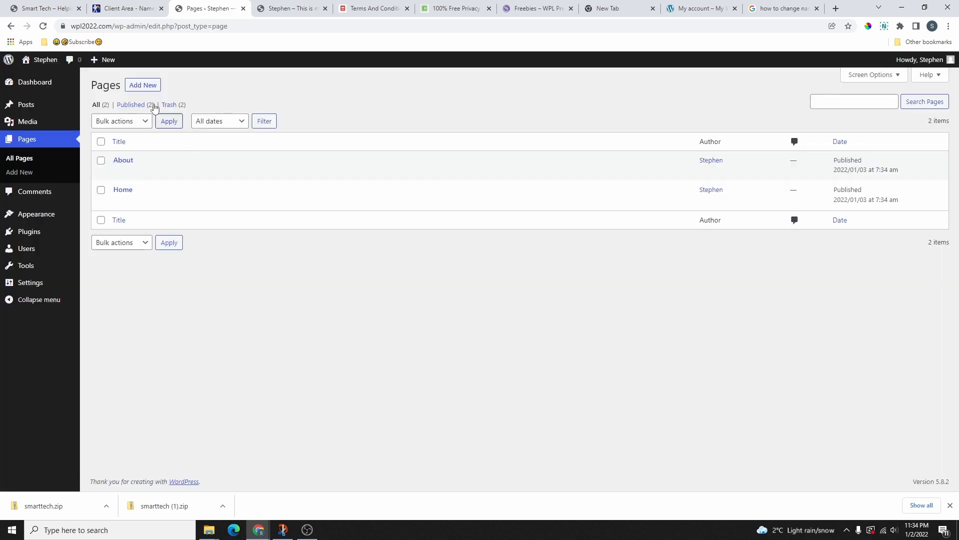
Create and publish a new blank page titled "Contact"
left_click(142, 84)
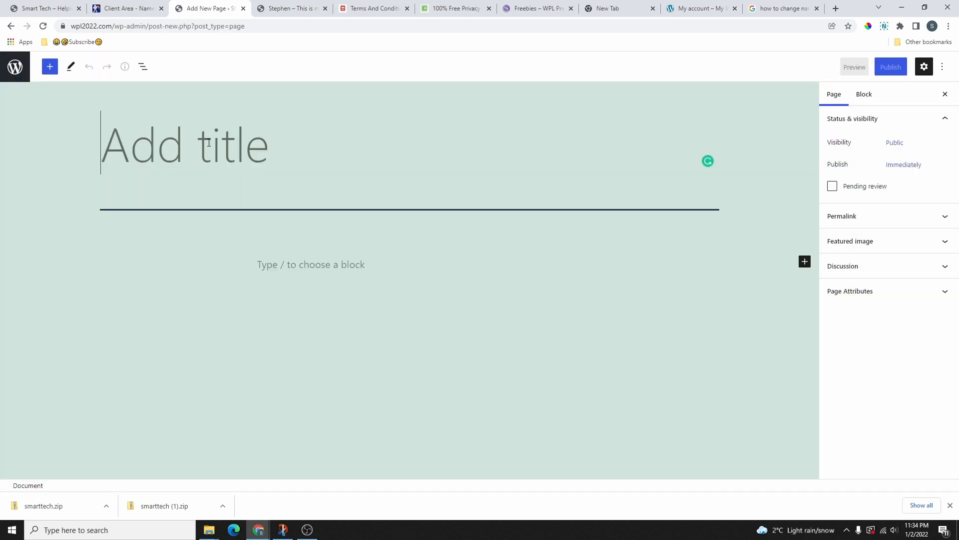
type("Contact")
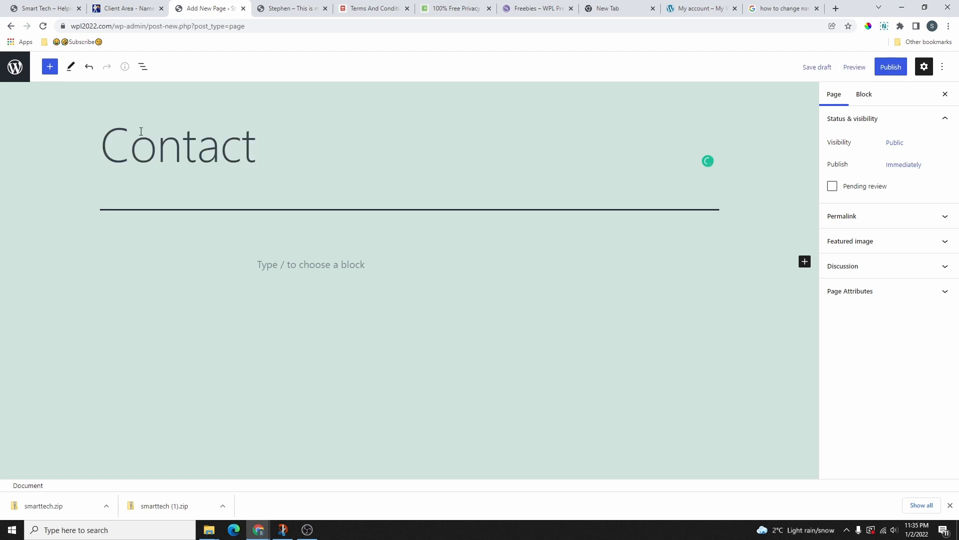
left_click(887, 71)
left_click(872, 69)
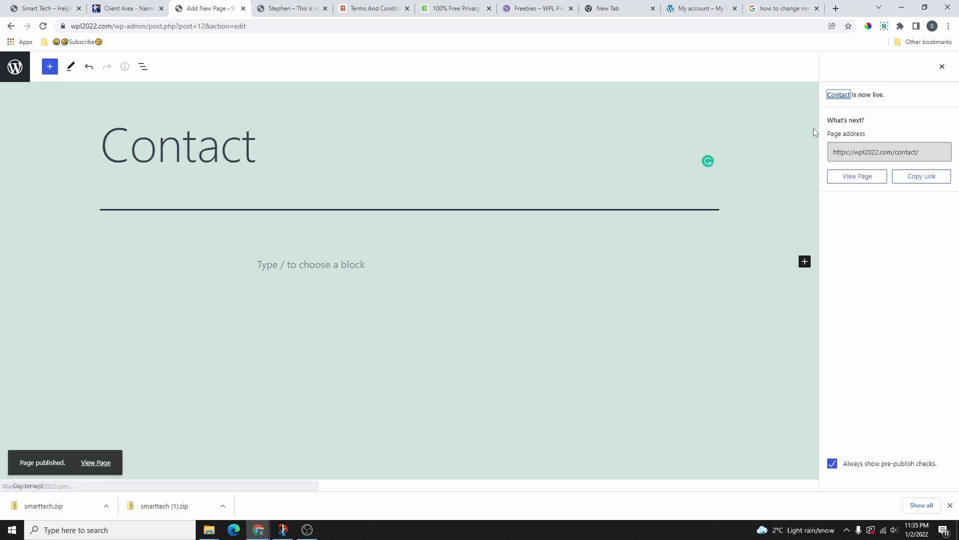
View the published Contact page on the live site and return to the admin dashboard
left_click(104, 461)
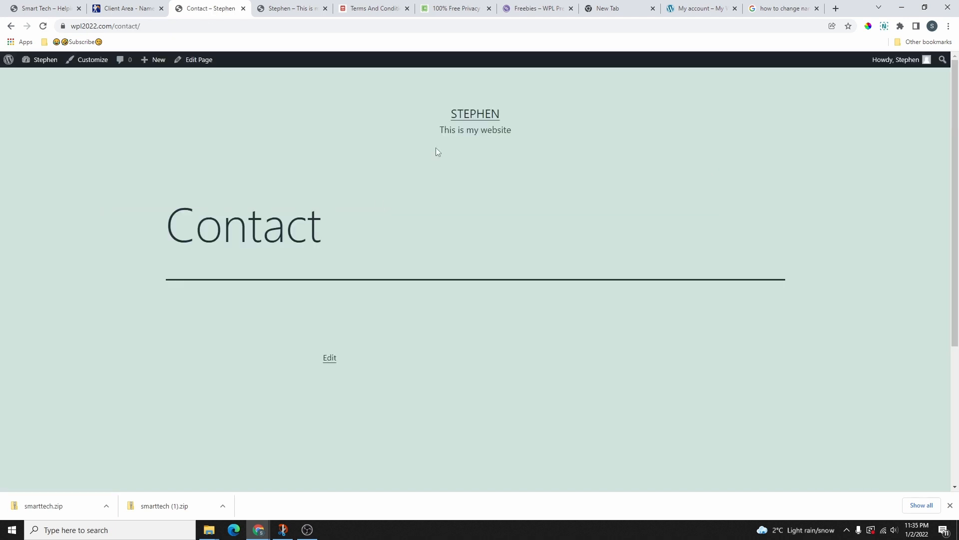
scroll(331, 119, "down", 3)
scroll(332, 120, "up", 3)
mouse_move(40, 61)
left_click(36, 77)
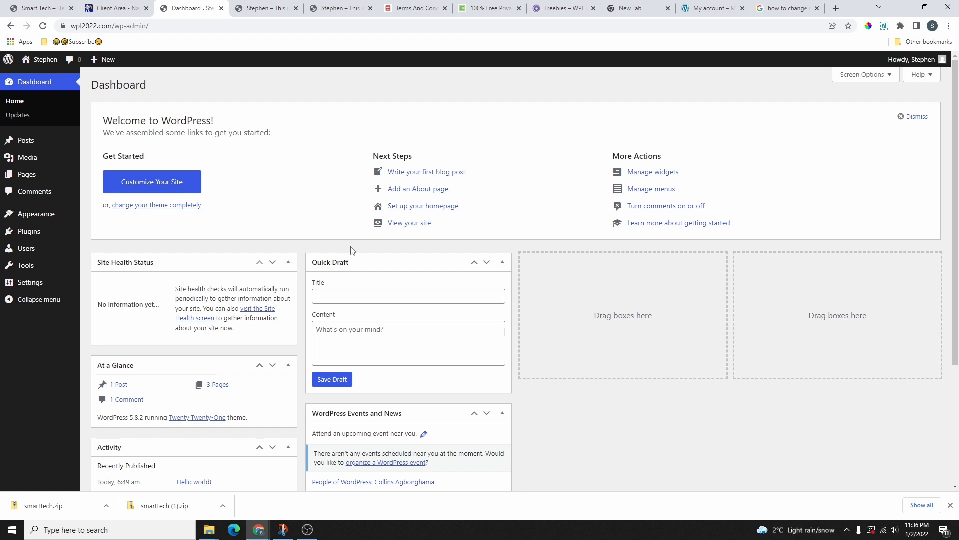
Examine the design of the live wpl2022.com front page down to its footer and return to the admin dashboard
mouse_move(44, 221)
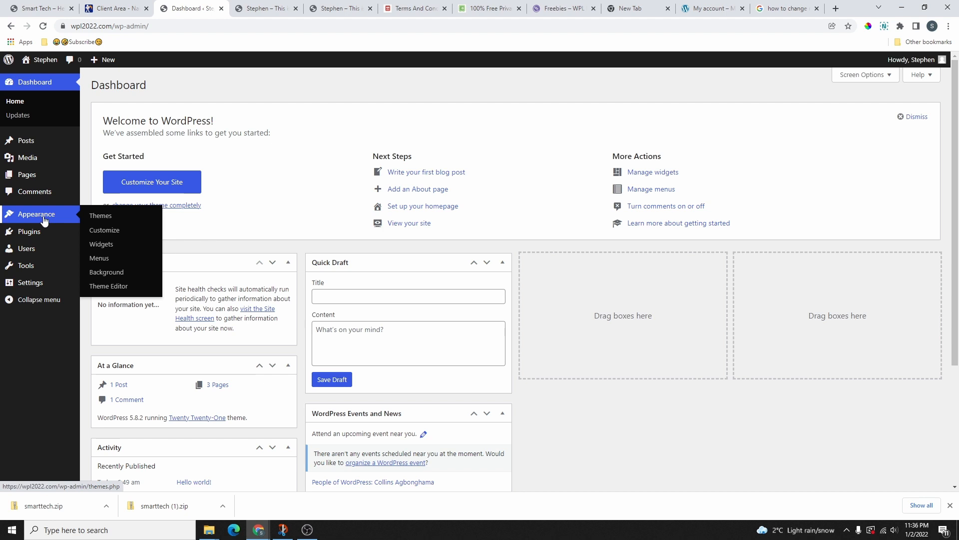
left_click(265, 8)
scroll(391, 164, "down", 3)
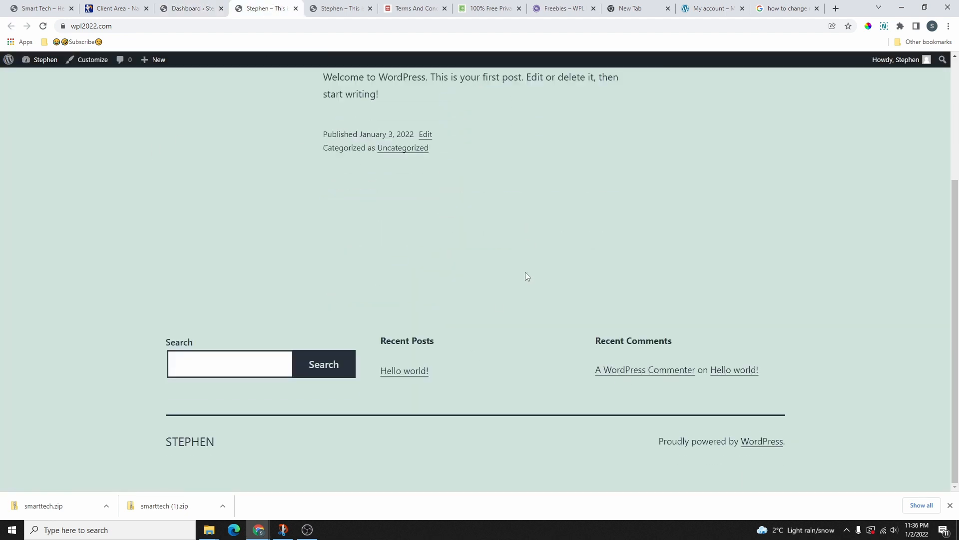
scroll(490, 226, "up", 3)
scroll(771, 177, "down", 3)
scroll(419, 236, "up", 5)
left_click(189, 9)
mouse_move(45, 176)
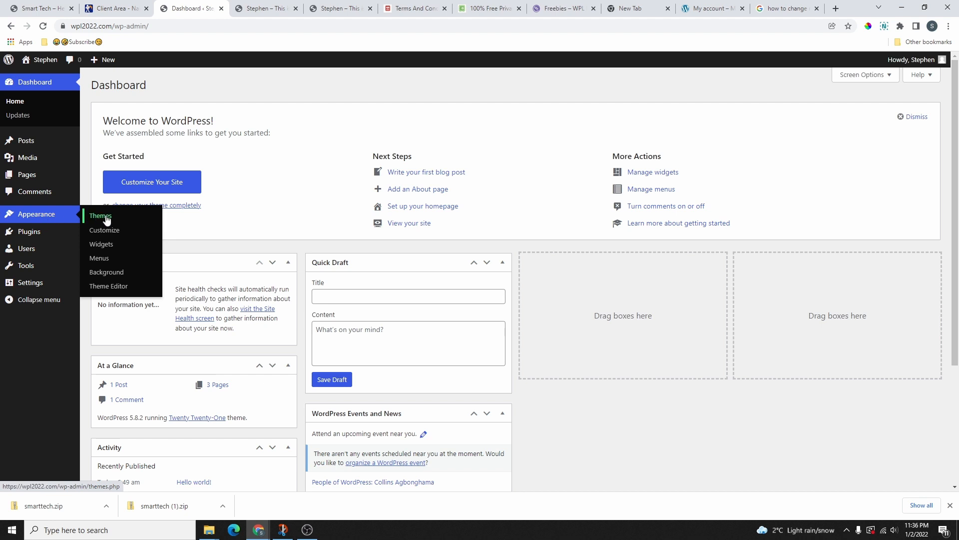
Open the installer for new themes and browse the popular themes on offer
left_click(100, 219)
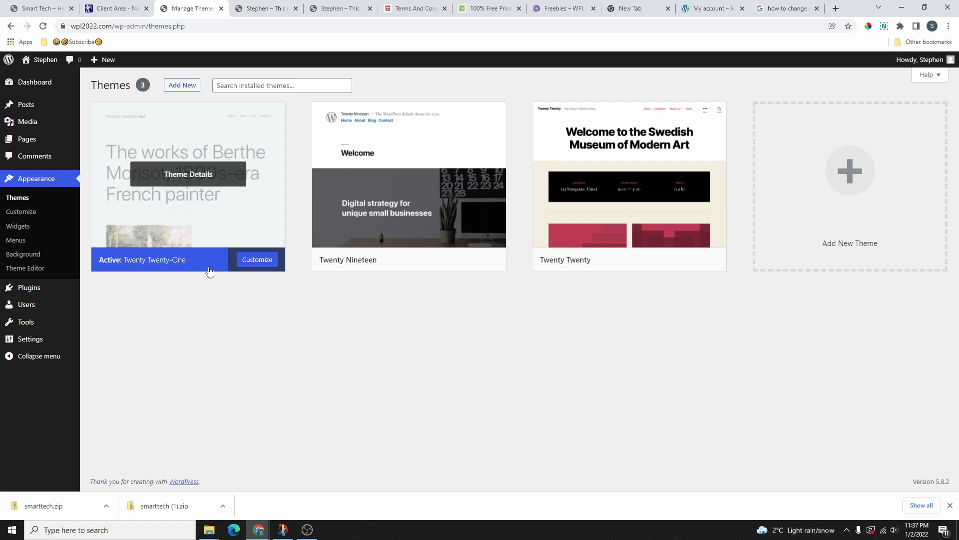
left_click(175, 86)
scroll(545, 255, "down", 15)
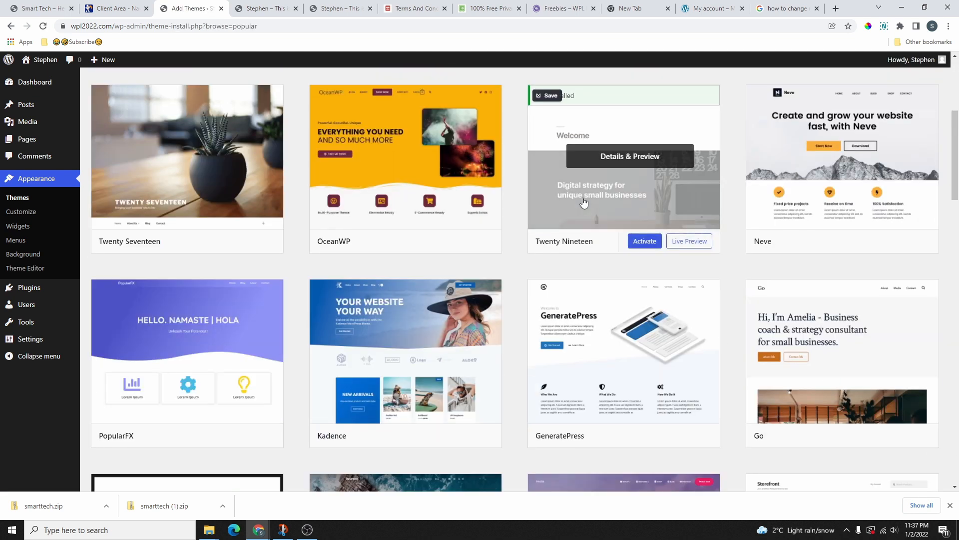
scroll(517, 245, "up", 15)
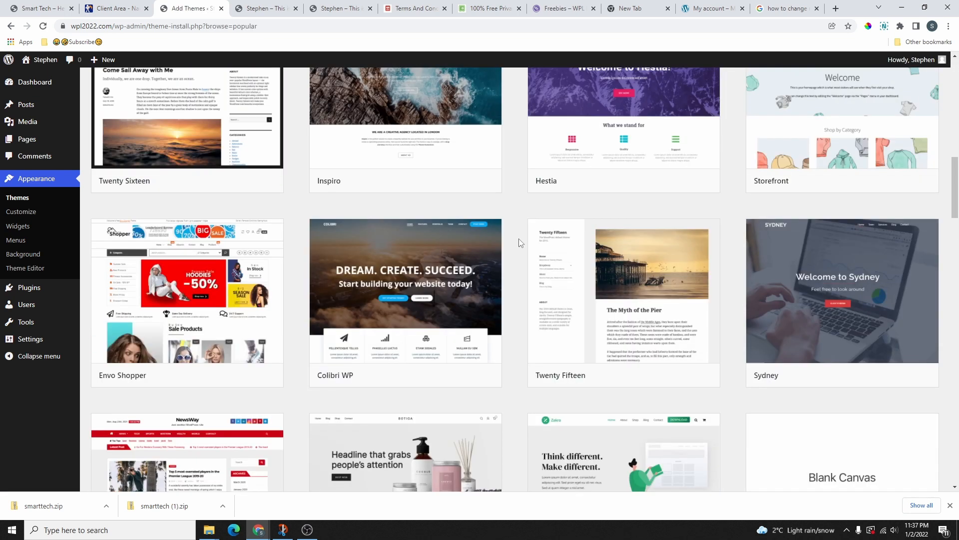
scroll(360, 236, "down", 9)
scroll(379, 260, "up", 8)
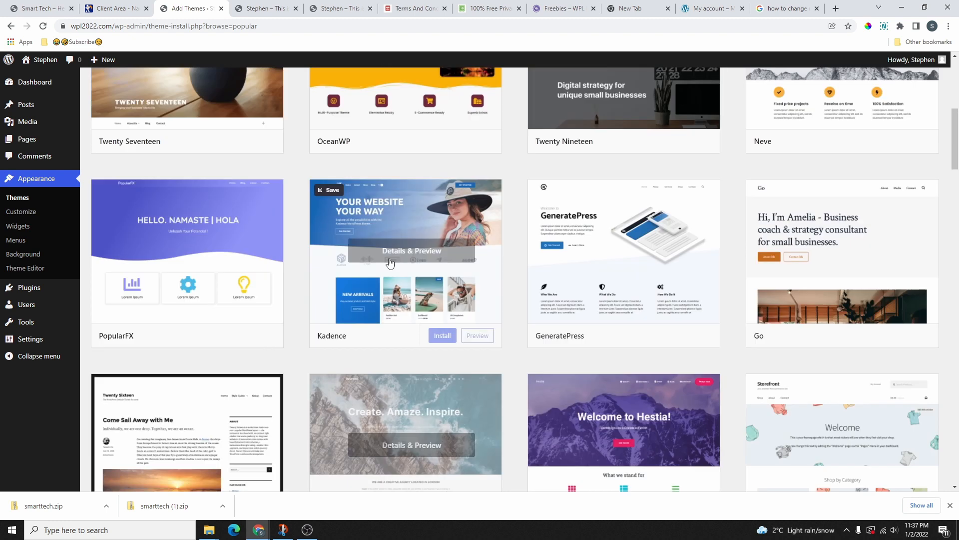
scroll(379, 273, "down", 2)
scroll(379, 272, "down", 3)
scroll(356, 299, "up", 5)
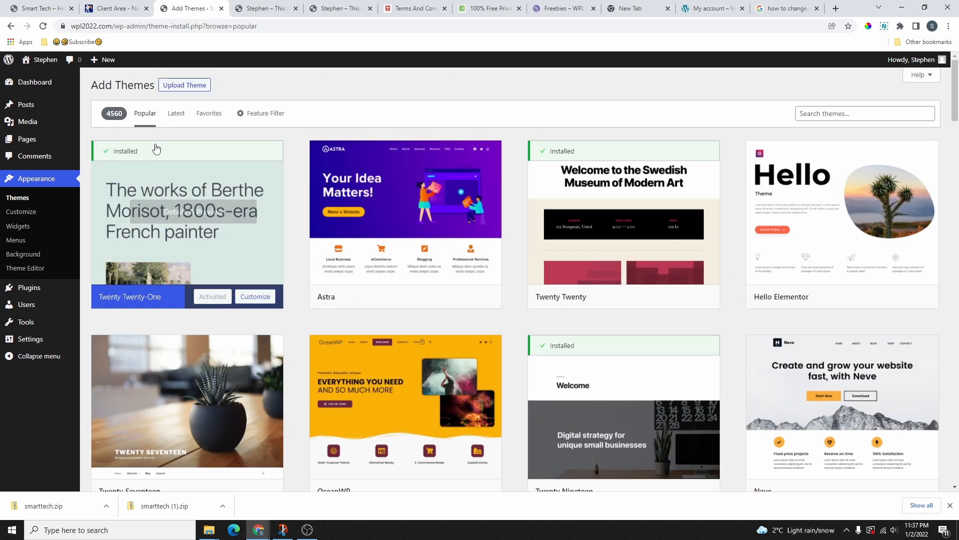
scroll(336, 278, "down", 9)
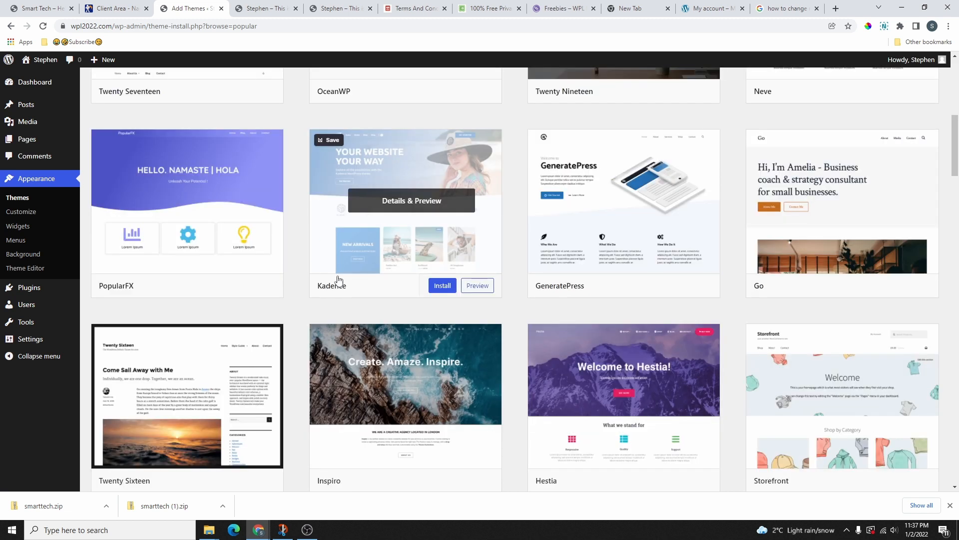
scroll(331, 285, "up", 6)
scroll(748, 174, "up", 3)
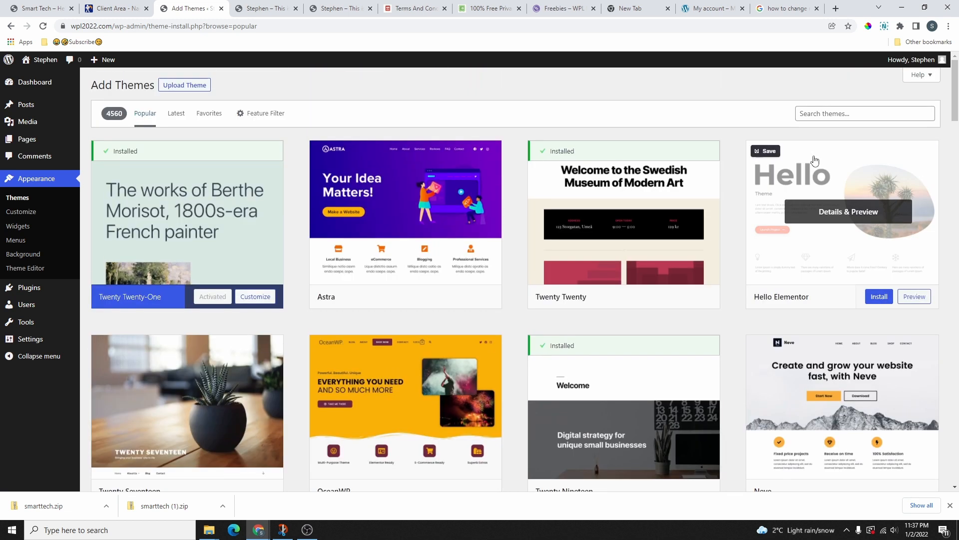
Search the theme directory for "kadence" and install the Kadence theme
left_click(836, 112)
type("kadence")
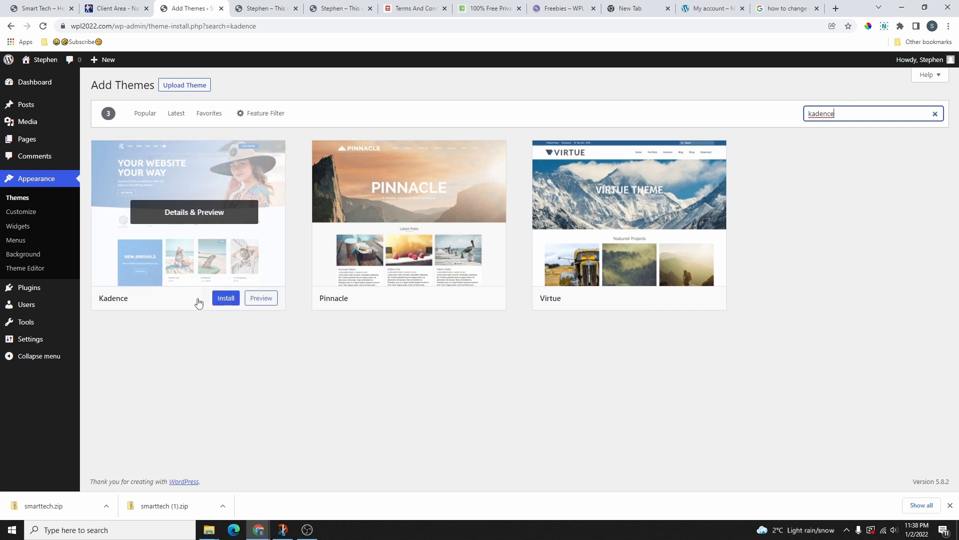
left_click(225, 298)
left_click(210, 298)
Examine the live front page down to its footer under the old theme, and return to the theme installer
left_click(260, 8)
scroll(637, 318, "down", 4)
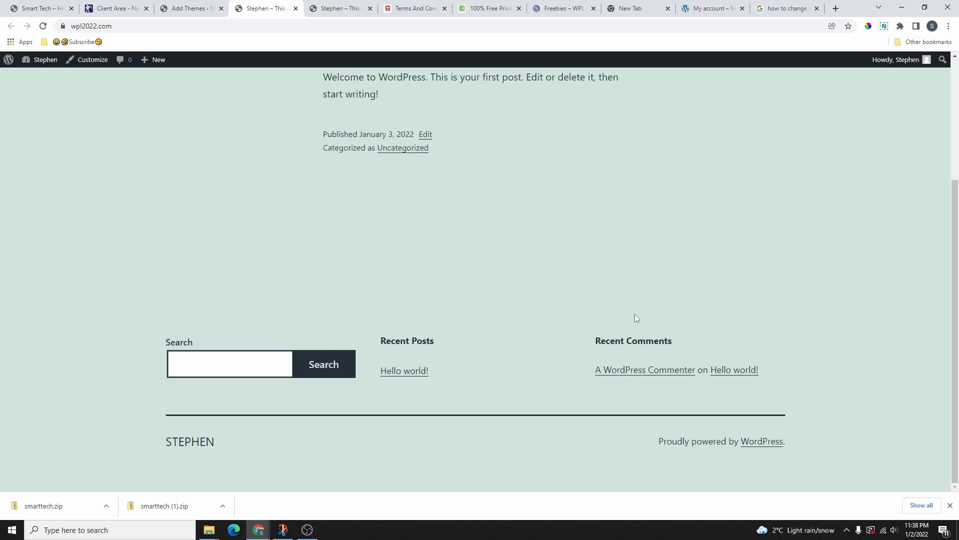
scroll(230, 327, "up", 4)
scroll(763, 300, "down", 3)
scroll(325, 165, "up", 2)
left_click(200, 7)
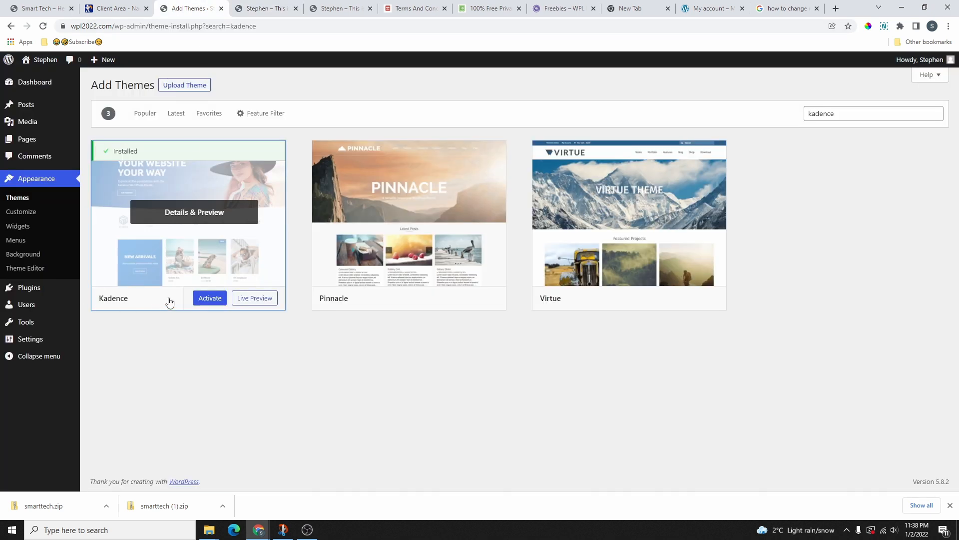
Activate the Kadence theme, reload the live front page to check its design, and return to the theme management page
left_click(208, 298)
left_click(254, 10)
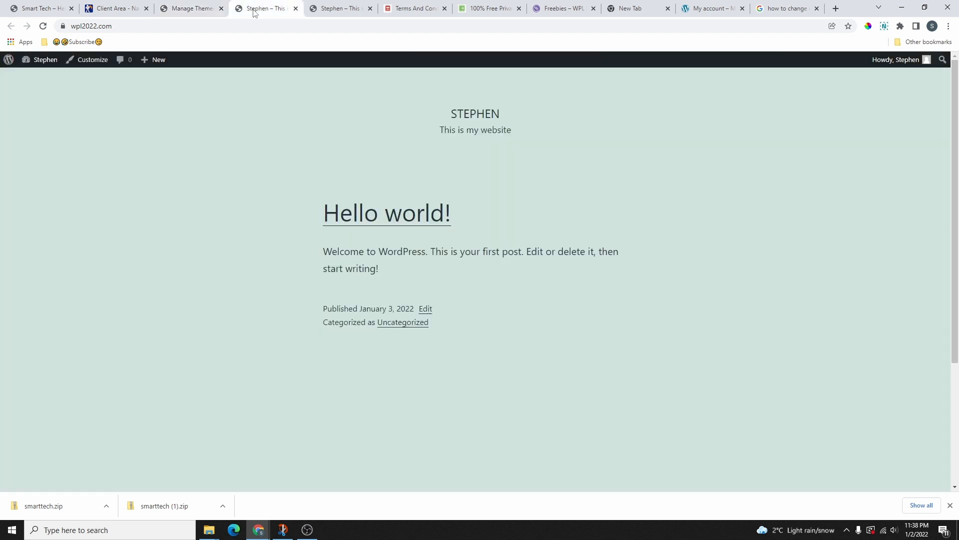
left_click(43, 26)
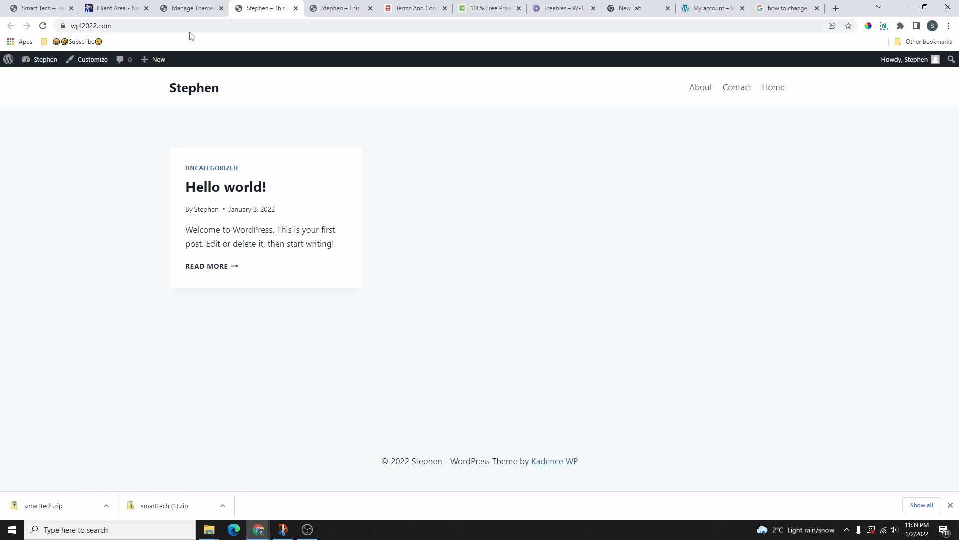
left_click(193, 9)
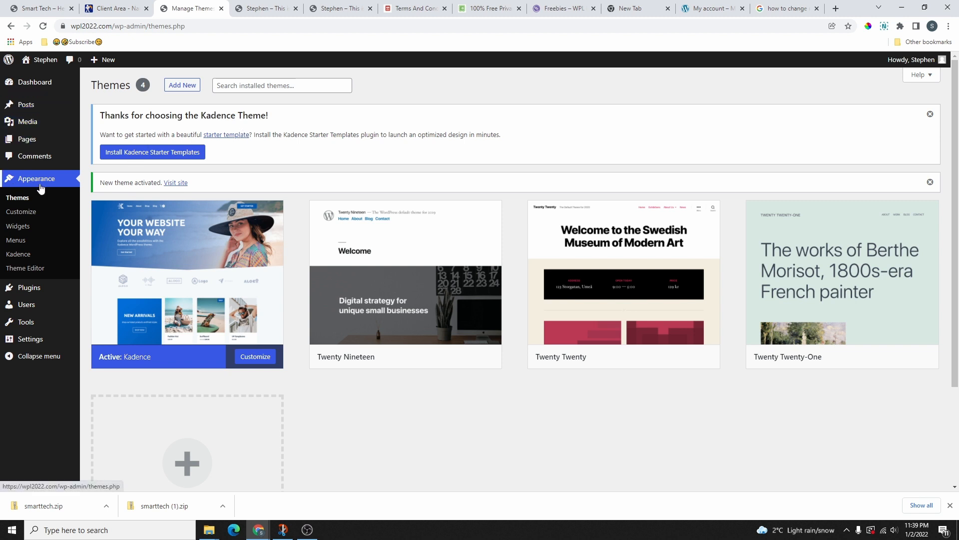
Create a new navigation menu named "Main Menu"
left_click(19, 243)
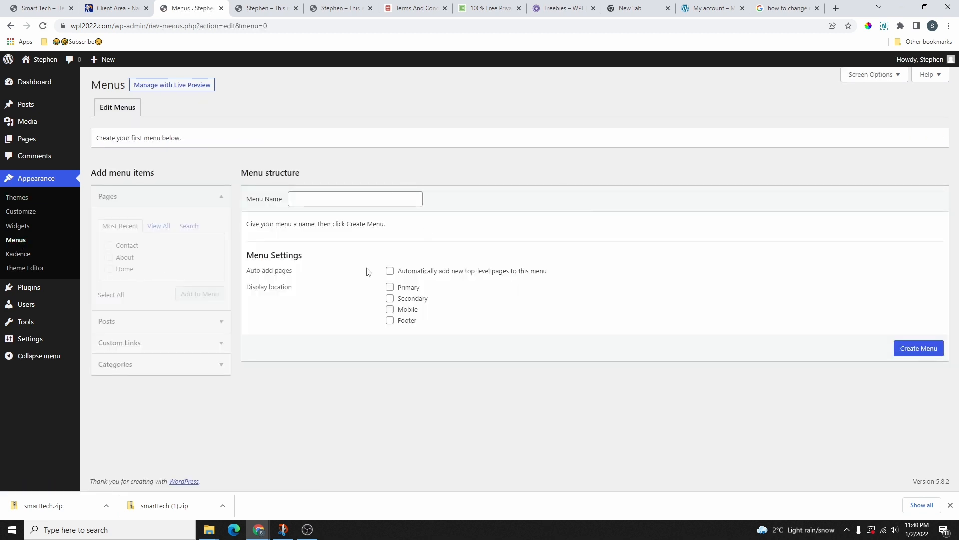
left_click(318, 199)
type("Main Menu")
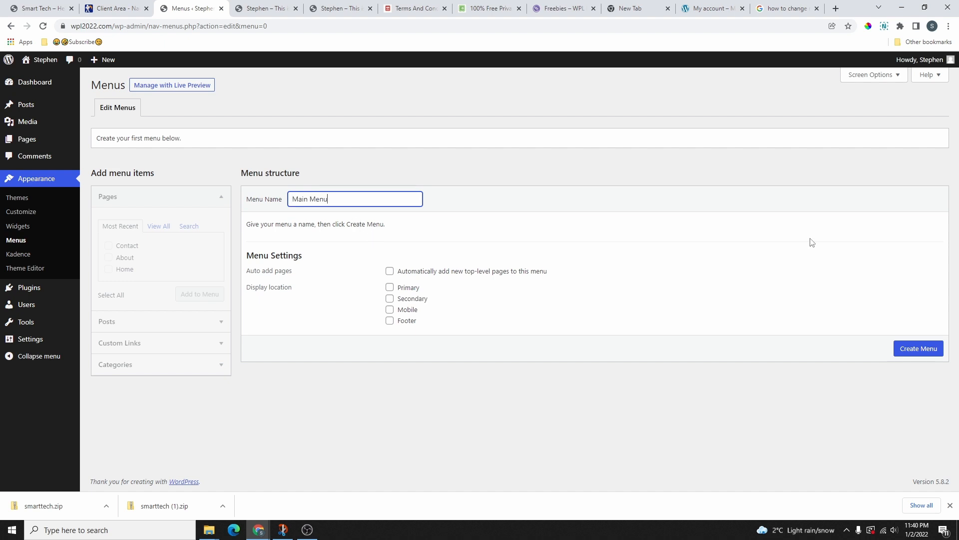
left_click(922, 354)
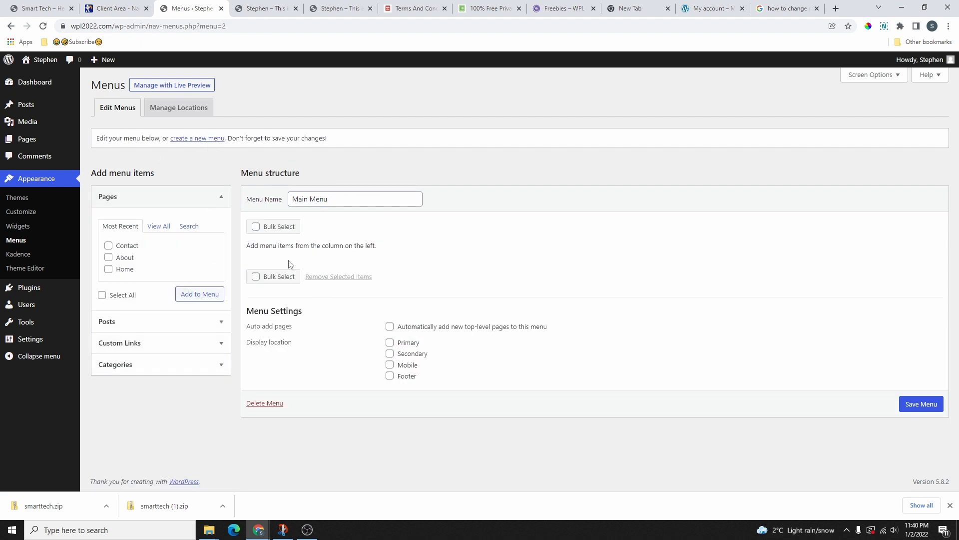
Add every entry from the complete page list, both Home entries, About and Contact, to Main Menu
left_click(149, 227)
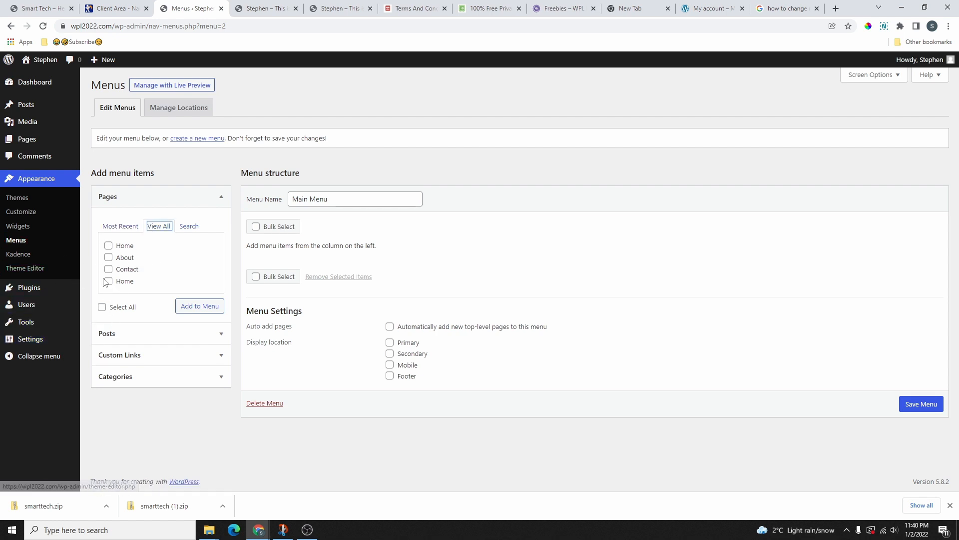
left_click(101, 307)
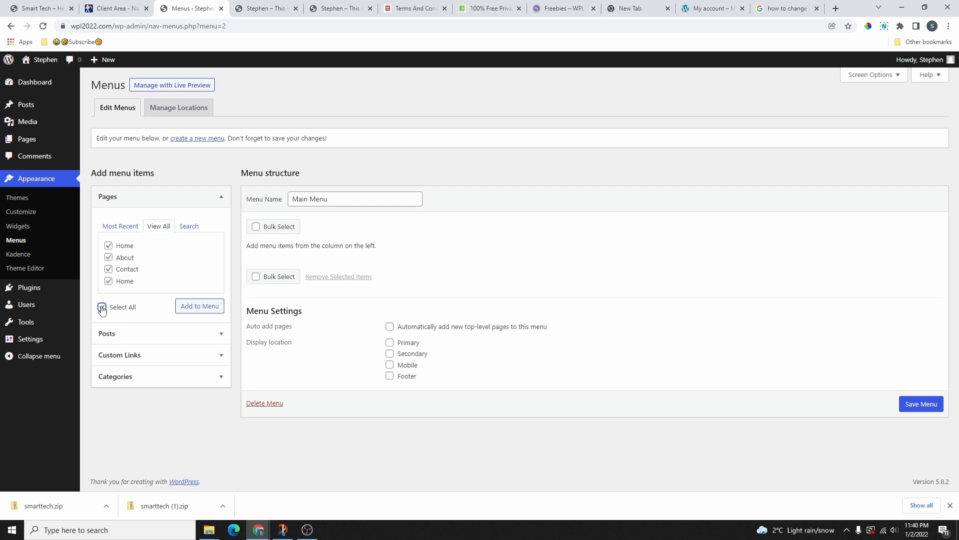
left_click(200, 306)
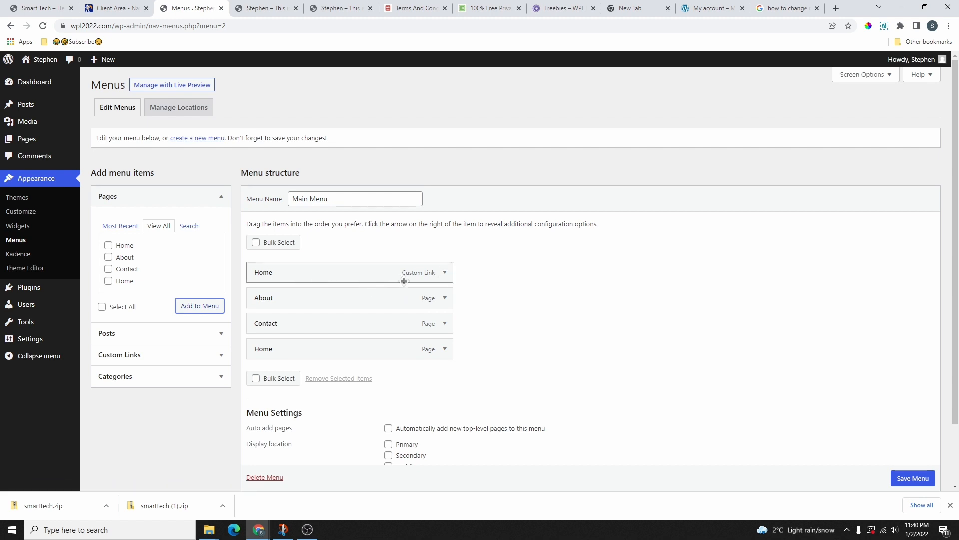
Remove the Home custom link from Main Menu and save the menu
left_click(445, 273)
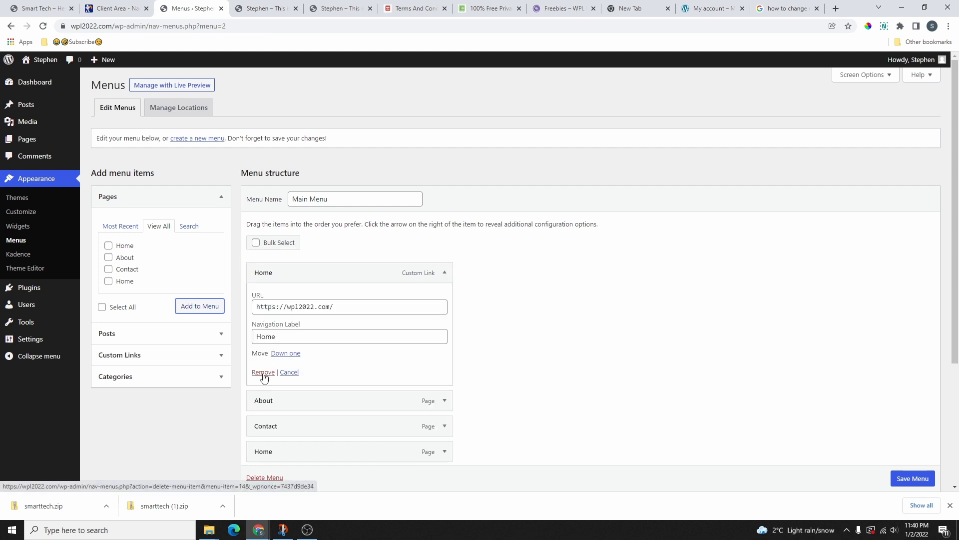
left_click(265, 372)
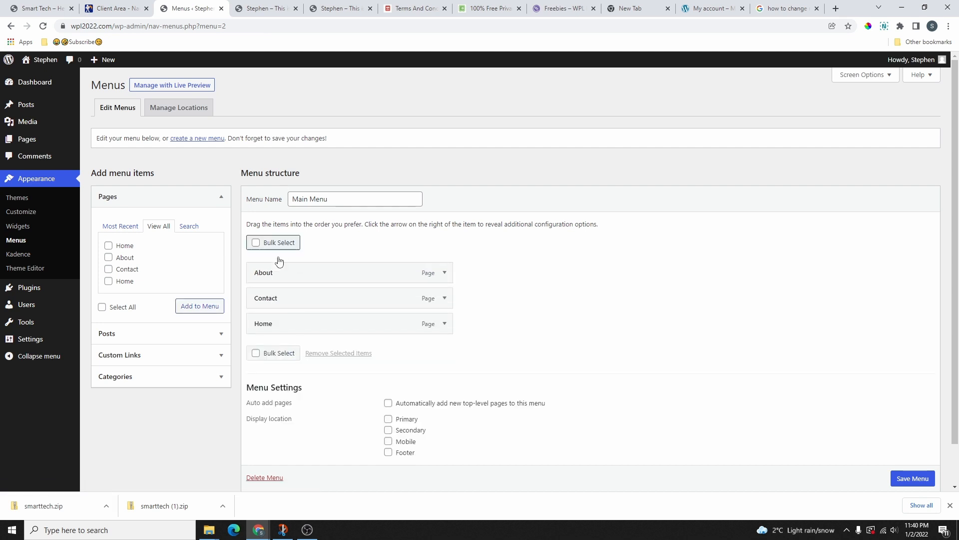
mouse_move(270, 326)
left_mouse_down()
mouse_move(284, 325)
mouse_move(276, 326)
left_mouse_up()
left_click(913, 478)
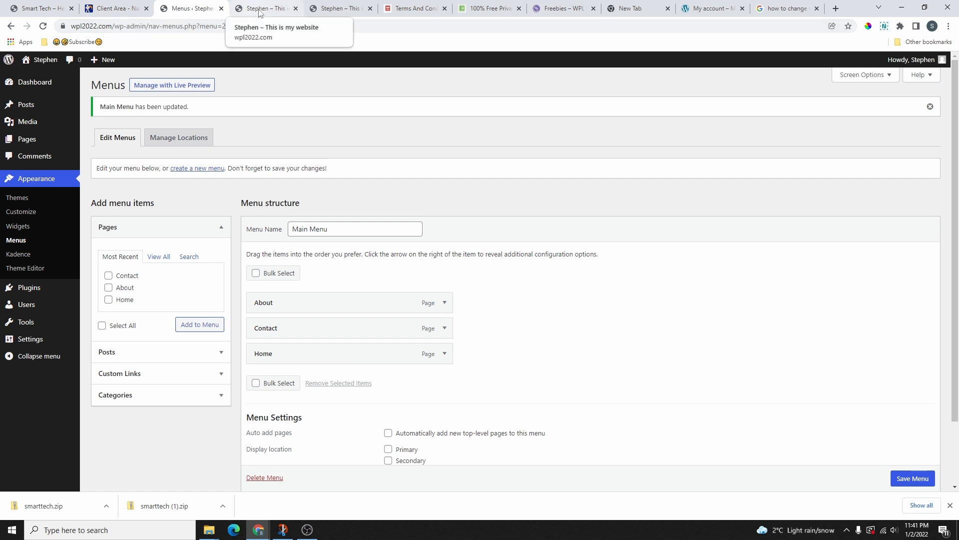
Compare the menu order on the live site, move Home above About in Main Menu, and save the menu
left_click(252, 11)
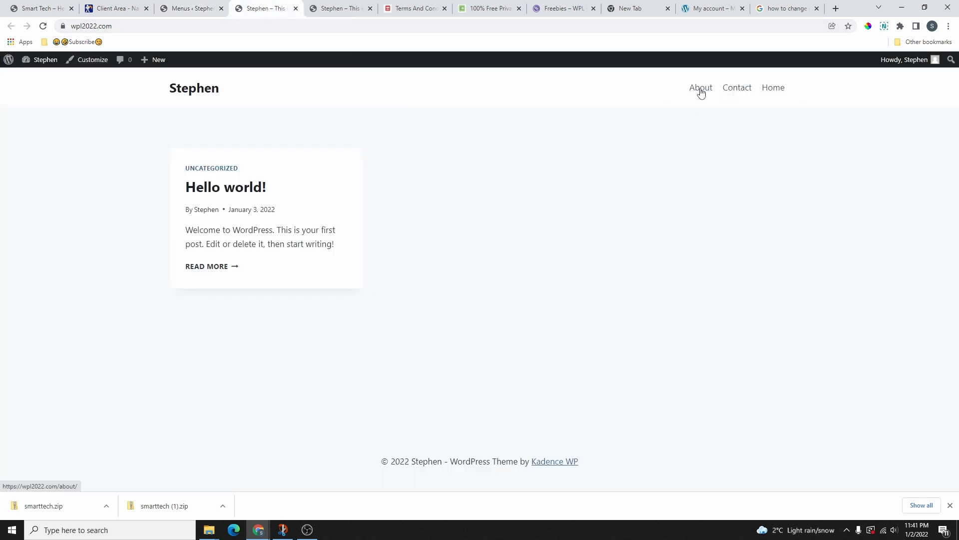
left_click(192, 9)
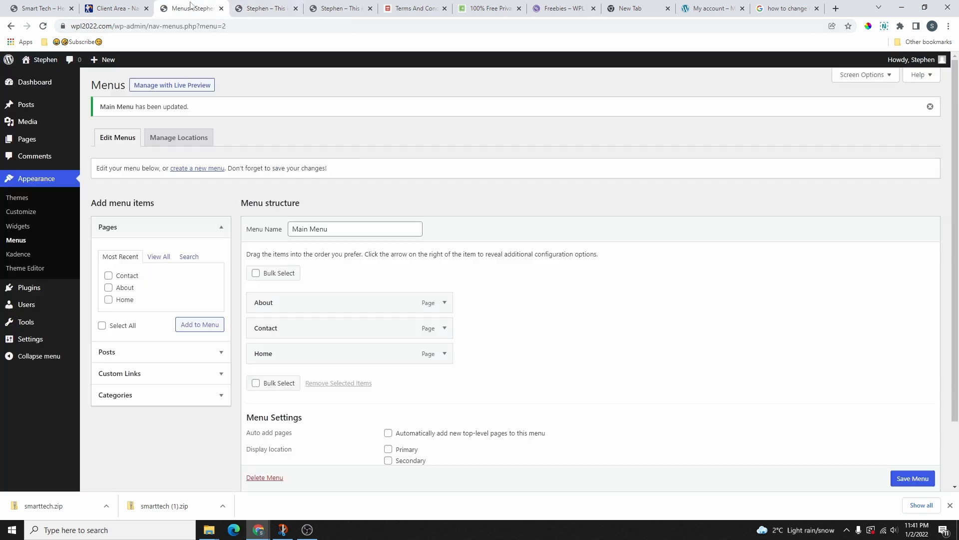
left_click_drag(278, 345, 278, 302)
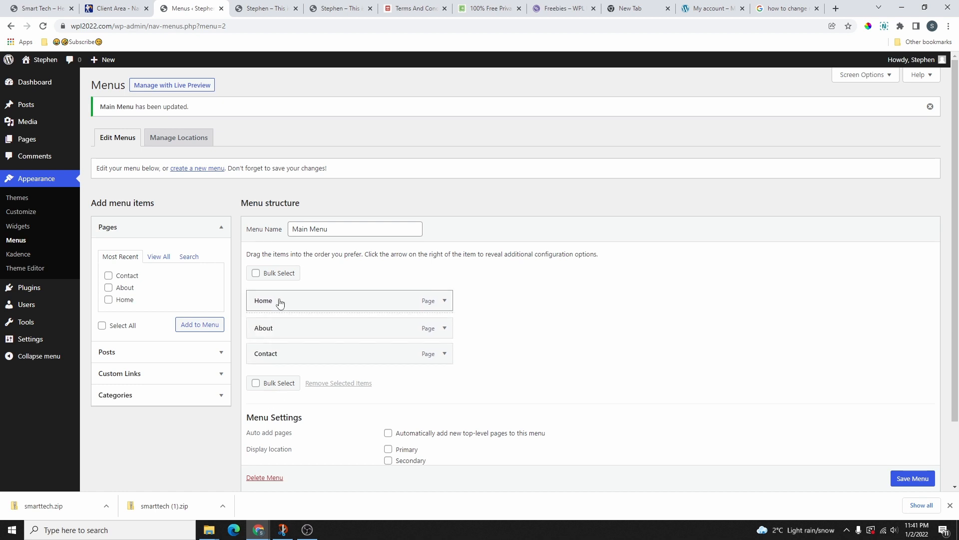
left_click_drag(274, 334, 270, 337)
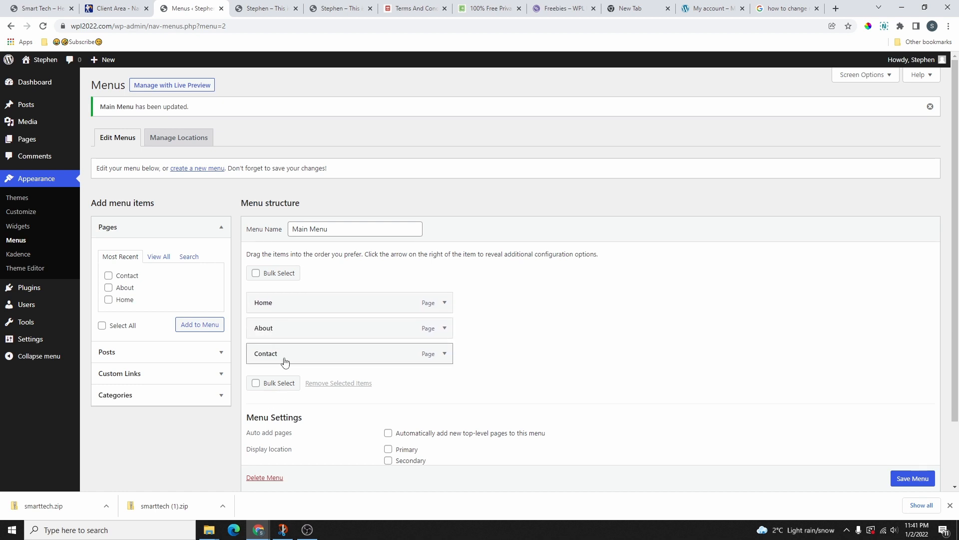
left_click(913, 478)
Reload the live front page to check the order of its header links, and return to the menu editor
key("ctrl+Tab")
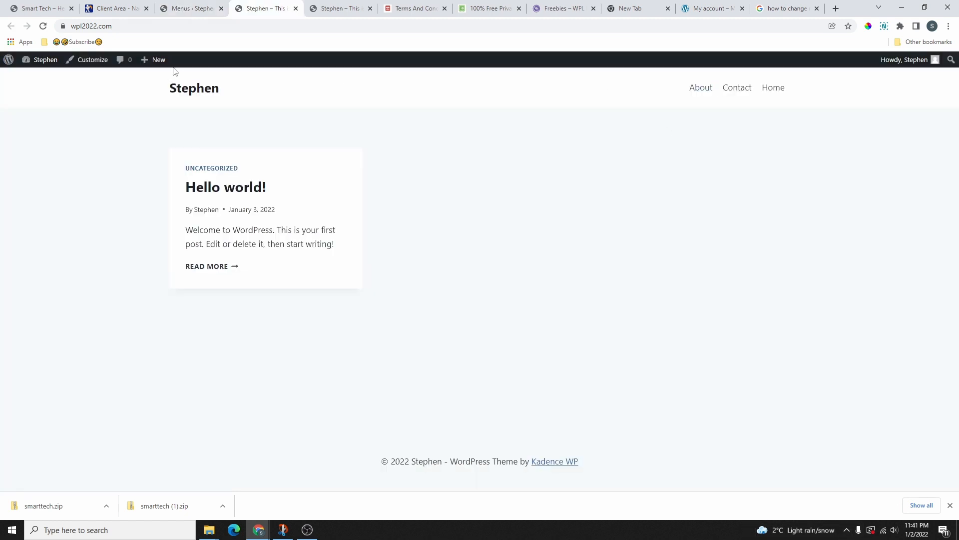
left_click(49, 27)
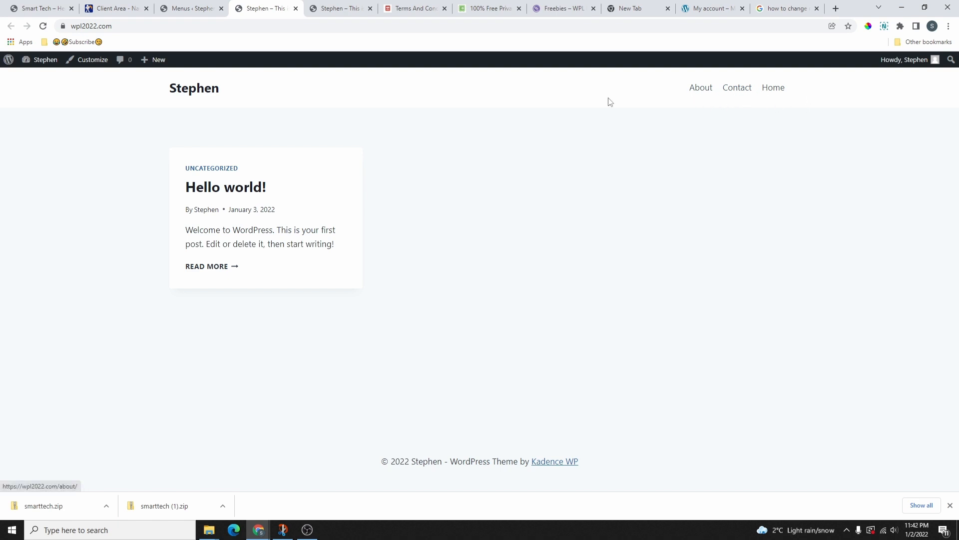
left_click(188, 9)
Assign Main Menu to the Primary display location and save the menu
scroll(405, 226, "down", 2)
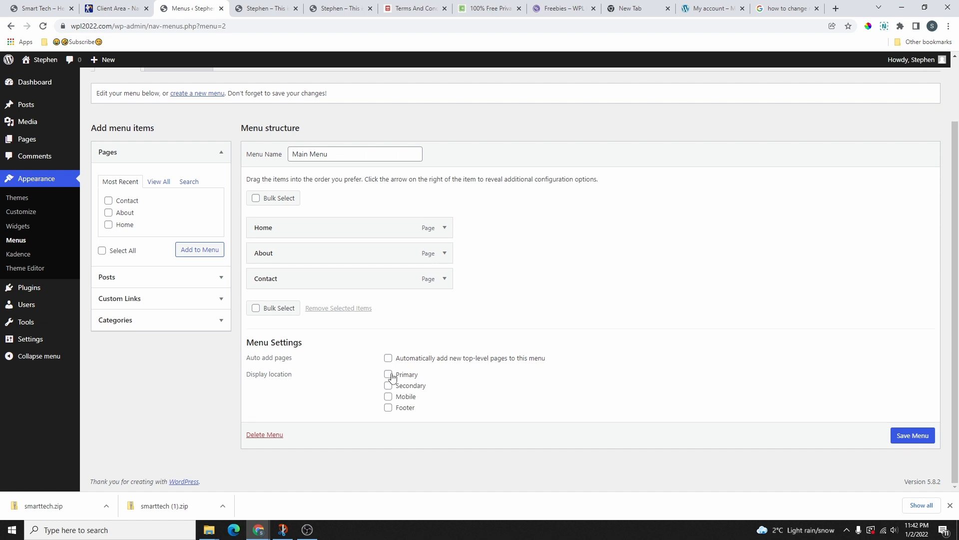
key("ctrl+Tab")
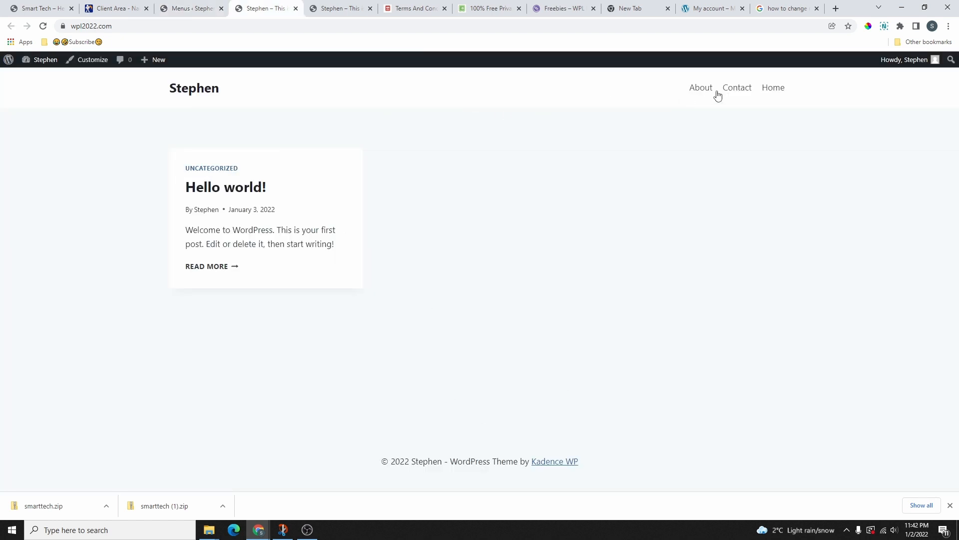
left_click(212, 10)
left_click(391, 374)
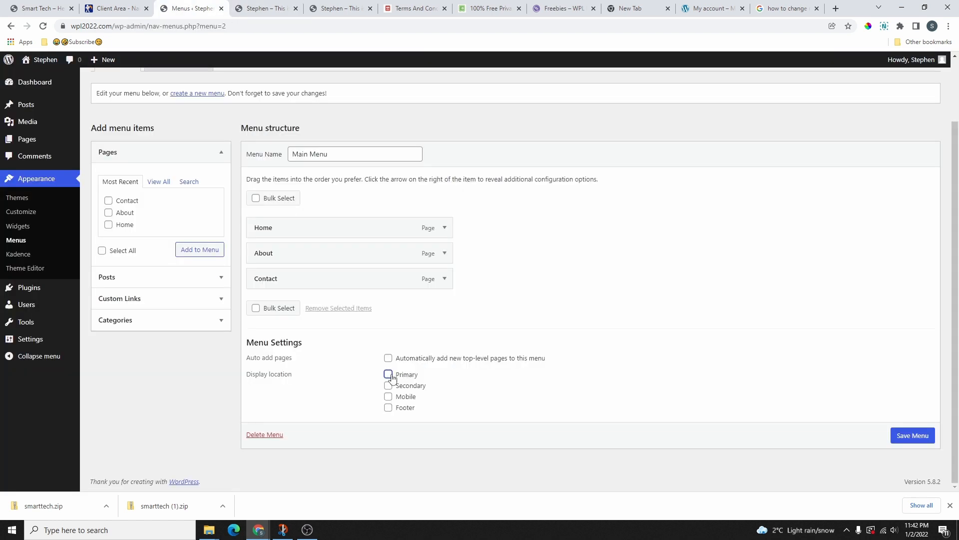
left_click(388, 375)
left_click(909, 436)
Reload the live site to check the header navigation with the Primary menu assigned, and return to the menu editor
left_click(243, 5)
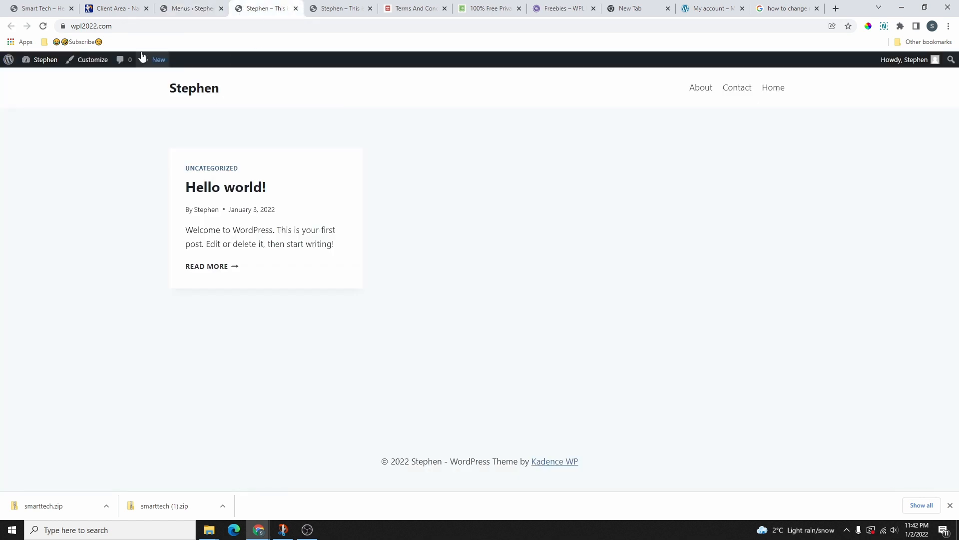
left_click(43, 26)
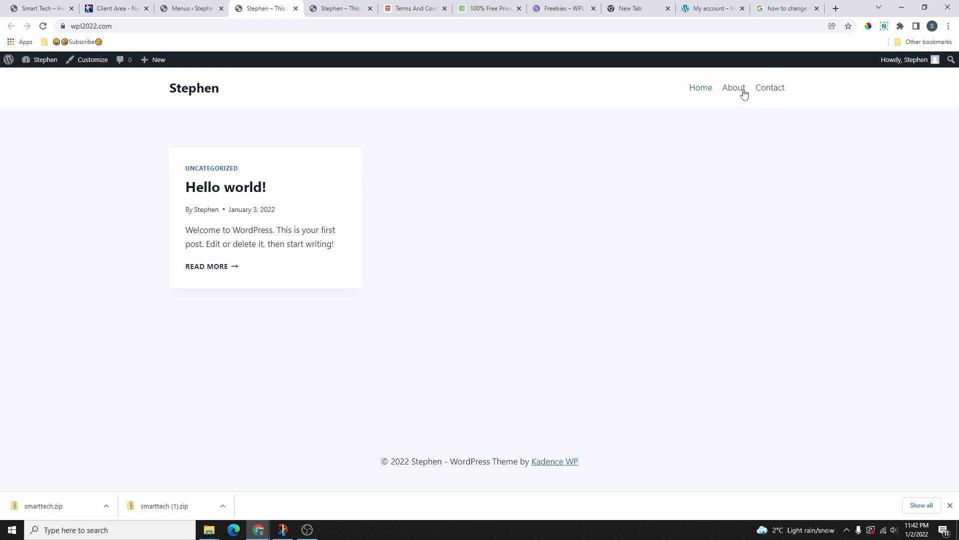
left_click(175, 11)
Nest Contact as a sub item under About in Main Menu and save the menu
scroll(305, 282, "down", 2)
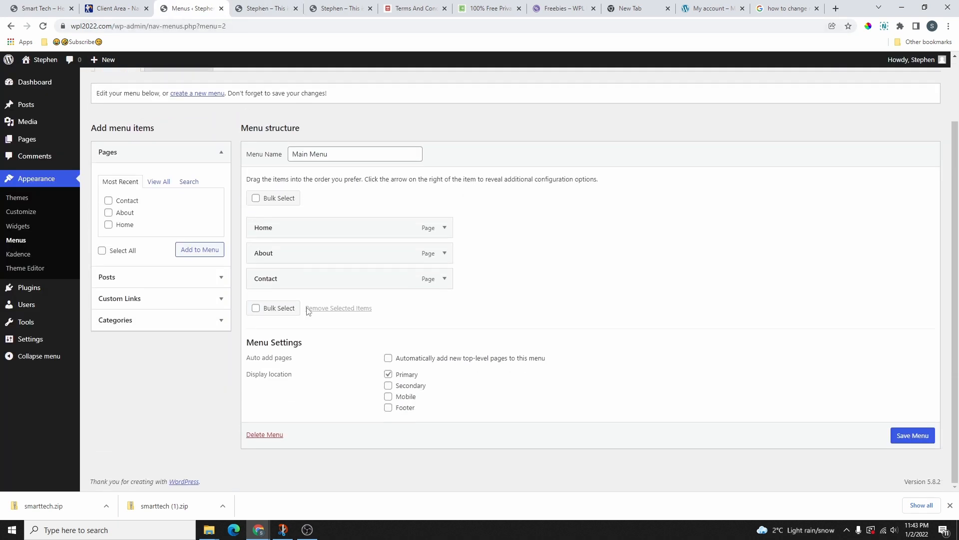
mouse_move(270, 296)
left_mouse_down()
mouse_move(254, 283)
mouse_move(281, 310)
left_mouse_up()
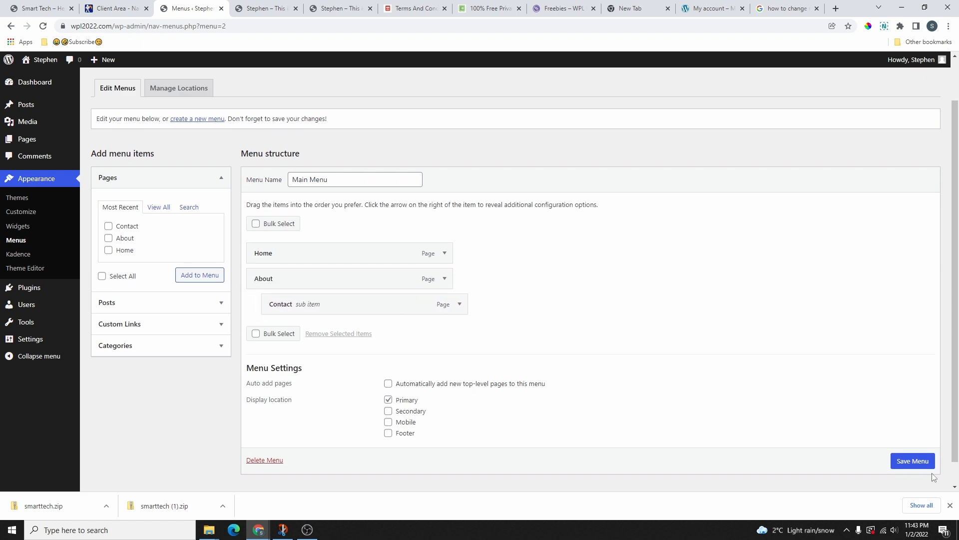
left_click(912, 460)
Reload the live site, check the submenu under About in the header, and return to the menu editor
left_click(269, 9)
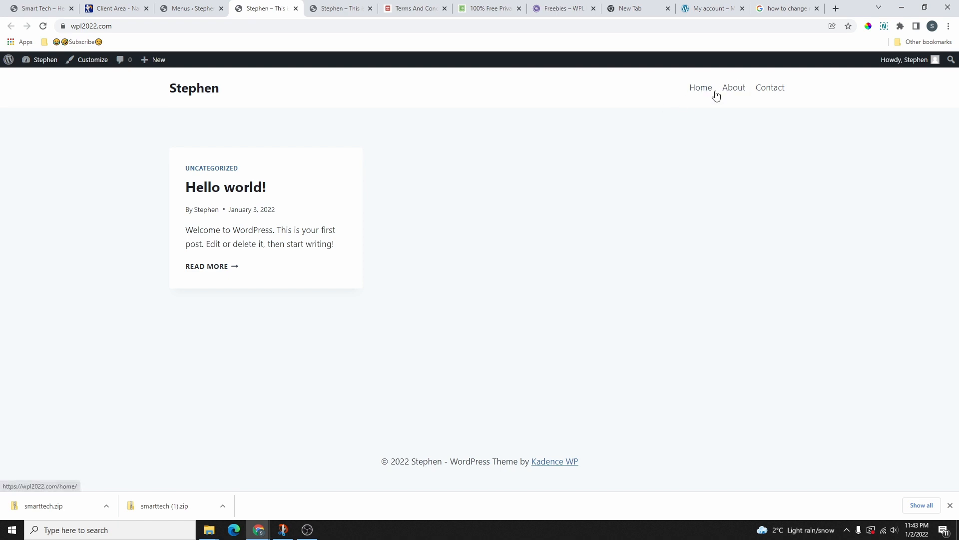
left_click(43, 27)
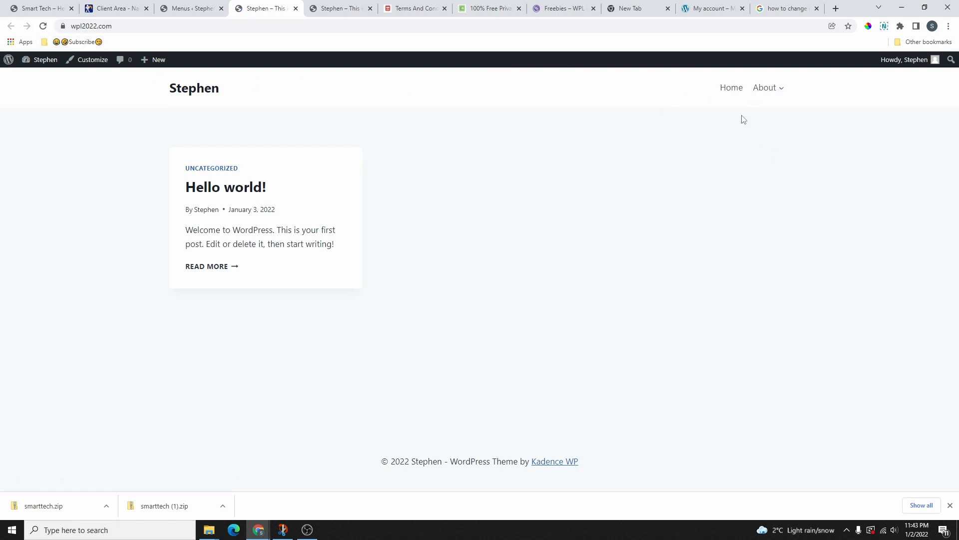
mouse_move(766, 91)
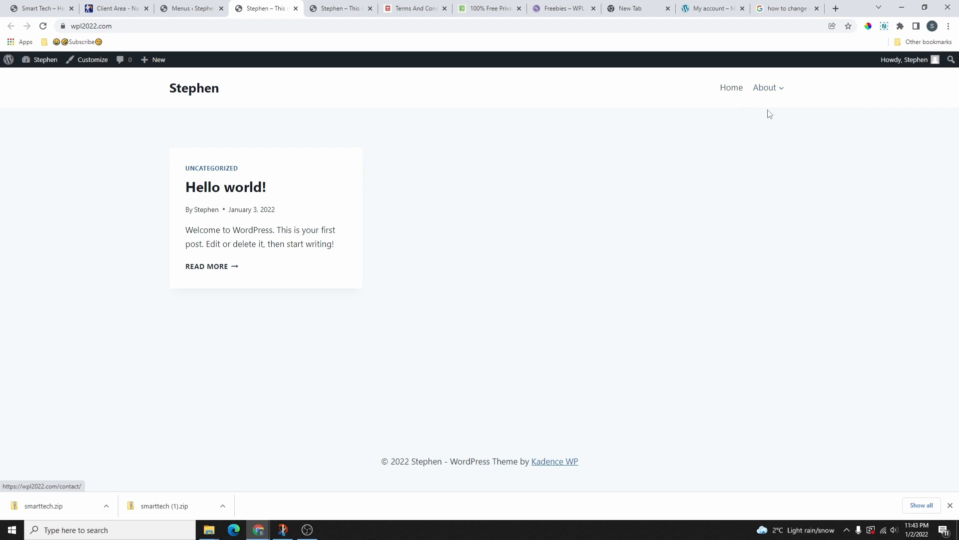
key("ctrl+shift+Tab")
Move Contact back to the top level of Main Menu, save it, and check the header on the reloaded live site
mouse_move(287, 358)
left_mouse_down()
mouse_move(333, 361)
mouse_move(285, 360)
left_mouse_up()
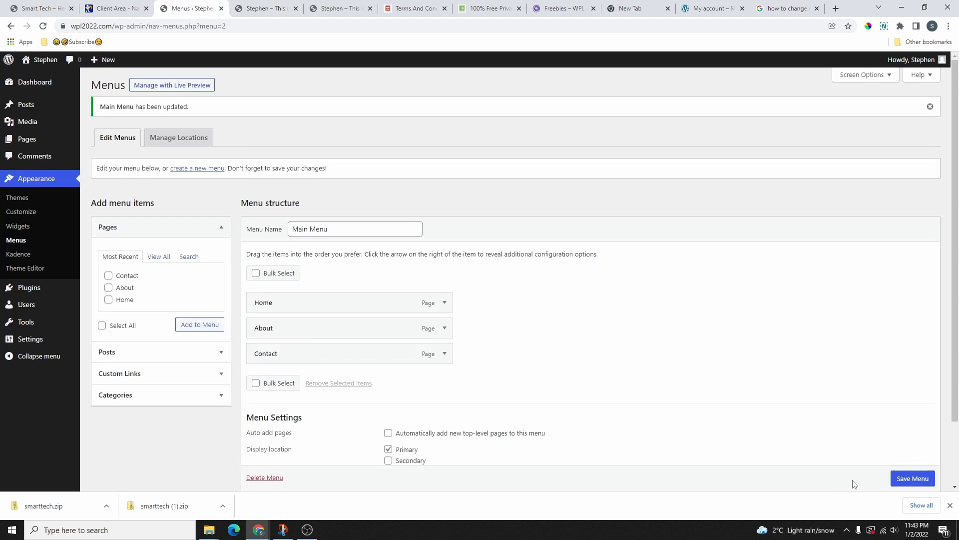
left_click(912, 478)
left_click(265, 8)
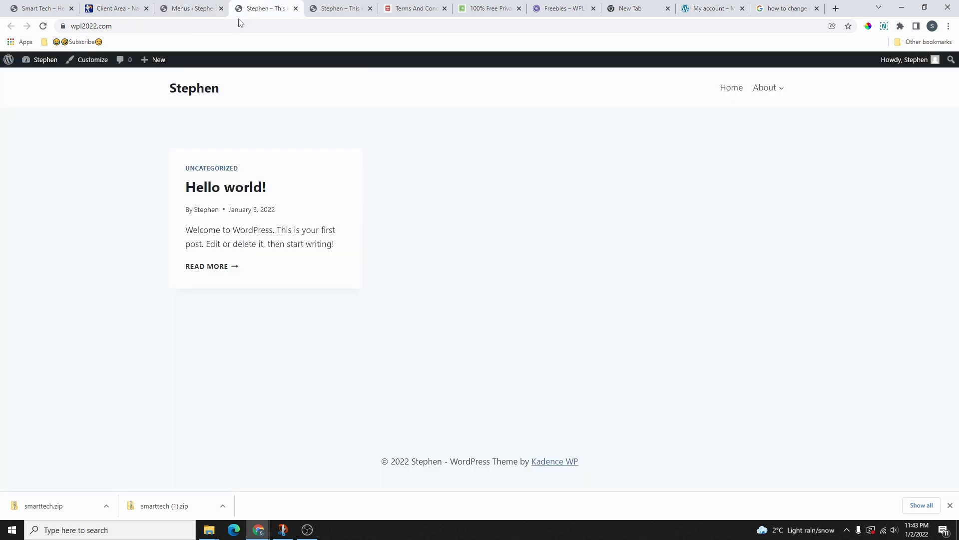
left_click(43, 26)
left_click(192, 7)
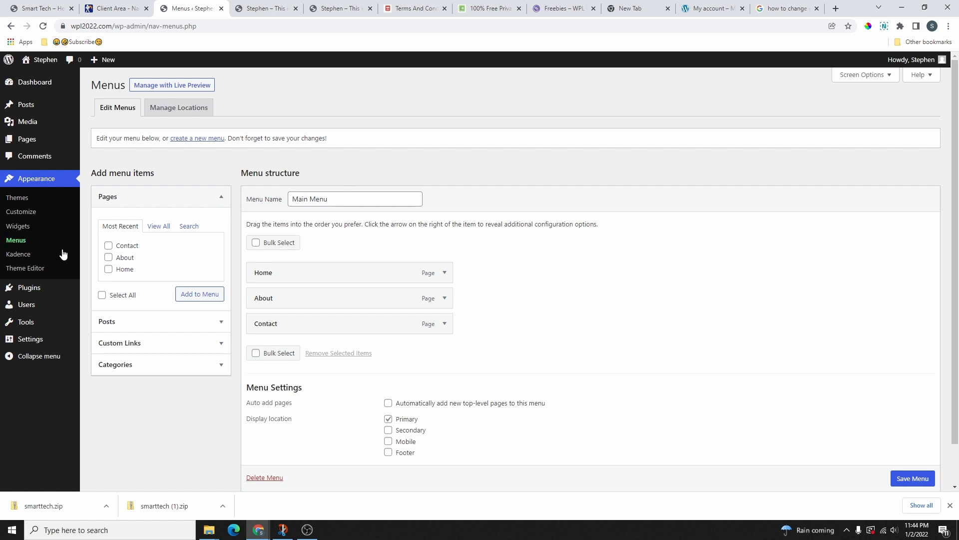
Go to the page for adding new plugins and look through the Featured plugins
left_click(29, 288)
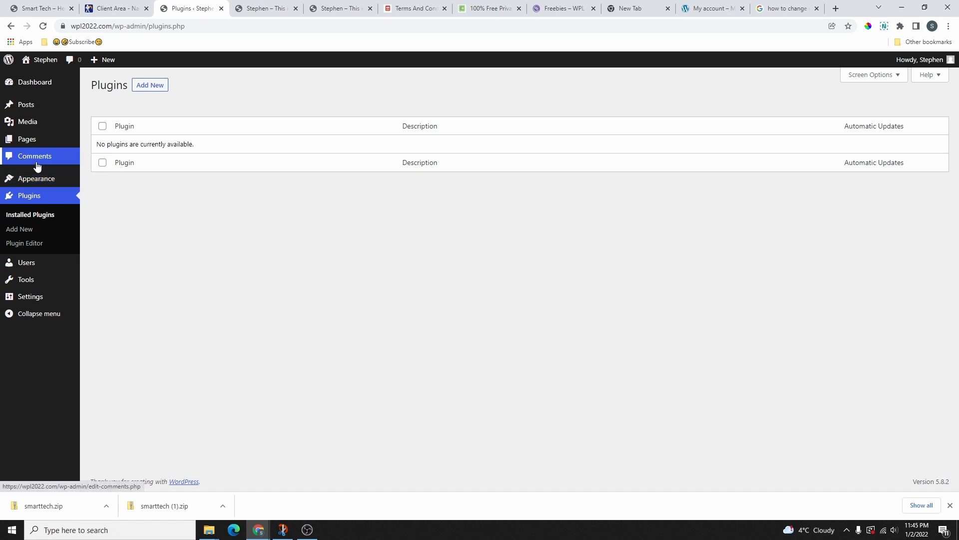
left_click(22, 198)
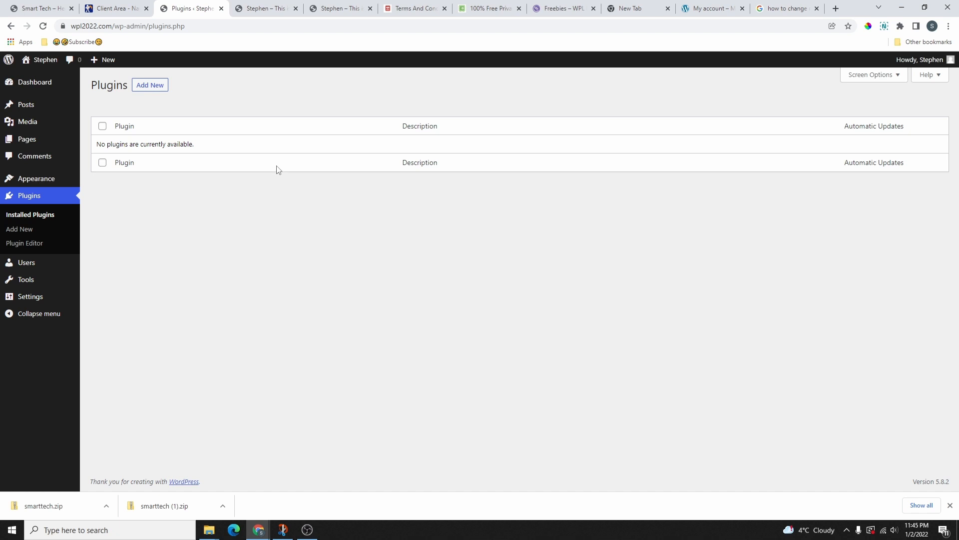
left_click(148, 88)
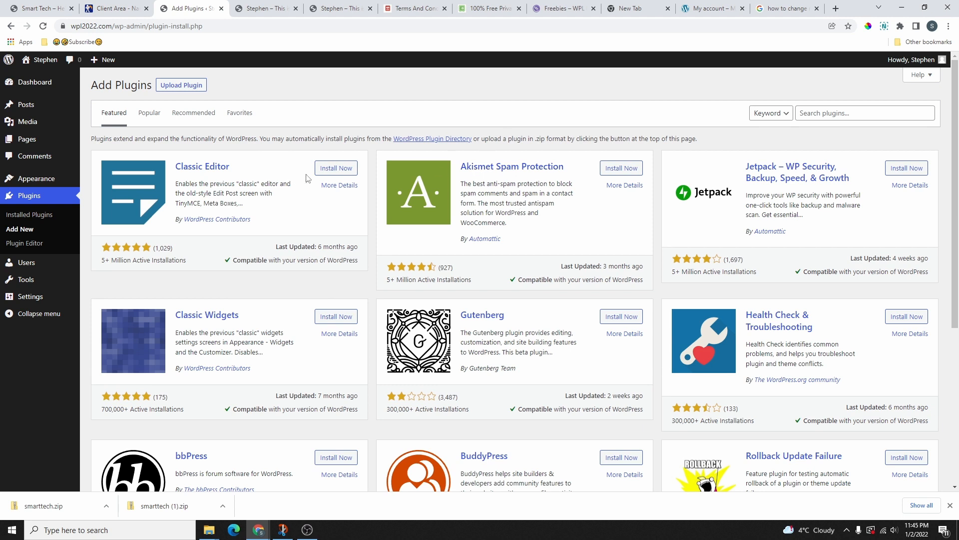
scroll(463, 227, "down", 8)
scroll(505, 268, "up", 8)
Browse the Popular plugins to see which common ones are offered for the site
left_click(149, 111)
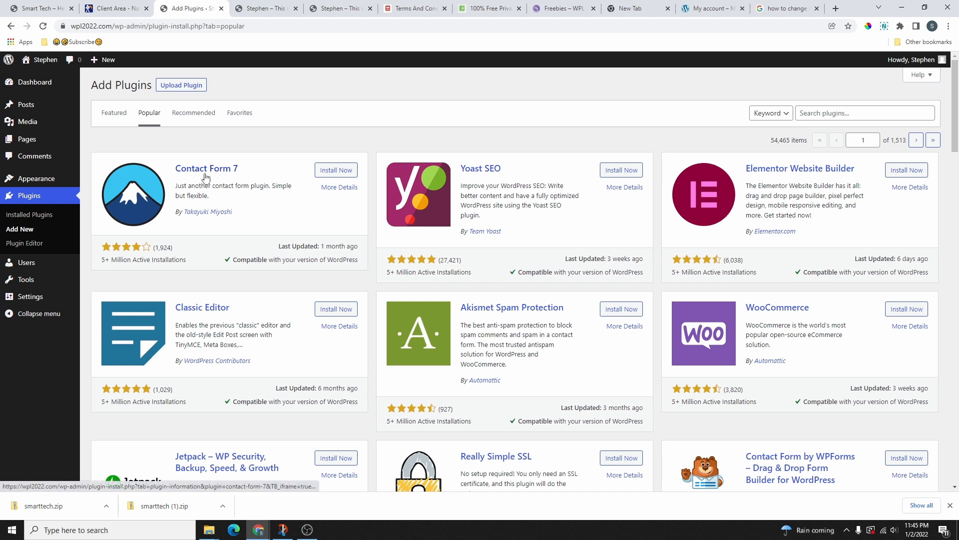
scroll(619, 270, "down", 7)
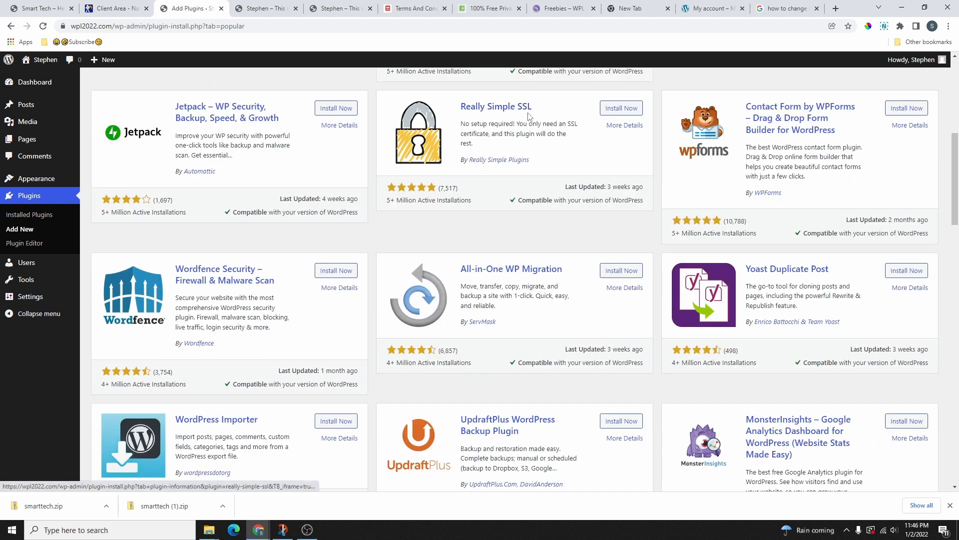
scroll(447, 207, "down", 6)
scroll(447, 208, "down", 11)
scroll(500, 250, "up", 12)
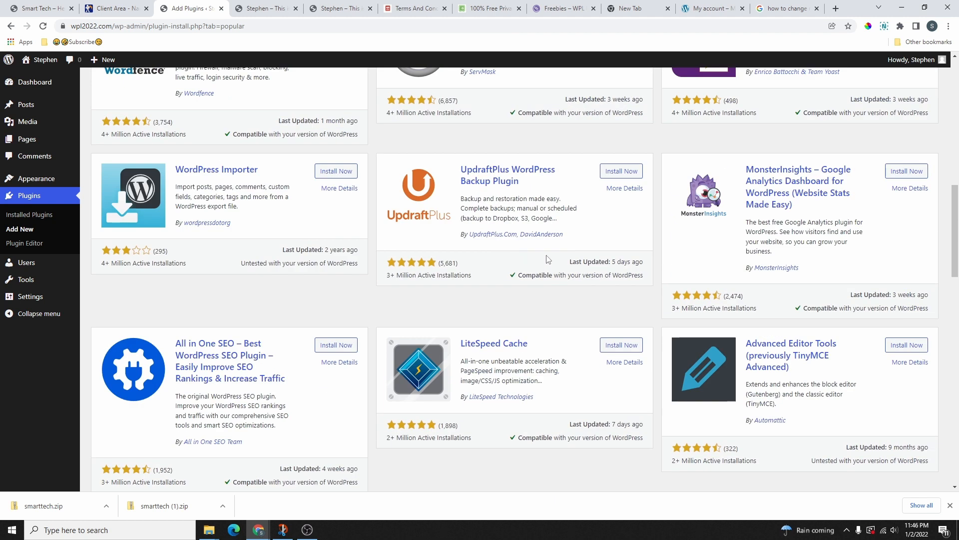
scroll(527, 292, "up", 10)
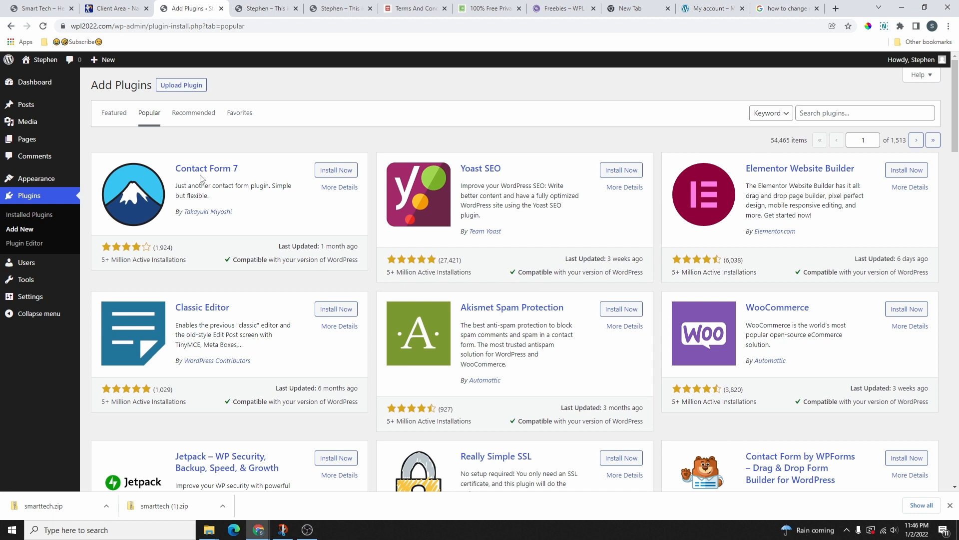
left_click(153, 117)
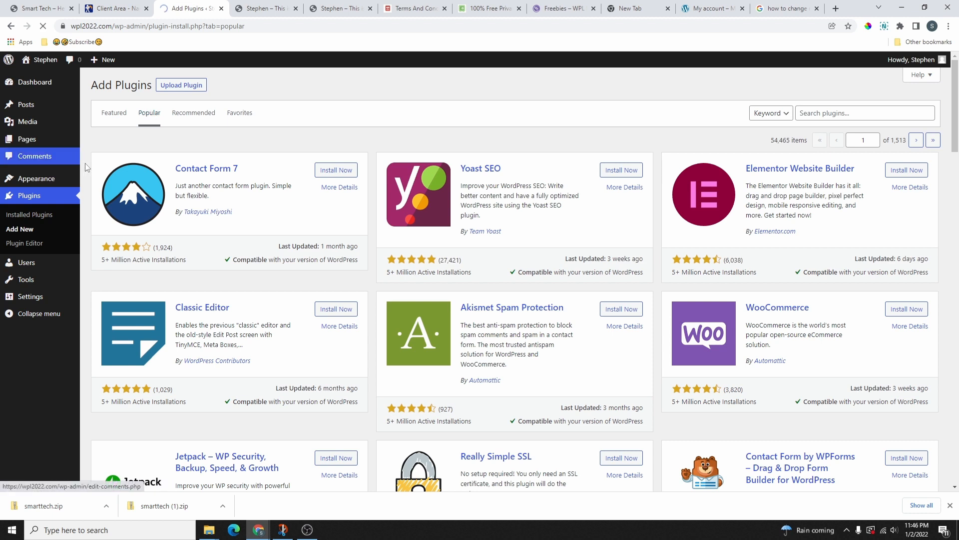
scroll(498, 256, "down", 4)
scroll(499, 258, "up", 3)
scroll(498, 258, "up", 1)
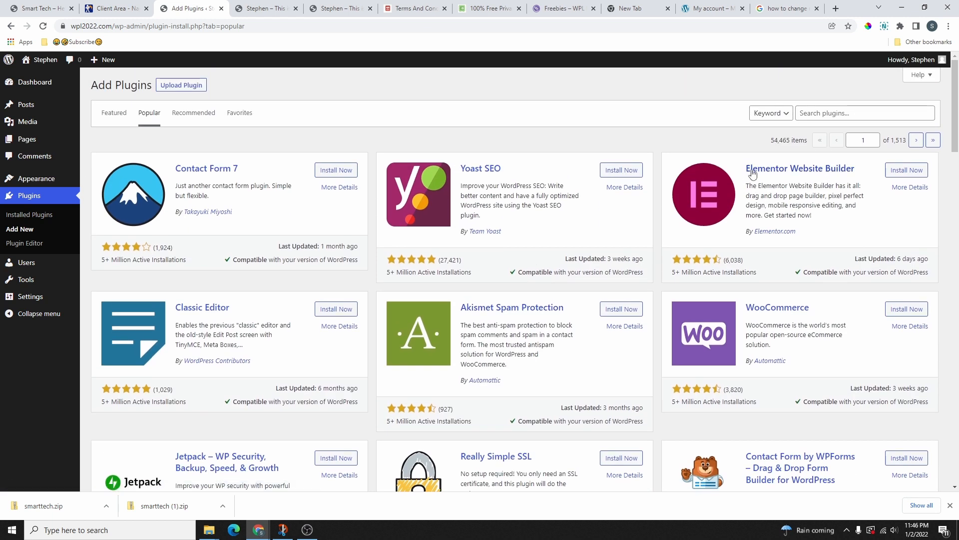
Install the Elementor Website Builder and WooCommerce plugins from the Popular list
left_click(817, 113)
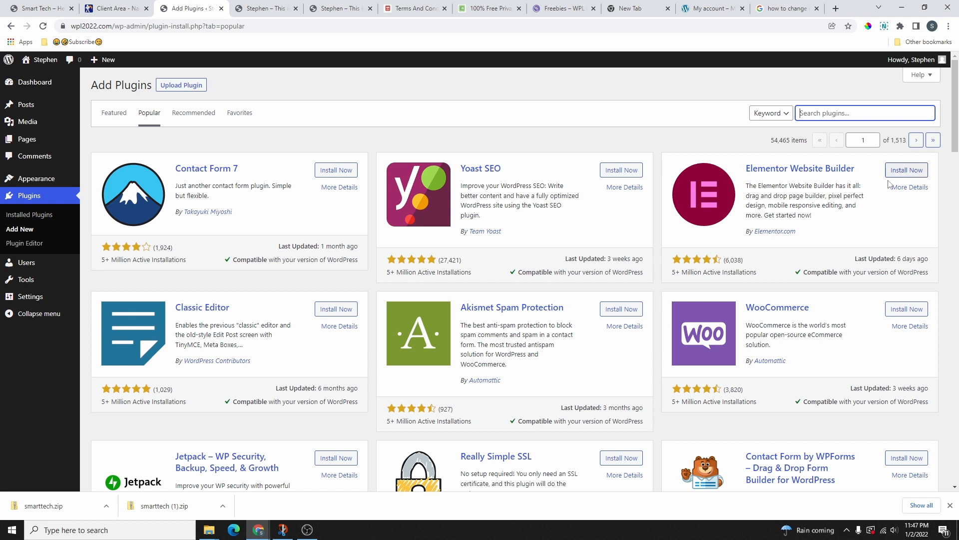
left_click(908, 171)
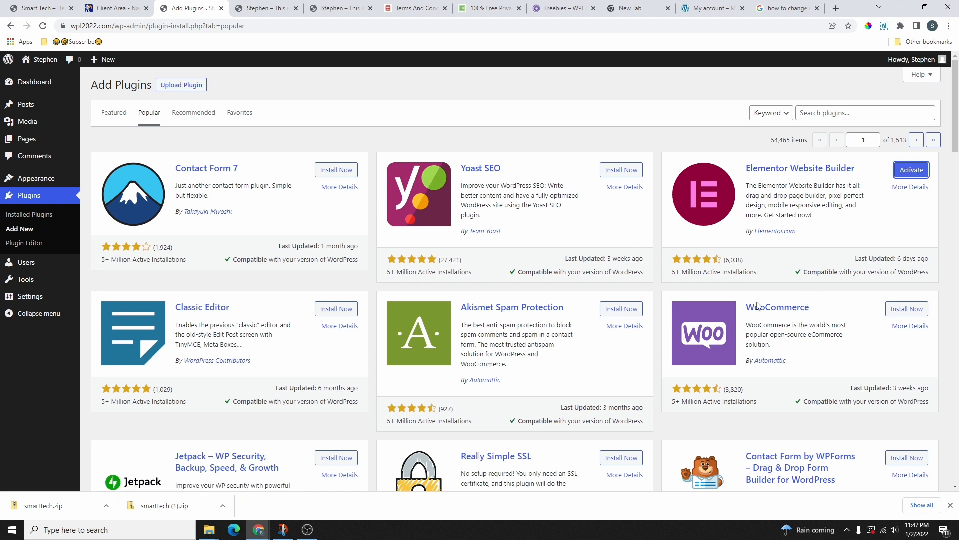
left_click(907, 310)
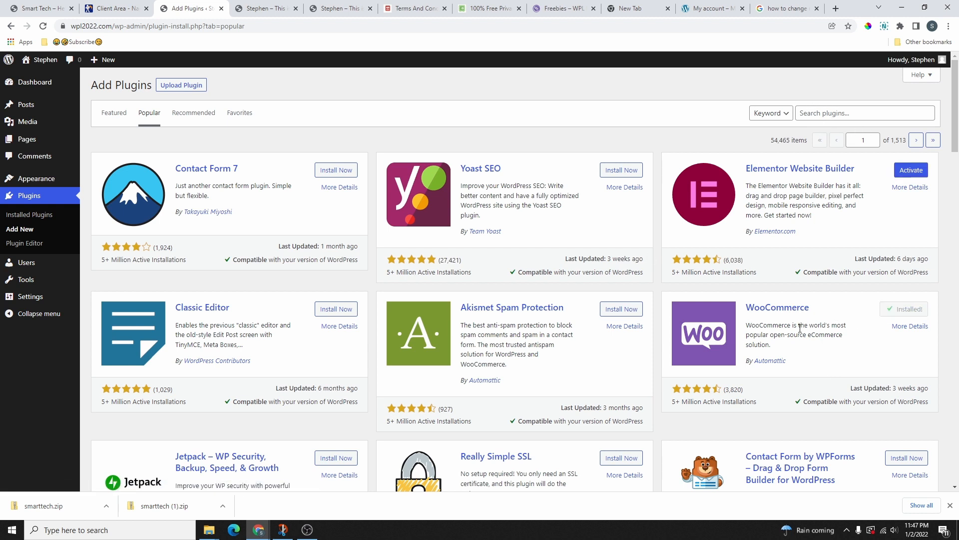
Install Essential Addons for Elementor from an "Elementor" search and Fluent Forms from a "fluent" search, and open the installed plugins list
scroll(724, 272, "down", 4)
scroll(550, 254, "up", 4)
left_click(822, 115)
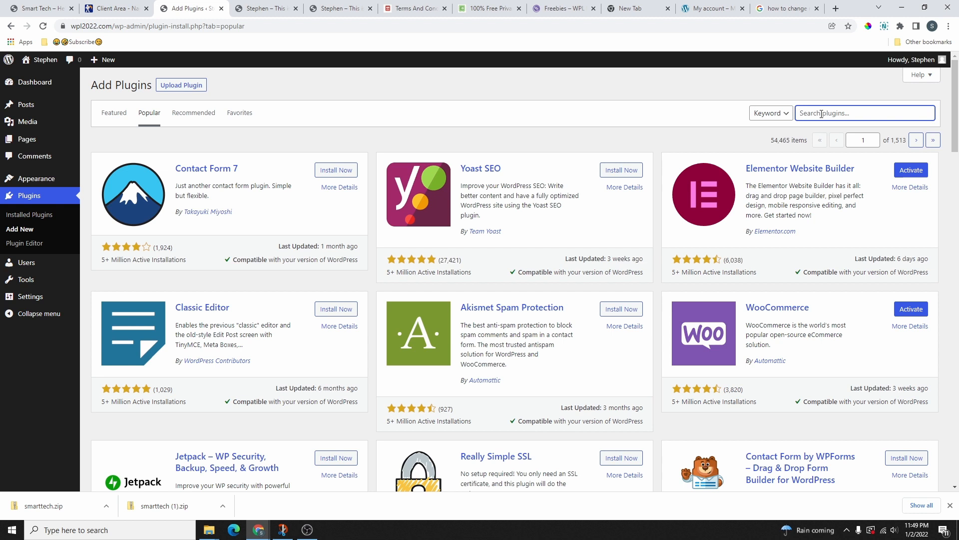
type("Elementor")
scroll(700, 200, "down", 3)
scroll(575, 185, "up", 3)
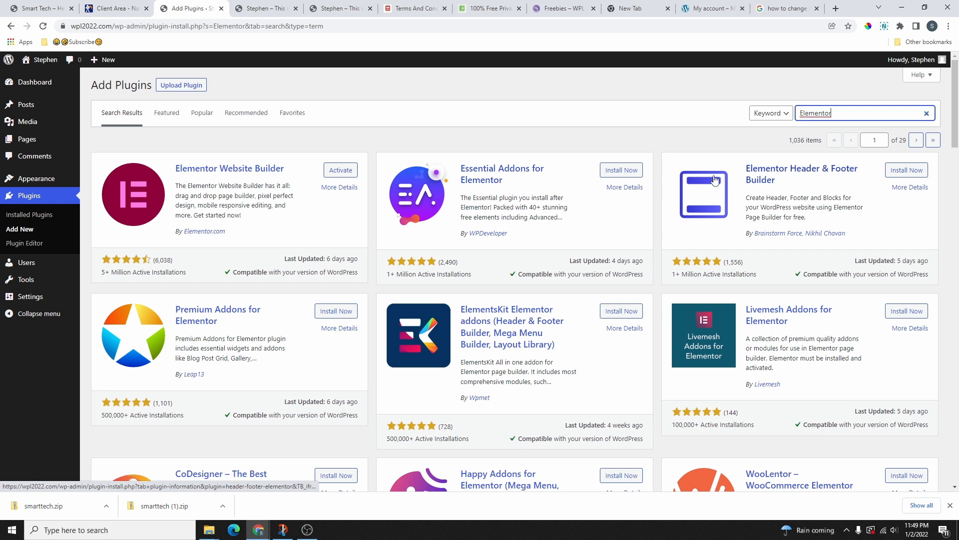
left_click(620, 169)
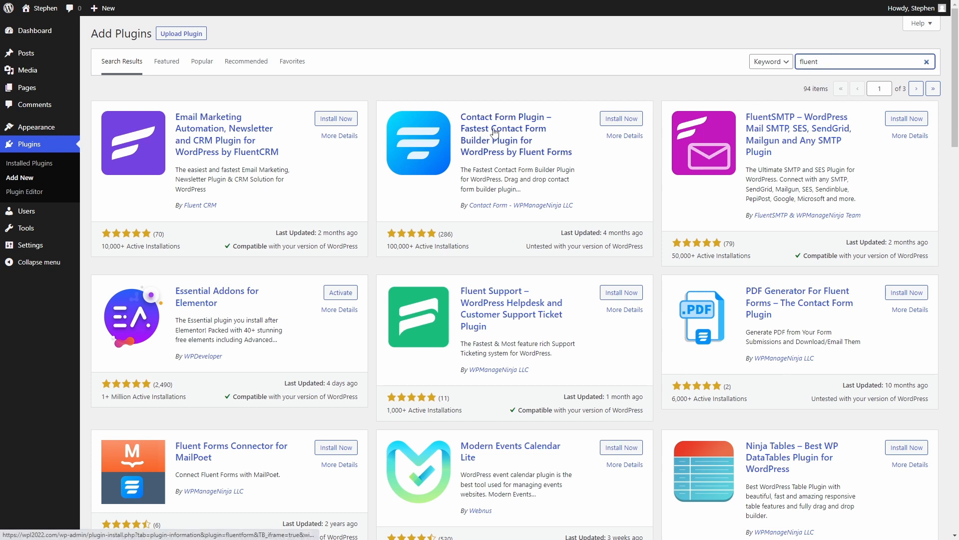
left_click(619, 119)
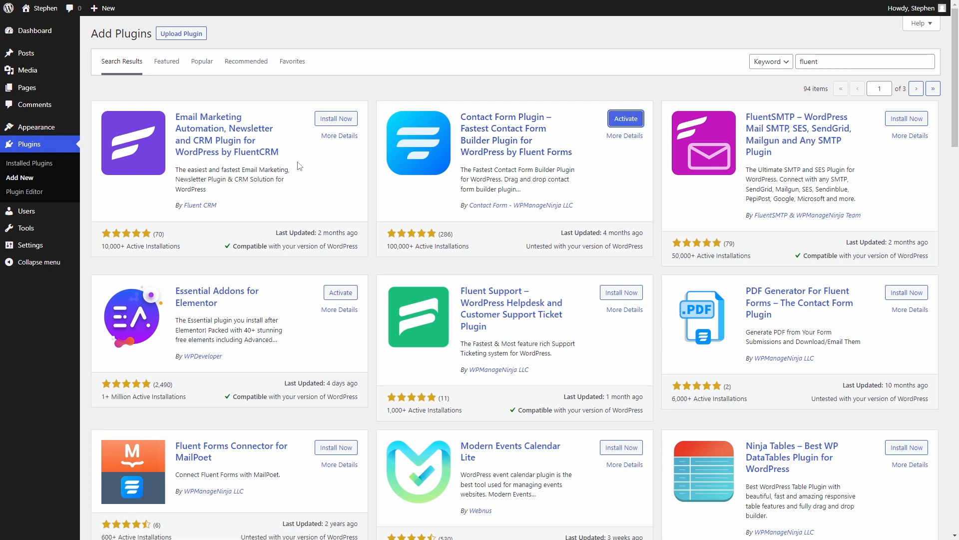
left_click(29, 148)
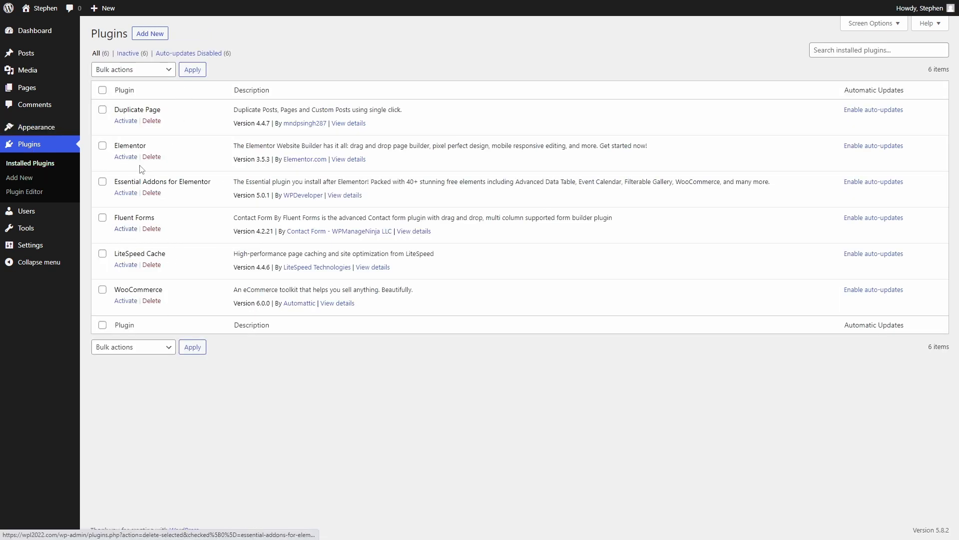
Activate the Duplicate Page plugin on its own and deactivate it again
left_click(126, 120)
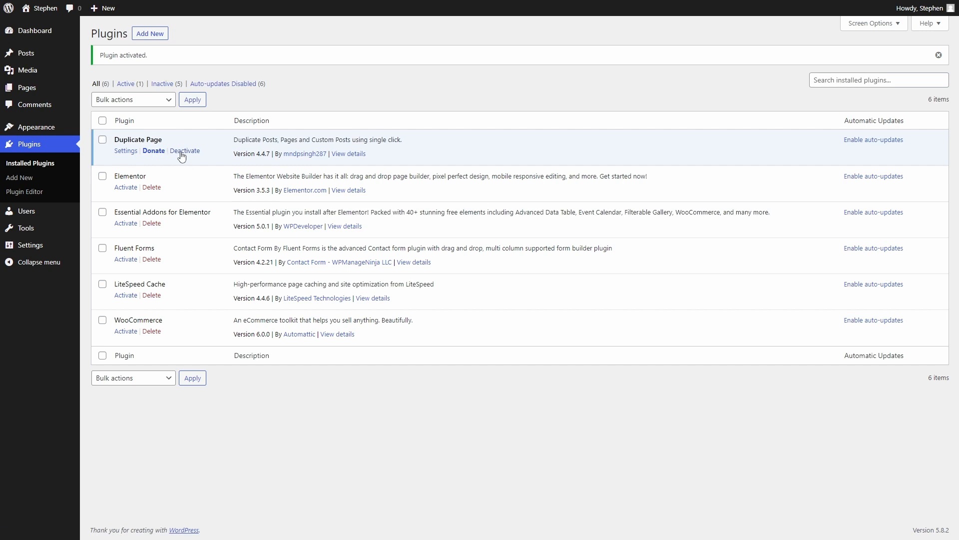
left_click(183, 151)
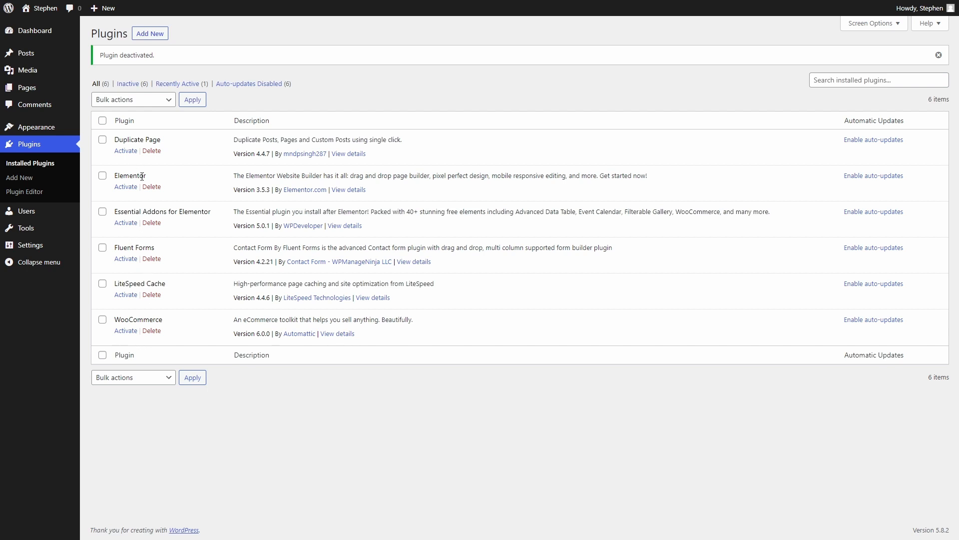
Activate all installed plugins with one bulk action and decline the Essential Addons data collection offer
left_click(102, 122)
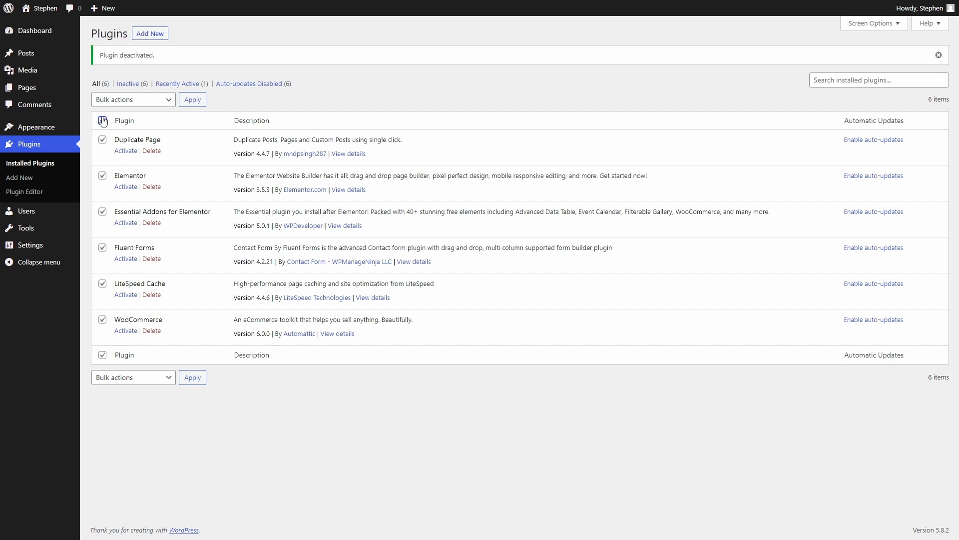
left_click(124, 100)
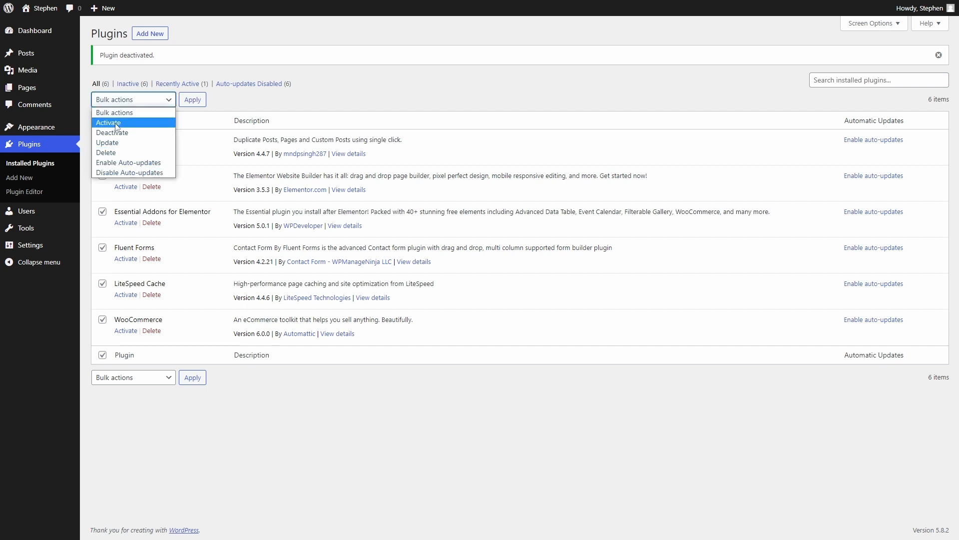
left_click(114, 123)
left_click(192, 103)
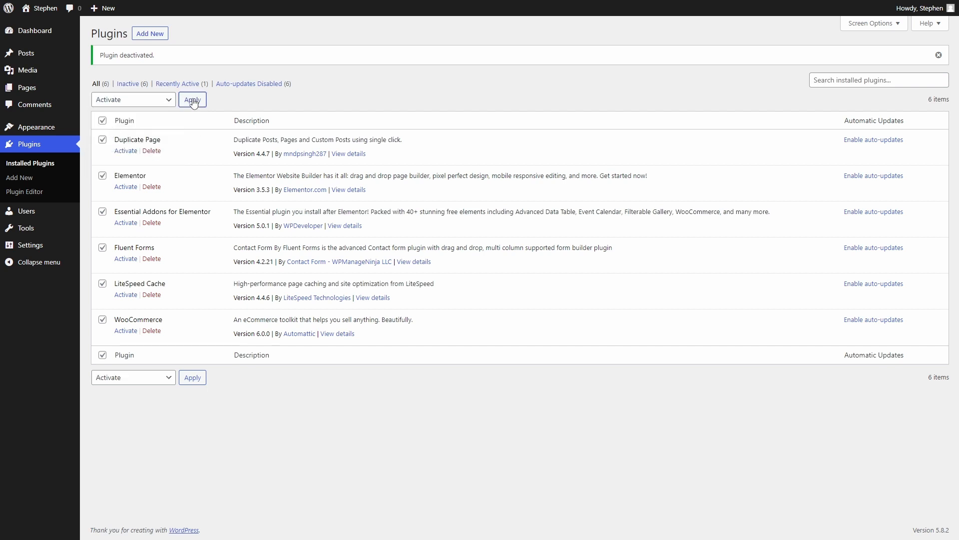
left_click(193, 100)
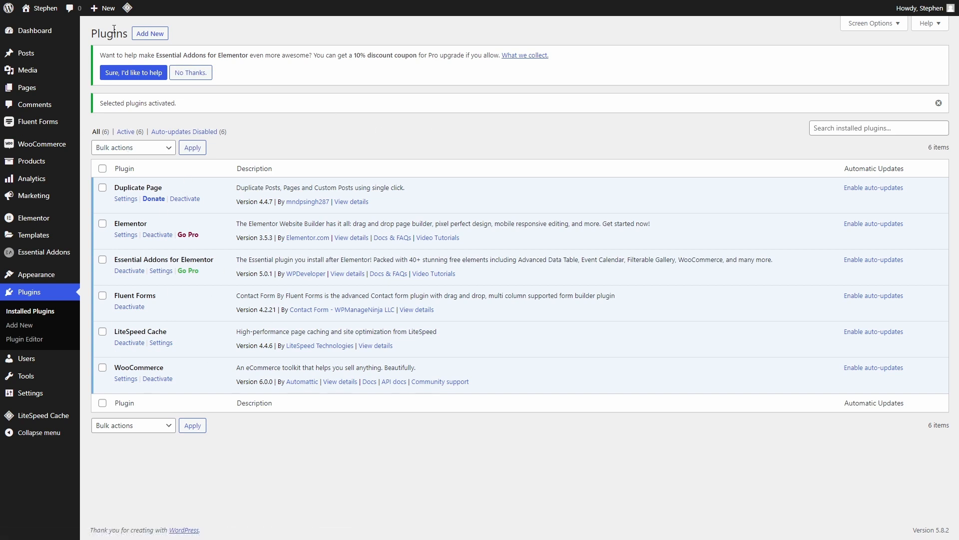
left_click(190, 77)
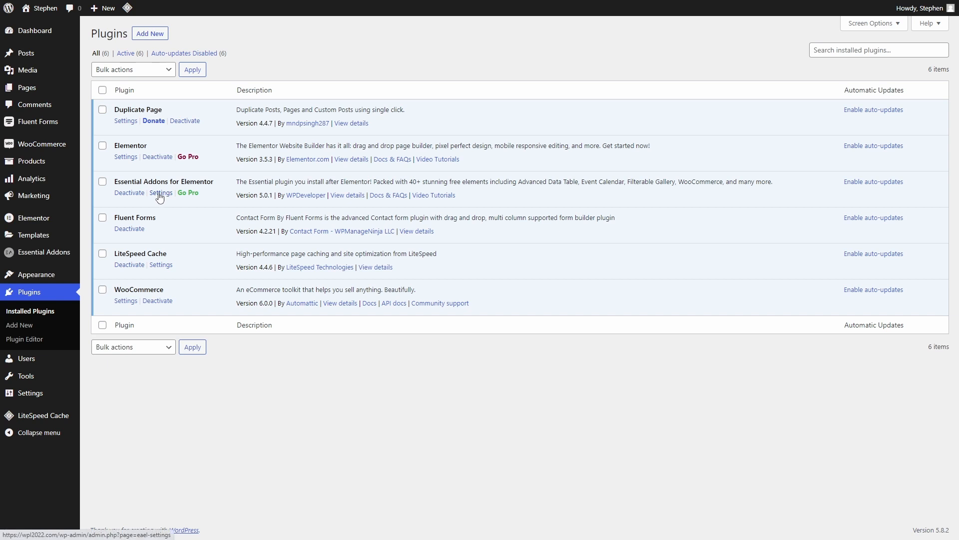
Open the Essential Addons for Elementor settings and look through its Elements down to the WooCommerce Elements
left_click(161, 196)
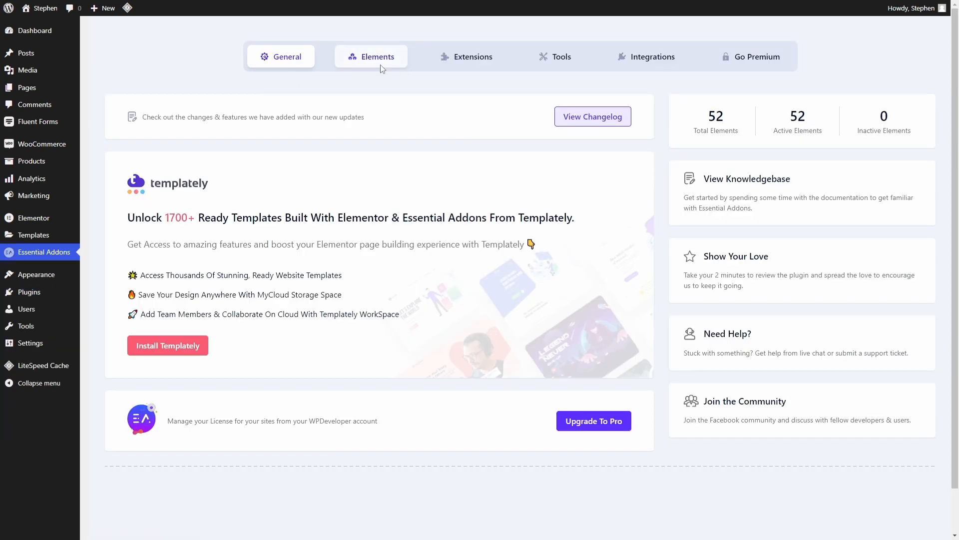
left_click(380, 59)
scroll(499, 200, "down", 5)
scroll(569, 242, "up", 5)
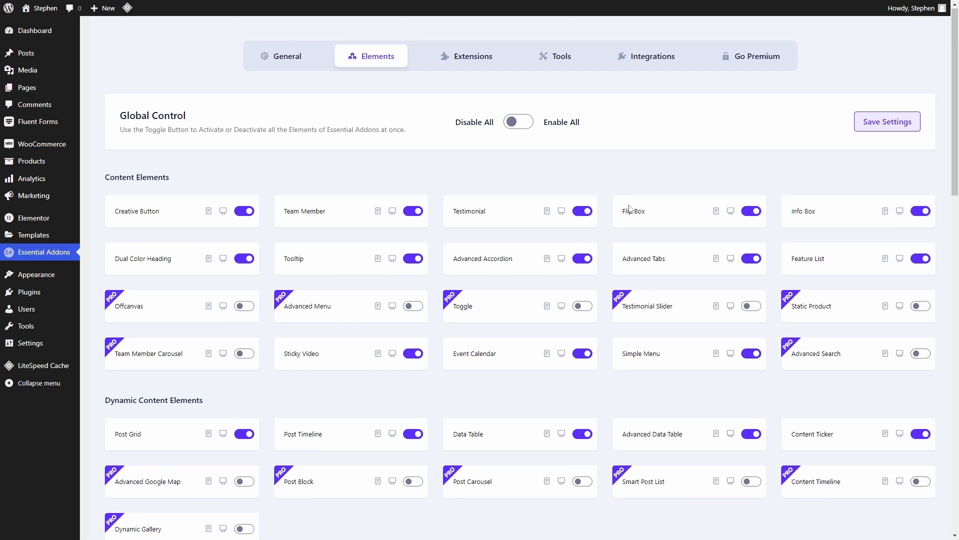
scroll(570, 241, "down", 20)
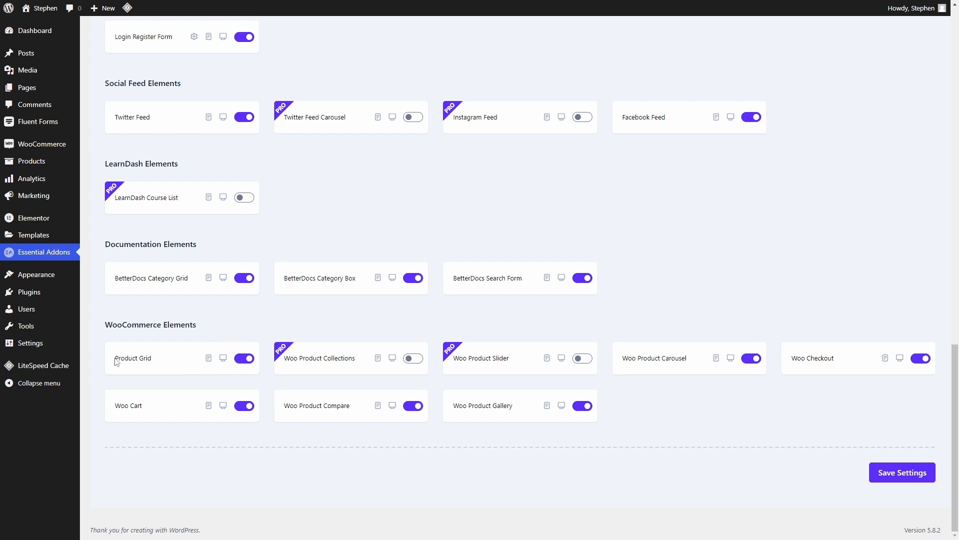
Disable the Woo Cart element under WooCommerce Elements in the Essential Addons settings and save the settings
scroll(224, 264, "up", 8)
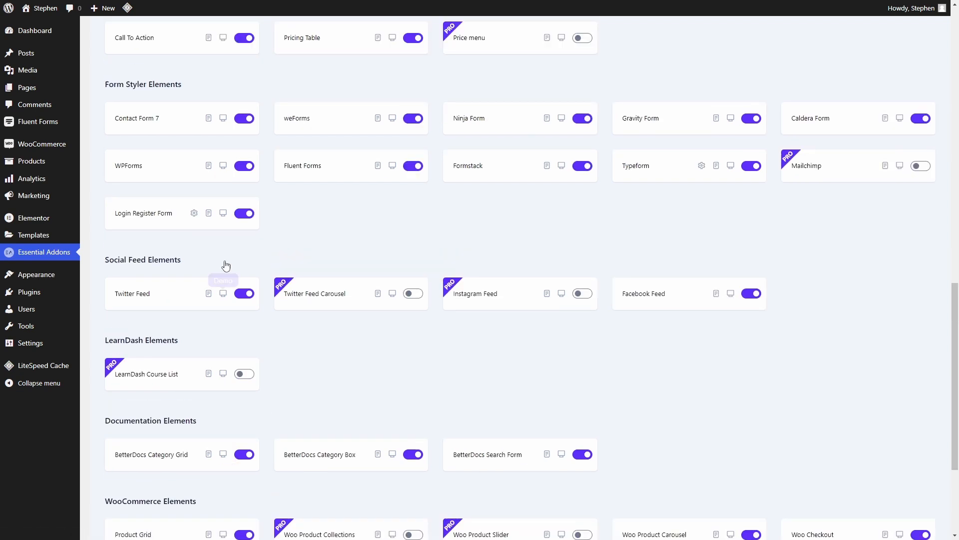
scroll(314, 250, "down", 8)
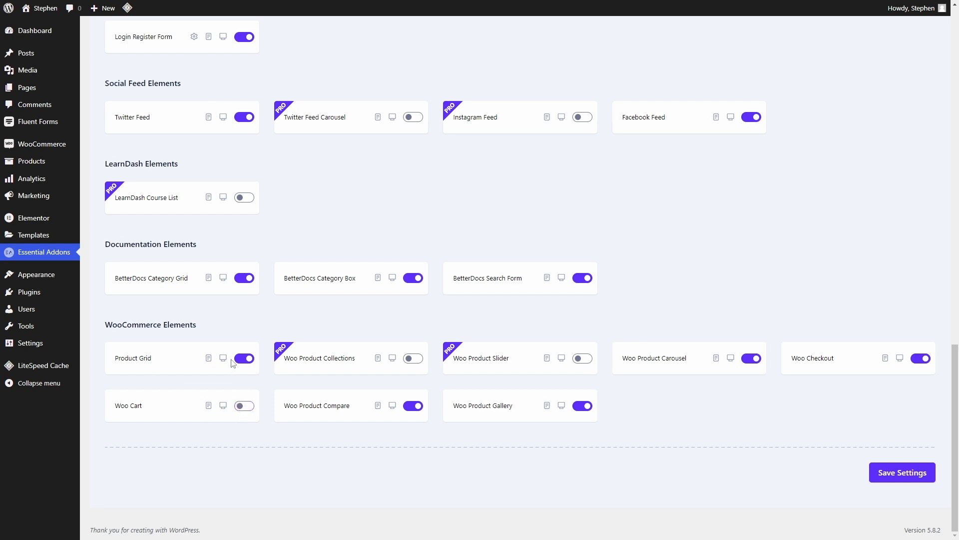
left_click(904, 475)
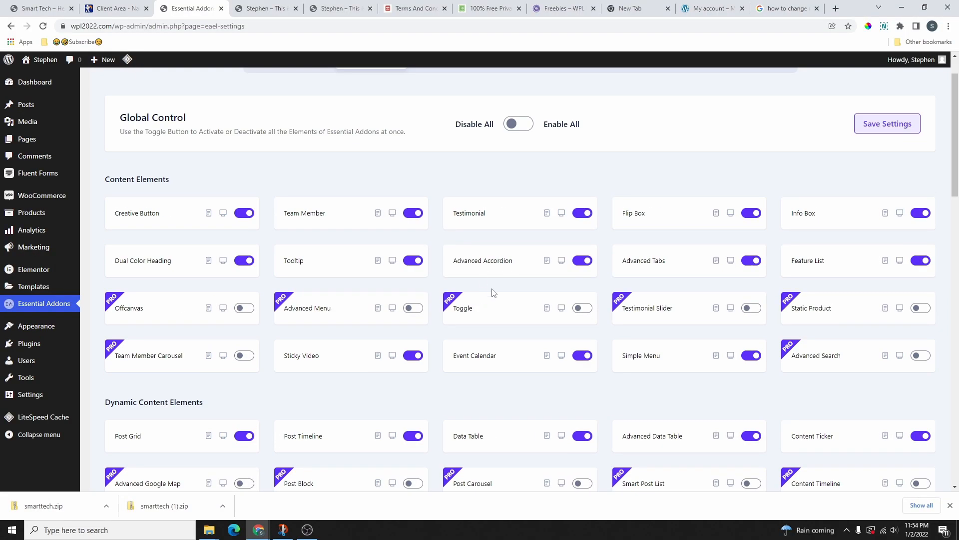
Open the installed plugins list, and look through the WooCommerce home page down to the stats overview
left_click(29, 343)
mouse_move(39, 198)
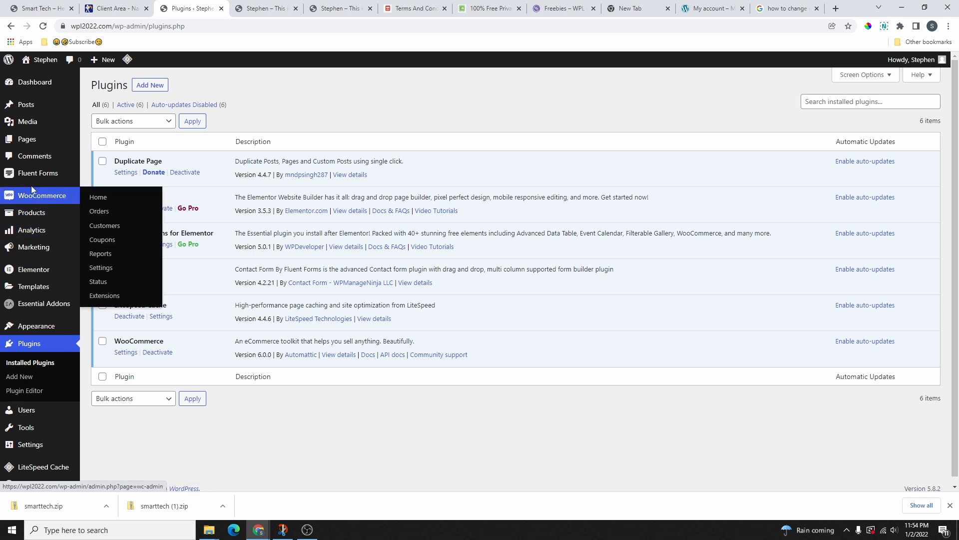
left_click(49, 200)
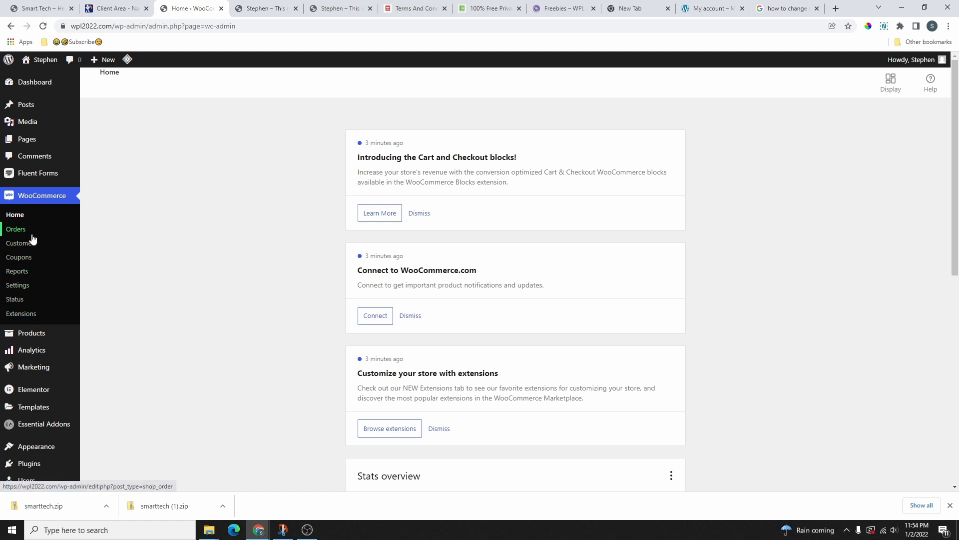
scroll(525, 245, "down", 5)
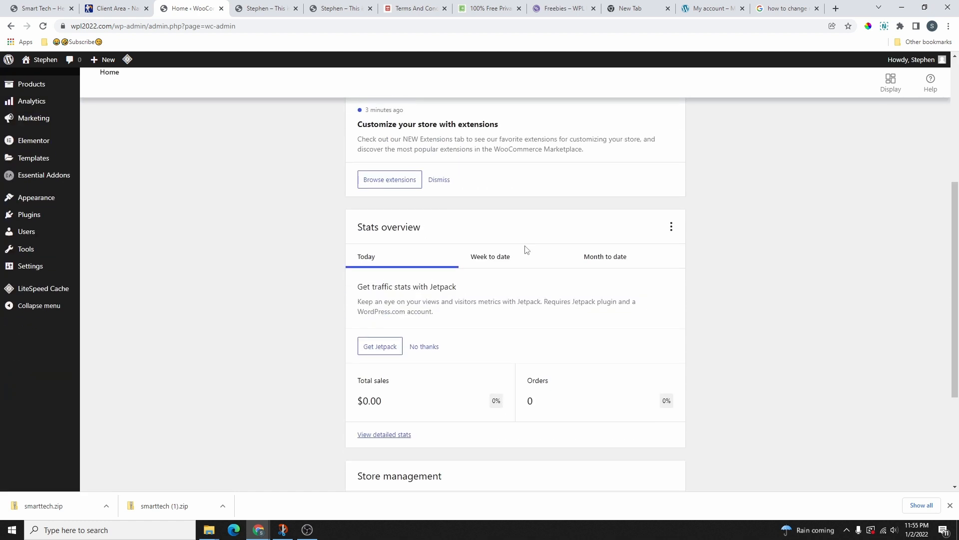
scroll(526, 250, "up", 5)
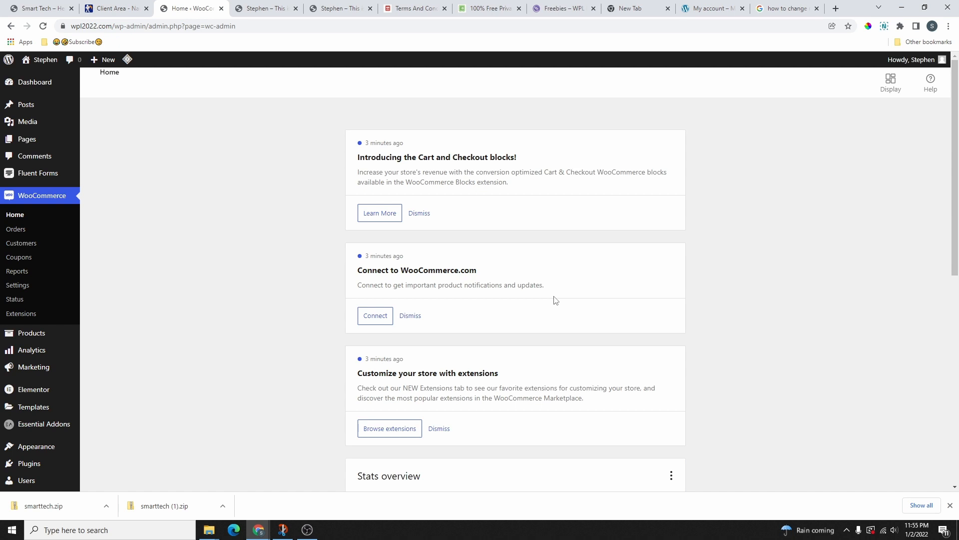
Look through the WooCommerce General settings from the store address to the currency options
left_click(41, 290)
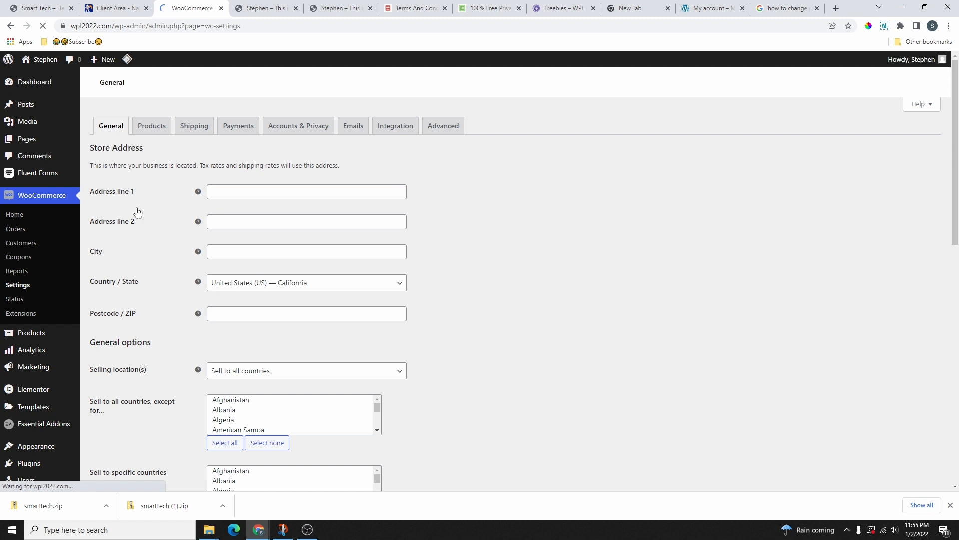
scroll(280, 370, "down", 5)
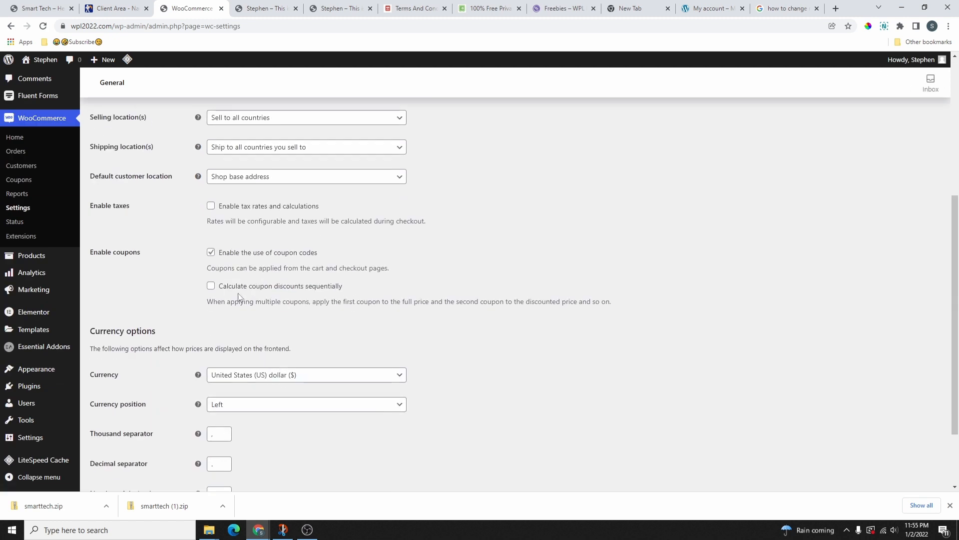
scroll(245, 303, "up", 5)
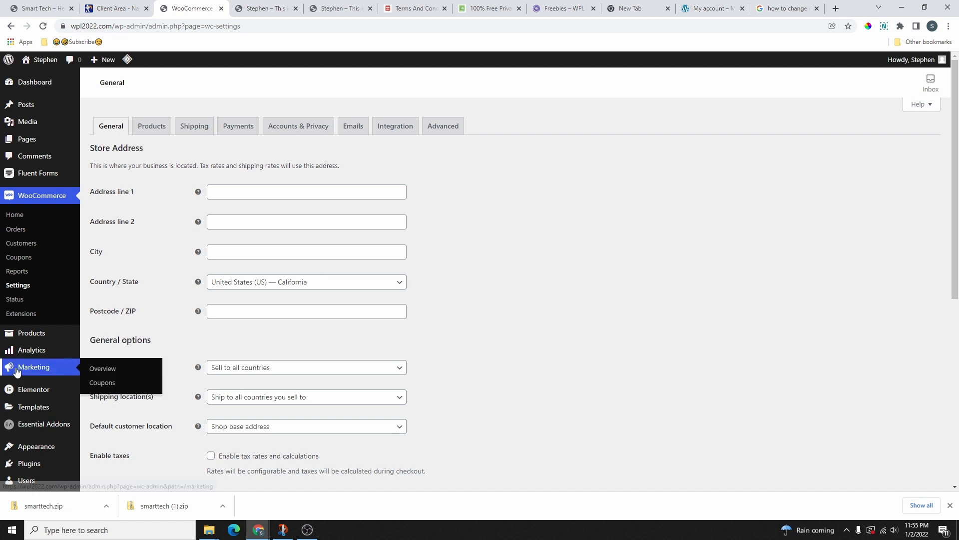
Open the store's products page, and examine the Trending Products section on the Smart Tech demo home page
left_click(32, 333)
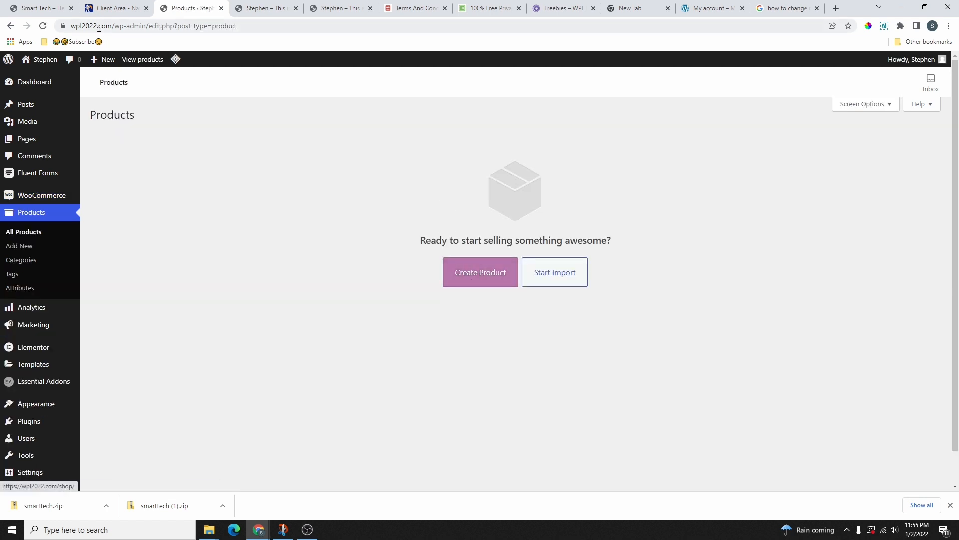
left_click(40, 8)
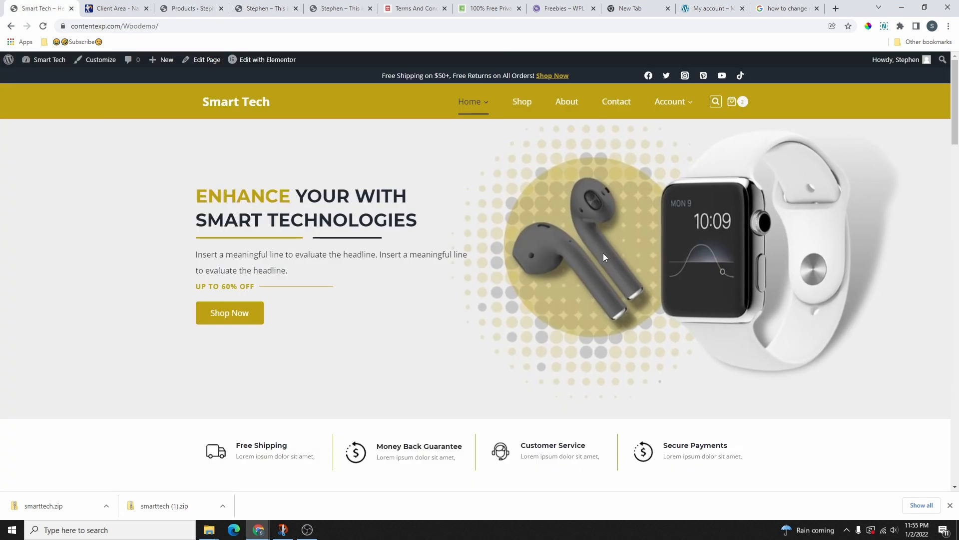
scroll(459, 236, "down", 5)
scroll(460, 237, "down", 9)
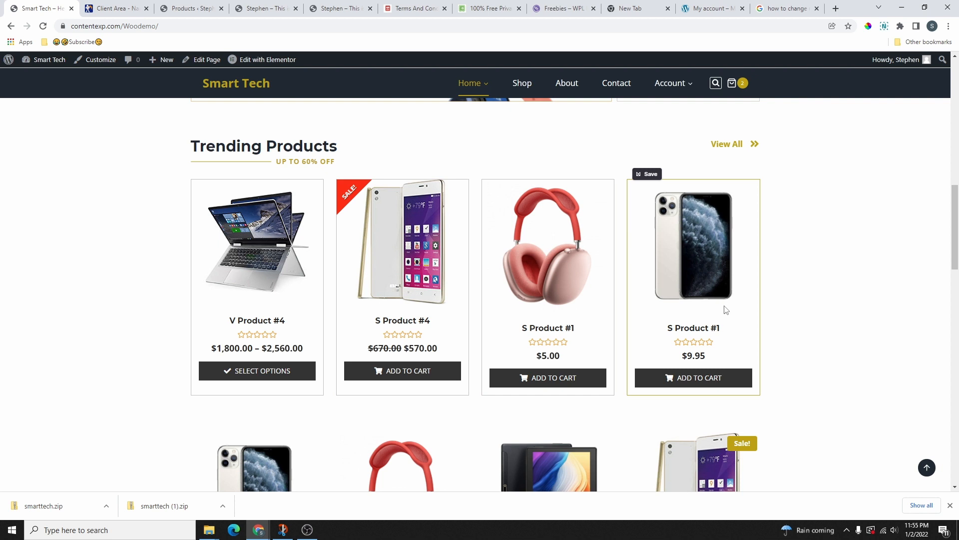
scroll(724, 309, "down", 2)
scroll(514, 325, "up", 3)
scroll(684, 295, "down", 3)
scroll(510, 306, "up", 4)
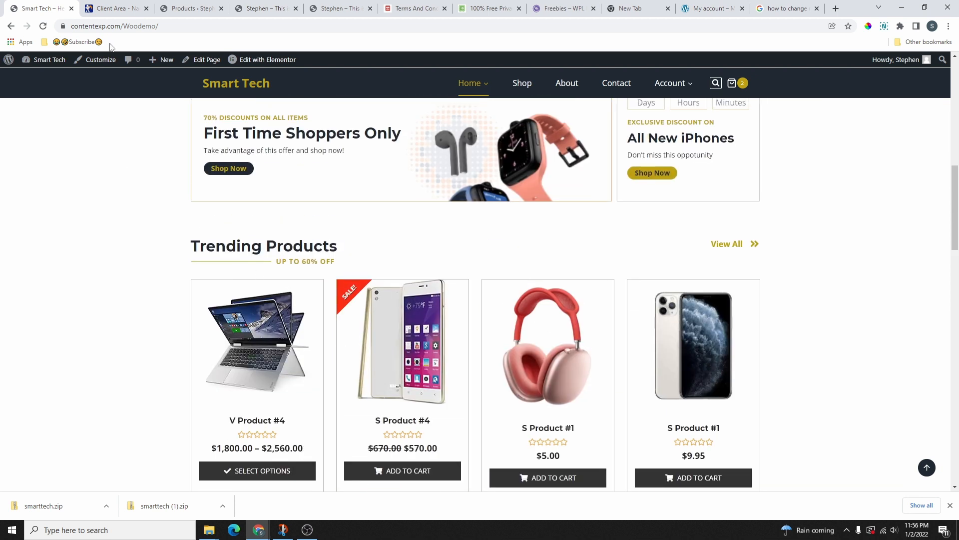
Return to the wpl2022.com products admin and open the product categories page
left_click(181, 9)
left_click(21, 232)
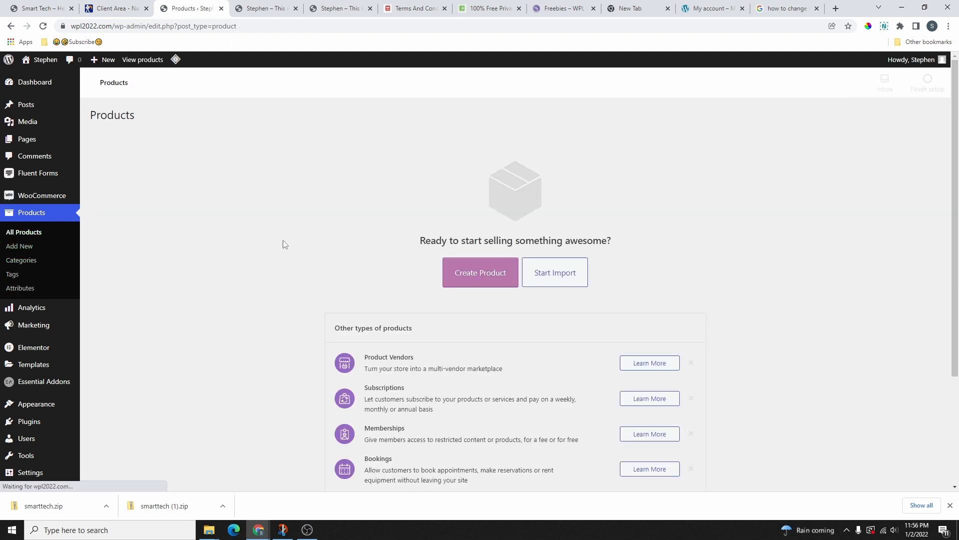
left_click(28, 262)
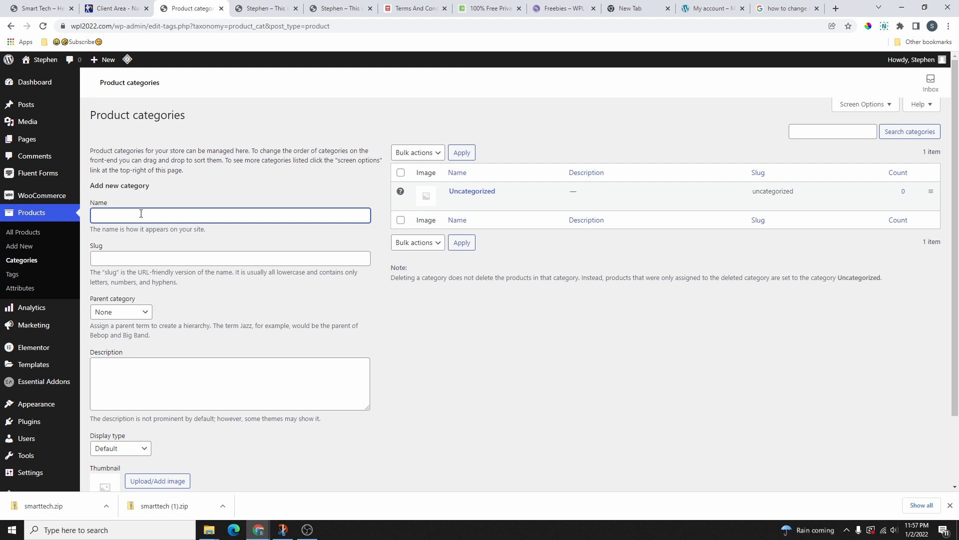
Add a product category named Shoes
type("Shoes")
double_click(125, 220)
scroll(136, 223, "down", 2)
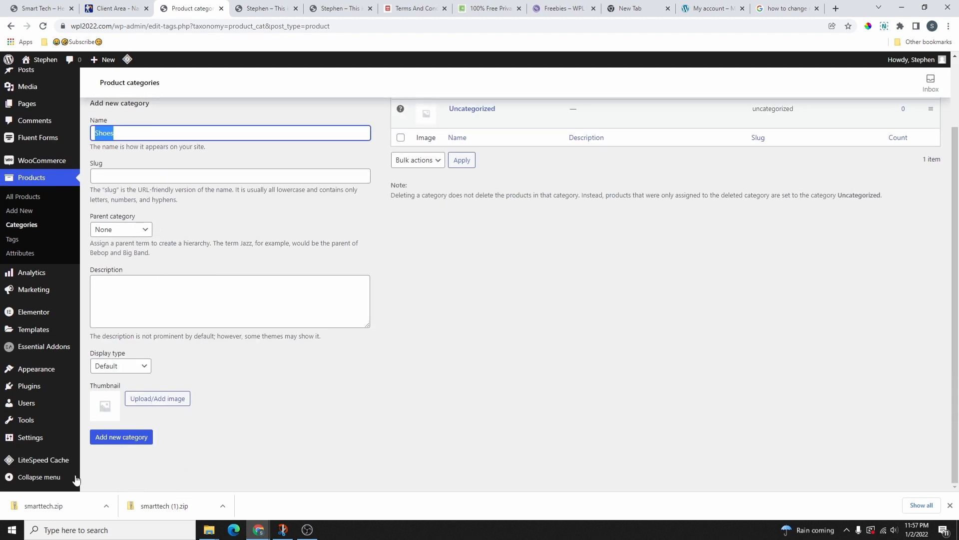
left_click(127, 440)
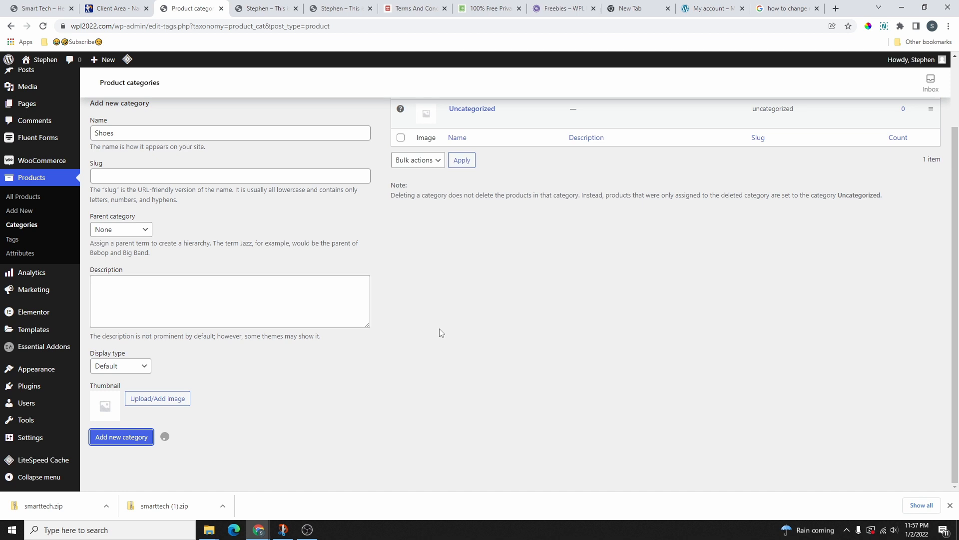
Add a product category named S Products
scroll(529, 171, "up", 2)
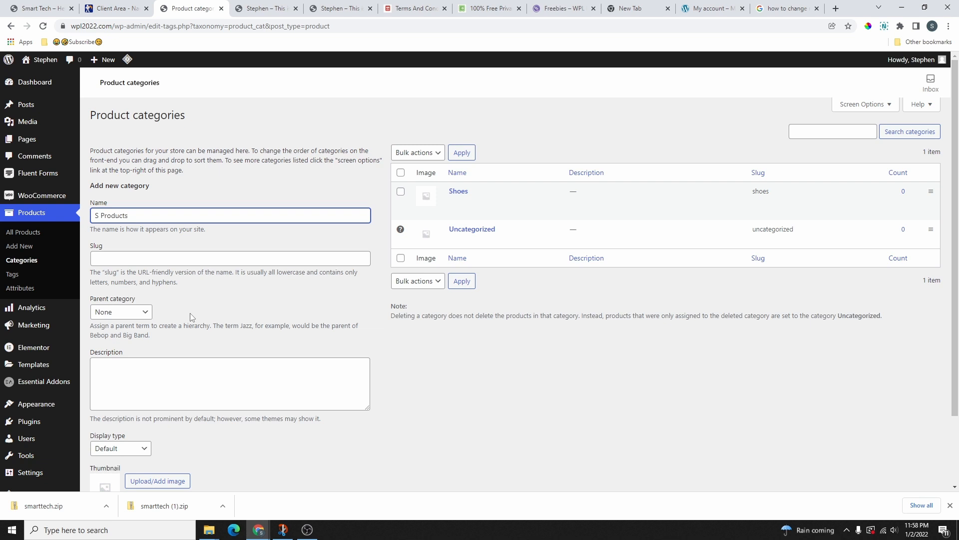
scroll(123, 420, "down", 2)
left_click(149, 436)
scroll(250, 383, "up", 2)
Add a product category named V Products
left_click(124, 215)
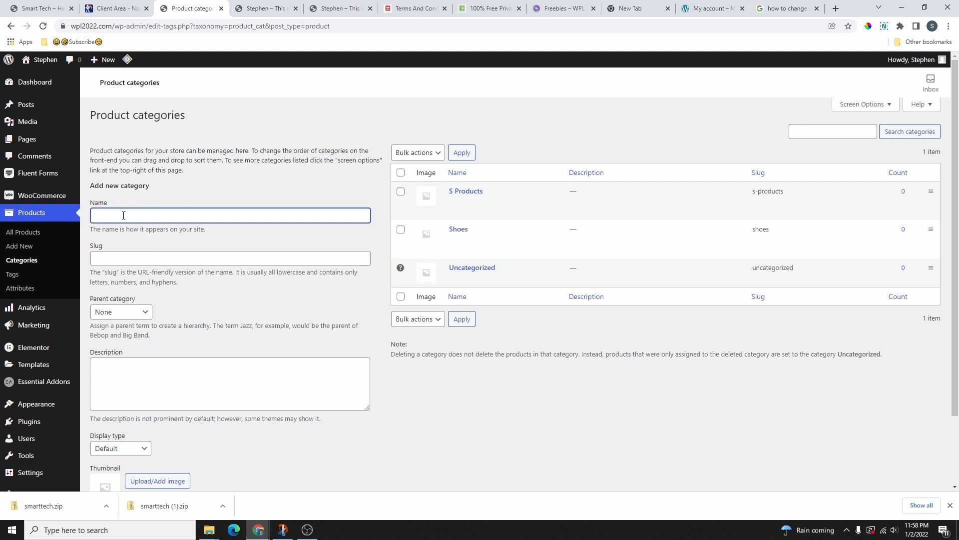
type("V Products")
scroll(212, 269, "down", 2)
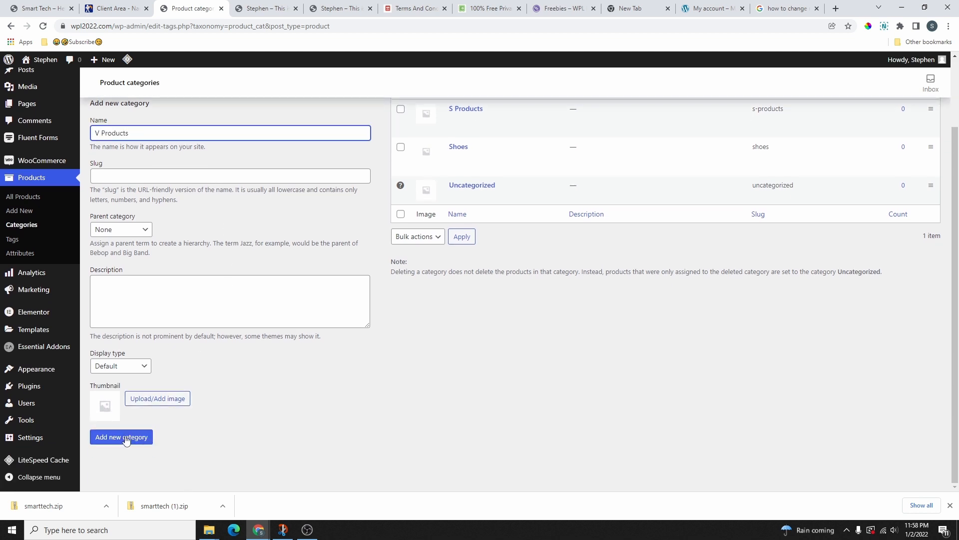
left_click(130, 439)
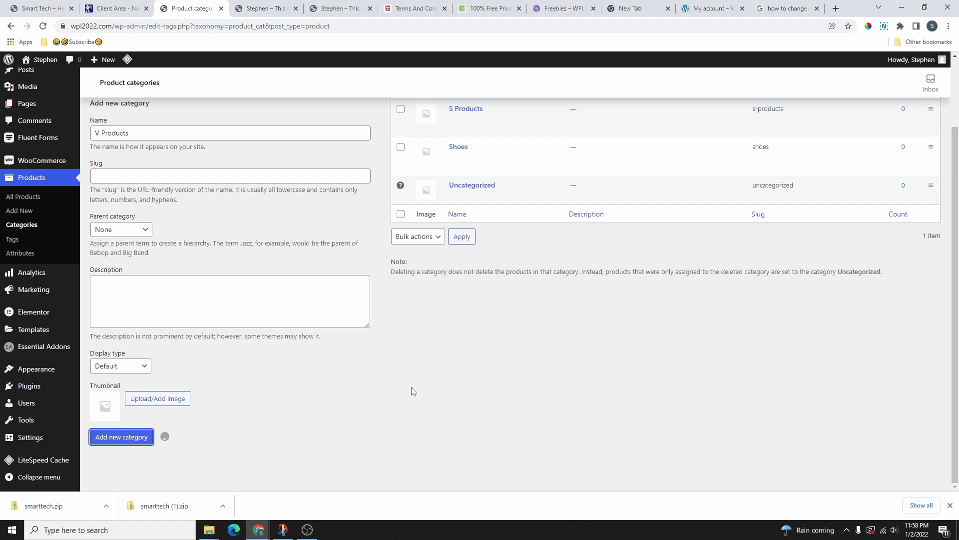
Delete the Shoes product category permanently
scroll(507, 203, "up", 2)
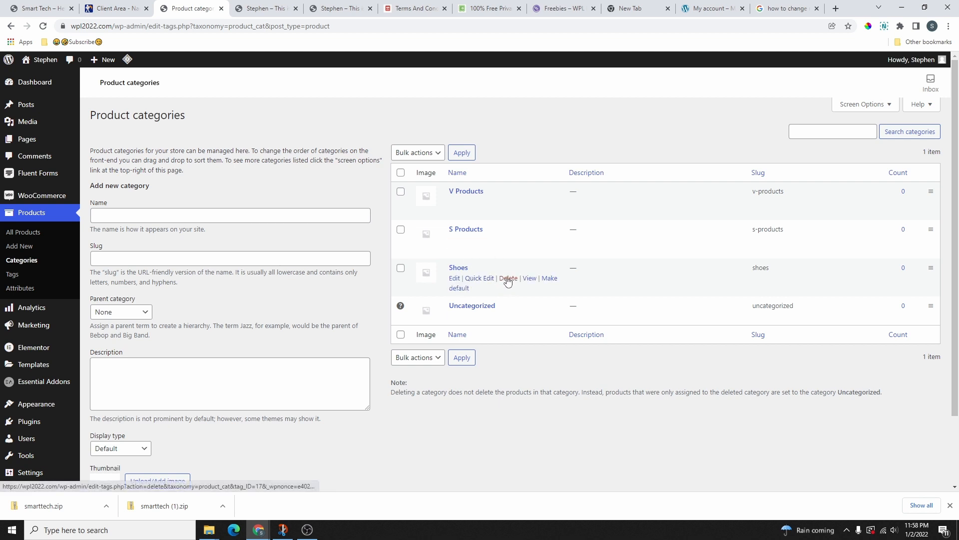
left_click(507, 280)
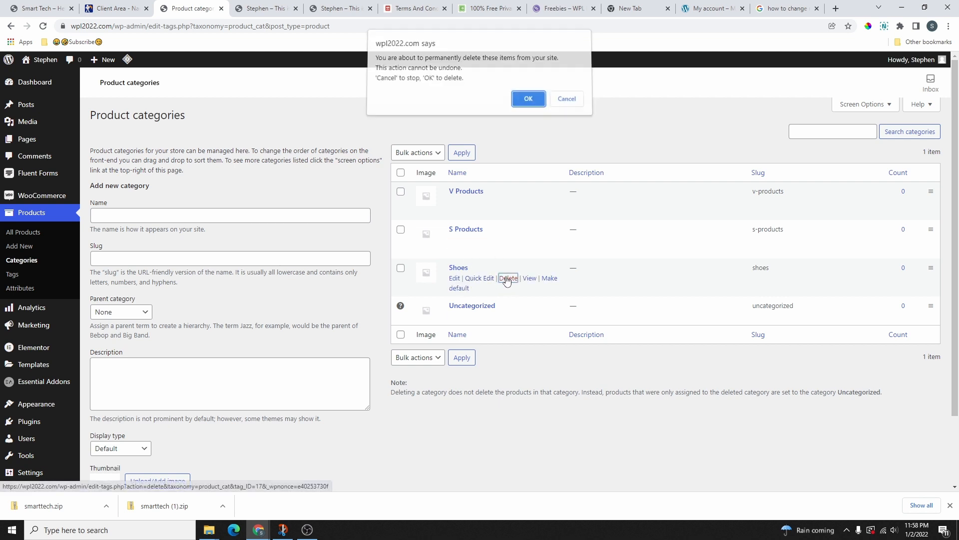
left_click(530, 104)
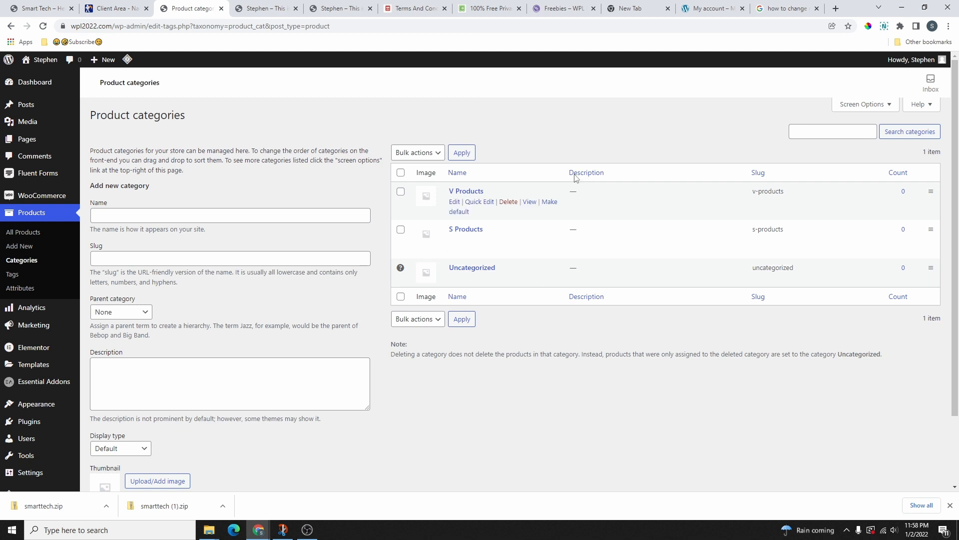
Open the V Products category for full editing, update it and return to the categories list
left_click(454, 202)
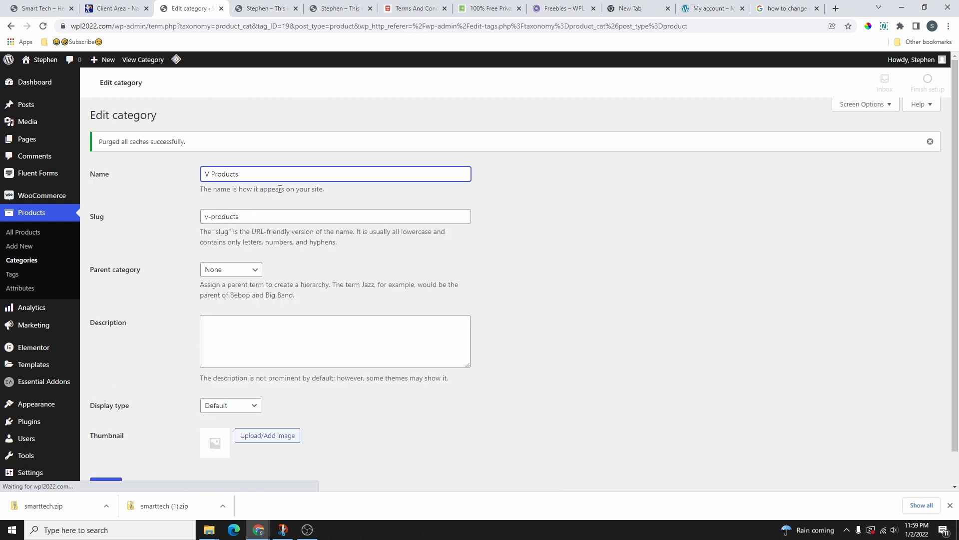
left_click(107, 452)
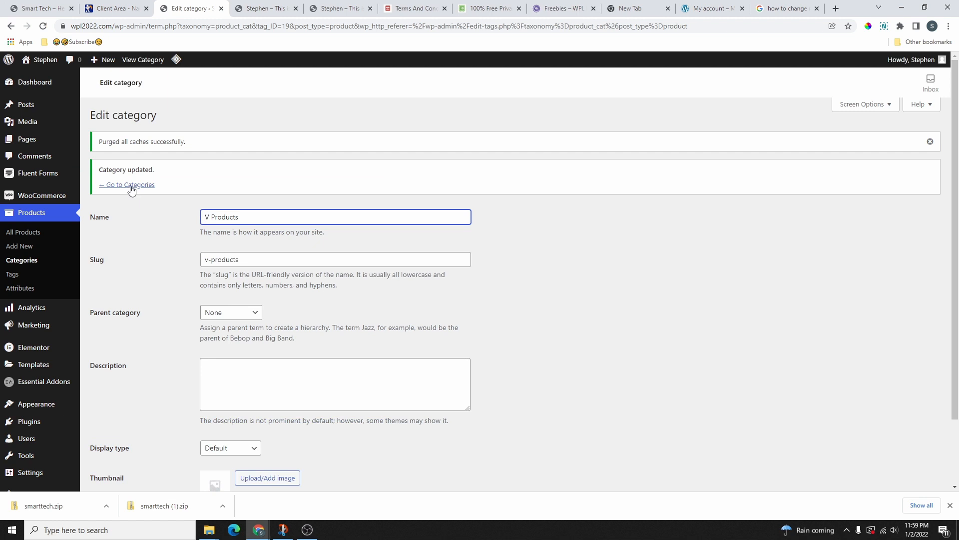
left_click(131, 187)
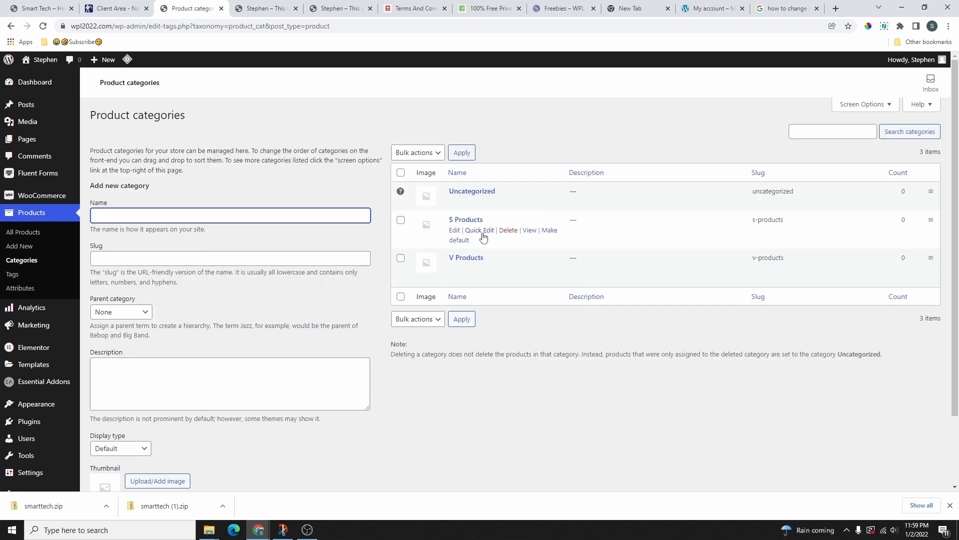
Quick-edit the S Products category, keeping its name and slug, and update it
left_click(479, 230)
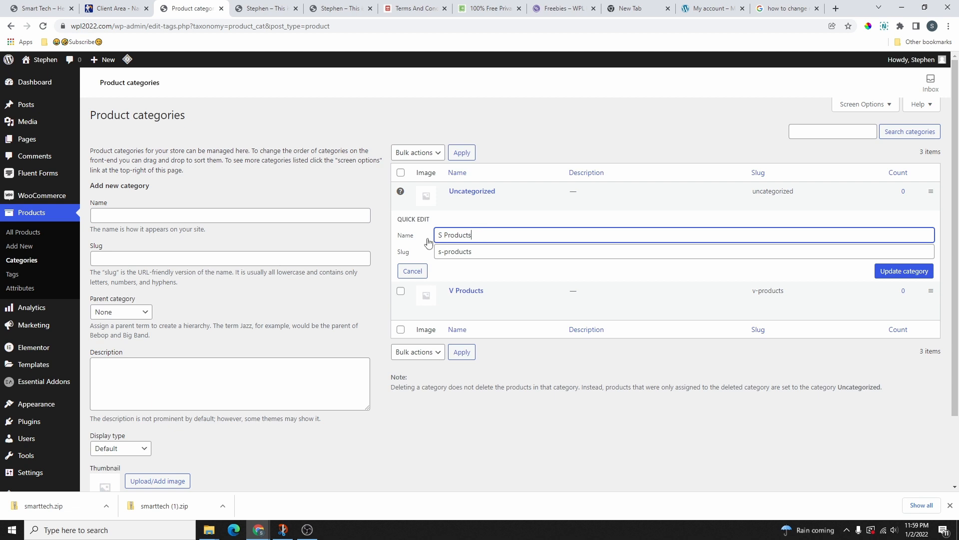
left_click_drag(477, 238, 422, 238)
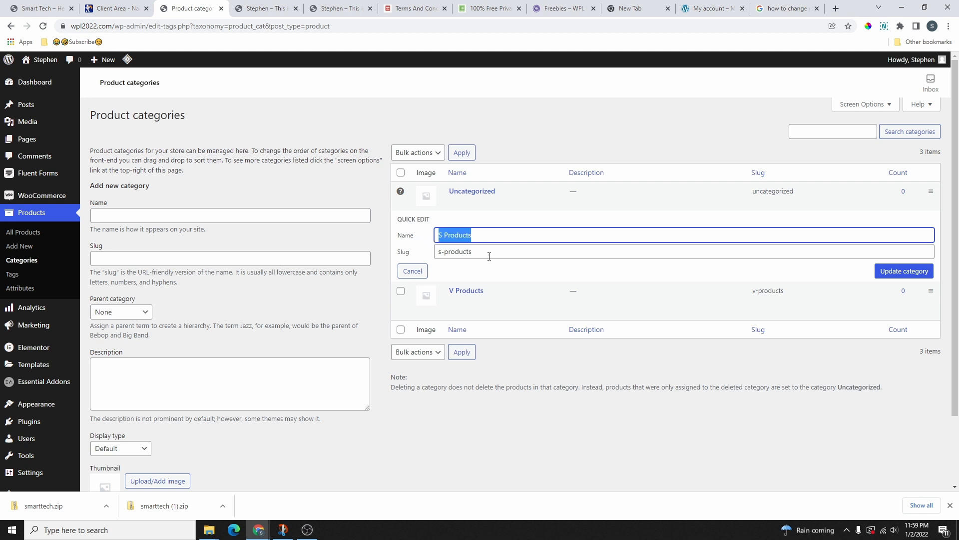
left_click_drag(487, 256, 420, 262)
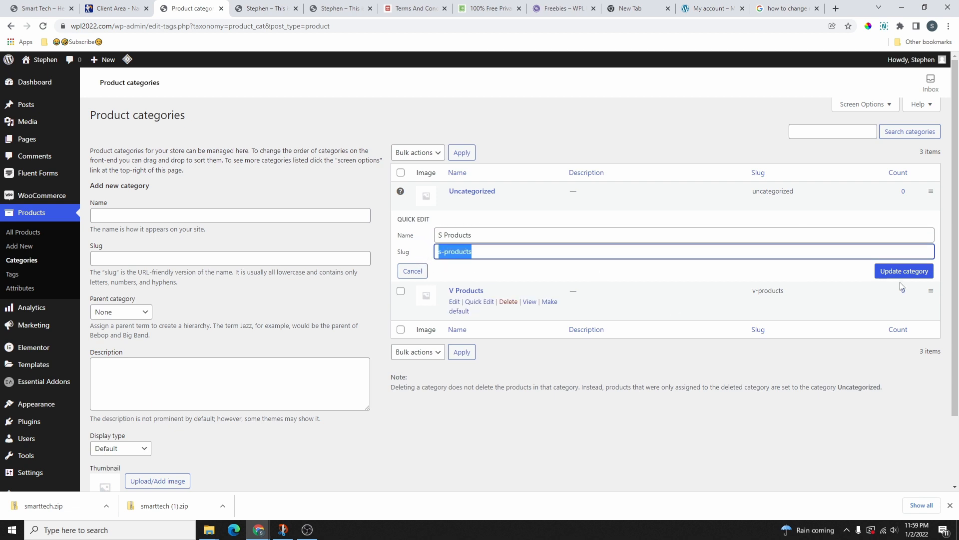
left_click(902, 276)
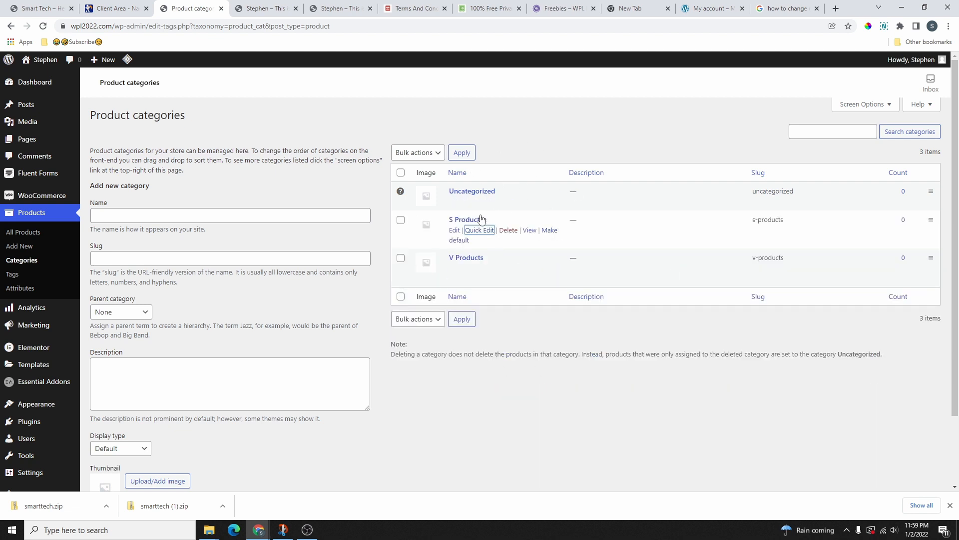
Look at the product Attributes page and the product Tags page
left_click(19, 288)
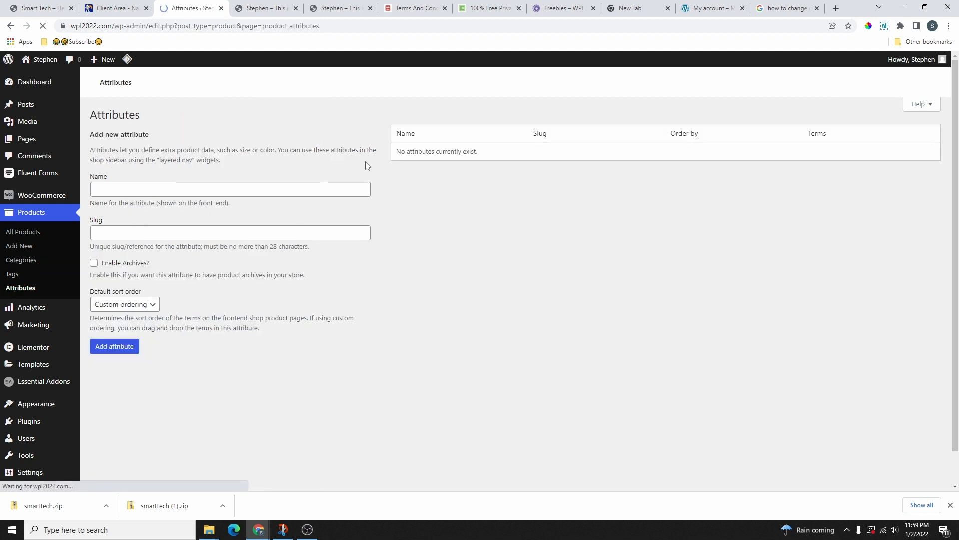
left_click(20, 278)
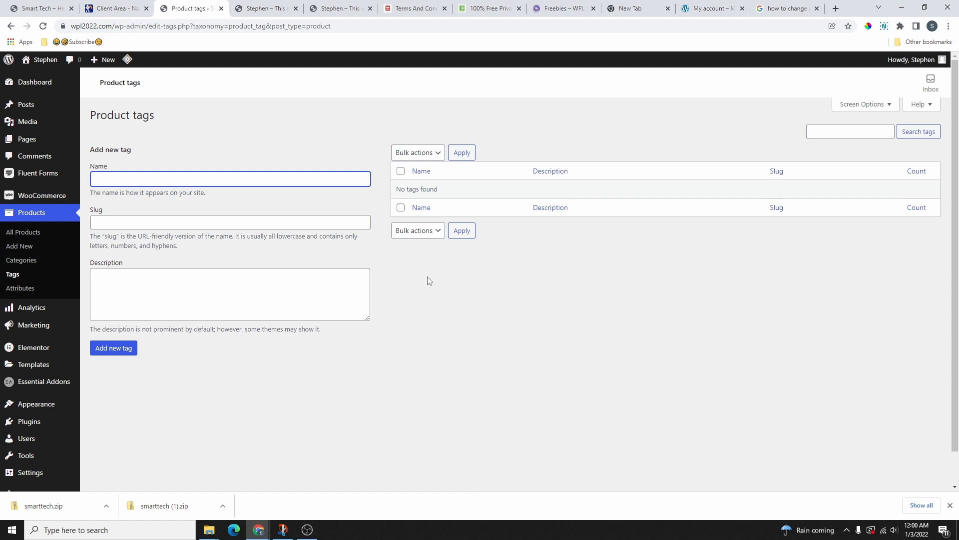
Look over the all-products page and open a blank form for adding a new product
left_click(20, 237)
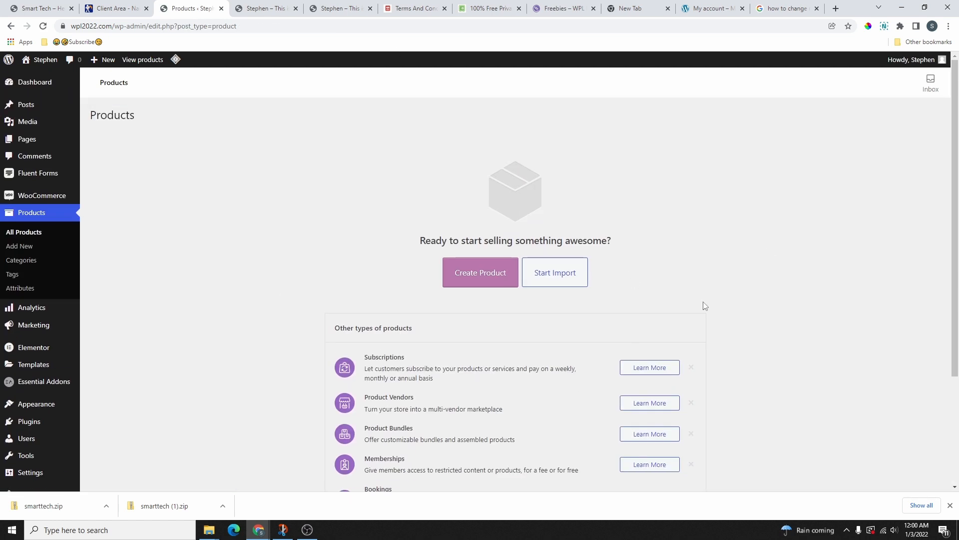
scroll(736, 265, "down", 2)
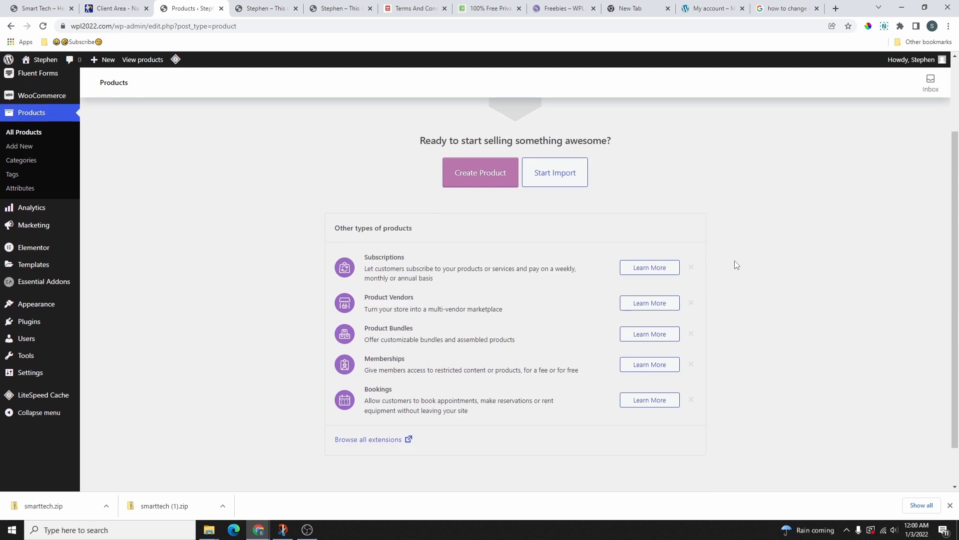
scroll(573, 248, "up", 2)
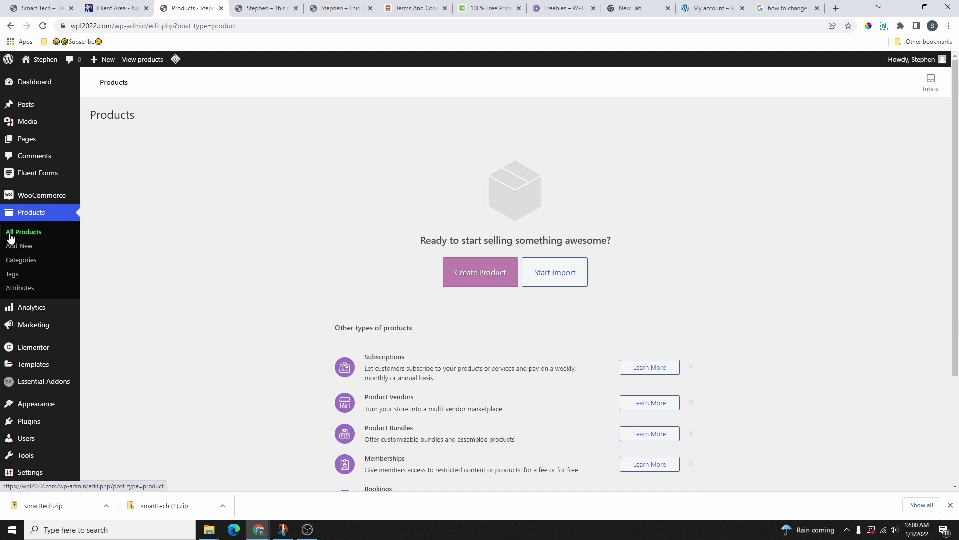
left_click(21, 246)
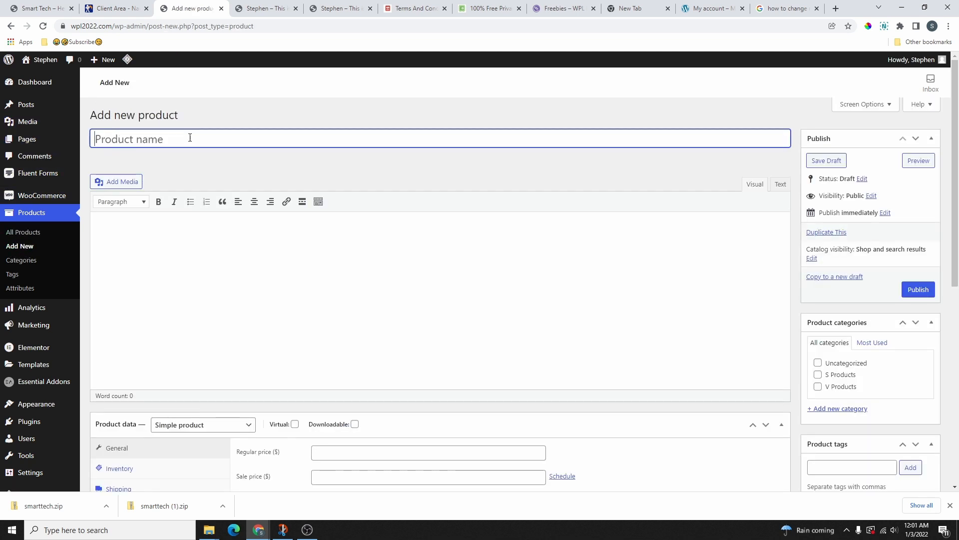
Review the available product types and inspect the demo store's variable V Product #4 with Color #3 selected
scroll(179, 159, "down", 5)
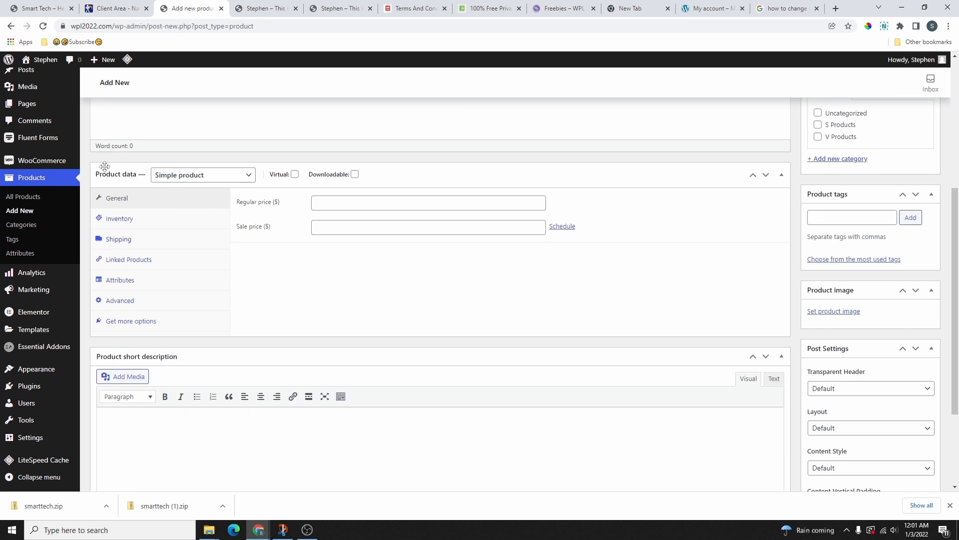
left_click(201, 175)
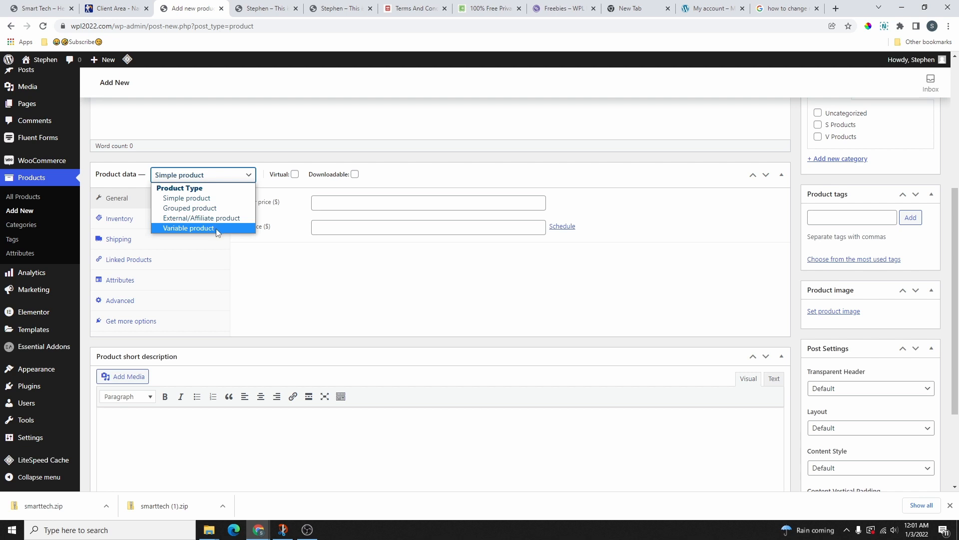
left_click(42, 9)
scroll(154, 243, "down", 4)
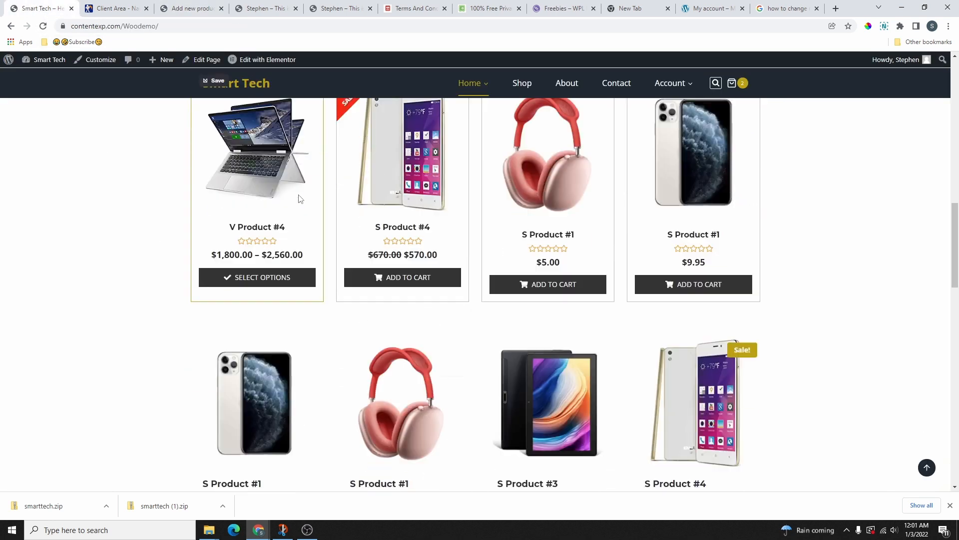
scroll(203, 230, "up", 2)
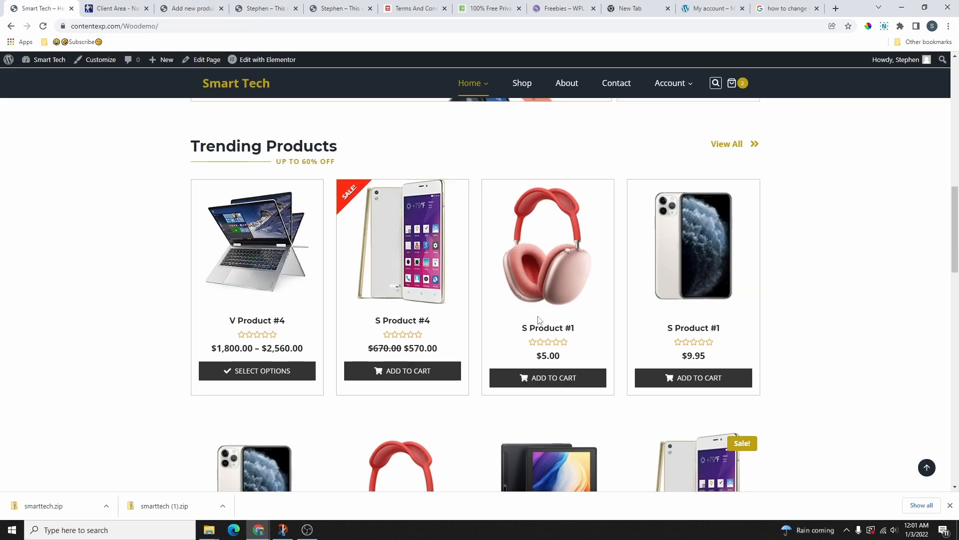
left_click(266, 325)
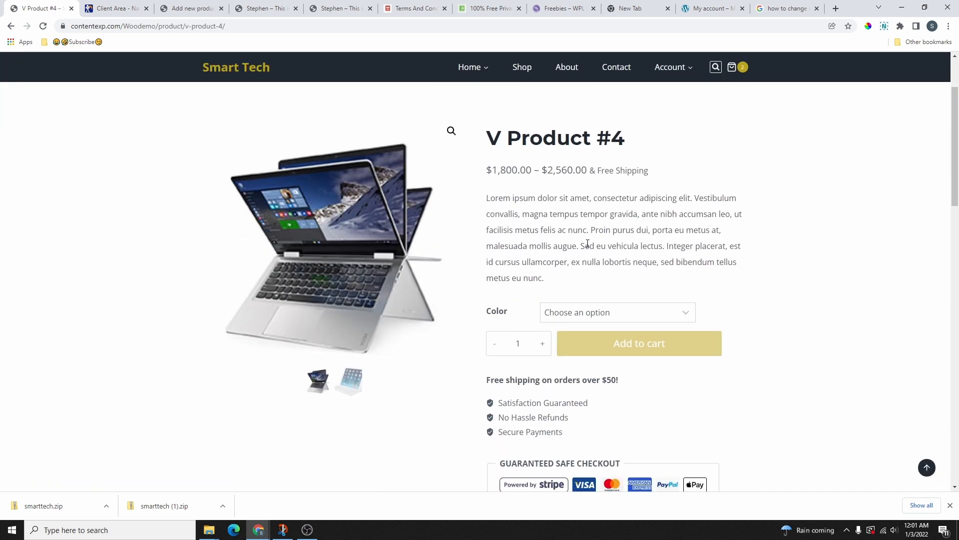
left_click(636, 317)
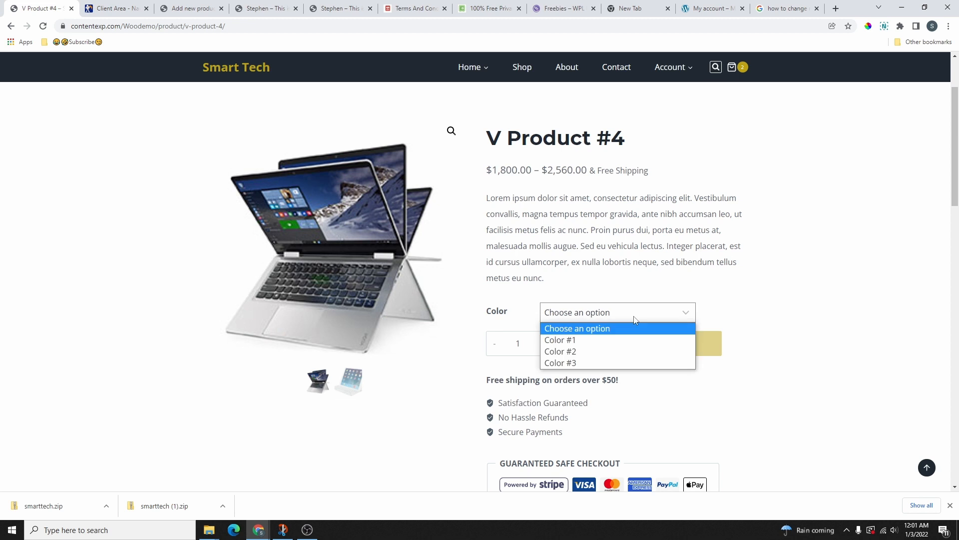
left_click(572, 364)
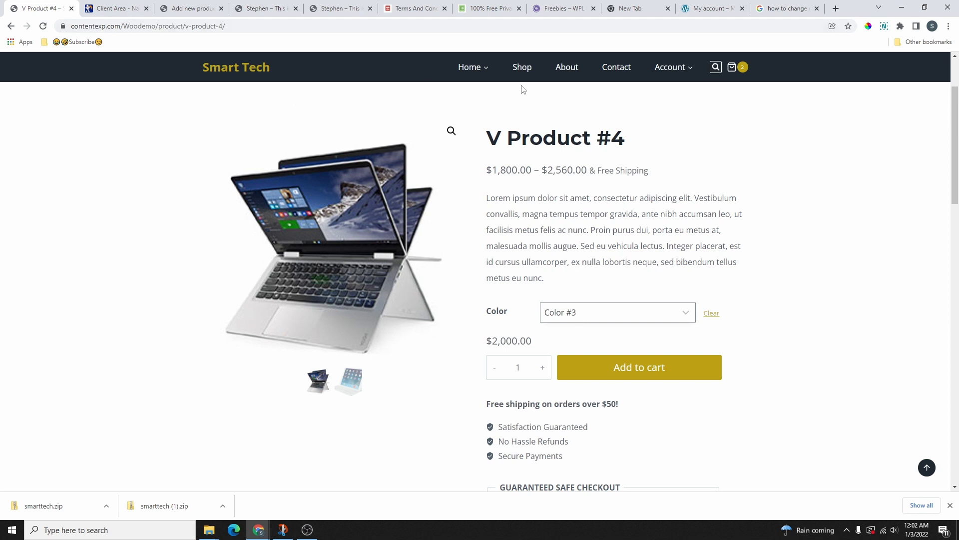
Examine the headphones S Product #1 in the demo shop as a simple product example and return to the store's homepage
left_click(522, 68)
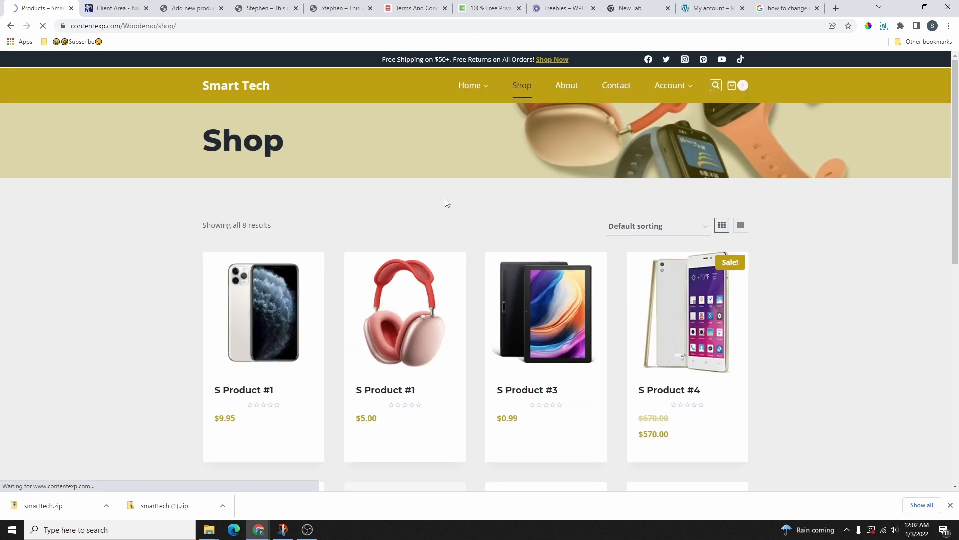
scroll(382, 218, "down", 3)
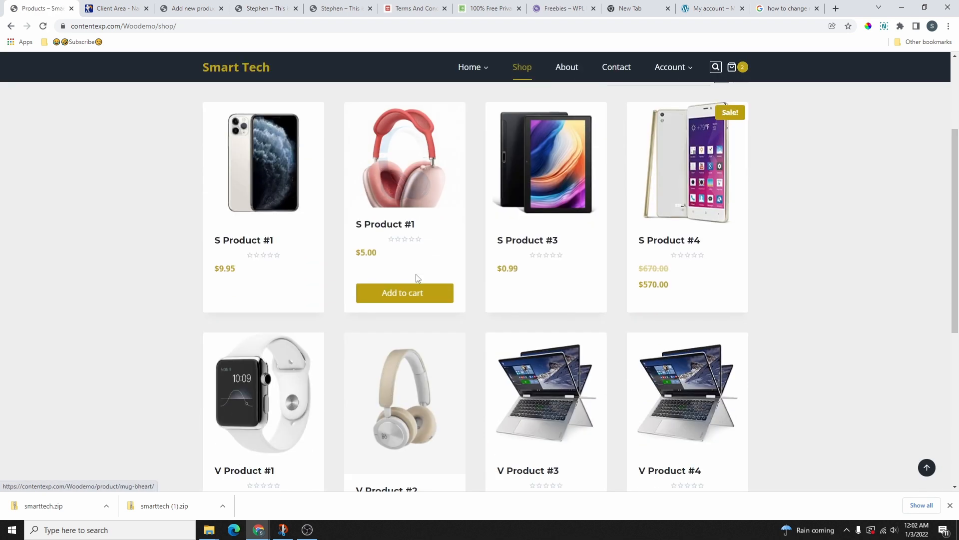
left_click(382, 228)
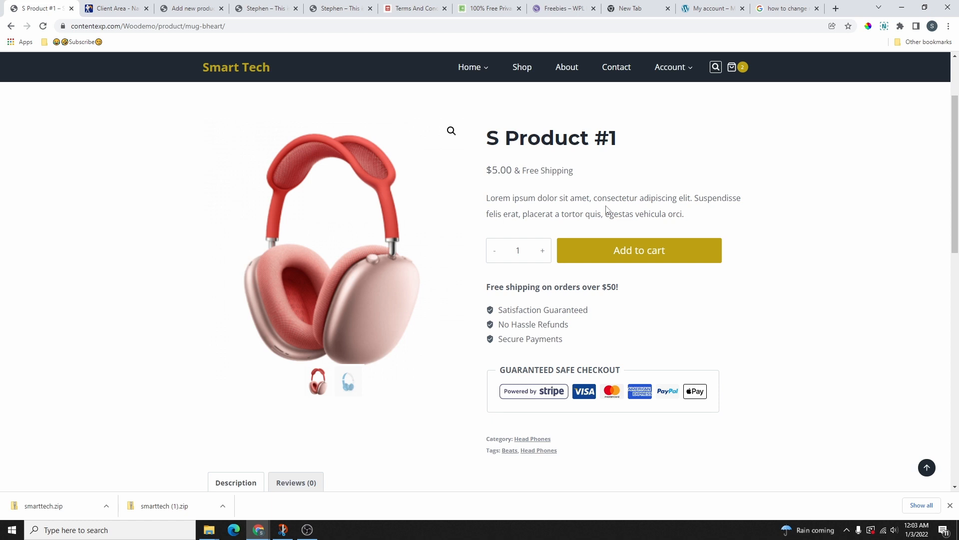
left_click(246, 67)
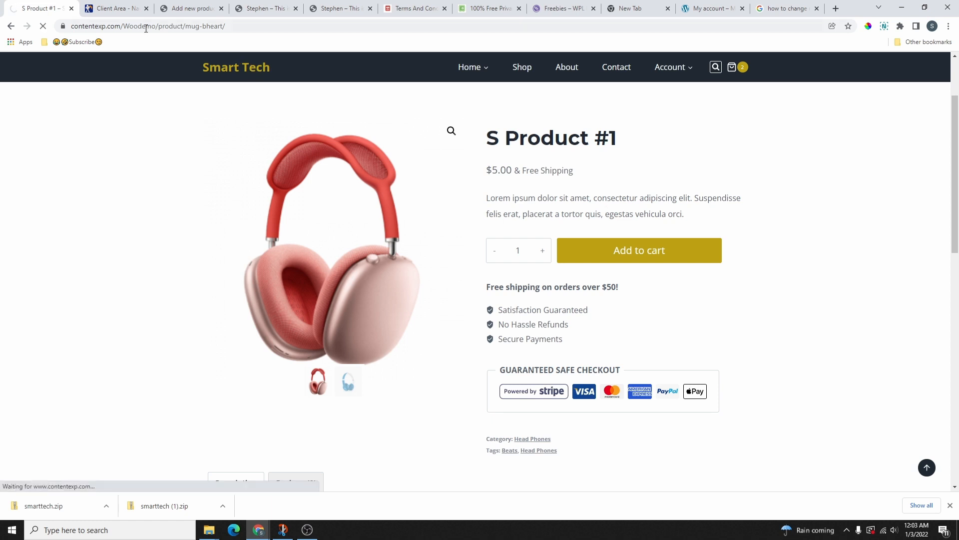
Name the new product "S Product#1" in the product being added
left_click(190, 9)
scroll(240, 186, "up", 5)
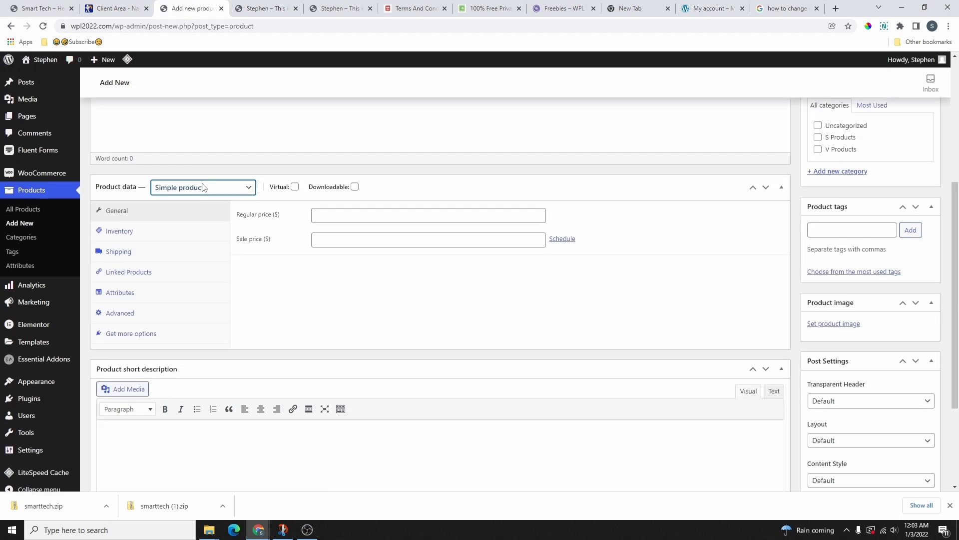
left_click(176, 146)
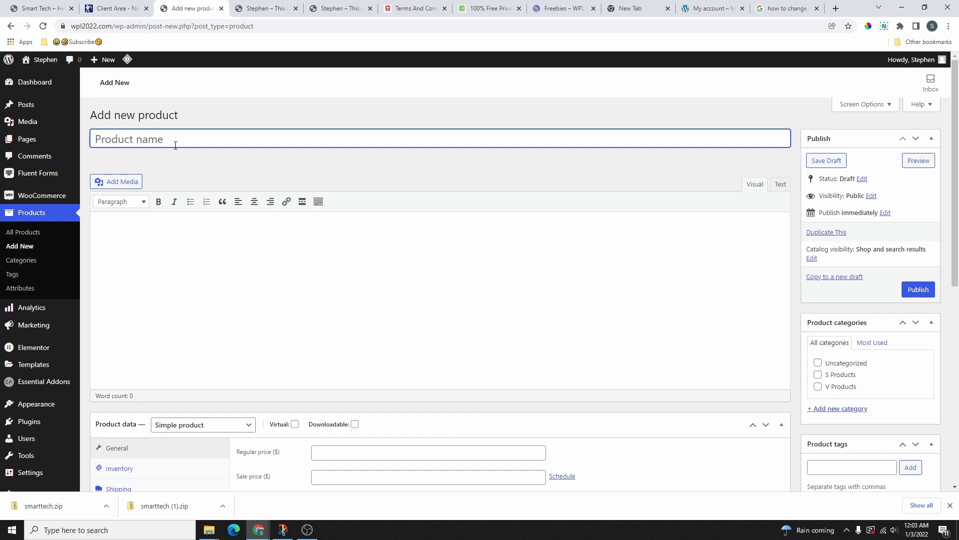
type("S Product#1")
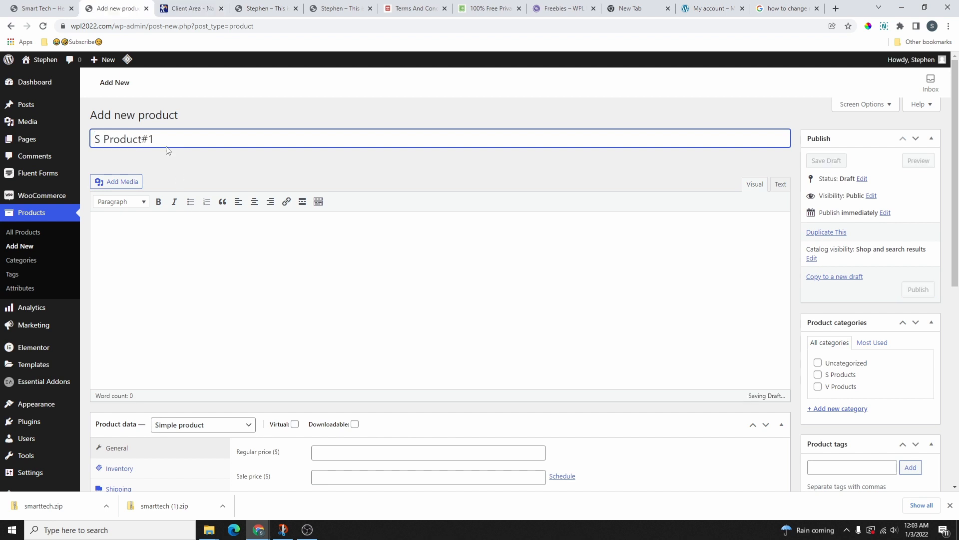
left_click_drag(97, 139, 177, 138)
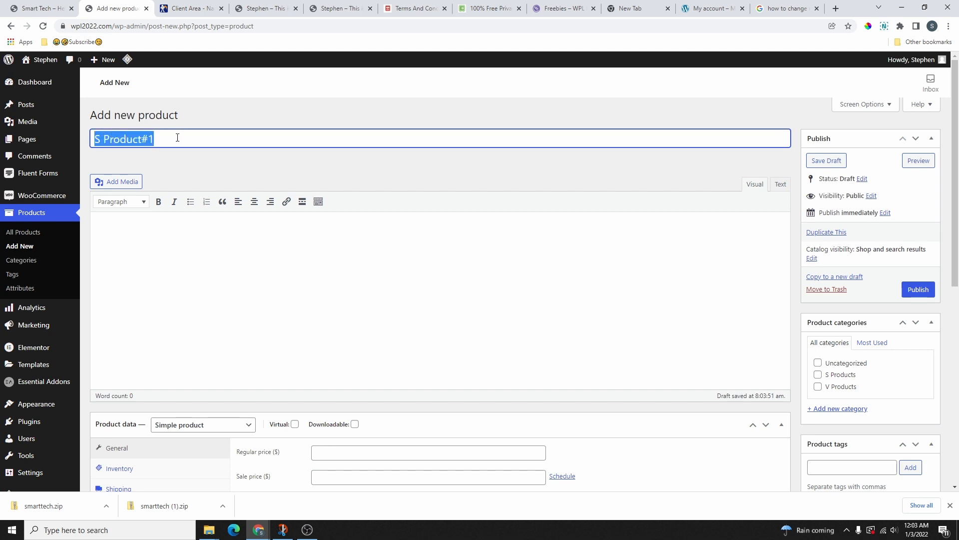
left_click(200, 137)
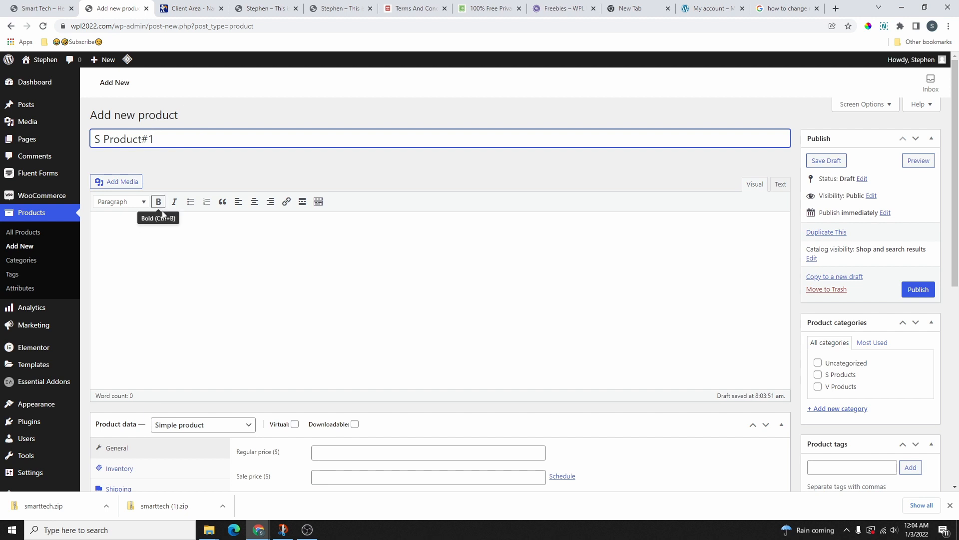
Place the cursor in the new product's empty main description and open the demo shop's headphones S Product #1 page
scroll(176, 225, "down", 1)
left_click(176, 225)
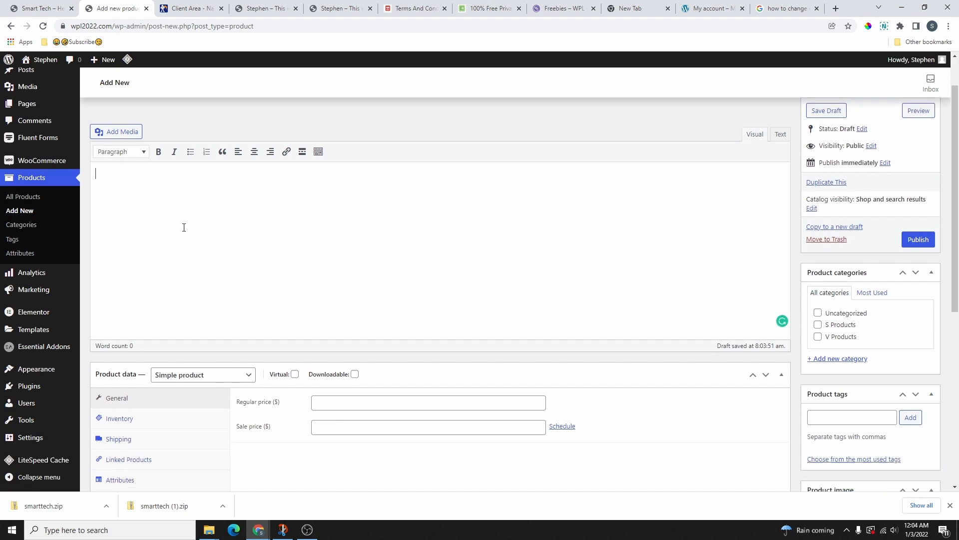
left_click(42, 8)
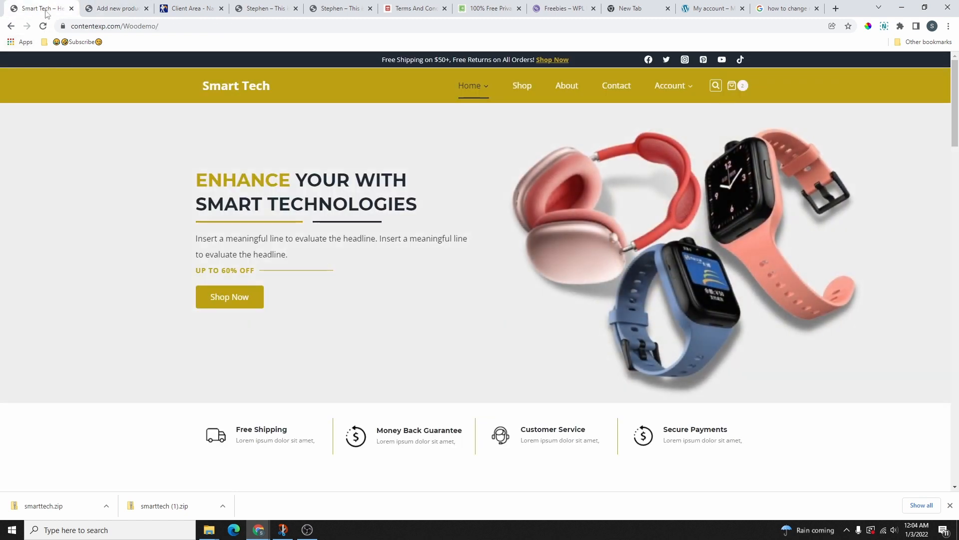
scroll(340, 257, "down", 2)
scroll(340, 257, "down", 8)
left_click(521, 67)
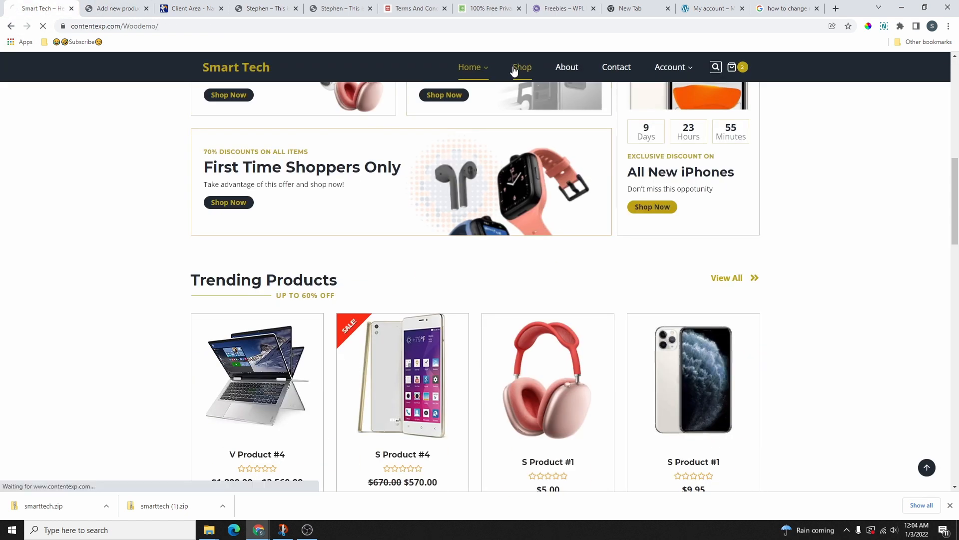
left_click(385, 280)
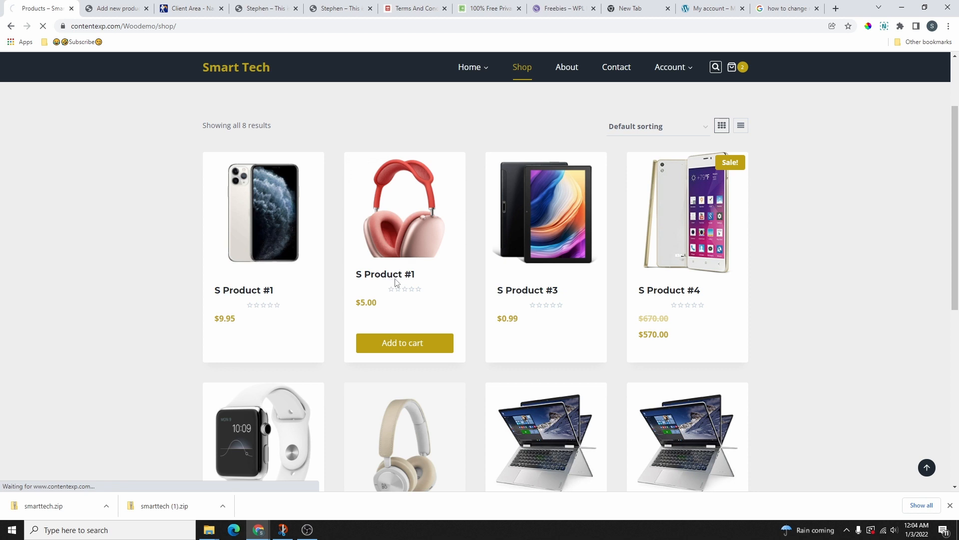
Copy the full Description paragraph from the demo headphones page into the new product's main description
scroll(398, 349, "down", 10)
scroll(280, 265, "up", 3)
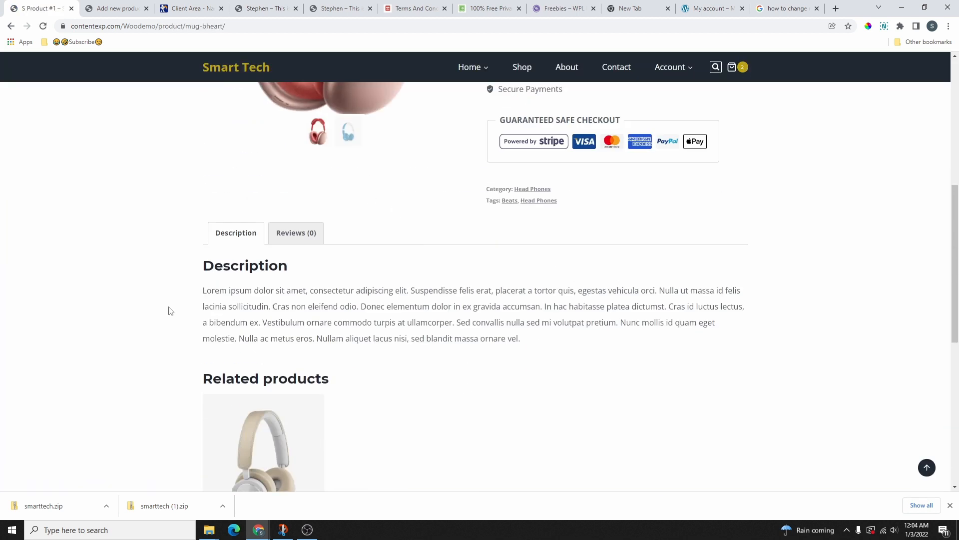
left_click_drag(521, 339, 205, 290)
key("ctrl+Tab")
right_click(121, 193)
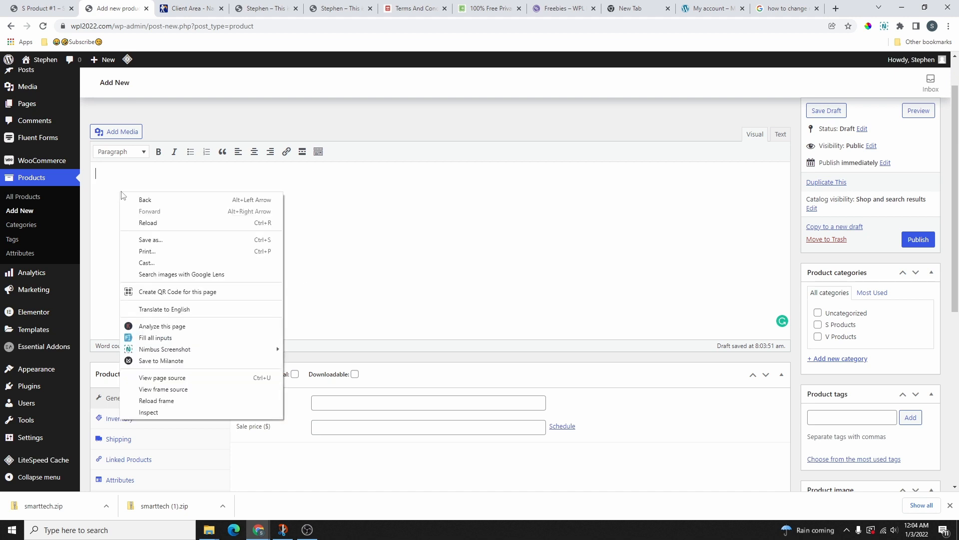
right_click(122, 172)
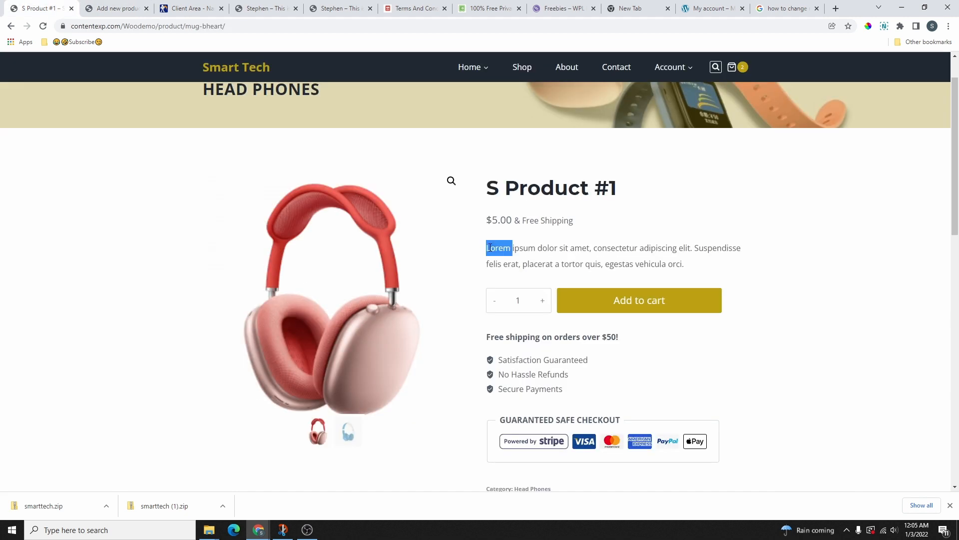
Copy the short text beneath the demo headphones' price into the new product's short description
triple_click(493, 248)
right_click(599, 267)
left_click(623, 274)
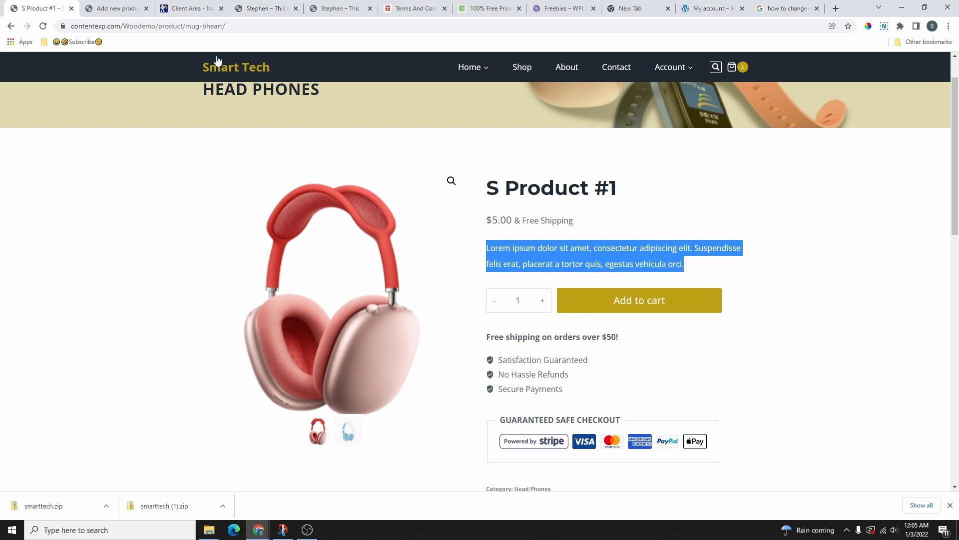
left_click(119, 9)
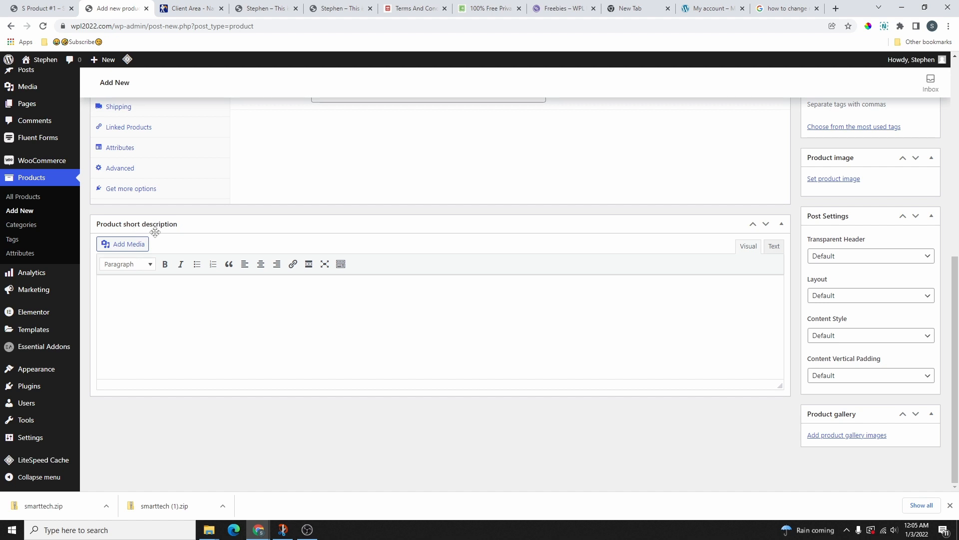
left_click(150, 295)
key("ctrl+v")
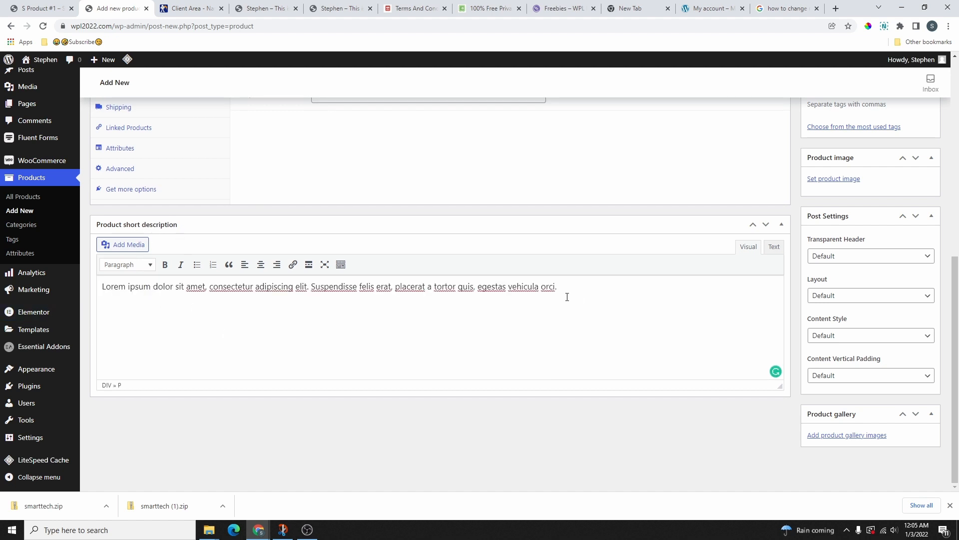
Compare where the short and full descriptions sit on the demo headphones page with the new product's name and description fields
left_click(43, 8)
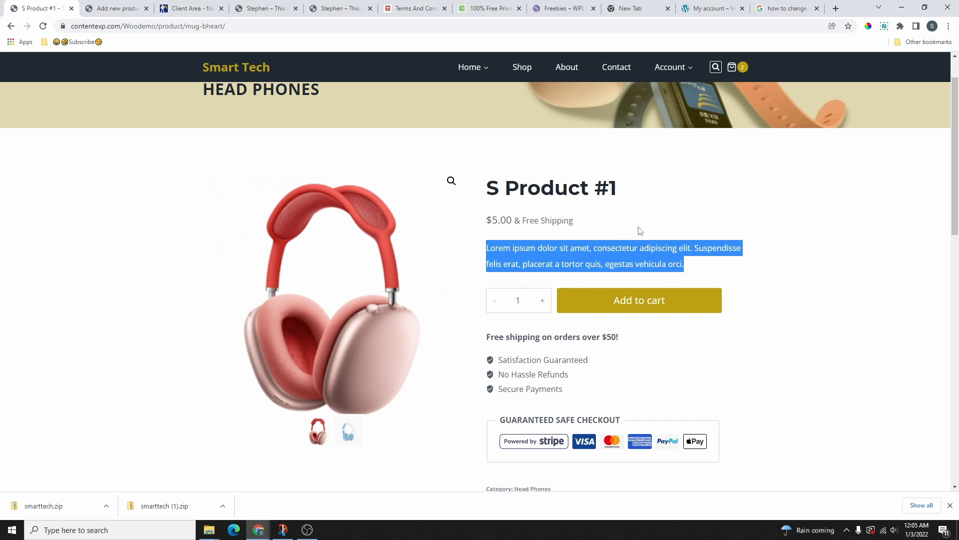
scroll(633, 228, "down", 9)
scroll(314, 200, "up", 4)
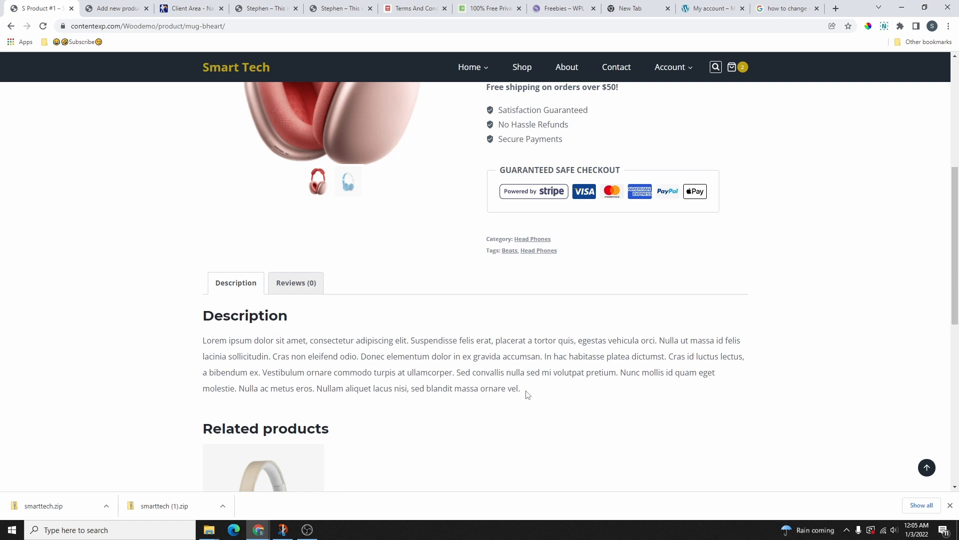
scroll(592, 379, "up", 4)
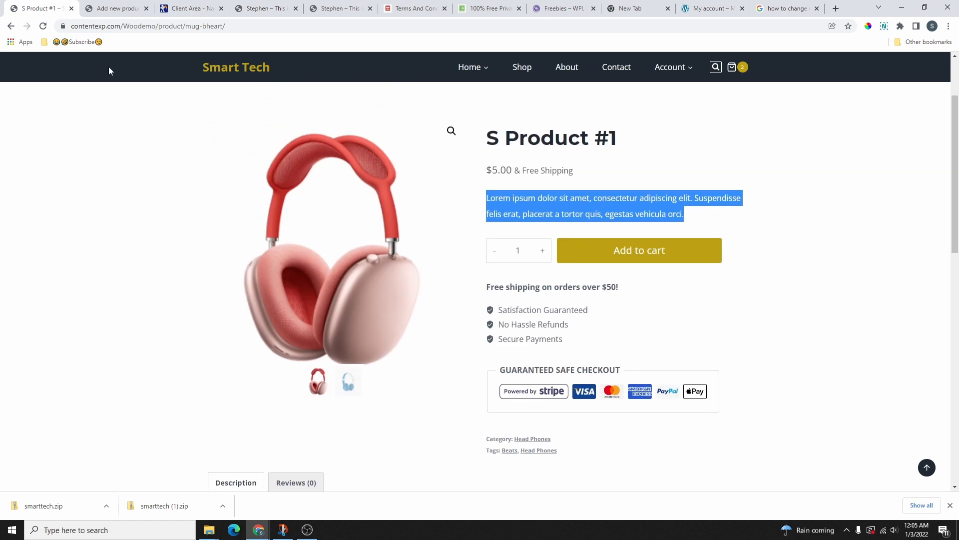
left_click(121, 7)
scroll(235, 338, "up", 8)
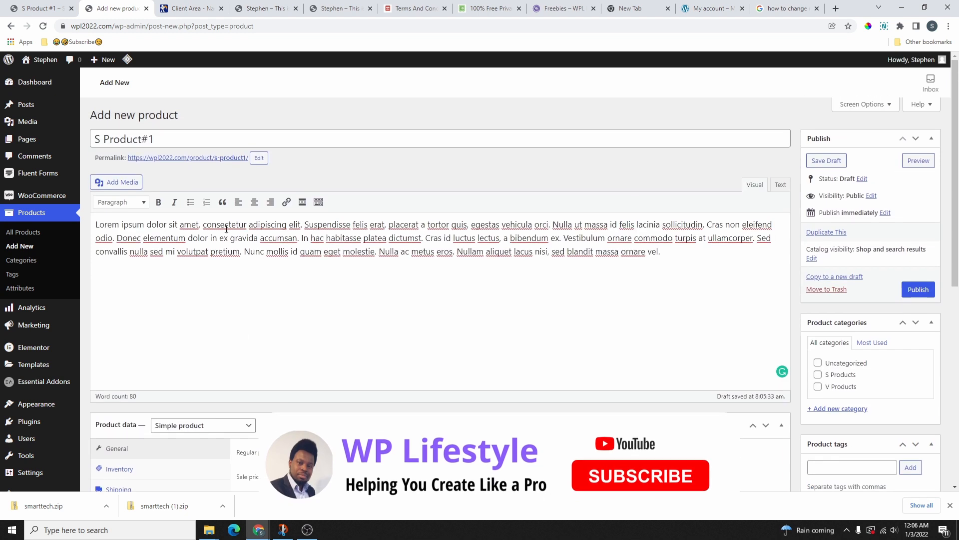
scroll(262, 267, "down", 8)
scroll(299, 315, "up", 8)
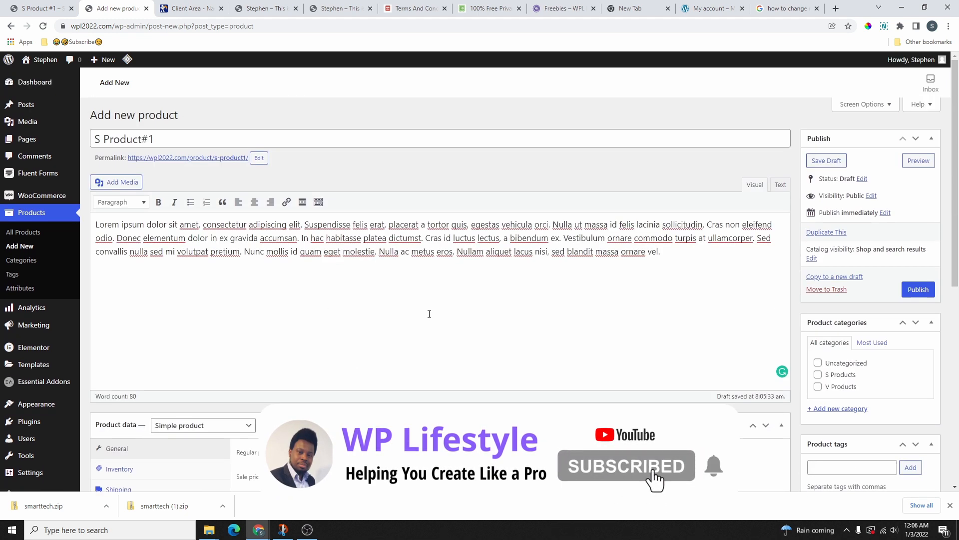
scroll(899, 226, "down", 2)
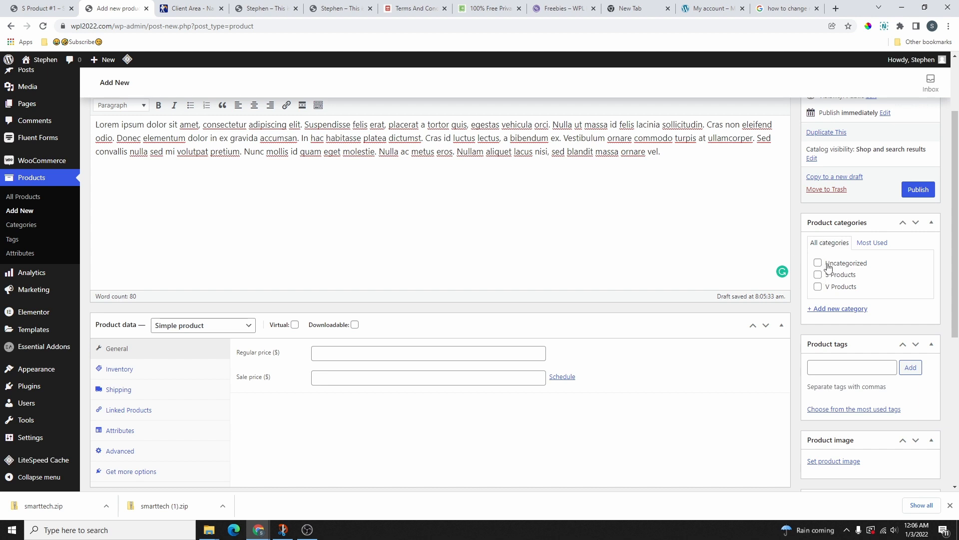
scroll(121, 186, "up", 2)
left_click_drag(156, 139, 93, 138)
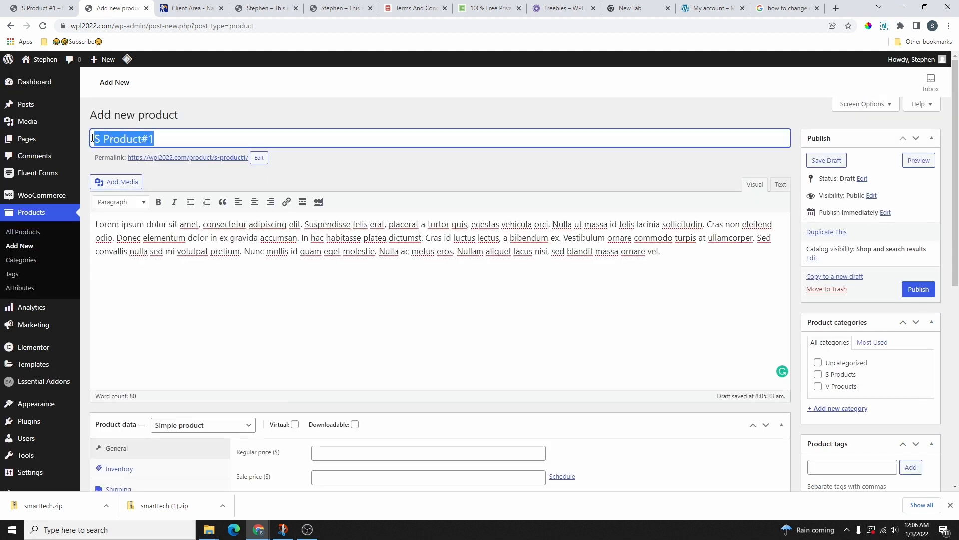
Assign the new product to the S Products category
scroll(816, 205, "down", 1)
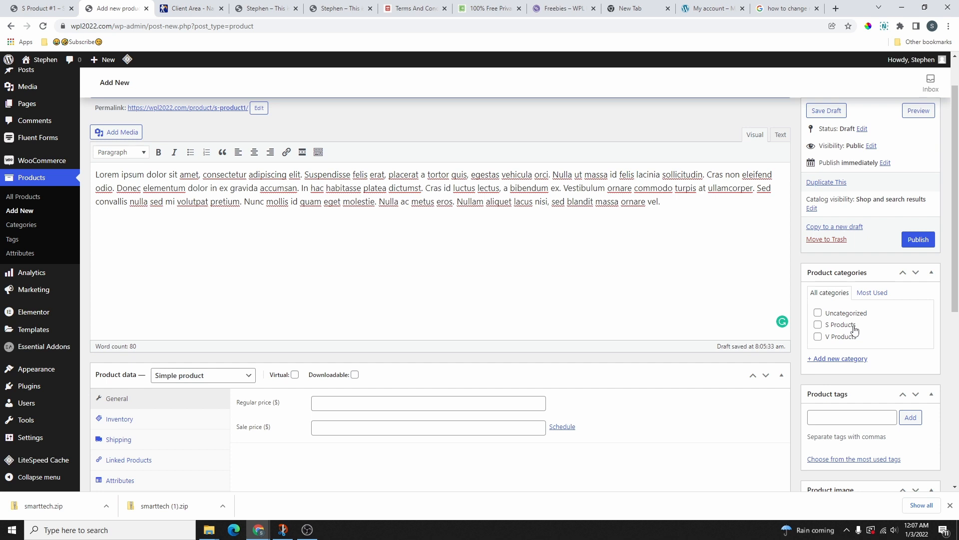
left_click(818, 324)
scroll(836, 318, "down", 2)
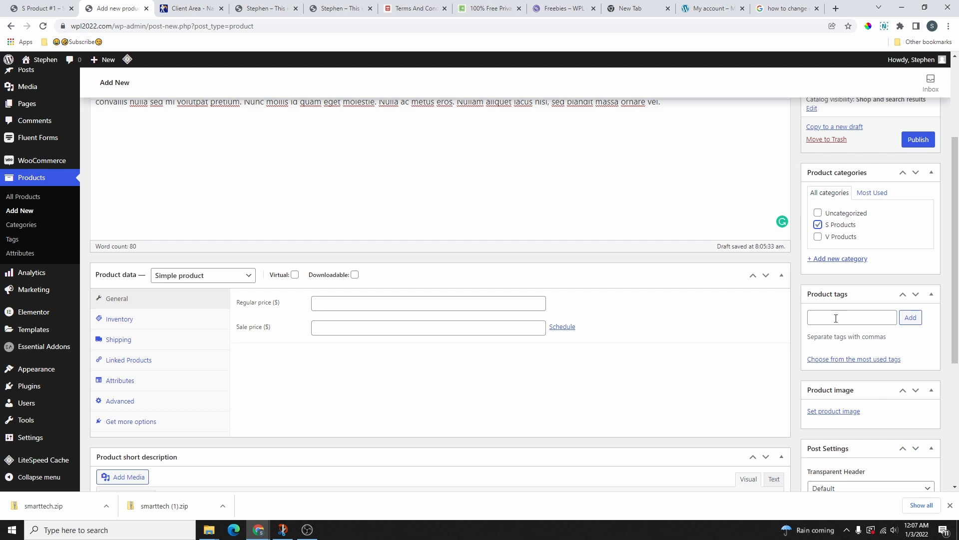
Add the product tag shoes to the new product
left_click(836, 318)
type("sheoes")
key("Return")
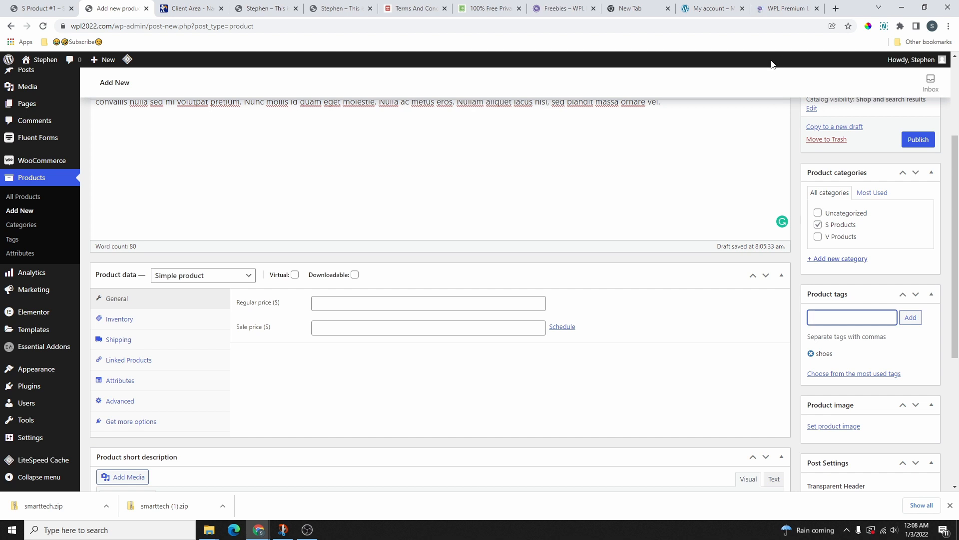
Examine how product tags filter items in the WPLifestyle shop, opening the Elementor Template Kit and Divi templates tags
left_click(772, 9)
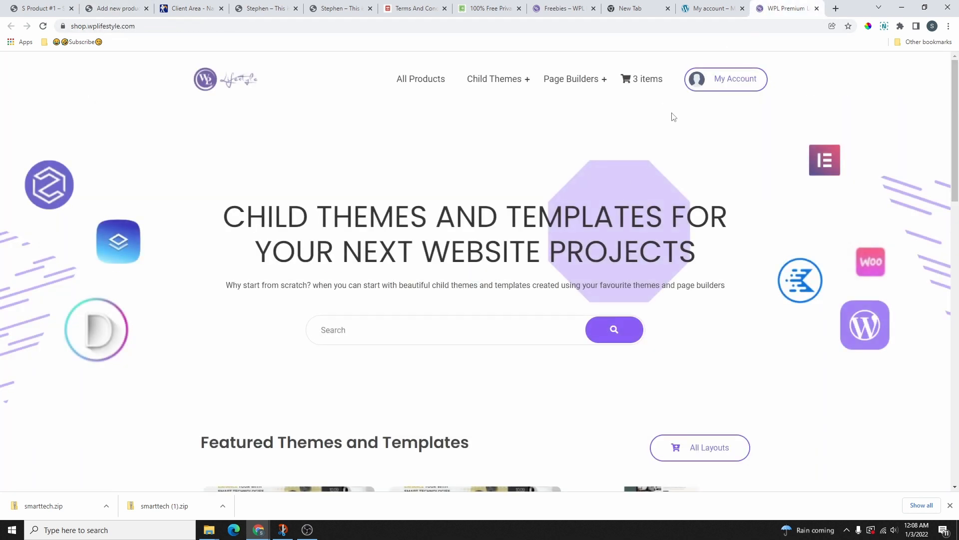
left_click(416, 82)
scroll(451, 231, "down", 9)
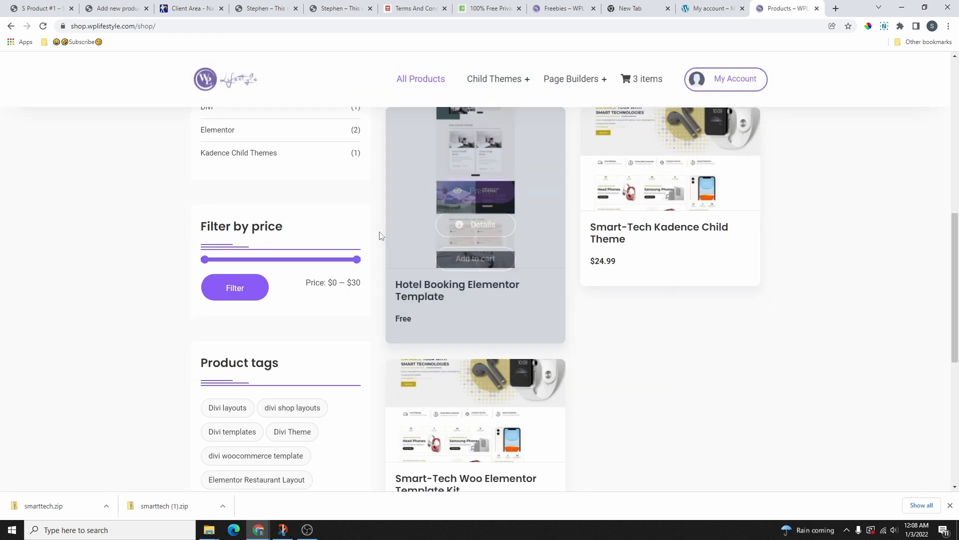
scroll(381, 235, "down", 2)
scroll(235, 303, "down", 2)
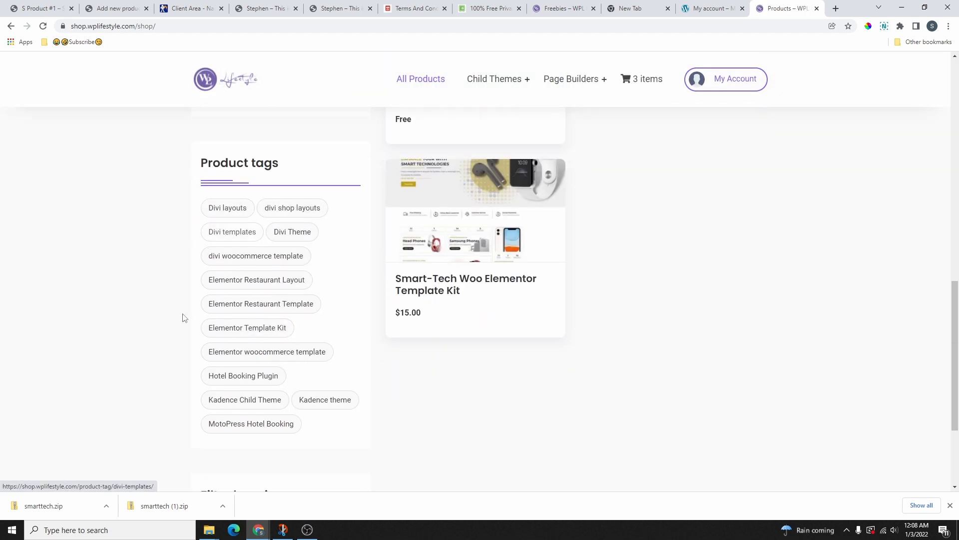
left_click(244, 334)
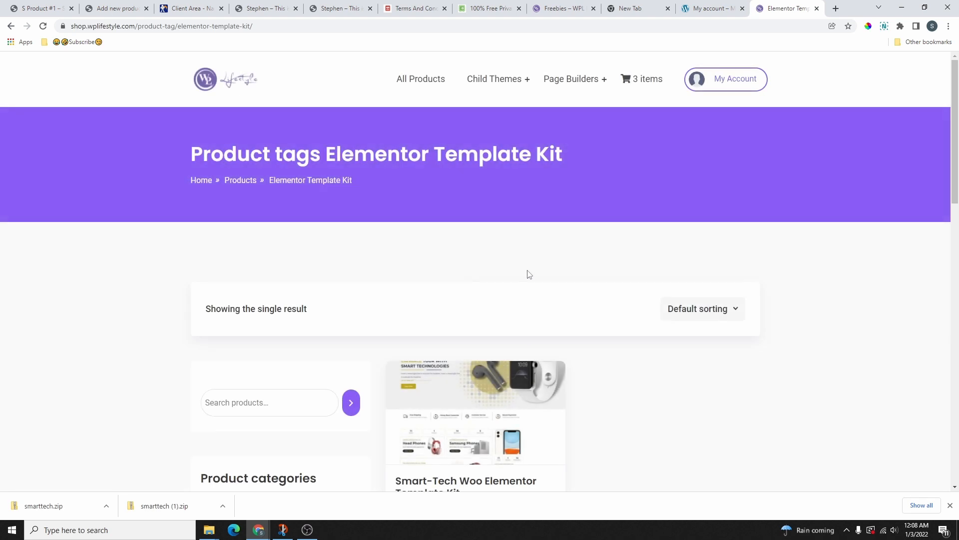
scroll(528, 276, "down", 6)
scroll(509, 327, "up", 3)
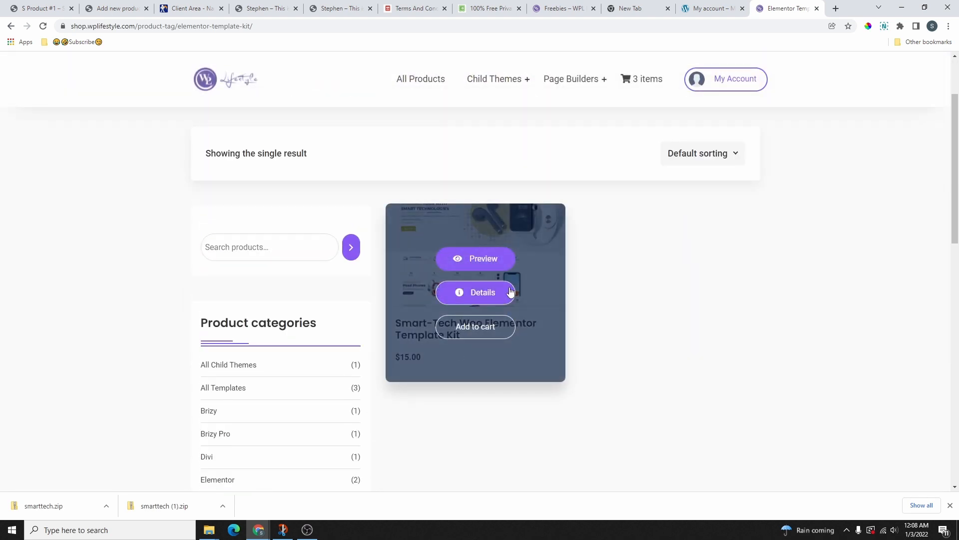
scroll(458, 313, "down", 1)
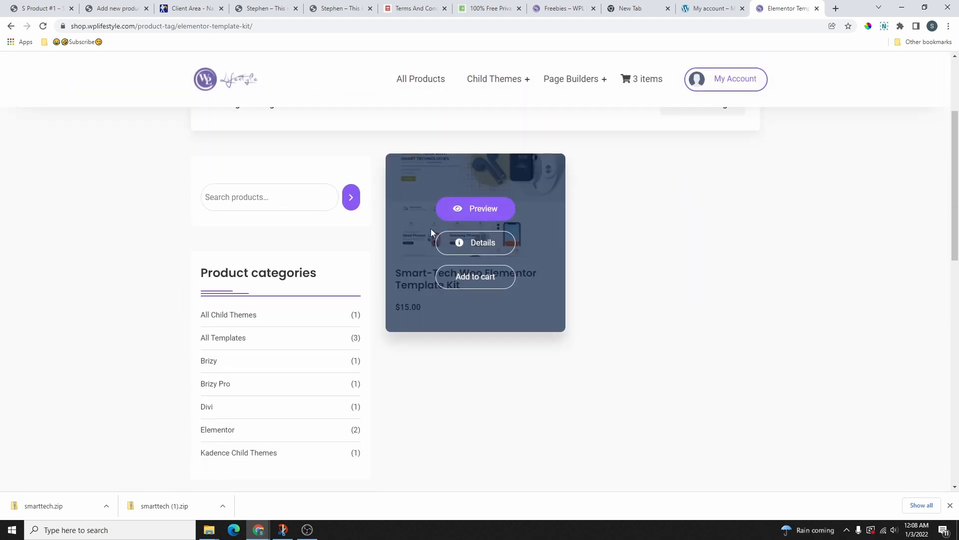
scroll(214, 307, "down", 3)
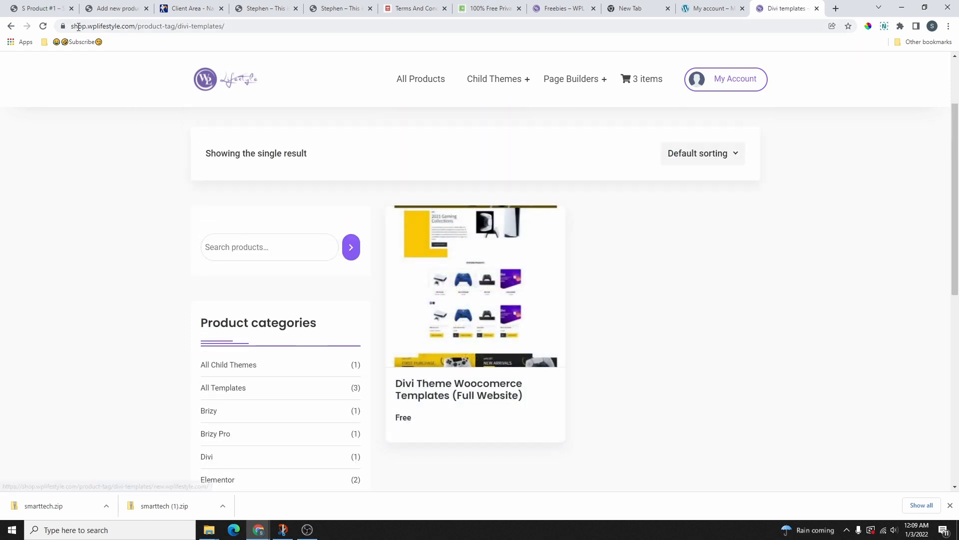
Set the white smartwatch picture product-preview-4.jpg from the media library as the new product's image
left_click(41, 8)
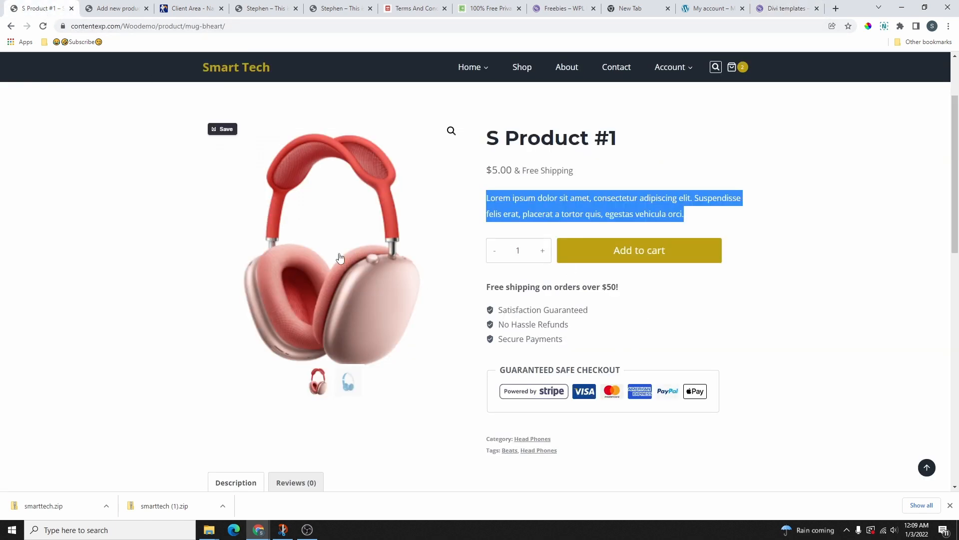
left_click(104, 7)
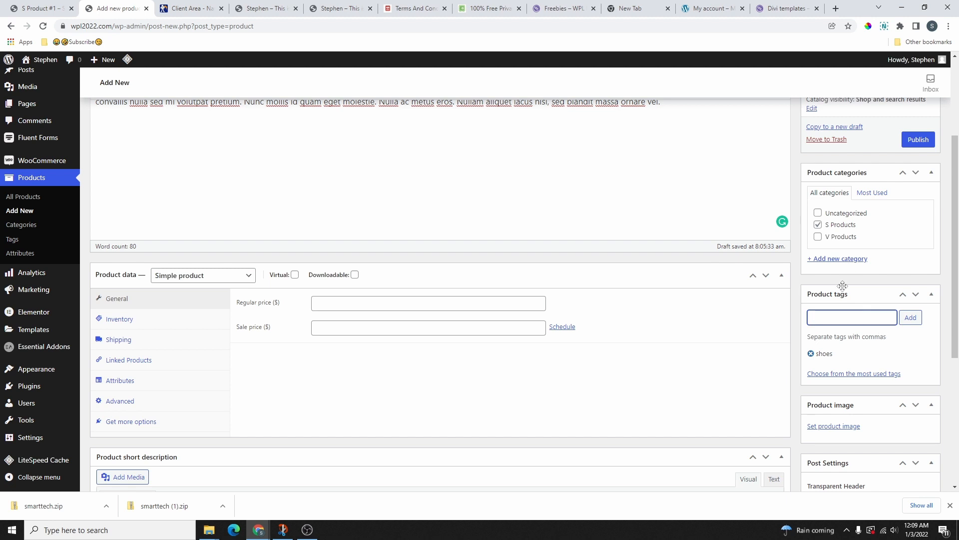
scroll(849, 280, "down", 3)
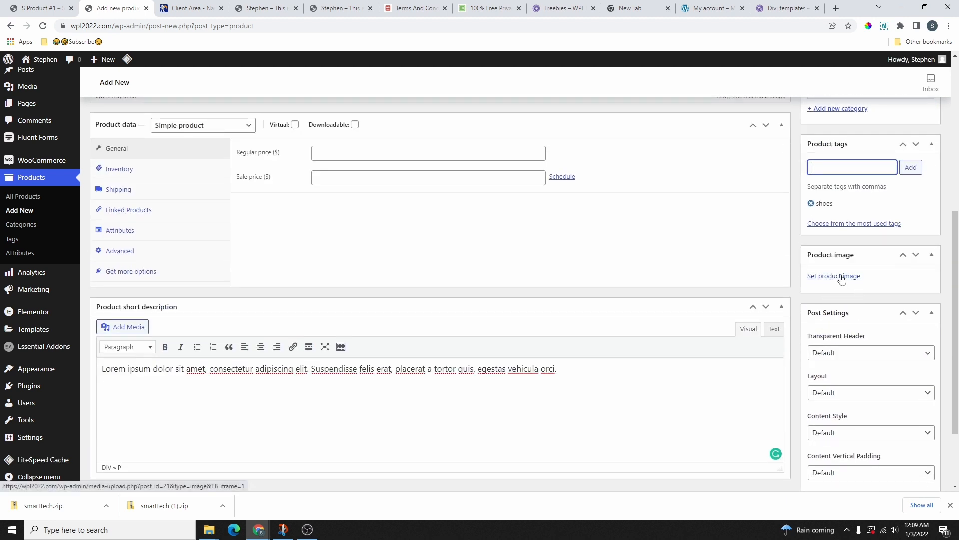
left_click(837, 277)
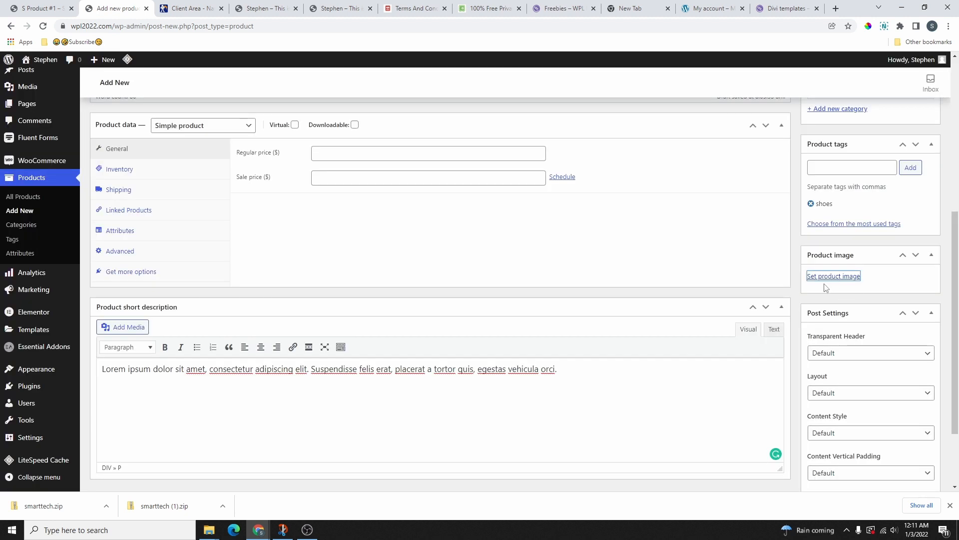
left_click(829, 279)
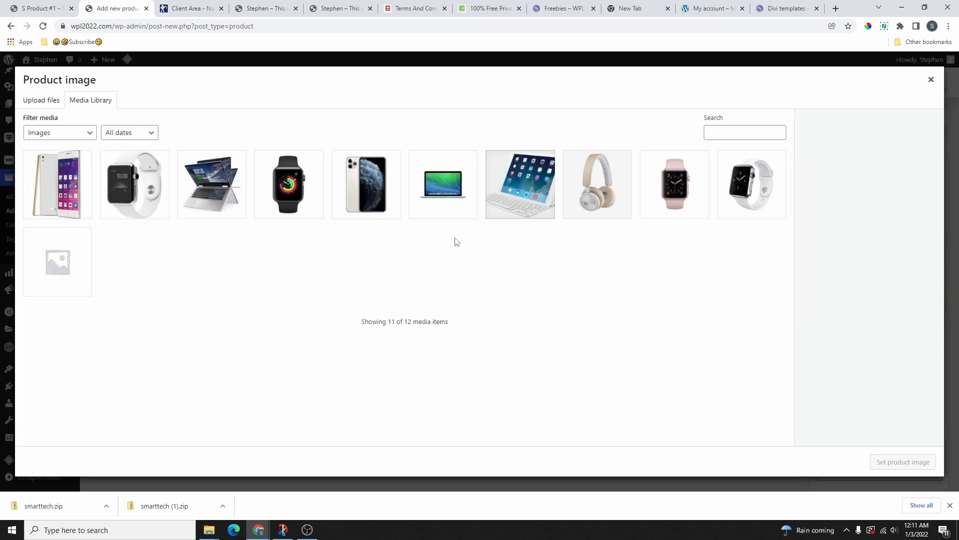
left_click(41, 105)
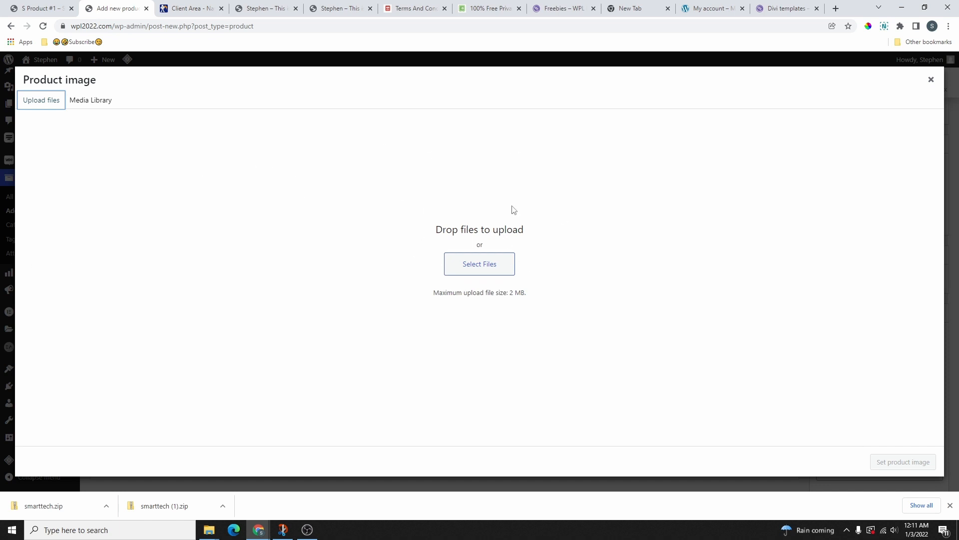
left_click(87, 102)
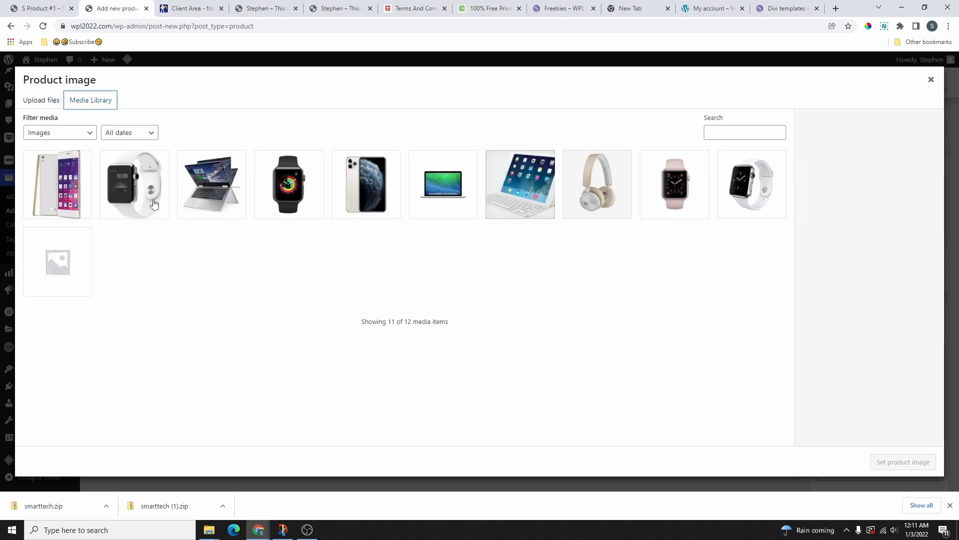
left_click(137, 204)
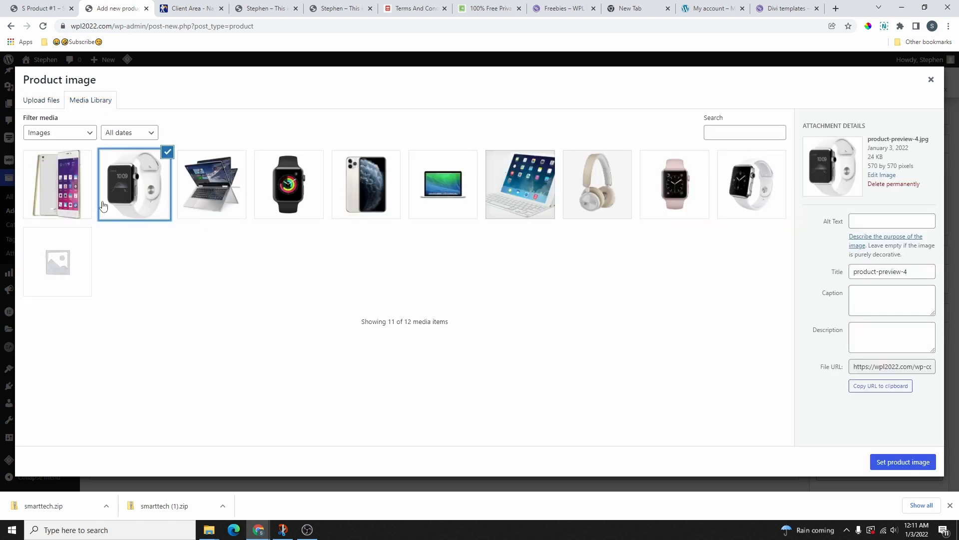
left_click(903, 462)
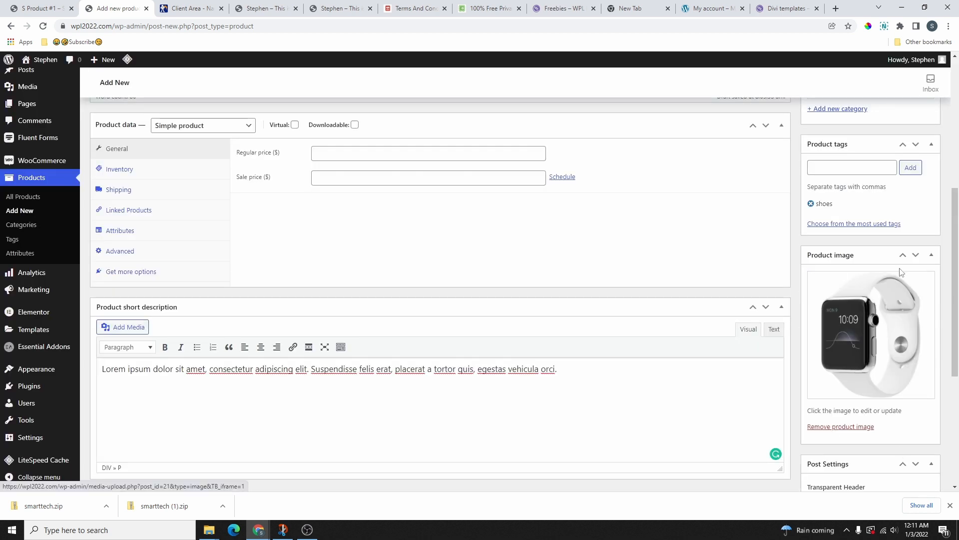
Choose Simple product as the product type in the product data
scroll(876, 289, "down", 5)
scroll(285, 240, "up", 8)
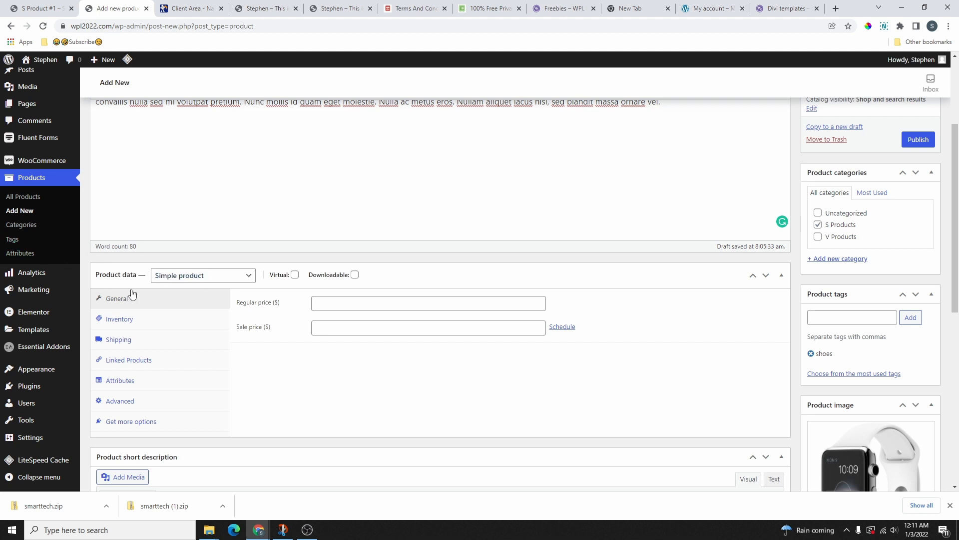
left_click(162, 281)
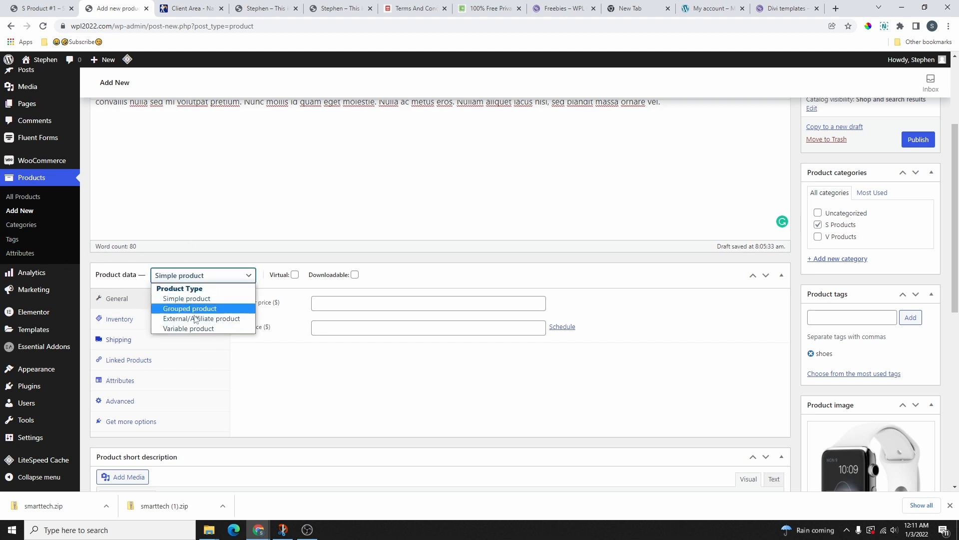
left_click(185, 299)
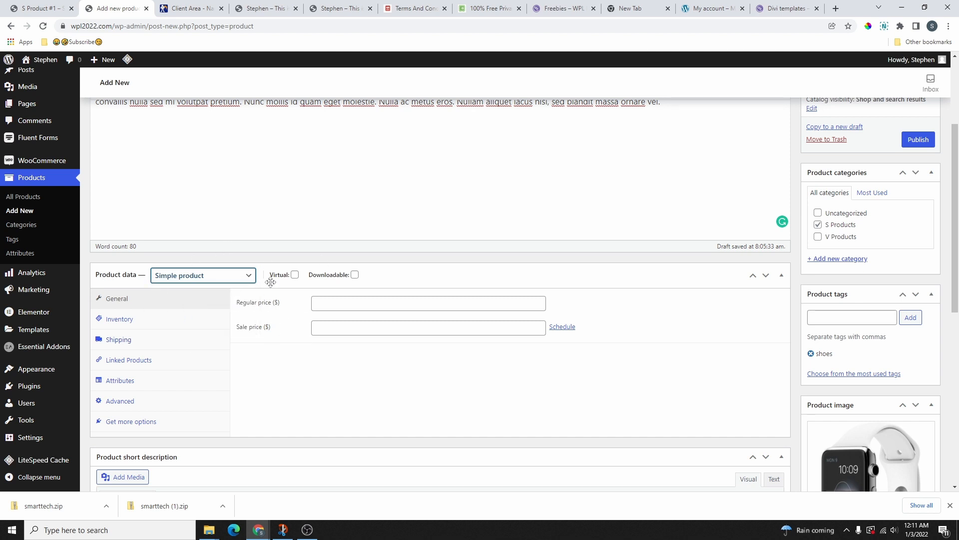
Mark the product as both downloadable and virtual
left_click(355, 275)
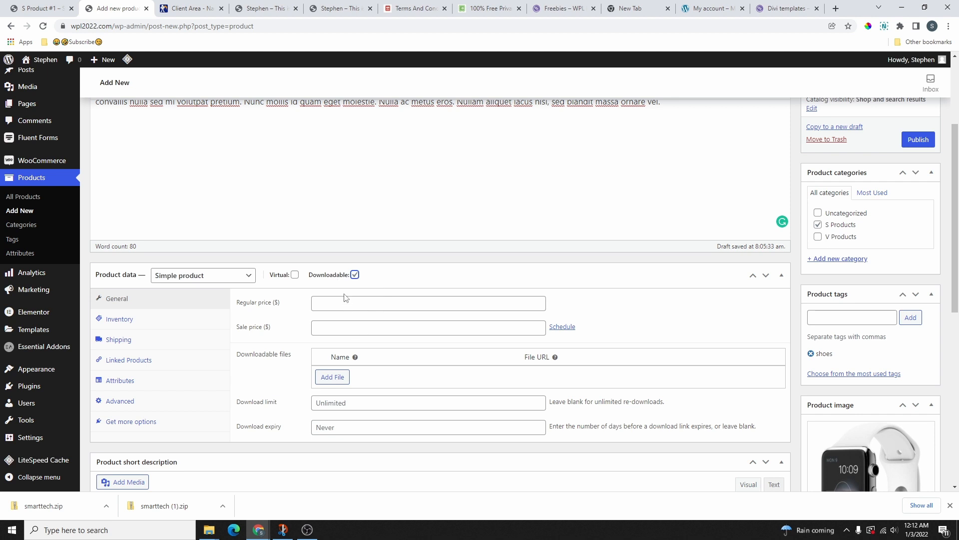
scroll(438, 333, "down", 1)
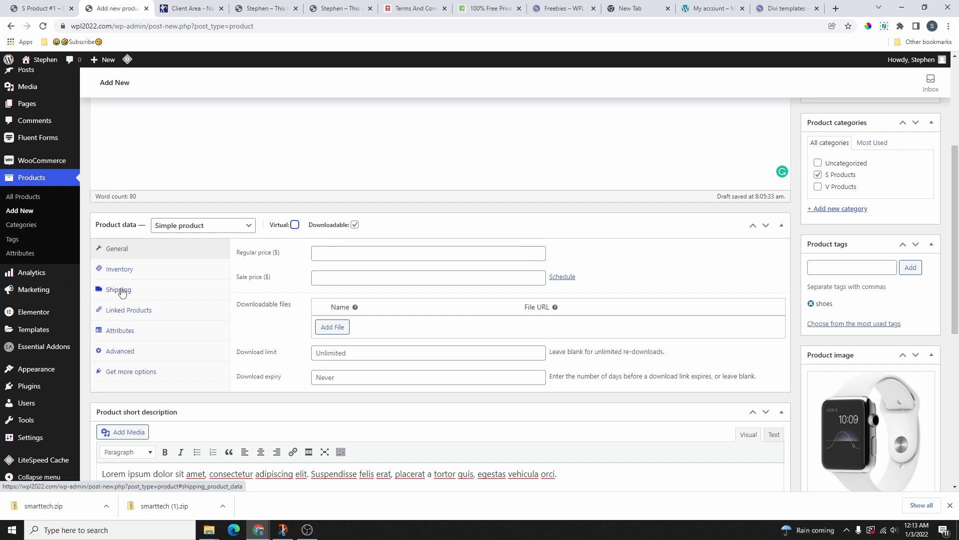
left_click(294, 224)
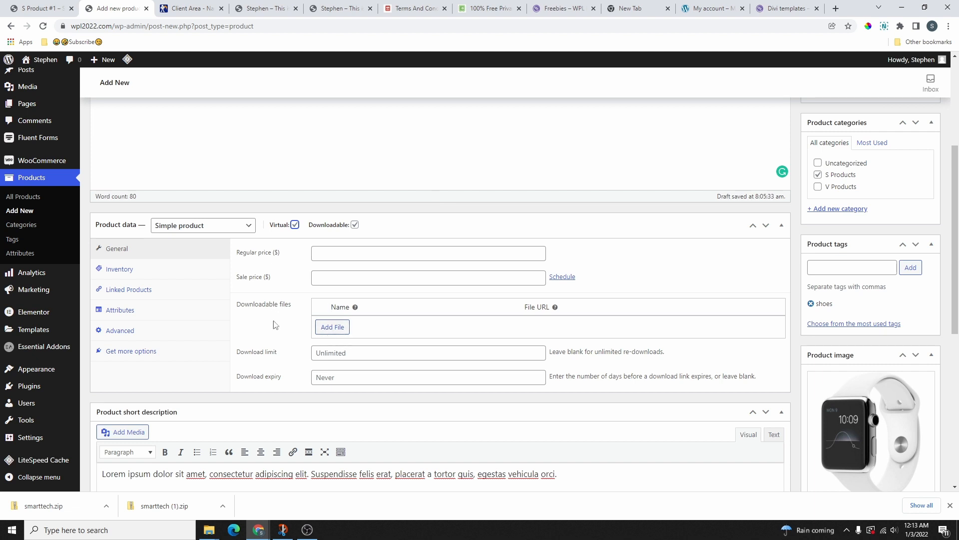
Add a downloadable file entry using the laptop image from the media library
left_click(338, 328)
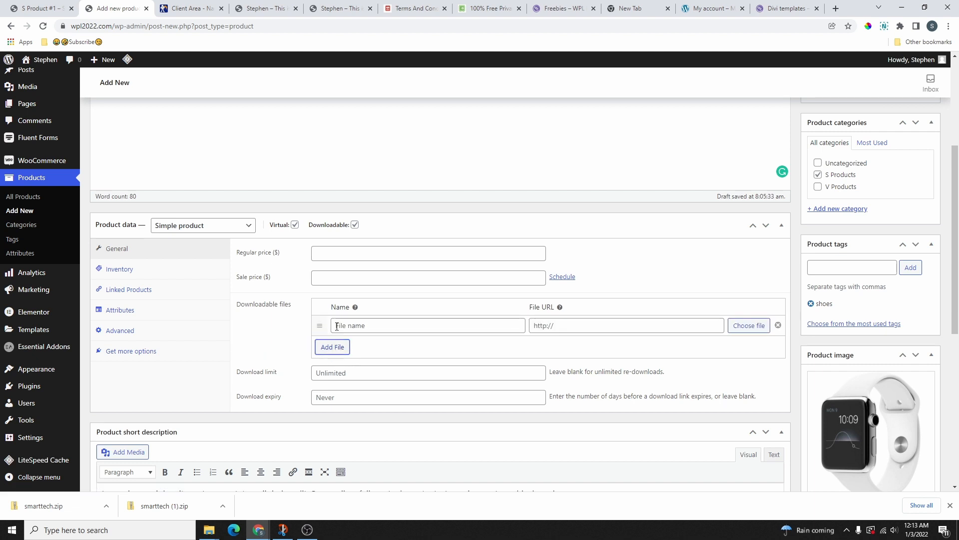
left_click(745, 328)
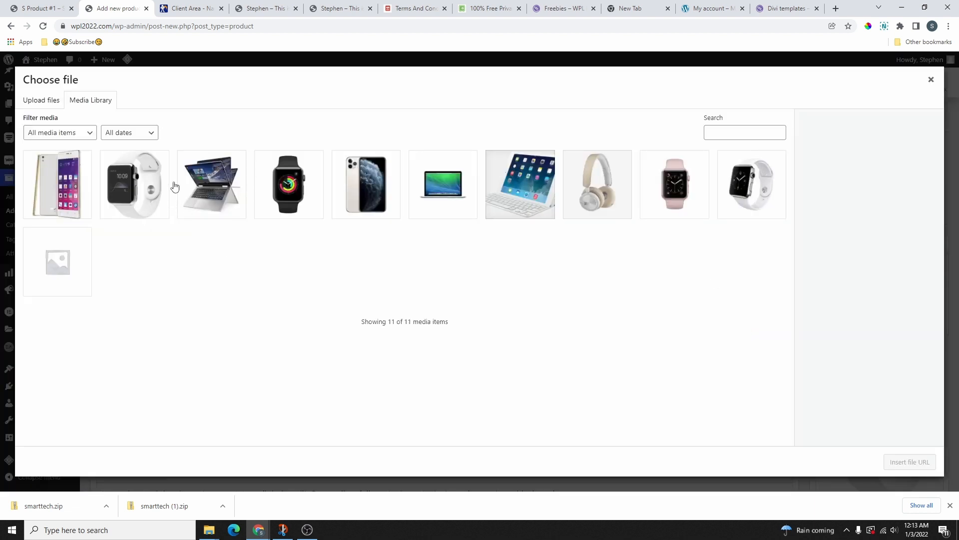
left_click(178, 186)
left_click(909, 462)
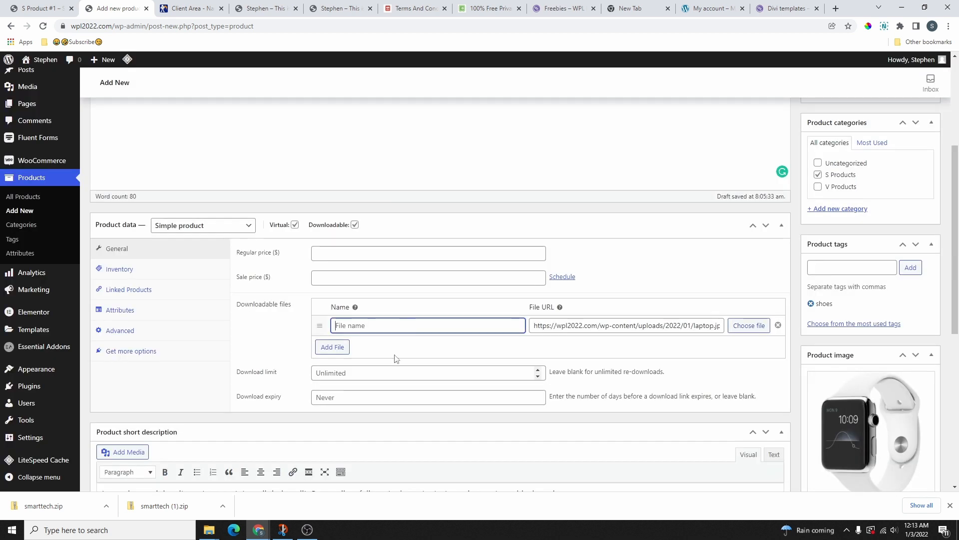
Remove the downloadable file entry and turn off the product's Downloadable and Virtual options
left_click(778, 325)
left_click(353, 353)
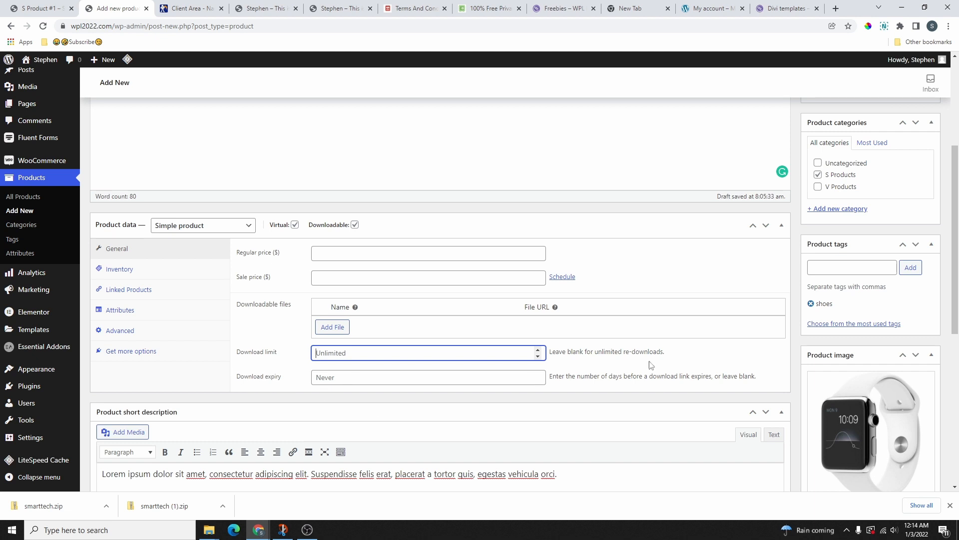
left_click(354, 225)
left_click(295, 225)
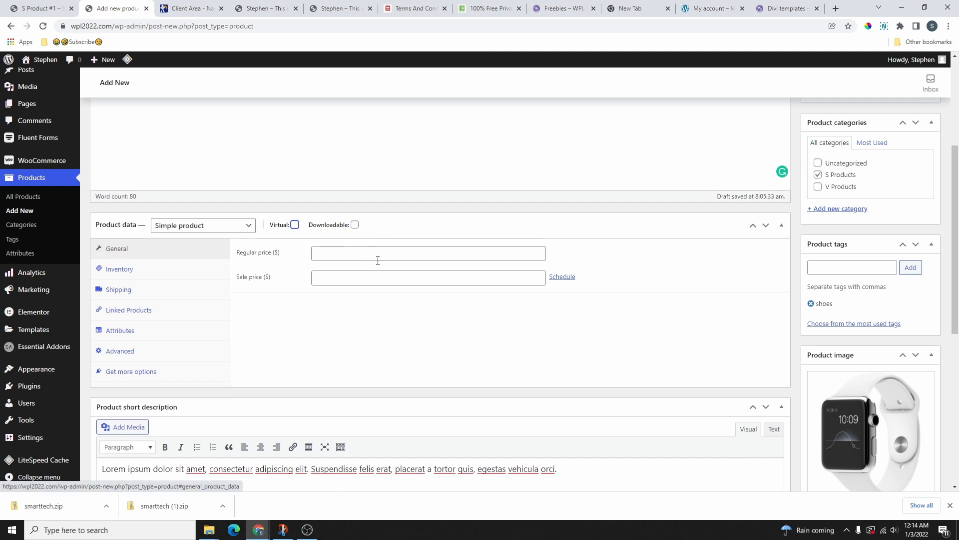
Set the product's regular price to 20 dollars and its sale price to 15 dollars
left_click(351, 256)
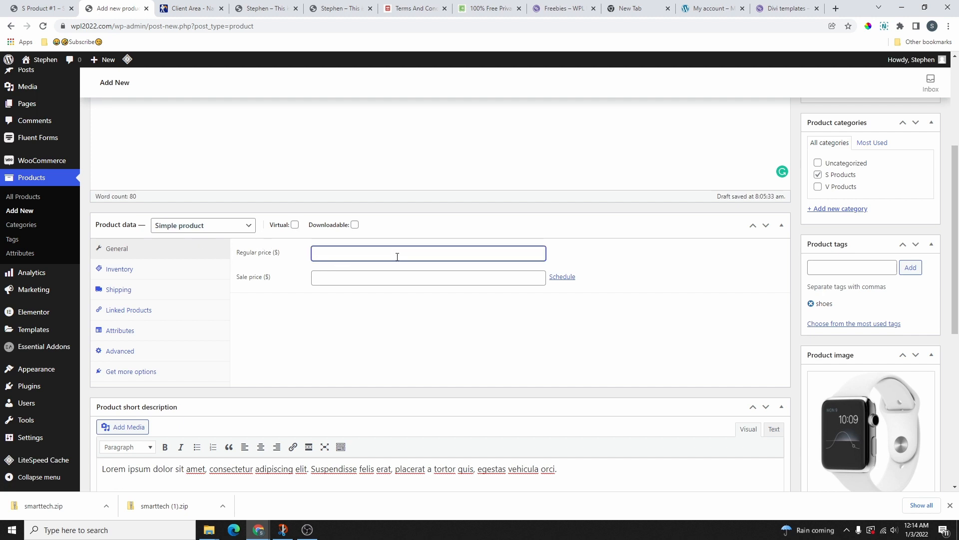
type("20")
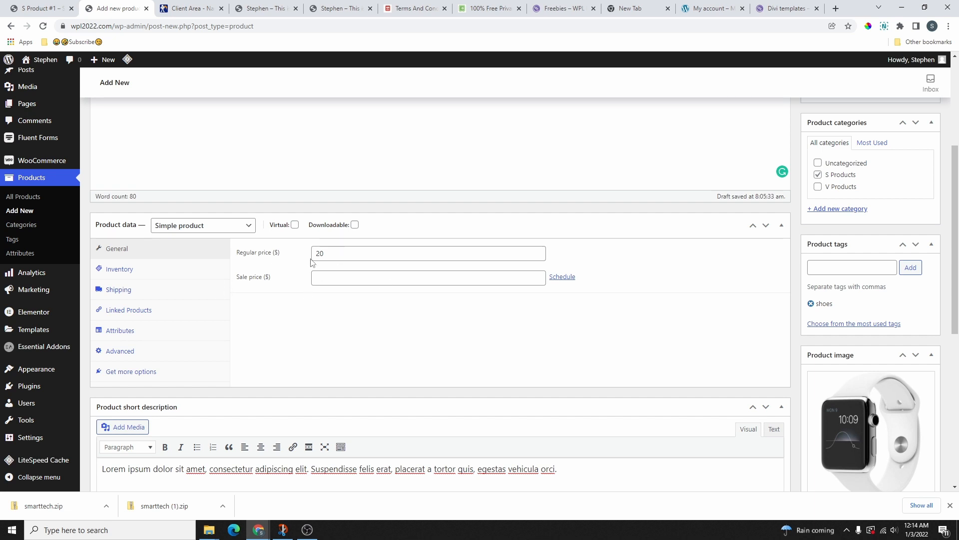
left_click(340, 282)
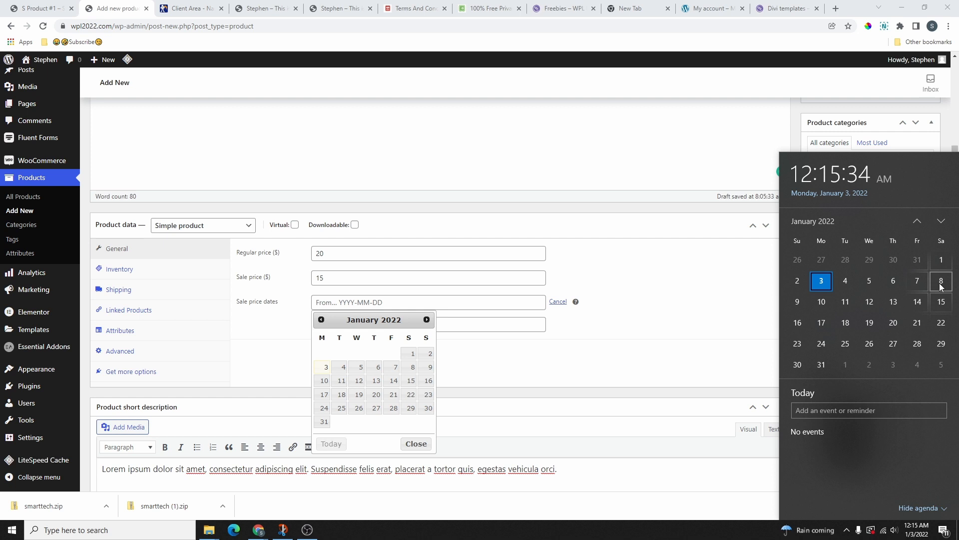
Schedule the sale price from 2022-01-04 to 2022-01-08
left_click(347, 368)
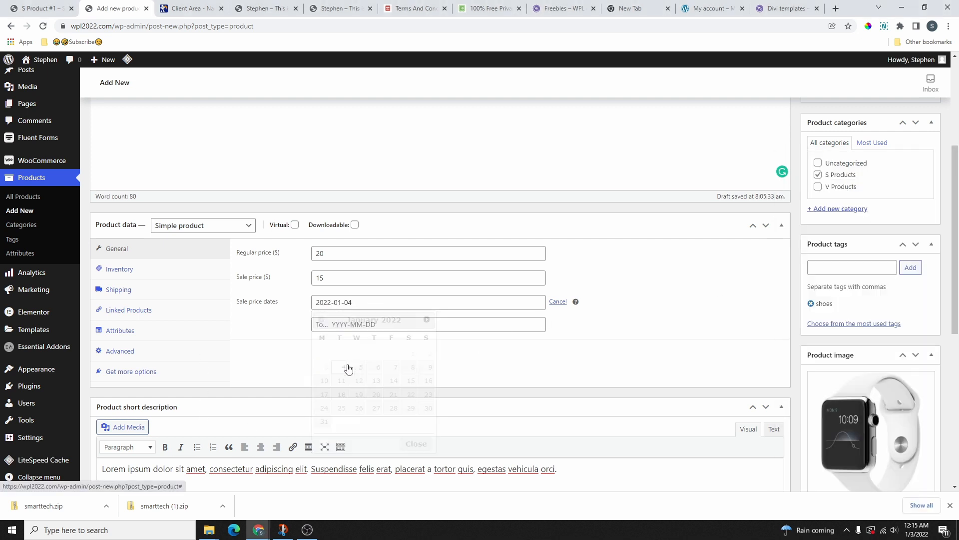
left_click(369, 324)
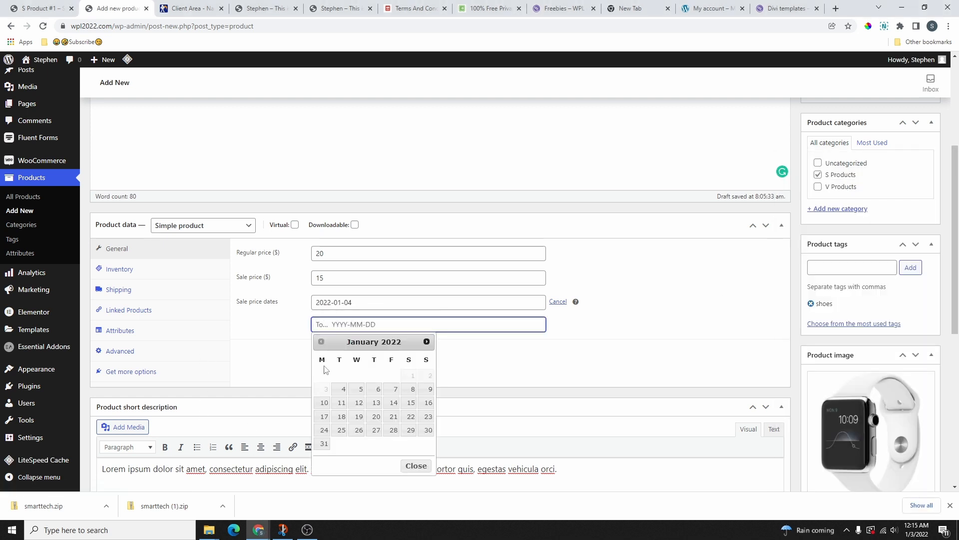
left_click(411, 390)
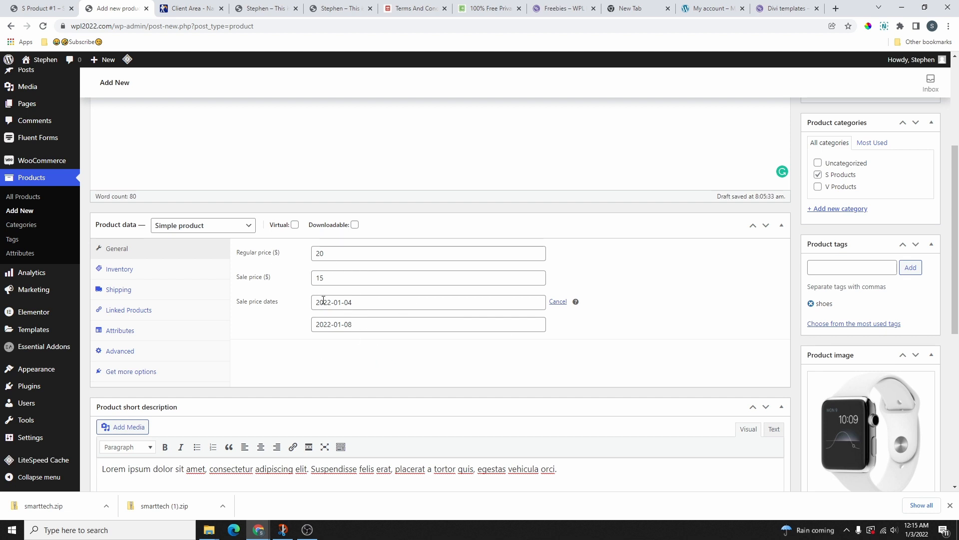
double_click(317, 252)
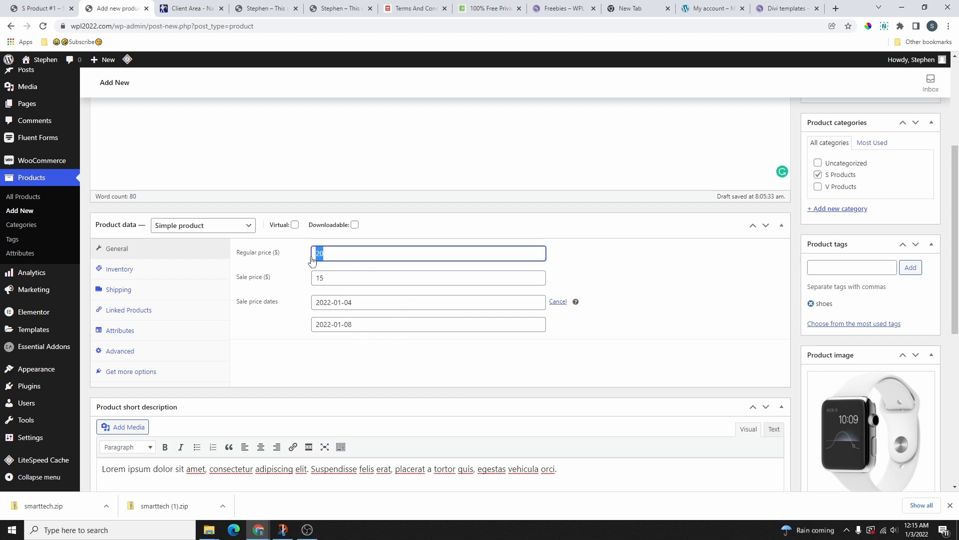
Set the product's SKU to 0001 in its inventory settings
scroll(313, 150, "down", 2)
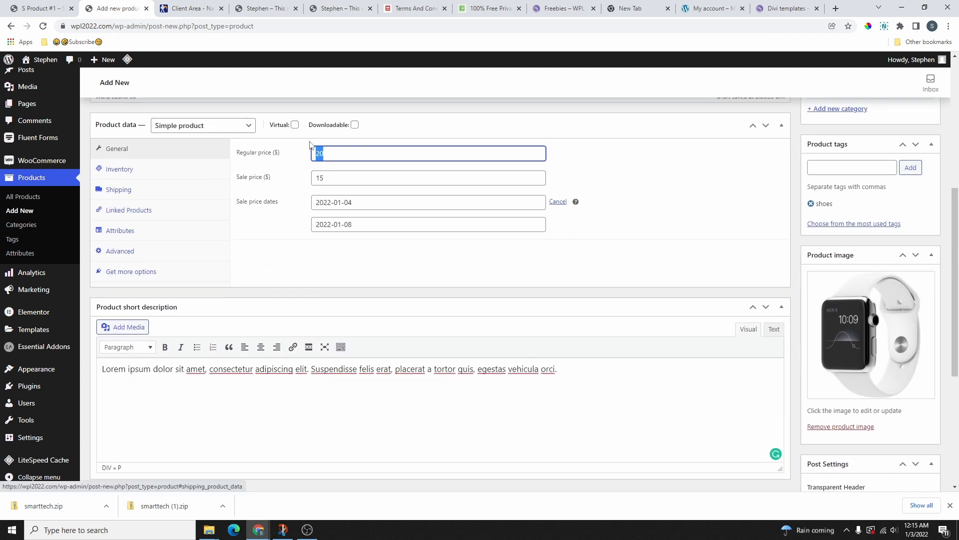
left_click(121, 171)
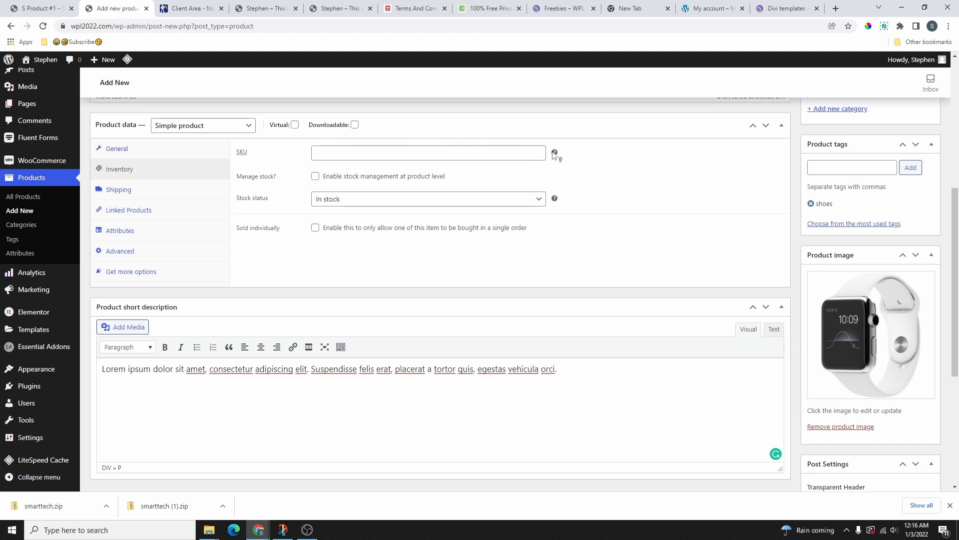
mouse_move(555, 153)
left_click(404, 152)
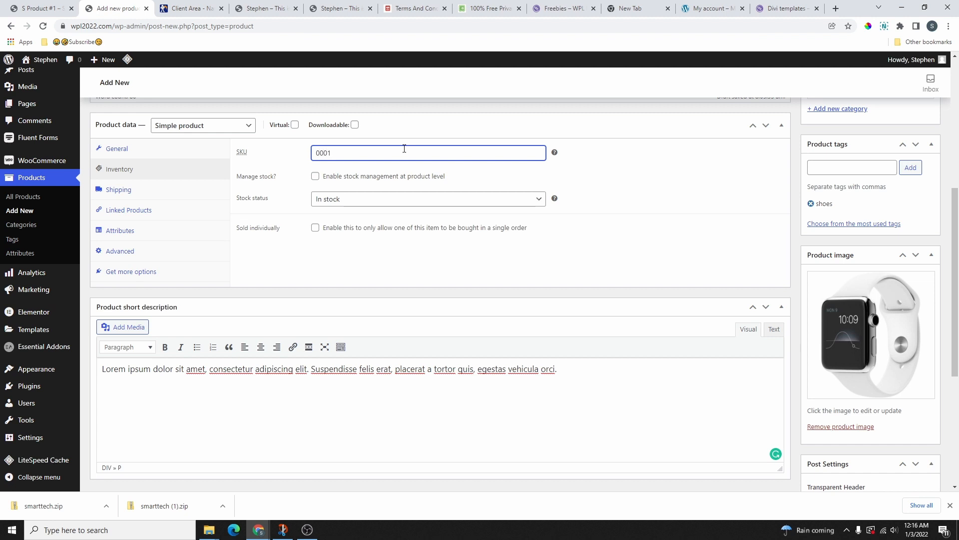
Enable stock management at product level and set the stock quantity to 10
triple_click(367, 174)
left_click(316, 178)
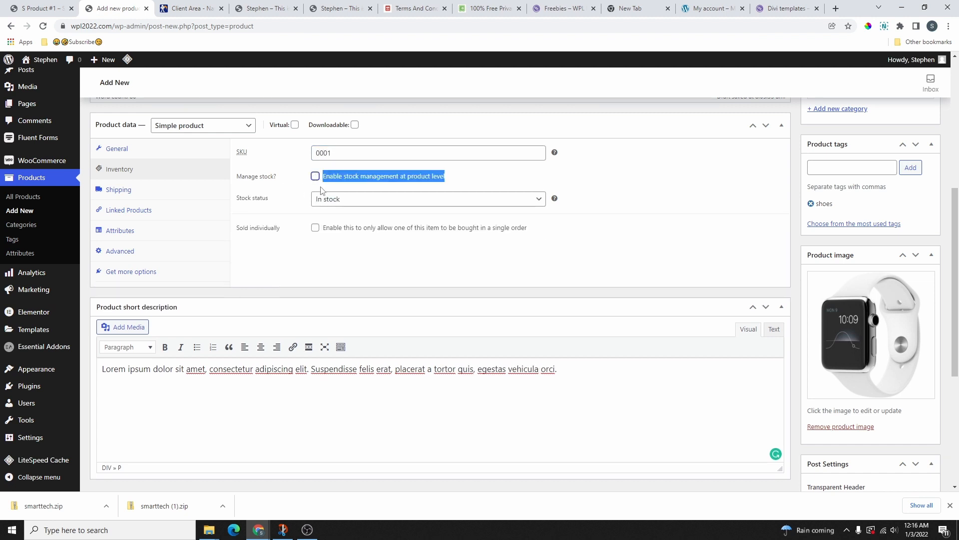
left_click(315, 176)
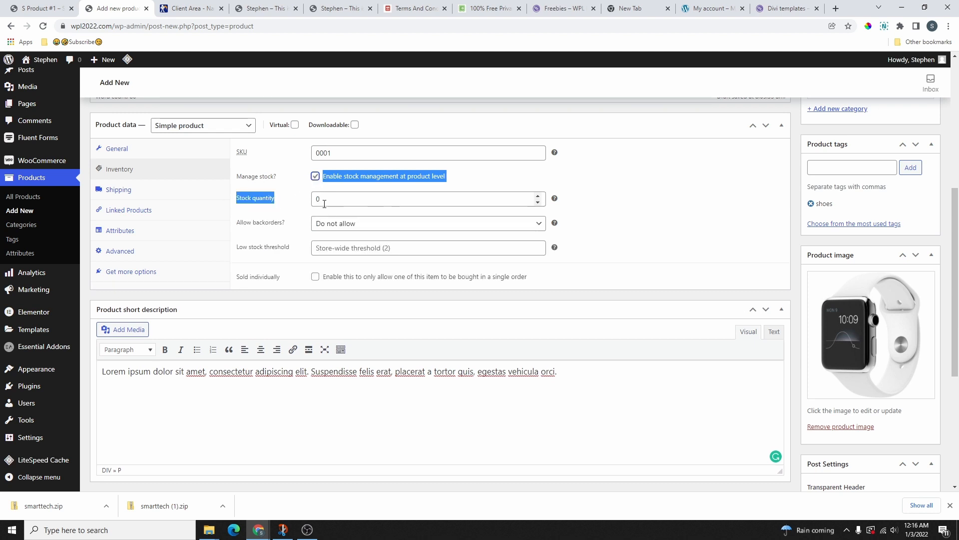
left_click_drag(336, 201, 290, 203)
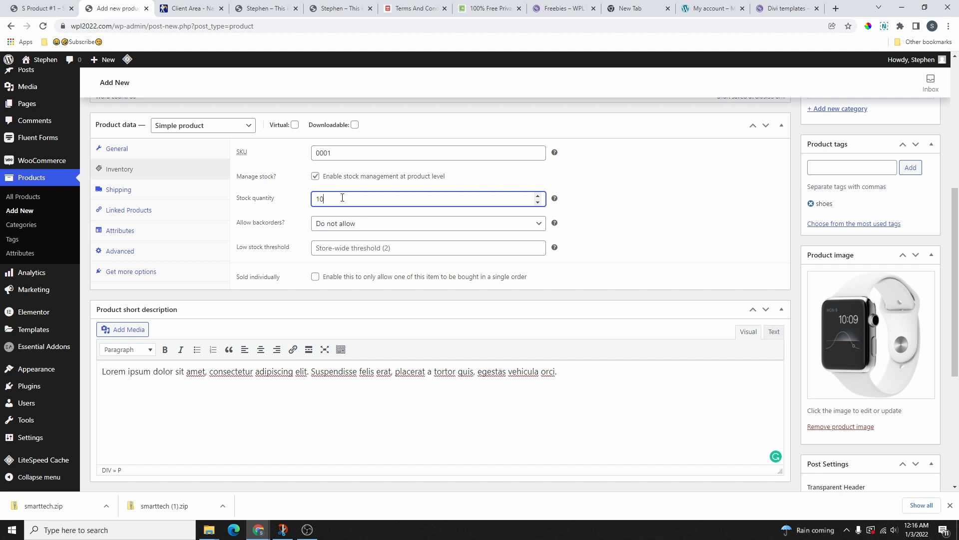
Examine the demo headphones page's purchase area, then return to the new product's inventory settings
left_click(50, 9)
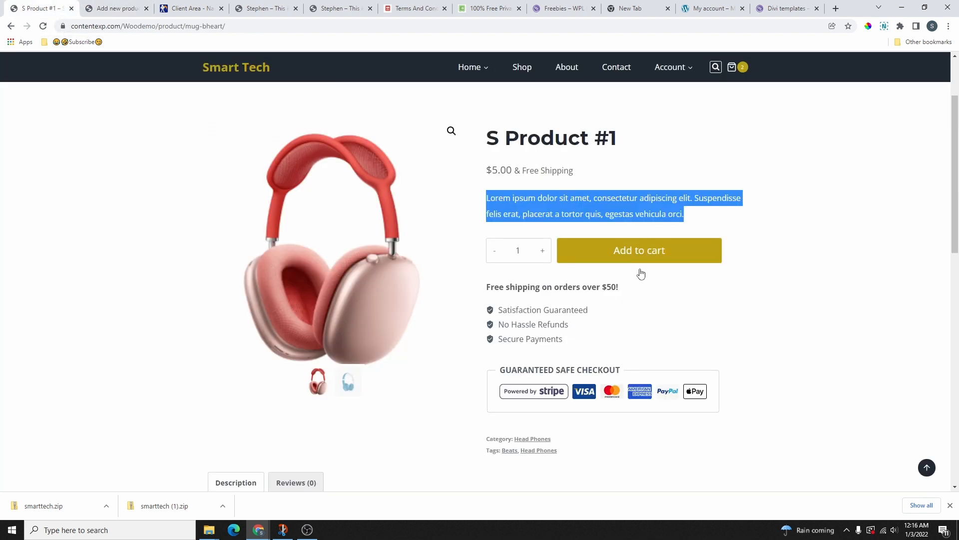
left_click(633, 297)
scroll(604, 247, "down", 2)
scroll(549, 240, "down", 1)
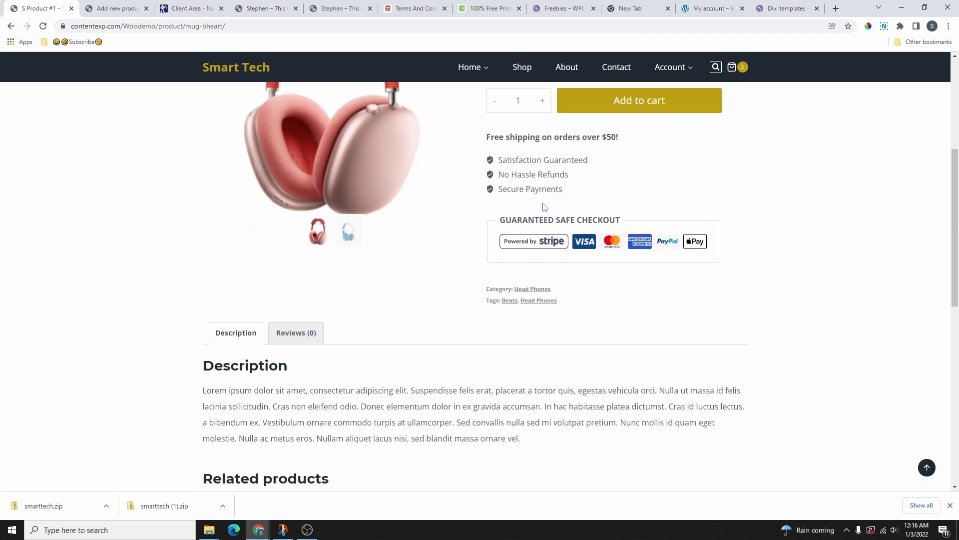
scroll(575, 205, "up", 1)
scroll(546, 182, "up", 1)
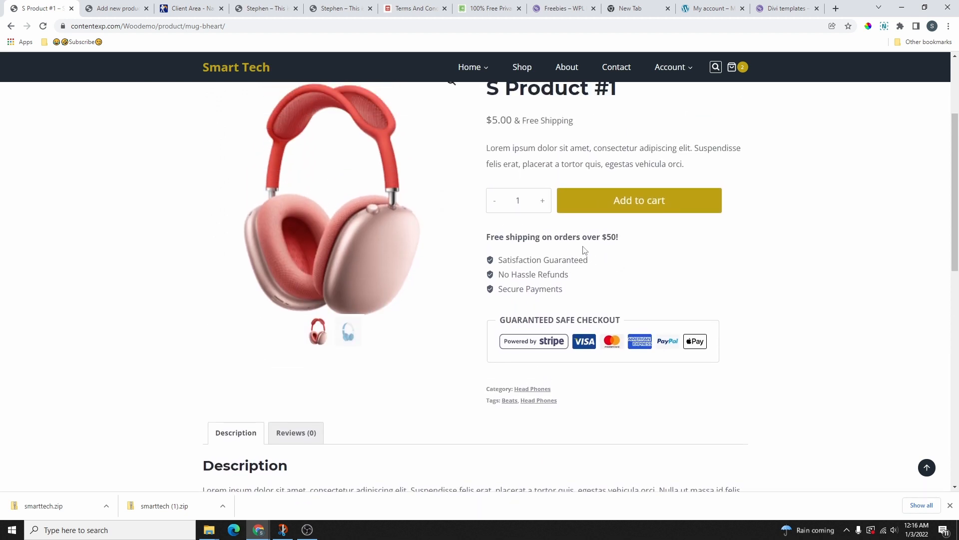
scroll(582, 250, "up", 2)
left_click(117, 8)
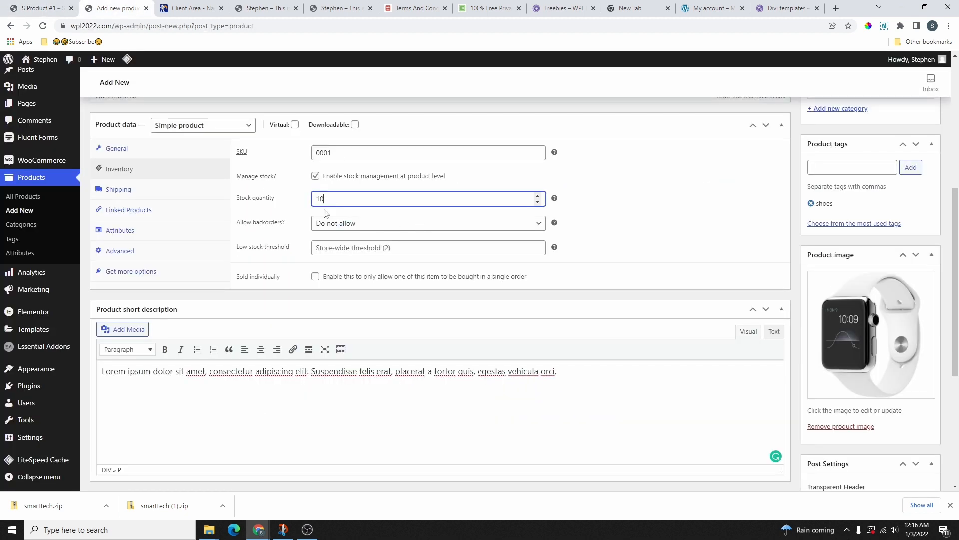
Set the product's low stock threshold to 5 with stock management on, and toggle the Sold individually option
left_click(315, 175)
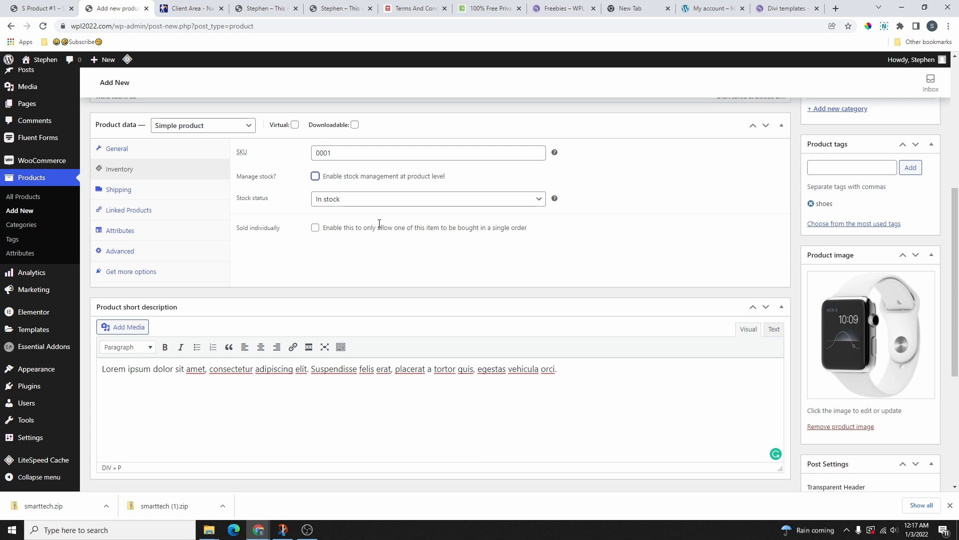
left_click(315, 176)
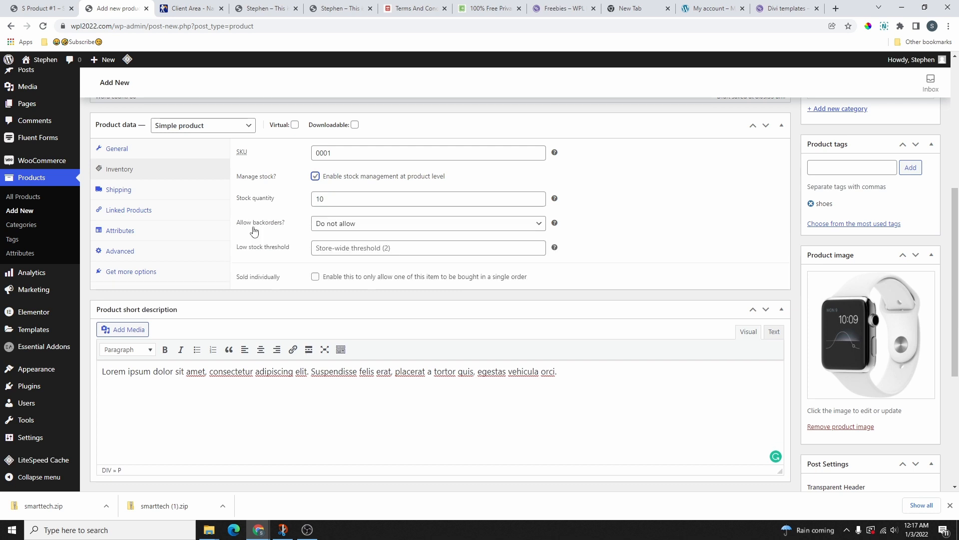
left_click(341, 225)
left_click(269, 250)
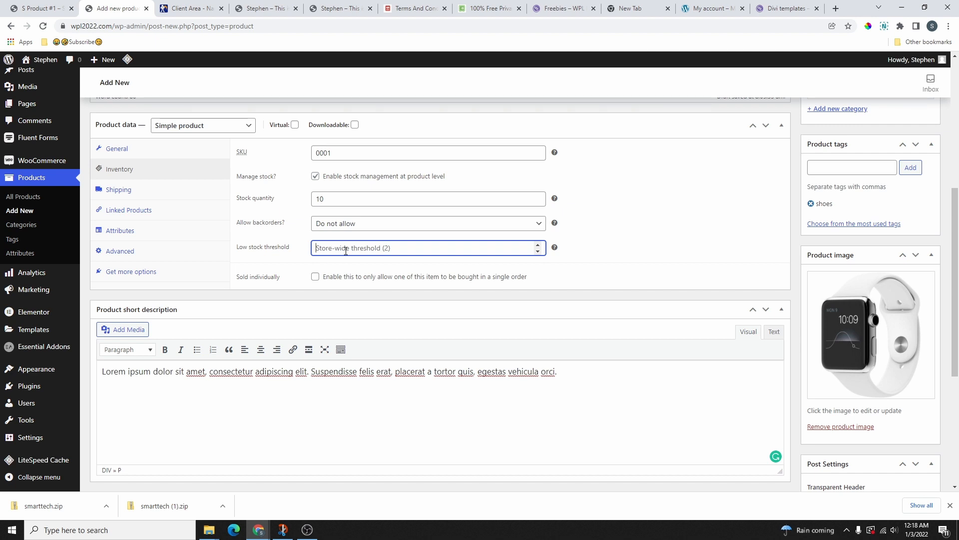
type("5")
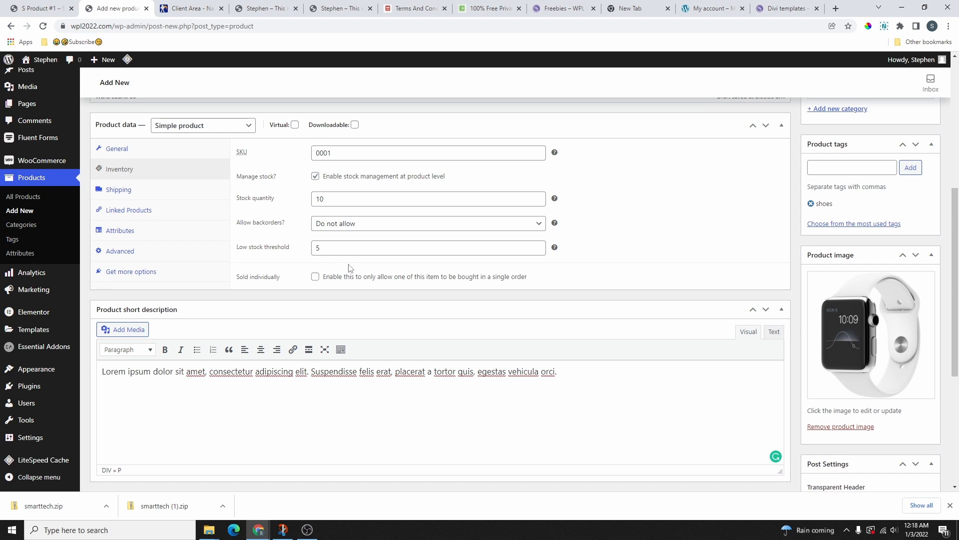
scroll(347, 237, "down", 1)
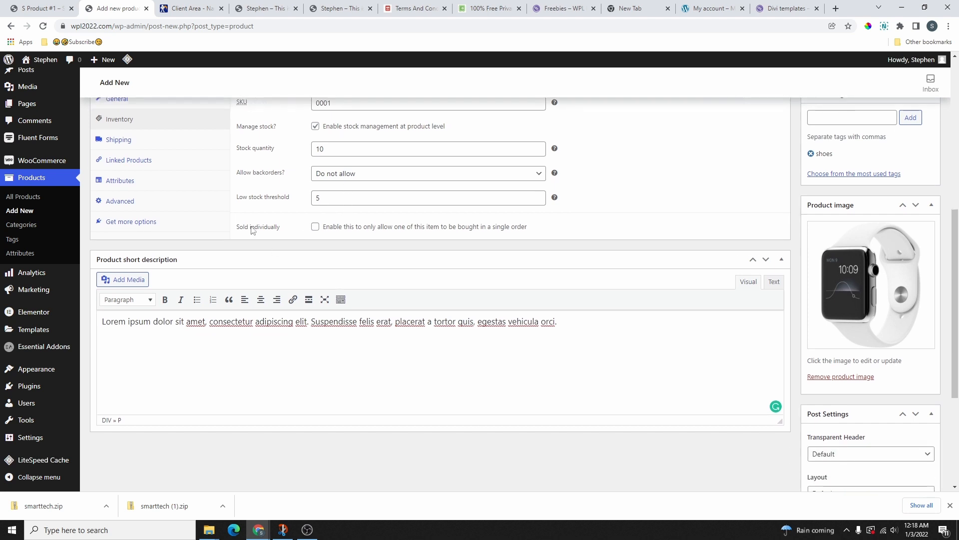
left_click(315, 227)
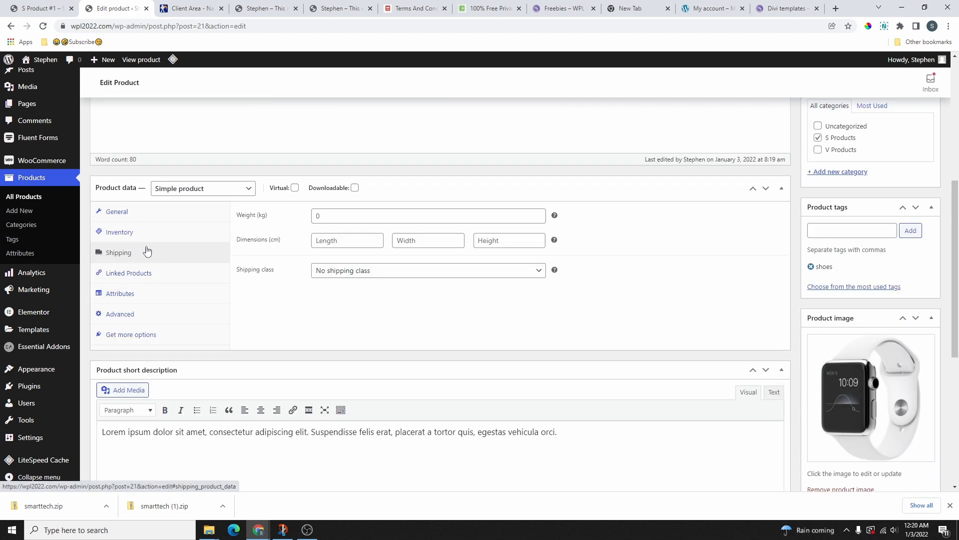
Open the product's linked products settings and examine the Related products section on the demo headphones page
left_click(129, 273)
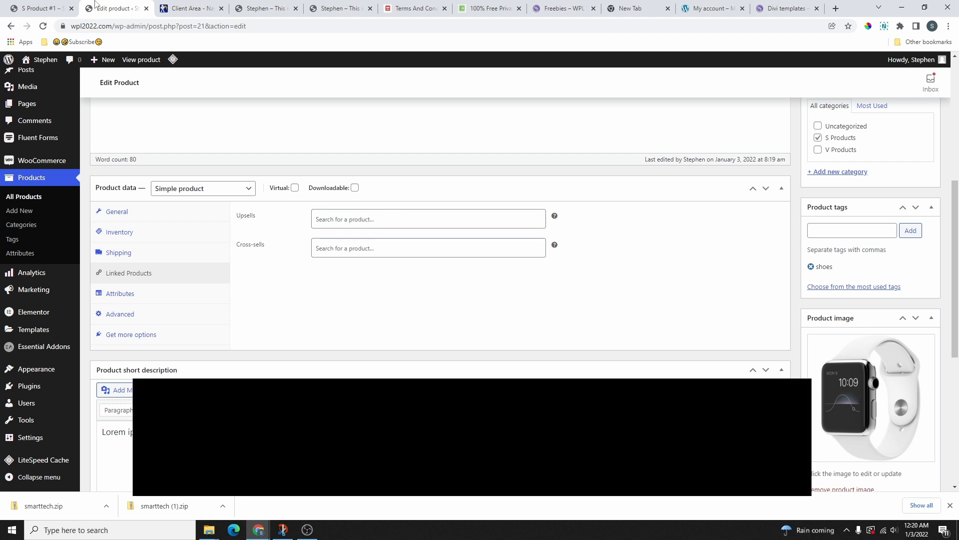
left_click(43, 8)
scroll(480, 190, "down", 4)
scroll(489, 205, "up", 3)
scroll(507, 190, "down", 6)
scroll(507, 180, "down", 4)
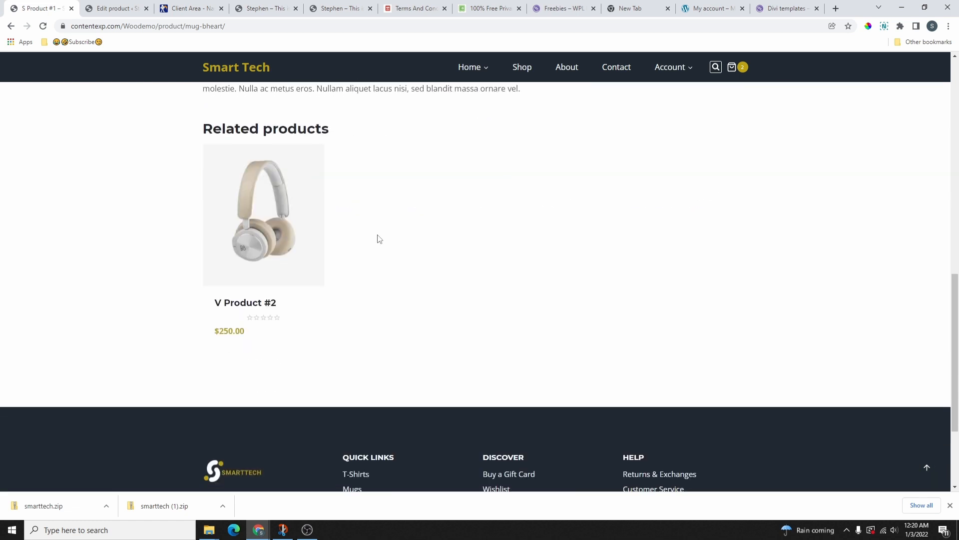
scroll(379, 238, "up", 3)
left_click_drag(198, 280, 343, 285)
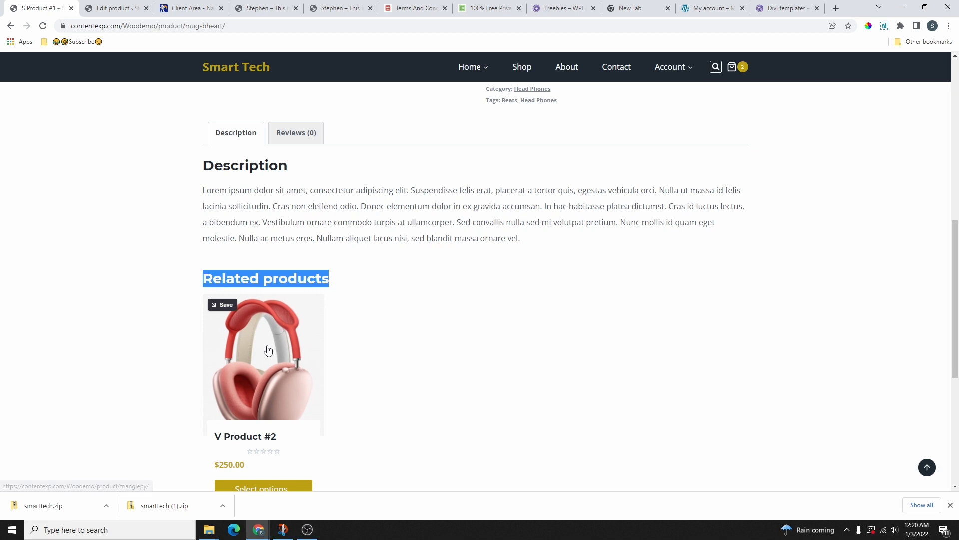
scroll(283, 343, "up", 10)
scroll(440, 273, "down", 8)
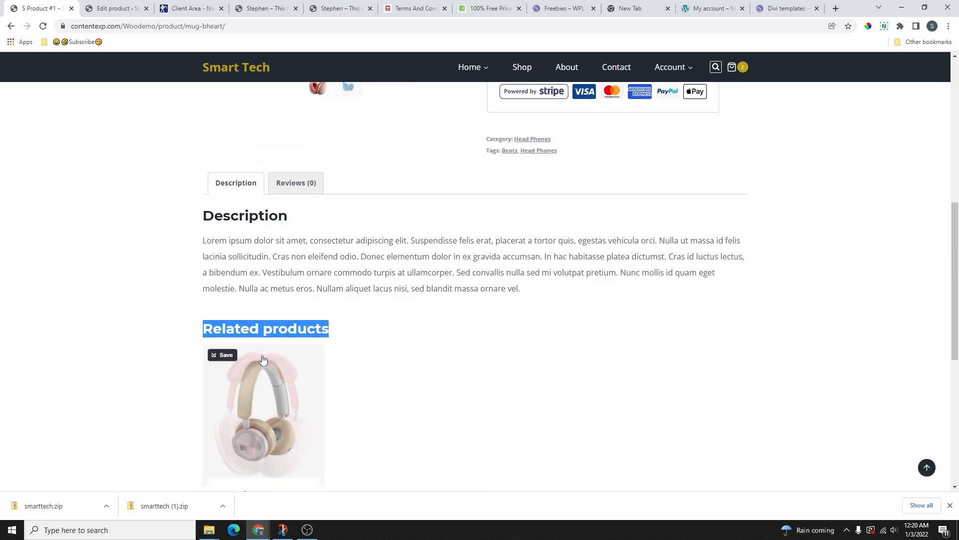
left_click(119, 9)
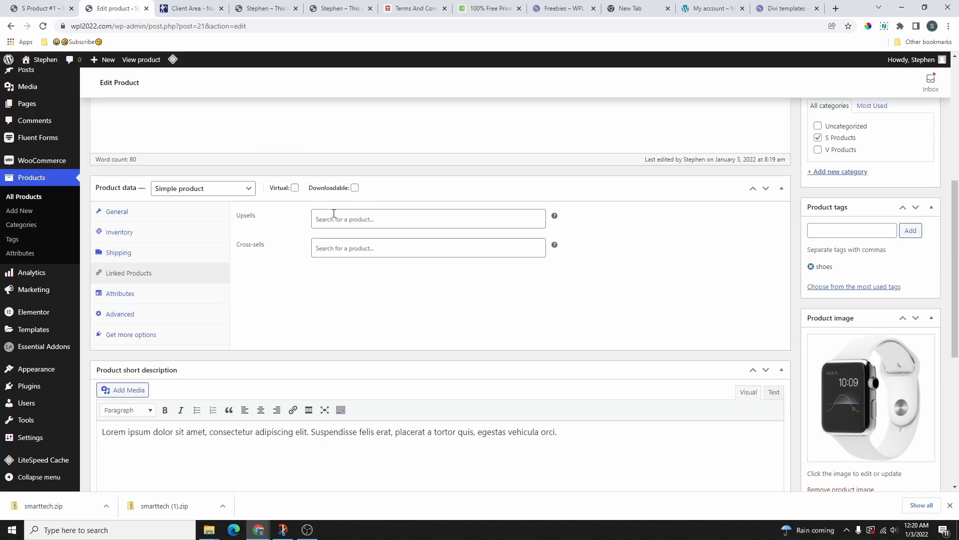
Review the product's cross-sells and upsells fields alongside the demo store's checkout page
left_click(334, 248)
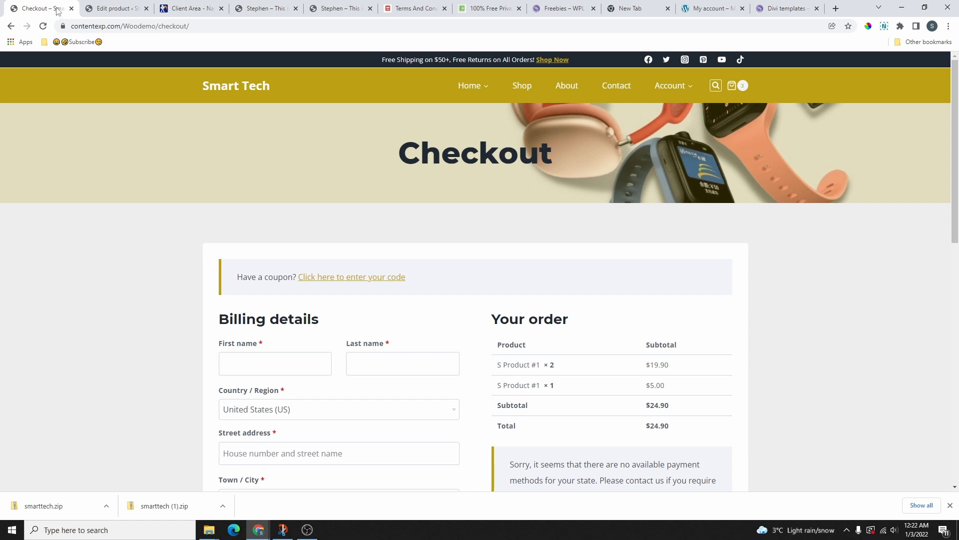
left_click(89, 5)
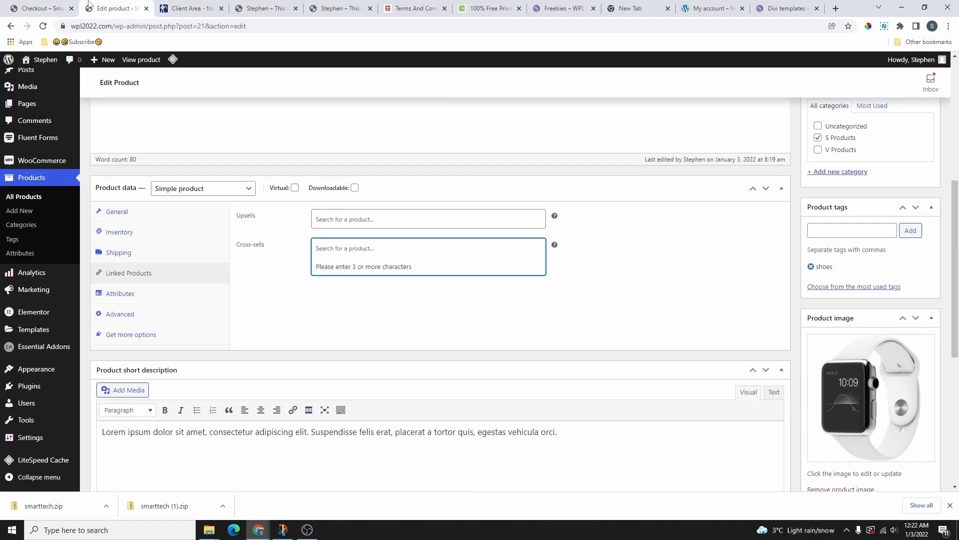
left_click(357, 248)
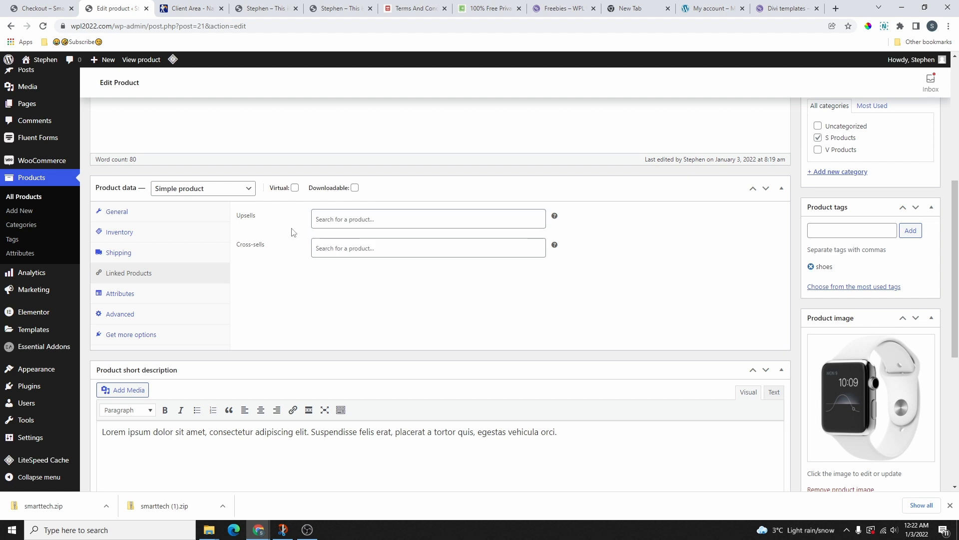
scroll(299, 162, "up", 3)
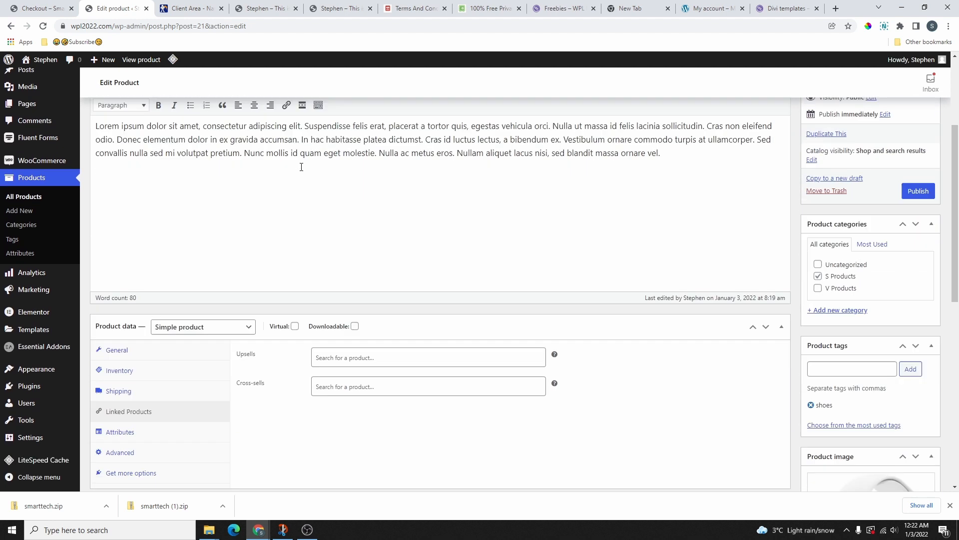
scroll(275, 210, "down", 2)
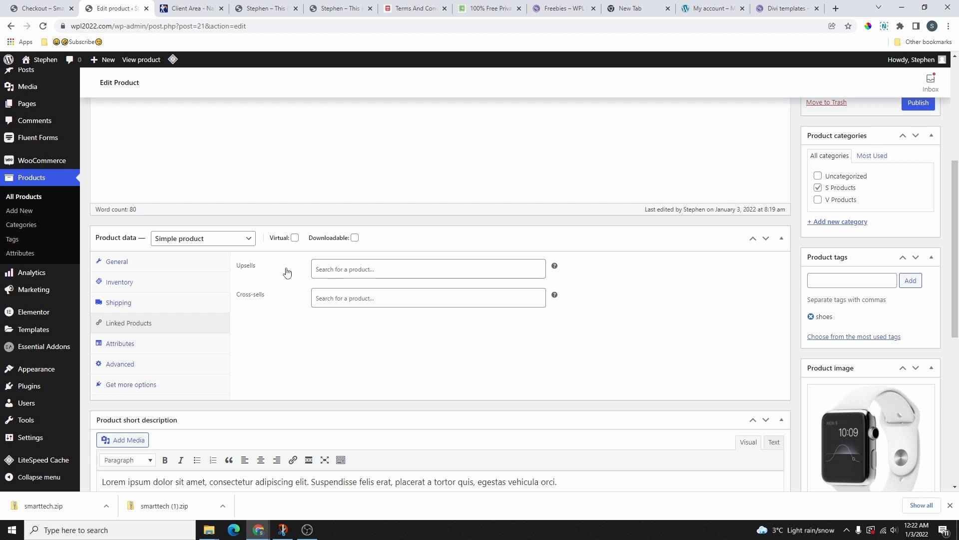
left_click(336, 270)
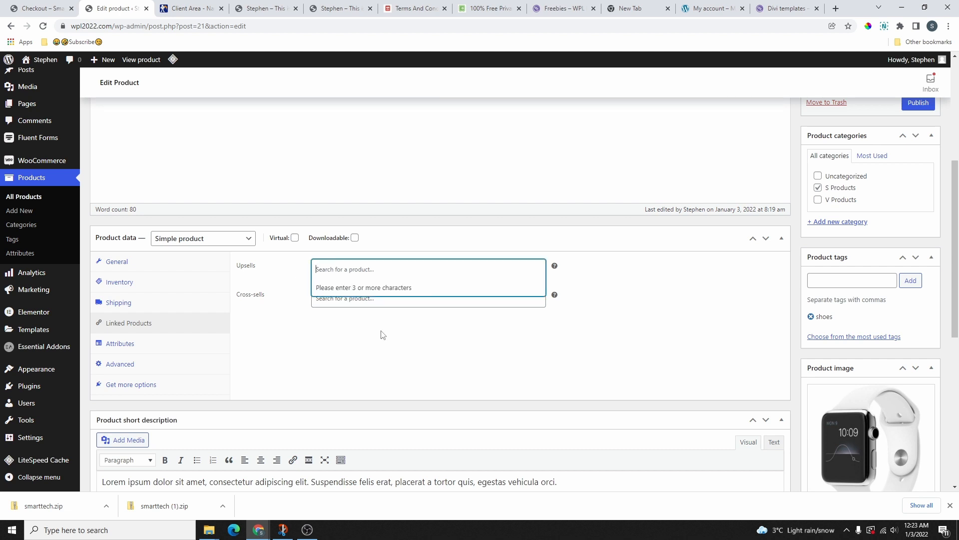
Look through the product's attributes and its advanced purchase note, menu order and review options, toggling reviews off and on
left_click(122, 343)
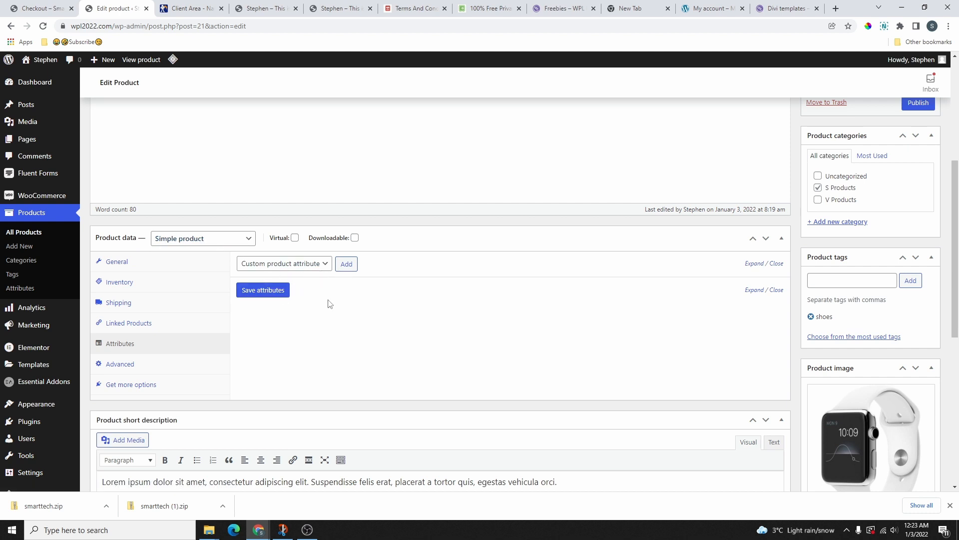
scroll(328, 304, "down", 2)
left_click(108, 264)
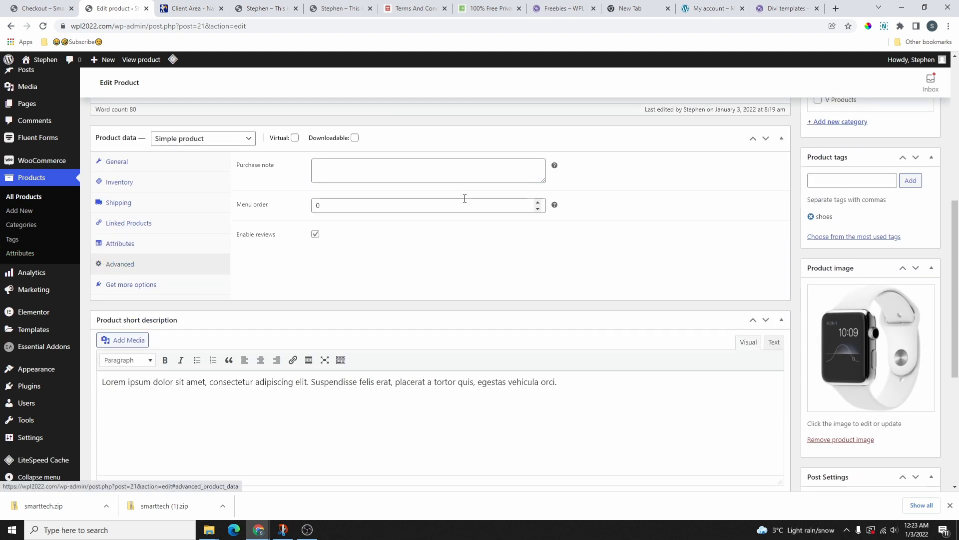
left_click(441, 173)
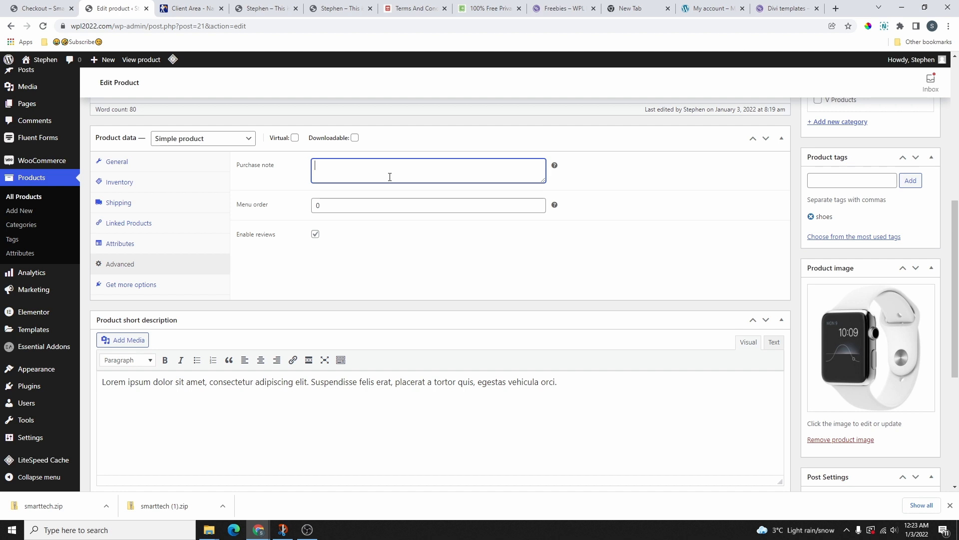
left_click(315, 234)
left_click(315, 234)
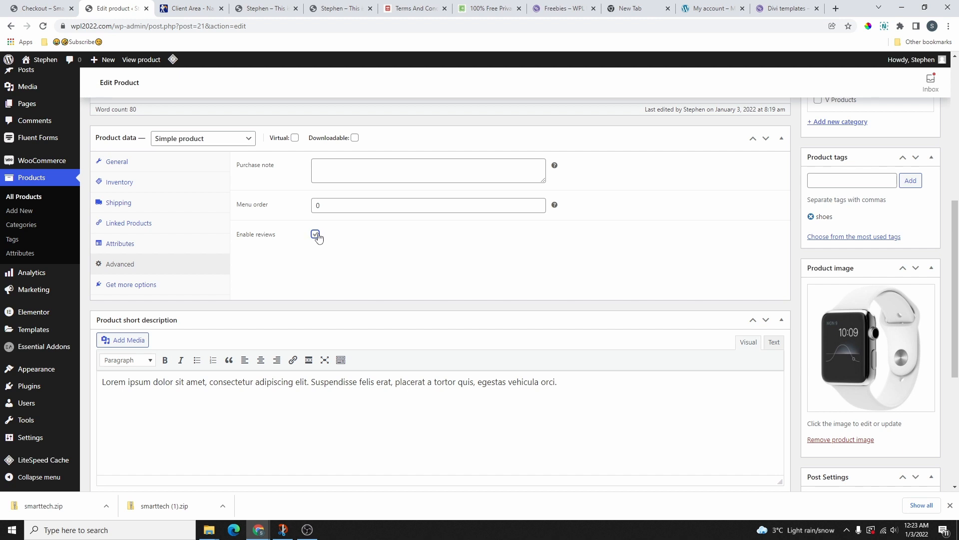
Examine the Reviews section and its review form on the demo headphones page, then return to the edited product
left_click(40, 8)
scroll(572, 275, "down", 4)
scroll(572, 275, "down", 9)
scroll(432, 253, "up", 4)
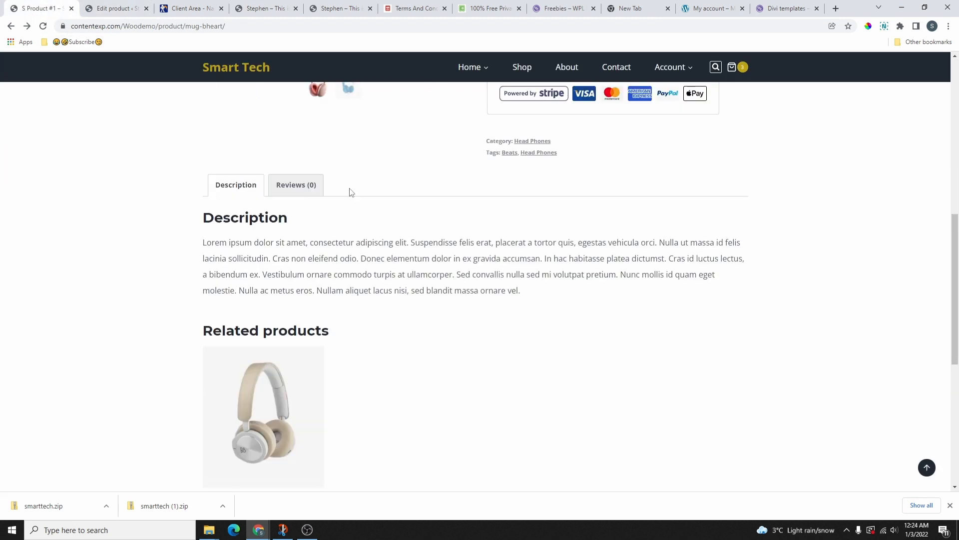
left_click(276, 190)
scroll(595, 274, "down", 1)
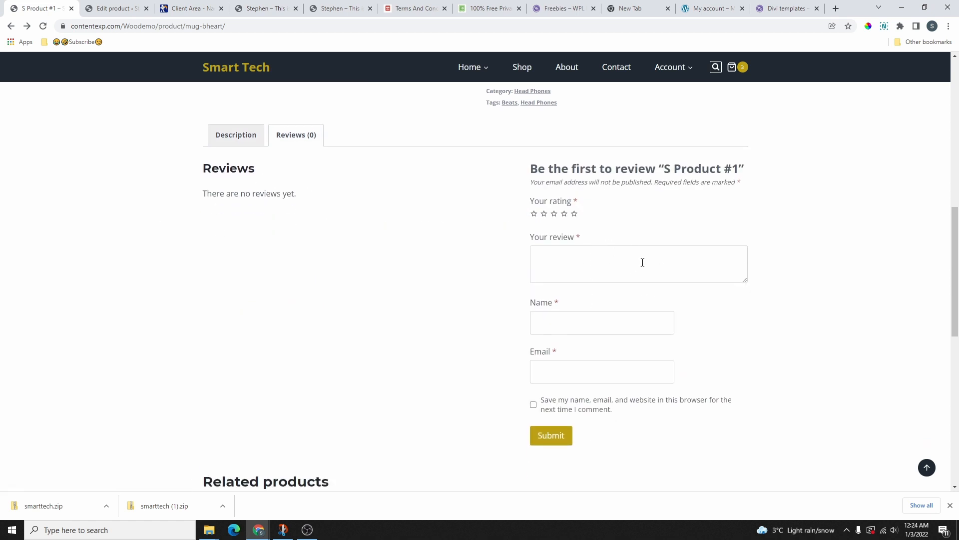
left_click(115, 8)
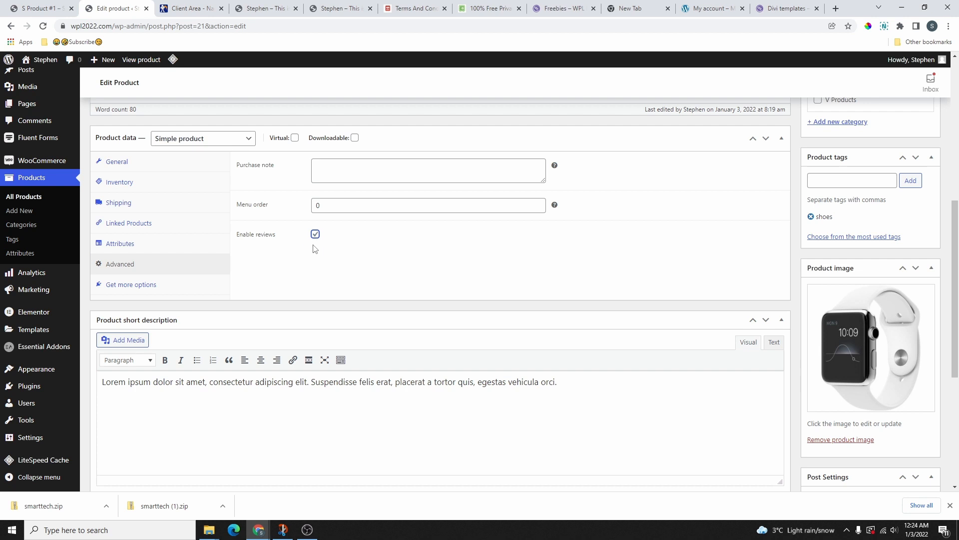
scroll(323, 300, "down", 5)
scroll(795, 355, "up", 12)
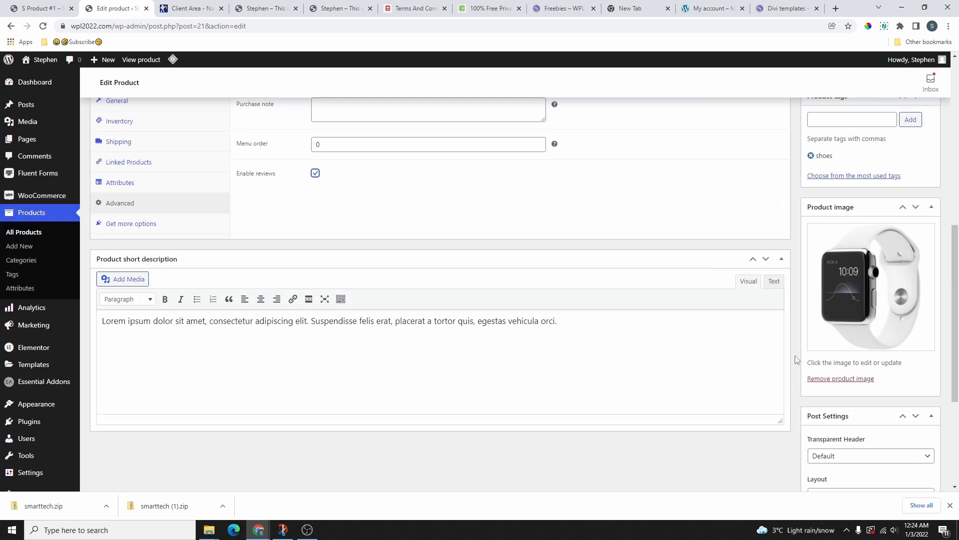
Publish S Product#1 and open the list of all products
left_click(918, 356)
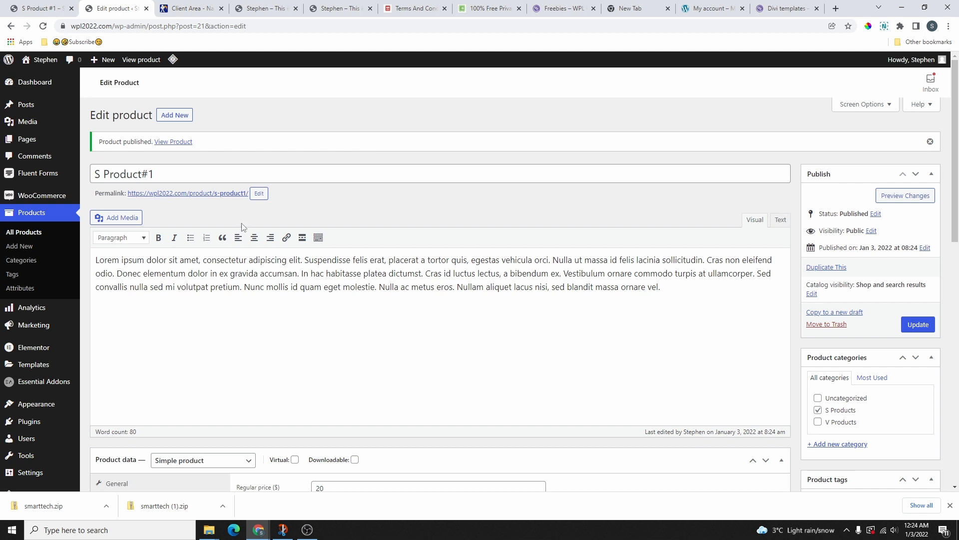
left_click(20, 233)
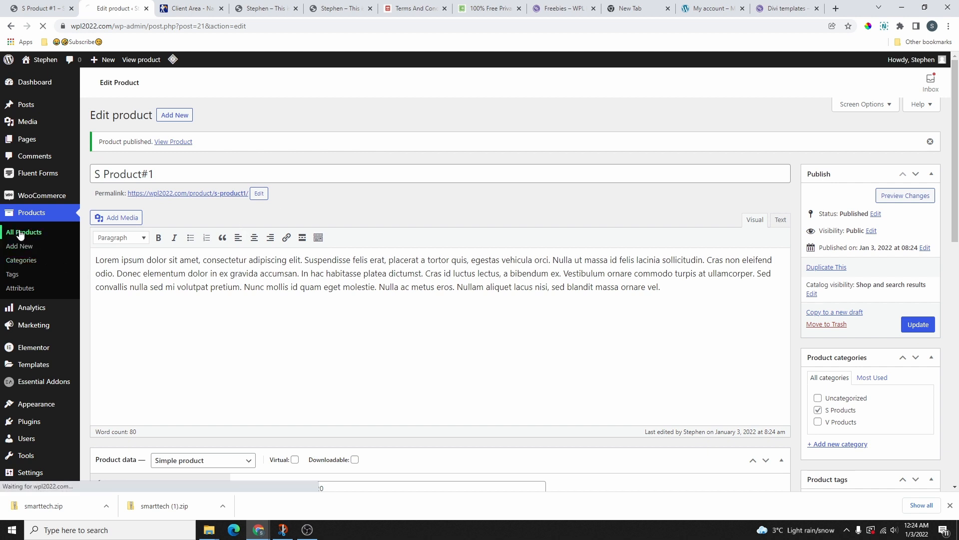
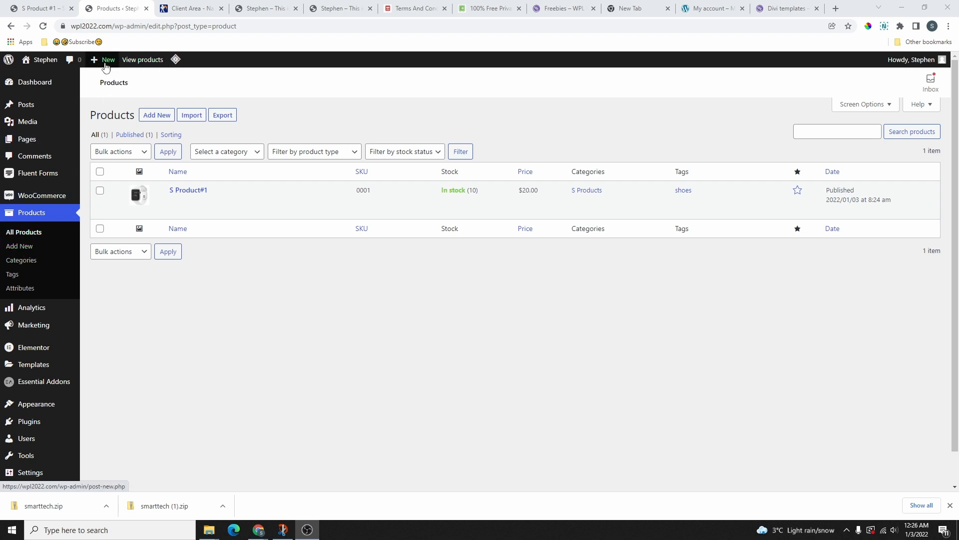
Start a new product named V Product#1 and paste the lorem ipsum paragraph as its description
mouse_move(104, 59)
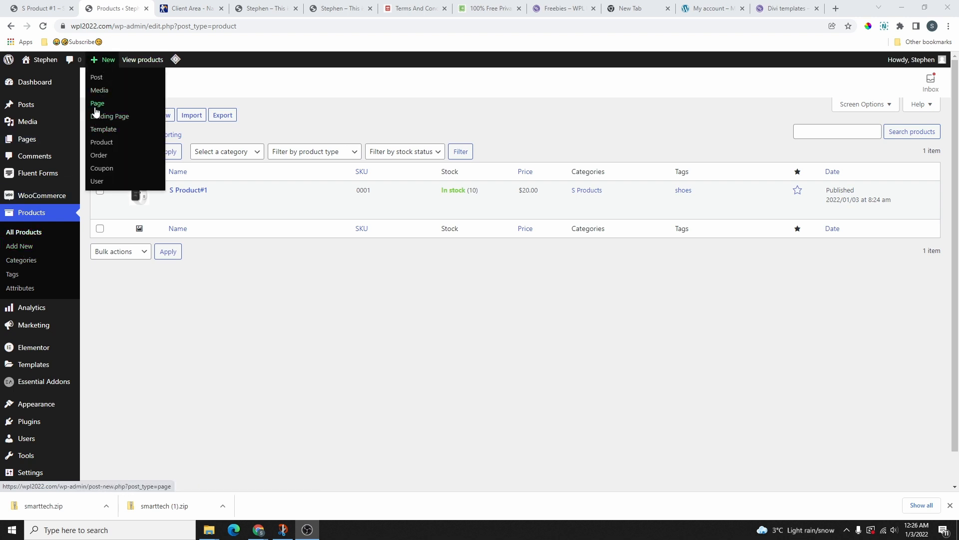
left_click(100, 143)
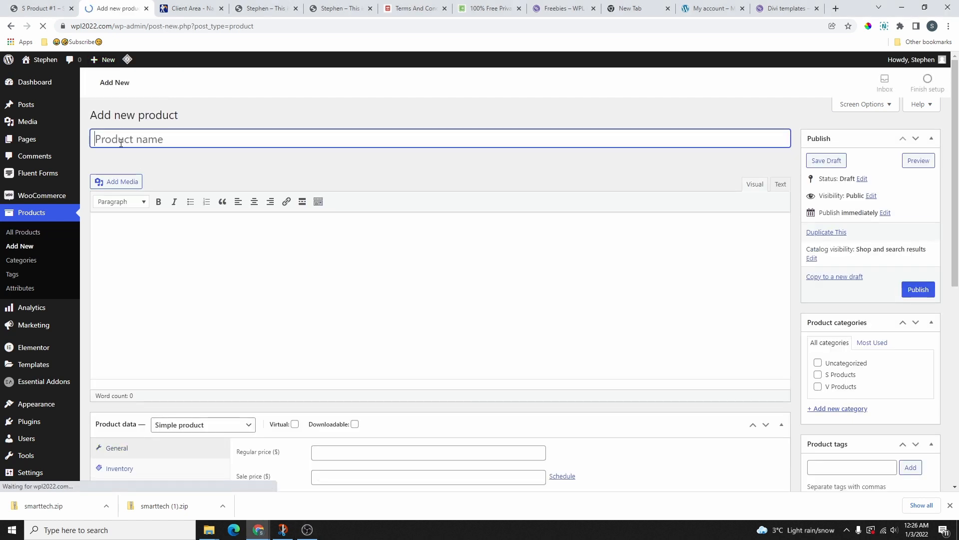
type("V Product#1")
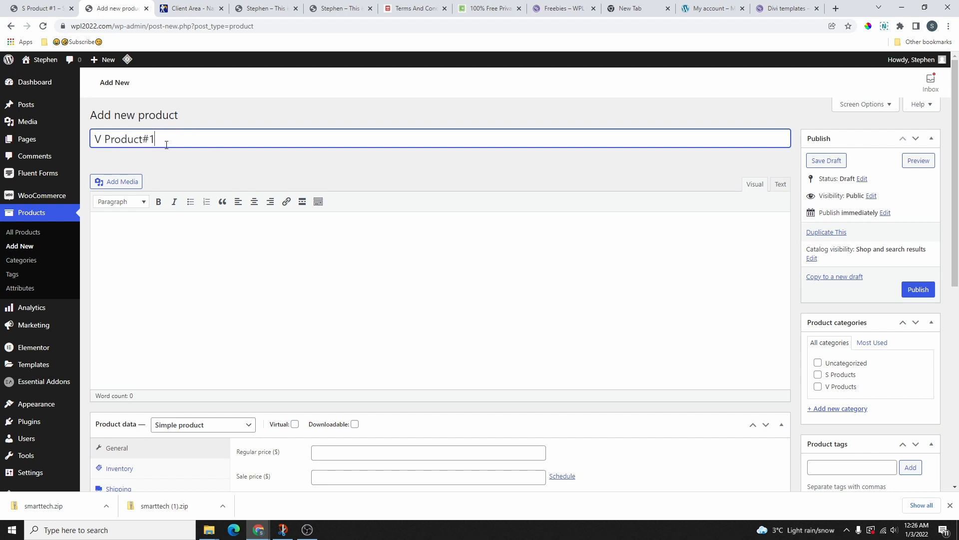
left_click(132, 236)
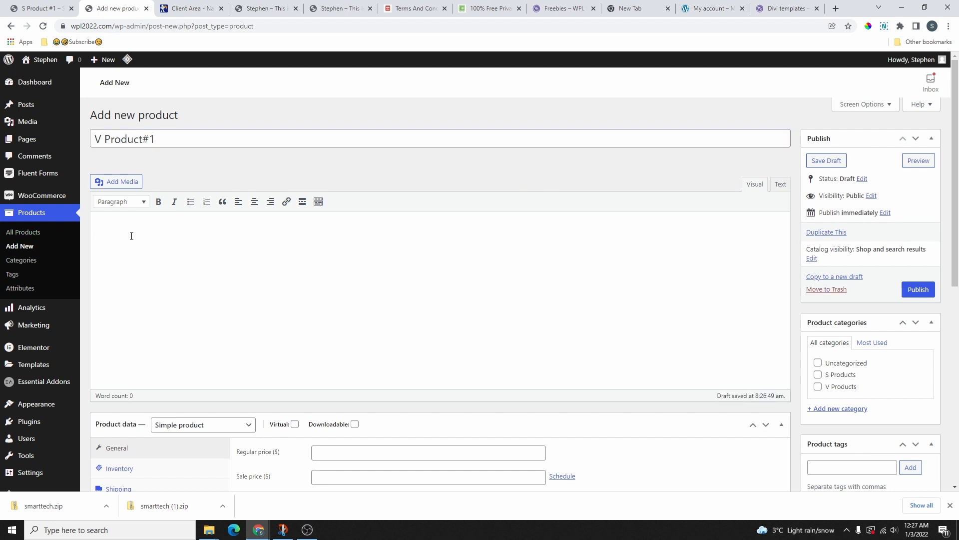
key("ctrl+v")
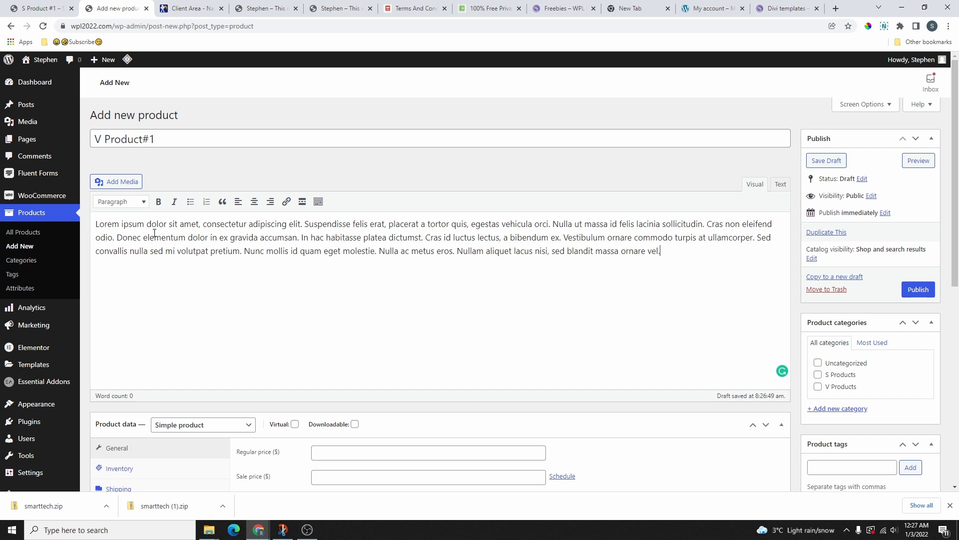
Fill the product short description with the lorem ipsum text ending in "Nulla ut massa id felis lacinia sollicitudin."
scroll(320, 252, "down", 8)
left_click(132, 291)
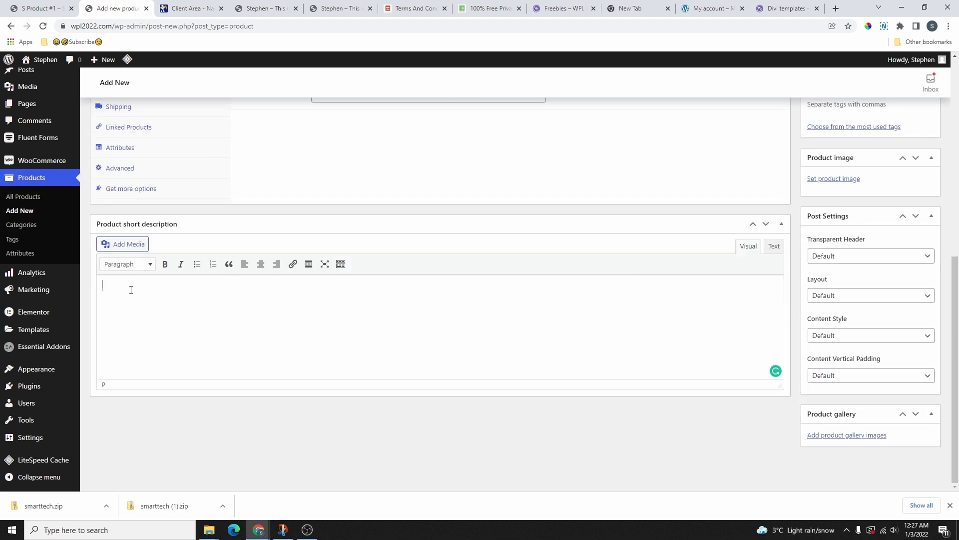
type("Lorem ipsum dolor sit amet, consectetur adipiscing elit. Suspendisse felis erat, placerat a tortor quis, egestas vehicula orci. Nulla ut massa id felis lacinia sollicitudin. Cras non eleifend odio. Donec elementum dolor in ac gravida accumsan. In hac habitasse platea dictumst. Duis id luctus lectus, a bibendum ex. Vestibulum ornare commodo turpis et ullamcorper. Sed convallis nulla sed mi volutpat pretium. Nunc mollis id quam eget molestie. Nulla ac metus eros. Nullam aliquet lacus nisi, sed blandit massa ornare vel.")
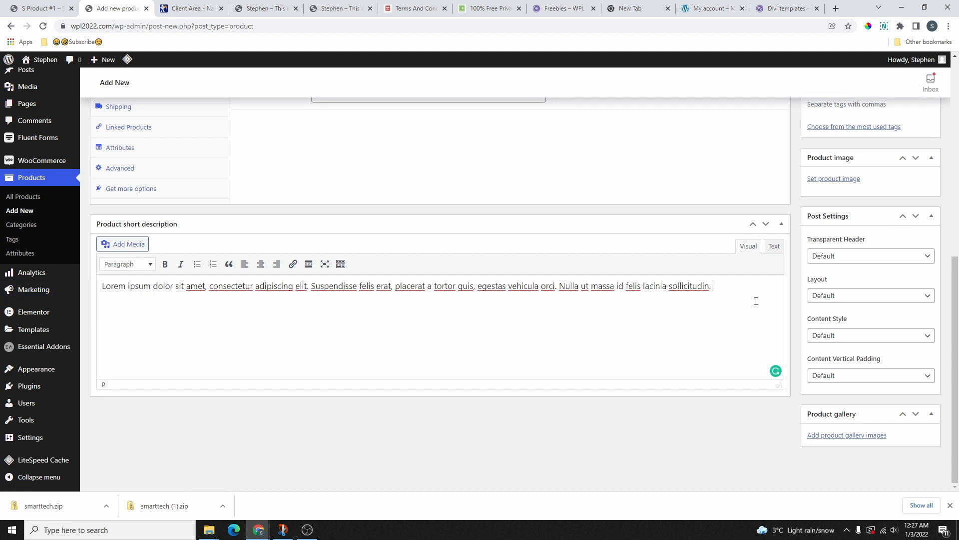
Assign the product to the V Products category and add the tag sample
scroll(651, 300, "up", 10)
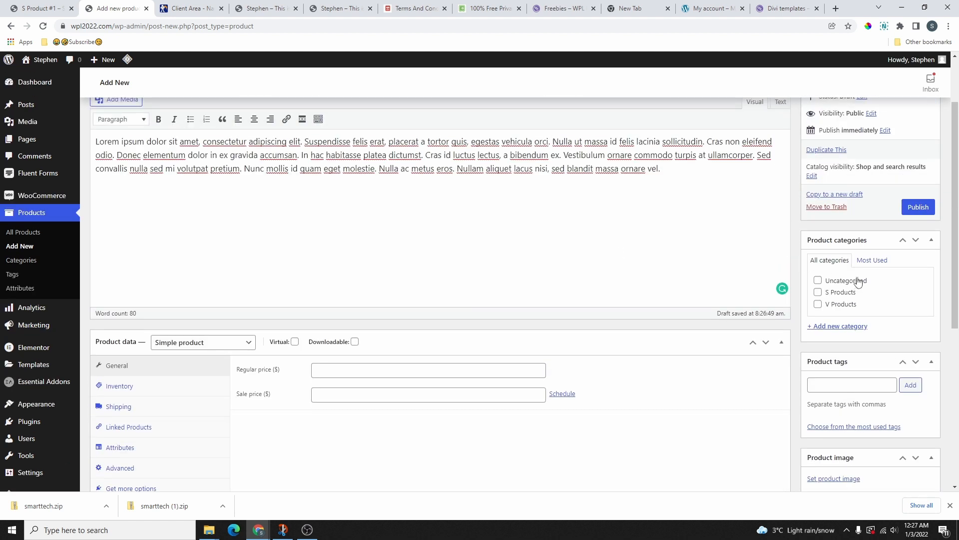
scroll(880, 266, "down", 2)
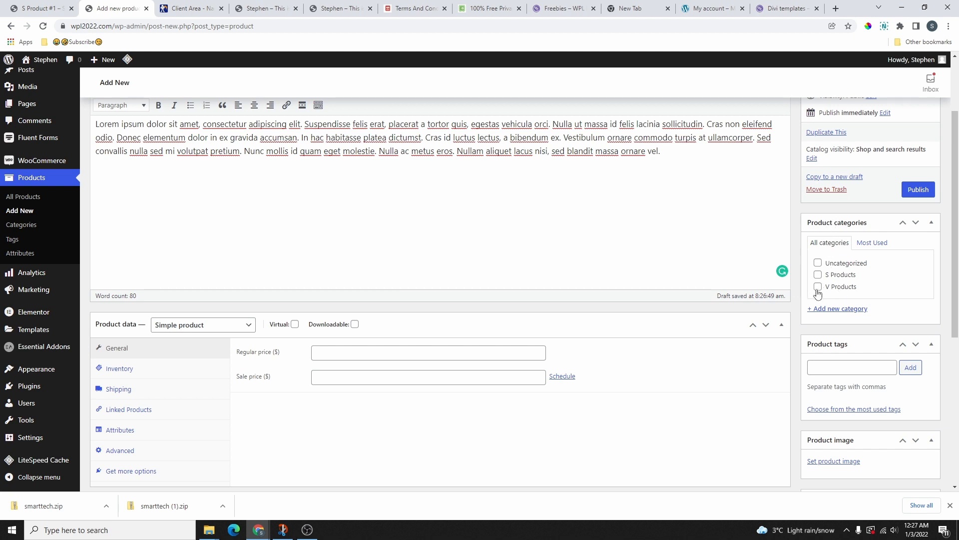
scroll(817, 294, "down", 1)
left_click(818, 236)
scroll(856, 272, "down", 1)
left_click(852, 266)
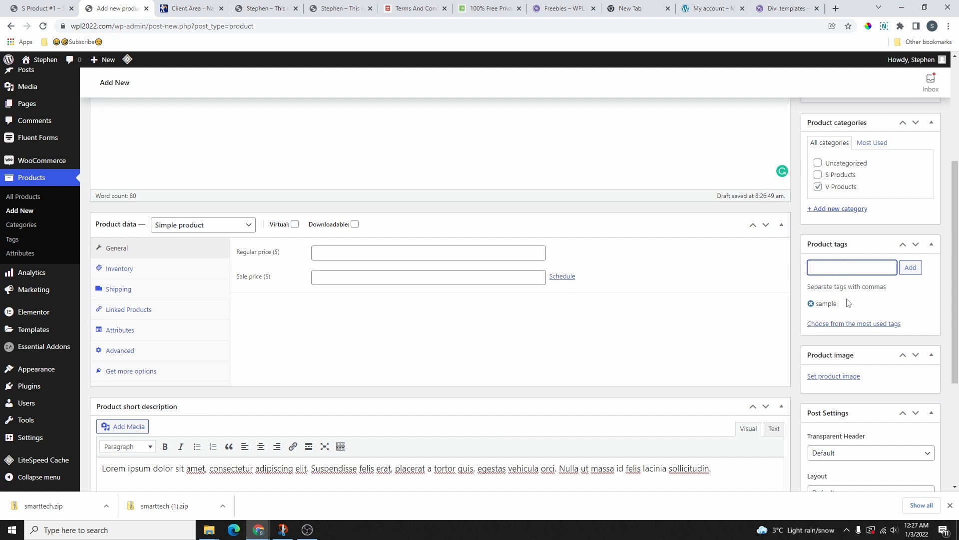
Set laptop.jpg from the media library as the product image
scroll(851, 260, "down", 4)
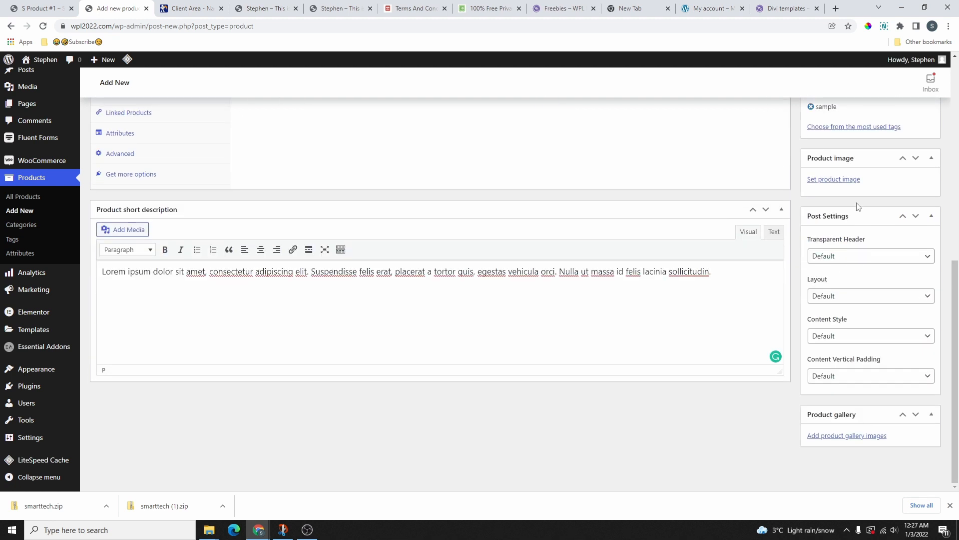
left_click(838, 180)
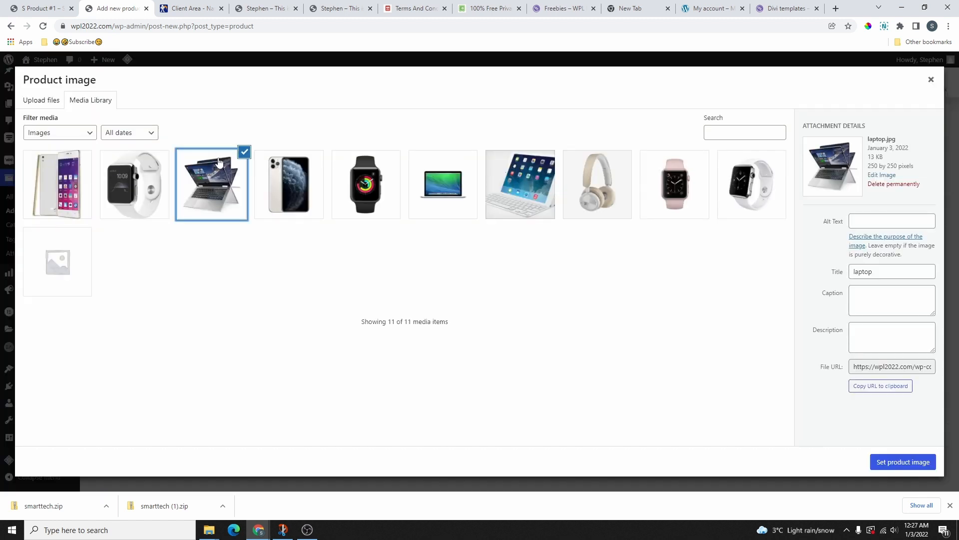
left_click(902, 461)
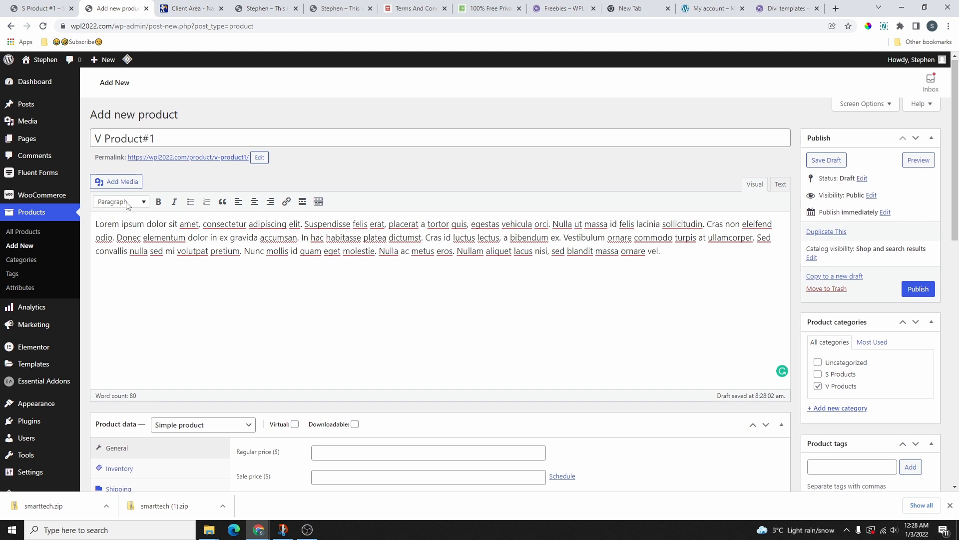
Change the product type to Variable product
scroll(93, 235, "down", 4)
left_click(193, 231)
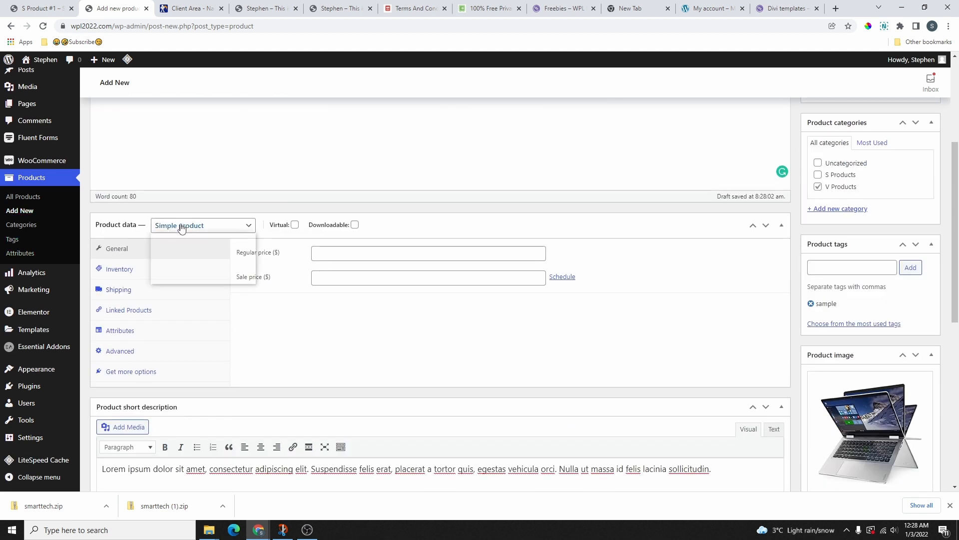
left_click(175, 279)
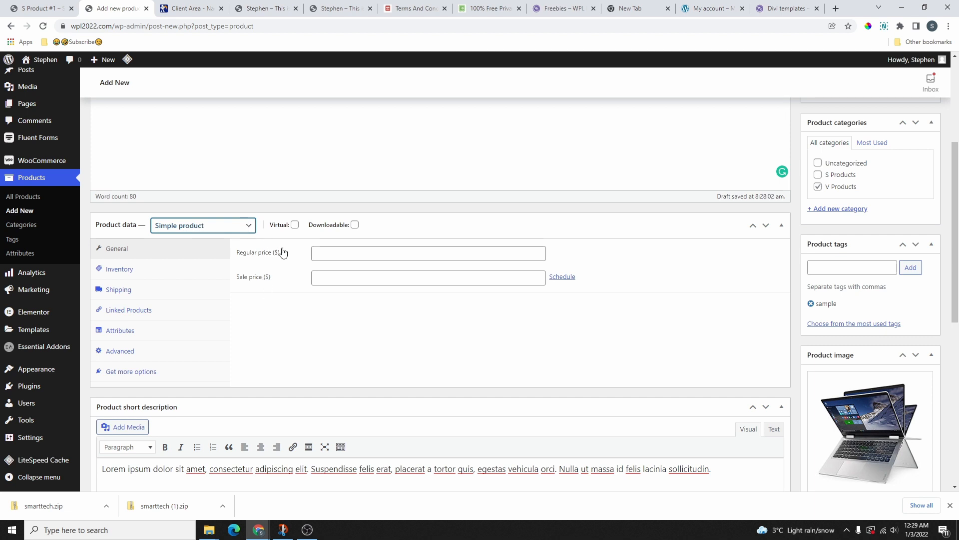
left_click(189, 231)
left_click(193, 262)
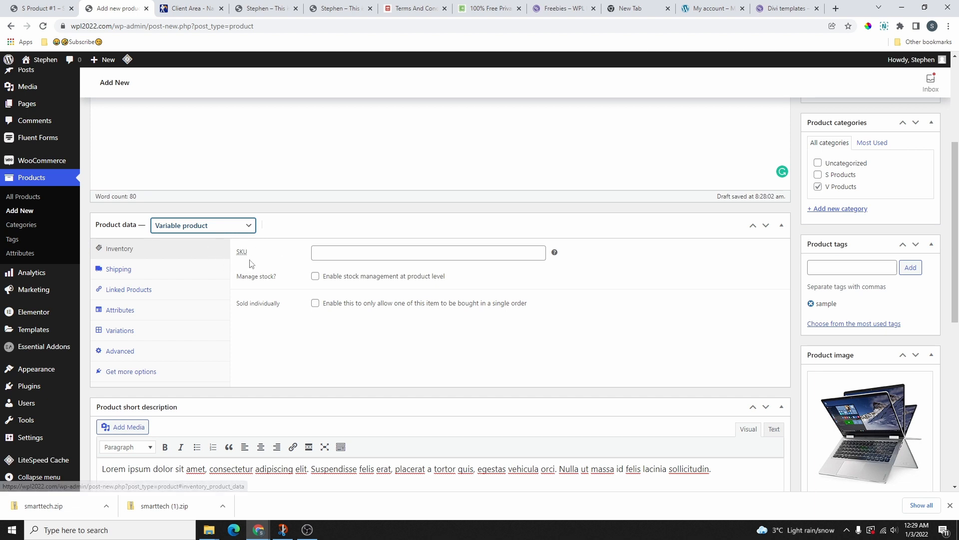
Set the SKU to 0002, switch product-level stock management on and back off, and toggle the sold individually option
left_click(324, 253)
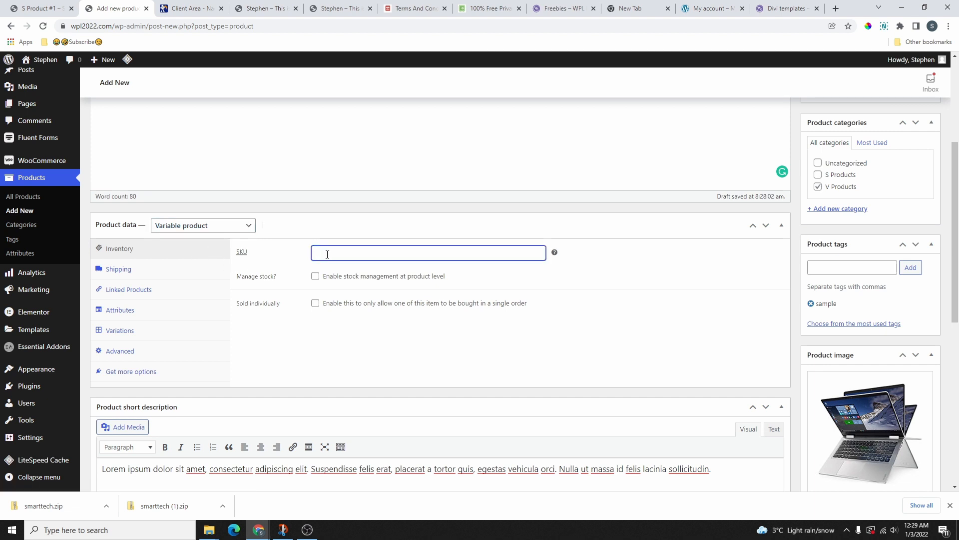
type("0002")
left_click(316, 276)
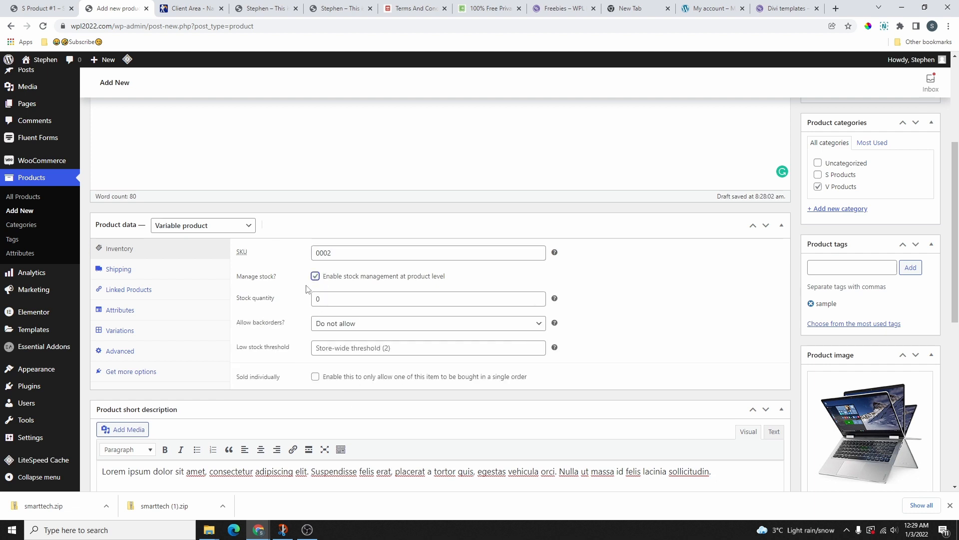
left_click(315, 277)
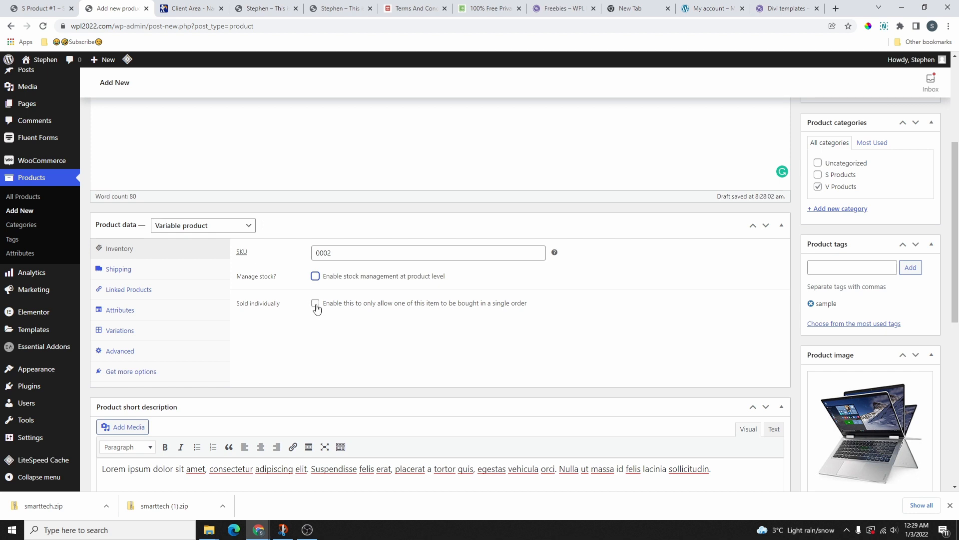
left_click(315, 304)
Check the shipping settings, and add S Product#1 as both an upsell and a cross-sell
left_click(133, 270)
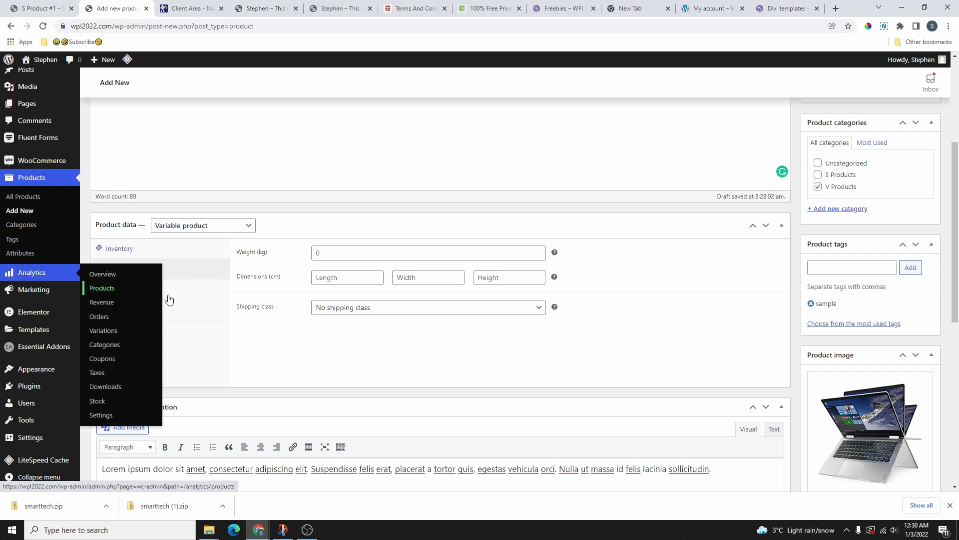
left_click(184, 294)
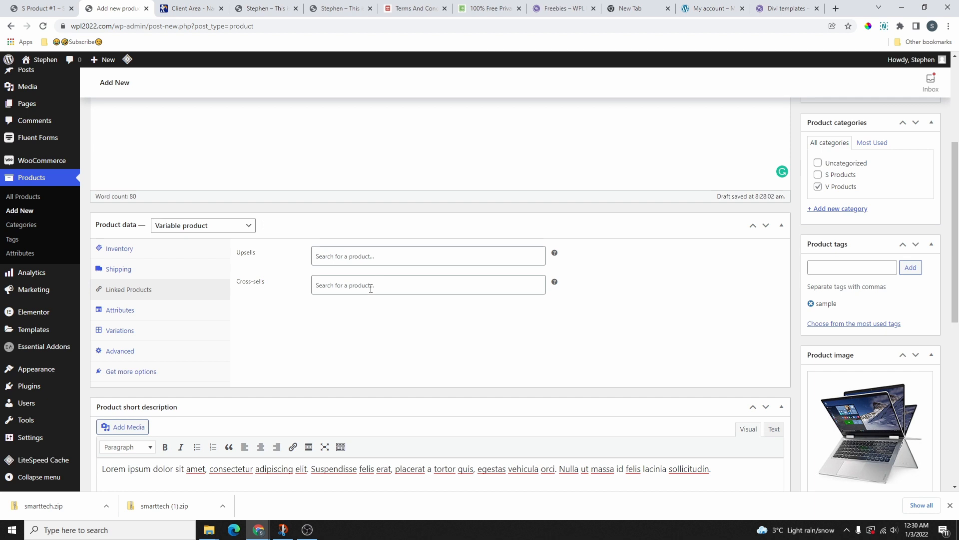
left_click(367, 258)
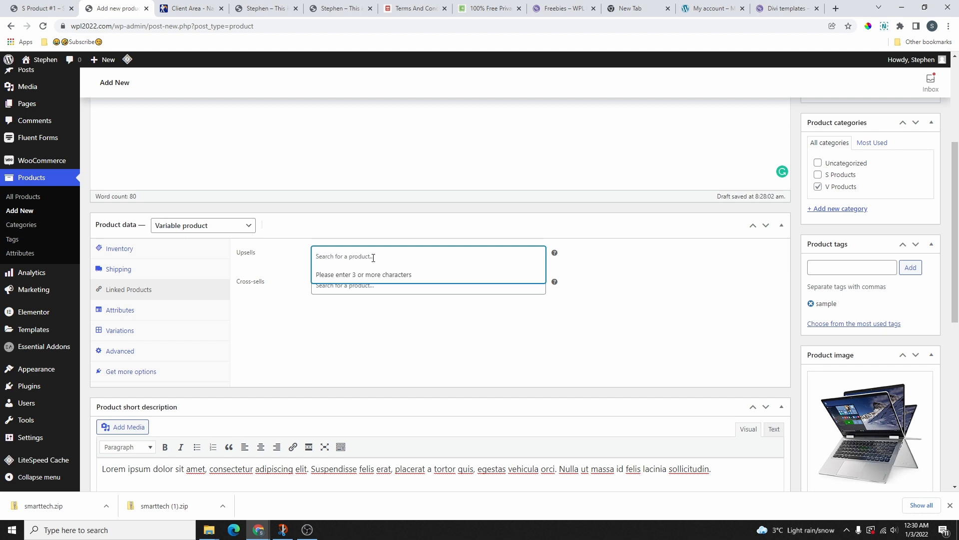
type("s pro")
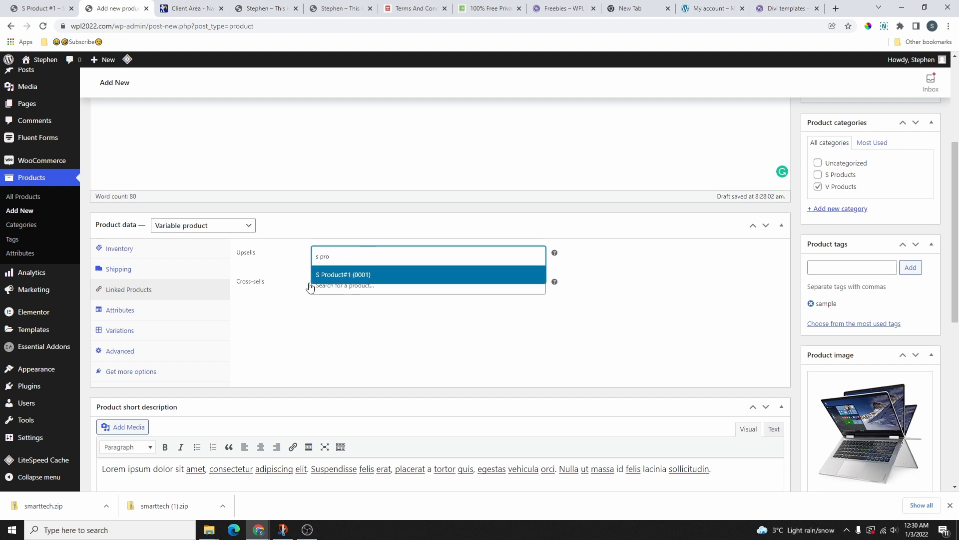
left_click(337, 280)
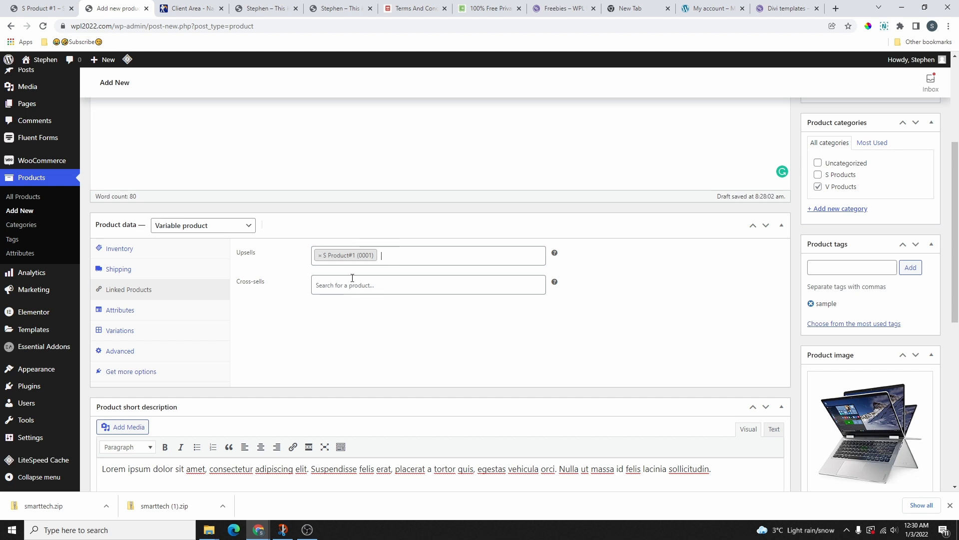
left_click(352, 286)
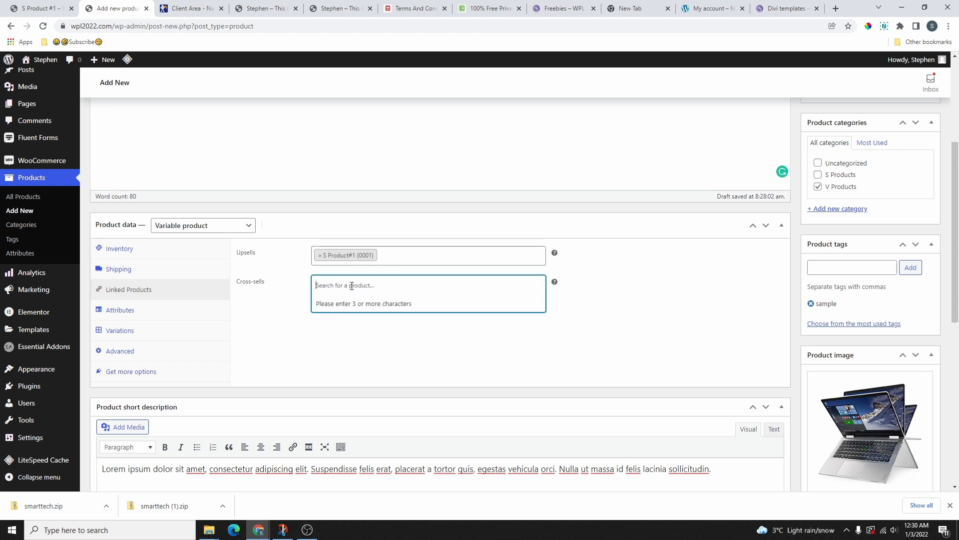
type("s")
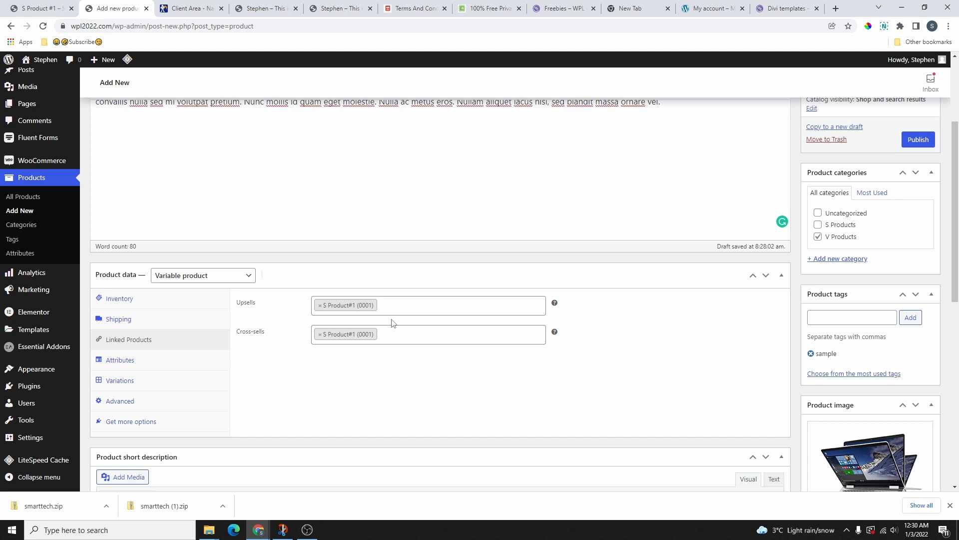
Add a custom product attribute named Size with the values Small | Medium | Large | Xlarge
scroll(300, 278, "down", 2)
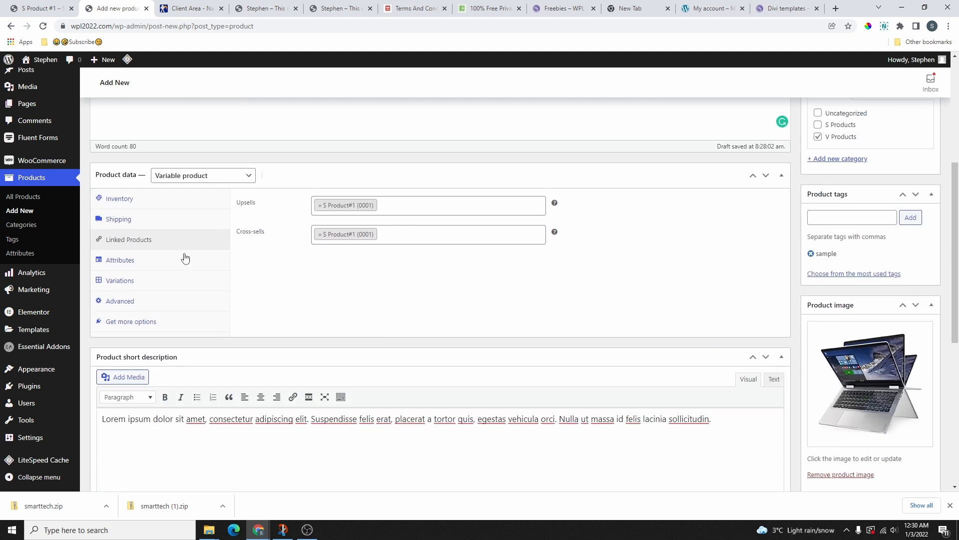
left_click(124, 261)
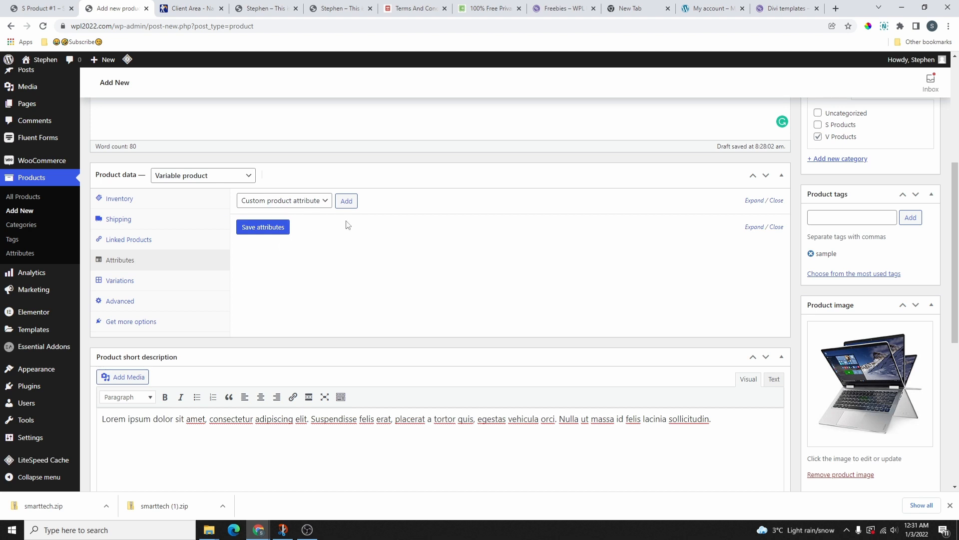
left_click(345, 202)
left_click(238, 265)
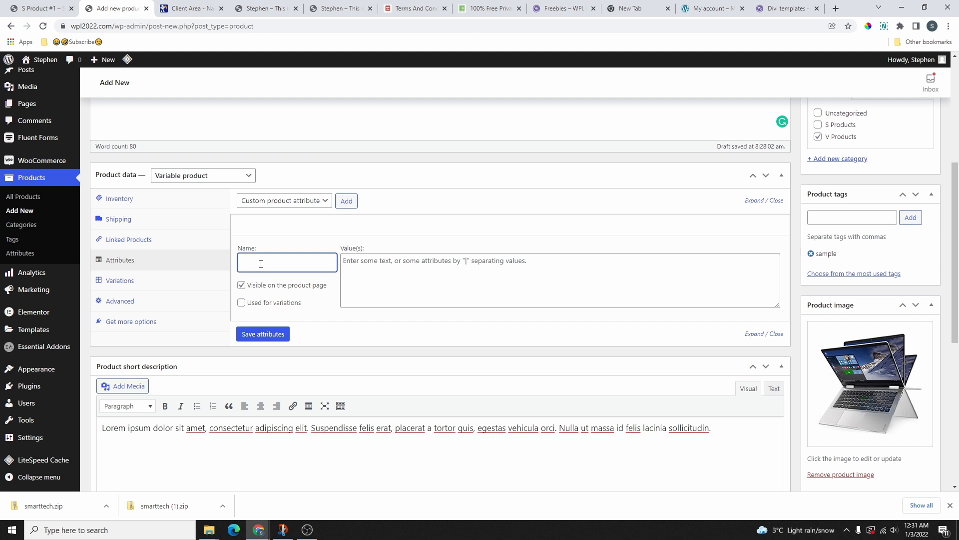
type("Size")
left_click(365, 268)
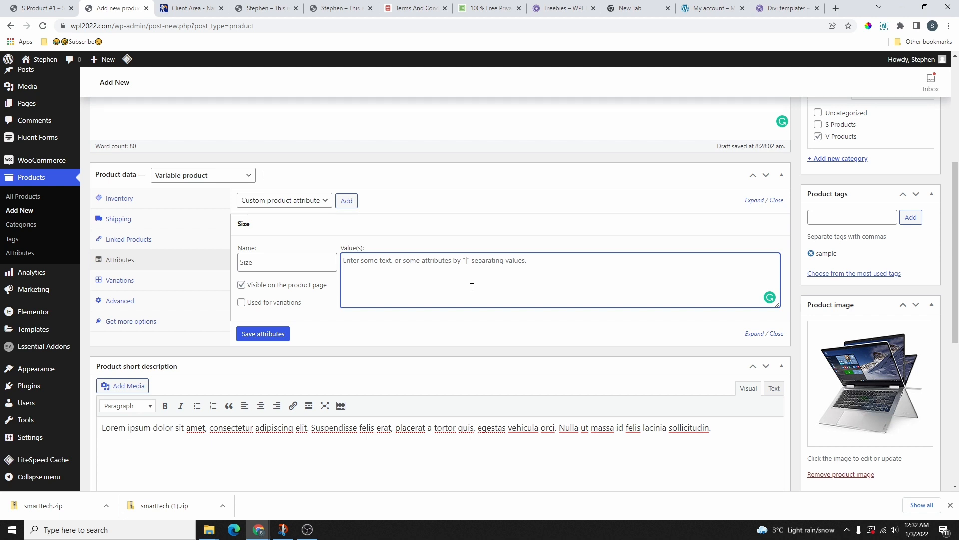
type("Small | Medium |")
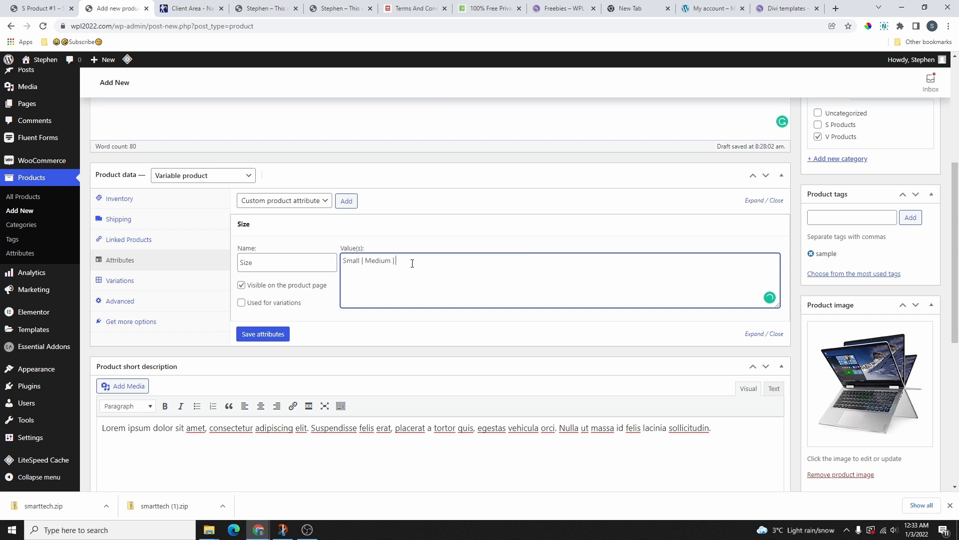
type(" Large | Xlarge")
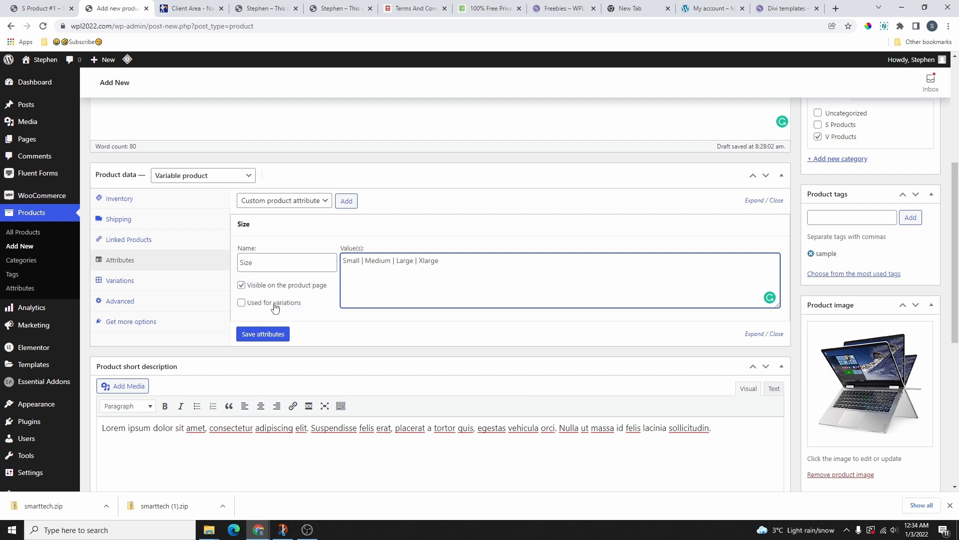
Mark the Size attribute as used for variations, save it, and create variations from all attributes
left_click(241, 303)
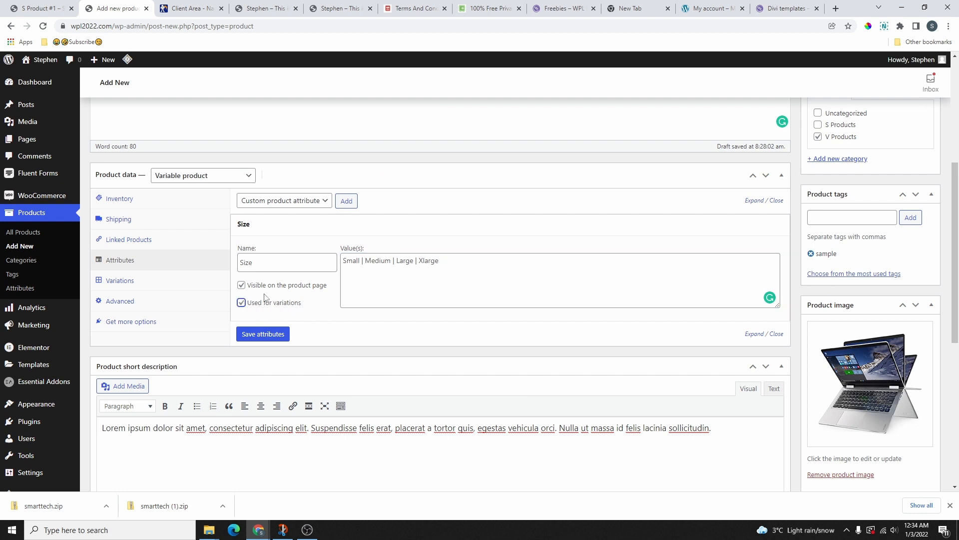
left_click(265, 335)
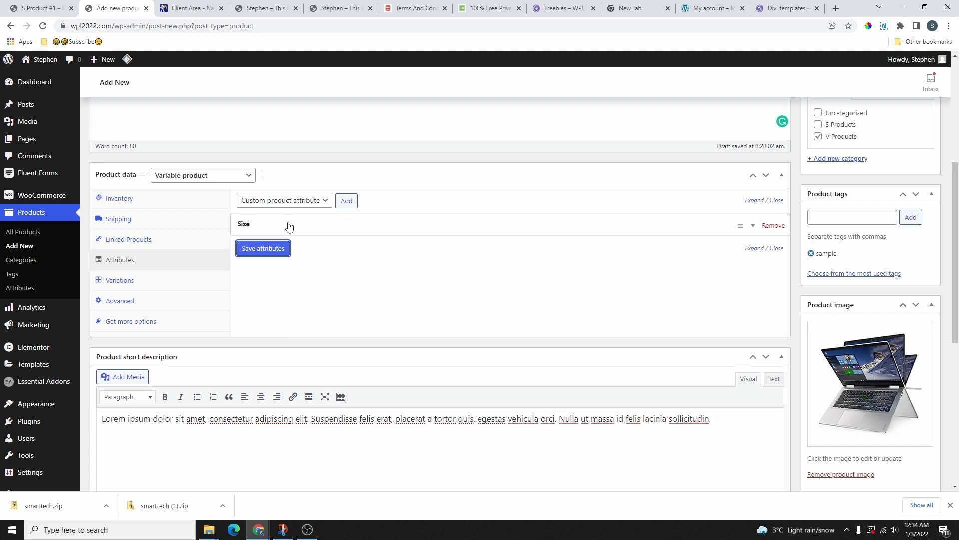
left_click(120, 282)
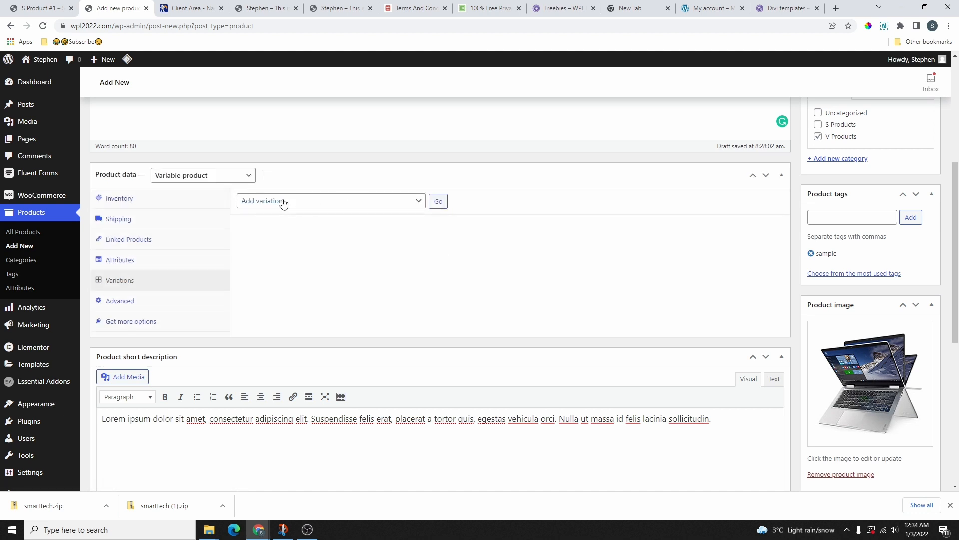
left_click(354, 205)
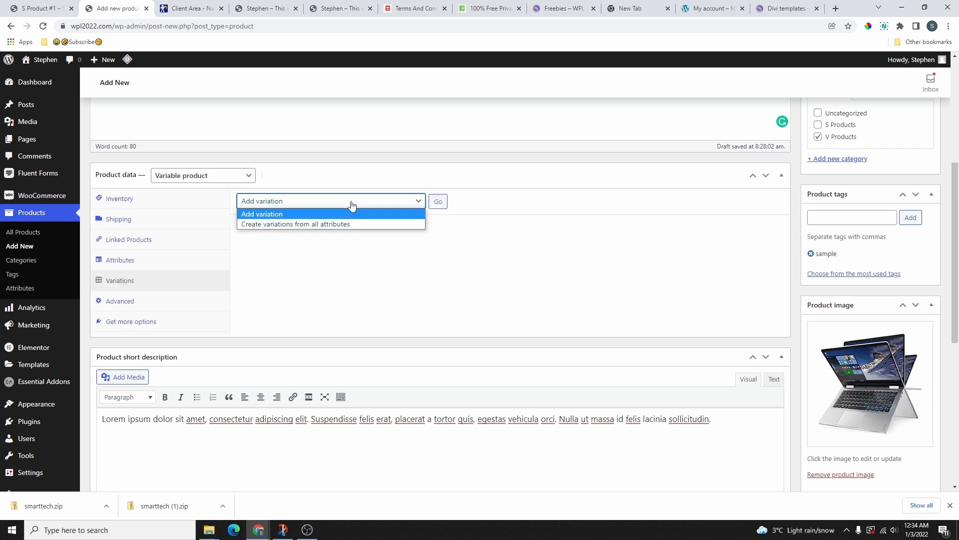
left_click(318, 225)
left_click(438, 201)
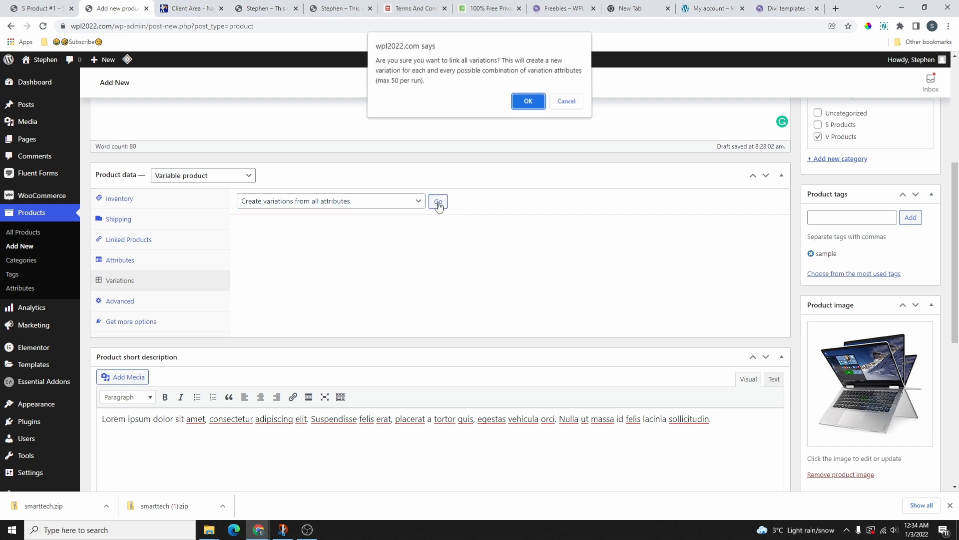
left_click(529, 101)
left_click_drag(429, 61, 376, 61)
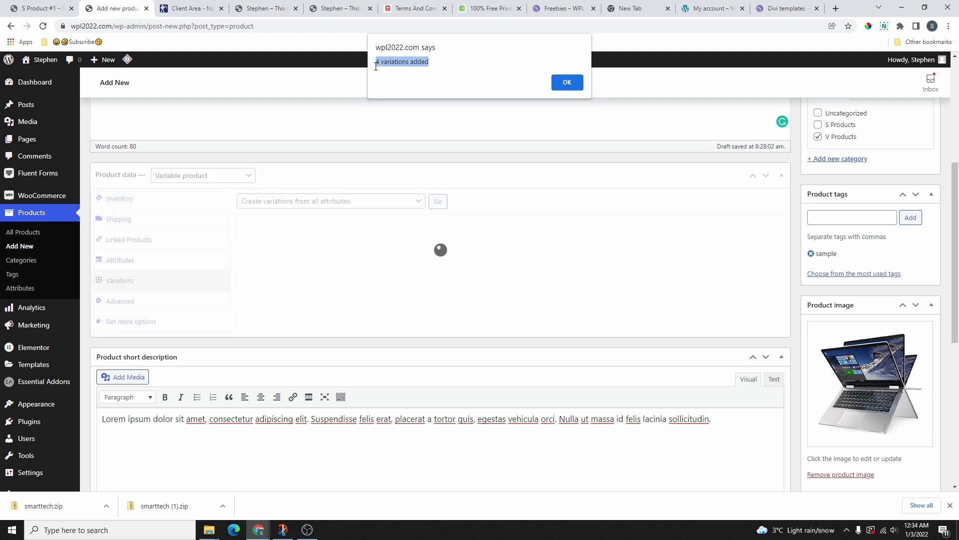
left_click(566, 85)
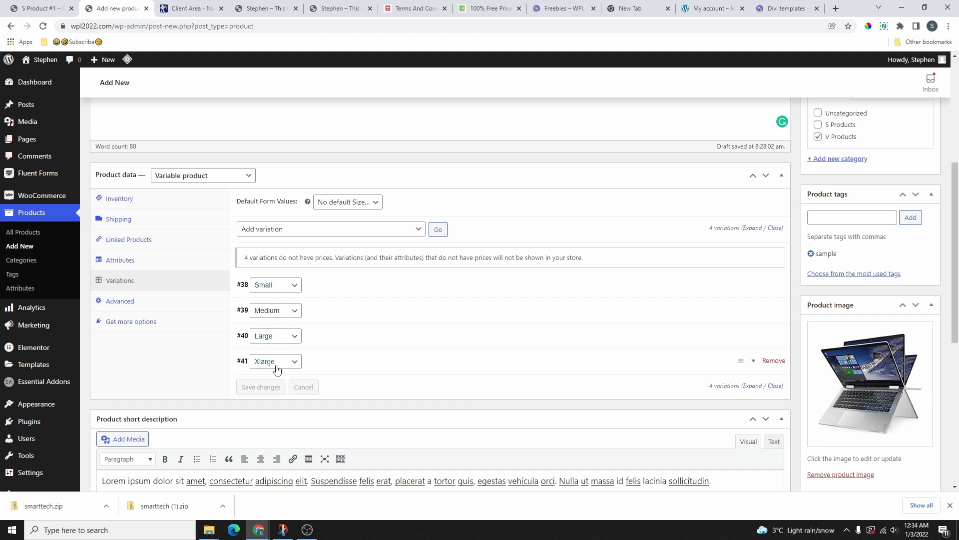
Set the Small variation's image to the white smartwatch picture product-121.jpg from the media library
scroll(329, 325, "down", 1)
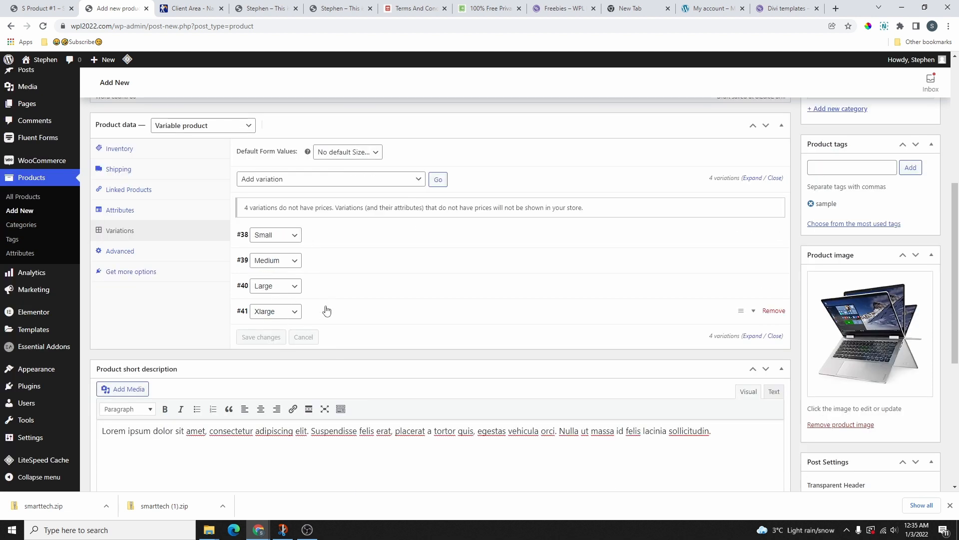
left_click(332, 235)
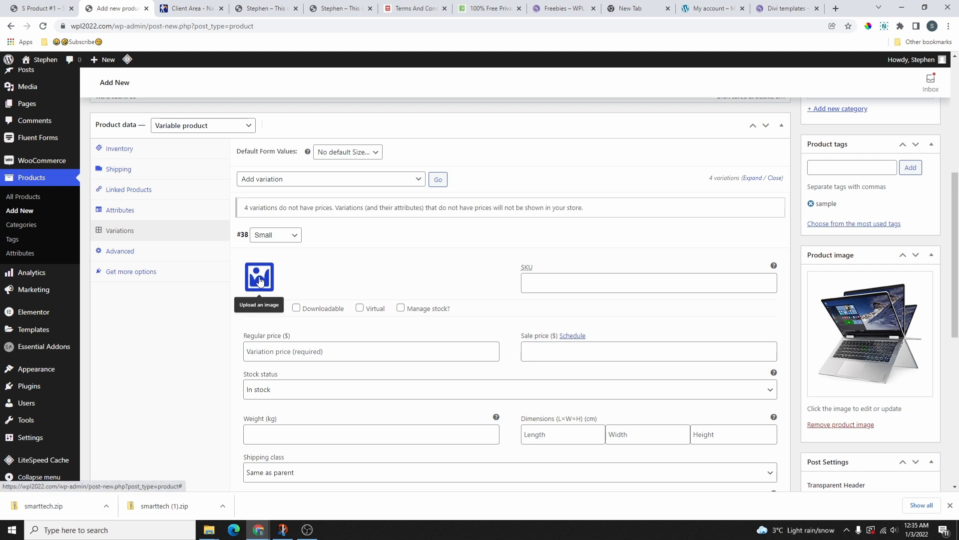
left_click(262, 284)
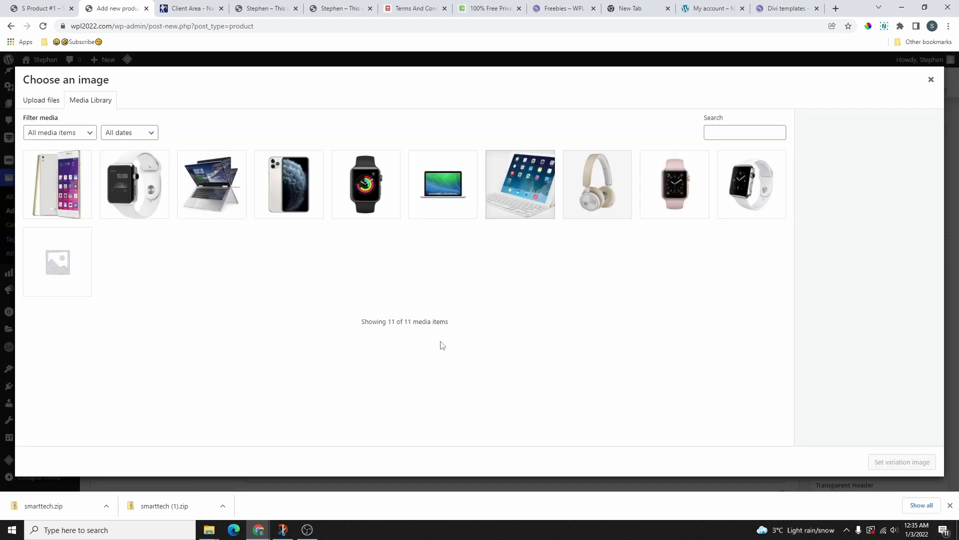
left_click(733, 204)
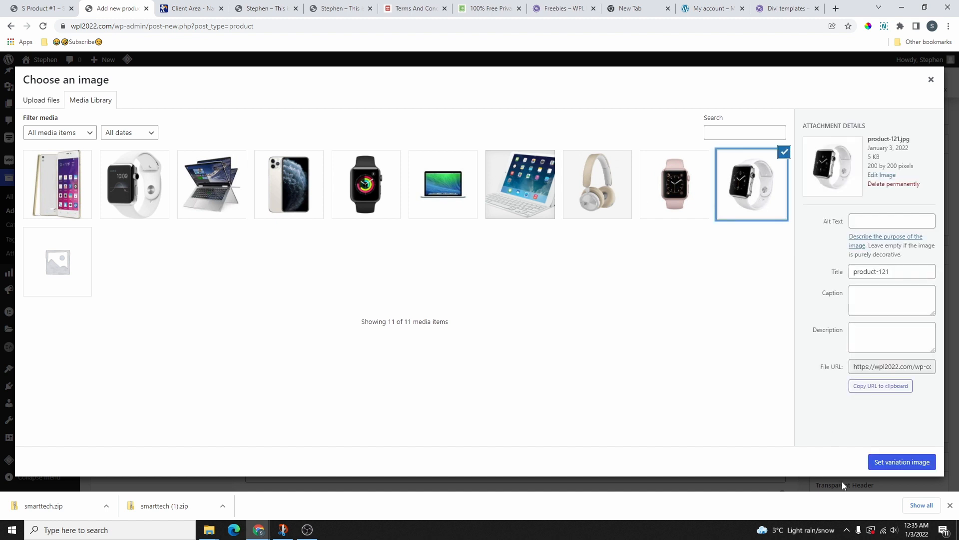
left_click(902, 461)
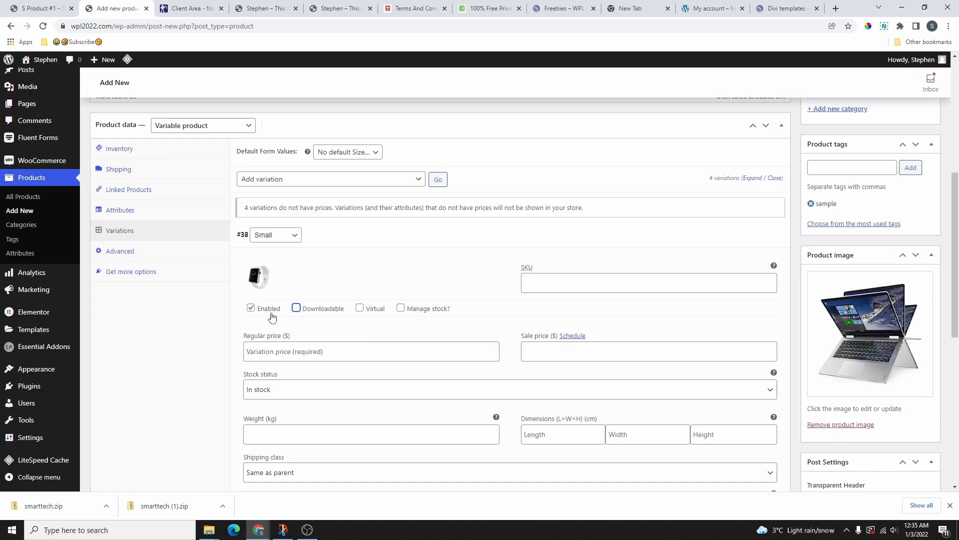
Switch the Small variation's Virtual and Downloadable options on and back off
left_click(358, 311)
left_click(296, 308)
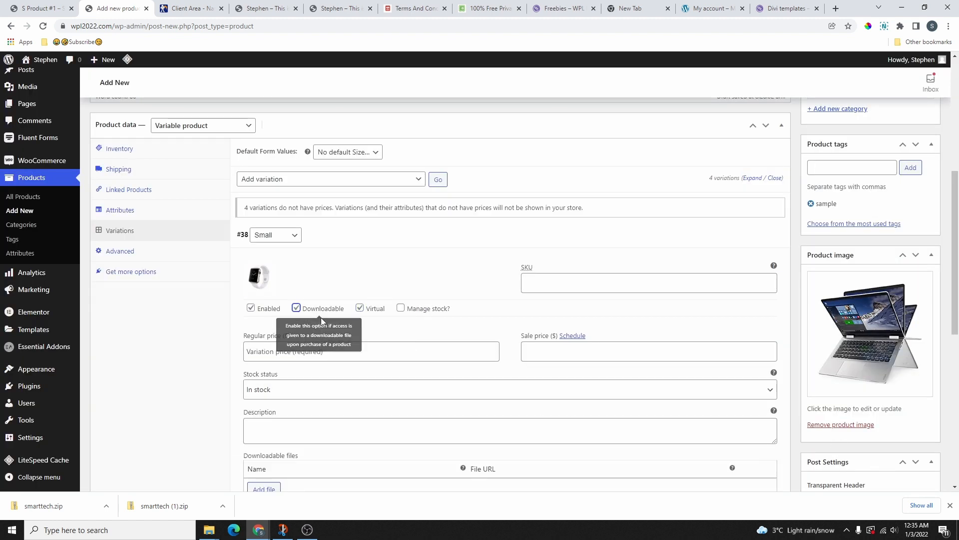
left_click(360, 309)
left_click(328, 309)
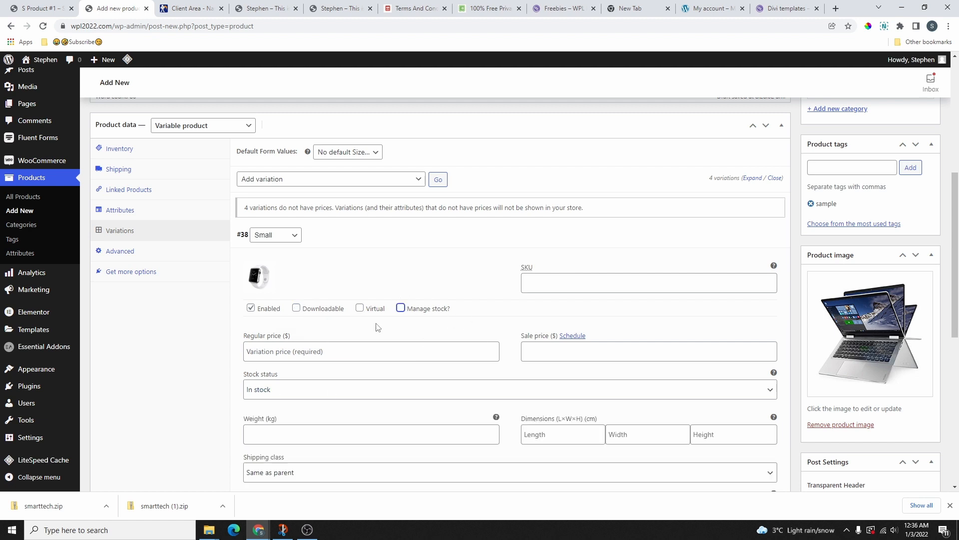
Review the Small variation's price, stock status, weight, dimensions, shipping class and description fields
scroll(400, 303, "down", 4)
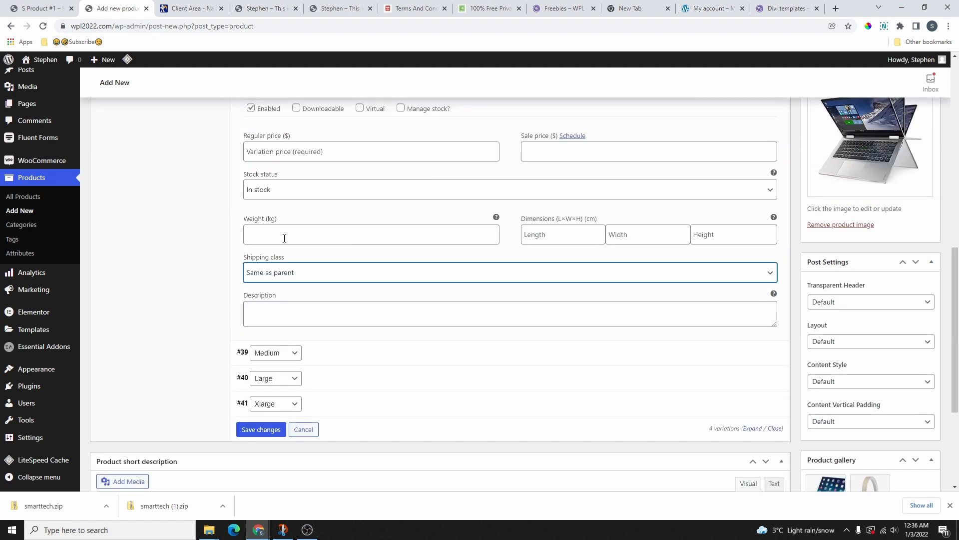
scroll(315, 240, "up", 2)
scroll(284, 272, "down", 2)
scroll(323, 319, "up", 6)
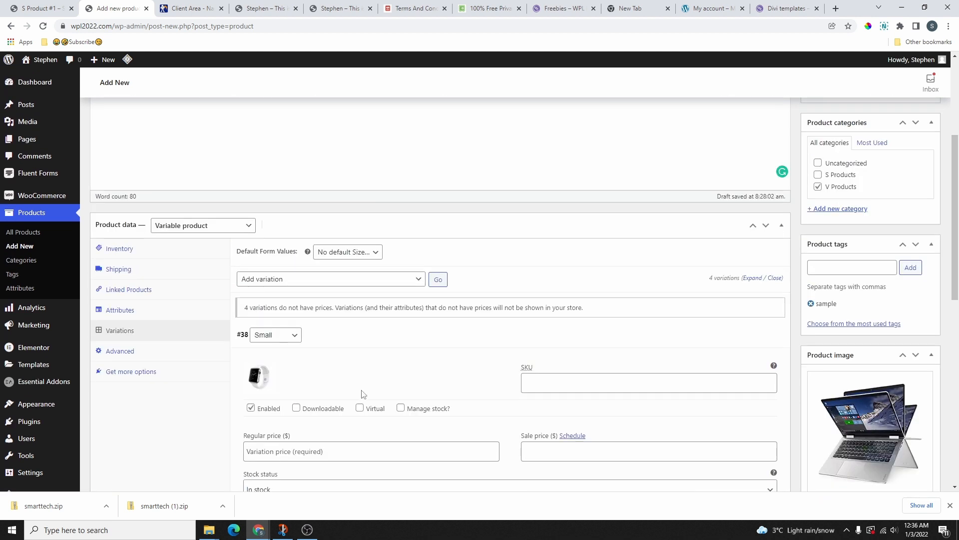
scroll(363, 394, "up", 4)
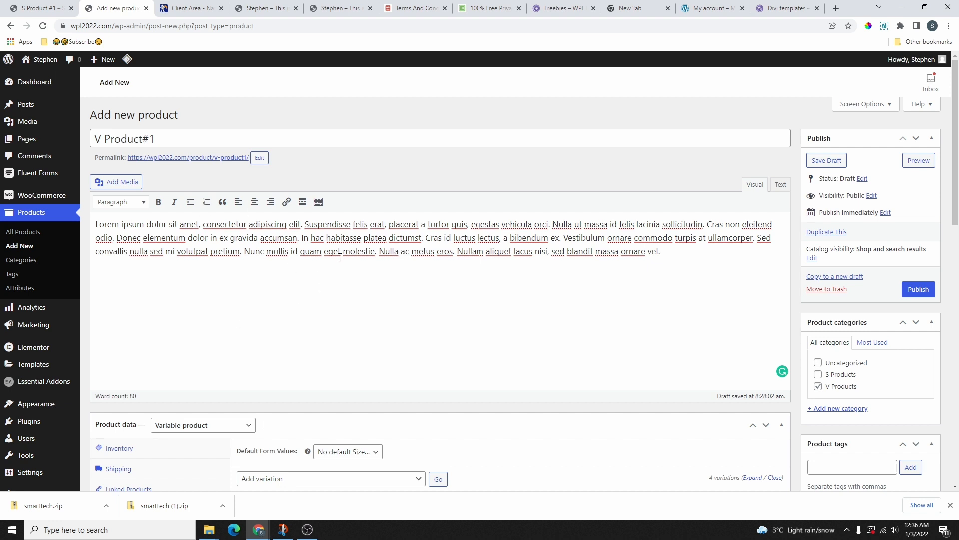
scroll(366, 215, "down", 13)
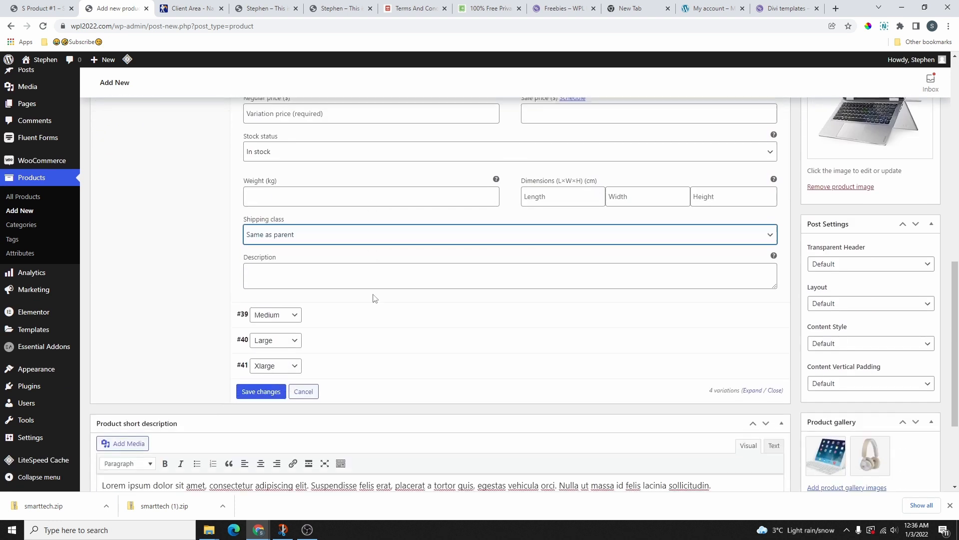
scroll(290, 310, "up", 6)
Set the Small variation's regular price to 50 and sale price to 40, scheduling the sale from 2022-01-04 to 2022-01-09
left_click(290, 307)
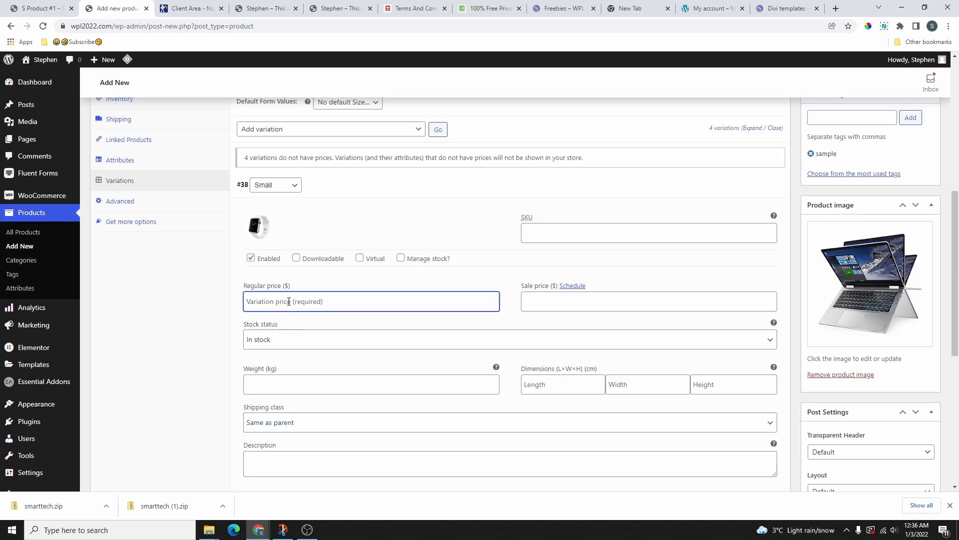
type("50")
left_click(532, 303)
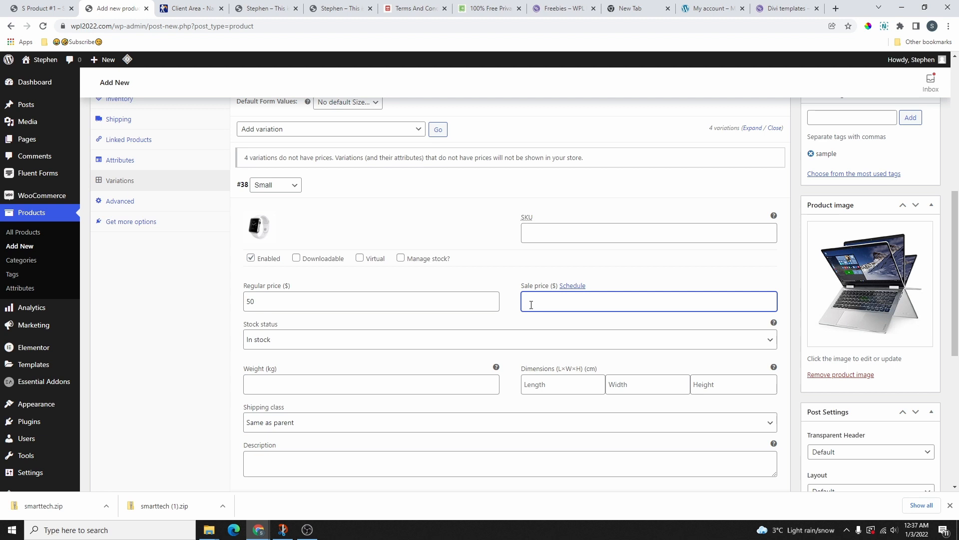
left_click(572, 285)
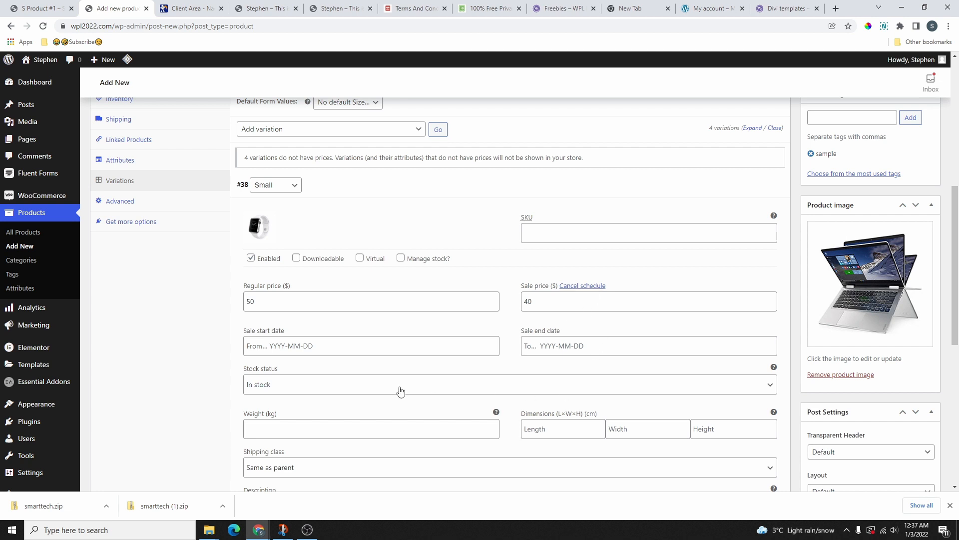
scroll(398, 261, "down", 1)
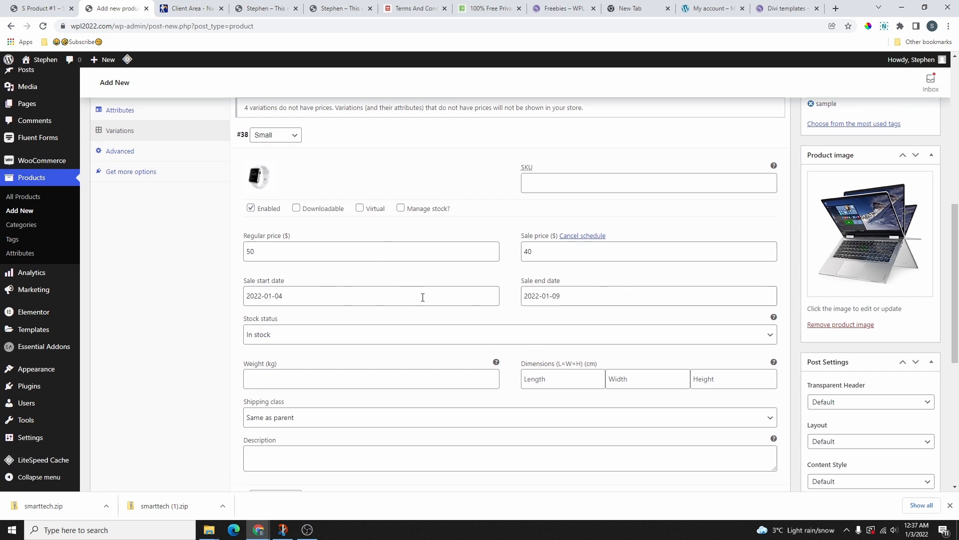
scroll(422, 297, "up", 1)
left_click(317, 185)
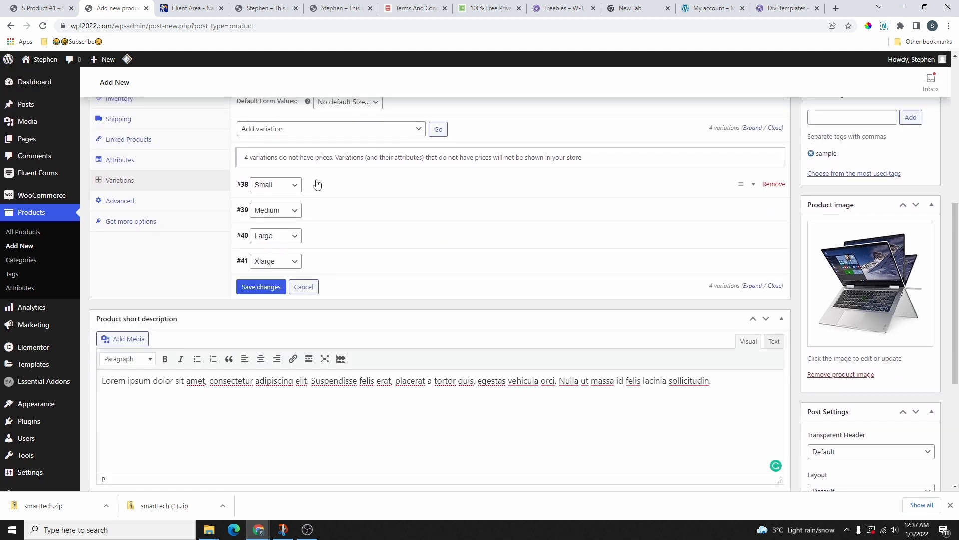
left_click(317, 185)
left_click(330, 188)
Give the Medium variation the convertible laptop image, a regular price of 80 and a sale price of 70
left_click(321, 212)
left_click(259, 251)
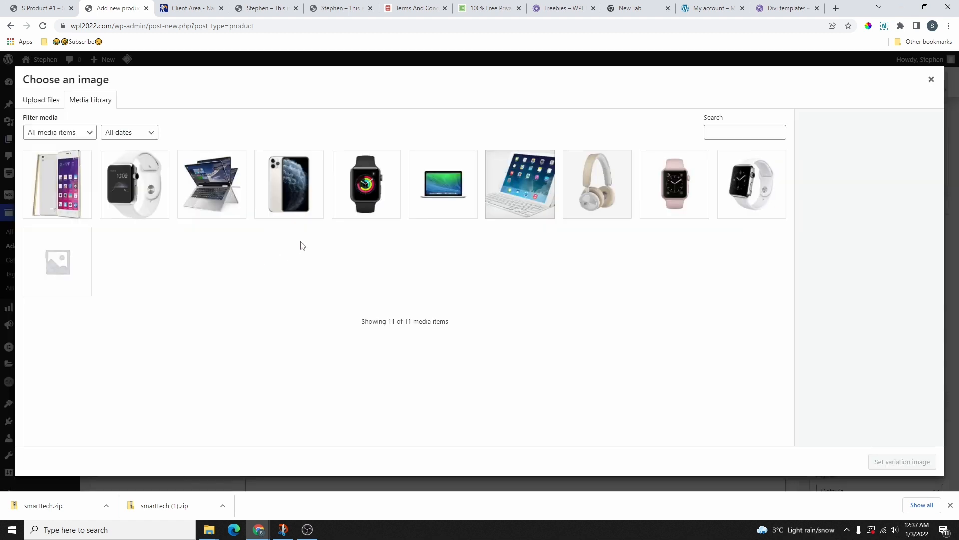
left_click(226, 180)
left_click(914, 466)
left_click(314, 331)
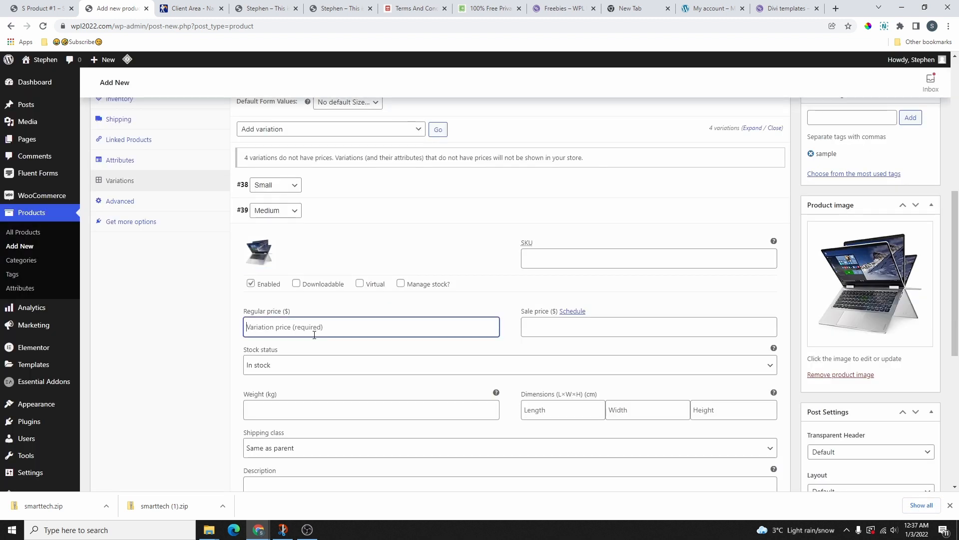
type("80")
left_click(552, 324)
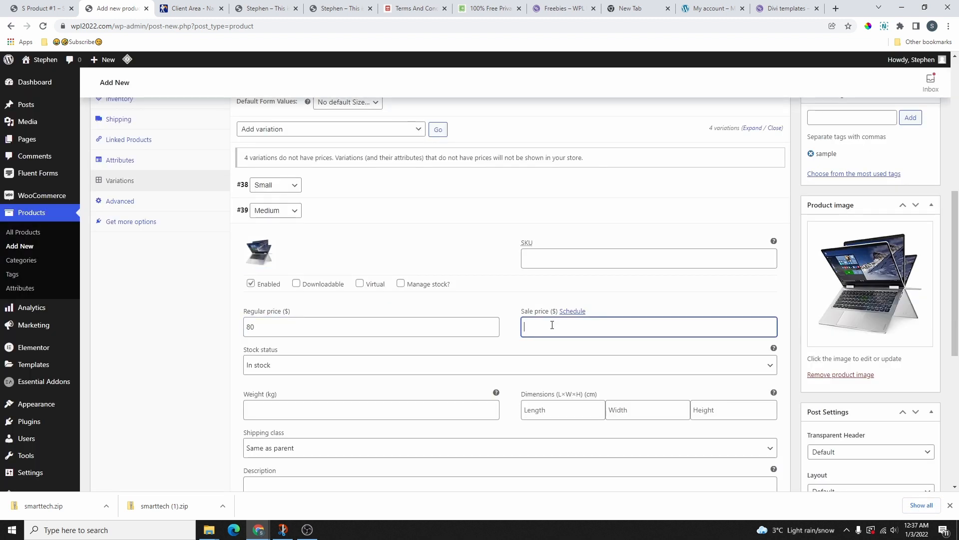
scroll(380, 296, "down", 2)
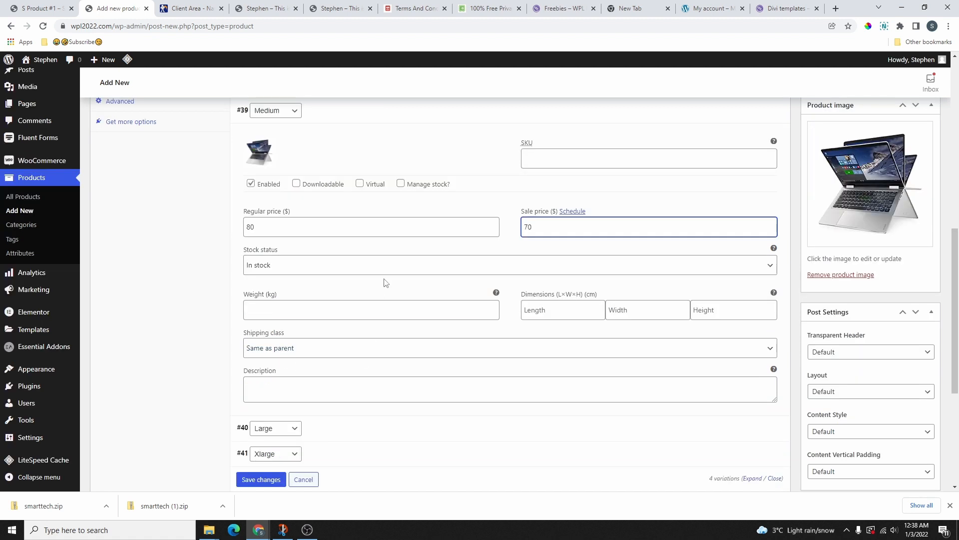
scroll(302, 214, "up", 2)
left_click(306, 212)
Give the Large variation the white-and-gold smartphone image, a regular price of 100 and a sale price of 90
left_click(311, 244)
left_click(259, 277)
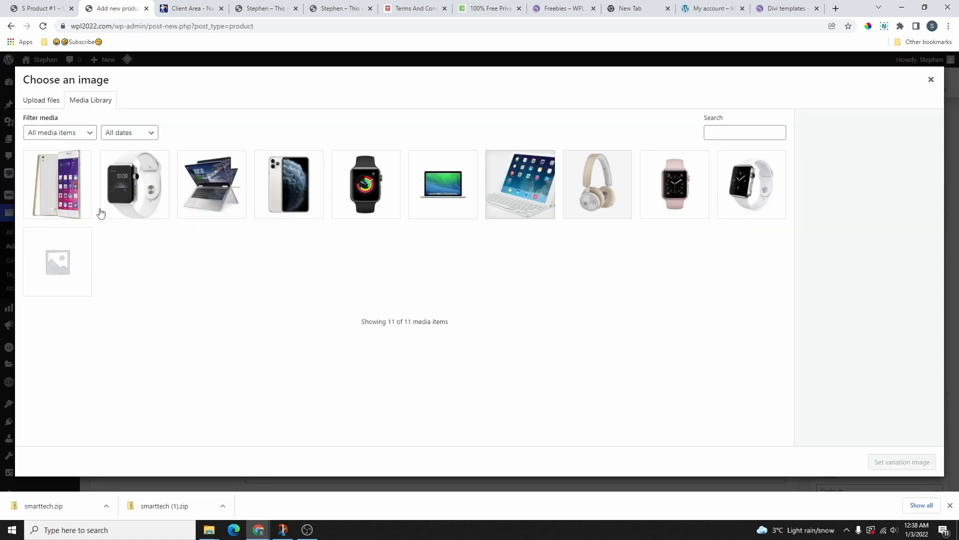
left_click(41, 191)
left_click(902, 461)
left_click(306, 351)
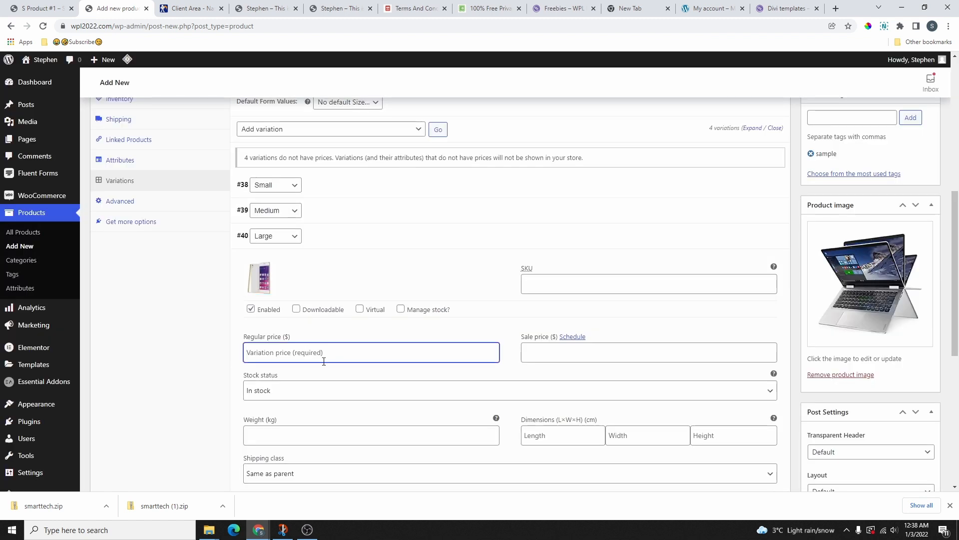
type("100")
left_click(584, 349)
type("90")
Set the Xlarge variation's image to the tablet-with-keyboard picture Layer-91.png
left_click(259, 277)
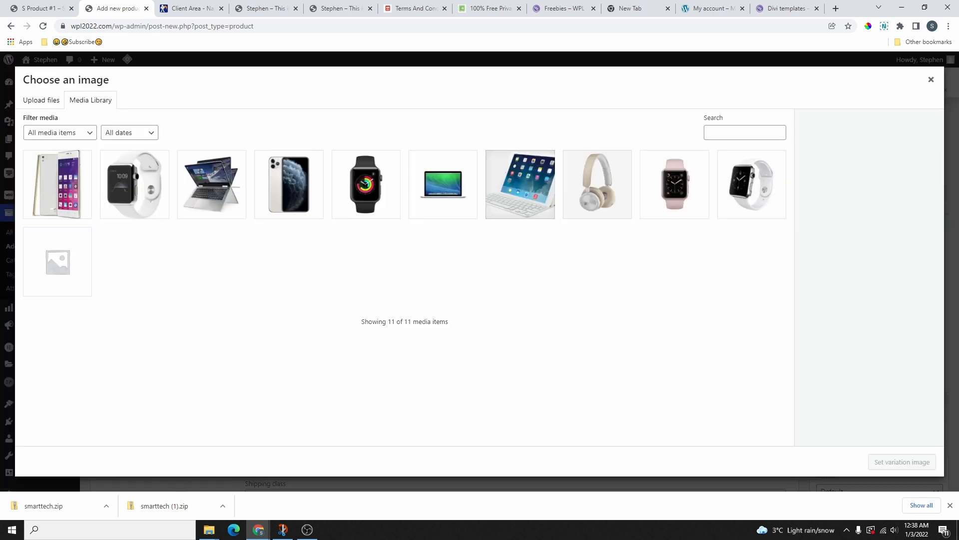
left_click(534, 185)
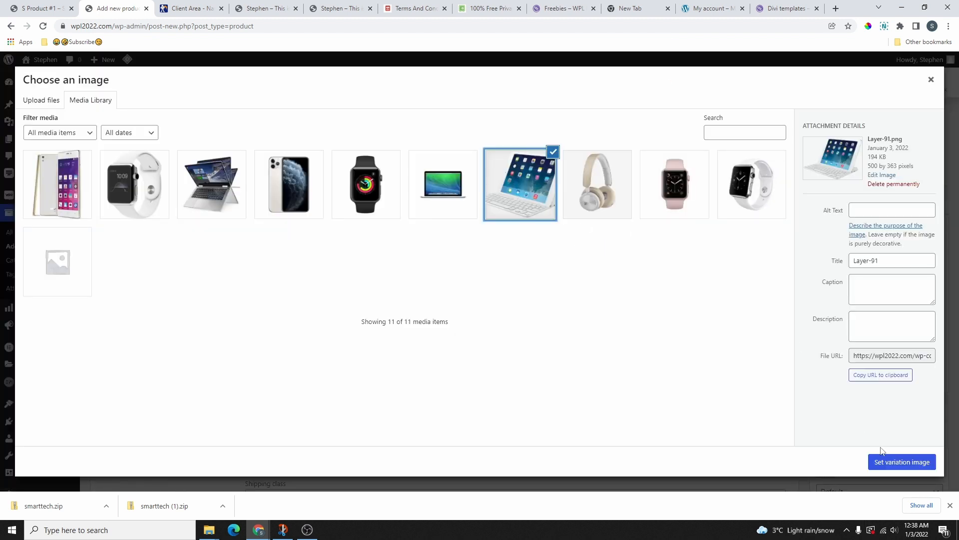
left_click(897, 462)
Set the Xlarge variation's regular price to 120, leave its sale price empty, and save the variation changes
left_click(296, 378)
type("2")
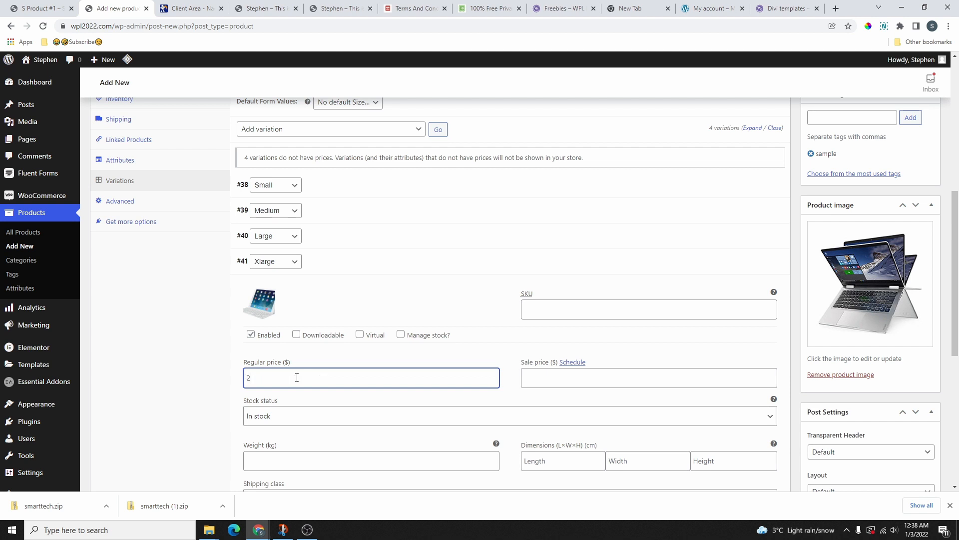
type("0")
key("BackSpace")
key("BackSpace")
type("120")
left_click(537, 372)
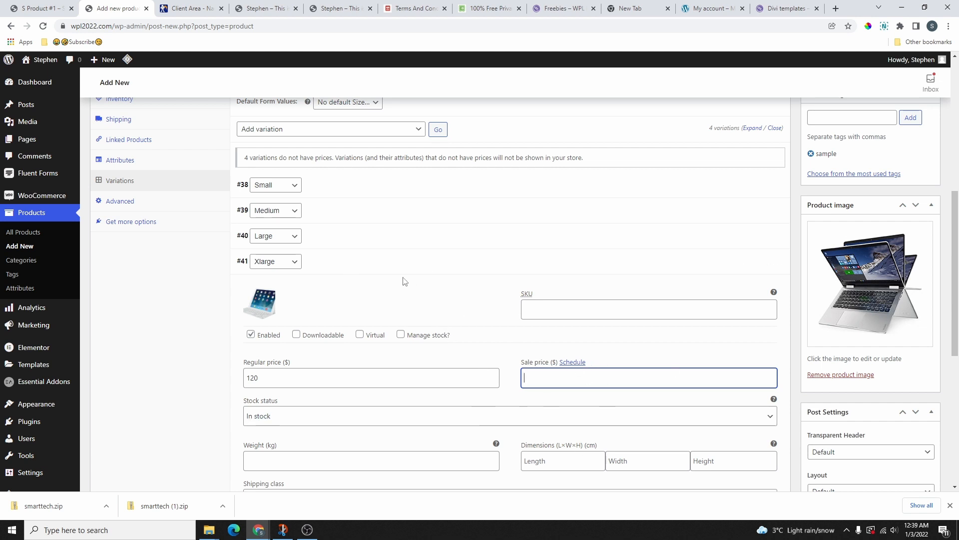
left_click(381, 266)
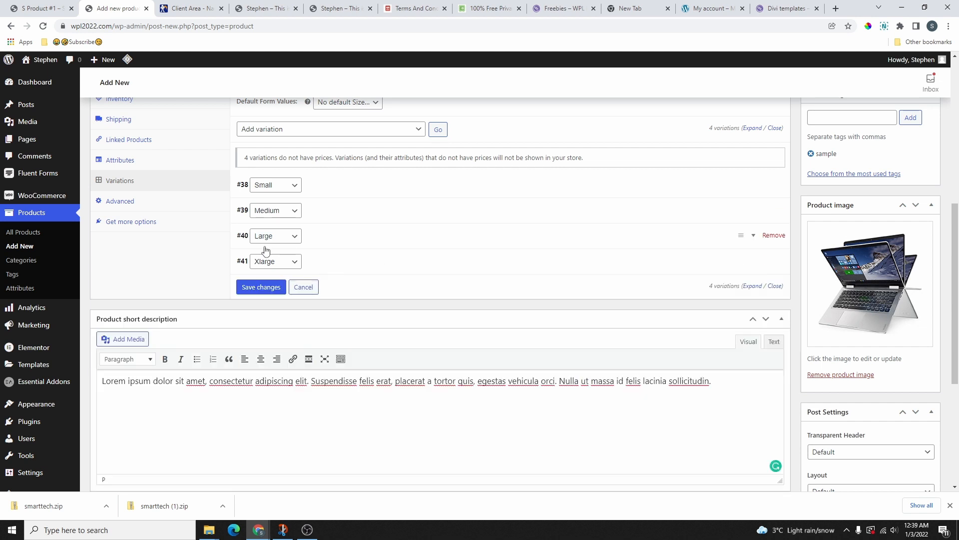
left_click(265, 286)
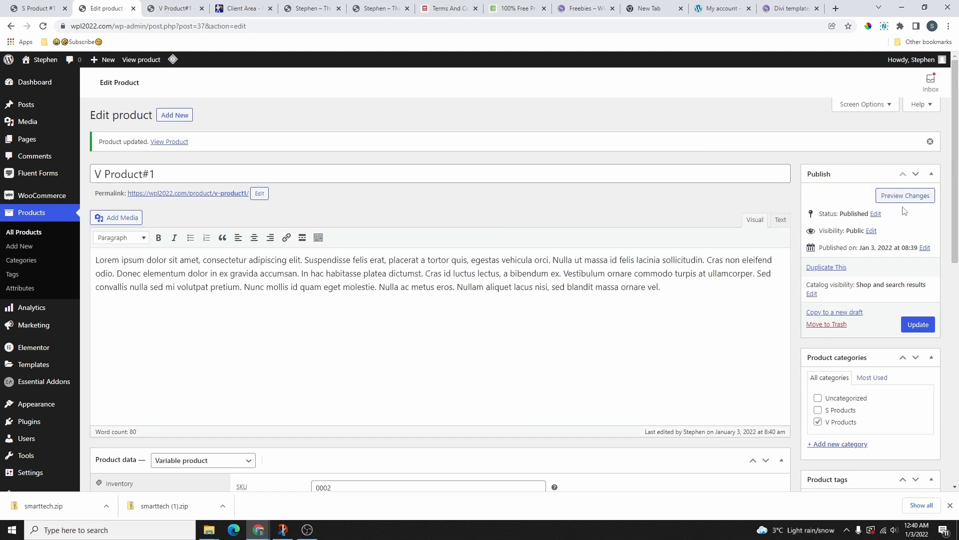
Preview the saved product and choose the Small size to check its image and price
left_click(908, 201)
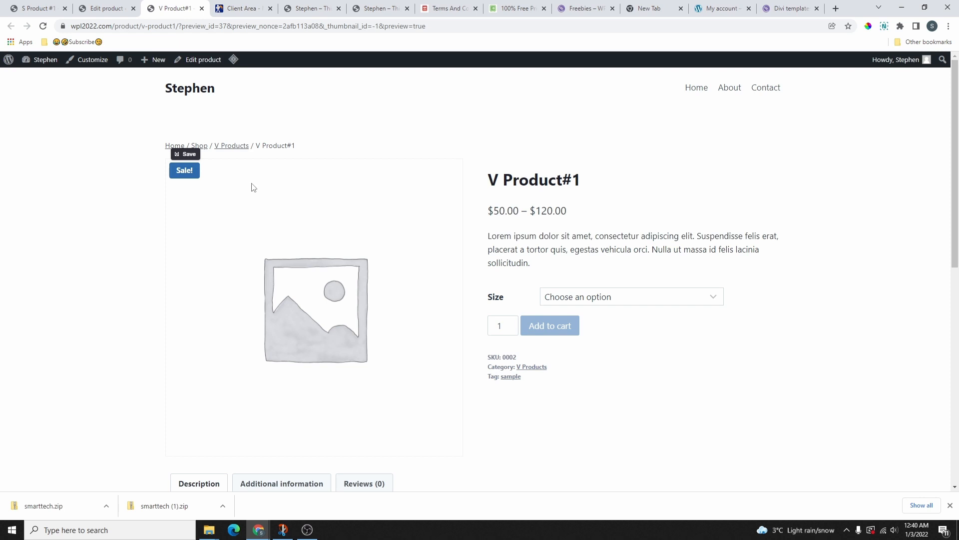
scroll(332, 264, "down", 4)
scroll(340, 266, "up", 3)
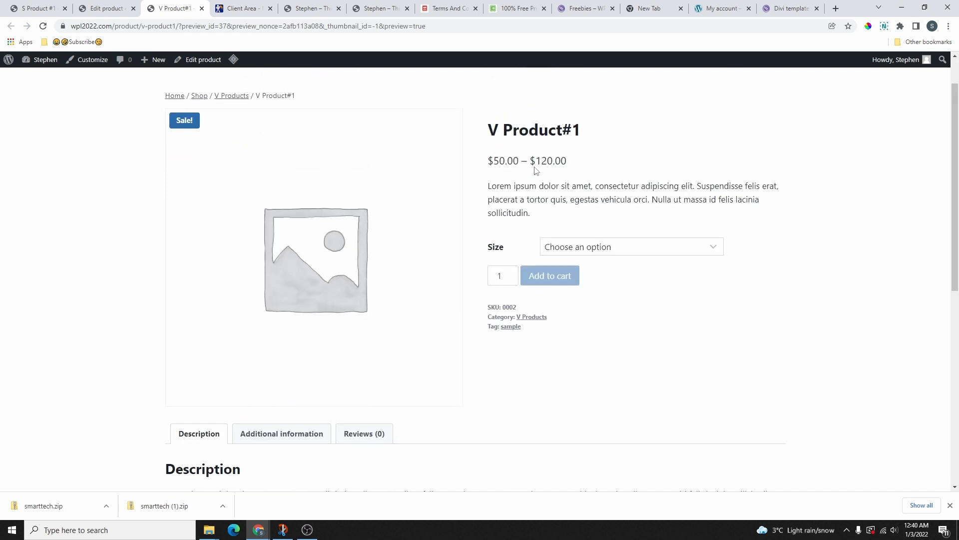
scroll(502, 303, "up", 1)
left_click(565, 298)
left_click(569, 324)
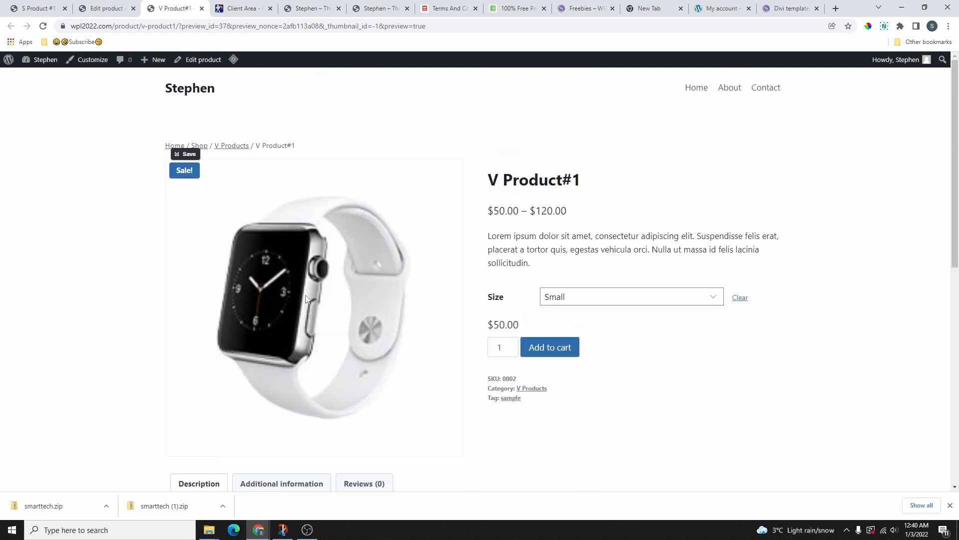
Check the image and price of the Medium, Large and Xlarge sizes on the product preview
scroll(308, 290, "down", 1)
left_click(568, 250)
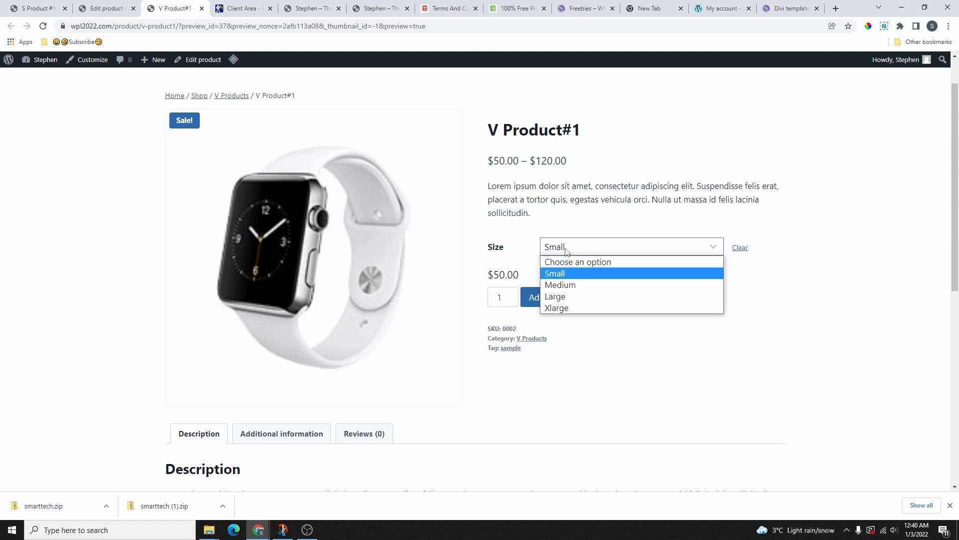
left_click(560, 284)
left_click(595, 250)
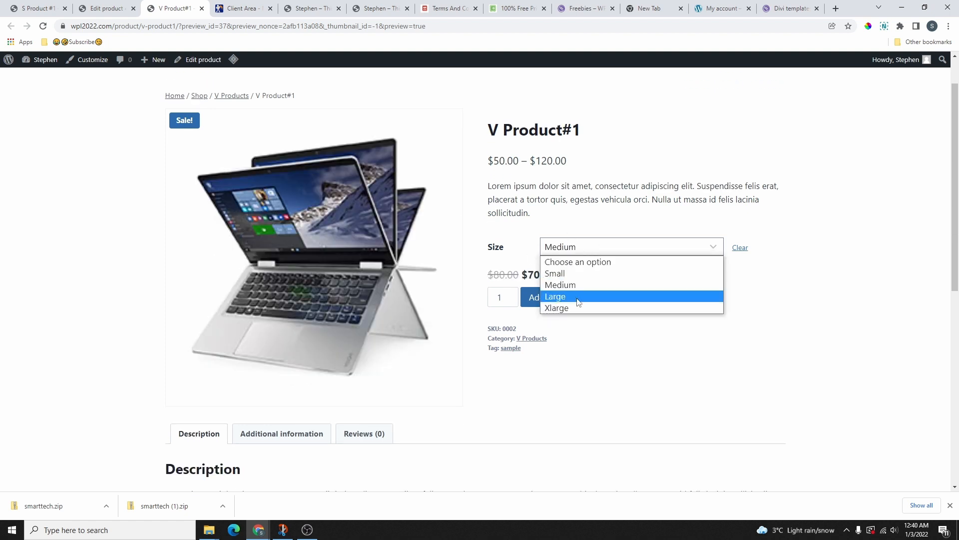
left_click(577, 299)
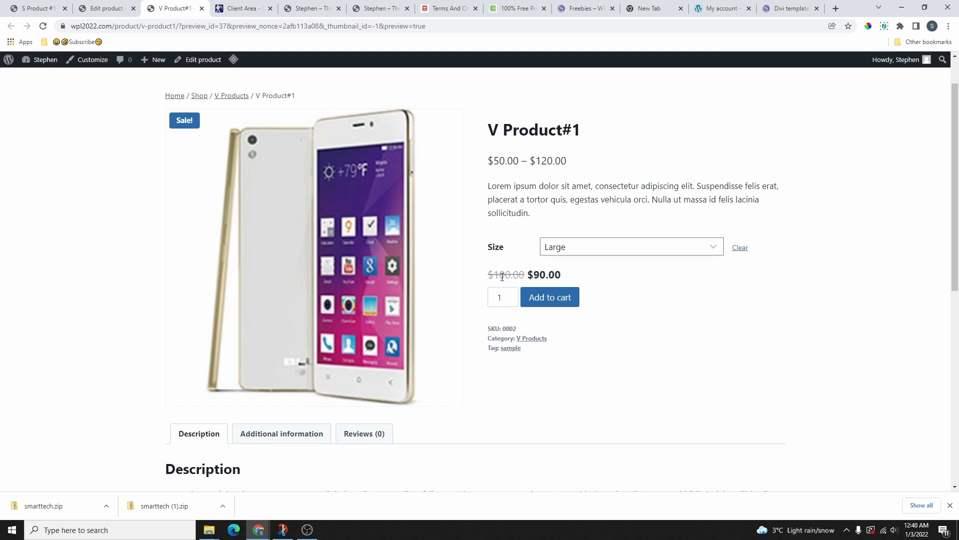
left_click_drag(500, 275, 565, 281)
left_click(582, 252)
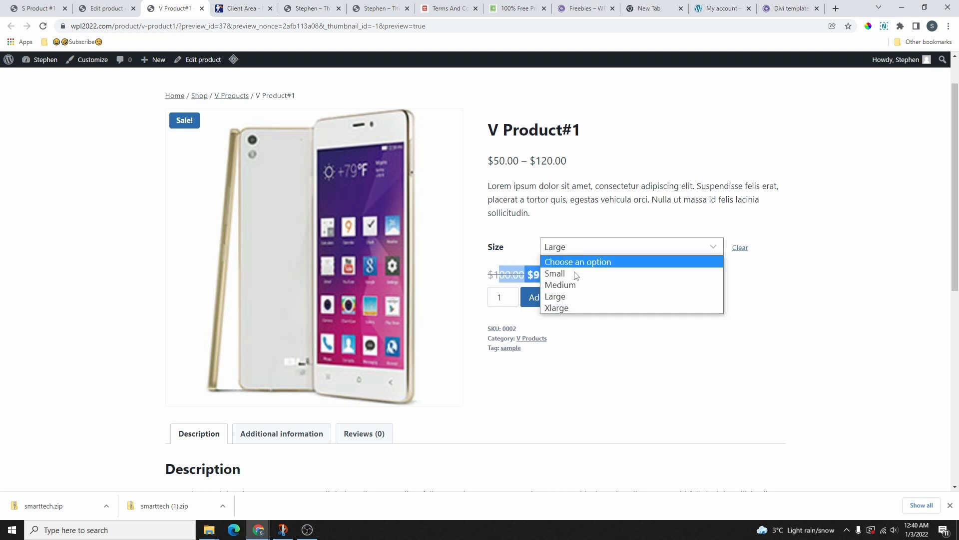
left_click(575, 306)
scroll(334, 235, "up", 1)
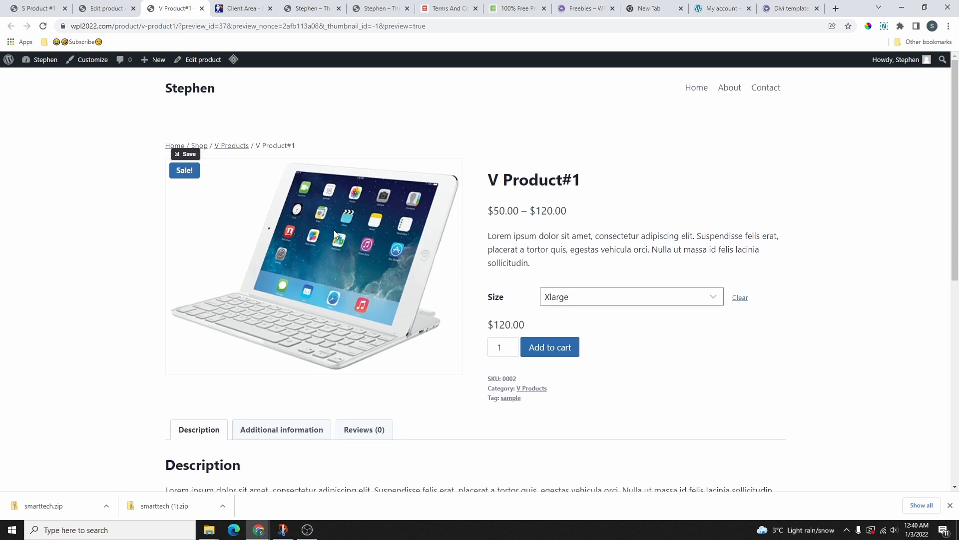
Look through the description and related products on the preview page, and close the preview
scroll(292, 238, "down", 6)
scroll(292, 239, "down", 2)
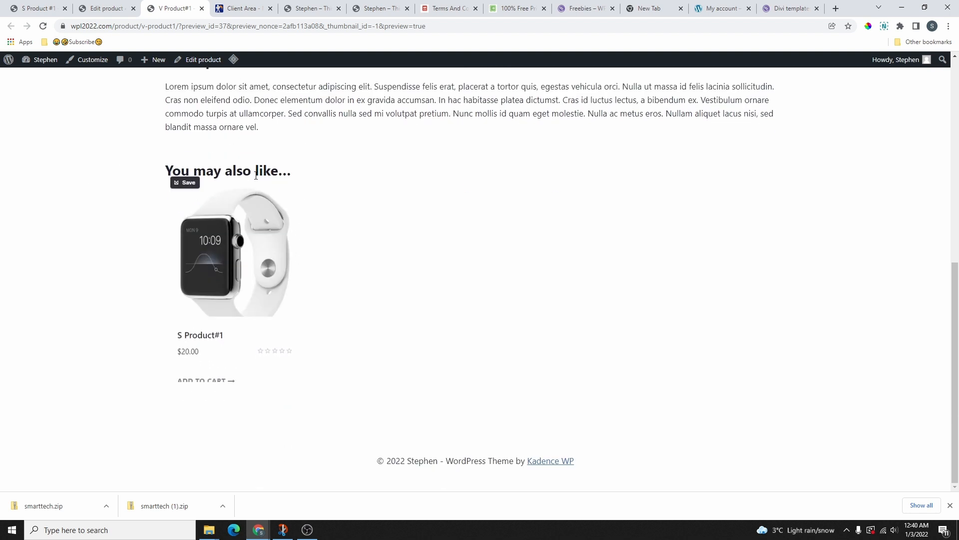
scroll(337, 240, "up", 1)
scroll(338, 244, "up", 8)
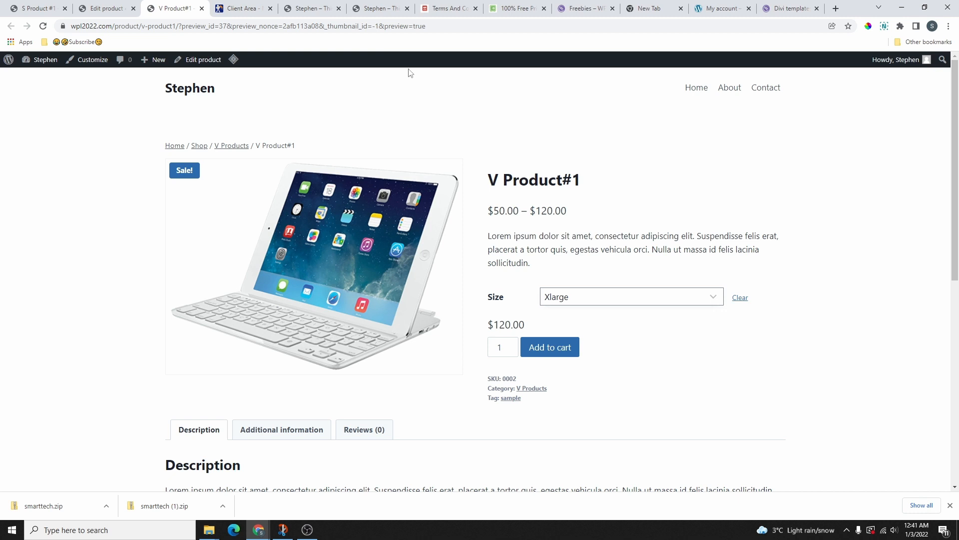
key("ctrl+w")
Add a custom Color attribute with the values Black | Blue | Red, enable it for variations, and save the attributes
scroll(240, 257, "down", 6)
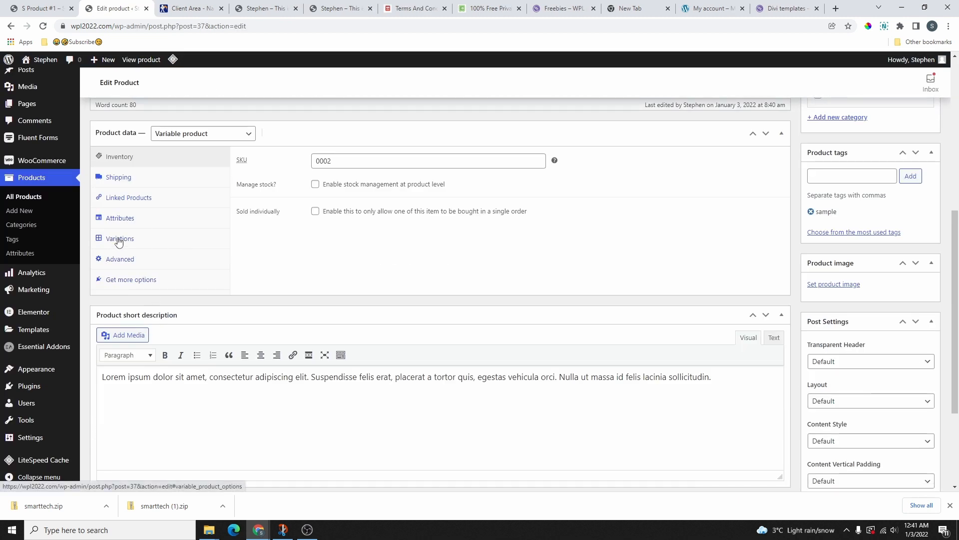
left_click(125, 220)
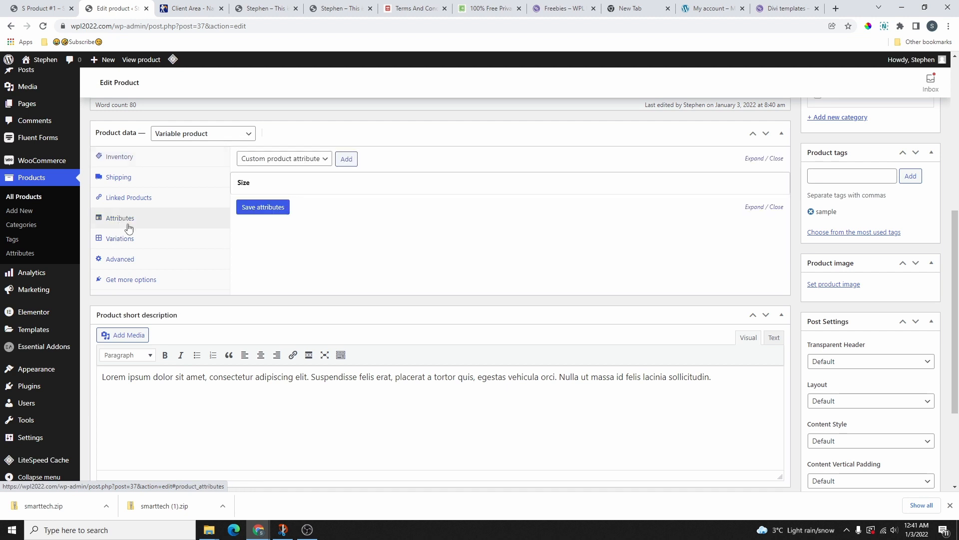
left_click(347, 159)
left_click(273, 238)
type("Color")
left_click(365, 253)
type("Black | Blue | Red")
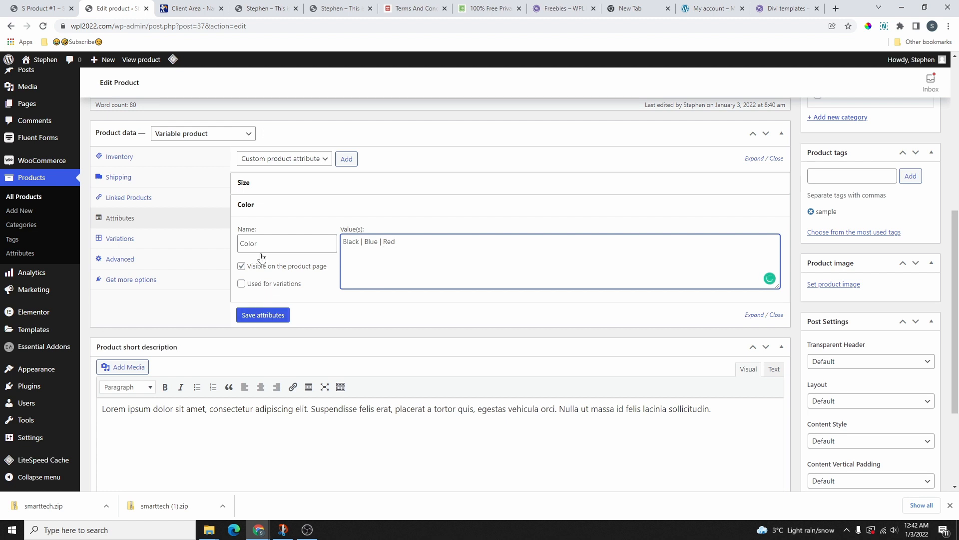
left_click(265, 319)
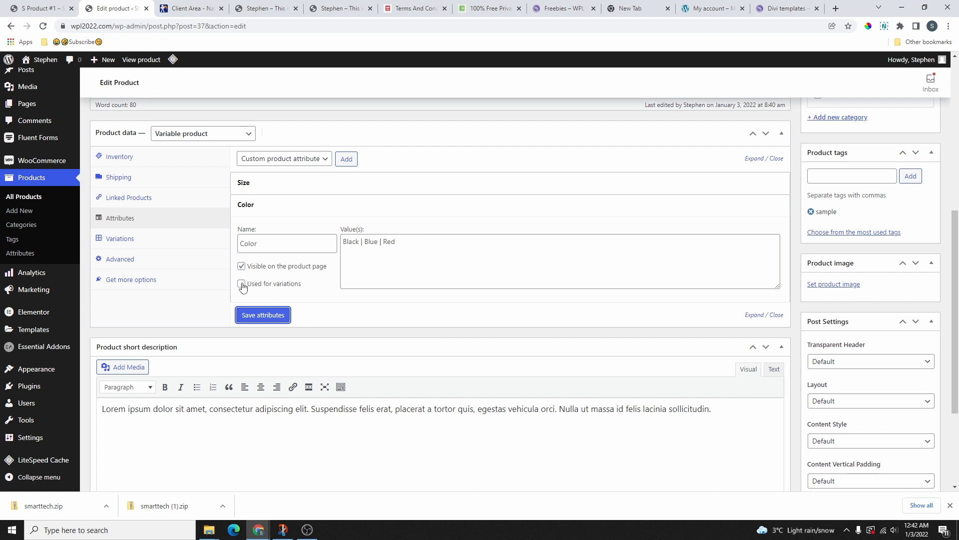
left_click(241, 283)
left_click(262, 316)
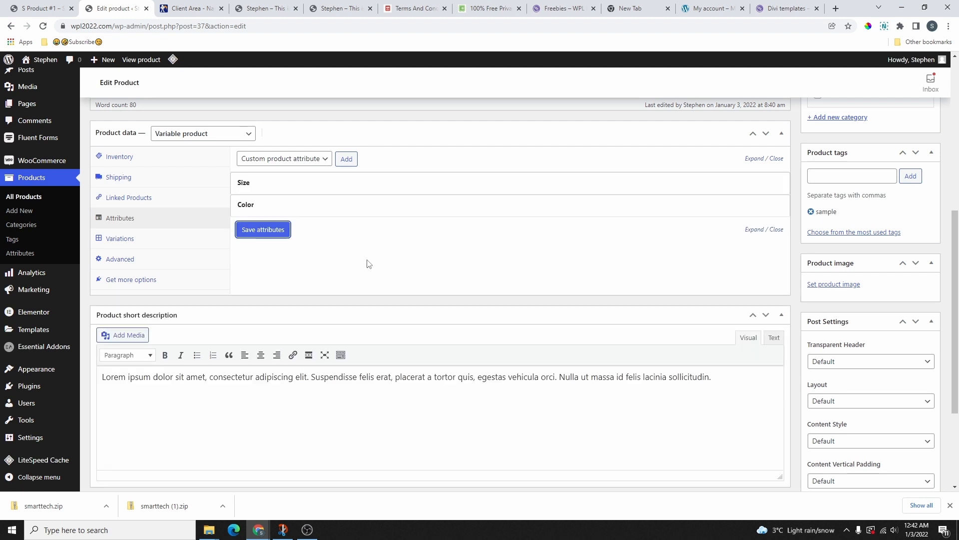
Create product variations from all attributes, combining every Size with every Color
left_click(119, 240)
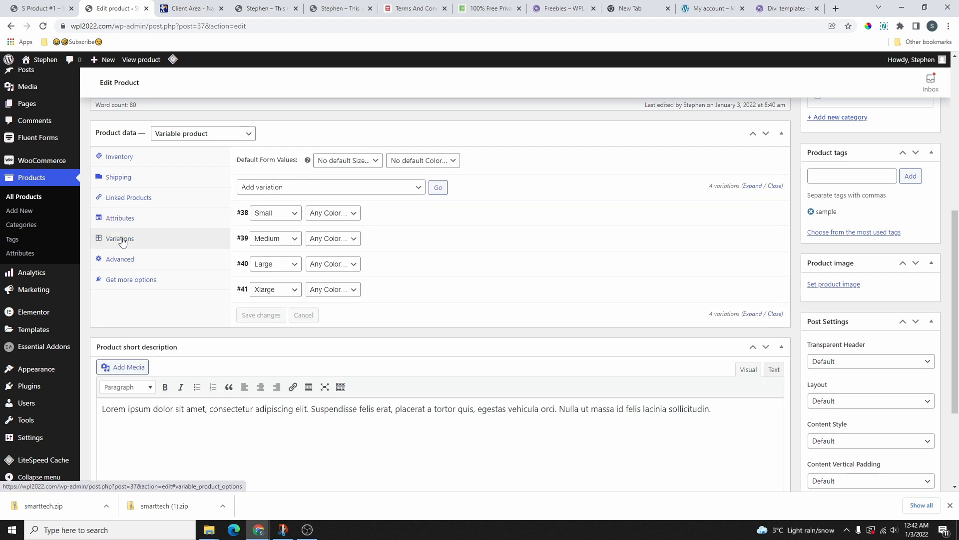
left_click(402, 188)
left_click(354, 212)
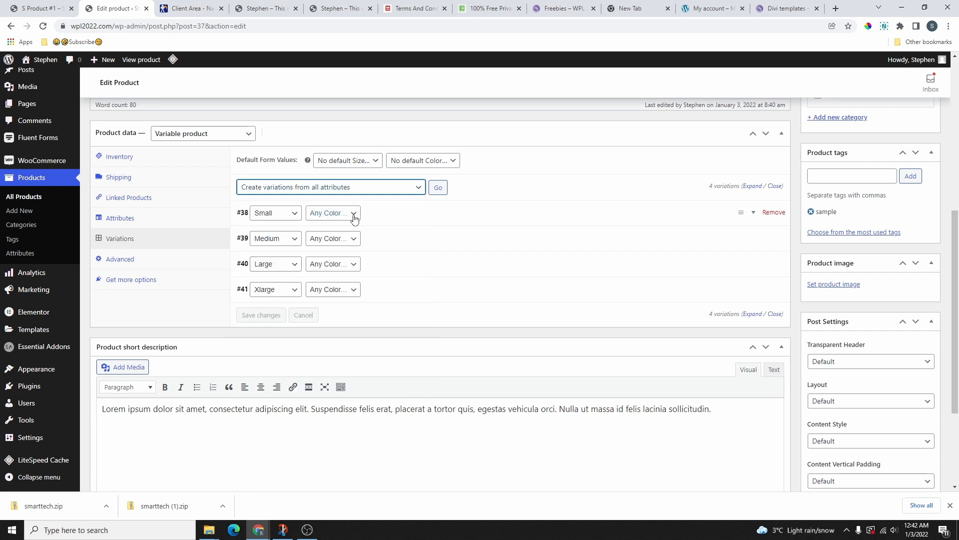
left_click(438, 187)
left_click(527, 102)
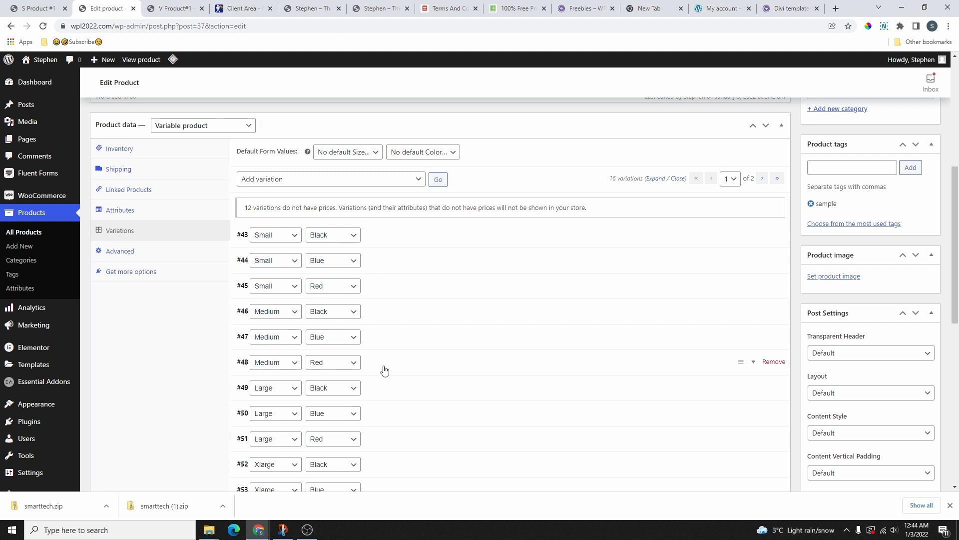
Expand the first variation set to any size and any color to review its fields, and update the product
scroll(382, 365, "down", 3)
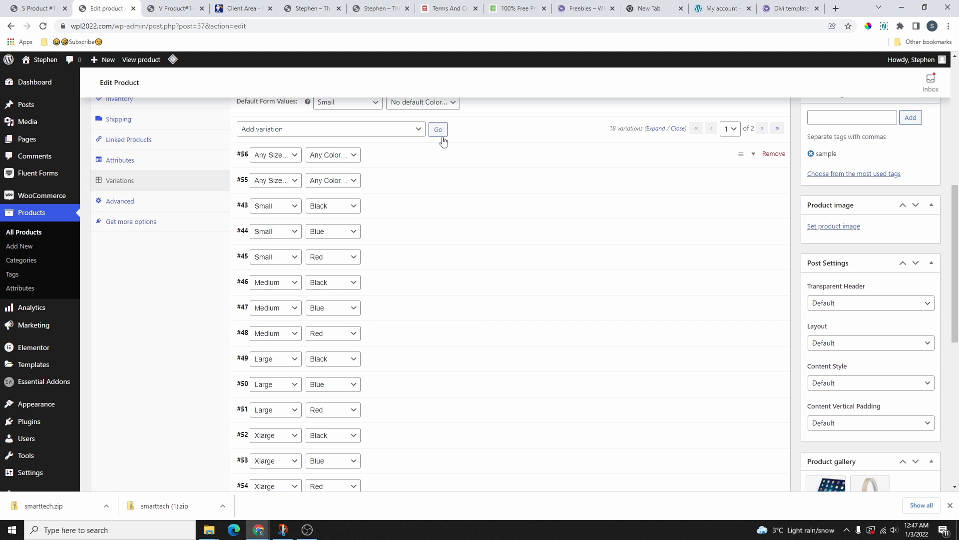
left_click(398, 158)
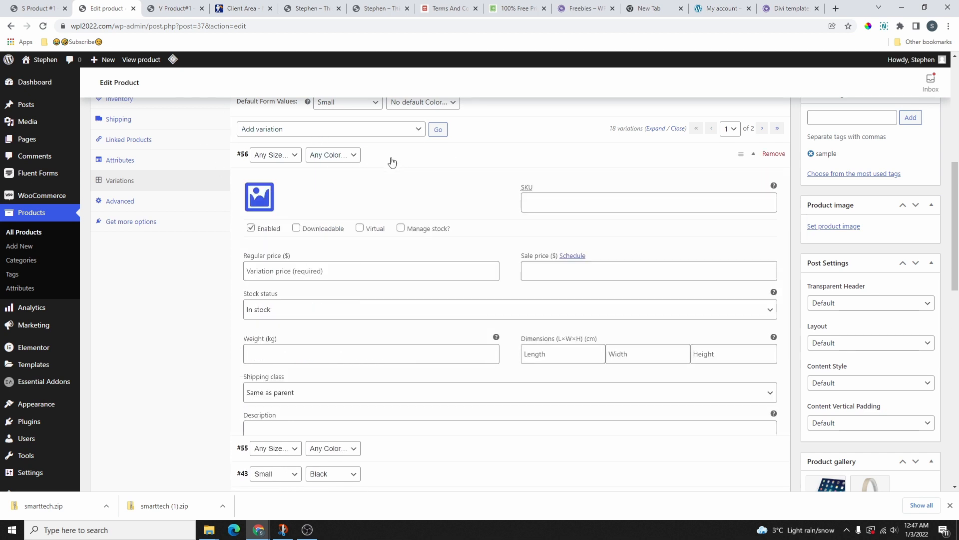
left_click(286, 271)
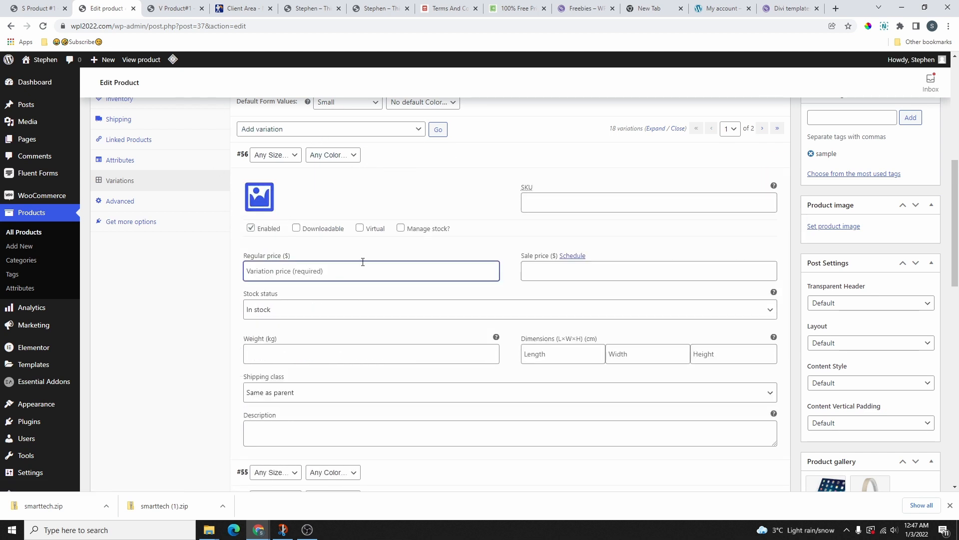
scroll(383, 236, "down", 3)
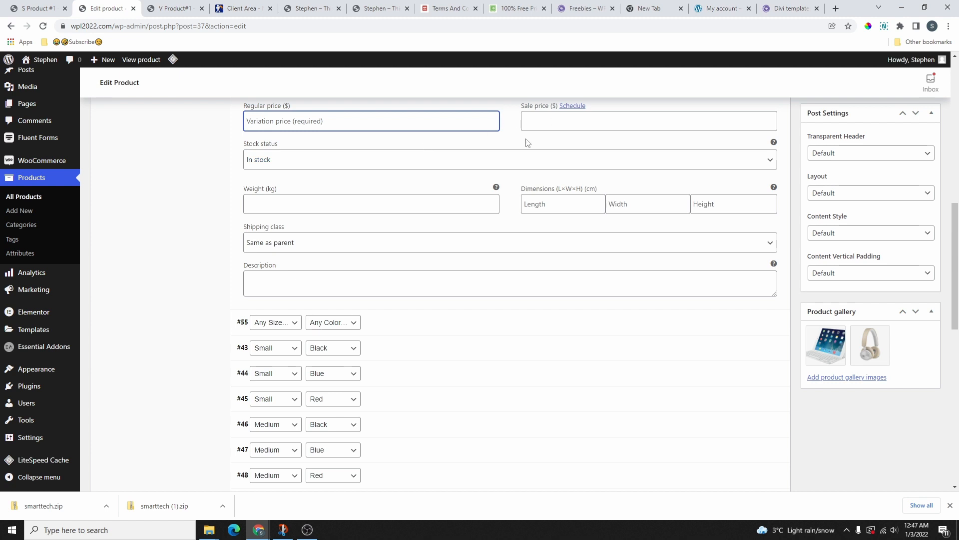
scroll(418, 272, "up", 3)
scroll(351, 219, "up", 5)
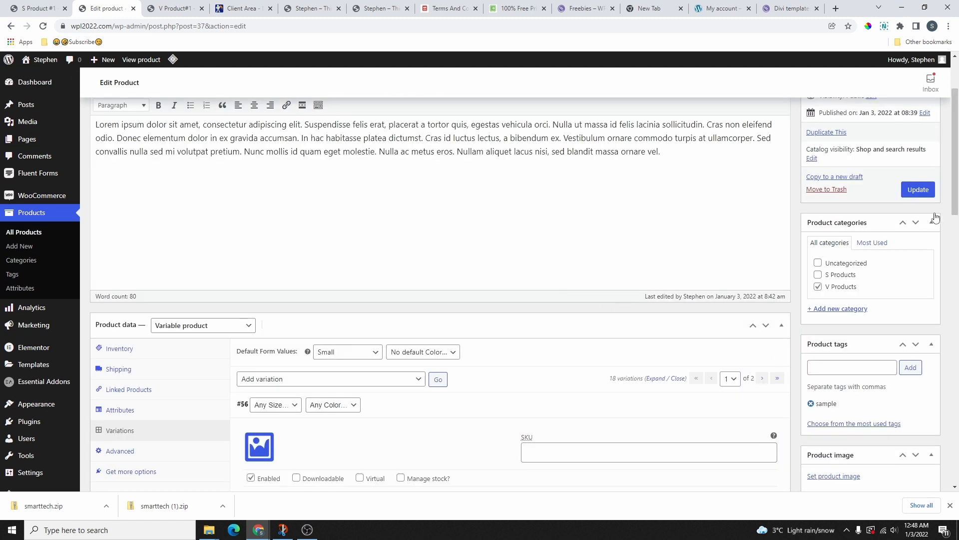
left_click(925, 196)
On the product preview page, choose size Medium and color Blue to check the displayed image and price
left_click(150, 14)
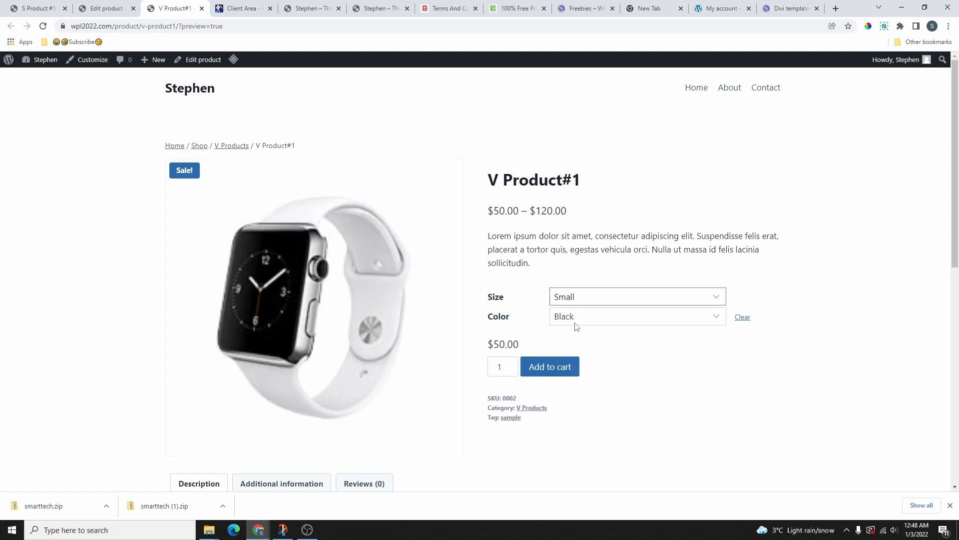
left_click(589, 300)
left_click(585, 334)
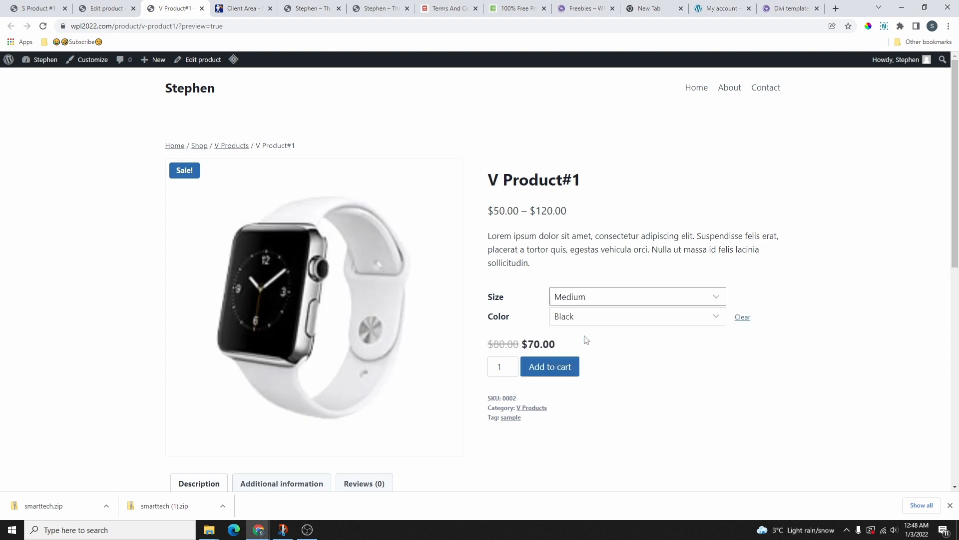
left_click(581, 317)
left_click(574, 364)
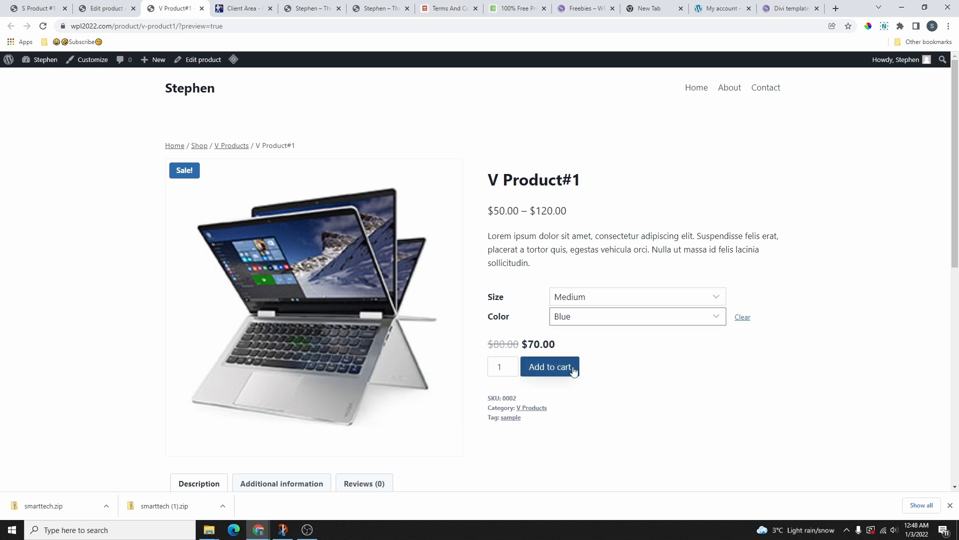
left_click(490, 301)
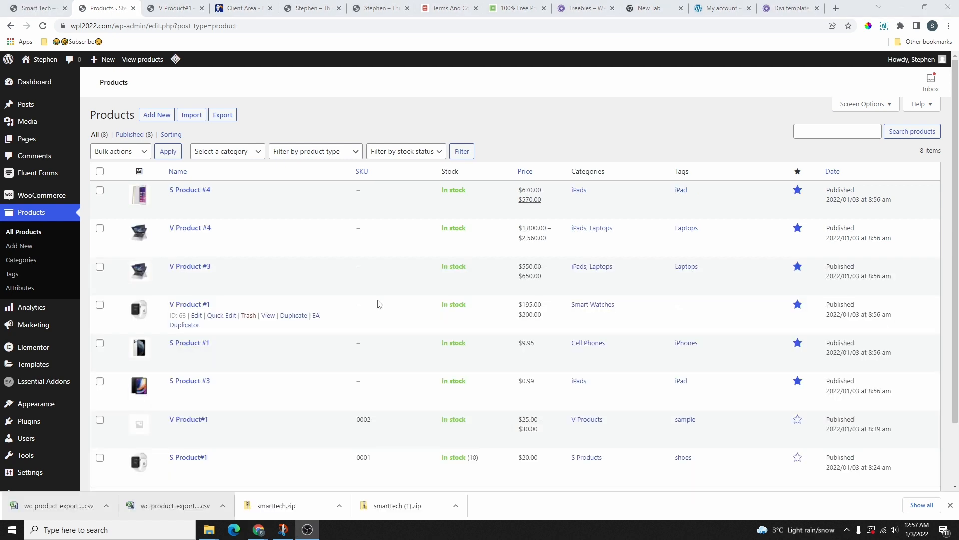
Open the Home page from the site's page list for editing with Elementor
left_click(41, 142)
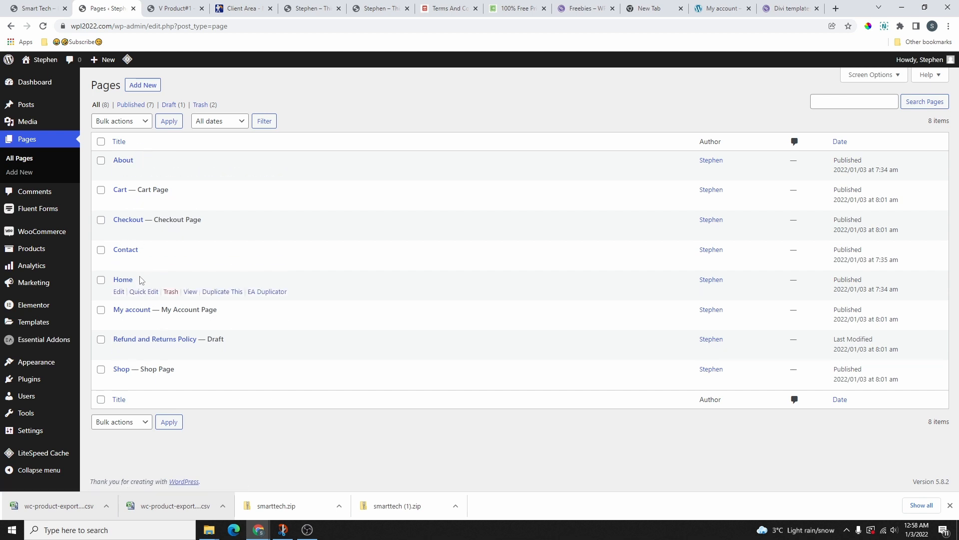
left_click(118, 292)
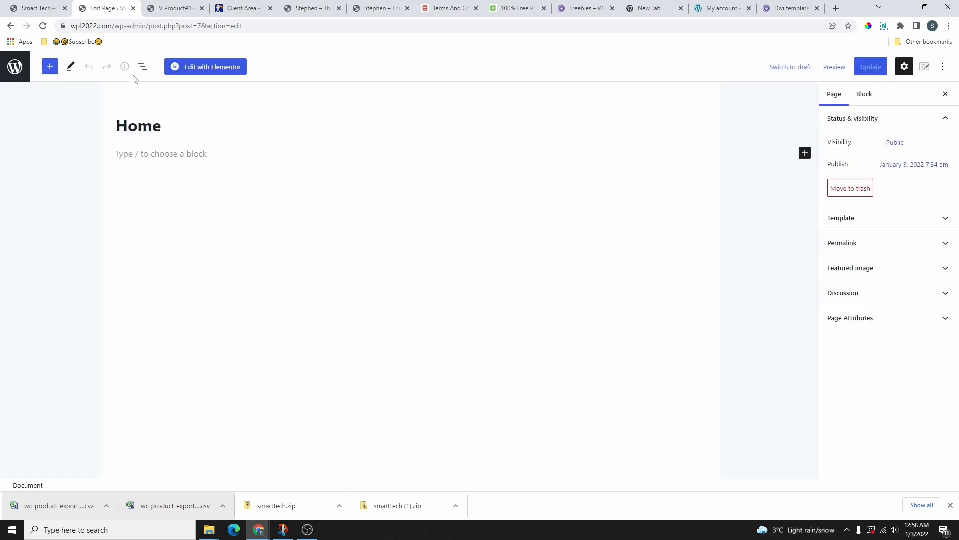
left_click(206, 70)
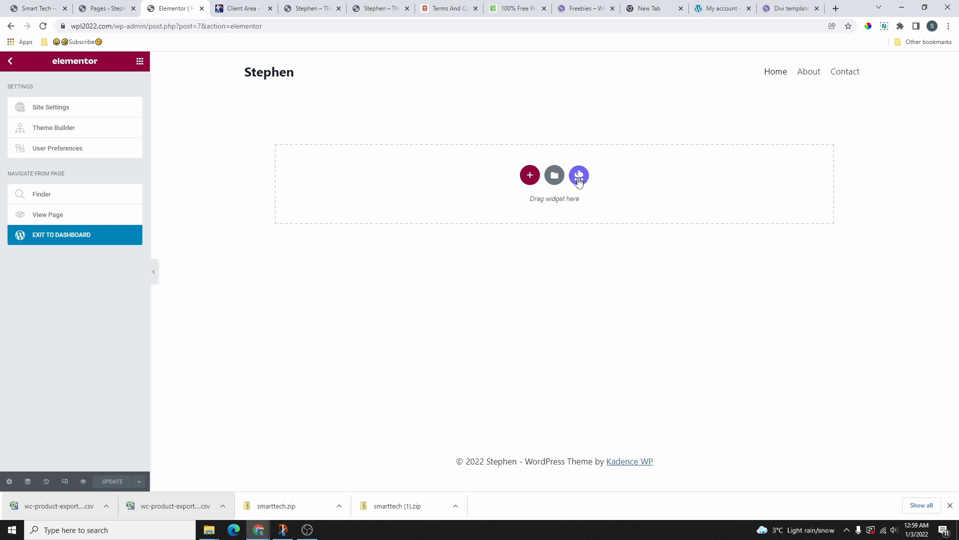
Dismiss the Templately offer on the Home page by submitting Don't Show This Again
left_click(115, 8)
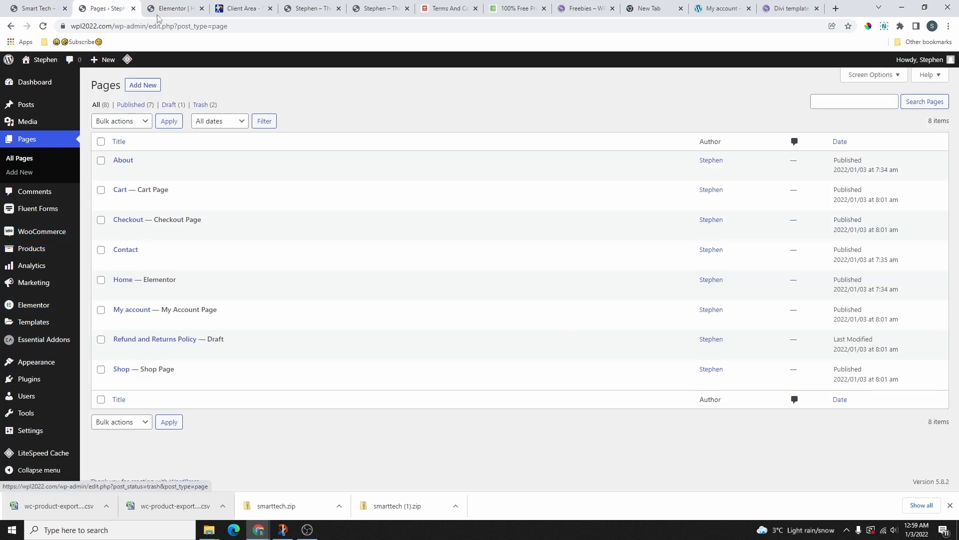
left_click(175, 8)
left_click(579, 175)
left_click(243, 337)
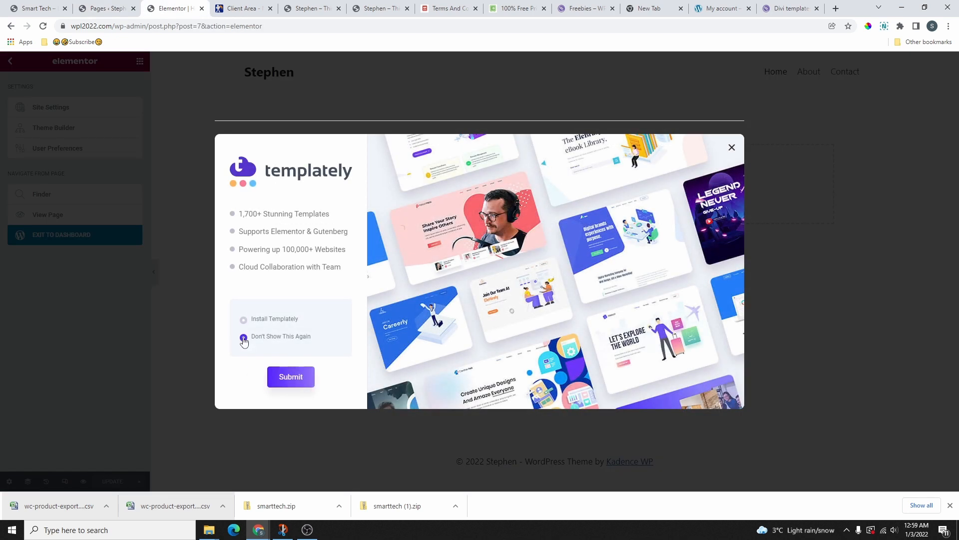
left_click(290, 375)
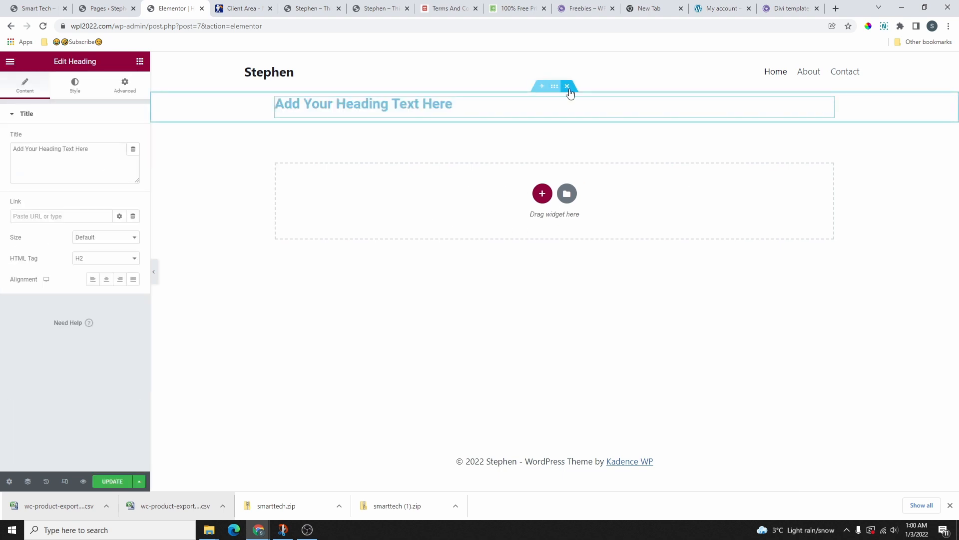
Delete the heading section and try placing Heading, Image and Video widgets on the Home page canvas
left_click(568, 87)
left_click_drag(117, 175, 522, 148)
left_click_drag(27, 241, 541, 131)
left_click_drag(42, 227, 430, 123)
left_click(140, 61)
left_click_drag(39, 274, 466, 135)
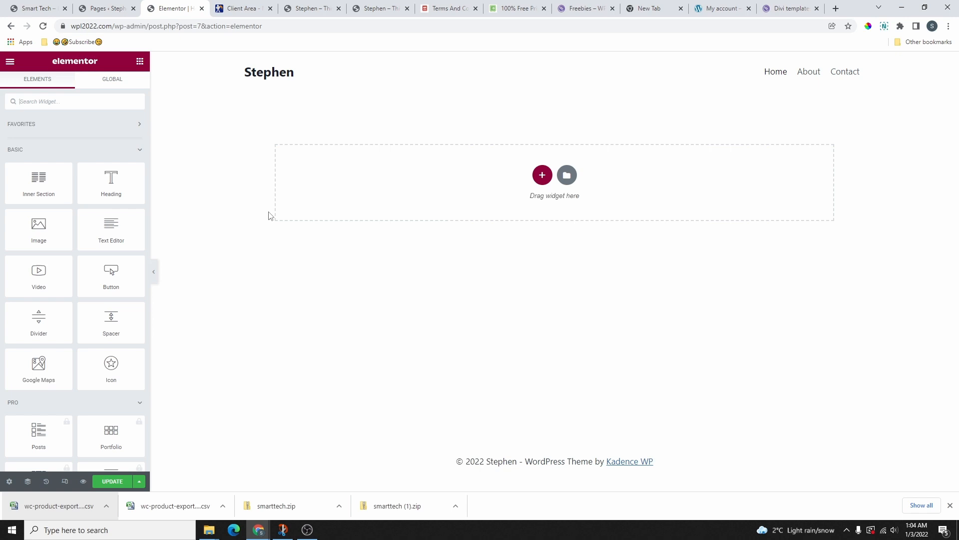
Open the theme customizer from the site's admin area and go to the General color settings
left_click(102, 8)
mouse_move(70, 365)
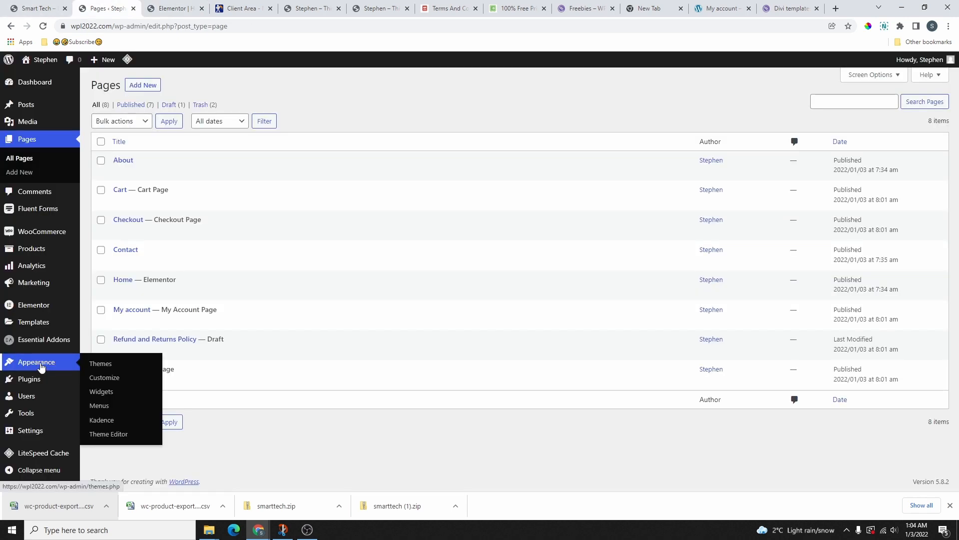
left_click(105, 379)
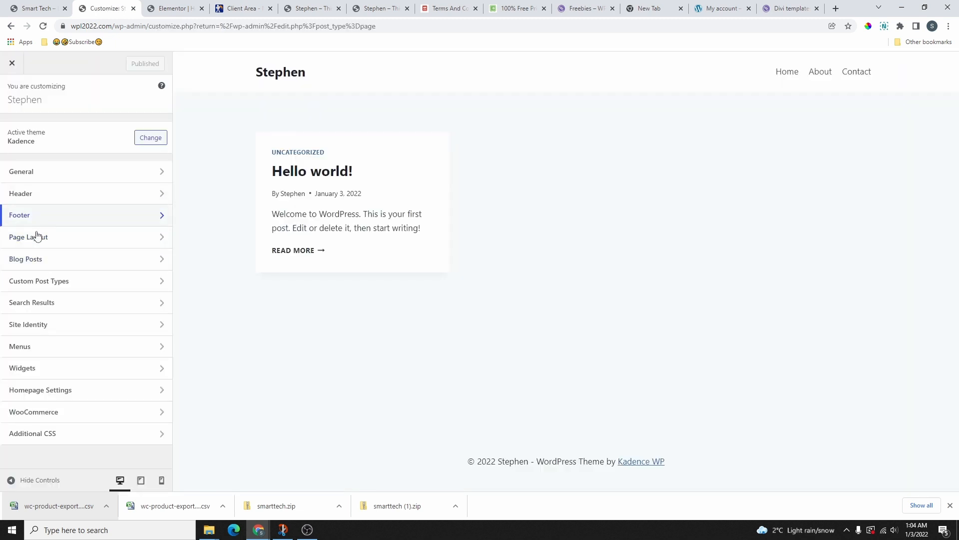
left_click(41, 179)
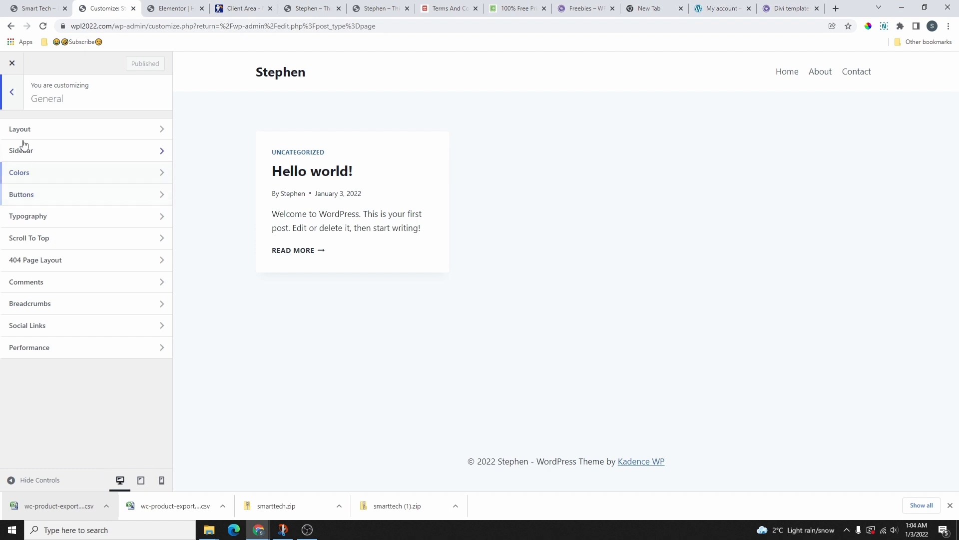
left_click(39, 178)
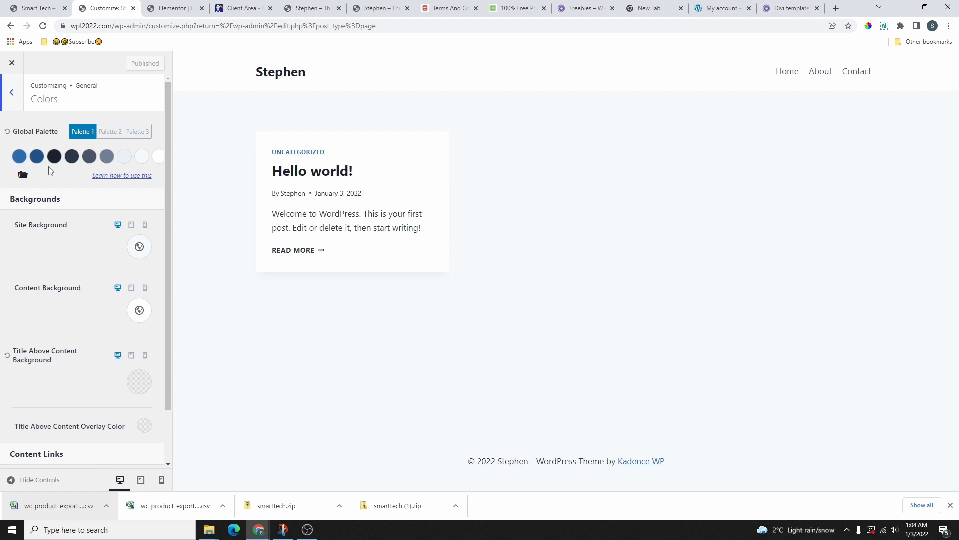
Sample the gold header color BEA210 from the Smart Tech demo site with the ColorPick Eyedropper
left_click(37, 9)
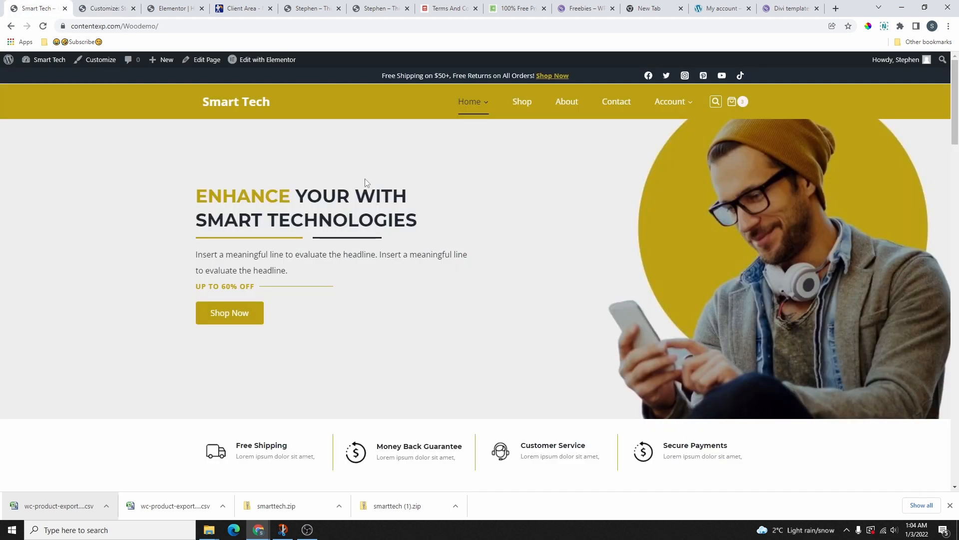
left_click(868, 26)
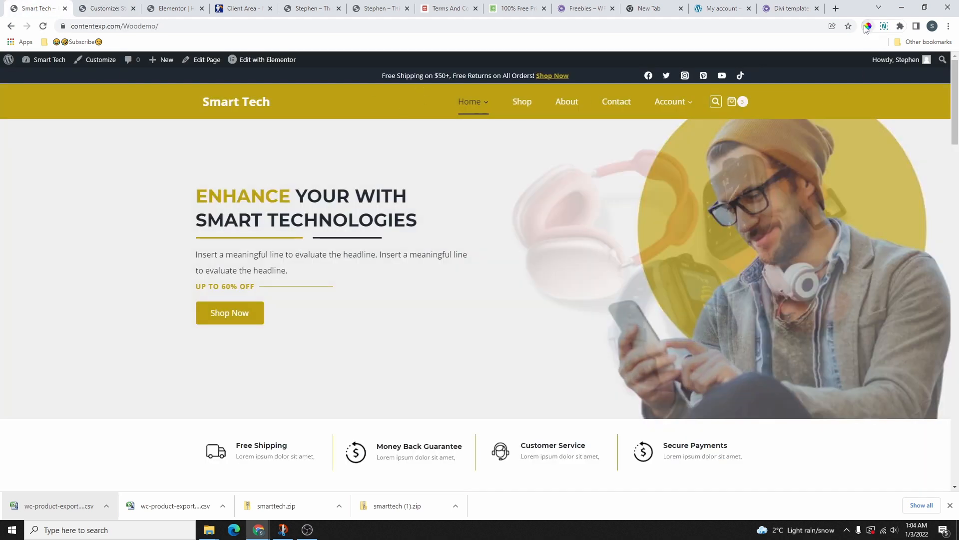
key("Escape")
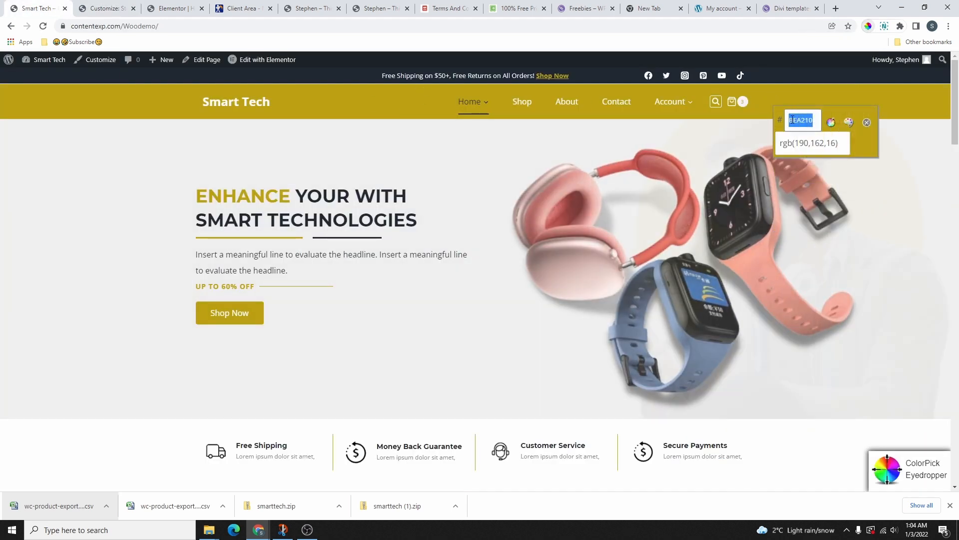
Back in the customizer, replace the first color of global Palette 1 with the sampled hex code BEA210
left_click(103, 8)
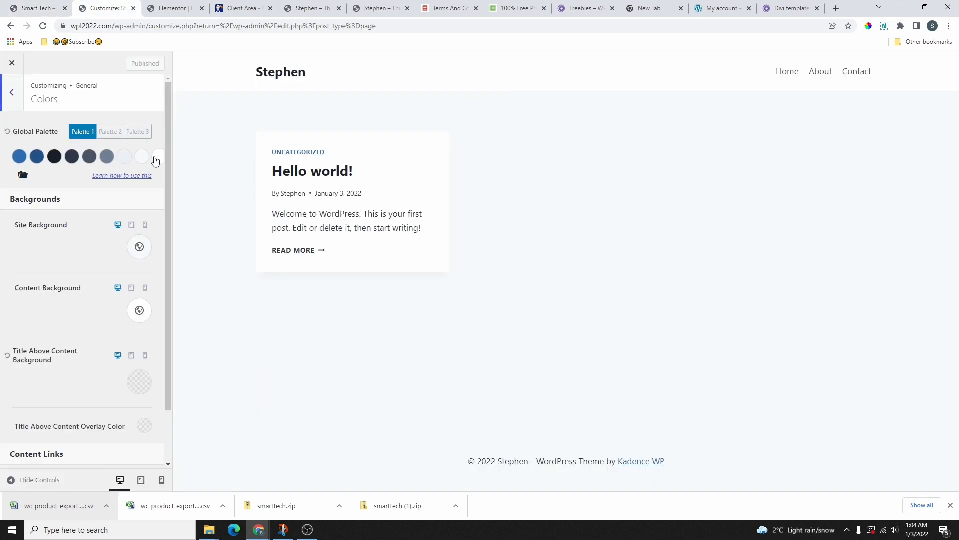
left_click(19, 158)
double_click(21, 291)
right_click(29, 294)
left_click(60, 349)
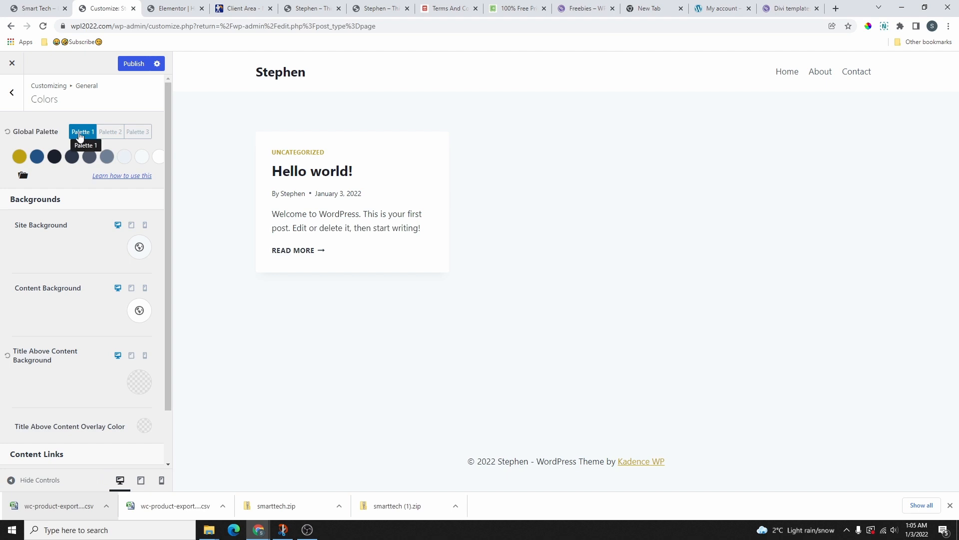
Activate global Palette 2 and change its first color to a bright magenta
left_click(109, 133)
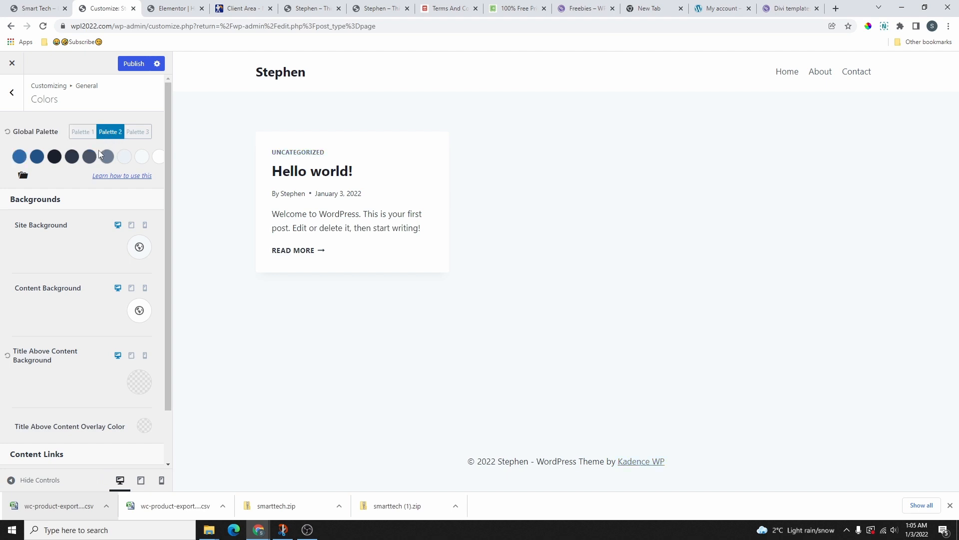
left_click(24, 159)
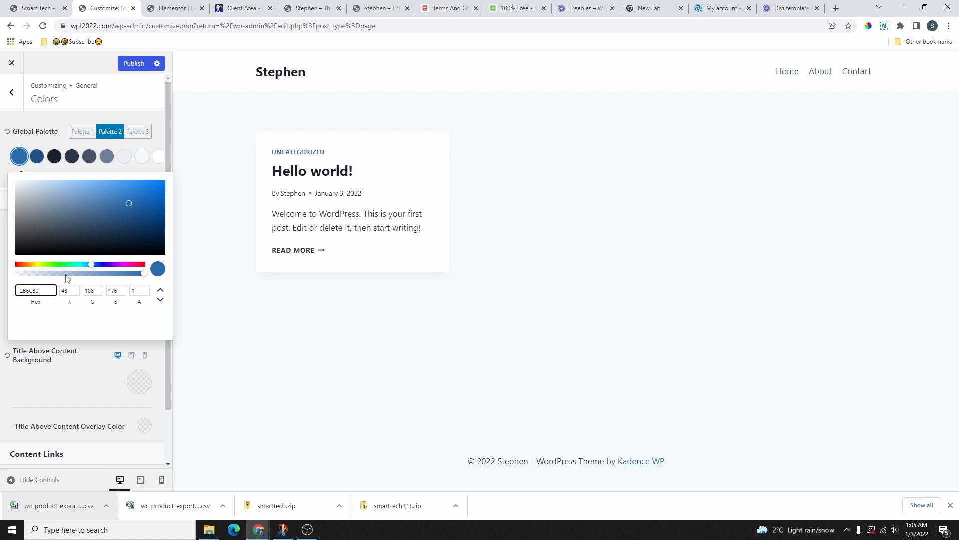
left_click(22, 264)
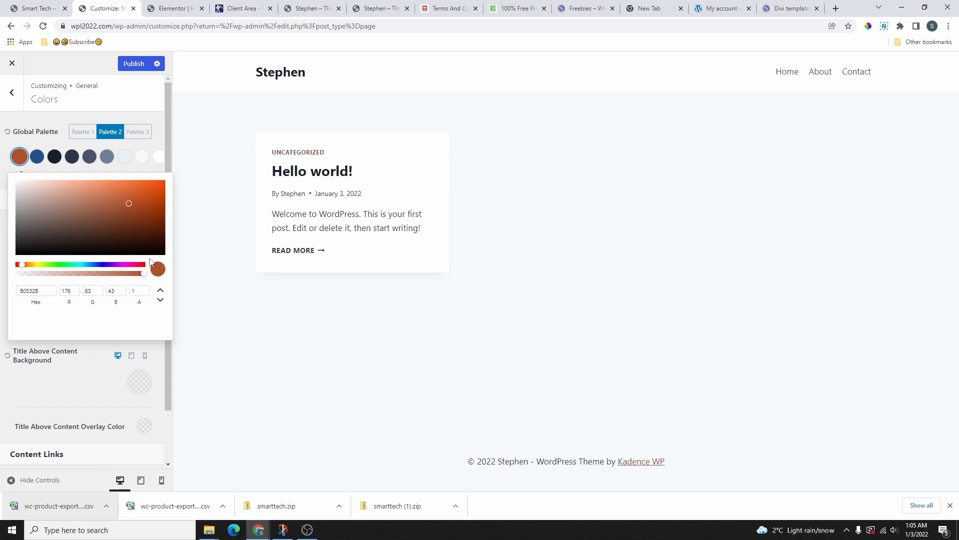
left_click(130, 264)
left_click_drag(129, 203, 156, 188)
left_click(106, 144)
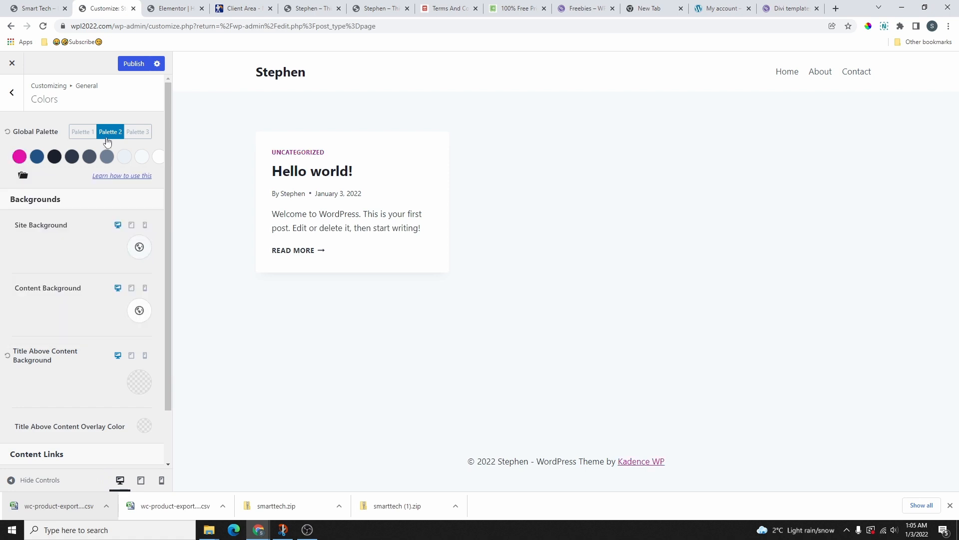
Activate global Palette 3 and change its first color to yellow FACB01
left_click(137, 133)
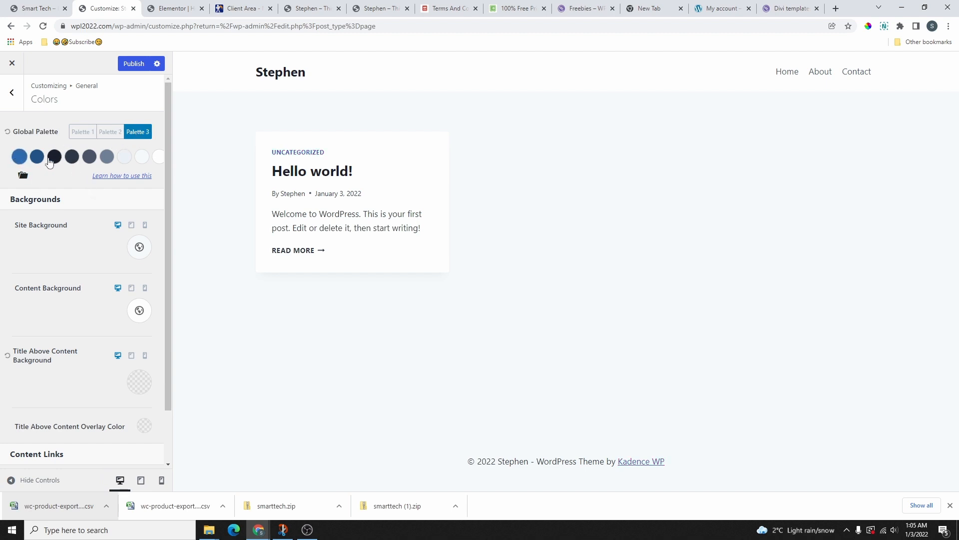
left_click(19, 156)
left_click(90, 228)
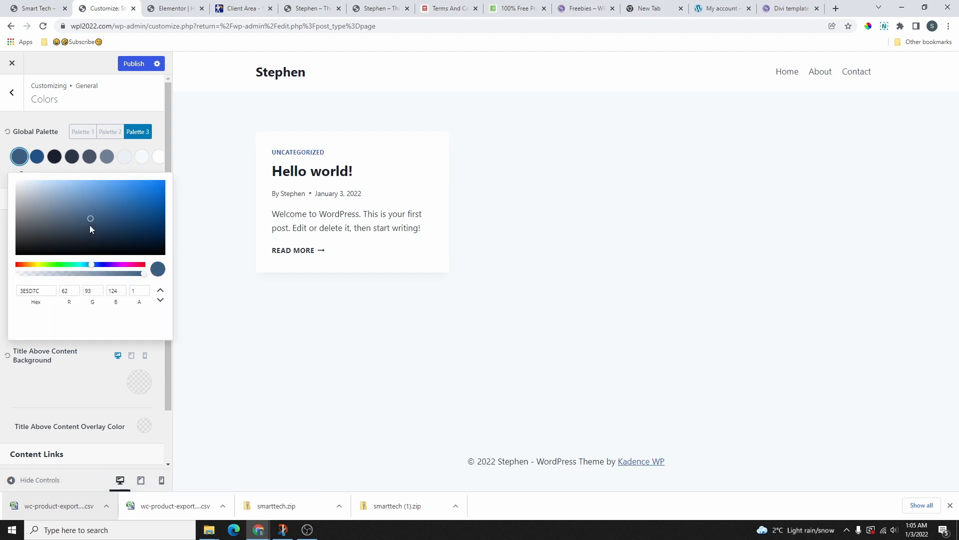
left_click(33, 264)
left_click(165, 182)
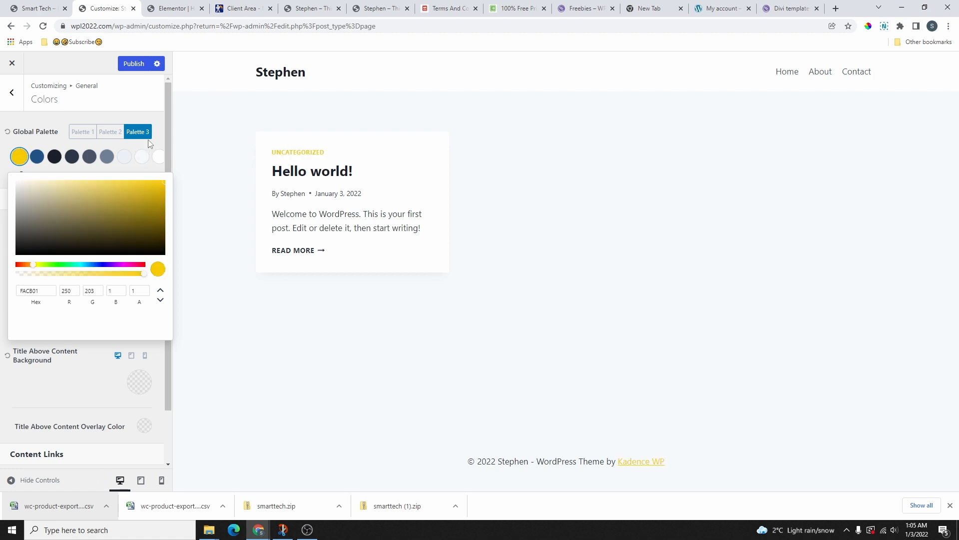
left_click(161, 120)
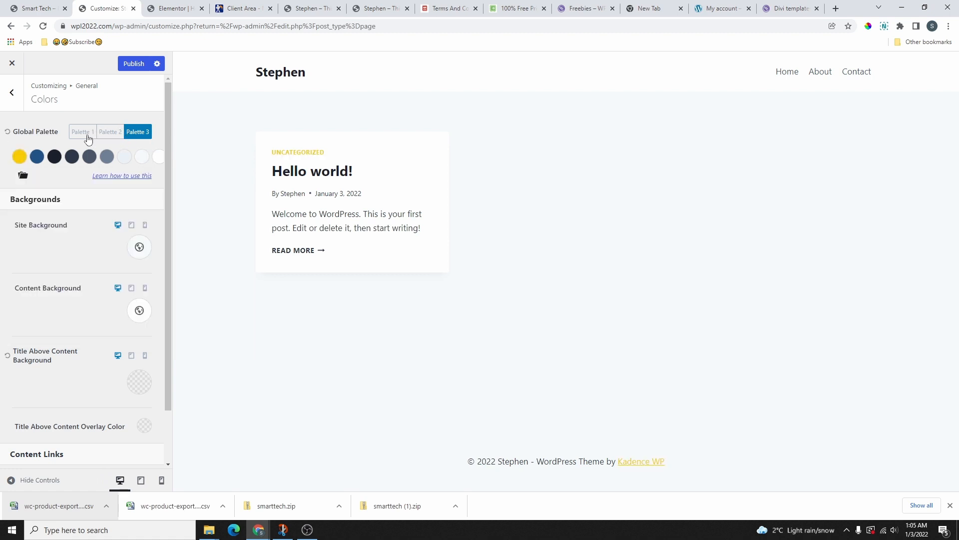
Compare Palettes 1 and 2 in the site preview, then activate Palette 3 and publish the change
left_click(86, 133)
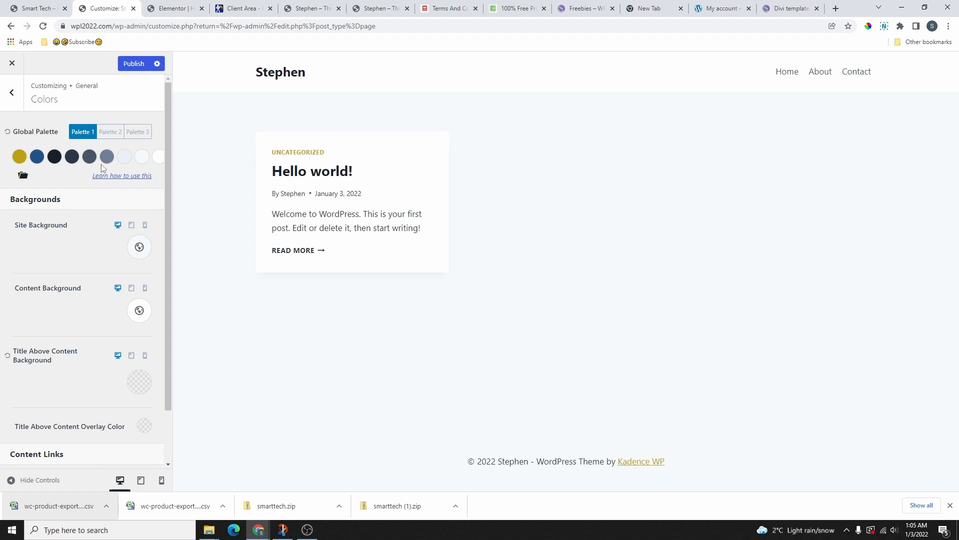
left_click(110, 133)
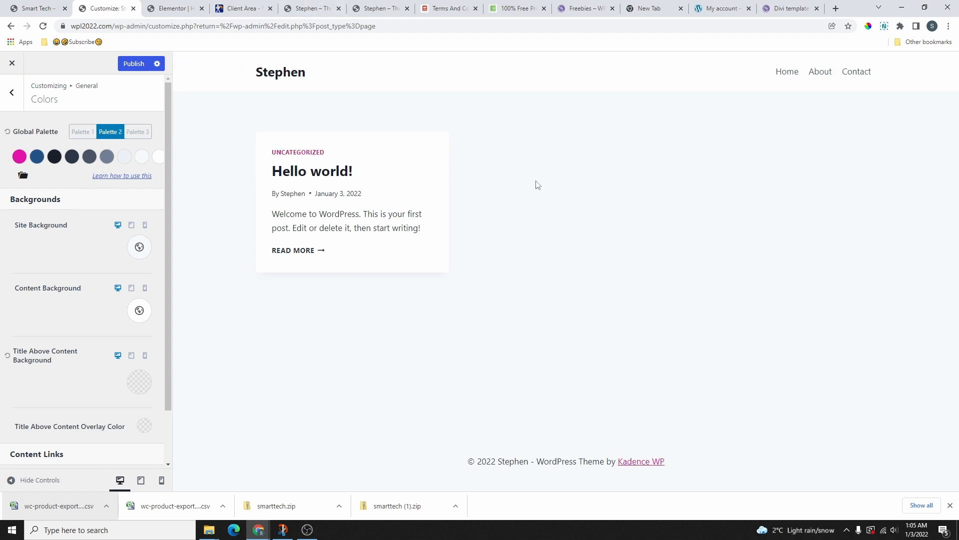
left_click_drag(331, 153, 271, 158)
left_click(280, 160)
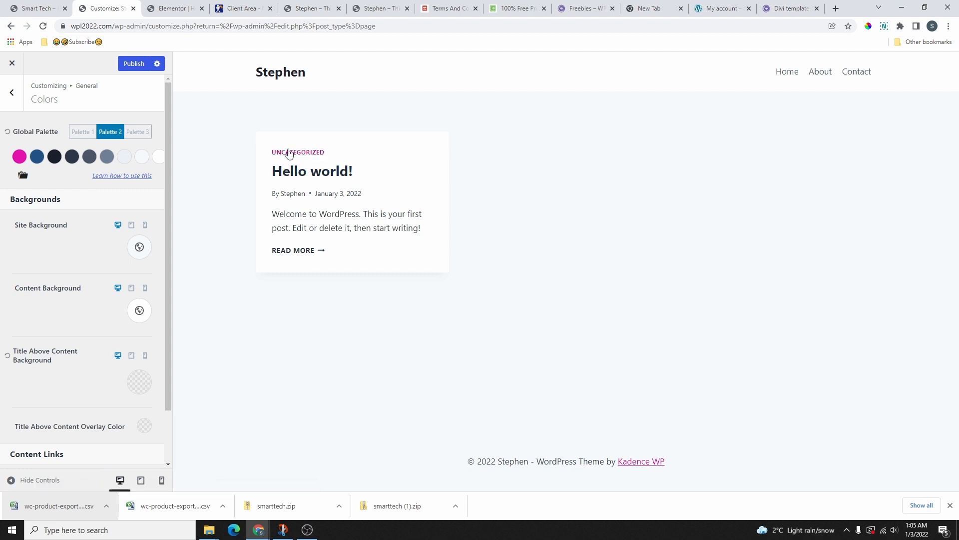
left_click(76, 133)
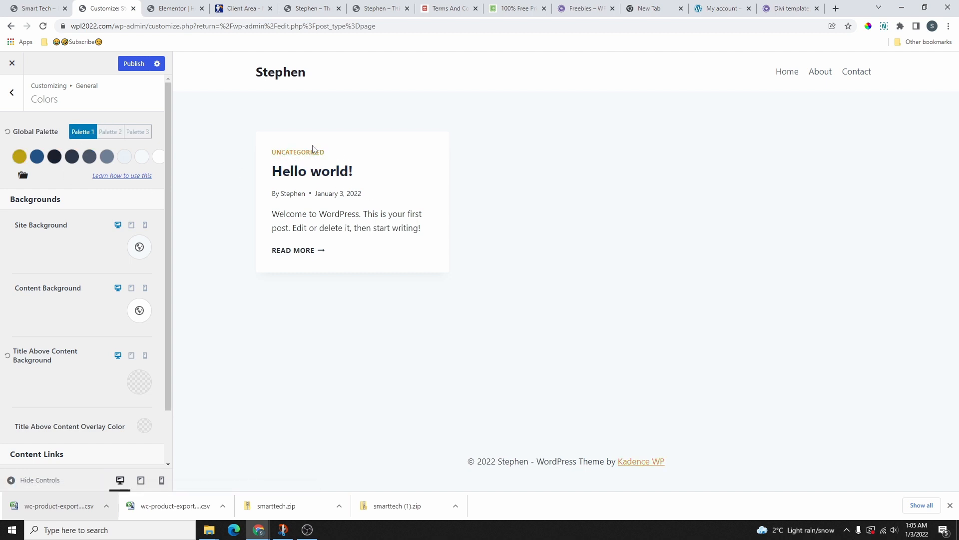
left_click(141, 134)
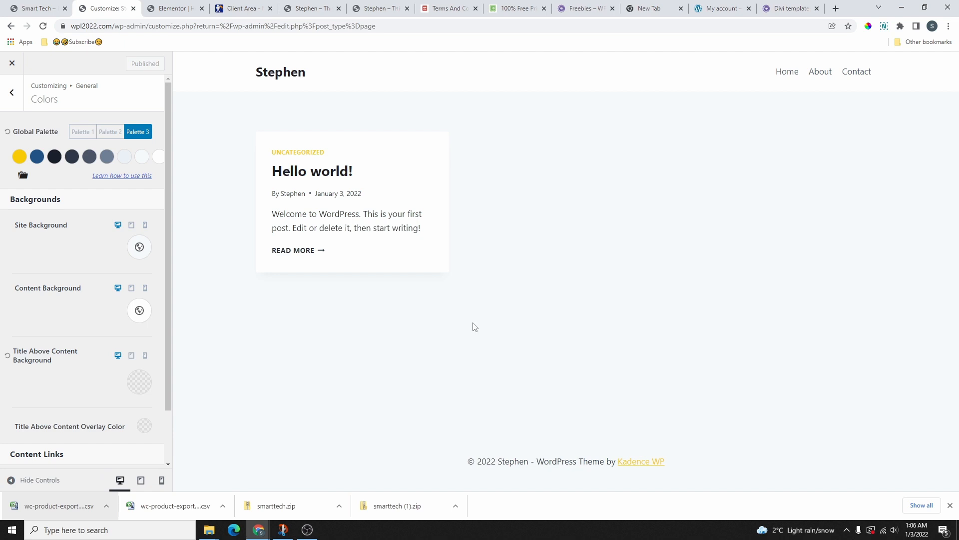
Check the Home page in the Elementor editor, then return to the customizer and open the General typography settings
left_click(175, 6)
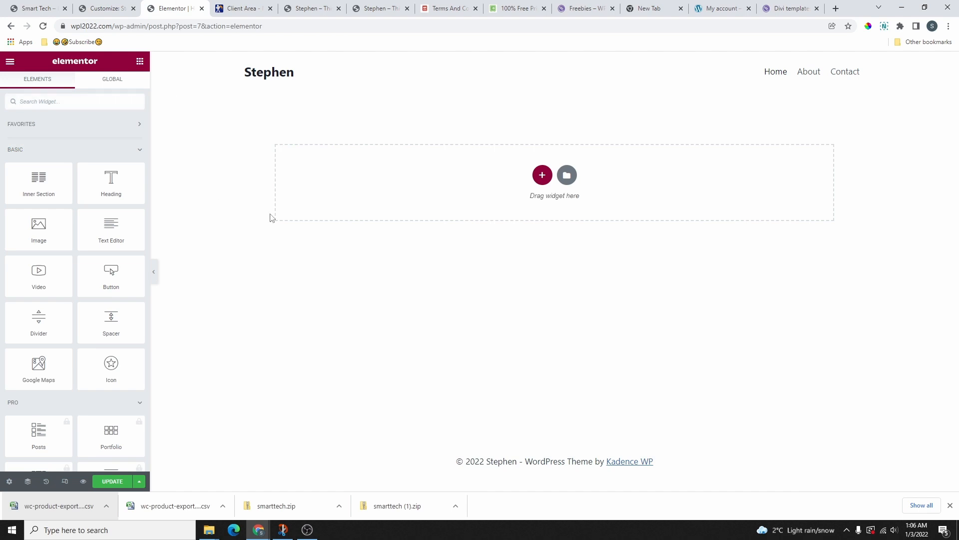
left_click(103, 8)
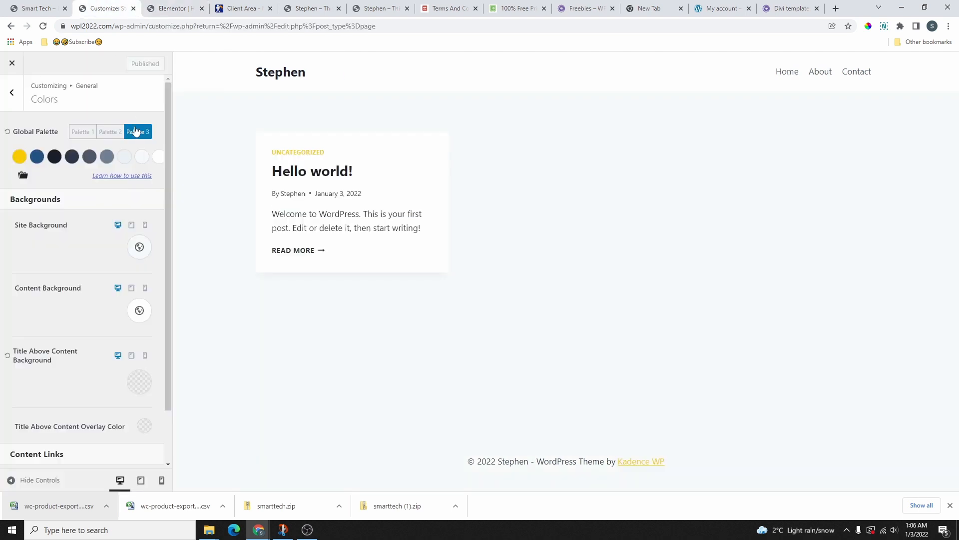
left_click(18, 100)
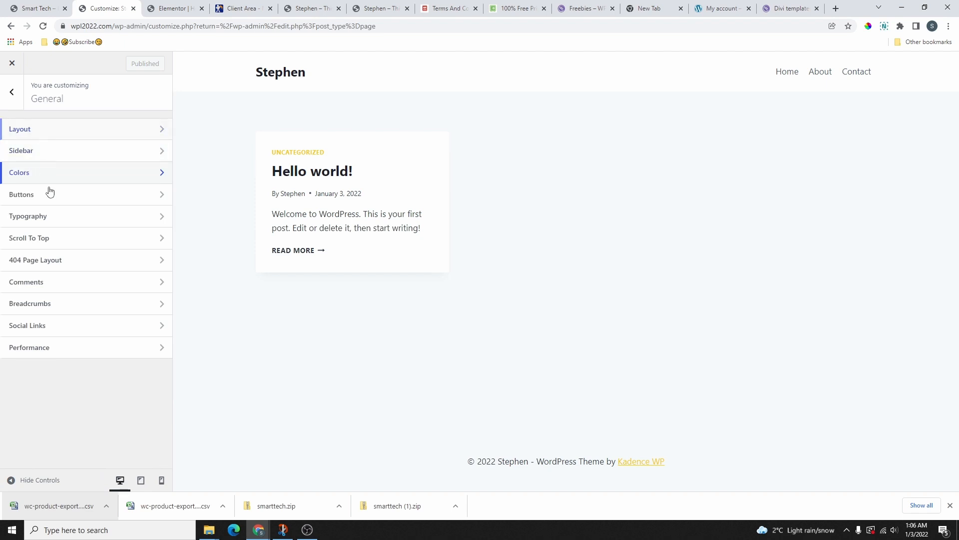
left_click(40, 216)
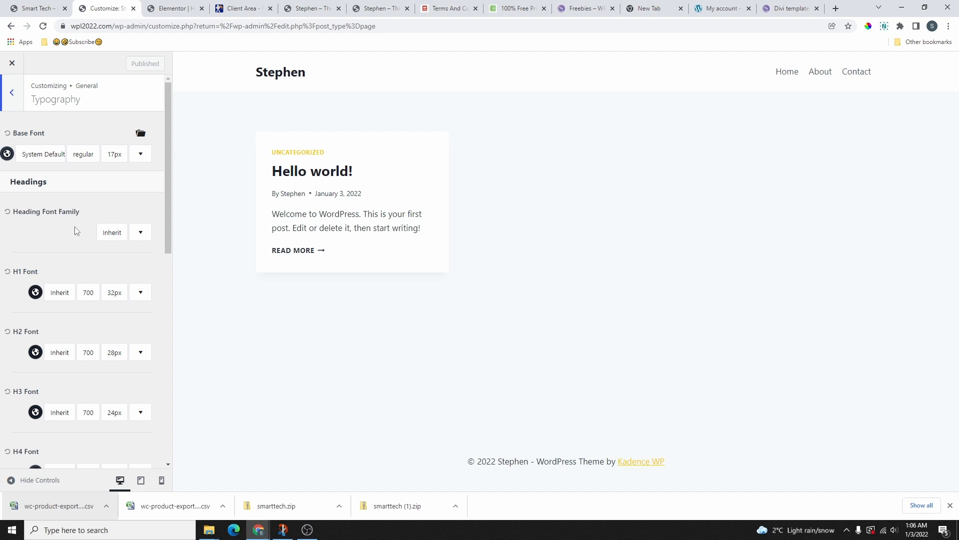
Examine the heading typography settings from H1 to H6, including the color, style and size options for H1
left_click_drag(25, 211, 85, 212)
scroll(90, 215, "down", 2)
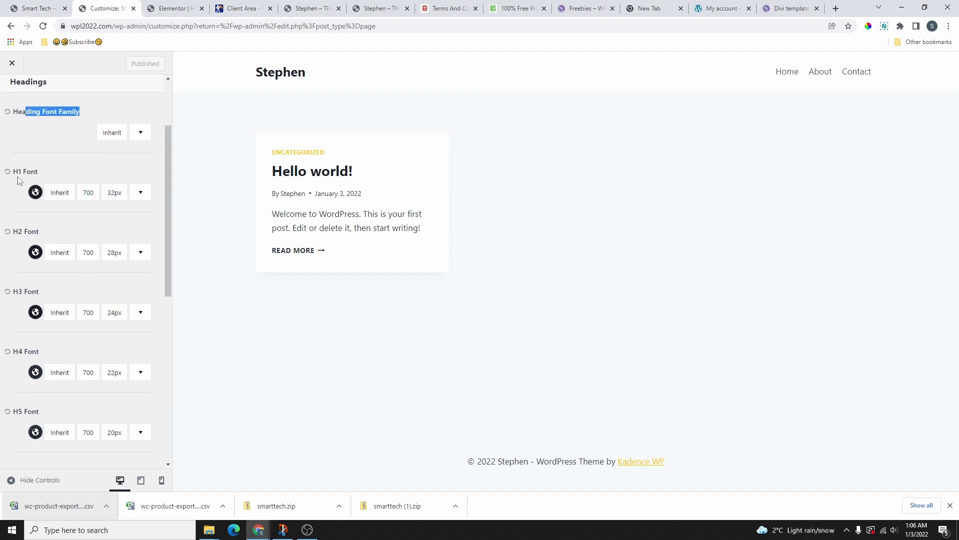
left_click(36, 192)
left_click(66, 170)
left_click(88, 193)
left_click(114, 192)
left_click(91, 165)
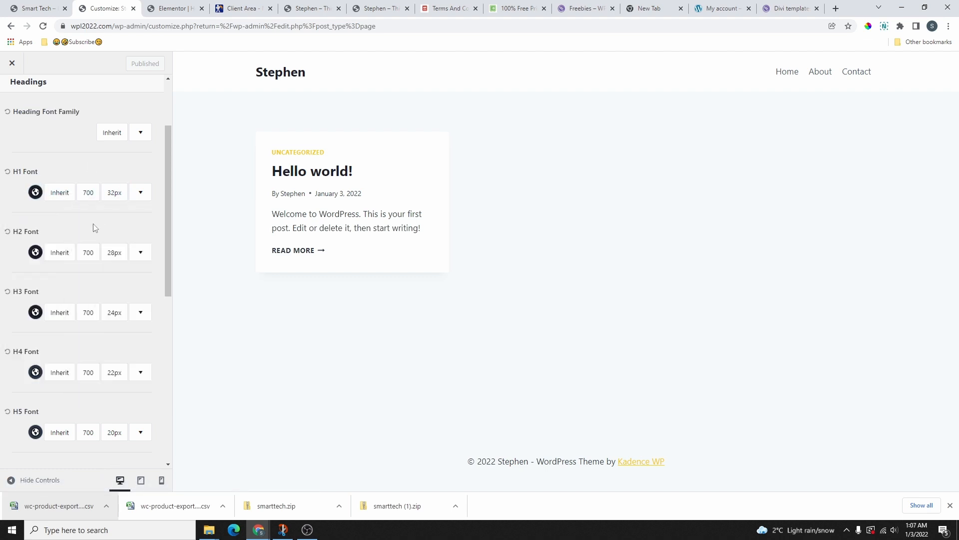
scroll(88, 300, "down", 6)
scroll(77, 315, "up", 2)
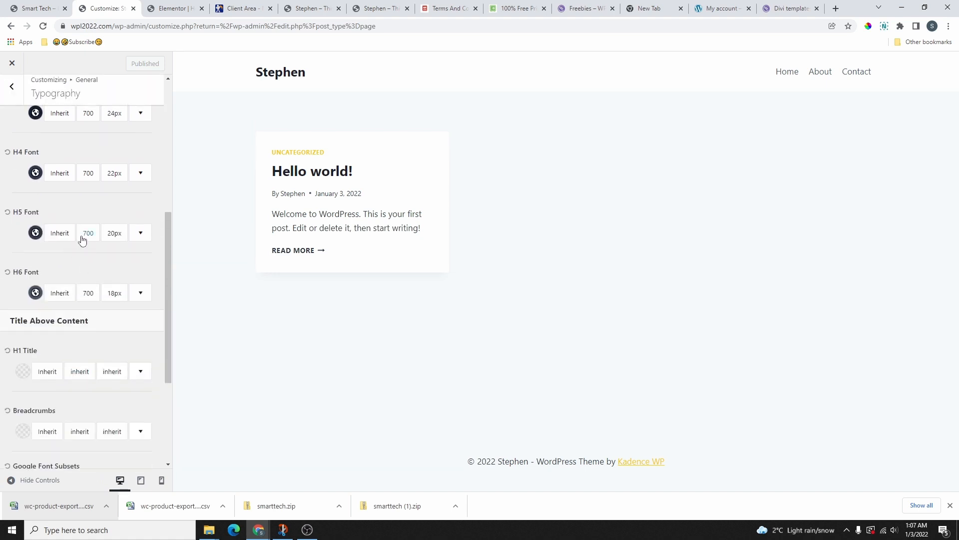
scroll(60, 235, "up", 4)
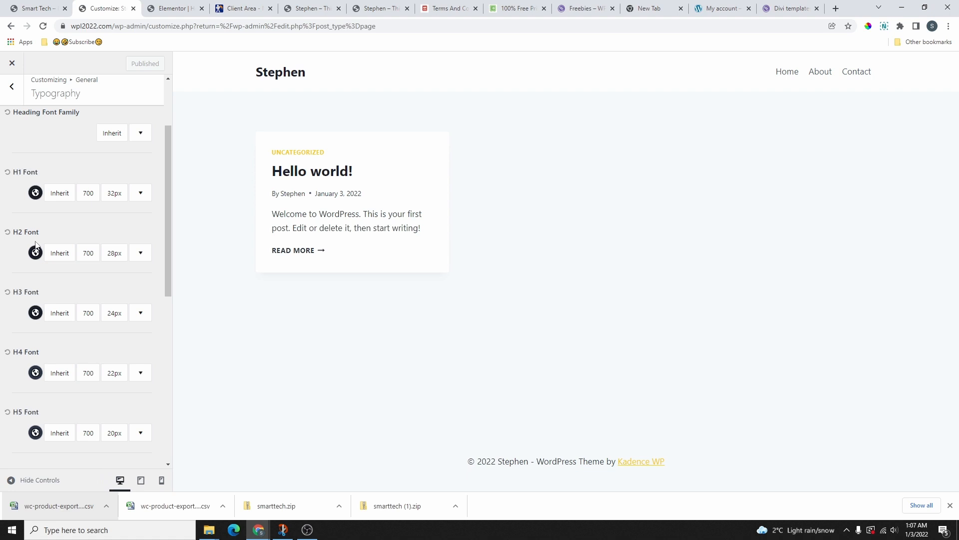
Set the H1 font to Extra-Bold 800 with a size of 65 px
left_click(88, 193)
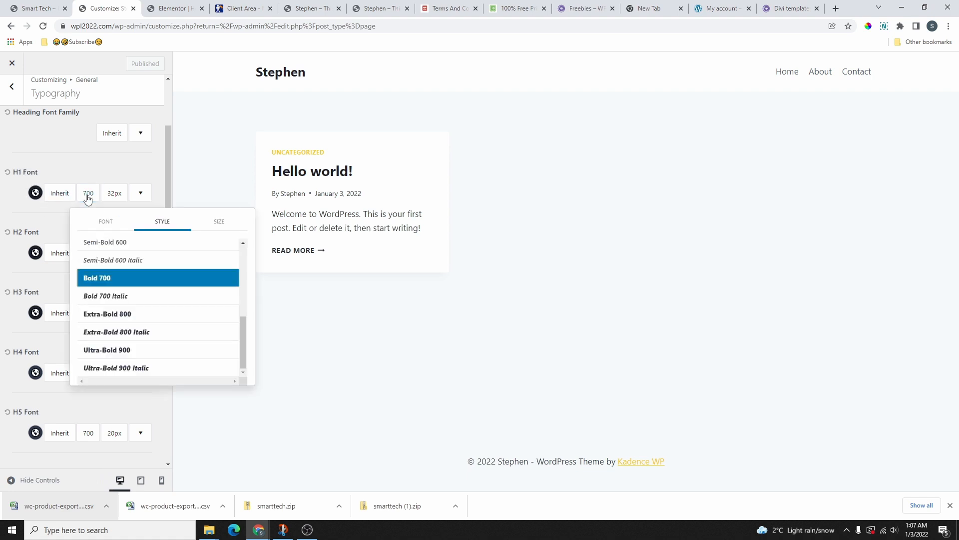
left_click(107, 315)
left_click(388, 167)
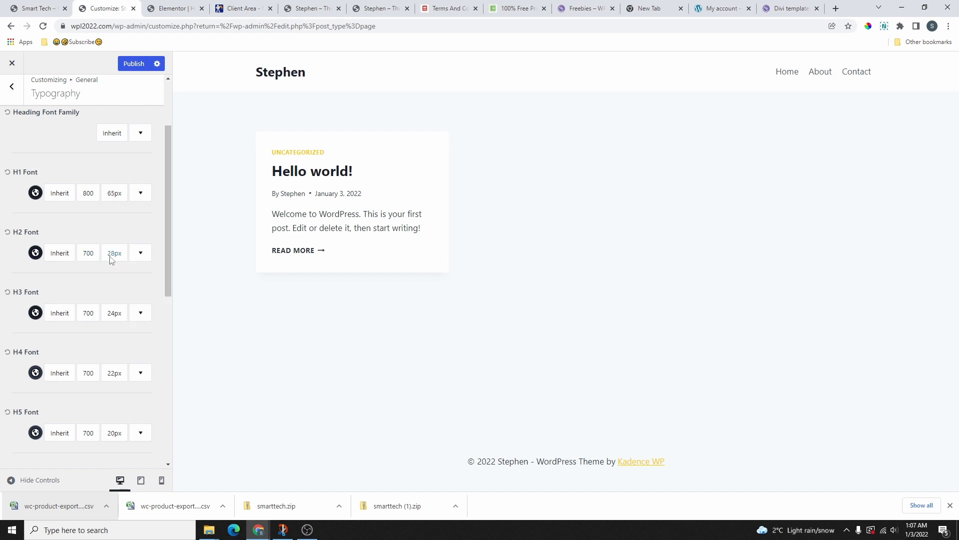
Set the H2 font to Verdana regular at 47 px in the palette's yellow color
left_click(115, 254)
mouse_move(95, 115)
left_mouse_down()
mouse_move(113, 122)
mouse_move(80, 112)
mouse_move(85, 126)
mouse_move(94, 120)
left_mouse_up()
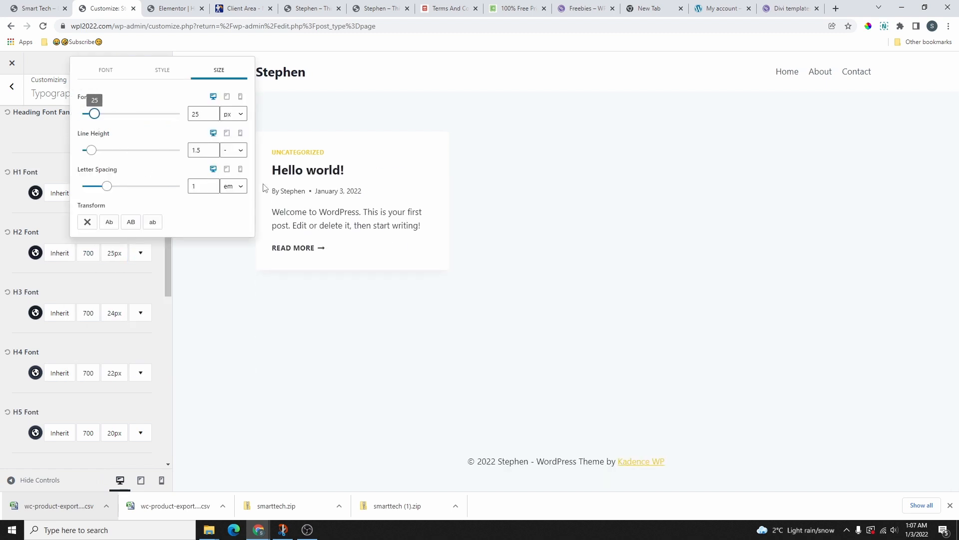
mouse_move(95, 115)
left_mouse_down()
mouse_move(126, 128)
mouse_move(105, 120)
left_mouse_up()
left_click(55, 144)
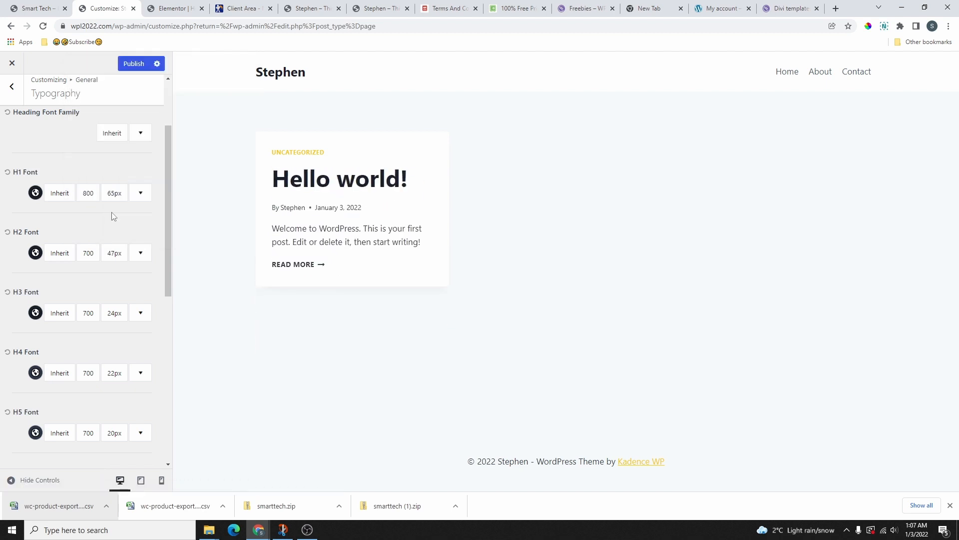
left_click(35, 252)
left_click(22, 224)
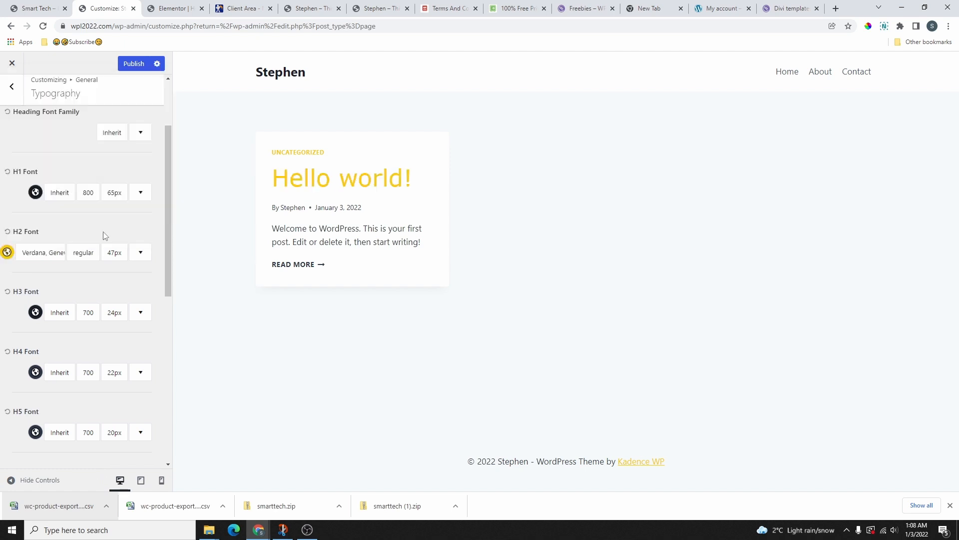
Reset the H2 and H1 fonts to their default values and publish the customizer changes
scroll(95, 250, "down", 1)
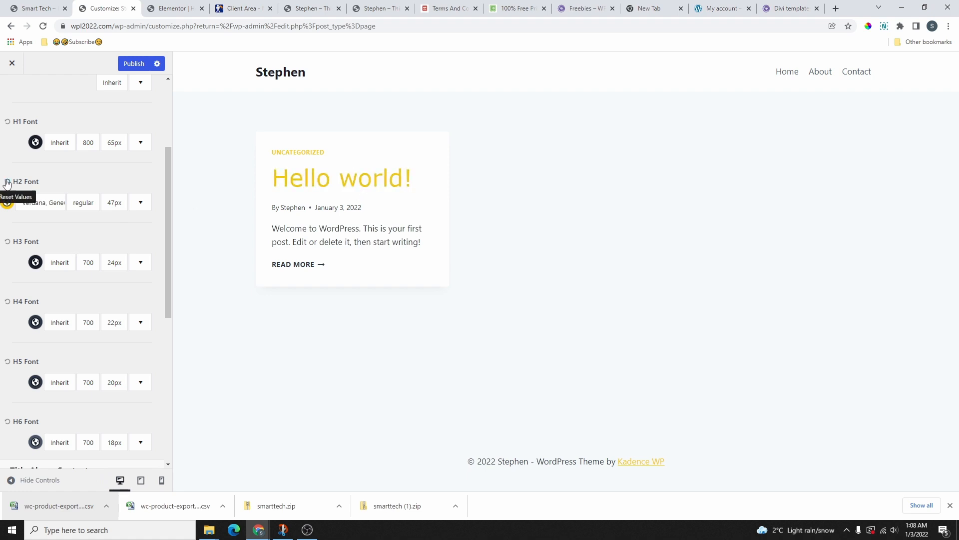
left_click(7, 183)
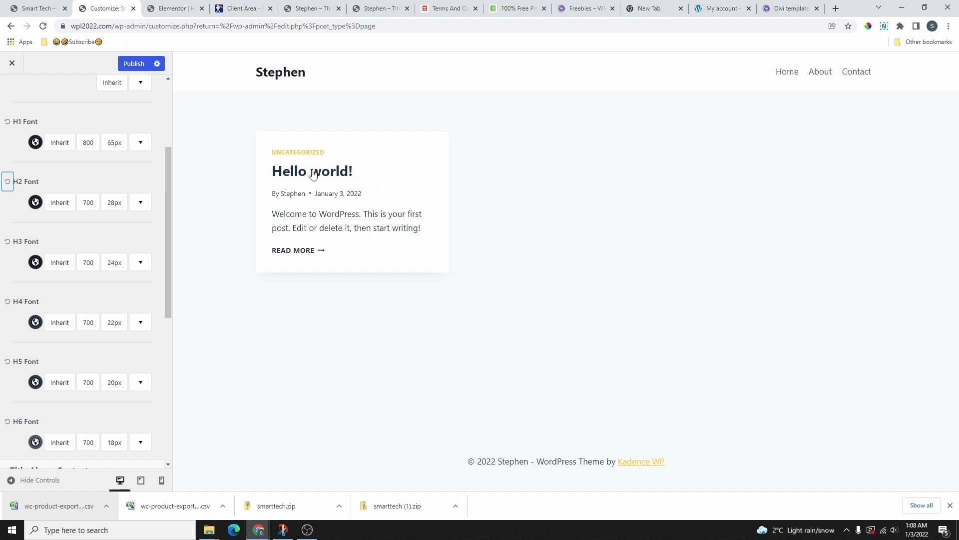
left_click(7, 123)
scroll(102, 247, "up", 3)
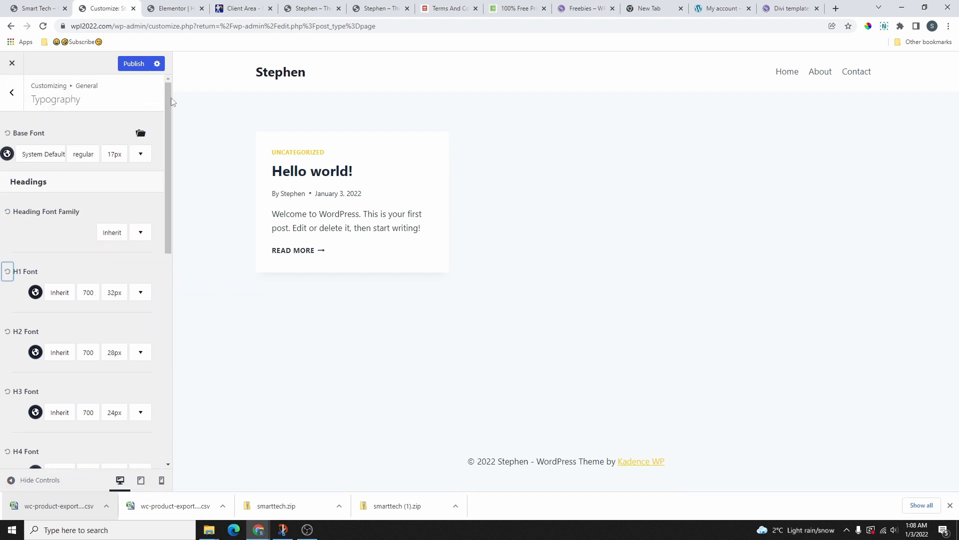
left_click(128, 65)
Switch to the Elementor editor and set the Home page's layout to Elementor Full Width
left_click(175, 8)
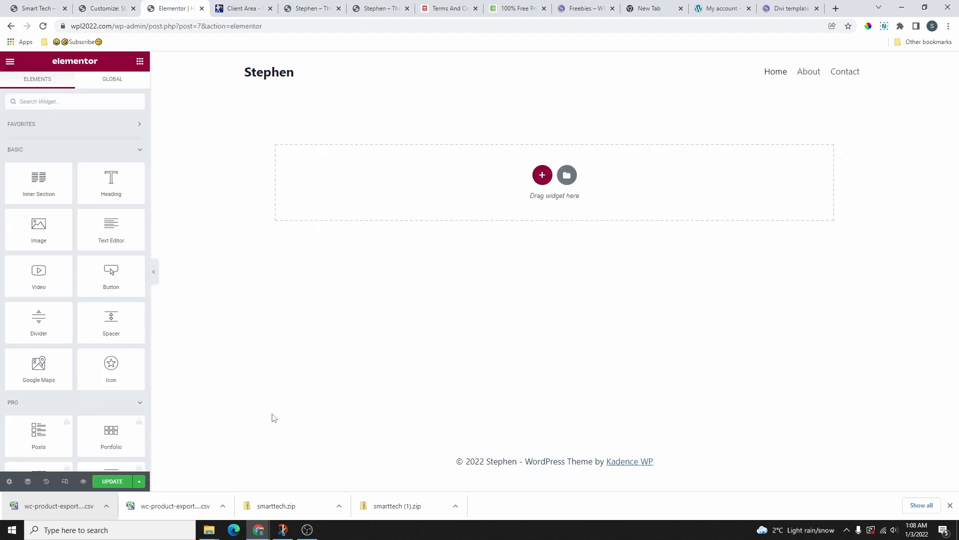
left_click(10, 64)
left_click(9, 482)
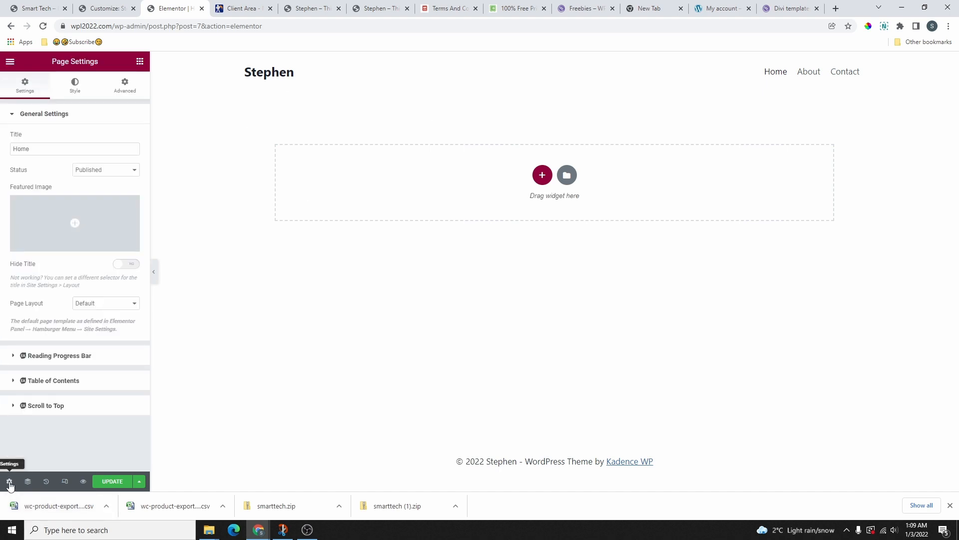
left_click(134, 304)
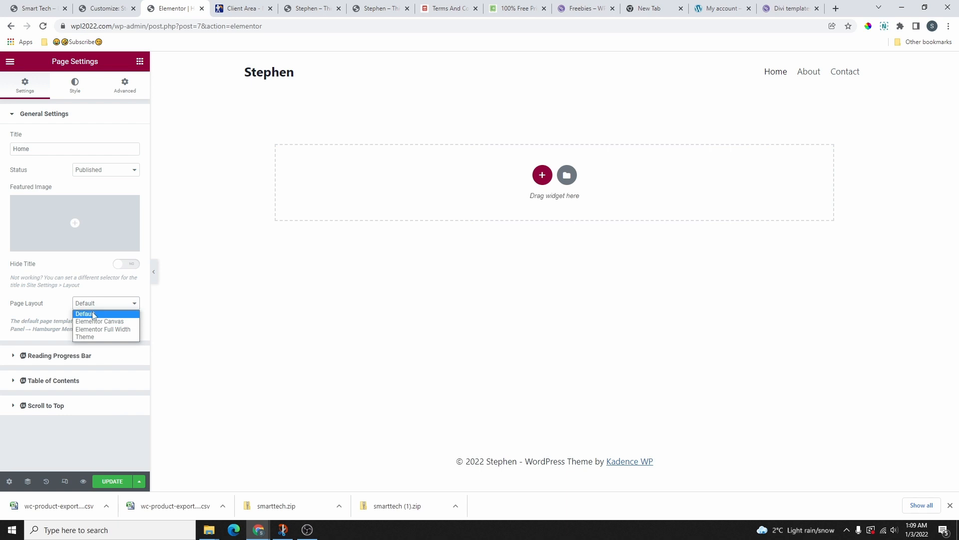
left_click(102, 329)
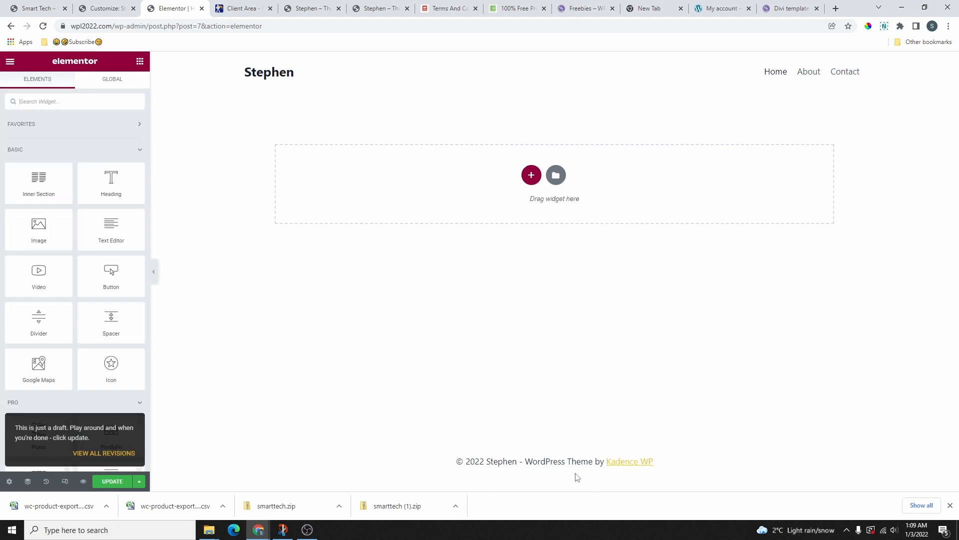
Open the Global Colors in Elementor's Site Settings
left_click(10, 64)
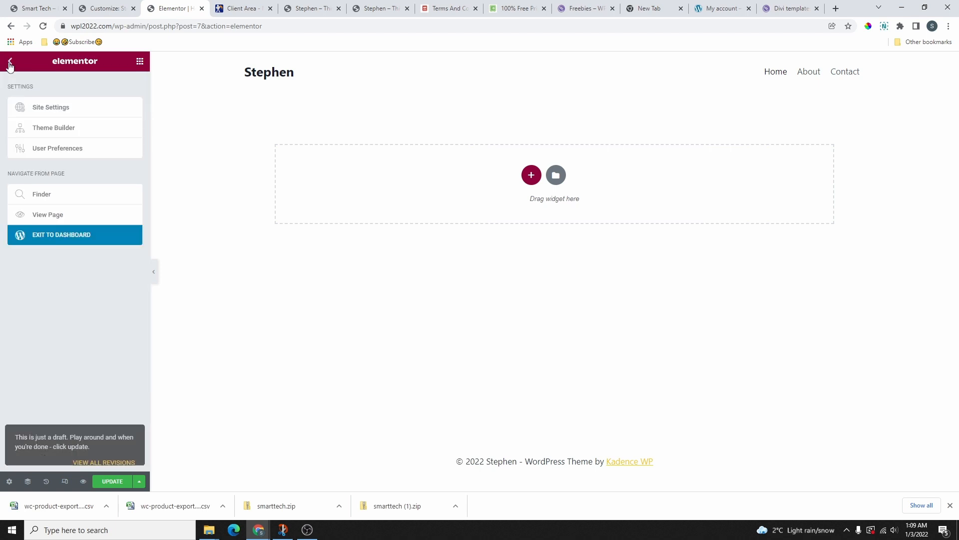
left_click(51, 110)
left_click(45, 111)
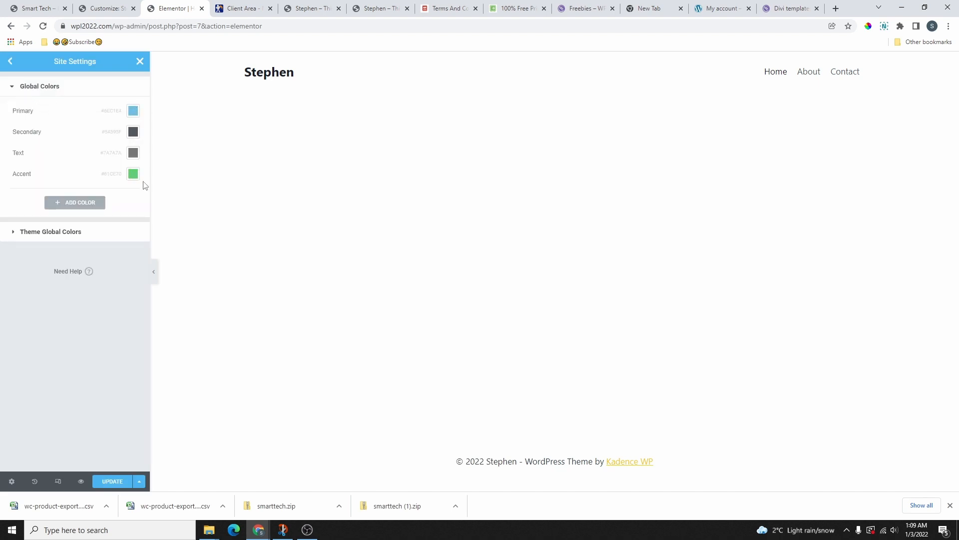
Add two new global colors and name the first one Sample
left_click(75, 205)
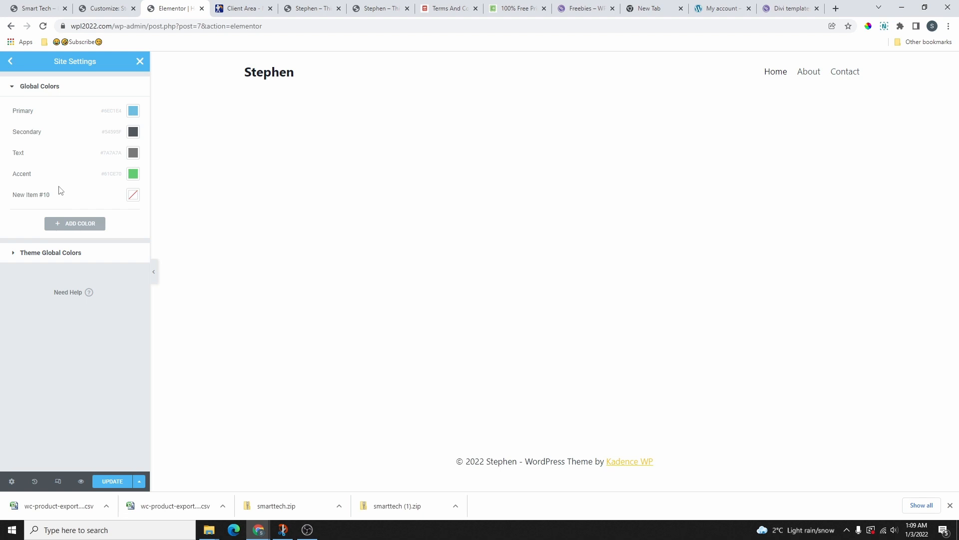
left_click(82, 224)
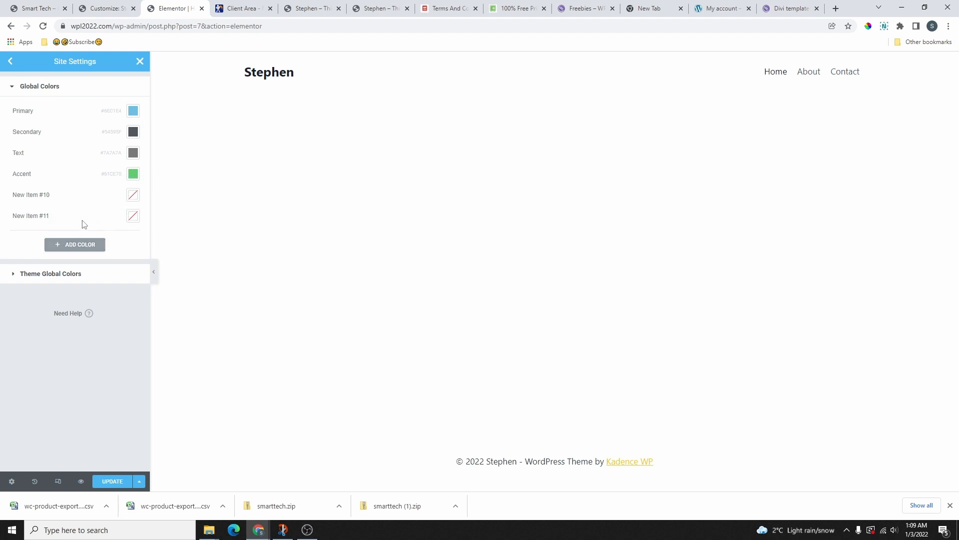
left_click(43, 195)
key("ctrl+a")
type("Sample")
key("Return")
Set the Accent global color to the gold shade BEA210
left_click(24, 175)
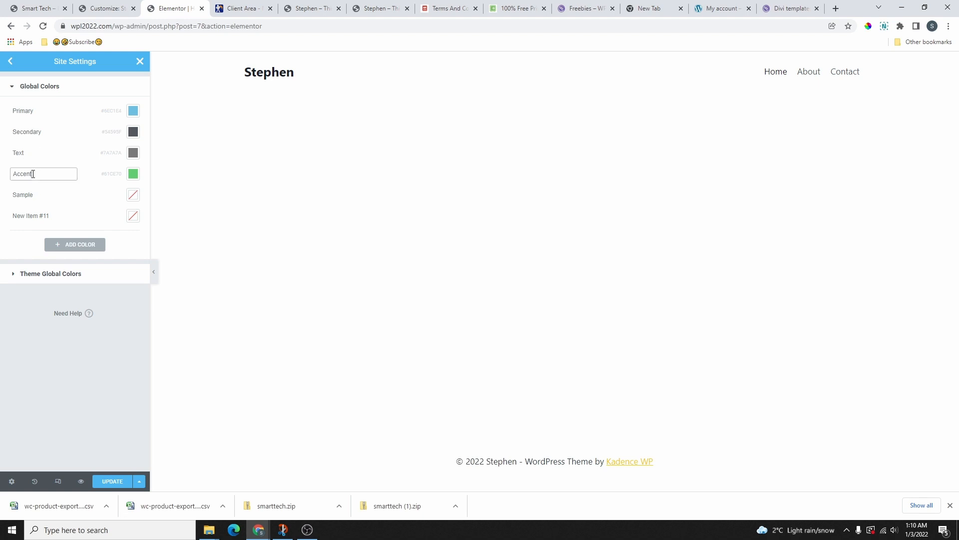
left_click(133, 173)
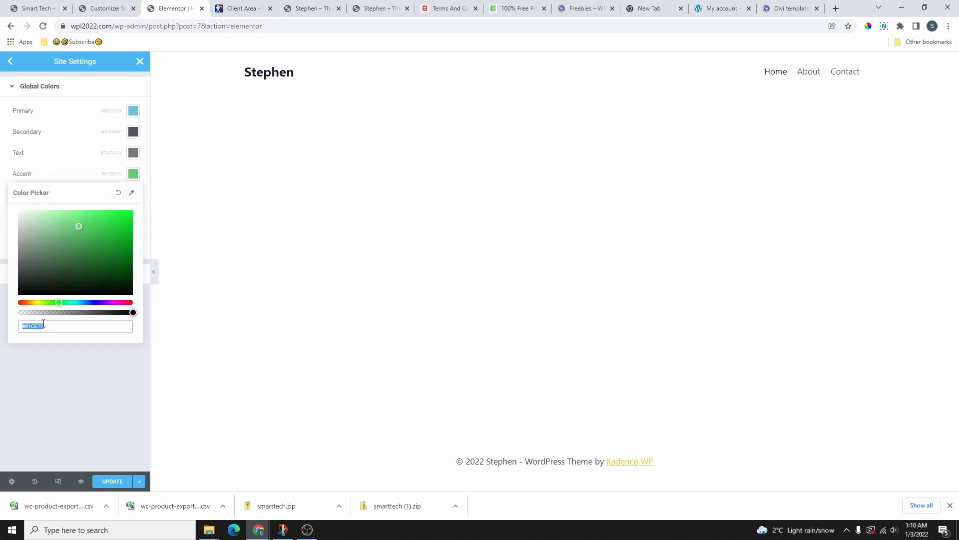
right_click(38, 329)
left_click(69, 167)
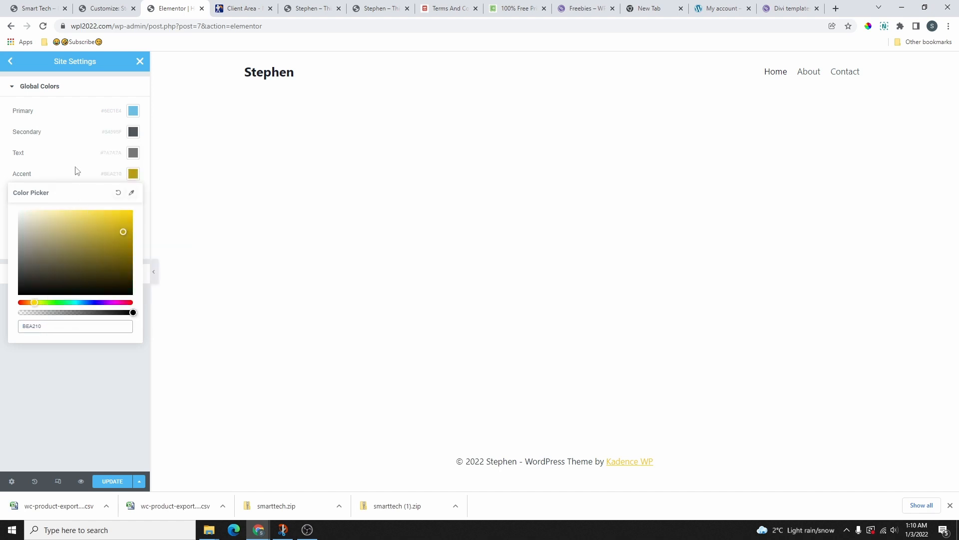
left_click(133, 173)
Change the Primary global color to a near-black shade
left_click(133, 110)
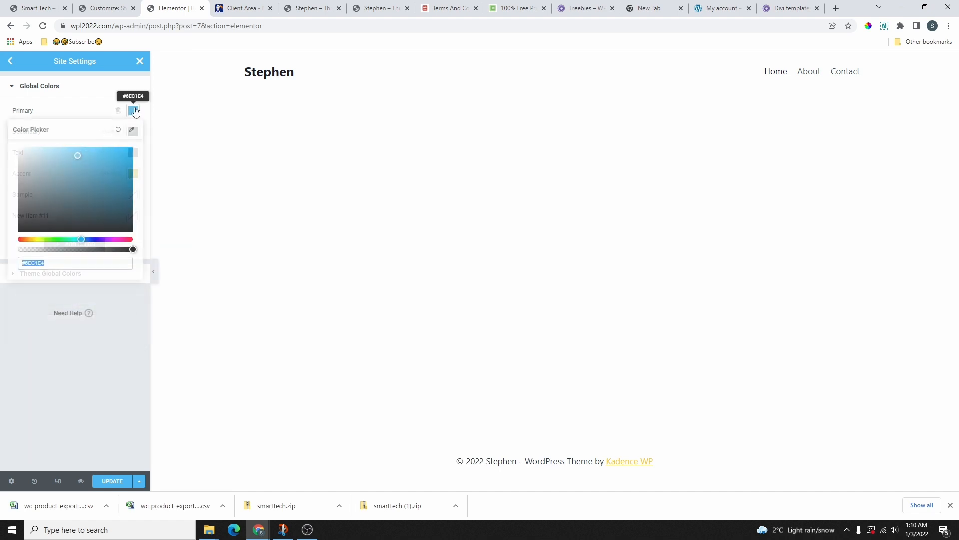
left_click_drag(79, 196, 18, 240)
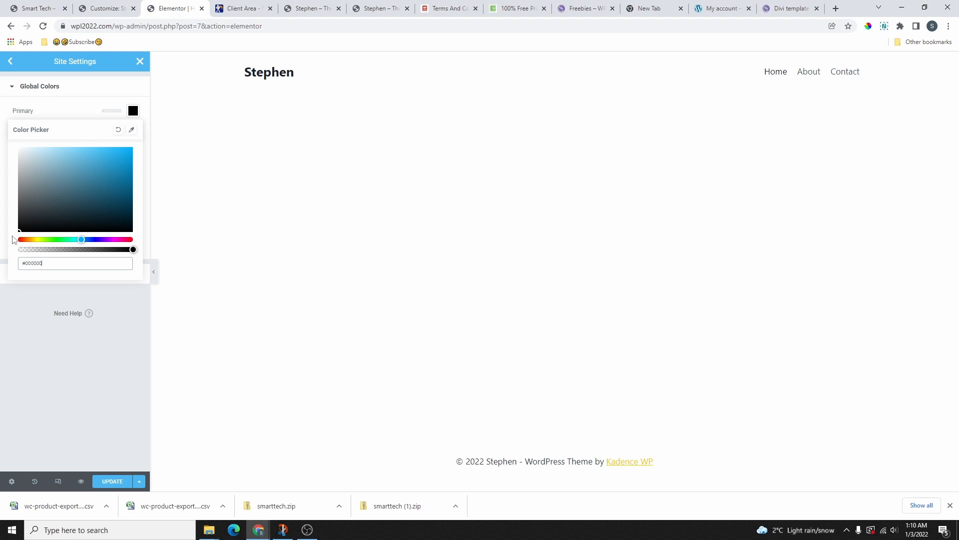
left_click(71, 107)
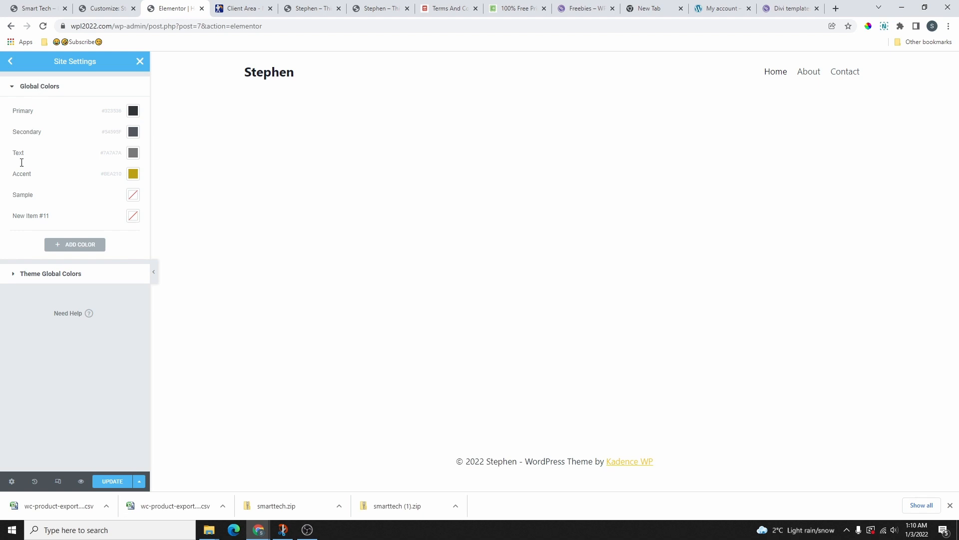
Check the theme global colors and delete the two added custom colors, Sample and New Item #11
left_click(61, 274)
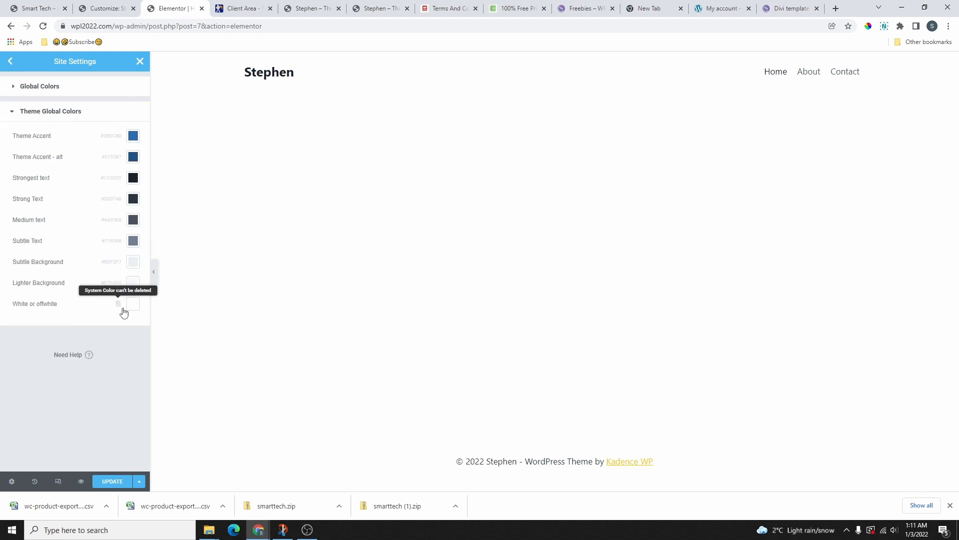
left_click(61, 87)
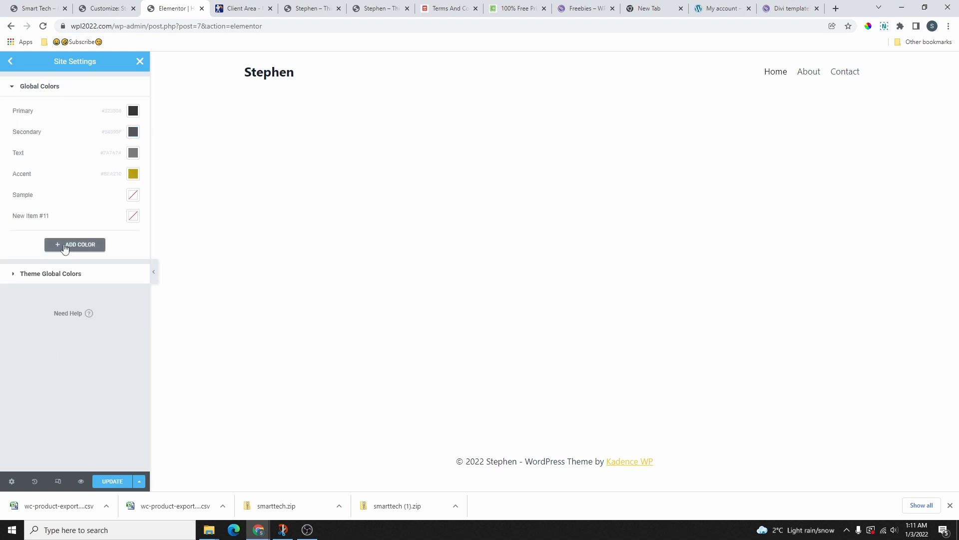
left_click(118, 215)
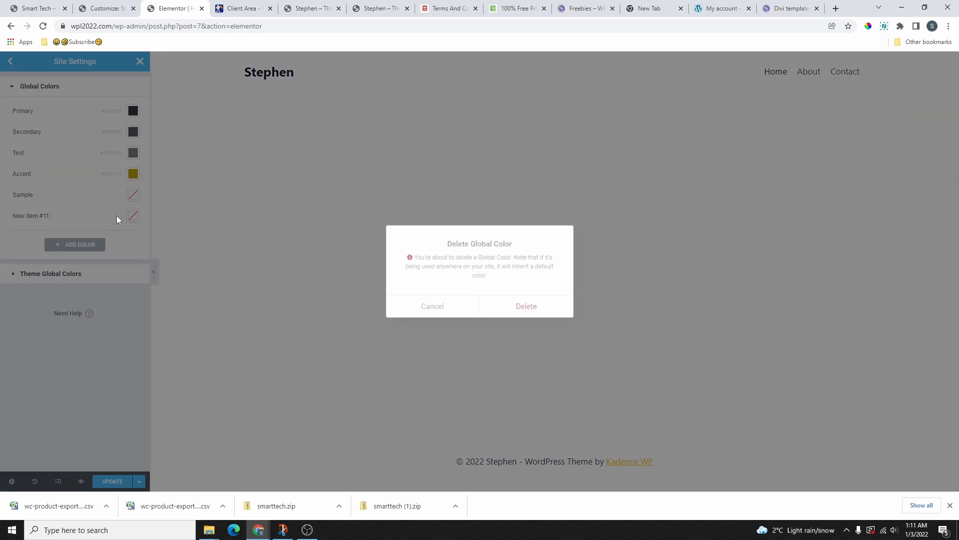
left_click(508, 307)
Check the theme global colors against the customizer, then save the updated Global Colors in the Elementor editor
left_click(64, 252)
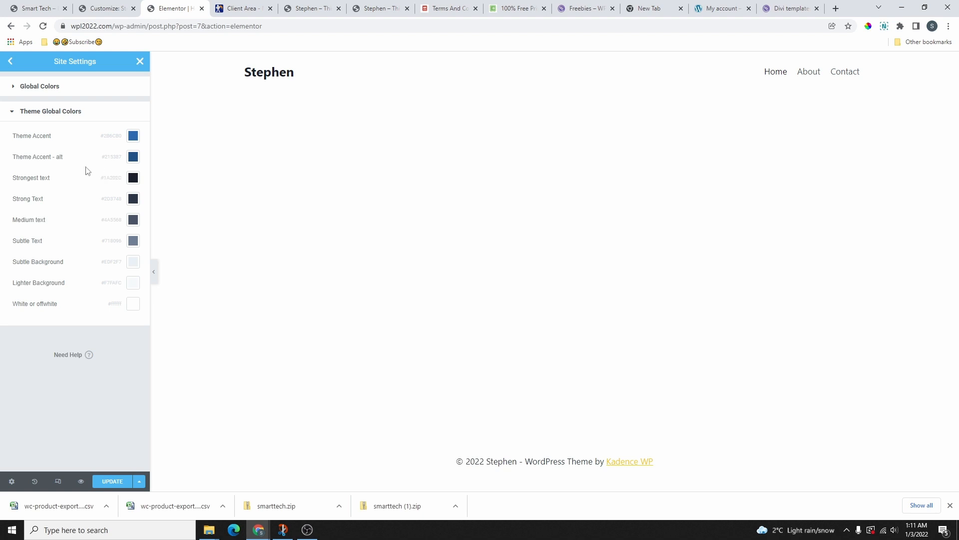
left_click(103, 9)
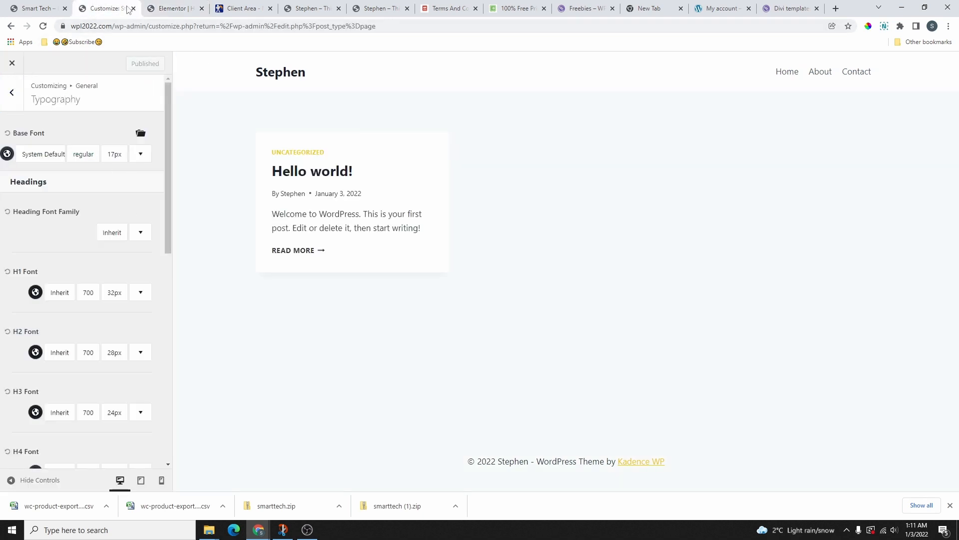
left_click(172, 9)
left_click(66, 88)
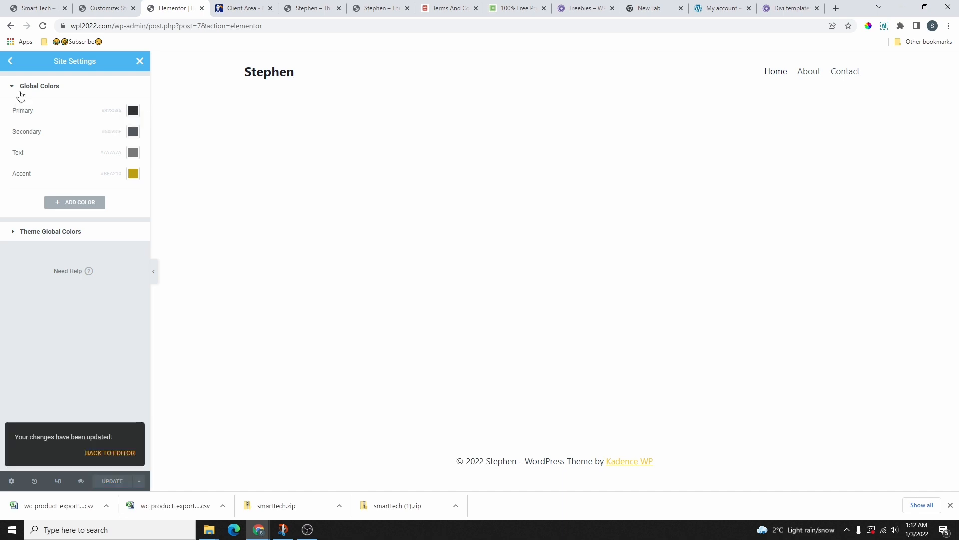
In Global Fonts, try Rum Raisin at 44 px for the Primary font, then reset its typography to default
left_click(11, 63)
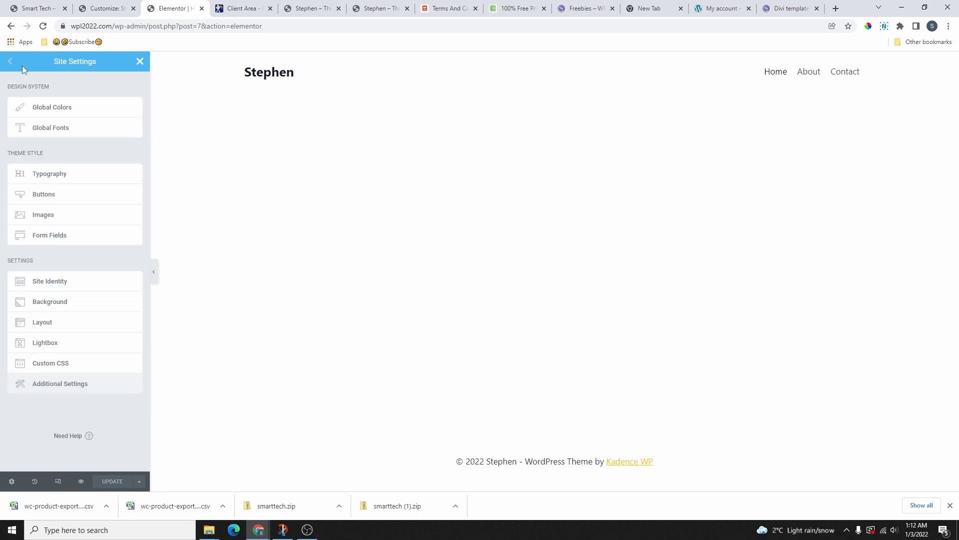
left_click(46, 129)
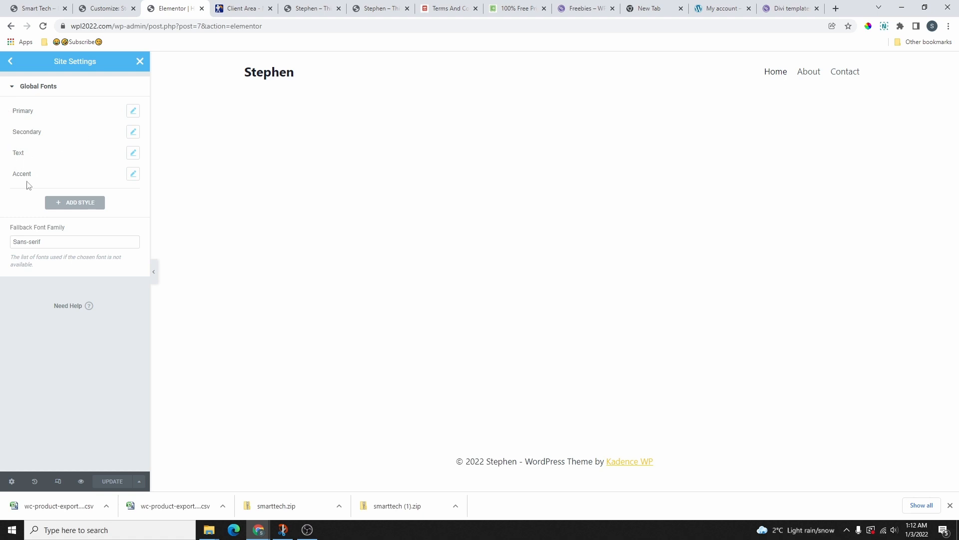
left_click(133, 111)
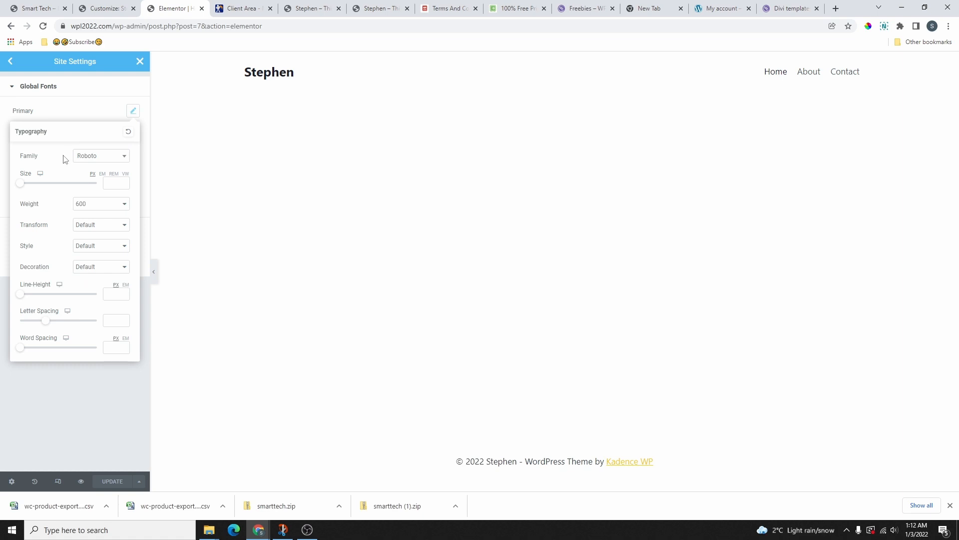
left_click(103, 156)
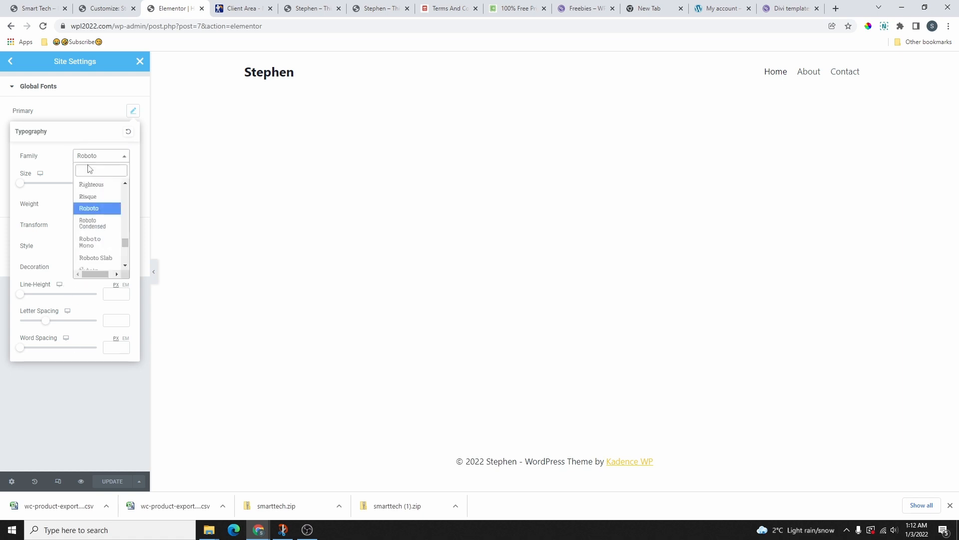
left_click(96, 121)
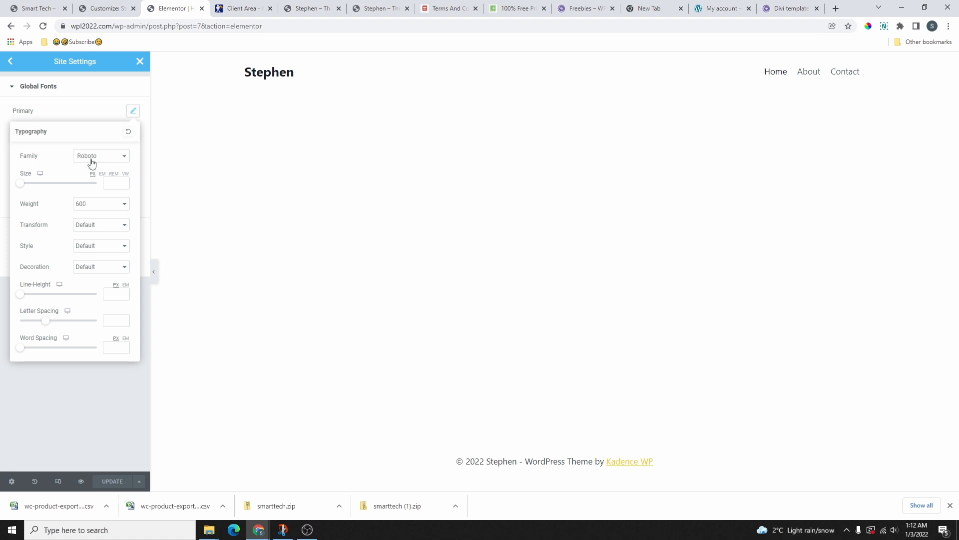
left_click(92, 159)
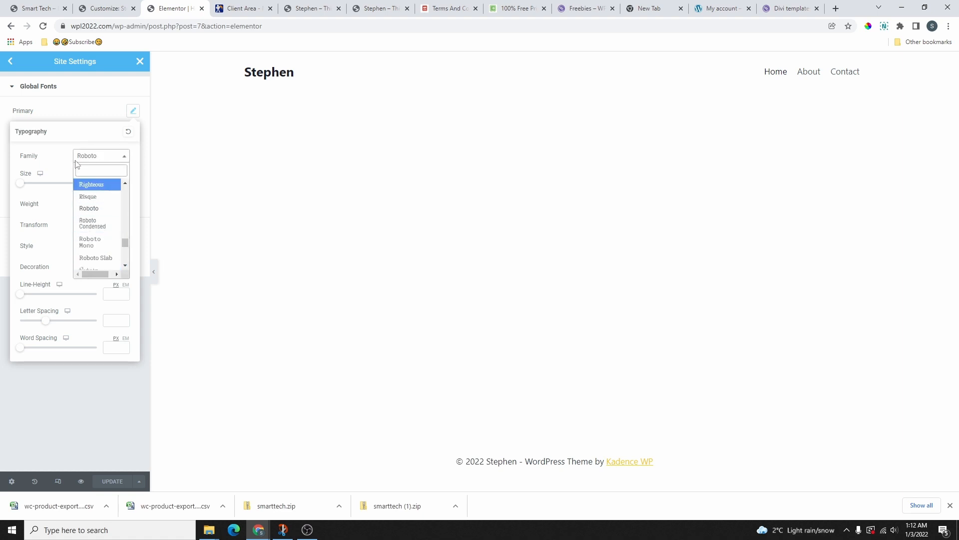
left_click(93, 158)
left_click(93, 159)
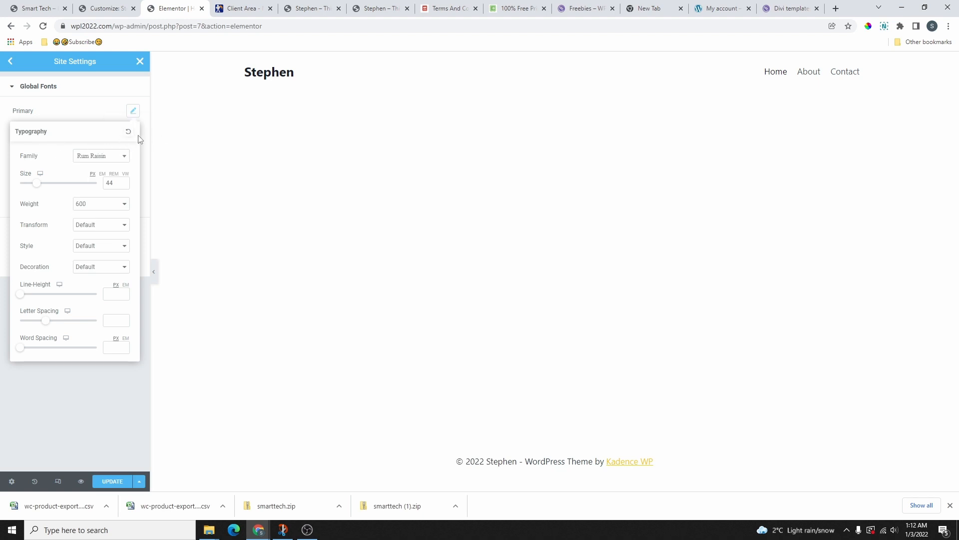
left_click(129, 134)
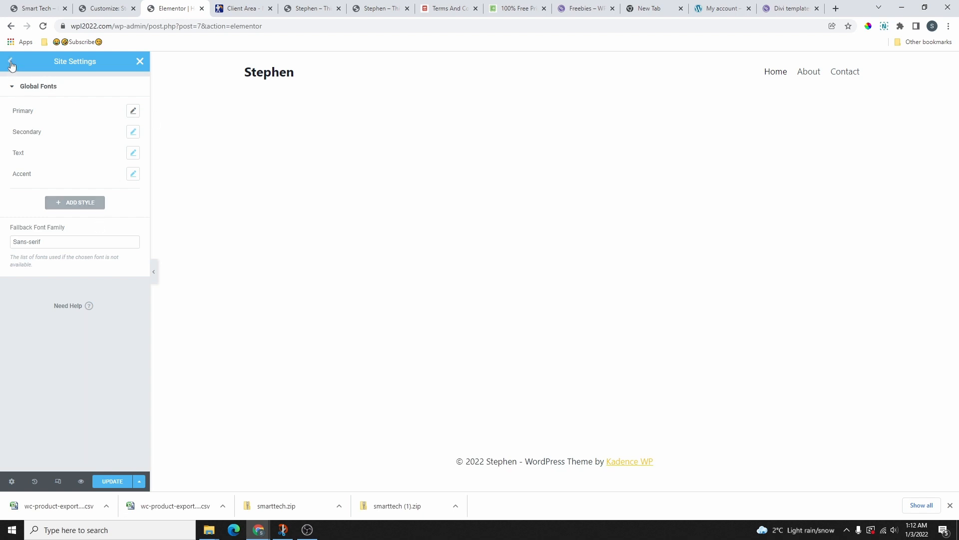
Add a new global font style and delete it again
left_click(78, 203)
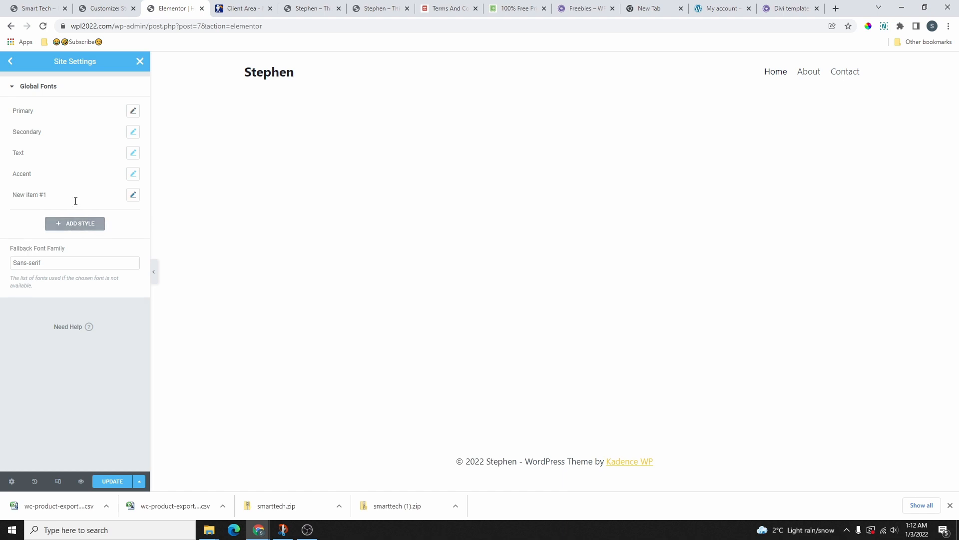
left_click(118, 194)
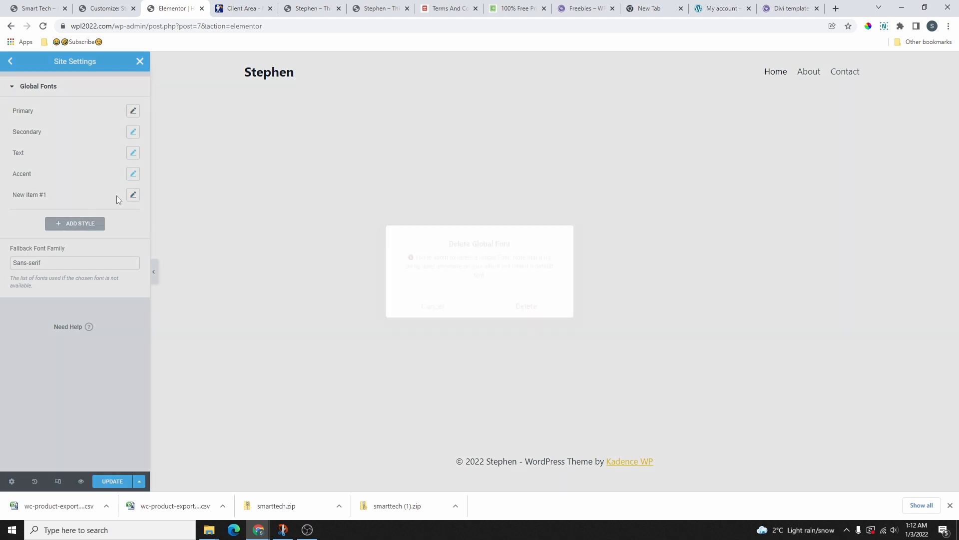
left_click(530, 307)
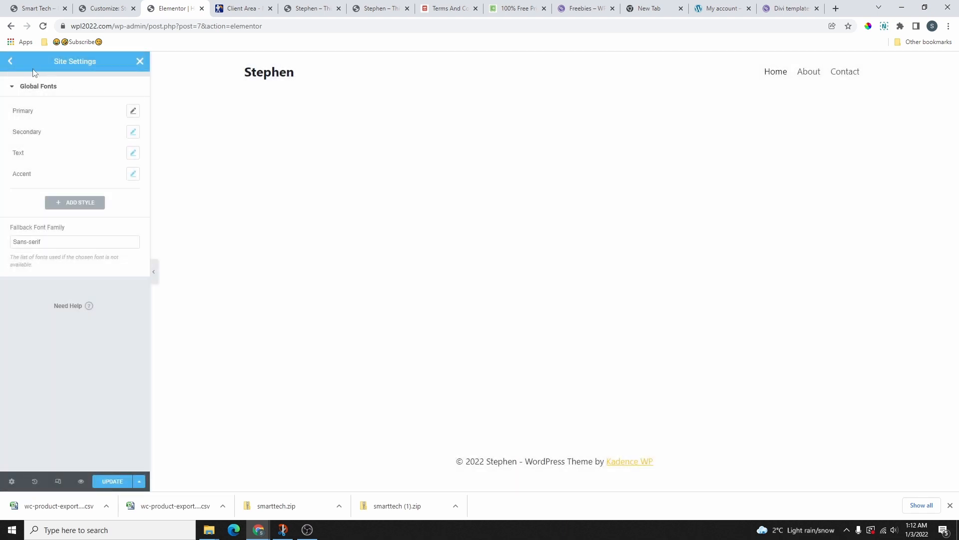
Review the theme style Typography options for body, link and heading text, then close the Site Settings
left_click(10, 62)
left_click(49, 173)
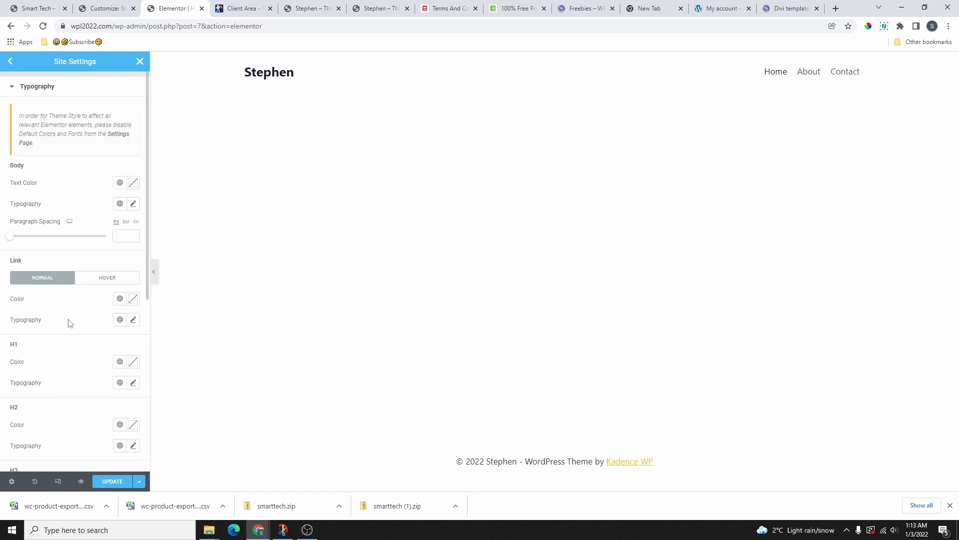
scroll(69, 328, "down", 6)
scroll(70, 309, "up", 5)
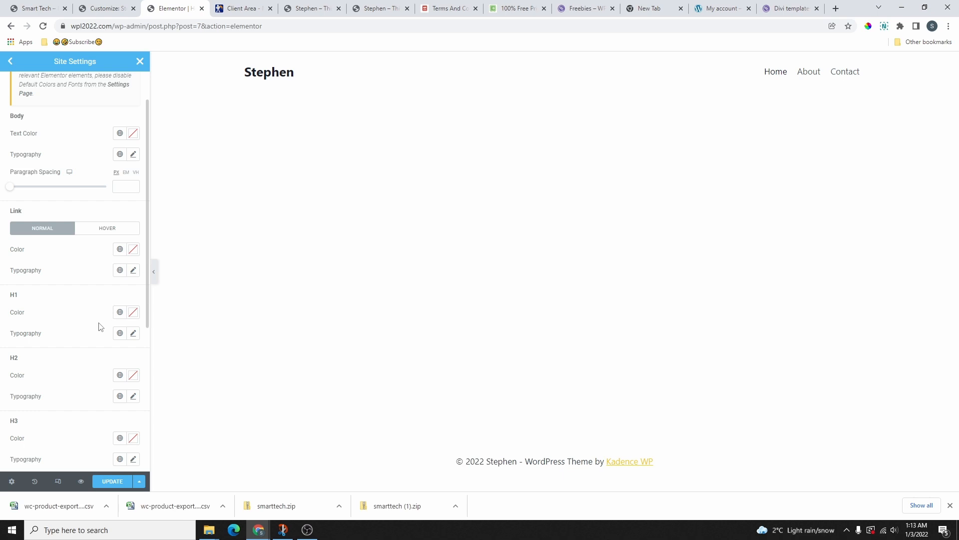
scroll(85, 159, "up", 1)
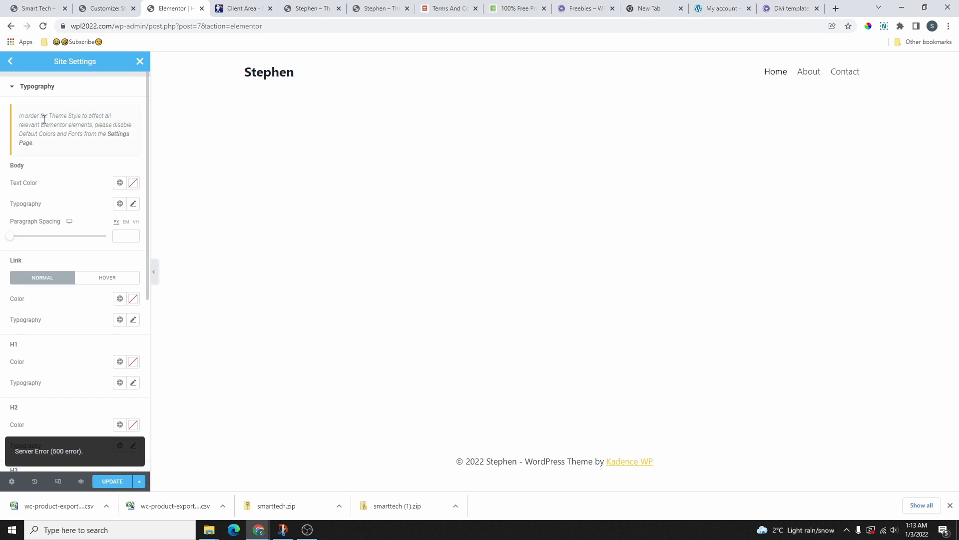
left_click(10, 61)
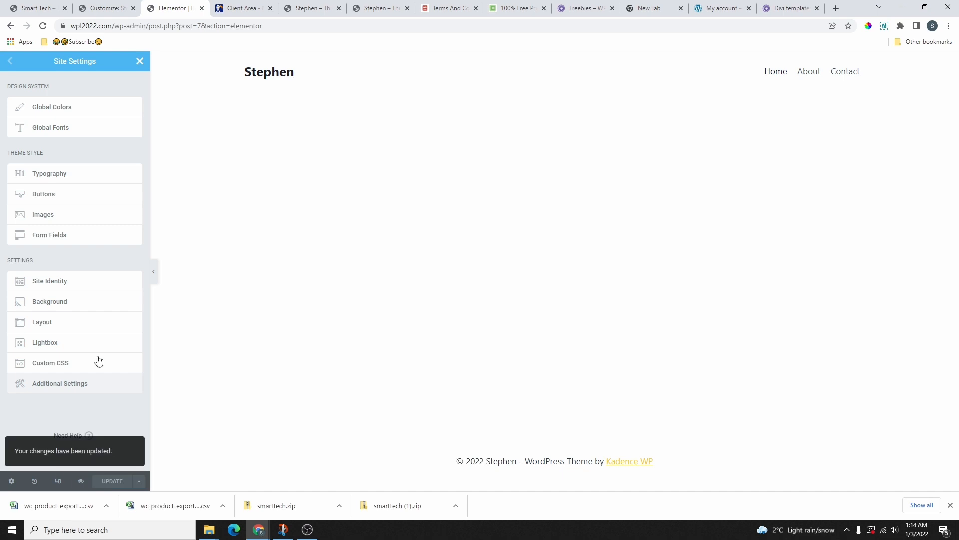
left_click(140, 63)
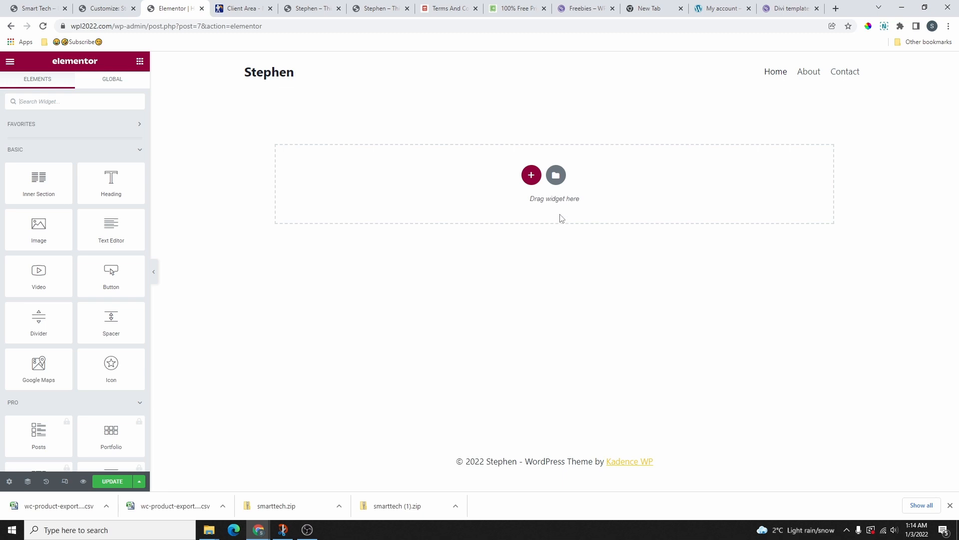
Check the Smart Tech demo home page for reference and add a single-column section to the Home page
left_click(531, 175)
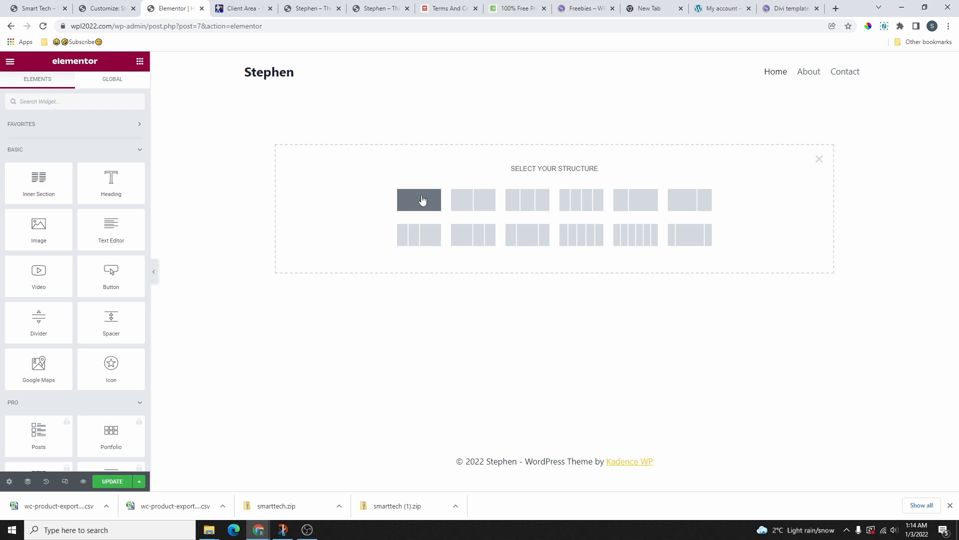
left_click(102, 8)
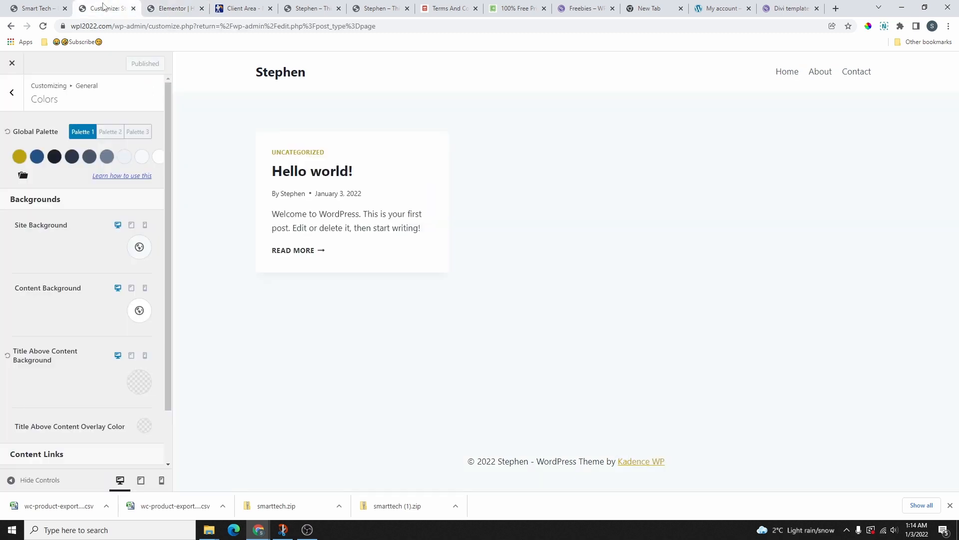
left_click(37, 8)
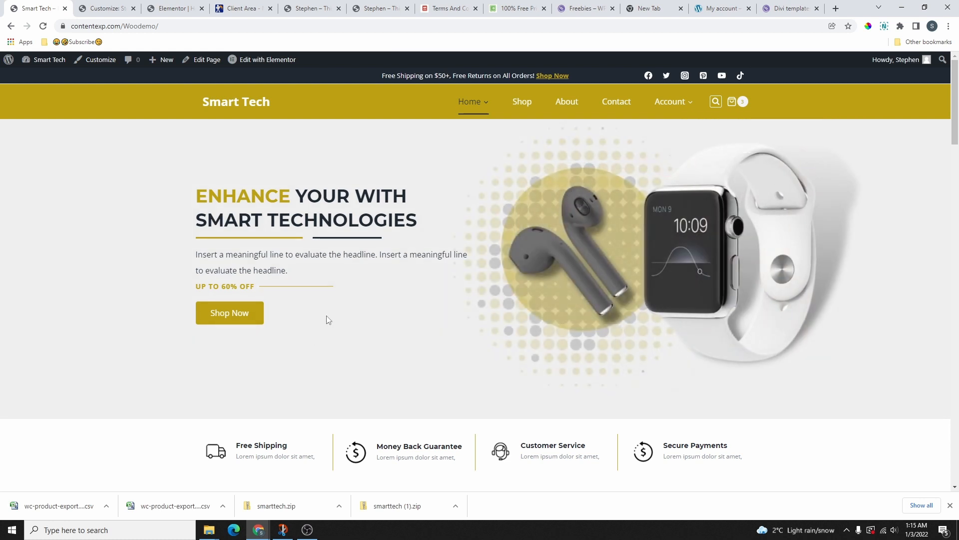
left_click(176, 9)
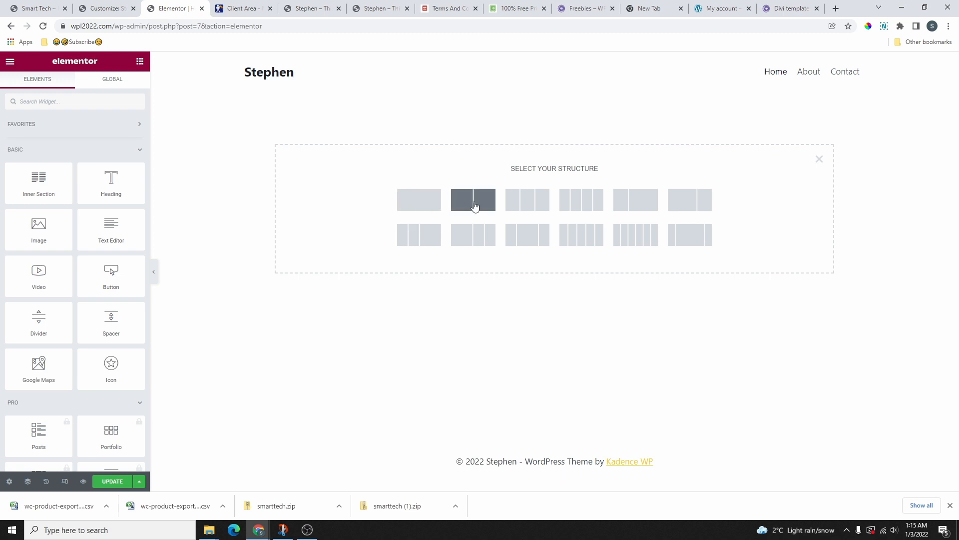
left_click(425, 204)
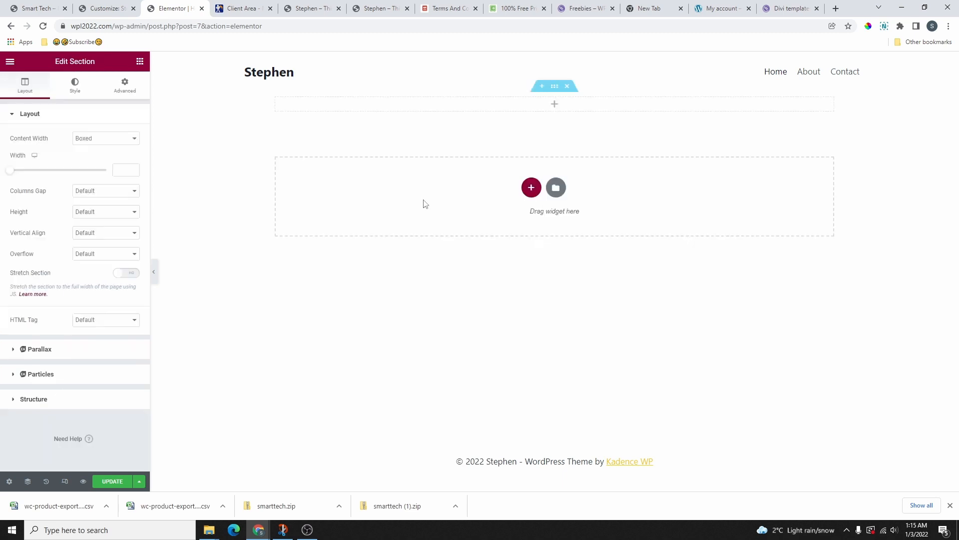
Place an Inner Section in the single-column section and add a separate two-column section below it
left_click(140, 62)
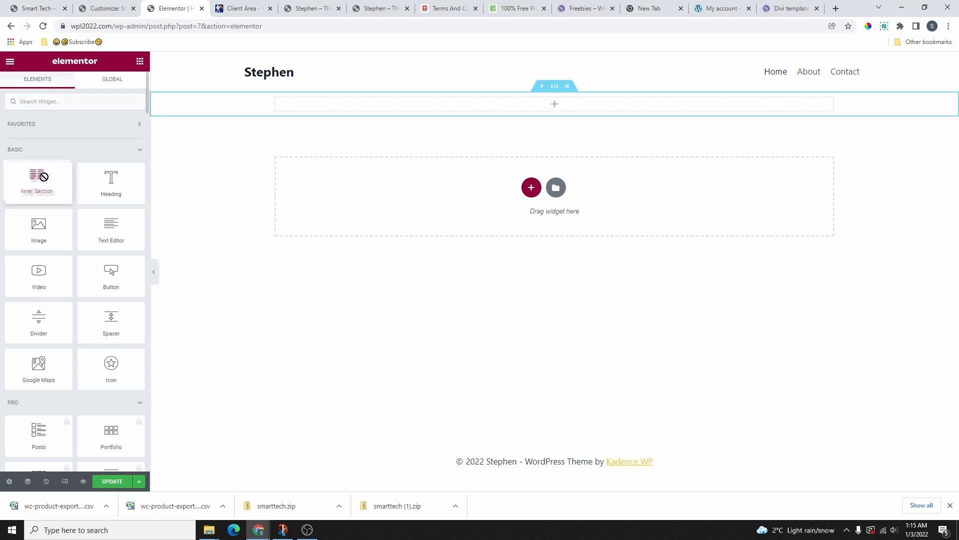
left_click_drag(39, 183, 563, 103)
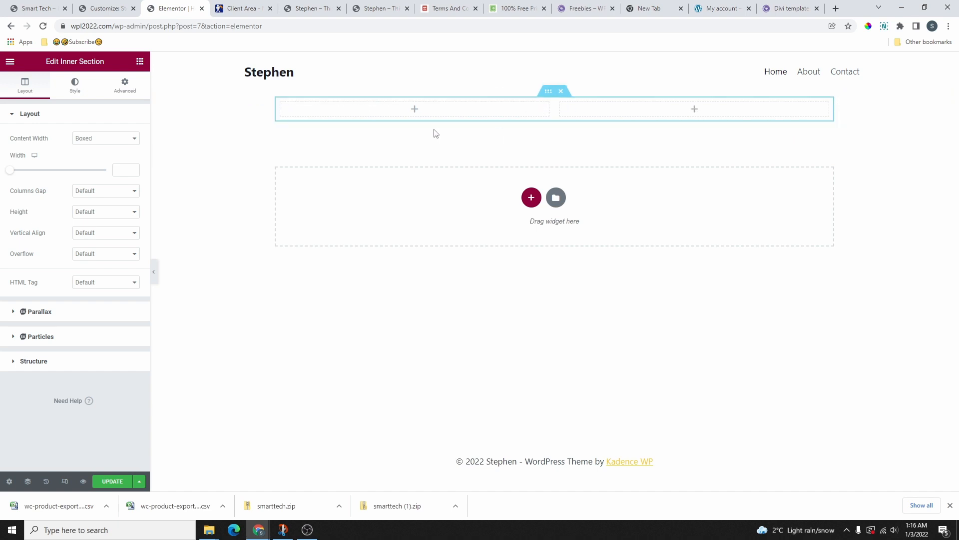
left_click(531, 198)
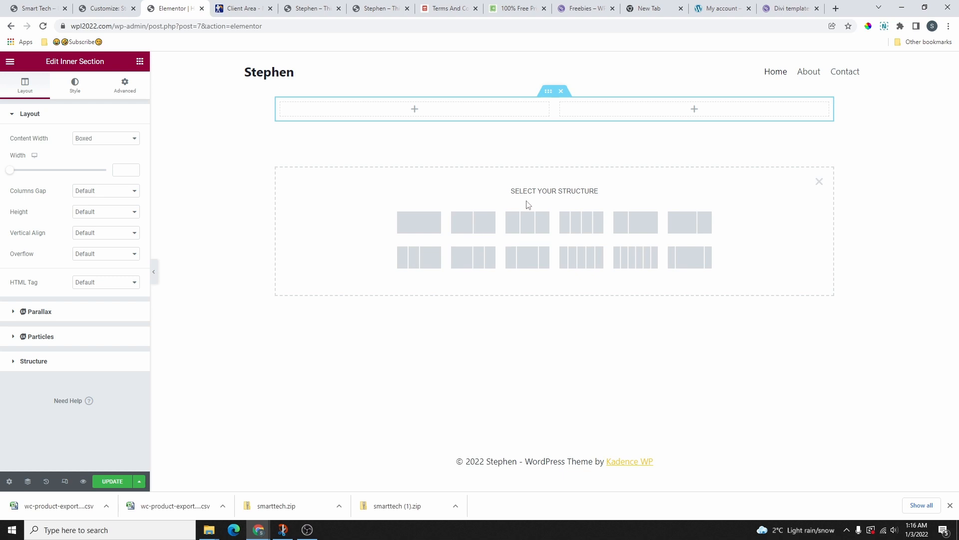
left_click(473, 223)
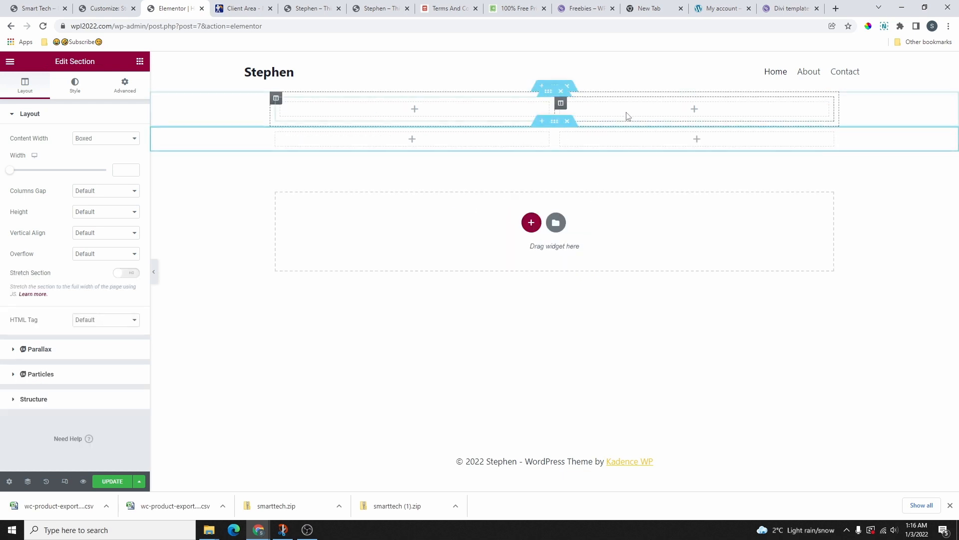
Delete the inner section and place a Heading widget in the single-column section instead
left_click(547, 93)
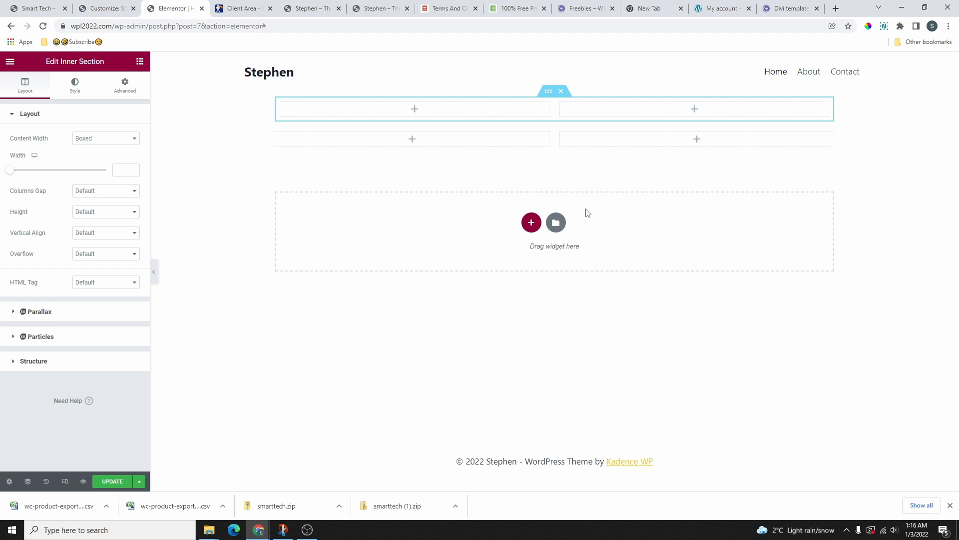
left_click(561, 91)
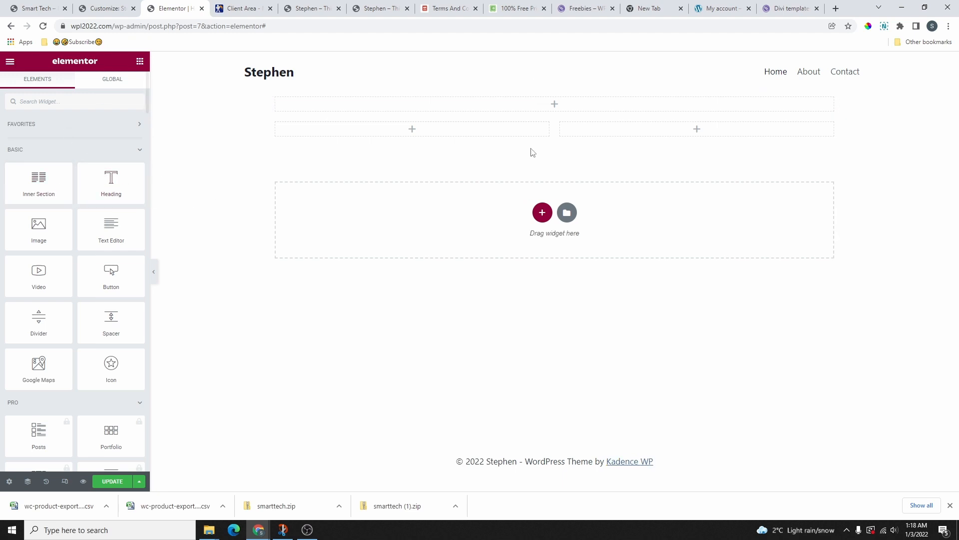
left_click_drag(93, 199, 539, 110)
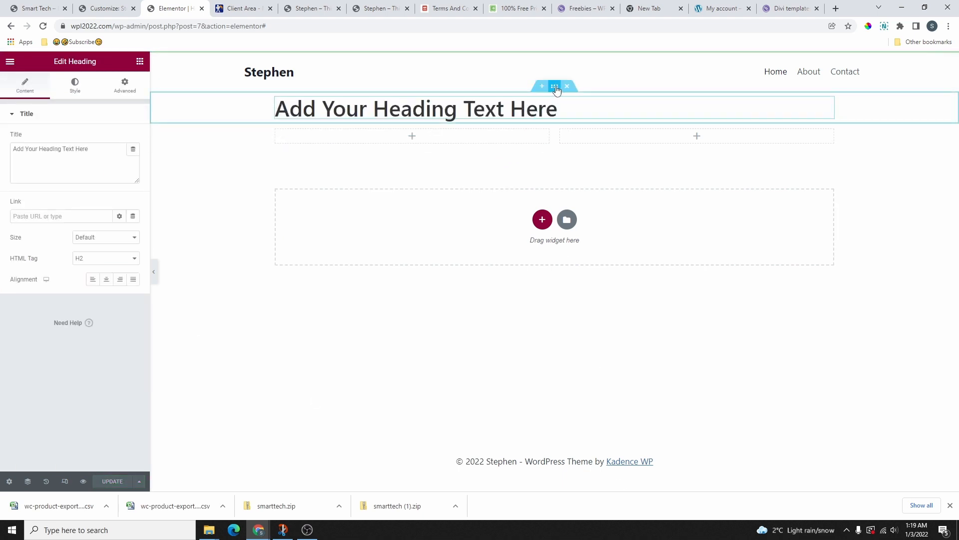
Set the heading section's width to about 551, try Full Width content, and return the content width to Boxed
left_click(554, 90)
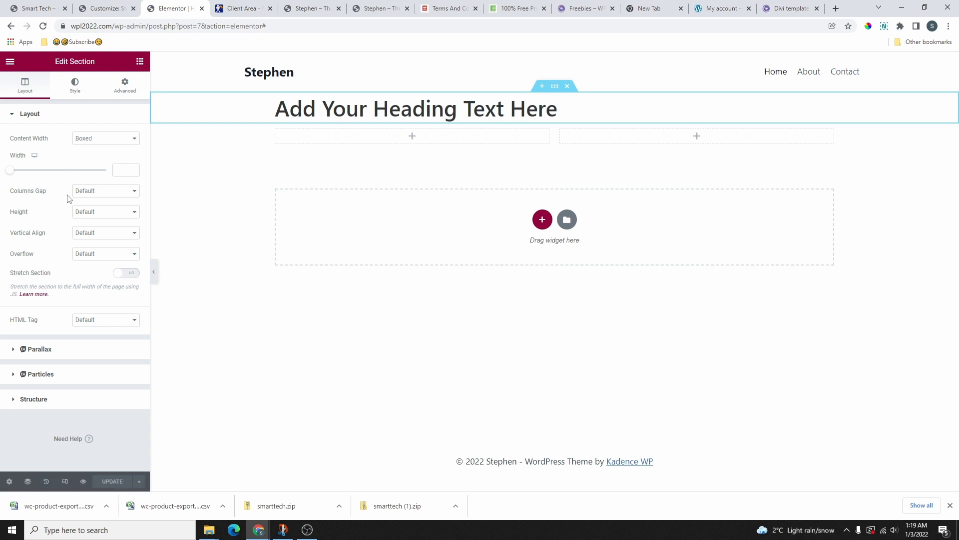
mouse_move(10, 171)
left_mouse_down()
mouse_move(104, 191)
mouse_move(14, 172)
left_mouse_up()
left_click(90, 138)
left_click(89, 156)
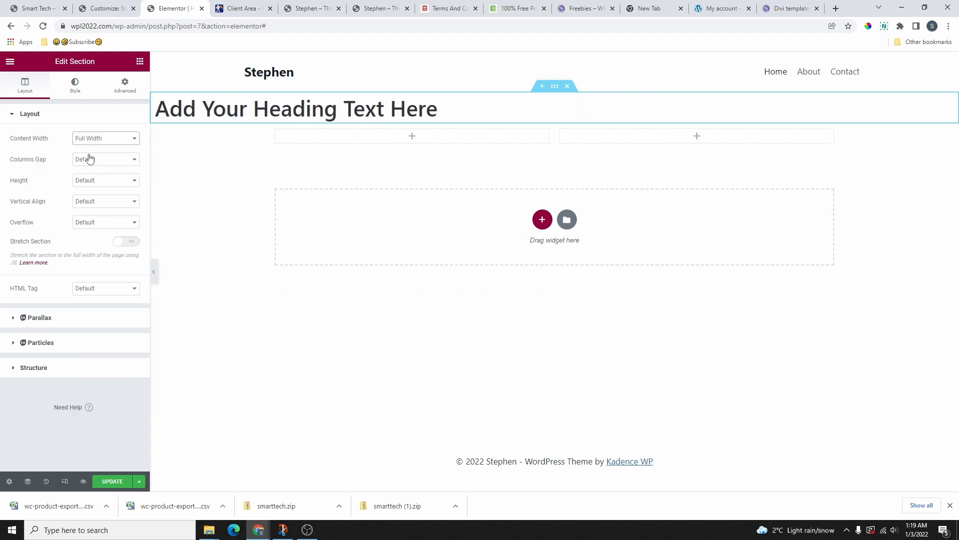
left_click(91, 140)
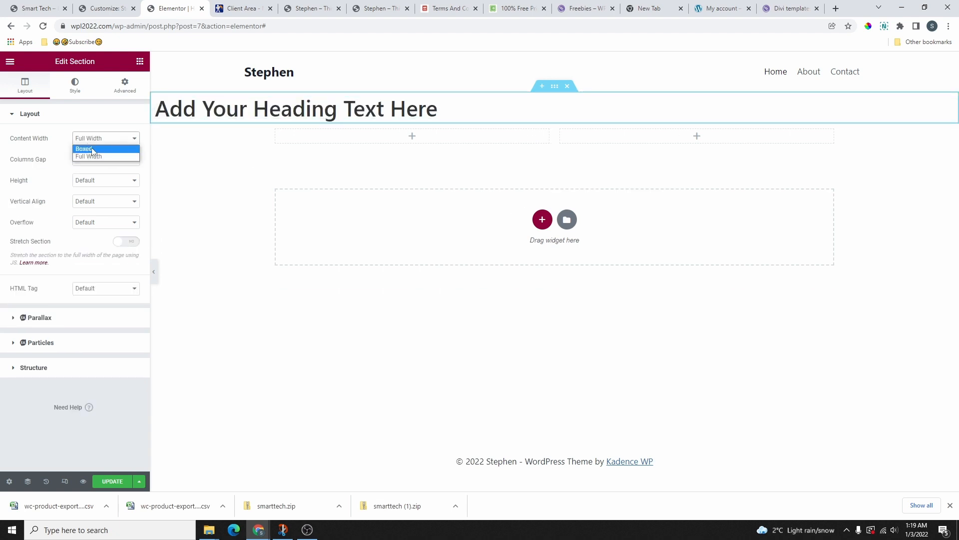
left_click(103, 149)
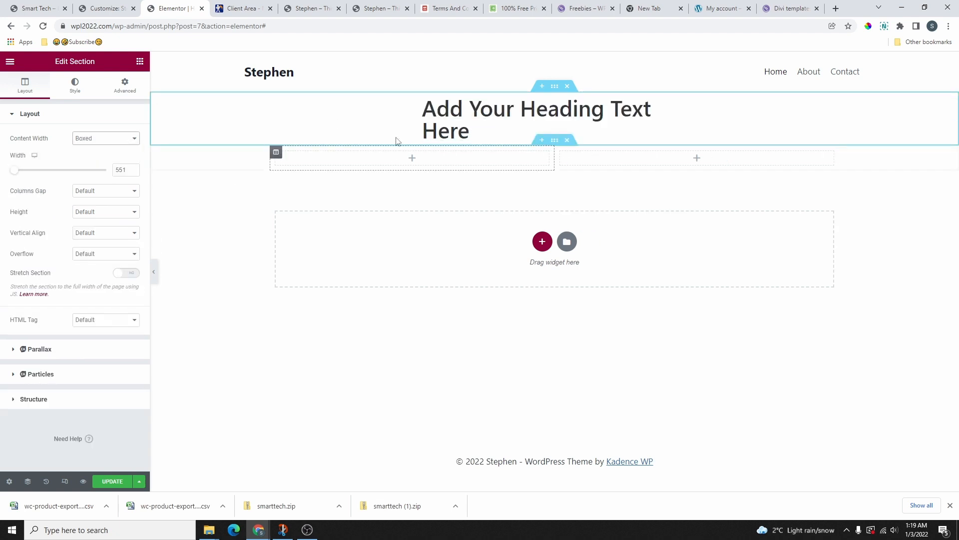
Try the Fit To Screen height on the heading section, then use Min Height with a minimum of 600 px
left_click(85, 215)
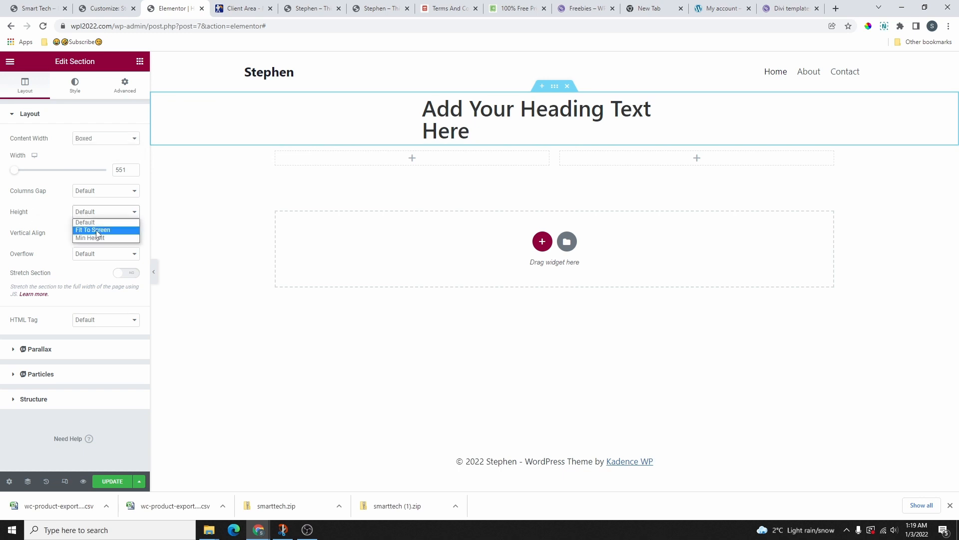
left_click(98, 231)
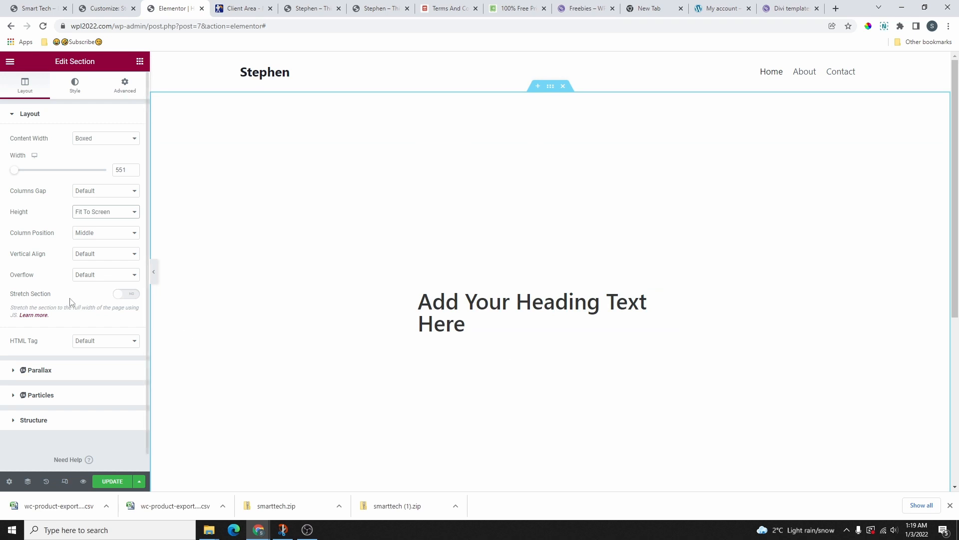
left_click(102, 216)
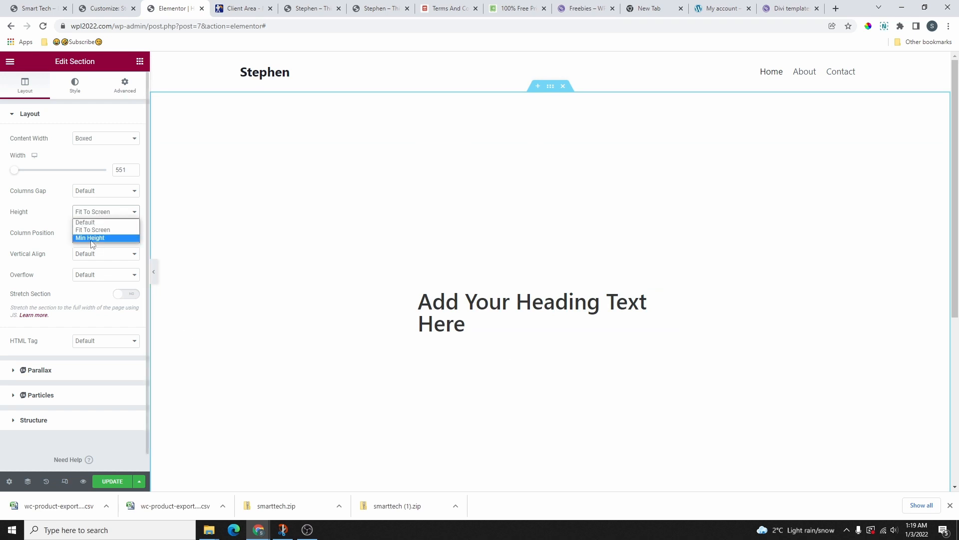
left_click(93, 238)
left_click_drag(35, 247, 45, 265)
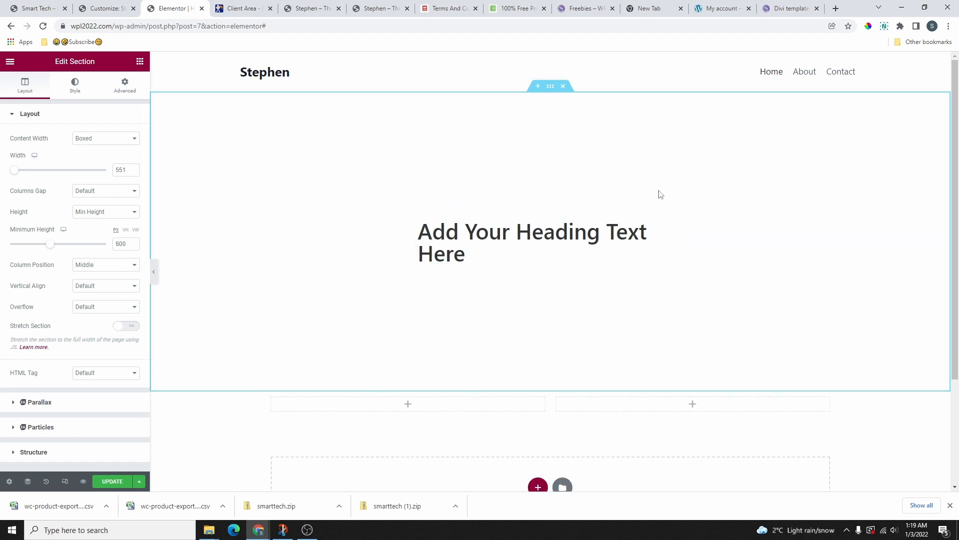
Try the Bottom and Top column positions for the heading section, then return the position to Middle
left_click(101, 268)
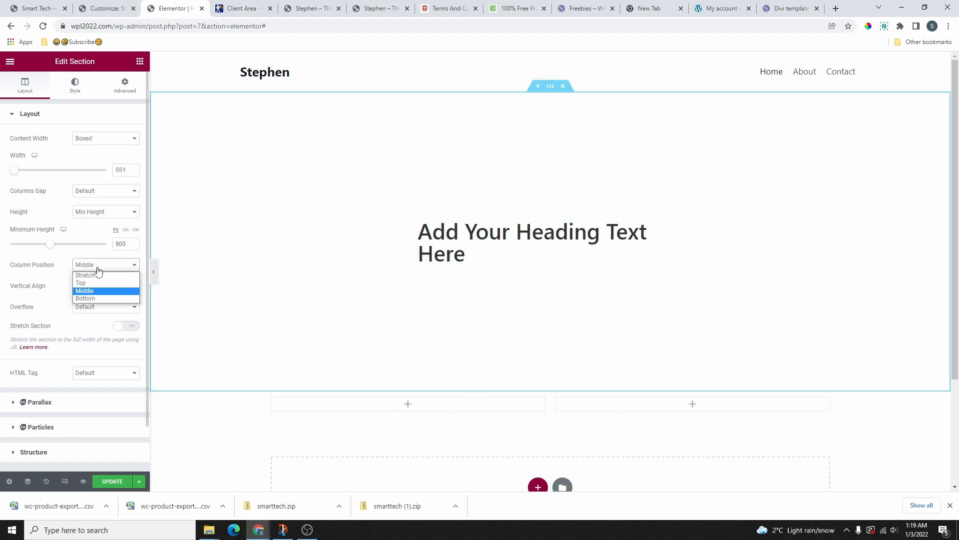
left_click(96, 298)
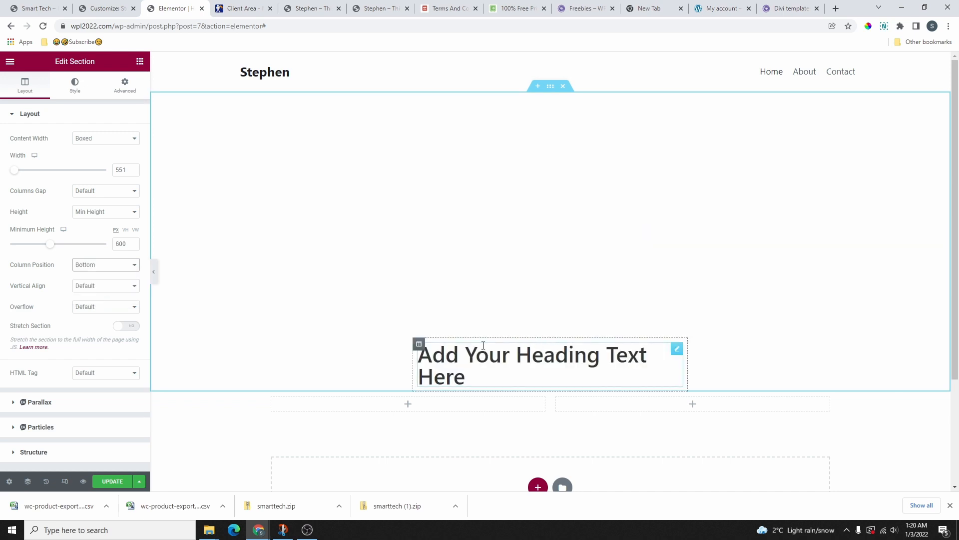
left_click(106, 267)
left_click(92, 284)
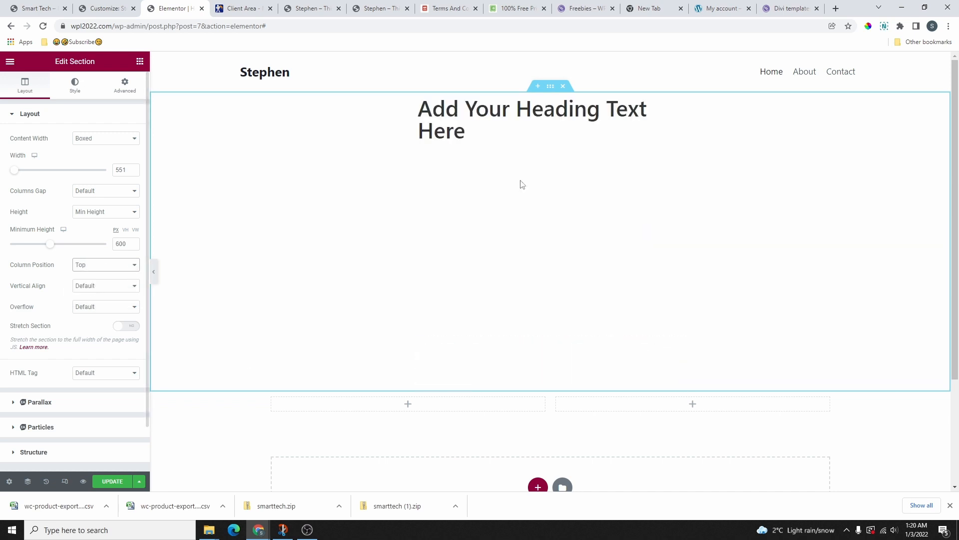
key("Down")
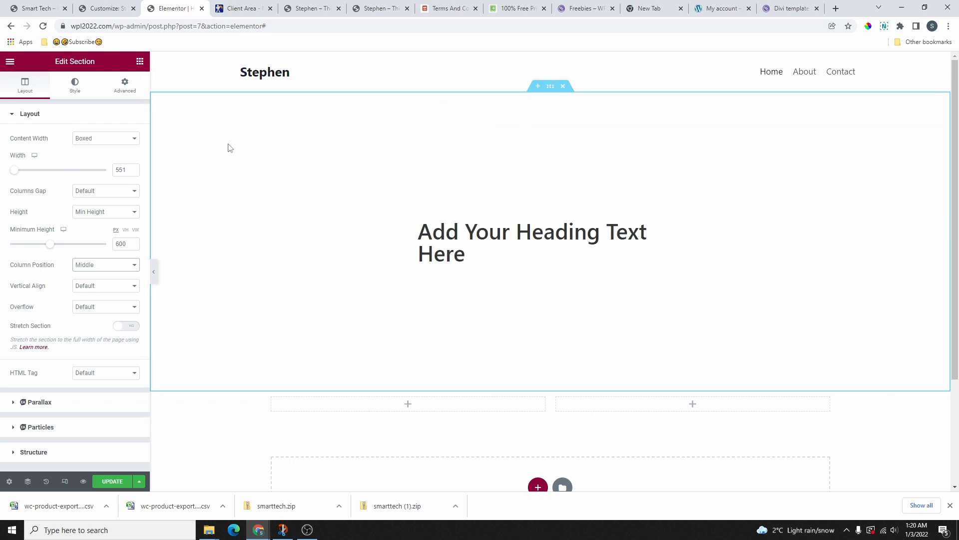
Give the heading section a Classic background in the Strongest text global color
left_click(75, 84)
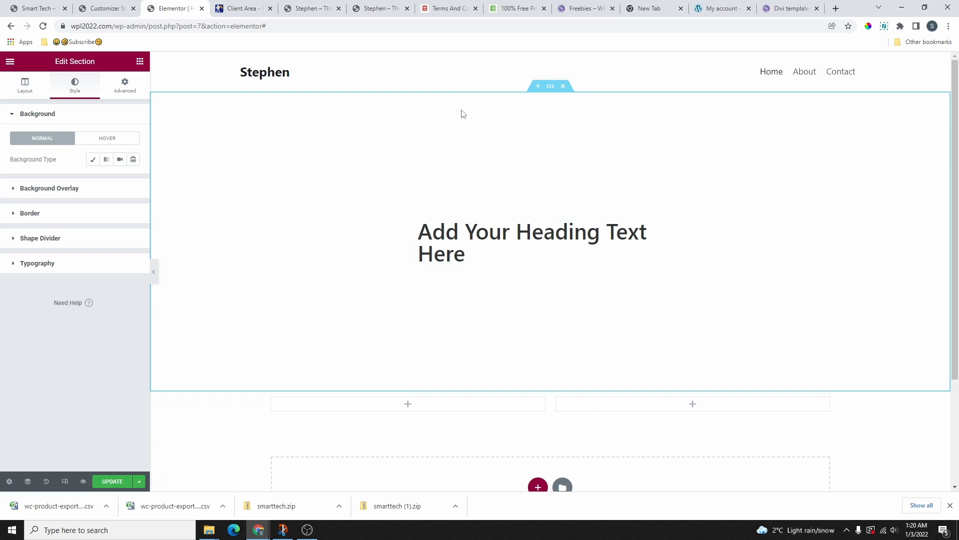
left_click(92, 160)
left_click(92, 160)
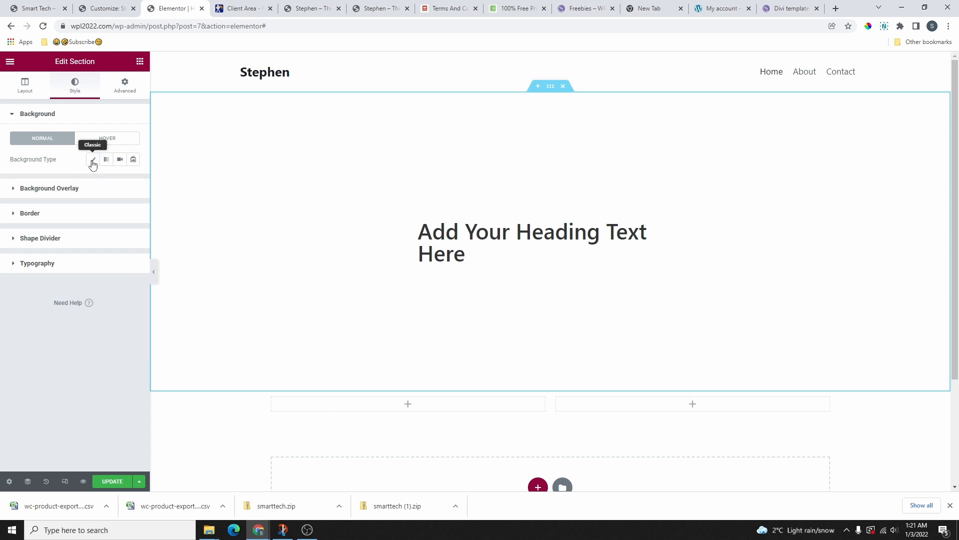
left_click(92, 161)
left_click(120, 181)
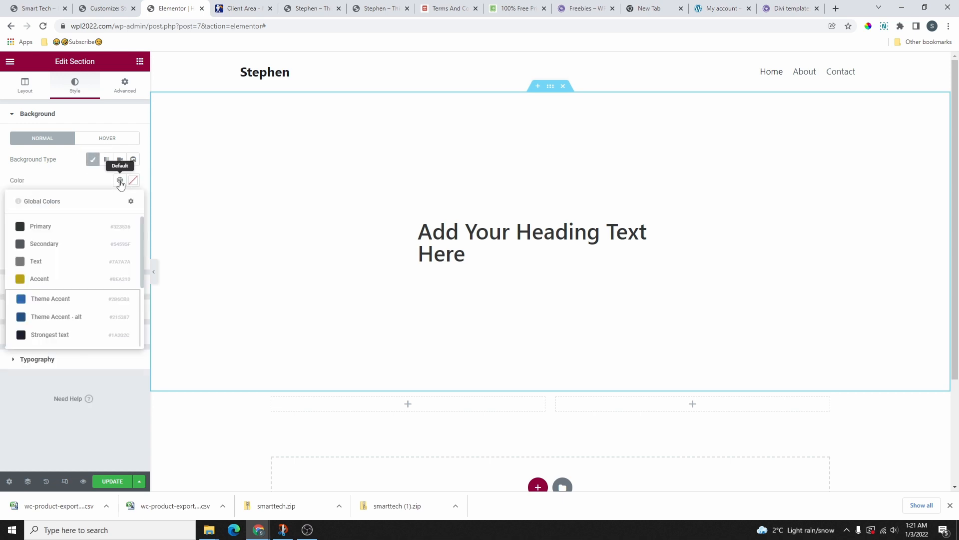
scroll(75, 265, "down", 3)
scroll(73, 270, "up", 3)
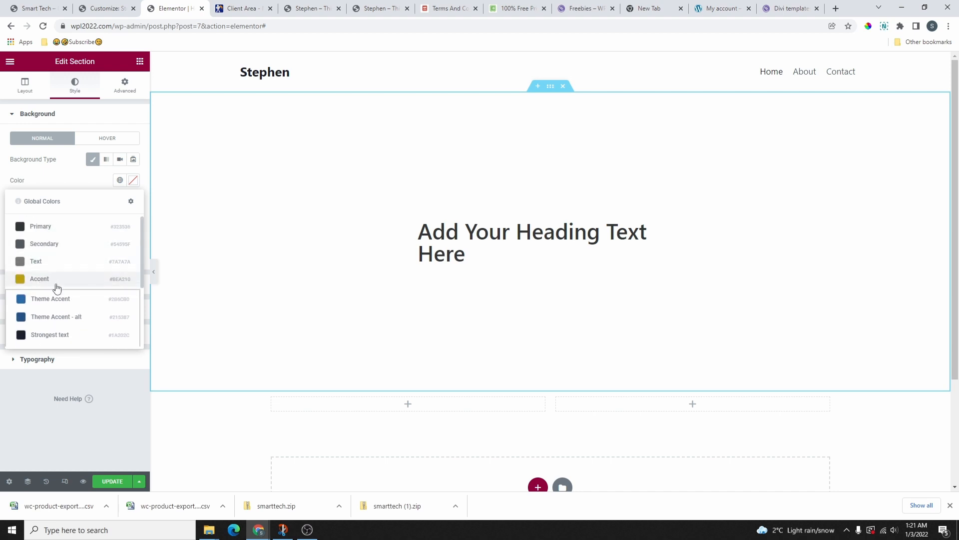
scroll(142, 275, "down", 1)
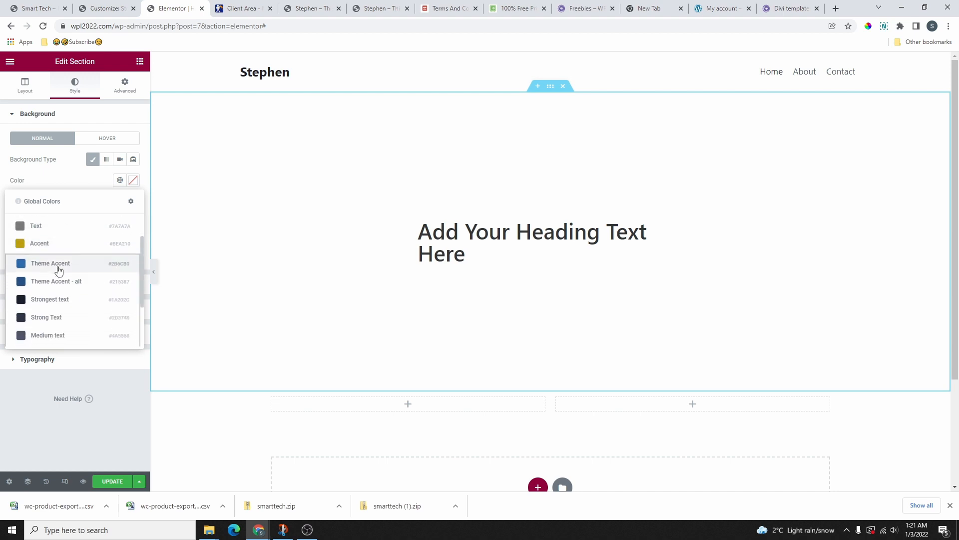
scroll(60, 316, "down", 1)
scroll(60, 330, "down", 1)
scroll(59, 280, "up", 2)
scroll(60, 334, "down", 2)
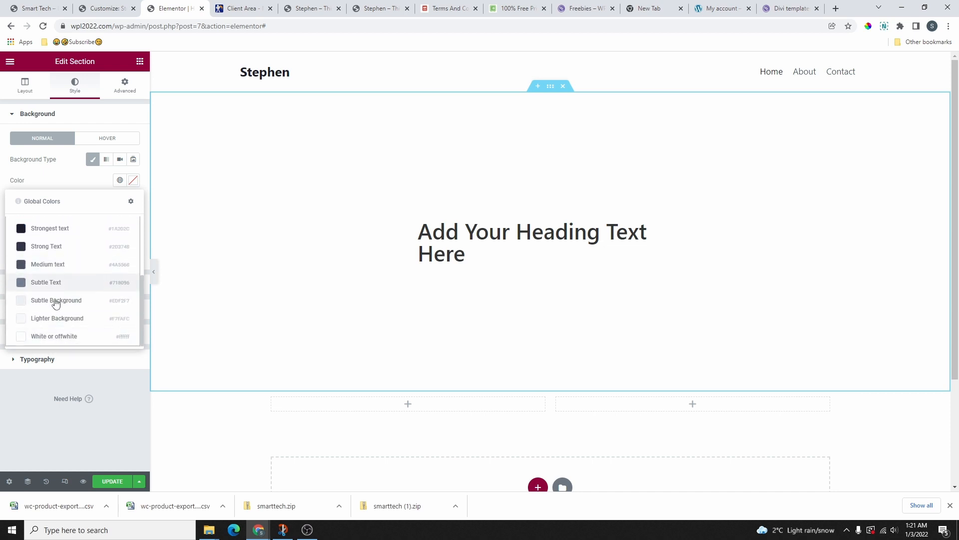
left_click(41, 267)
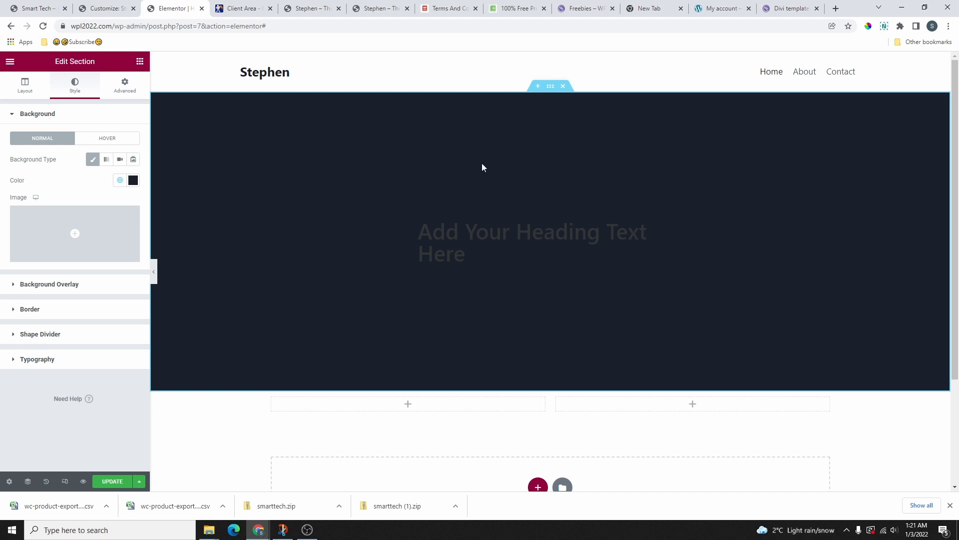
Try a blue global color as the section's hover background, and turn off the hover background
left_click(90, 145)
left_click(120, 180)
scroll(75, 299, "down", 3)
scroll(73, 320, "up", 1)
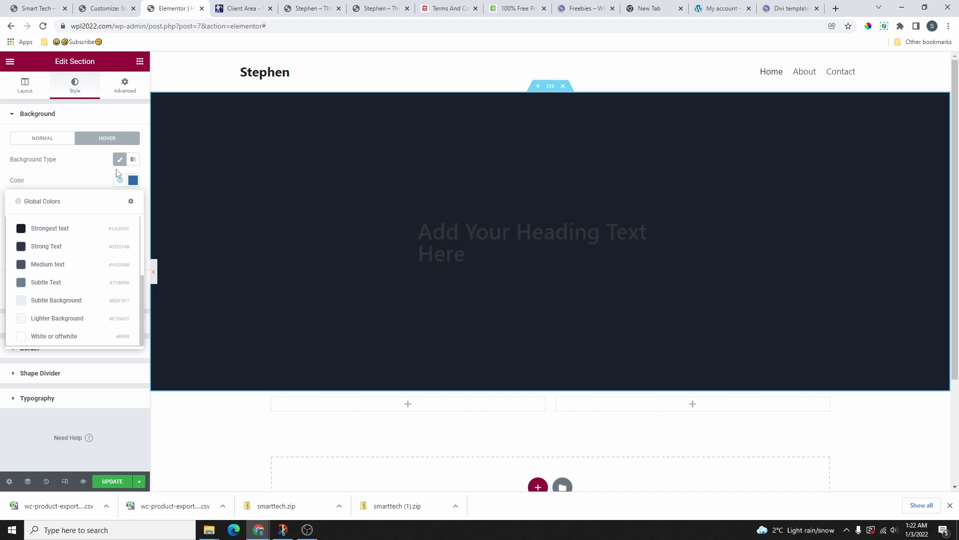
left_click(119, 159)
Switch the section's normal background to a gradient and set its first color to Theme Accent
left_click(42, 138)
left_click(106, 159)
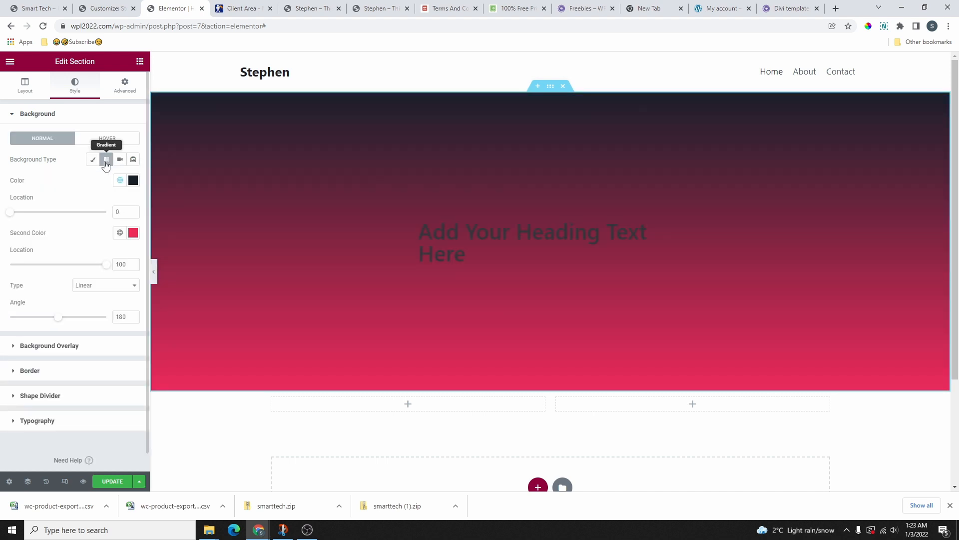
left_click(119, 181)
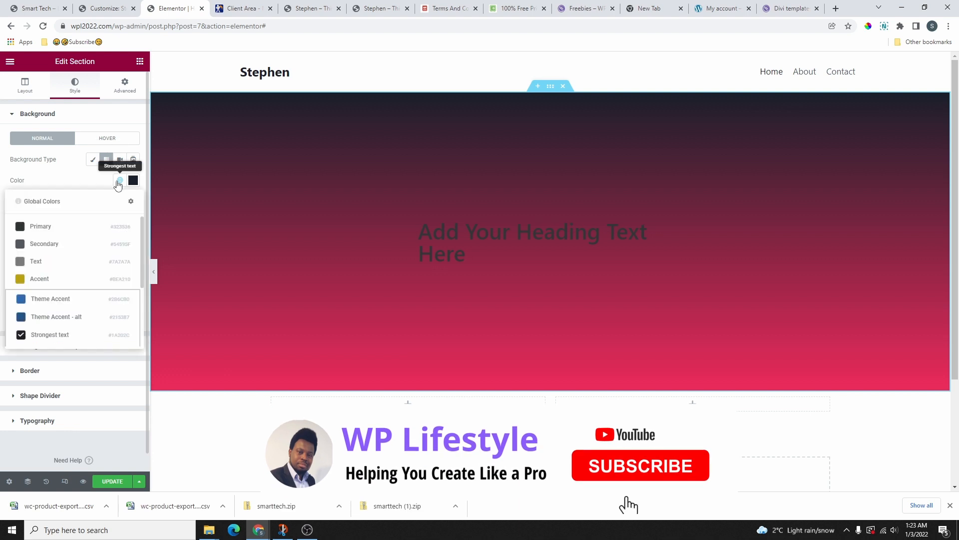
left_click(44, 298)
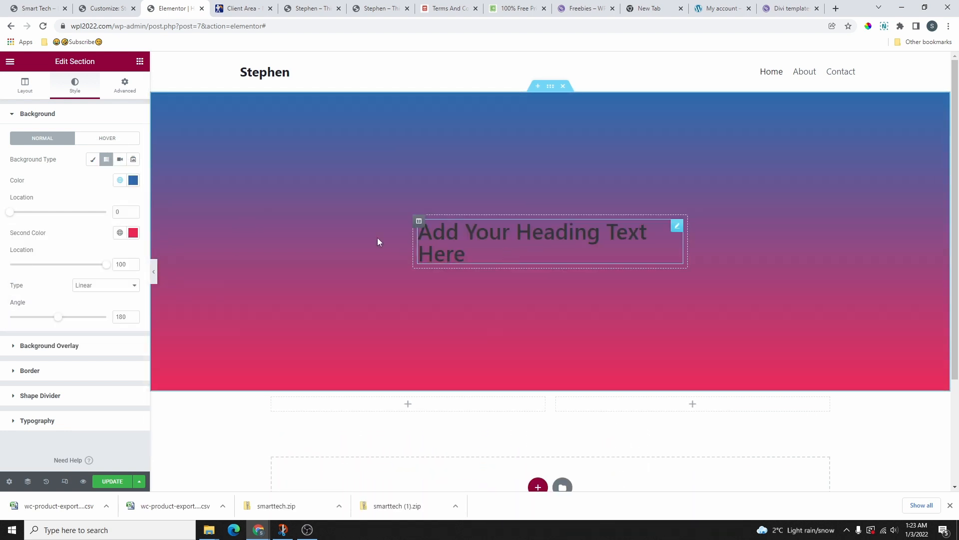
Set the gradient's second color location to 74 and its angle to 260
left_click(15, 213)
left_click_drag(85, 228, 10, 229)
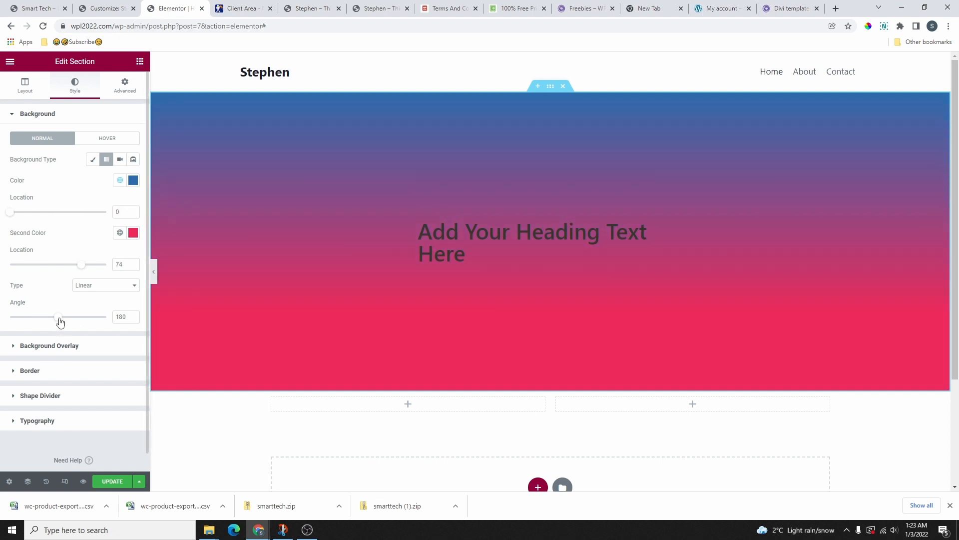
mouse_move(59, 321)
left_mouse_down()
mouse_move(157, 331)
mouse_move(74, 332)
left_mouse_up()
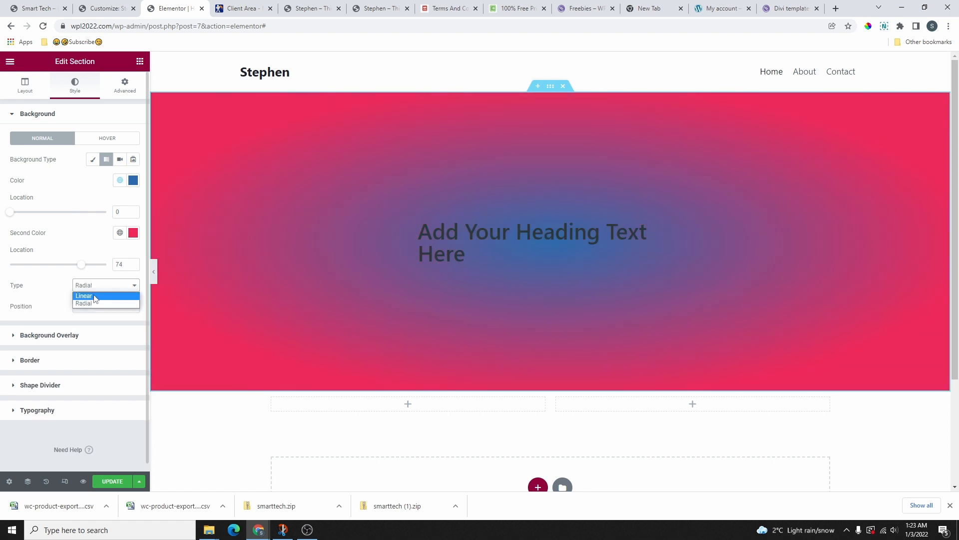
Compare the Radial and Linear gradient types on the section background, and return to Linear
left_click(94, 297)
left_click(99, 288)
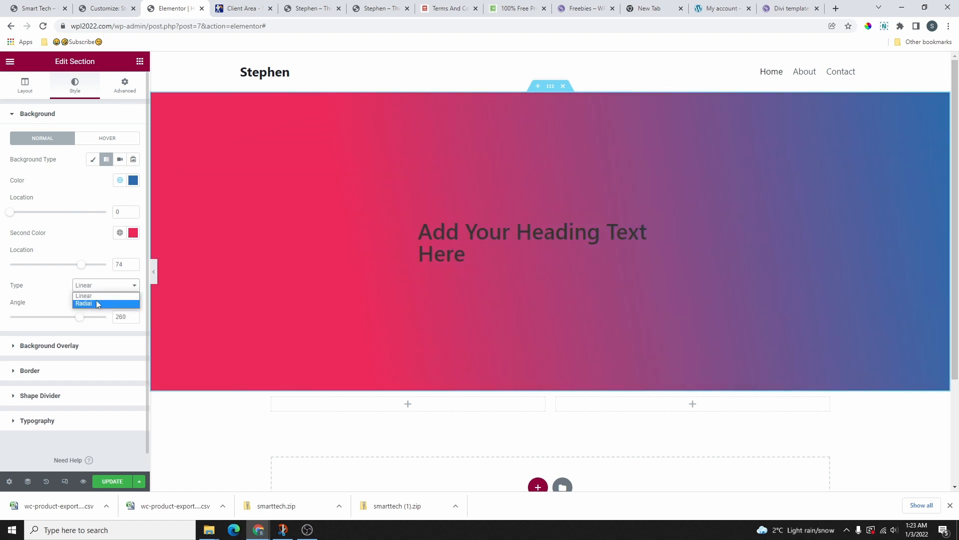
left_click(97, 303)
left_click(98, 288)
left_click(94, 297)
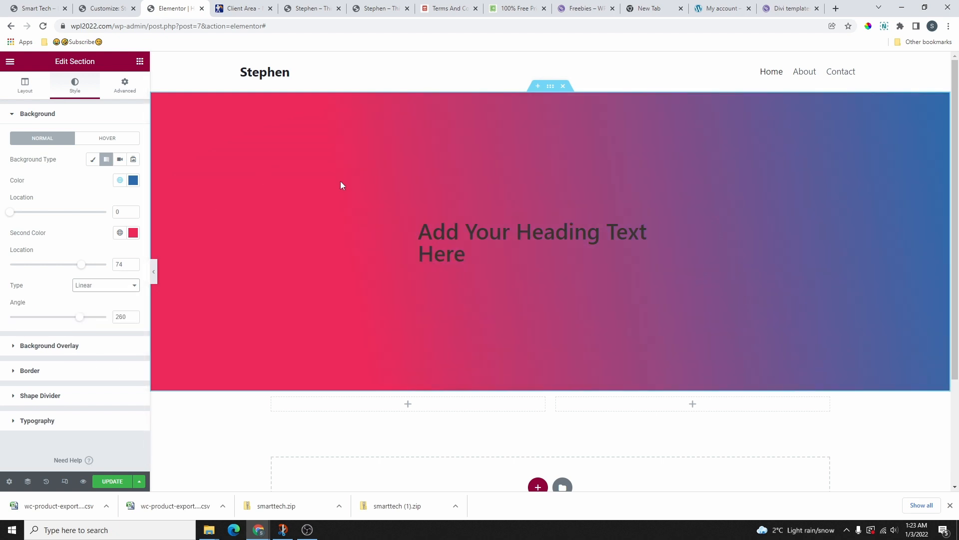
Change the section's background to video and use the link copied from the soccer-shoe shop tutorial on YouTube
left_click(120, 159)
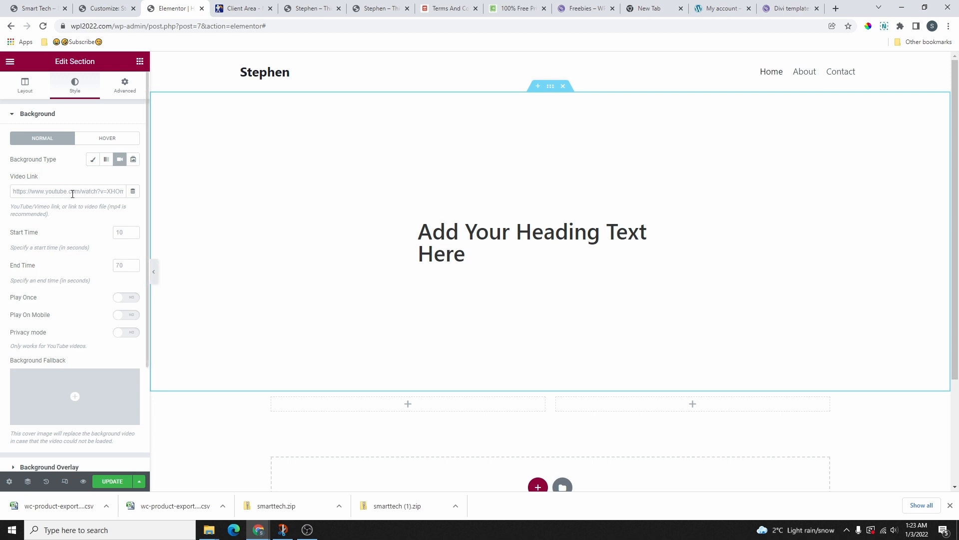
left_click(16, 192)
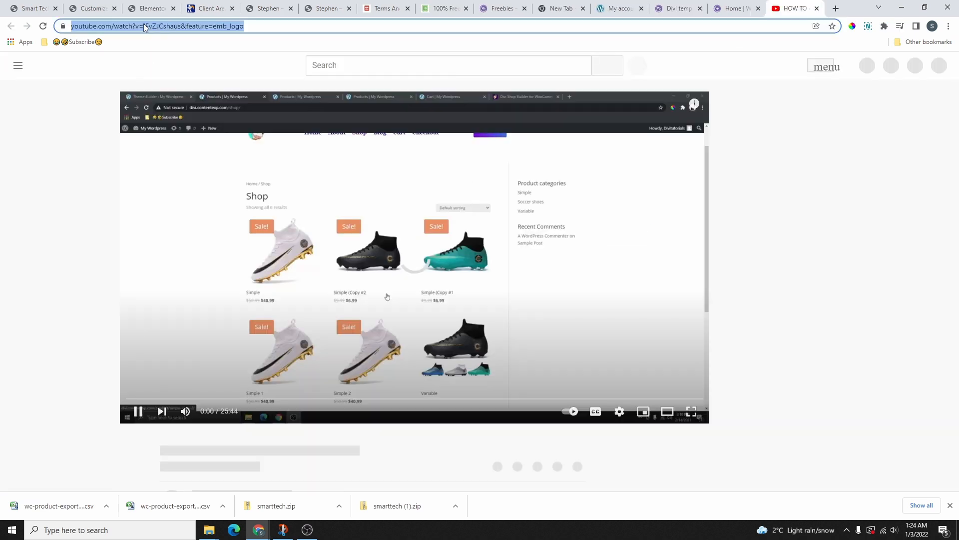
right_click(145, 26)
left_click(167, 76)
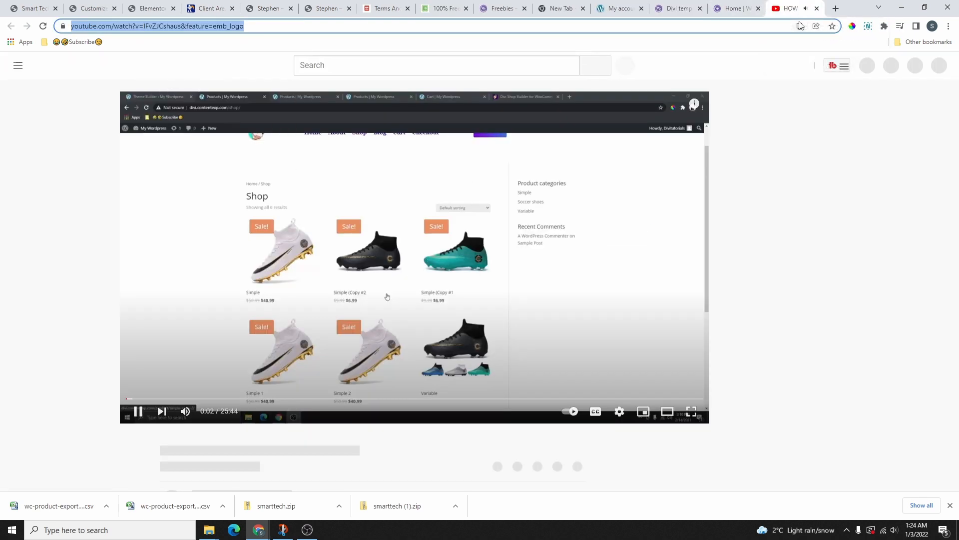
left_click(153, 9)
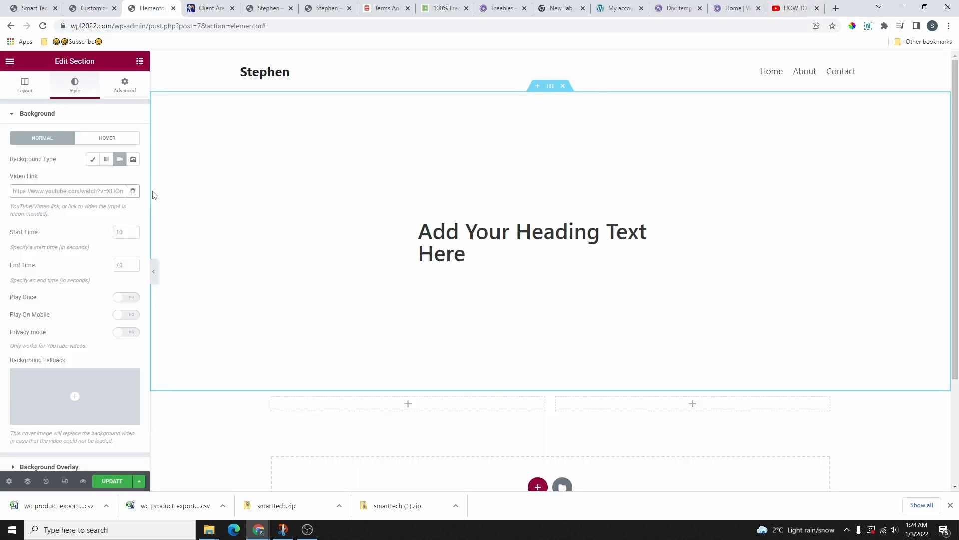
right_click(78, 195)
left_click(118, 279)
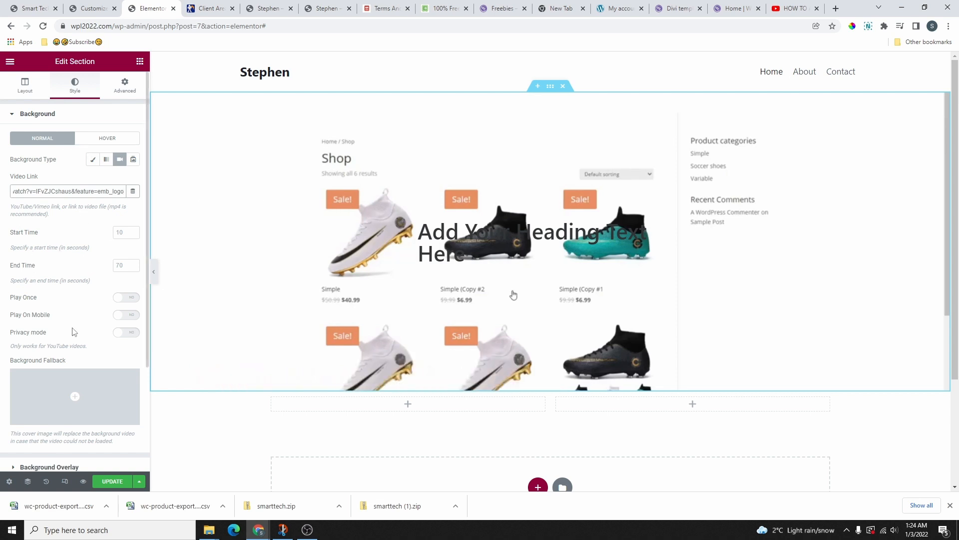
Insert Head-Phones.png from the Media Library as the video's background fallback image
scroll(83, 300, "down", 2)
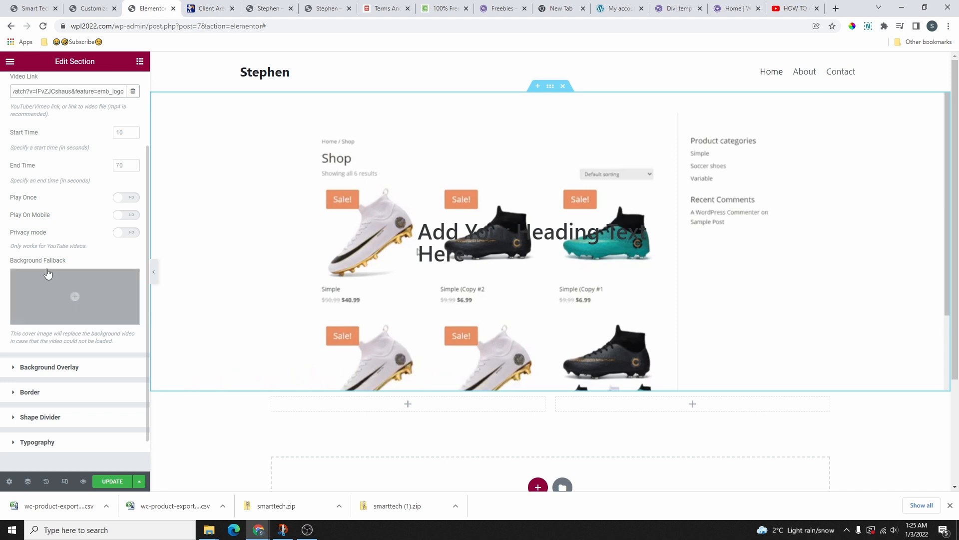
left_click(70, 300)
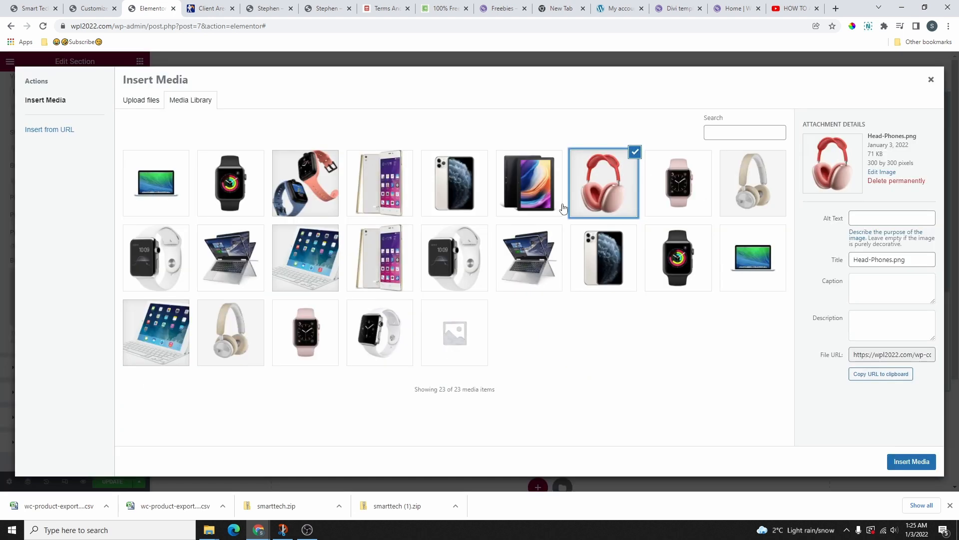
left_click(911, 461)
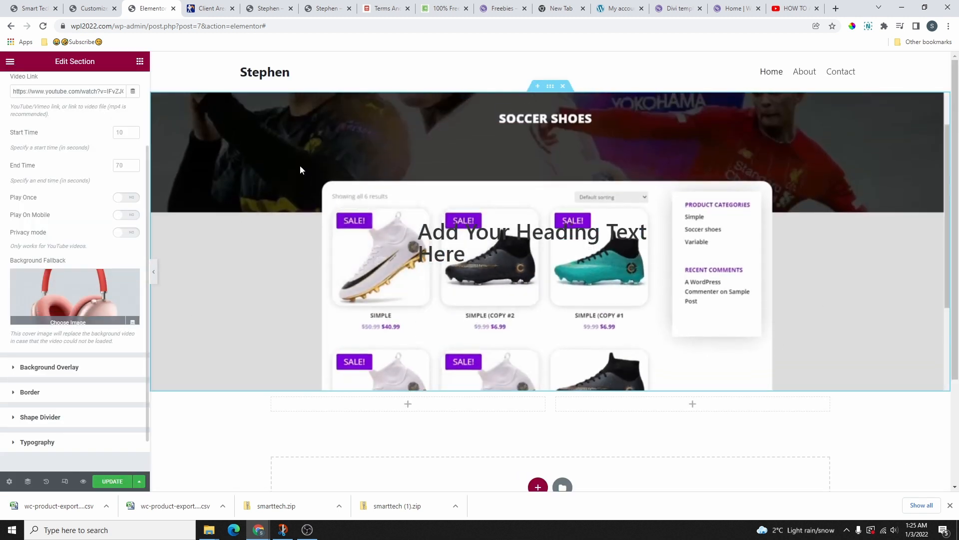
Add a Classic background overlay in a dark navy global color with an opacity of 0.9
scroll(58, 197, "down", 1)
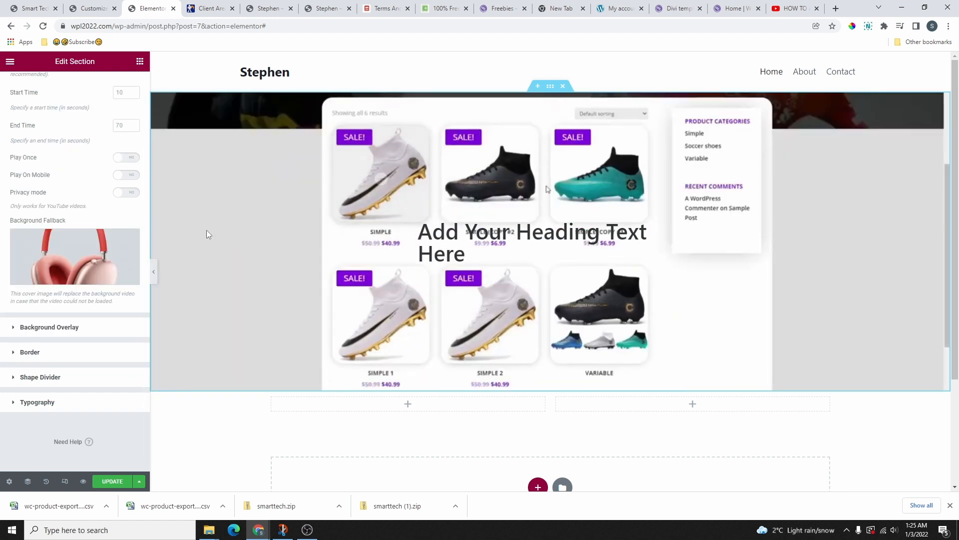
left_click(24, 332)
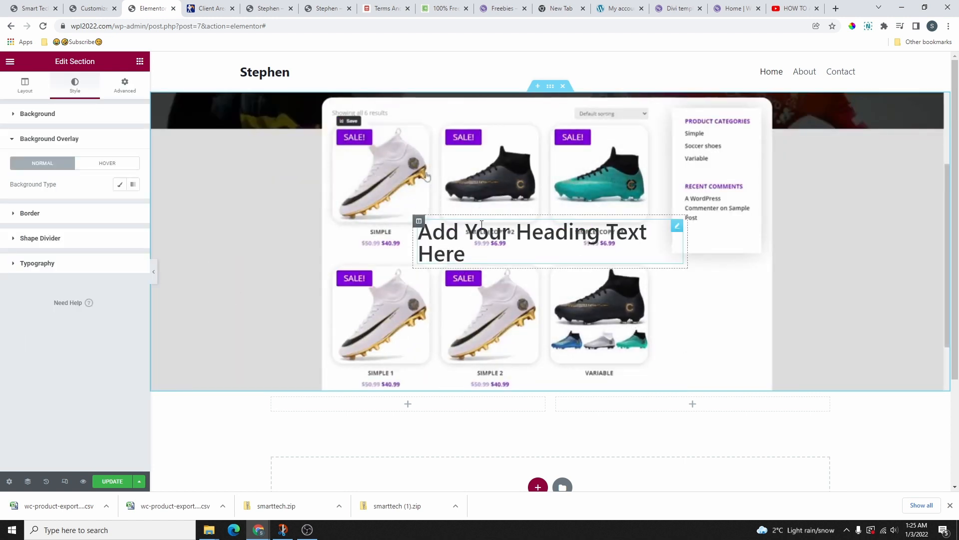
left_click(118, 185)
left_click(120, 205)
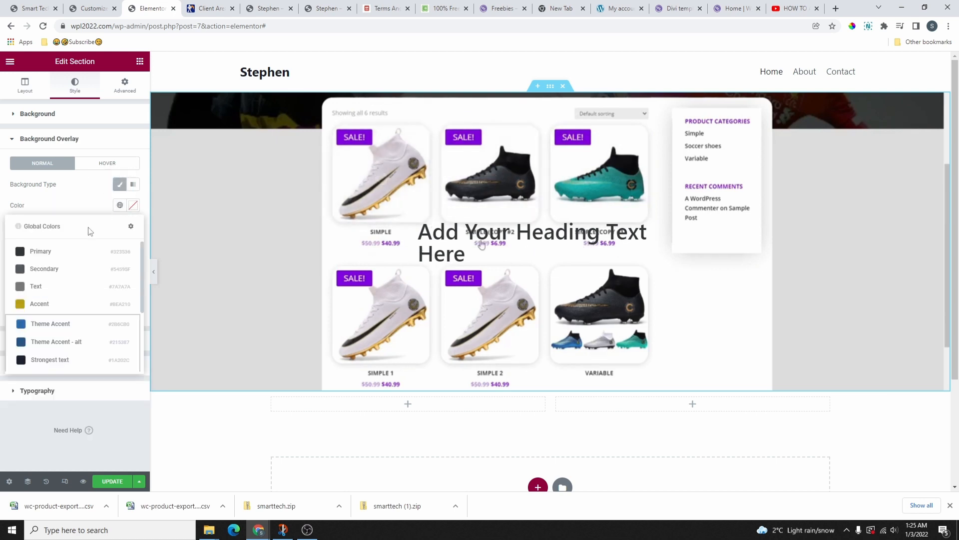
left_click(47, 253)
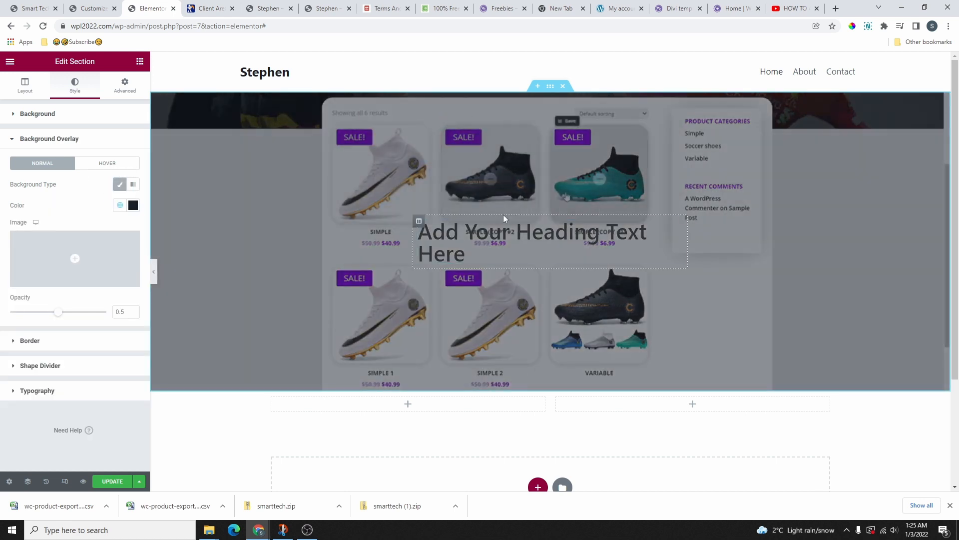
left_click_drag(58, 312, 98, 315)
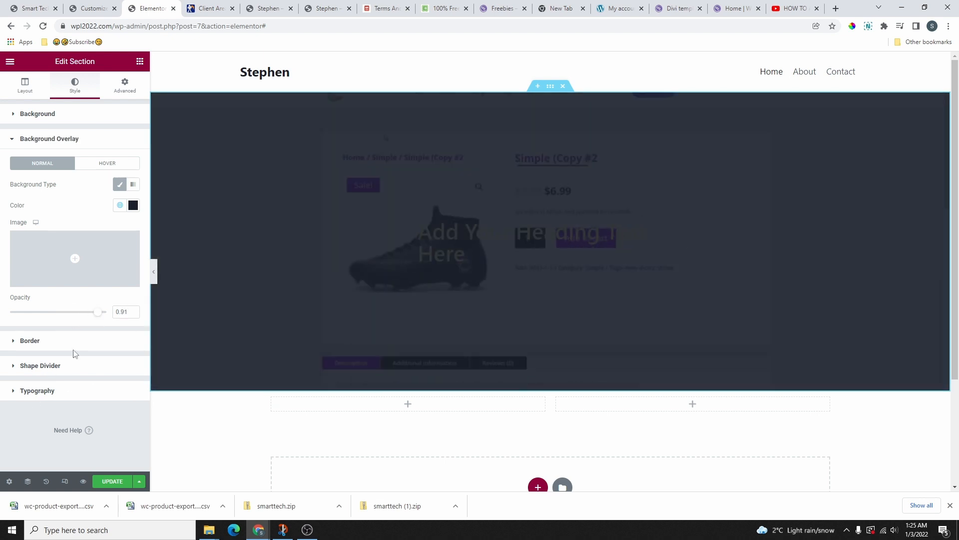
left_click_drag(98, 317, 94, 318)
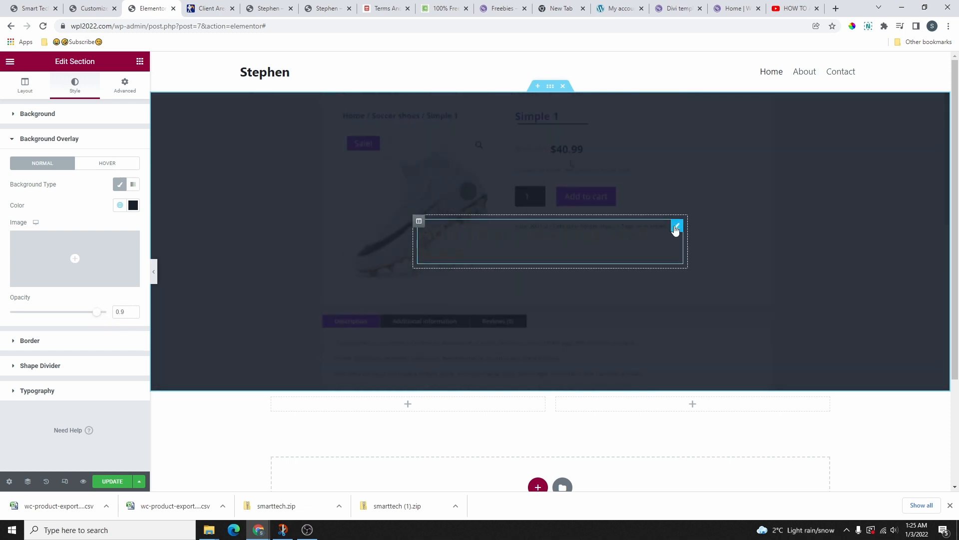
Set the Heading widget's text color to the white global color
left_click(677, 227)
left_click(74, 87)
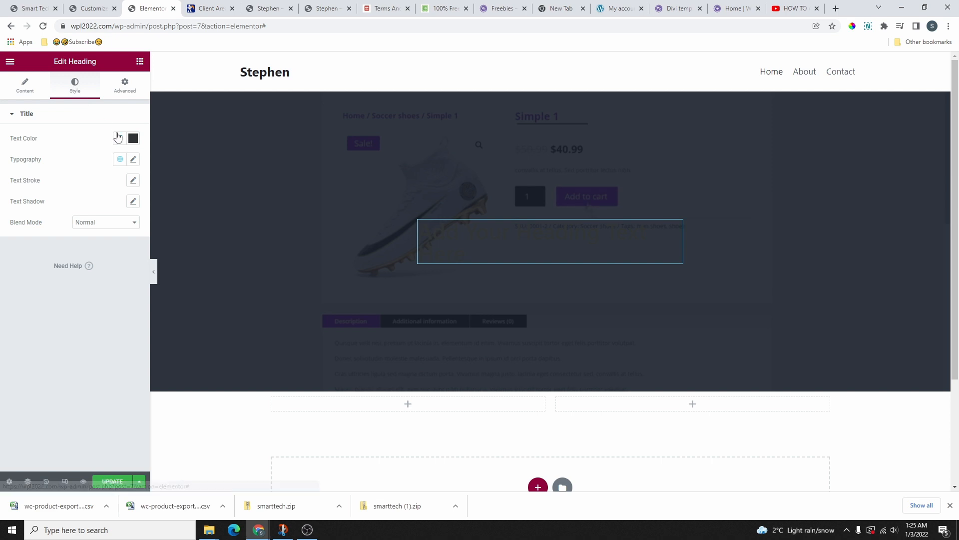
left_click(118, 137)
scroll(47, 250, "down", 3)
left_click(47, 297)
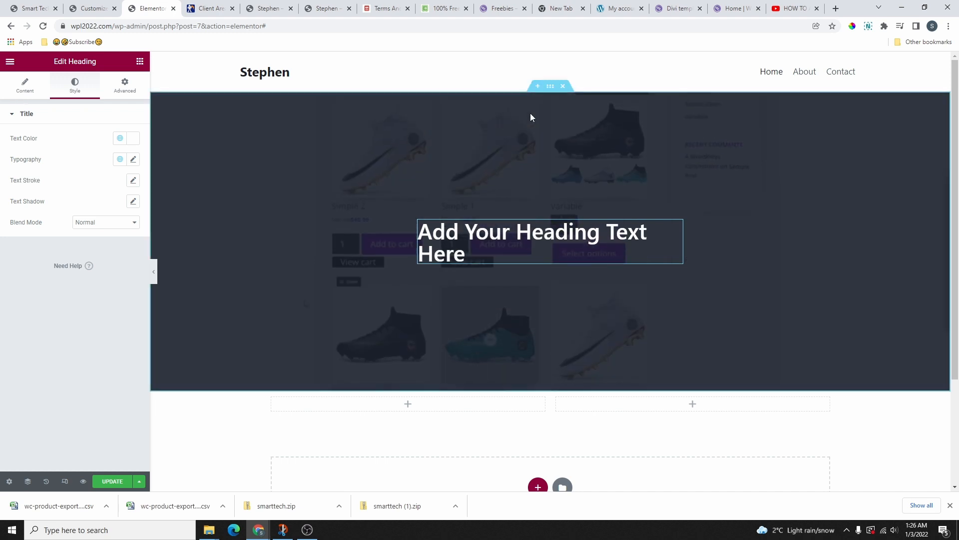
Set the heading section's border type to Solid in the normal state
left_click(550, 87)
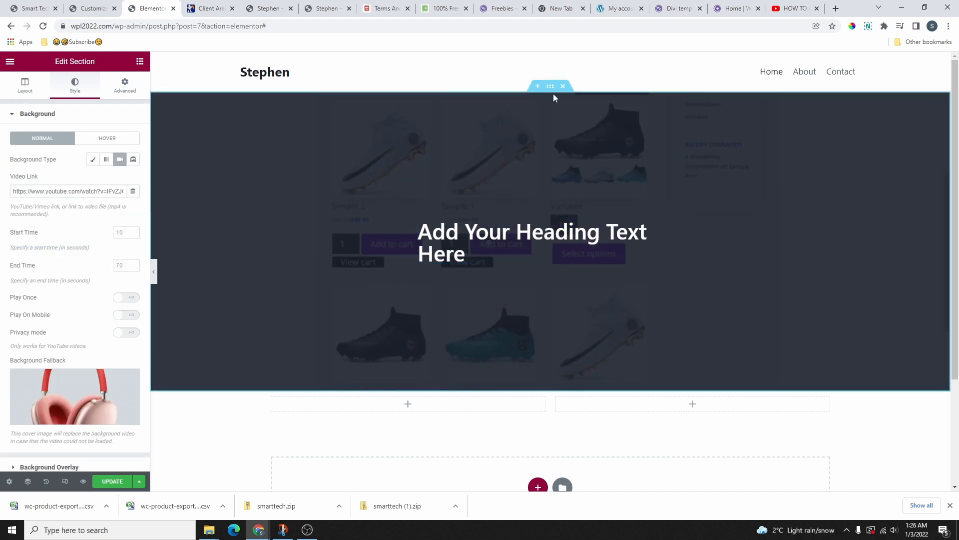
left_click(38, 113)
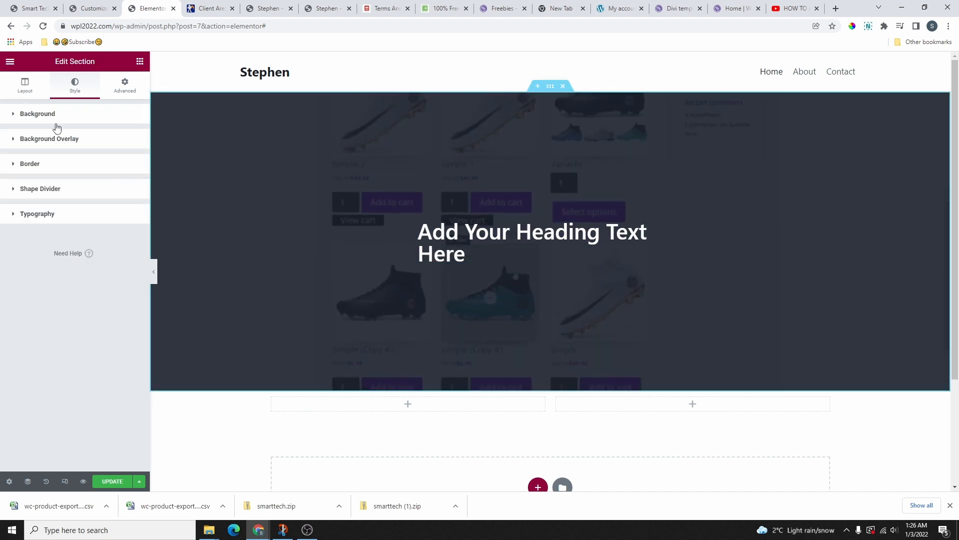
left_click(29, 167)
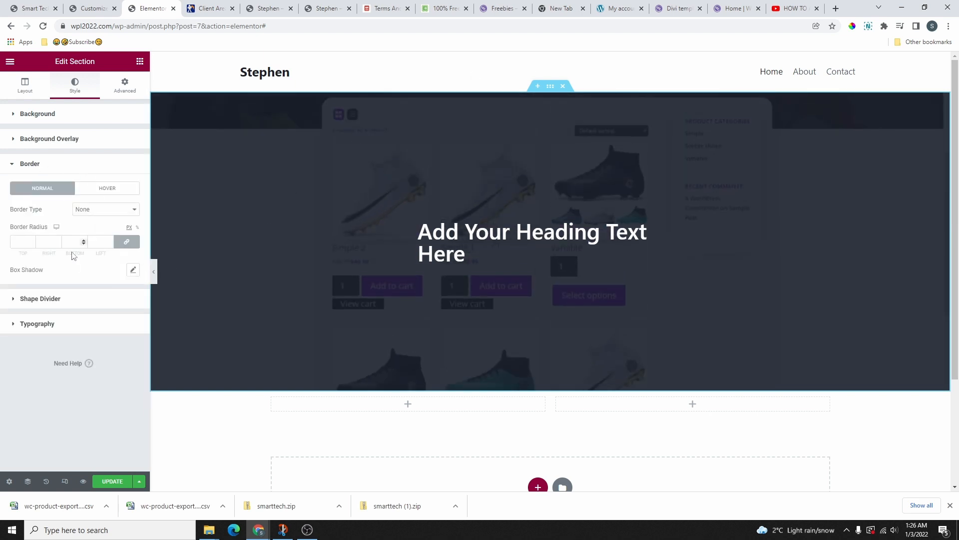
left_click(108, 215)
left_click(92, 227)
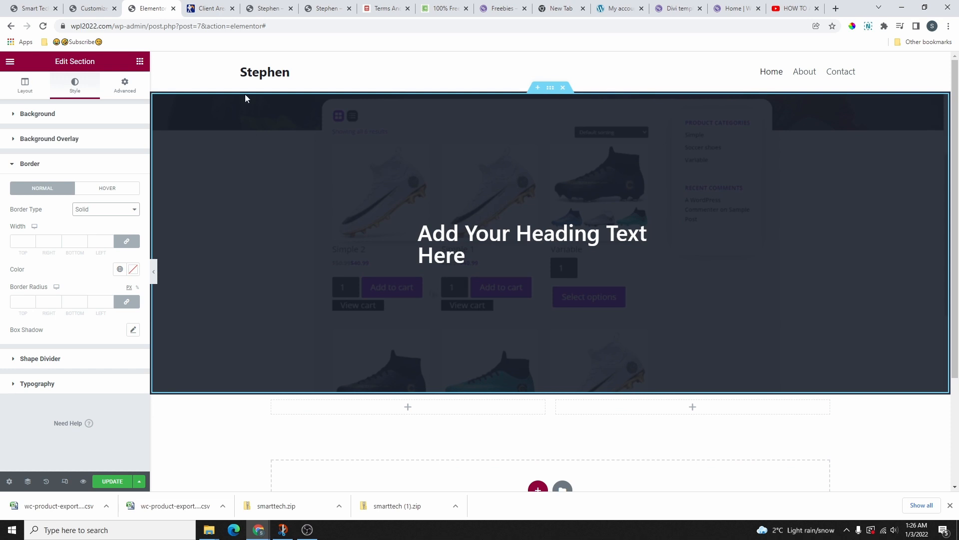
Set the section's normal-state border width to 20 on all sides with the Accent global color, and preview the result
left_click(100, 241)
type("21")
left_click(109, 243)
left_click(120, 268)
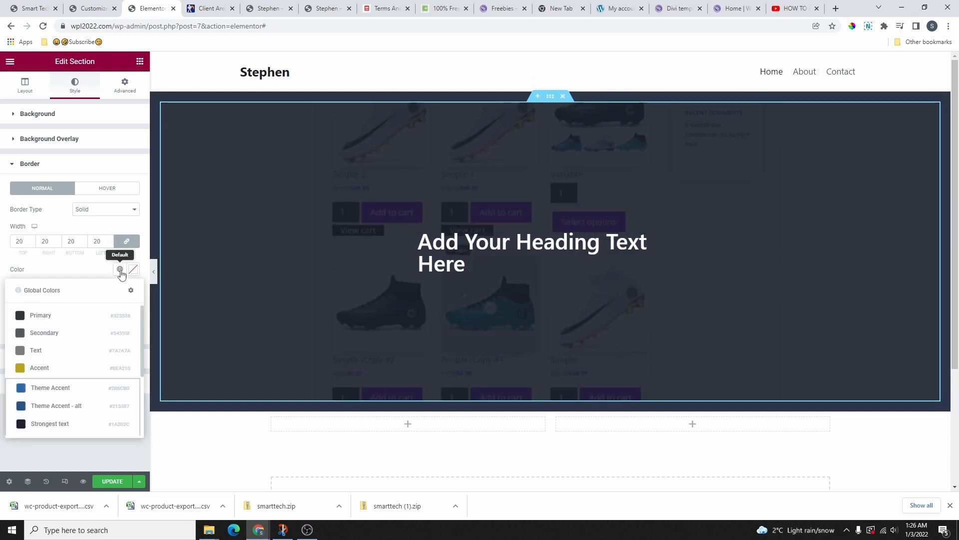
left_click(44, 368)
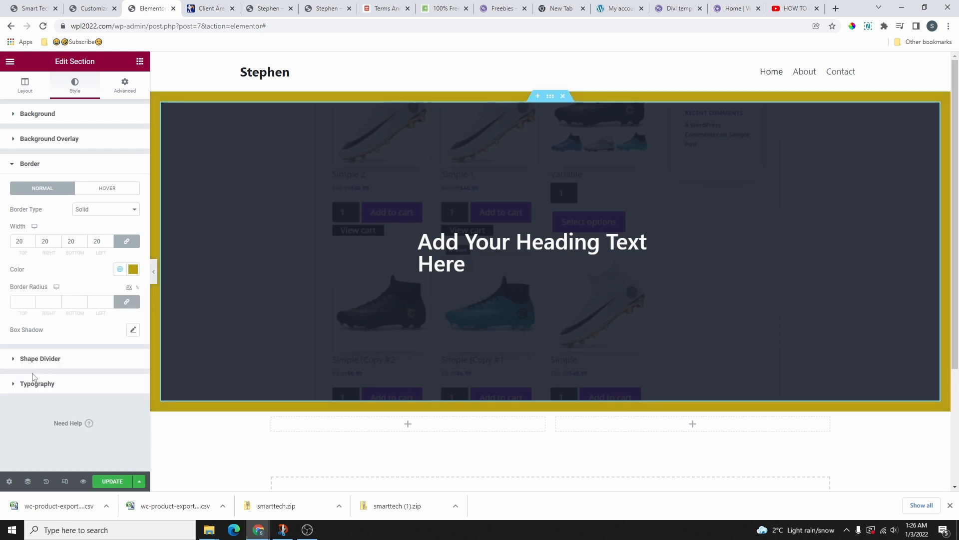
key("ctrl+p")
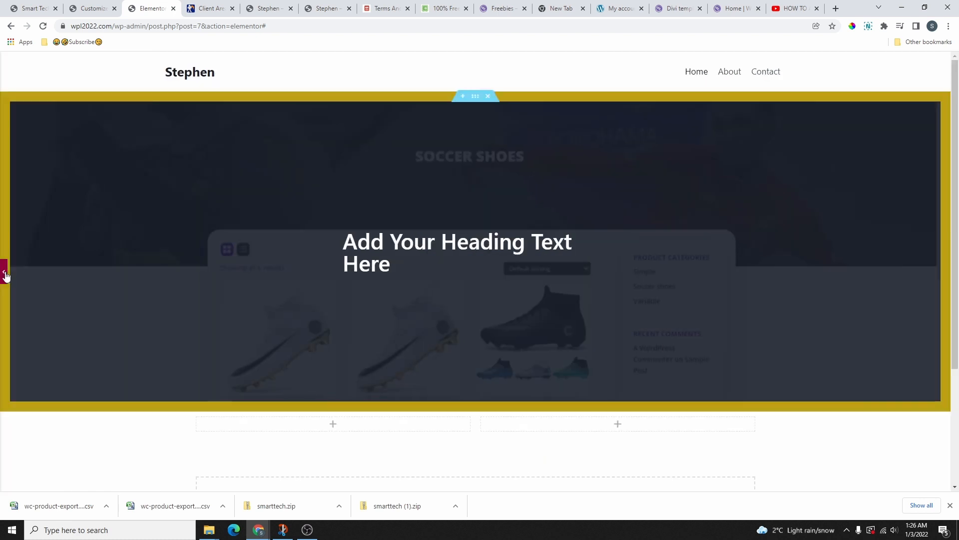
left_click(4, 273)
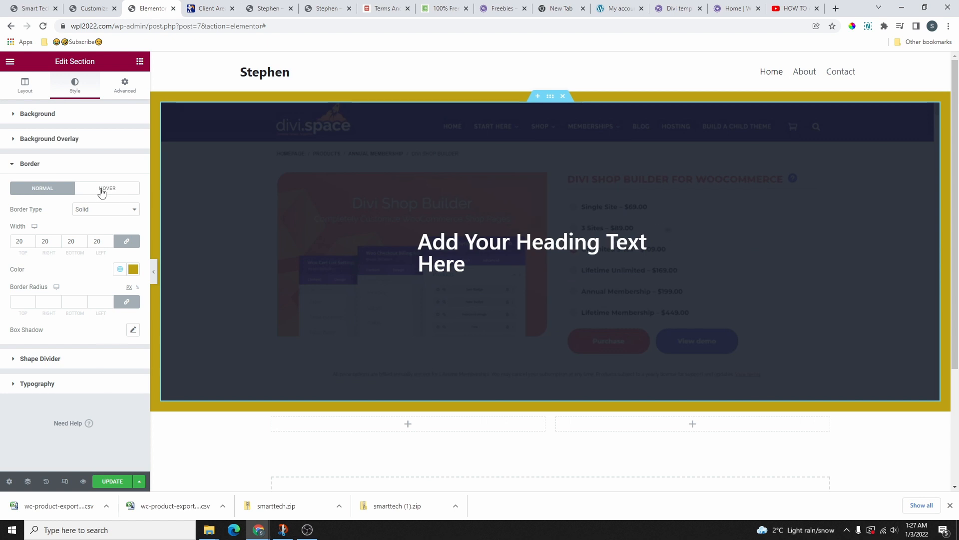
Set the heading section's border type to Solid in the hover state
left_click(101, 190)
left_click(97, 214)
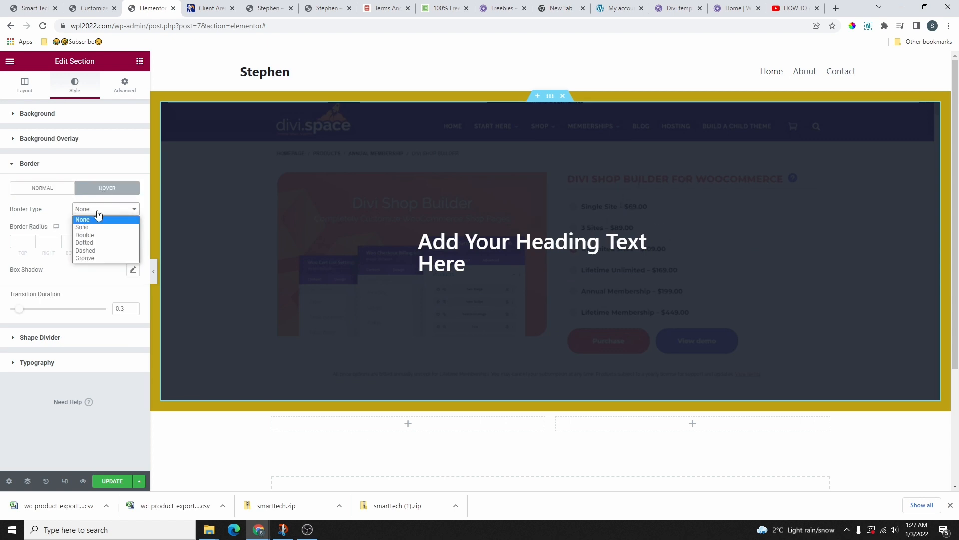
left_click(91, 225)
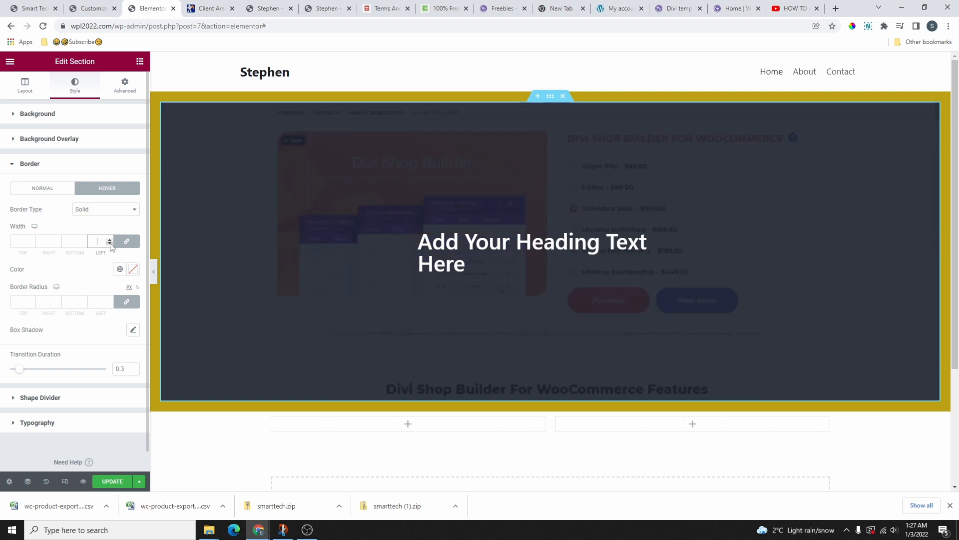
Set the section's hover border width to 25 on all sides and its colour to Theme Accent
type("25")
left_click(120, 270)
scroll(59, 342, "down", 3)
scroll(57, 343, "up", 3)
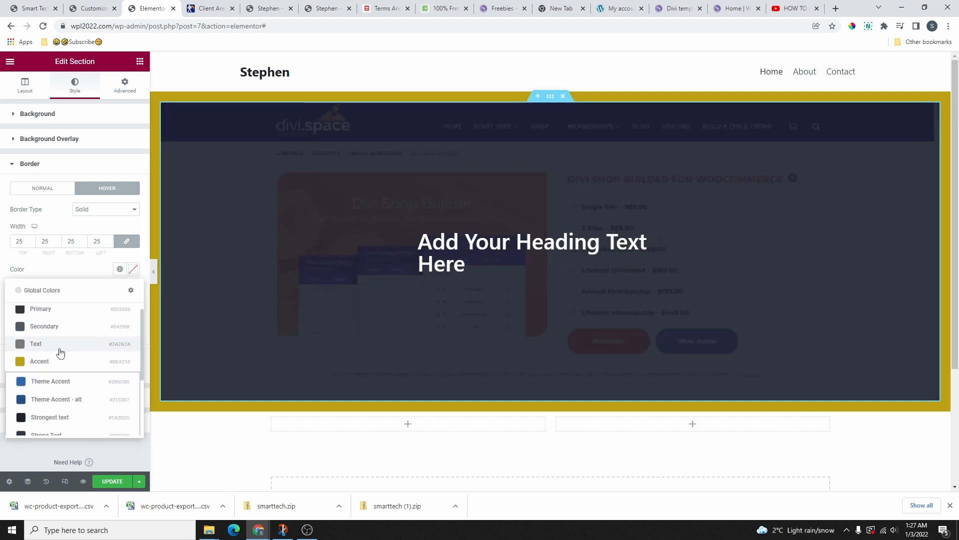
left_click(51, 381)
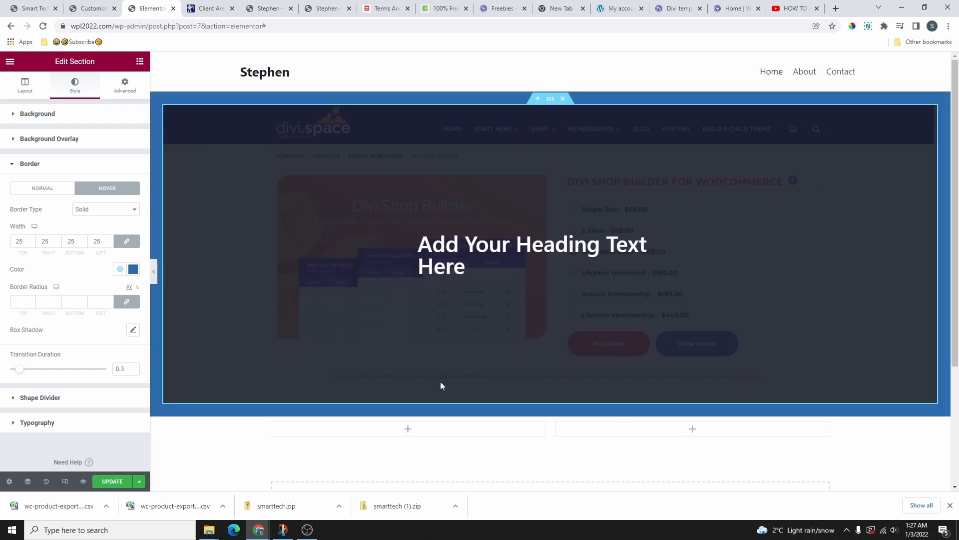
Set the section's border type to None for both the hover and normal states
left_click(106, 210)
left_click(89, 224)
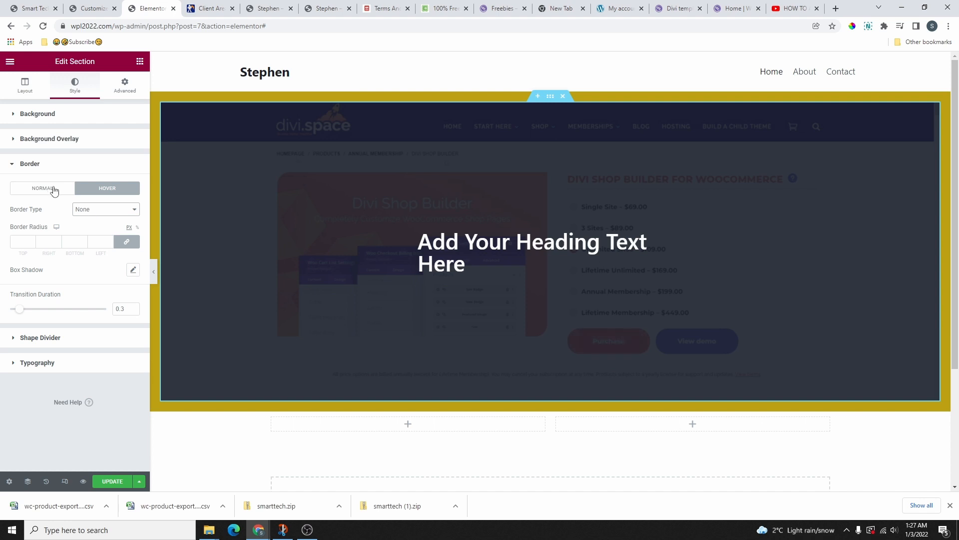
left_click(59, 192)
left_click(90, 210)
left_click(85, 226)
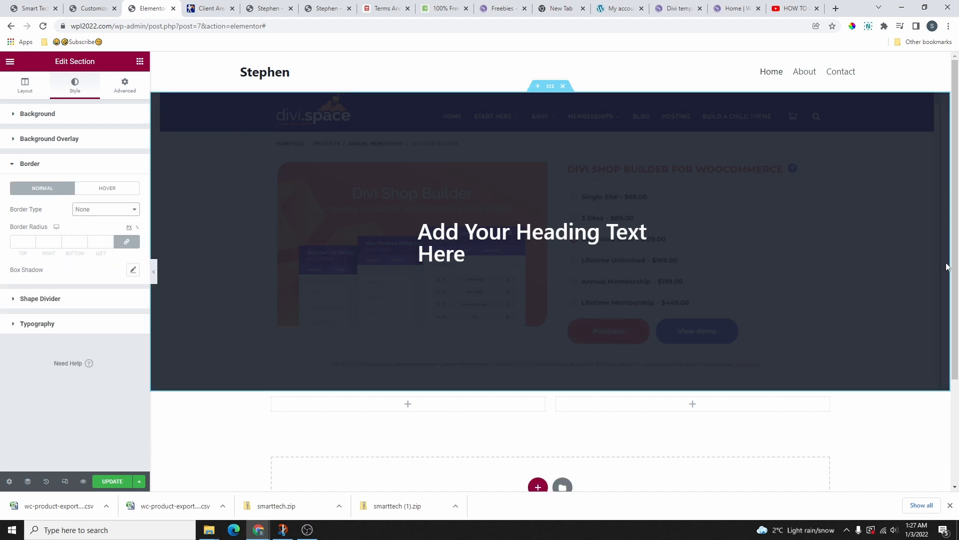
Try the Tilt Opacity and Tilt shape dividers on the section's bottom edge and adjust the divider's height
left_click(59, 300)
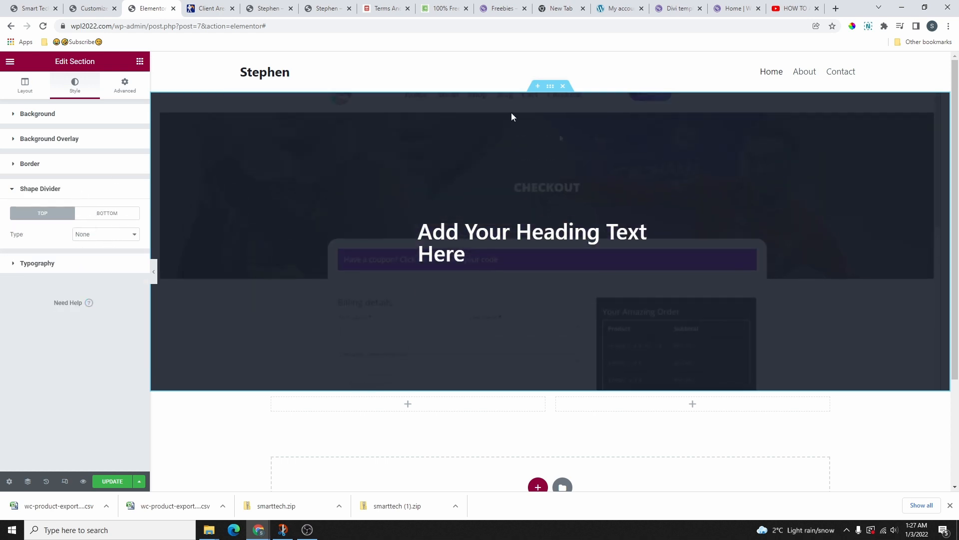
left_click(107, 213)
left_click(106, 234)
left_click(92, 320)
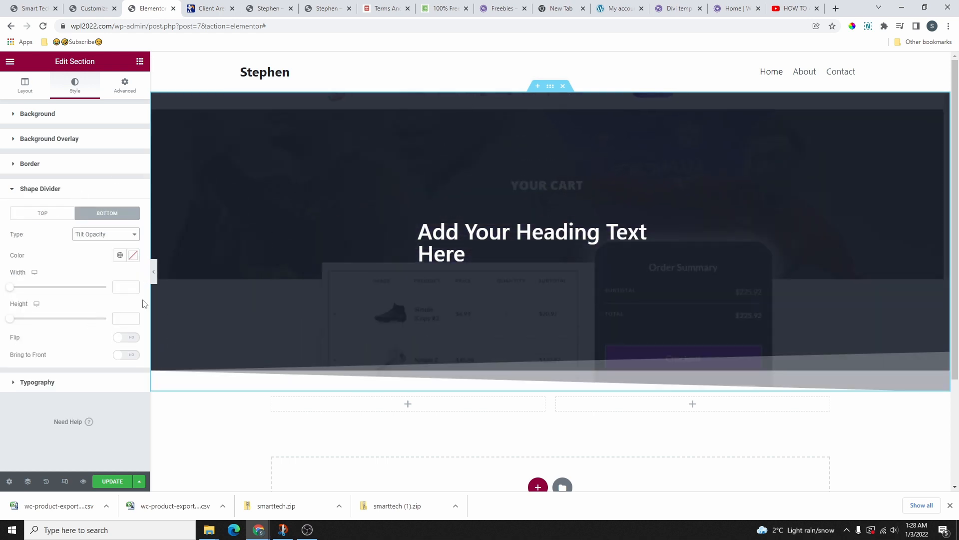
left_click(115, 234)
left_click(87, 305)
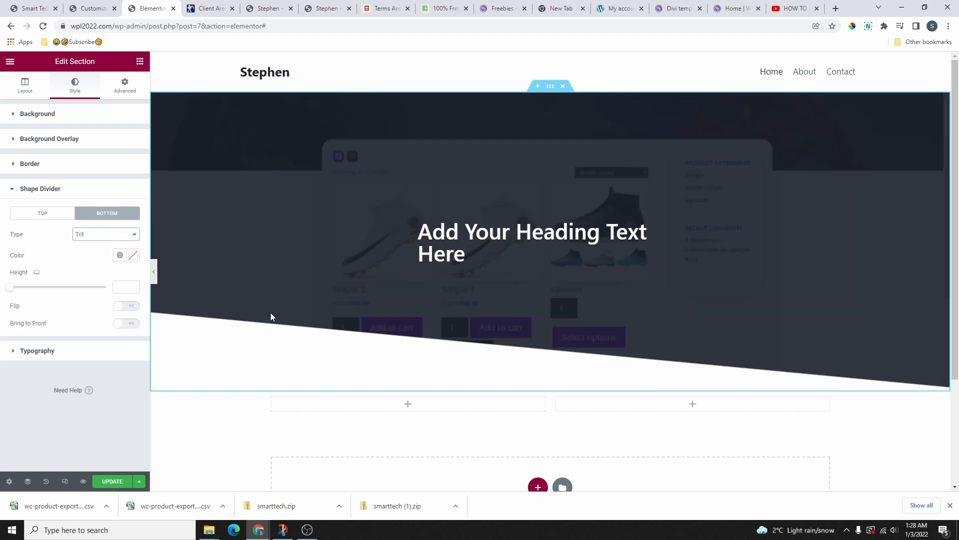
left_click_drag(10, 286, 60, 302)
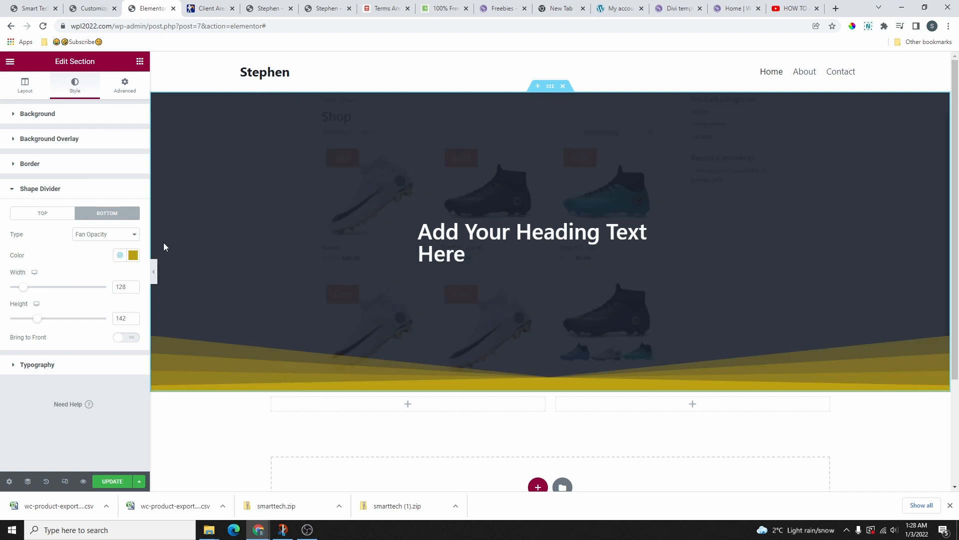
Change the section's bottom shape divider to white Drops with a height of 173
left_click(103, 234)
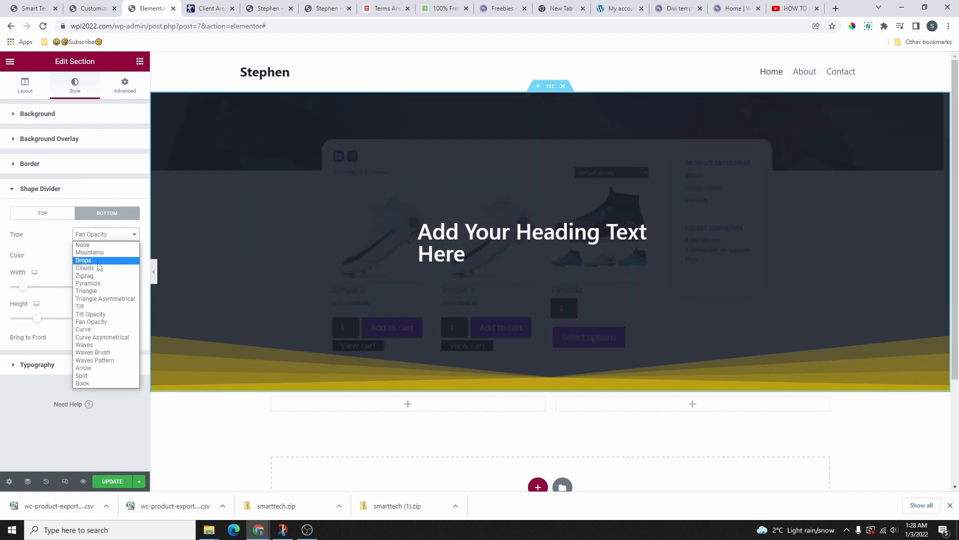
left_click(96, 262)
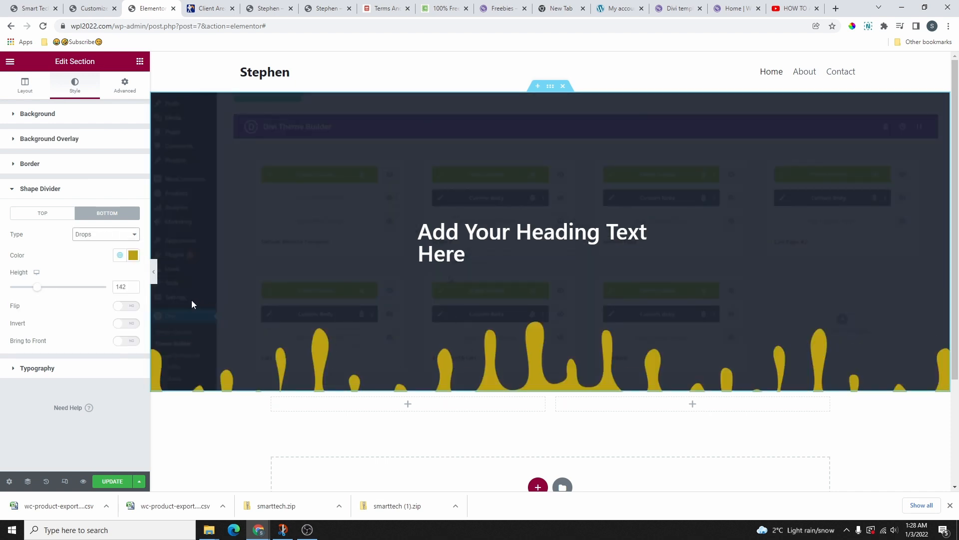
left_click_drag(40, 292, 44, 295)
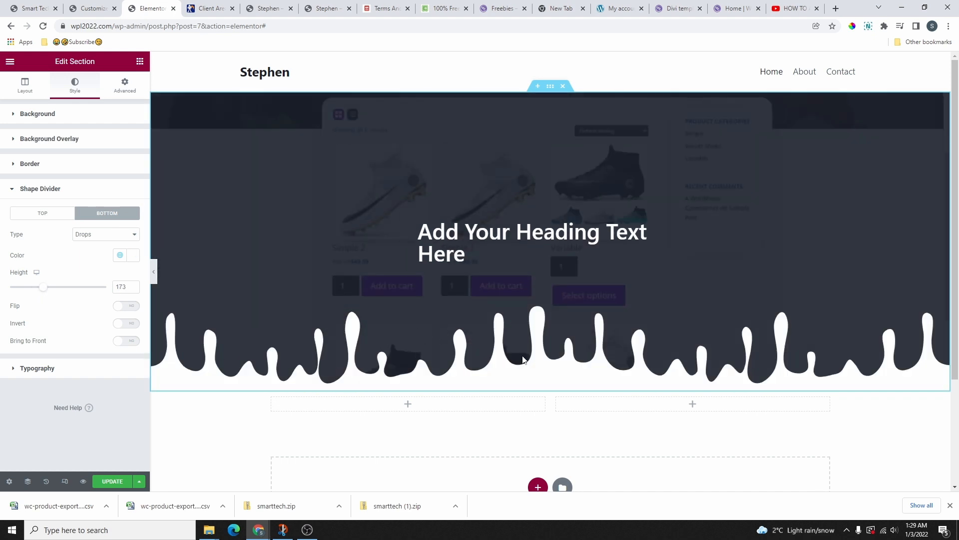
Preview the page without the editing panel, and set the section's bottom shape divider type to None
scroll(495, 350, "down", 2)
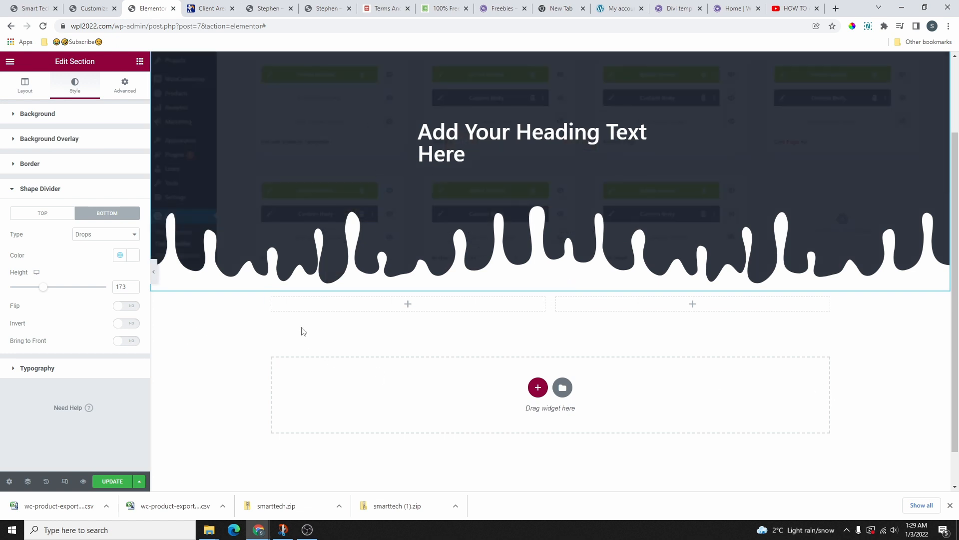
left_click(154, 272)
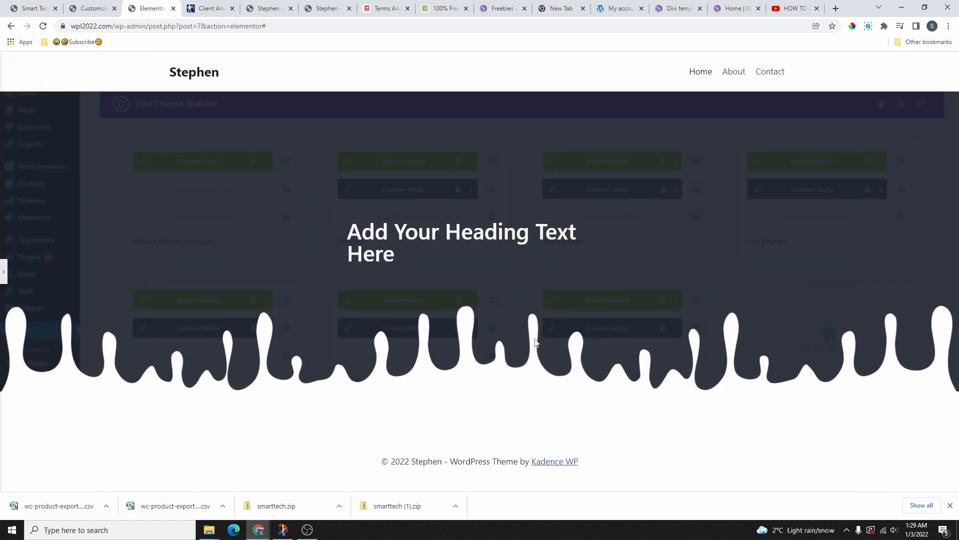
left_click(4, 271)
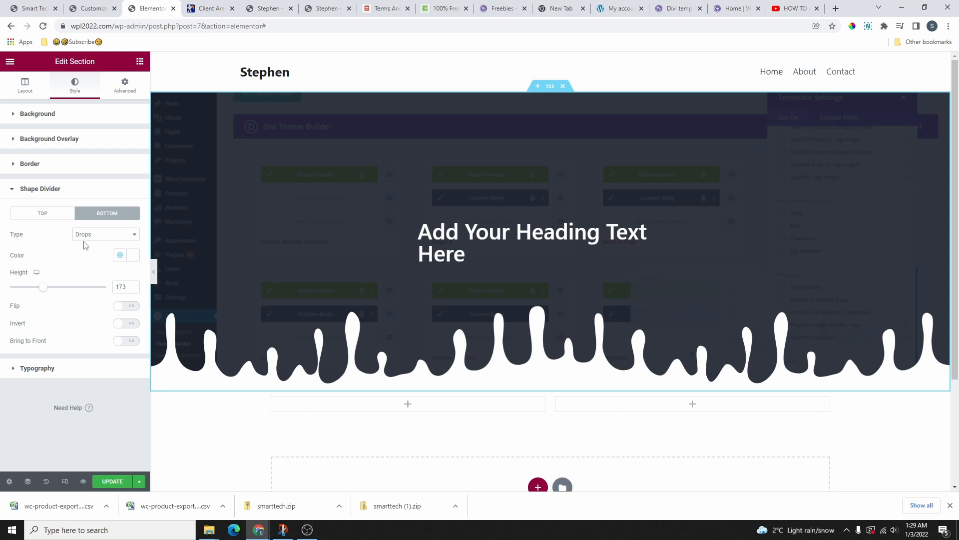
left_click(102, 236)
left_click(103, 245)
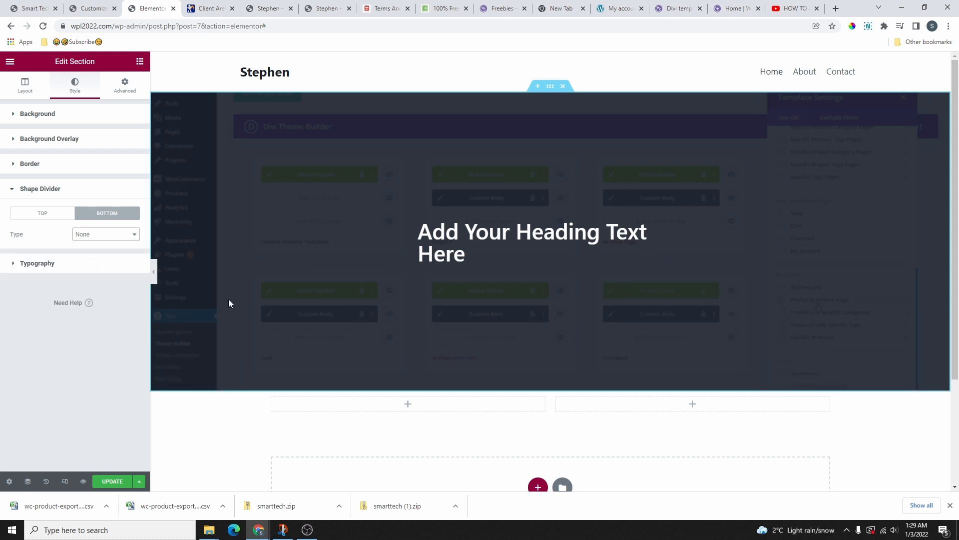
Try a section padding of 65 on all sides, and unlink the sides to adjust the left and top padding individually
left_click(125, 85)
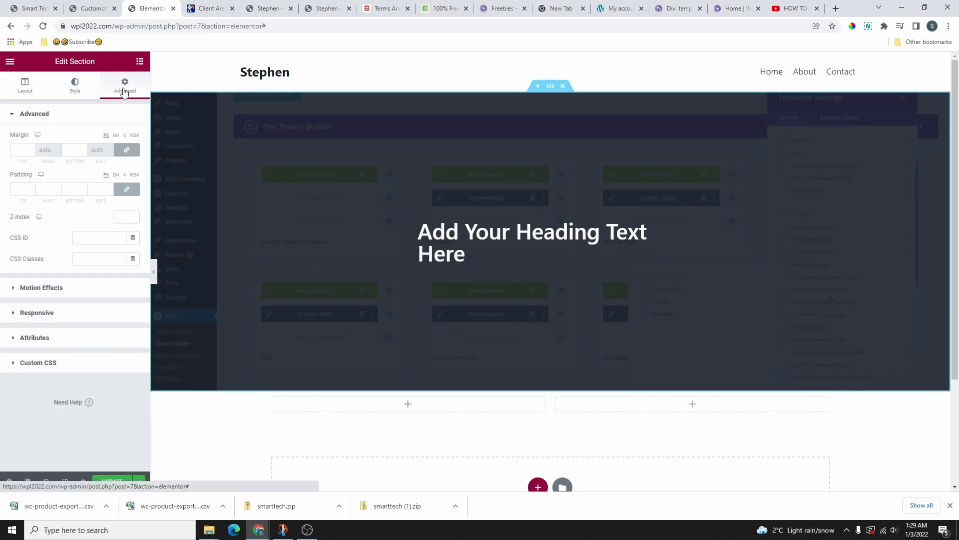
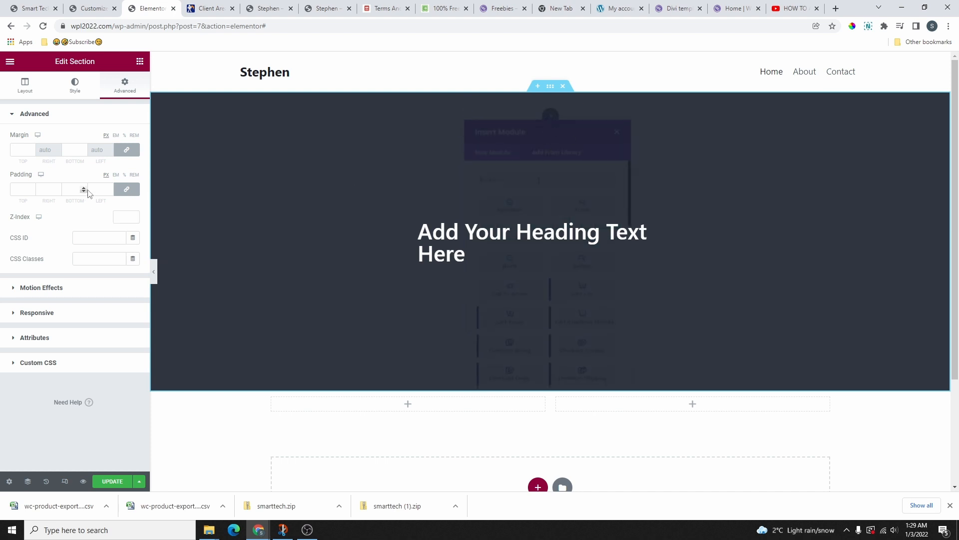
left_click_drag(111, 189, 111, 189)
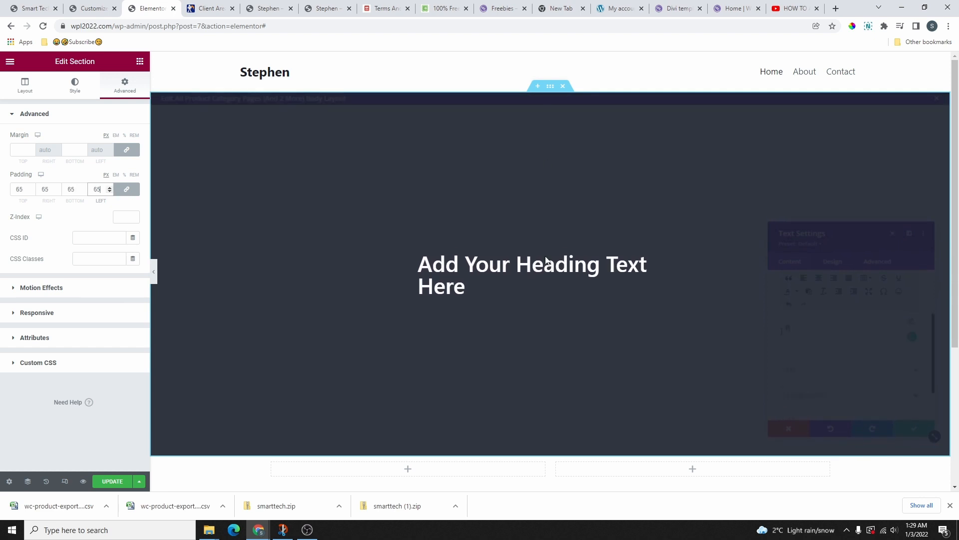
double_click(19, 190)
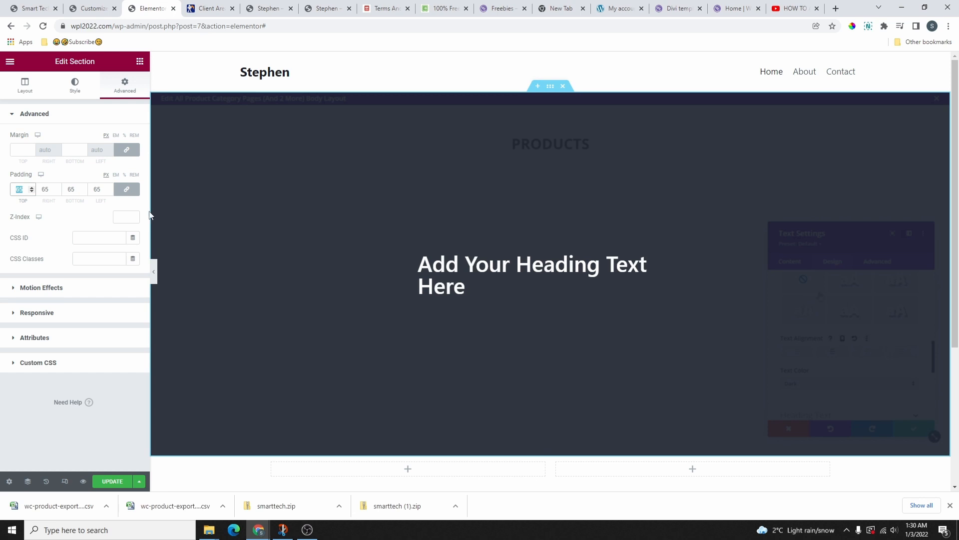
left_click(132, 193)
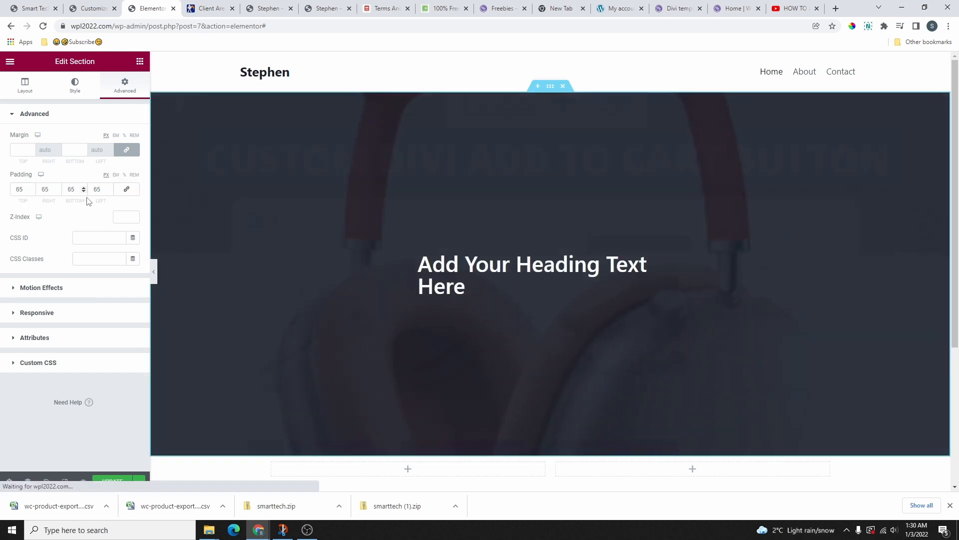
left_click(109, 188)
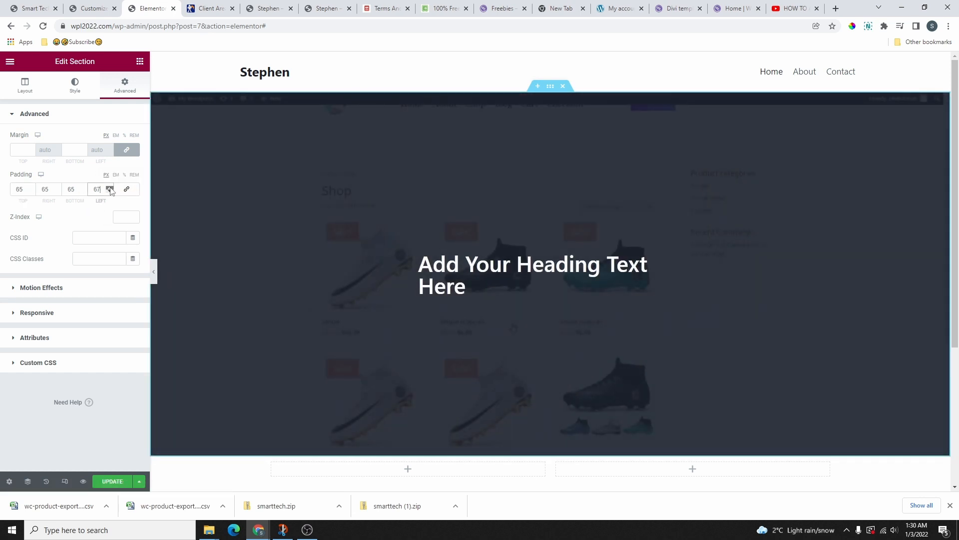
left_click(31, 187)
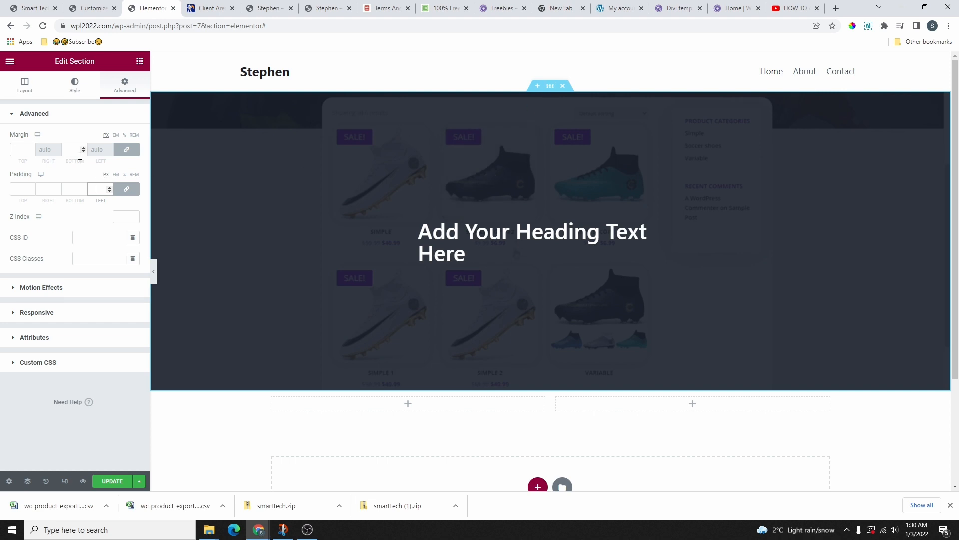
Unlink the section's margin values, try a top margin of 107, and reset it to 0
left_click(124, 152)
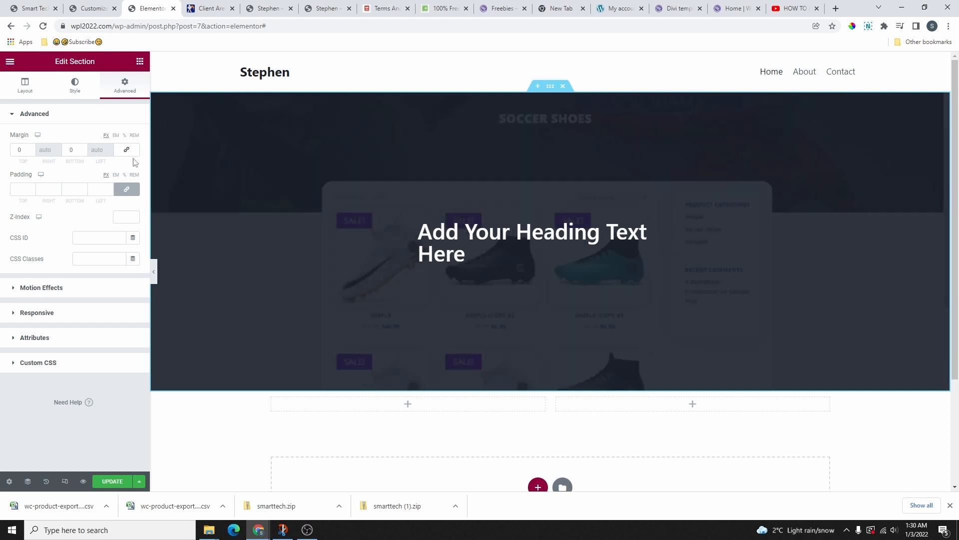
left_click(32, 149)
left_click(31, 149)
left_click(31, 149)
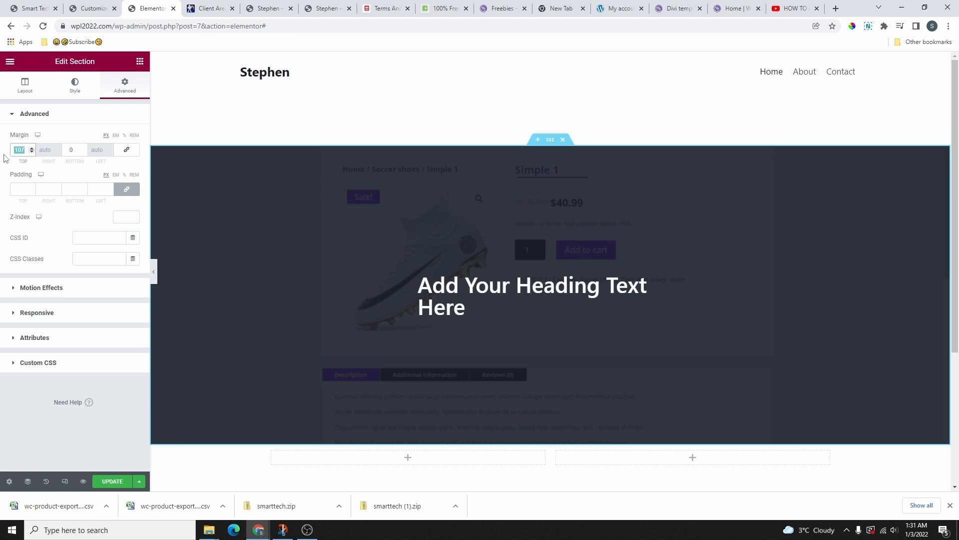
type("0")
left_click(361, 312)
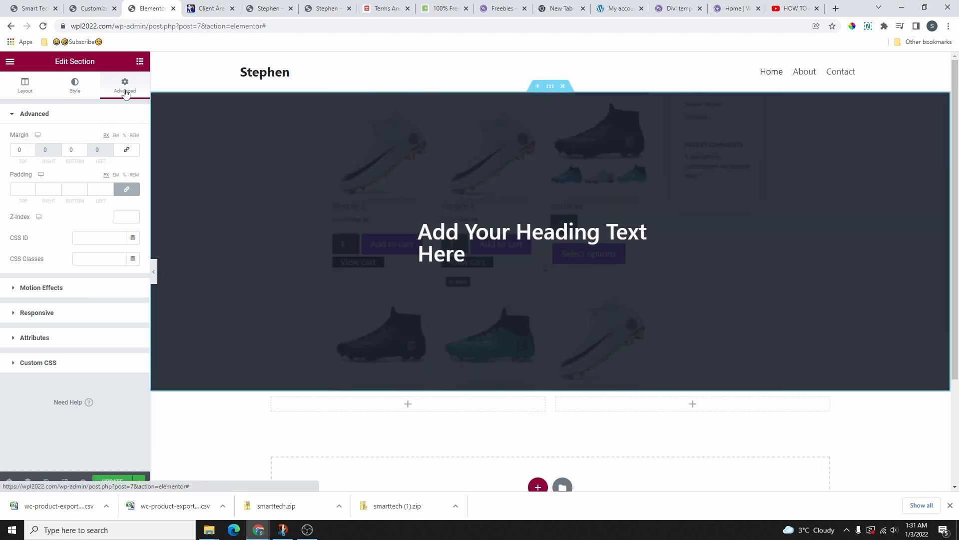
Set the section's padding on all sides to 65 for desktop and 45 for tablet
left_click_drag(31, 189, 32, 189)
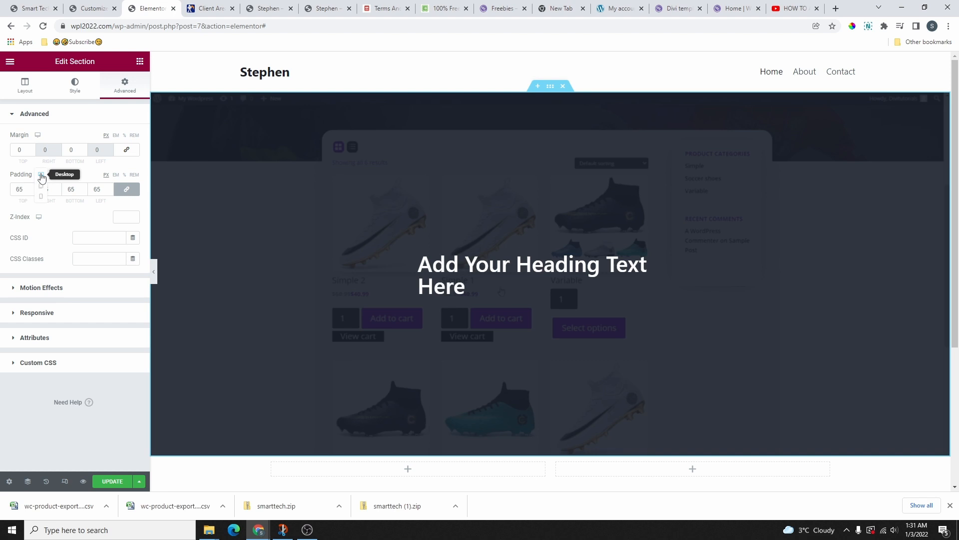
left_click(41, 188)
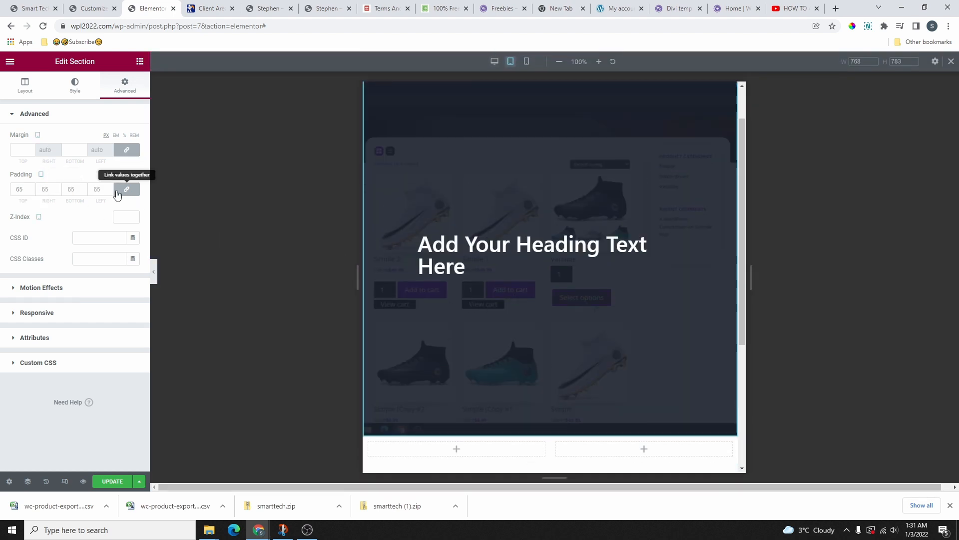
left_click(109, 191)
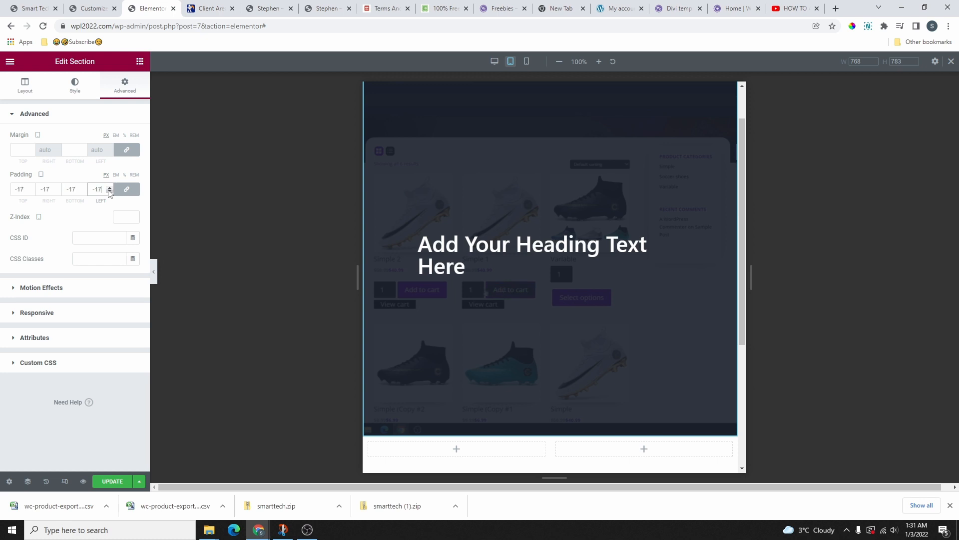
left_click(109, 187)
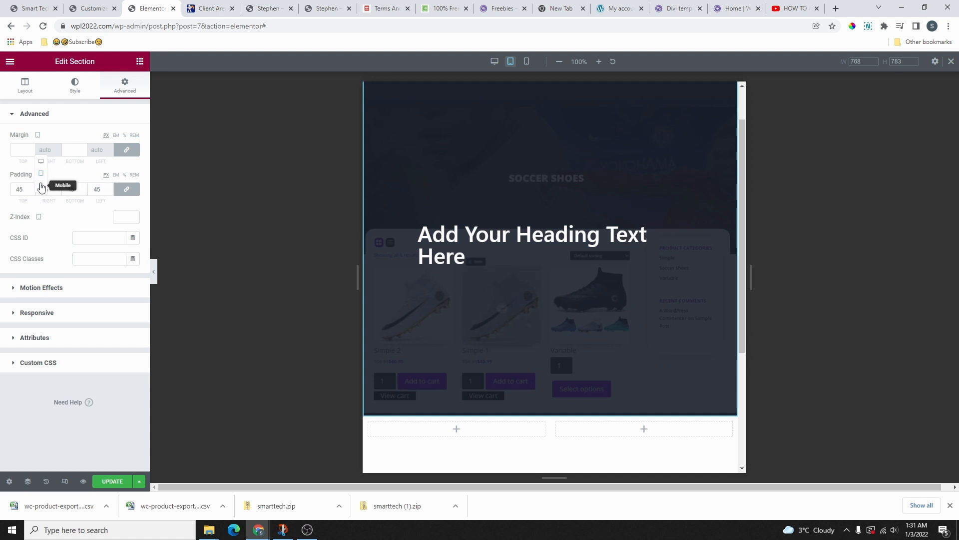
Try a mobile padding of 74 on all sides of the section, and clear the value
left_click(41, 184)
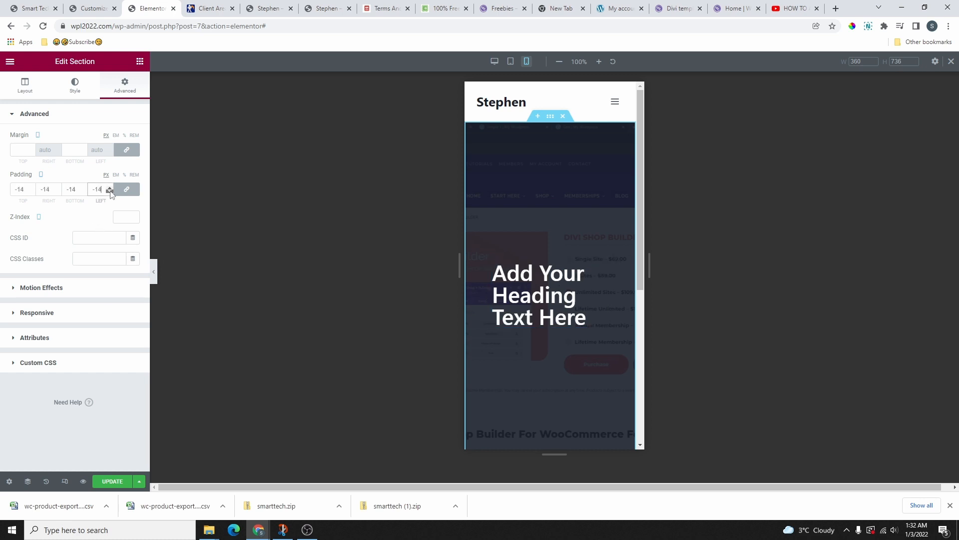
left_click_drag(109, 187, 109, 187)
double_click(95, 189)
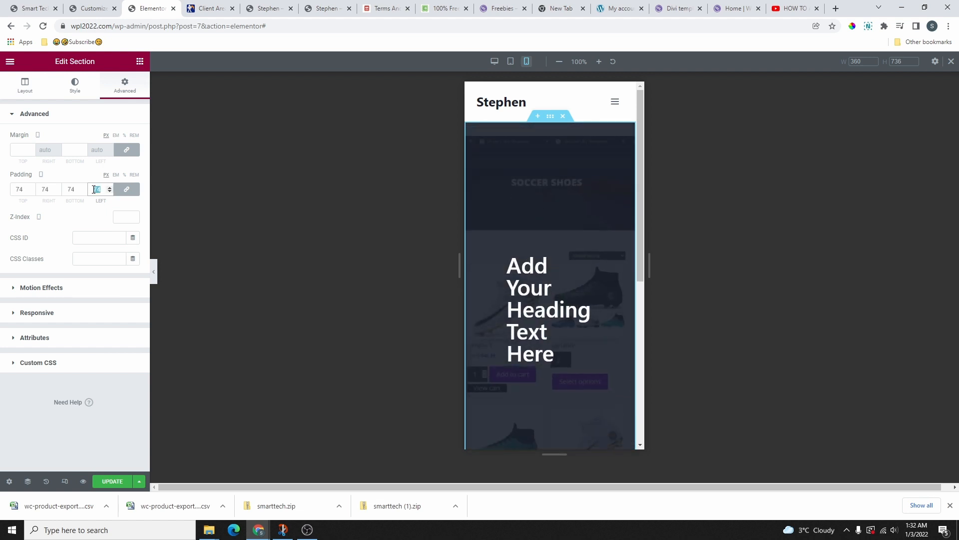
key("BackSpace")
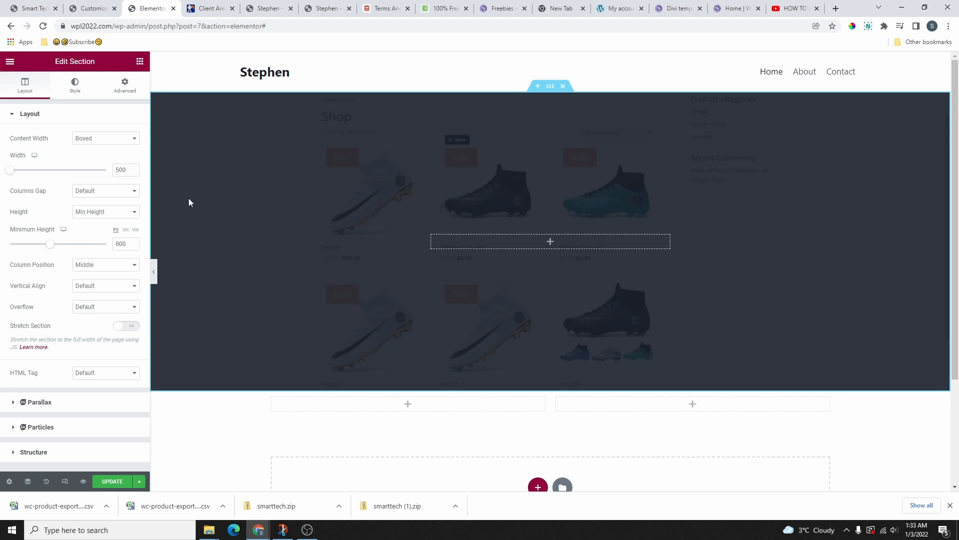
Try the Full Width content width on the section, and return it to Boxed with the custom width cleared
left_click(109, 141)
left_click(92, 156)
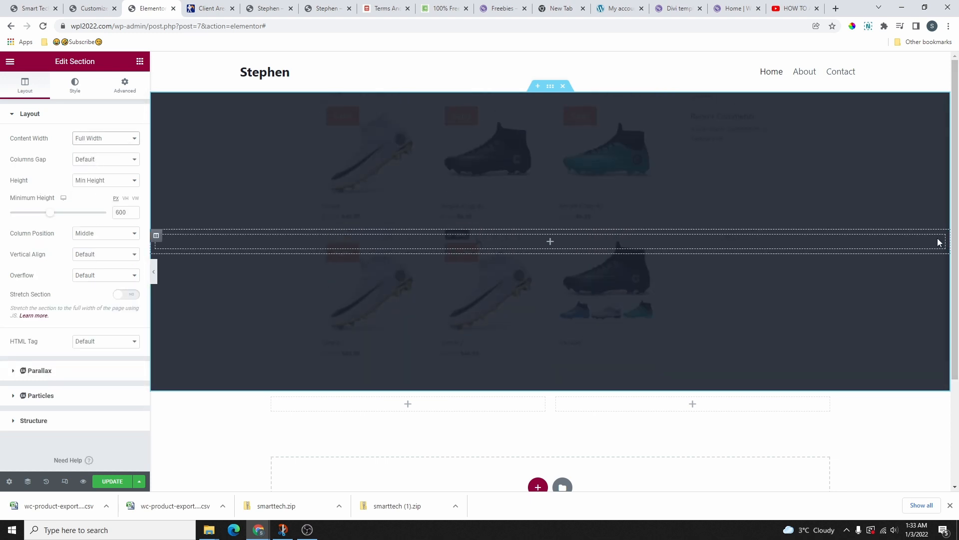
left_click(105, 143)
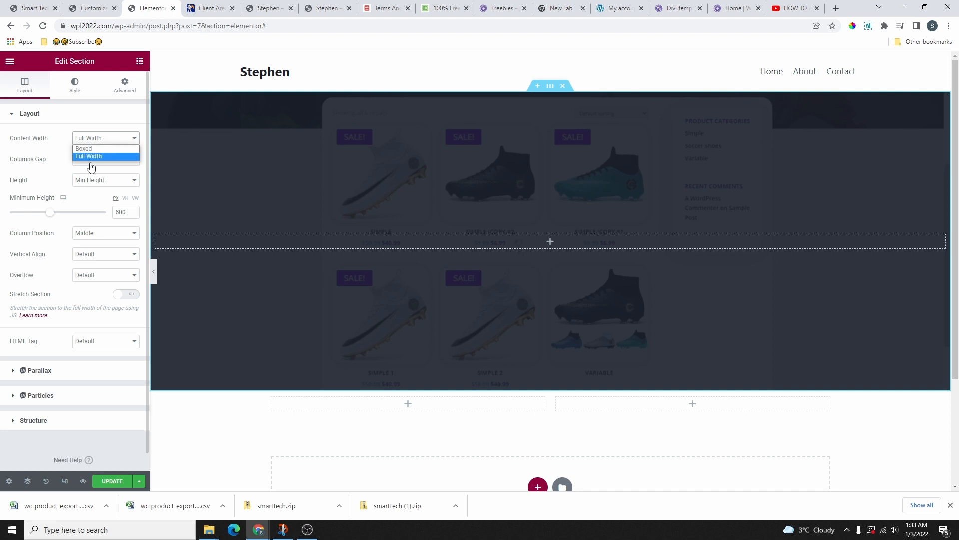
left_click(103, 149)
key("BackSpace")
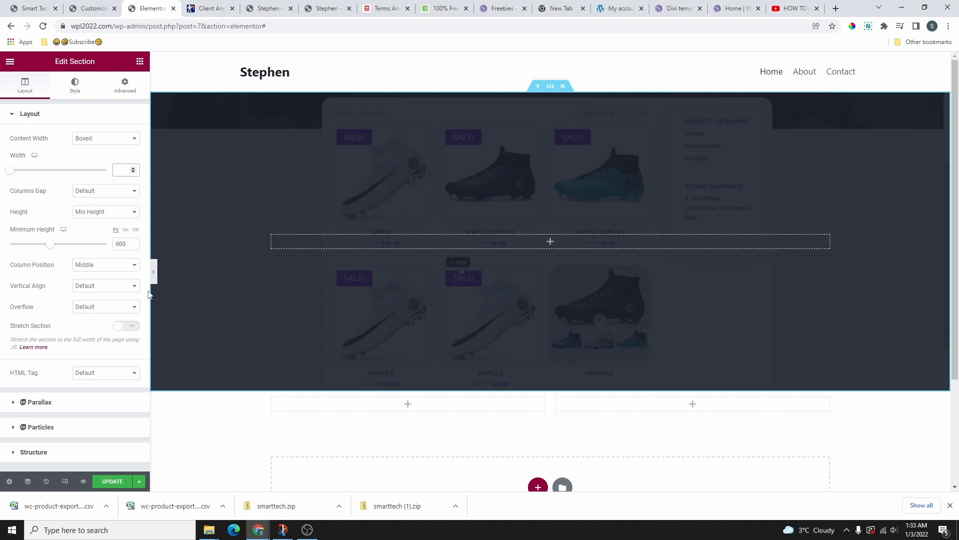
Insert a two-column inner section into the hero section and place a Heading widget in its first column
left_click(140, 62)
left_click_drag(53, 182, 565, 242)
left_click(139, 62)
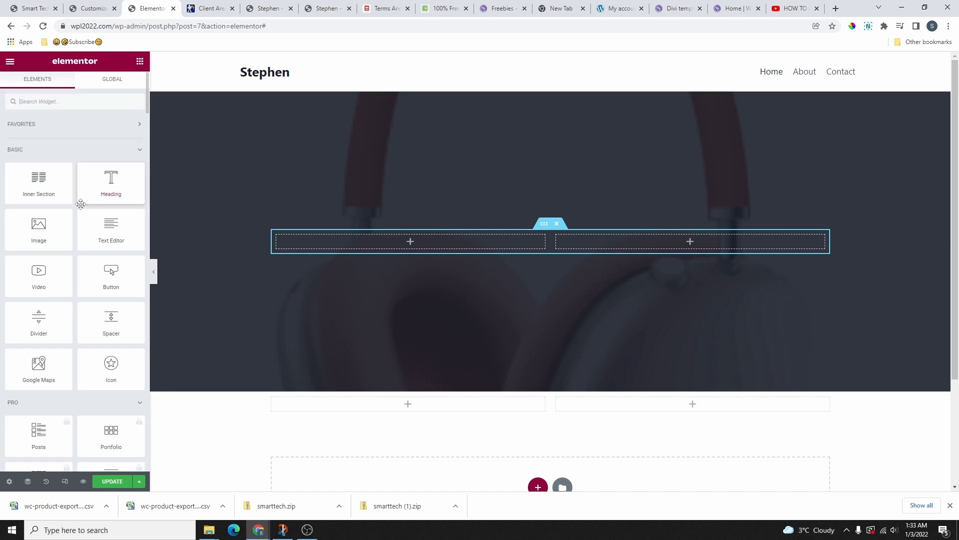
left_click_drag(82, 187, 359, 238)
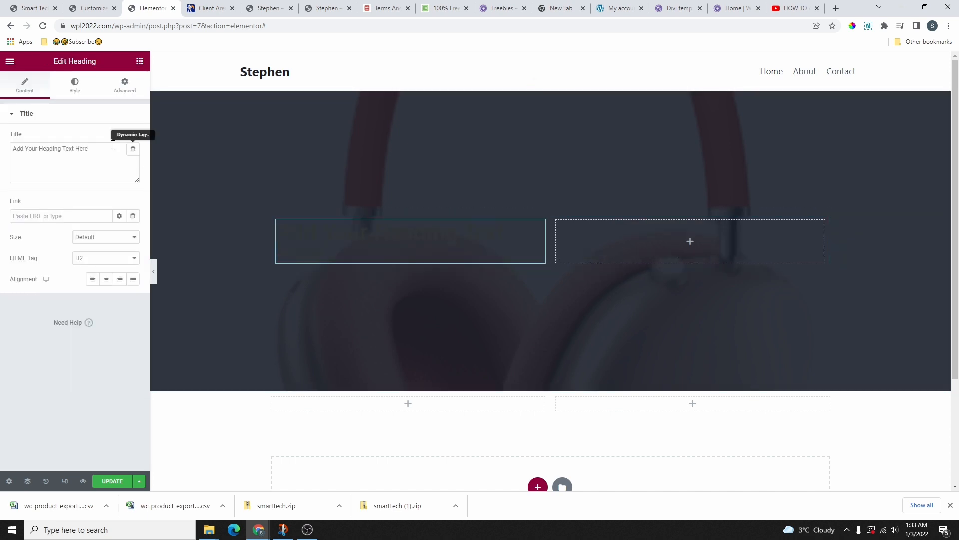
Set the heading's text color to the global color Subtle Background
left_click(75, 86)
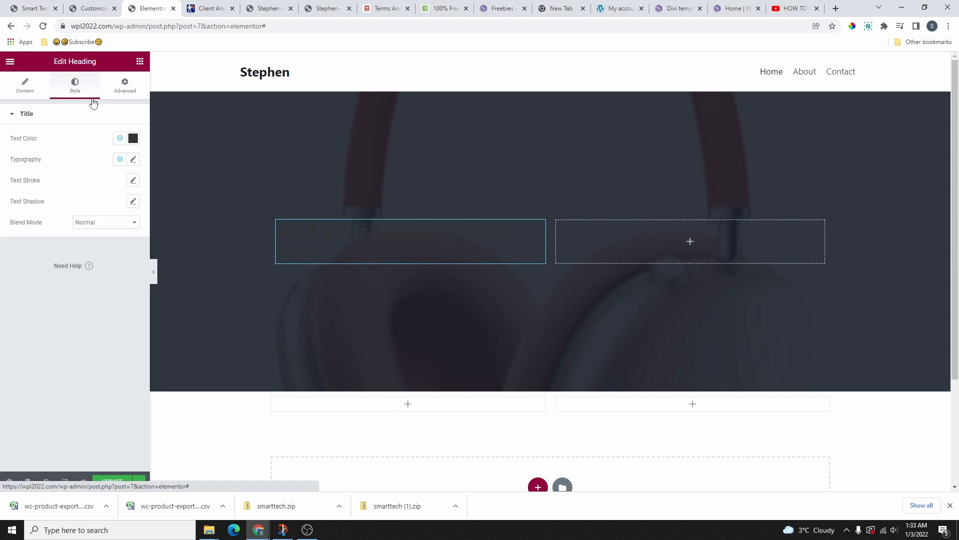
left_click(121, 141)
scroll(68, 260, "down", 3)
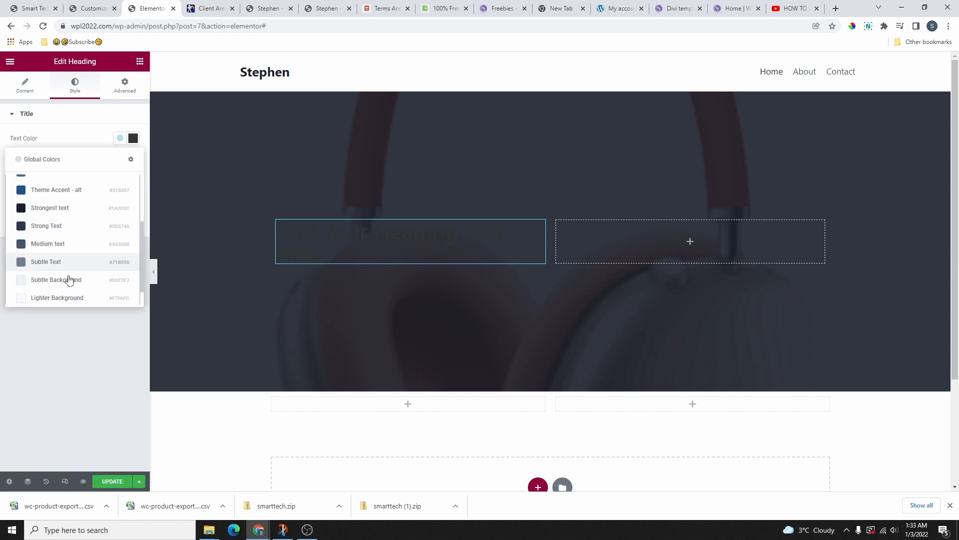
left_click(68, 279)
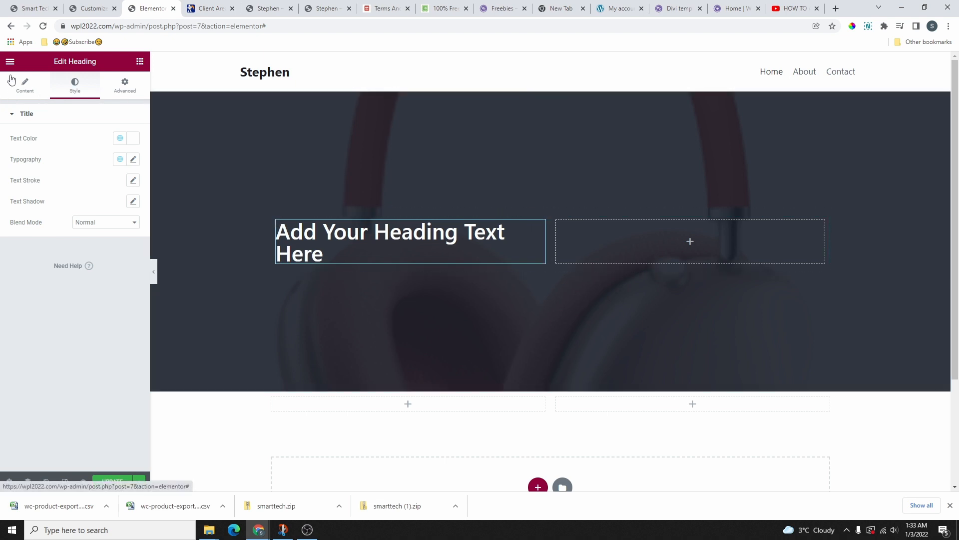
left_click(25, 87)
left_click(74, 84)
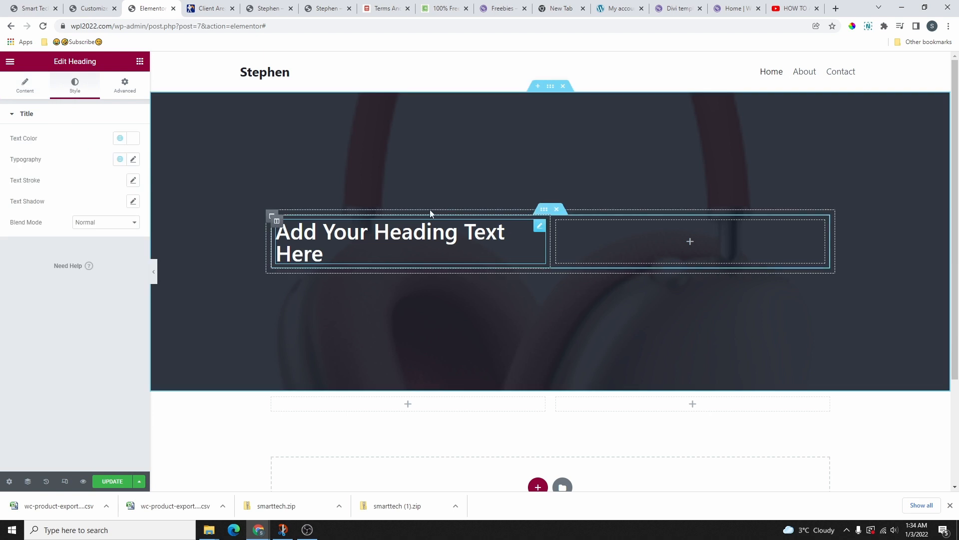
Give the inner section a classic background in the global color Theme Accent
left_click(543, 210)
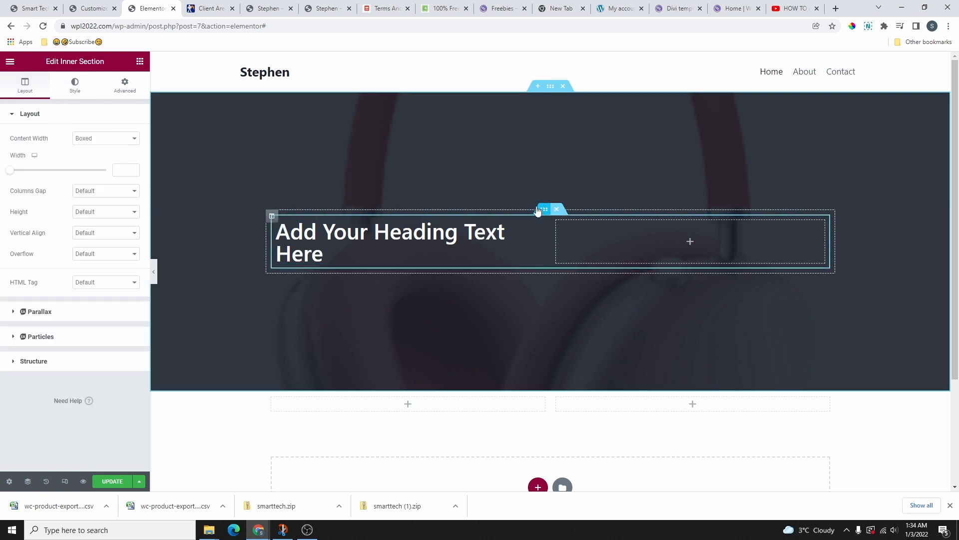
left_click(76, 86)
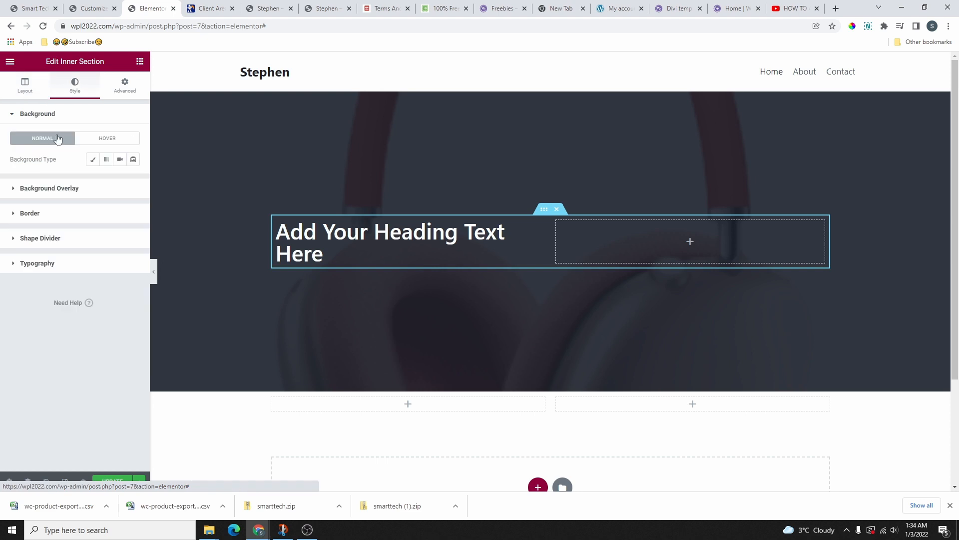
left_click(92, 159)
left_click(120, 180)
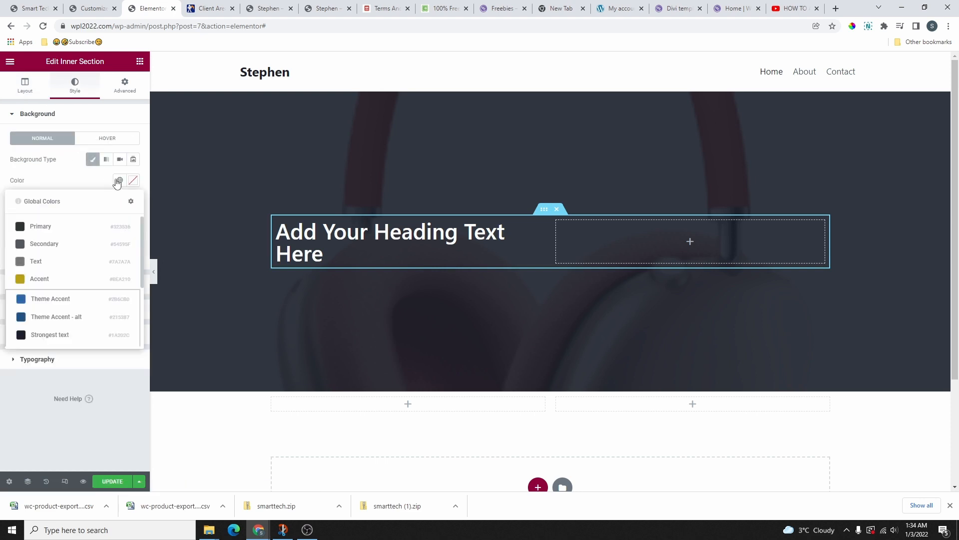
left_click(38, 299)
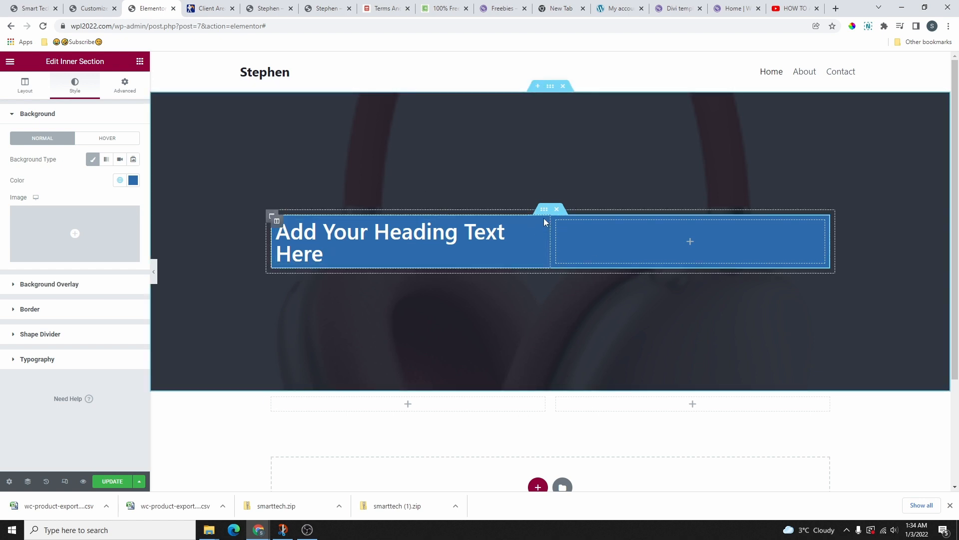
Try a padding of 47 on all sides of the inner section, and clear the value
left_click(124, 85)
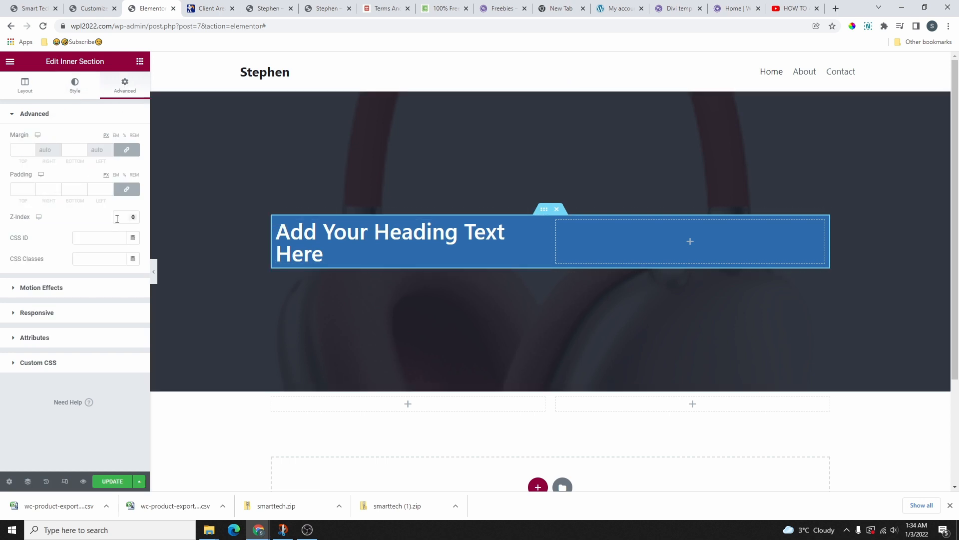
left_click_drag(110, 191, 110, 190)
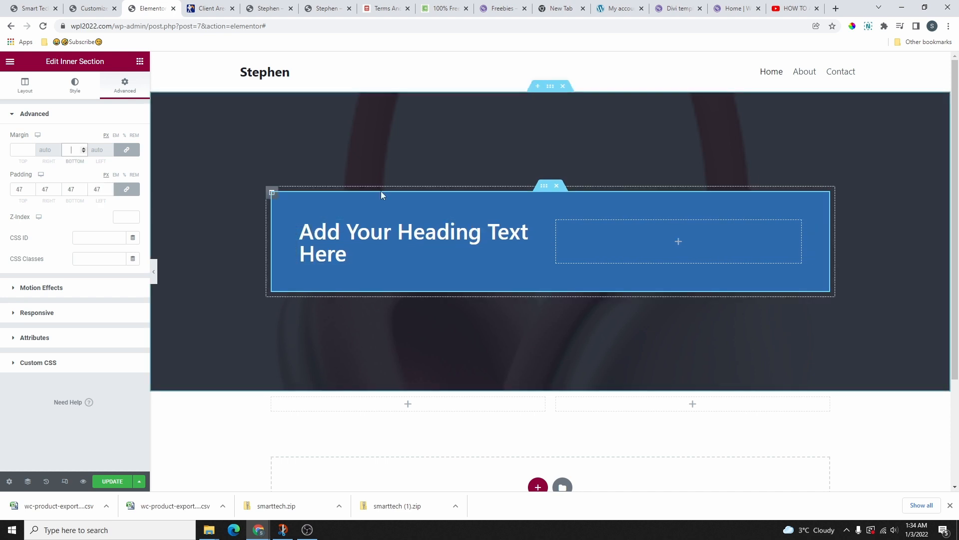
left_click_drag(105, 190, 86, 193)
key("BackSpace")
Give the heading widget a classic background in the global color Accent
left_click(523, 228)
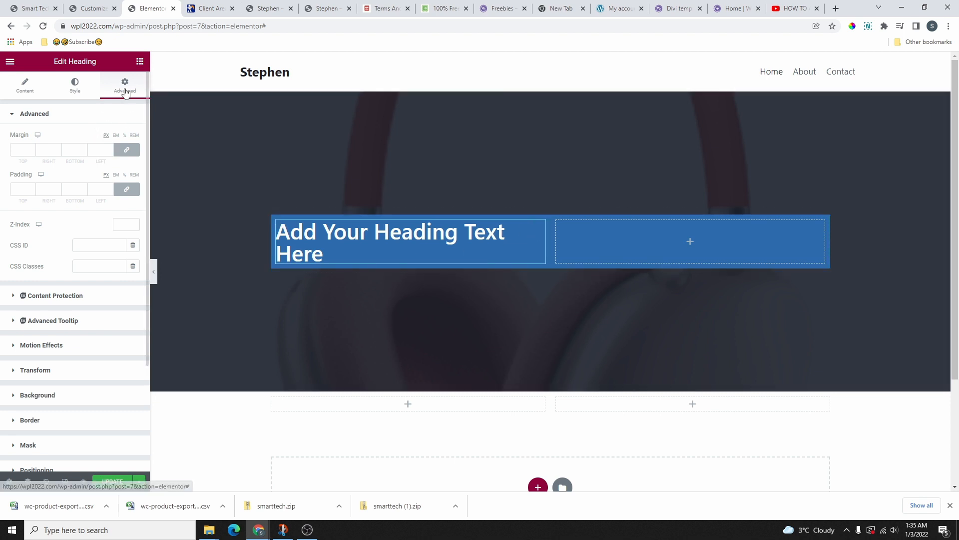
scroll(93, 240, "down", 3)
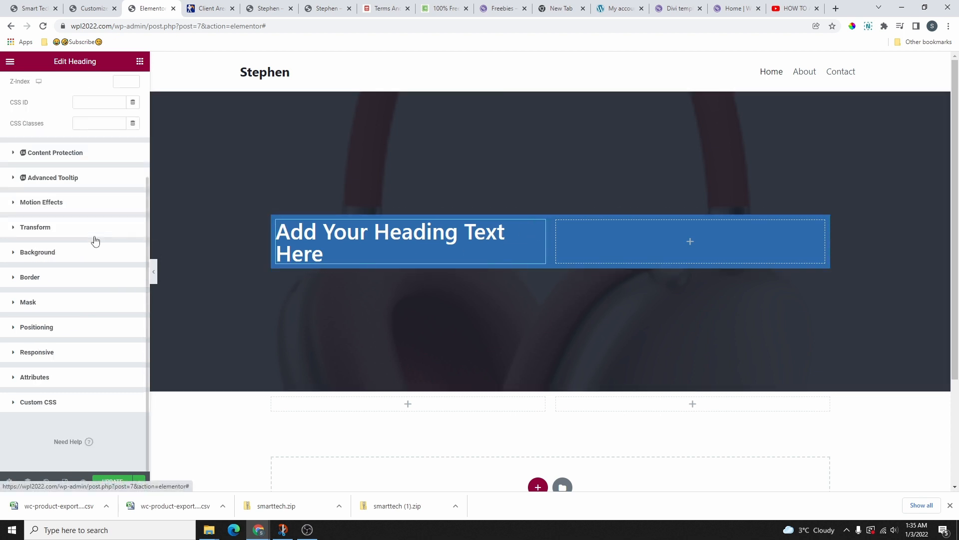
left_click(43, 253)
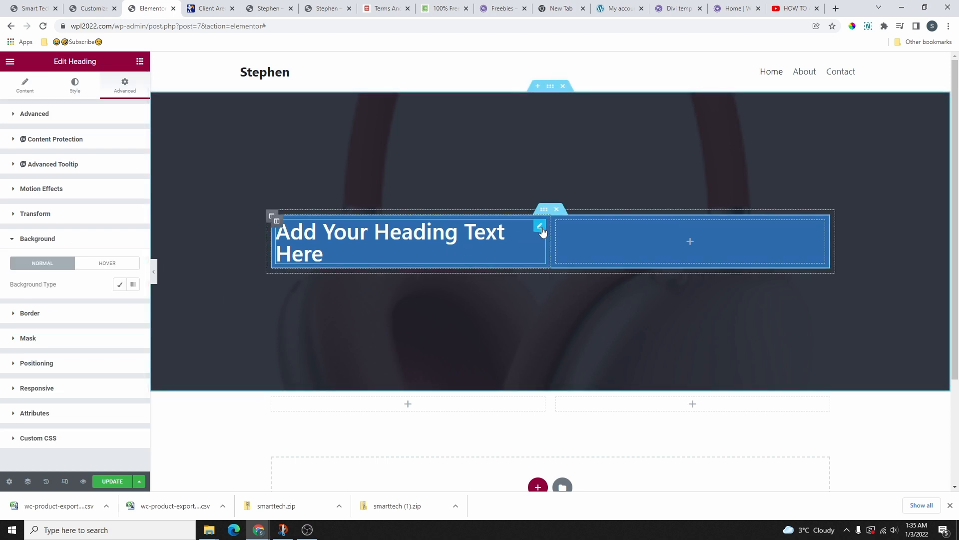
left_click(119, 284)
left_click(120, 305)
left_click(38, 362)
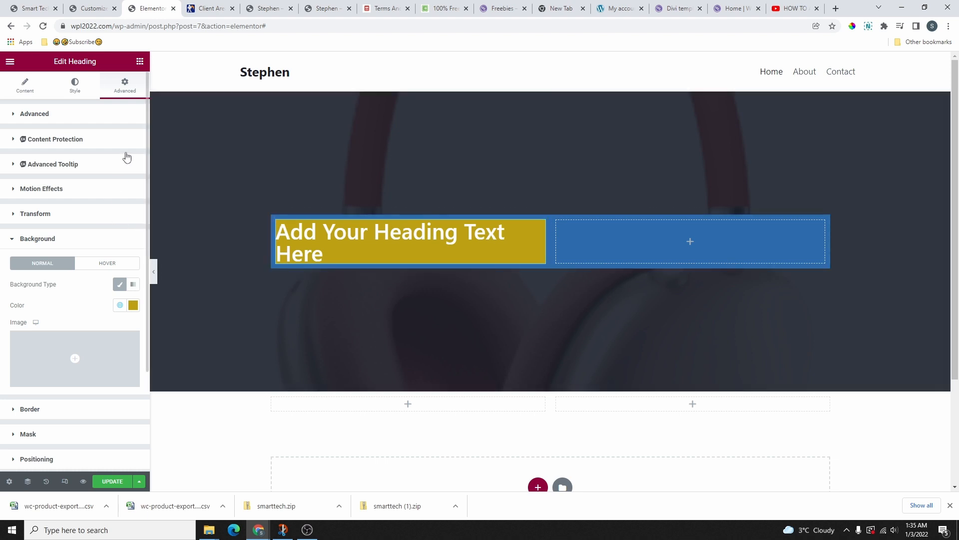
Set the heading's margin to 33 and its padding to 36 on all sides
left_click(64, 119)
left_click(100, 150)
type("26")
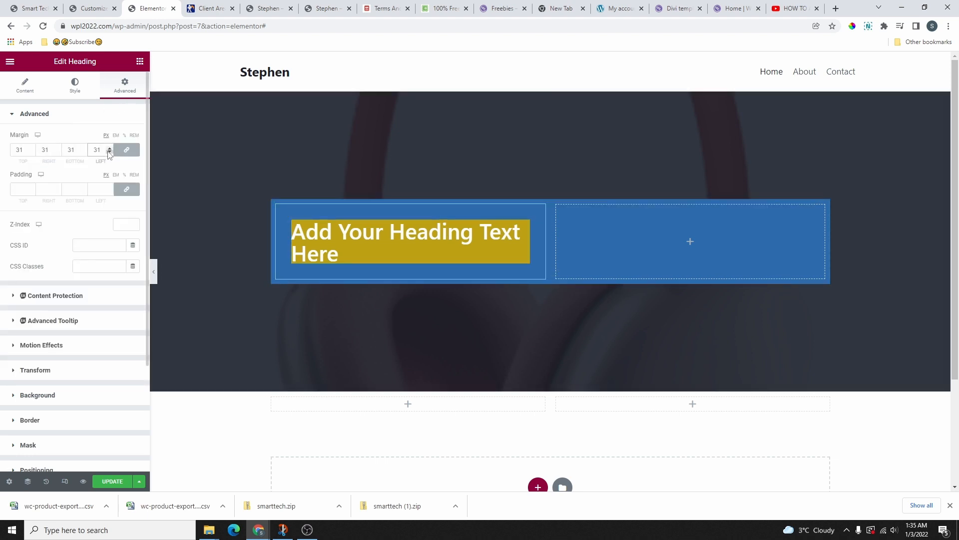
left_click(109, 147)
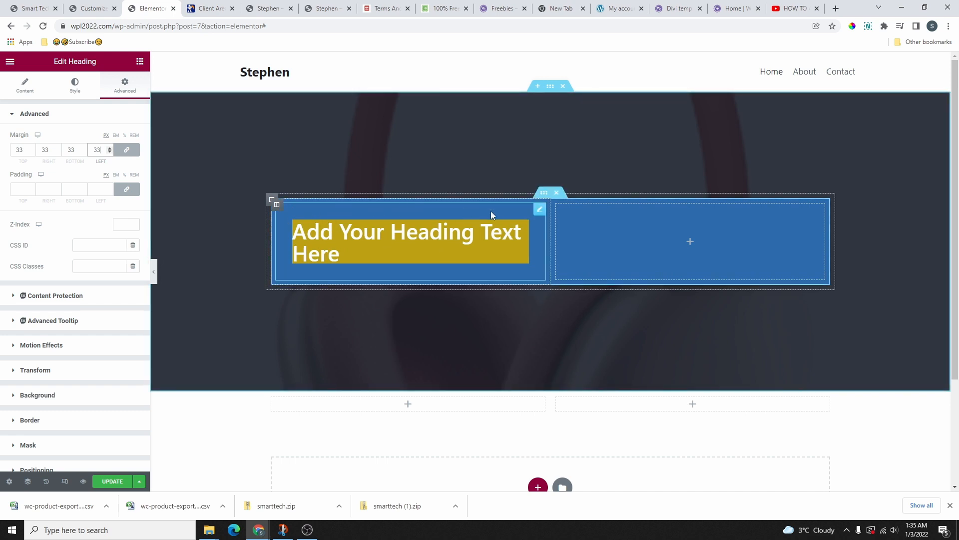
left_click(109, 190)
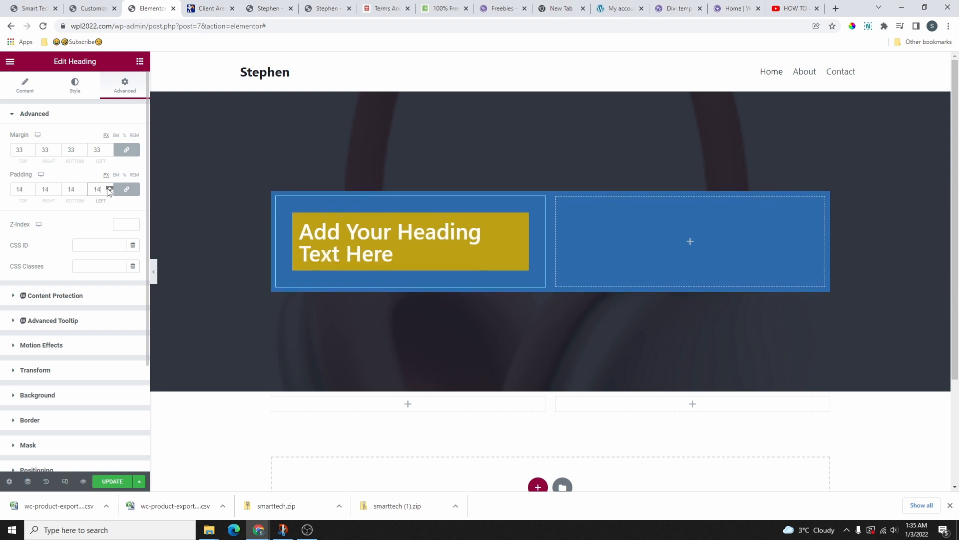
left_click(109, 190)
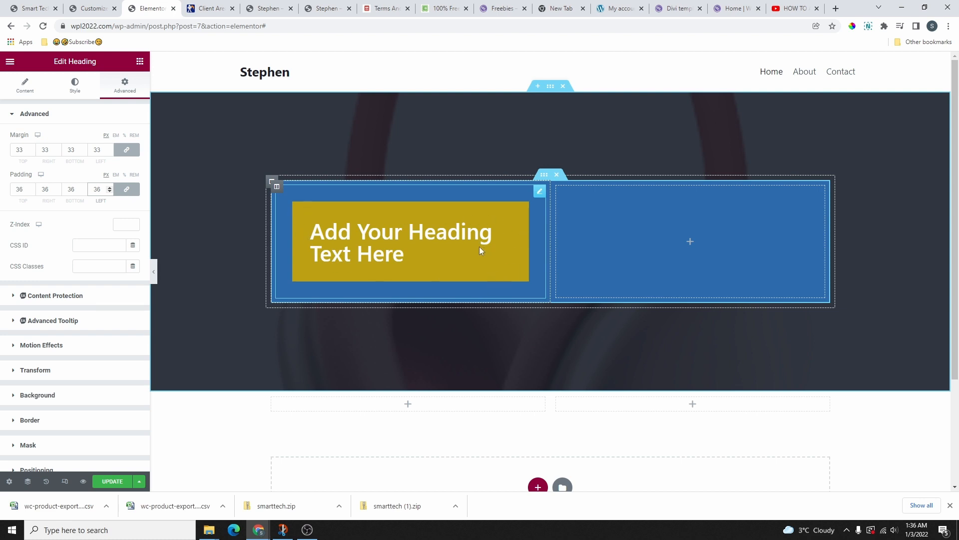
Delete the heading and place a Button widget in the inner section's first column
right_click(540, 197)
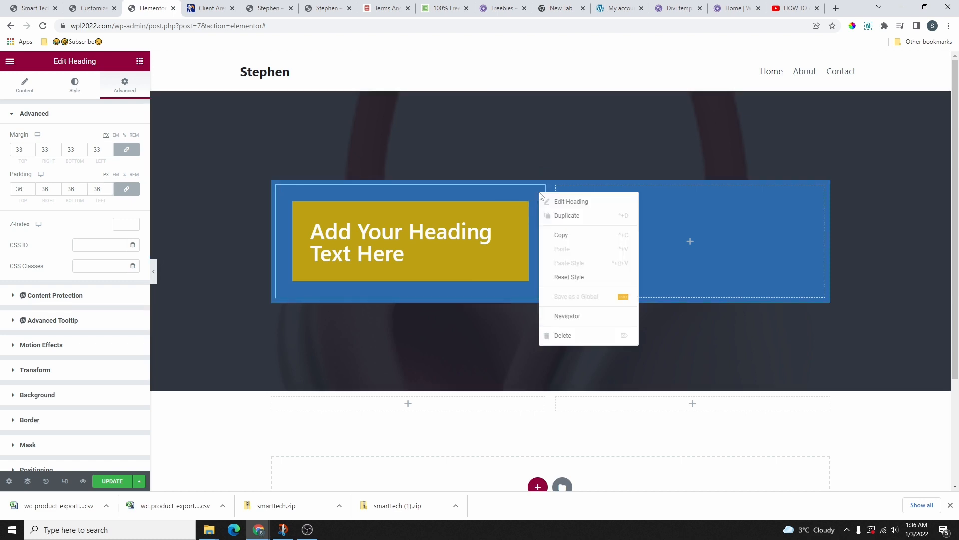
left_click(568, 336)
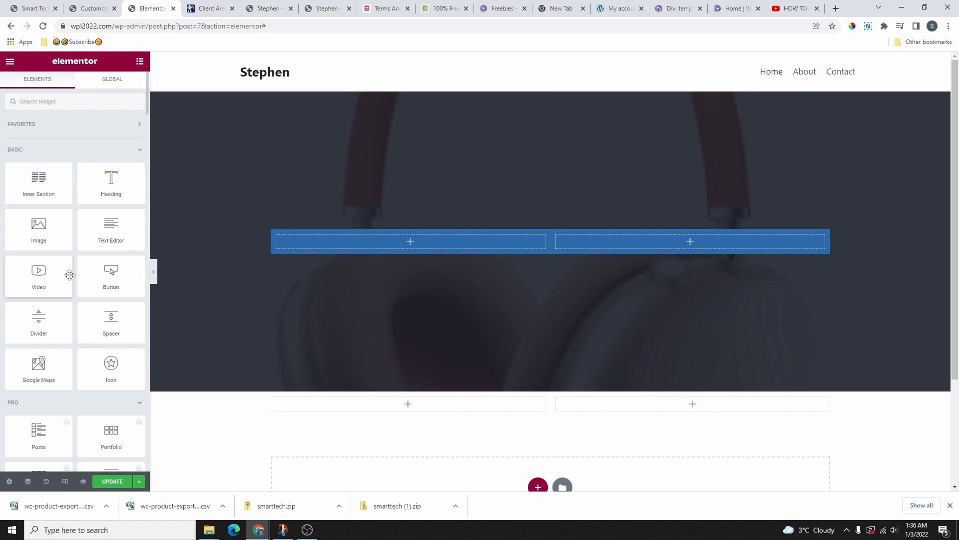
left_click_drag(110, 273, 399, 242)
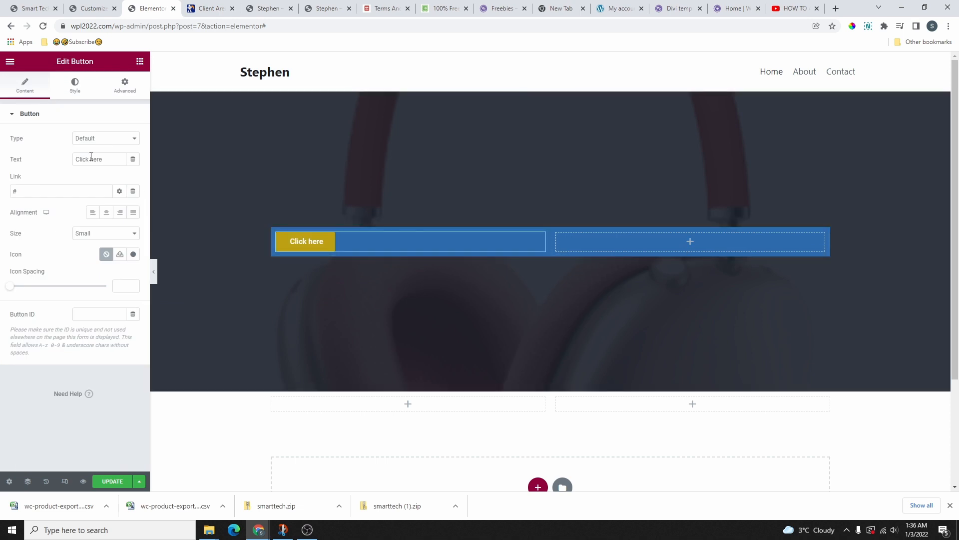
Try the Medium size on the button, and set its size to Extra Large
left_click_drag(105, 160, 50, 165)
left_click(97, 237)
left_click(98, 260)
left_click(100, 232)
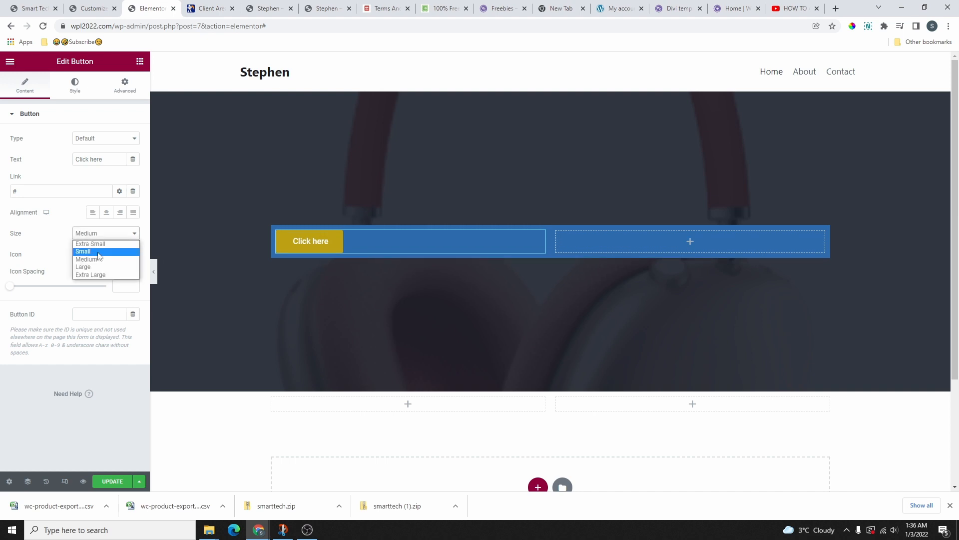
left_click(93, 274)
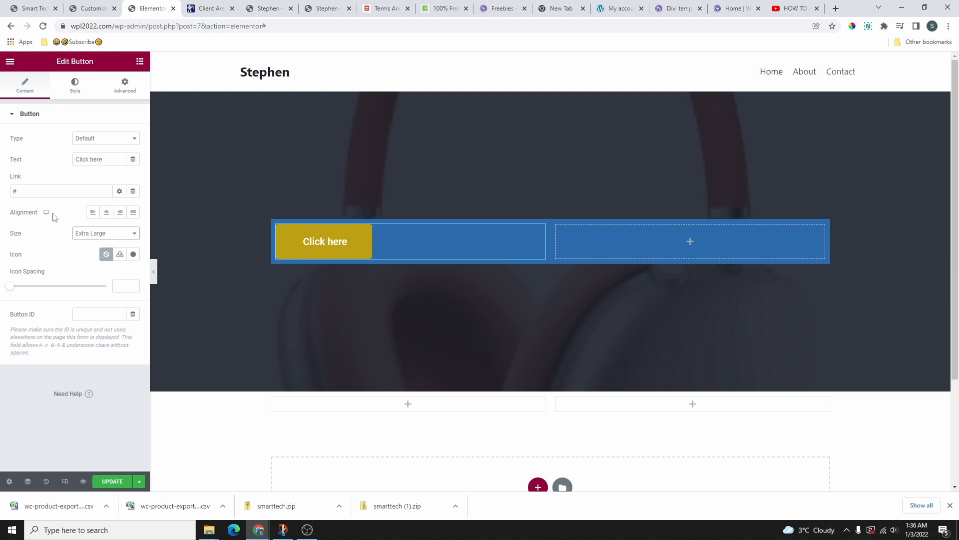
Try right alignment on the button, and set its alignment to justified
left_click(120, 213)
left_click(133, 213)
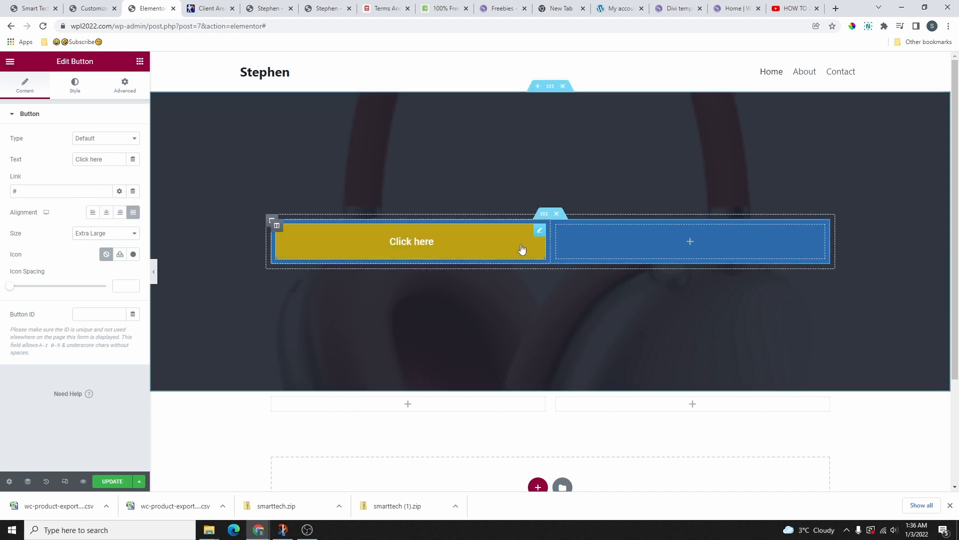
double_click(37, 192)
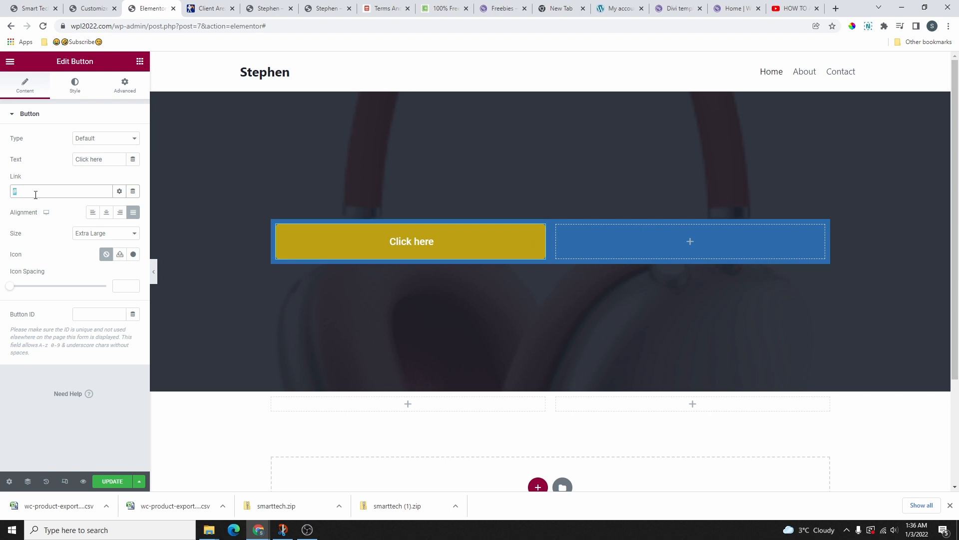
Try a circled right-arrow icon with an icon spacing of 0 on the button, and remove the icon and the justified alignment
left_click(134, 254)
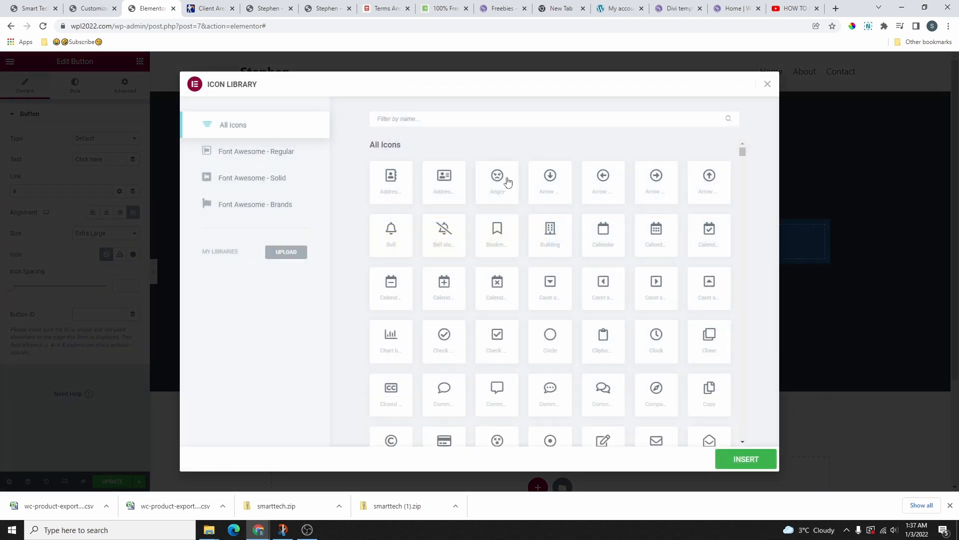
left_click(549, 188)
left_click(656, 180)
left_click(746, 459)
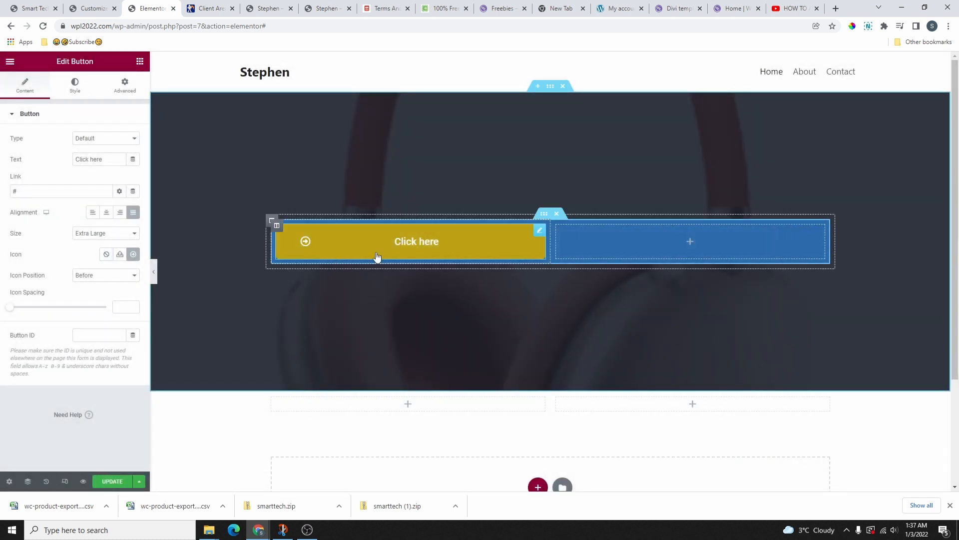
mouse_move(18, 313)
left_mouse_down()
mouse_move(88, 313)
mouse_move(9, 315)
left_mouse_up()
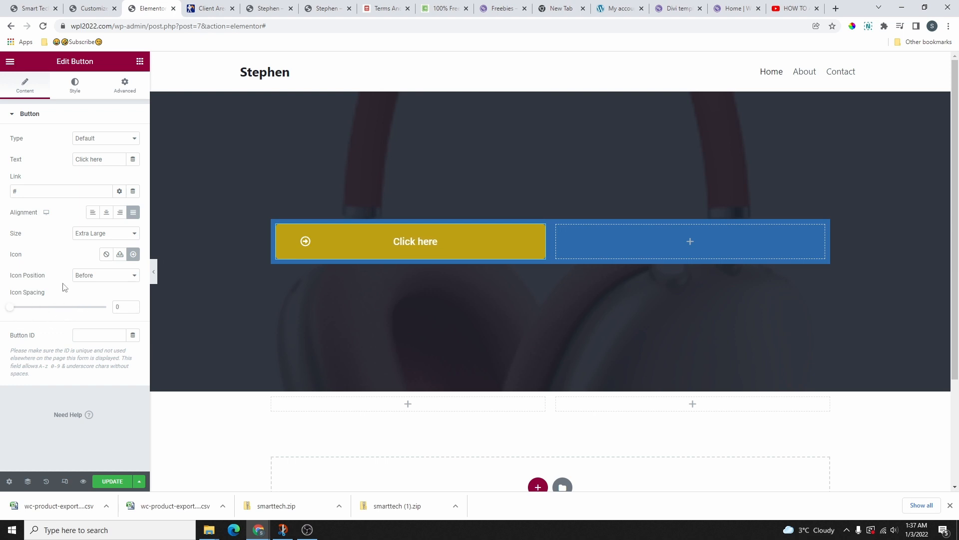
left_click(105, 256)
left_click(133, 212)
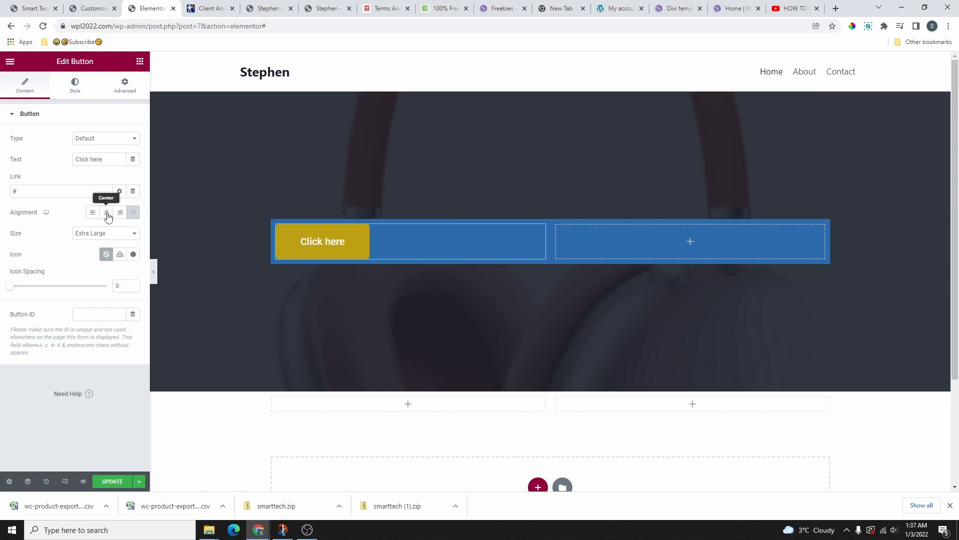
Try the global Text font for the button's typography and the Theme Accent colour for its text
left_click(74, 84)
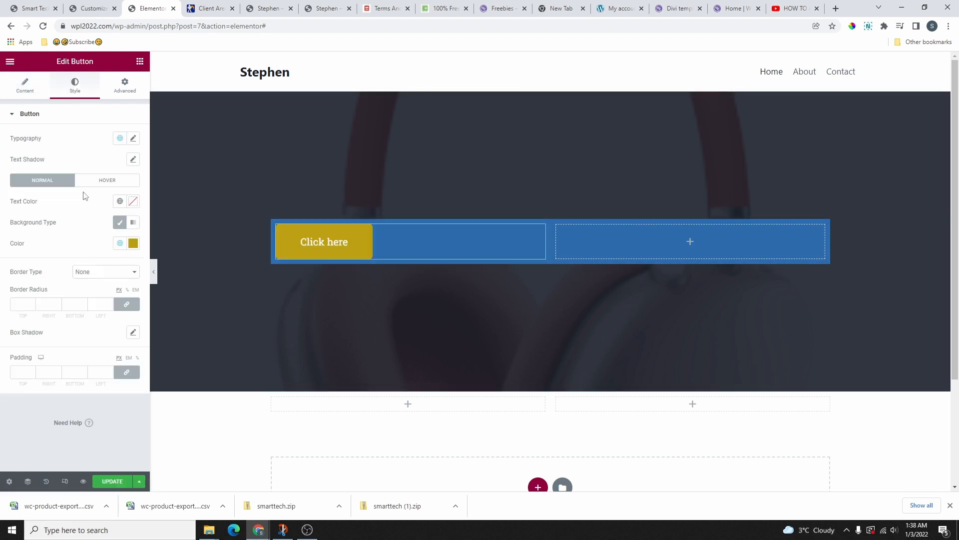
left_click(120, 138)
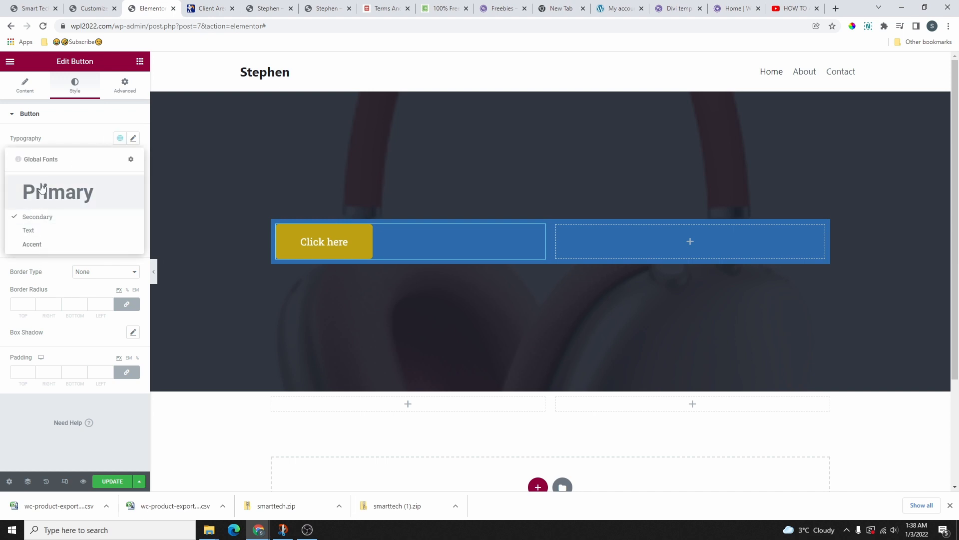
left_click(47, 230)
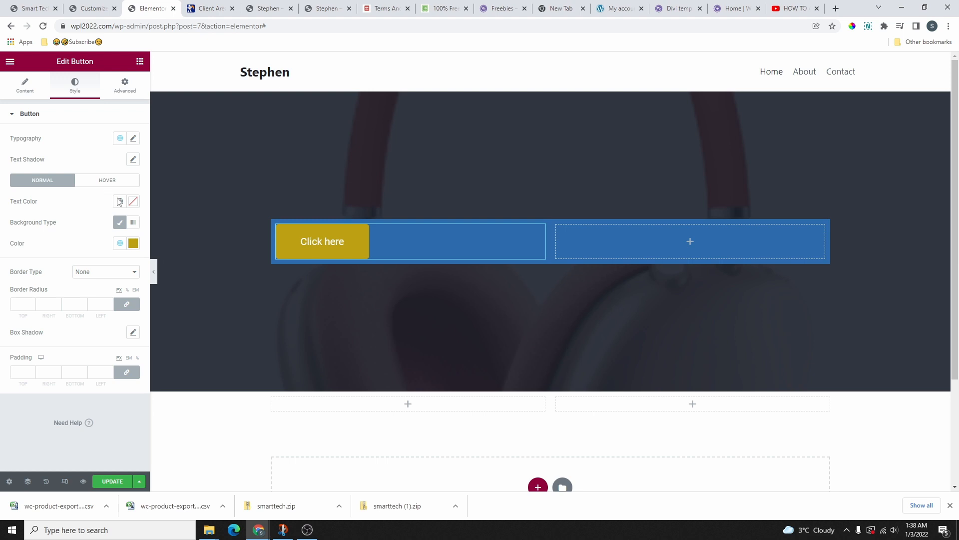
left_click(119, 202)
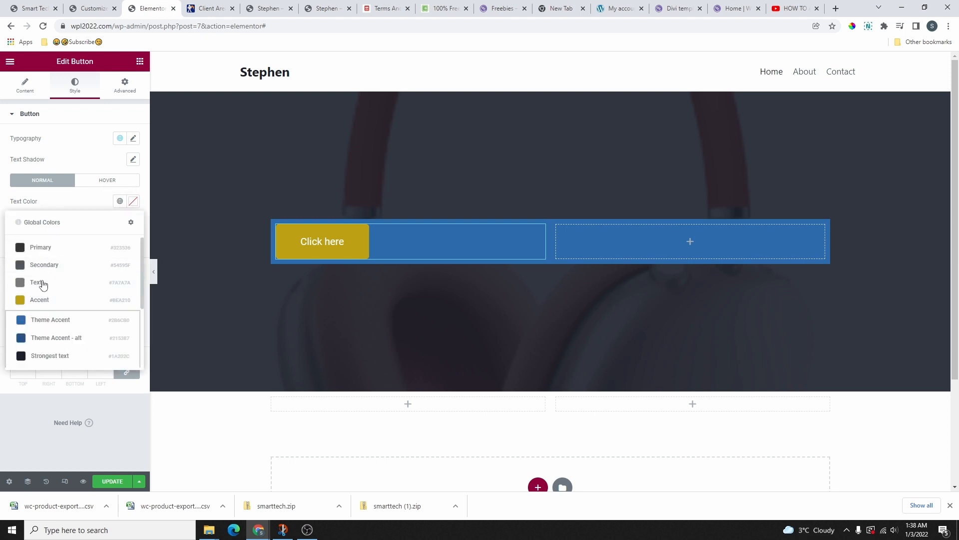
scroll(43, 284, "down", 2)
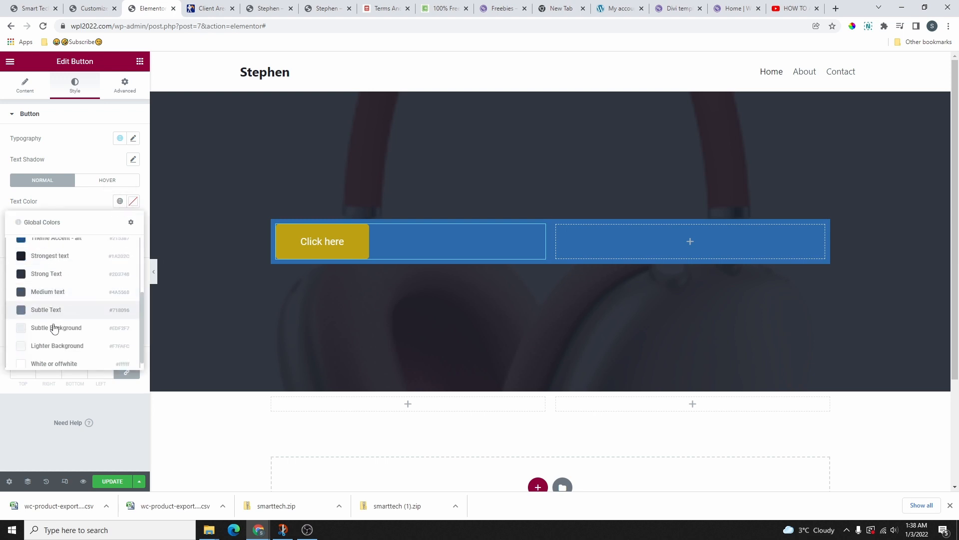
scroll(45, 275, "up", 2)
left_click(44, 275)
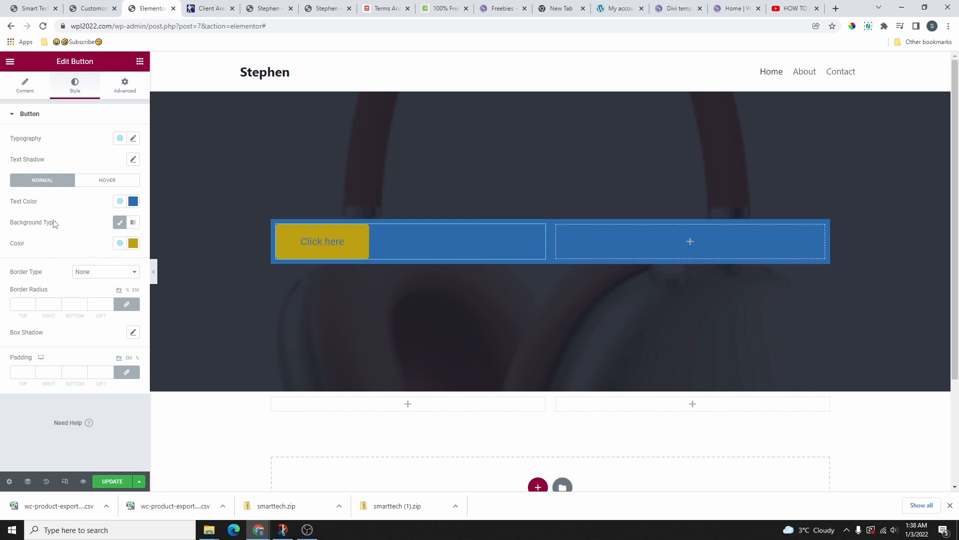
Try a classic background on the button in the global Strongest text colour
left_click(120, 222)
left_click(119, 222)
left_click(120, 243)
scroll(55, 320, "down", 2)
left_click(40, 298)
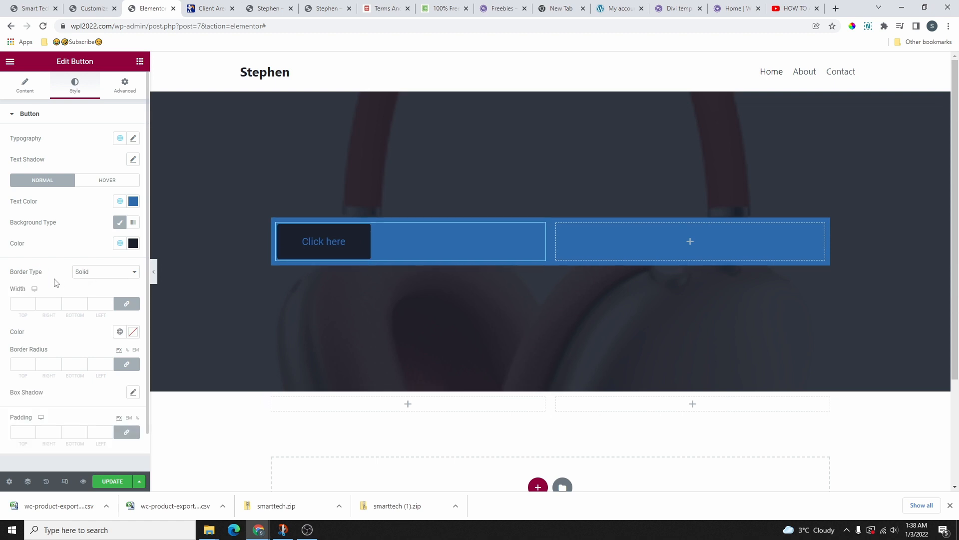
Try a solid border on the button with a width of 13 on all sides and the global Accent colour
left_click(98, 278)
left_click(92, 291)
left_click(110, 303)
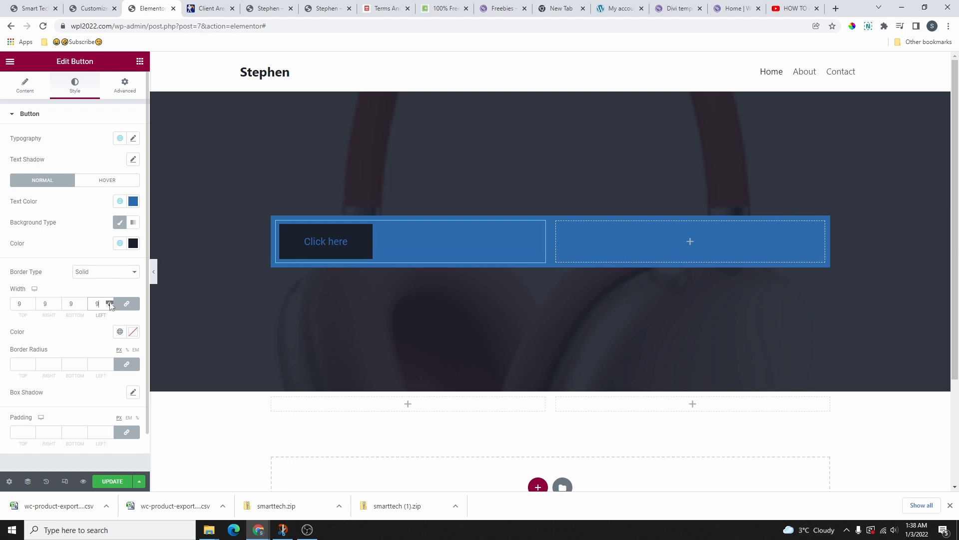
left_click(115, 333)
left_click(55, 254)
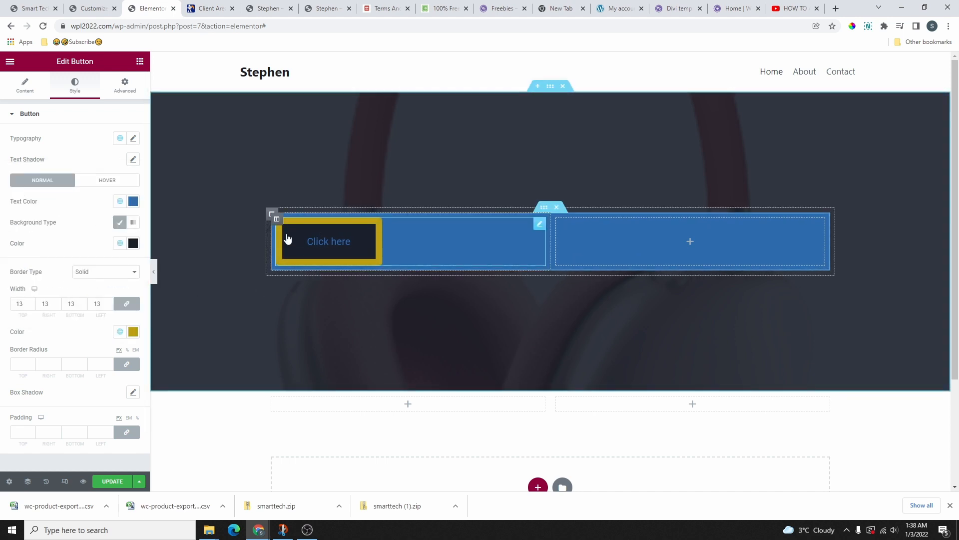
Remove the button's border and try a border radius of 41 on all corners
left_click(98, 272)
left_click(88, 286)
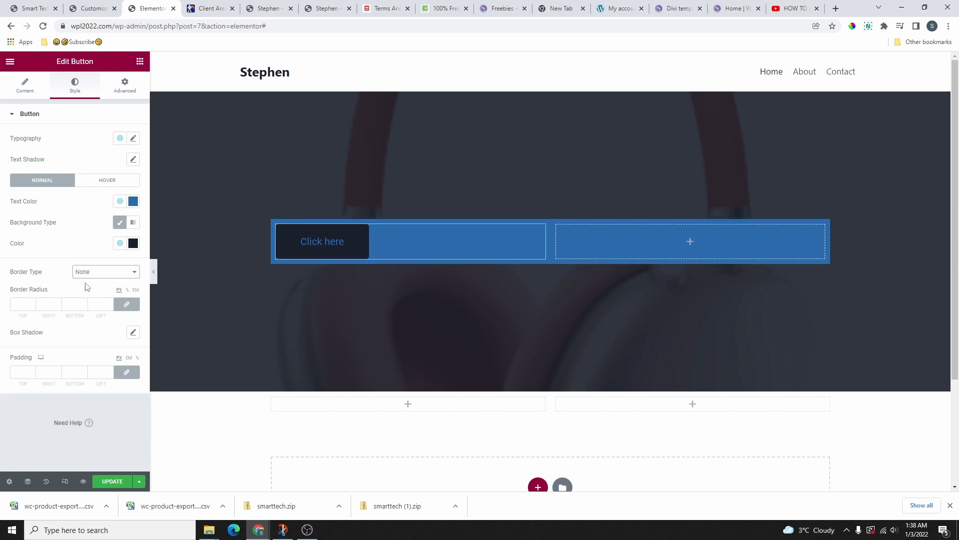
left_click(56, 303)
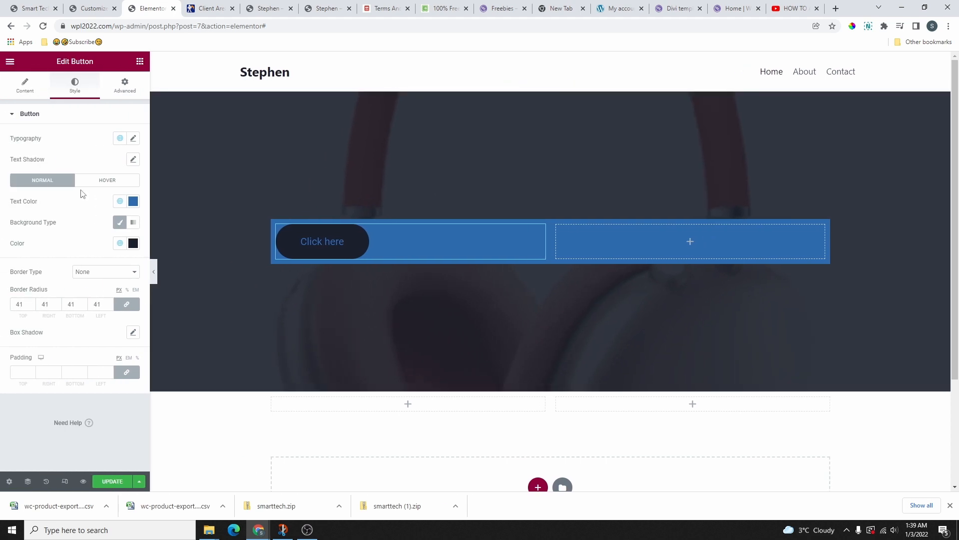
Try a margin of 13 and some padding on all sides of the button, and delete the inner section containing it
left_click(125, 85)
key("BackSpace")
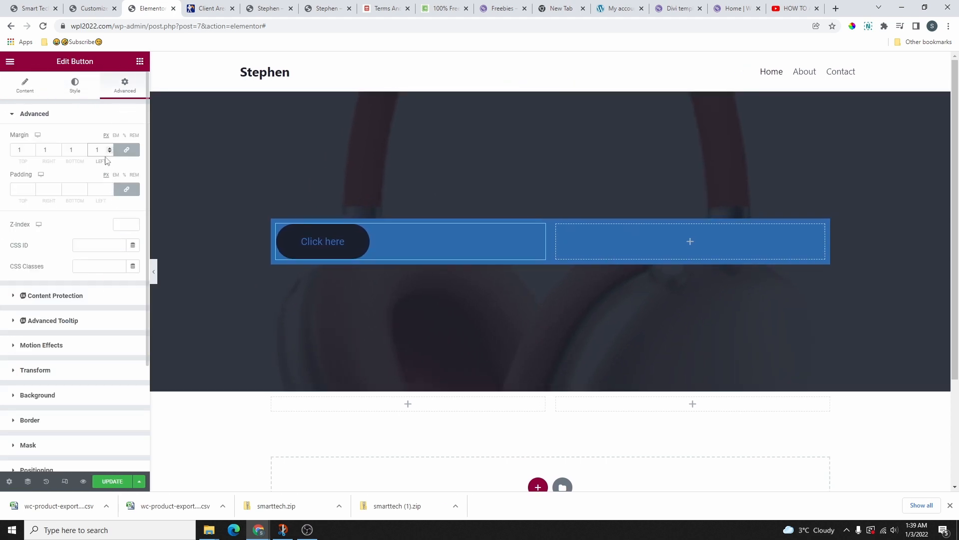
type("3")
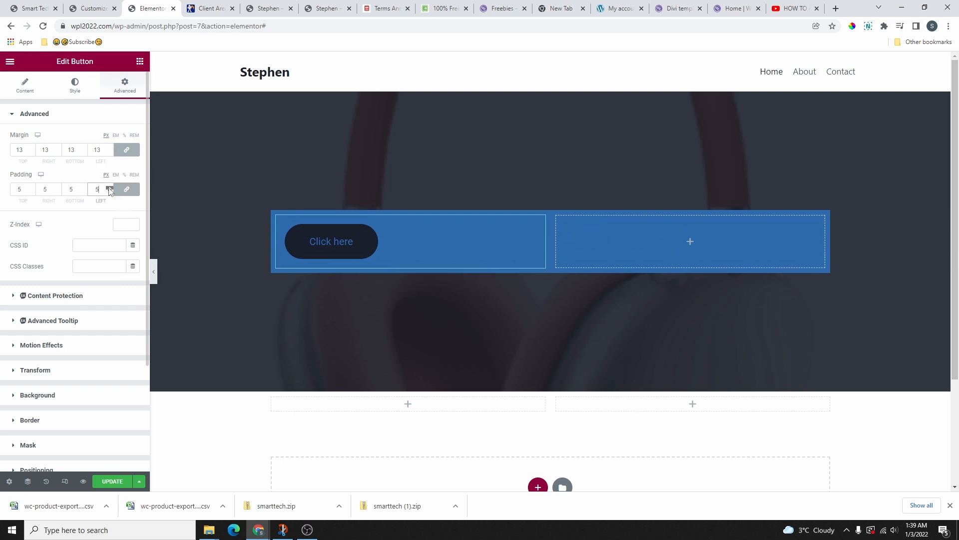
key("Delete")
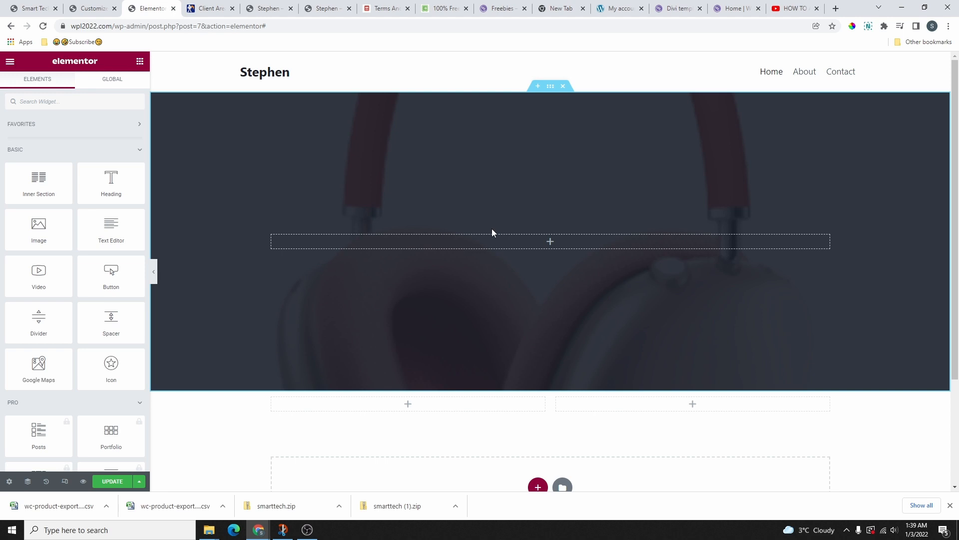
Examine the finished Smart Tech demo home page, from its hero section down to the discount banners
left_click(31, 9)
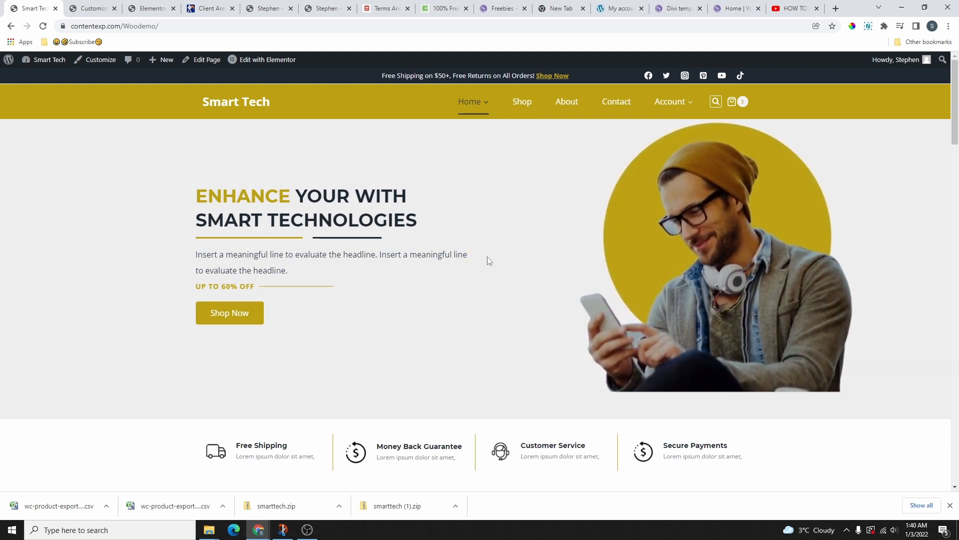
left_click(97, 9)
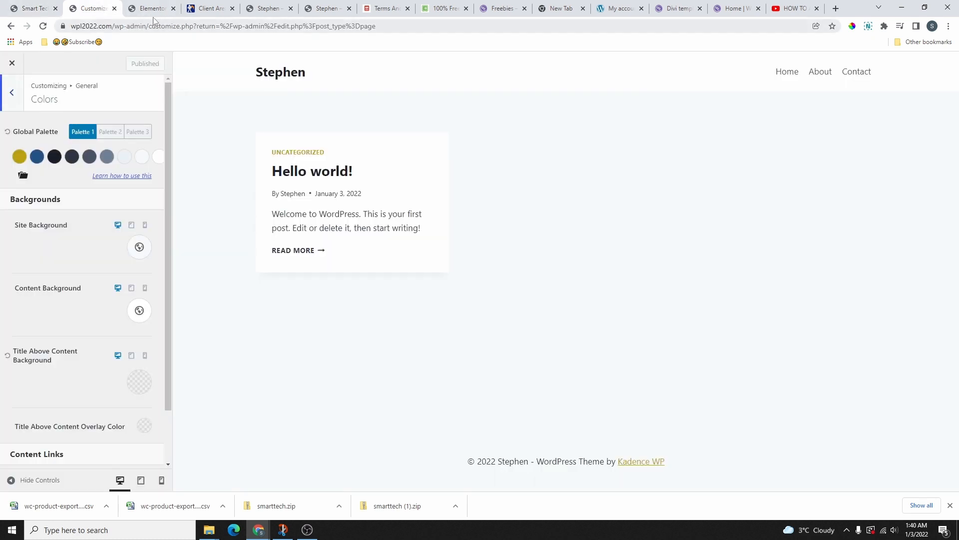
left_click(36, 9)
scroll(478, 153, "down", 5)
scroll(255, 150, "up", 5)
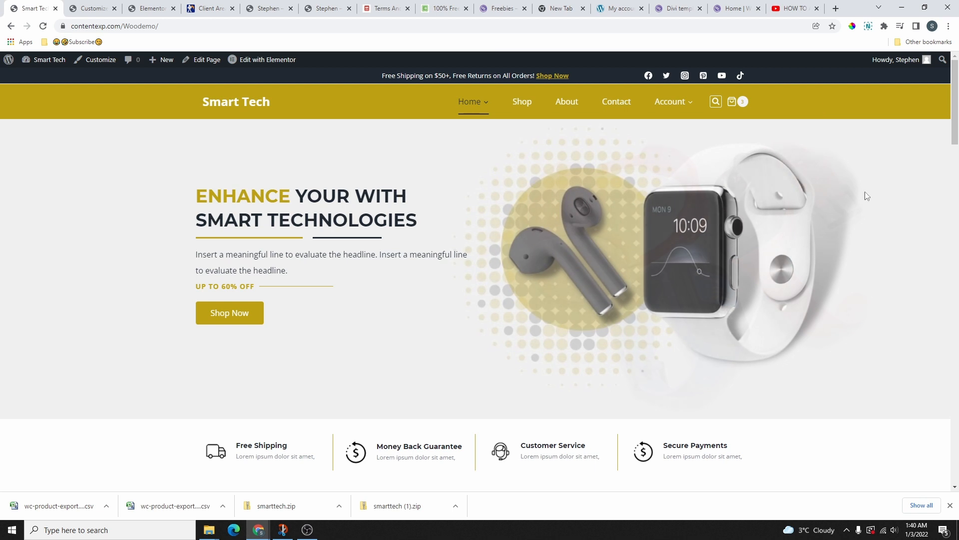
scroll(456, 398, "down", 9)
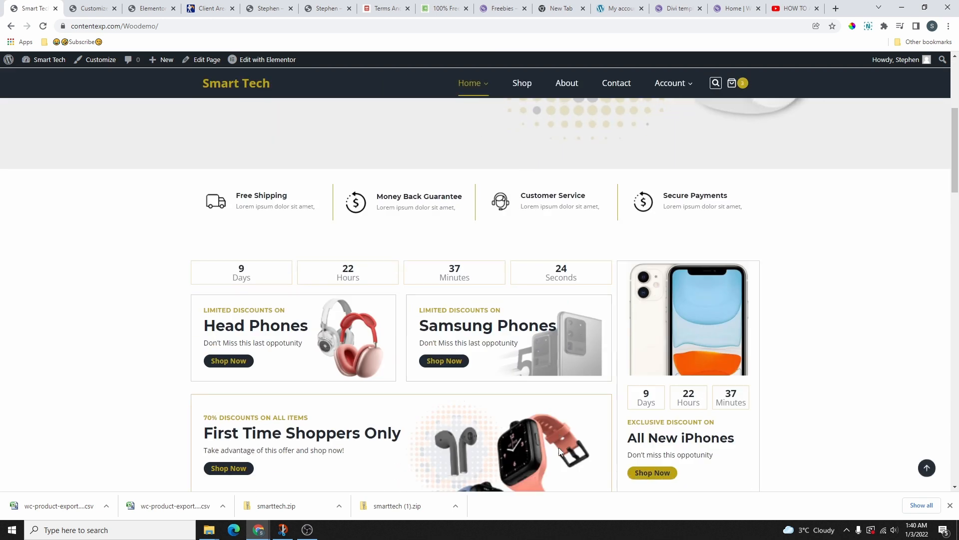
scroll(499, 360, "down", 3)
scroll(520, 300, "up", 12)
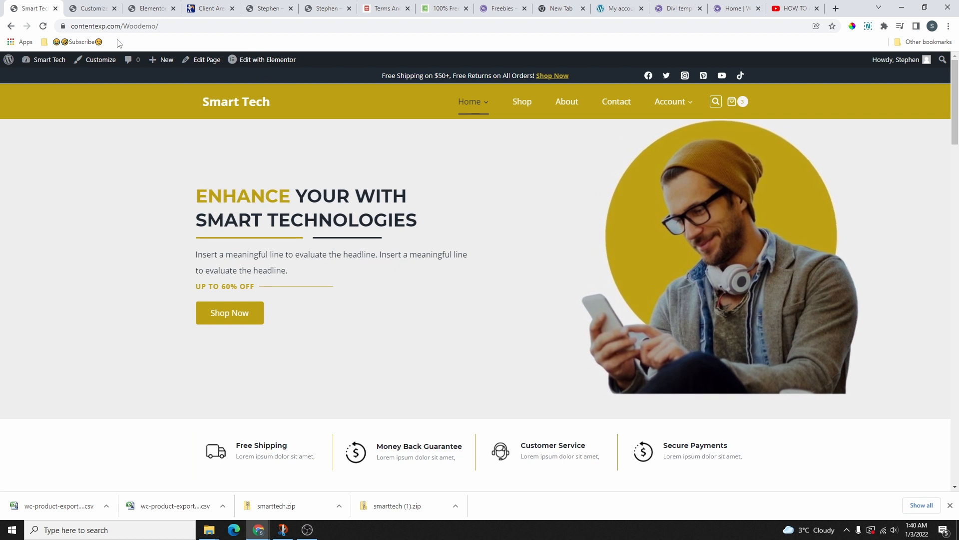
Return to the Elementor page editor and delete both the headphone hero section and the empty two-column section
left_click(149, 9)
scroll(530, 310, "down", 3)
scroll(490, 225, "up", 3)
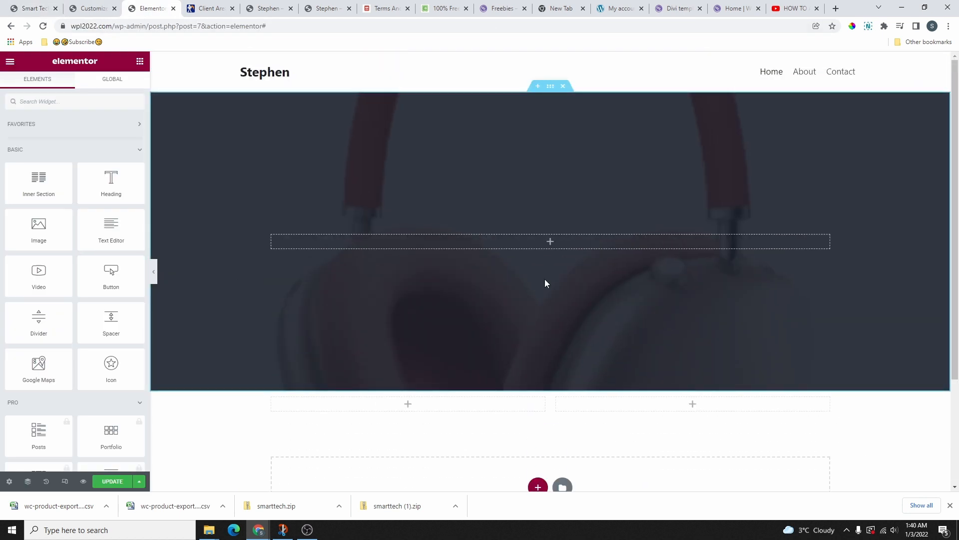
right_click(512, 156)
left_click(563, 86)
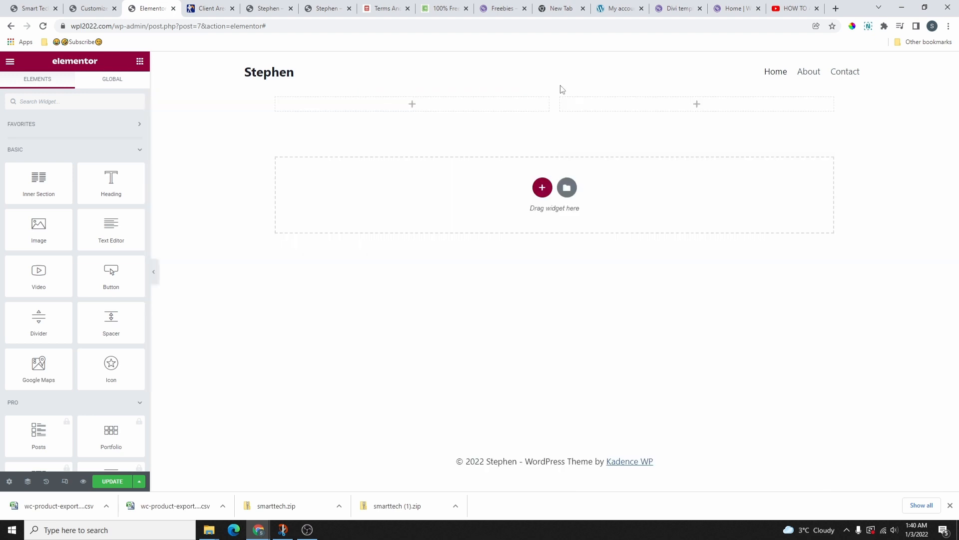
right_click(556, 88)
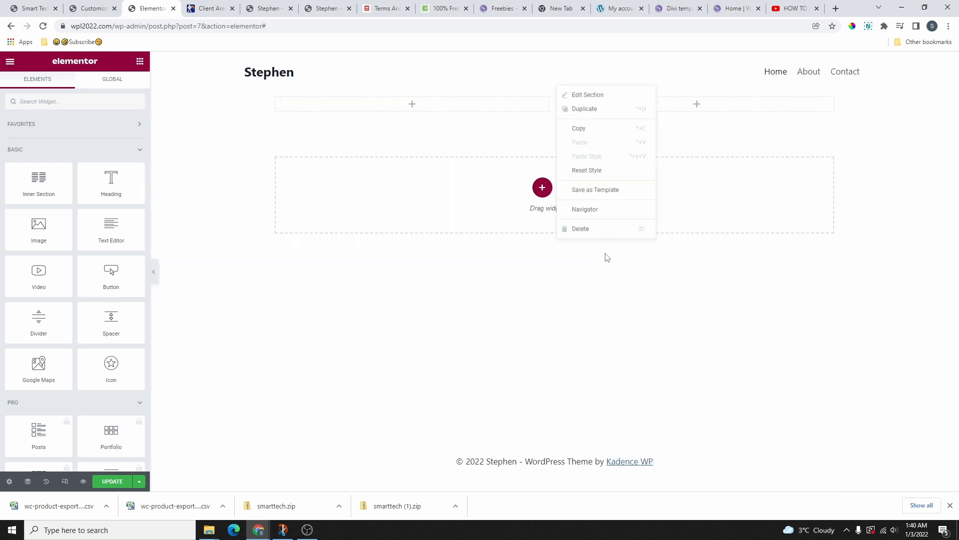
left_click(587, 230)
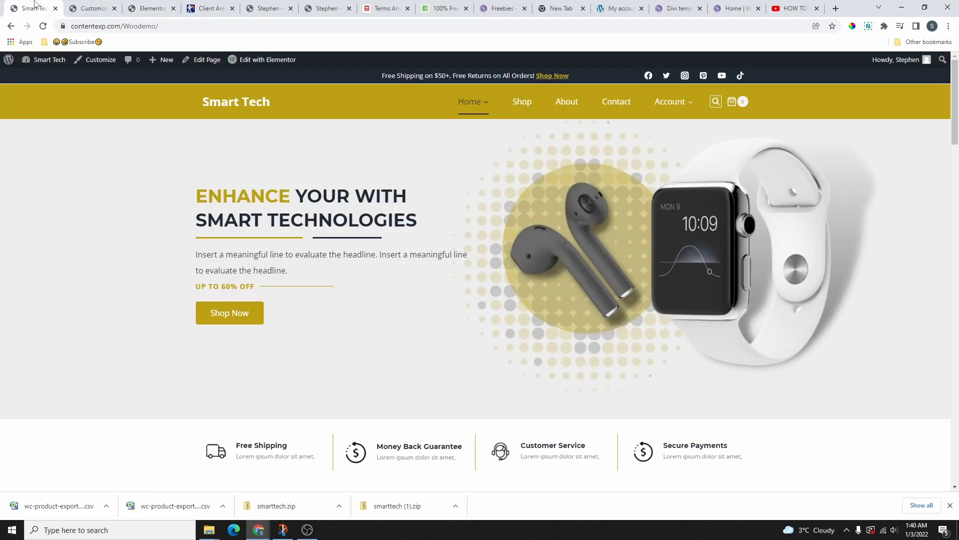
Check the Smart Tech demo's hero layout, and add a new two-column section to the empty page in Elementor
left_click(36, 8)
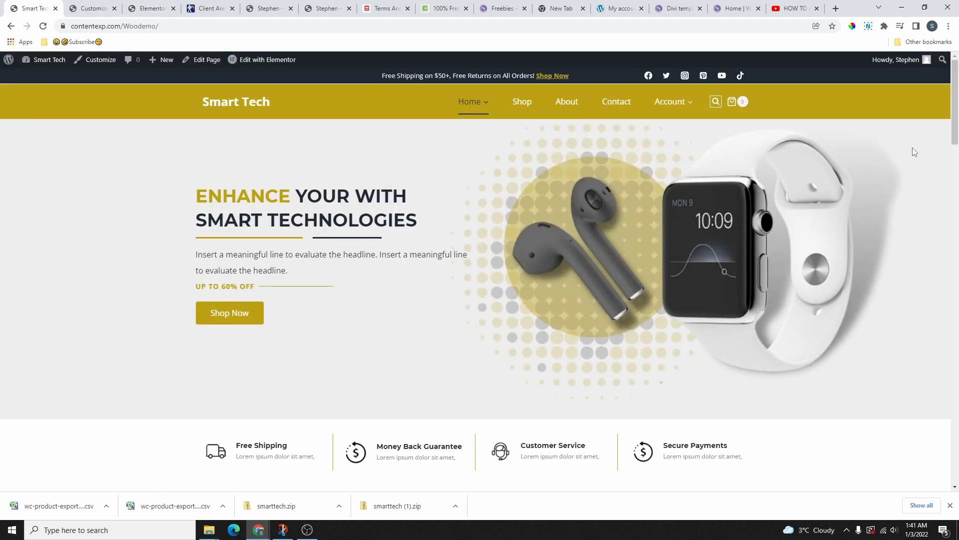
scroll(899, 174, "down", 3)
scroll(799, 210, "up", 3)
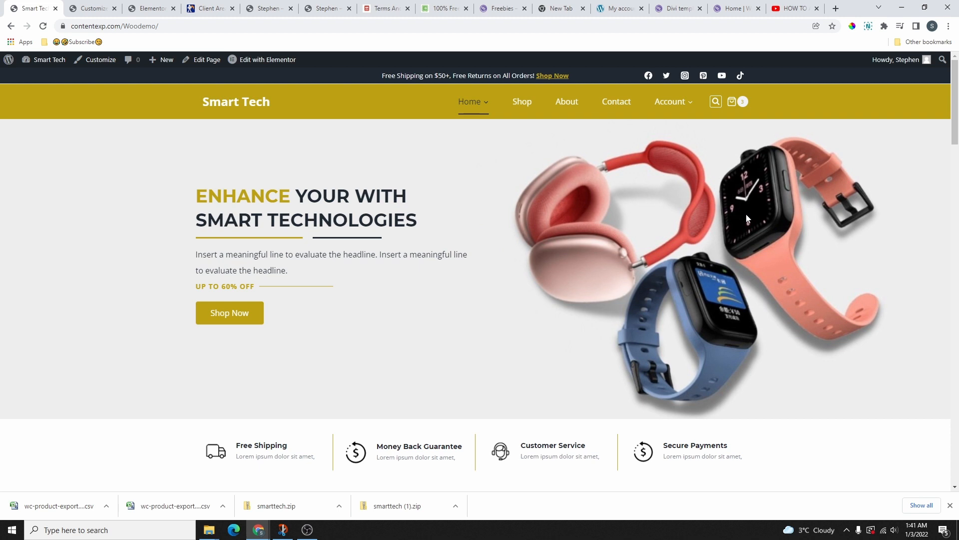
left_click(85, 7)
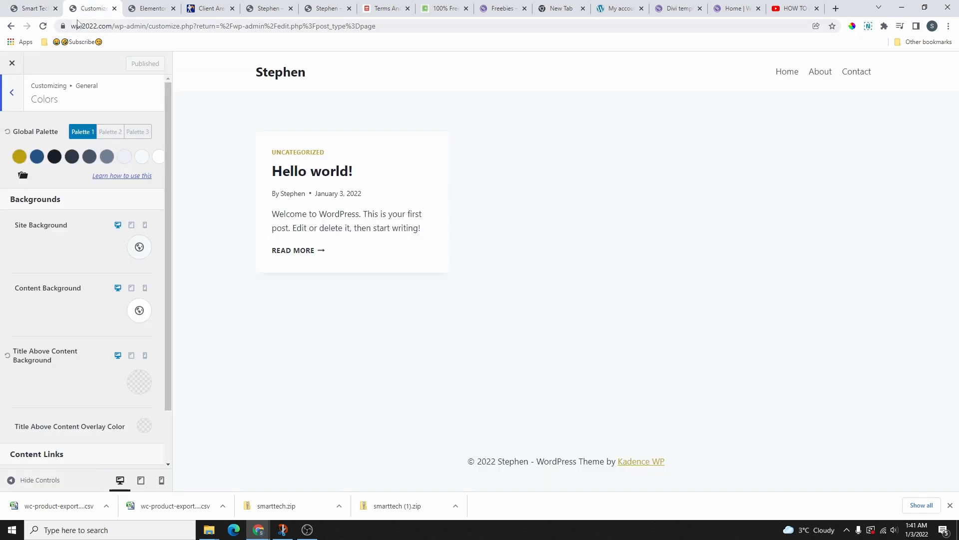
left_click(150, 7)
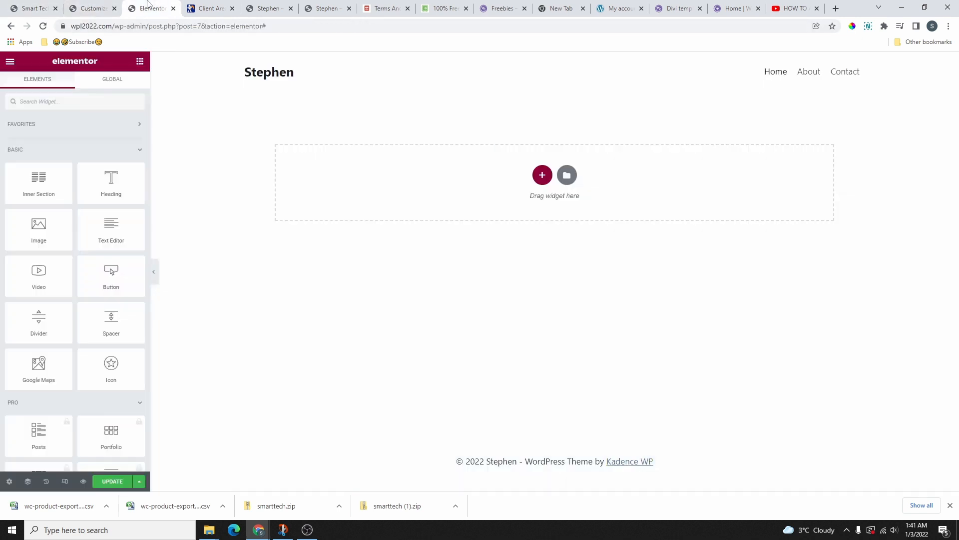
left_click(542, 175)
left_click(471, 206)
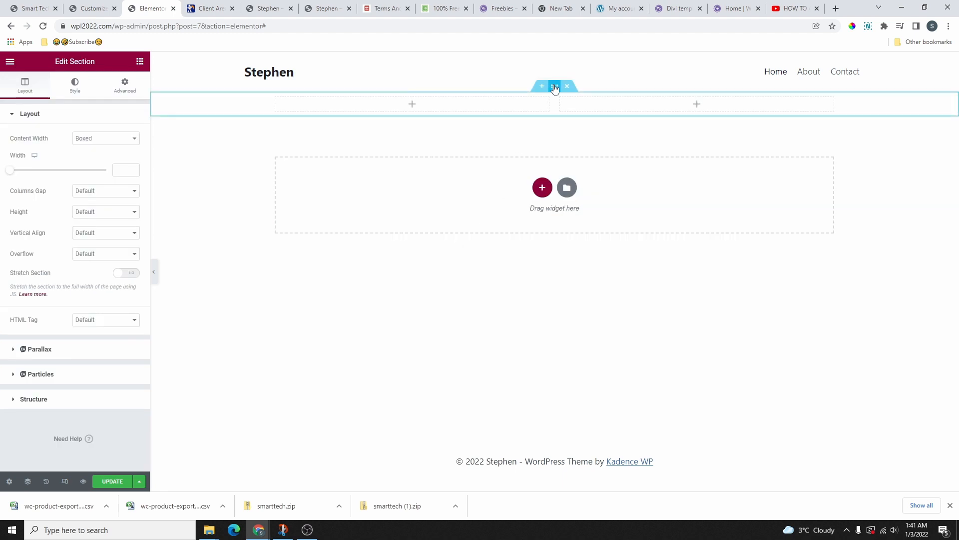
Set the new section's height to Min Height with a minimum height of 500 px
left_click(95, 214)
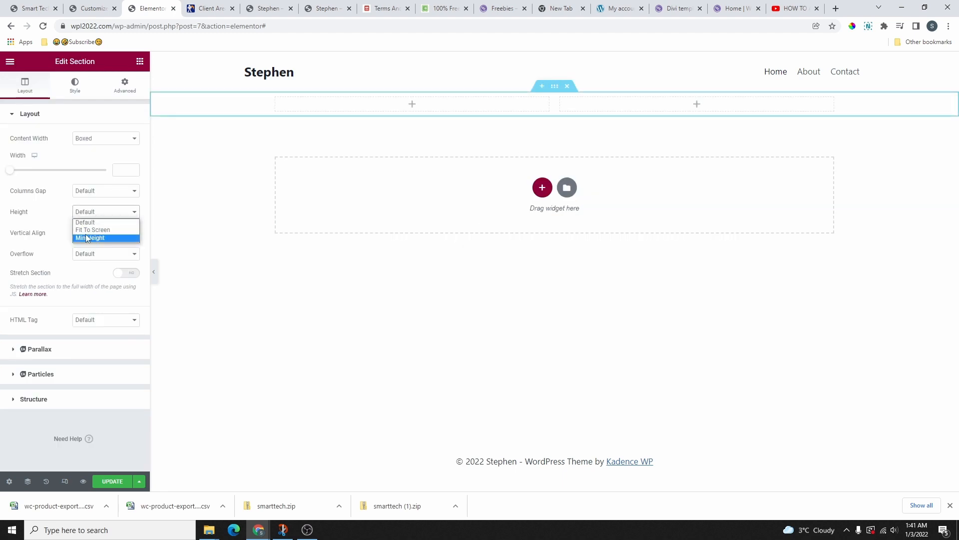
left_click(93, 236)
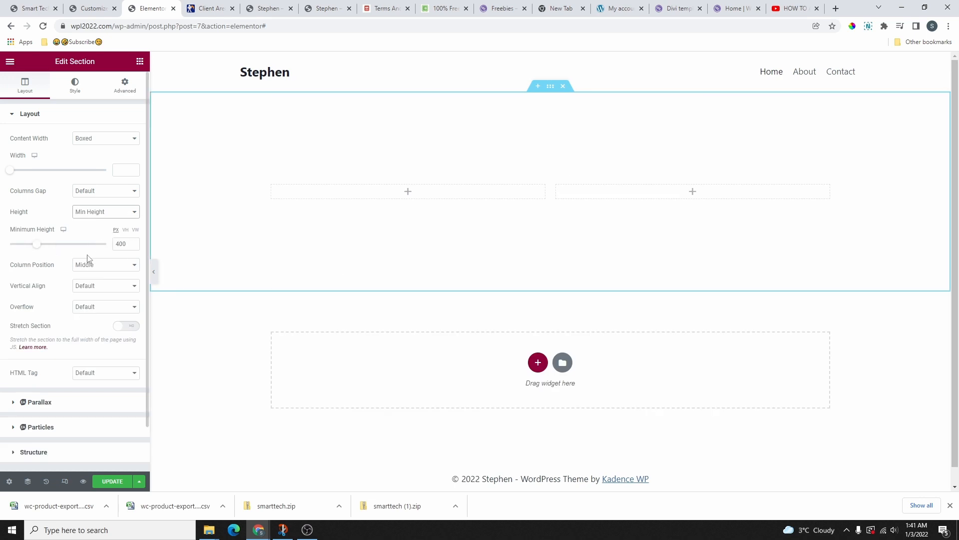
double_click(126, 247)
key("BackSpace")
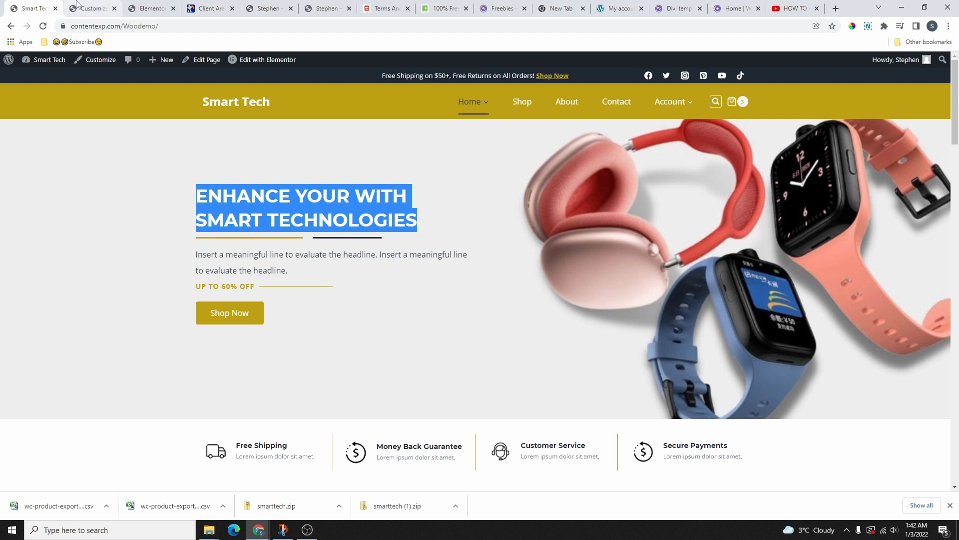
Return from the Smart Tech demo page to the Elementor editor and place a Heading widget in the section's first column
left_click(92, 8)
left_click(167, 8)
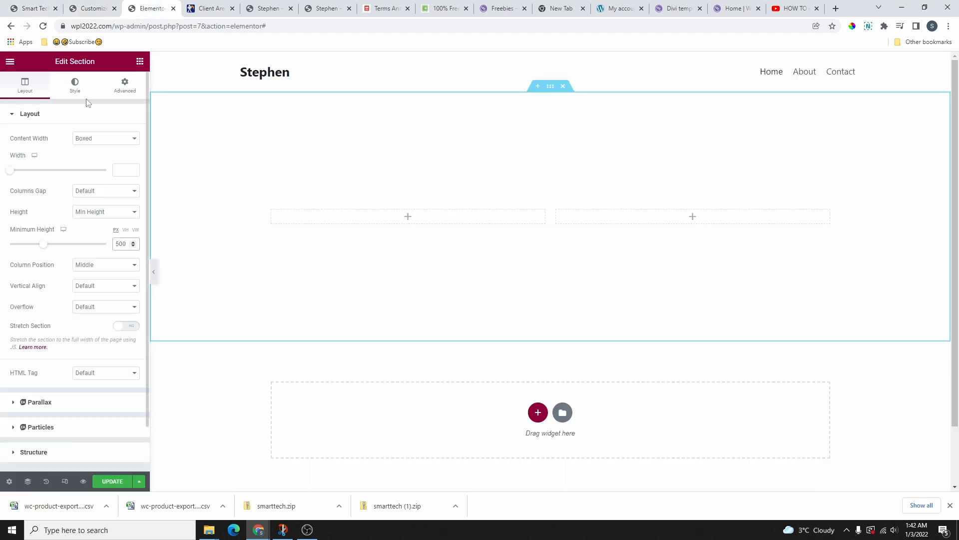
left_click(140, 61)
left_click_drag(102, 175, 390, 215)
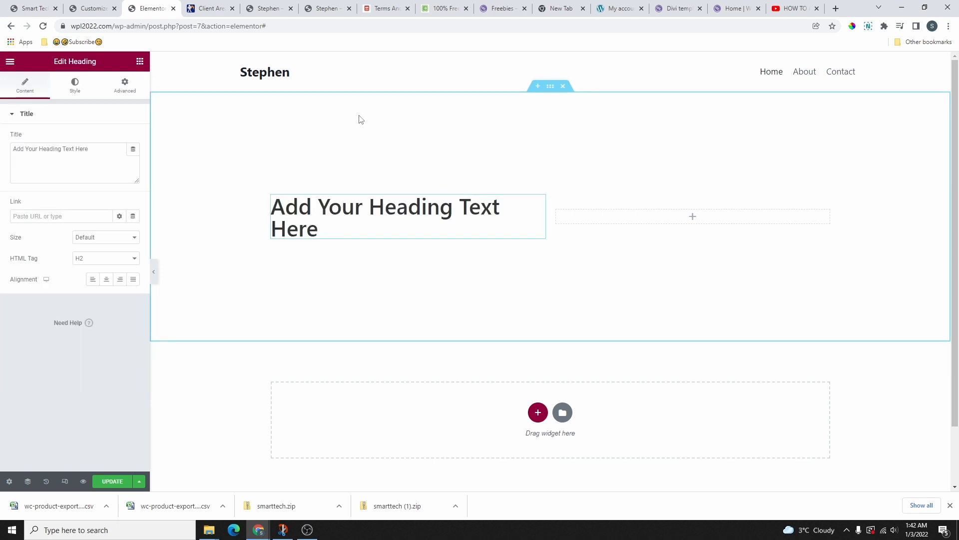
Browse the widget library through the Pro, General and Essential Addons categories for a suitable heading widget
left_click(140, 61)
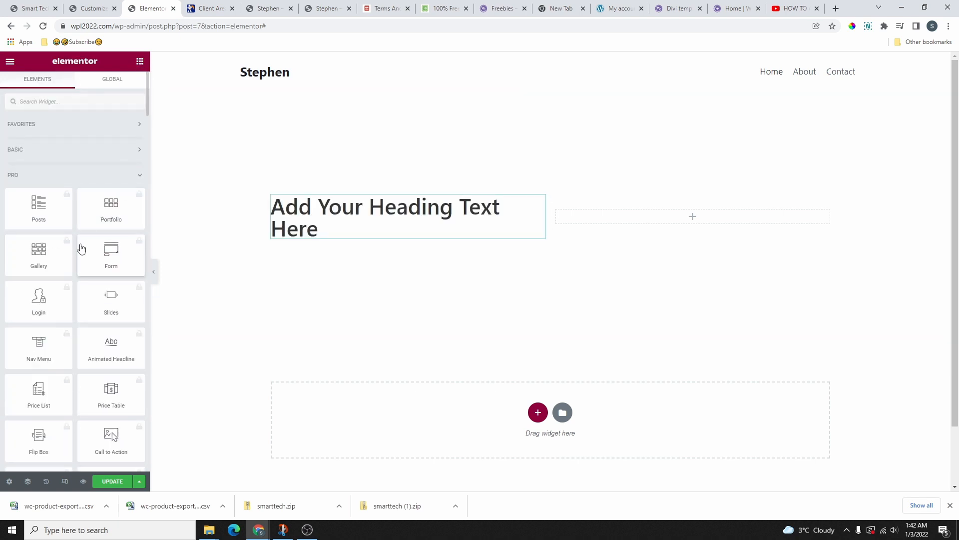
scroll(84, 255, "down", 2)
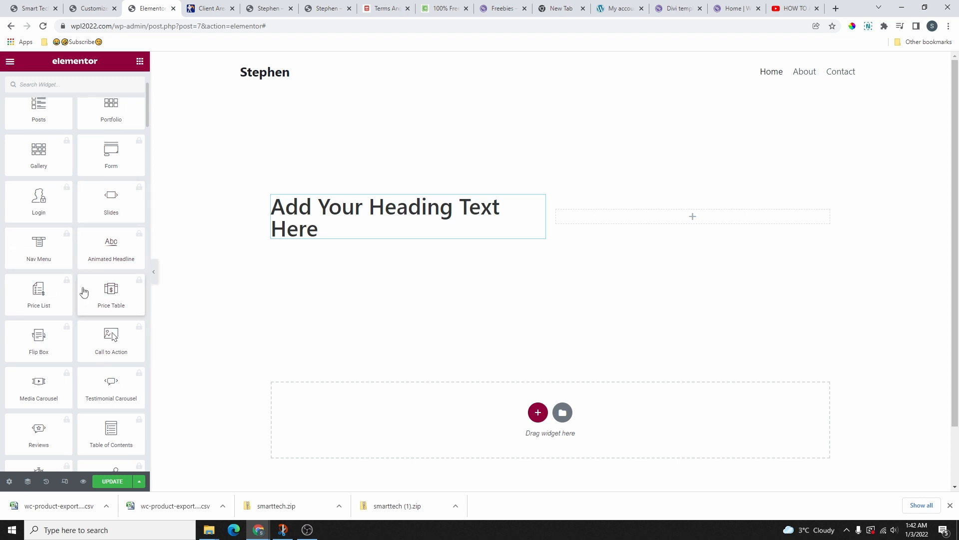
left_click(102, 260)
left_click(147, 292)
left_click(113, 257)
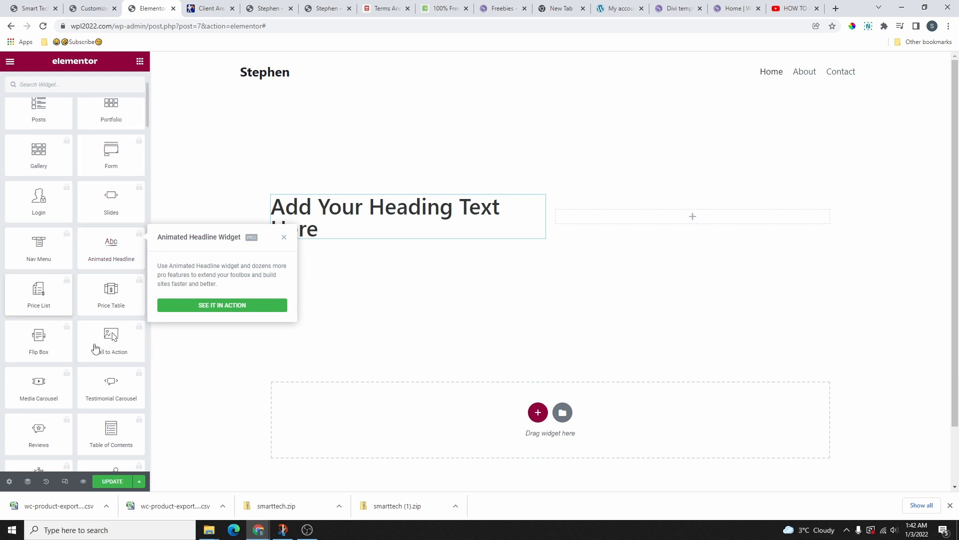
scroll(95, 280, "down", 10)
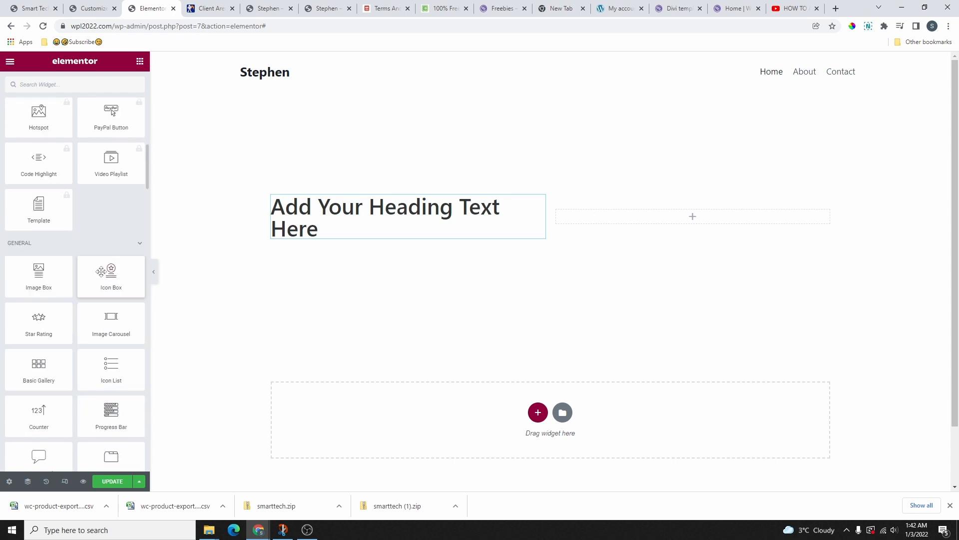
scroll(101, 271, "down", 15)
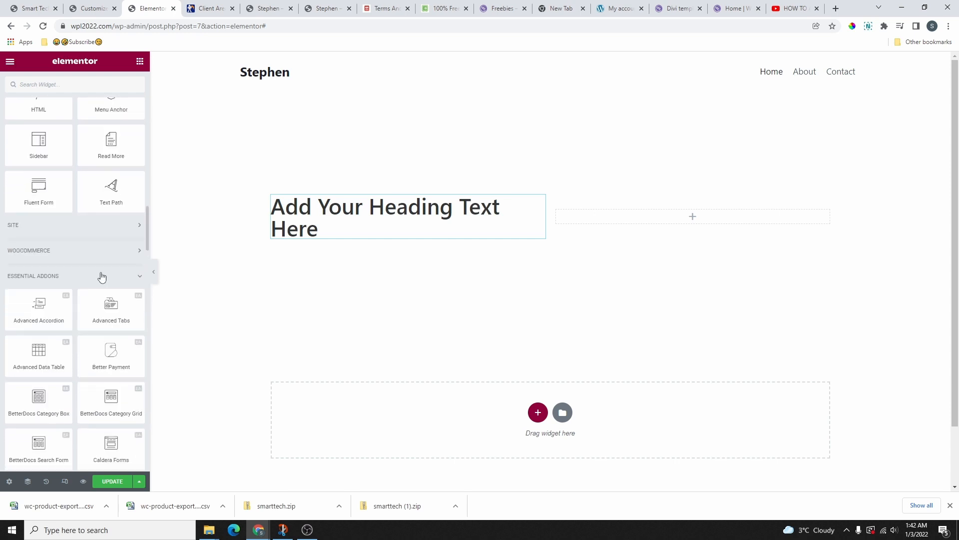
scroll(86, 249, "down", 1)
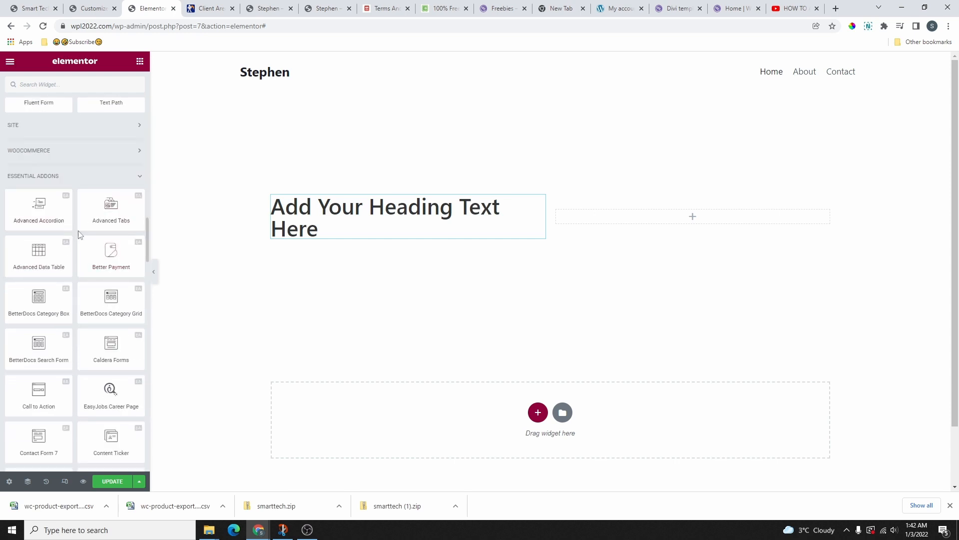
Replace the first column's Heading with a Dual Color Heading widget, checking the Smart Tech demo's two-colour headline
left_click(50, 84)
type("tit")
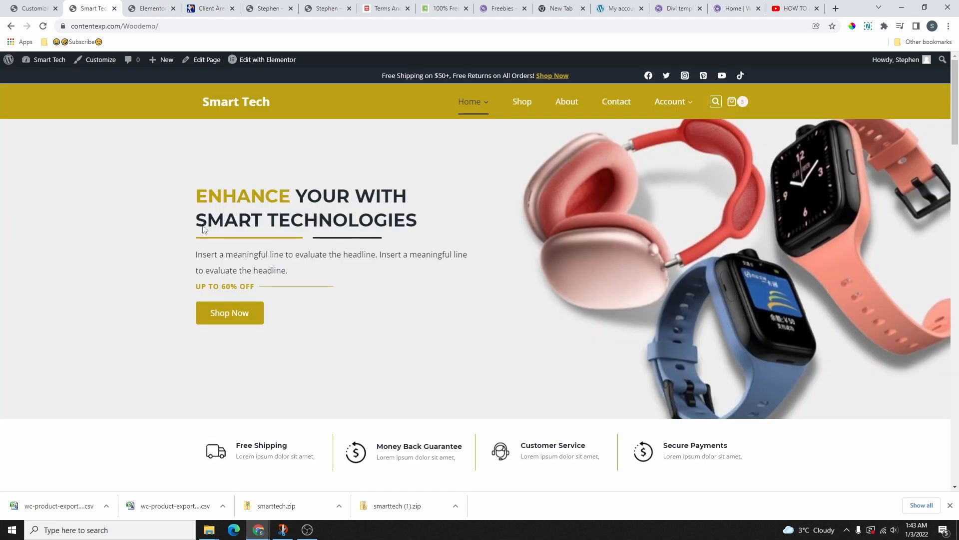
left_click(150, 8)
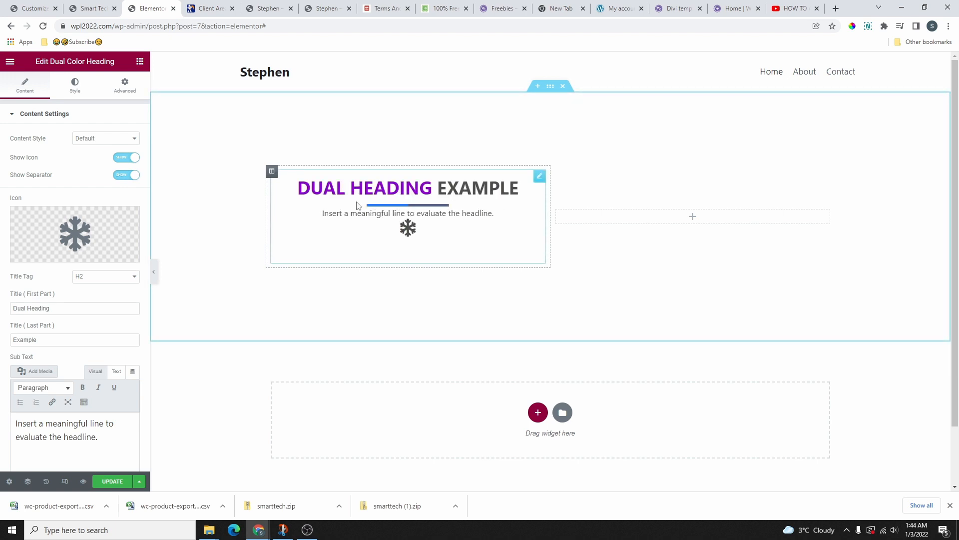
Remove the icon from the Dual Color Heading and set its title tag to H1
mouse_move(124, 223)
left_click(130, 219)
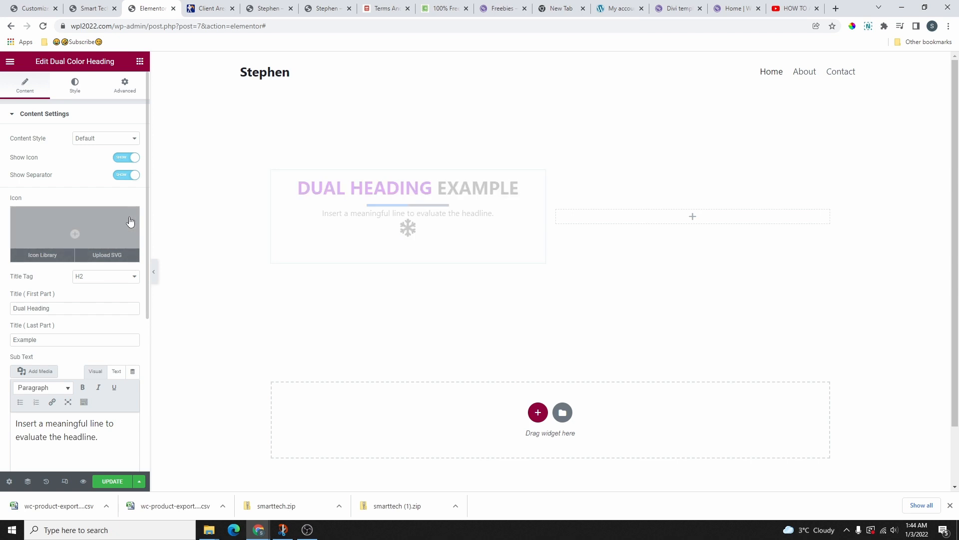
scroll(115, 225, "down", 1)
left_click(100, 227)
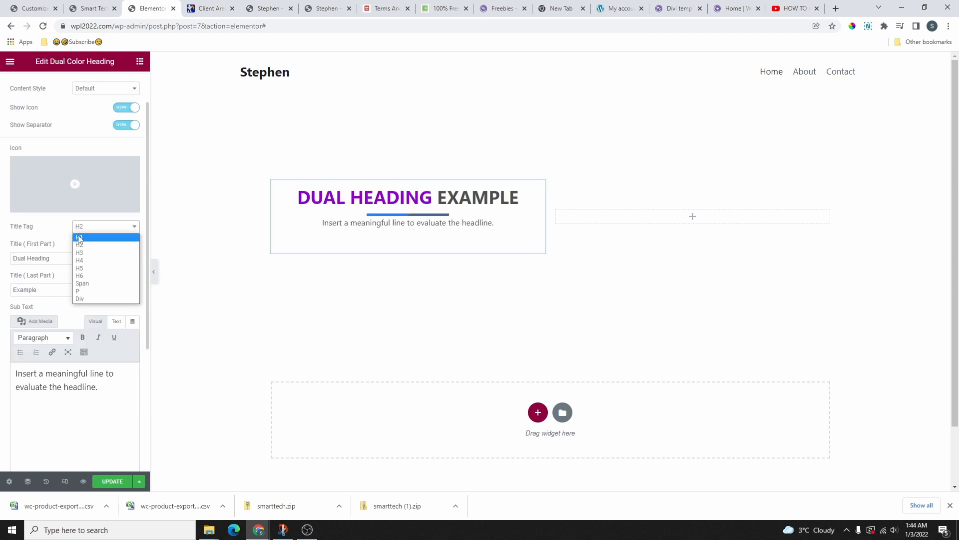
left_click(91, 238)
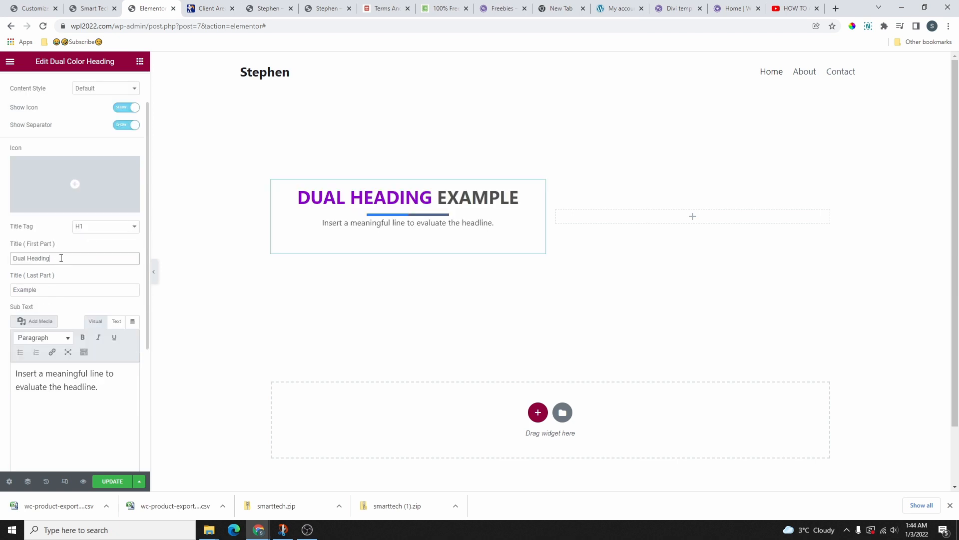
Set the title's first part to "ENHANCE" and its last part to "YOUR WITH SMART TECHNOLOGIES"
right_click(24, 290)
left_click(63, 338)
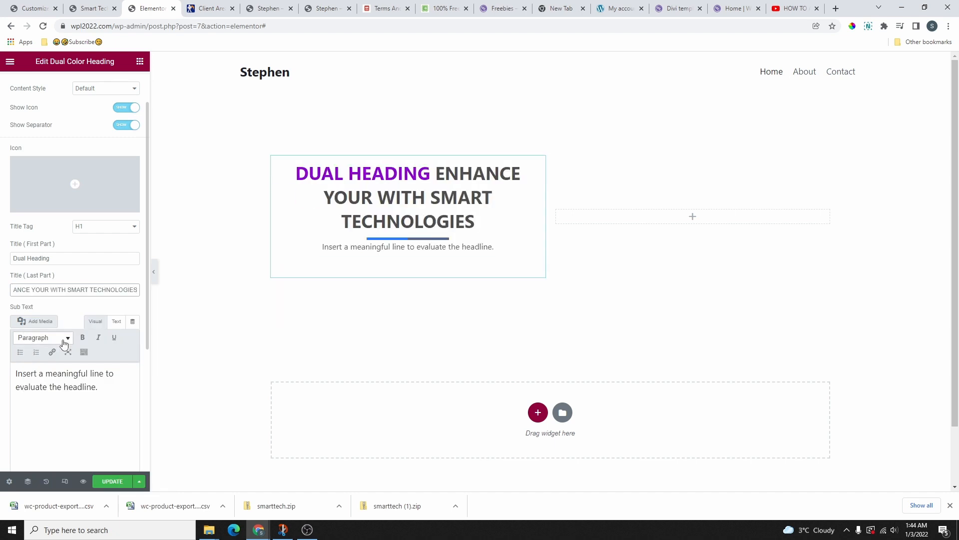
left_click_drag(31, 290, 2, 292)
key("ctrl+c")
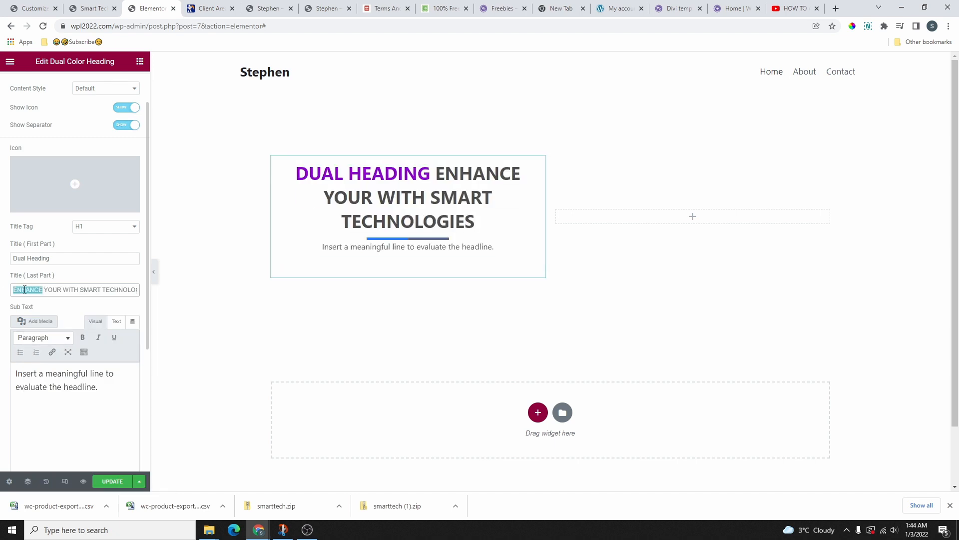
right_click(24, 289)
left_click(47, 314)
left_click_drag(55, 258, 11, 258)
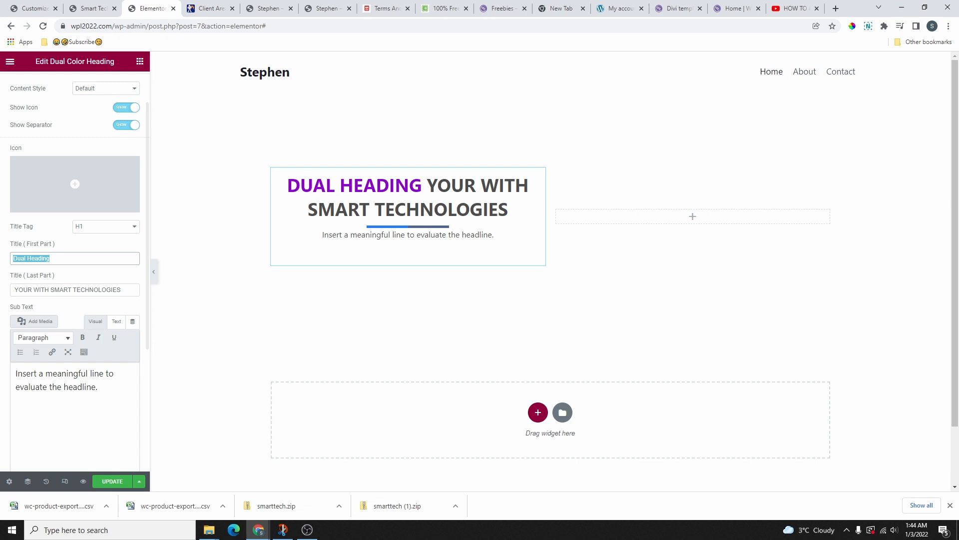
key("ctrl+v")
Replace the sub text with "Insert a meaningful line to evaluate the headline." repeated twice, and align the heading content left
scroll(47, 281, "down", 2)
right_click(25, 279)
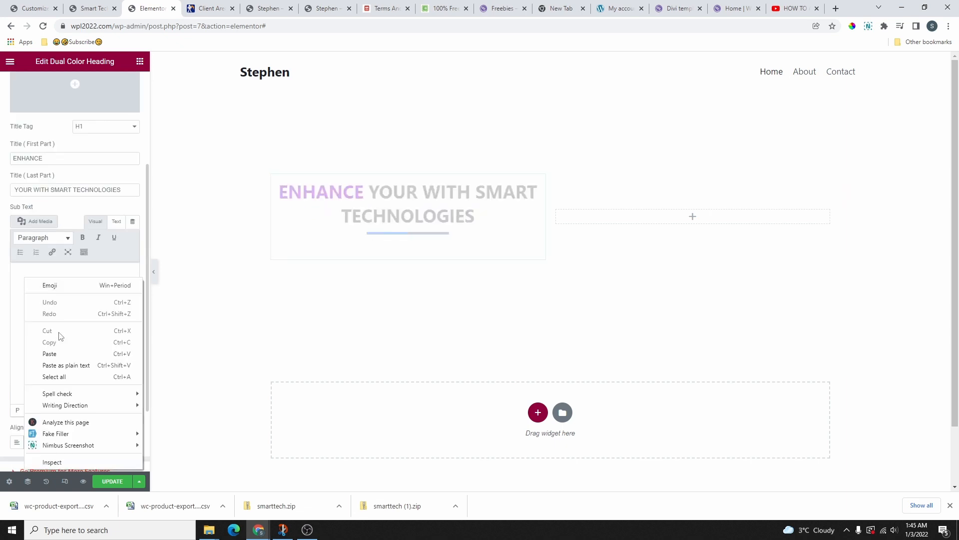
left_click(52, 354)
scroll(68, 350, "down", 1)
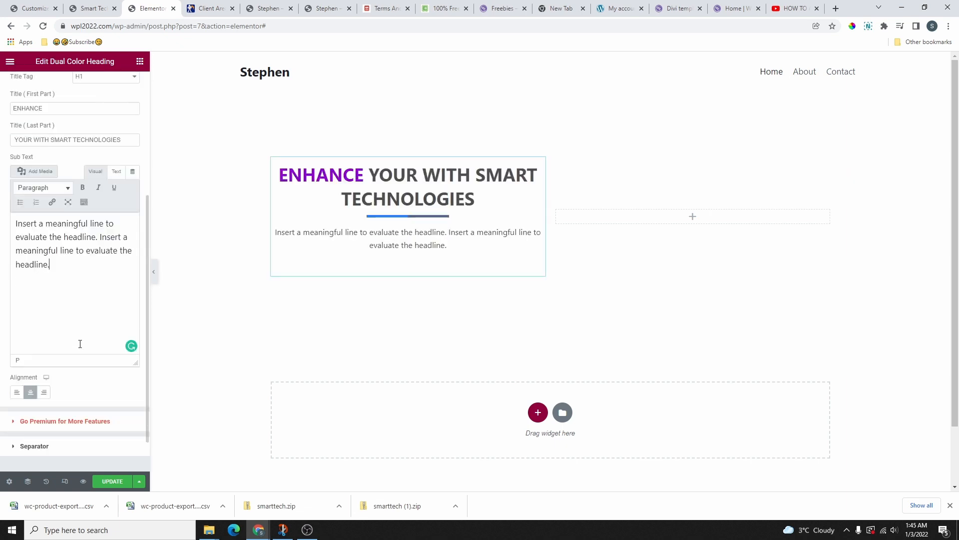
left_click(17, 392)
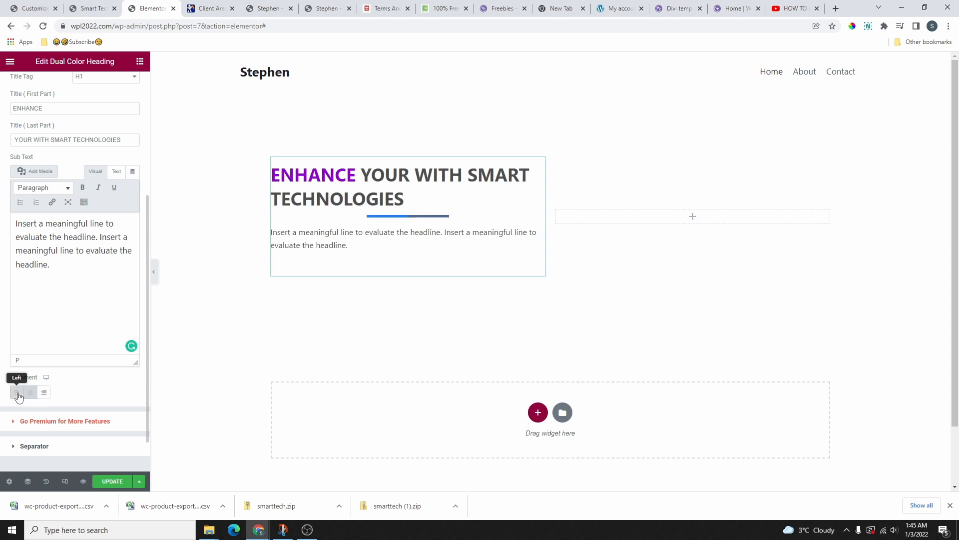
Check the Smart Tech demo's headline, and set the solid colour of "ENHANCE" to the global colour Theme Accent
left_click(92, 7)
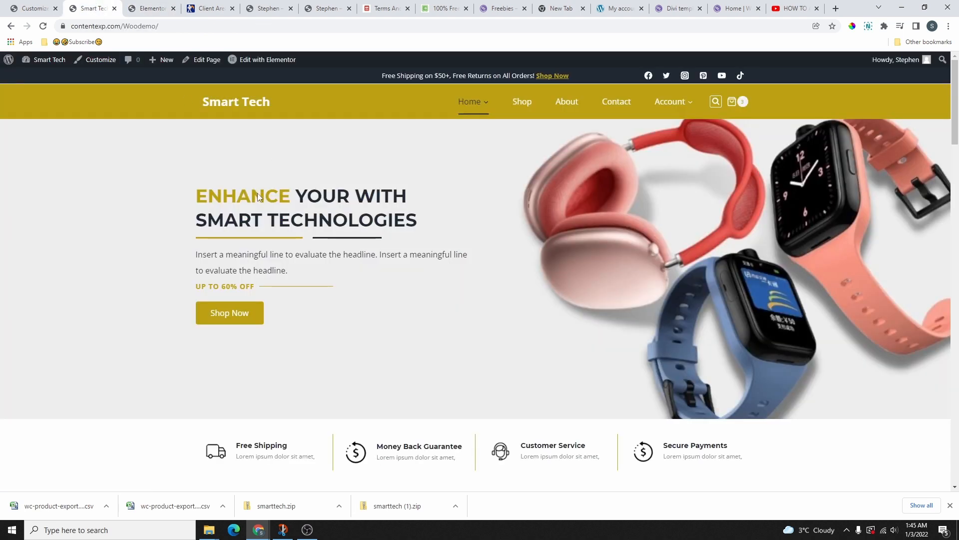
left_click(150, 8)
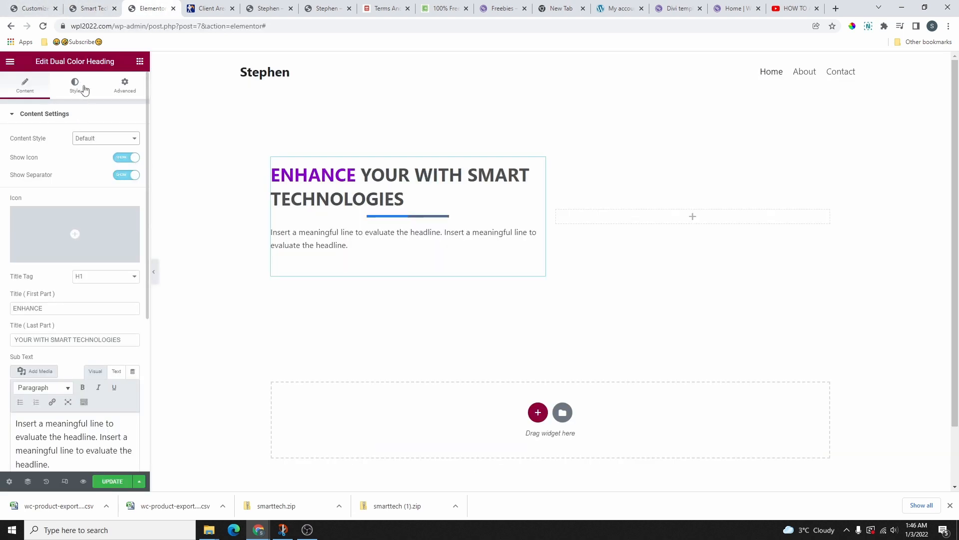
left_click(81, 87)
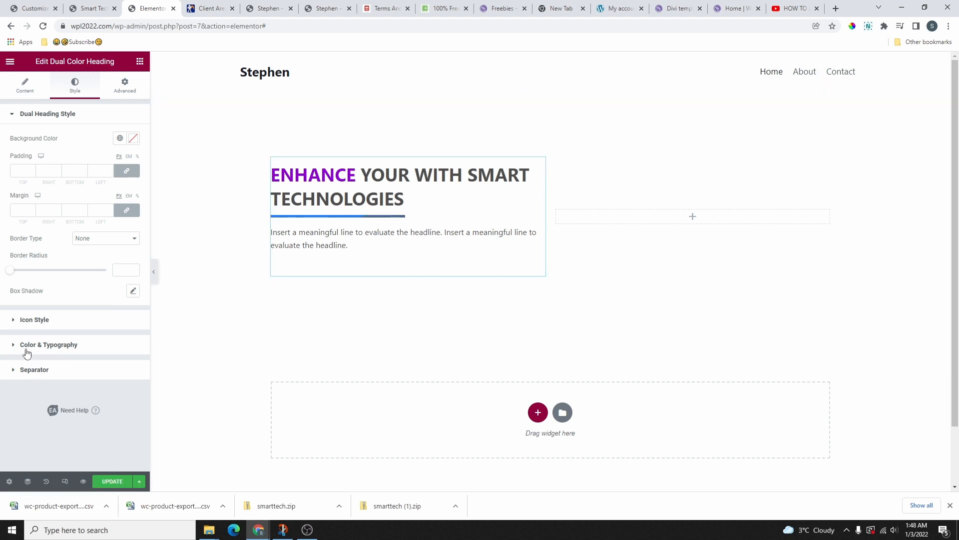
left_click(71, 347)
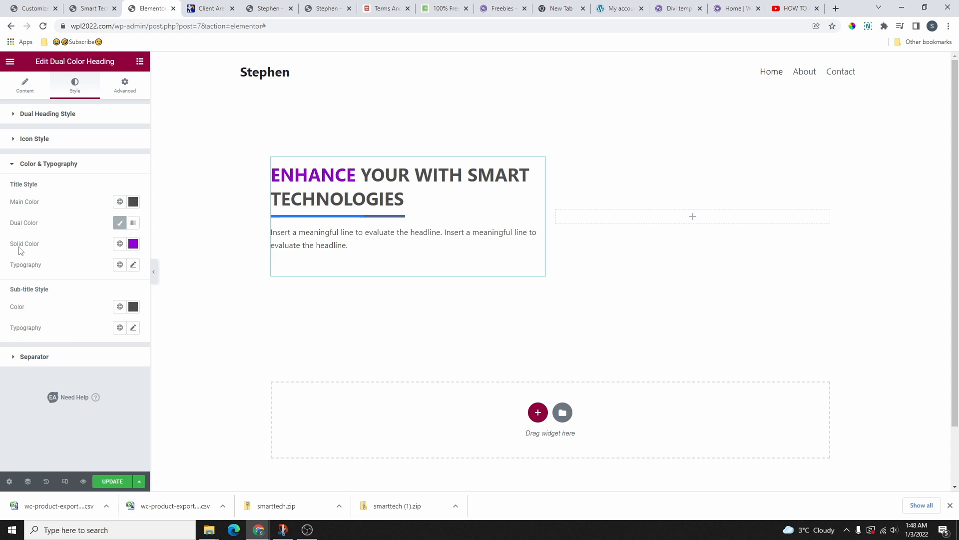
left_click(120, 243)
scroll(63, 297, "down", 1)
scroll(63, 298, "up", 2)
left_click(48, 329)
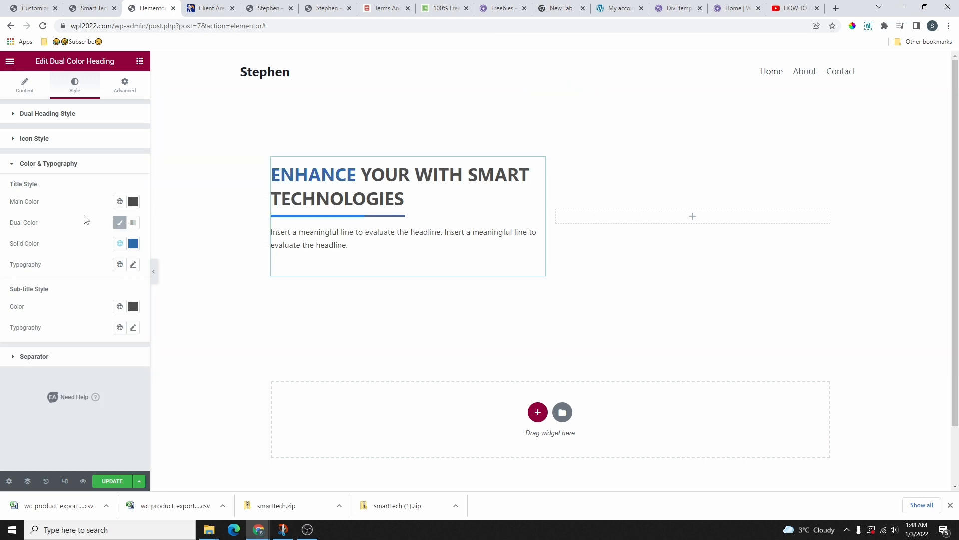
Set the title's main colour to the global colour Strongest text and the sub-title's colour to Strong Text
left_click(120, 204)
scroll(63, 313, "down", 1)
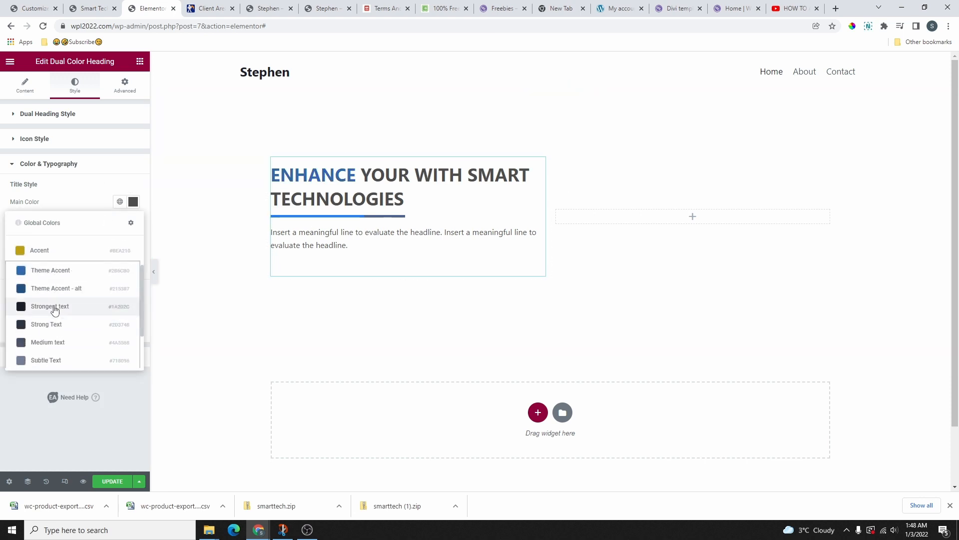
left_click(53, 307)
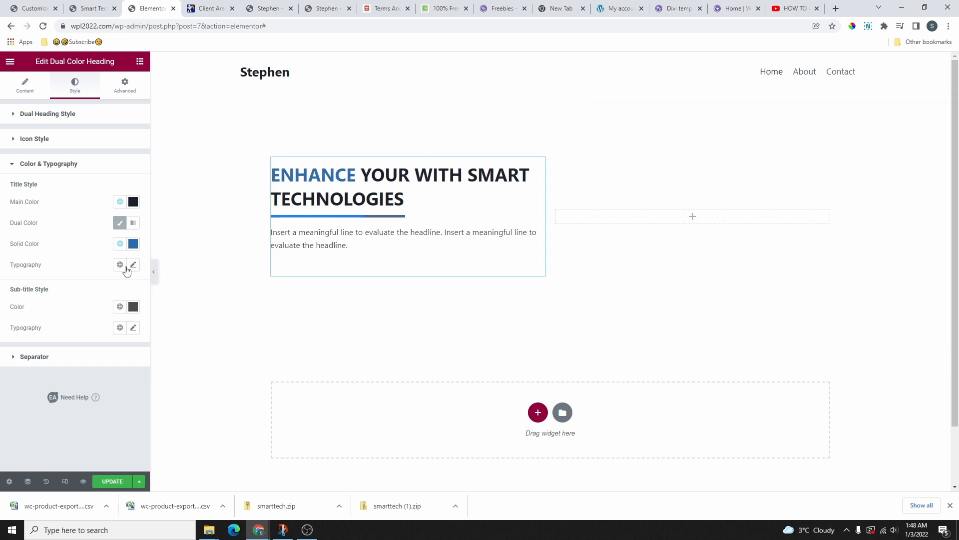
left_click(120, 306)
scroll(58, 350, "down", 2)
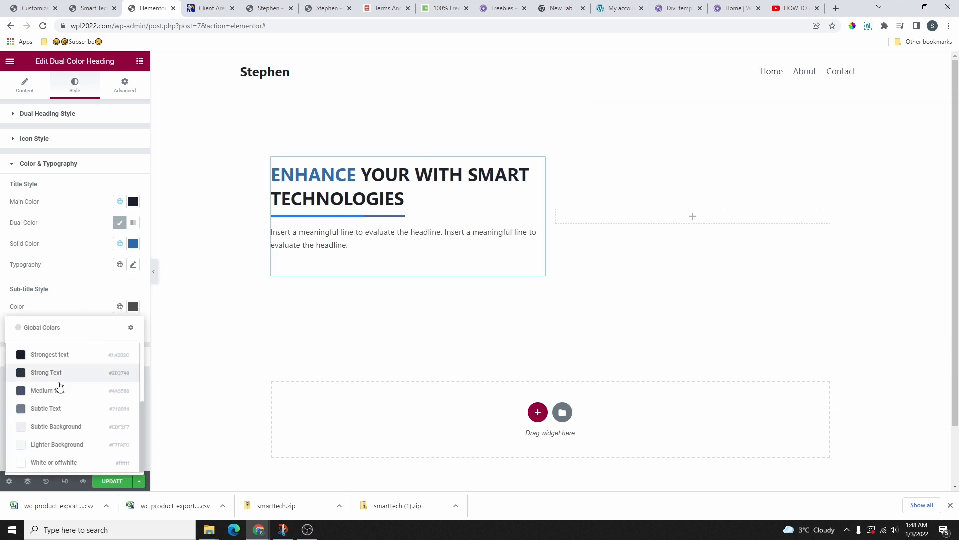
left_click(50, 378)
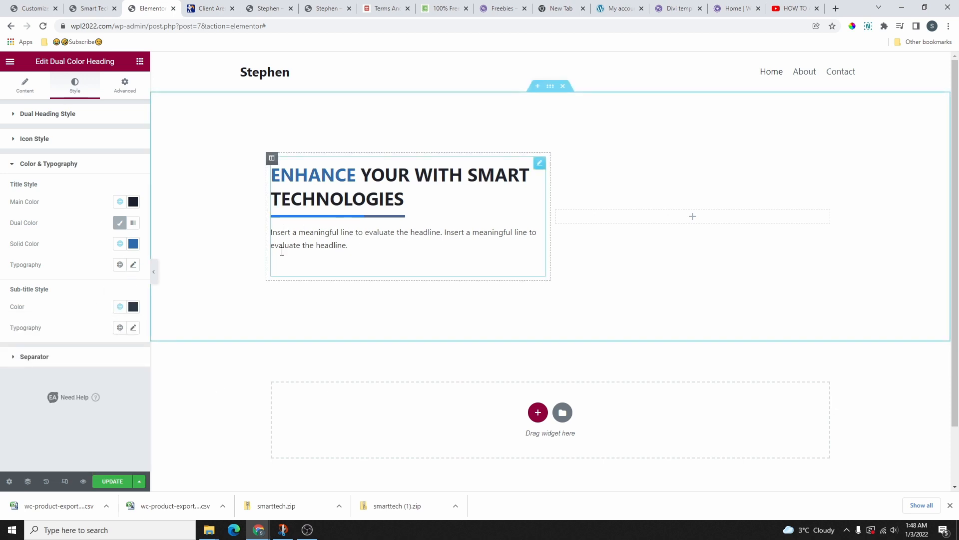
Set the separator's distance between lines to 10 px and its left line's width to 33%, checking the Smart Tech demo for reference
left_click(65, 359)
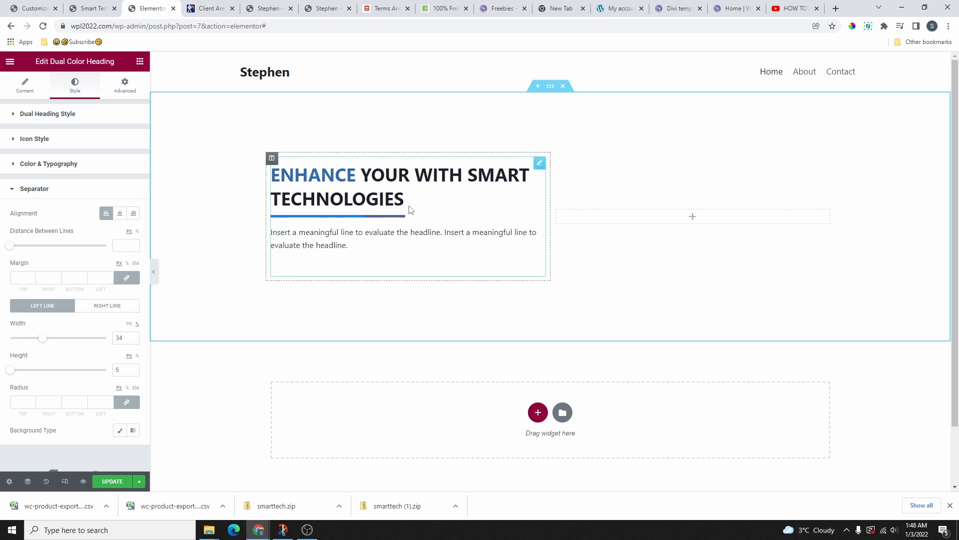
left_click_drag(10, 250, 15, 245)
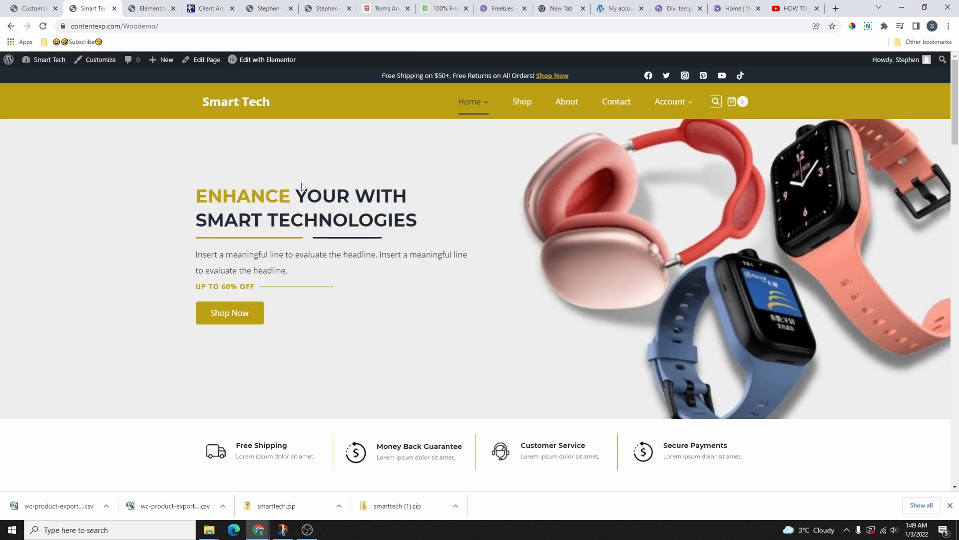
left_click(162, 8)
mouse_move(44, 310)
left_mouse_down()
mouse_move(19, 304)
mouse_move(41, 309)
left_mouse_up()
Set the separator's right line to the global colour Strongest text
left_click(93, 279)
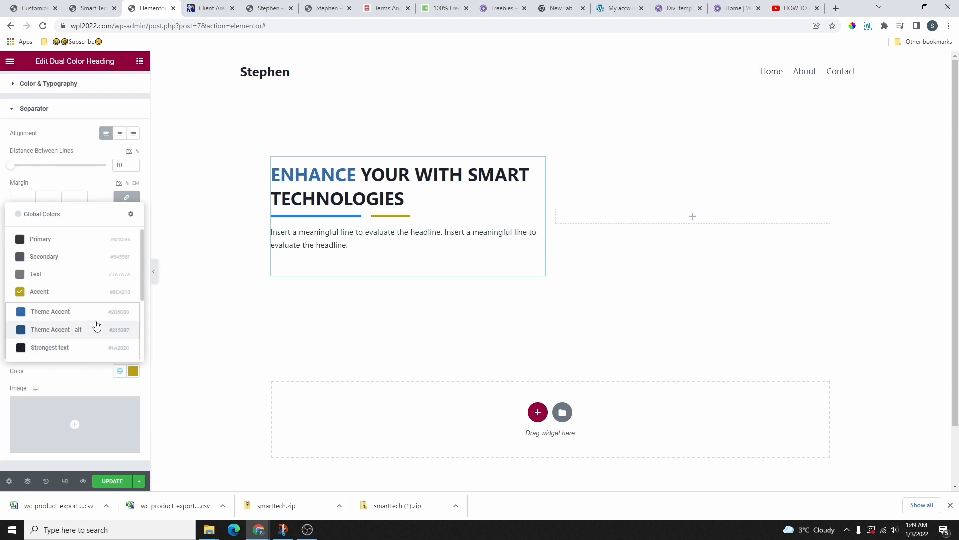
scroll(95, 327, "down", 1)
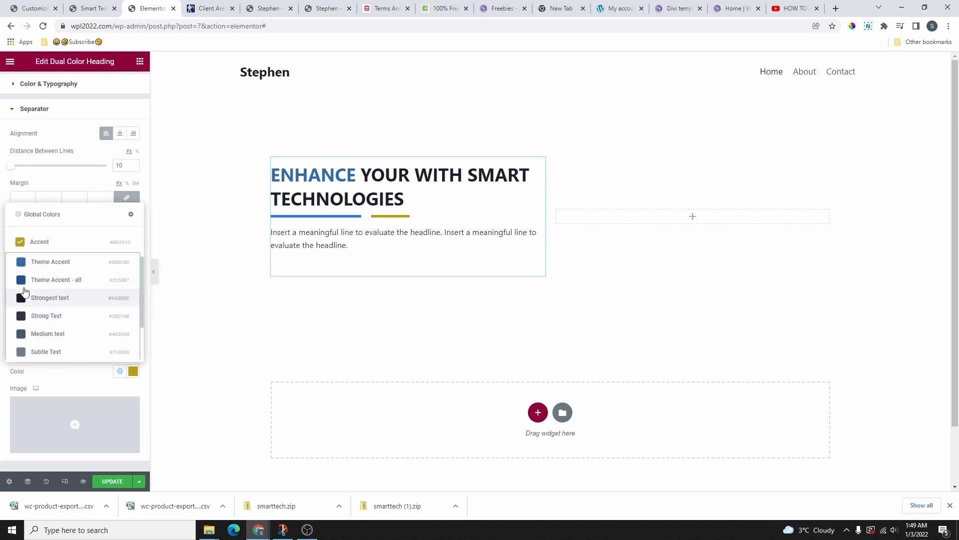
left_click(46, 298)
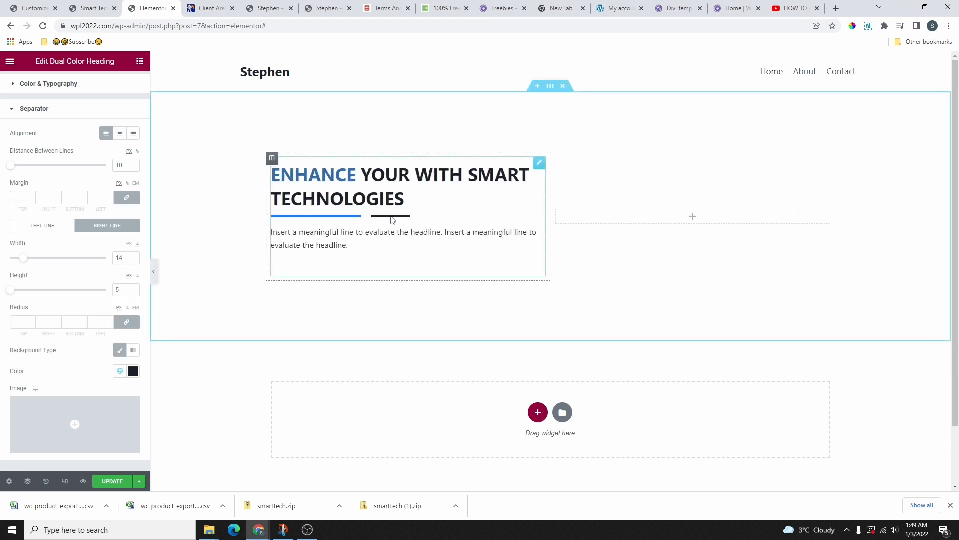
Give the separator's left line a classic background in the global colour Accent
left_click(42, 227)
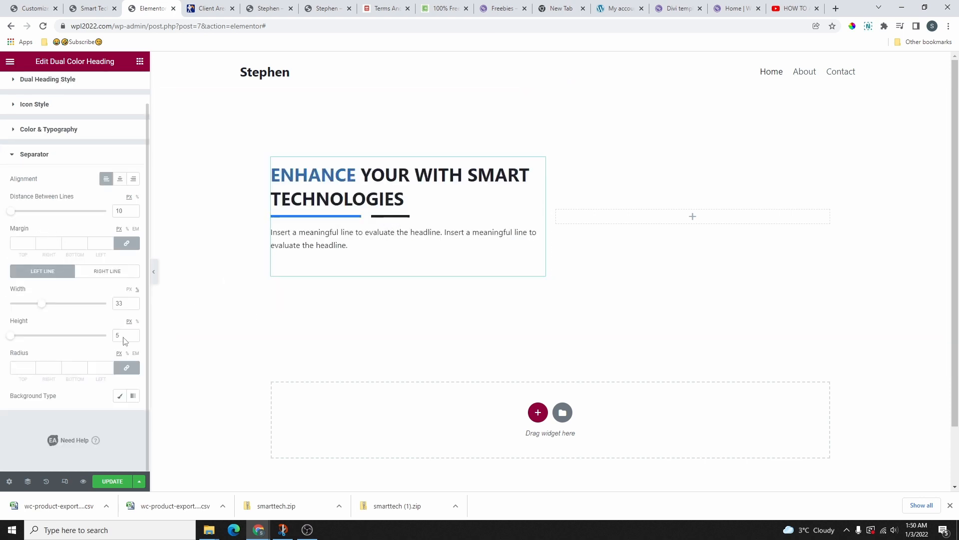
left_click(120, 395)
scroll(93, 373, "down", 2)
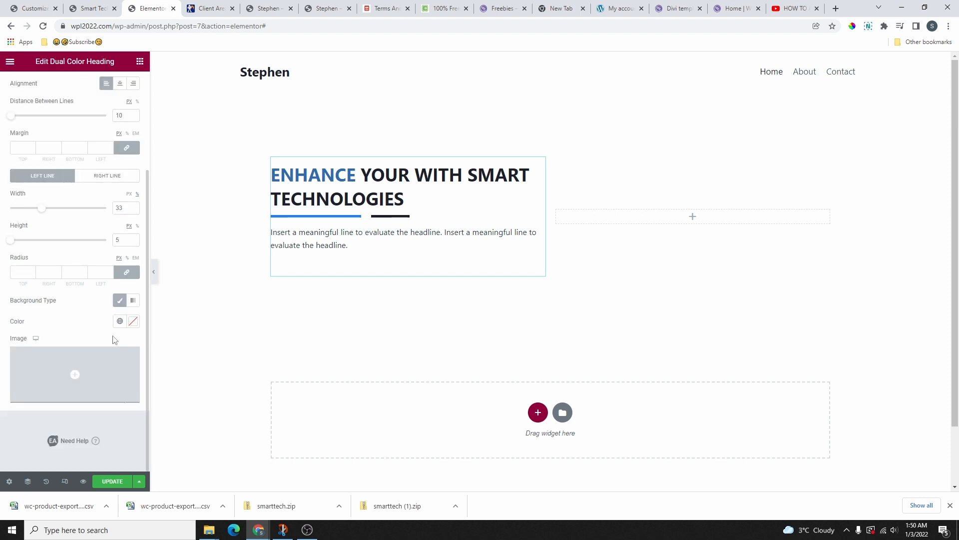
left_click(119, 322)
scroll(50, 389, "down", 2)
scroll(38, 415, "up", 2)
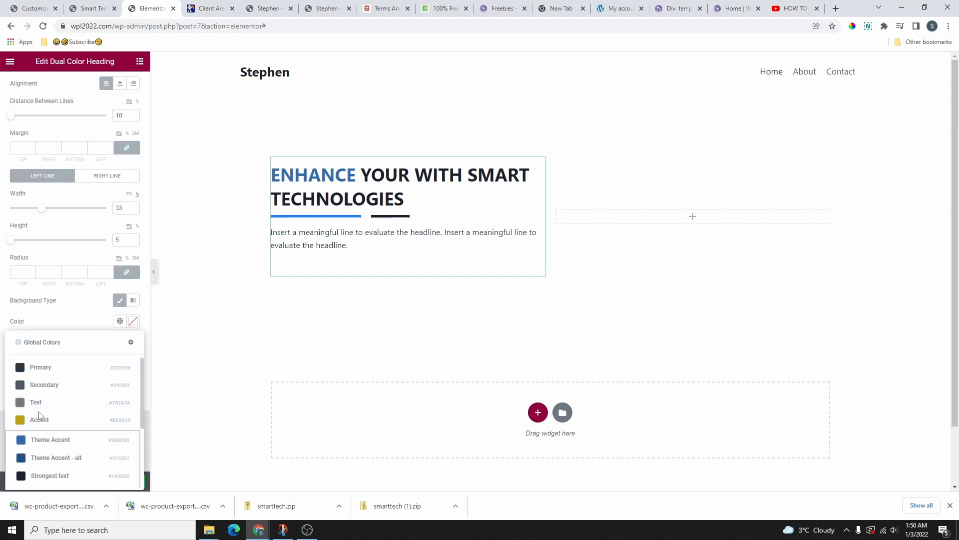
left_click(37, 417)
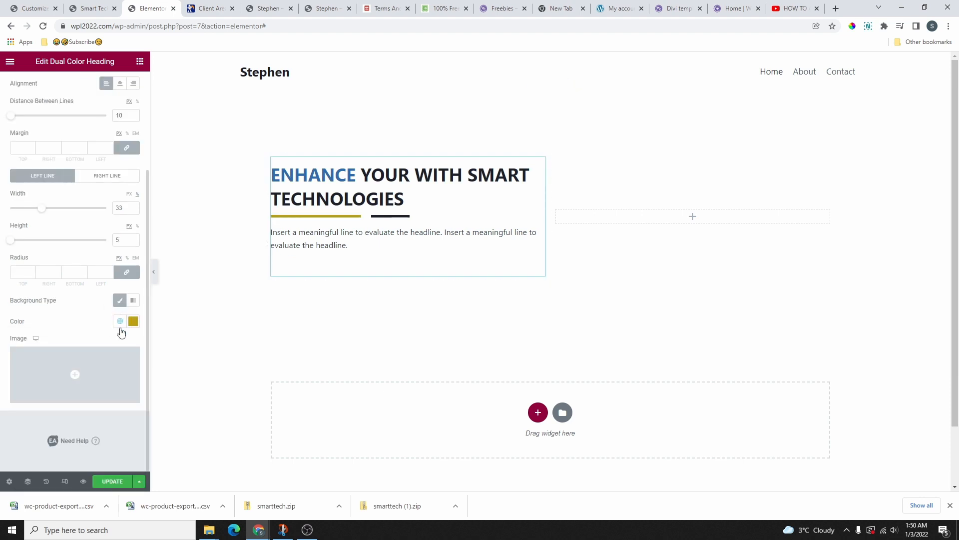
Set the separator's left line to the global colour Theme Accent and compare the heading with the Smart Tech demo
left_click(120, 321)
left_click(51, 440)
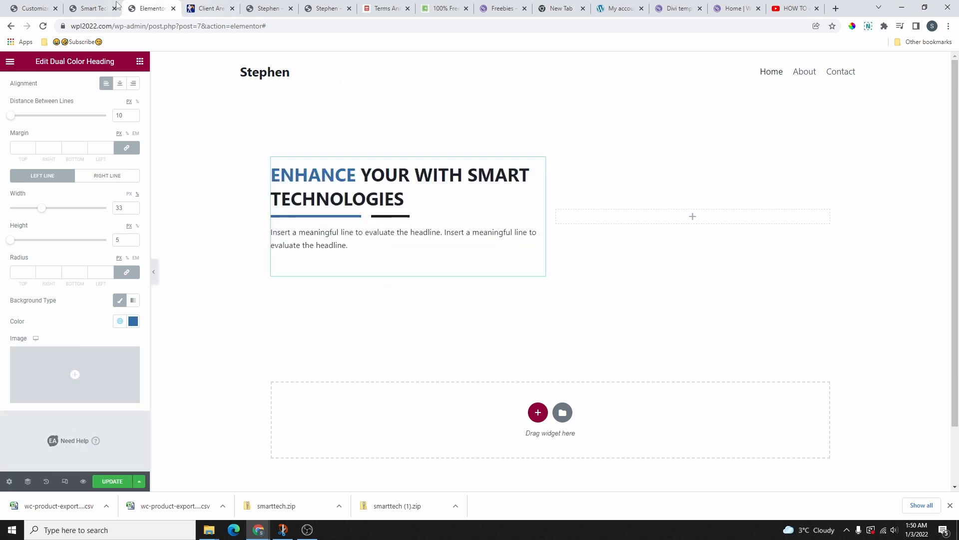
left_click(99, 8)
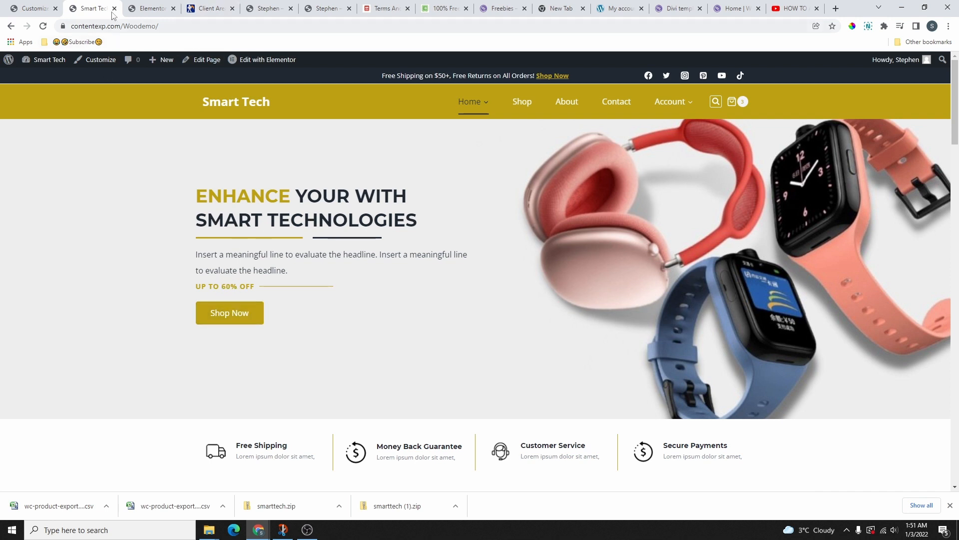
left_click(150, 8)
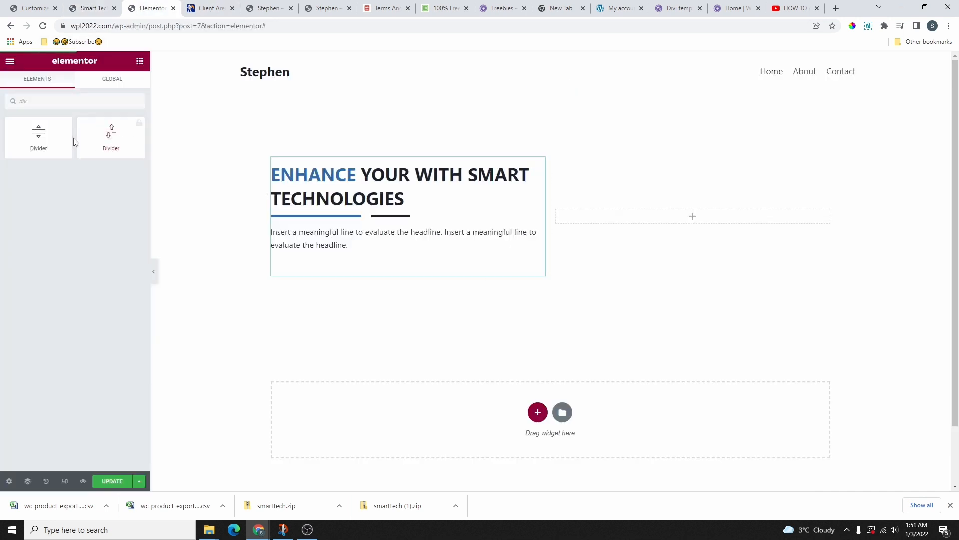
Add a Divider widget below the heading and give it a text element reading UP TO 60% OFF
left_click_drag(34, 129, 355, 249)
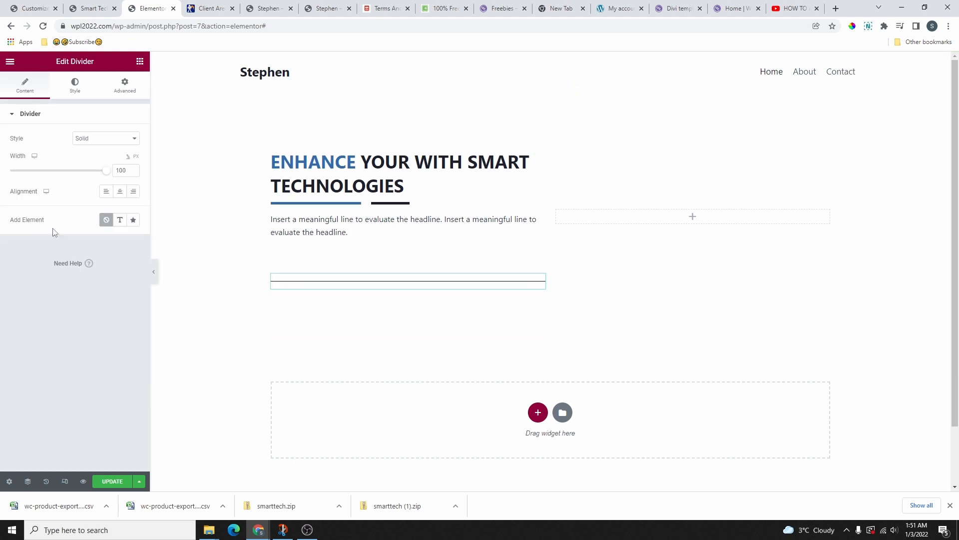
left_click(119, 222)
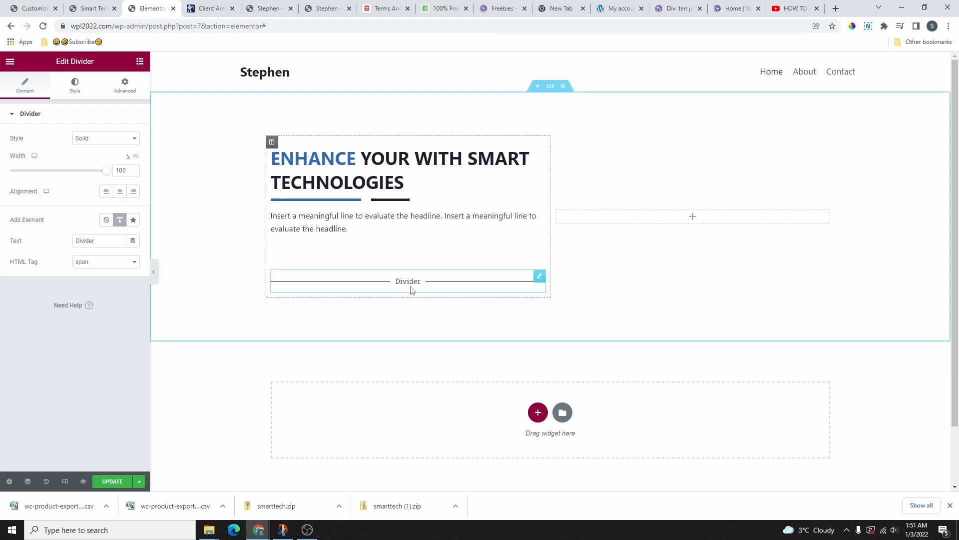
double_click(97, 239)
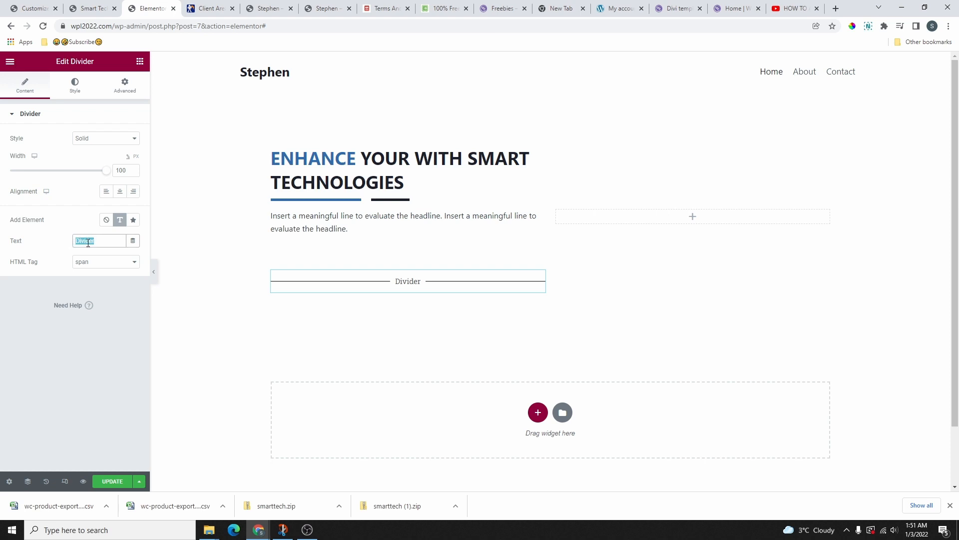
right_click(85, 242)
left_click(126, 287)
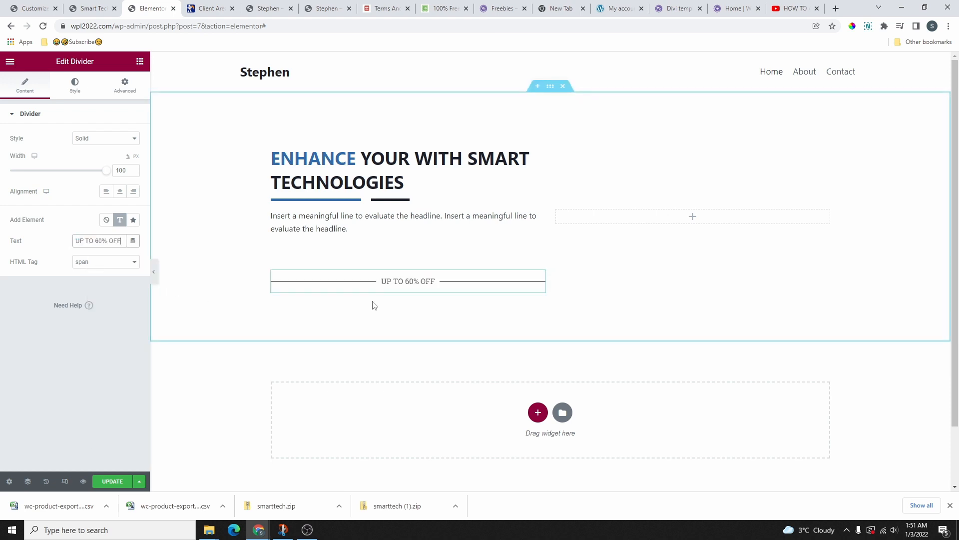
Try the Dotted and Curly line styles on the divider
left_click(93, 144)
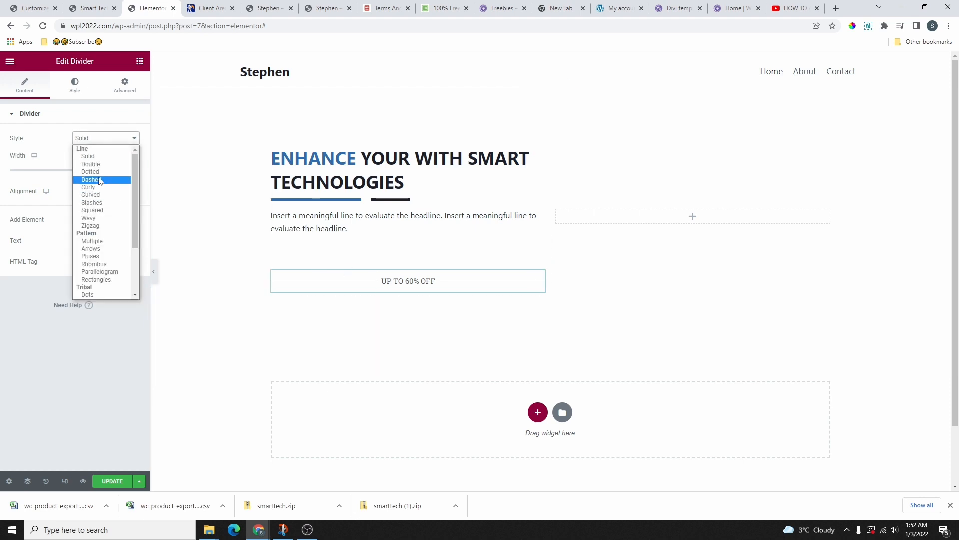
left_click(95, 172)
left_click(108, 141)
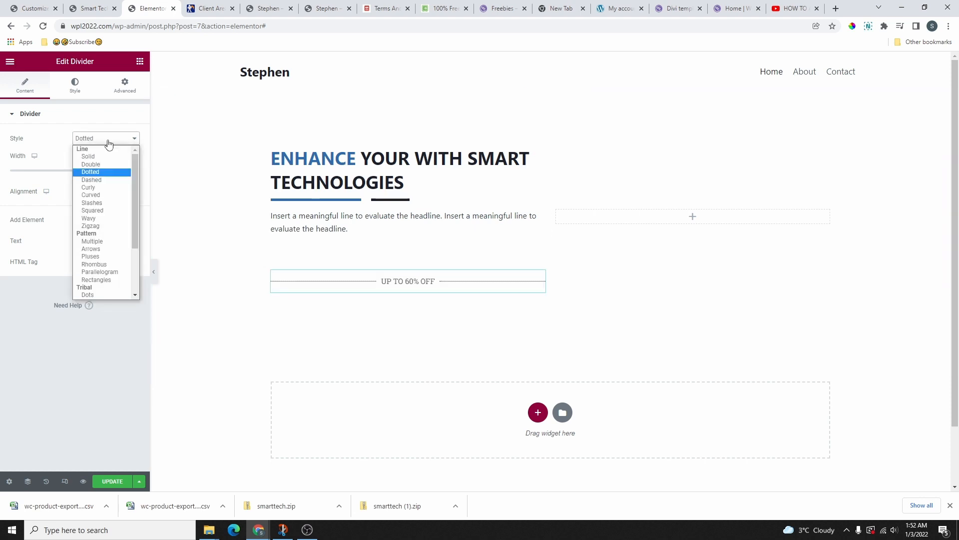
left_click(100, 188)
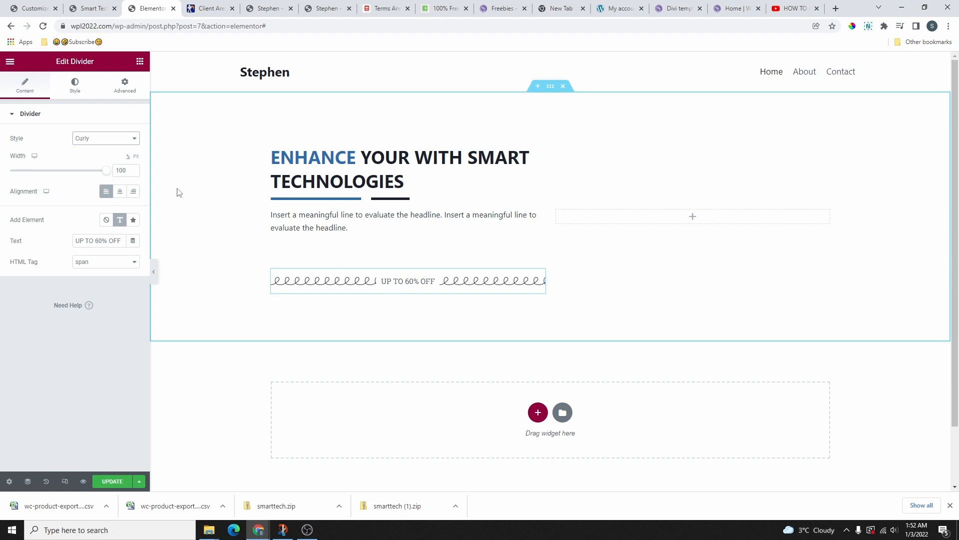
Set the divider's colour to the global colour Theme Accent, try its weight and reduce the size of its curls
left_click(75, 86)
left_click(120, 139)
scroll(97, 210, "down", 1)
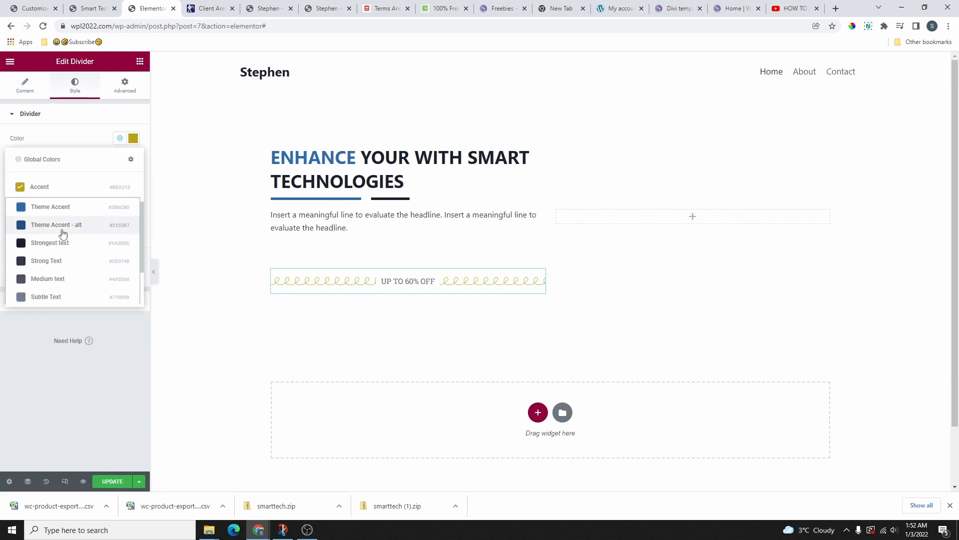
left_click(59, 207)
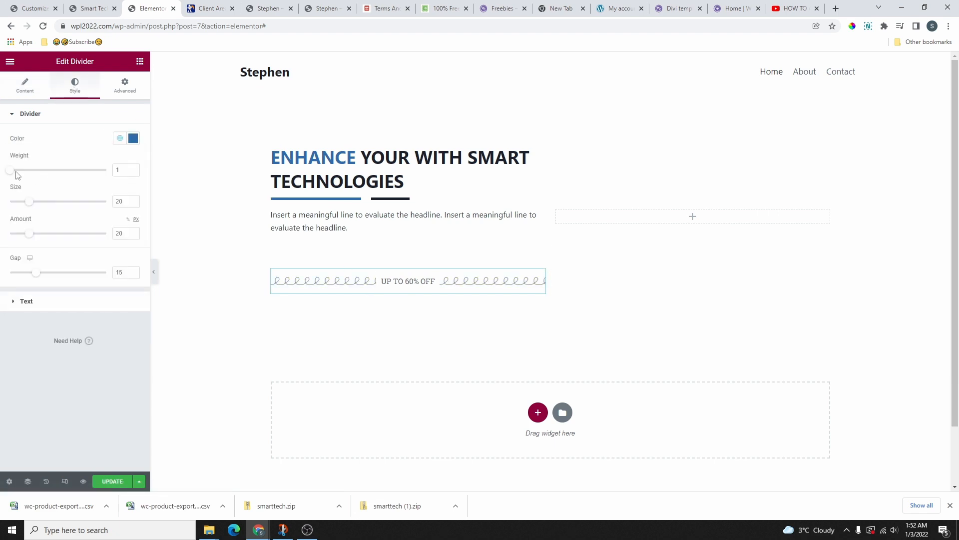
mouse_move(13, 173)
left_mouse_down()
mouse_move(56, 181)
mouse_move(11, 180)
left_mouse_up()
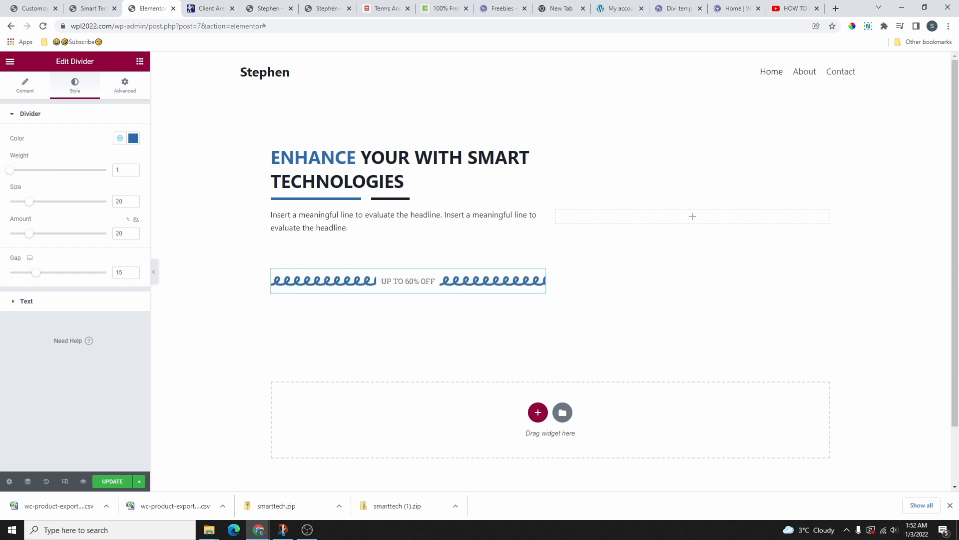
mouse_move(30, 204)
left_mouse_down()
mouse_move(66, 207)
mouse_move(16, 201)
left_mouse_up()
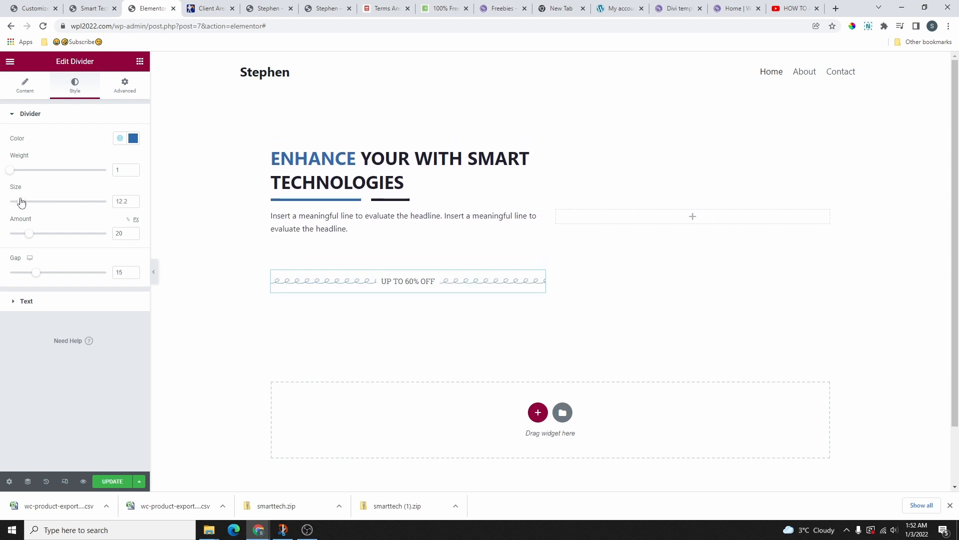
Position the divider's text at the left with a spacing of 9, using the Smart Tech demo as reference
left_click(67, 301)
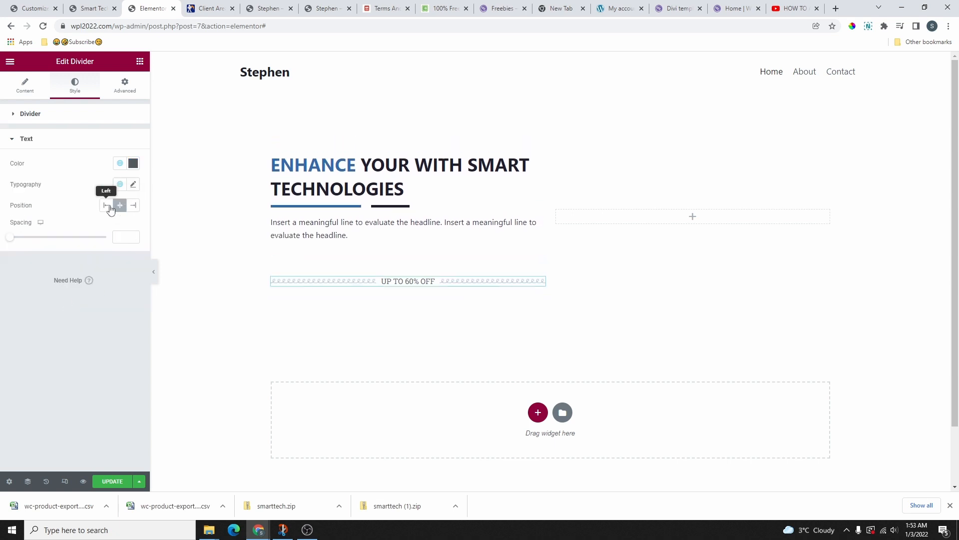
left_click(90, 8)
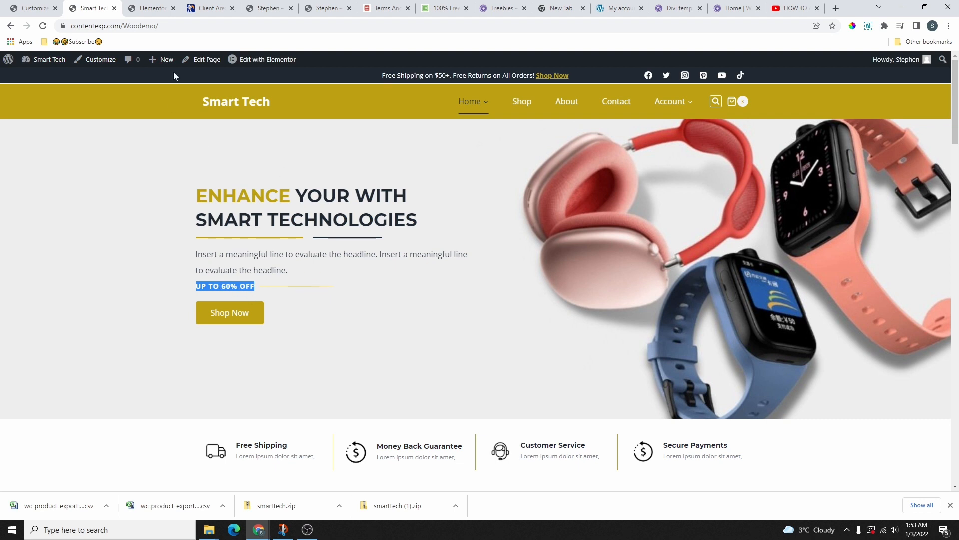
left_click(35, 8)
left_click(151, 9)
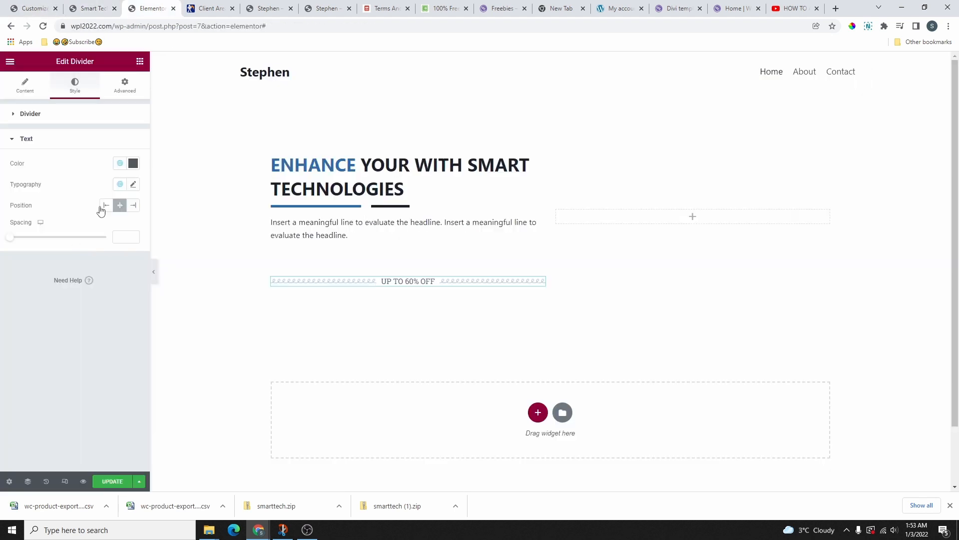
left_click(105, 205)
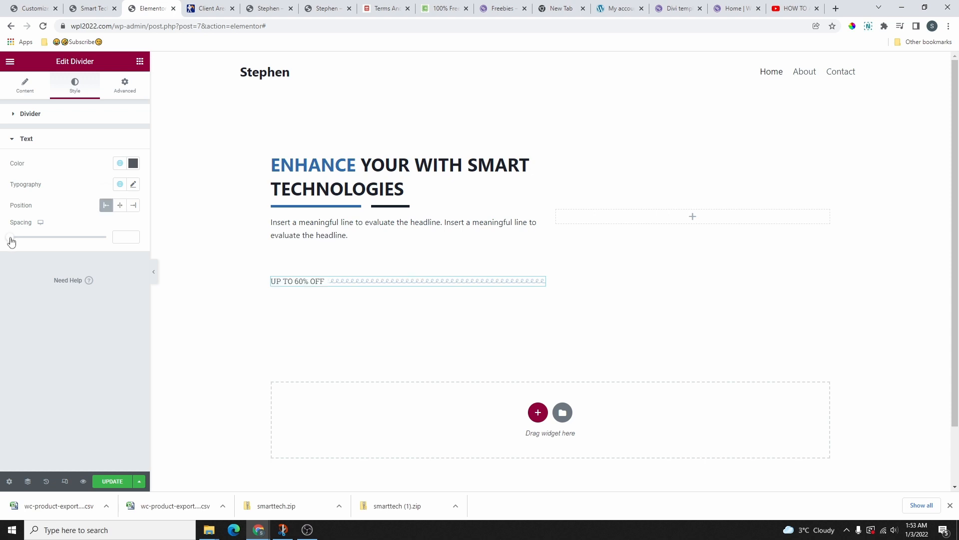
mouse_move(18, 242)
left_mouse_down()
mouse_move(34, 242)
mouse_move(25, 243)
left_mouse_up()
Change the divider's line style to Solid and set its width to 53%
left_click(17, 113)
left_click(25, 85)
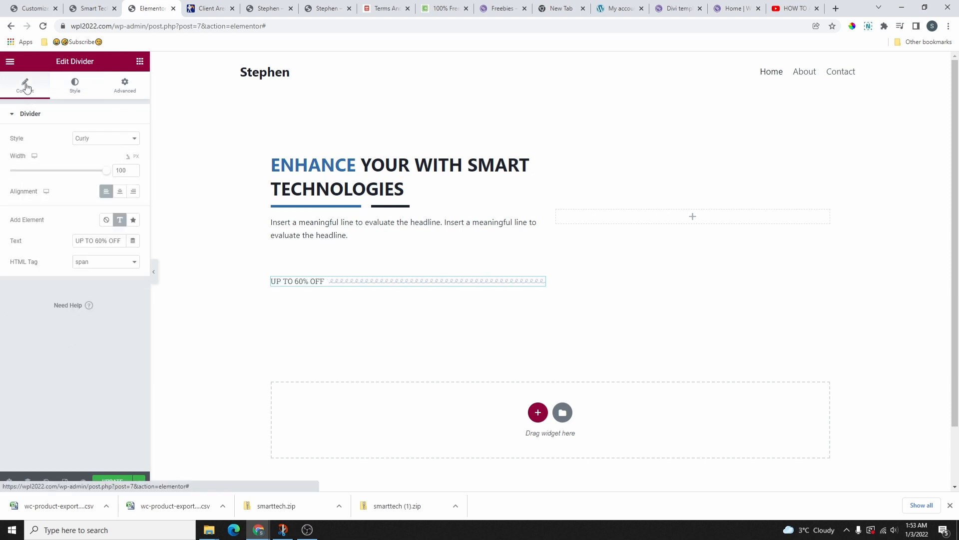
left_click(100, 140)
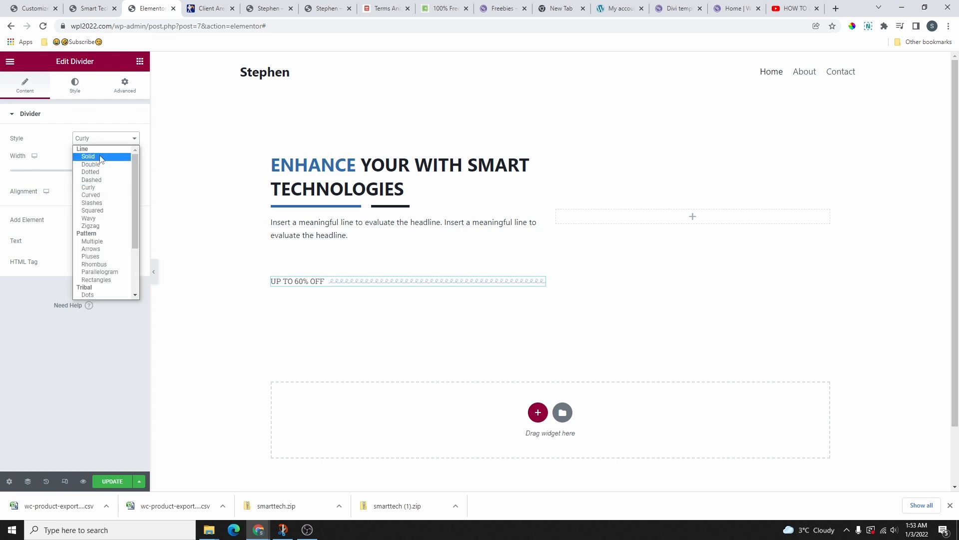
left_click(102, 158)
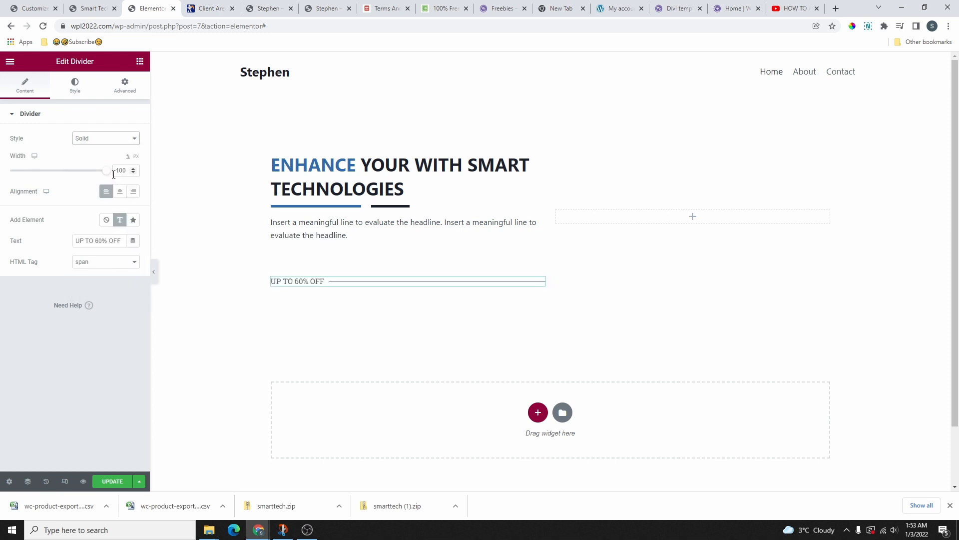
left_click_drag(106, 173, 61, 174)
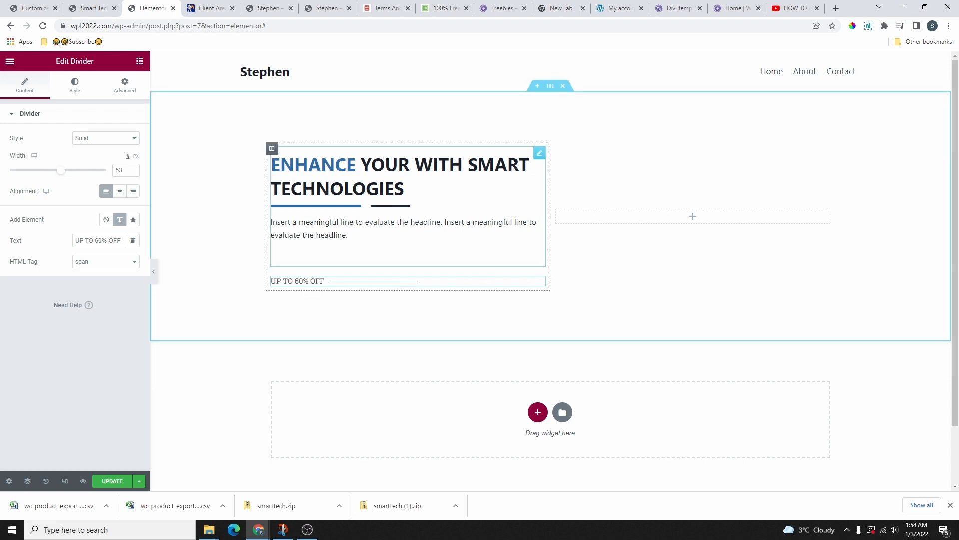
Give the Dual Color Heading a negative bottom margin that pulls the divider up close beneath the sub-title
left_click(540, 153)
left_click(125, 85)
left_click(83, 152)
left_click(84, 152)
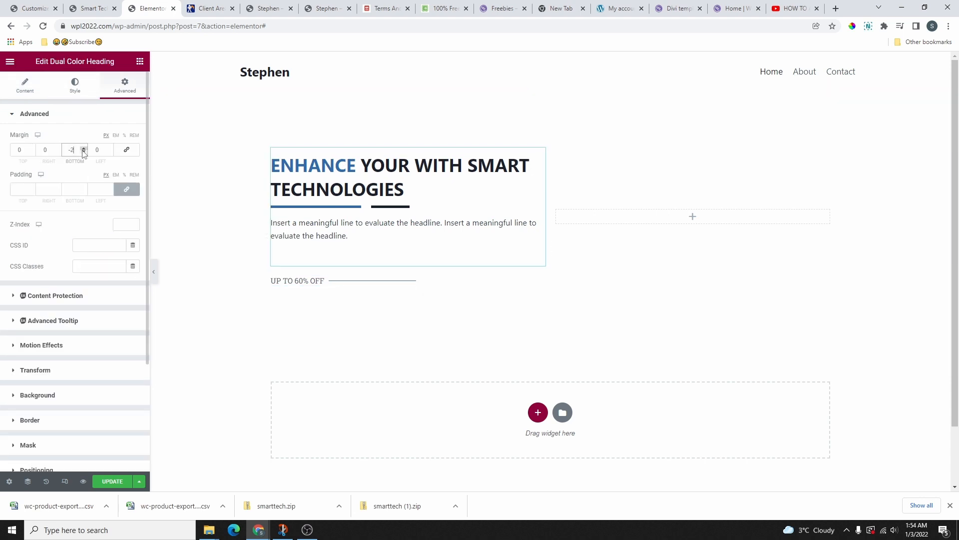
left_click_drag(84, 152, 83, 151)
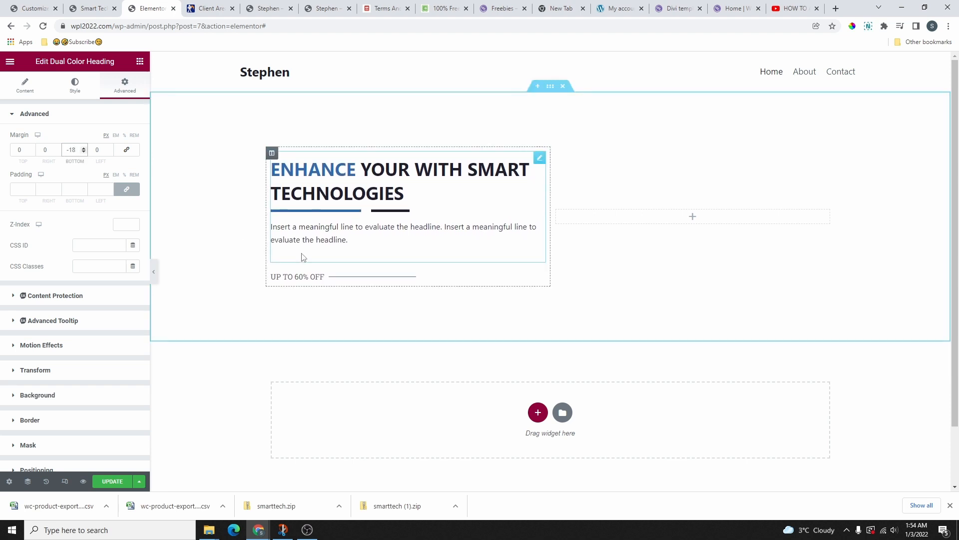
left_click_drag(84, 151, 84, 151)
Set the divider's text colour to the global colour Theme Accent
left_click(370, 267)
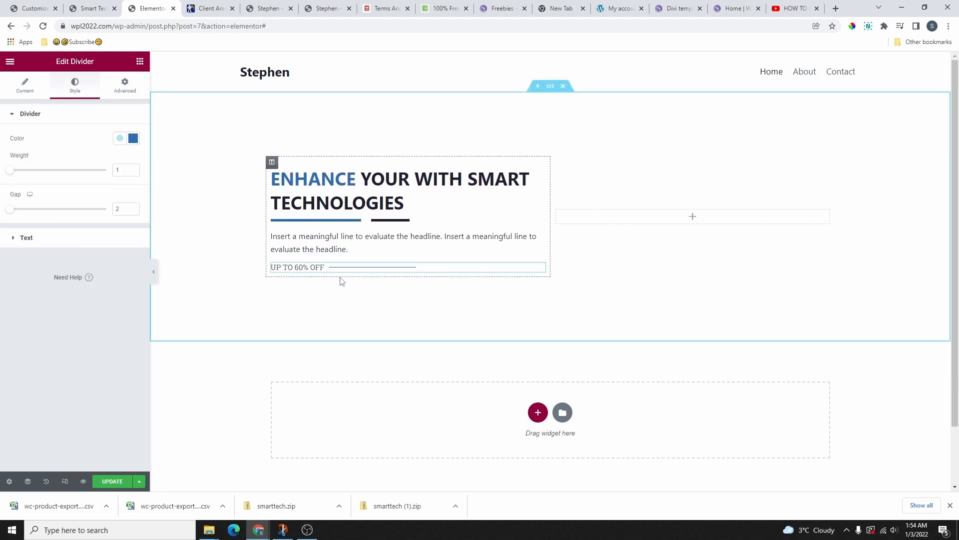
left_click(32, 242)
left_click(118, 166)
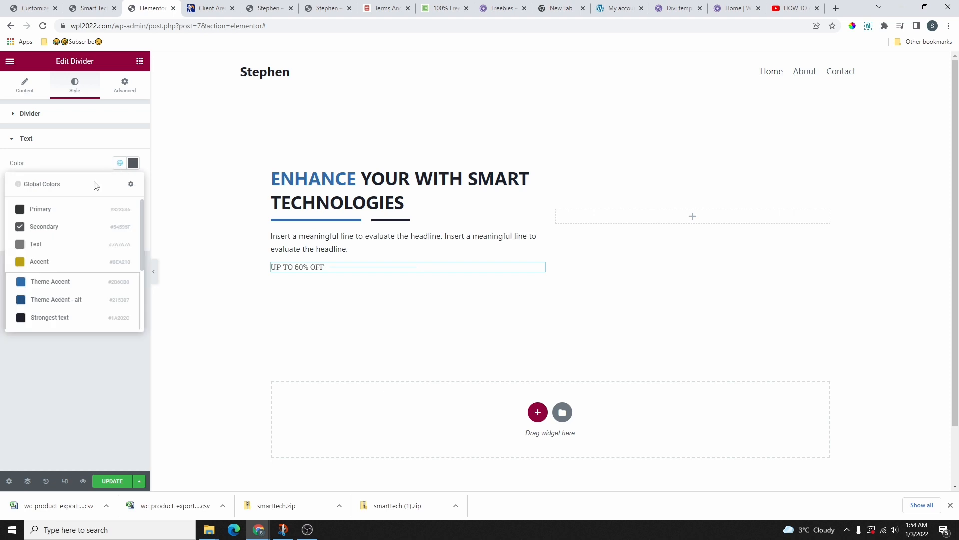
left_click(45, 284)
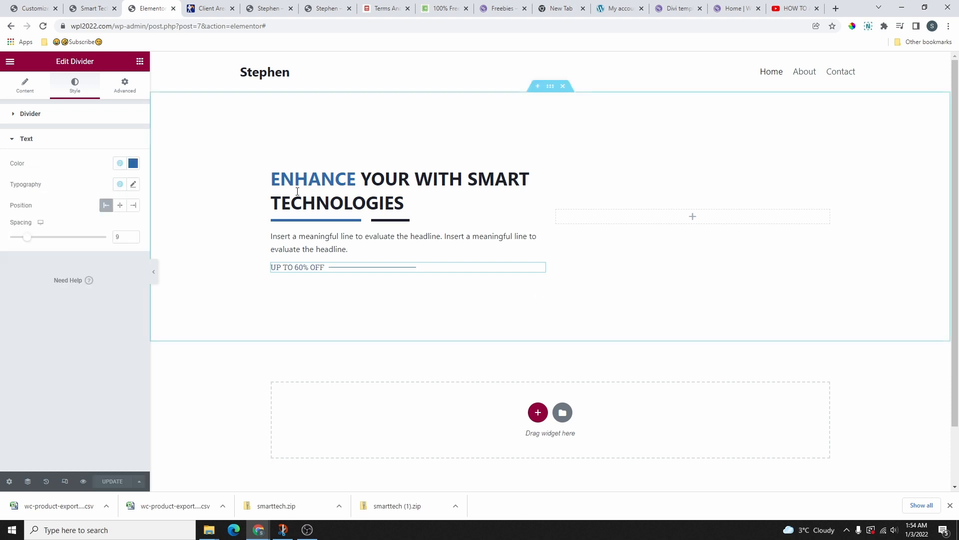
Check the Smart Tech demo's hero section and add a Button widget from the basic elements below the divider
left_click(90, 9)
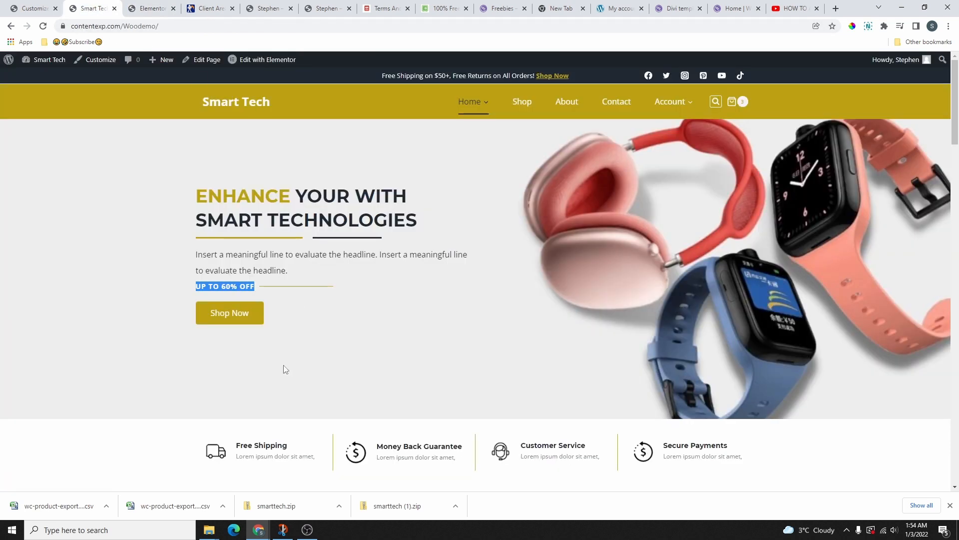
left_click(35, 5)
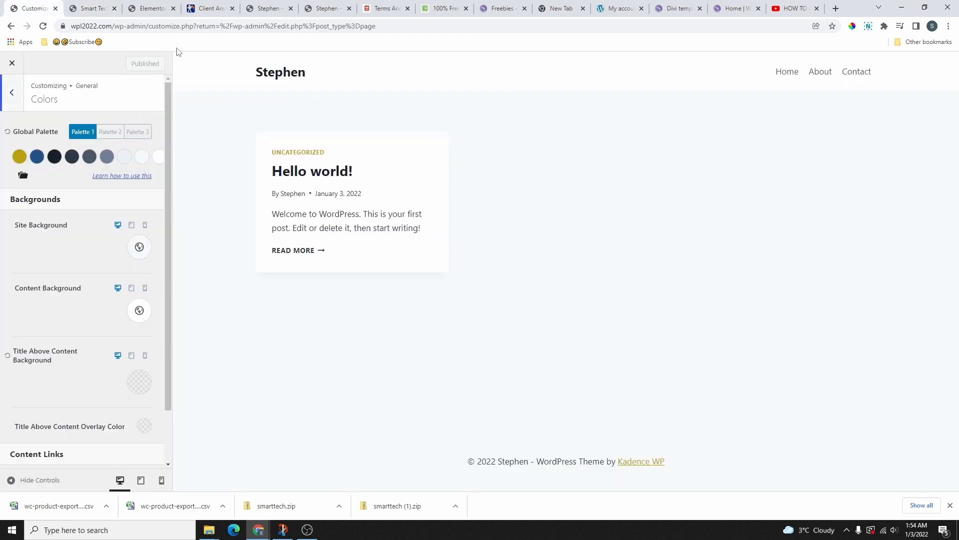
left_click(149, 8)
left_click(138, 62)
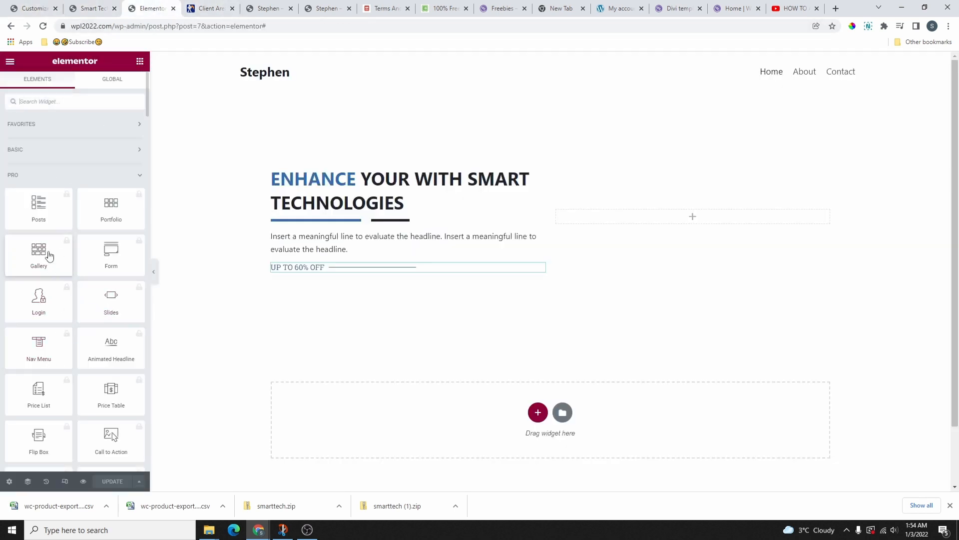
left_click(34, 152)
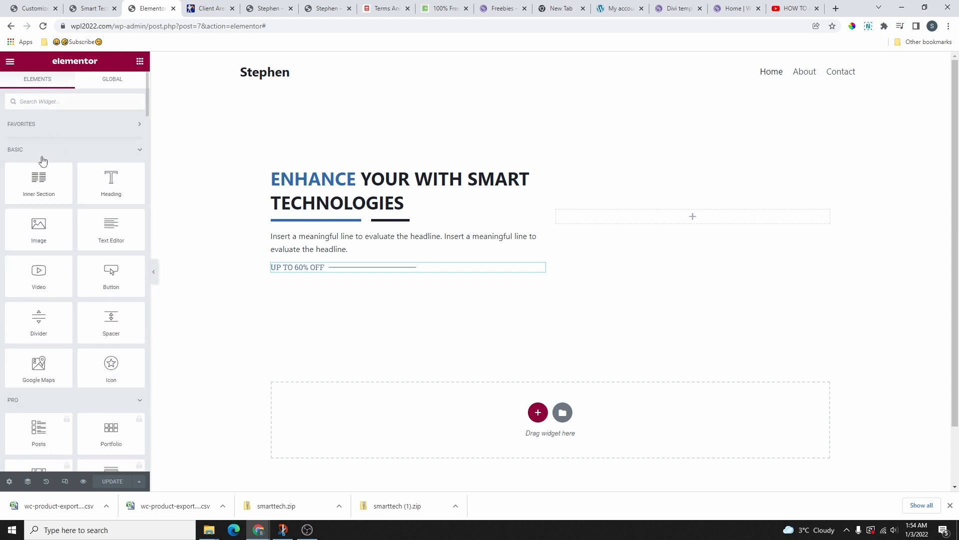
left_click_drag(101, 278, 309, 276)
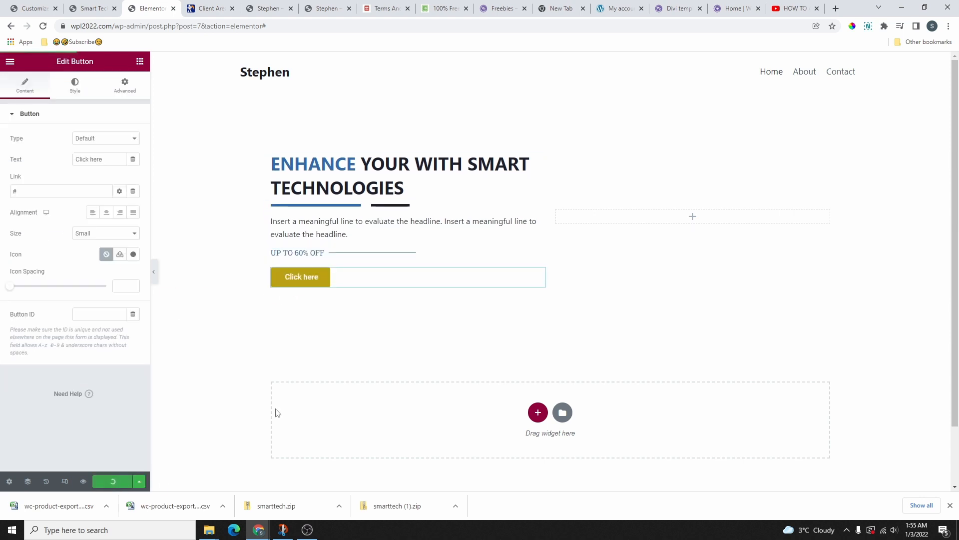
Set the button's hover background to the global colour Theme Accent - alt and its hover text to White or offwhite
left_click(74, 85)
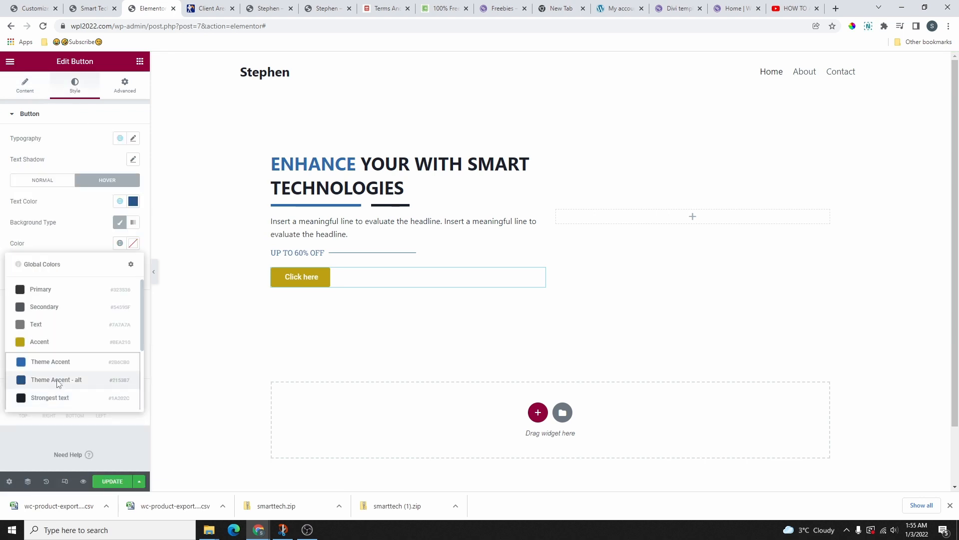
left_click(56, 380)
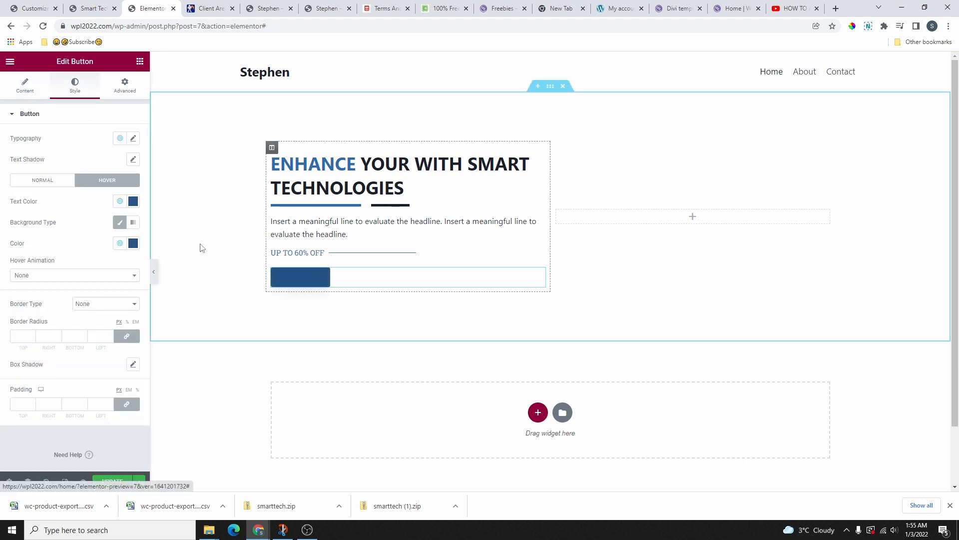
left_click(120, 201)
scroll(46, 350, "down", 3)
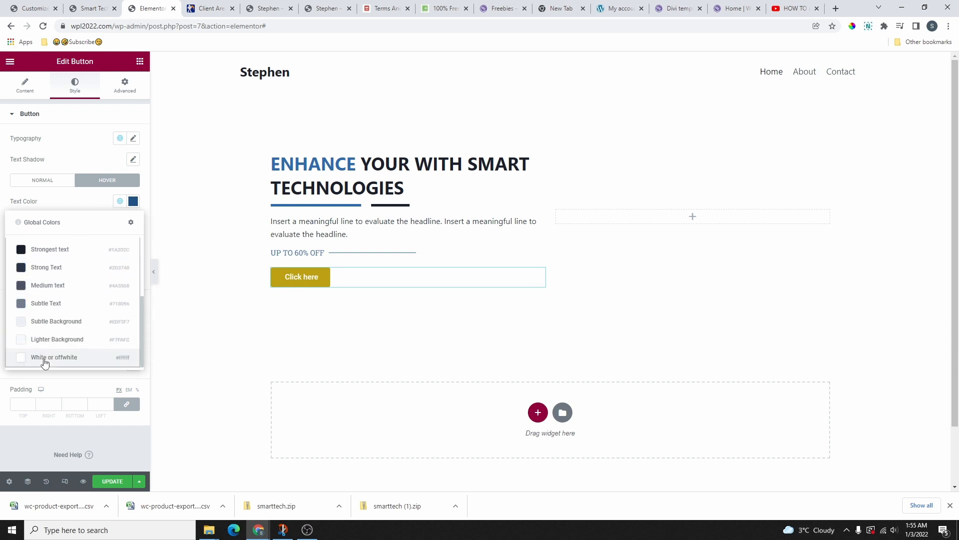
Set the button's normal background to the global colour Theme Accent and its normal text to a light global colour
left_click(43, 180)
left_click(120, 243)
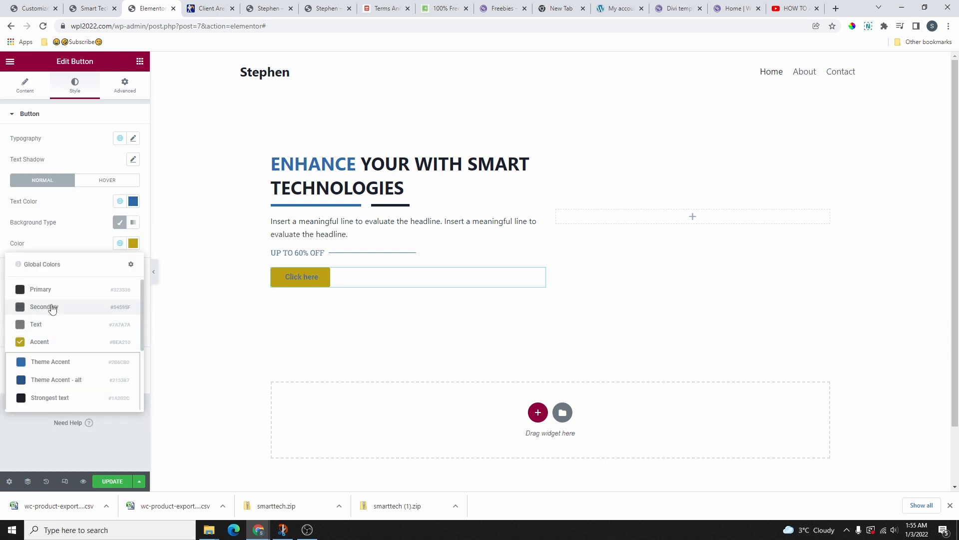
left_click(51, 361)
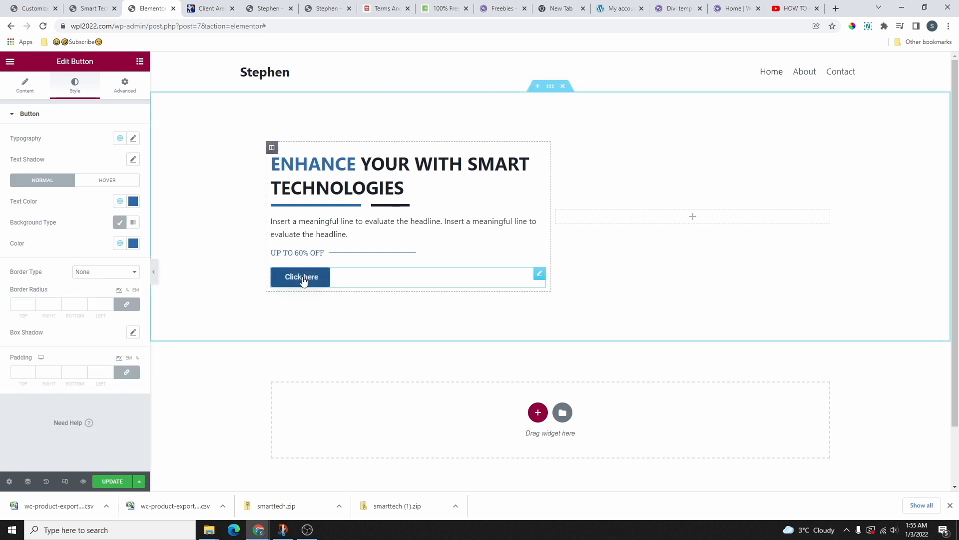
left_click(120, 201)
scroll(53, 320, "down", 3)
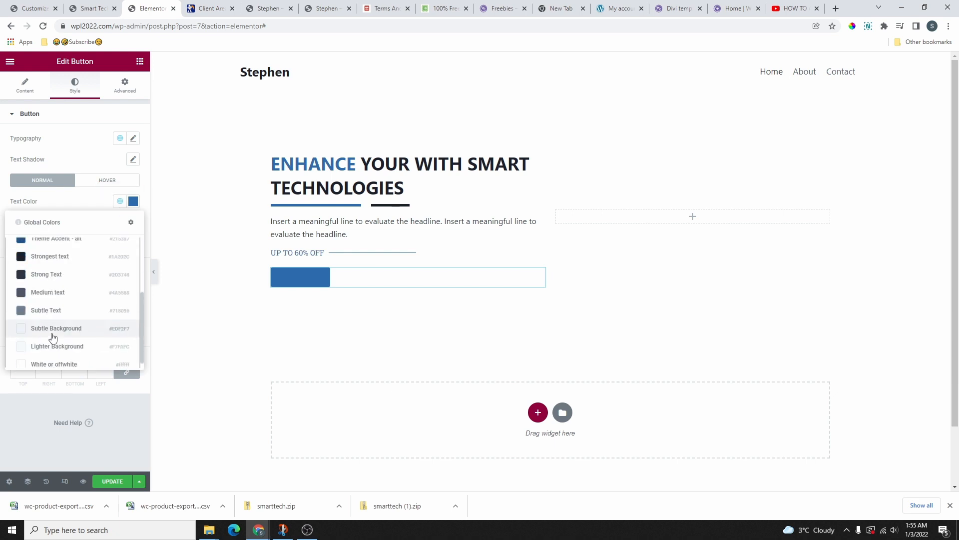
left_click(53, 335)
Change the button's hover background to the dark global colour Strongest text and update the page
left_click(106, 180)
scroll(323, 215, "down", 1)
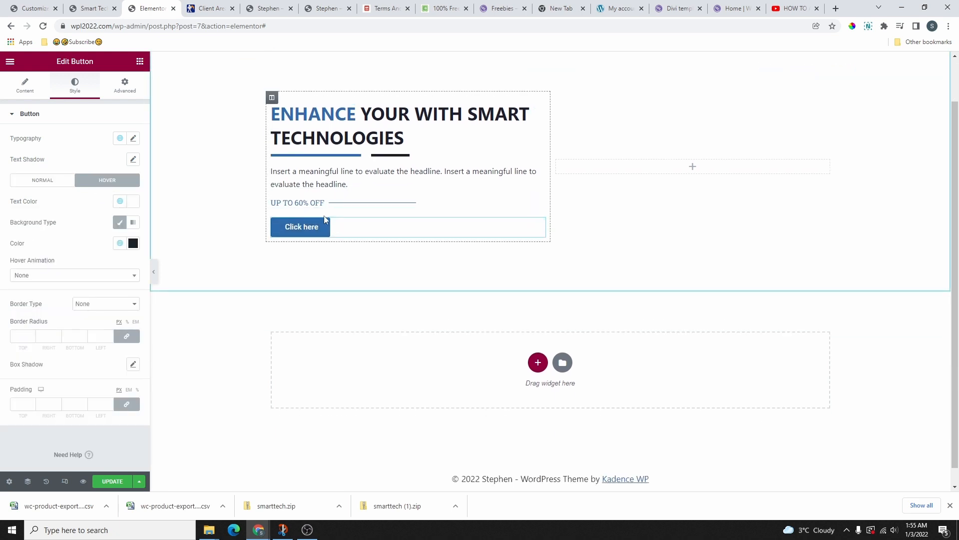
scroll(325, 225, "up", 1)
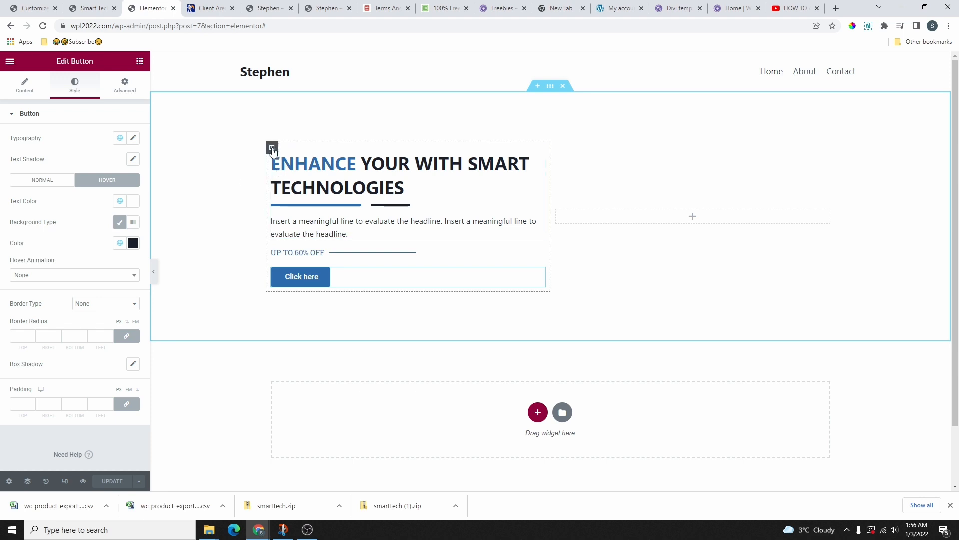
Open the section's background settings and check how the Smart Tech demo's hero section uses its background images
left_click(271, 147)
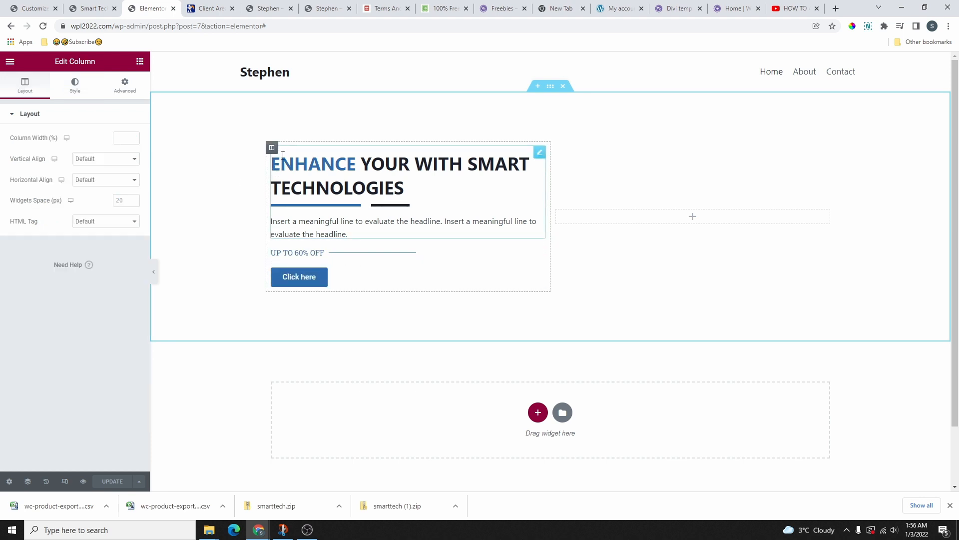
left_click(589, 190)
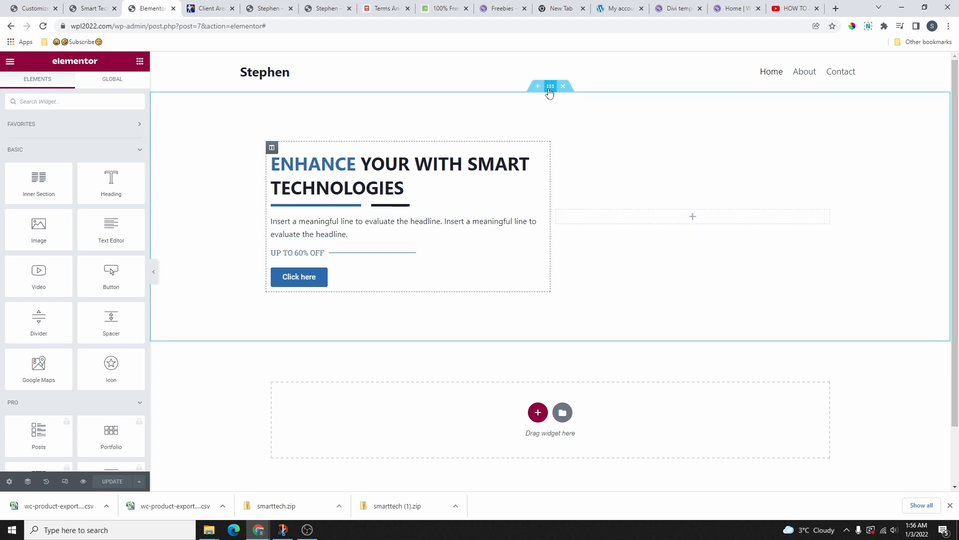
left_click(91, 7)
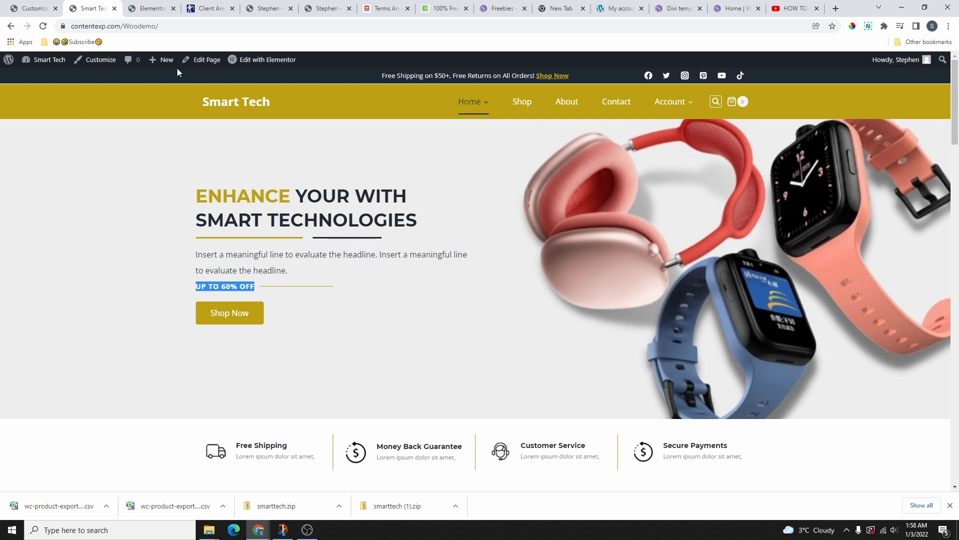
left_click(157, 8)
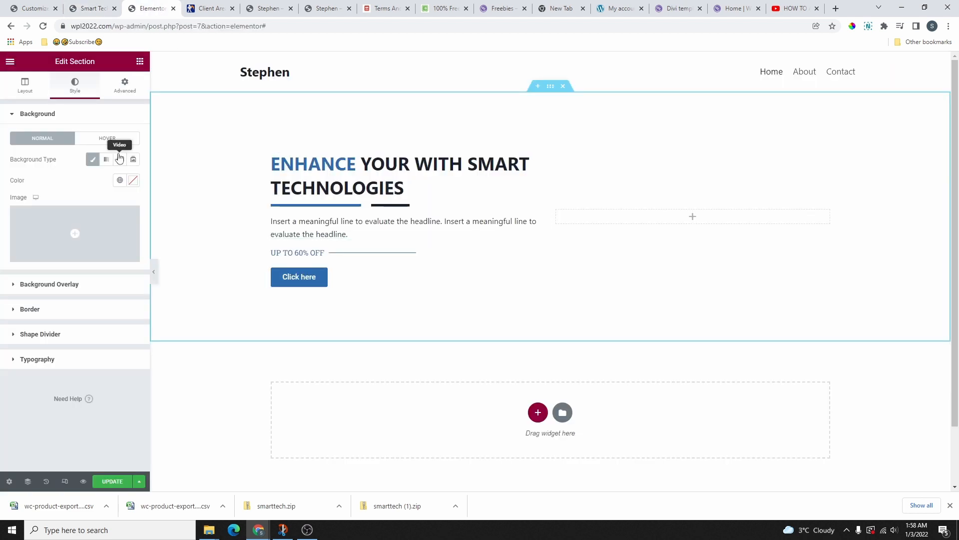
left_click(95, 8)
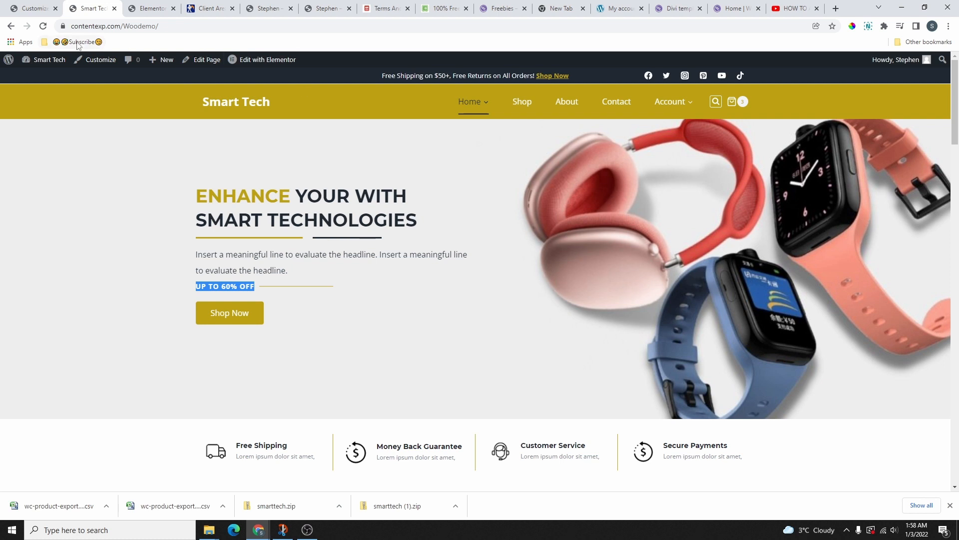
left_click(43, 26)
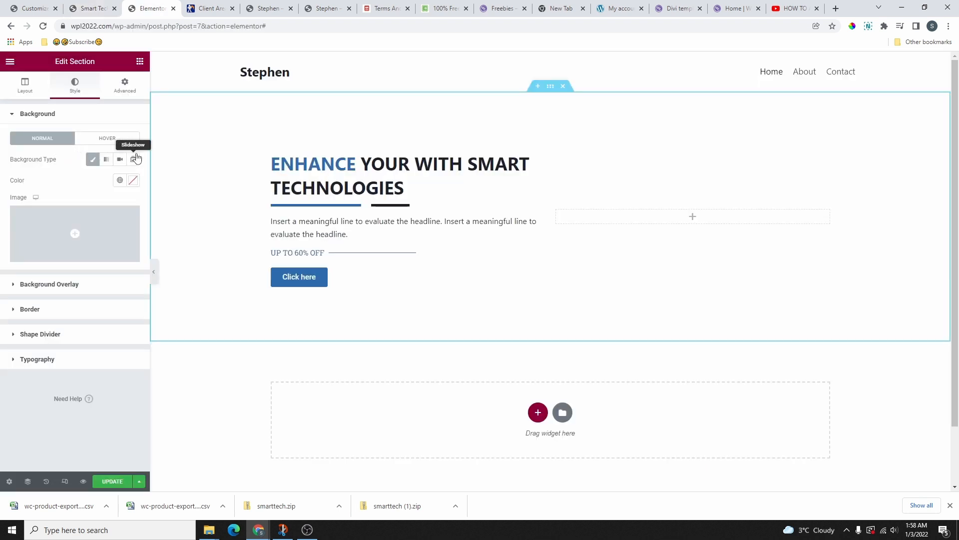
Set the section's background type to Slideshow and insert a gallery of the three hero-section images from the media library
left_click(134, 160)
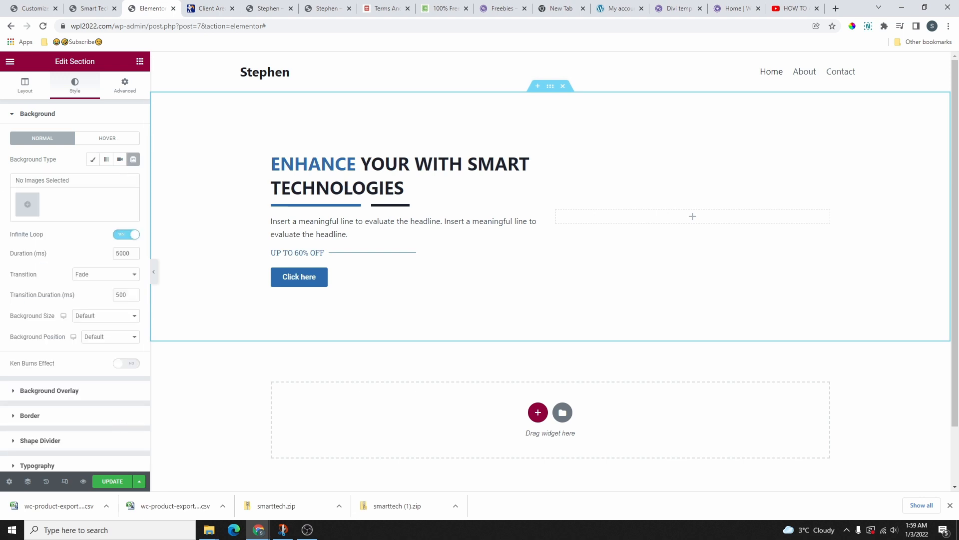
left_click(133, 159)
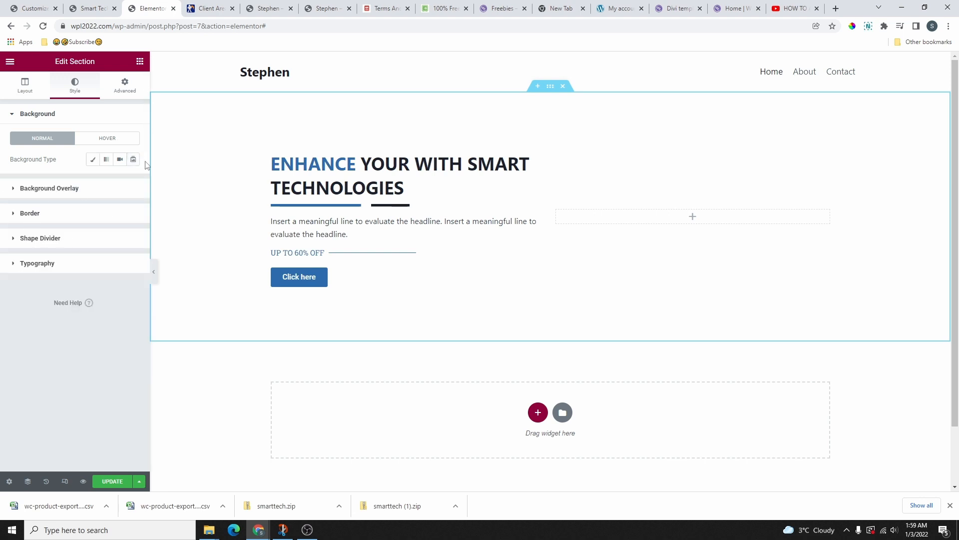
left_click(133, 158)
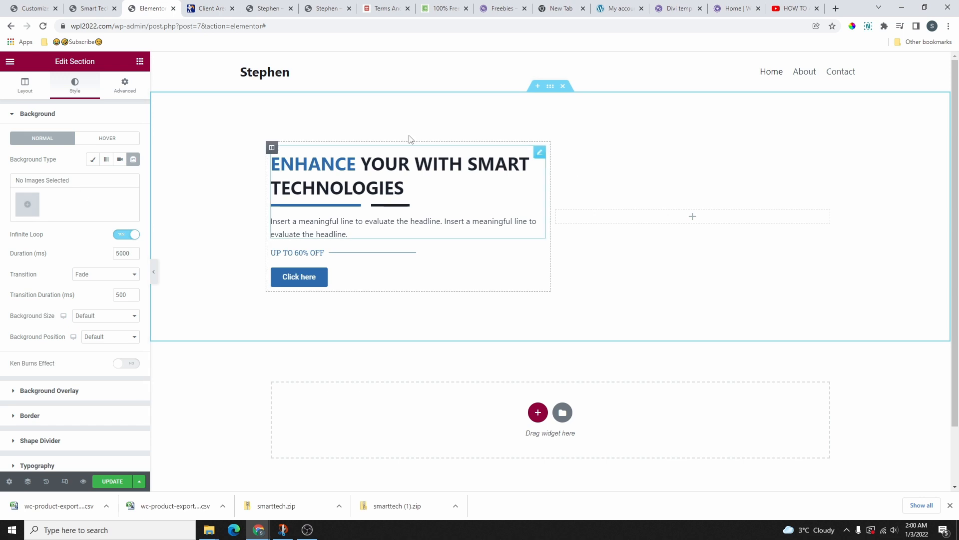
left_click(27, 204)
left_click(172, 192)
left_click(228, 194)
left_click(304, 193)
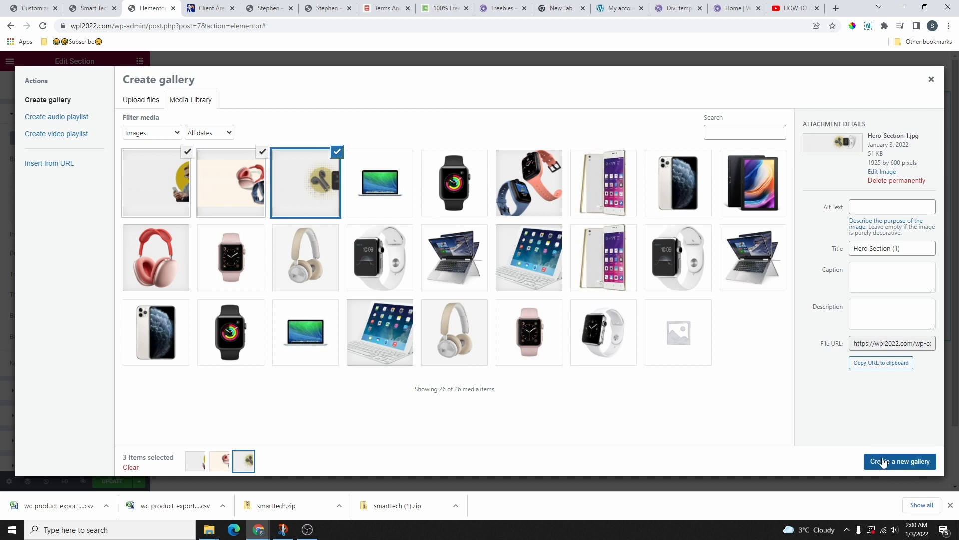
left_click(899, 466)
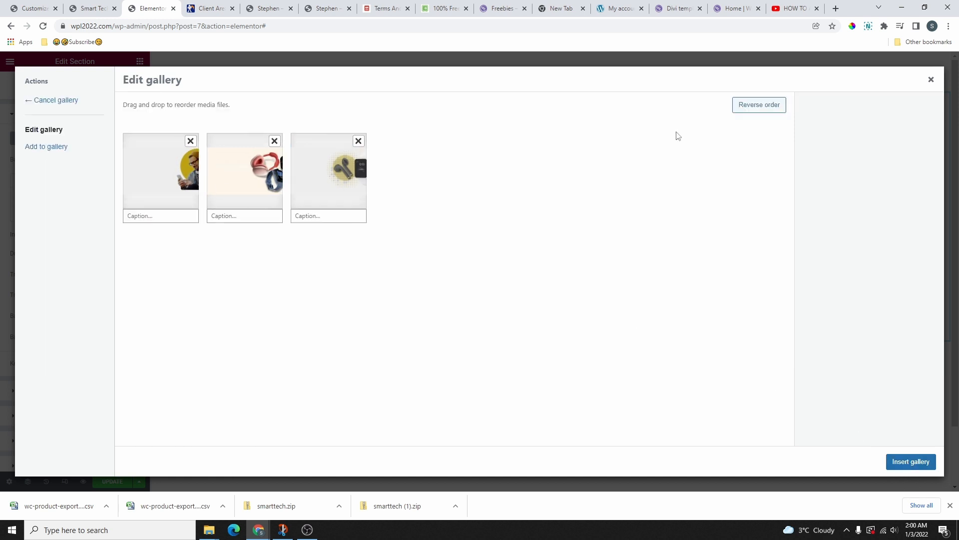
left_click(910, 462)
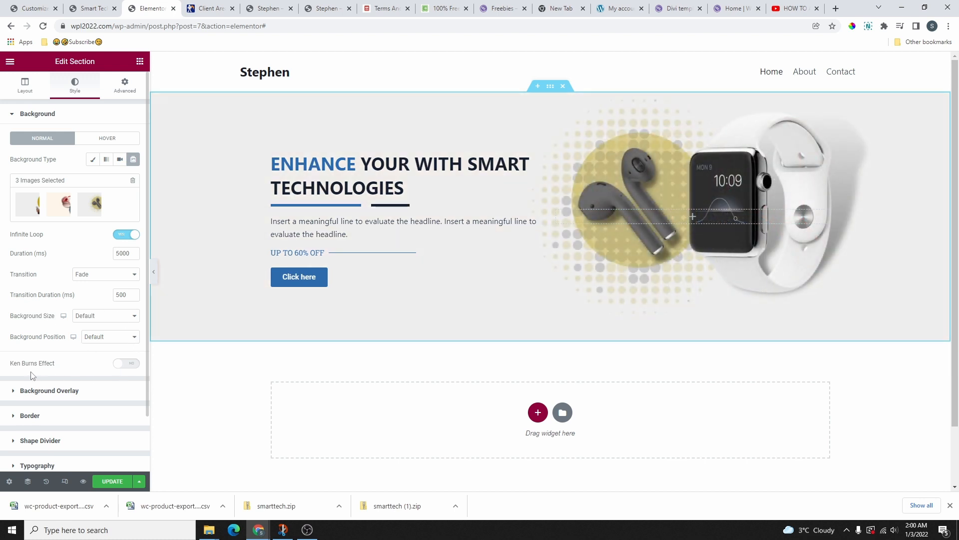
Enable the slideshow's Ken Burns effect with direction In, update the page and compare it with the Smart Tech demo
left_click(122, 366)
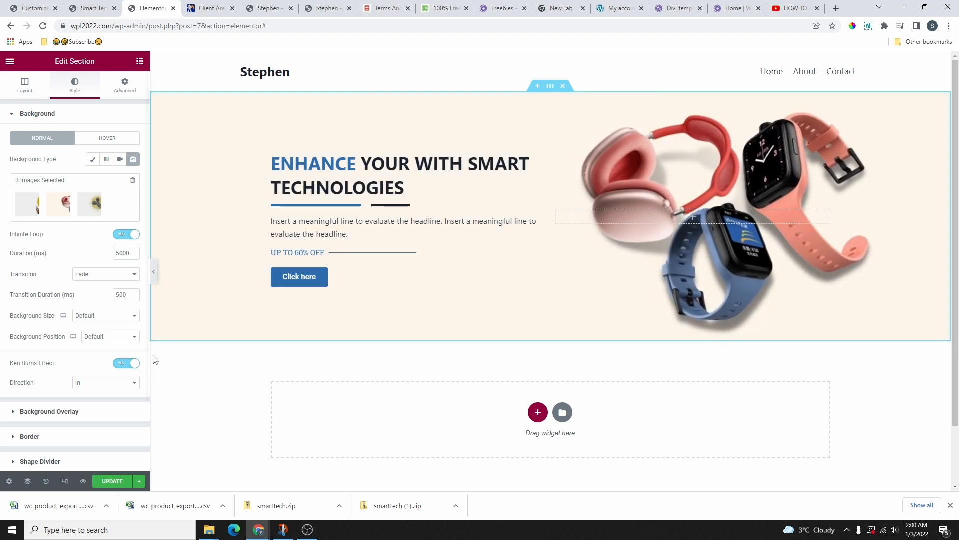
left_click(111, 386)
left_click(107, 400)
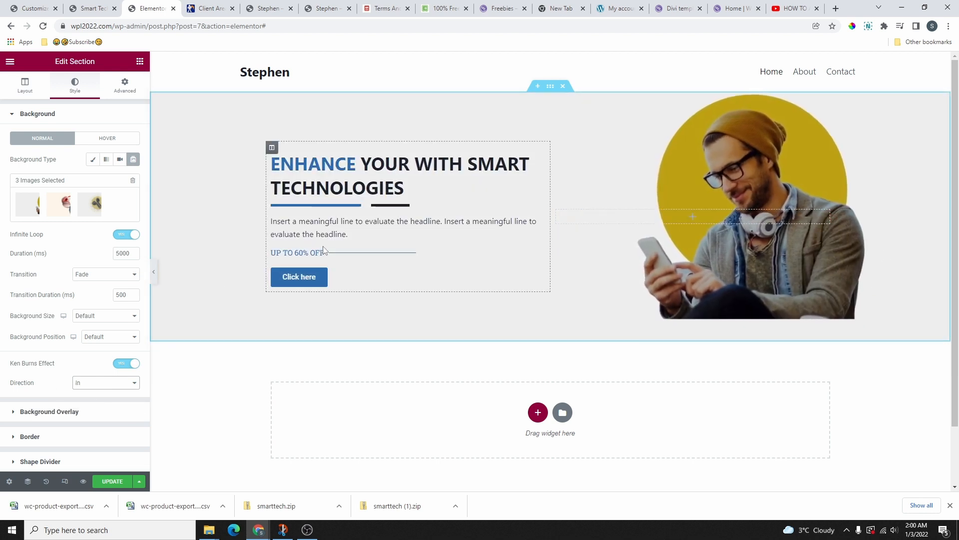
left_click(153, 272)
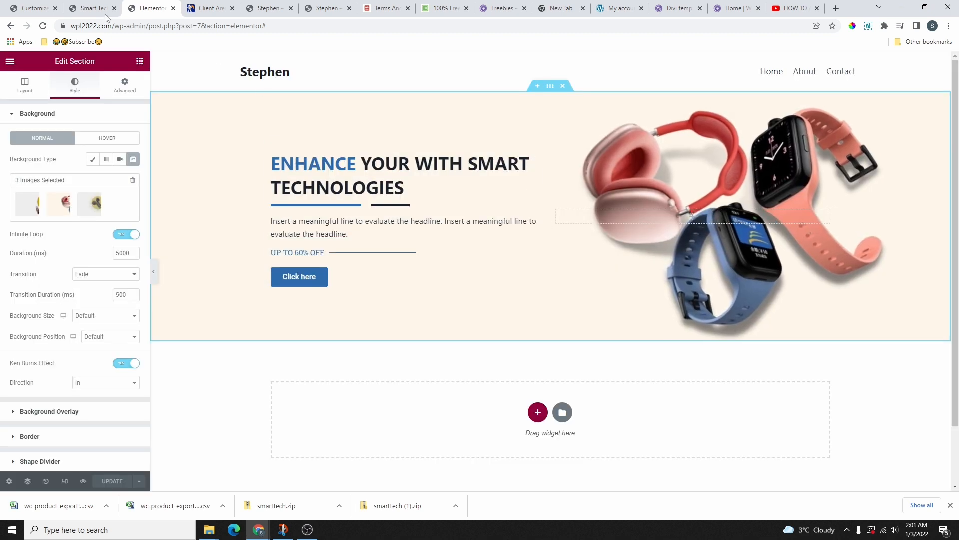
left_click(94, 9)
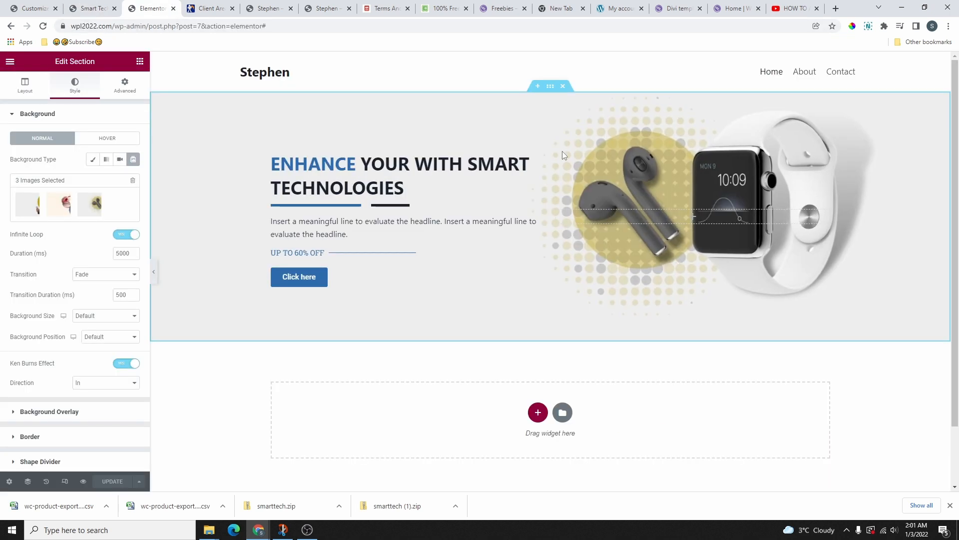
Try the global colour Accent as the section's background overlay
left_click(65, 115)
left_click(70, 145)
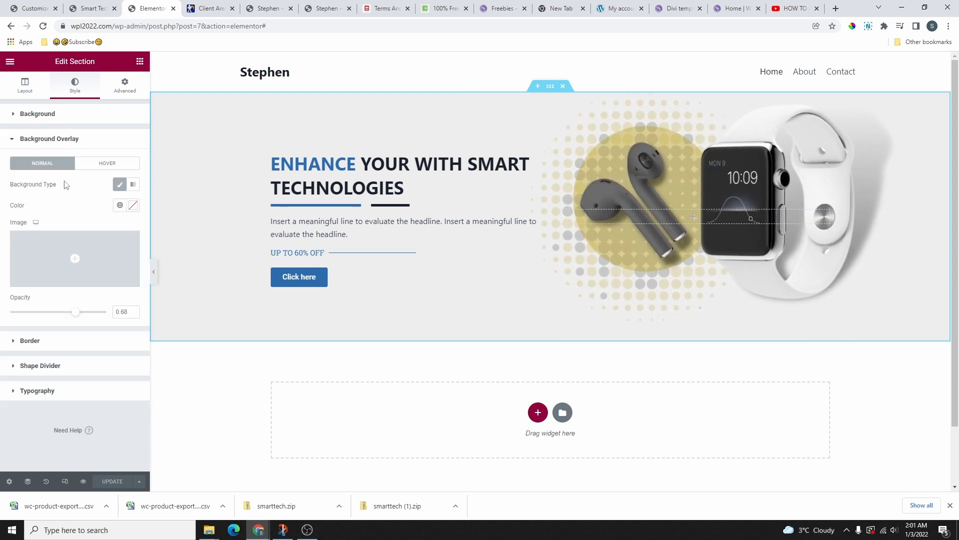
left_click(120, 210)
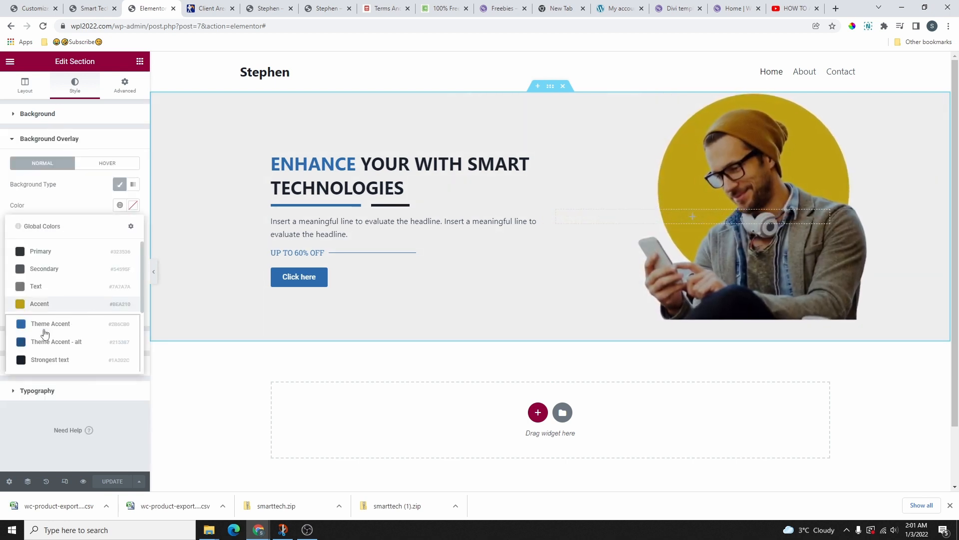
left_click(53, 304)
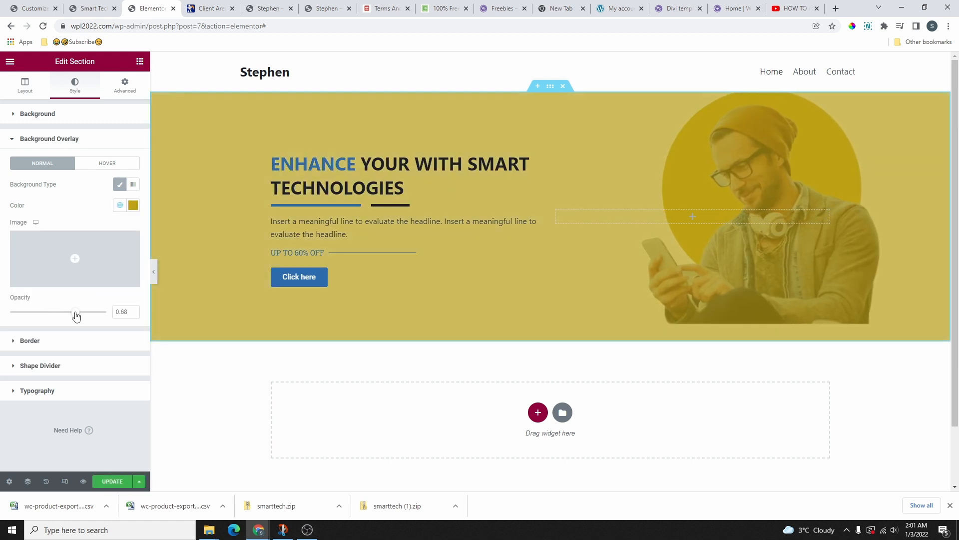
Give the background overlay a near-white global colour with opacity 0.21, comparing the section with and without the overlay
left_click(120, 205)
scroll(63, 336, "down", 2)
left_click(57, 361)
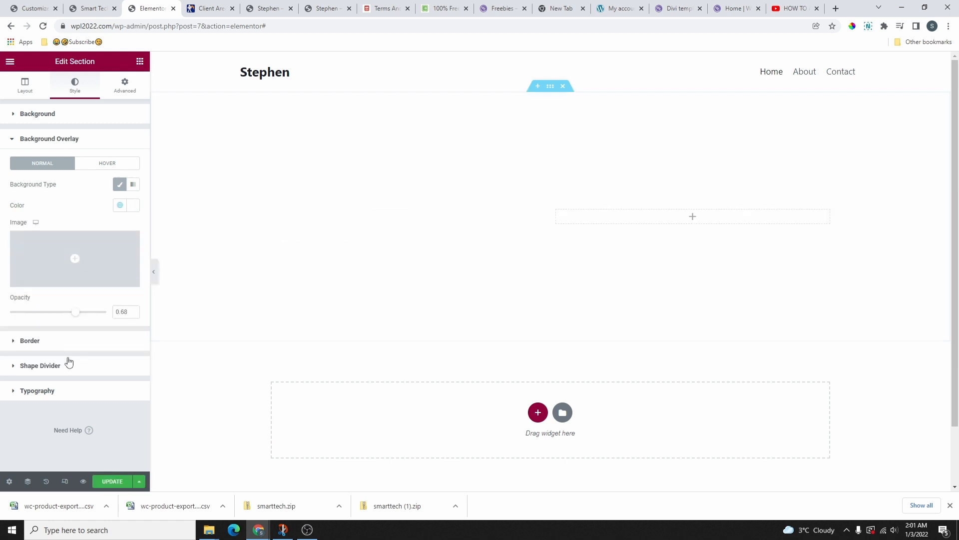
left_click_drag(64, 312, 31, 312)
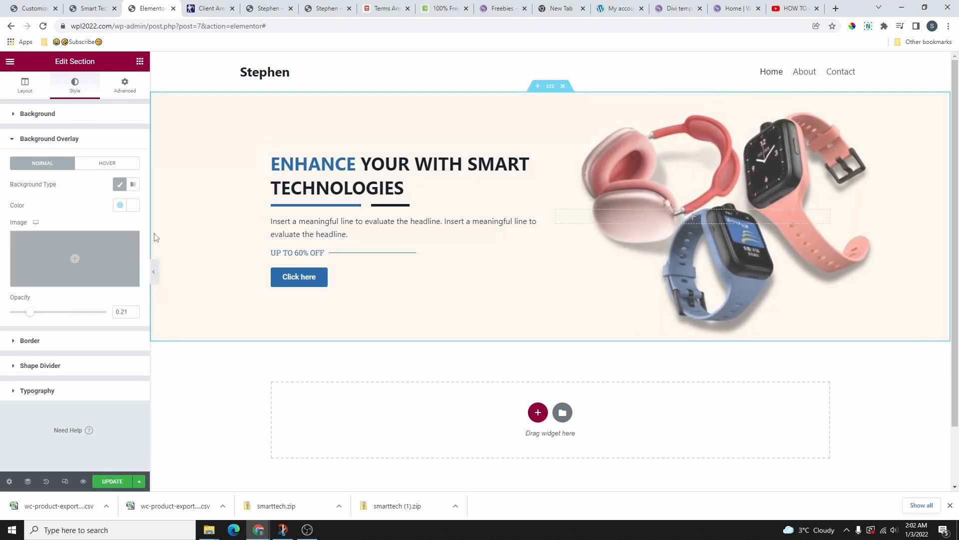
left_click(120, 184)
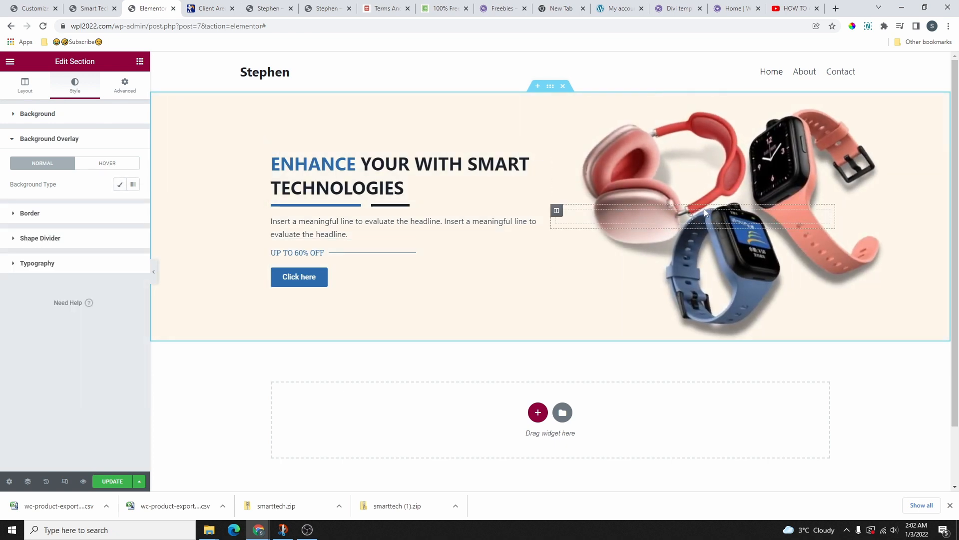
left_click(119, 184)
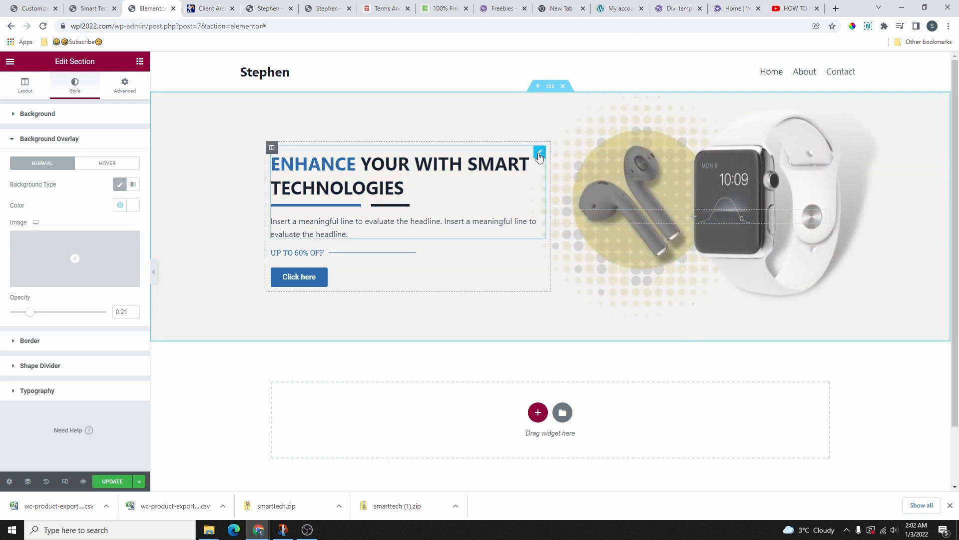
Recolour the heading's highlighted word and first separator, the divider with its text, and the button in the gold Accent colour
left_click(539, 152)
left_click(74, 84)
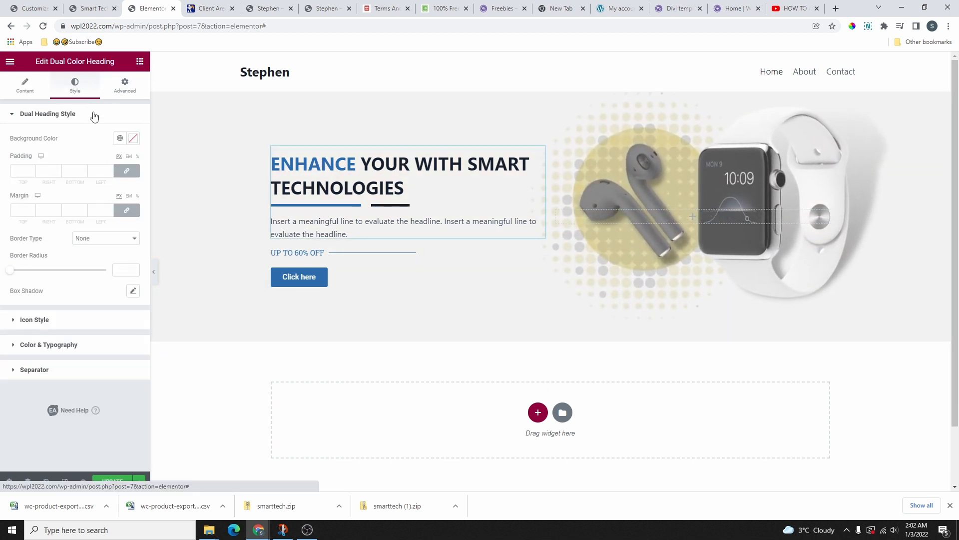
left_click(372, 253)
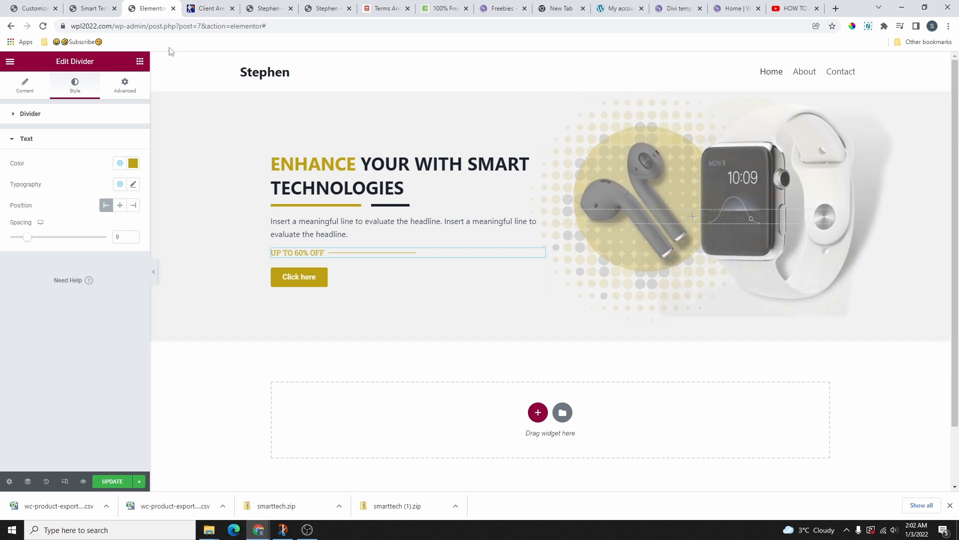
Check the Smart Tech demo's hero section and set the hero section's minimum height to 600 px
left_click(89, 8)
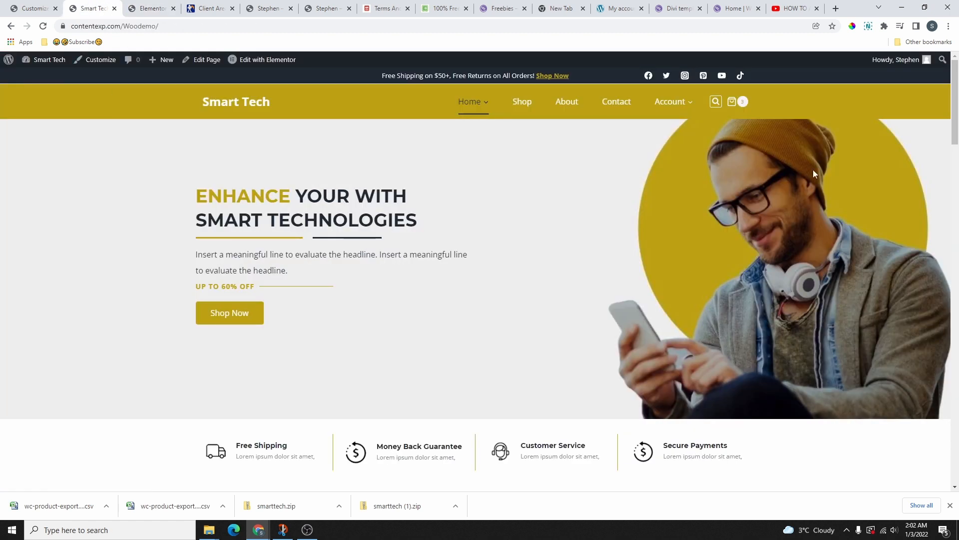
left_click(147, 8)
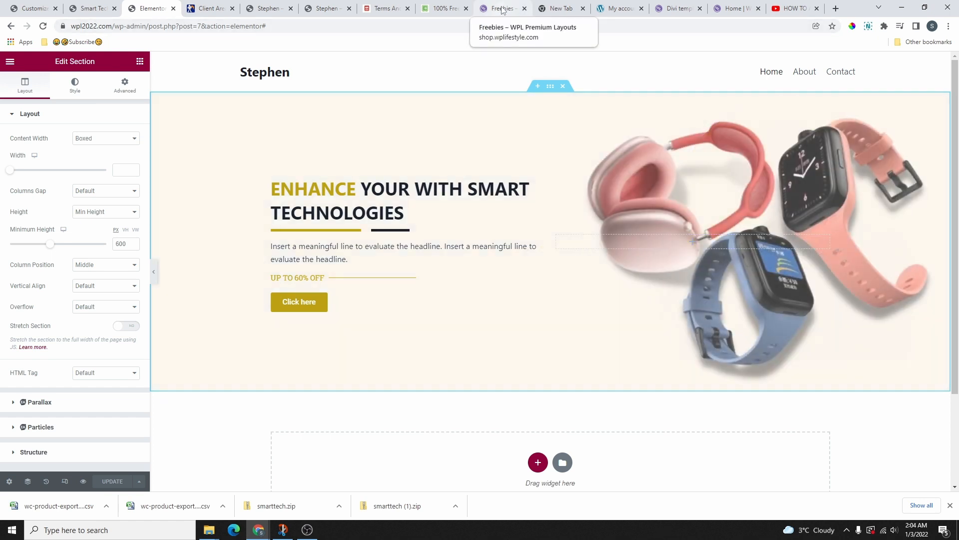
Open the WPL Freebies page at shop.wplifestyle.com/freebies and follow its Canva account link to the Canva home page
left_click(503, 11)
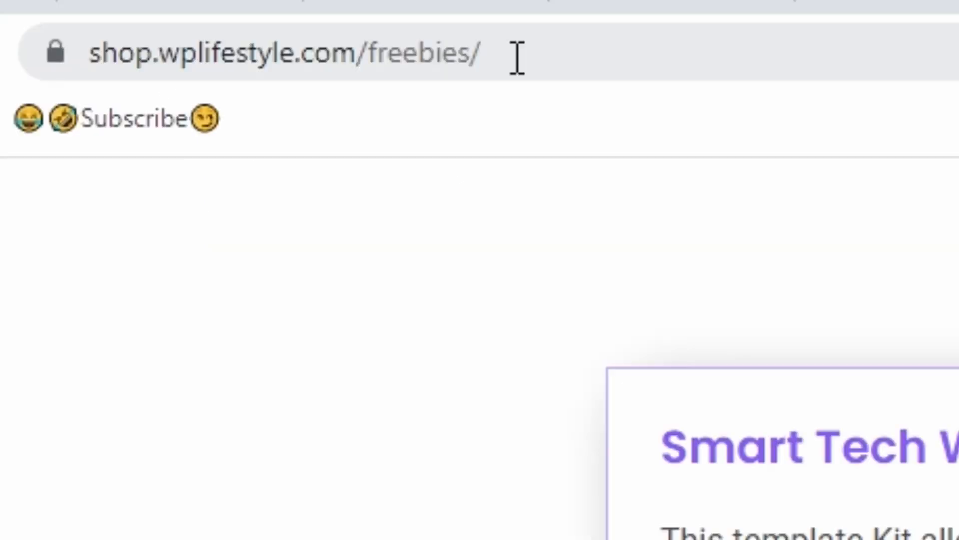
left_click_drag(518, 50, 98, 21)
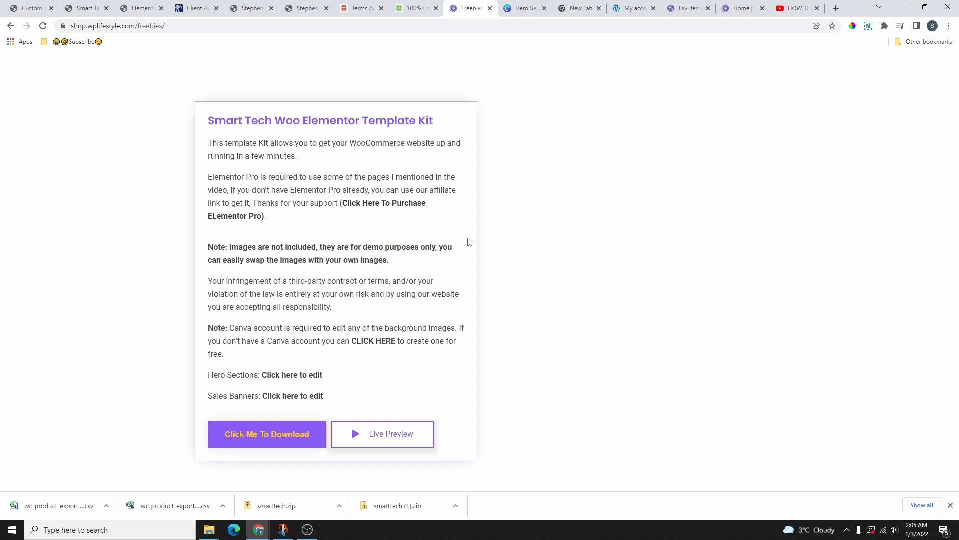
left_click(374, 341)
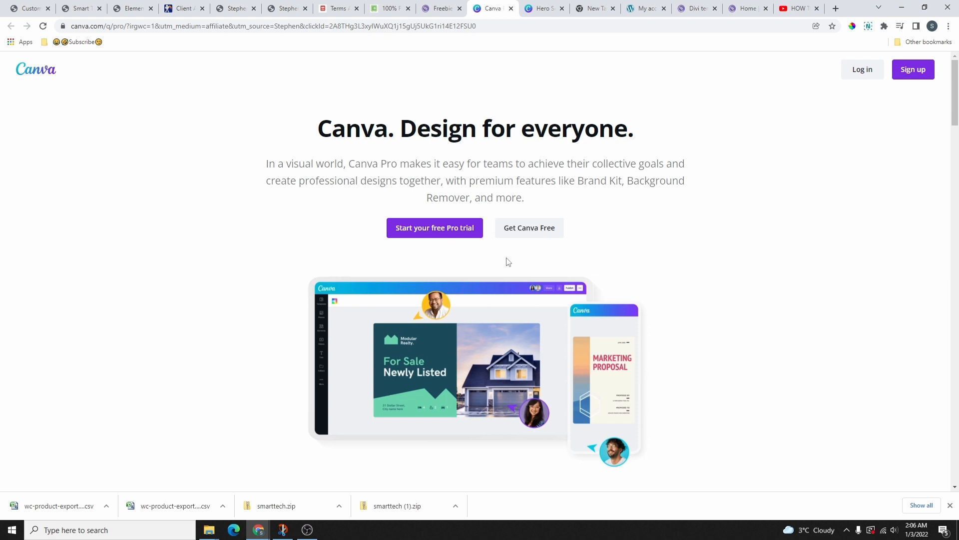
left_click_drag(378, 271, 628, 250)
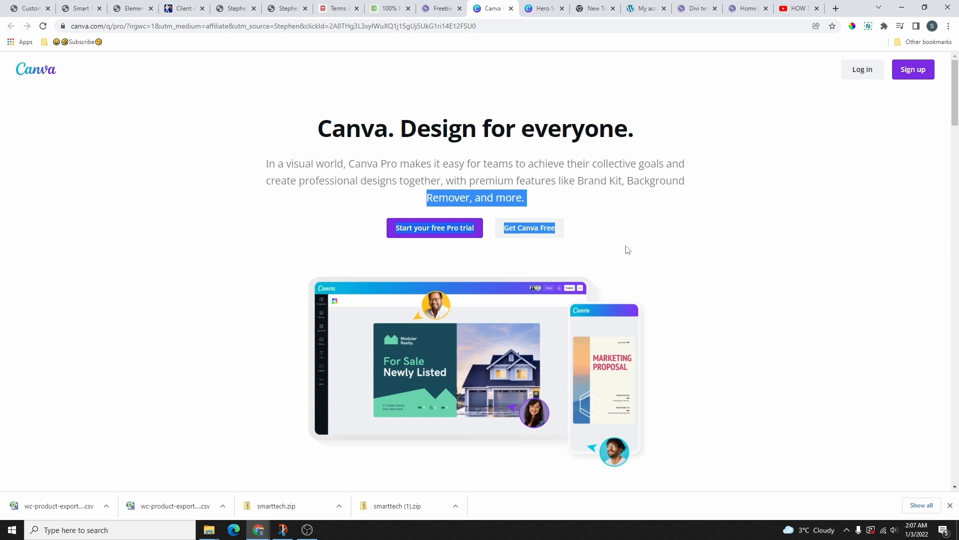
left_click(511, 169)
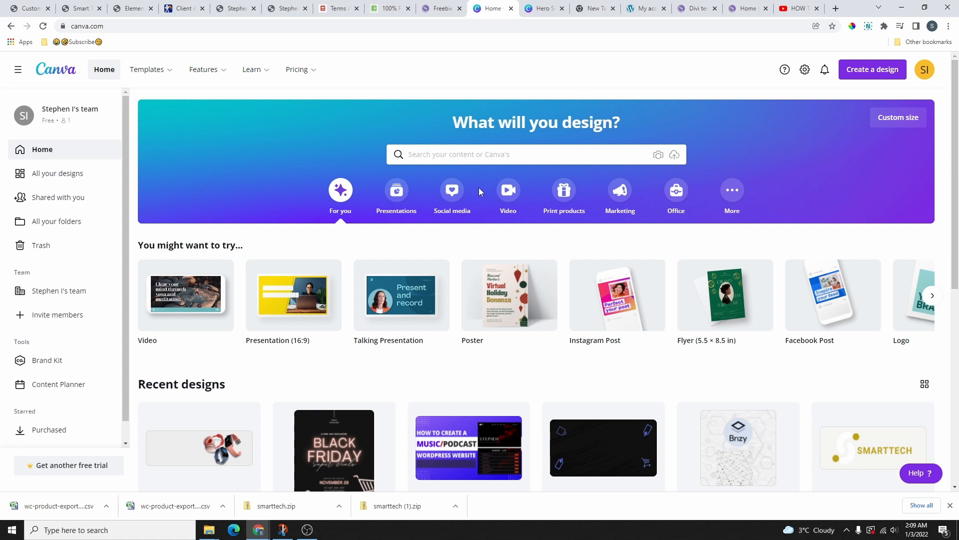
Check the sales banners below the hero section on the Smart Tech demo's home page and return to the Freebies page
left_click(440, 8)
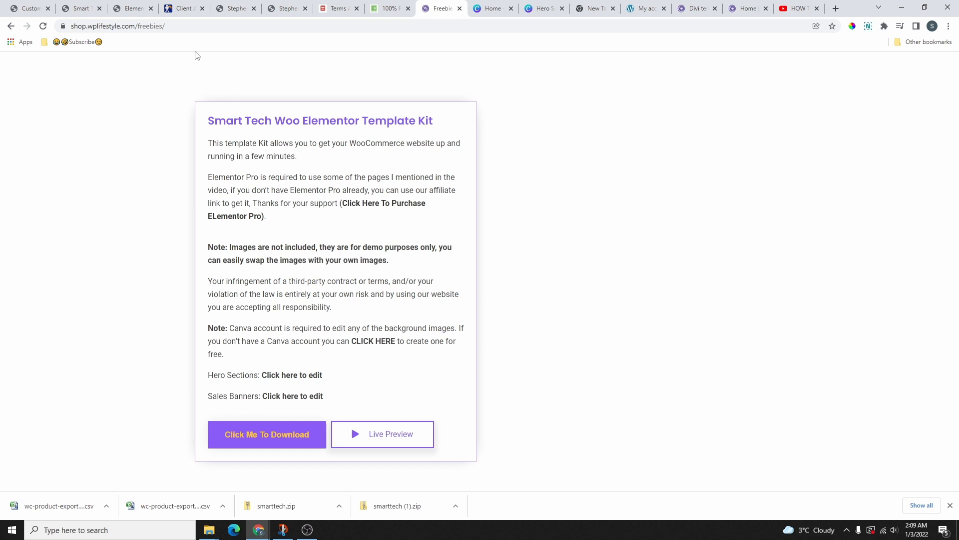
left_click(80, 9)
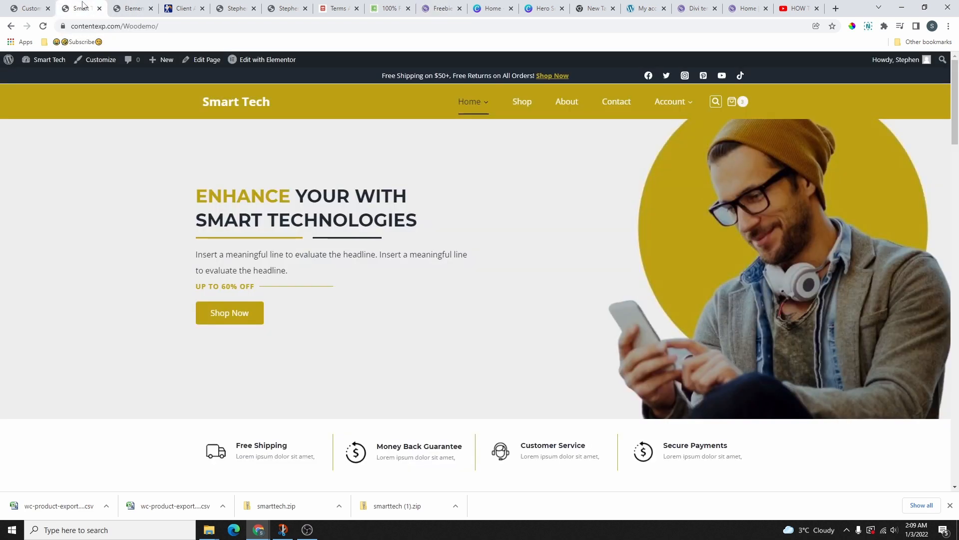
scroll(528, 372, "down", 4)
scroll(505, 335, "down", 1)
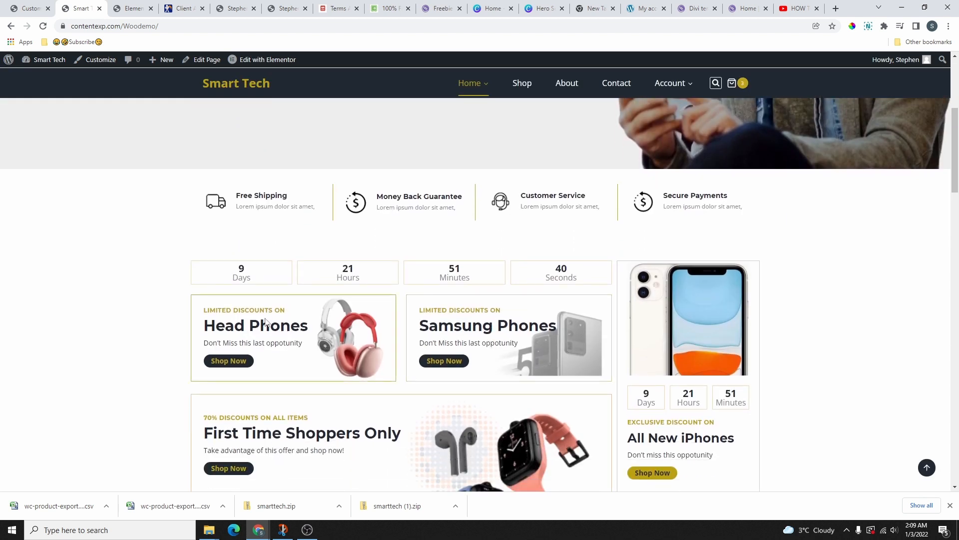
left_click(442, 8)
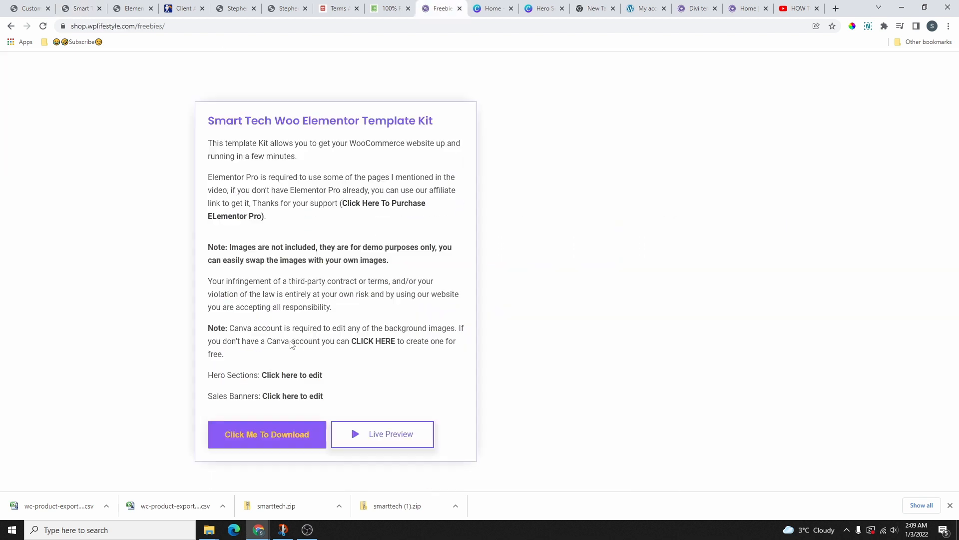
Open the kit's Hero Sections template in Canva, use it as an editable copy and open its design title for editing
left_click(303, 378)
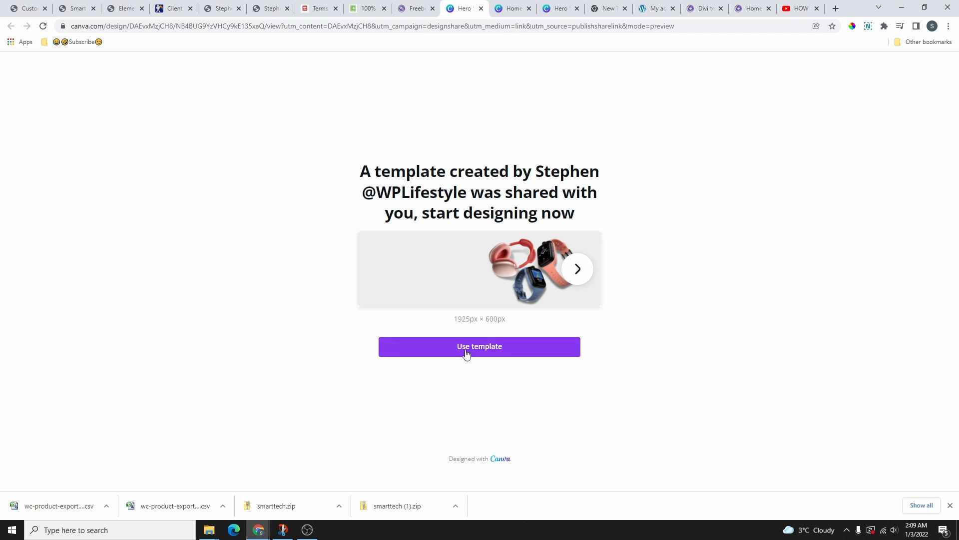
left_click(503, 353)
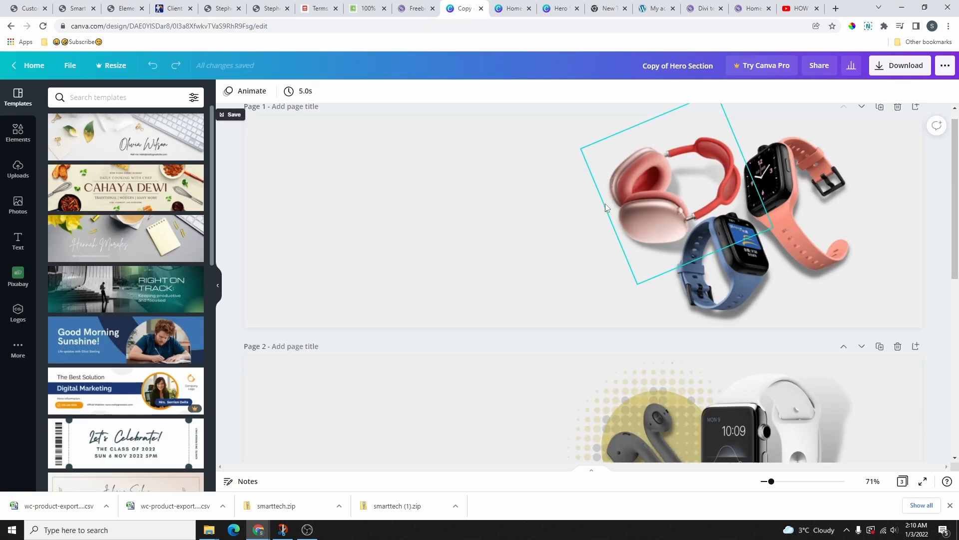
left_click(644, 67)
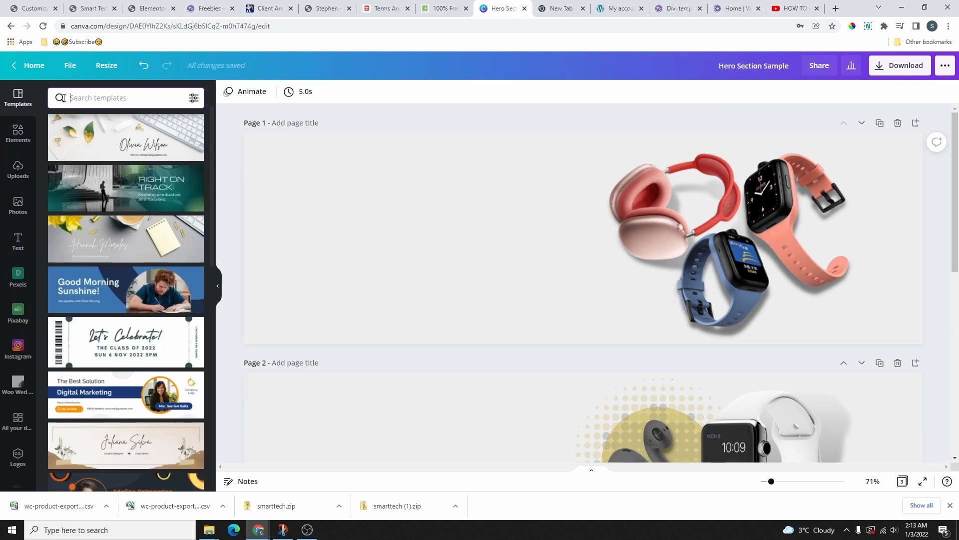
Upload the picture of the tablet with keyboard and add it to page 1 of the hero section design
left_click(14, 180)
left_click_drag(130, 214, 119, 242)
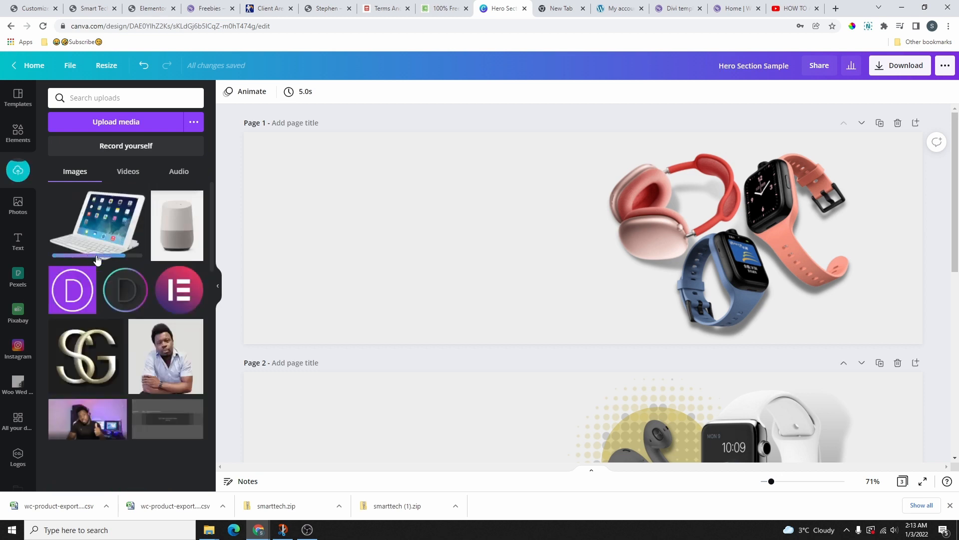
left_click(99, 258)
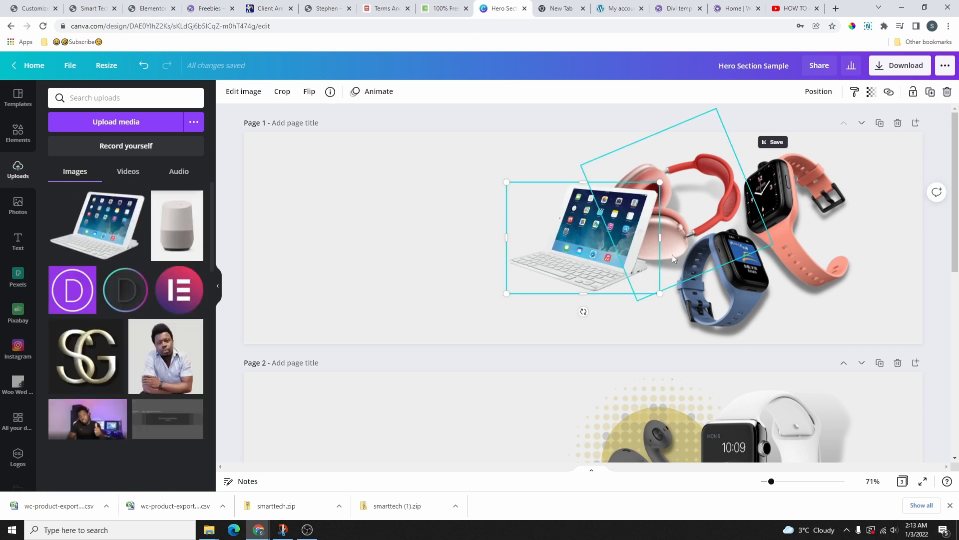
Delete the headphones from page 1 and move the tablet image into their place beside the watches
left_click_drag(594, 244, 669, 199)
double_click(670, 201)
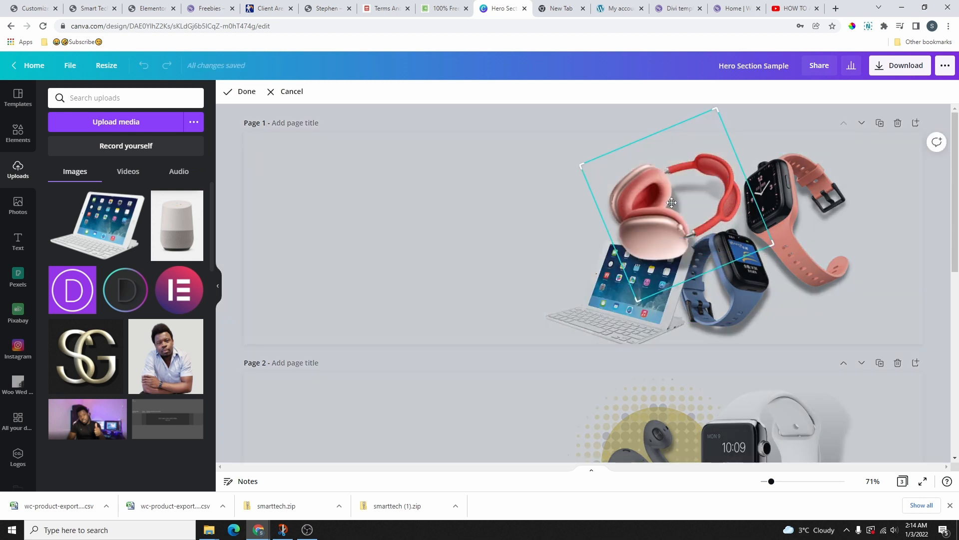
key("Delete")
left_click_drag(623, 278, 684, 194)
left_click(505, 225)
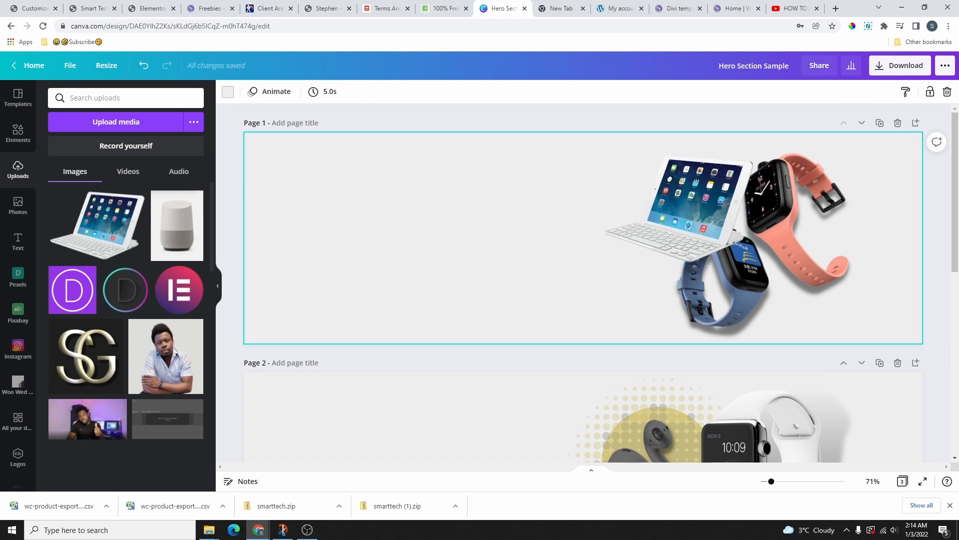
Add the uploaded smart speaker image to page 1, place it beside the tablet and enlarge it
left_click(181, 230)
left_click_drag(603, 235, 564, 234)
left_click_drag(505, 176, 464, 184)
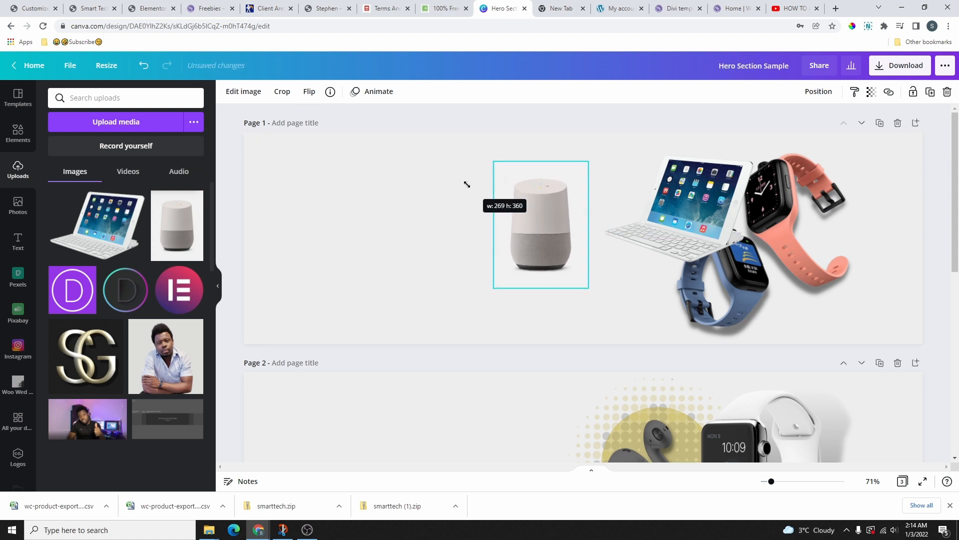
left_click_drag(591, 294, 605, 306)
Change page 1's background colour to the purple of the WPL brand palette
left_click(448, 170)
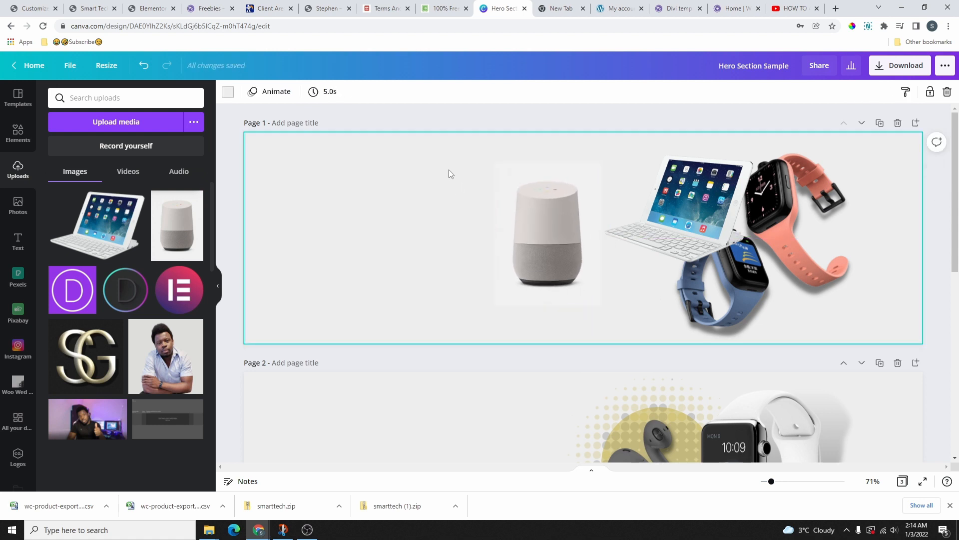
left_click(228, 92)
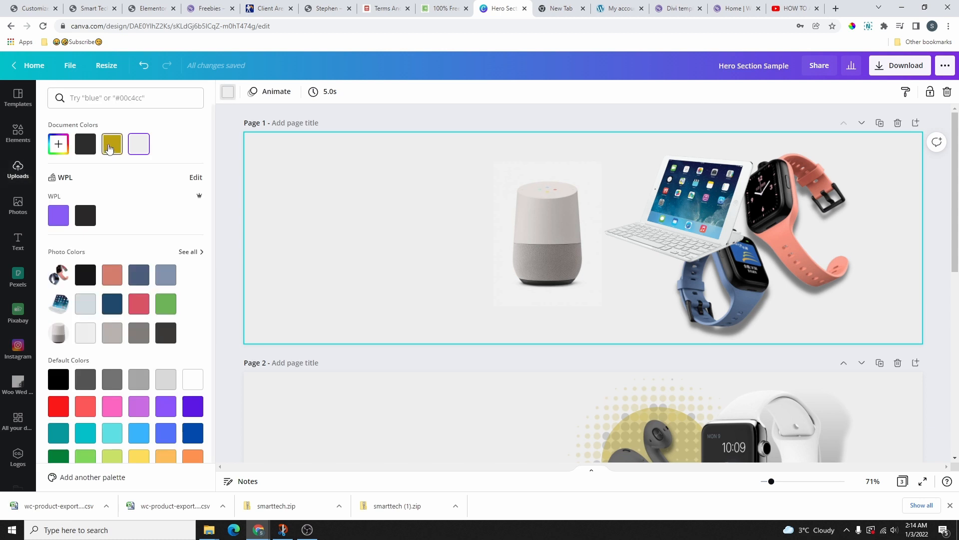
left_click(58, 215)
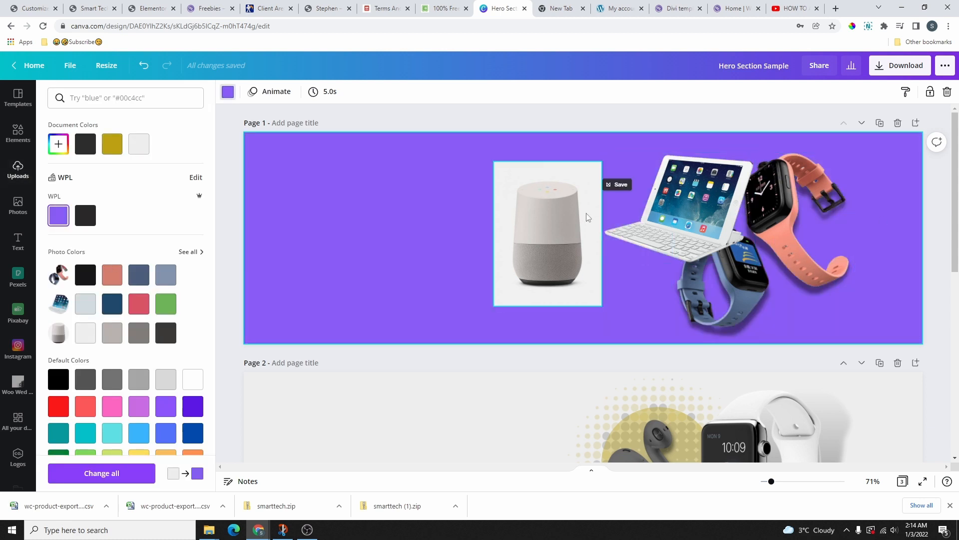
Remove the background from the smart speaker image with BG Remover
left_click(550, 222)
left_click(464, 233)
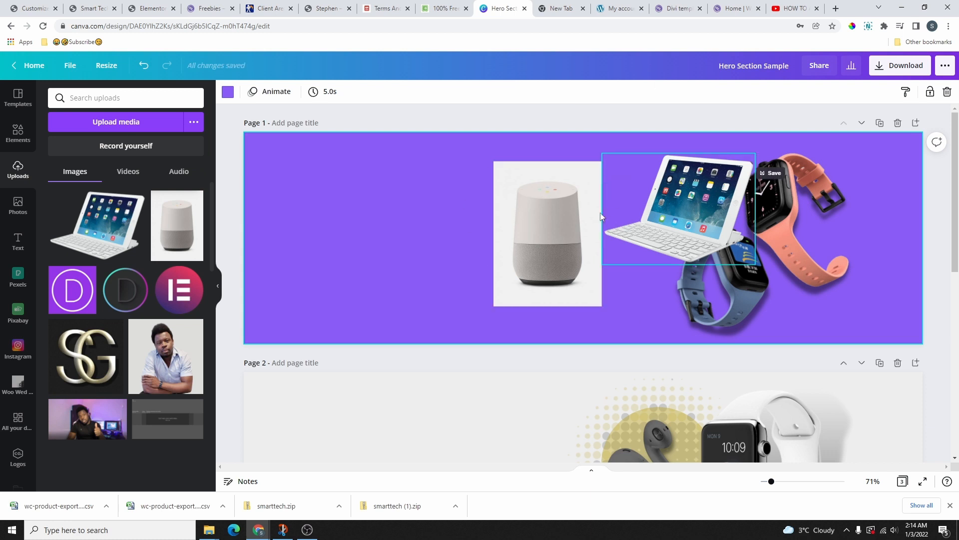
double_click(562, 238)
left_click(470, 200)
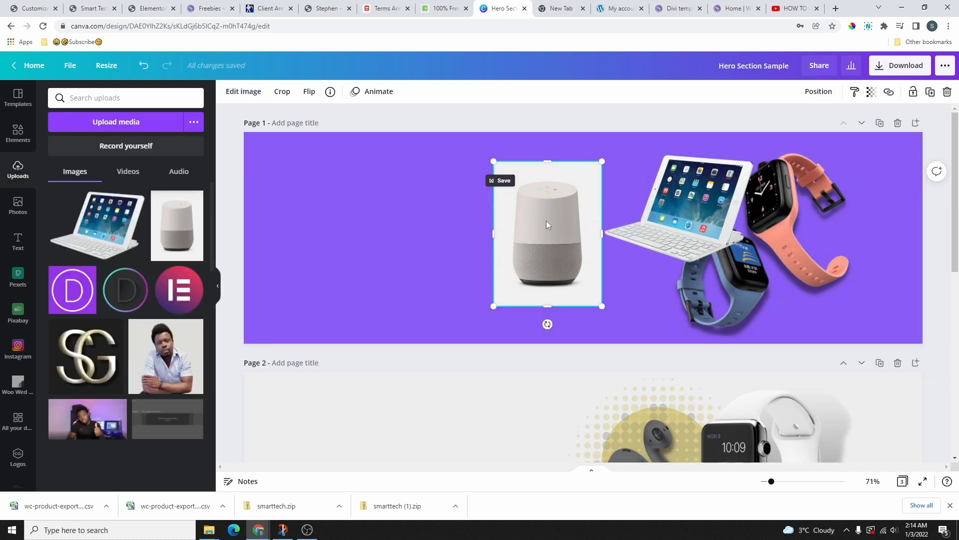
left_click(244, 91)
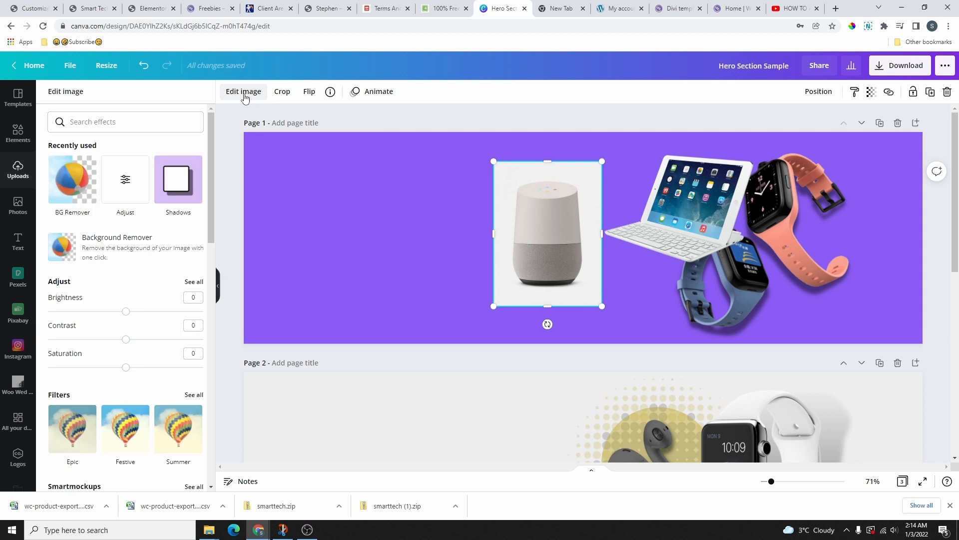
left_click(72, 183)
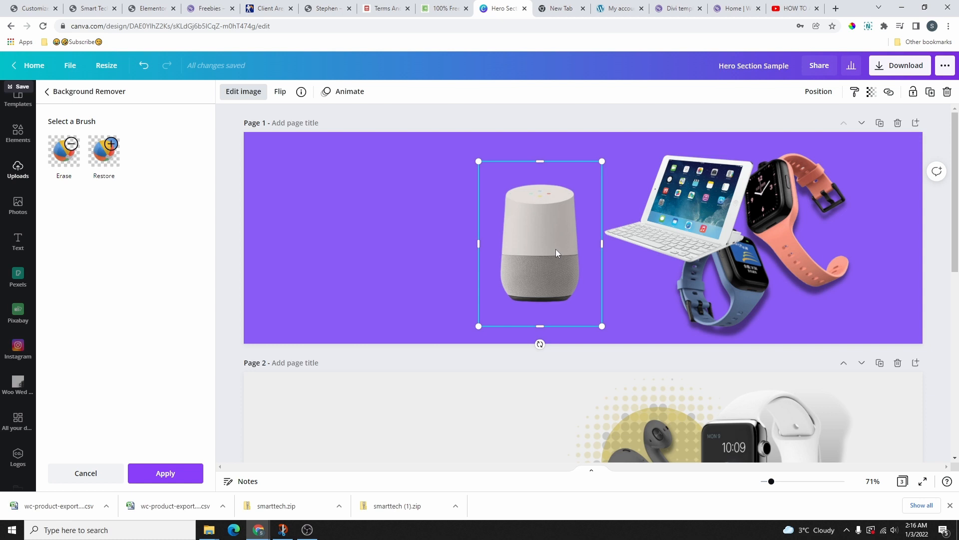
key("Escape")
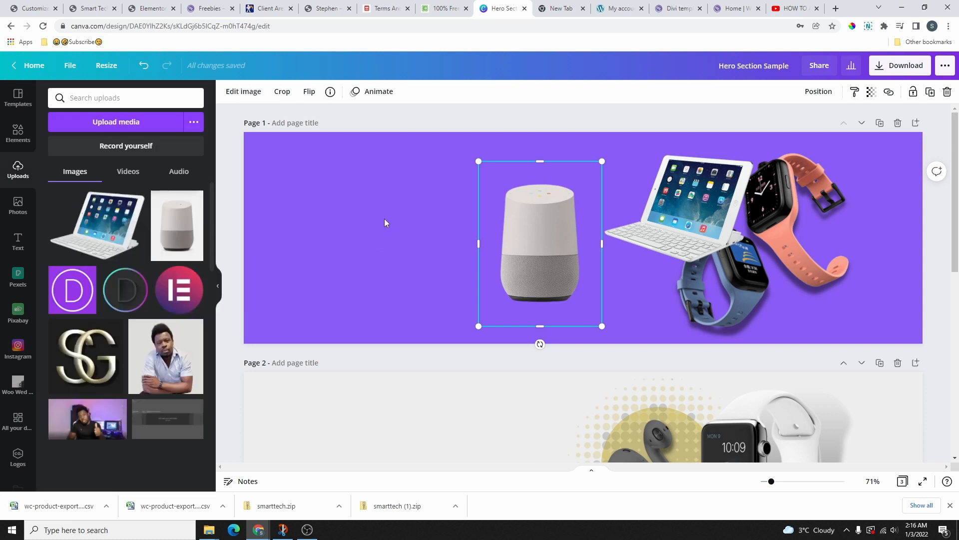
Try the transparent background option in the PNG download settings for all pages
left_click(385, 218)
left_click(898, 70)
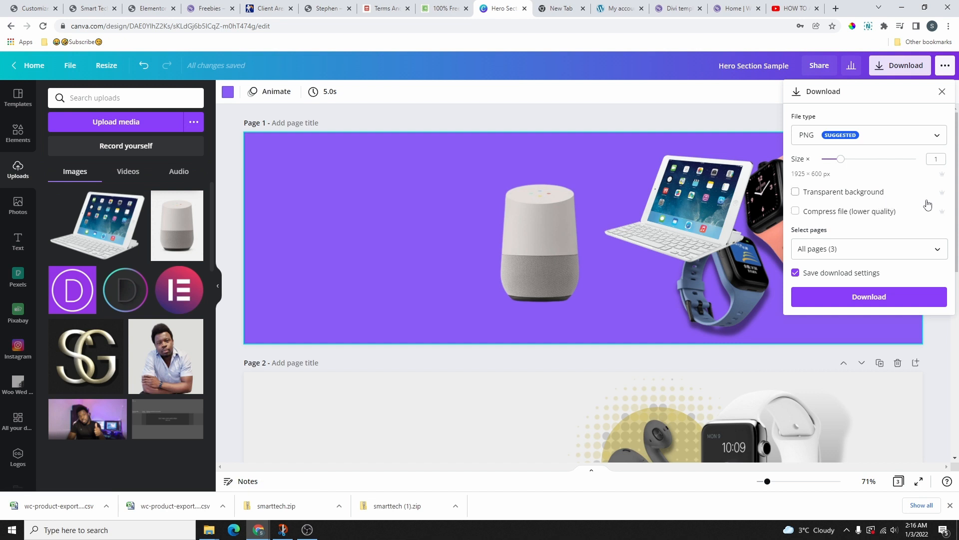
left_click(842, 193)
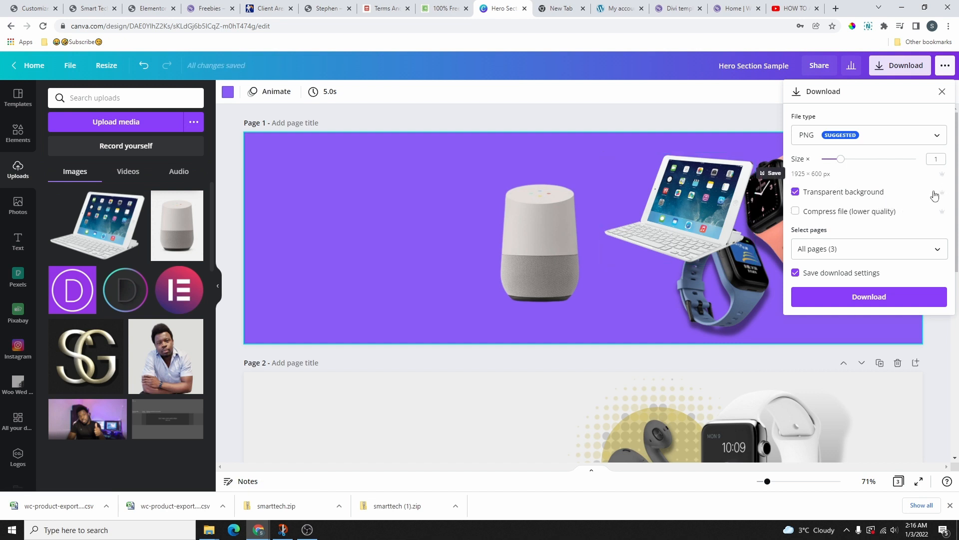
left_click(825, 202)
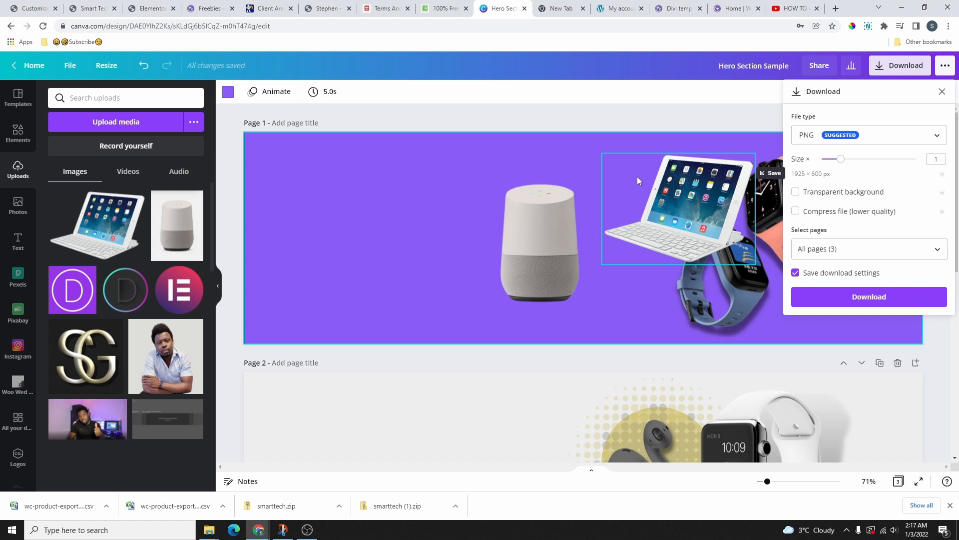
Delete the watches from page 1 and move the smart speaker into their place beside the tablet, scaling it down
left_click(803, 215)
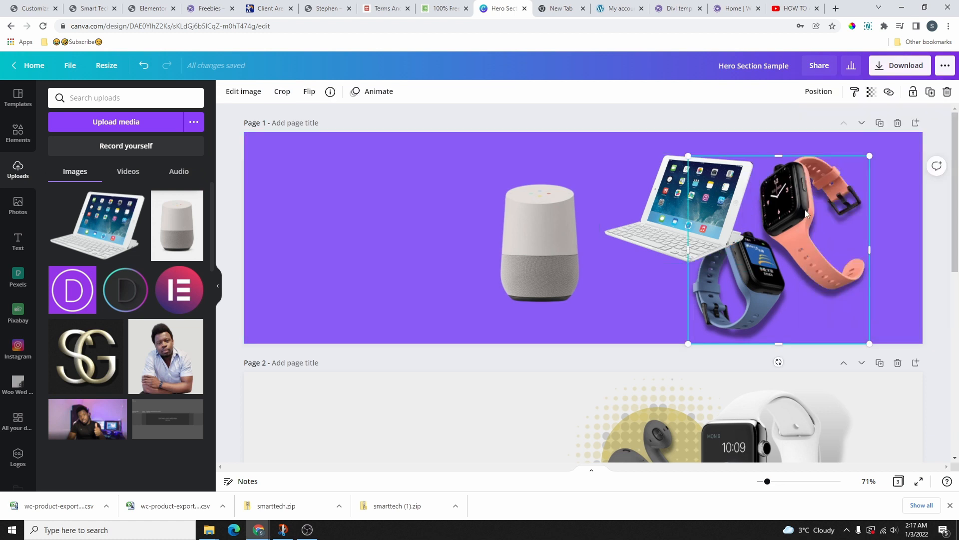
key("Delete")
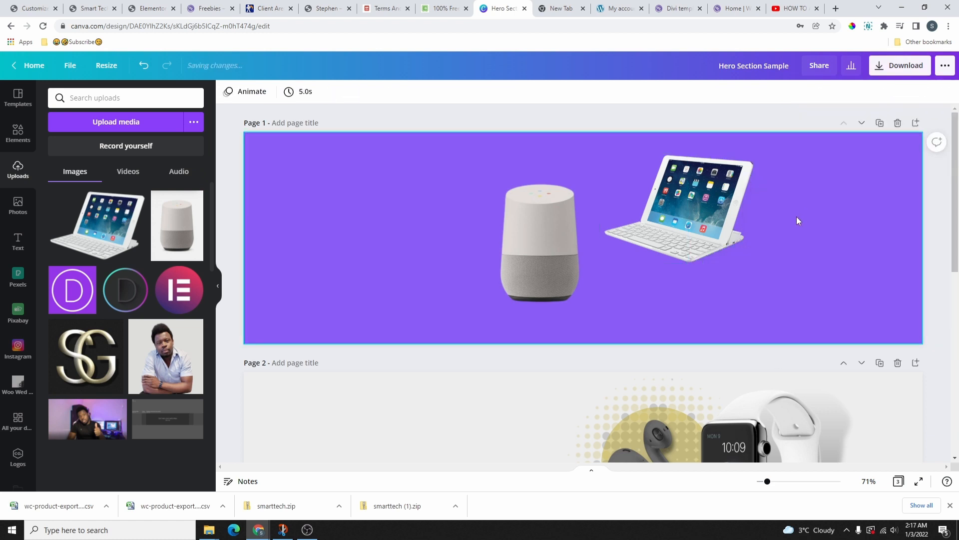
left_click(529, 258)
left_click_drag(531, 242, 800, 223)
left_click_drag(853, 136, 835, 155)
left_click_drag(780, 209, 787, 192)
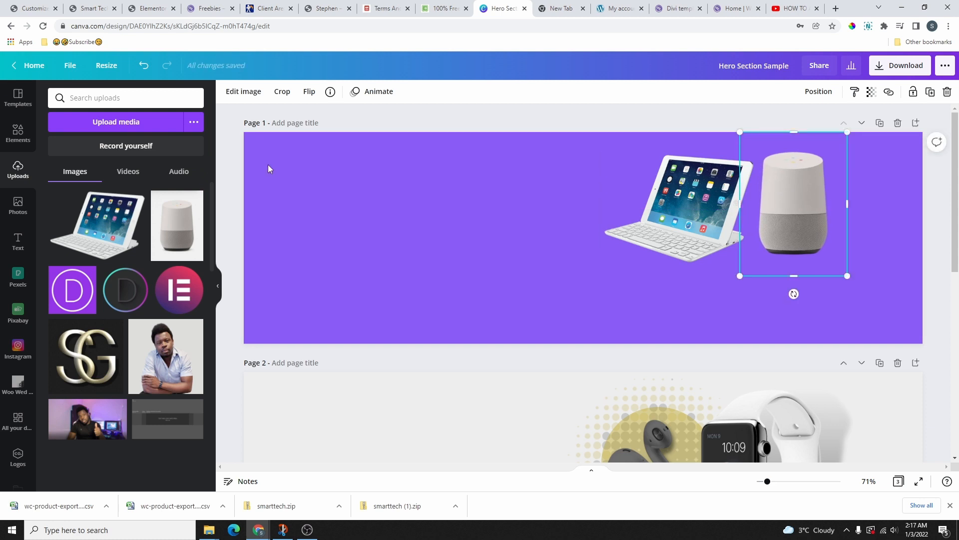
Add a Backdrop shadow to the smart speaker on page 1 and enlarge the speaker slightly
left_click(244, 93)
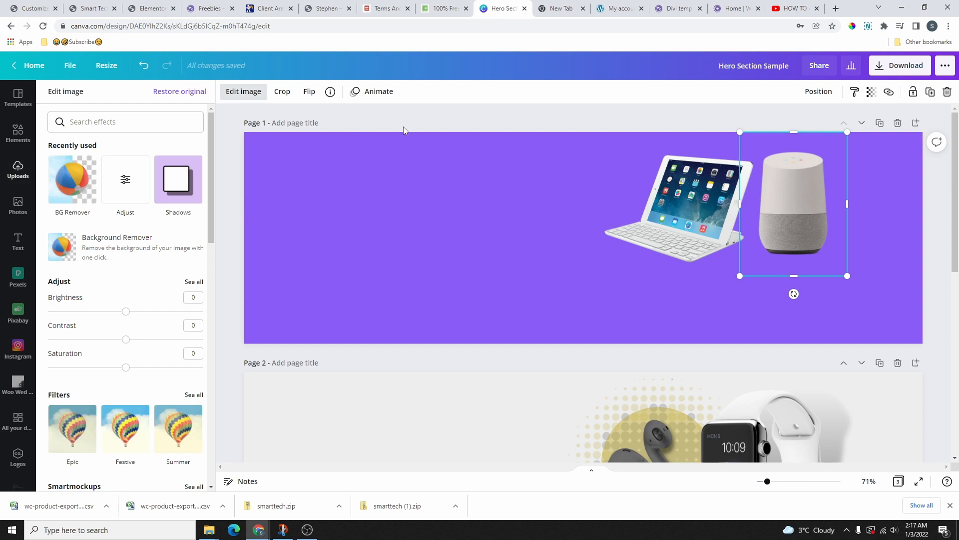
left_click(178, 189)
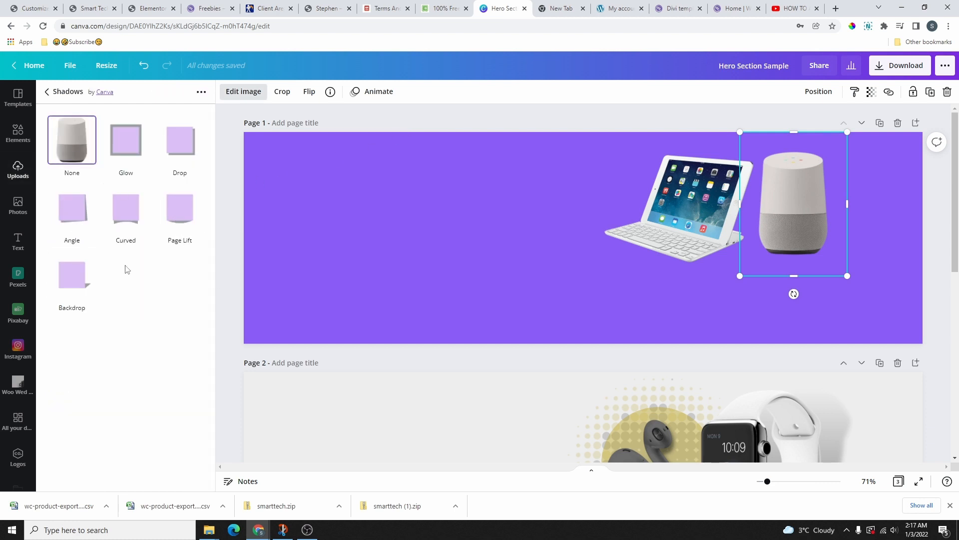
left_click(72, 274)
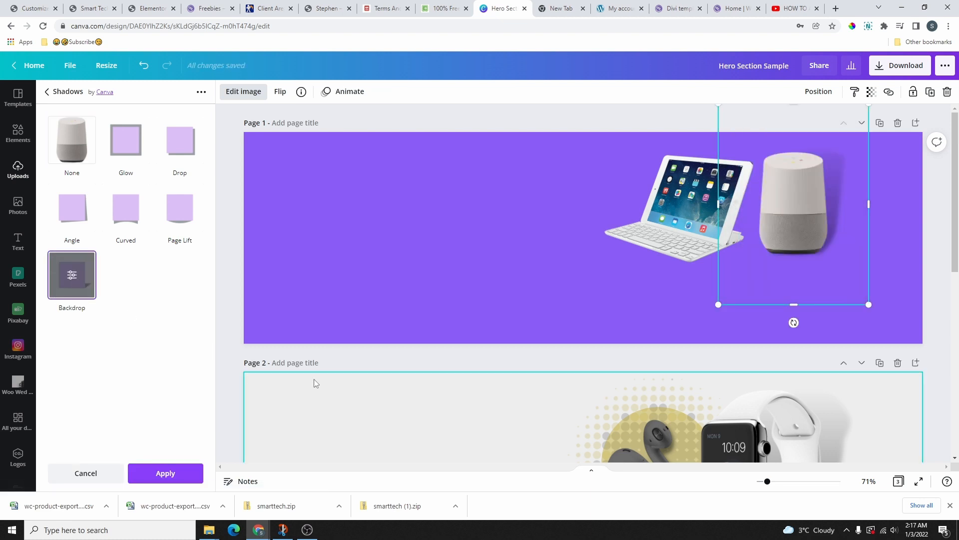
left_click(825, 248)
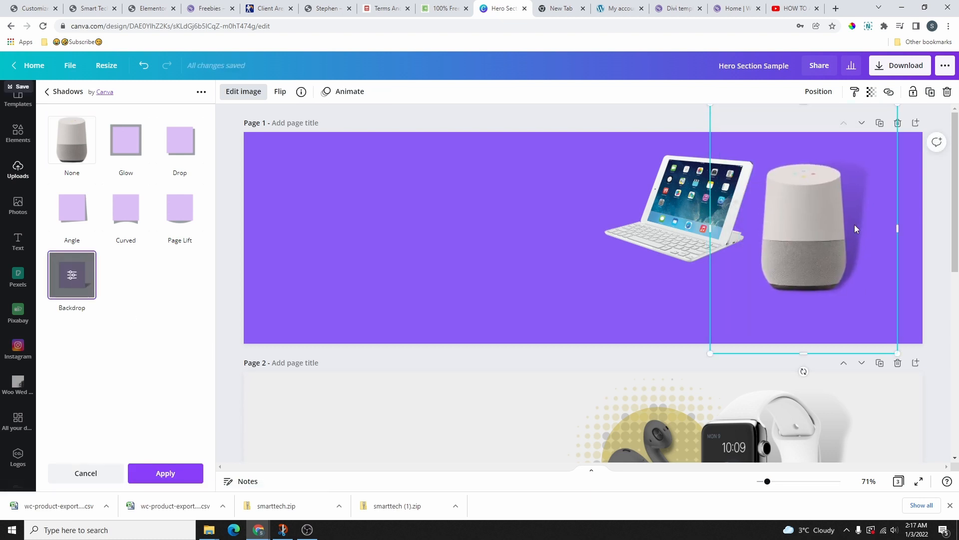
Try the Angle and Drop shadow styles on the smart speaker
left_click(70, 217)
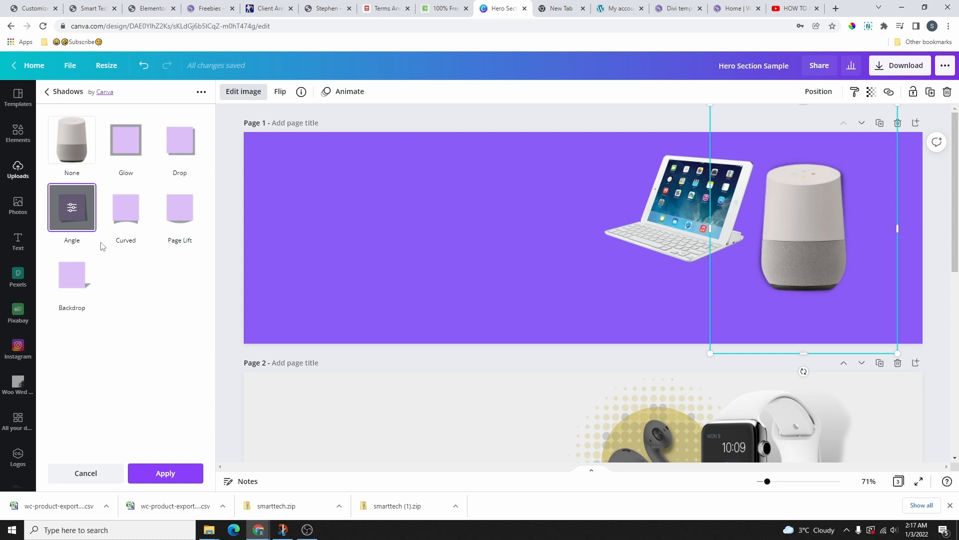
left_click(176, 146)
left_click(176, 146)
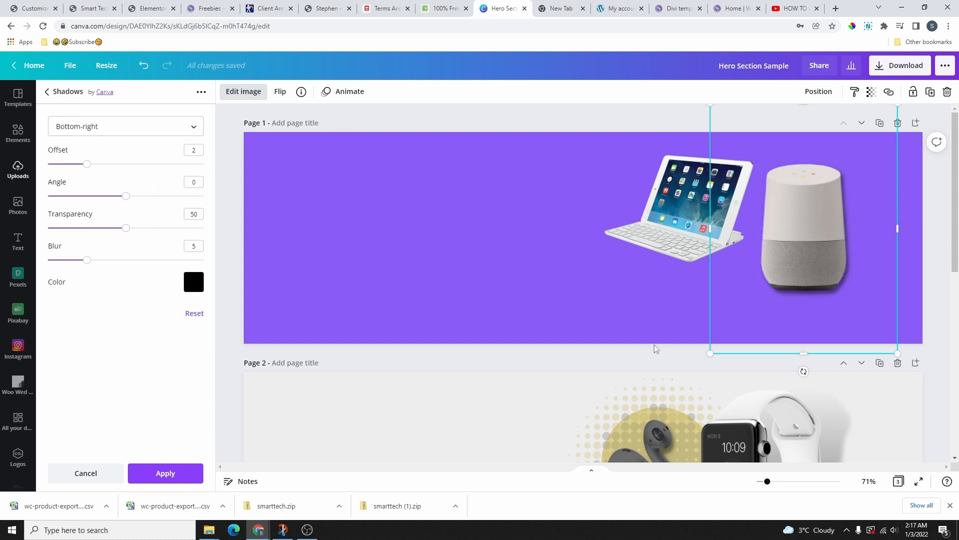
left_click(46, 100)
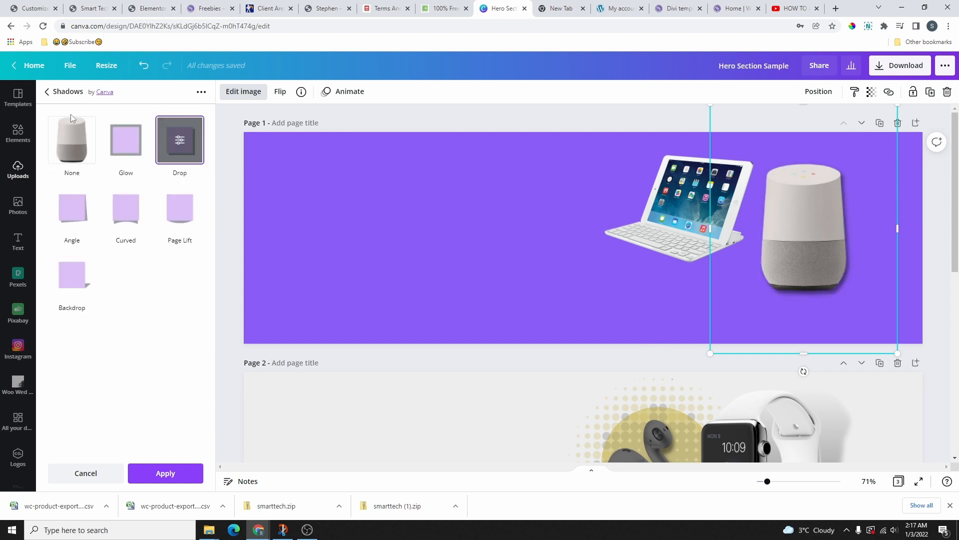
Apply the Backdrop shadow to the smart speaker with transparency at 43, trying out its vertical angle
left_click(72, 275)
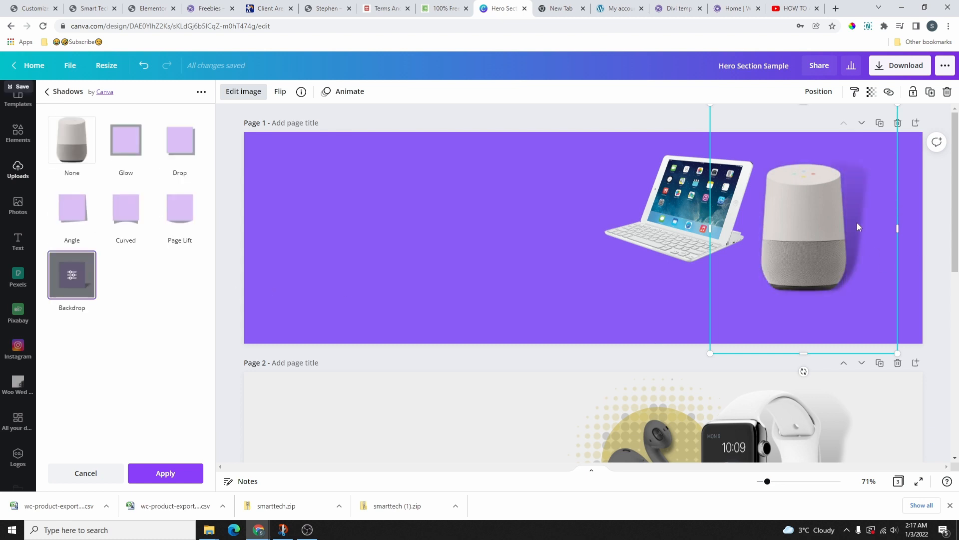
left_click(71, 277)
mouse_move(124, 202)
left_mouse_down()
mouse_move(176, 206)
mouse_move(144, 206)
mouse_move(174, 214)
mouse_move(118, 198)
mouse_move(152, 198)
mouse_move(115, 198)
left_mouse_up()
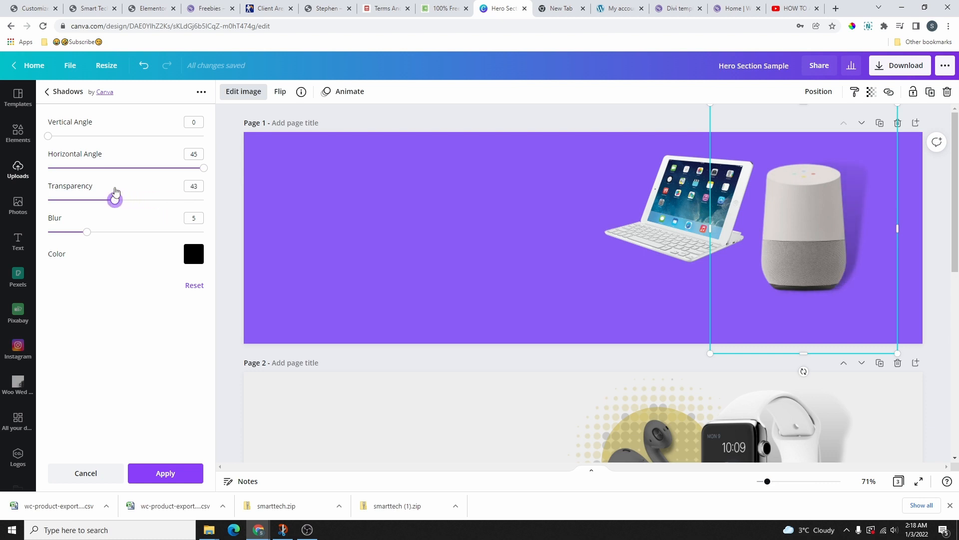
left_click(114, 136)
left_click_drag(119, 140, 82, 136)
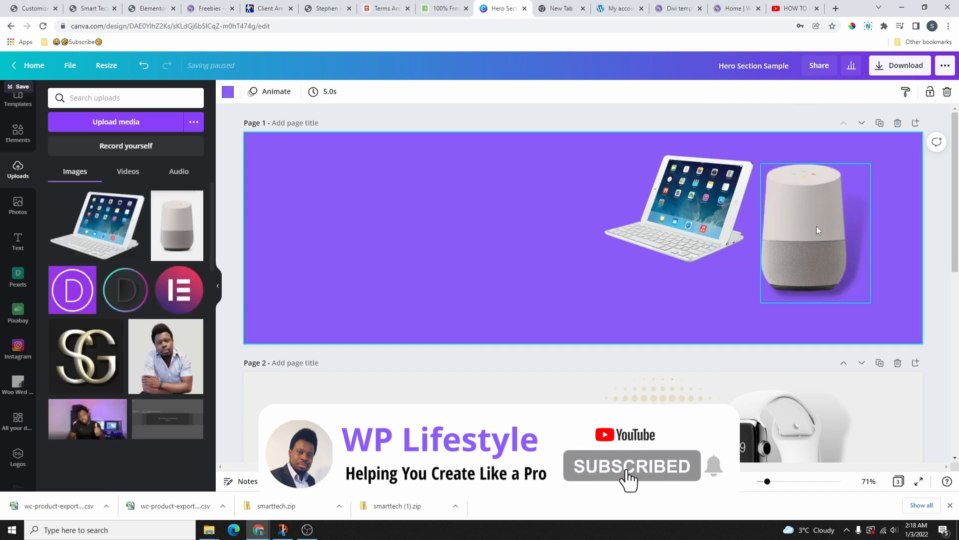
Give the tablet on page 1 a shadow and nudge it into place beside the smart speaker
left_click(692, 226)
left_click_drag(692, 226, 703, 209)
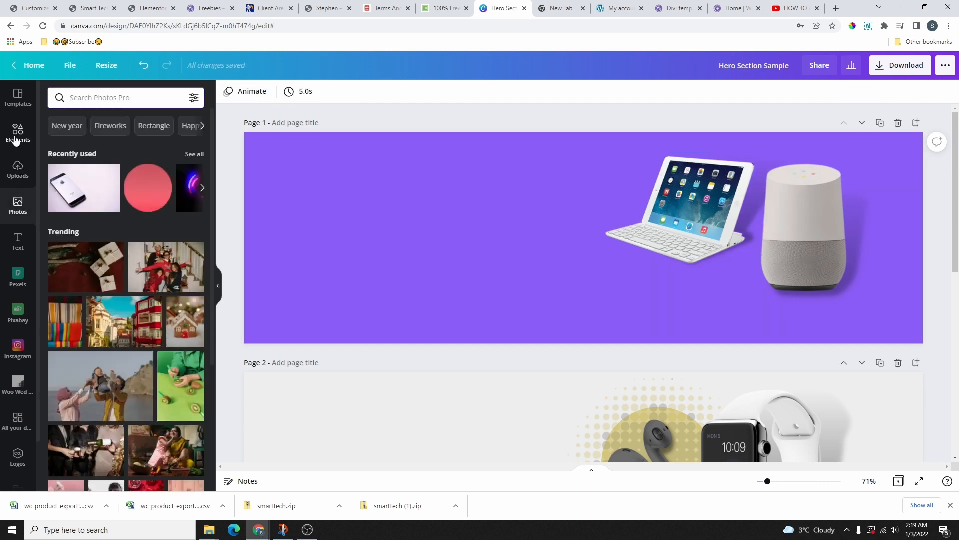
Browse the photo library and search it for shoes
scroll(116, 234, "down", 7)
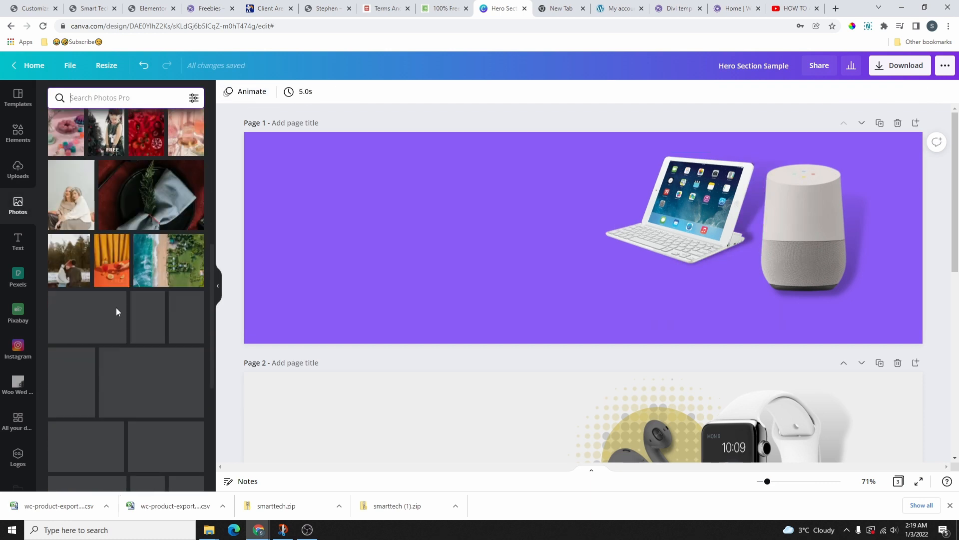
scroll(123, 325, "down", 5)
scroll(112, 307, "up", 10)
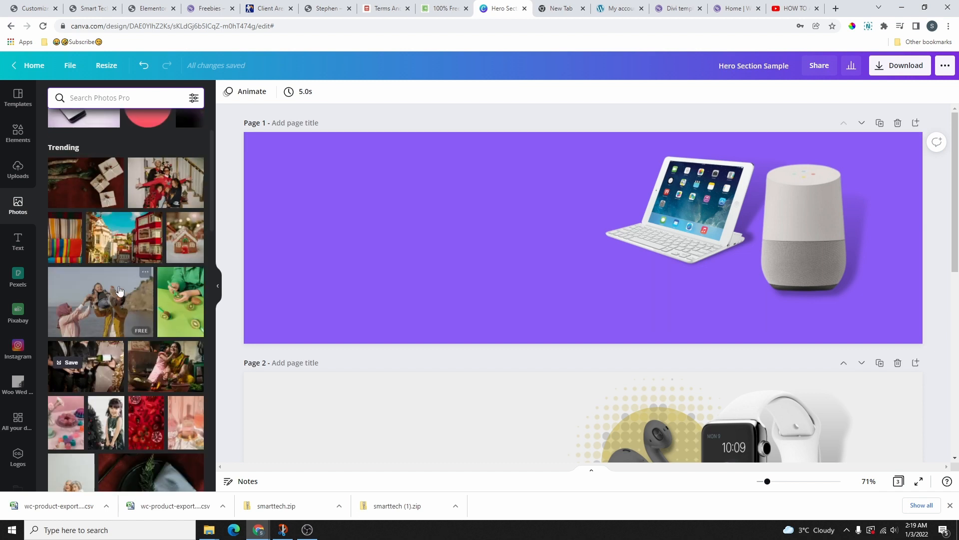
scroll(135, 323, "down", 2)
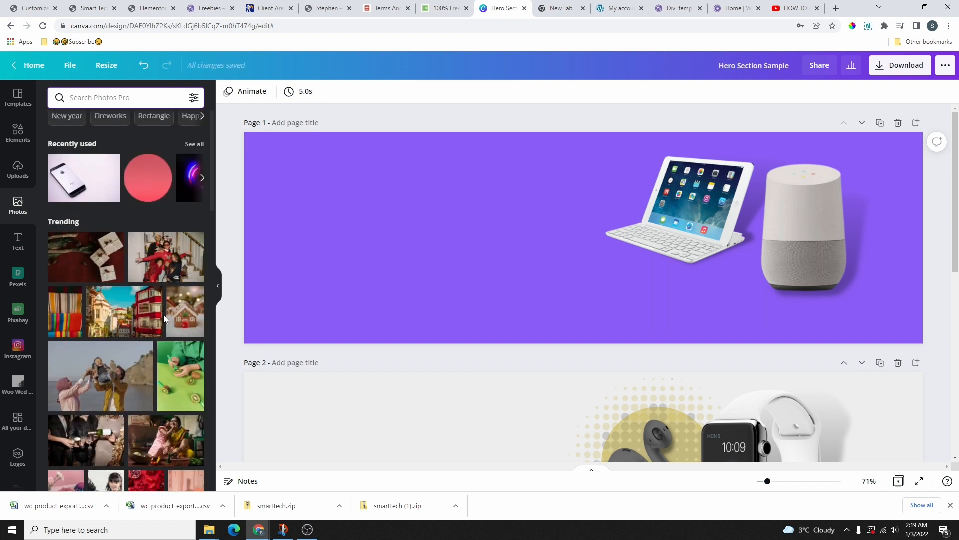
scroll(150, 299, "up", 2)
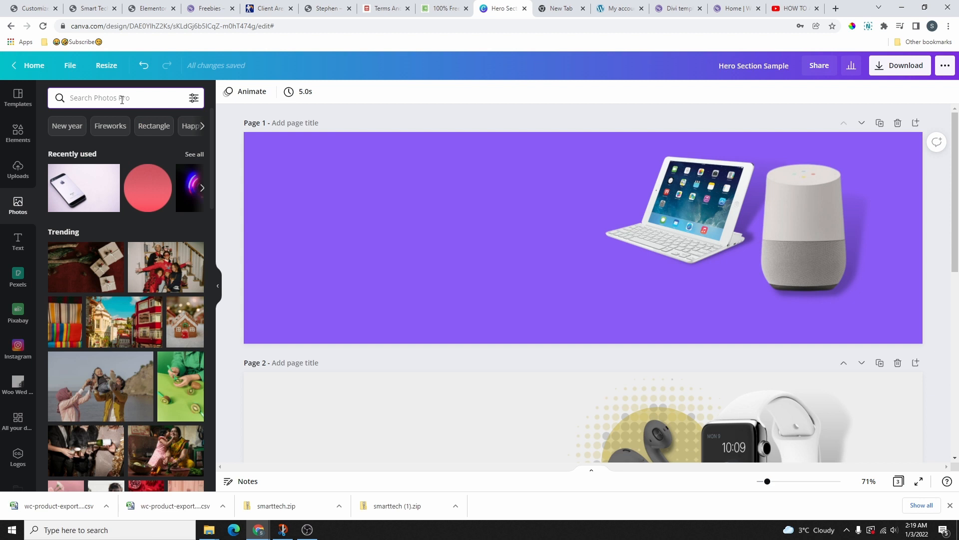
type("sh")
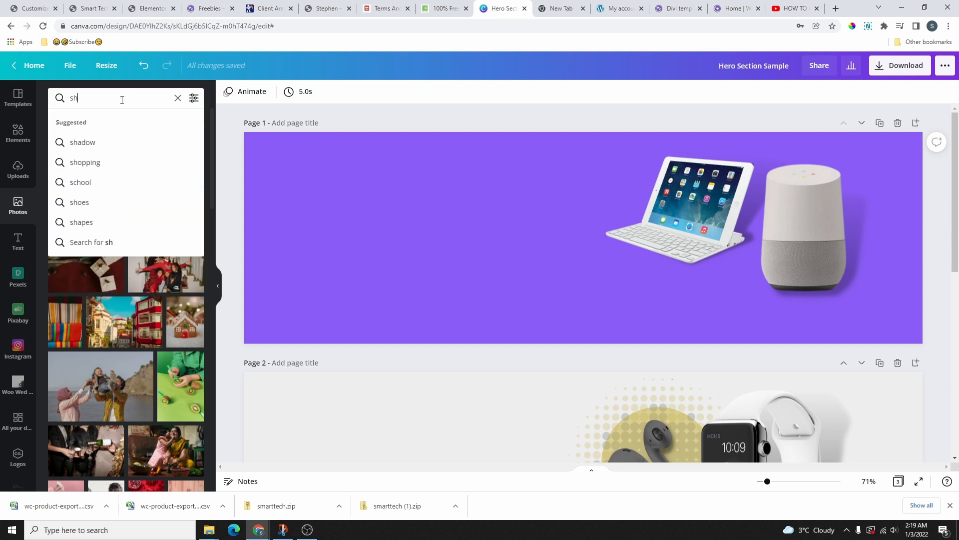
key("Return")
Find the background-free orange sneakers among the shoe photos and add them to page 1
scroll(136, 273, "down", 3)
scroll(138, 279, "down", 7)
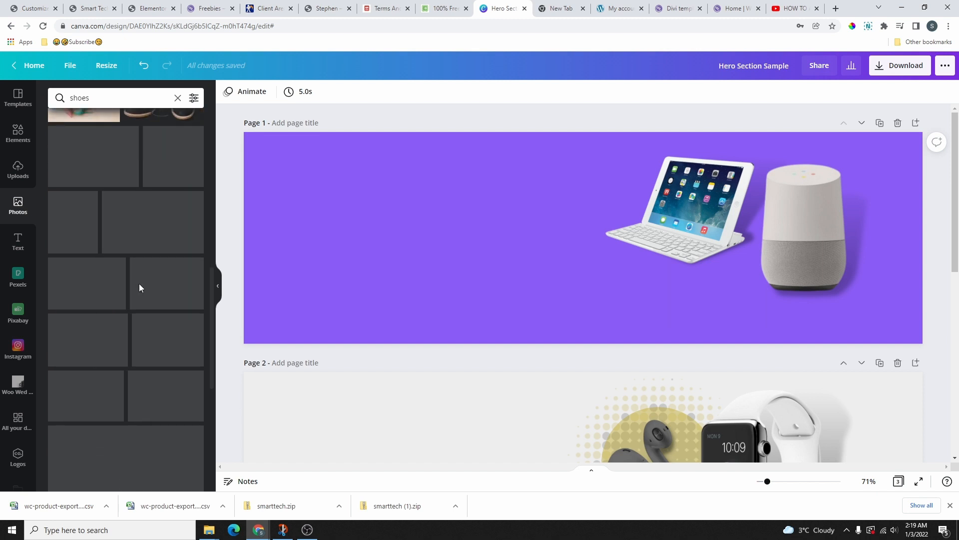
scroll(139, 283, "up", 6)
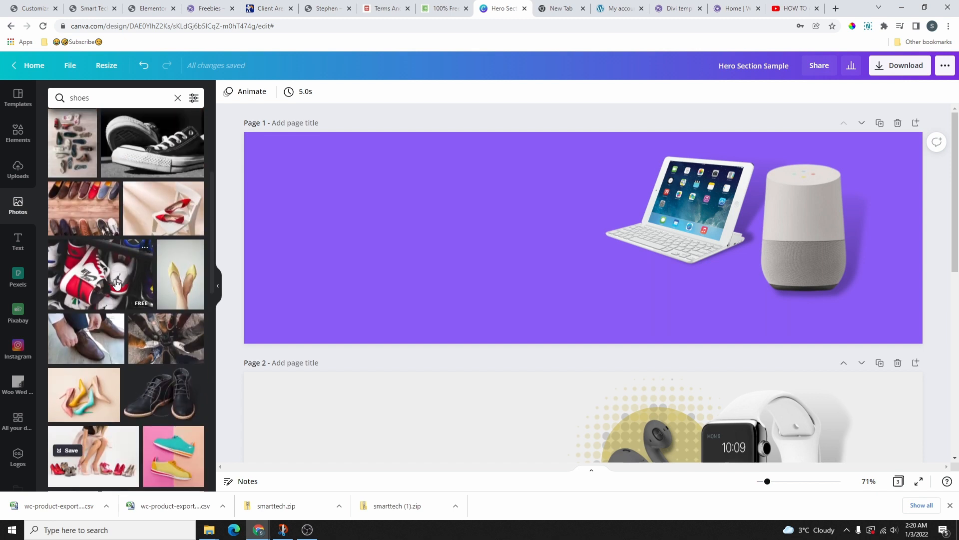
scroll(115, 284, "down", 1)
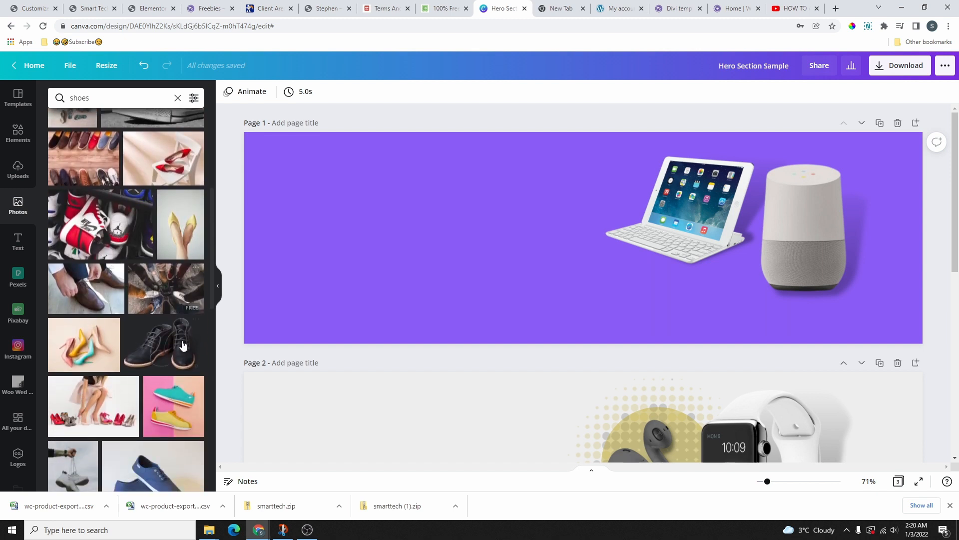
scroll(179, 330, "down", 1)
scroll(150, 328, "down", 2)
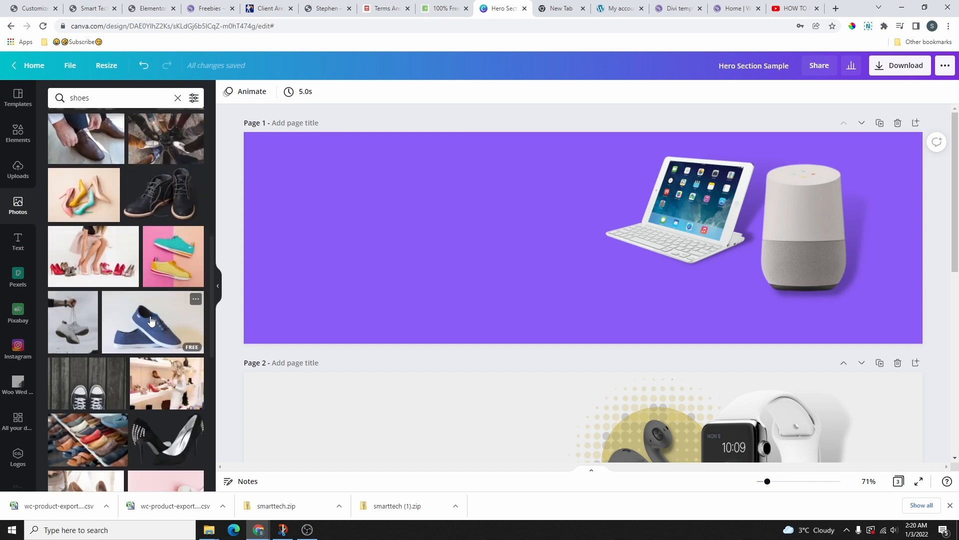
scroll(152, 320, "up", 2)
scroll(152, 320, "down", 3)
scroll(167, 299, "up", 3)
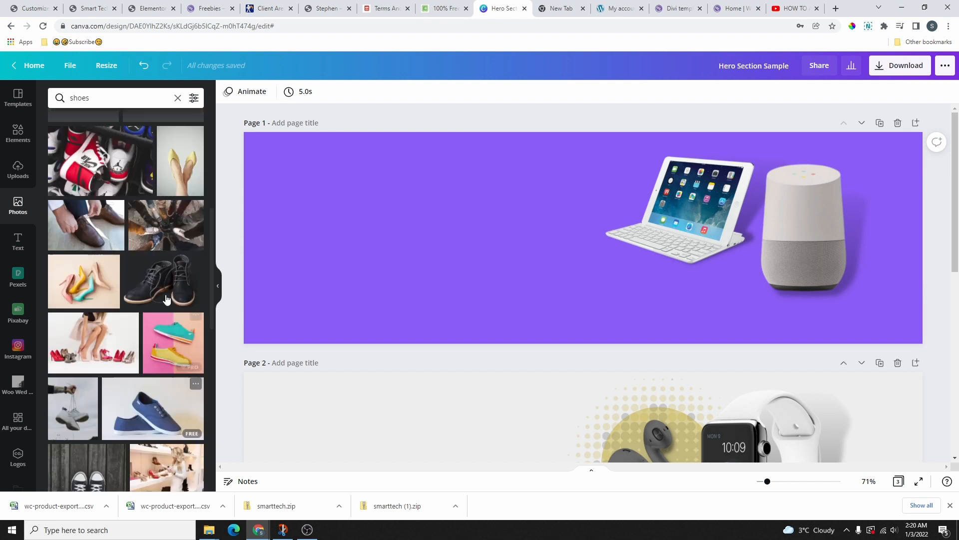
scroll(150, 282, "up", 5)
scroll(133, 264, "down", 9)
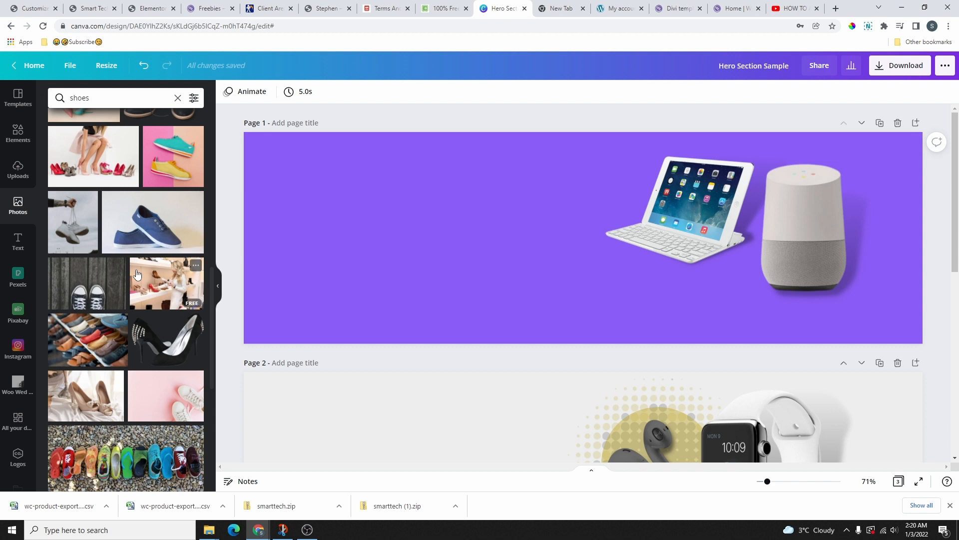
scroll(136, 274, "down", 6)
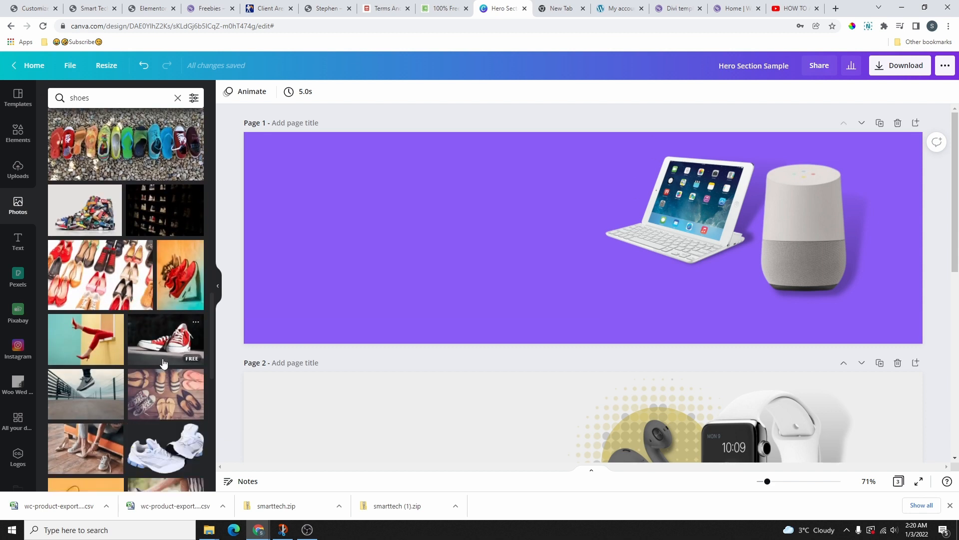
scroll(164, 362, "down", 4)
scroll(111, 380, "down", 2)
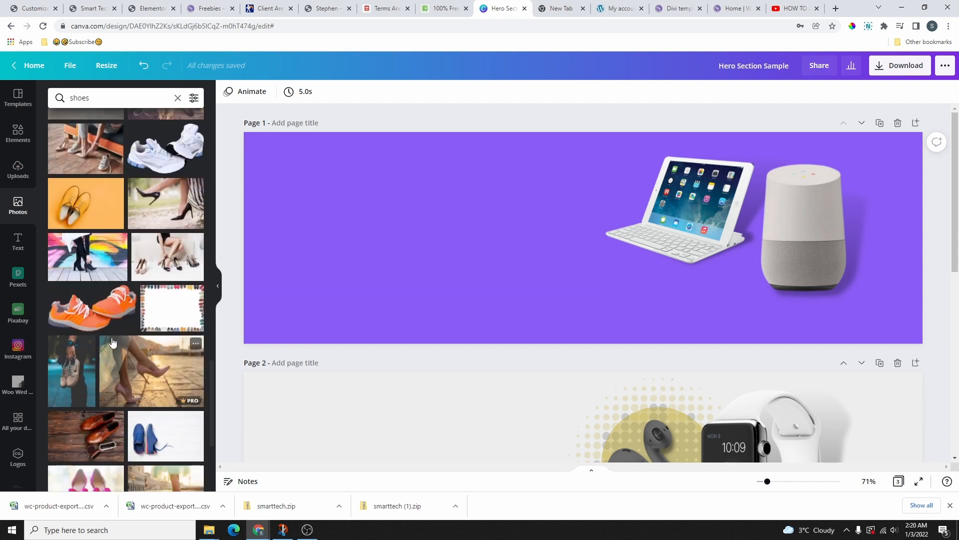
left_click(111, 318)
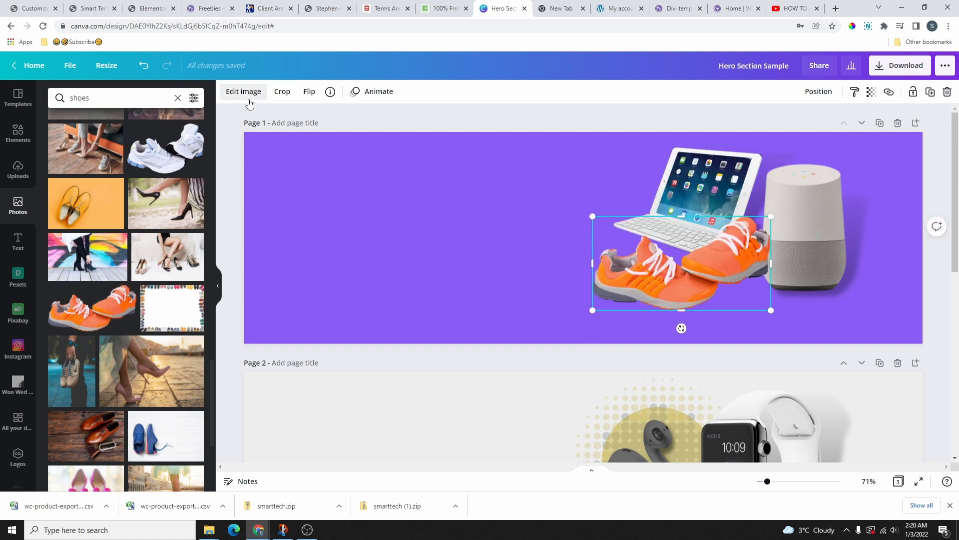
Give the orange sneakers a Backdrop shadow and scale them down below the tablet
left_click(248, 99)
left_click(70, 180)
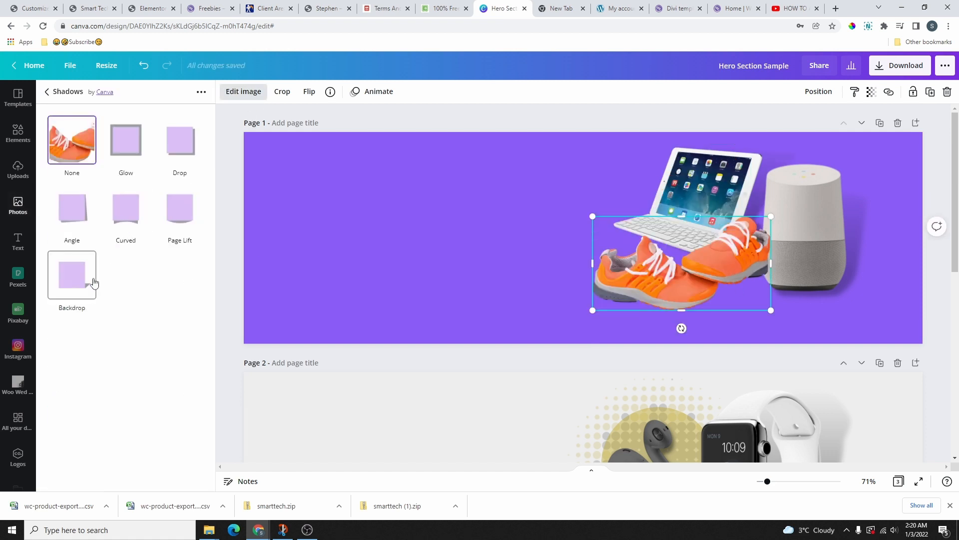
left_click(72, 276)
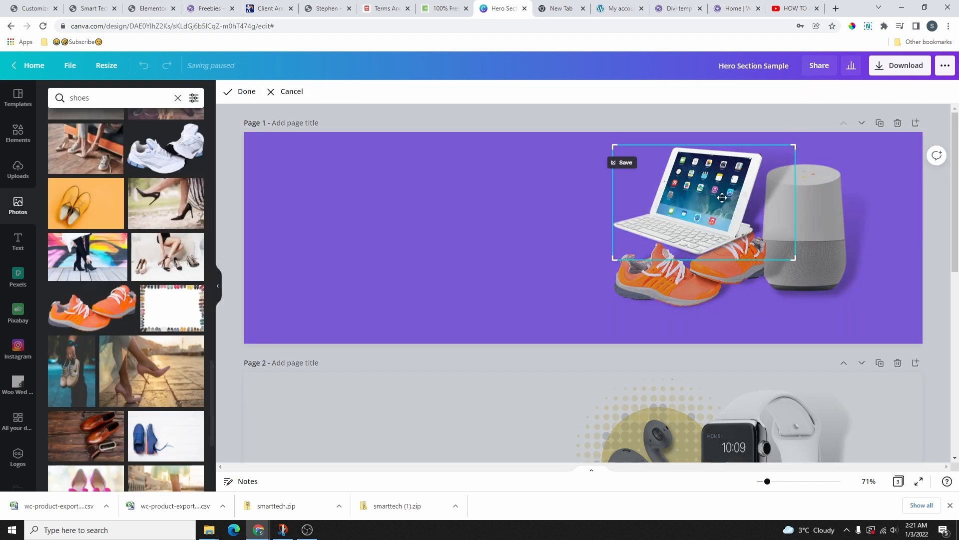
Leave the tablet's crop mode and bring the tablet forward in front of the orange sneakers
key("Return")
left_click(820, 95)
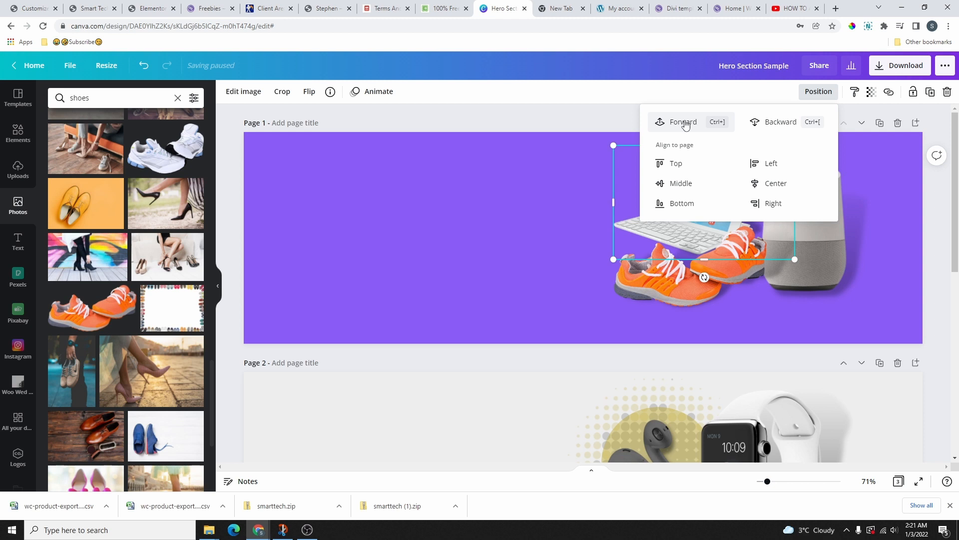
left_click(684, 123)
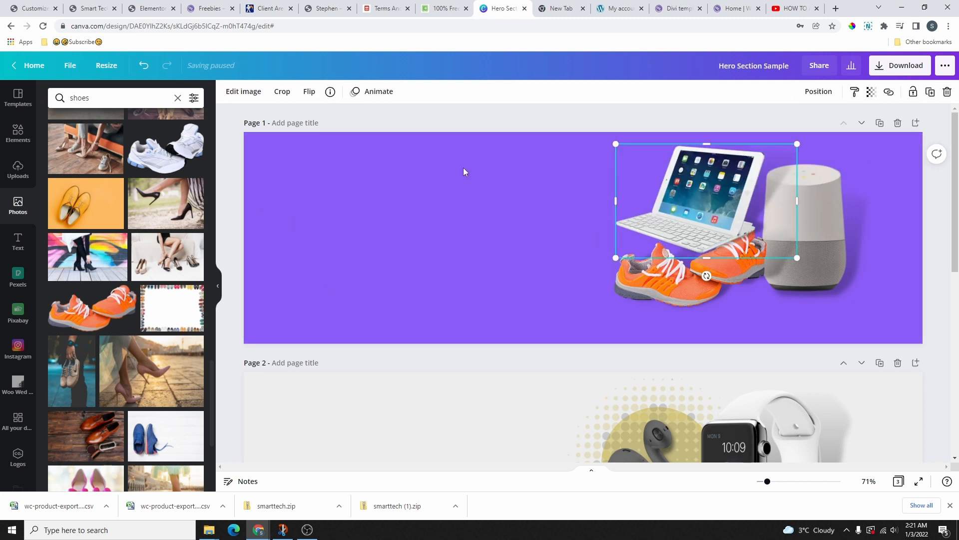
Download only page 1 as a PNG at size 1, and download the same page once more
scroll(523, 222, "down", 4)
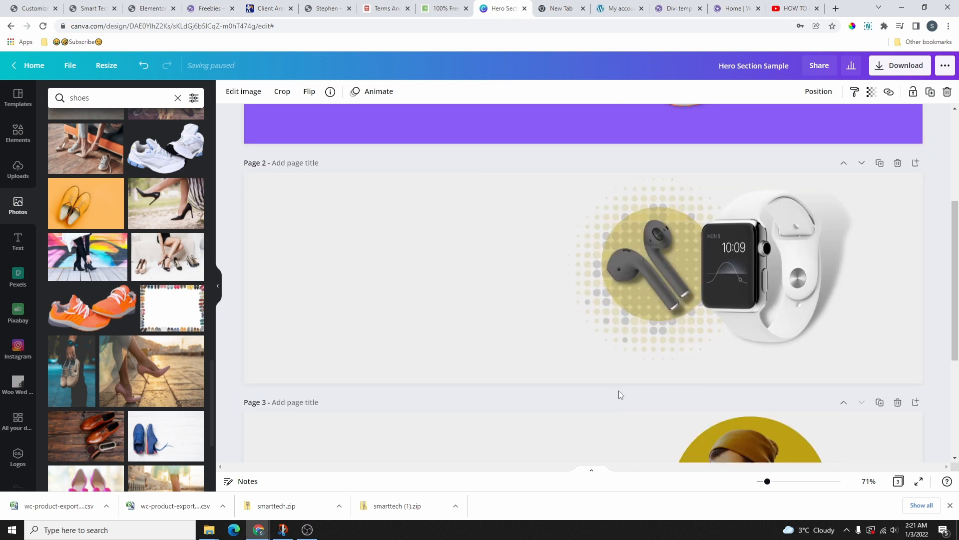
scroll(683, 309, "down", 4)
scroll(683, 308, "up", 8)
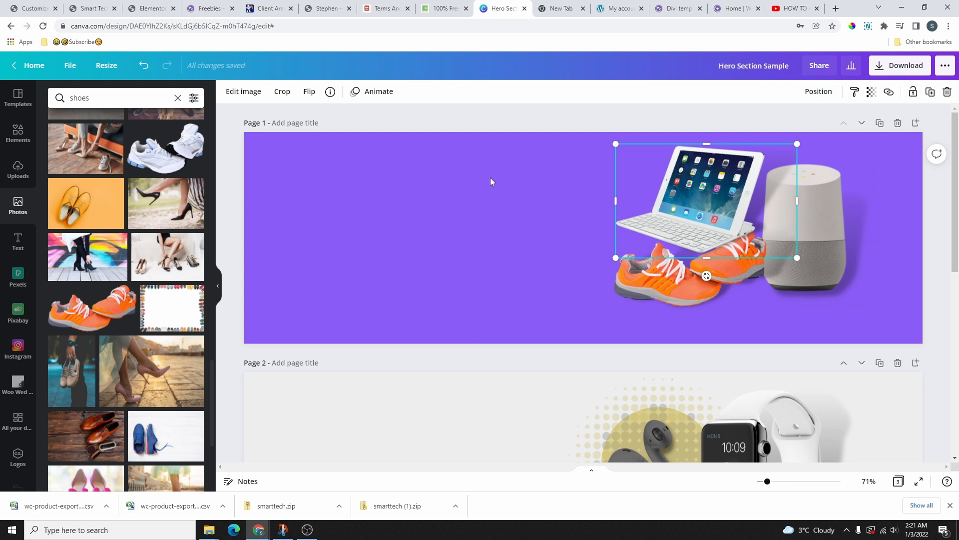
left_click(899, 64)
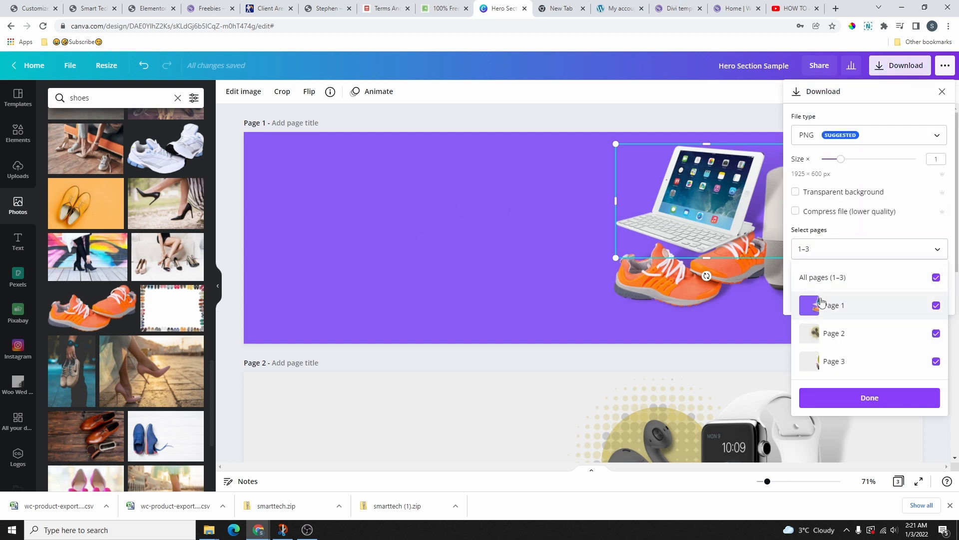
left_click(849, 277)
left_click(849, 307)
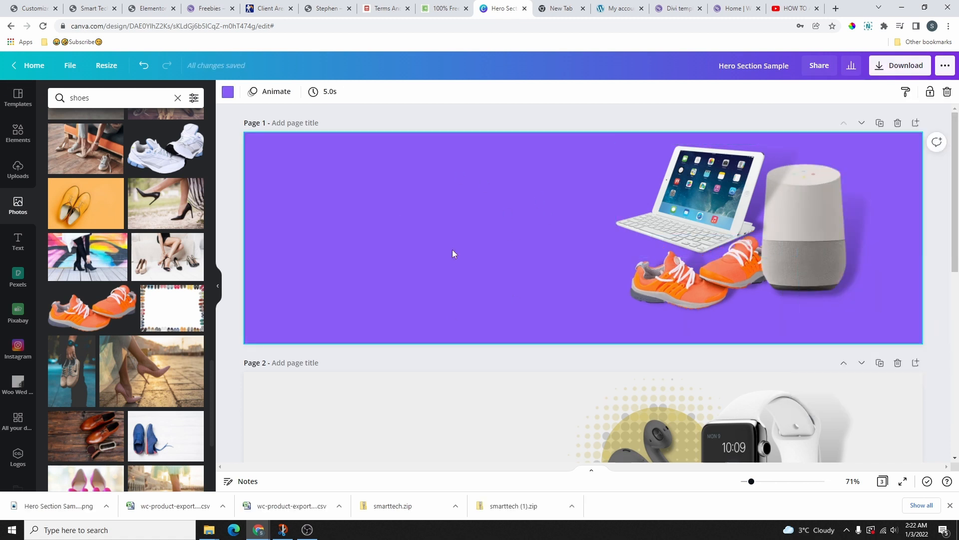
left_click(892, 68)
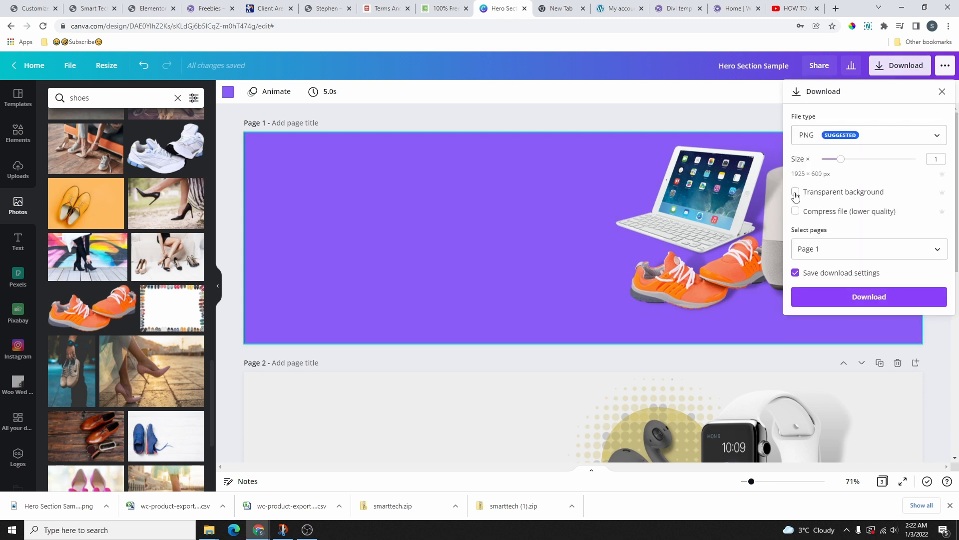
left_click(884, 302)
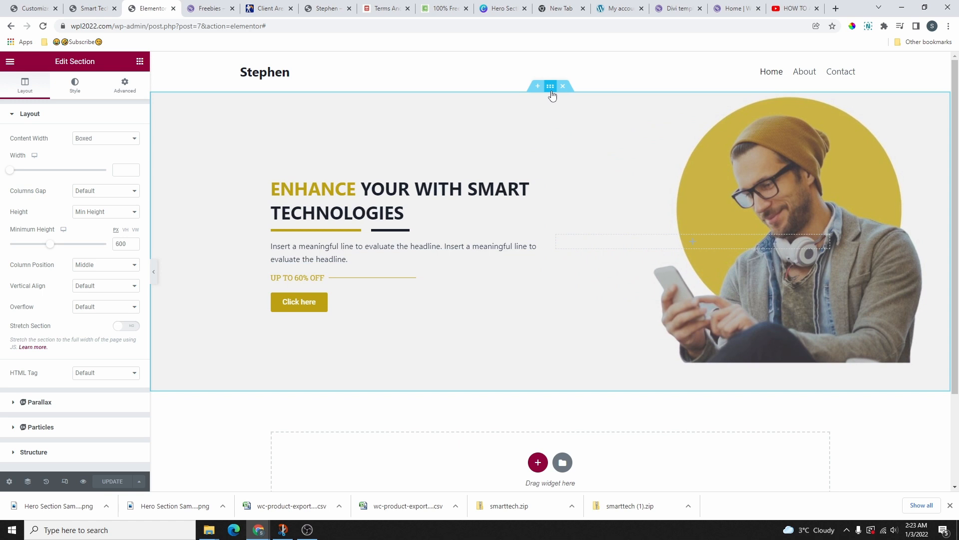
Replace the hero section's three slideshow background images with the two downloaded Hero Section PNGs of the tablet and sneakers
left_click(76, 86)
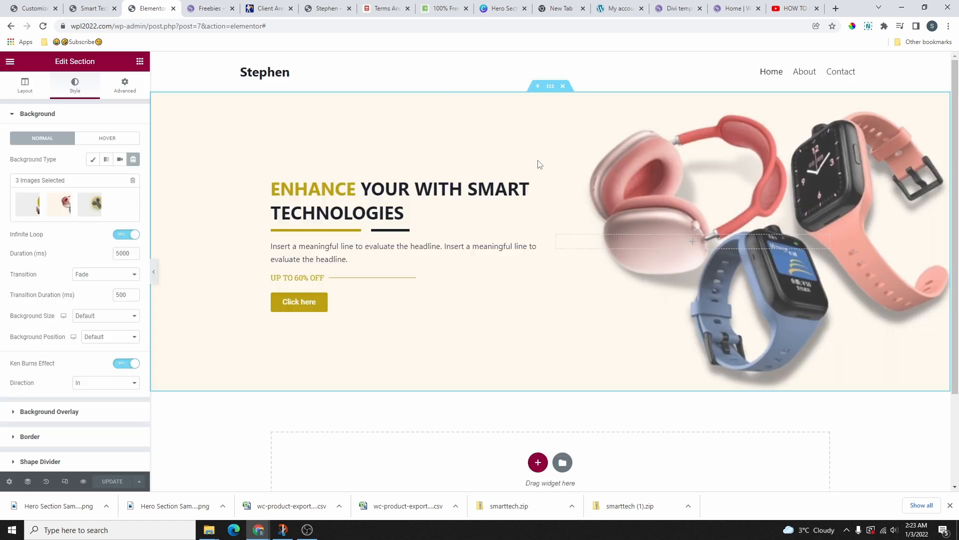
left_click(69, 210)
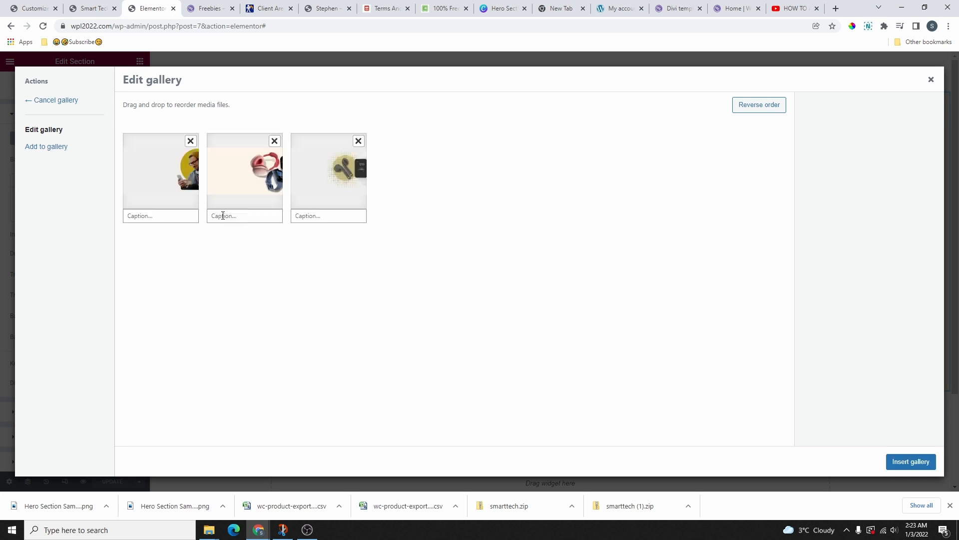
left_click(274, 142)
left_click(274, 142)
left_click(190, 141)
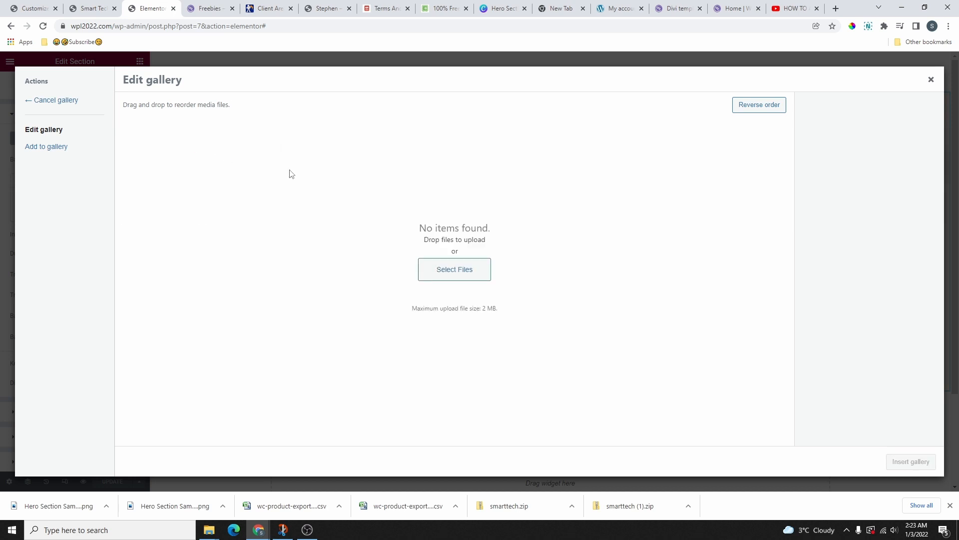
left_click_drag(164, 506, 420, 263)
left_click_drag(67, 514, 376, 274)
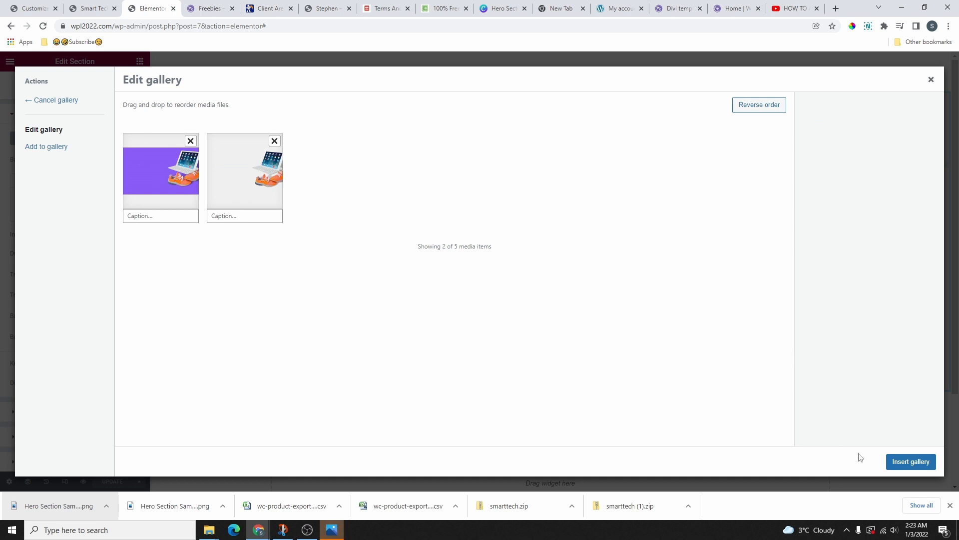
left_click(912, 462)
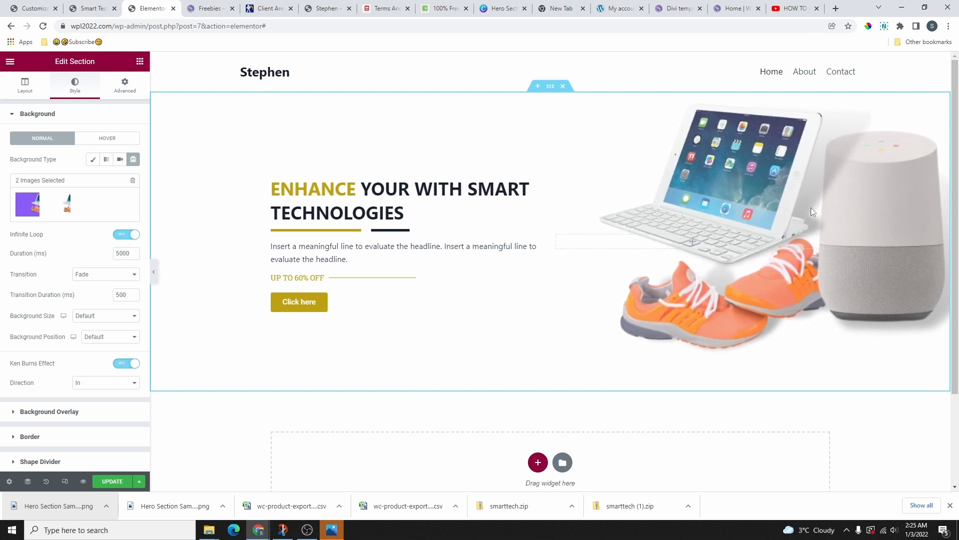
Check the template kit's freebies page, return to the editor, then delete the hero section and update the page
left_click(210, 8)
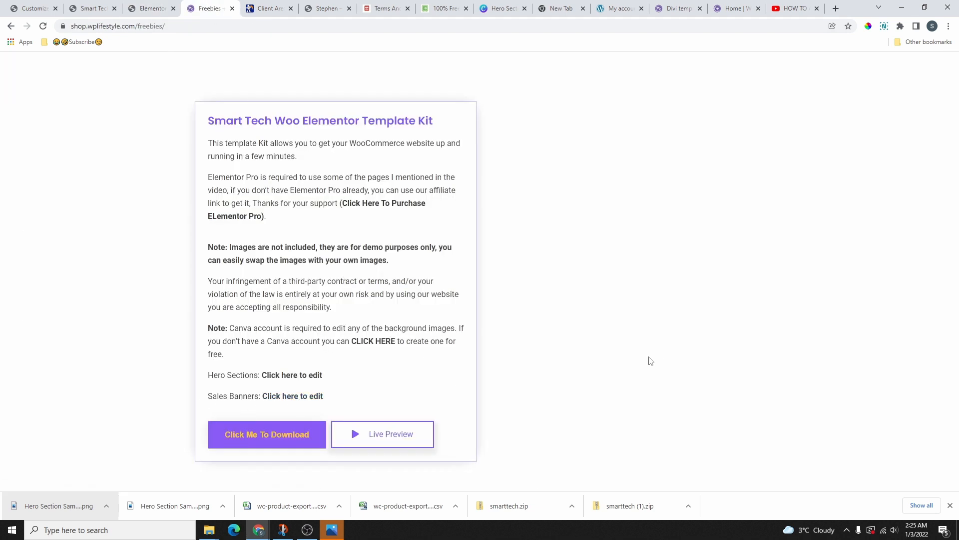
left_click(153, 8)
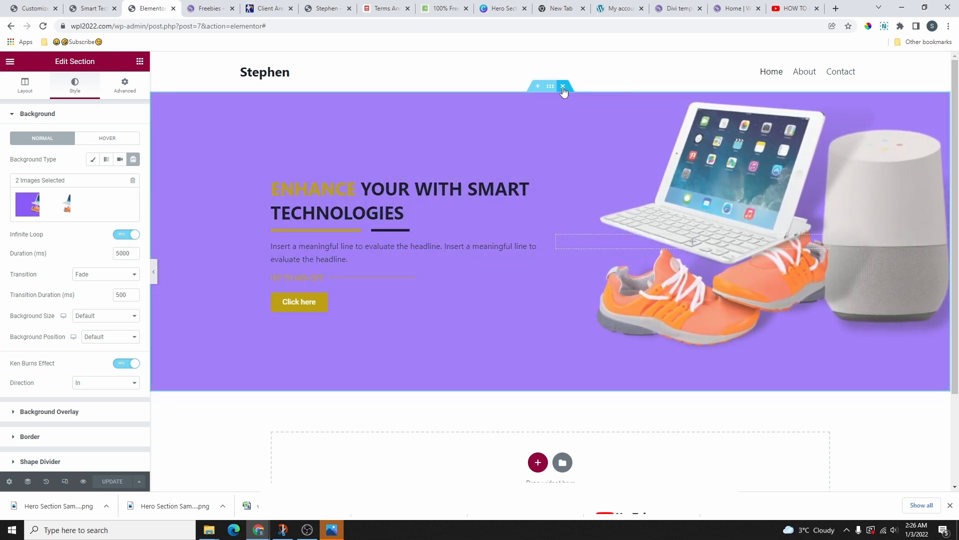
left_click(563, 88)
left_click(112, 481)
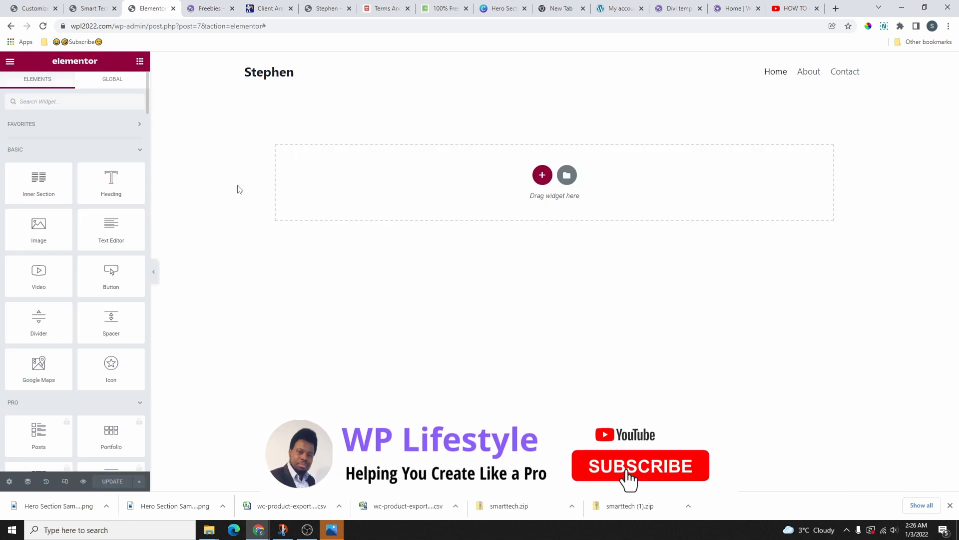
Restore the deleted hero section from the edit history, update the page and preview it
left_click(46, 482)
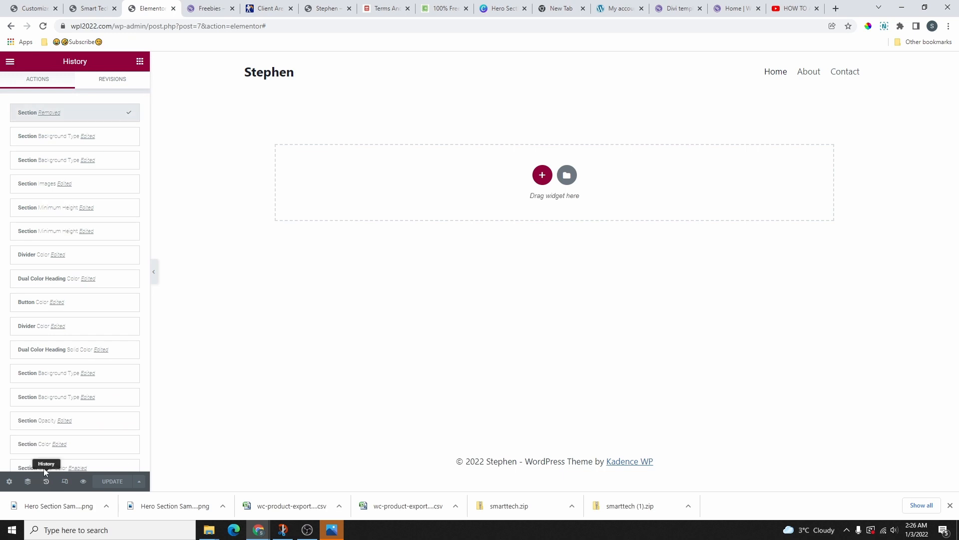
left_click(52, 139)
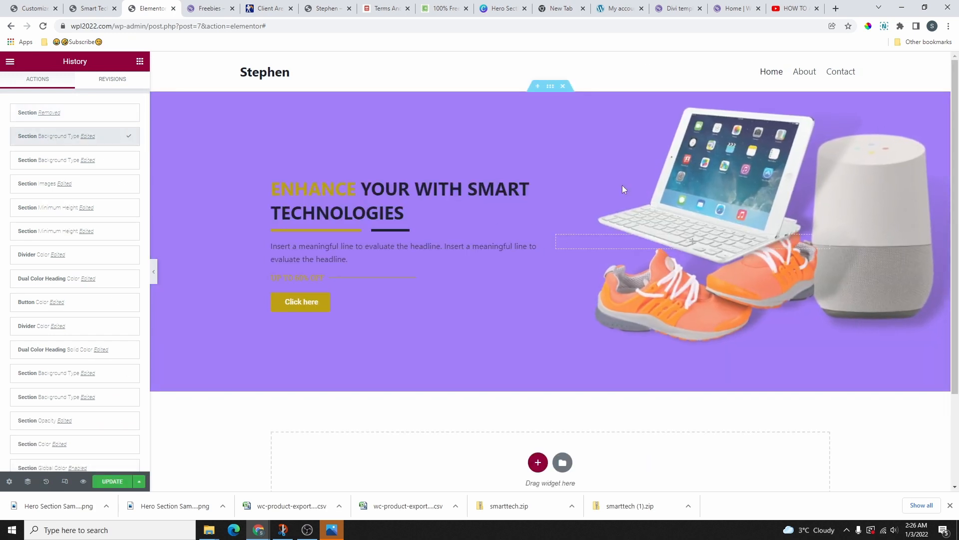
left_click(31, 472)
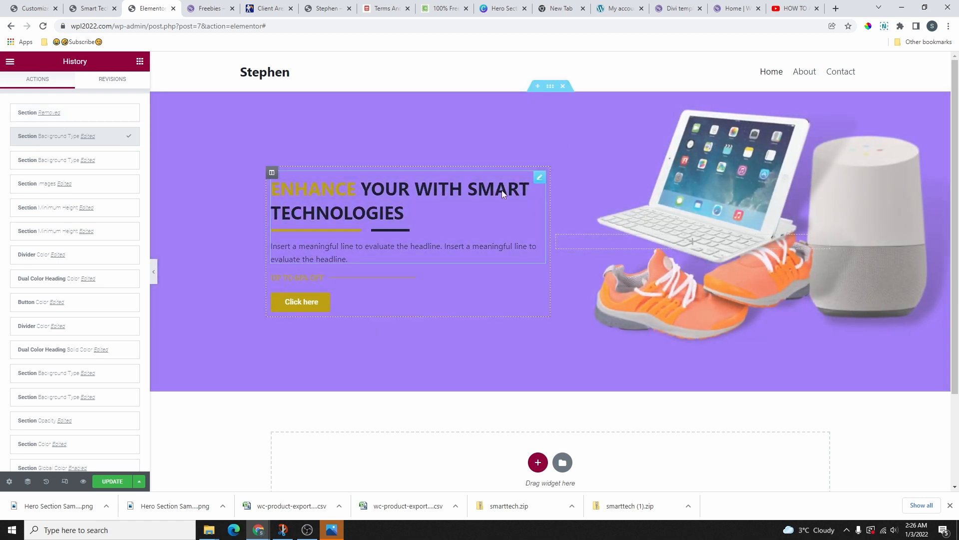
left_click(113, 483)
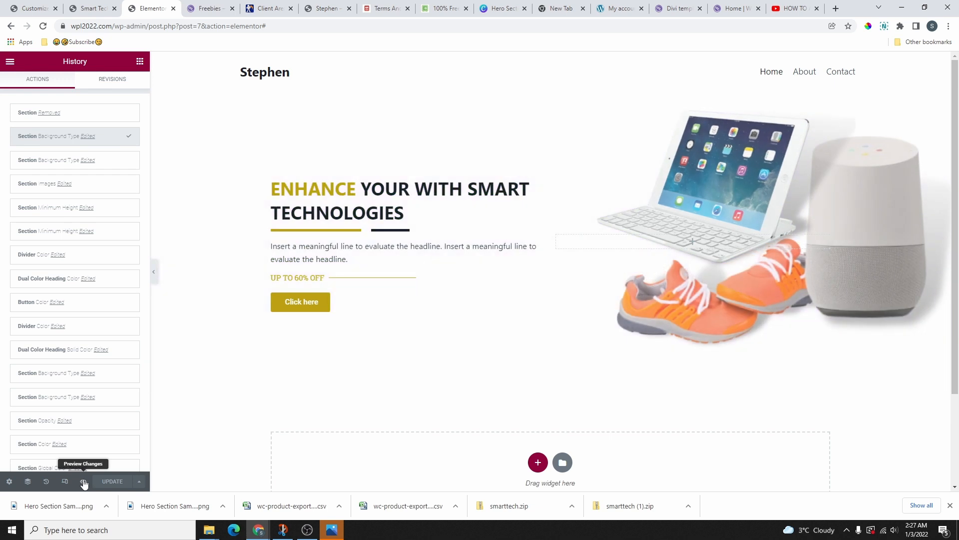
left_click(81, 481)
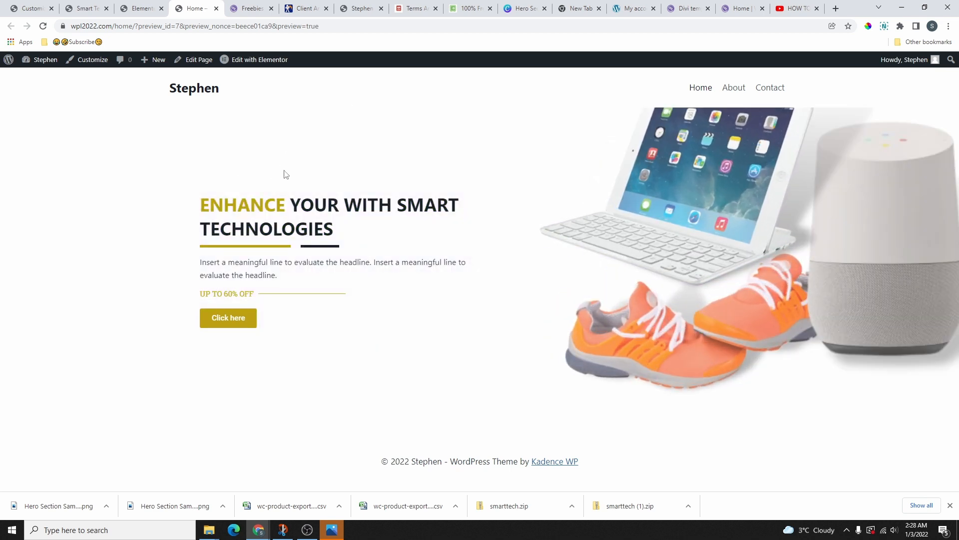
Request the Smart Tech template kit from the freebies page with the subscriber's name and e-mail, and download the zip from the received message
key("ctrl+Tab")
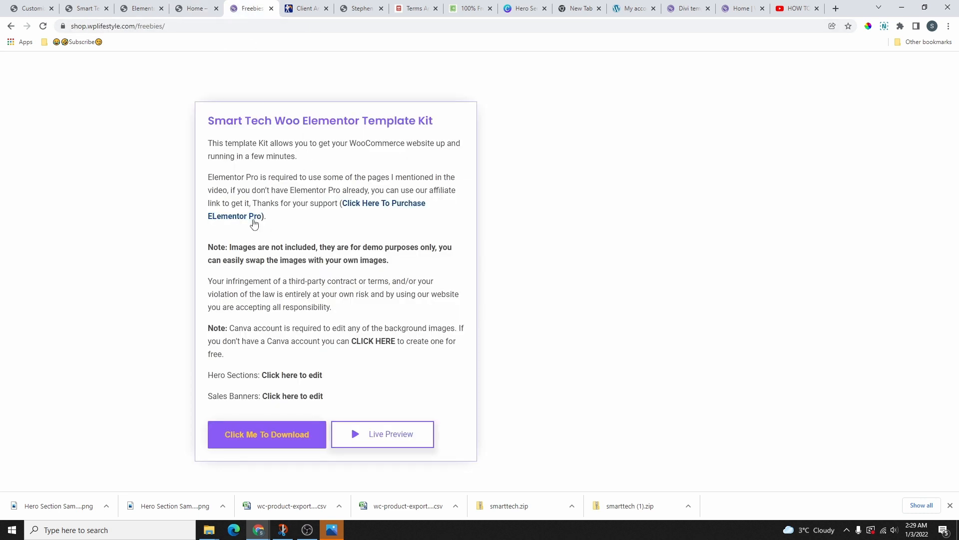
left_click(272, 435)
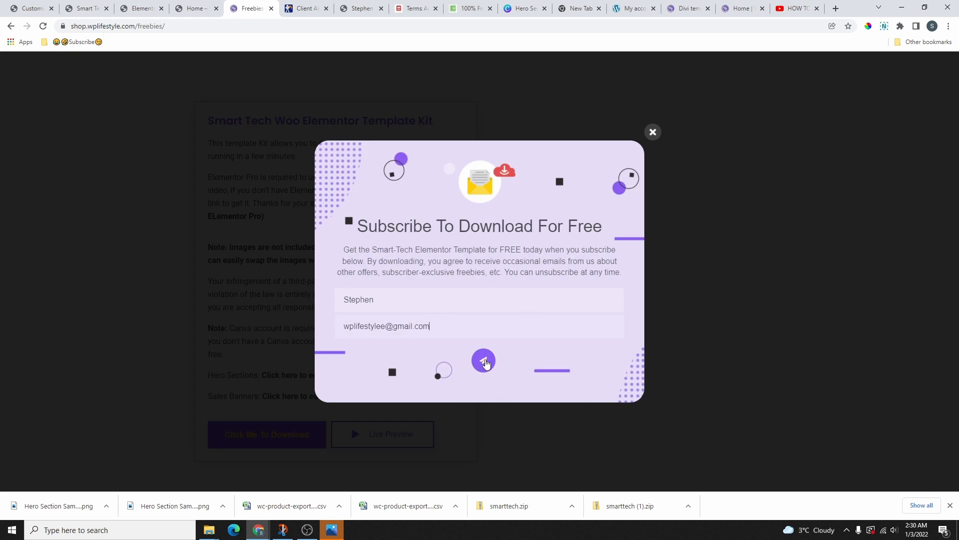
left_click(483, 361)
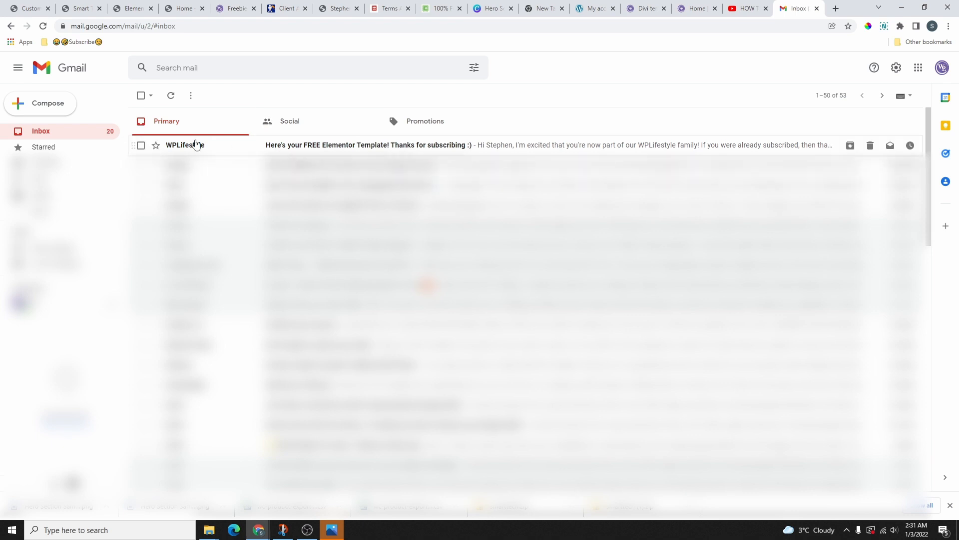
left_click(315, 150)
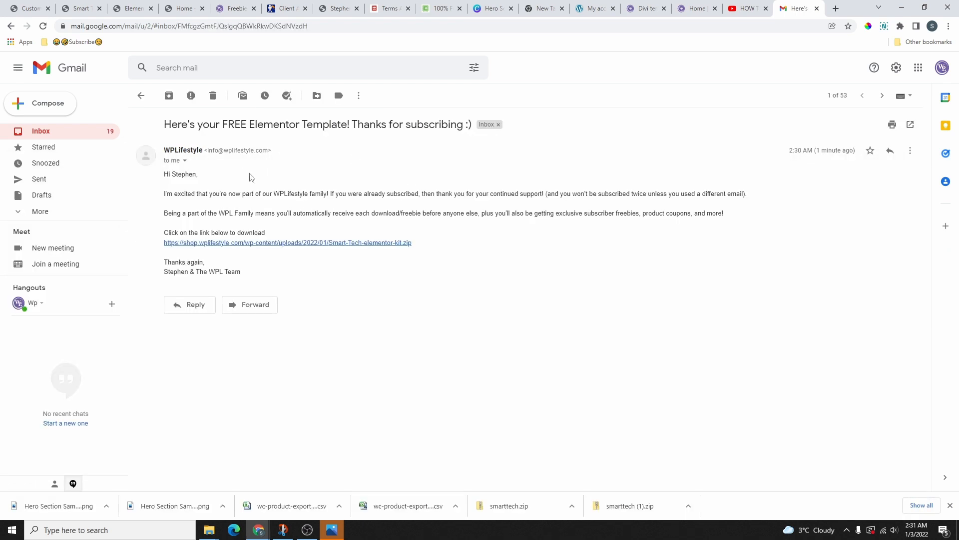
left_click(301, 245)
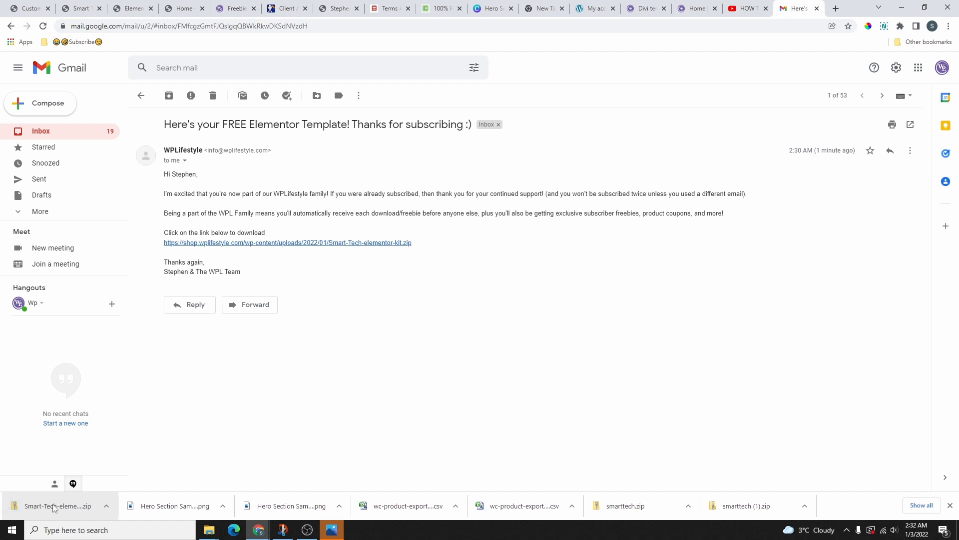
Return to the Elementor editor for the home page and exit to the WordPress dashboard
key("ctrl+3")
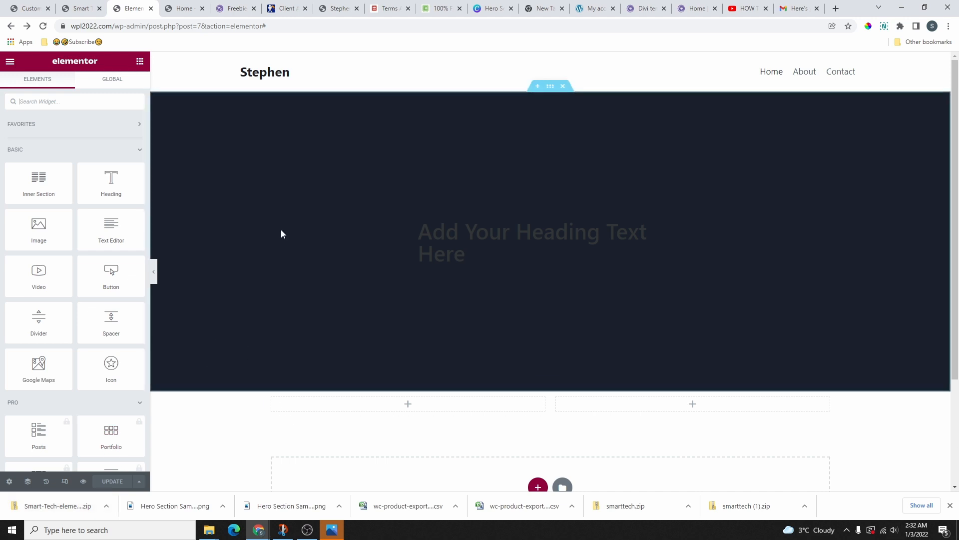
left_click(10, 61)
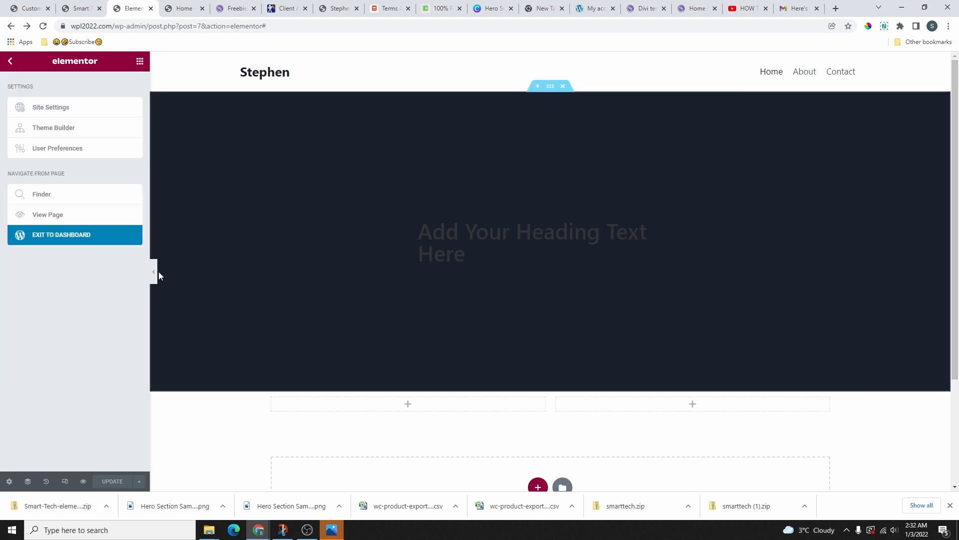
left_click(51, 241)
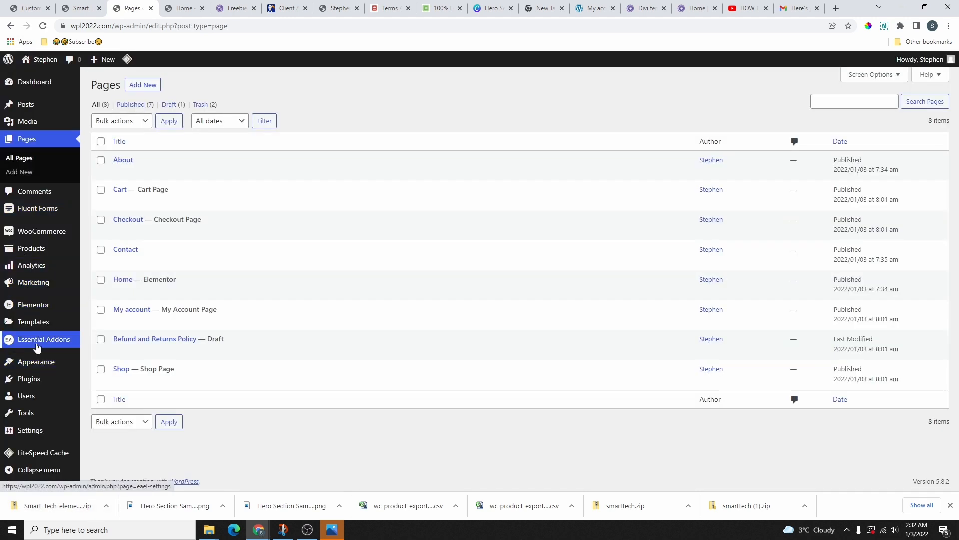
Enable the Import Export Template Kit experiment in Elementor's settings and save the changes
left_click(44, 305)
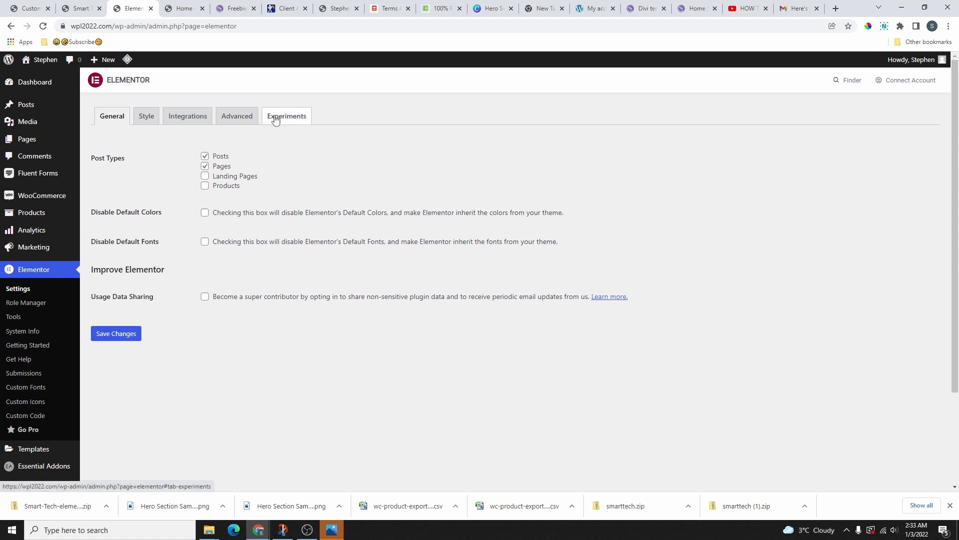
left_click(279, 118)
scroll(272, 189, "down", 4)
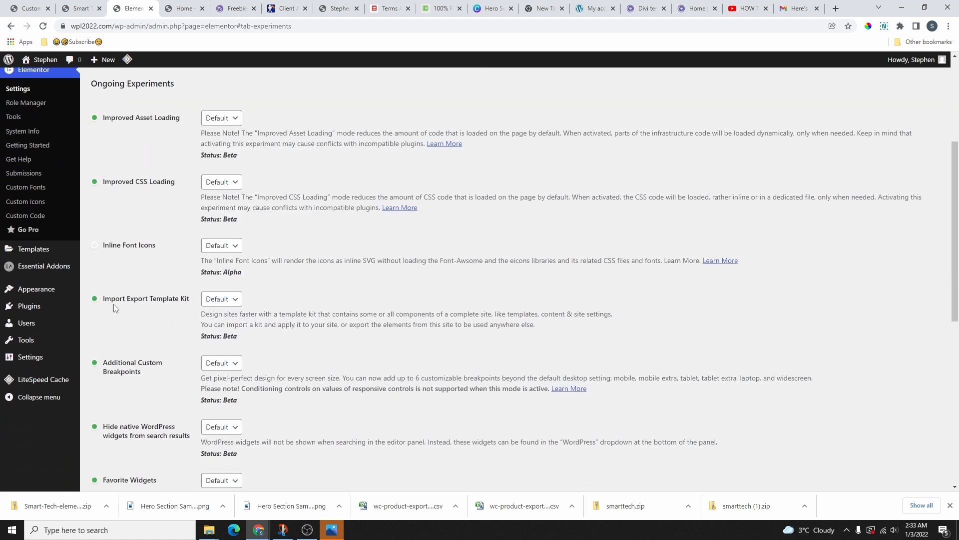
left_click(222, 302)
left_click(222, 330)
scroll(254, 298, "down", 1)
scroll(254, 288, "down", 8)
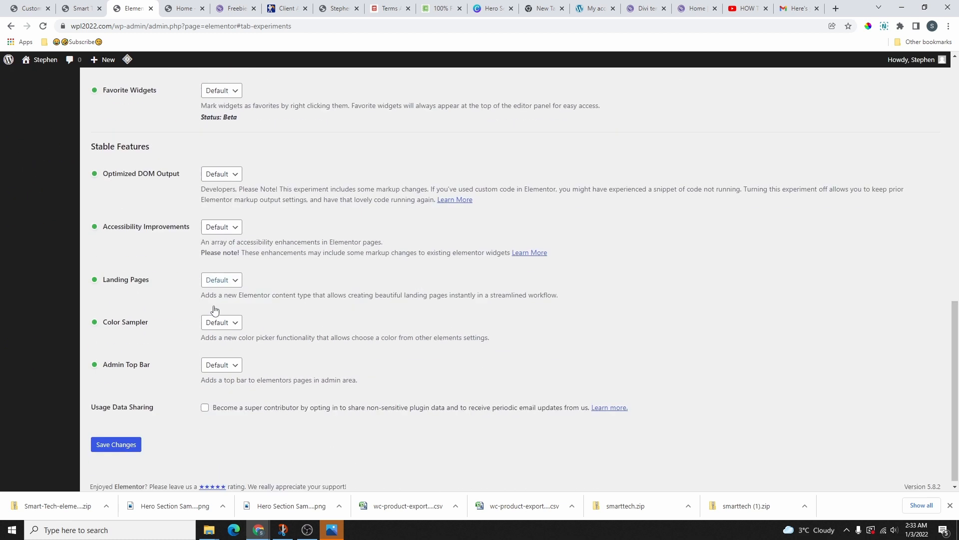
left_click(127, 442)
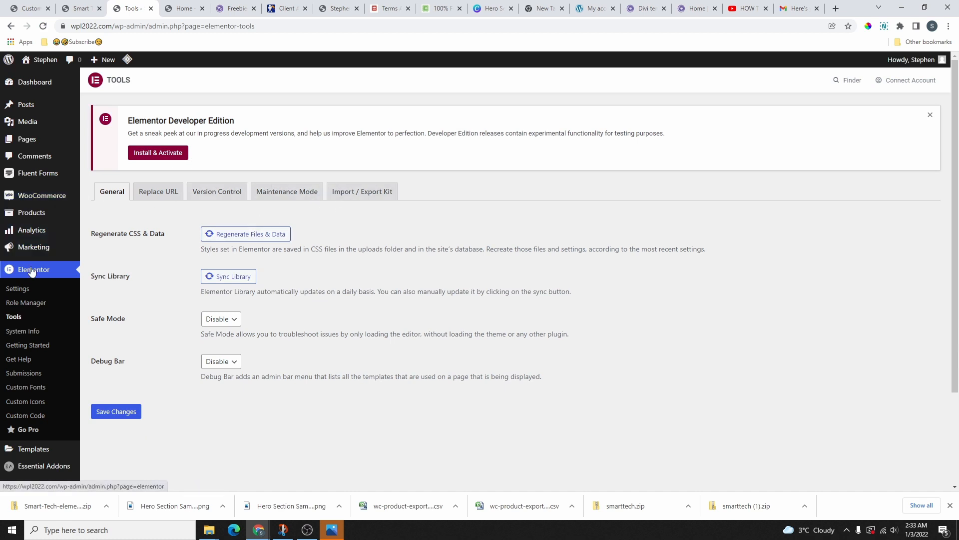
Start a template kit import from Elementor's tools and upload the downloaded Smart-Tech-elementor-kit zip
left_click(29, 272)
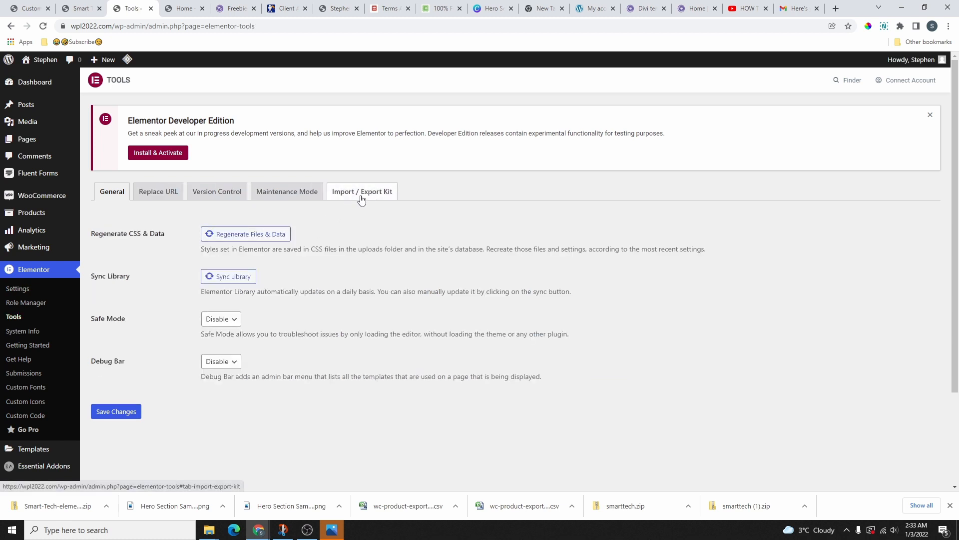
left_click(359, 195)
scroll(357, 233, "down", 2)
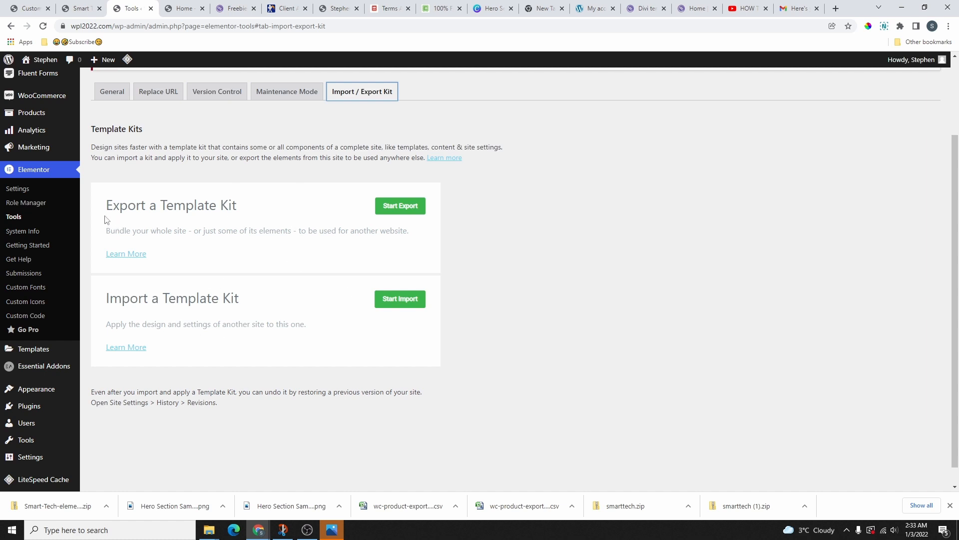
left_click(402, 302)
left_click_drag(55, 507, 487, 367)
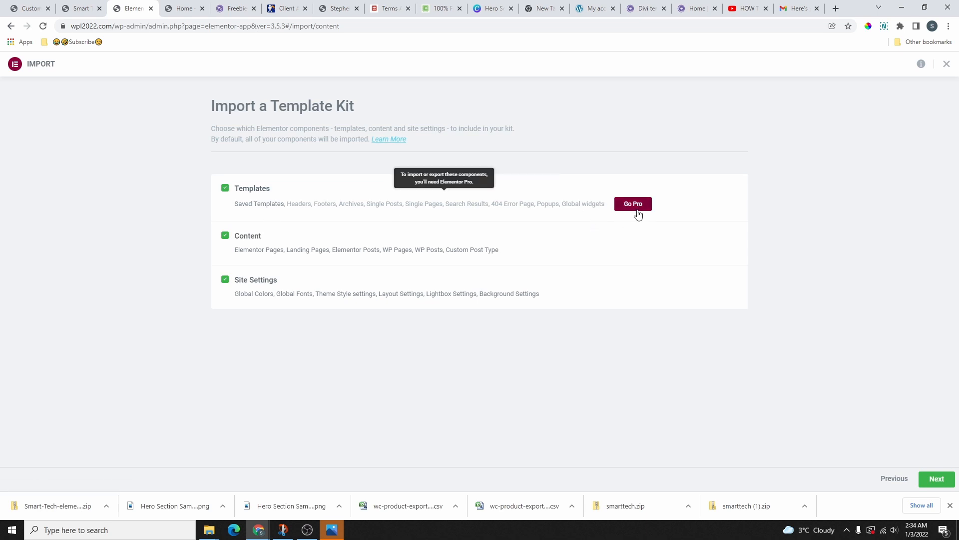
Compare the Smart Tech demo's Home #2 and main home pages, examining the hero section and the trending products
left_click(80, 8)
mouse_move(475, 90)
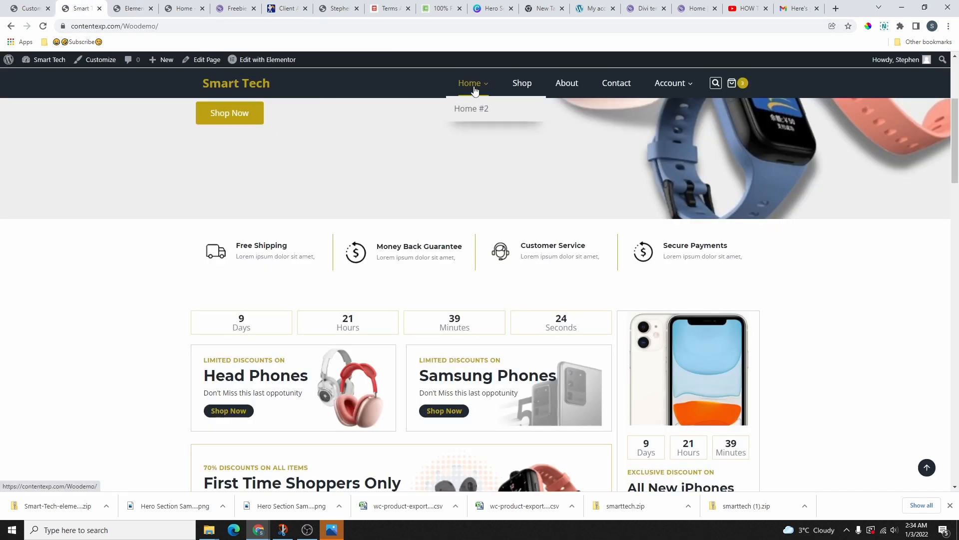
left_click(481, 108)
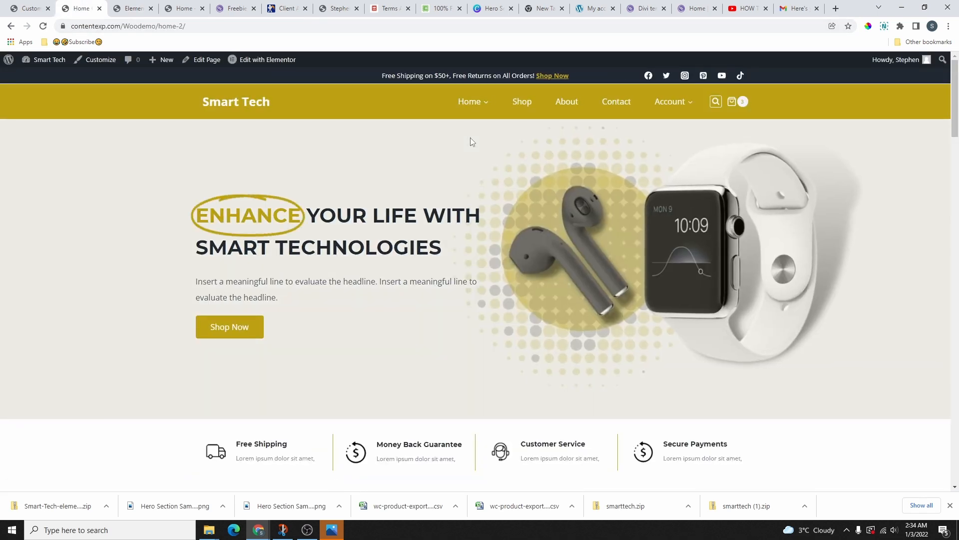
mouse_move(470, 104)
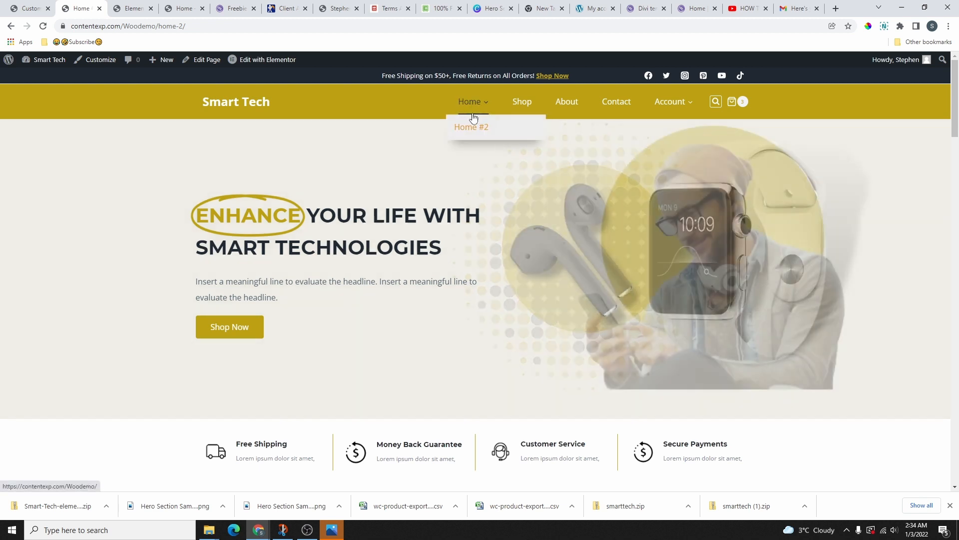
left_click(470, 106)
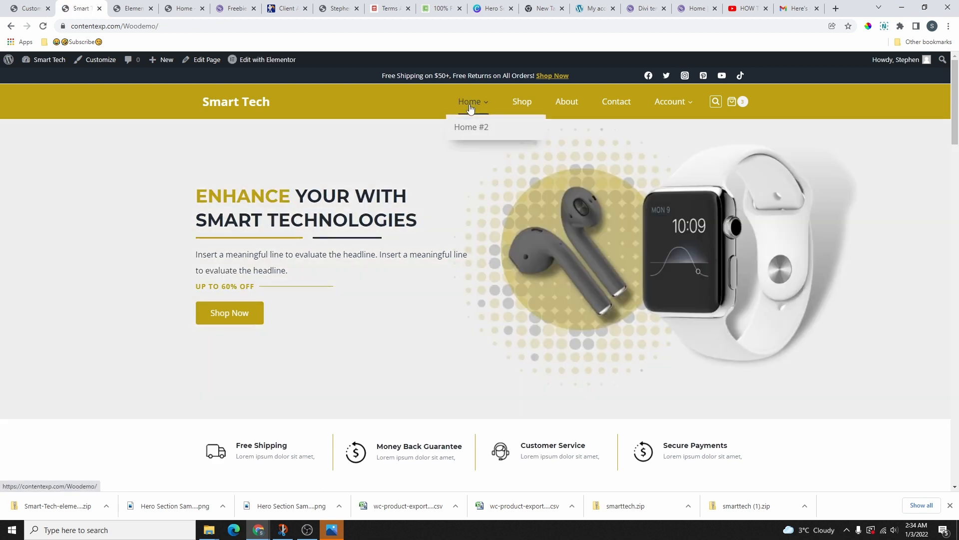
scroll(476, 180, "down", 2)
scroll(474, 178, "up", 2)
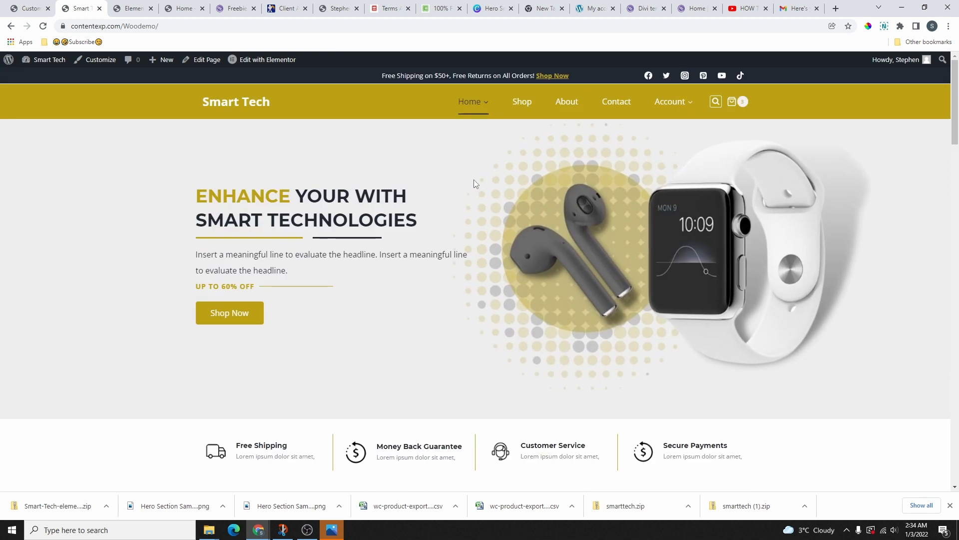
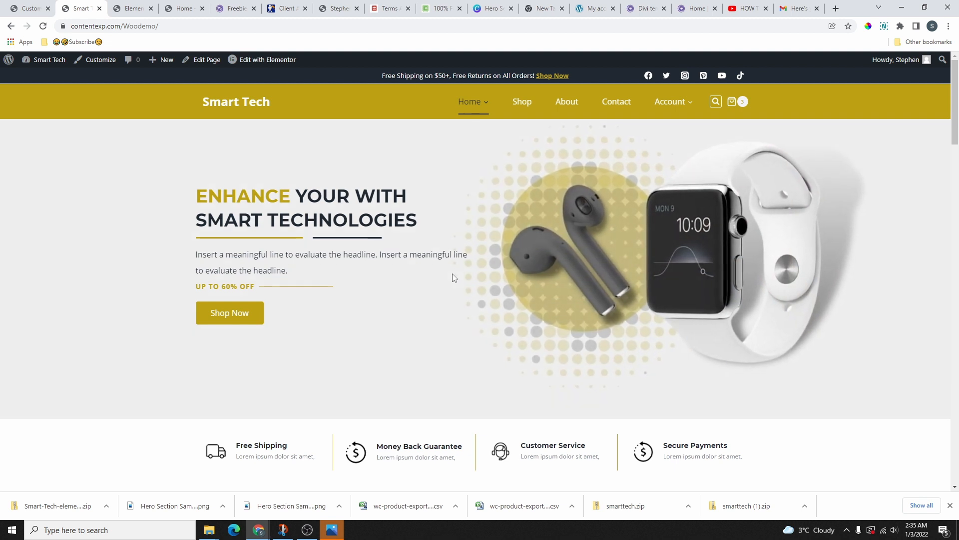
scroll(453, 280, "down", 9)
scroll(459, 281, "down", 4)
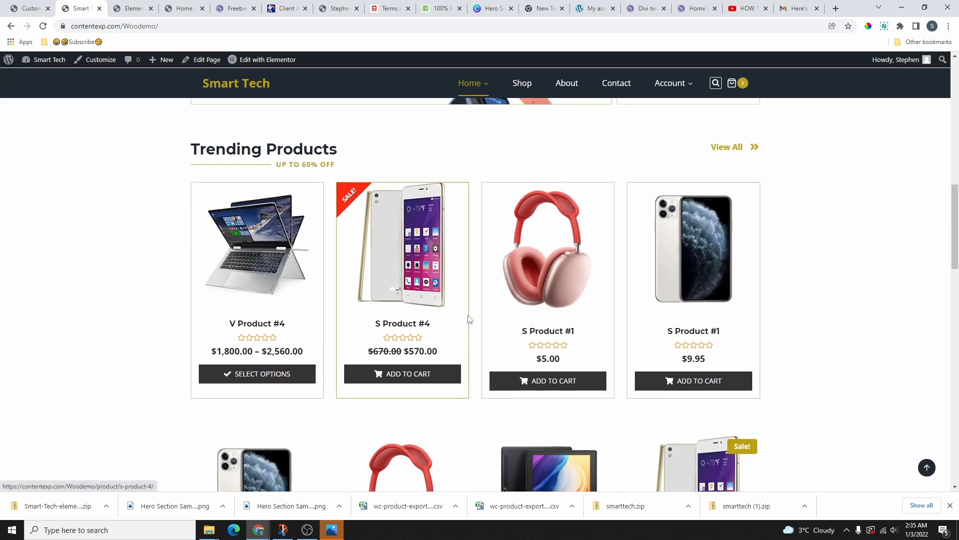
Return to the template kit import and run it with Templates, Content and Site Settings all included
scroll(473, 315, "down", 1)
scroll(474, 317, "up", 5)
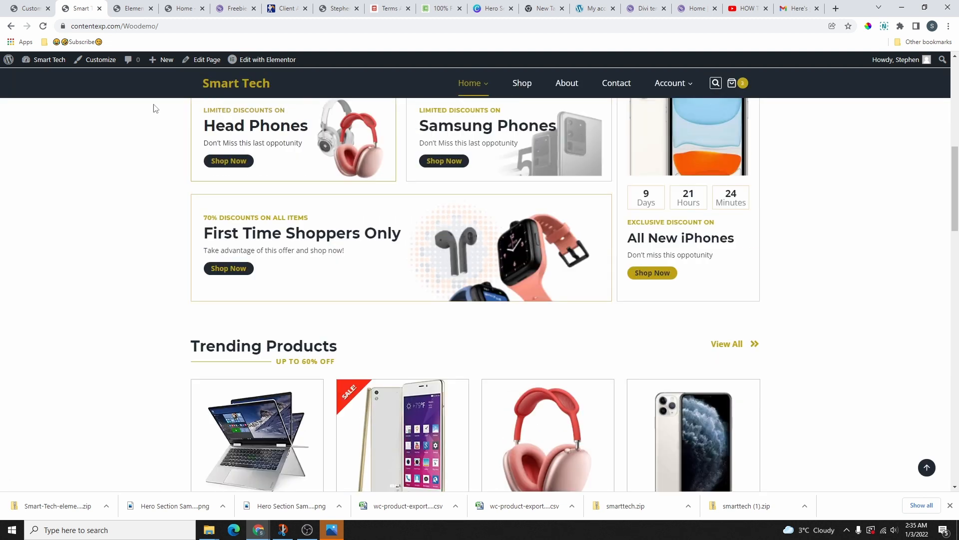
left_click(132, 8)
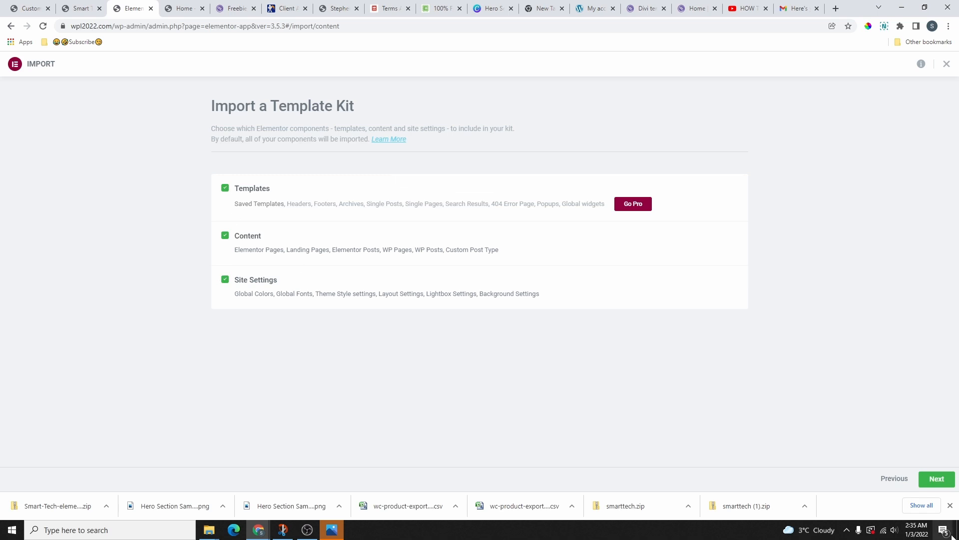
left_click(938, 479)
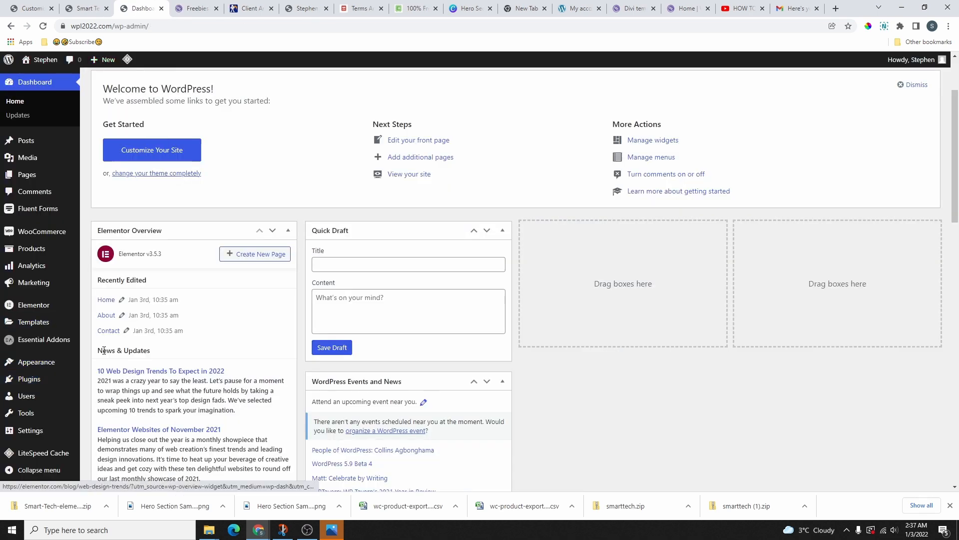
Visit the site to examine the imported home page down to the trending products, and open that page in the Elementor editor
mouse_move(26, 65)
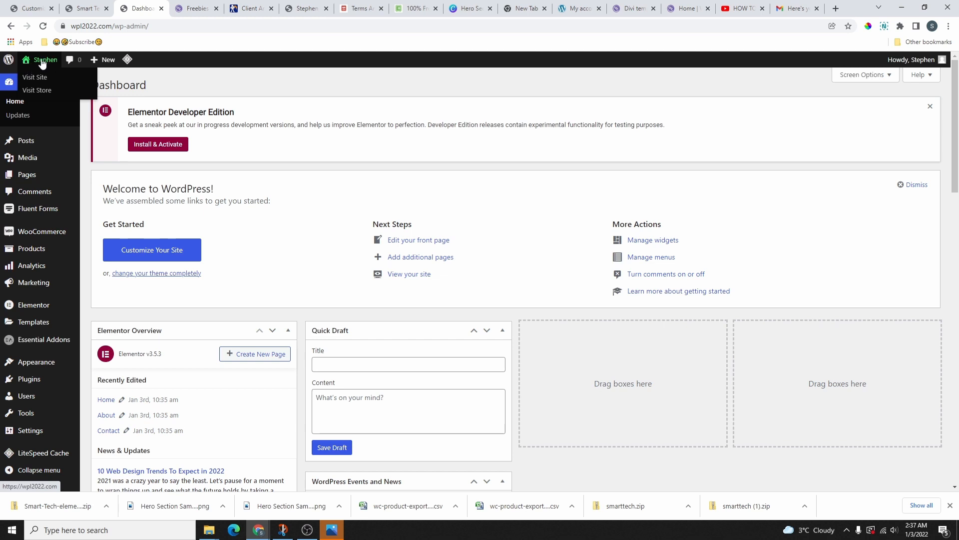
left_click(36, 80)
scroll(388, 235, "up", 15)
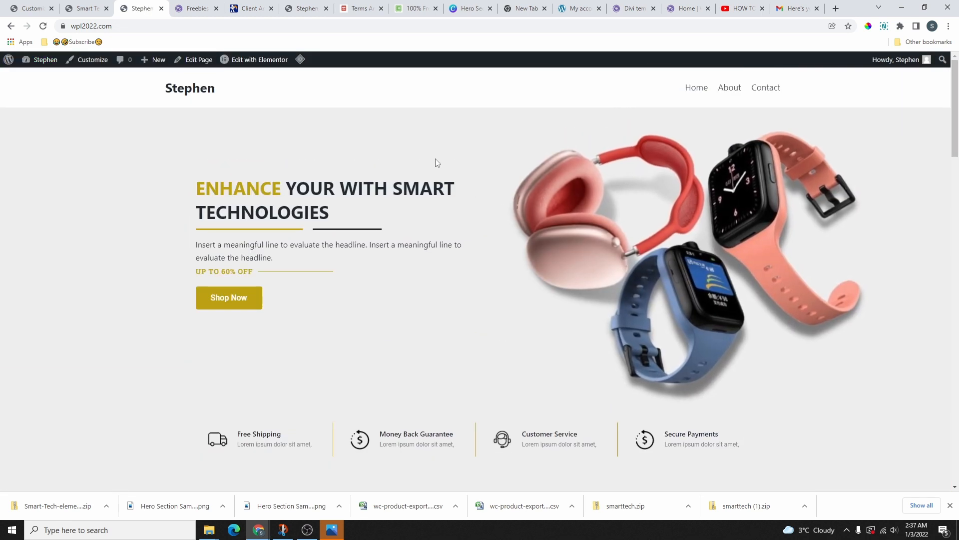
scroll(434, 163, "down", 10)
scroll(420, 245, "down", 2)
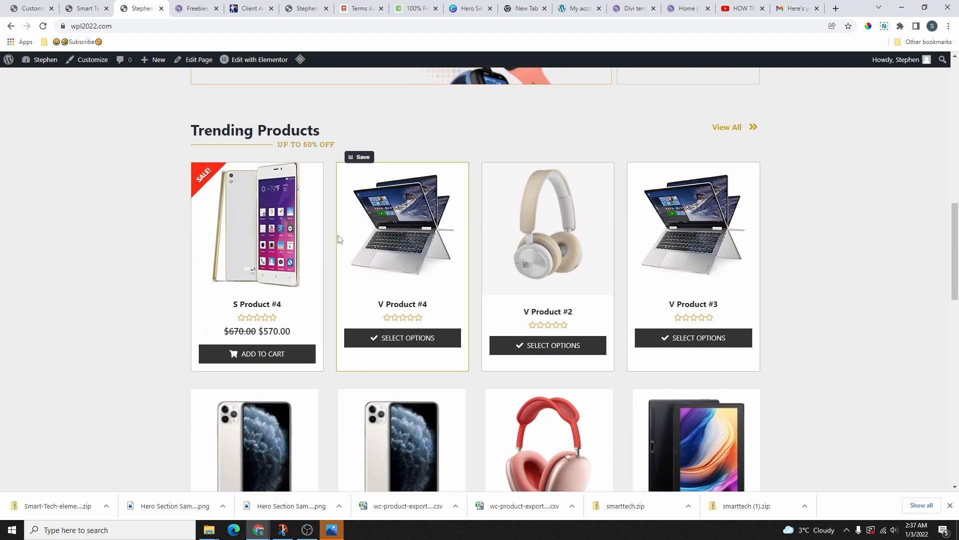
scroll(450, 245, "up", 12)
mouse_move(264, 68)
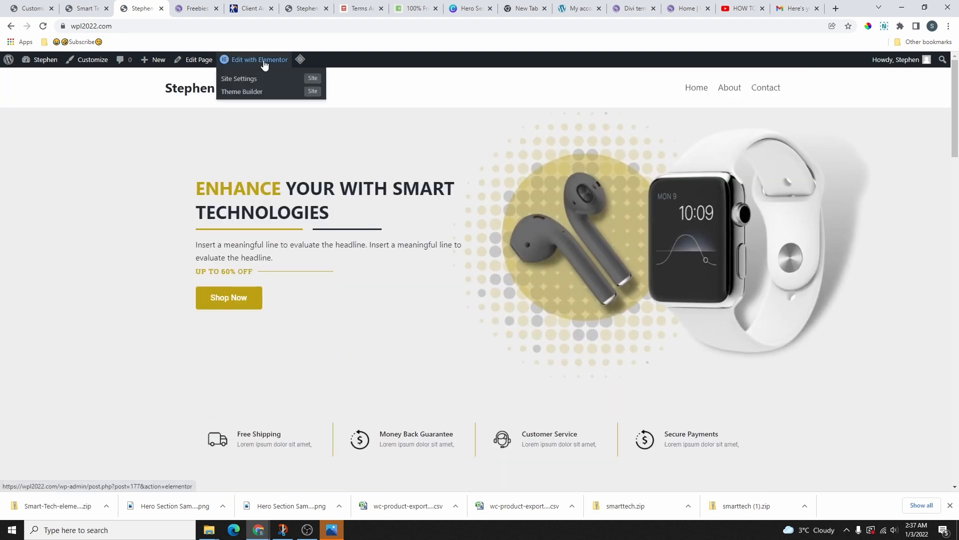
left_click(284, 89)
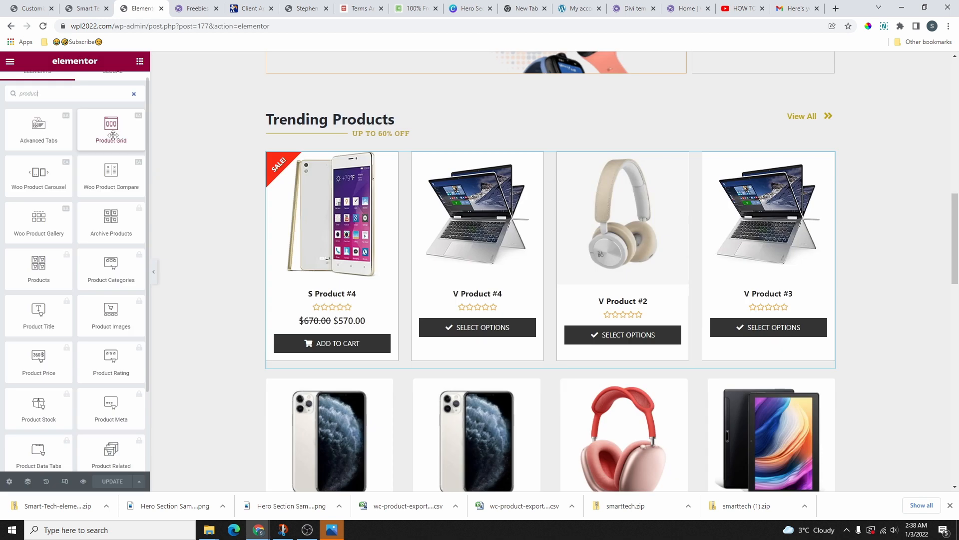
Add a Product Grid widget above the existing grid in the Trending Products section and compare the two grids
left_click_drag(113, 135, 542, 171)
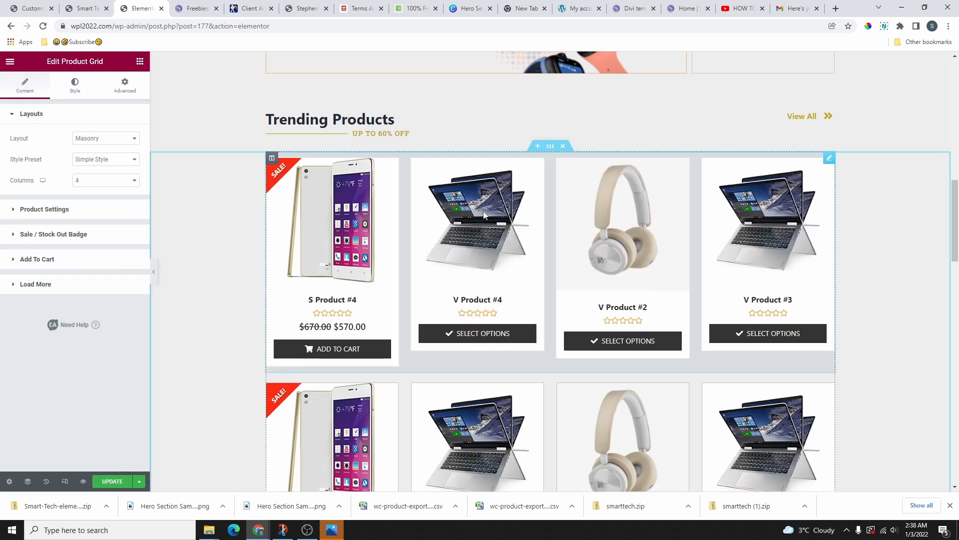
scroll(618, 265, "down", 4)
scroll(559, 260, "up", 3)
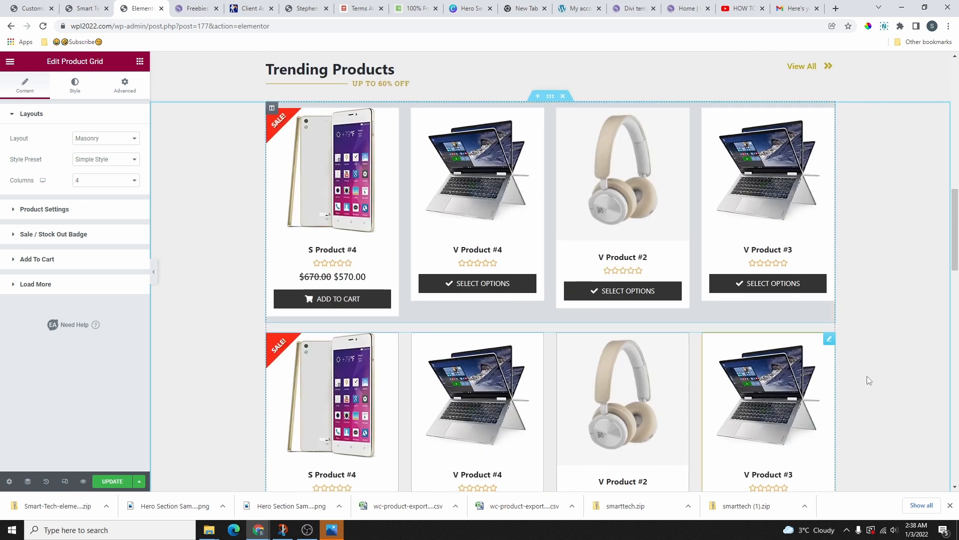
scroll(497, 287, "down", 3)
scroll(530, 290, "up", 4)
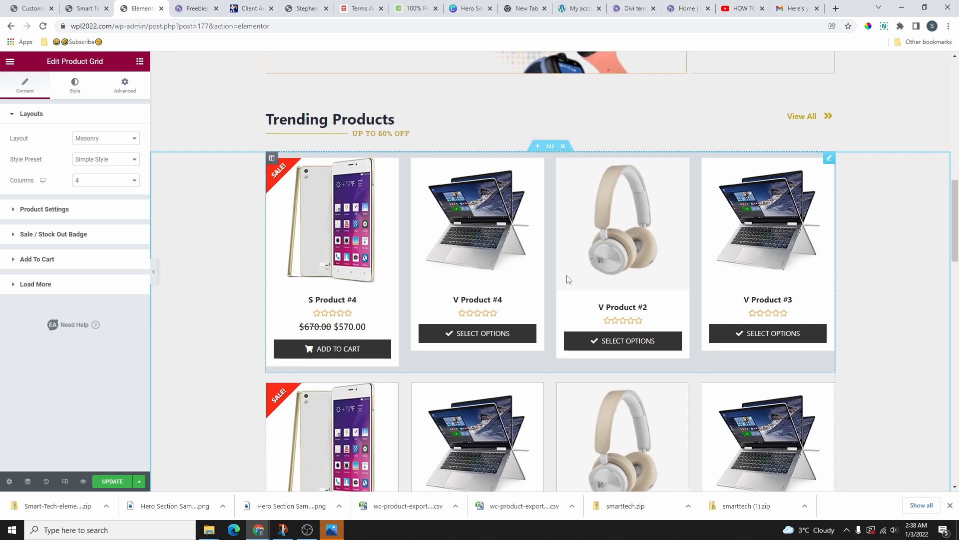
Add a Shortcode widget below the last product row of the Trending Products section
scroll(735, 233, "down", 8)
left_click(739, 237)
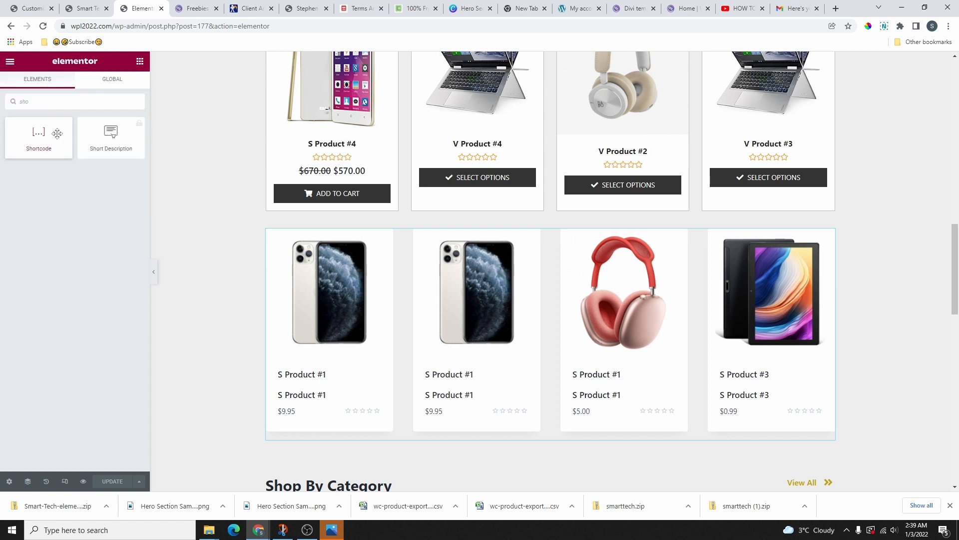
left_click_drag(58, 133, 592, 410)
scroll(587, 393, "down", 1)
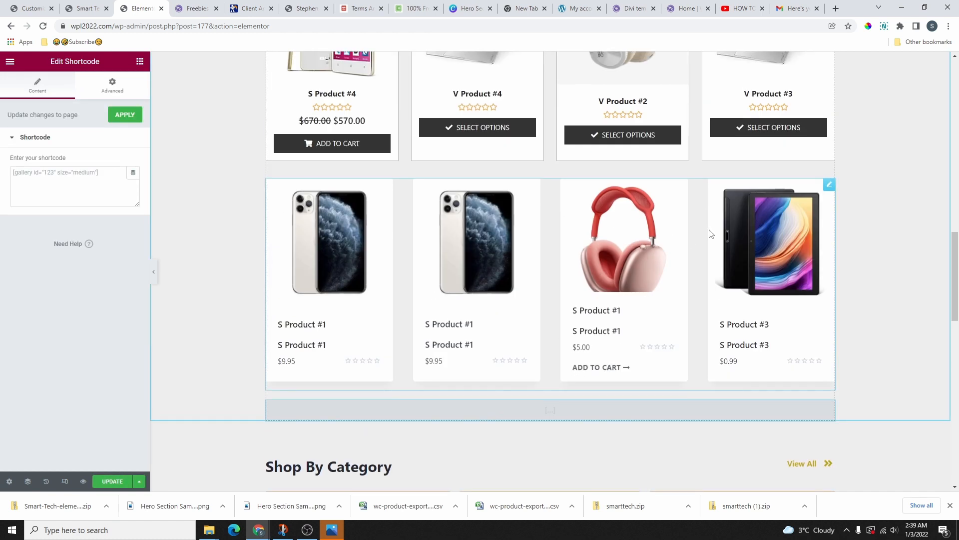
Copy the existing product row's shortcode [products limit="4" columns="4" visibility="featured" category="iPads"] into the new Shortcode widget
left_click(832, 188)
left_click_drag(112, 179, 7, 178)
right_click(33, 176)
left_click(65, 213)
scroll(553, 350, "down", 2)
left_click(553, 311)
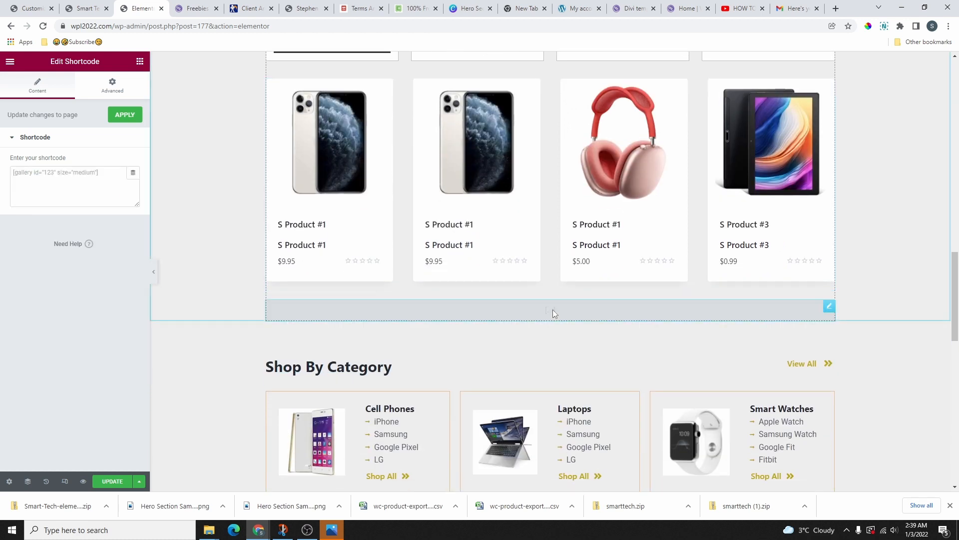
right_click(56, 176)
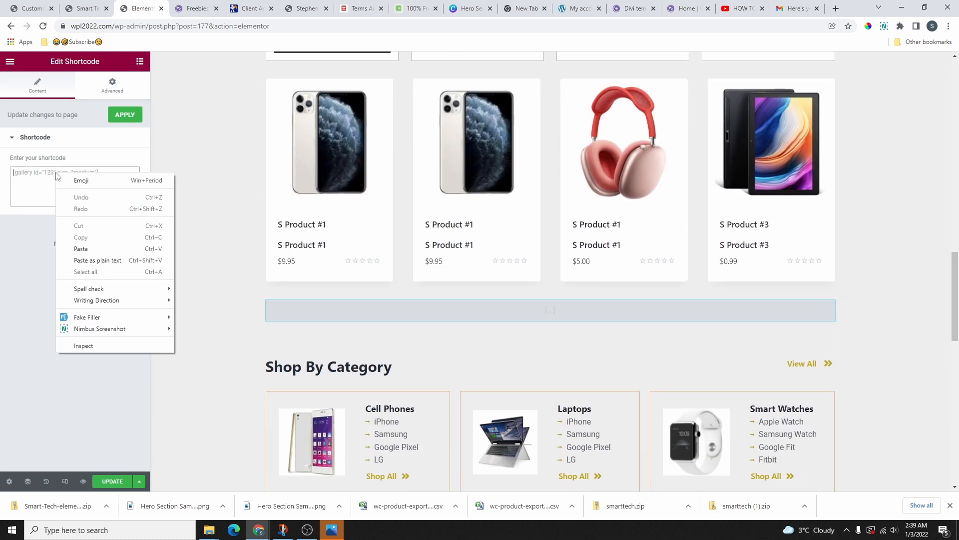
left_click(84, 248)
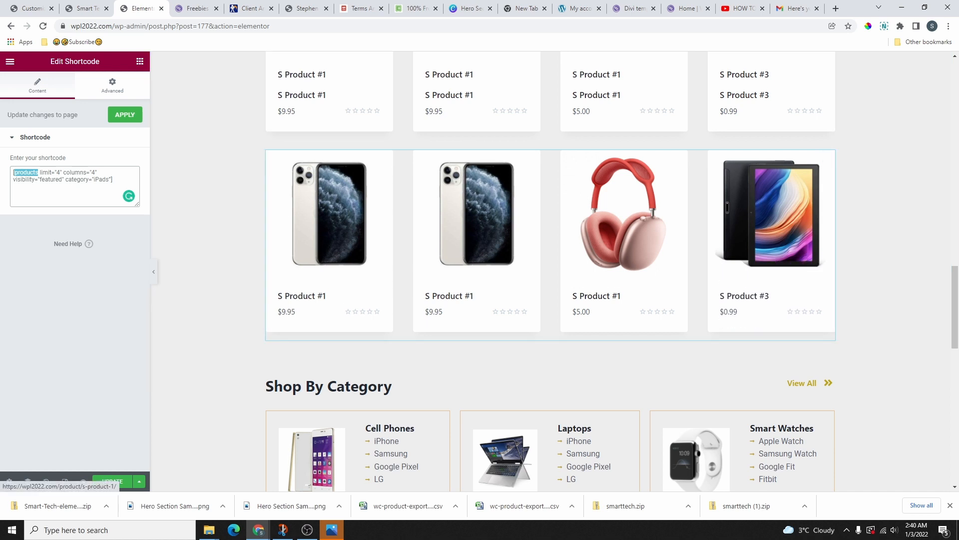
Set both the limit and the columns value in the new products shortcode to 3
left_click(61, 172)
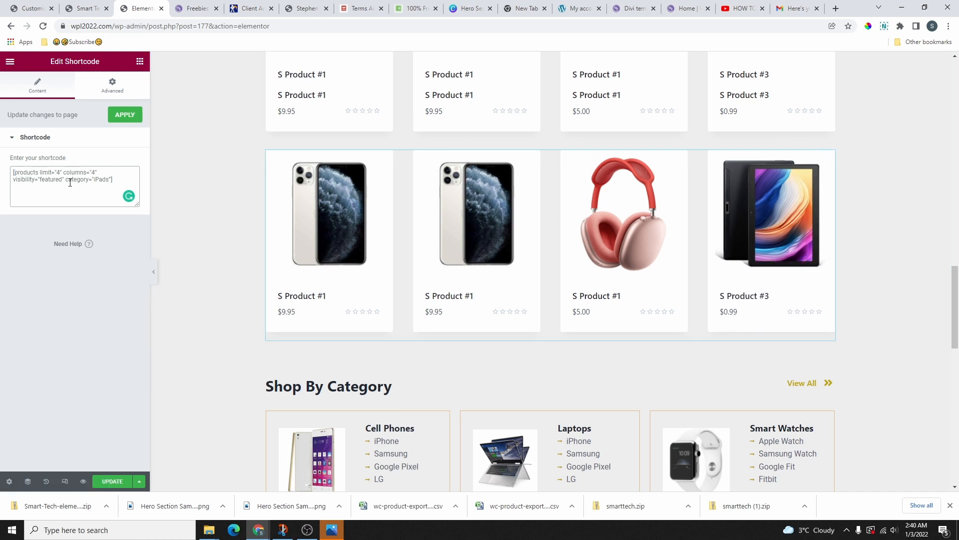
key("BackSpace")
type("3")
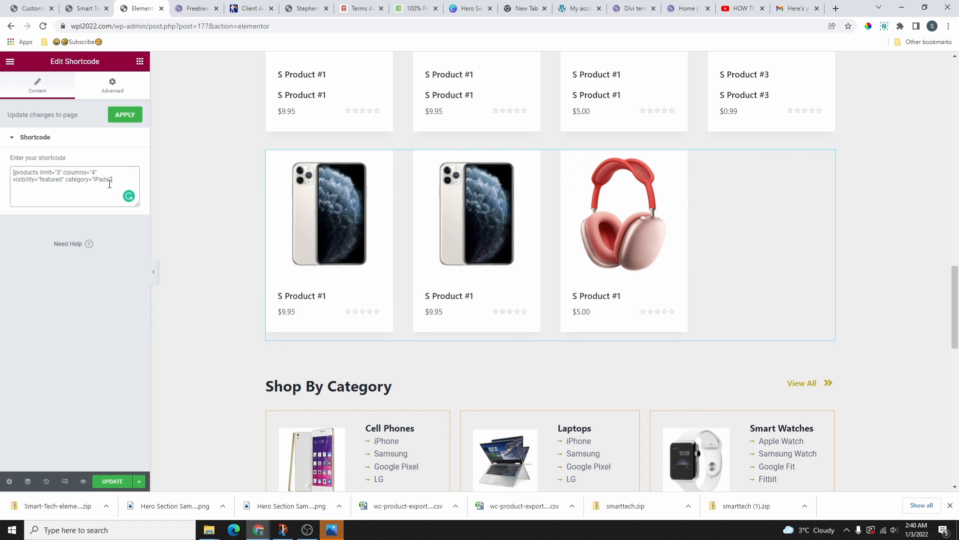
key("BackSpace")
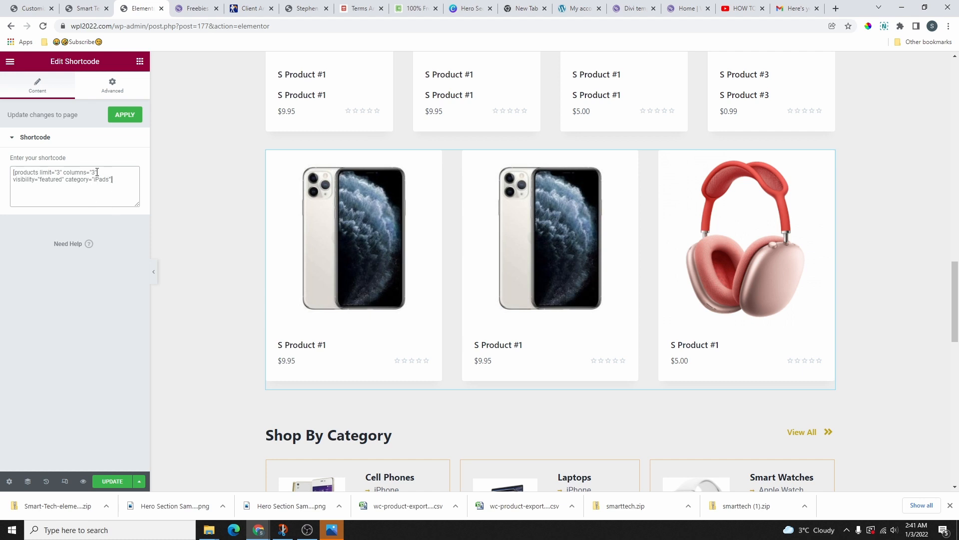
Set both the columns and the limit value in the new products shortcode to 5 and check the product row
key("BackSpace")
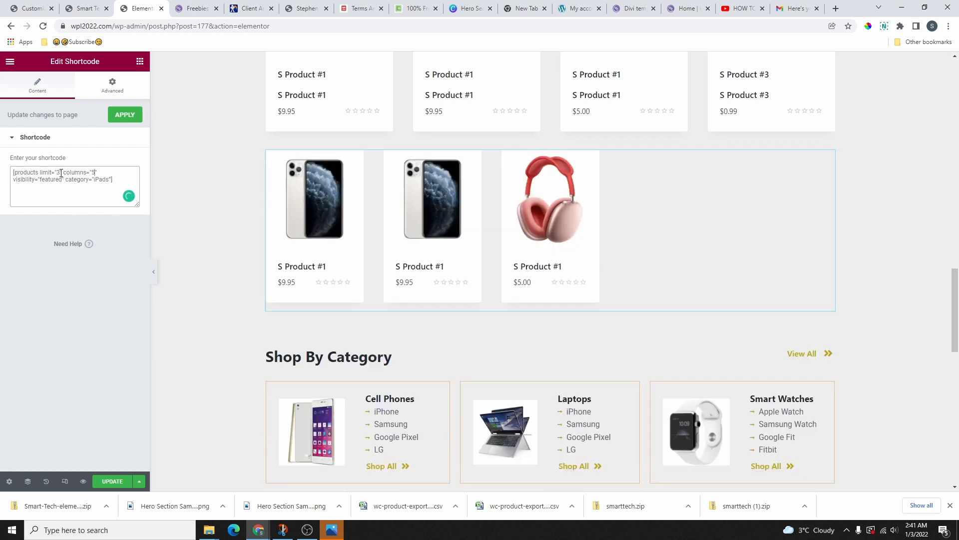
key("BackSpace")
type("5")
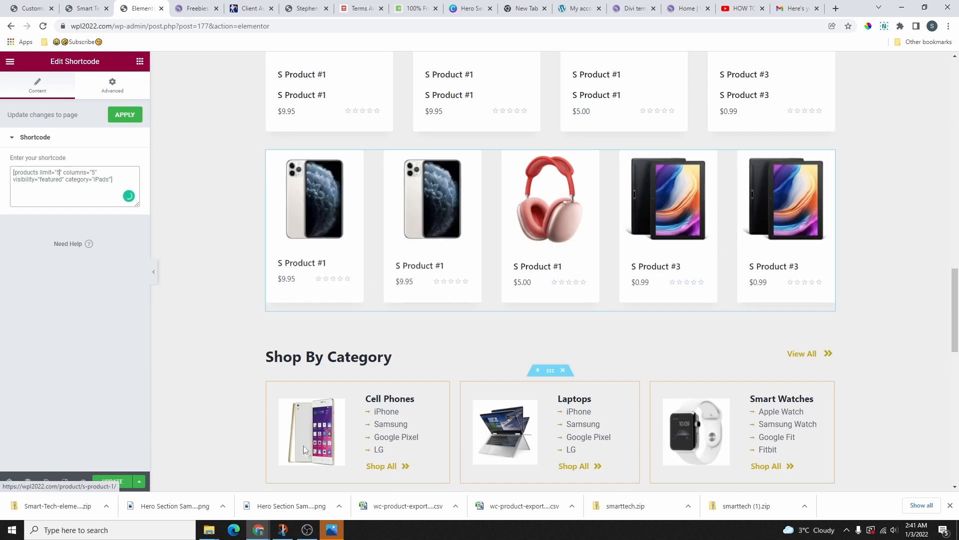
scroll(524, 225, "up", 2)
scroll(525, 225, "down", 4)
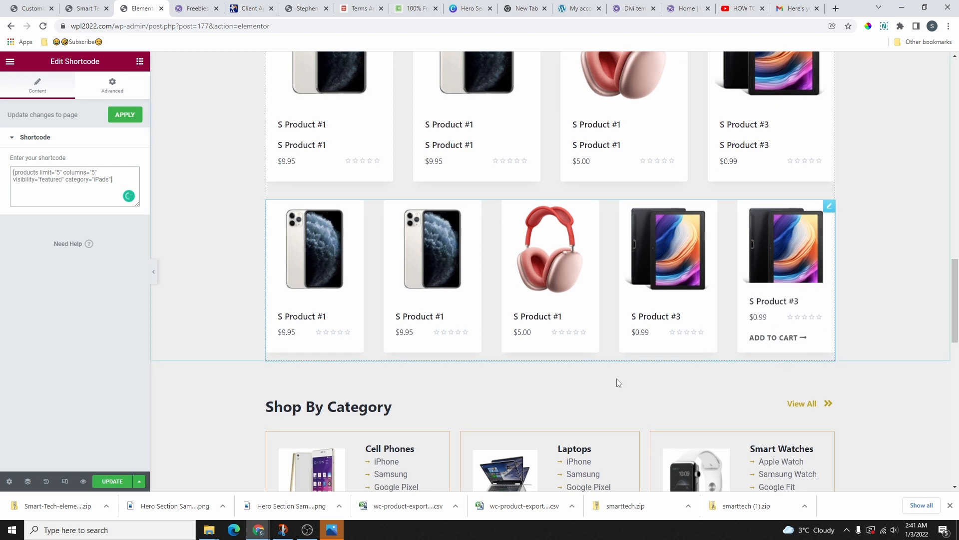
scroll(625, 349, "up", 6)
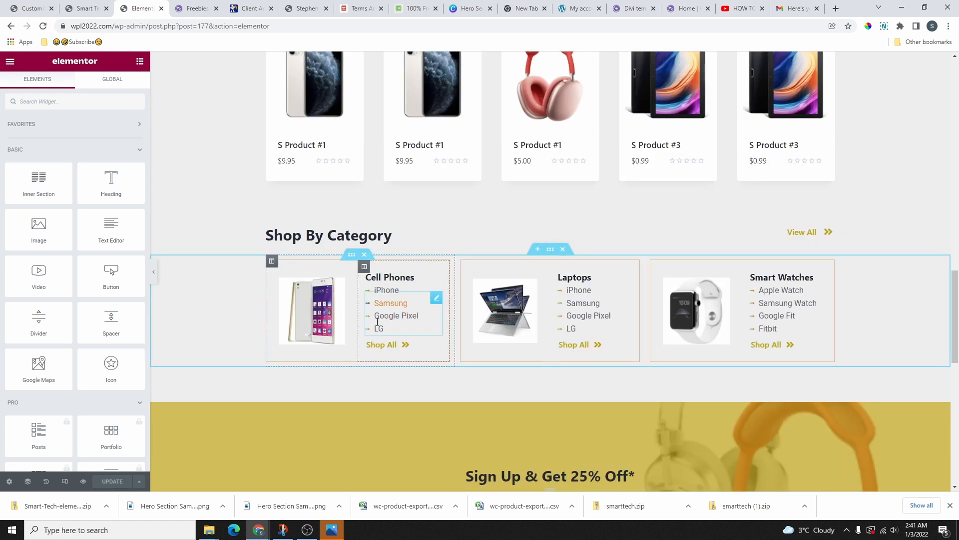
Replace the Cell Phones image in the Shop By Category section with the red headphones picture from the media library
left_click(439, 284)
left_click_drag(62, 165, 13, 149)
left_click(337, 290)
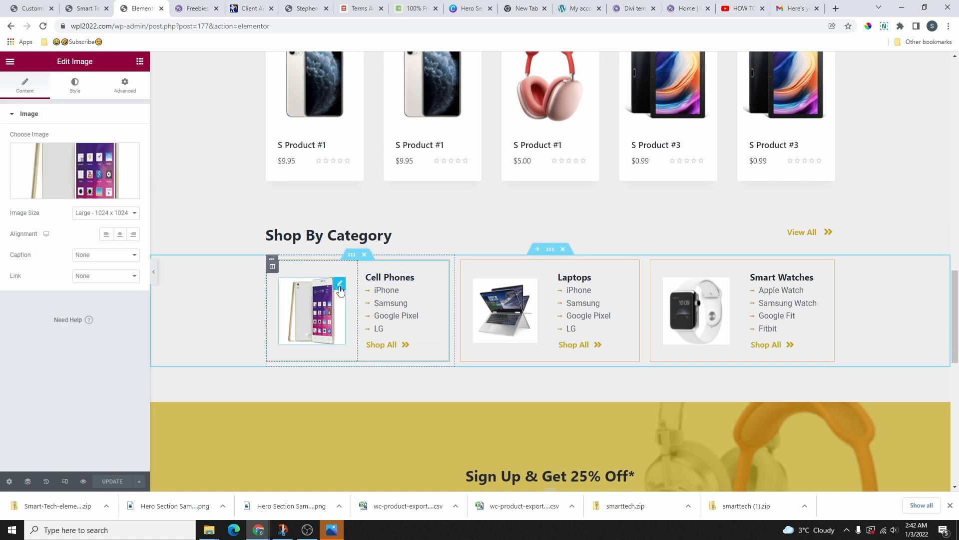
left_click(100, 181)
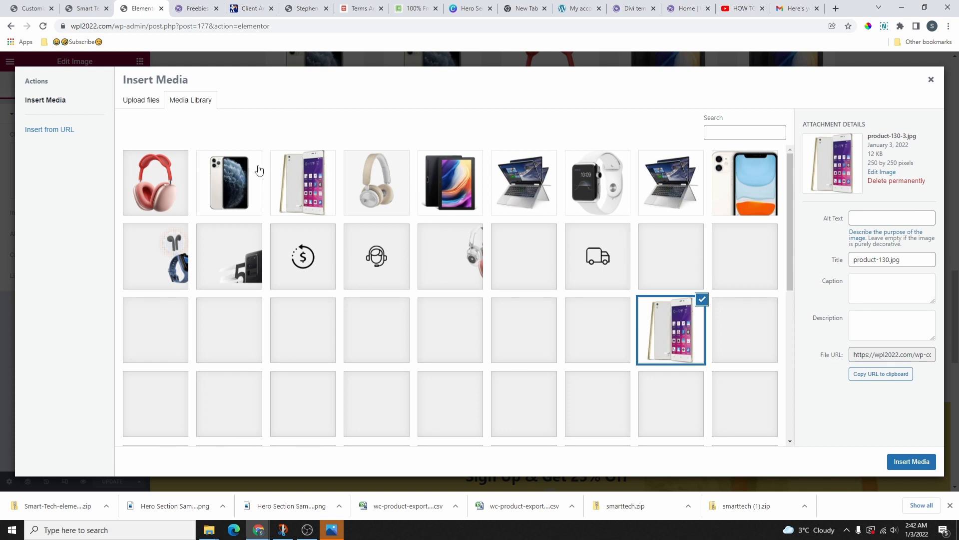
left_click(156, 182)
left_click(906, 462)
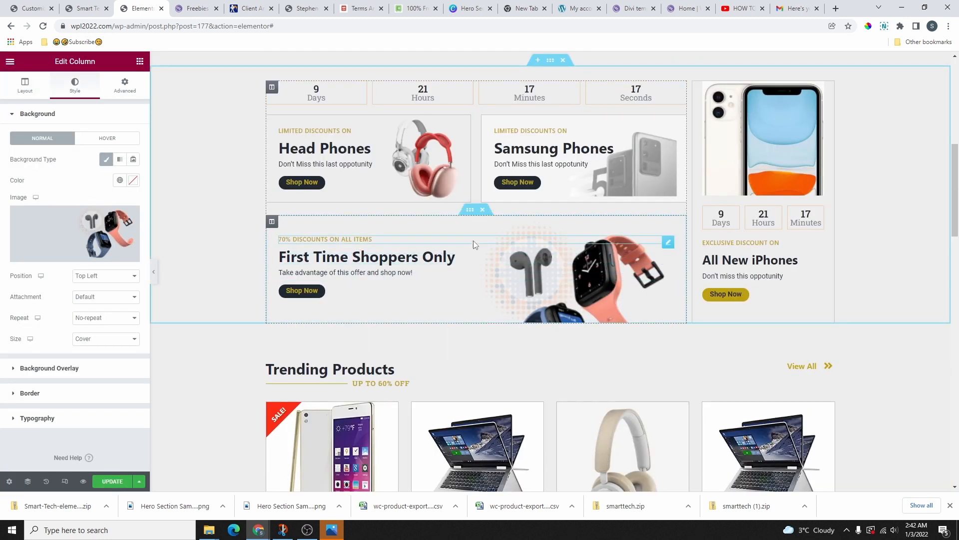
Replace the background image of the First Time Shoppers Only column with Hero-Section-Sample-1-1.png from the media library
left_click(470, 211)
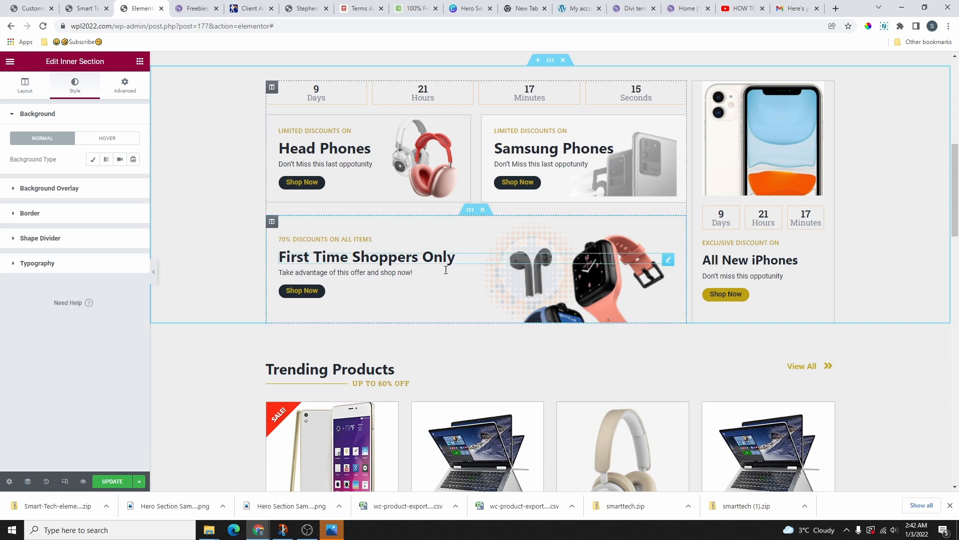
left_click(274, 224)
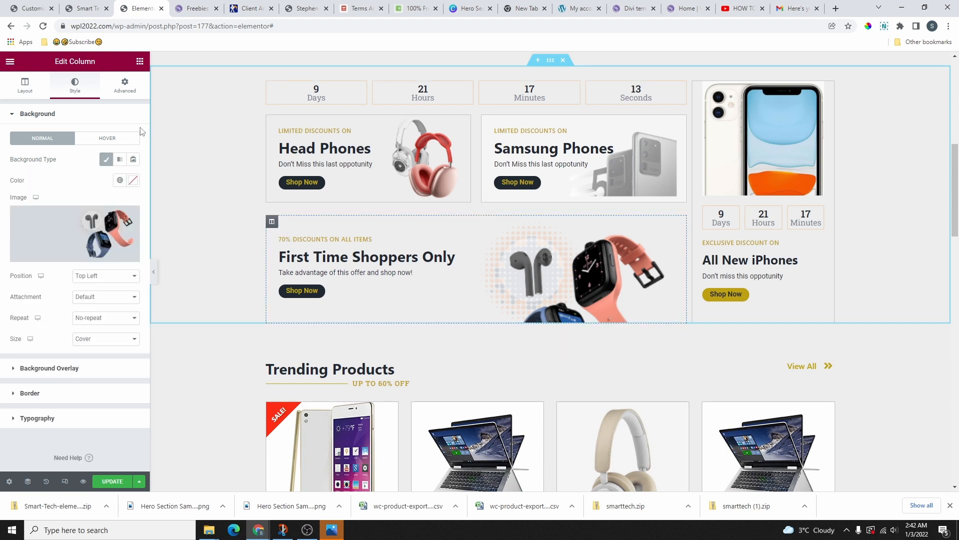
left_click(74, 228)
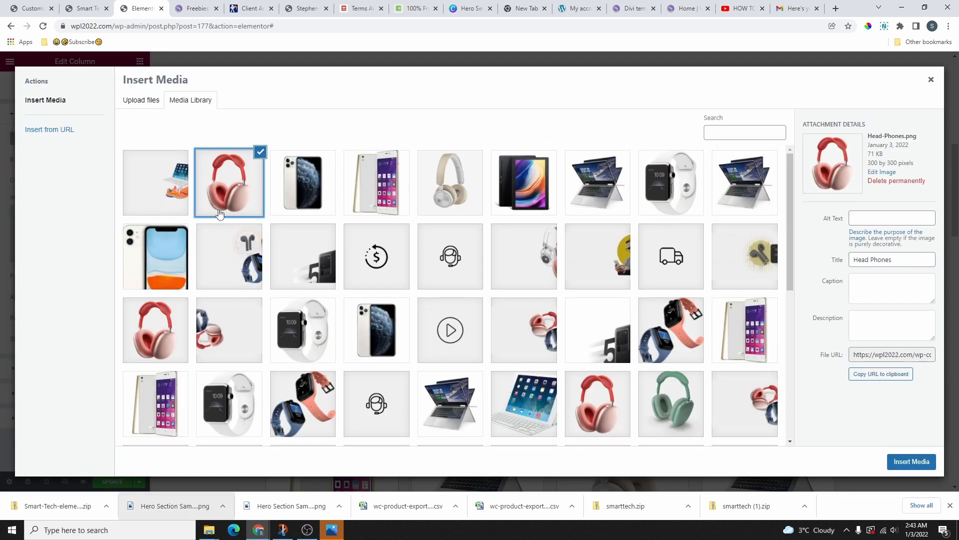
left_click(163, 187)
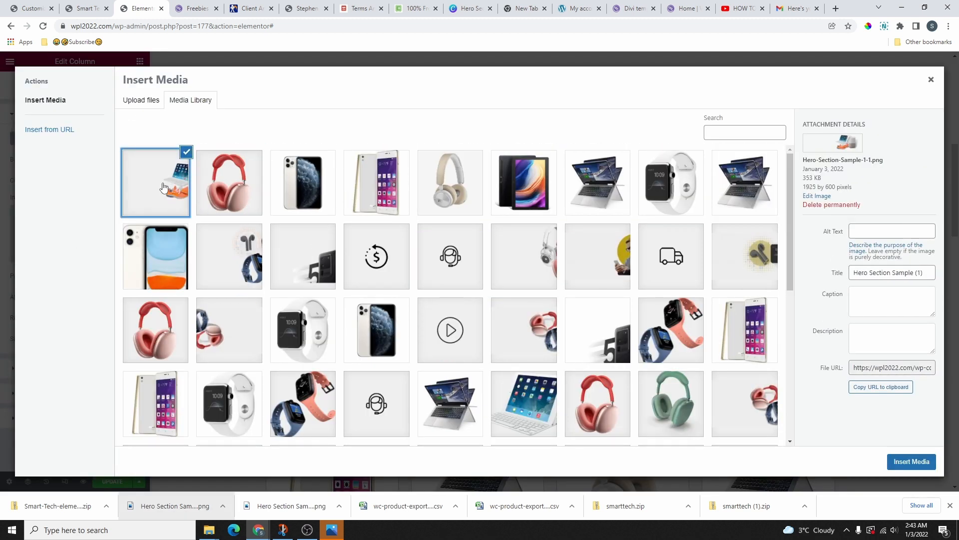
left_click(912, 462)
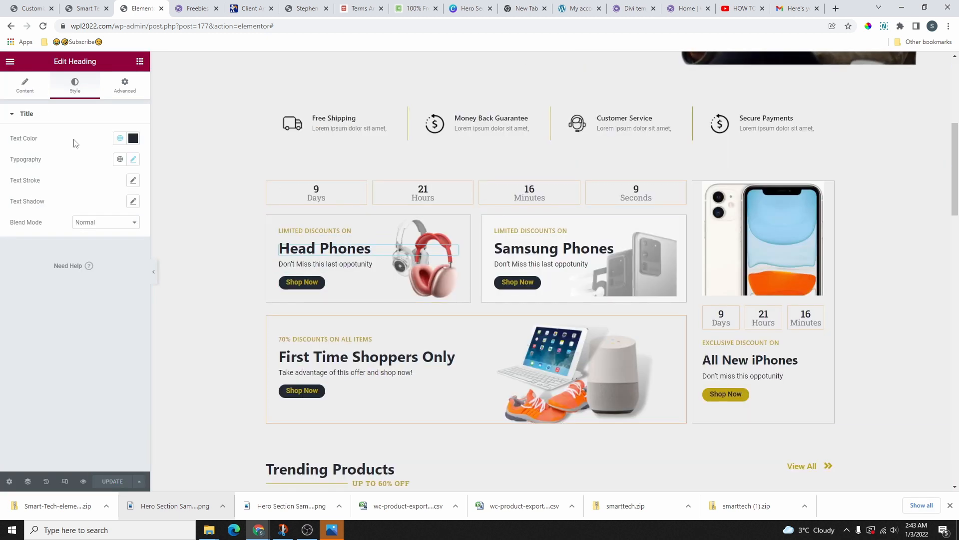
Set the text color of the Head Phones heading to the gold global color
left_click(120, 138)
left_click(56, 238)
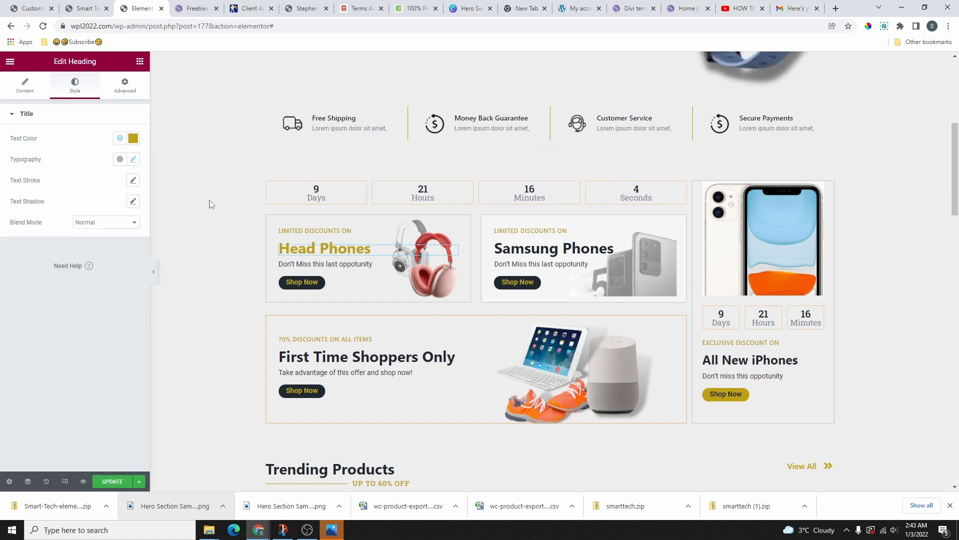
scroll(210, 204, "down", 3)
scroll(360, 175, "up", 1)
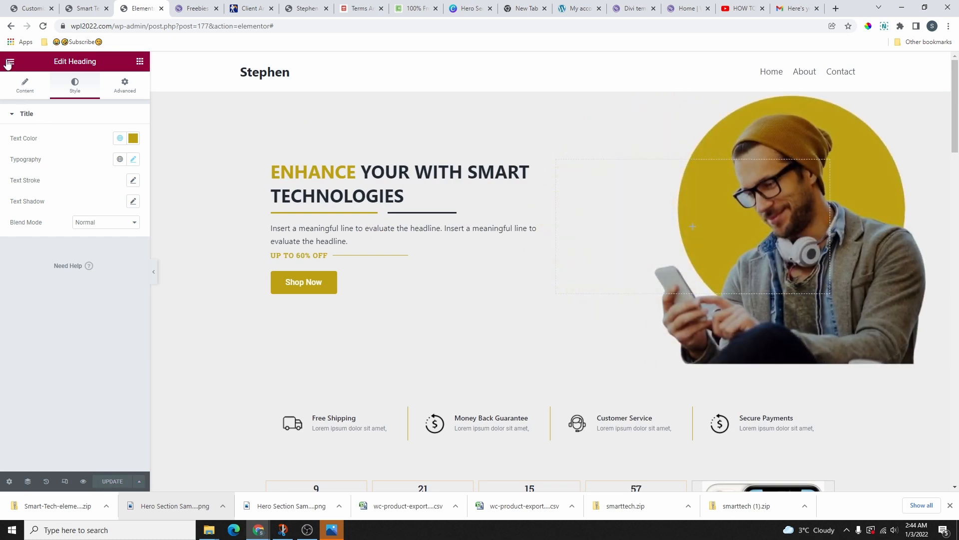
View the home page outside the editor and examine it down to the testimonials and footer
left_click(10, 62)
left_click(56, 216)
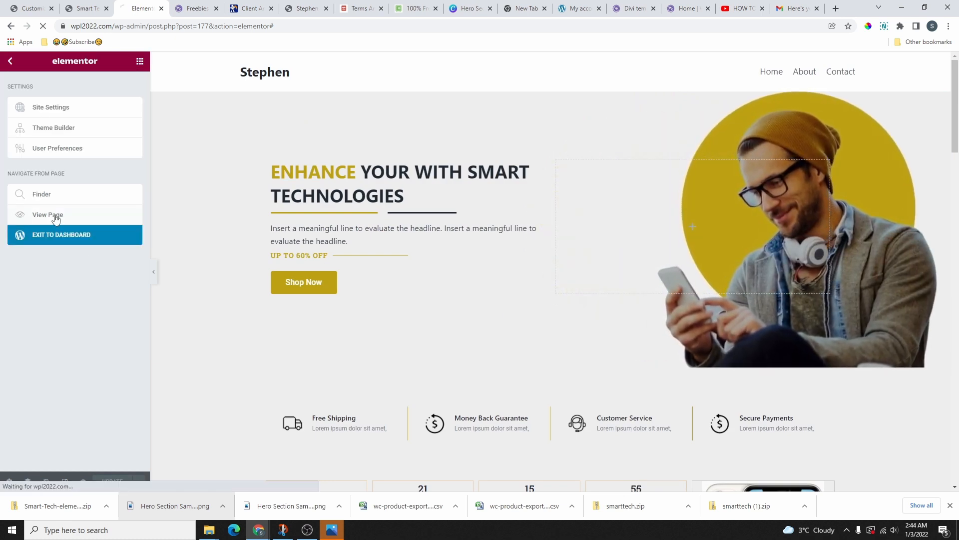
scroll(465, 243, "down", 10)
scroll(466, 243, "down", 10)
scroll(467, 251, "down", 4)
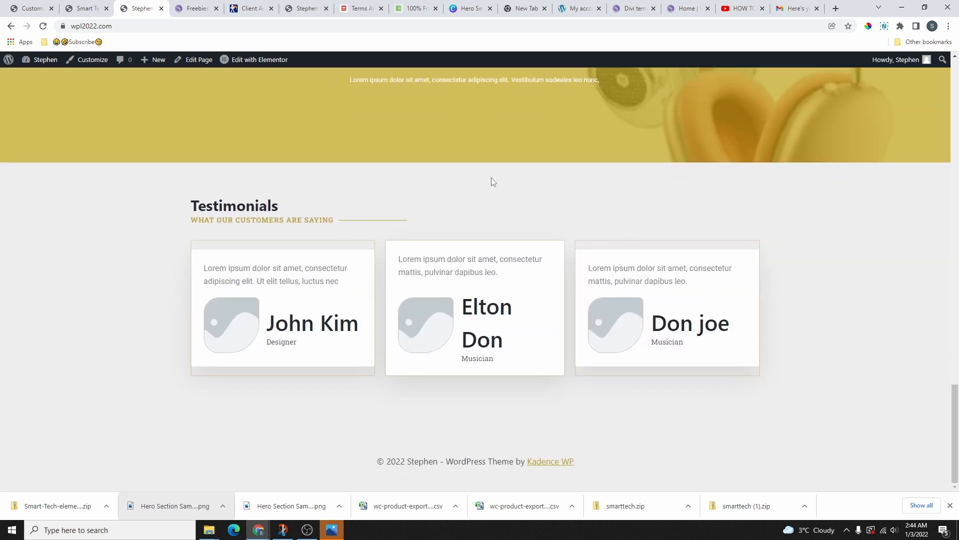
Open the home page for editing with Elementor and go to the Testimonials section
left_click(241, 61)
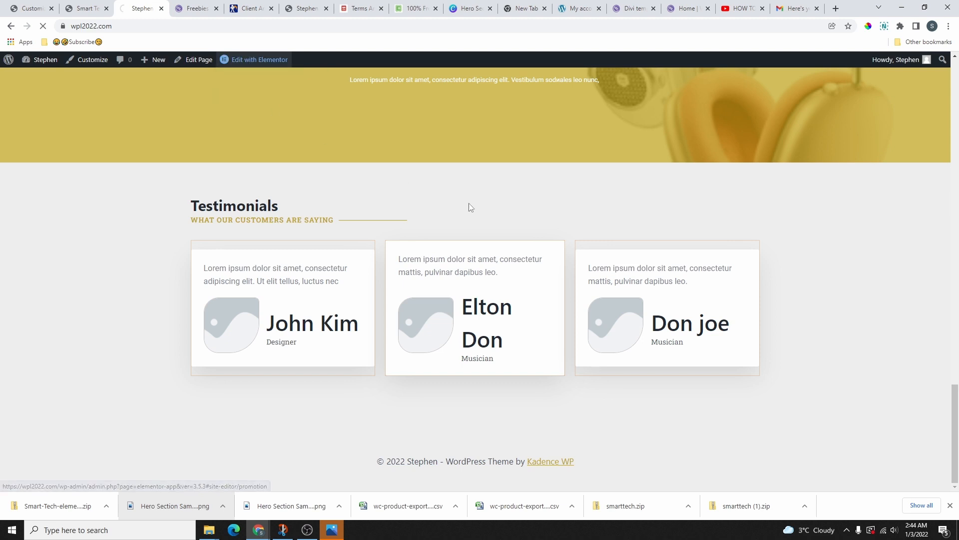
scroll(475, 271, "down", 17)
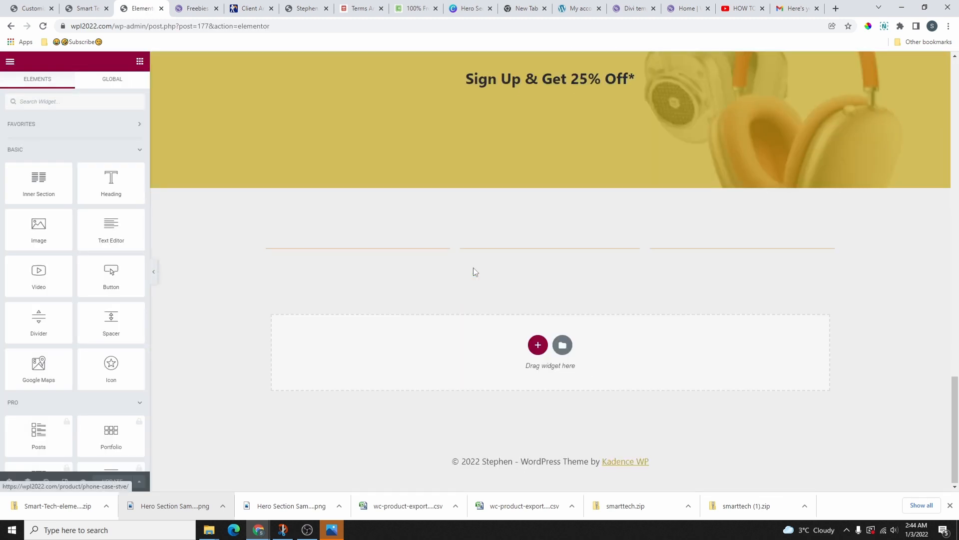
scroll(474, 270, "up", 20)
scroll(476, 280, "up", 2)
scroll(507, 315, "down", 20)
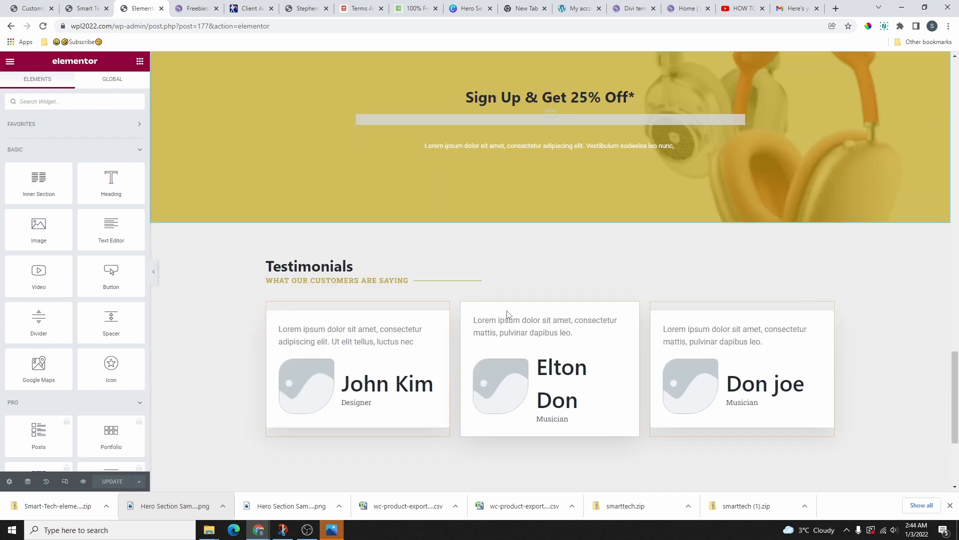
scroll(507, 315, "down", 3)
Reduce the font size of the person's name in the first testimonial and set its text color to the gold global color
left_click(420, 211)
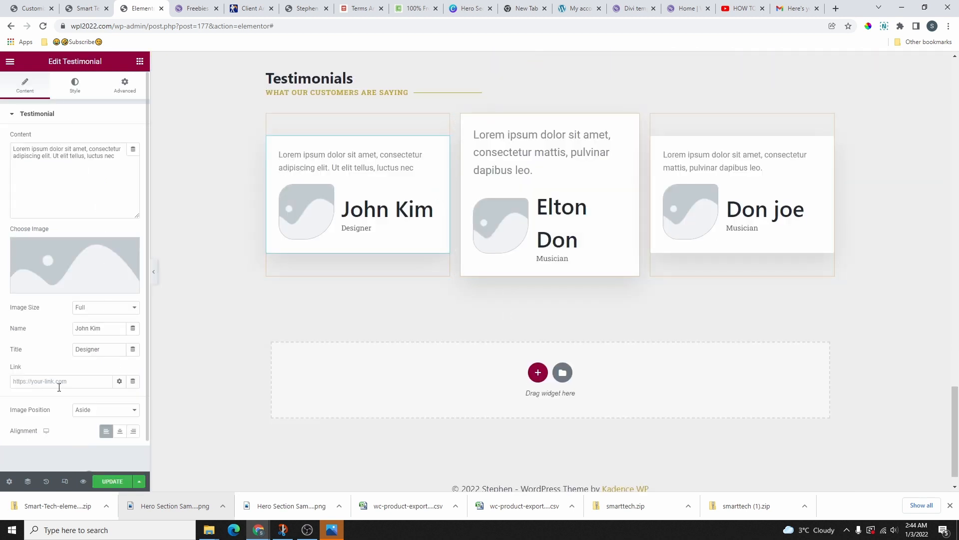
scroll(63, 385, "down", 1)
scroll(91, 138, "up", 1)
left_click(76, 86)
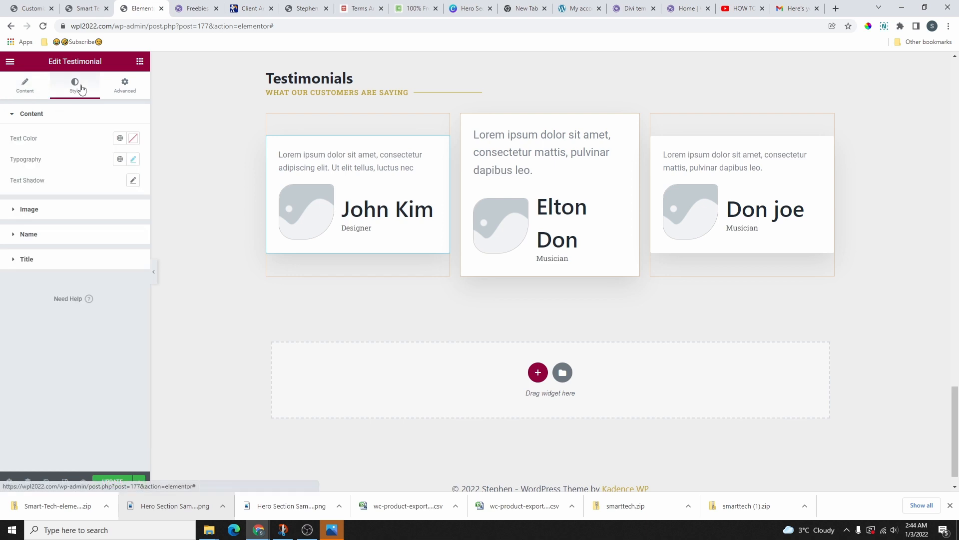
left_click(30, 234)
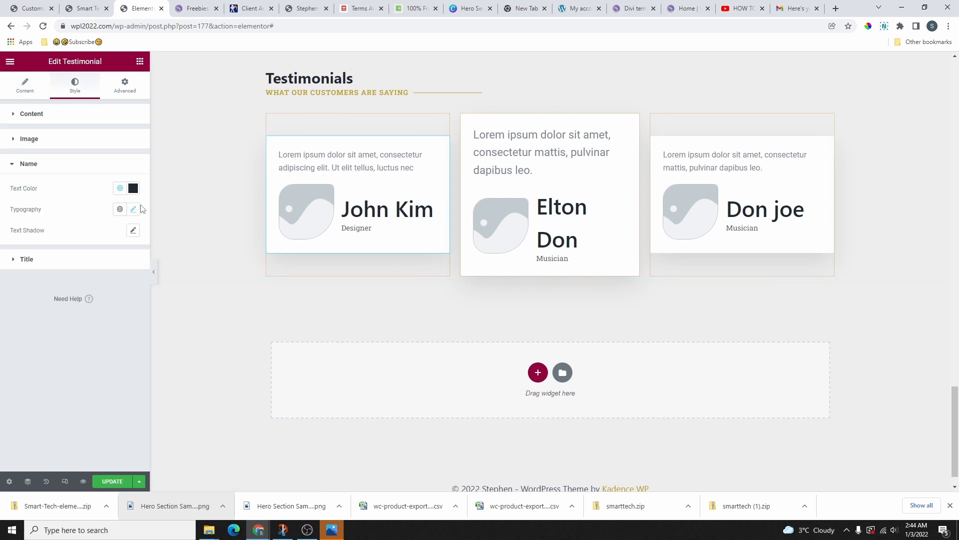
left_click(133, 209)
left_click_drag(20, 292, 28, 293)
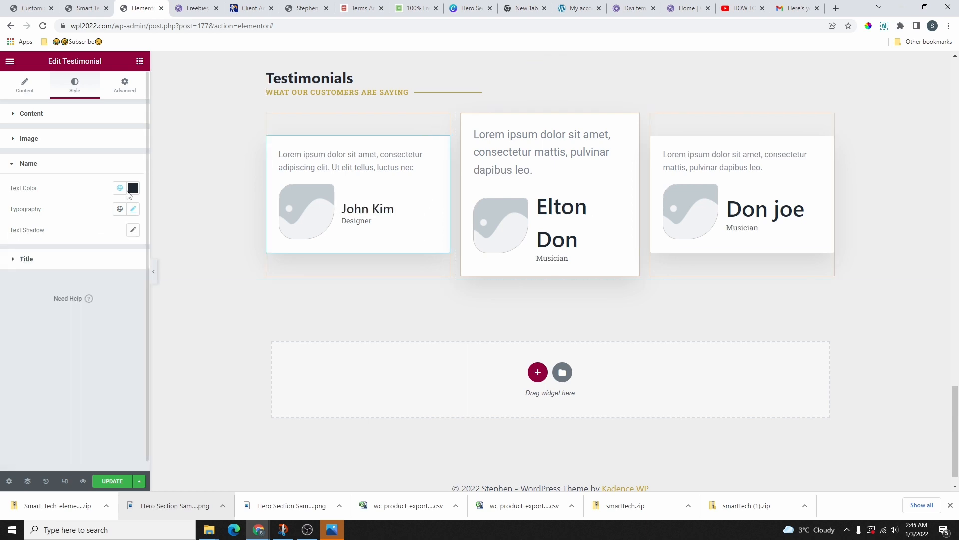
left_click(121, 189)
left_click(43, 308)
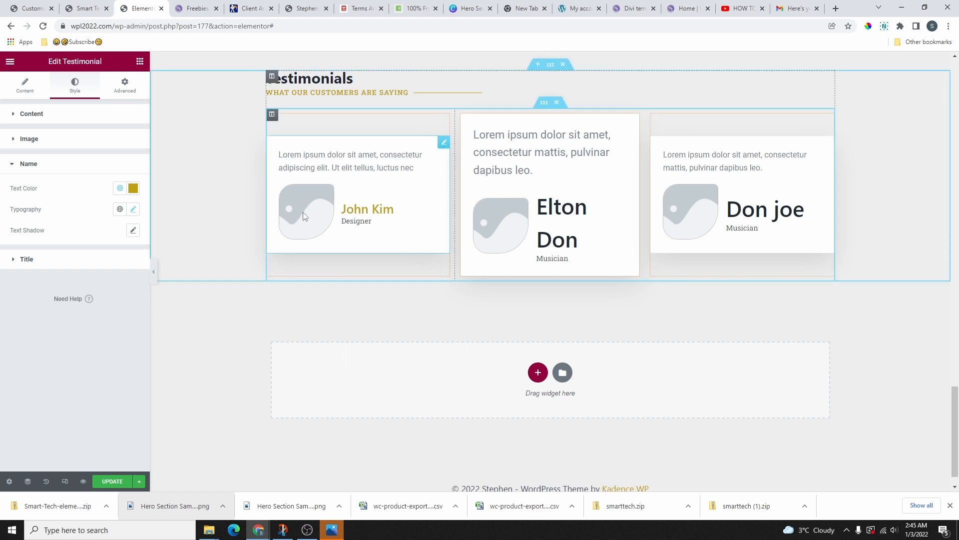
Open the media library for the first testimonial's image and browse the available pictures
left_click(25, 88)
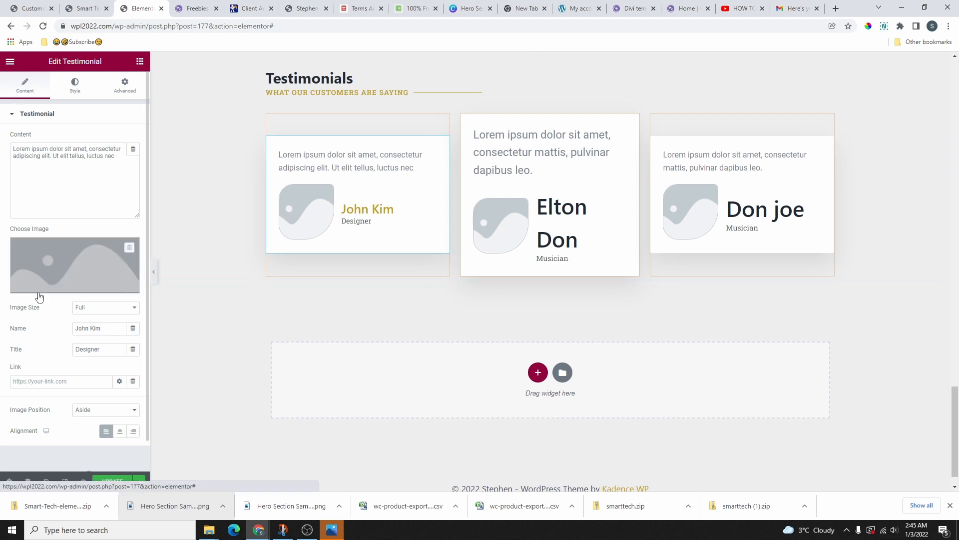
left_click(75, 280)
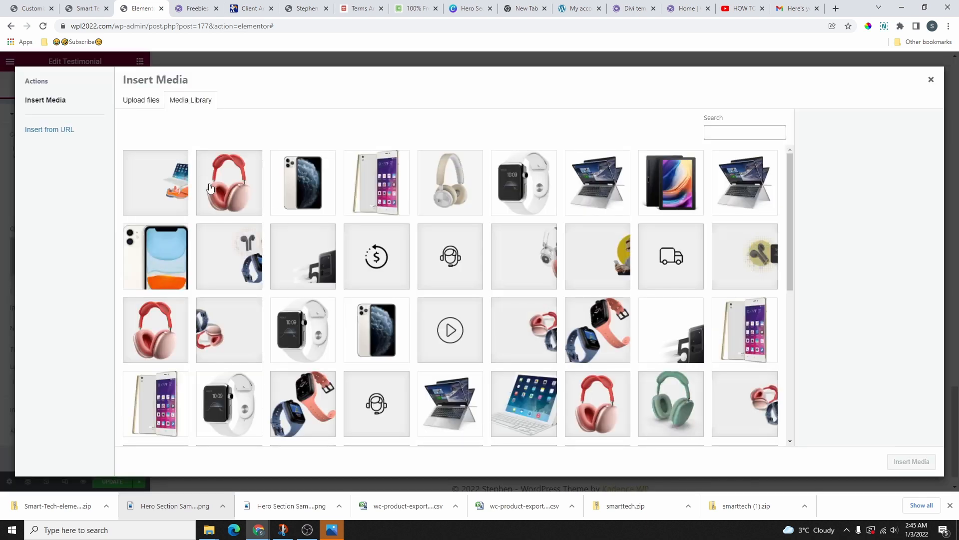
scroll(451, 164, "down", 10)
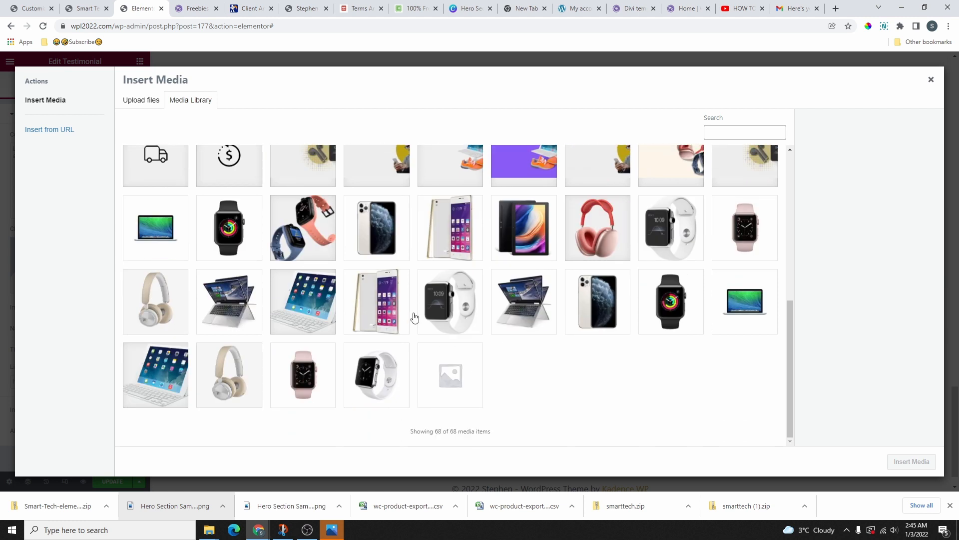
Insert the portrait my_Icon-removebg-preview-1.png from the media library as the first testimonial's image
scroll(475, 329, "up", 10)
left_click(184, 188)
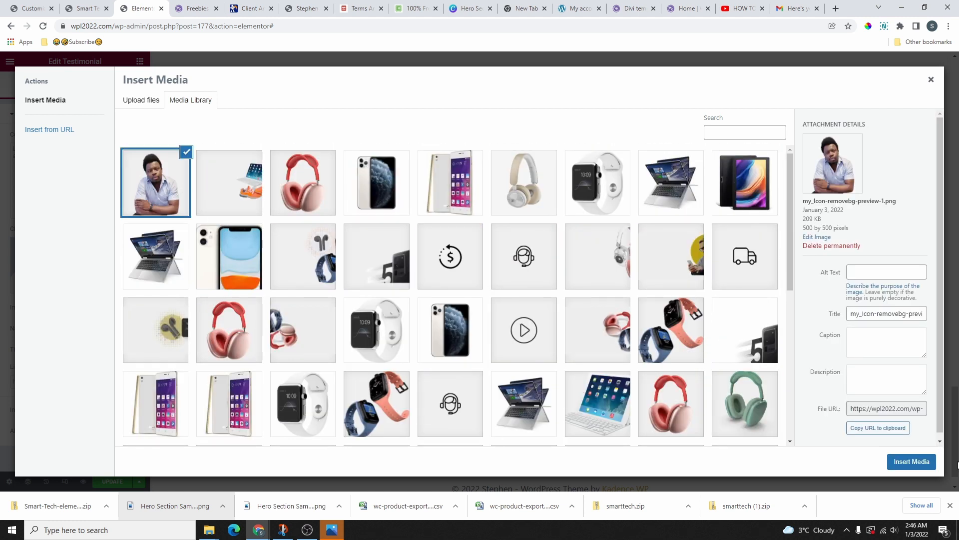
left_click(909, 460)
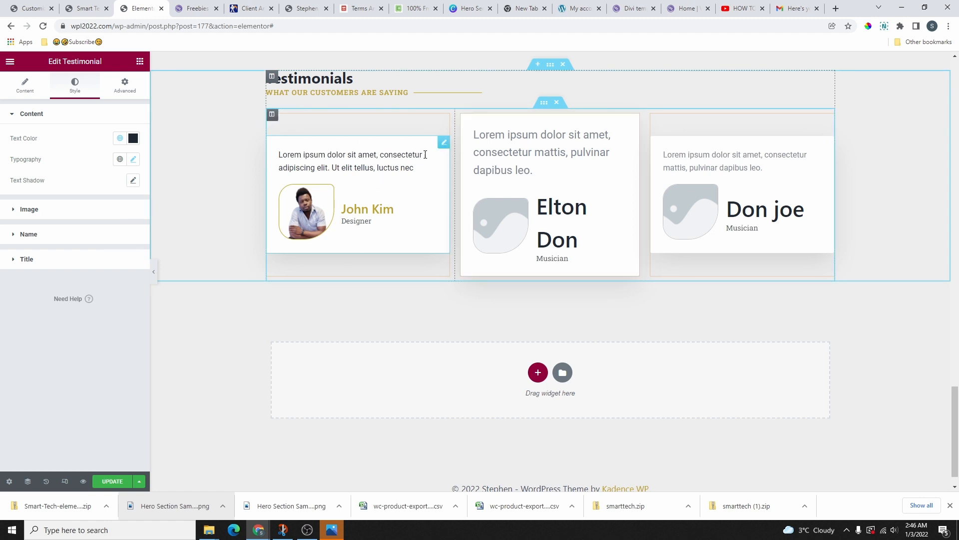
Copy the first testimonial and paste its style onto the second and third testimonials
right_click(444, 145)
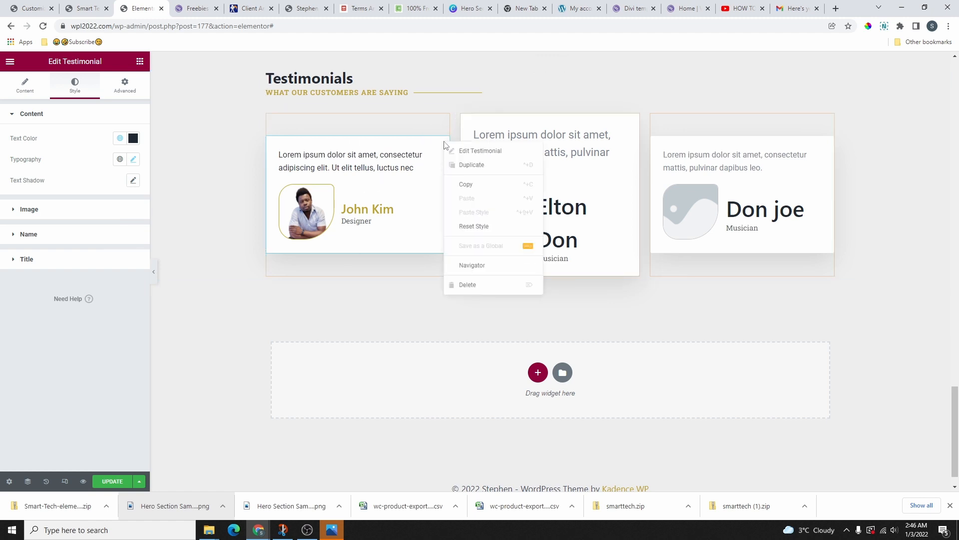
left_click(468, 185)
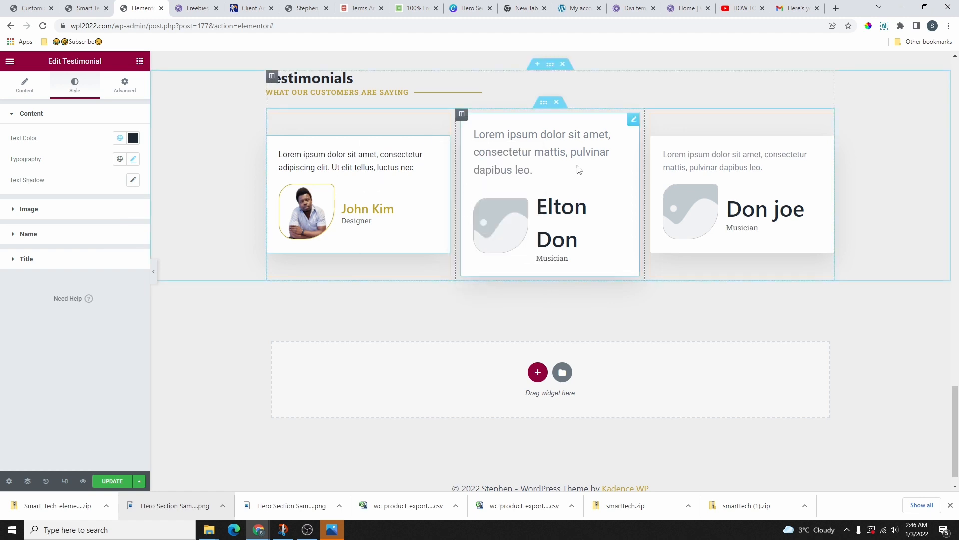
right_click(631, 124)
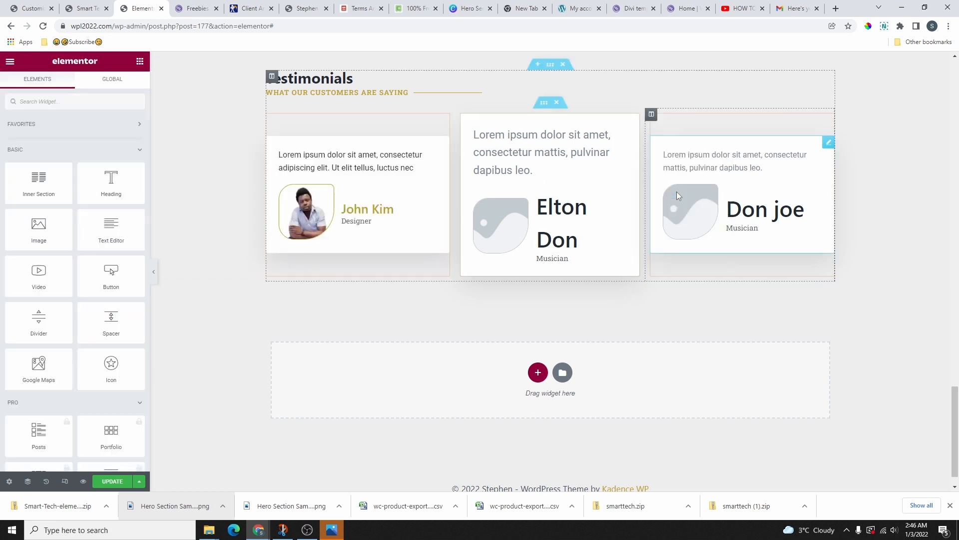
left_click(678, 190)
right_click(829, 142)
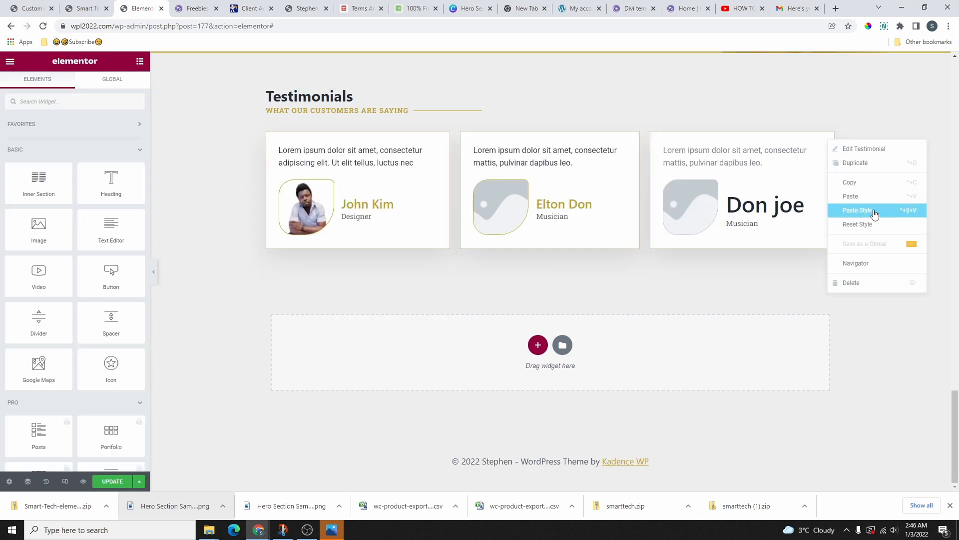
left_click(874, 215)
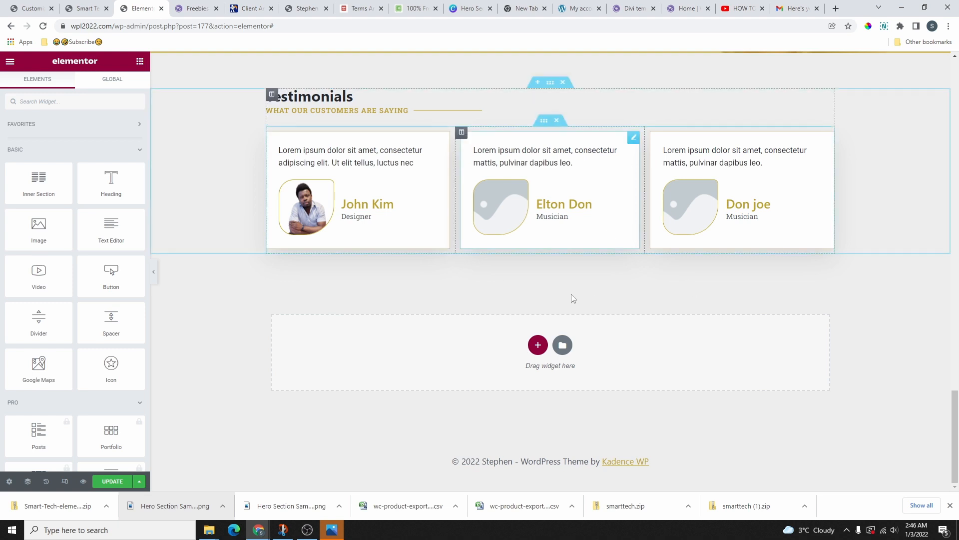
Use the same portrait as the image of the second and third testimonials
left_click(633, 138)
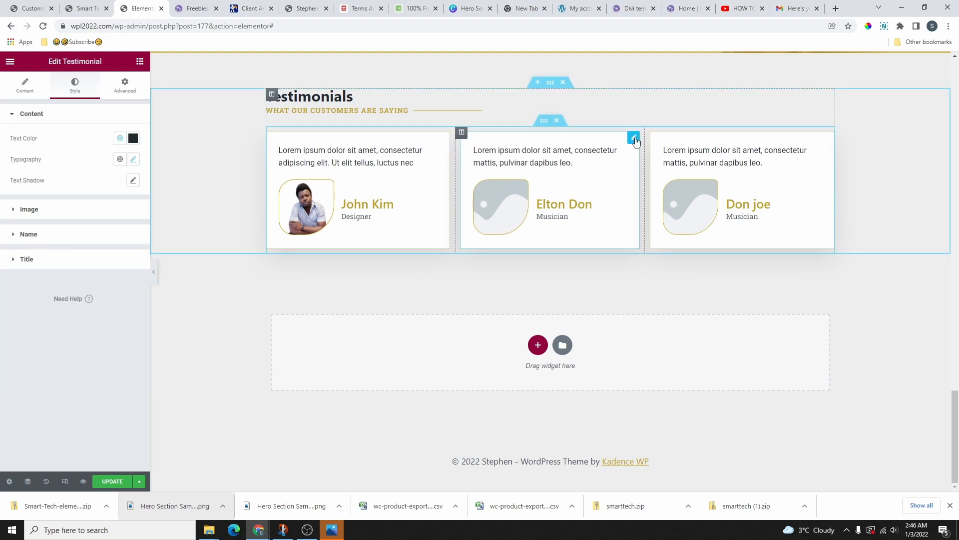
left_click(25, 86)
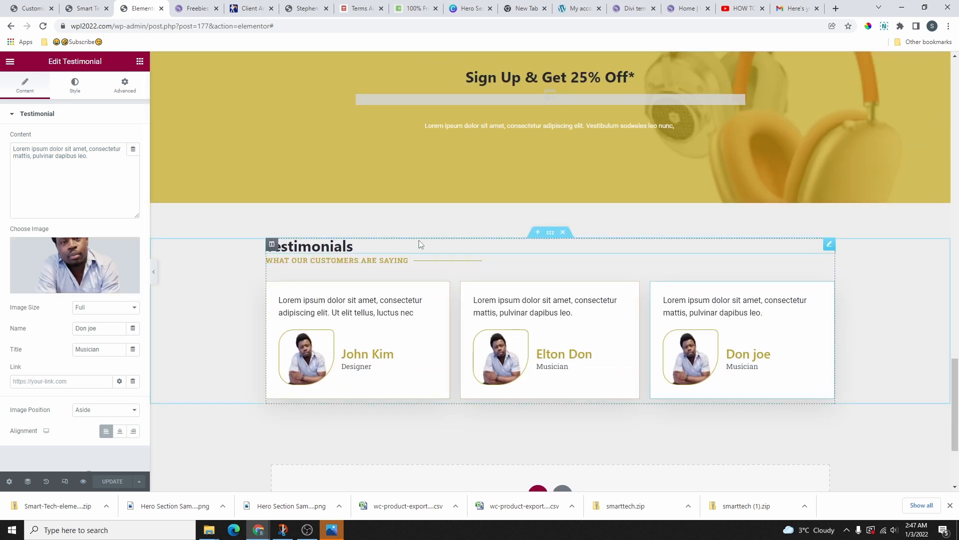
Preview Contact Form Demo (1) in the Sign Up section's Fluent Form widget and settle on Subscription Form (2)
scroll(459, 225, "up", 10)
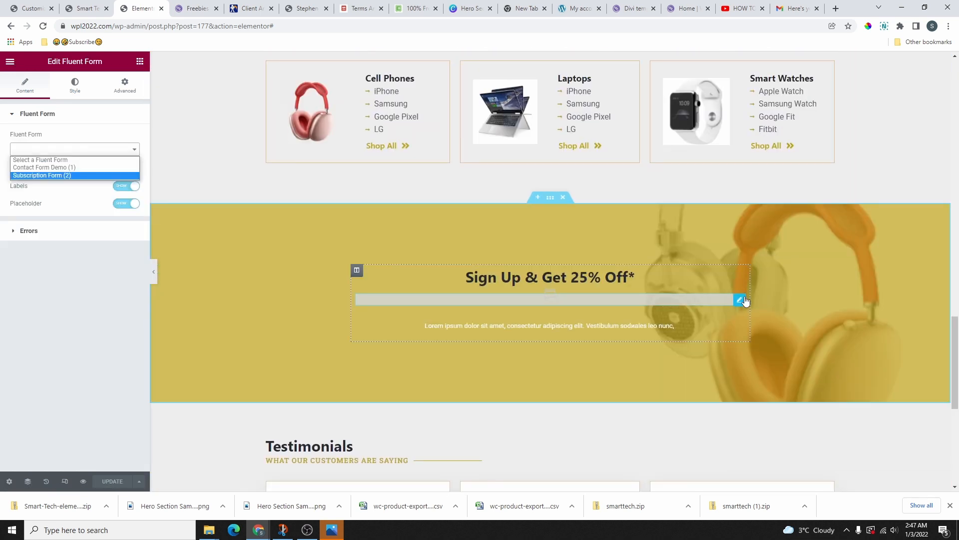
left_click(744, 300)
left_click(75, 150)
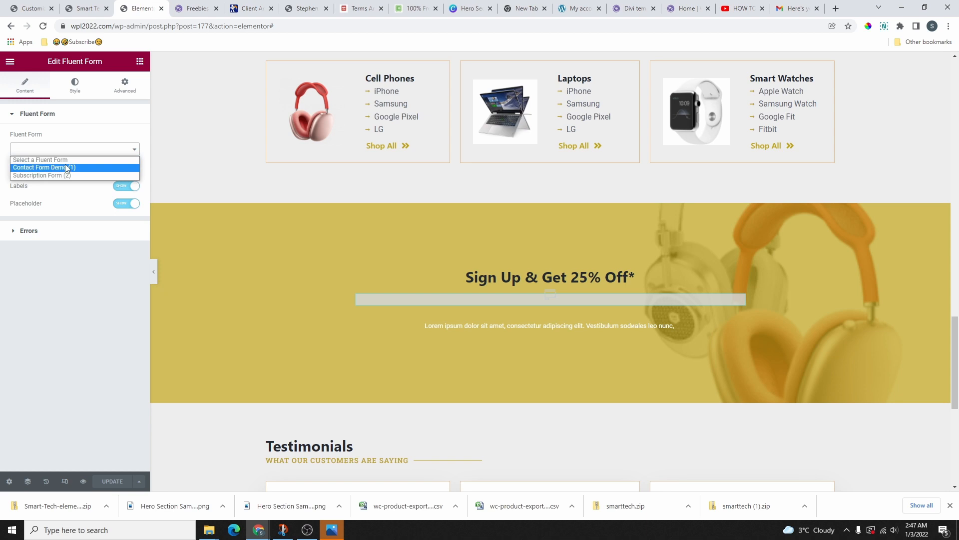
left_click(65, 160)
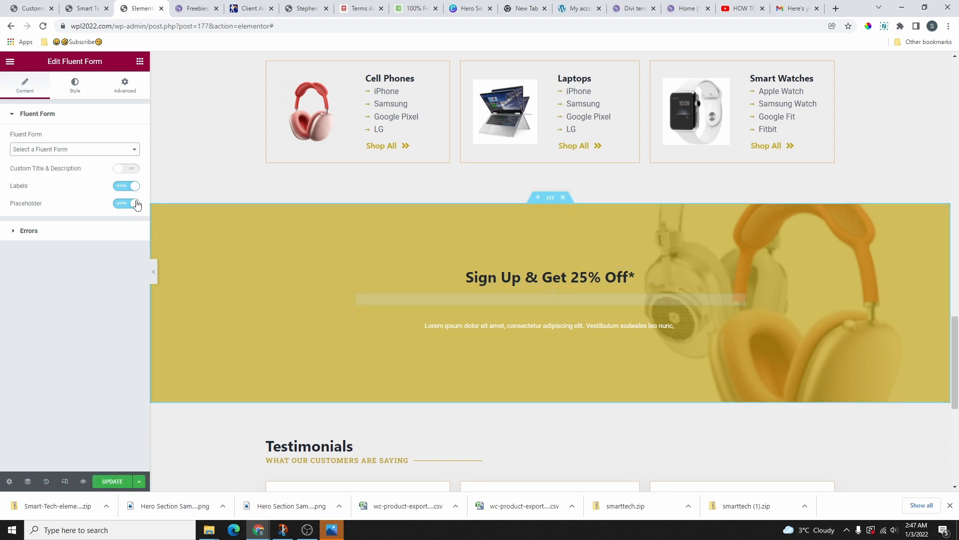
left_click(75, 149)
left_click(57, 170)
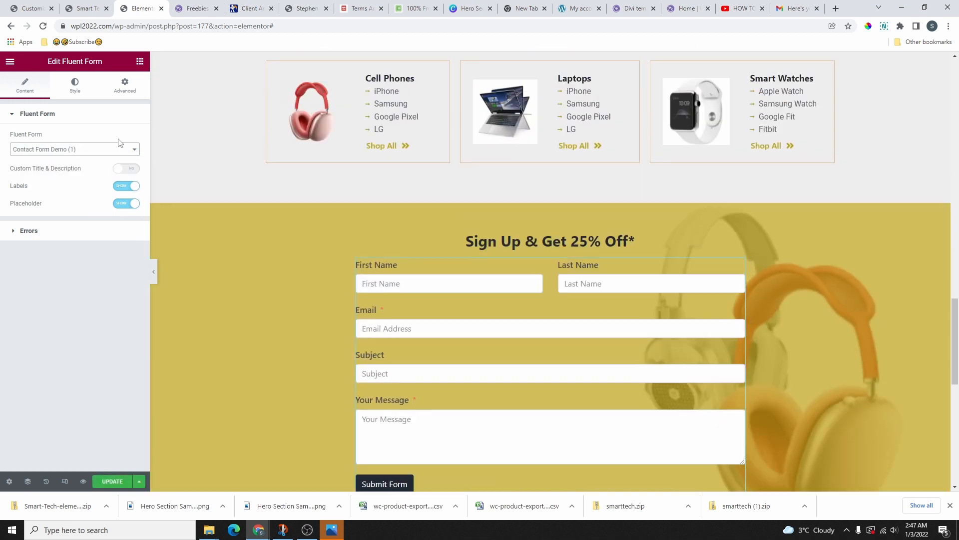
left_click(120, 149)
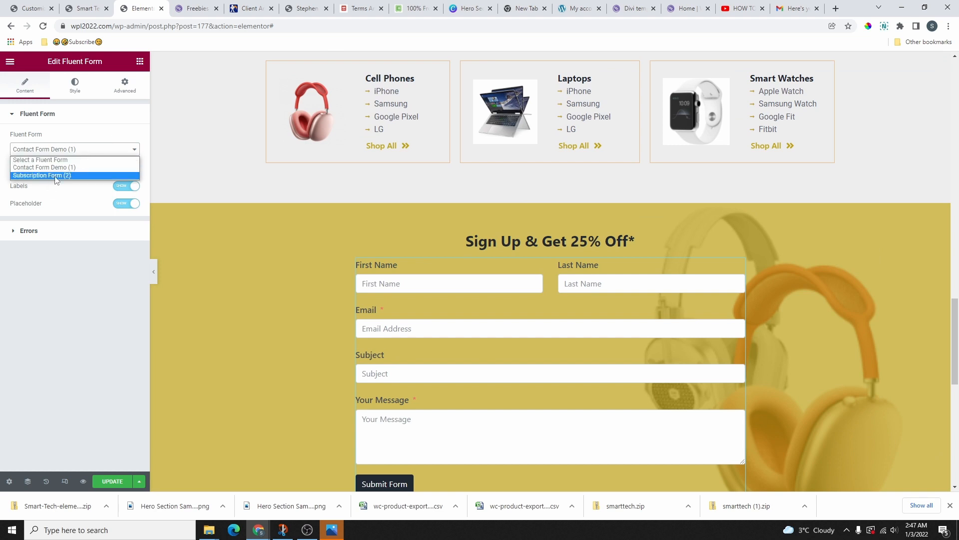
left_click(57, 175)
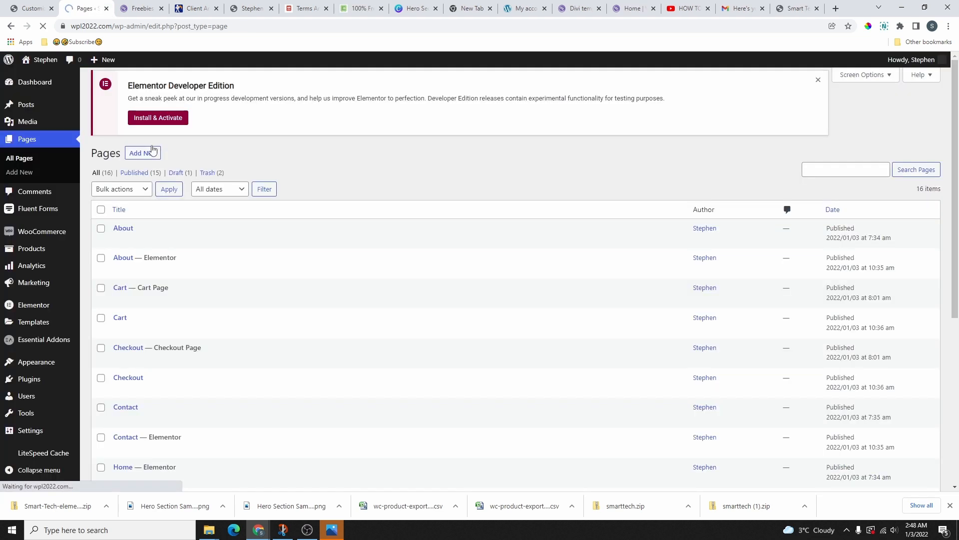
Look up the Fluent Forms plugin among the site's installed plugins
left_click(38, 380)
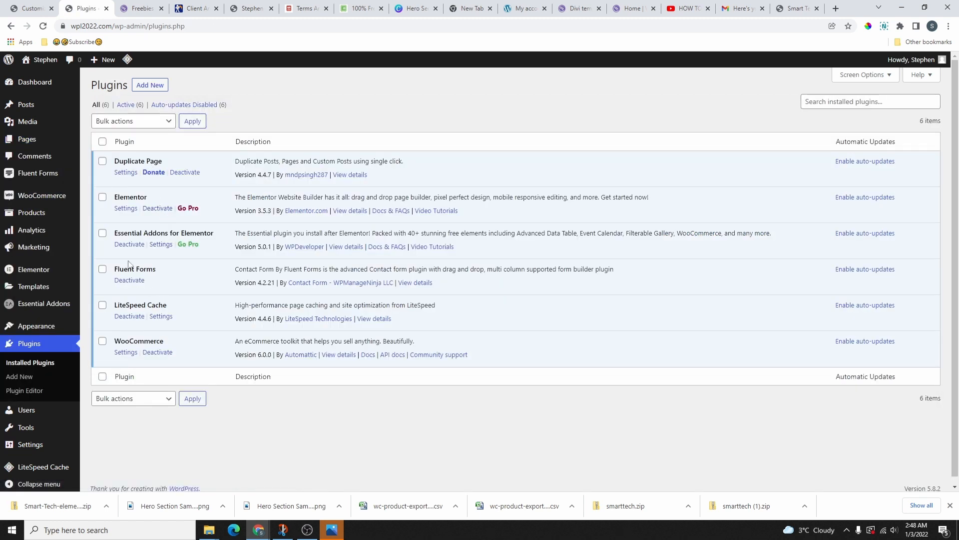
left_click_drag(120, 264, 176, 289)
left_click_drag(114, 268, 145, 280)
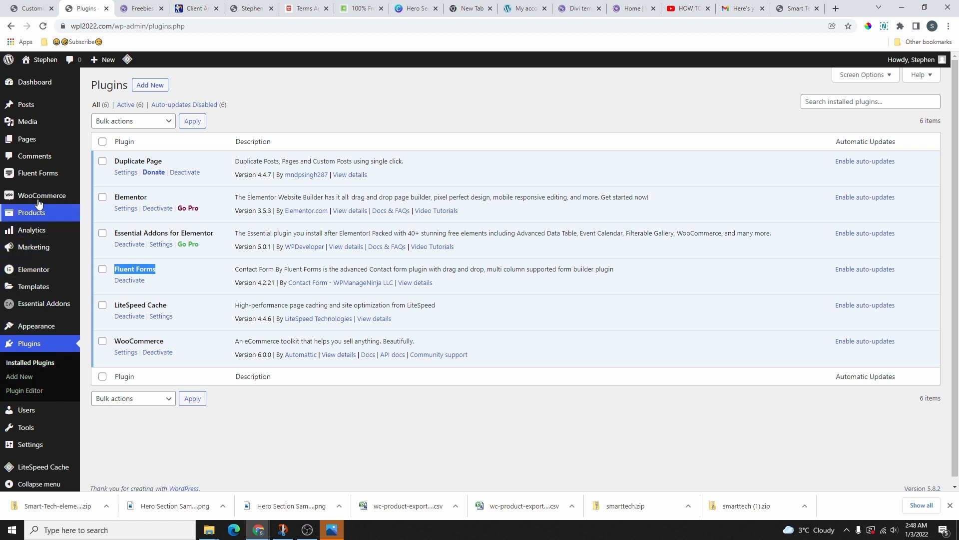
Open the Subscription Form in the Fluent Forms editor and save it
mouse_move(26, 180)
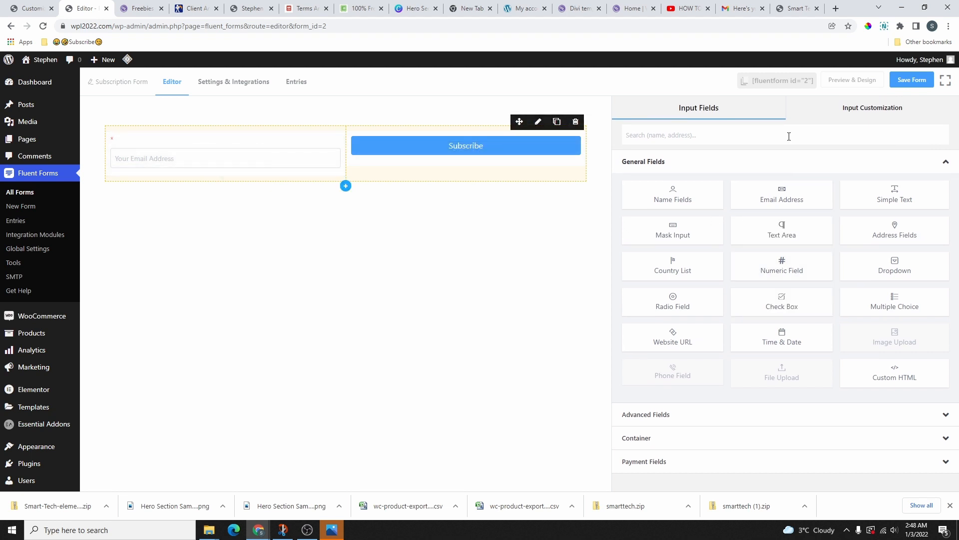
left_click(911, 81)
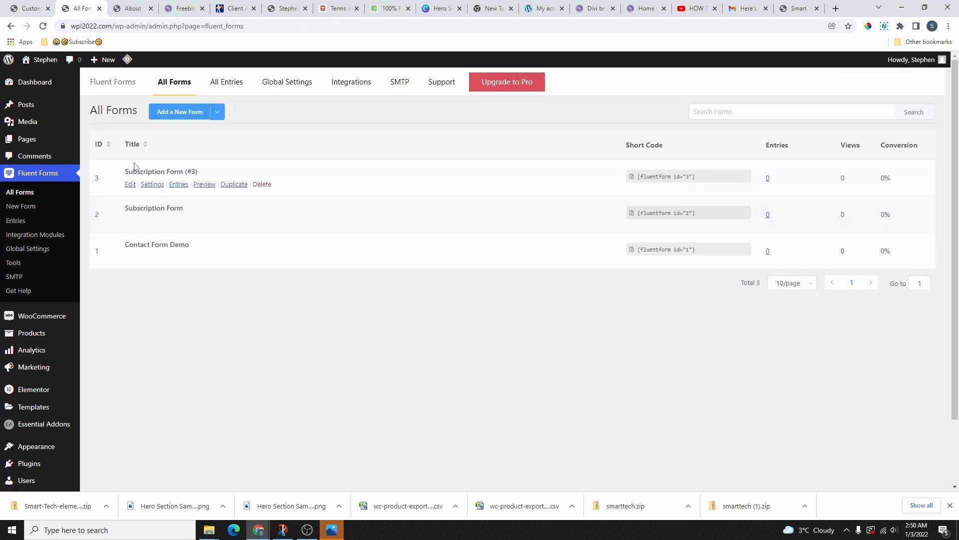
Check the About and Contact pages on the live site
left_click(133, 7)
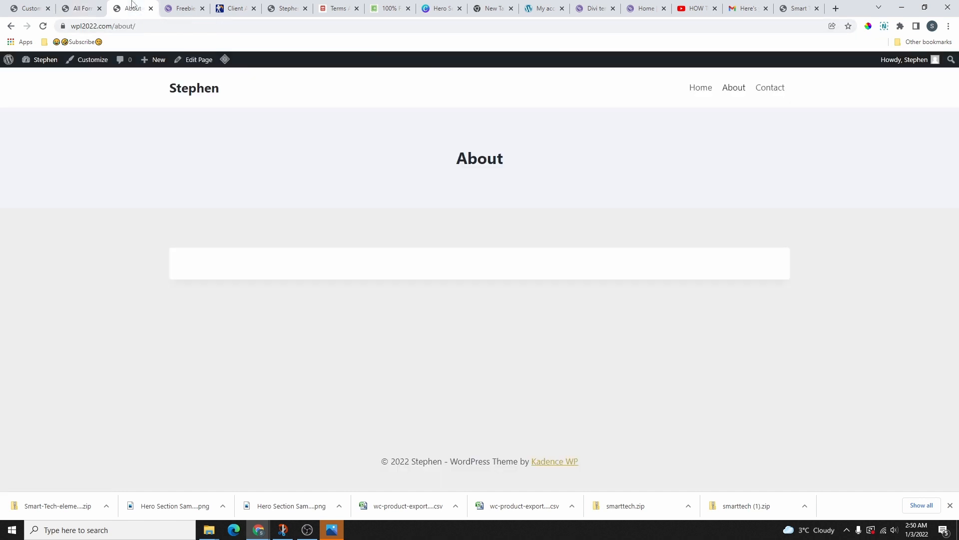
left_click(770, 89)
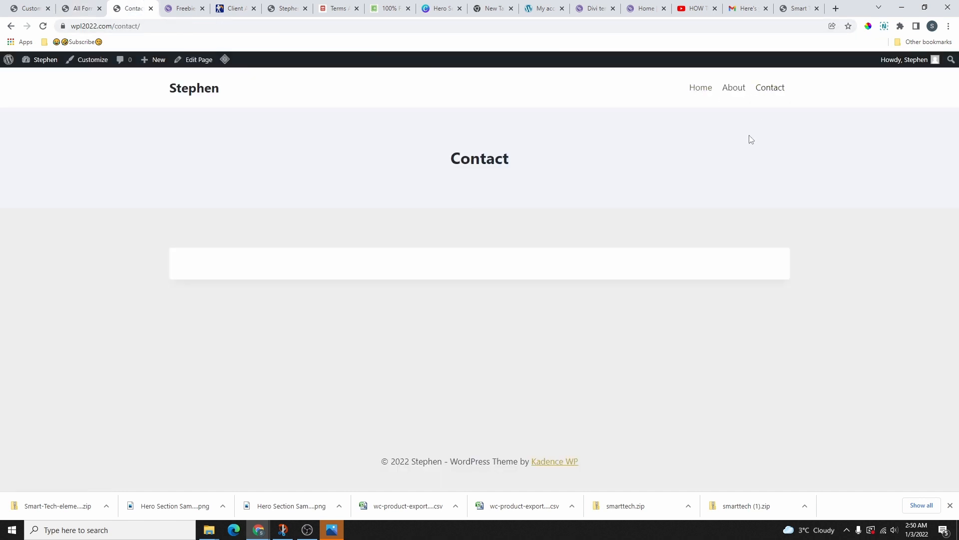
left_click(739, 91)
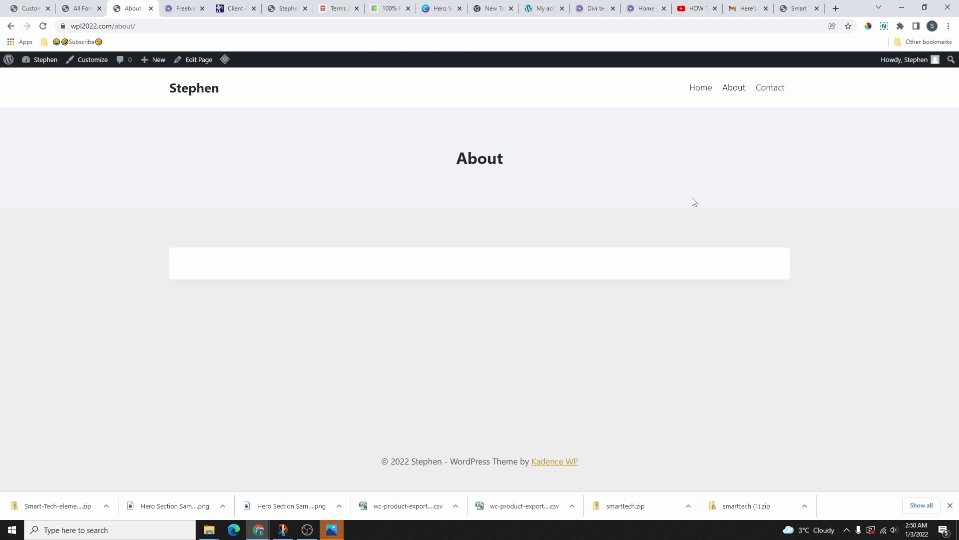
Add the Elementor pages About, Contact and Home #2 to the Main Menu and save the menu
left_click(77, 9)
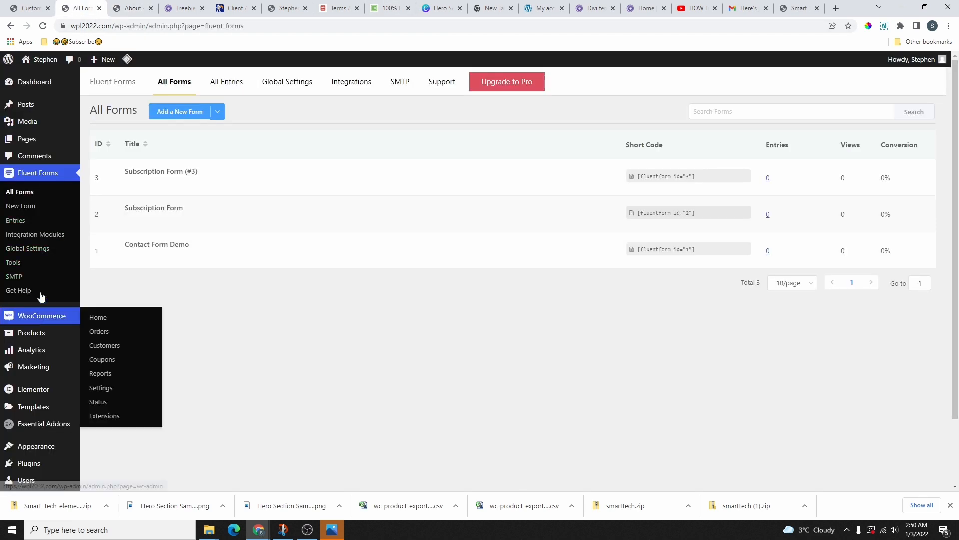
scroll(38, 400, "down", 1)
mouse_move(36, 396)
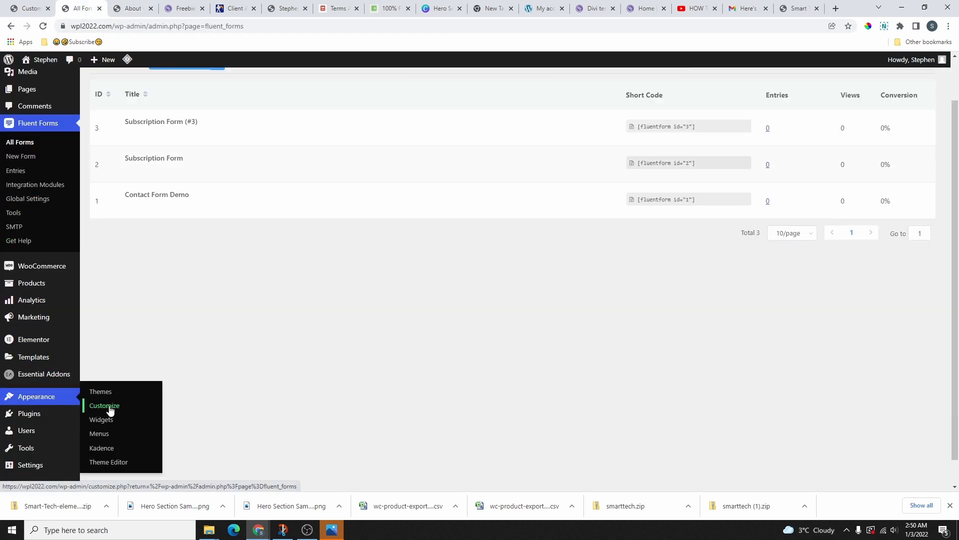
left_click(105, 433)
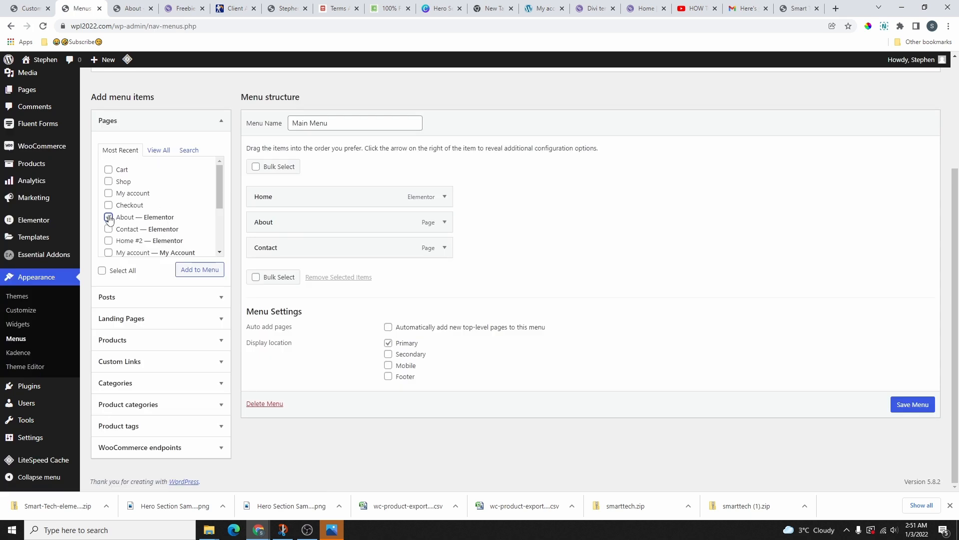
scroll(133, 210, "down", 1)
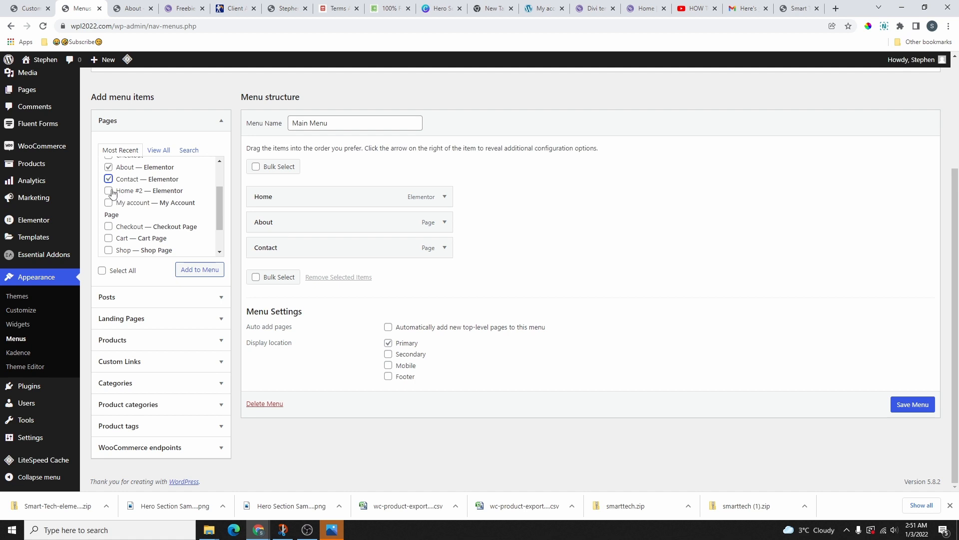
left_click(199, 270)
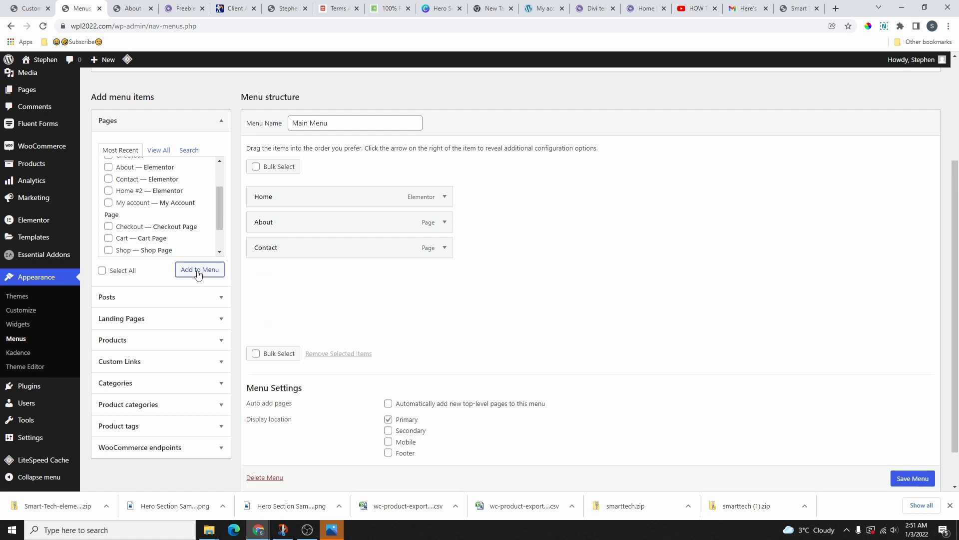
scroll(913, 481, "down", 1)
left_click(914, 456)
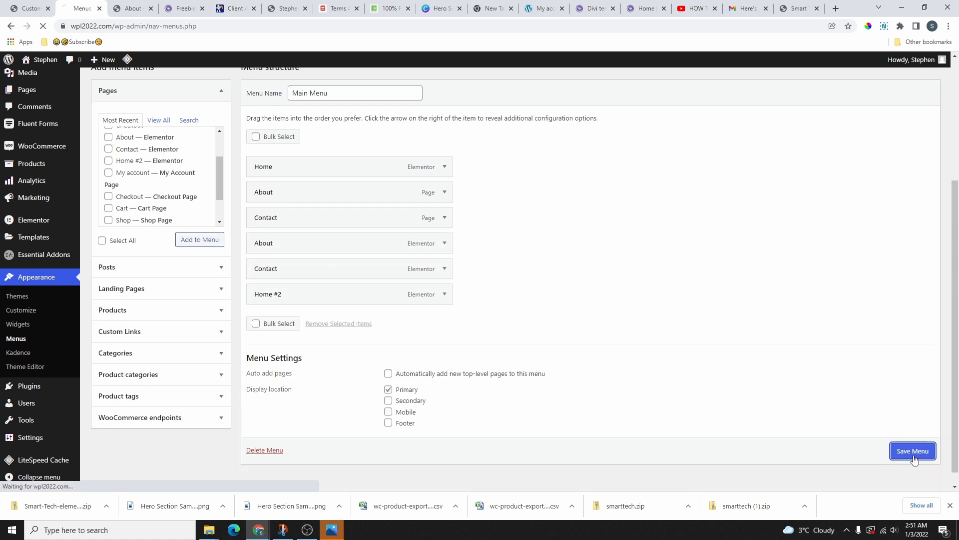
Review the Smart Tech demo home page from the service highlights to the trending products as a layout reference
left_click(131, 8)
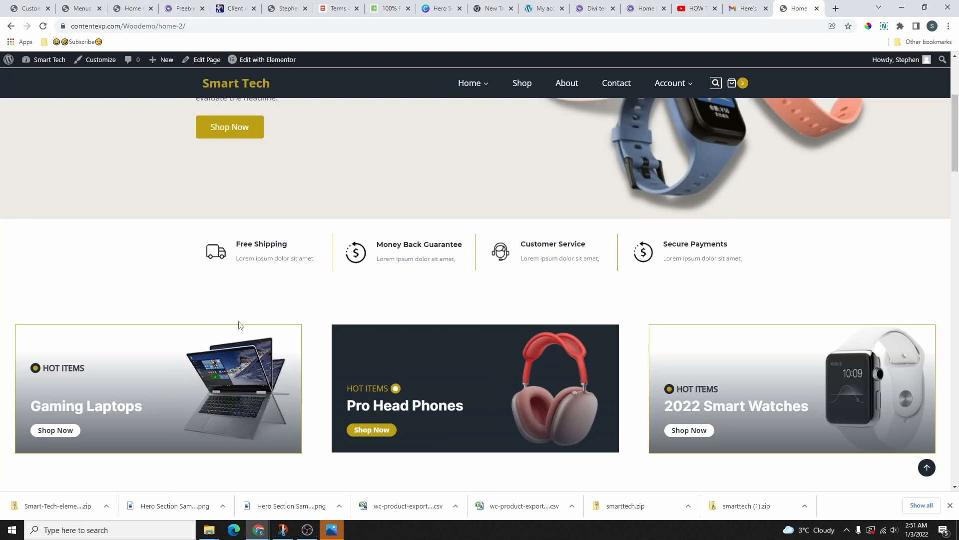
scroll(239, 326, "down", 4)
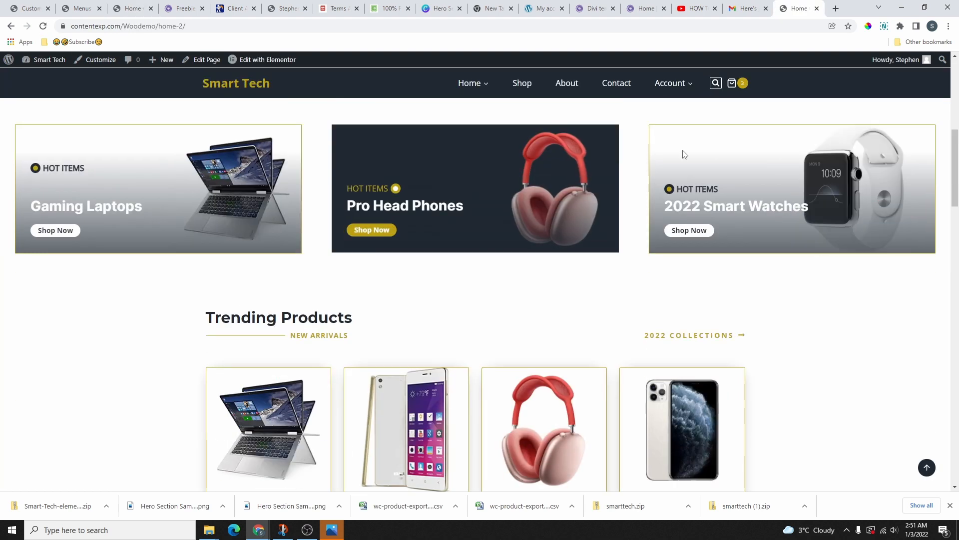
scroll(280, 240, "down", 5)
scroll(555, 129, "up", 5)
scroll(564, 106, "up", 4)
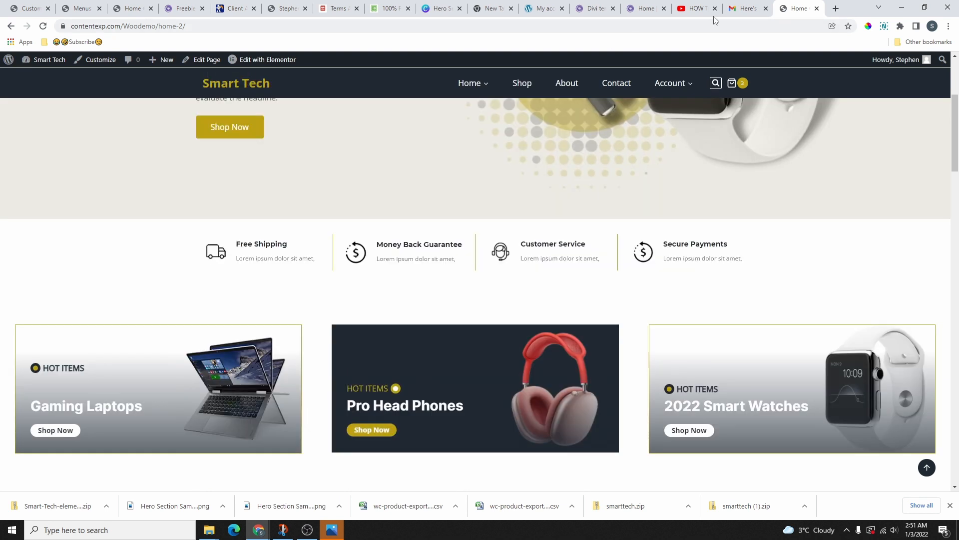
Examine the new site's Home #2 page from the hero to the testimonials to compare its layout with the demo
left_click(132, 8)
scroll(277, 242, "down", 4)
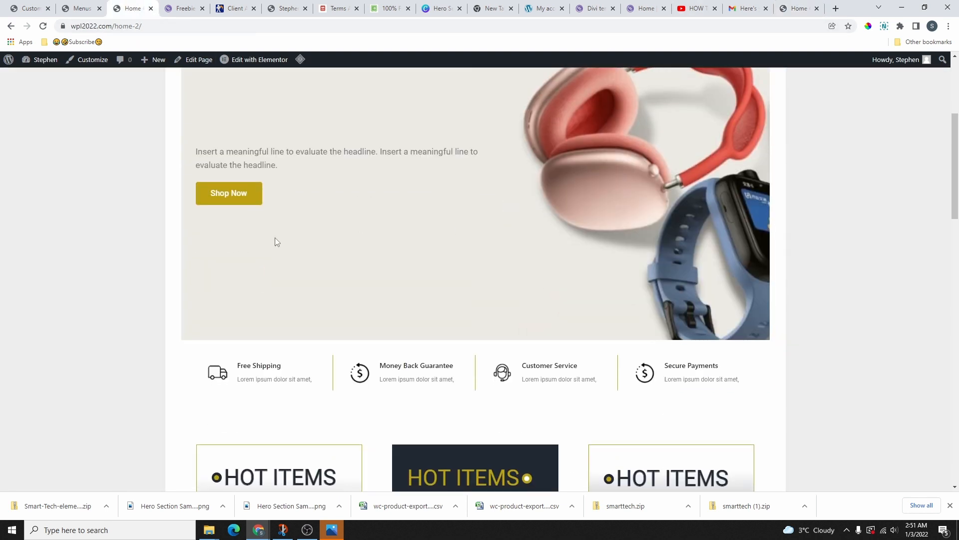
scroll(403, 187, "down", 17)
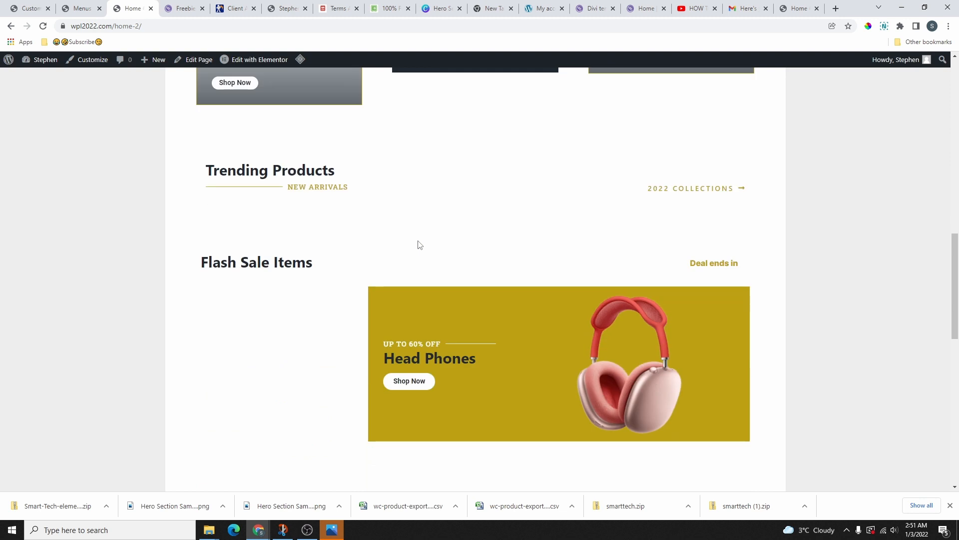
scroll(321, 327, "up", 10)
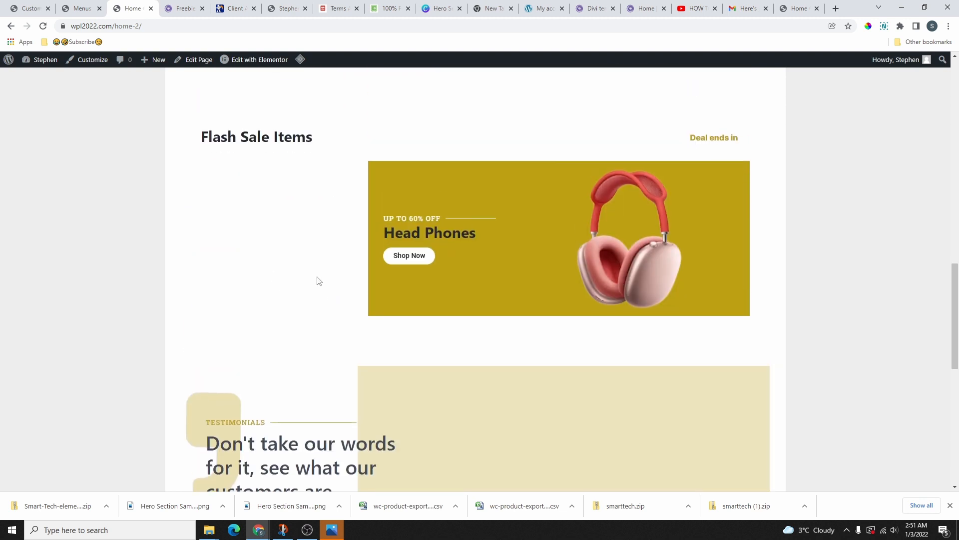
scroll(300, 265, "up", 9)
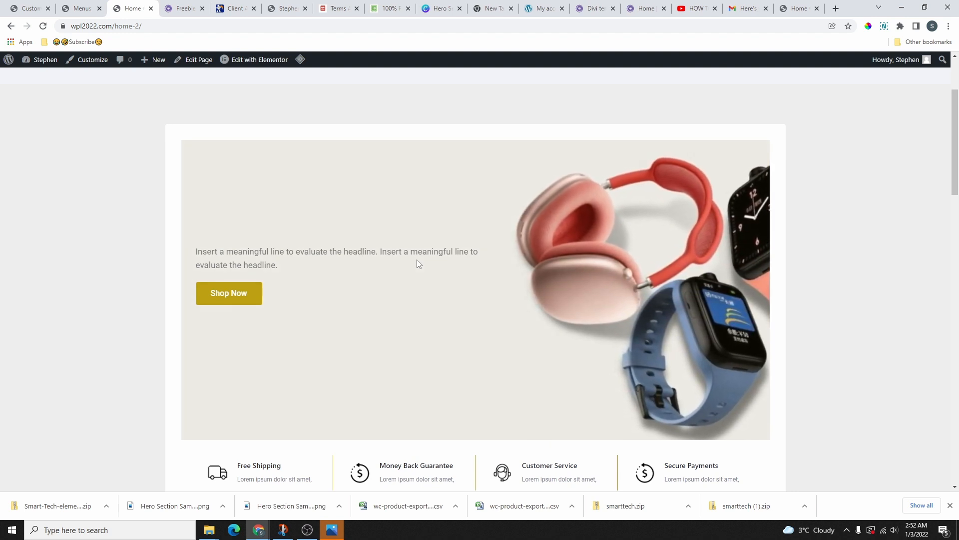
Remove the Home #2 item and the duplicate non-Elementor About and Contact items from the Main Menu
scroll(522, 229, "up", 3)
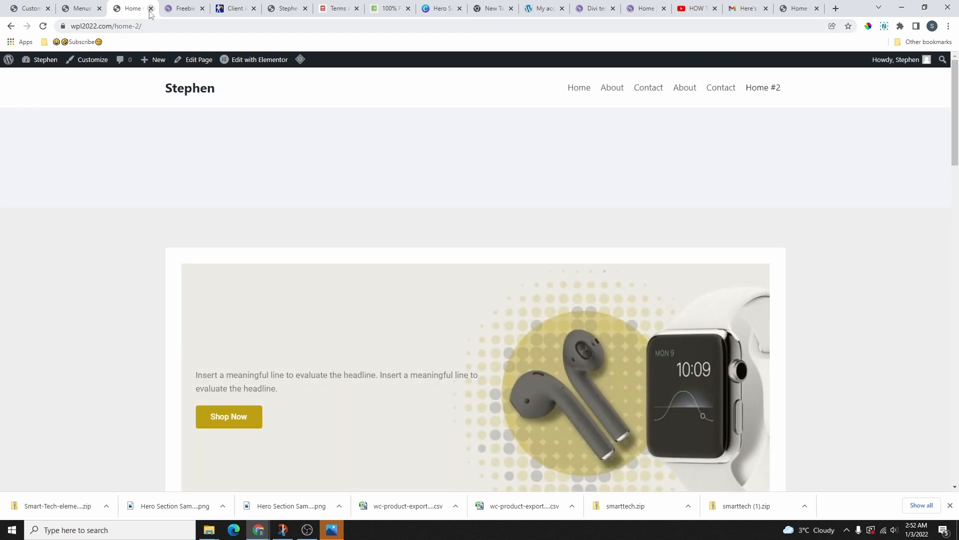
left_click(79, 9)
scroll(298, 360, "down", 3)
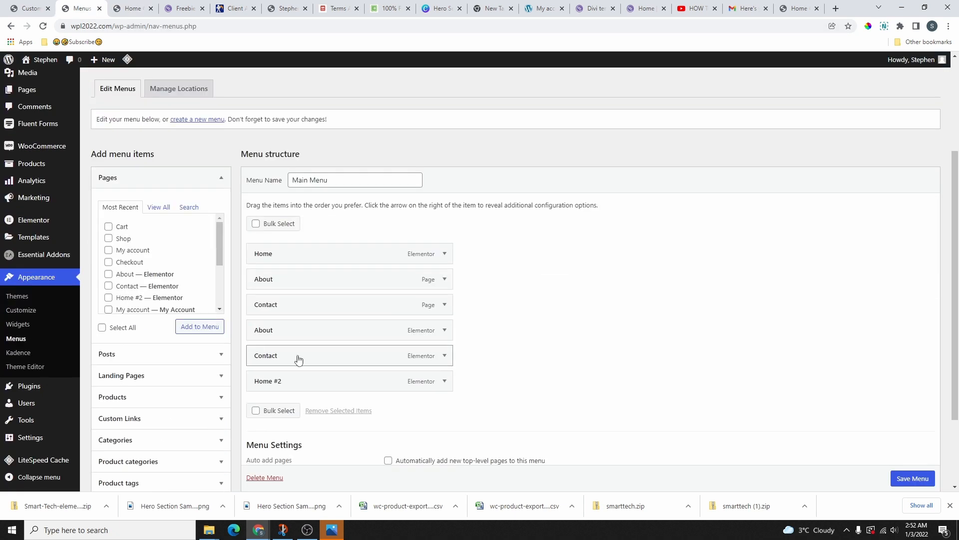
left_click(445, 381)
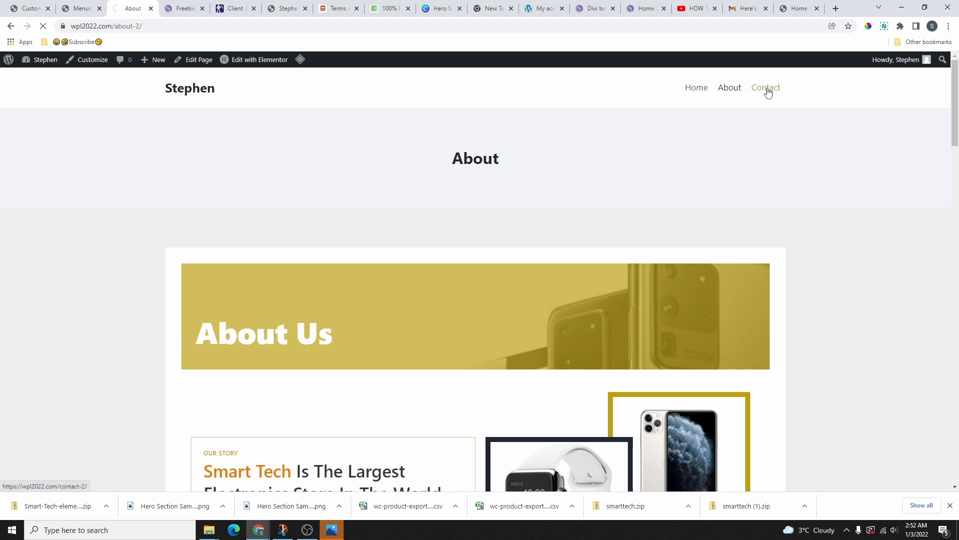
Check the Contact and About links in the live site's header menu
left_click(766, 89)
left_click(730, 89)
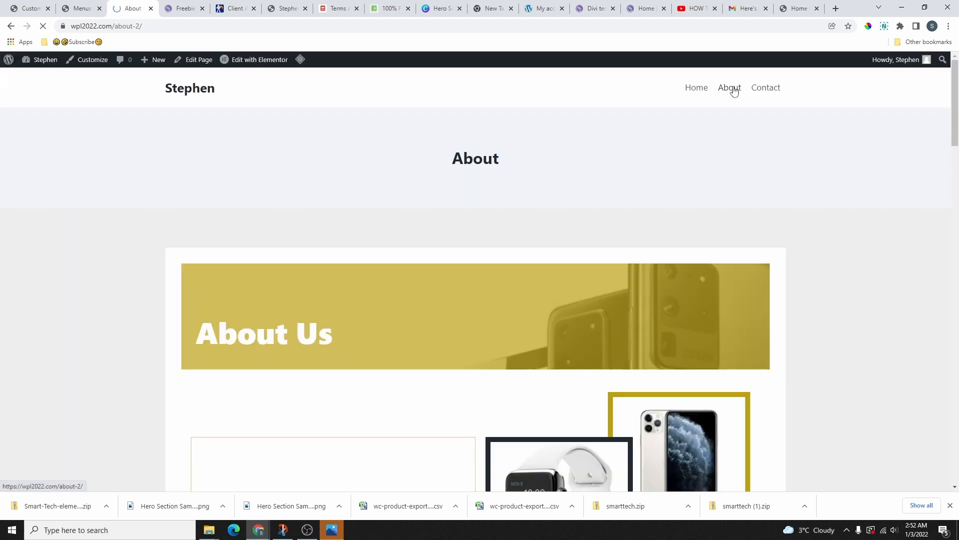
scroll(358, 278, "down", 3)
scroll(225, 133, "up", 3)
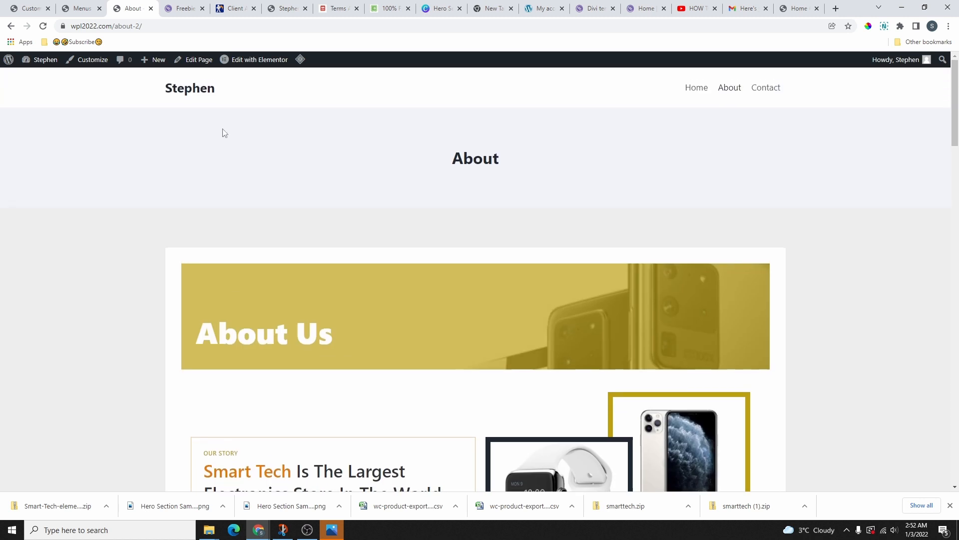
Add the Cart, Shop, My account and Checkout pages to the Main Menu
left_click(82, 8)
scroll(115, 323, "down", 2)
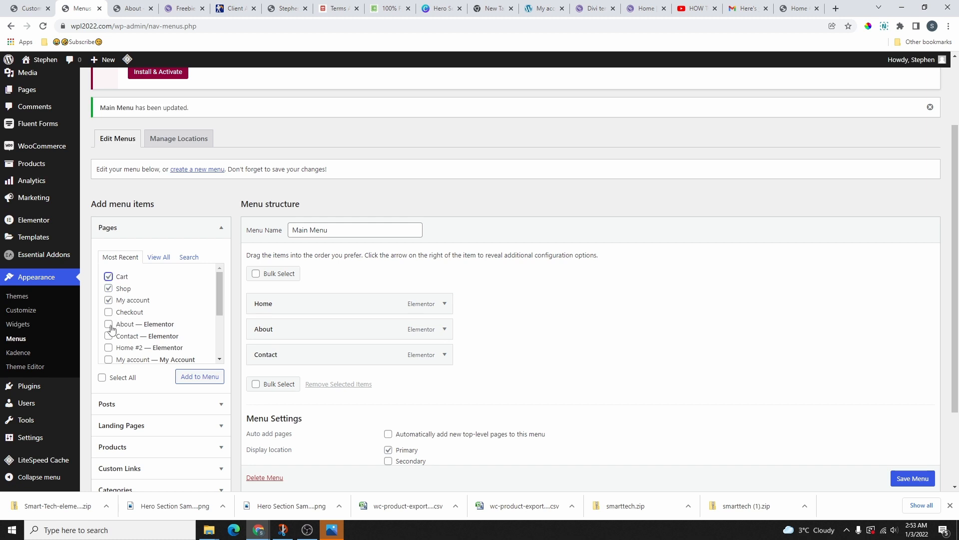
scroll(108, 320, "down", 2)
left_click(200, 377)
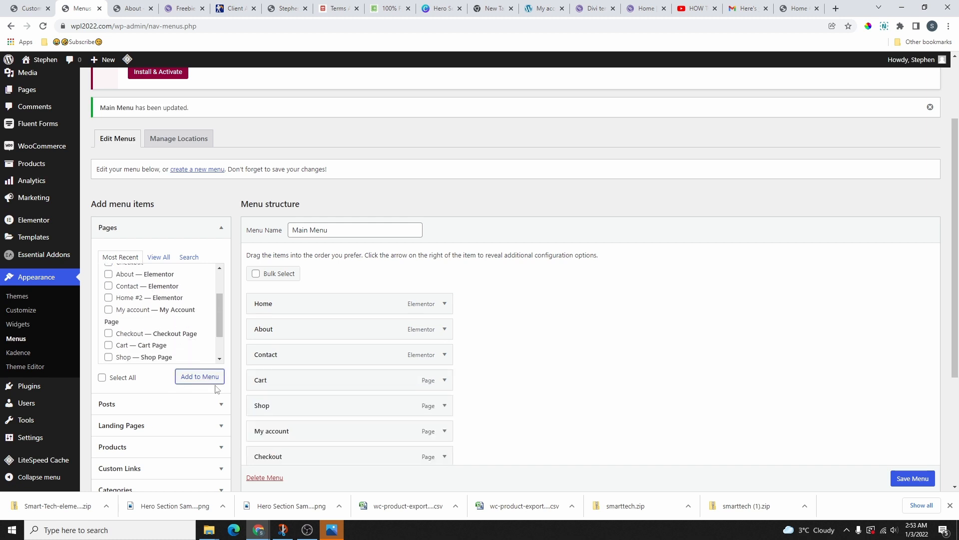
Place Shop between About and Contact, nest Checkout under My account, and save the Main Menu
scroll(310, 339, "down", 2)
left_click_drag(285, 307, 296, 265)
left_click_drag(296, 265, 296, 266)
left_click(913, 479)
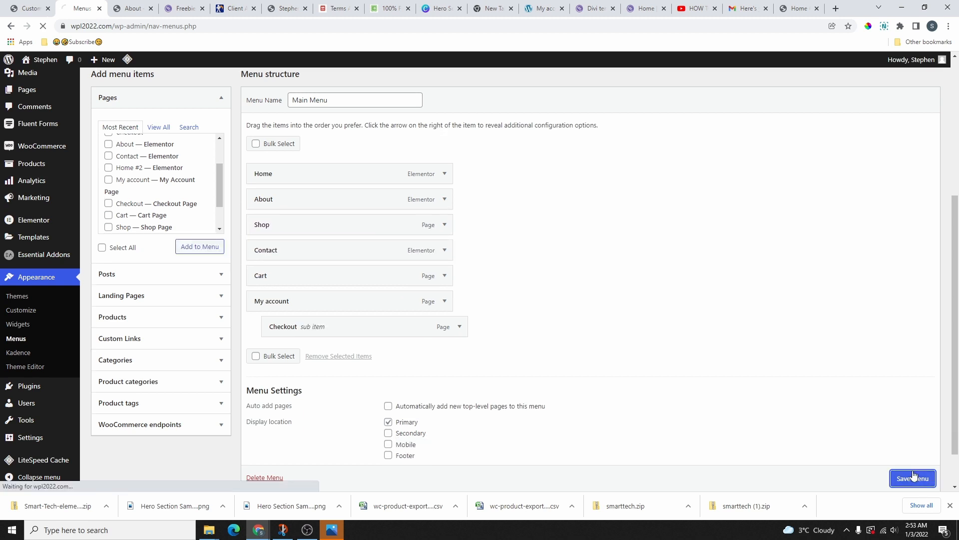
Open the live Contact page in Elementor and set its page layout to Elementor Full Width
key("ctrl+Tab")
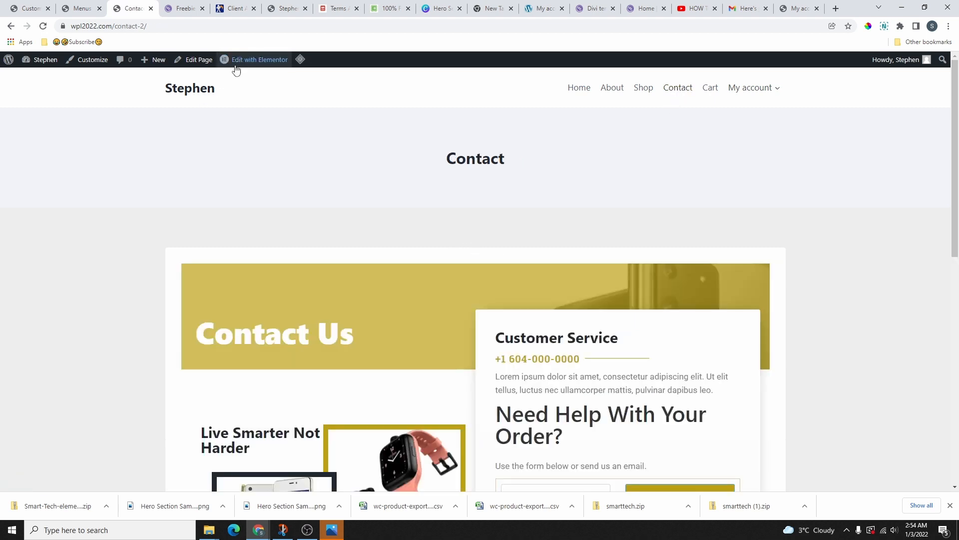
mouse_move(246, 62)
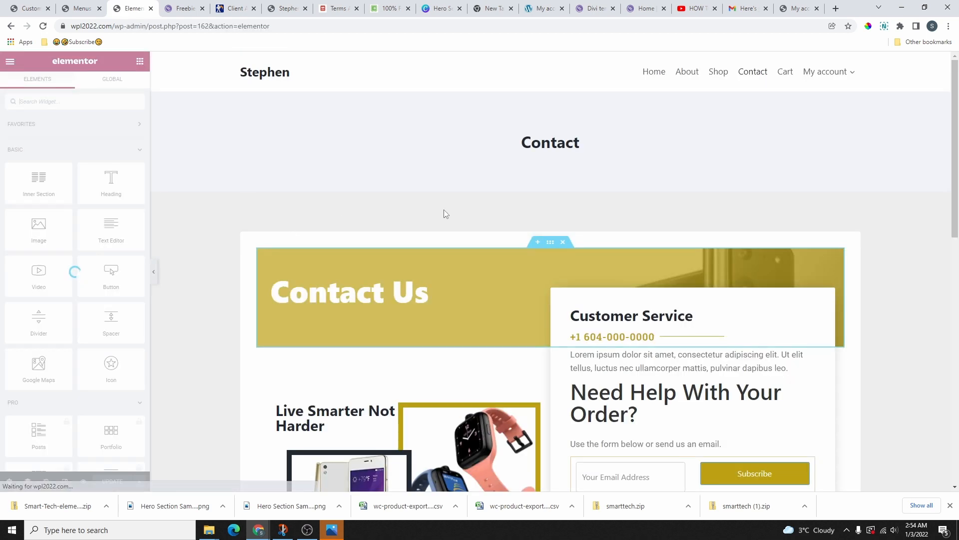
scroll(445, 214, "down", 1)
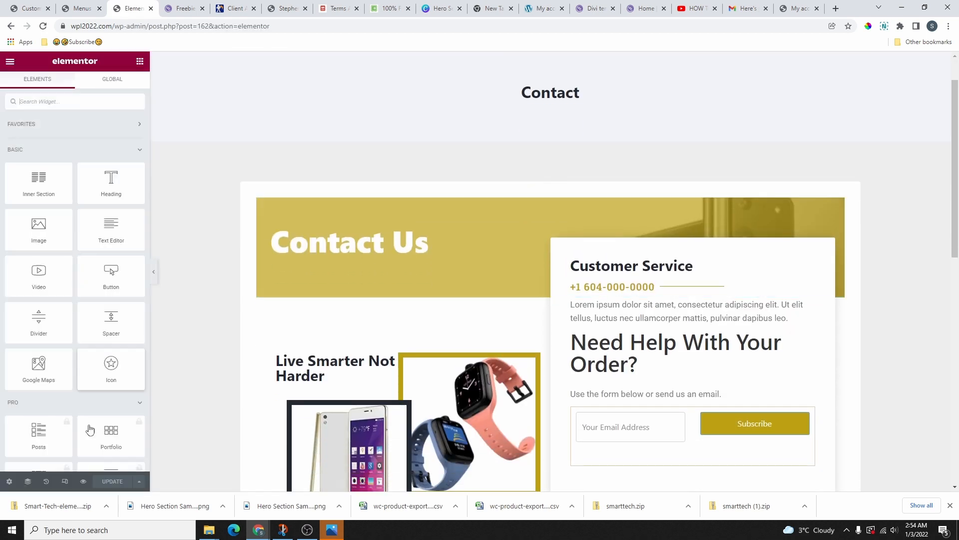
left_click(9, 482)
left_click(107, 304)
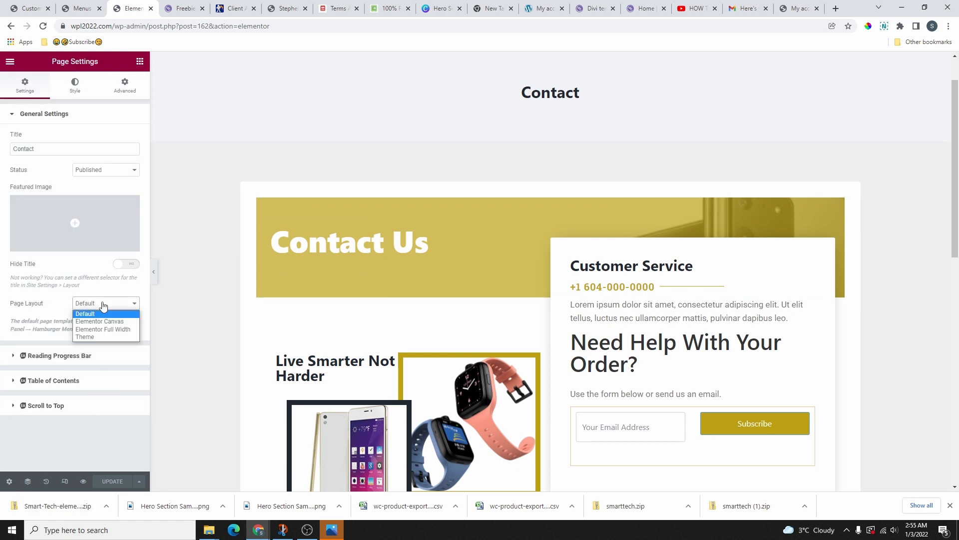
left_click(111, 329)
Switch the Fluent Form under Need Help With Your Order? to Contact Form Demo (1) and update the Contact page
scroll(633, 170, "down", 3)
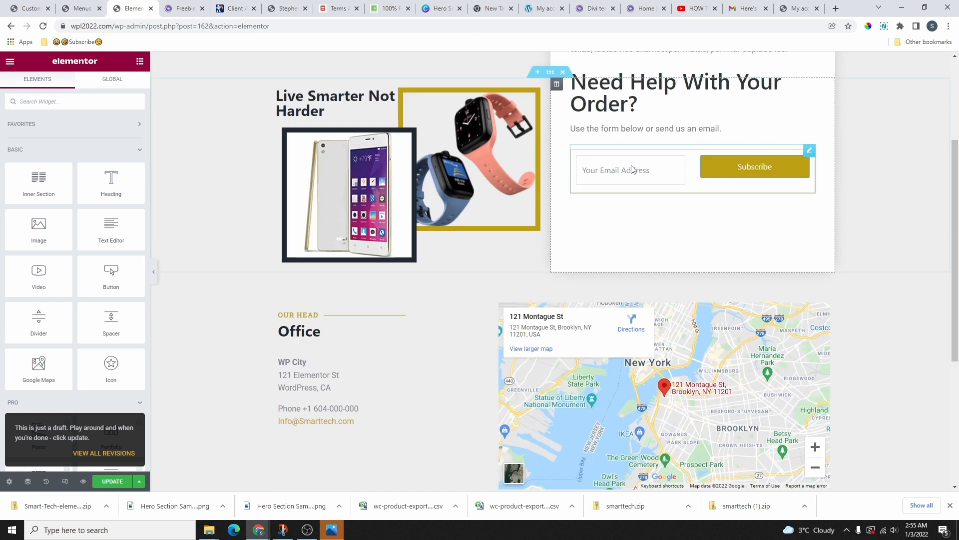
scroll(633, 169, "down", 3)
scroll(649, 210, "up", 7)
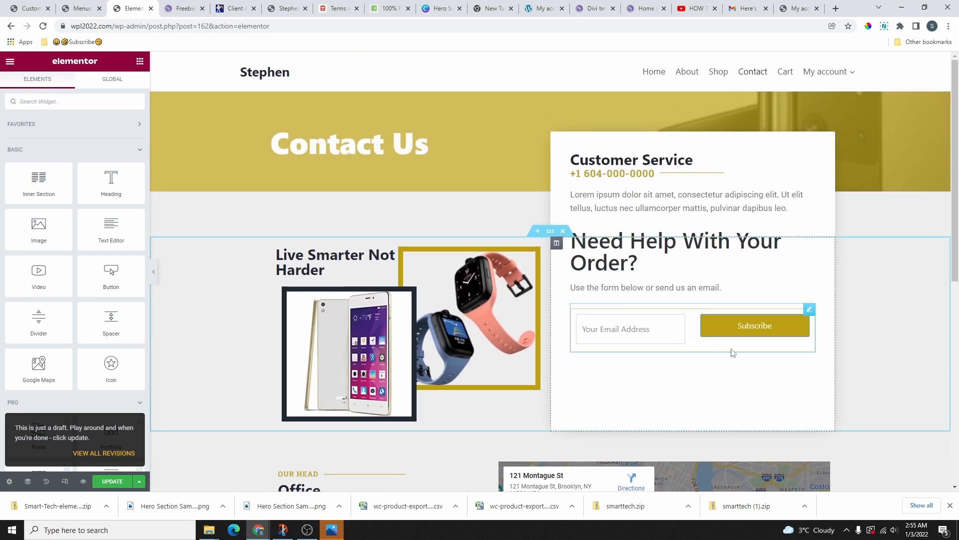
scroll(394, 268, "down", 7)
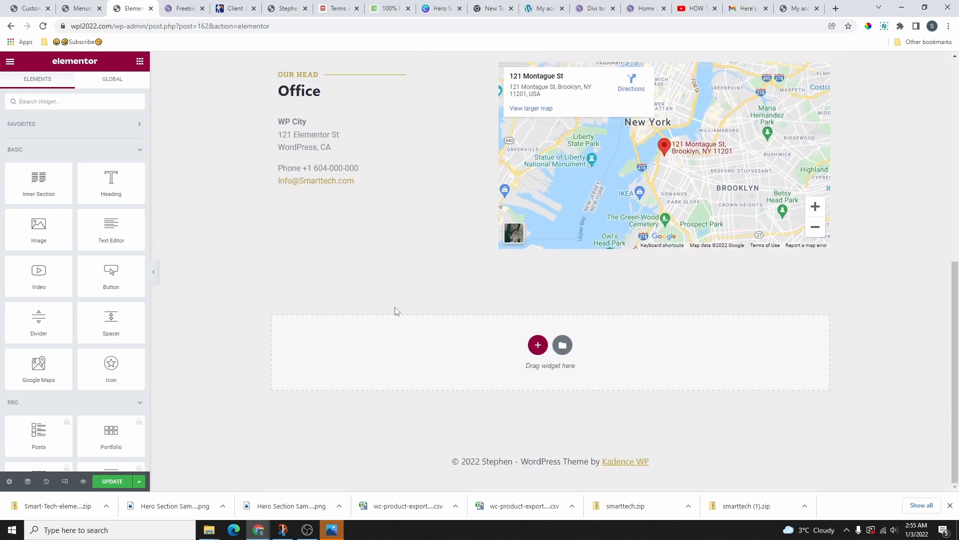
scroll(396, 311, "up", 7)
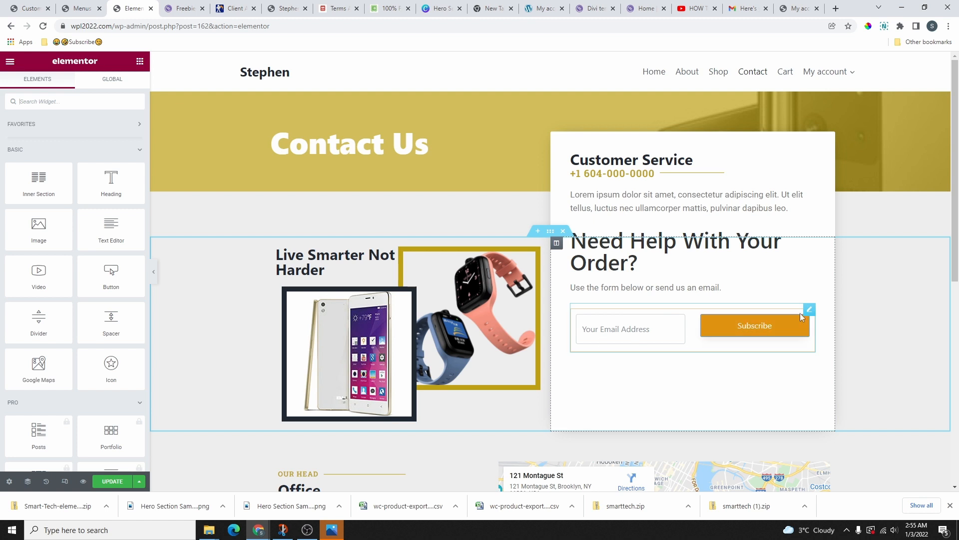
left_click(809, 309)
left_click(70, 149)
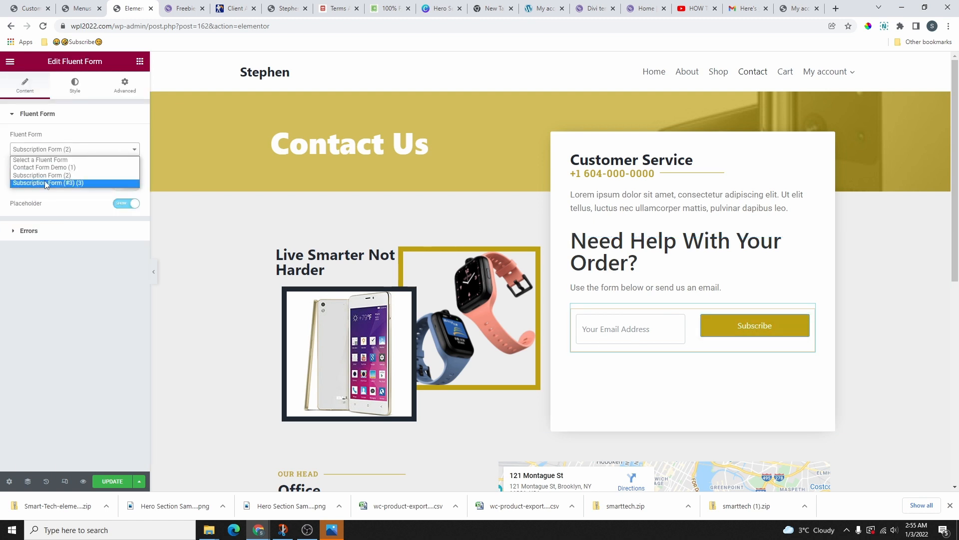
left_click(68, 167)
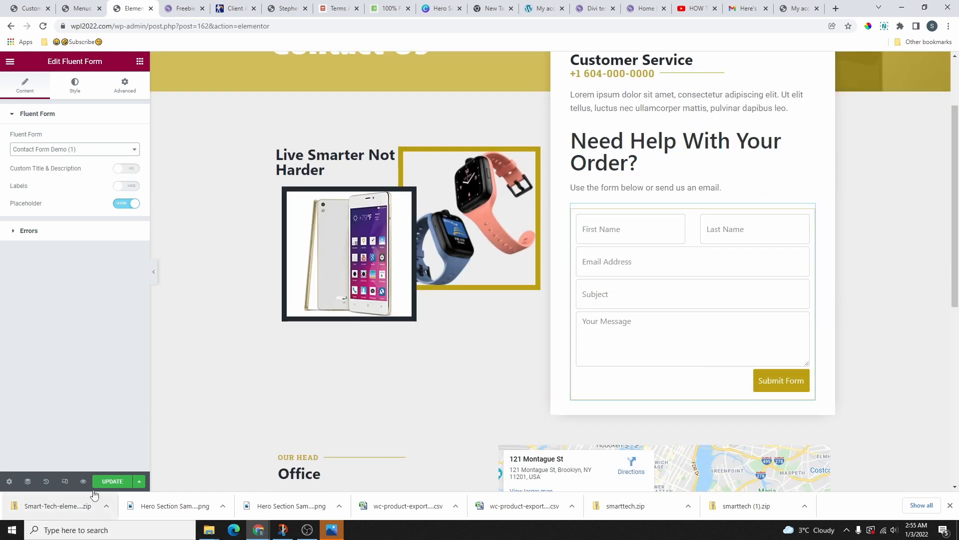
left_click(115, 485)
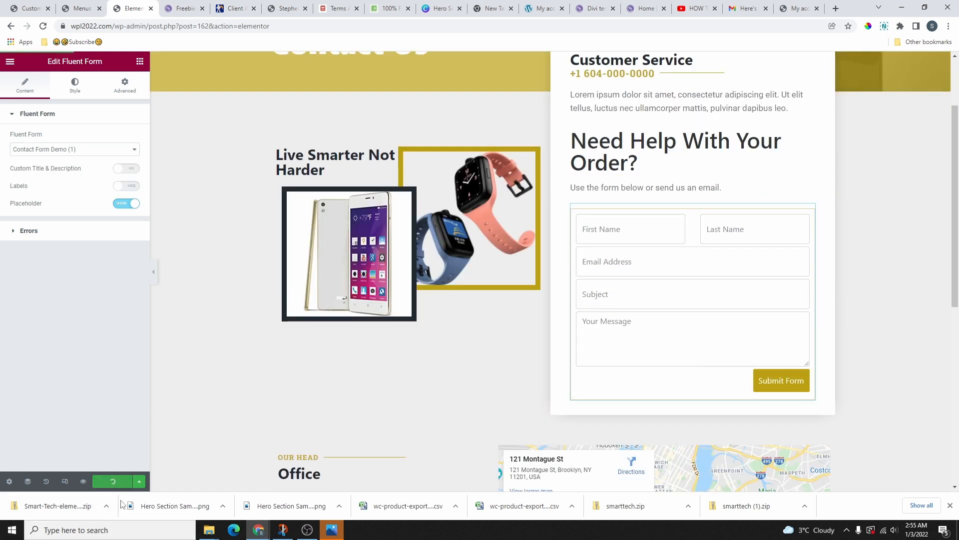
left_click(10, 61)
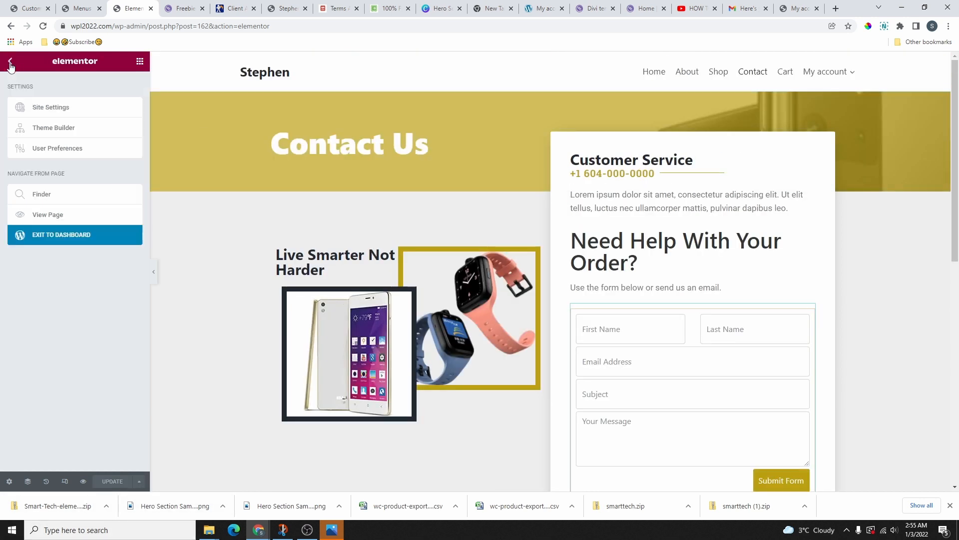
left_click(62, 220)
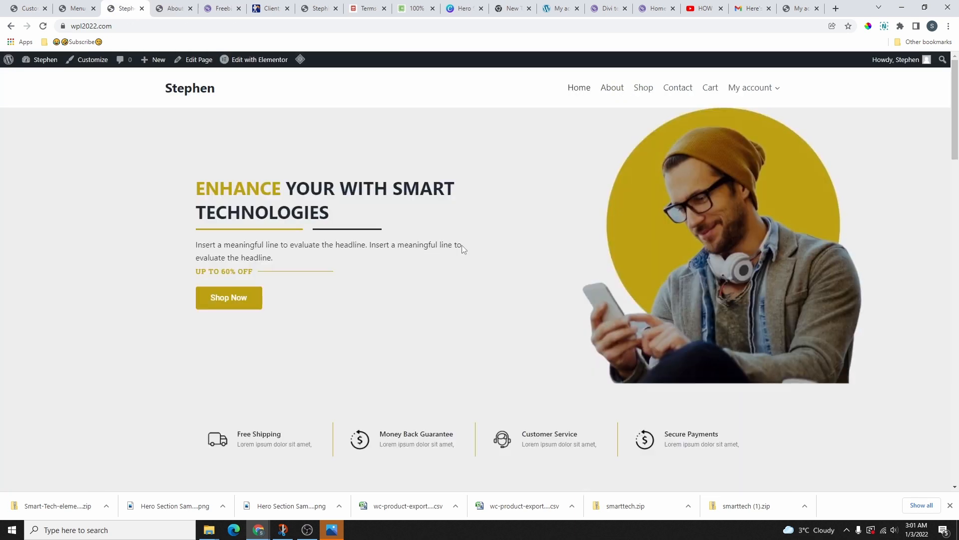
Review the live home page from the hero section downward, its header menu, and the Shop page
scroll(944, 328, "down", 5)
scroll(958, 216, "up", 5)
scroll(958, 216, "down", 15)
scroll(958, 260, "up", 10)
scroll(958, 260, "up", 5)
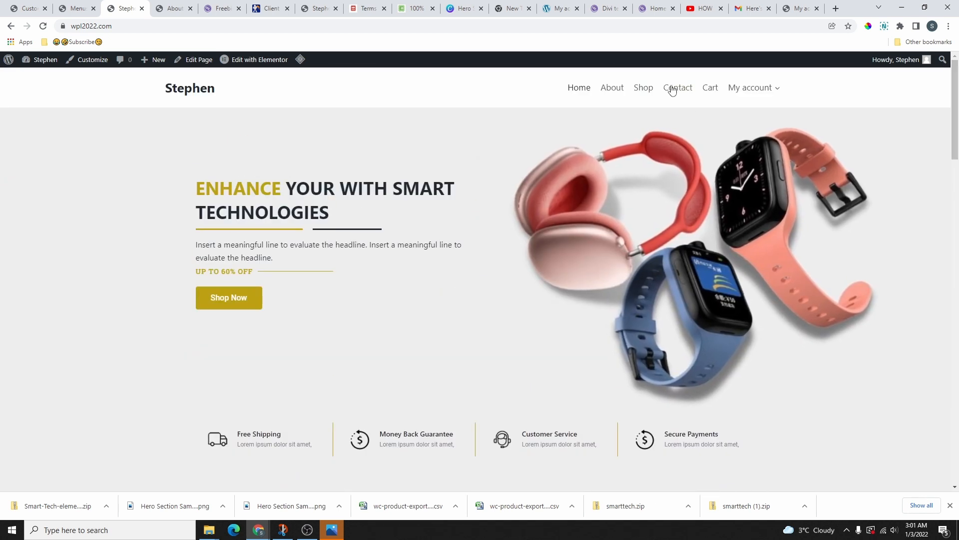
mouse_move(742, 92)
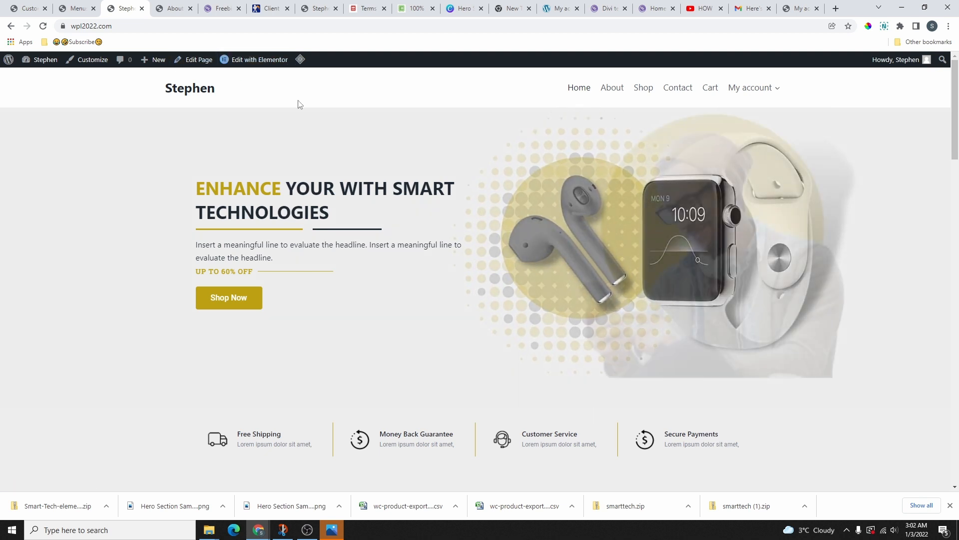
scroll(450, 299, "down", 4)
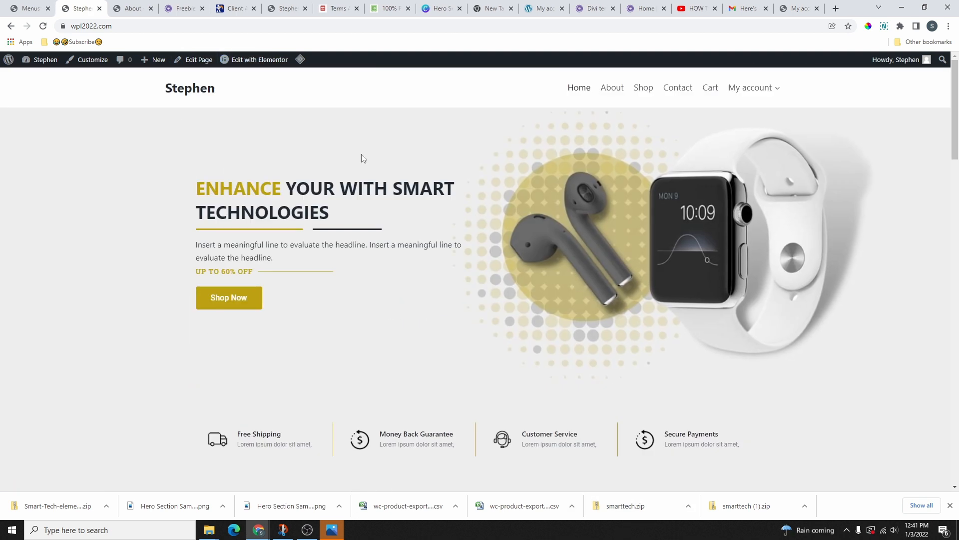
left_click(644, 87)
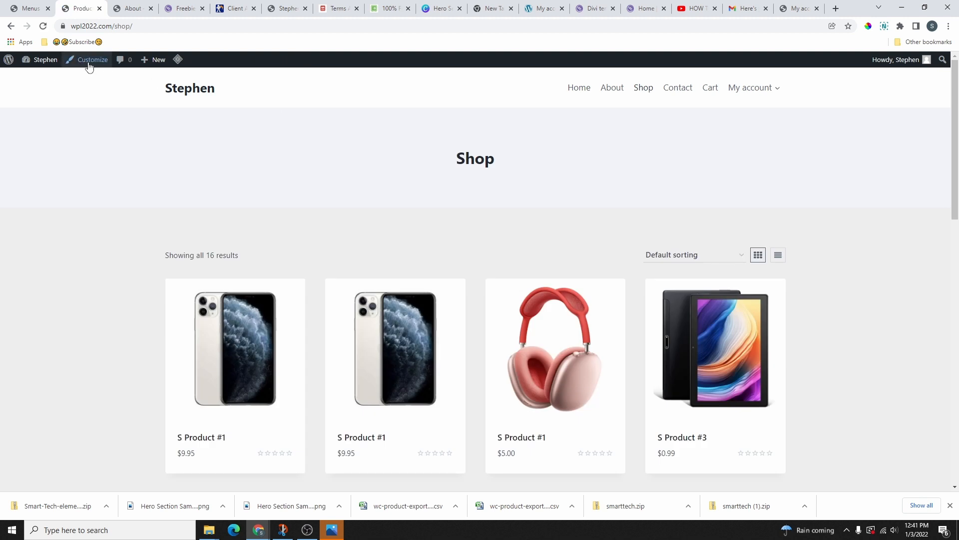
Open the WooCommerce settings in the theme Customizer and disable the store notice
left_click(30, 8)
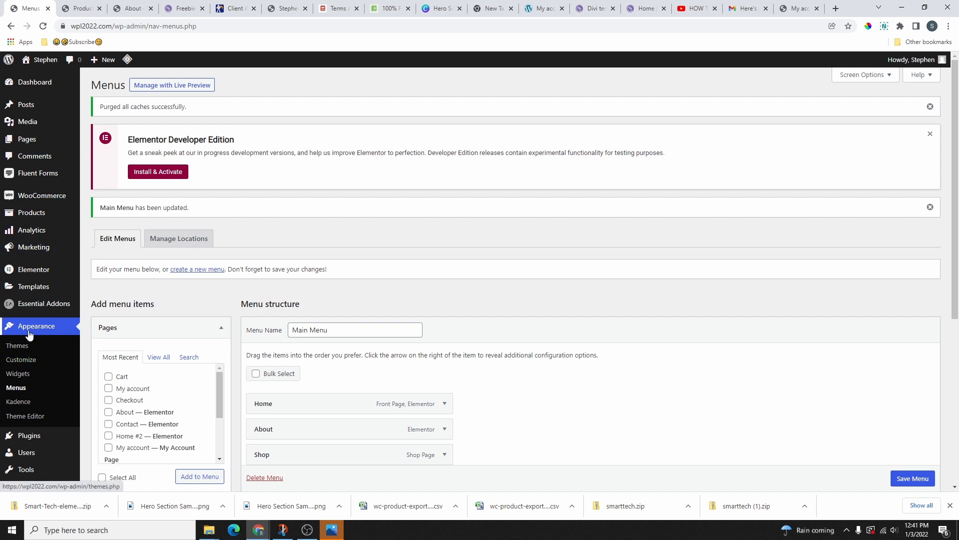
left_click(21, 363)
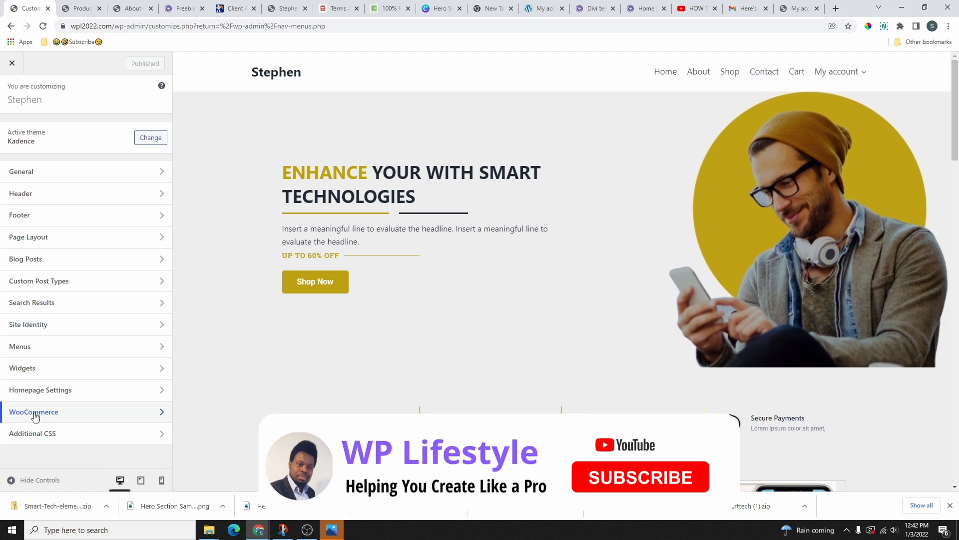
left_click(57, 418)
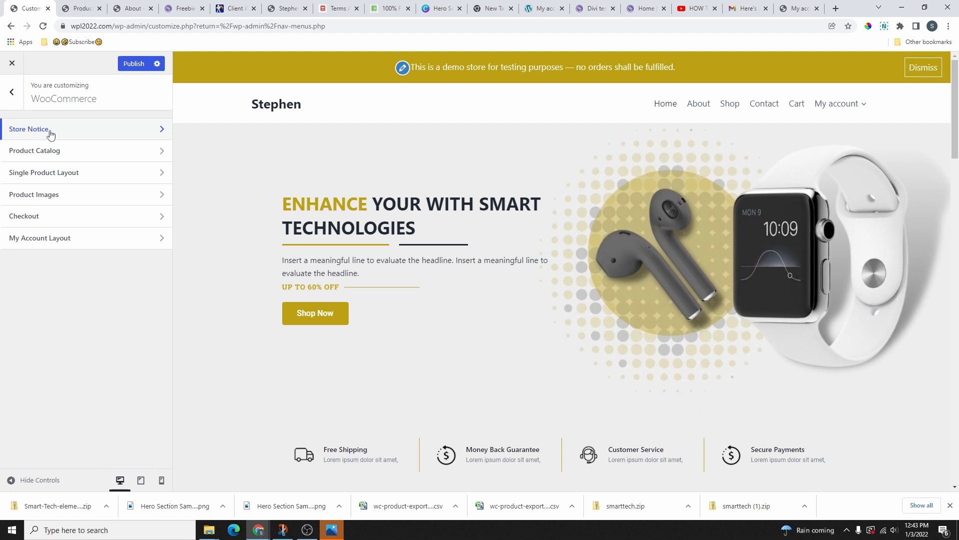
left_click(46, 134)
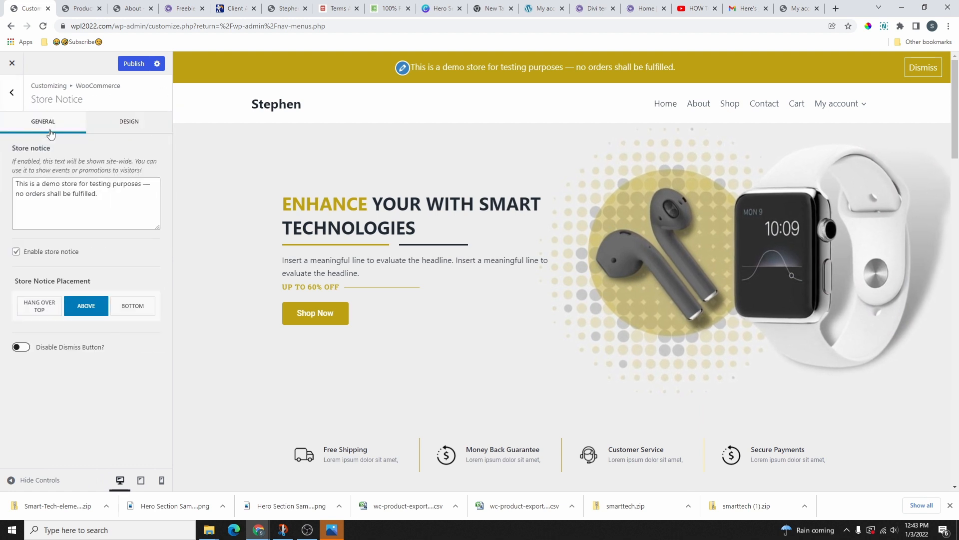
left_click(19, 252)
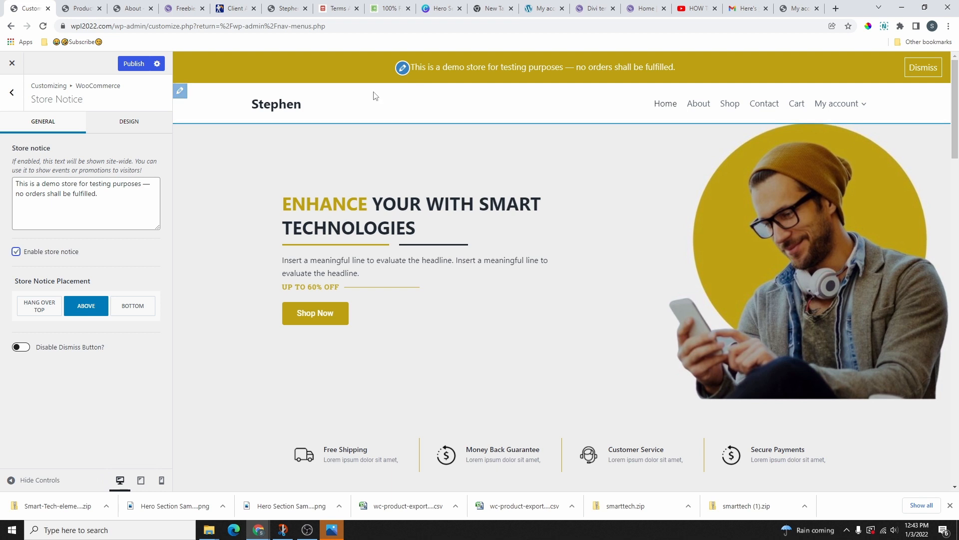
left_click(15, 252)
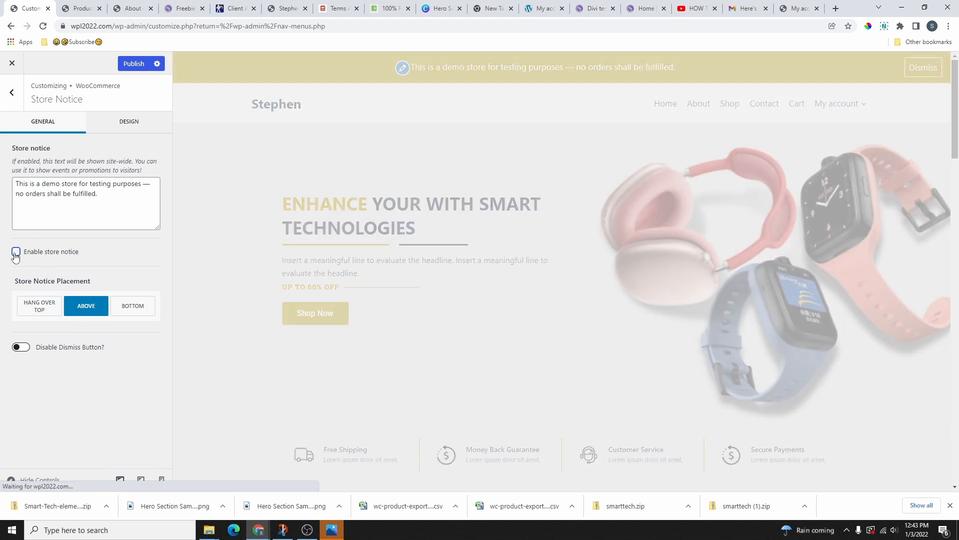
left_click(11, 93)
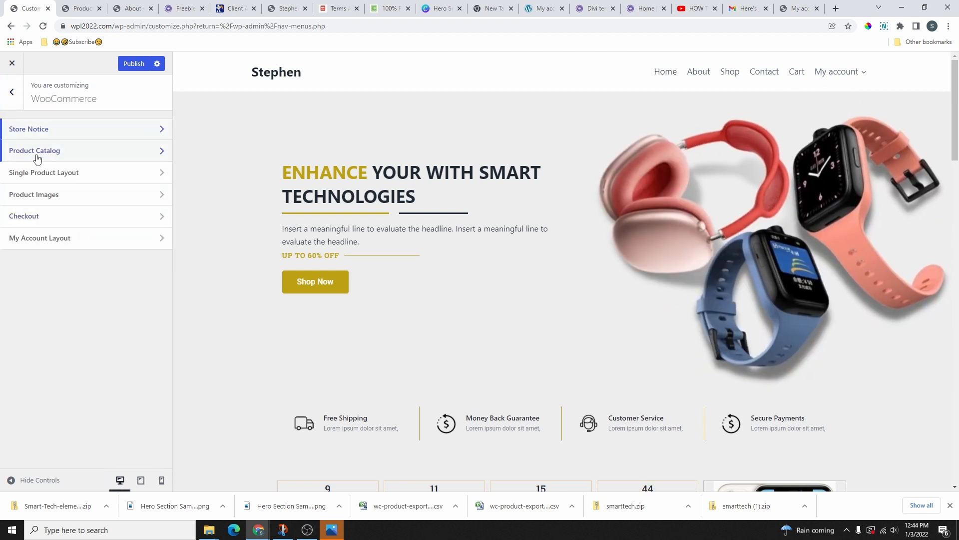
Open the Product Catalog settings, review the shop preview, and try hiding the archive title
left_click(40, 150)
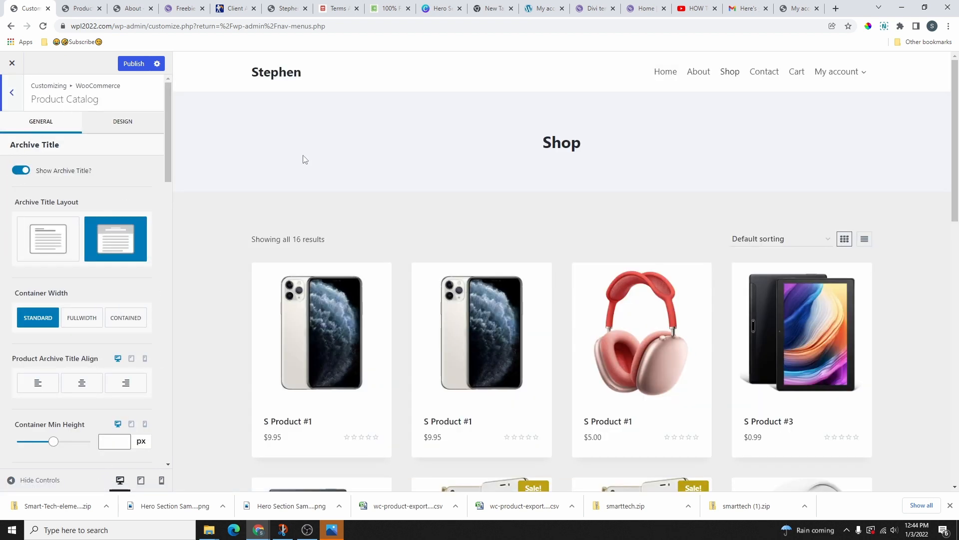
scroll(574, 169, "down", 7)
scroll(659, 348, "up", 10)
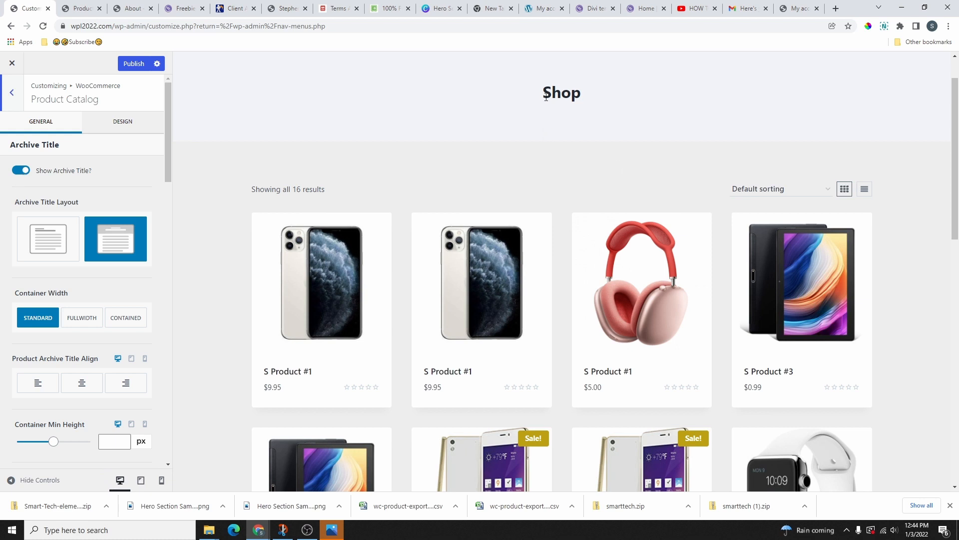
left_click_drag(546, 96, 618, 101)
left_click(22, 173)
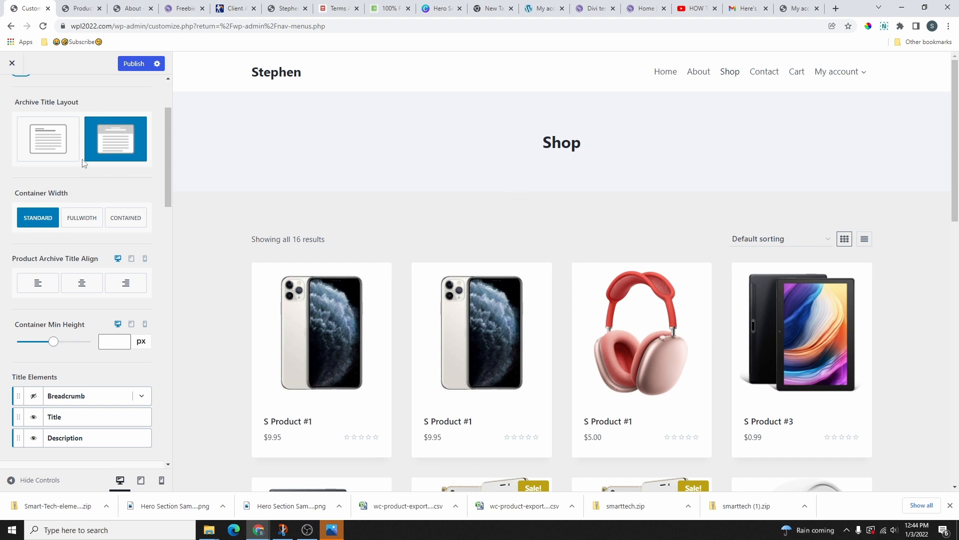
Check the demo site's My account page banner and set the shop's Archive Title Layout to the banner style with Standard container width
left_click(797, 9)
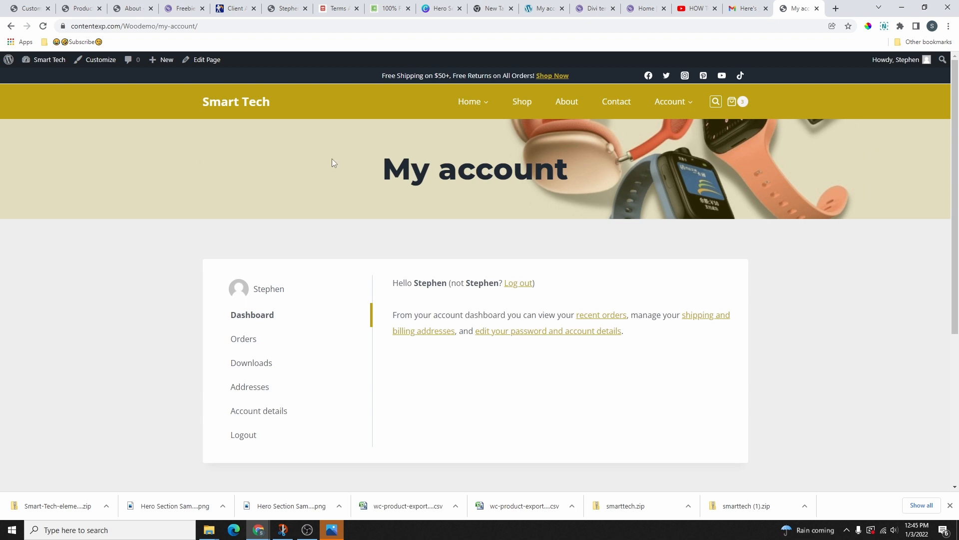
left_click(27, 6)
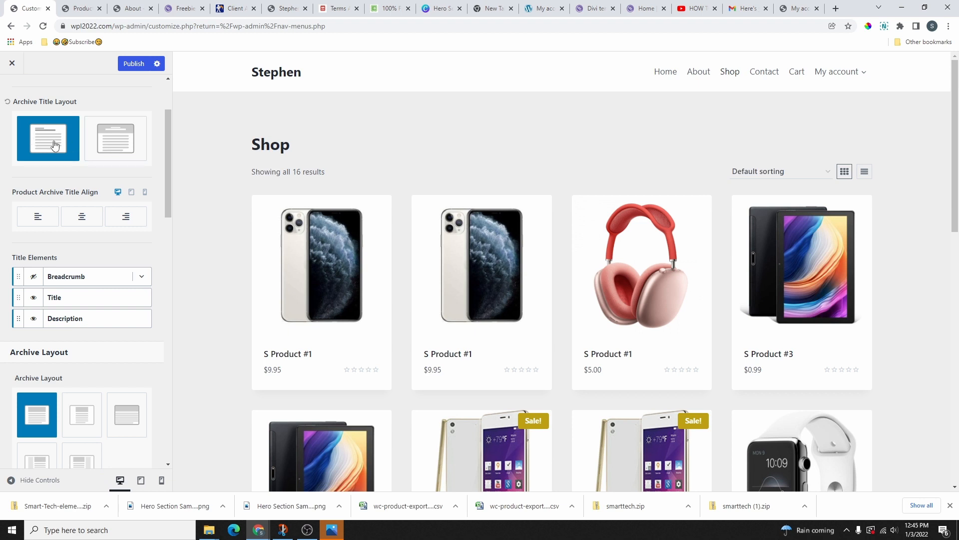
left_click(115, 139)
left_click(81, 217)
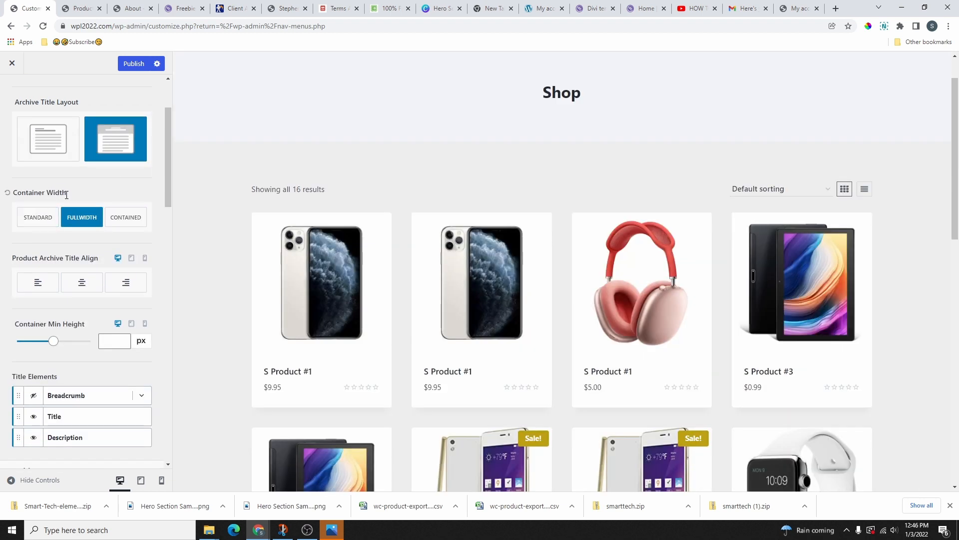
left_click(40, 221)
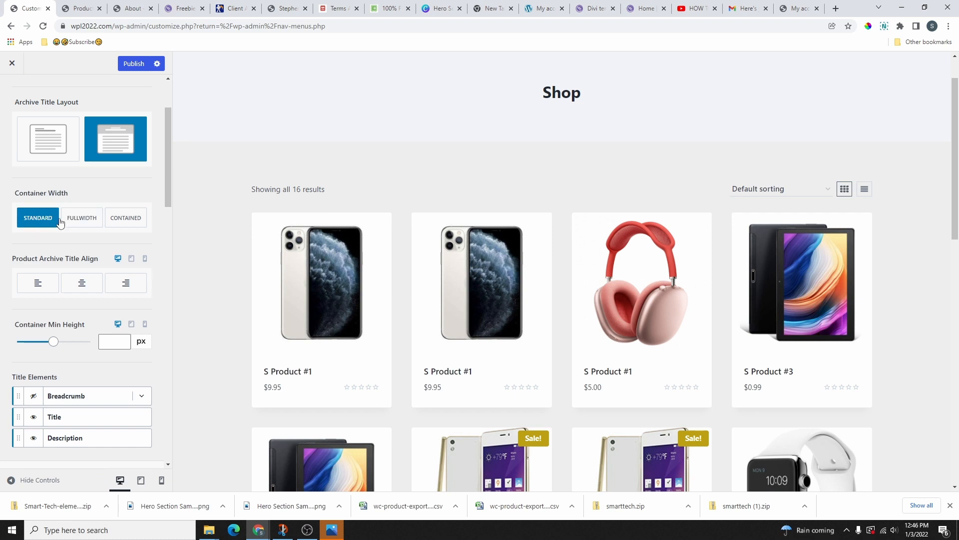
Align the product archive title left and set the title container's minimum height to 283 px
scroll(113, 228, "down", 1)
left_click(49, 230)
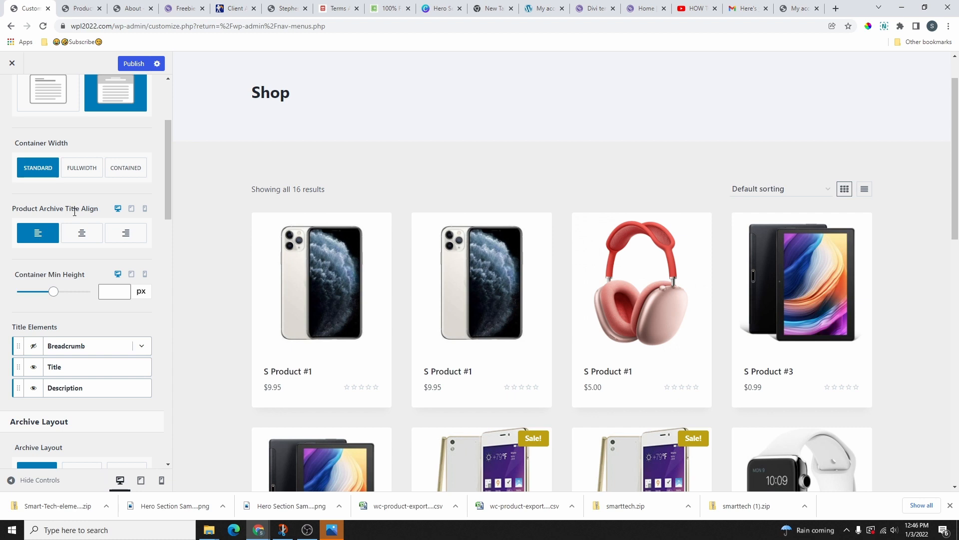
left_click(82, 232)
left_click(126, 232)
left_click(38, 232)
scroll(45, 235, "down", 2)
left_click_drag(53, 192, 27, 193)
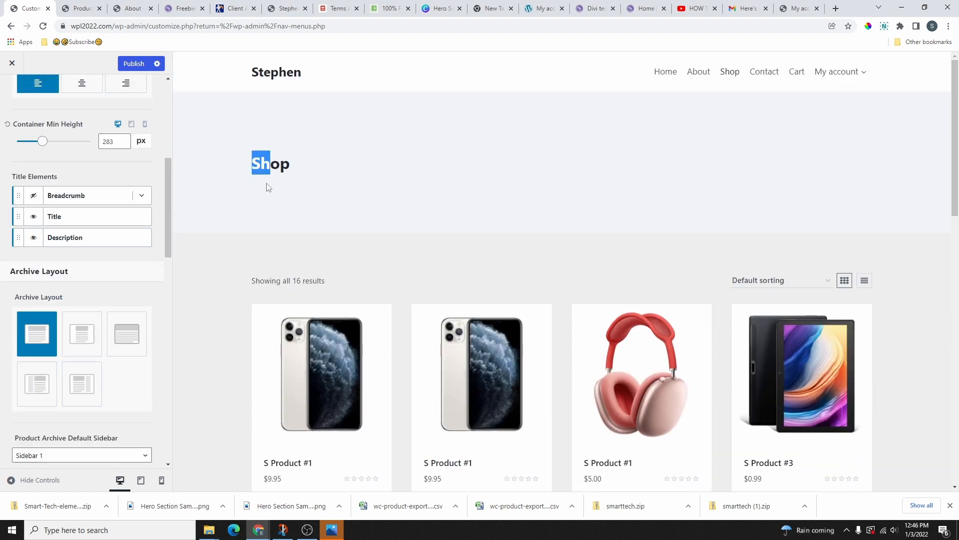
Preview the breadcrumb above the Shop title, hide it again, and hide the Description title element
left_click(32, 197)
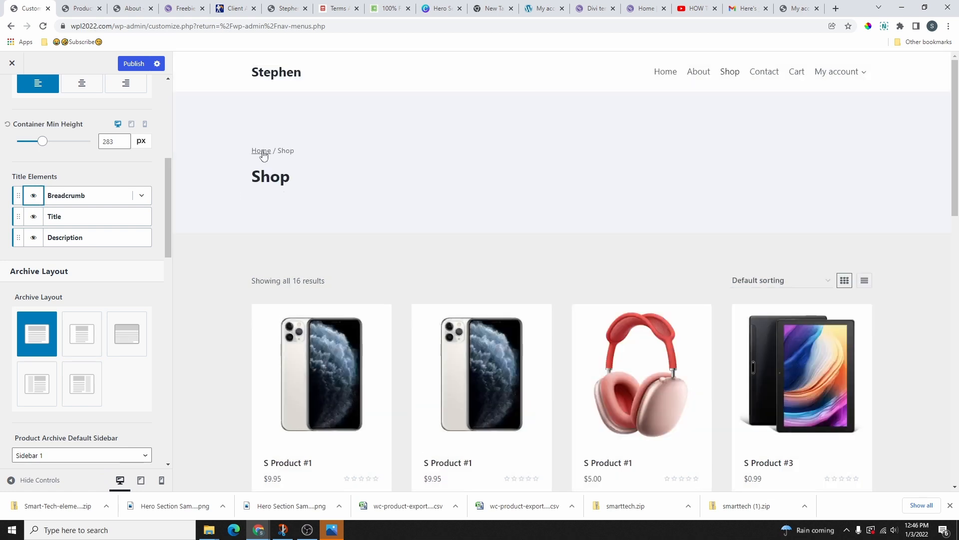
left_click_drag(264, 155, 299, 158)
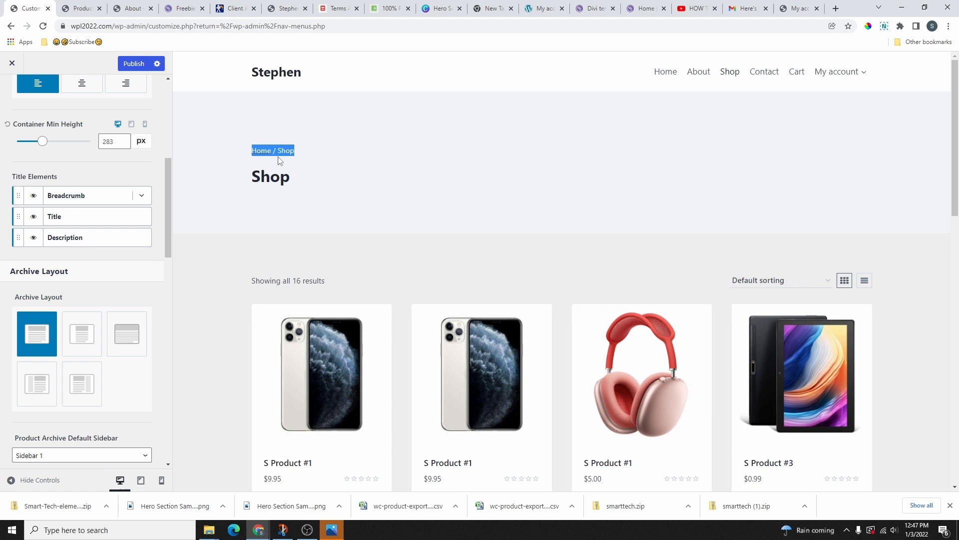
left_click(34, 197)
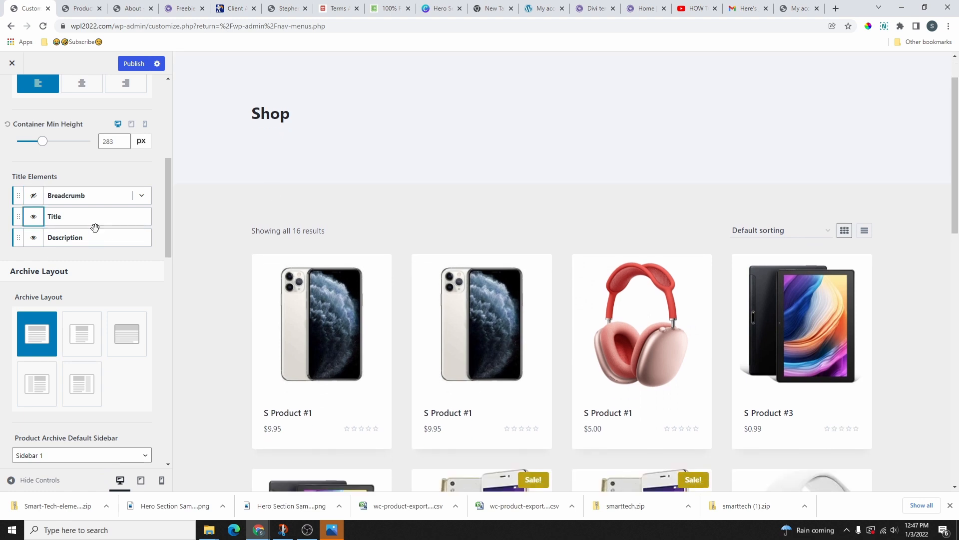
left_click(34, 243)
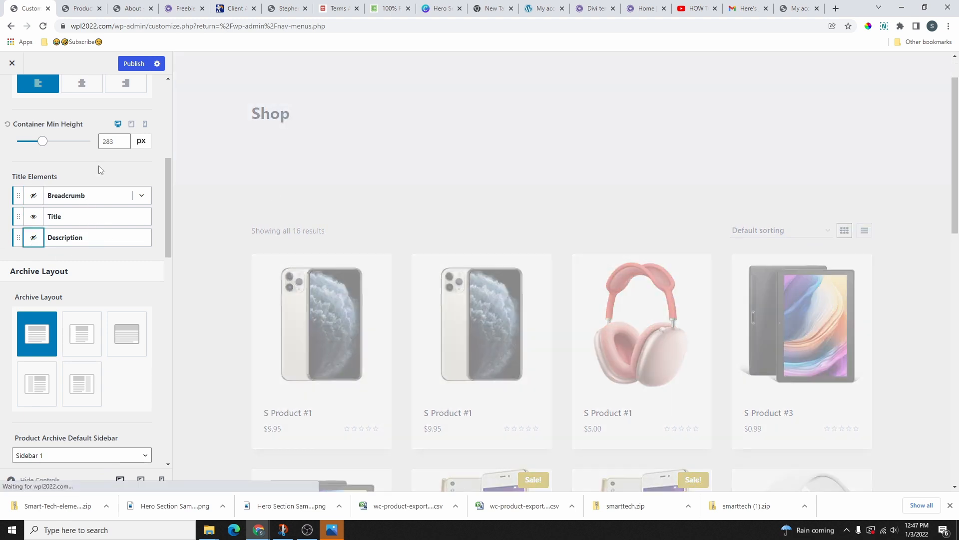
scroll(104, 172, "down", 2)
left_click_drag(10, 145, 62, 149)
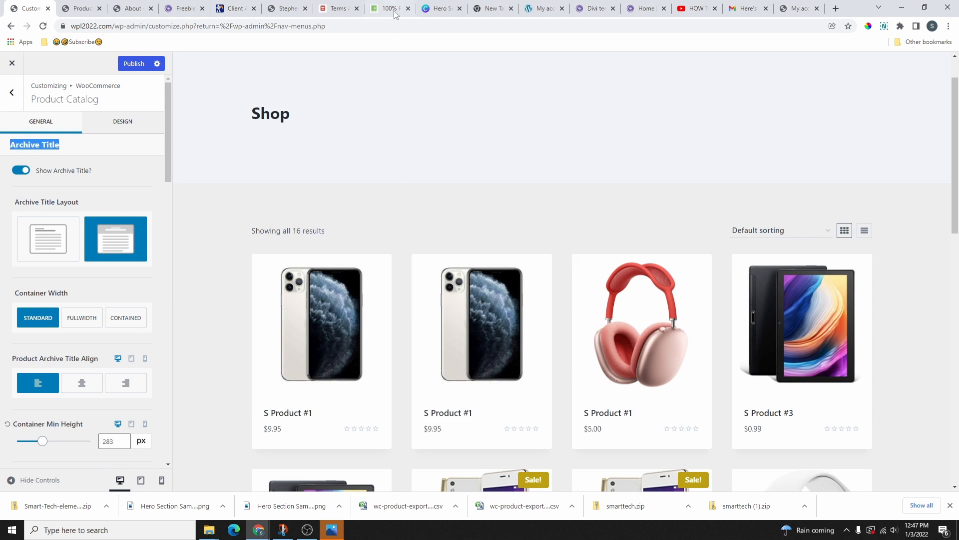
Try the left-sidebar Archive Layout with Sidebar 1 as the product archive default sidebar
scroll(75, 150, "down", 7)
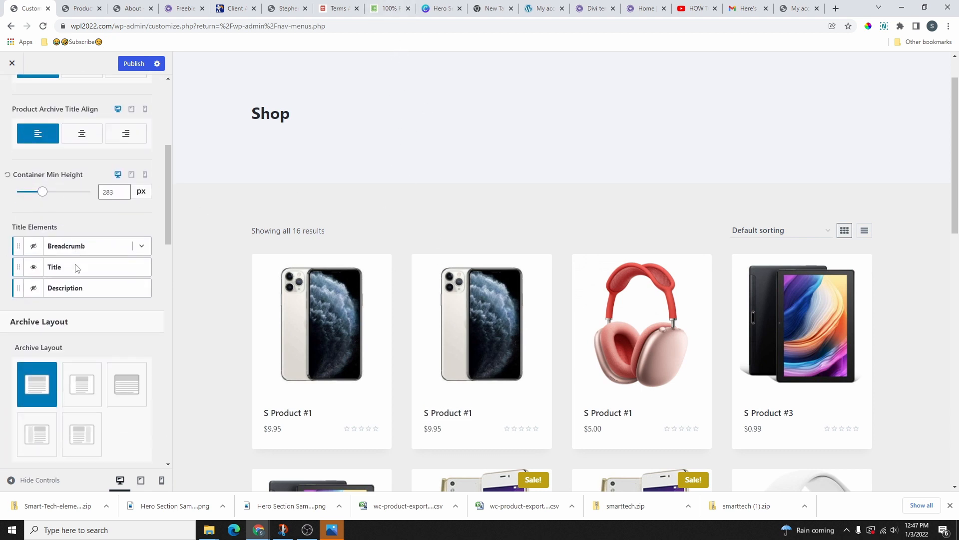
left_click_drag(11, 223, 69, 222)
scroll(109, 250, "down", 2)
scroll(650, 245, "down", 3)
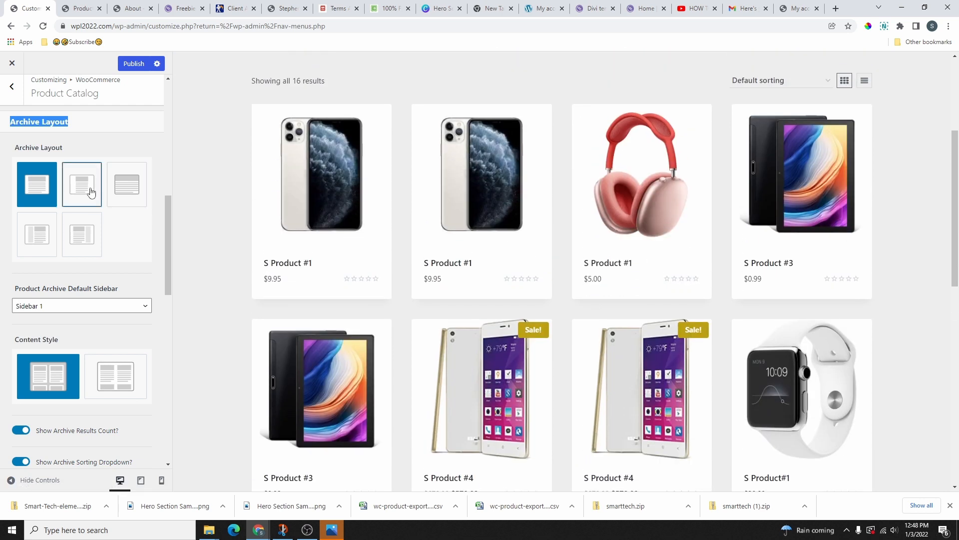
left_click(37, 239)
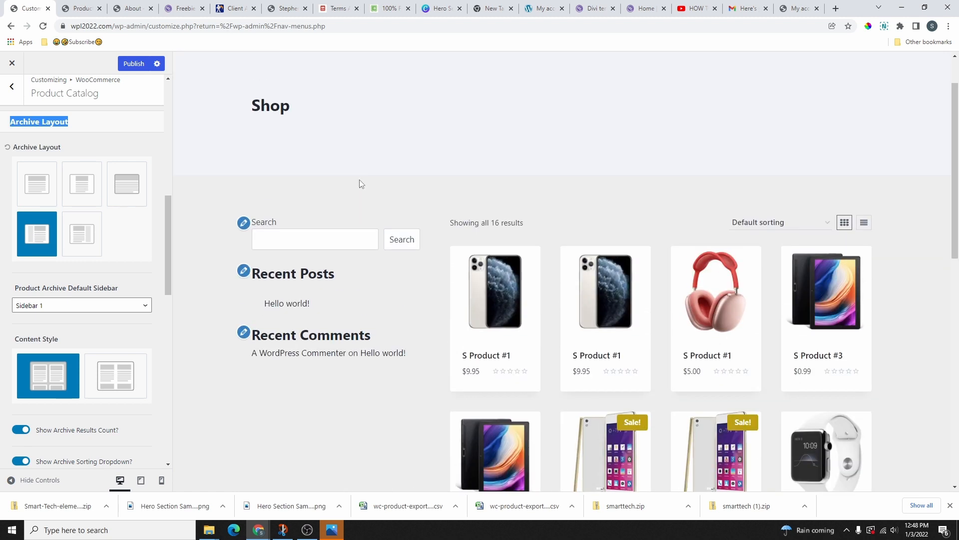
scroll(362, 185, "down", 1)
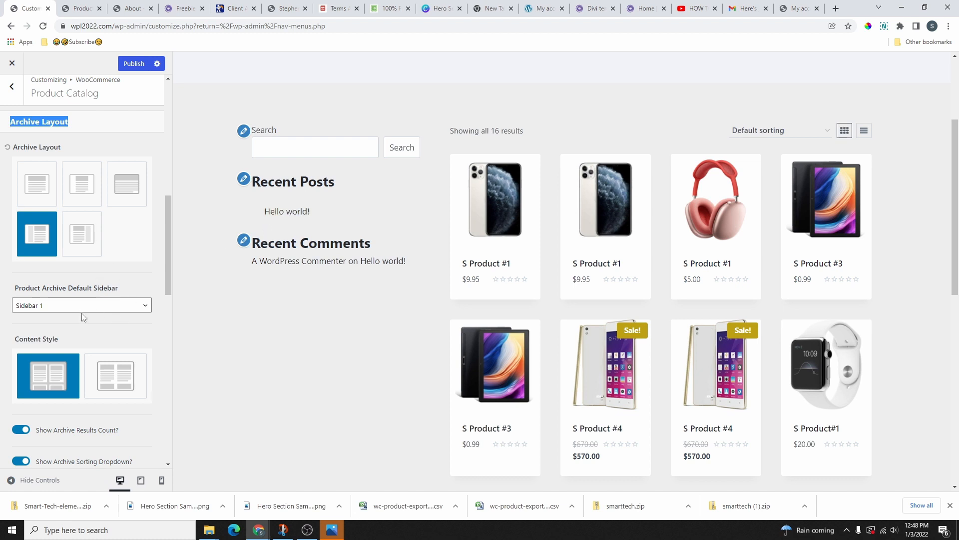
left_click(67, 310)
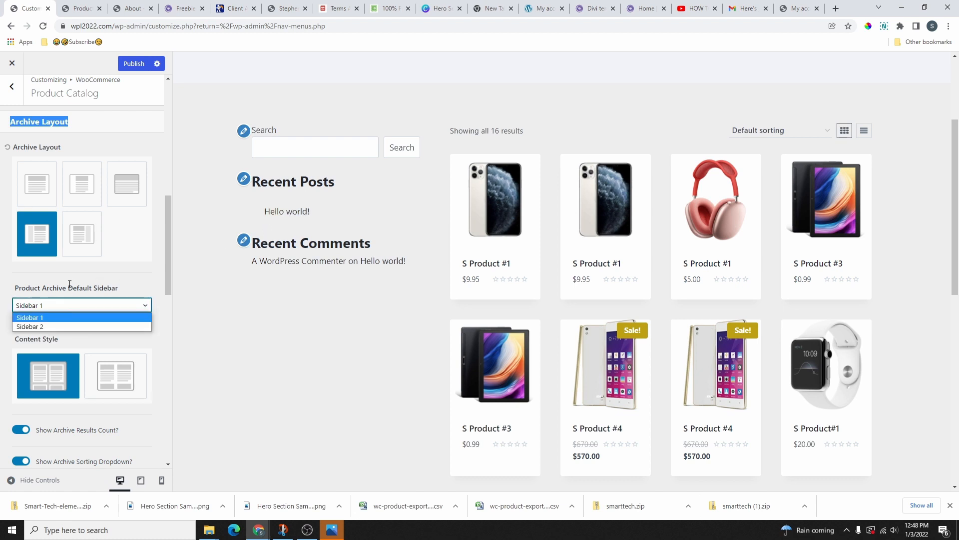
left_click(50, 318)
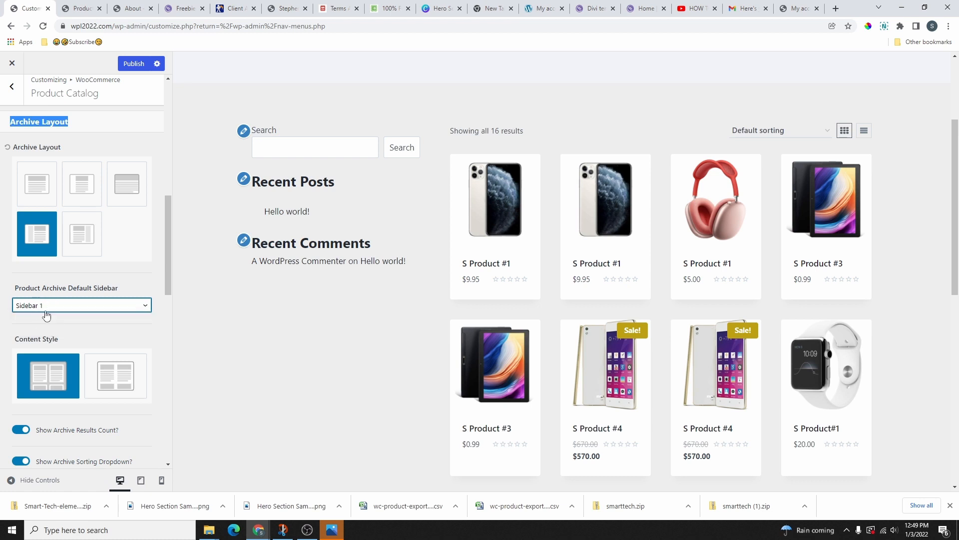
Try the right-sidebar layout with Sidebar 2, and return the shop archive to the normal layout without a sidebar
left_click(66, 309)
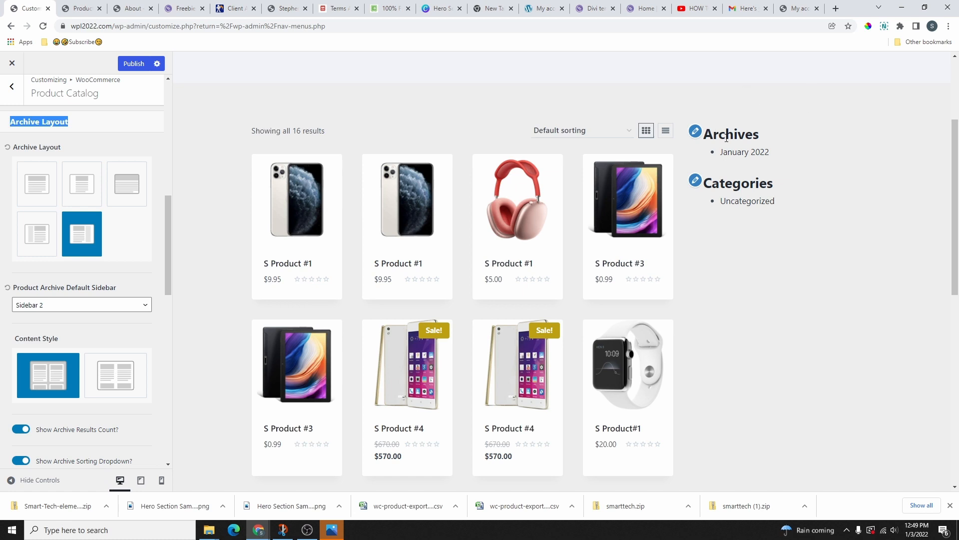
left_click(89, 307)
left_click(39, 317)
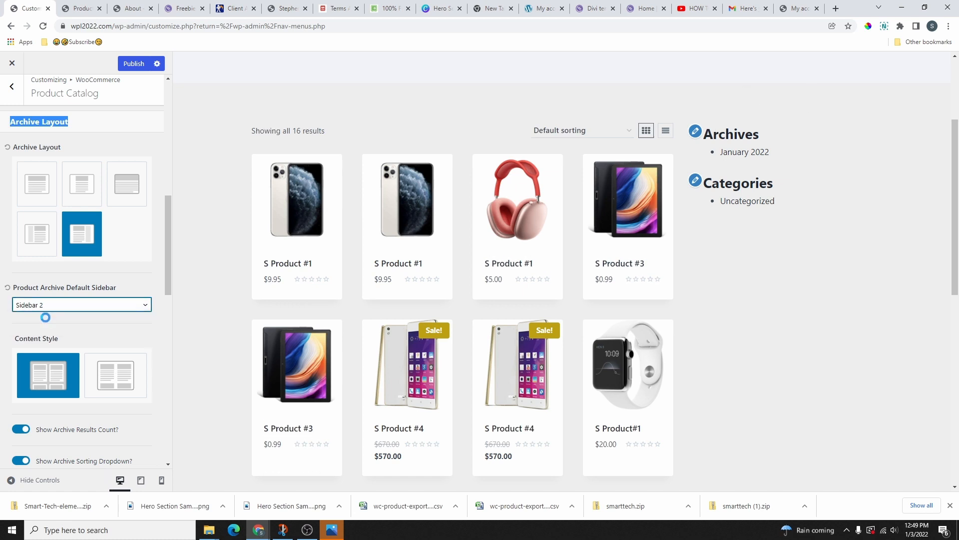
left_click(122, 190)
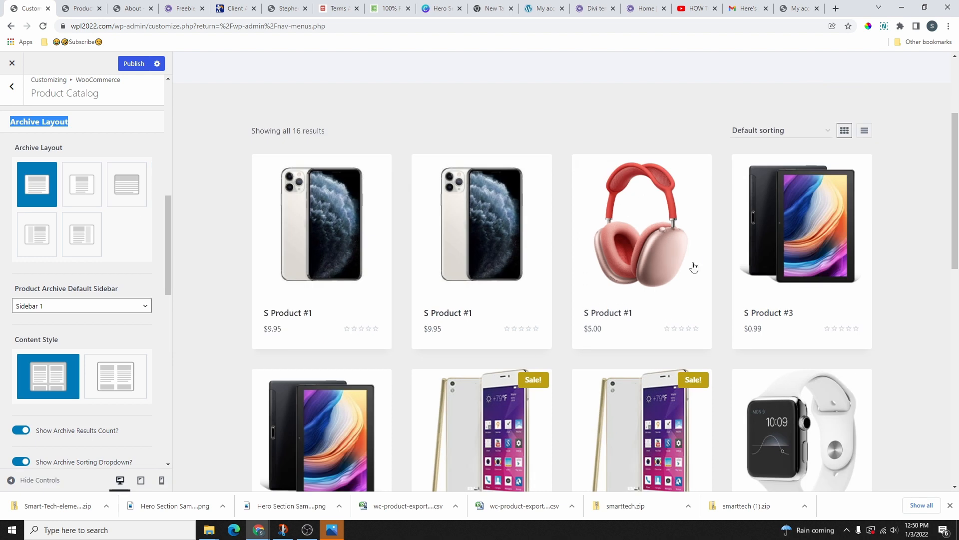
Compare the unboxed Content Style on the shop products with the boxed one, and return to the boxed style
scroll(38, 186, "down", 4)
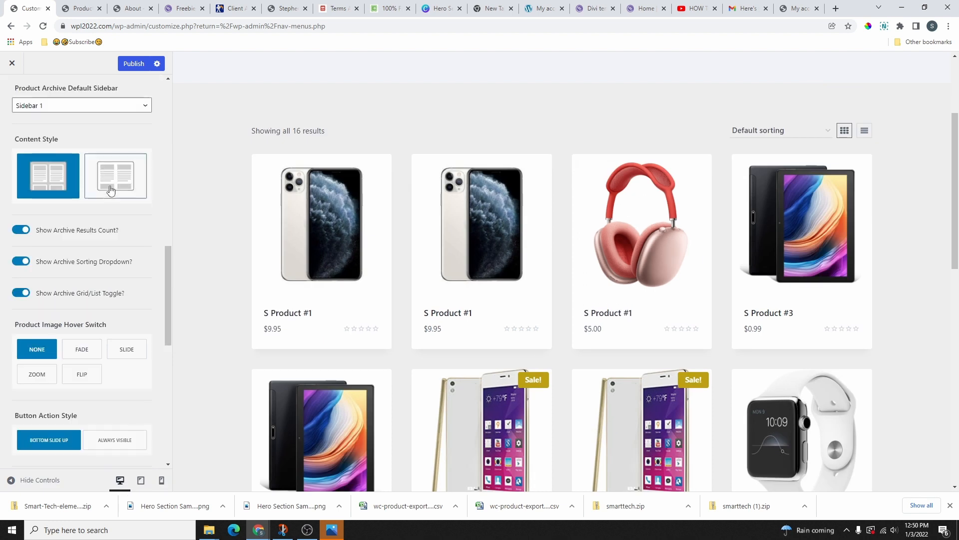
left_click(112, 189)
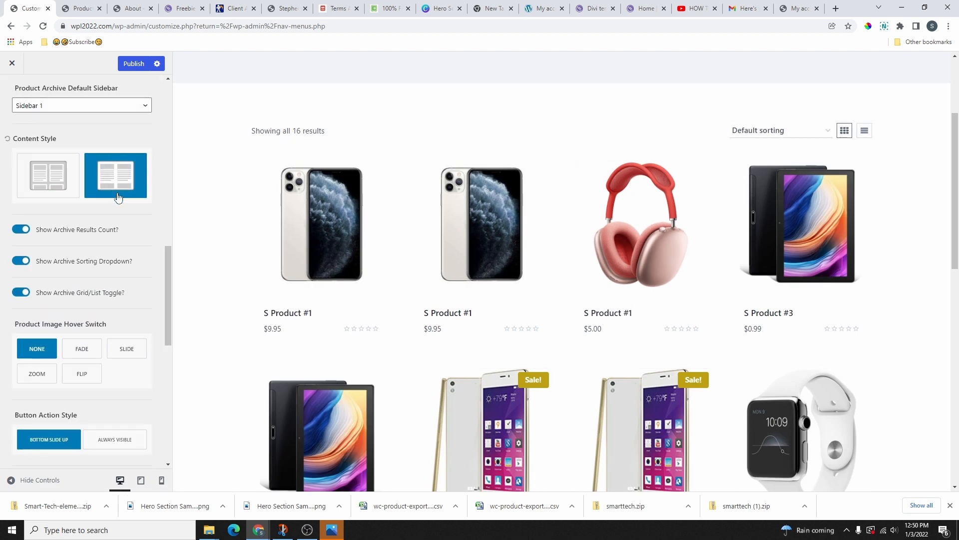
left_click(48, 178)
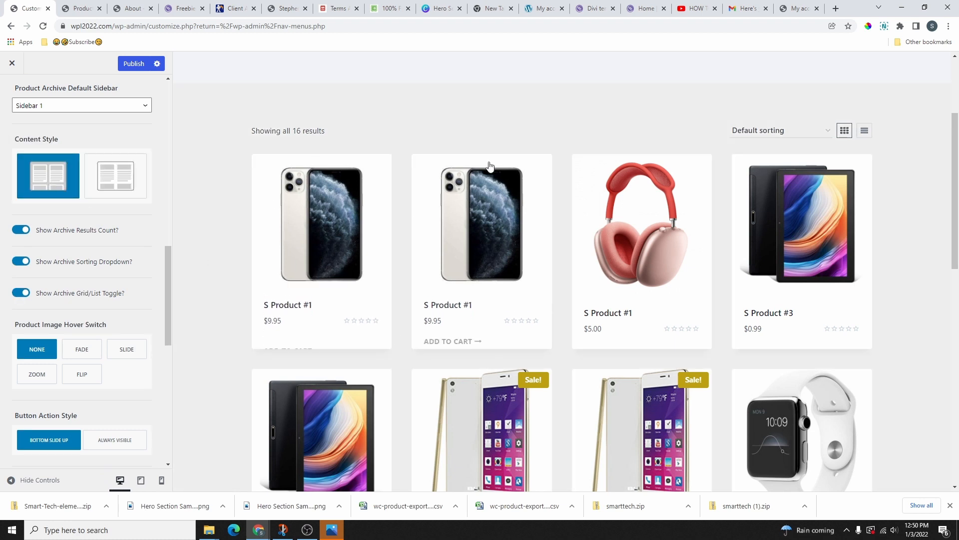
left_click(115, 185)
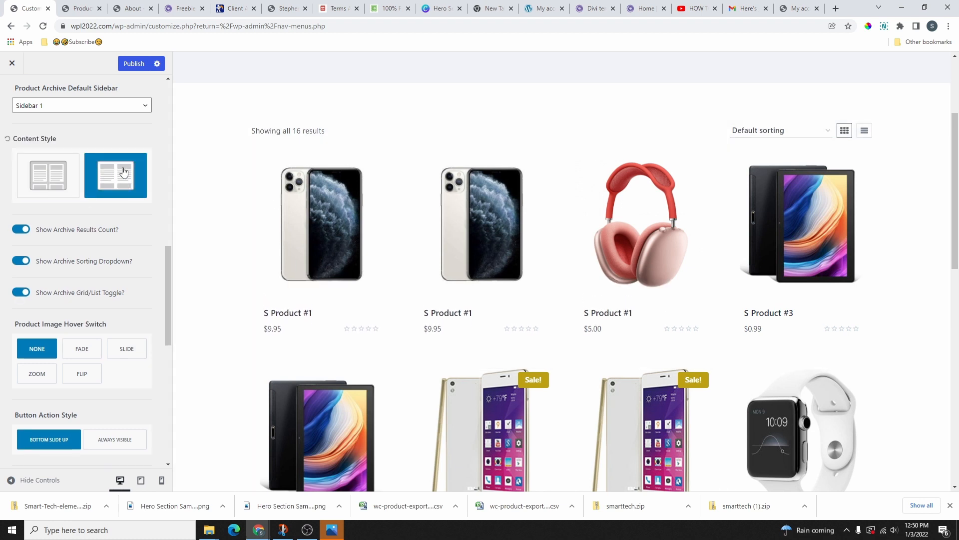
scroll(664, 270, "down", 6)
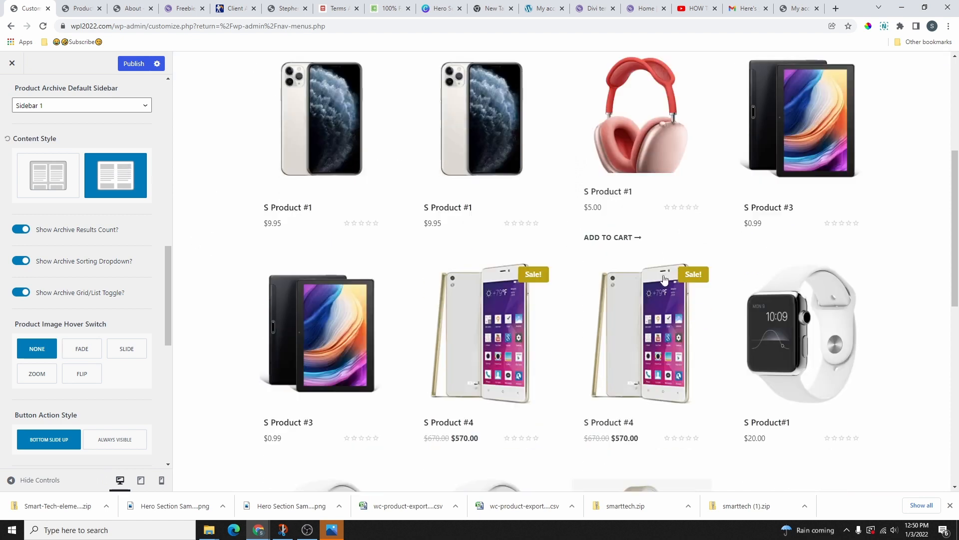
scroll(665, 287, "up", 7)
left_click(60, 178)
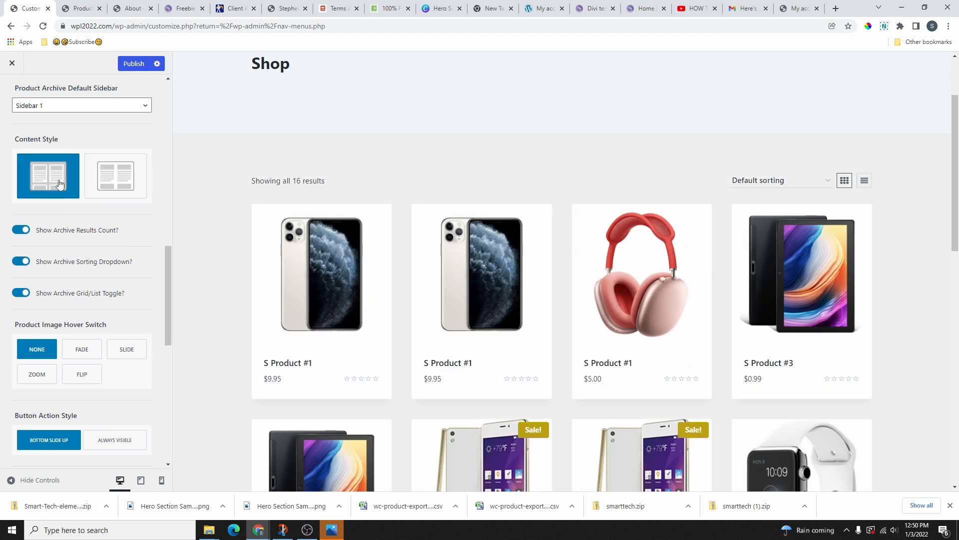
Turn off the archive results count, the sorting dropdown, and the grid/list toggle on the shop page
scroll(65, 190, "down", 2)
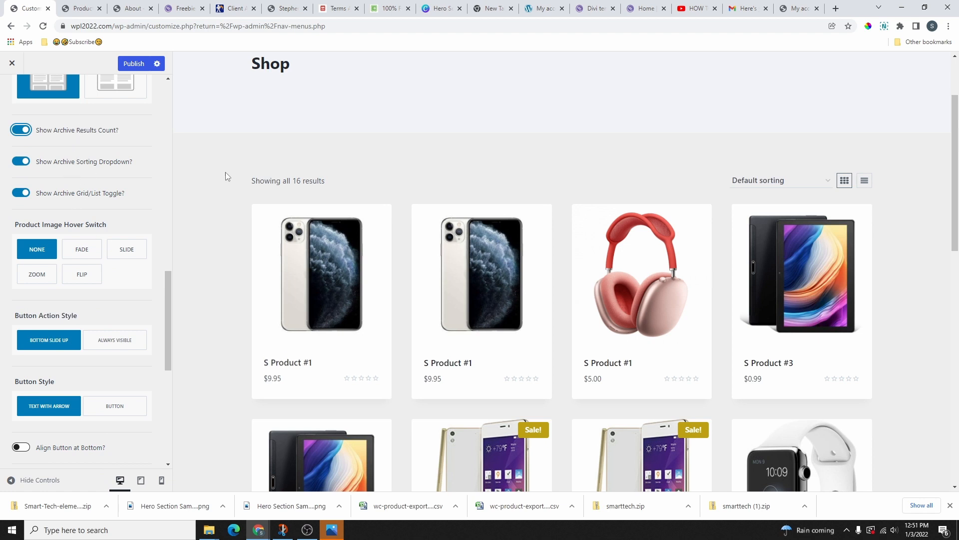
left_click(19, 130)
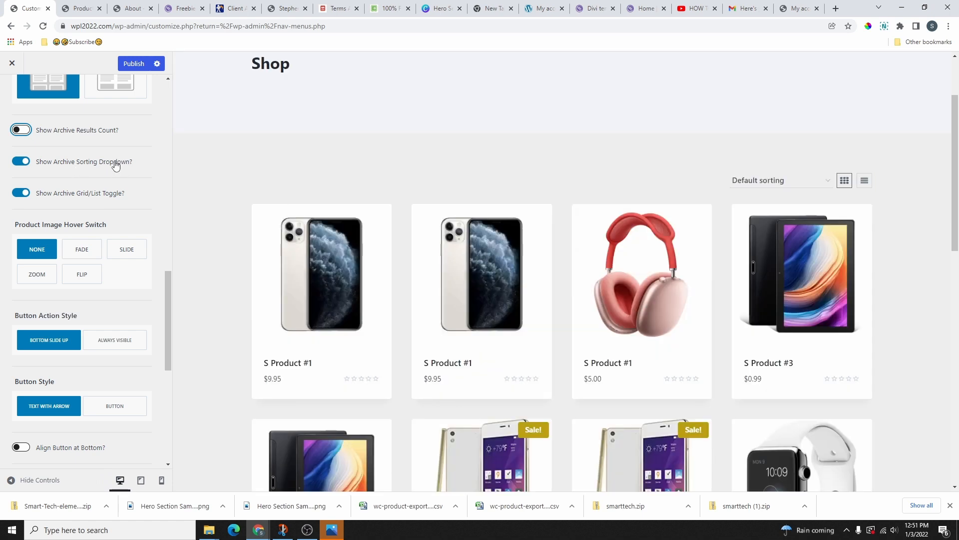
left_click(22, 163)
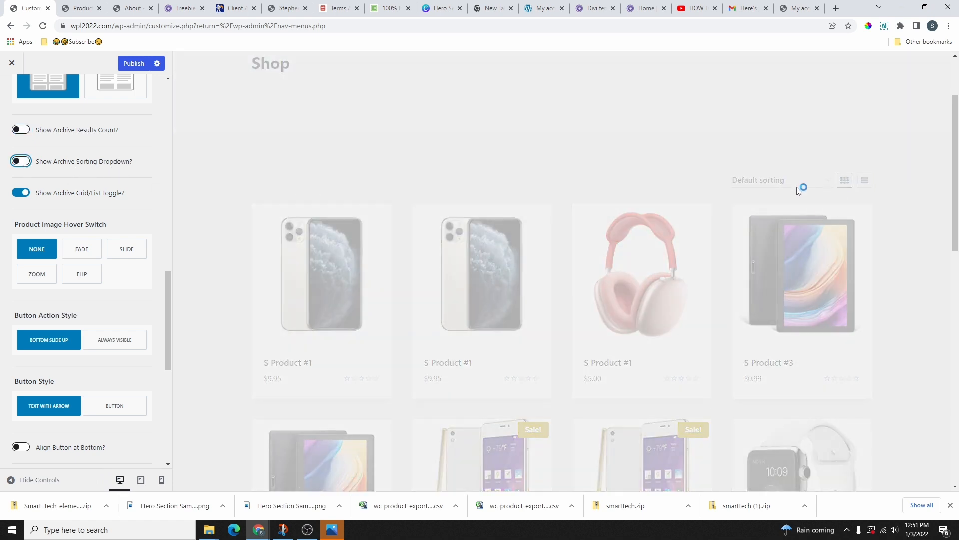
left_click(22, 193)
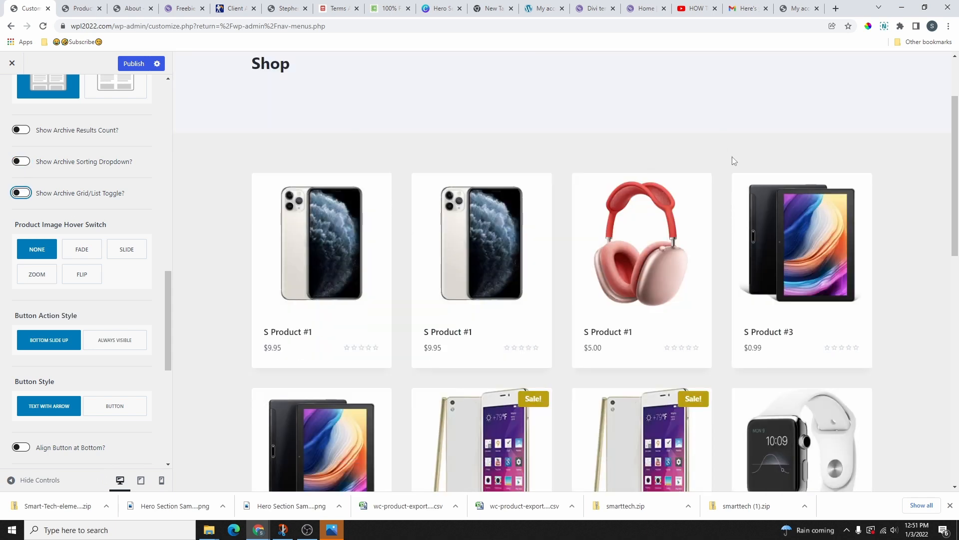
Try the Zoom effect for the Product Image Hover Switch and set it to Slide
scroll(20, 133, "down", 2)
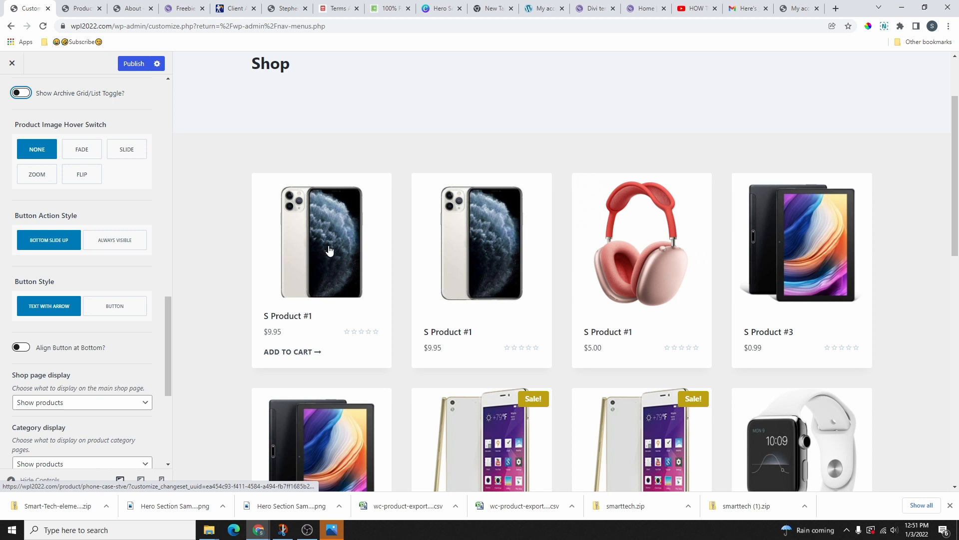
left_click(37, 174)
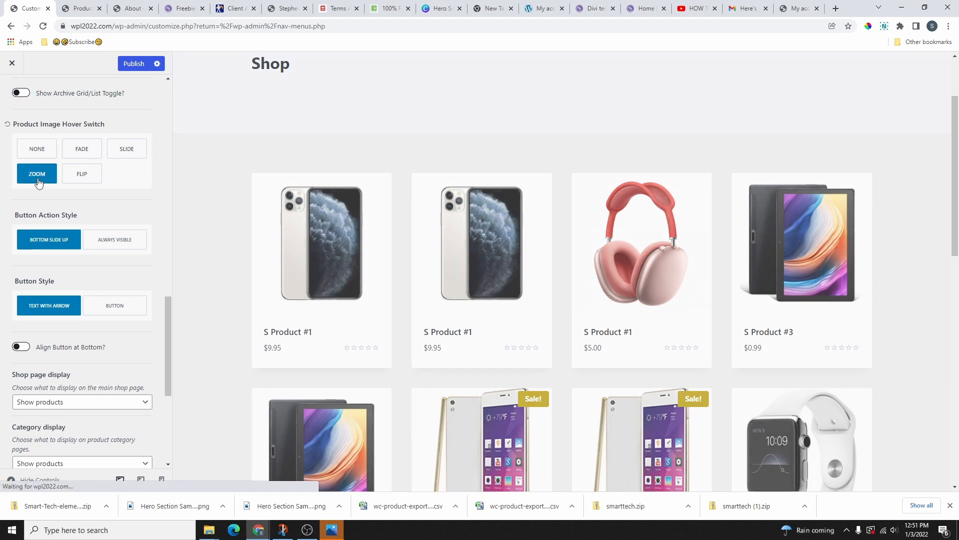
left_click(126, 150)
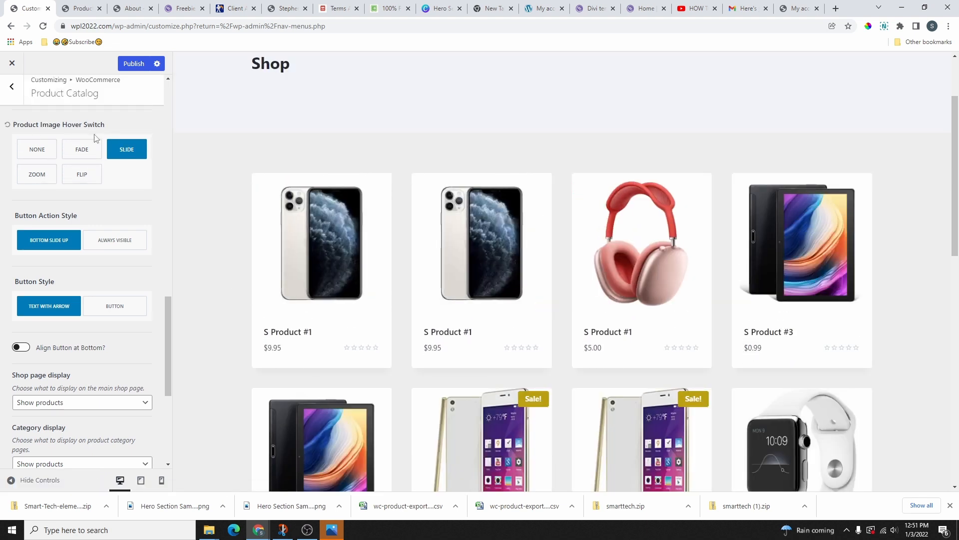
Preview the Bottom Slide Up button action style on the first product of the shop grid
scroll(134, 170, "down", 2)
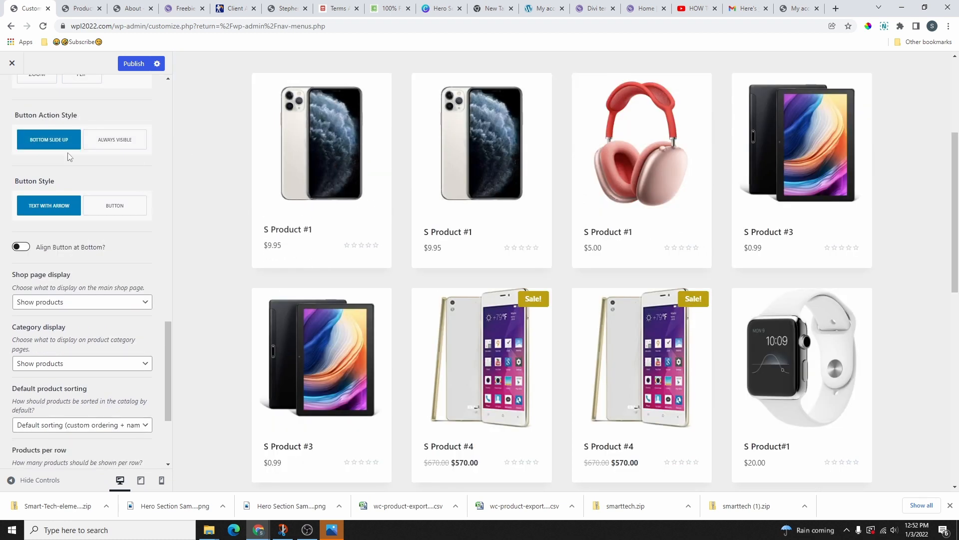
left_click(51, 145)
mouse_move(256, 218)
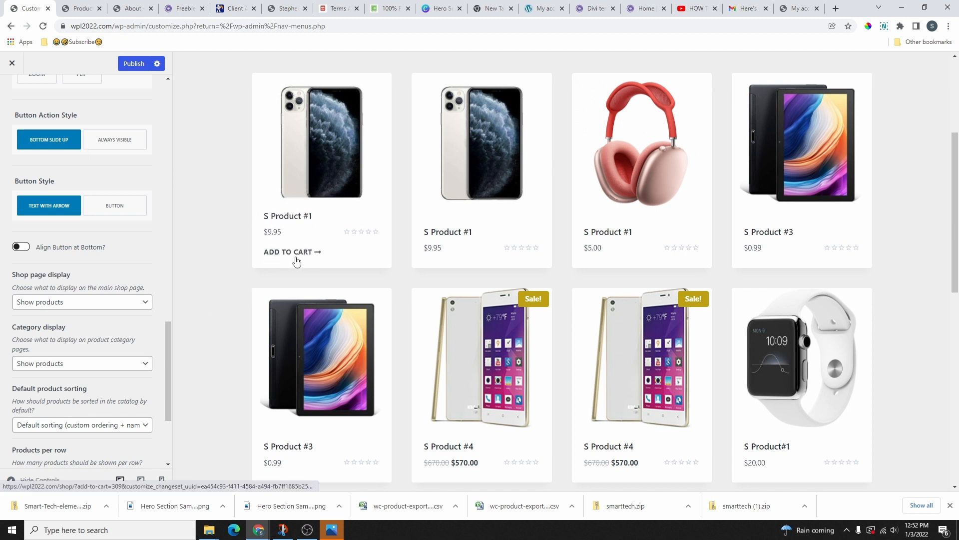
Make the product add-to-cart buttons Always Visible and set their Button Style to Button
left_click(114, 145)
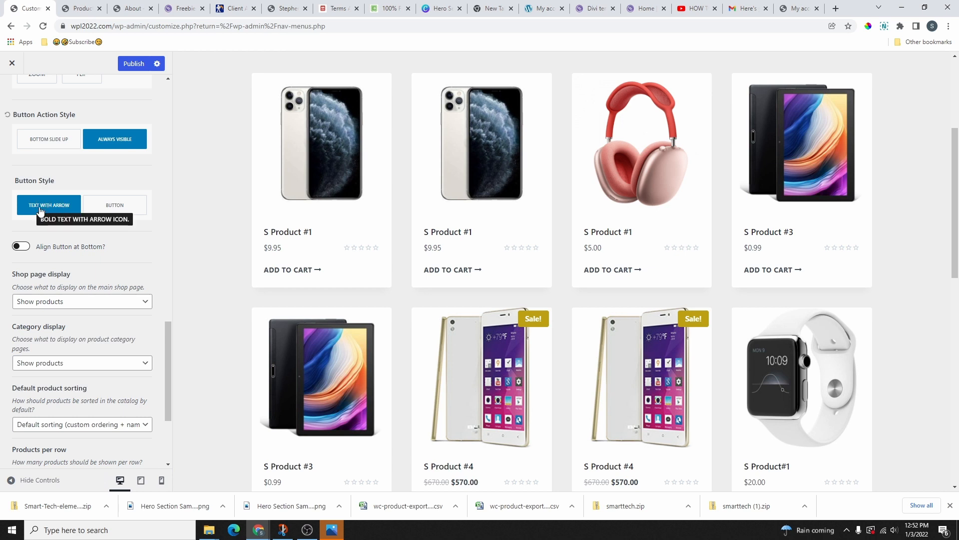
left_click(122, 205)
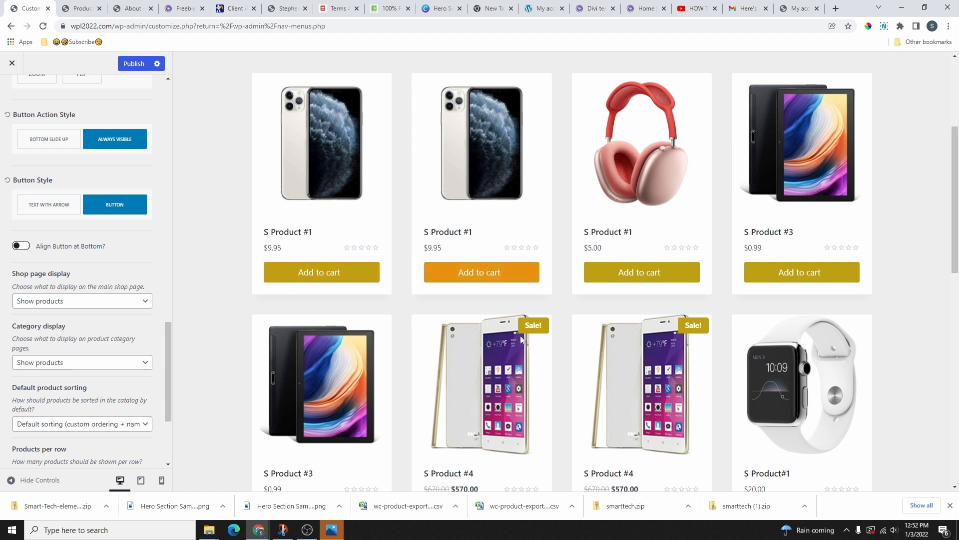
Align the buttons at the bottom of the product cards in the shop grid
scroll(293, 253, "down", 8)
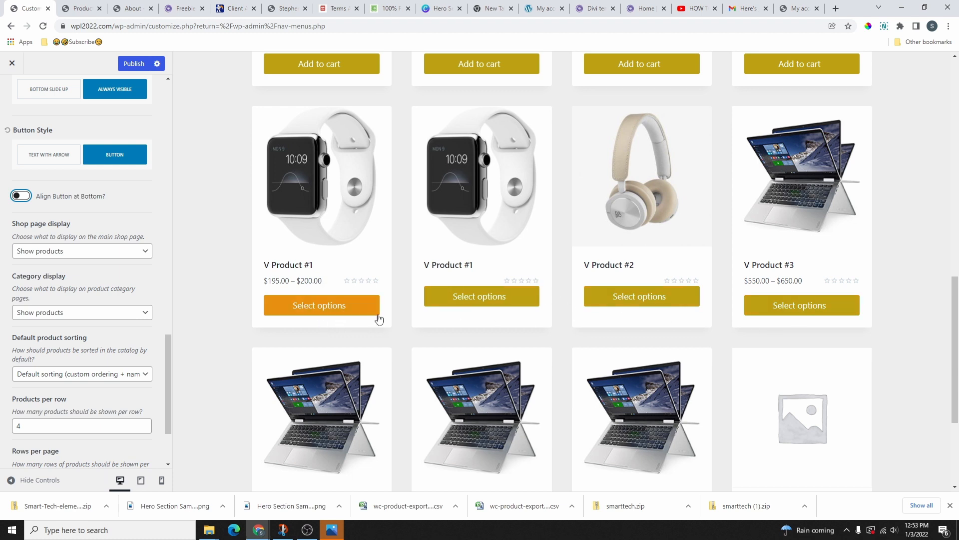
left_click(21, 195)
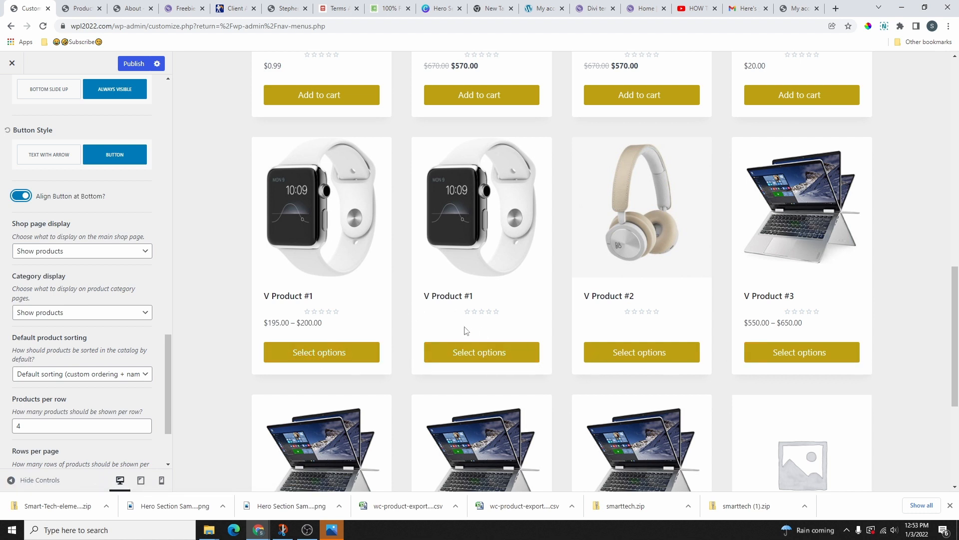
Try 3 products per row in the shop grid, check the resulting layout, and return to 4 per row
scroll(349, 340, "down", 5)
scroll(113, 149, "down", 2)
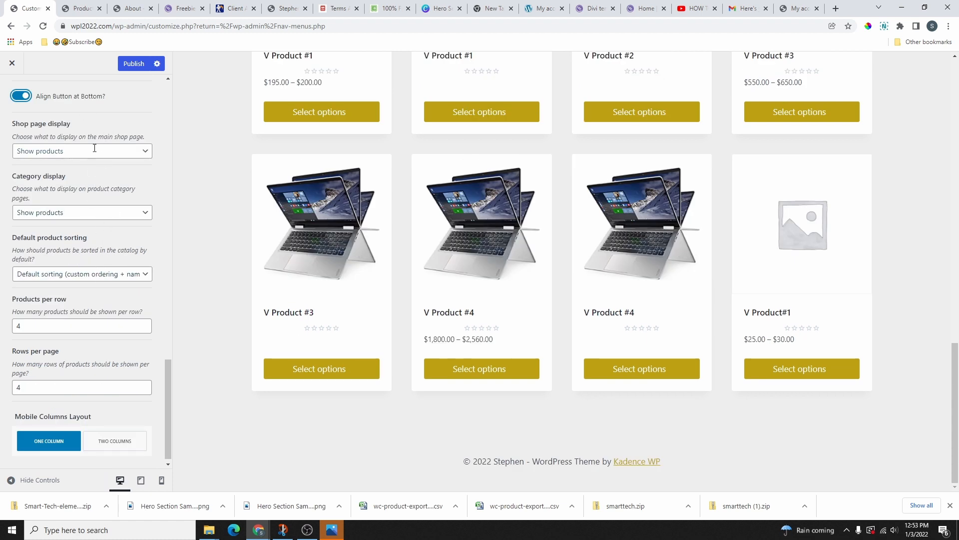
scroll(98, 219, "down", 1)
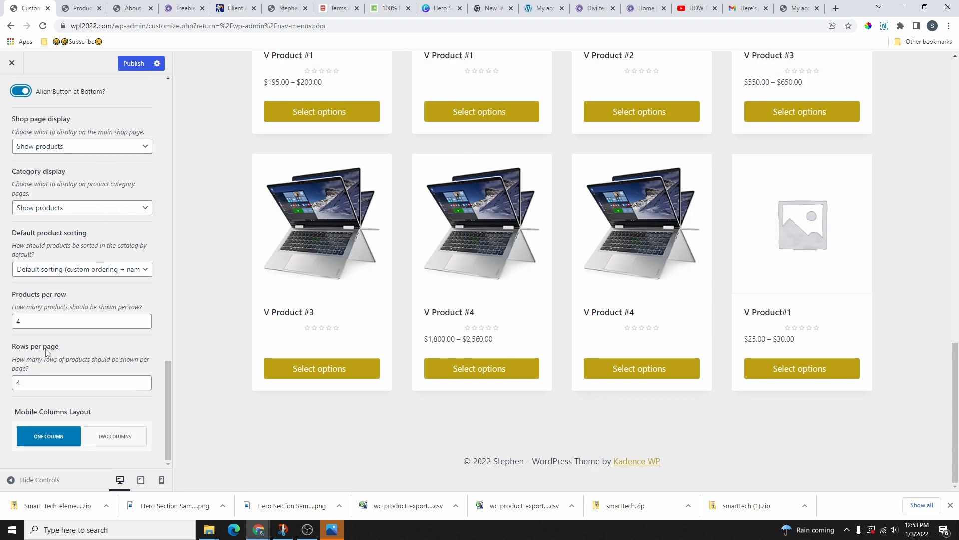
left_click(143, 325)
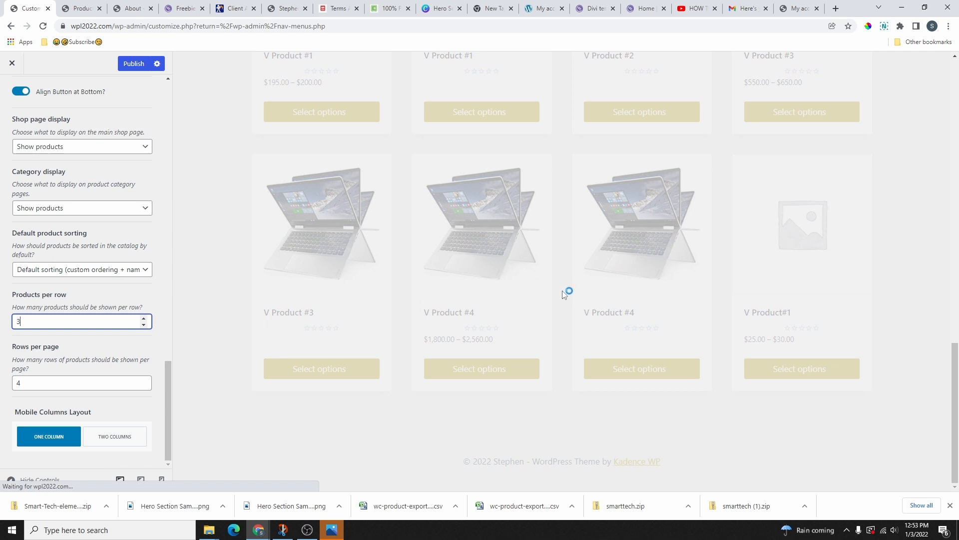
scroll(415, 251, "up", 4)
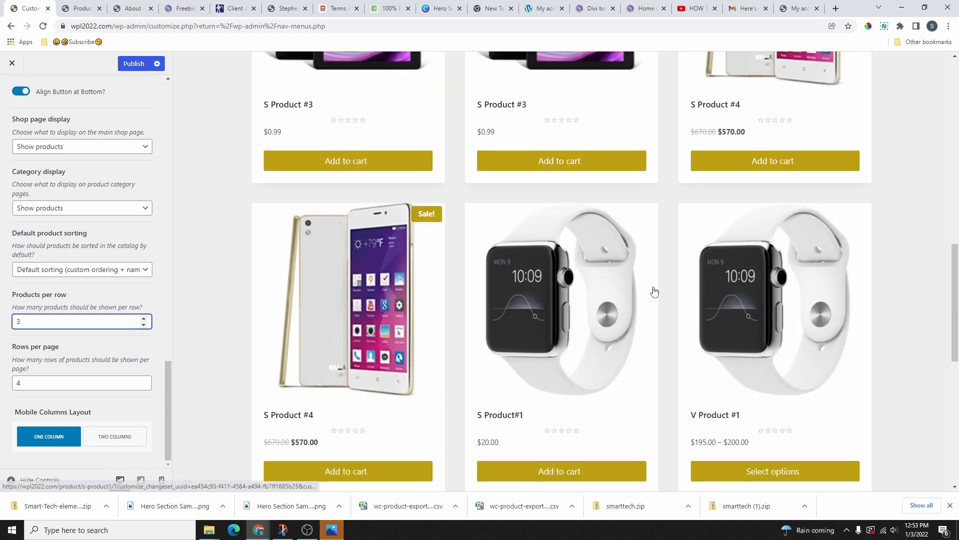
scroll(651, 279, "down", 8)
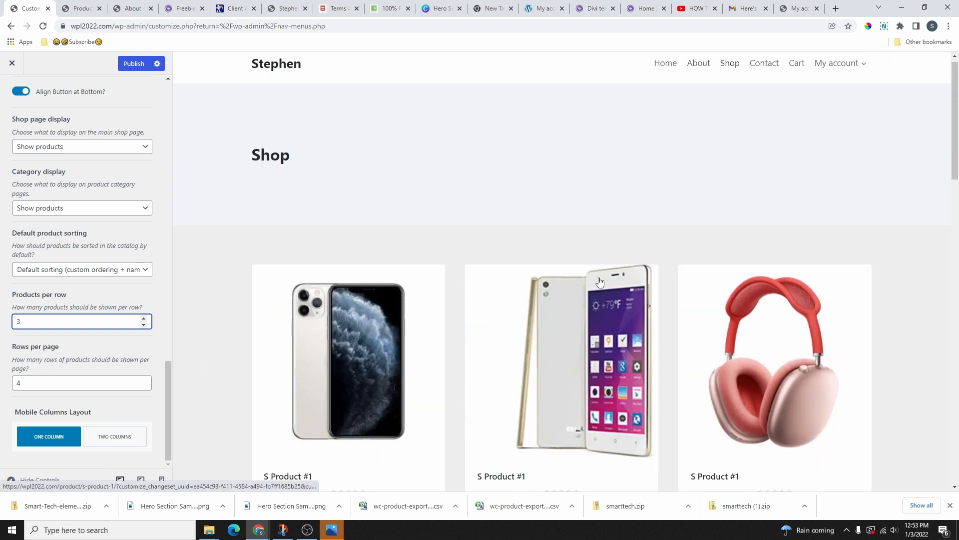
scroll(595, 288, "down", 15)
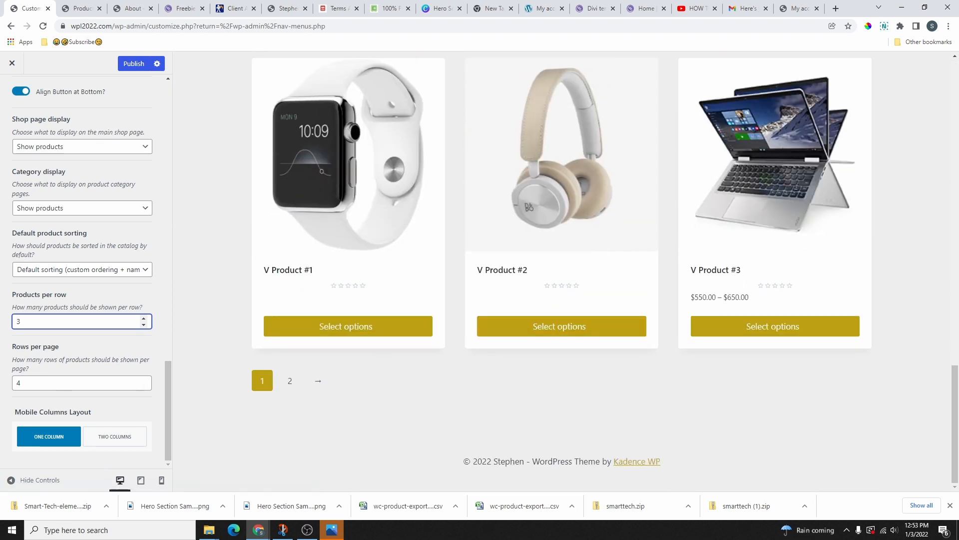
key("Tab")
type("2")
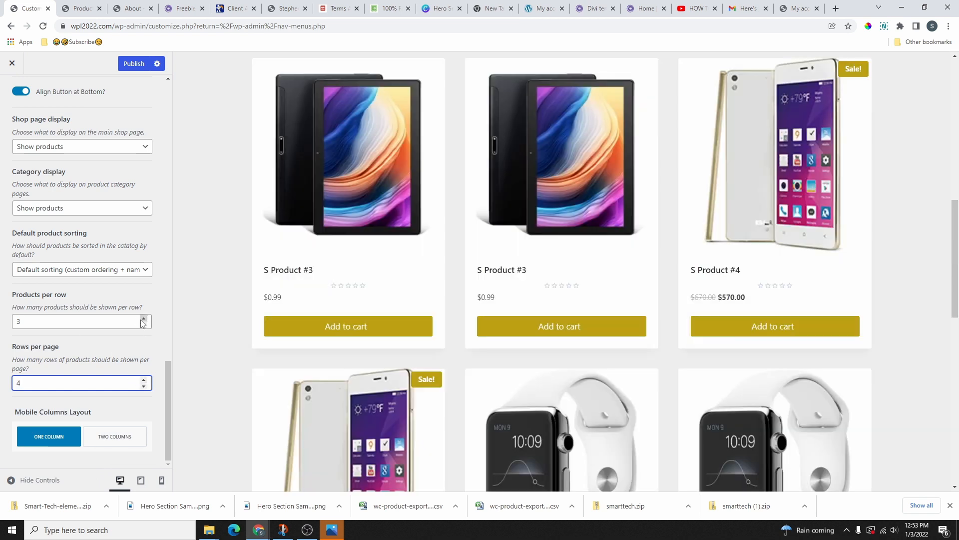
left_click(143, 318)
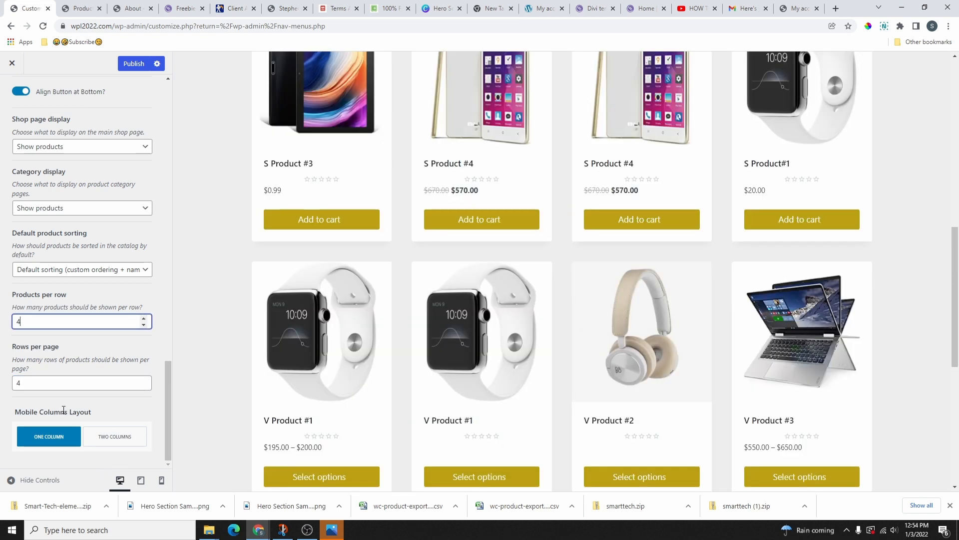
Check how the shop grid looks in the tablet and mobile previews
left_click(142, 481)
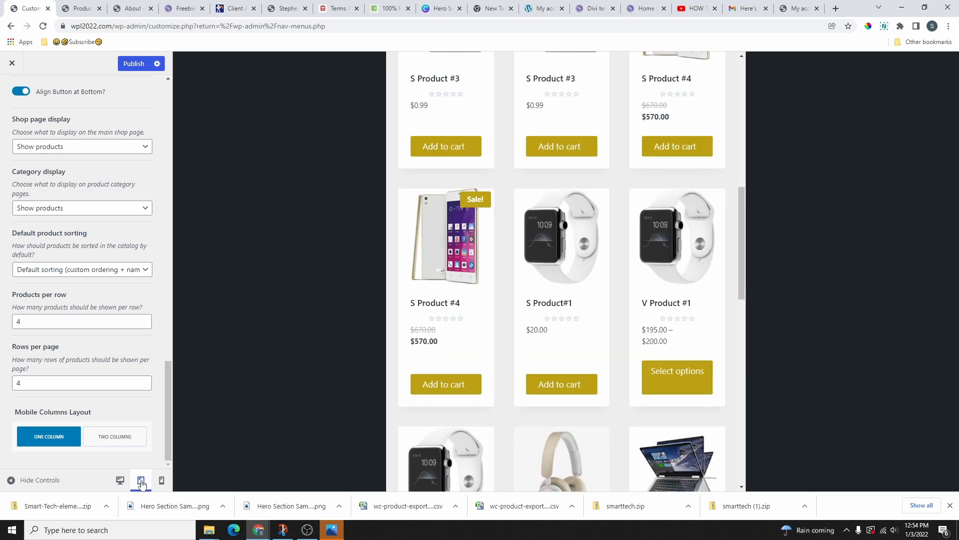
scroll(557, 289, "down", 9)
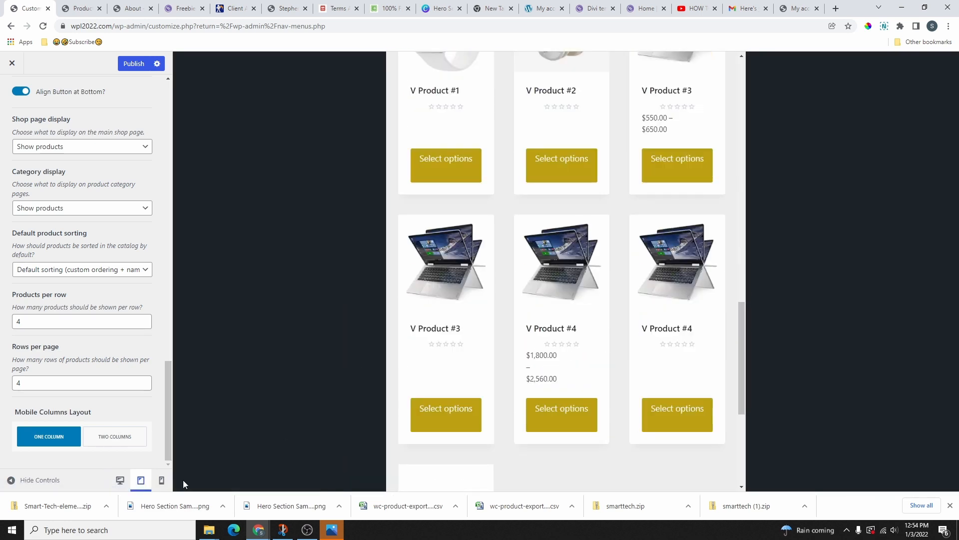
left_click(161, 480)
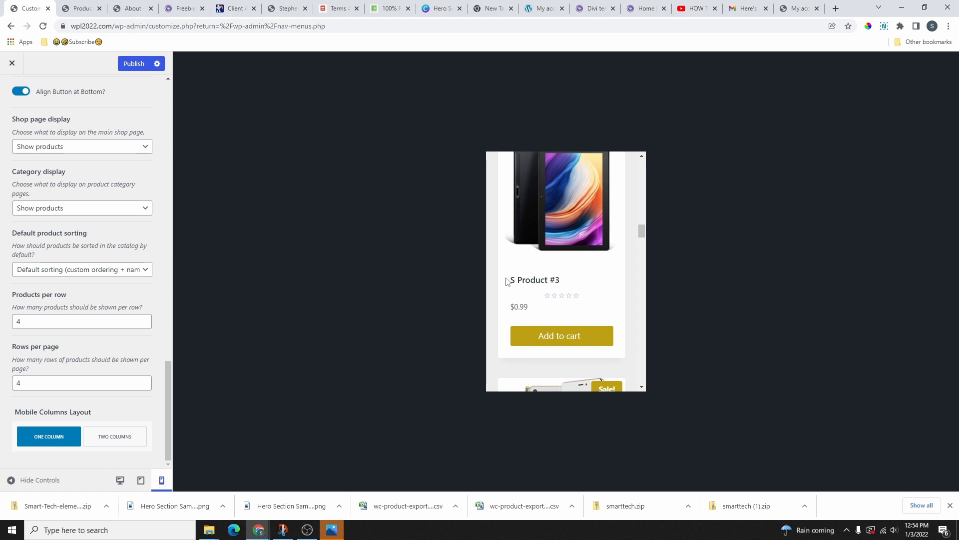
scroll(506, 281, "down", 7)
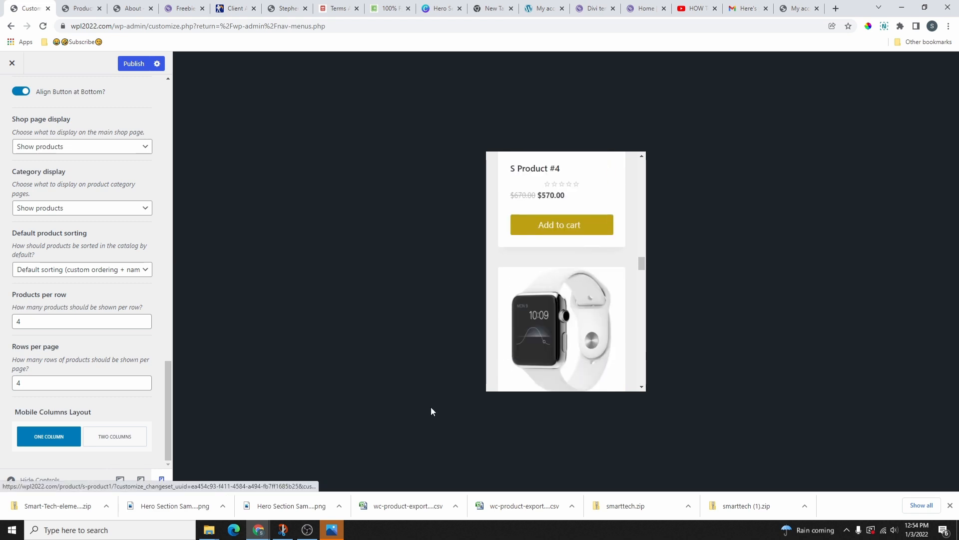
Try Two Columns for the Mobile Columns Layout and return to One Column
left_click(113, 436)
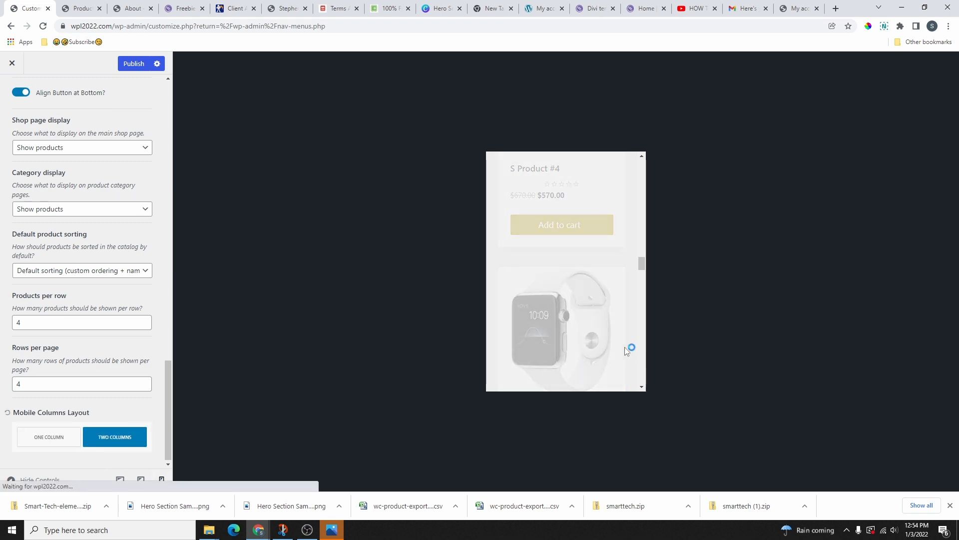
scroll(573, 314, "up", 5)
scroll(574, 307, "up", 3)
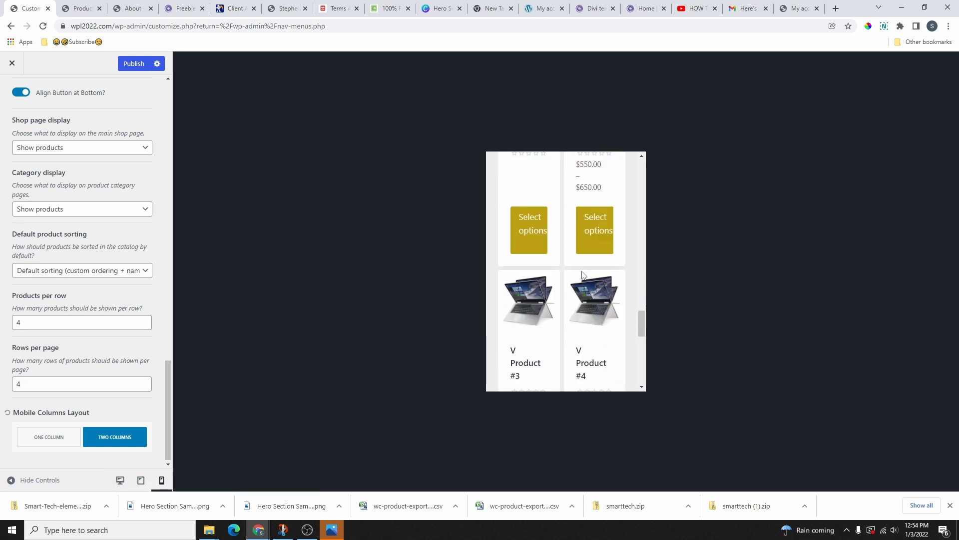
left_click(40, 443)
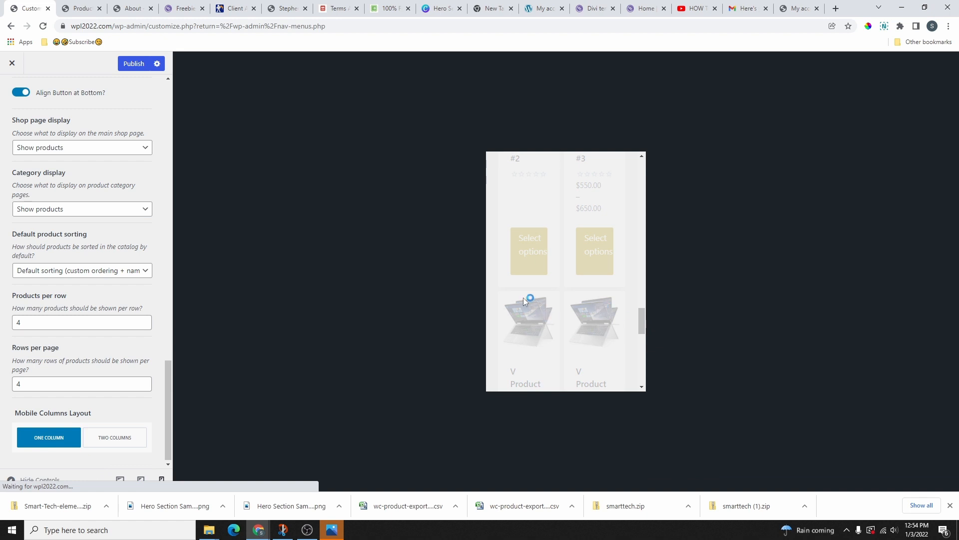
scroll(574, 273, "down", 8)
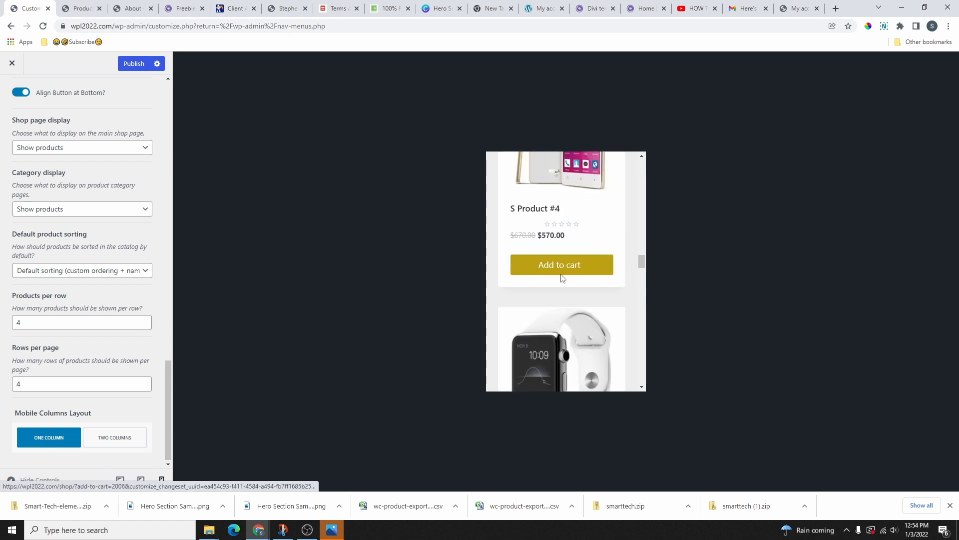
Return the preview to desktop and open the Design settings of the Product Catalog
left_click(120, 480)
scroll(574, 285, "up", 10)
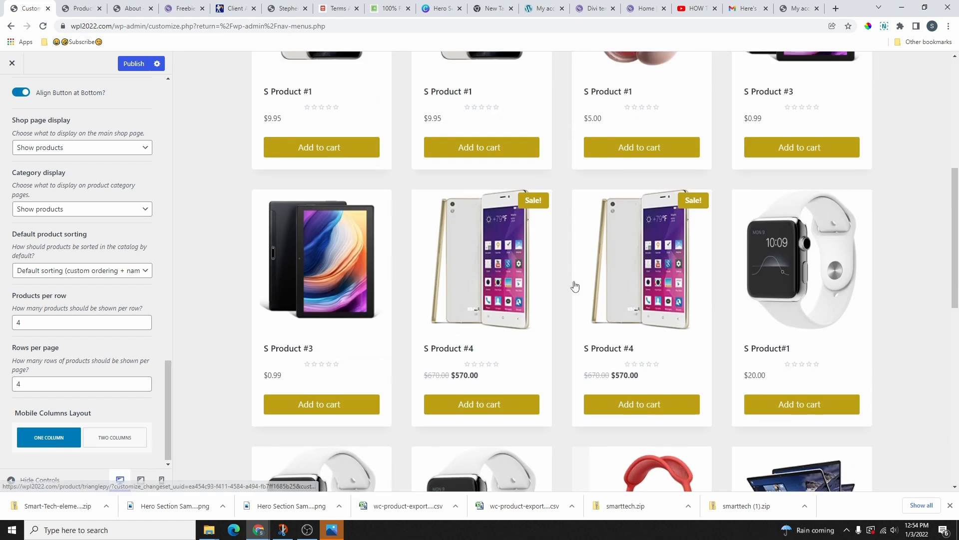
scroll(90, 299, "up", 15)
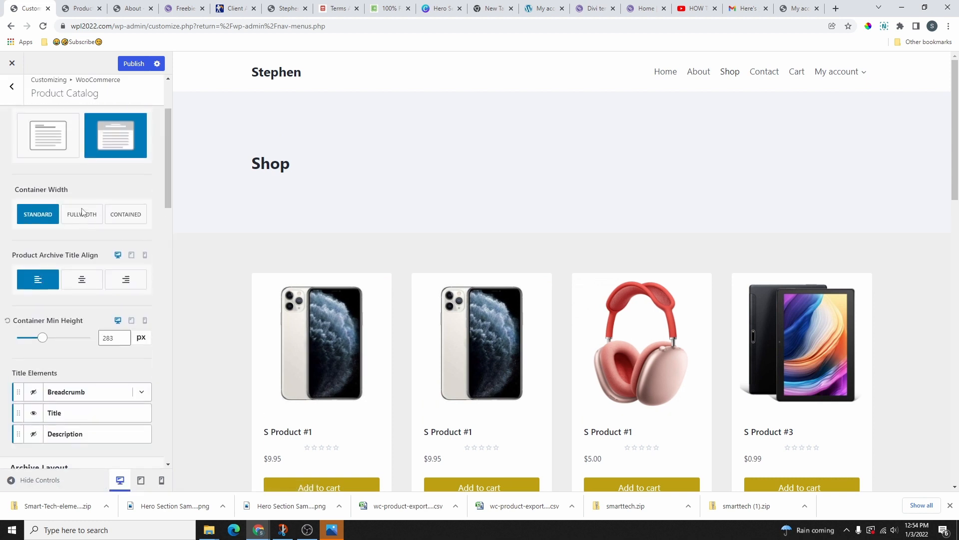
scroll(83, 257, "down", 3)
scroll(77, 260, "up", 7)
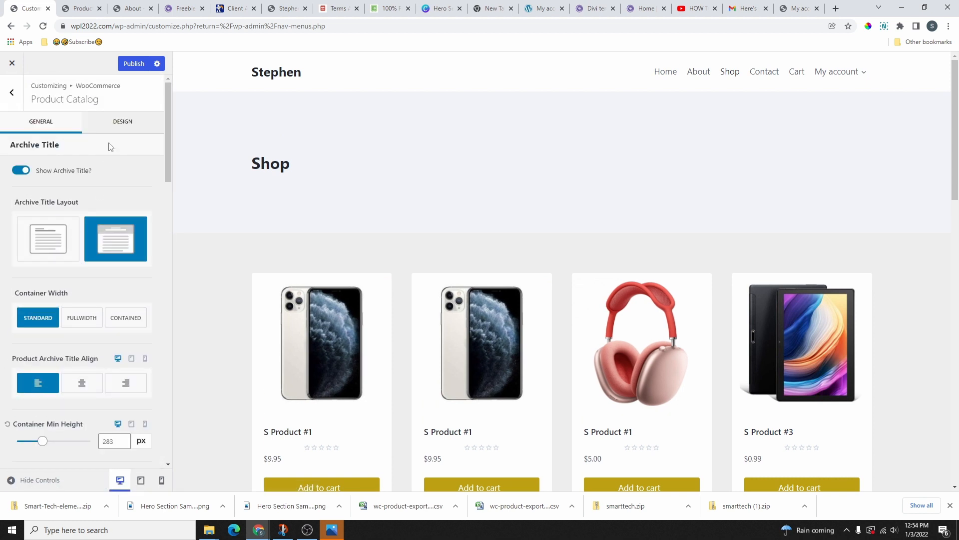
left_click(122, 123)
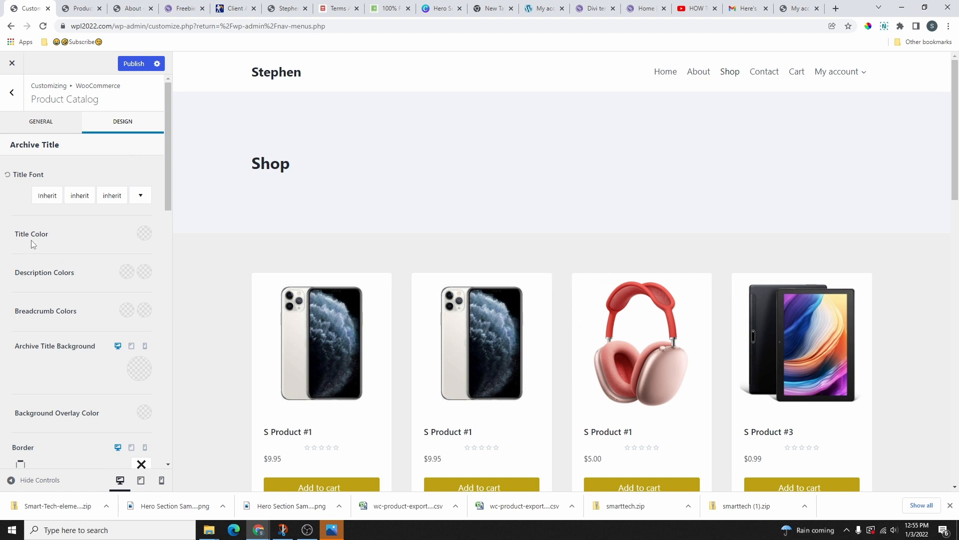
Set the Title Color of the Shop archive title to the gold palette color
left_click_drag(298, 177, 250, 173)
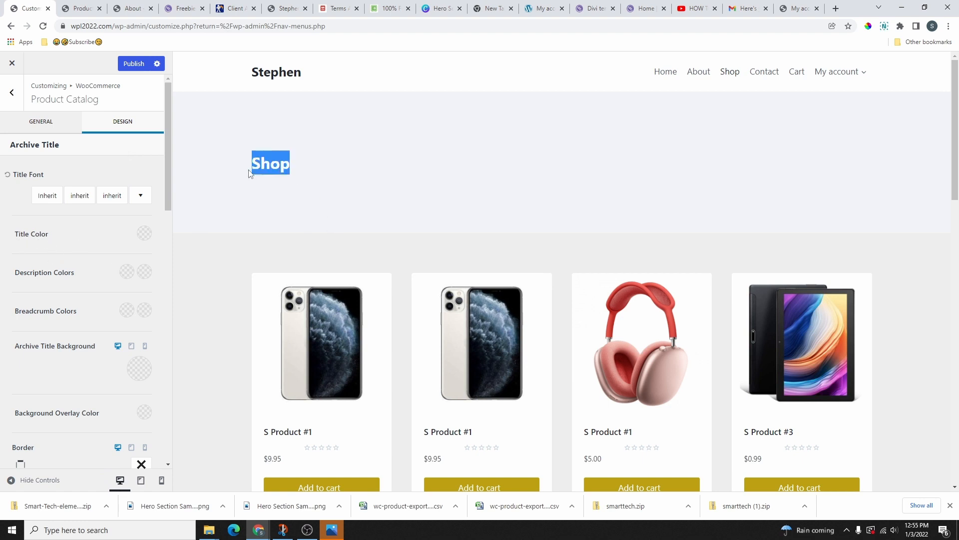
left_click(144, 233)
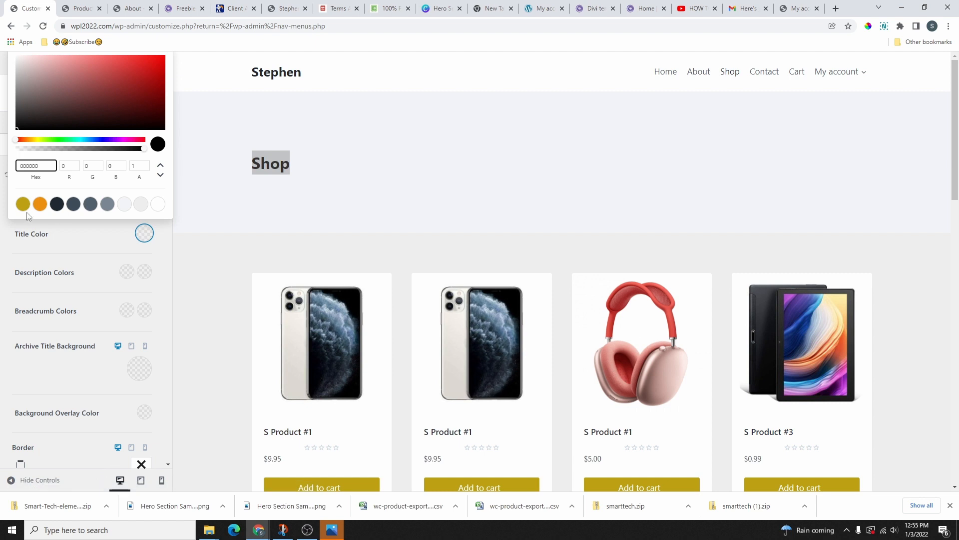
left_click(23, 205)
left_click(269, 213)
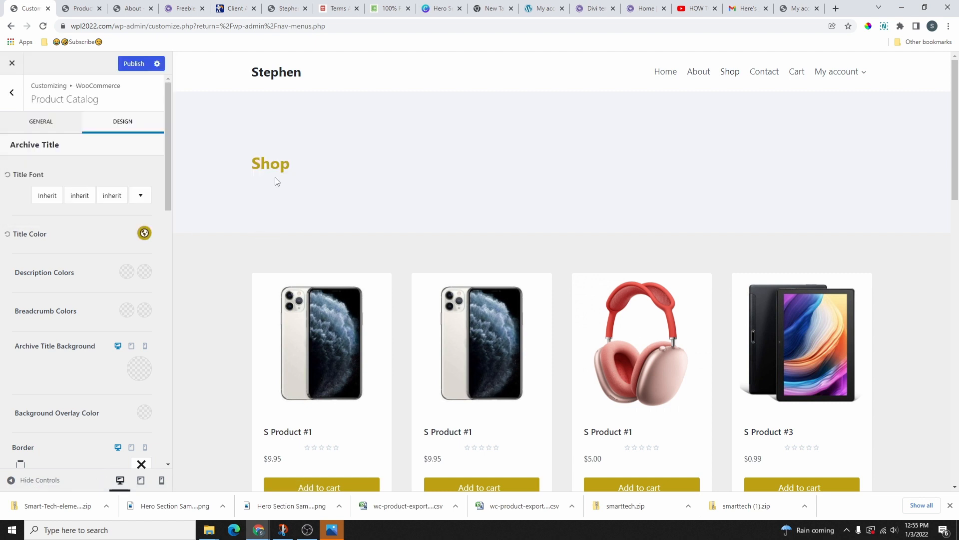
Set the desktop Archive Title Background to the gold palette color BEA210
scroll(34, 288, "down", 1)
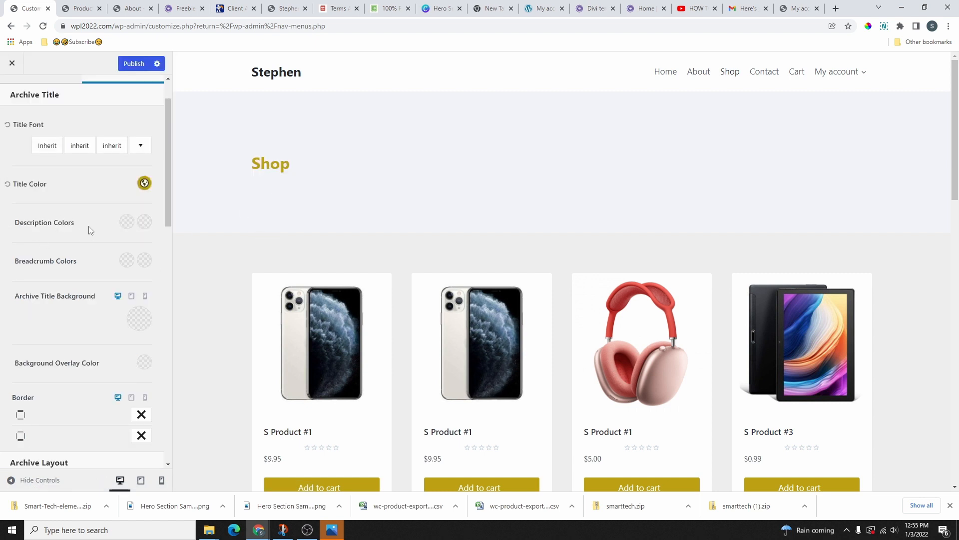
scroll(106, 249, "down", 2)
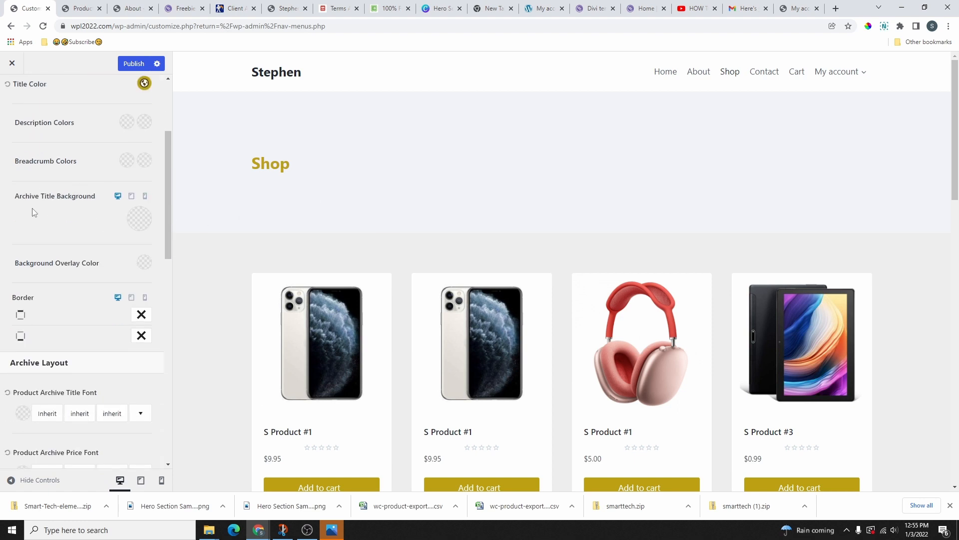
left_click(146, 227)
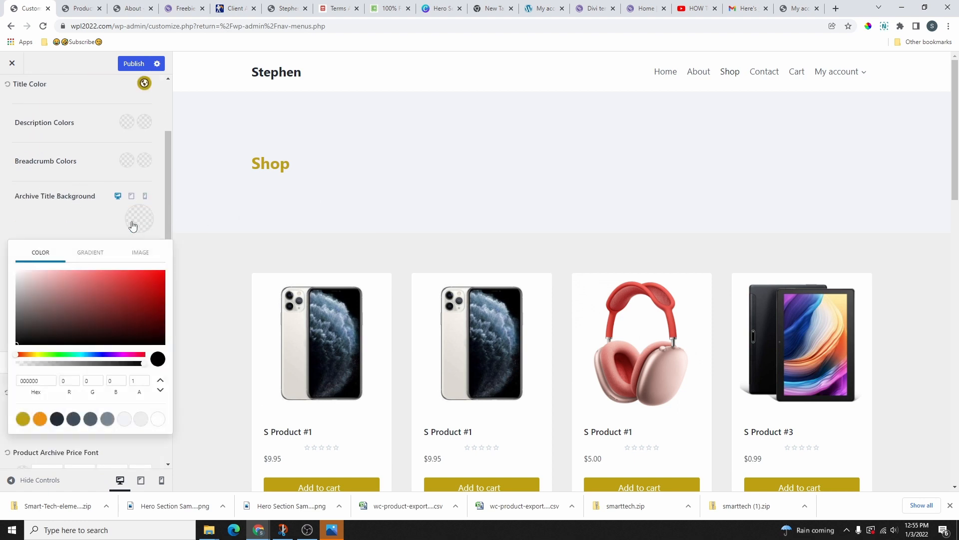
left_click(23, 419)
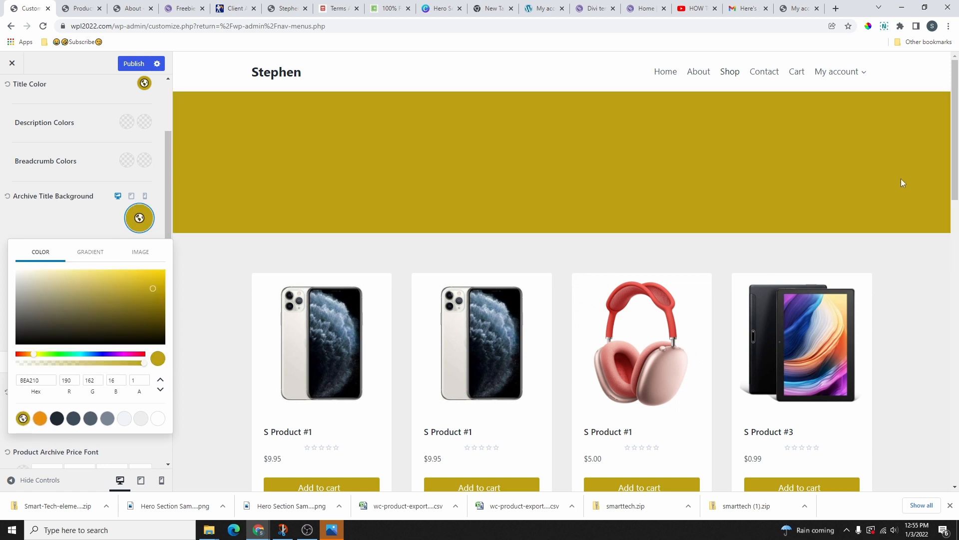
left_click(123, 188)
Set the Title Color of the Shop archive title to the white palette color
scroll(42, 284, "up", 3)
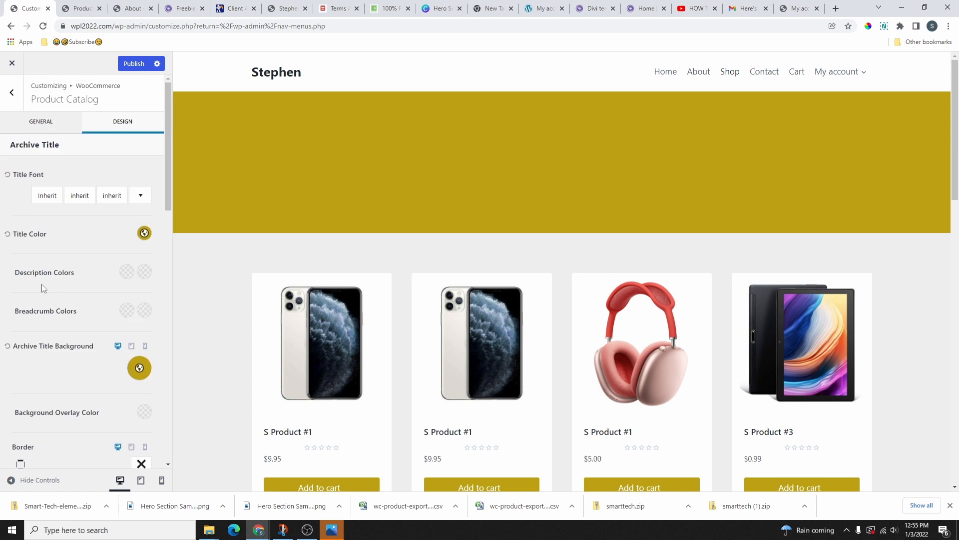
left_click(144, 233)
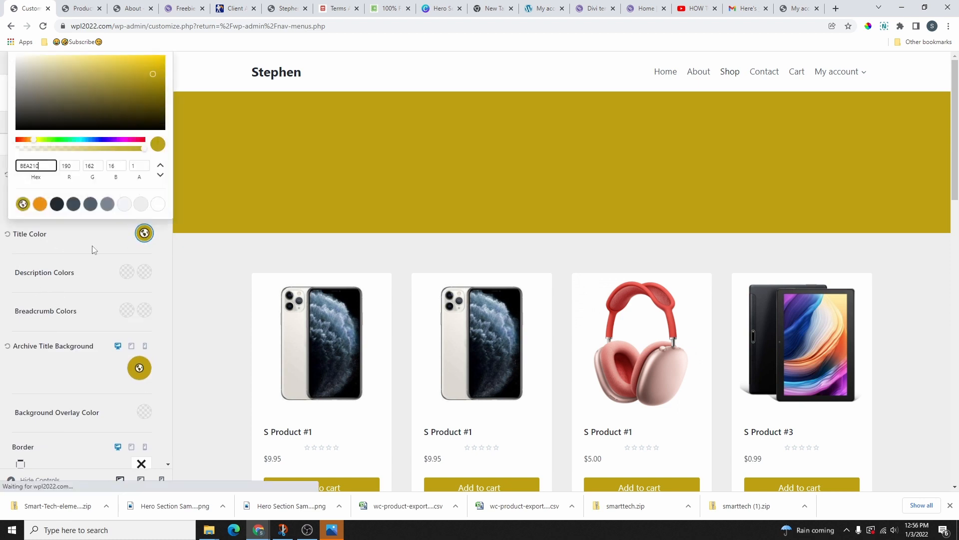
left_click(36, 175)
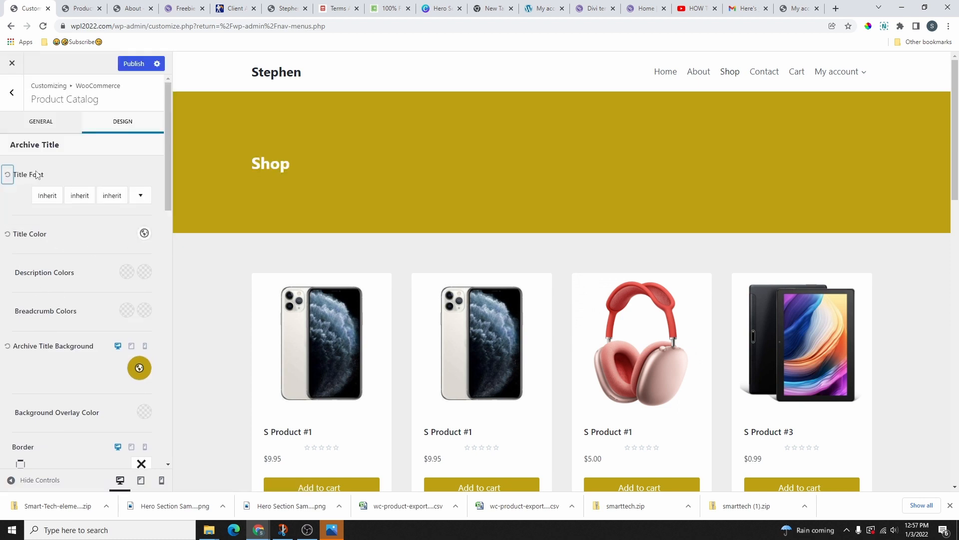
Set the Archive Title font style of the Shop page to Bold 700
left_click(53, 199)
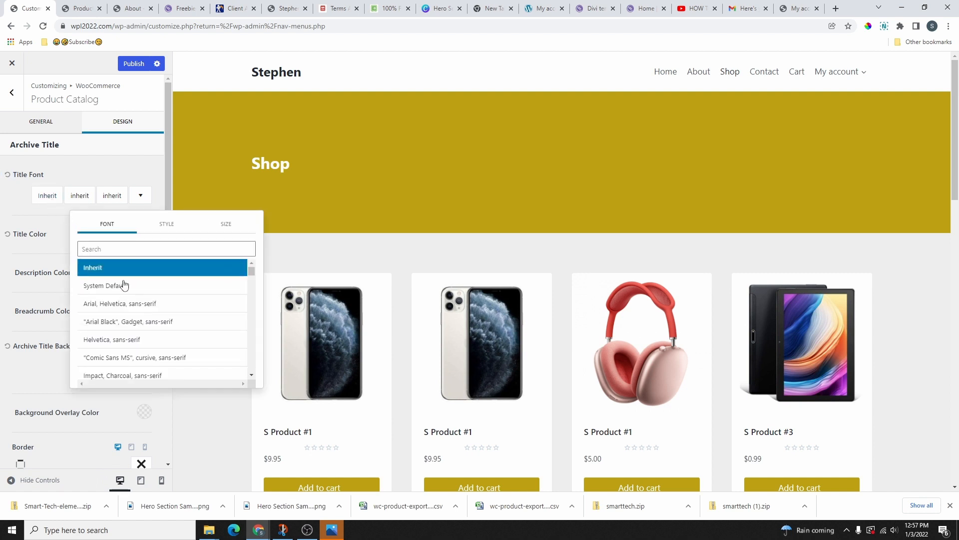
scroll(124, 278, "down", 3)
scroll(129, 277, "up", 3)
left_click(158, 229)
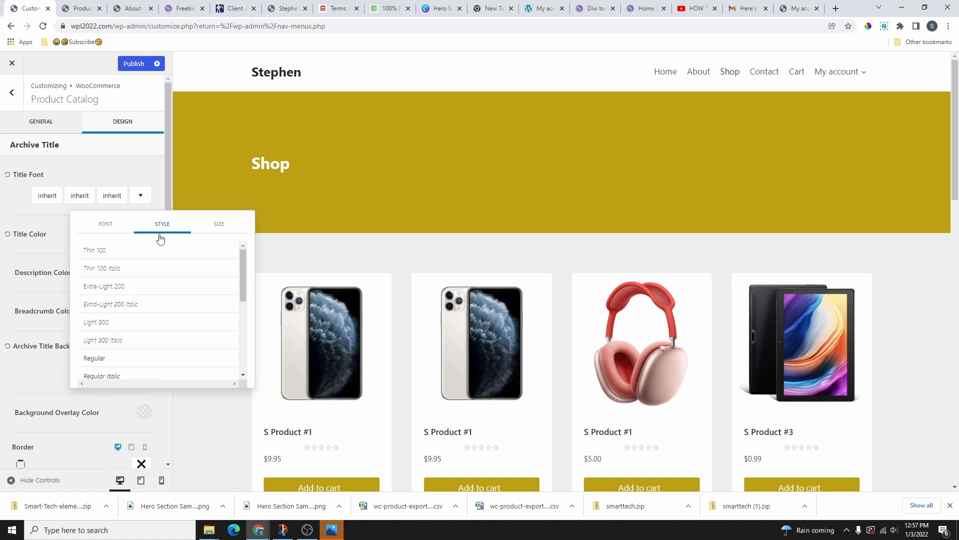
scroll(150, 289, "down", 3)
left_click(111, 283)
Set the desktop Shop title to 60 px uppercase text with 0.52 em letter spacing and 2.65 line height
left_click(219, 225)
left_click_drag(93, 270, 108, 272)
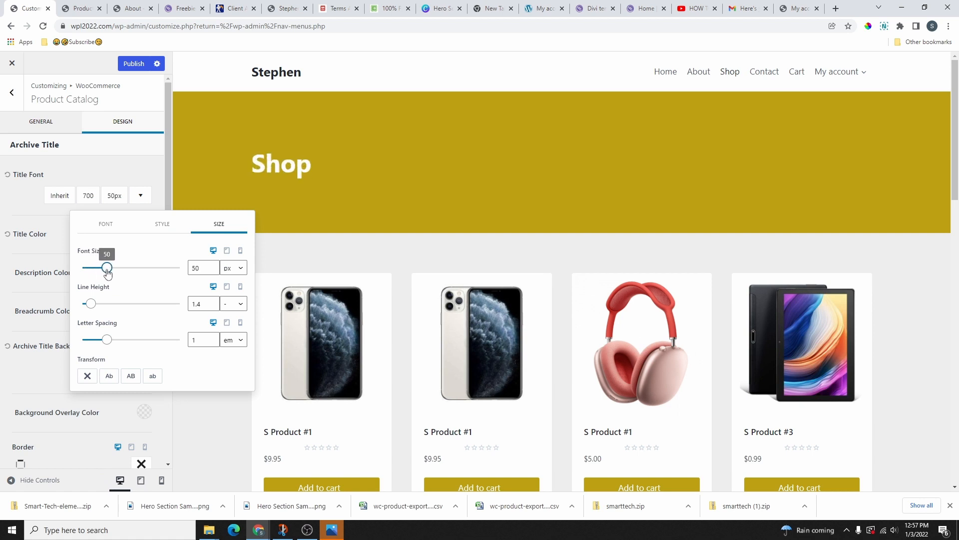
left_click(132, 380)
left_click_drag(106, 268, 111, 272)
left_click_drag(110, 275, 112, 275)
left_click_drag(105, 342, 105, 341)
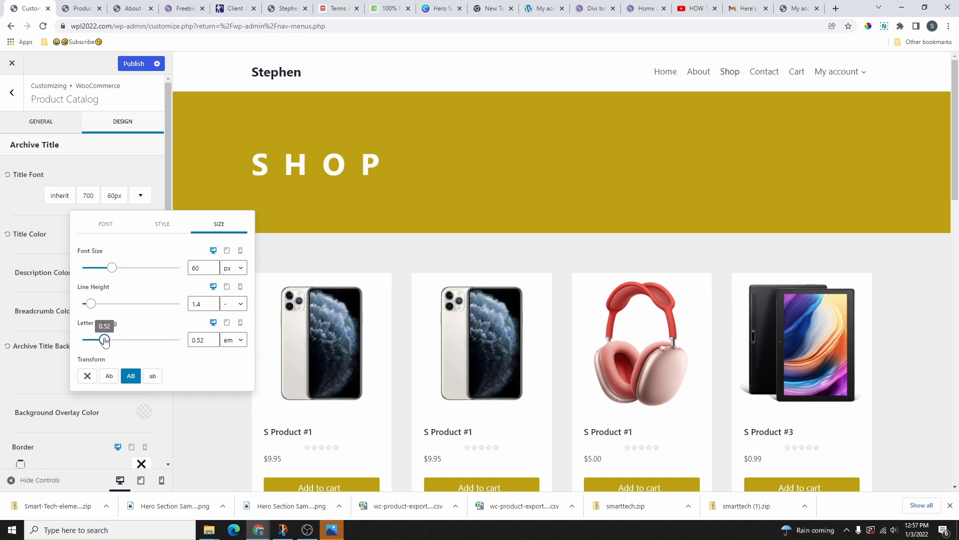
left_click_drag(91, 303, 98, 303)
Set the Shop title font size to 50 px for tablet and 40 px for mobile, and return the preview to desktop
left_click(227, 251)
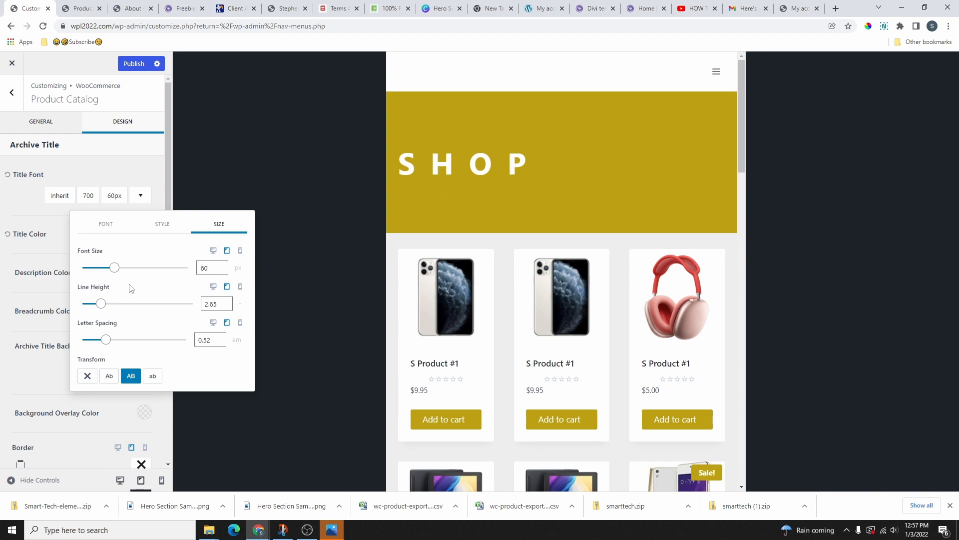
left_click_drag(114, 269, 110, 271)
left_click(240, 251)
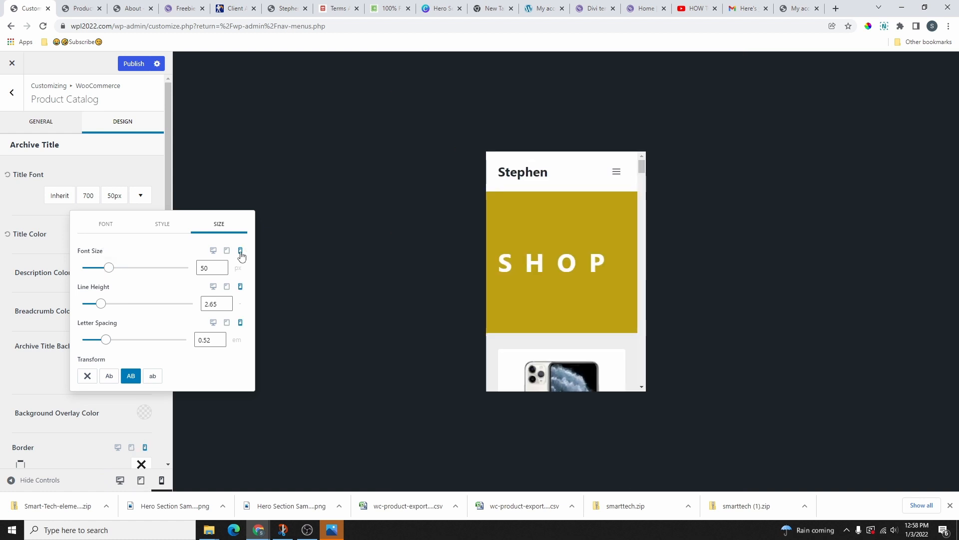
left_click_drag(111, 270, 106, 270)
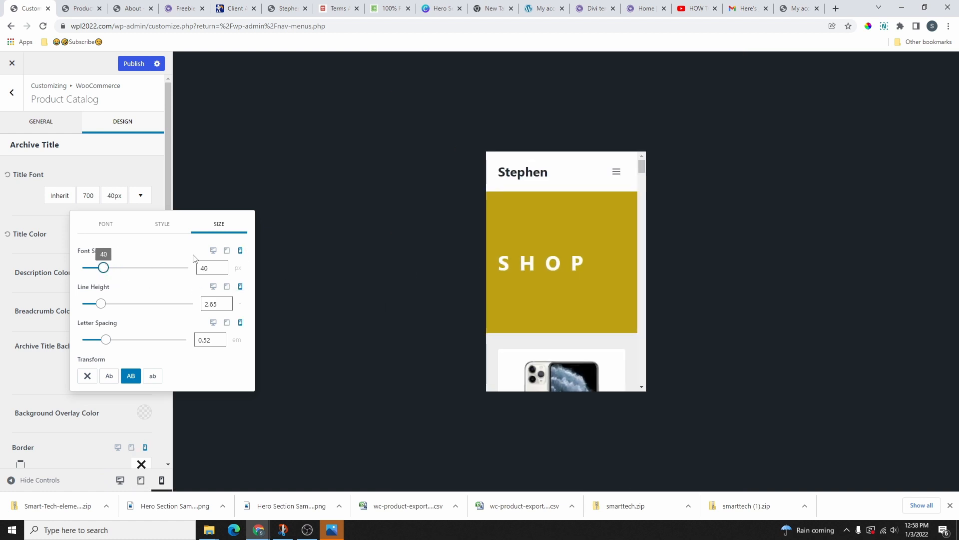
left_click(213, 250)
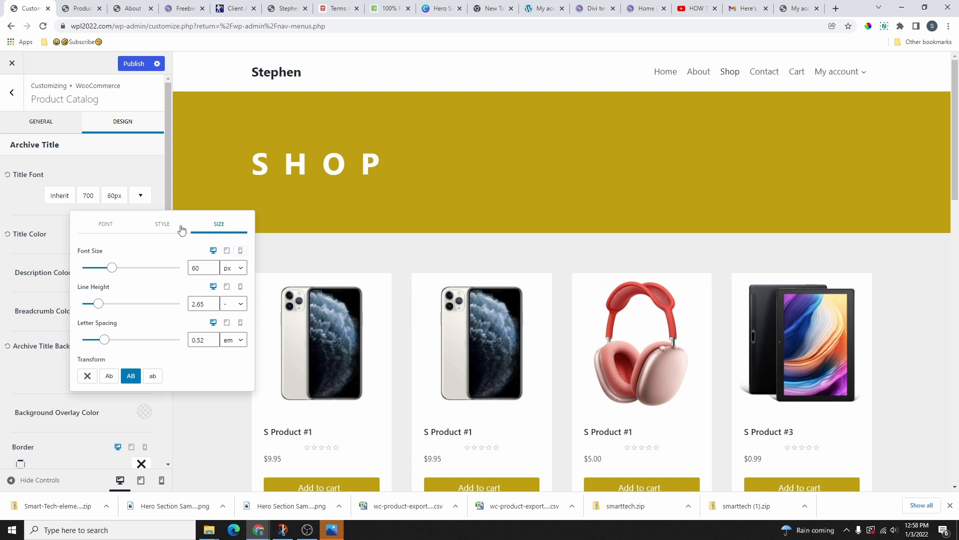
left_click(206, 200)
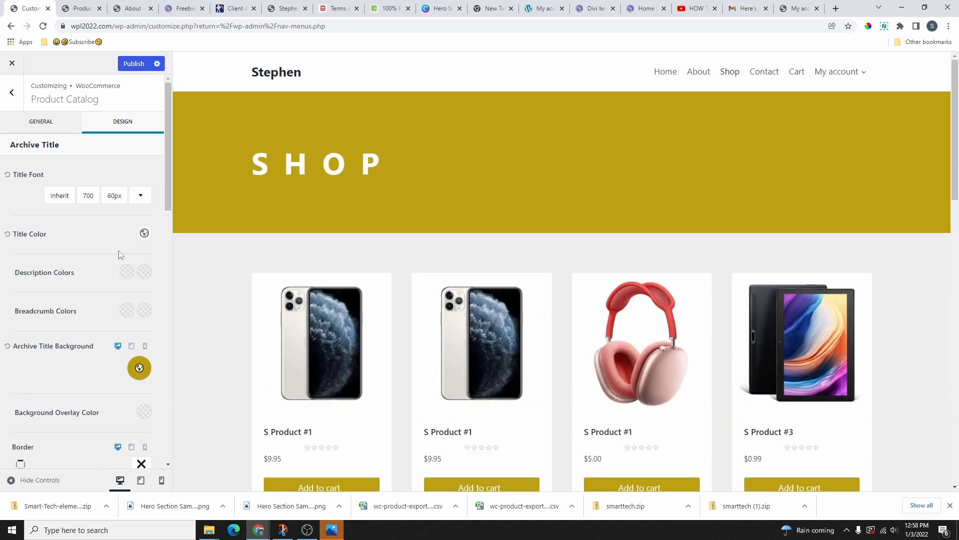
Use the media library image of dark earbuds and a white watch on yellow dots as the desktop Archive Title Background
left_click(139, 368)
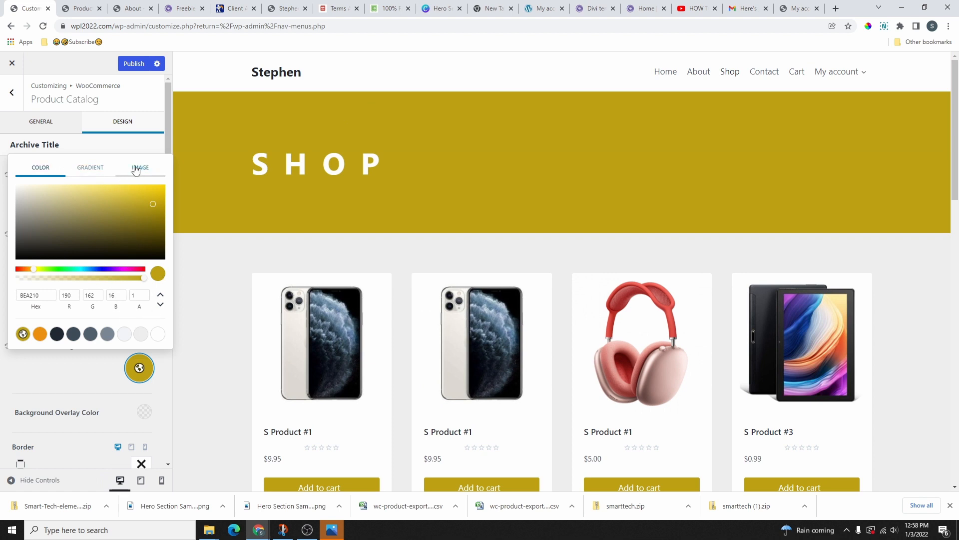
left_click(799, 9)
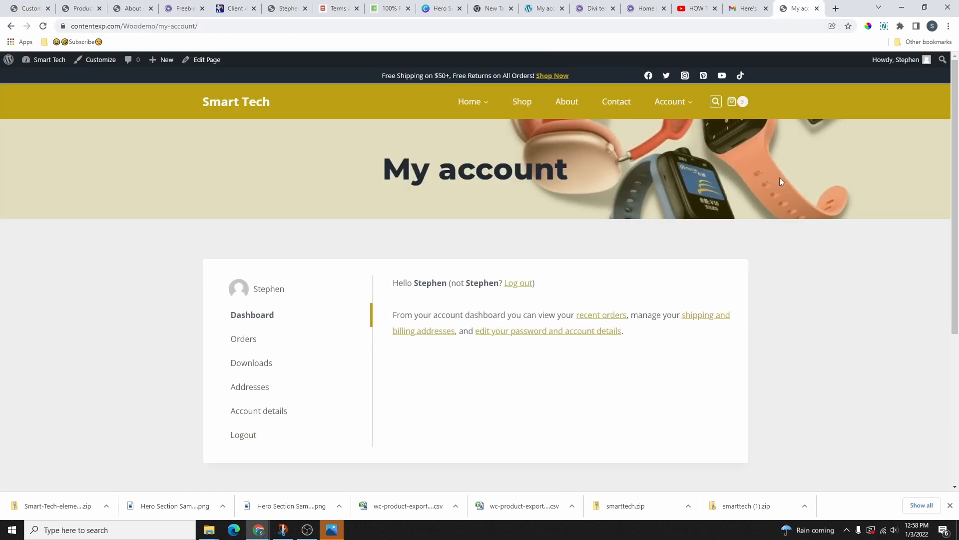
left_click(30, 9)
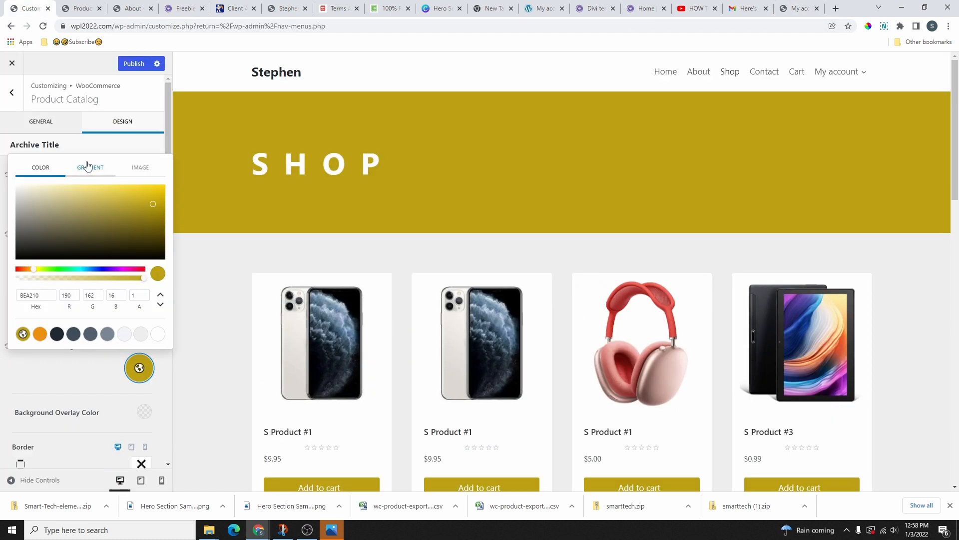
left_click(141, 170)
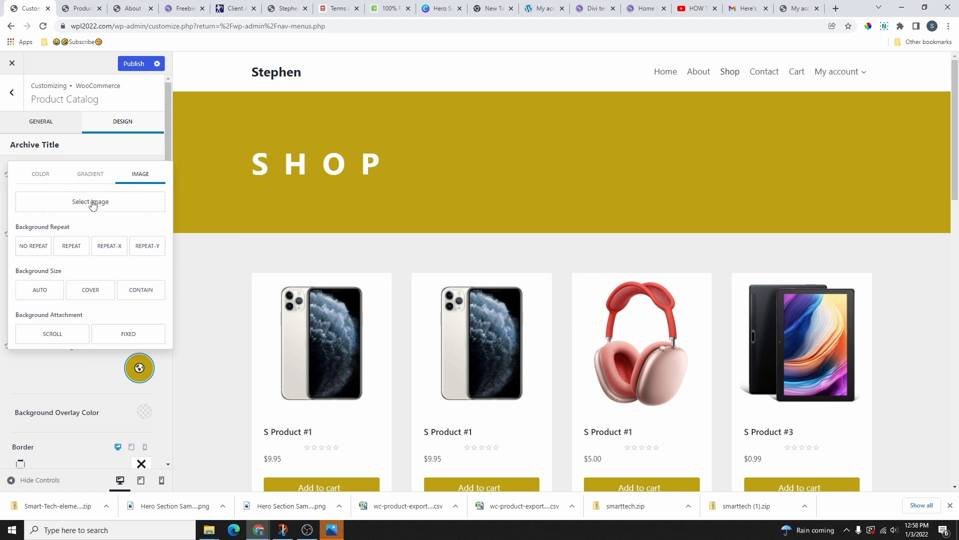
left_click(93, 202)
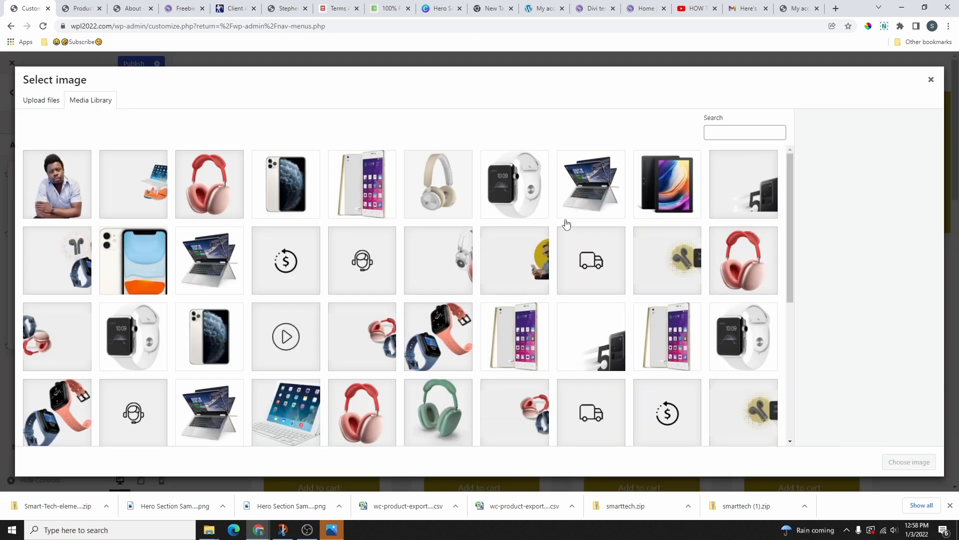
left_click(684, 270)
left_click(906, 461)
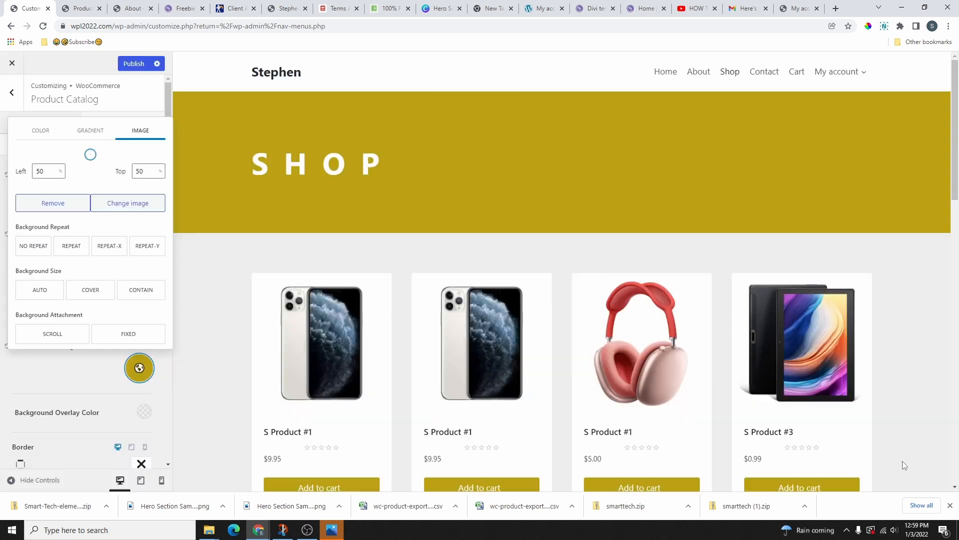
Set the archive title background image to No Repeat, Cover size and Scroll attachment, comparing it with Fixed attachment
left_click(35, 251)
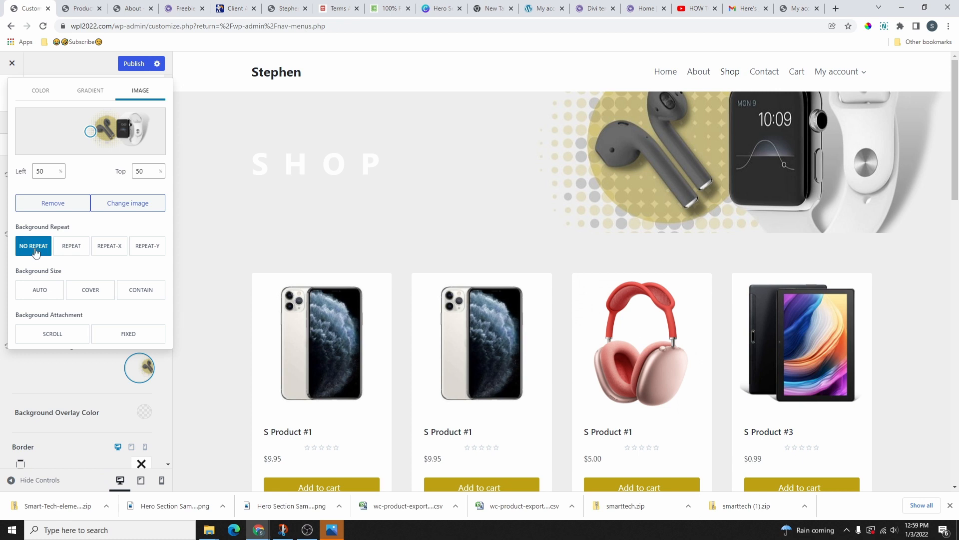
left_click(100, 295)
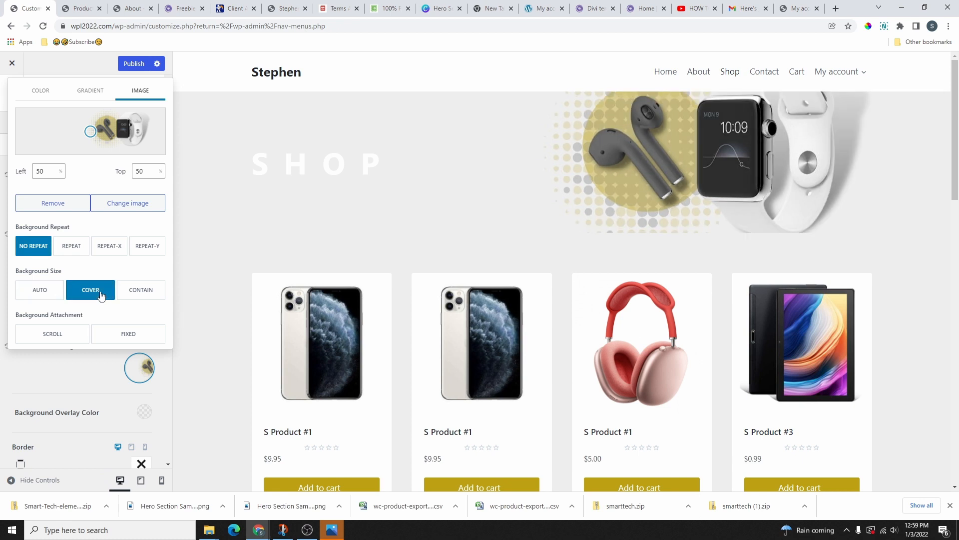
left_click(128, 340)
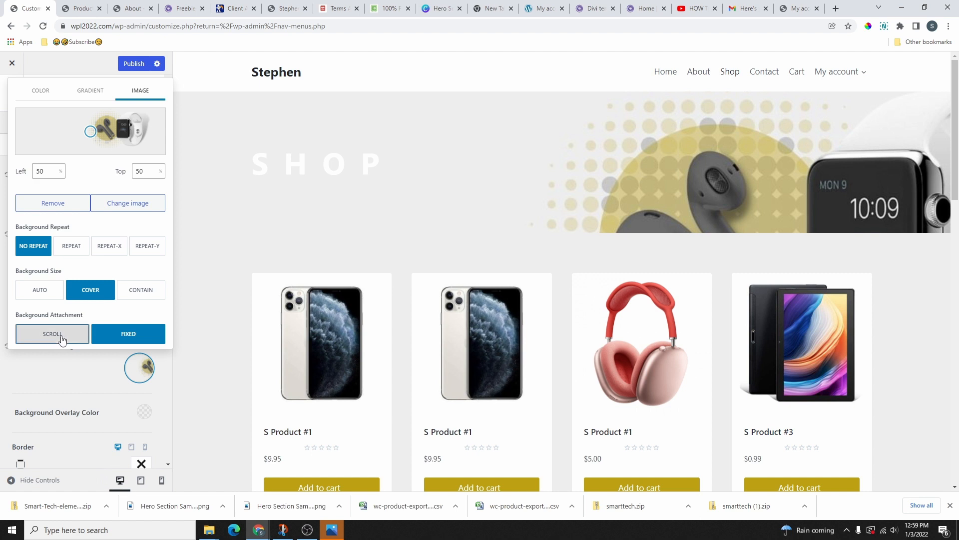
left_click(65, 338)
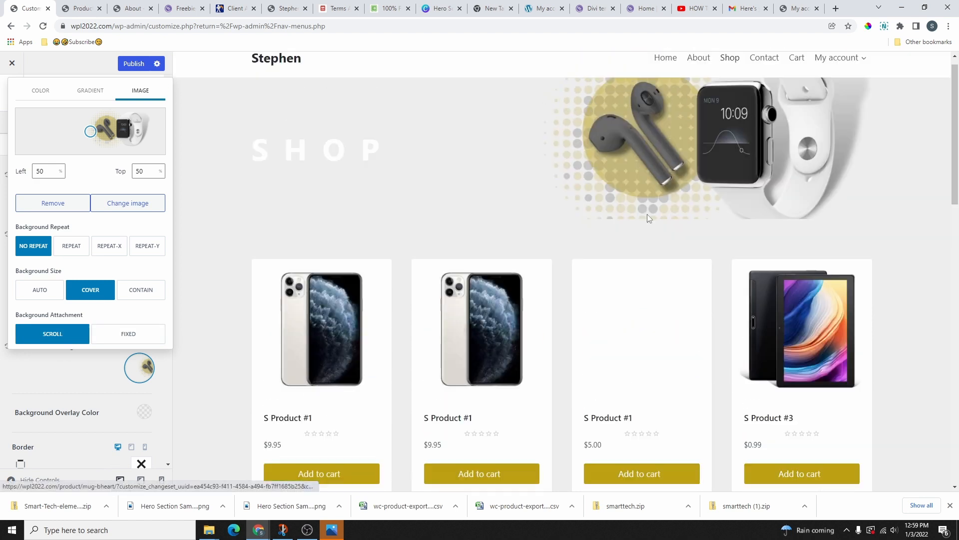
left_click(142, 337)
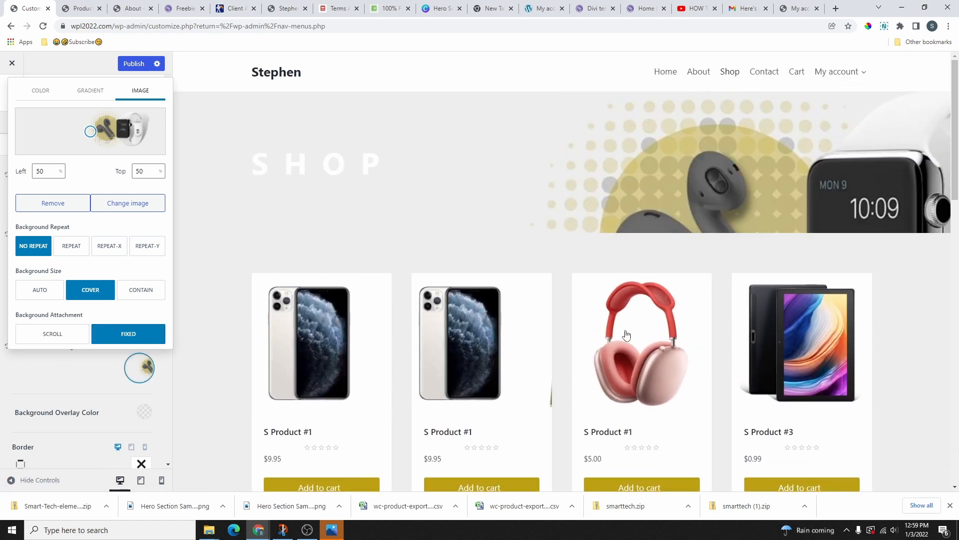
scroll(739, 258, "down", 5)
scroll(739, 257, "up", 5)
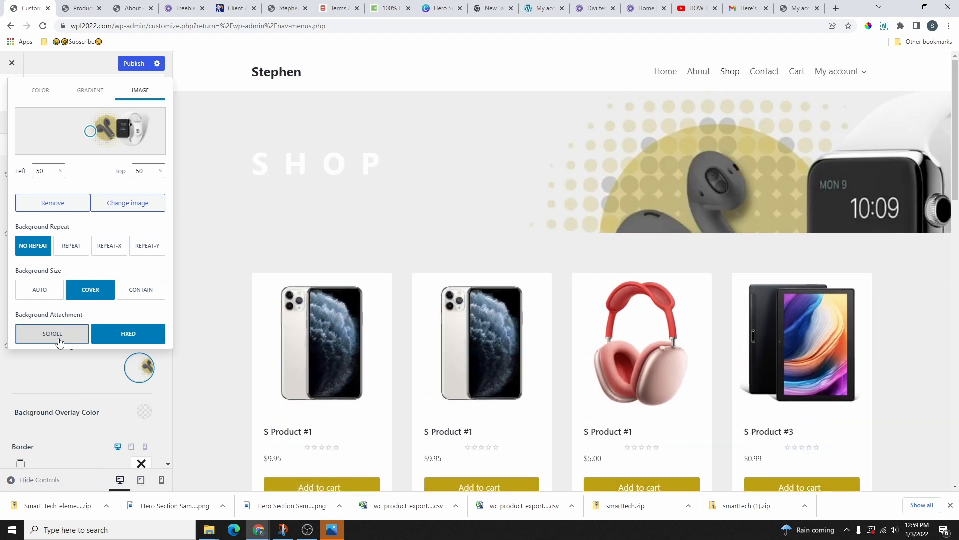
left_click(53, 334)
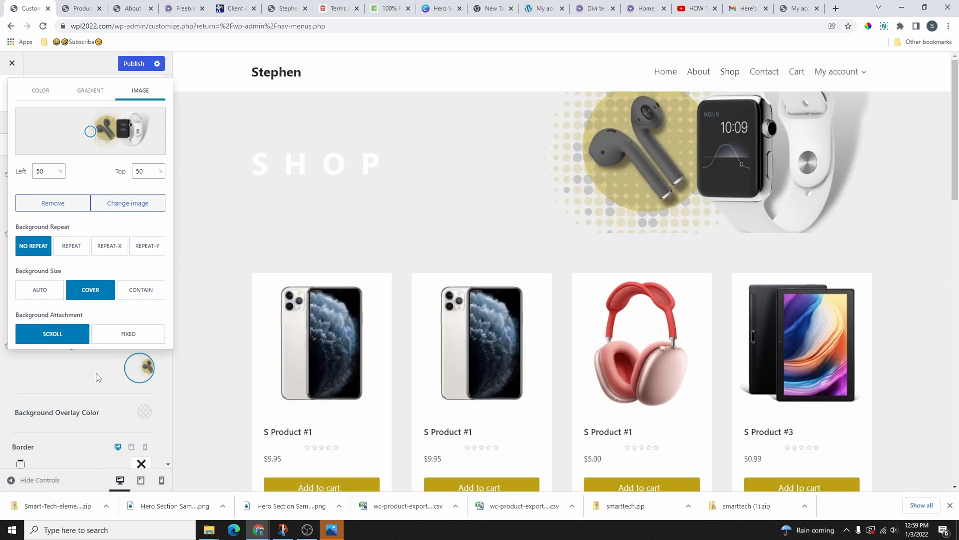
Set the archive title's Background Overlay Color to the gold palette color BEA210 and lower its opacity to about half
left_click(144, 411)
left_click(22, 383)
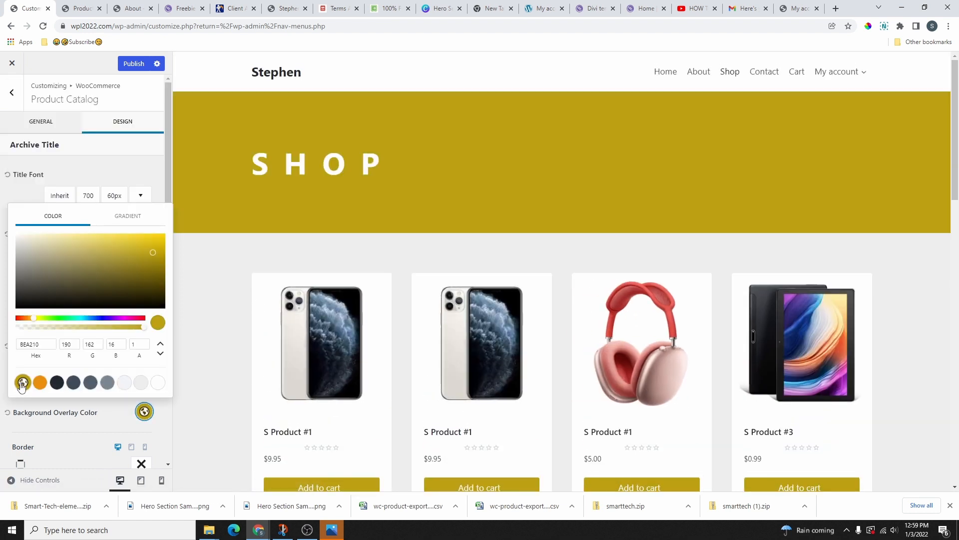
left_click_drag(146, 332, 71, 333)
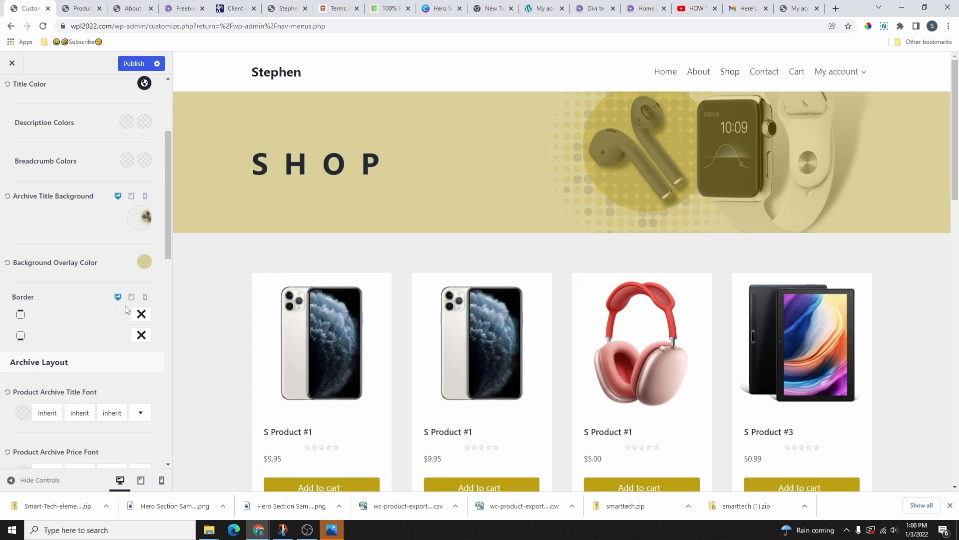
Set the Product Archive Title Font color to the near-black palette color after trying gold
scroll(127, 309, "down", 4)
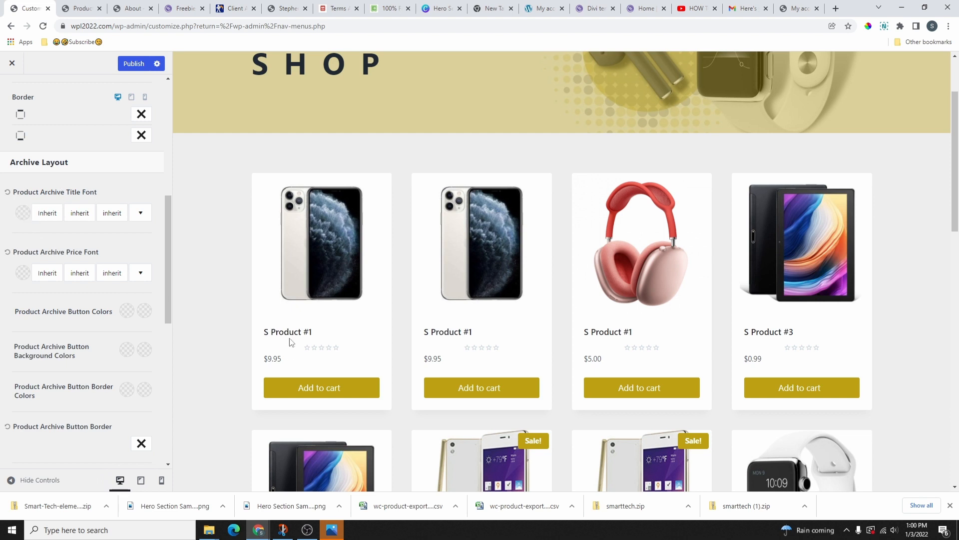
left_click(22, 212)
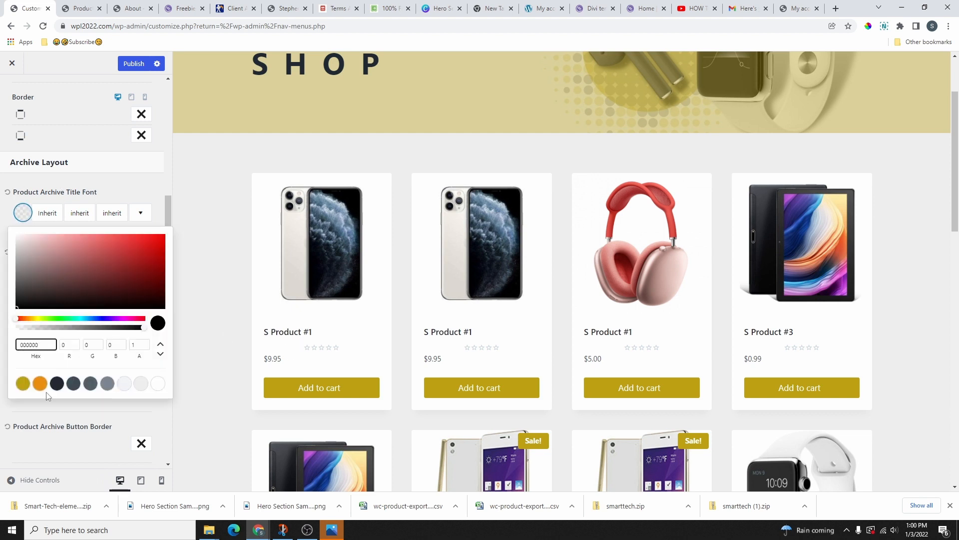
left_click(23, 383)
left_click(22, 213)
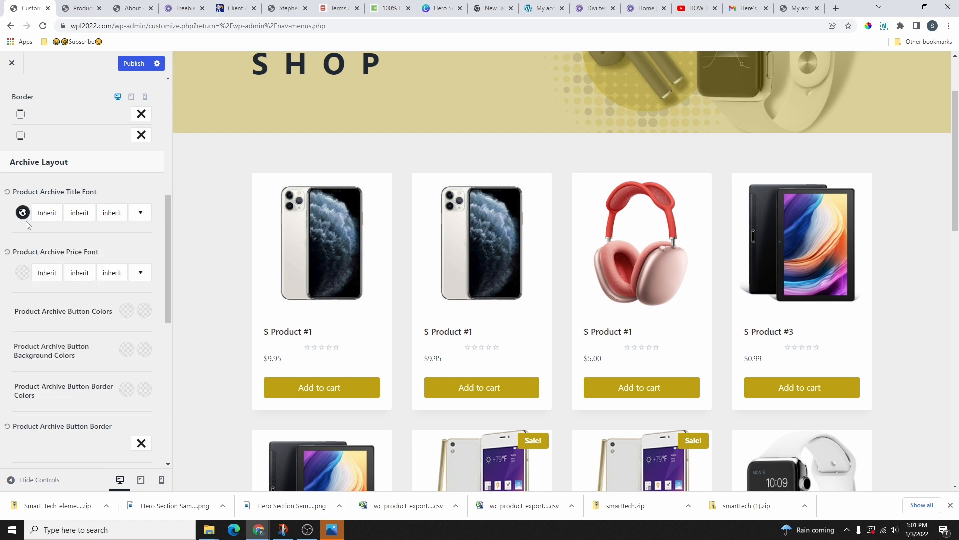
Set the Product Archive Title Font style to Semi-Bold 600
left_click(47, 213)
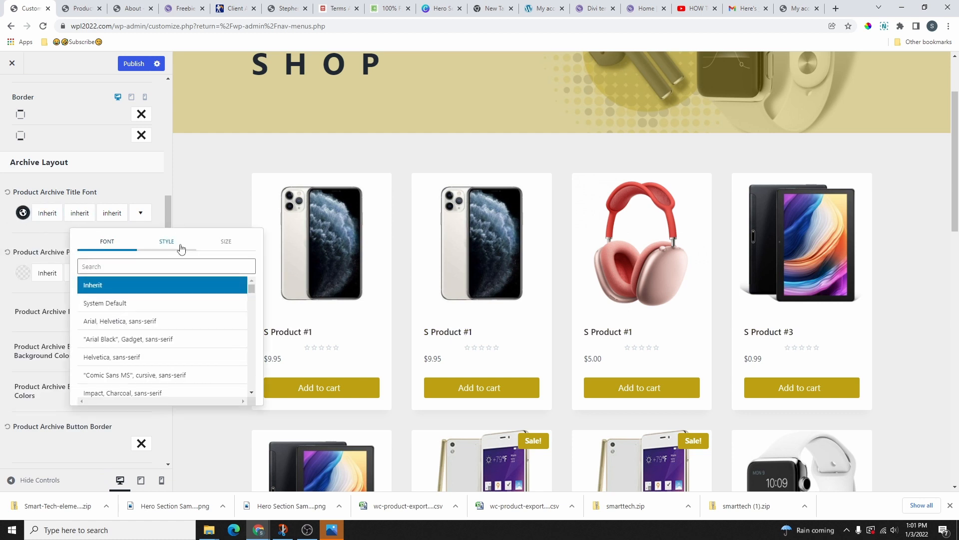
left_click(169, 244)
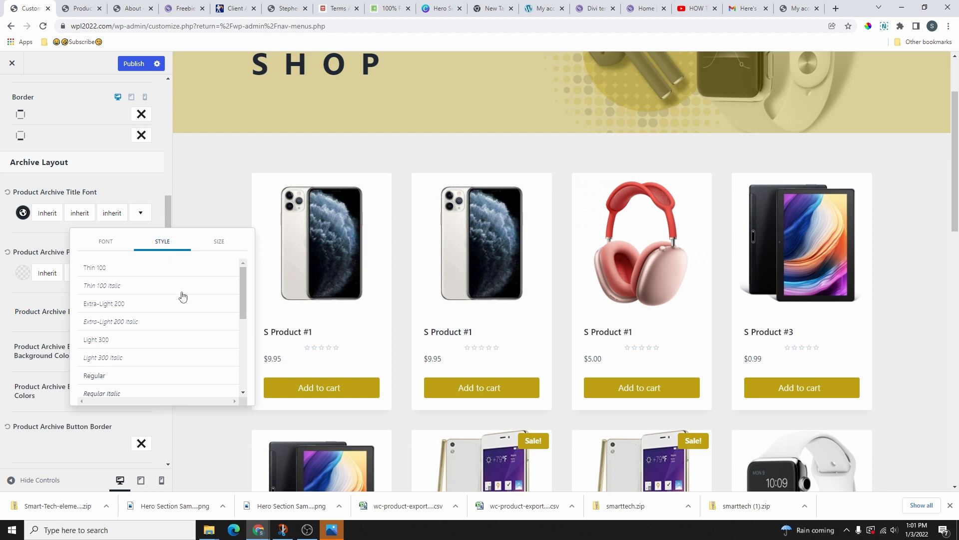
scroll(141, 353, "down", 2)
scroll(135, 353, "down", 1)
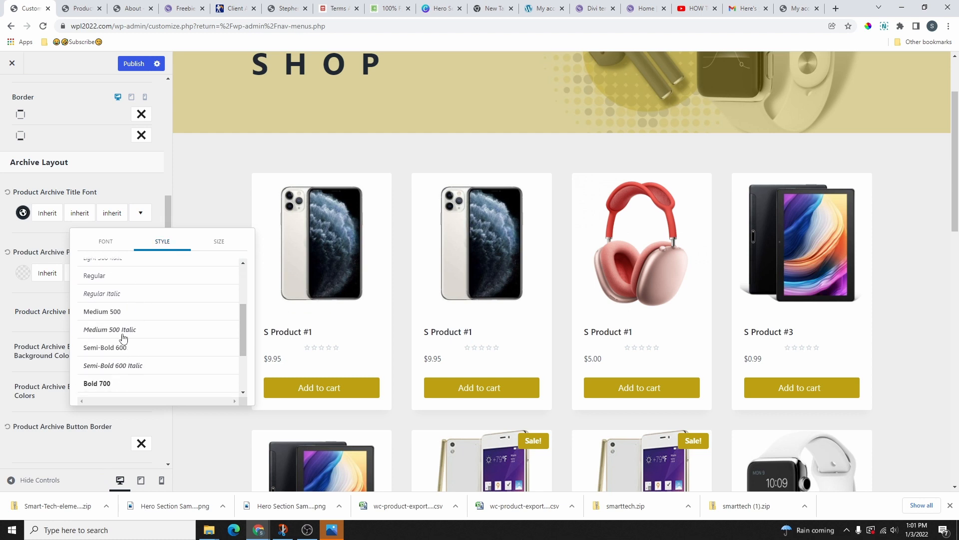
left_click(122, 350)
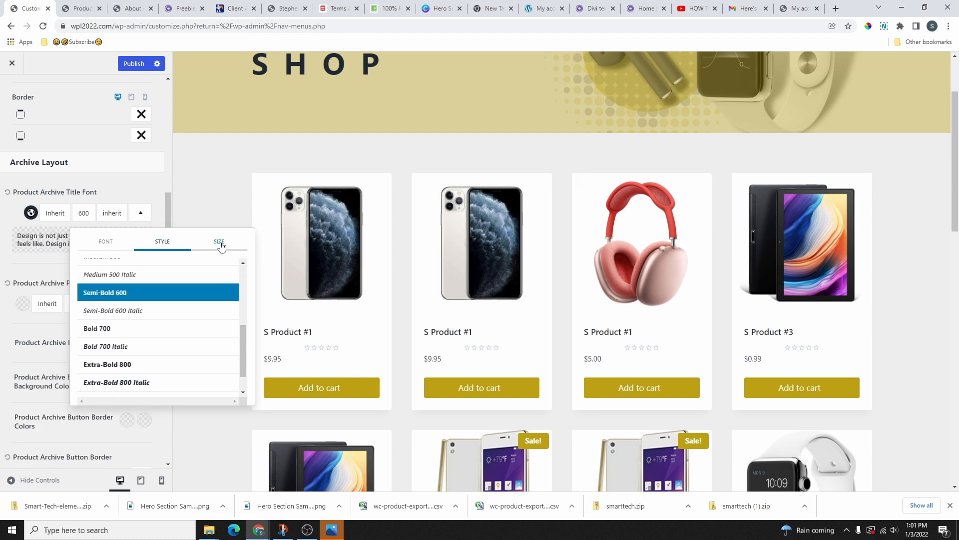
Set the product archive titles to 20 px uppercase text
left_click(219, 242)
left_click_drag(88, 285, 92, 285)
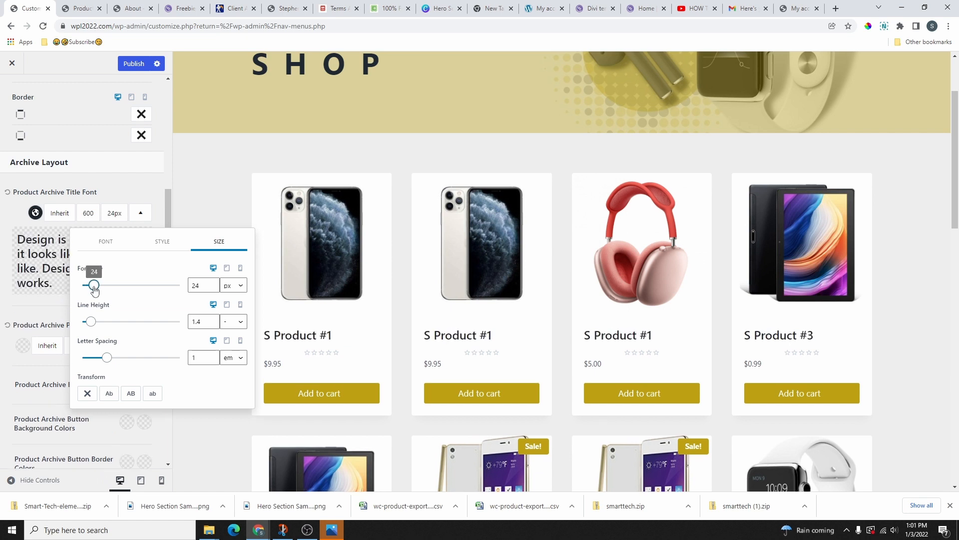
left_click(131, 394)
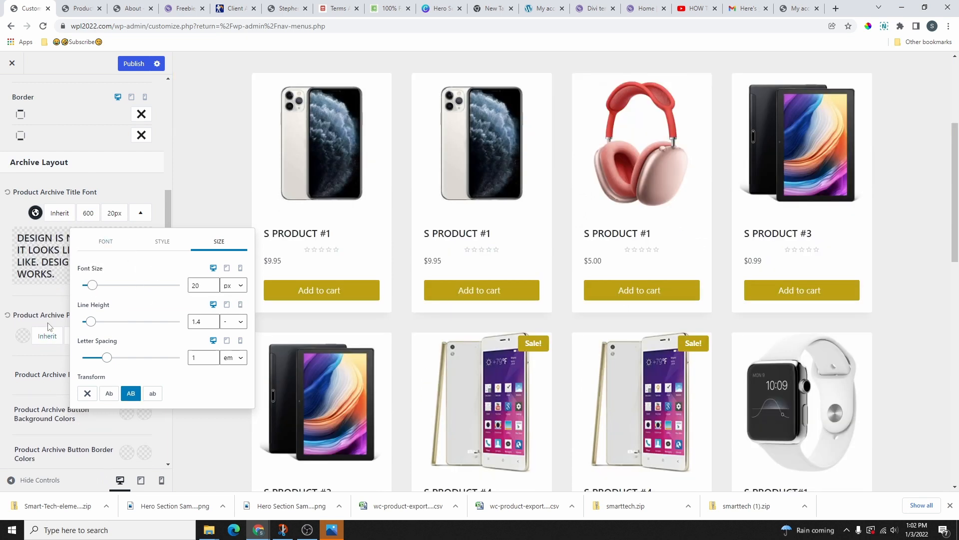
left_click(53, 305)
Set the Product Archive Price Font to the dark slate palette color at 20 px
scroll(109, 299, "down", 2)
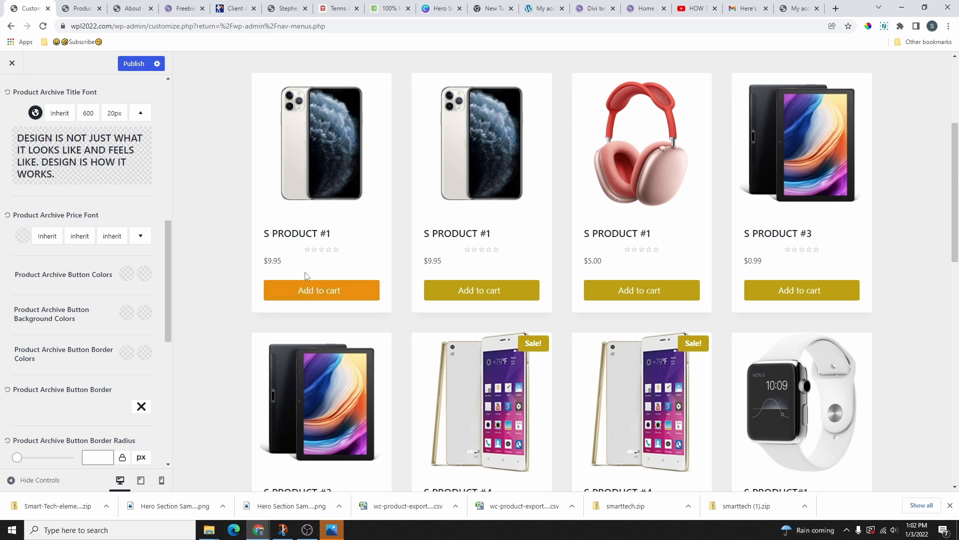
left_click(22, 236)
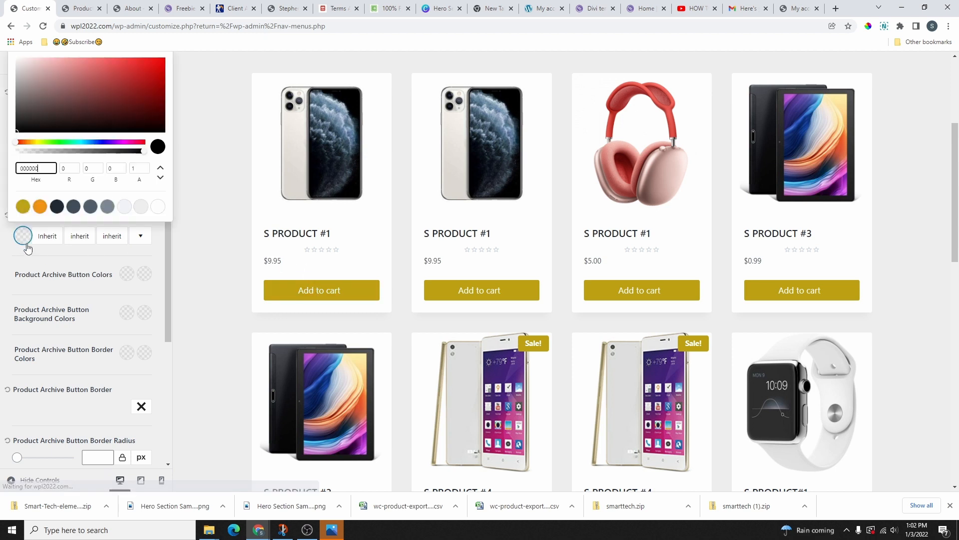
left_click(73, 209)
left_click(80, 236)
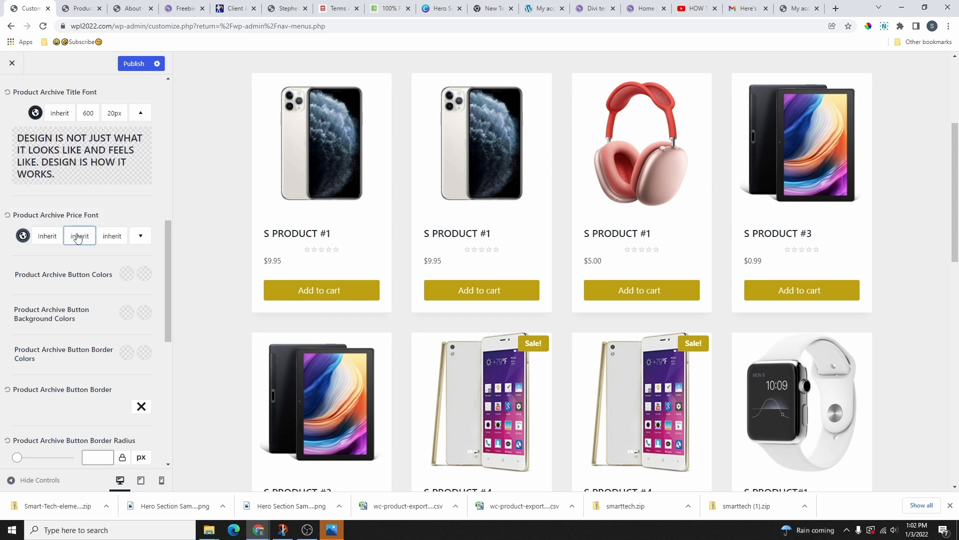
left_click(211, 61)
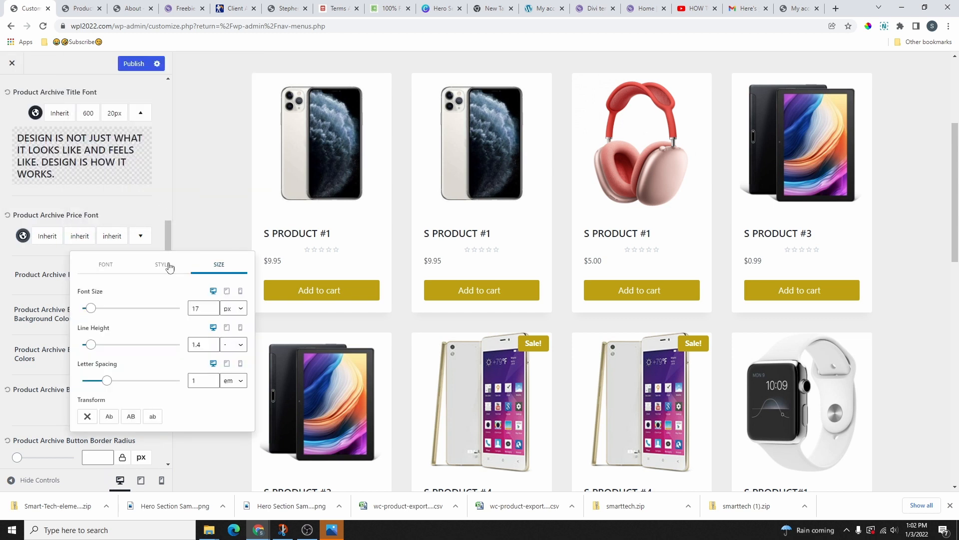
left_click(93, 308)
left_click_drag(93, 310, 86, 308)
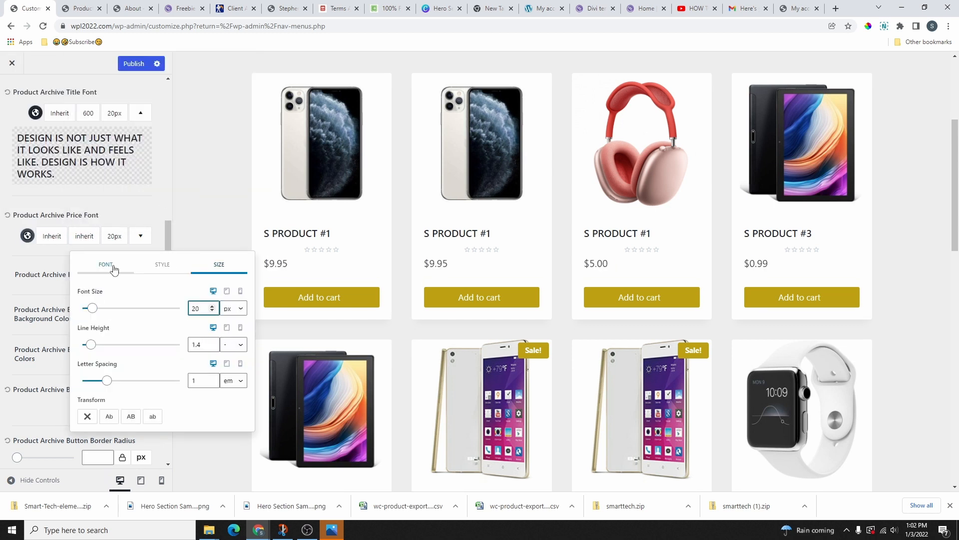
Set the Product Archive Price Font style to Bold 700
left_click(163, 264)
scroll(145, 320, "down", 3)
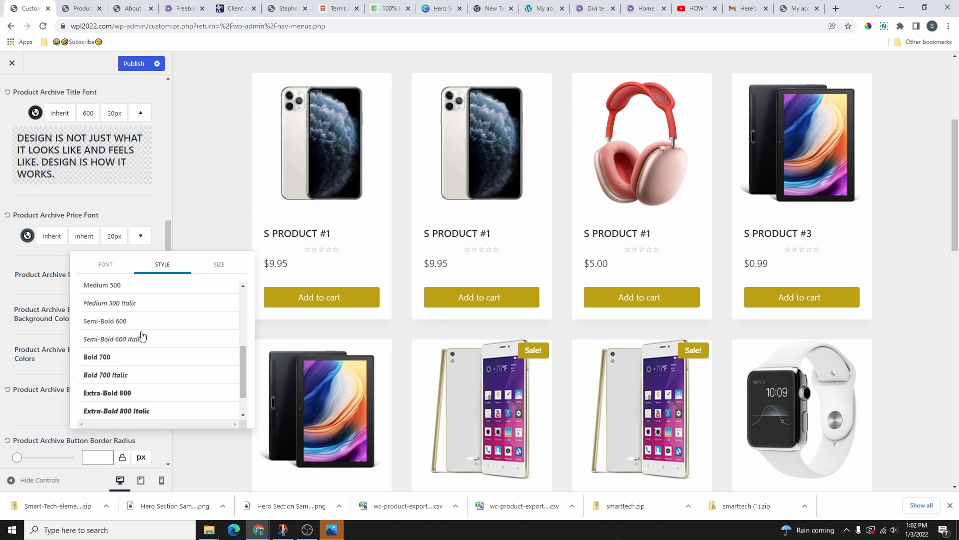
left_click(116, 357)
Reset the Product Archive Title Font to its default settings
scroll(135, 251, "up", 6)
scroll(136, 277, "down", 2)
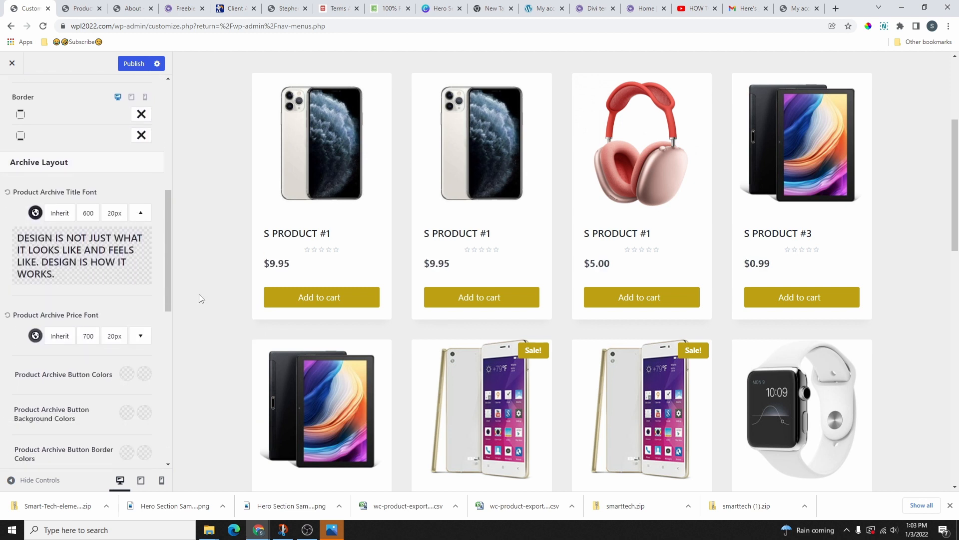
left_click(59, 214)
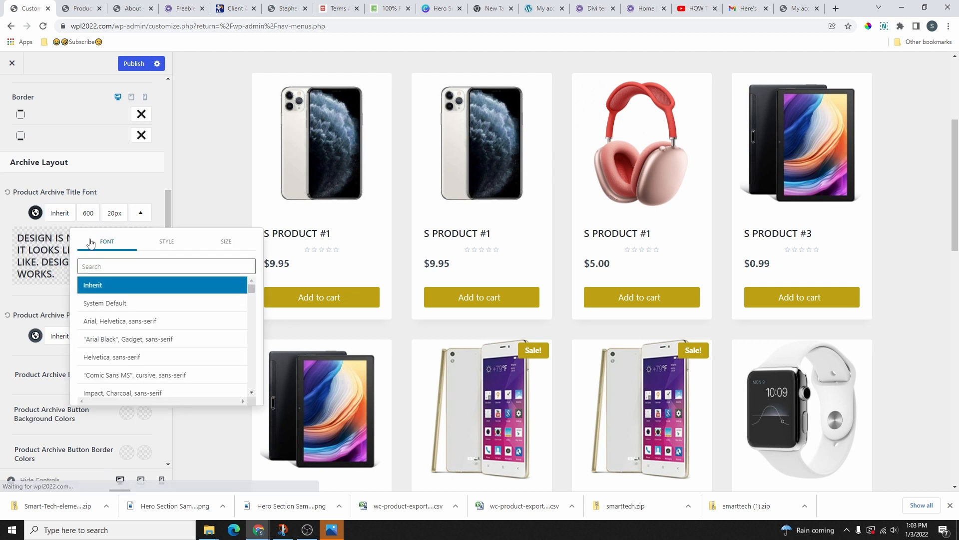
left_click(20, 225)
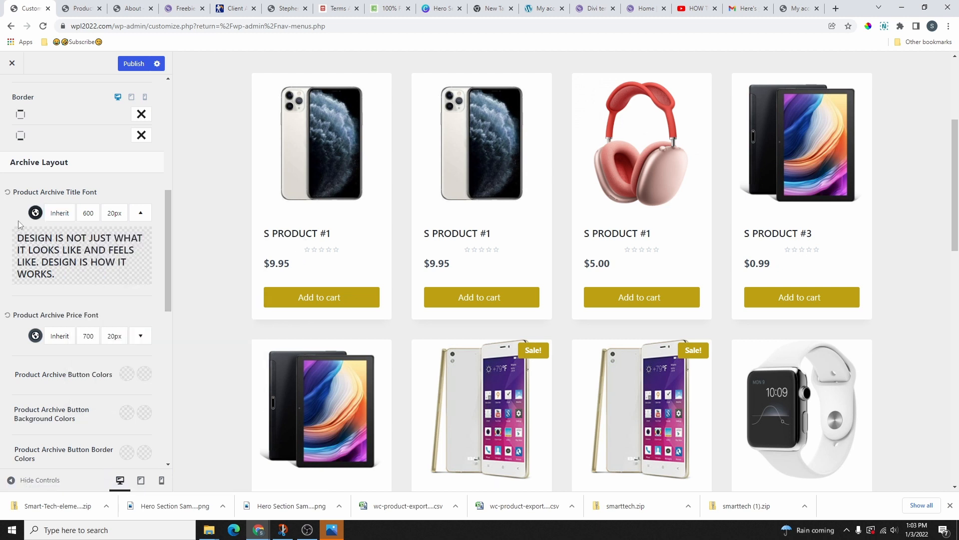
left_click(8, 193)
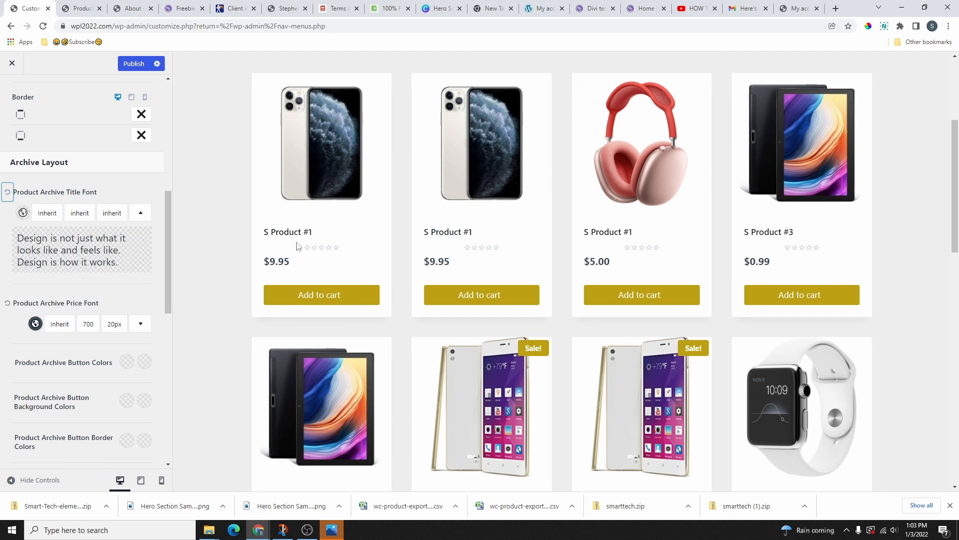
Set the Product Archive Title Font size to 20 px
left_click(77, 229)
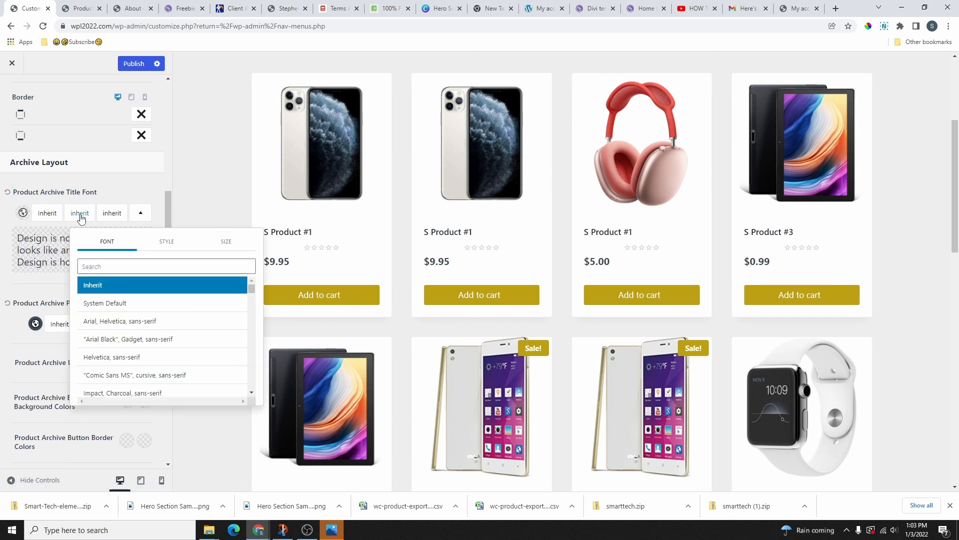
left_click(226, 242)
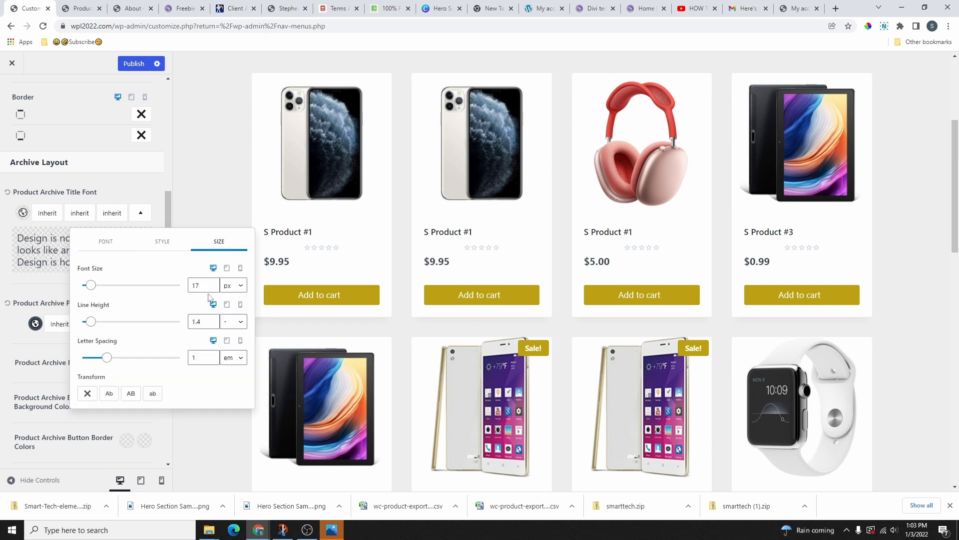
left_click(212, 283)
left_click(213, 283)
Set the initial Product Archive Button text color to the white palette color FFFFFF
scroll(14, 212, "down", 3)
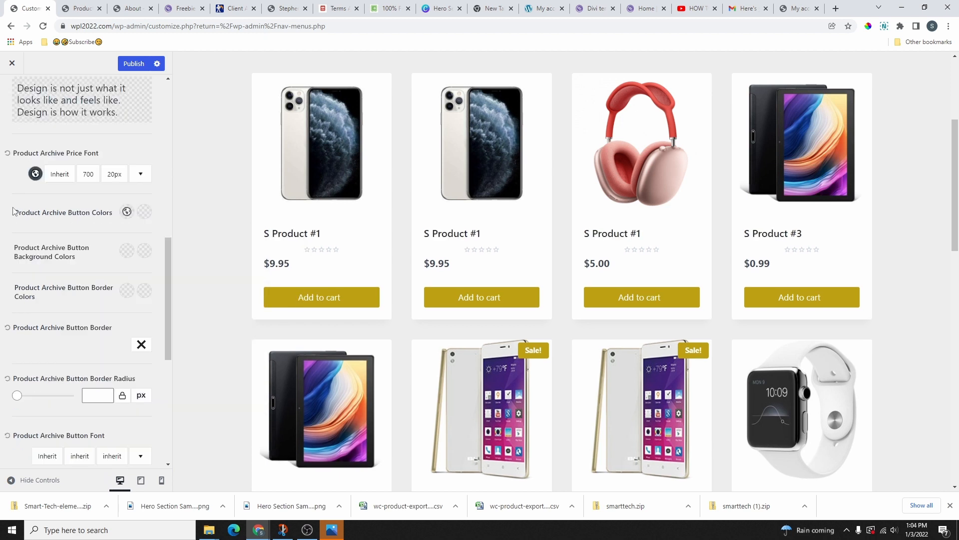
left_click(127, 212)
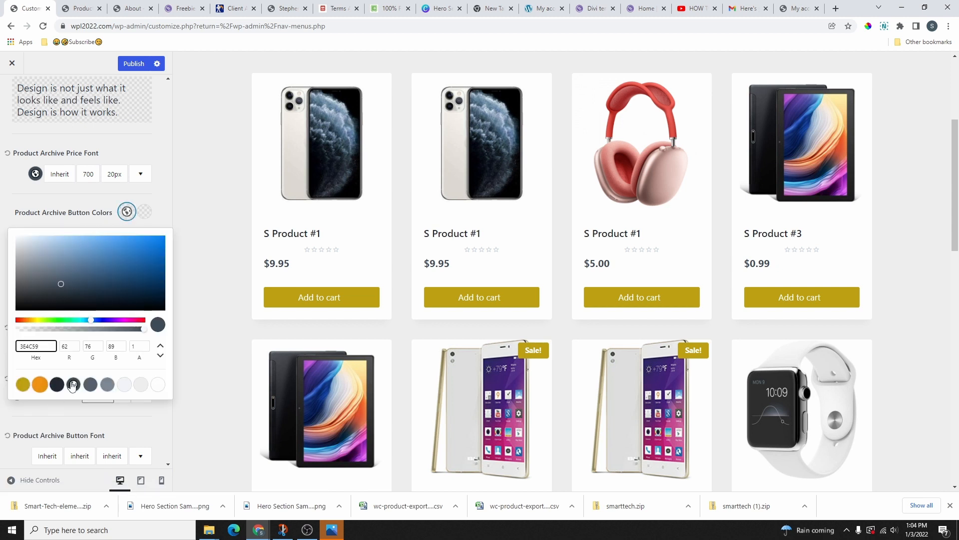
left_click(160, 386)
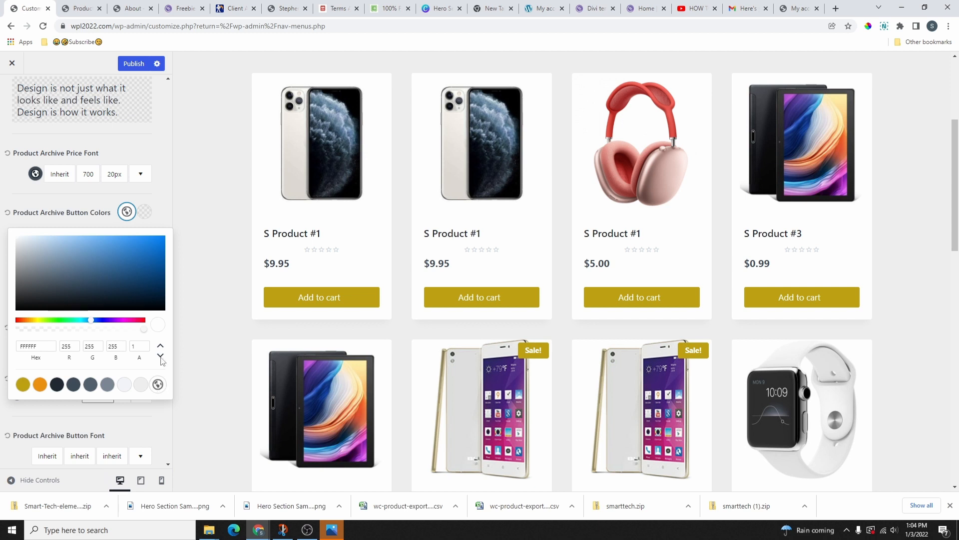
left_click(92, 225)
Set the Product Archive Button background to near-black 1F2933 and its hover background to gold BEA210
left_click(127, 250)
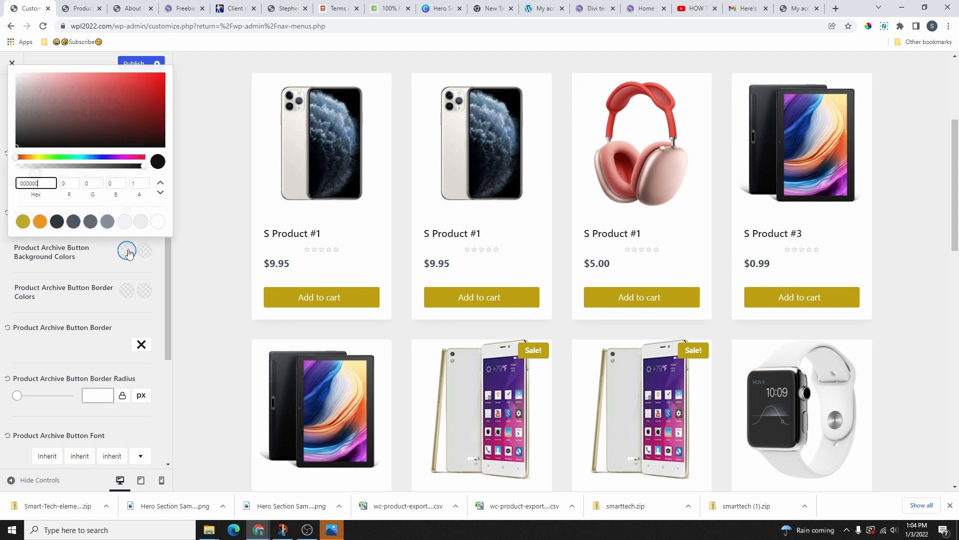
left_click(57, 221)
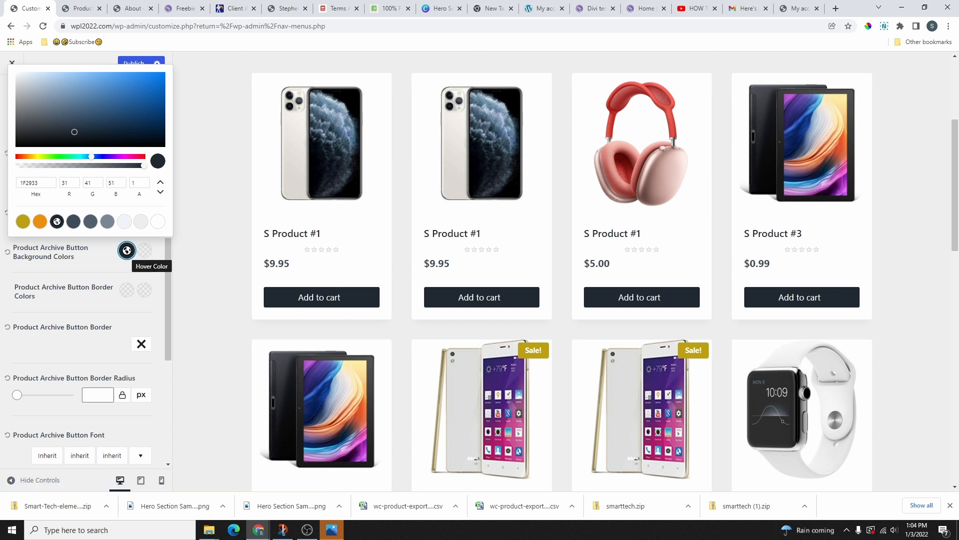
left_click(144, 251)
left_click(145, 251)
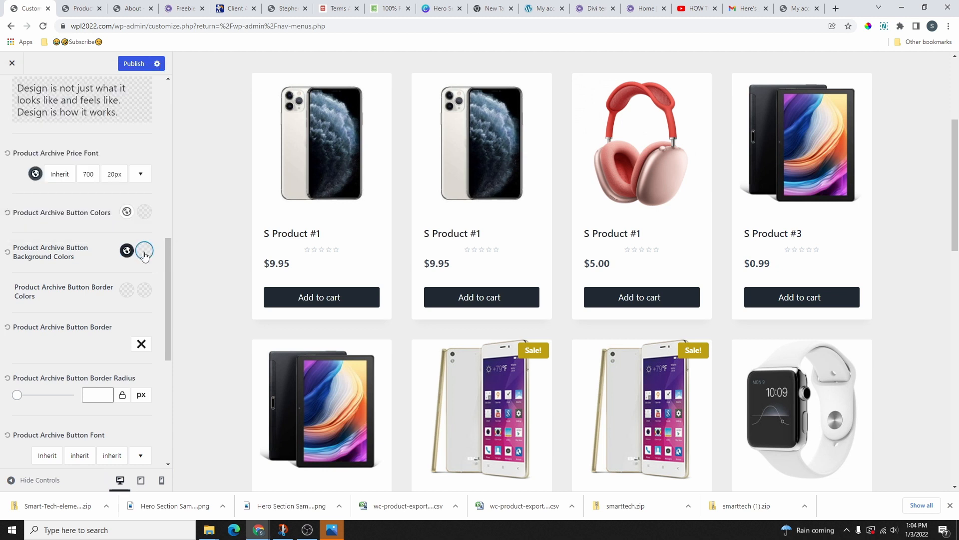
left_click(23, 220)
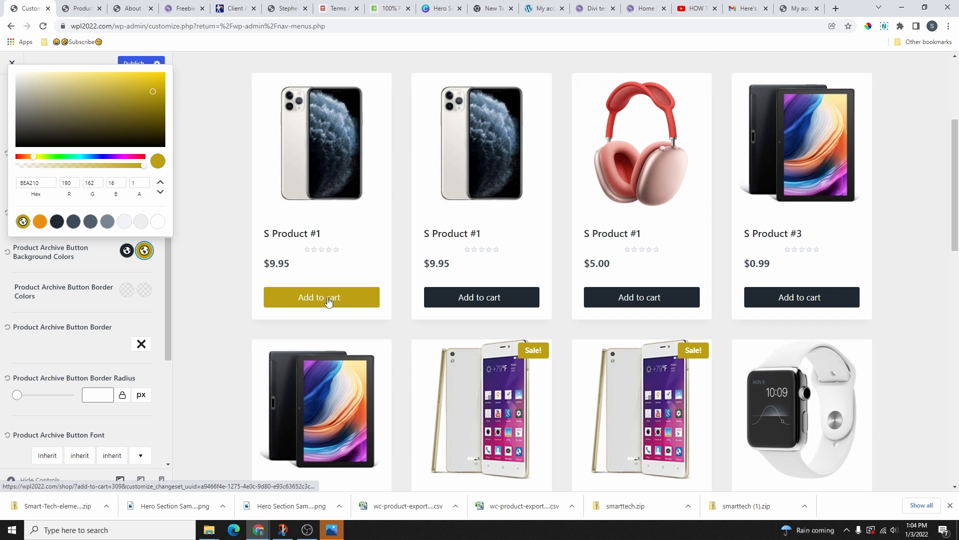
Set the Product Archive Button hover text color to the near-black palette color 1F2933
scroll(112, 271, "up", 1)
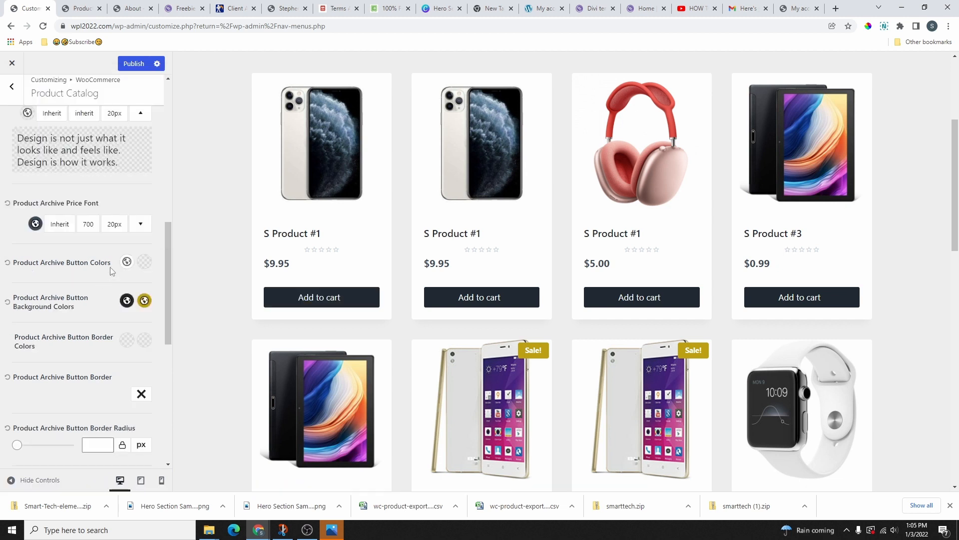
left_click(145, 265)
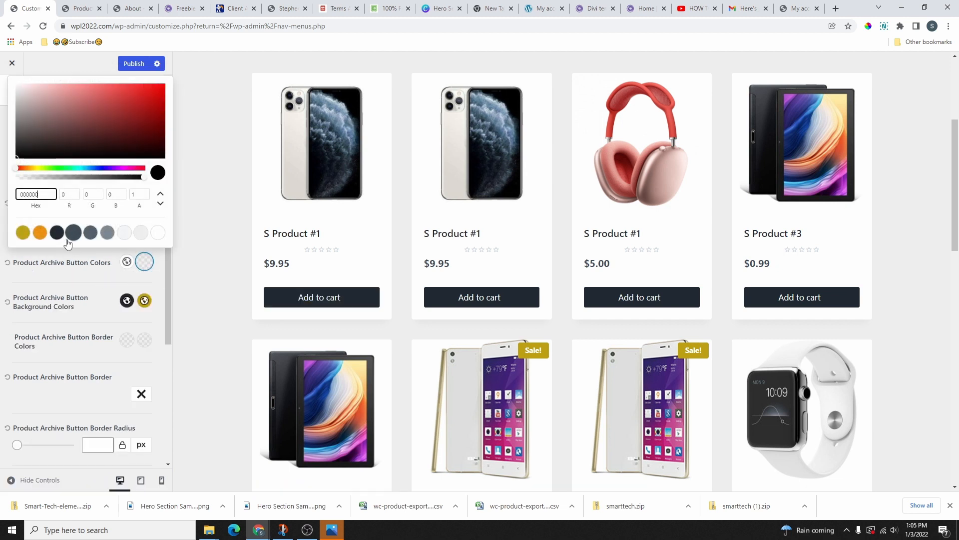
left_click(57, 232)
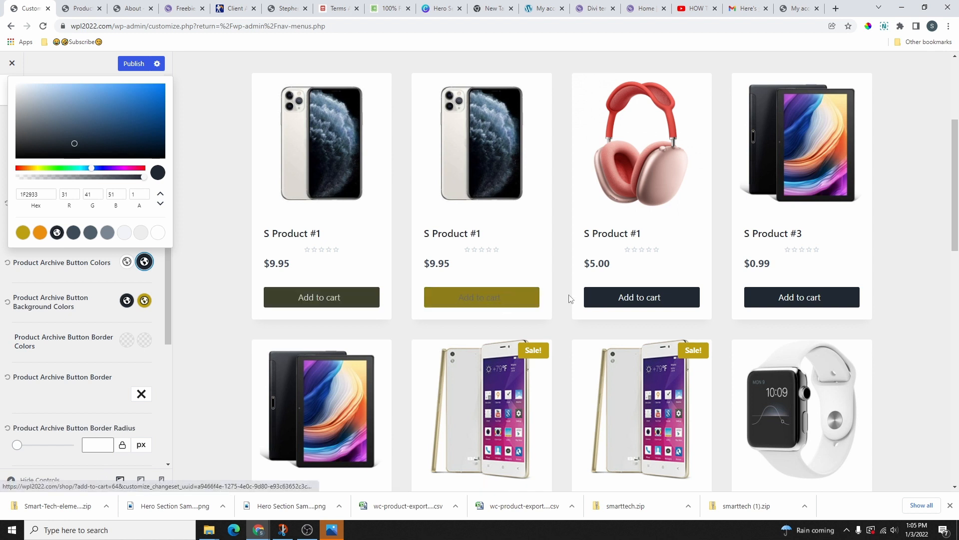
left_click(82, 276)
Try an 11 px solid border in gold BEA210 on the product archive buttons and reset the border settings
scroll(85, 288, "down", 3)
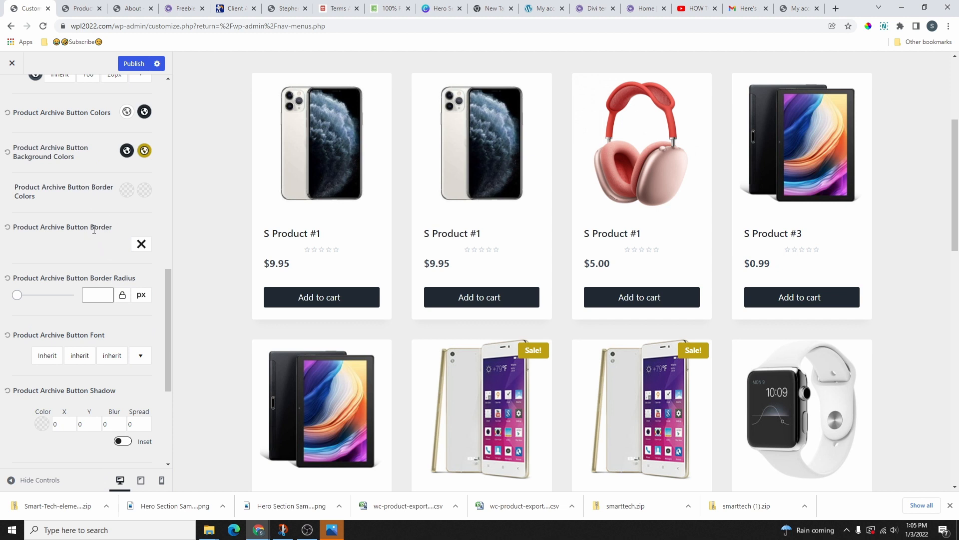
left_click(141, 243)
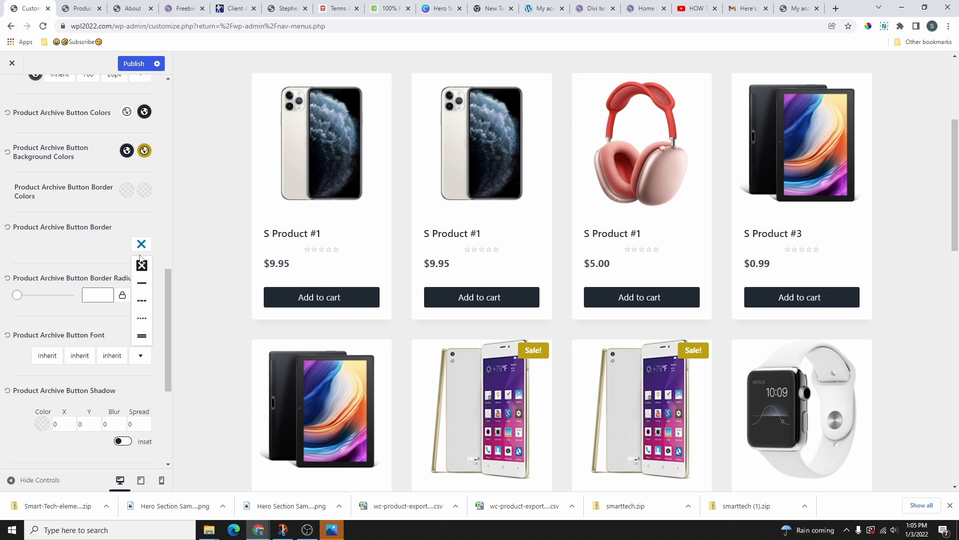
left_click(142, 300)
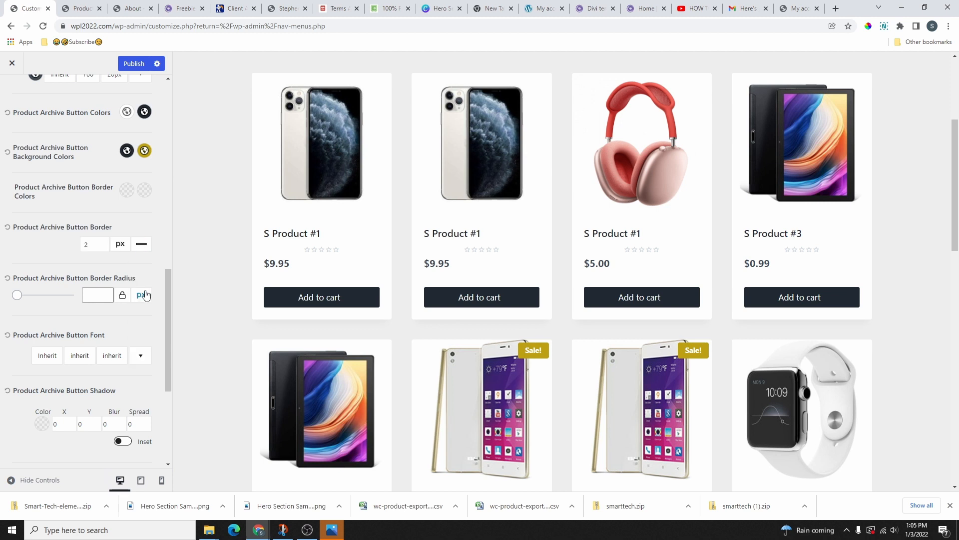
left_click(103, 242)
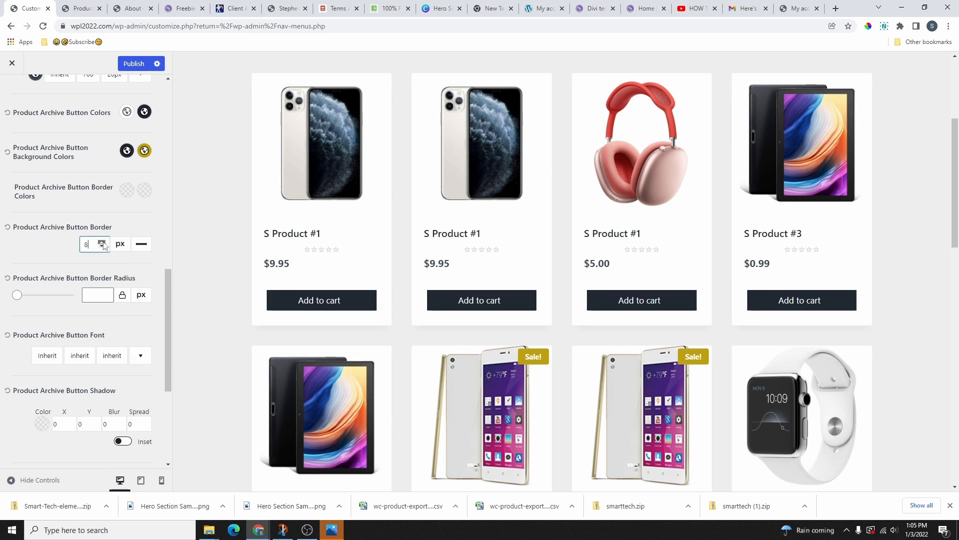
left_click(127, 191)
left_click(22, 364)
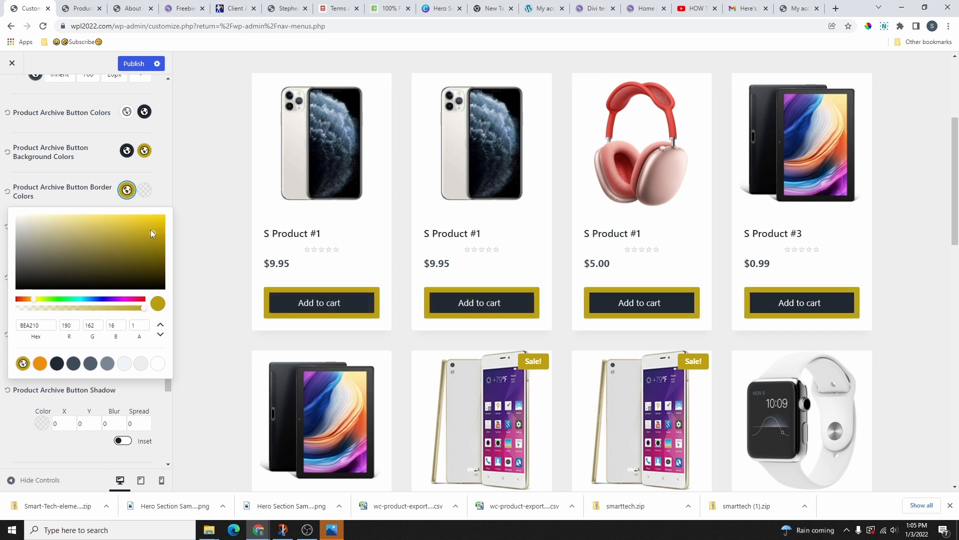
left_click(7, 191)
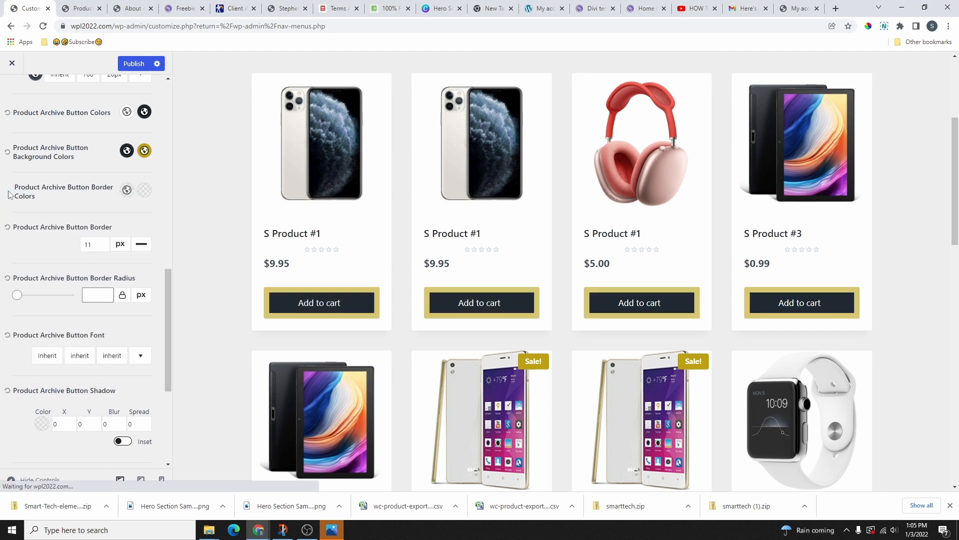
left_click(7, 230)
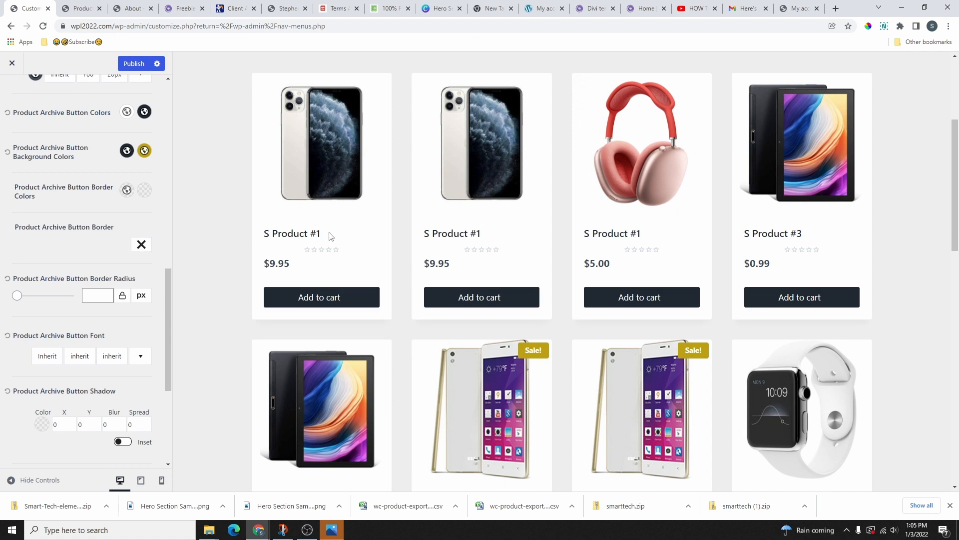
Set the Product Archive Button Border Radius to 33 px
scroll(138, 223, "down", 2)
left_click(106, 193)
left_click_drag(105, 194, 106, 193)
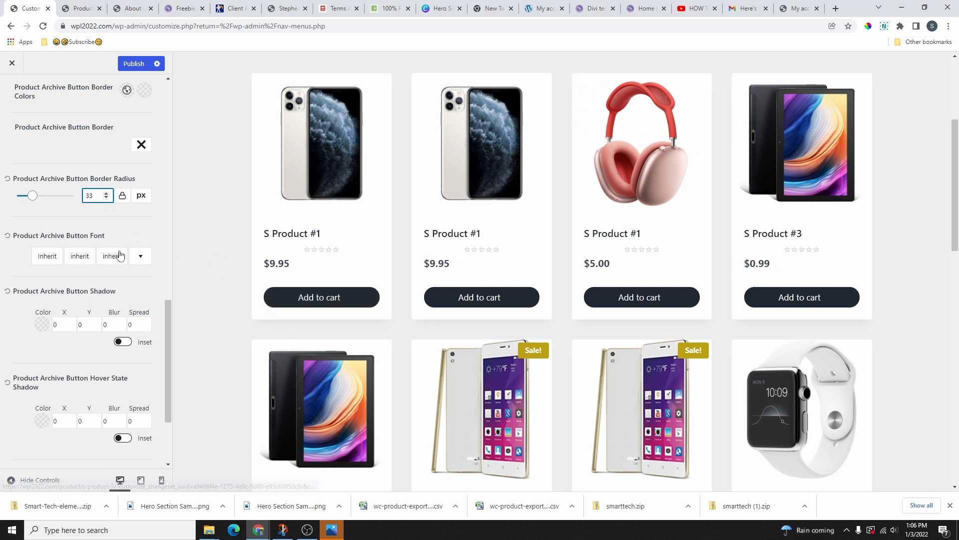
Try the orange palette color ED8F0C as the shop page's Site Background and reset it
scroll(23, 389, "down", 2)
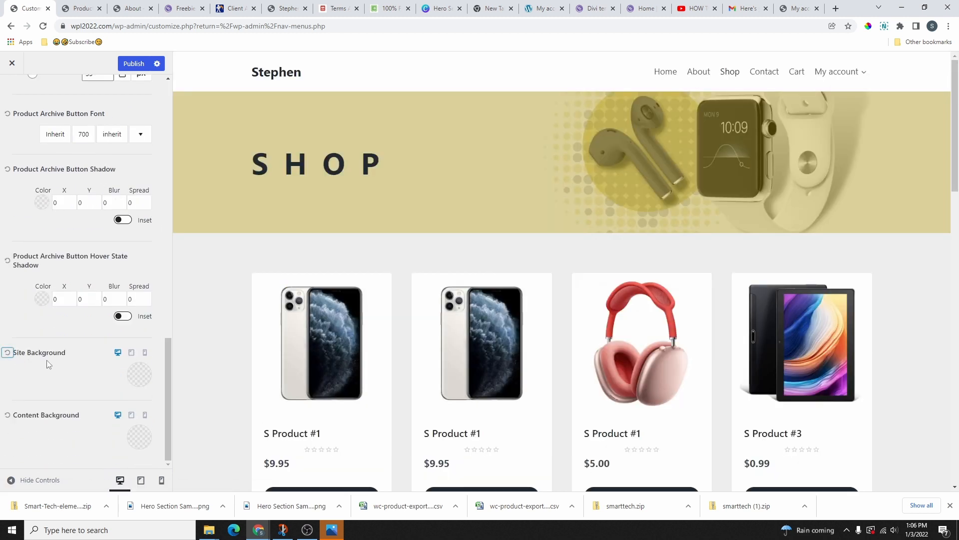
scroll(852, 398, "down", 10)
scroll(192, 434, "up", 4)
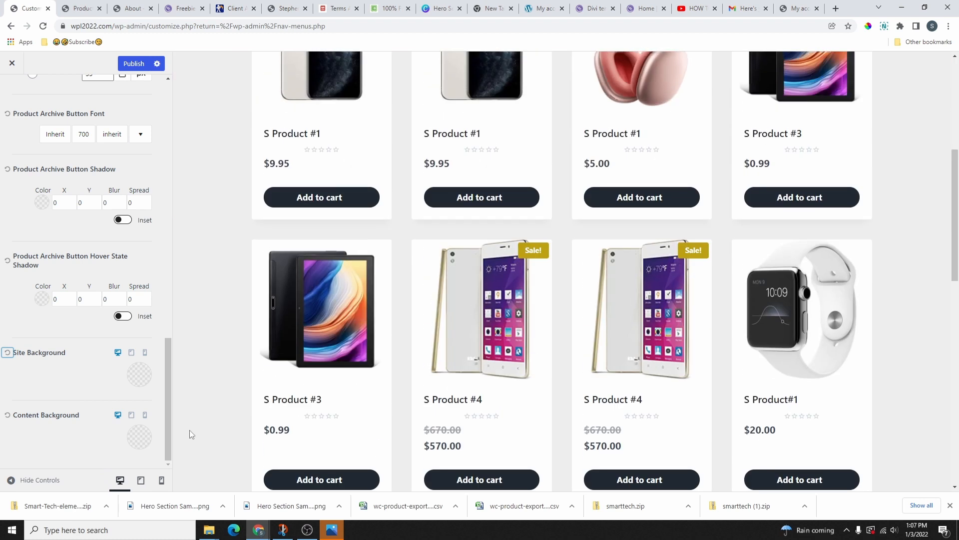
left_click(141, 383)
left_click(39, 341)
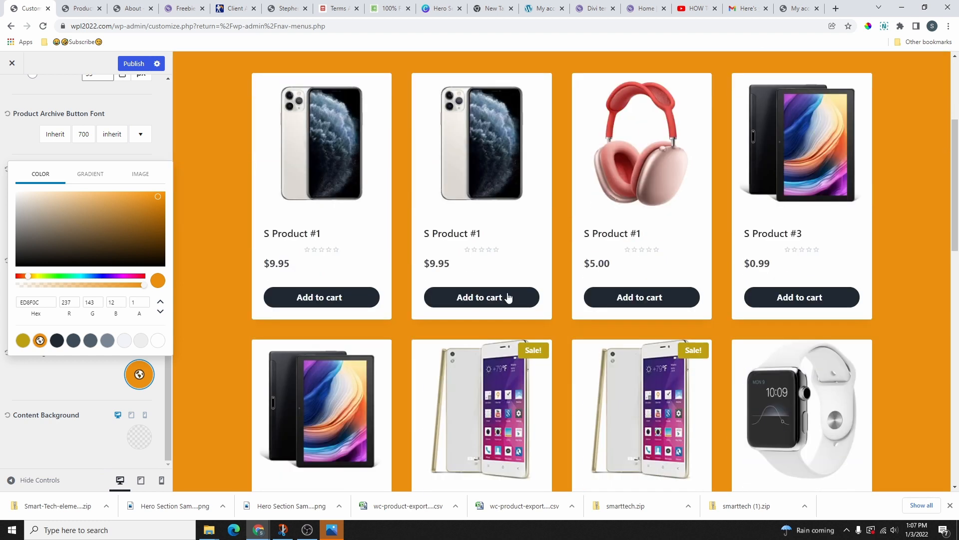
left_click(43, 389)
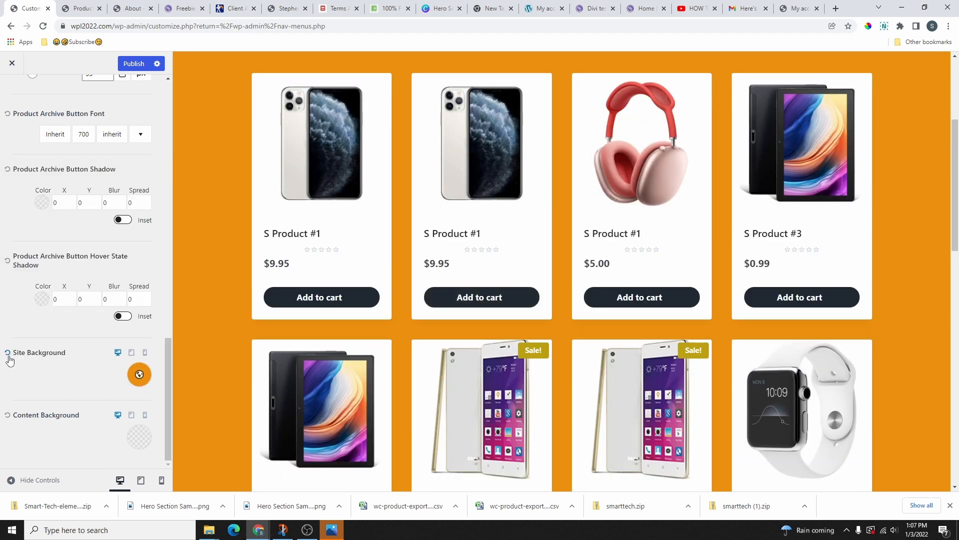
left_click(7, 353)
Try the orange palette color ED8F0C as the shop page's Content Background and reset it
left_click(149, 436)
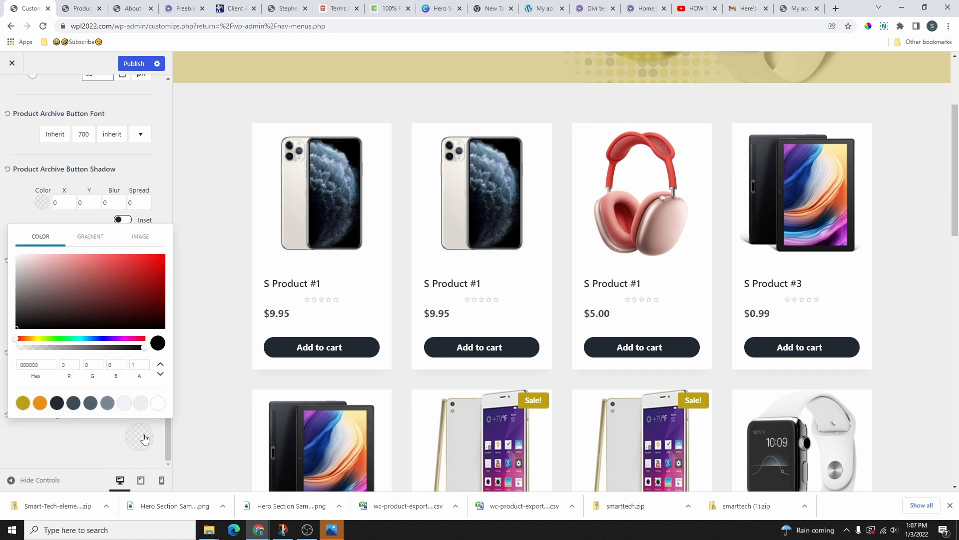
left_click(40, 404)
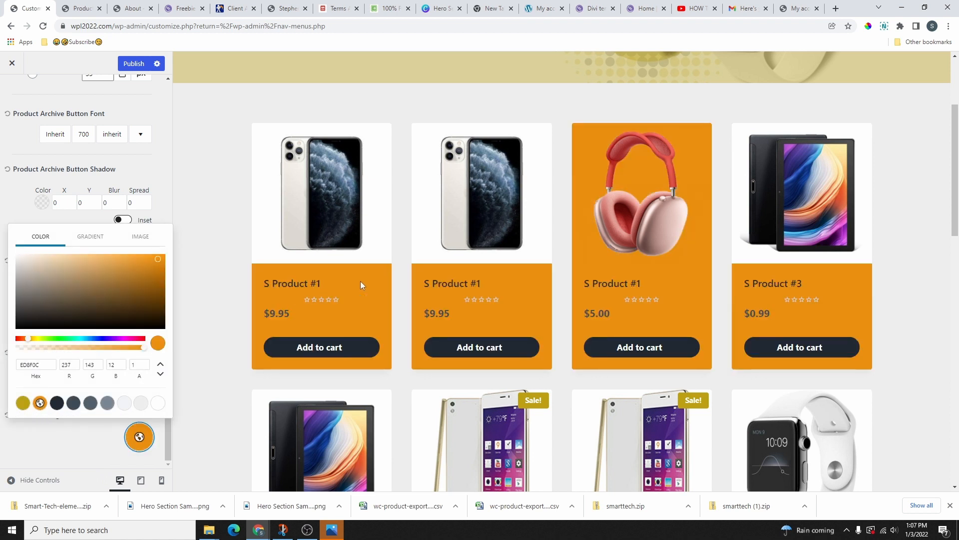
scroll(818, 227, "down", 5)
scroll(419, 346, "up", 4)
left_click(56, 436)
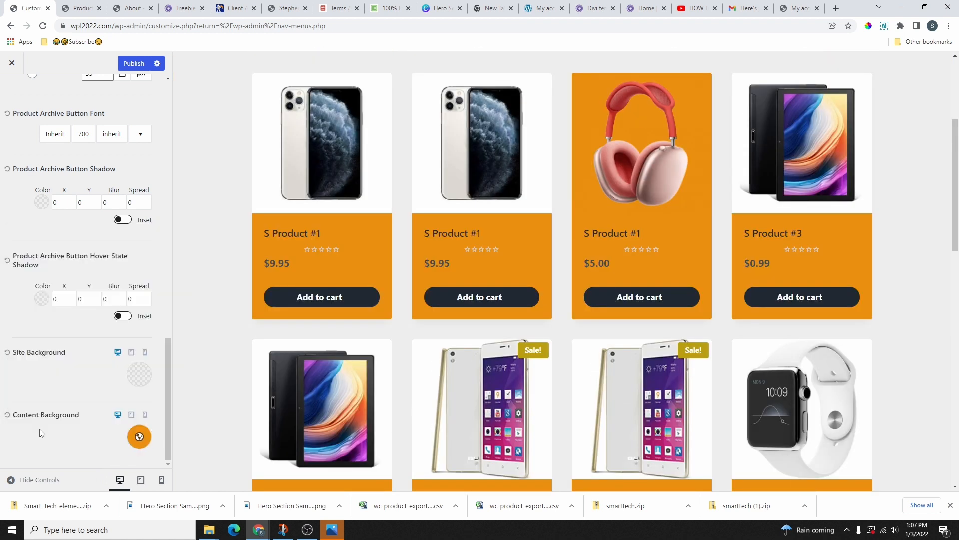
left_click(7, 414)
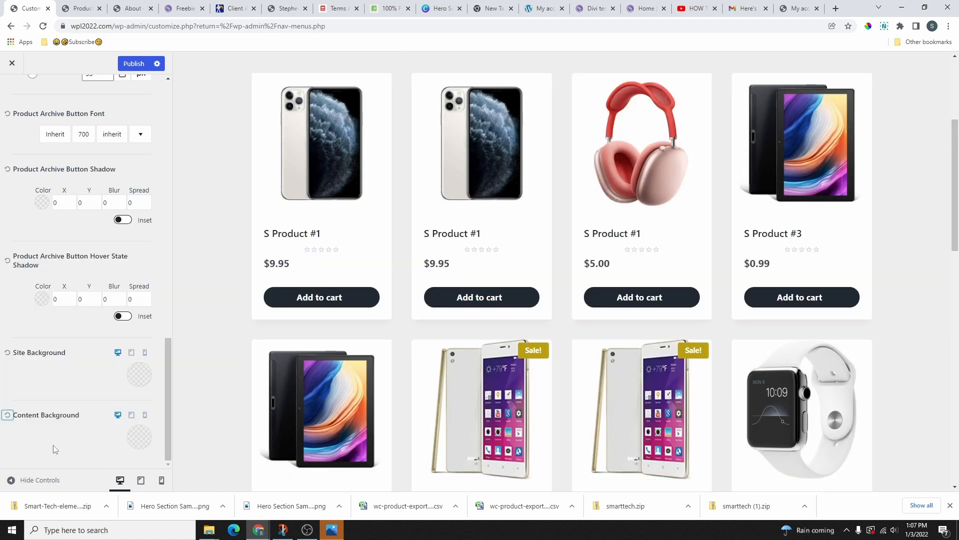
left_click(139, 437)
left_click(40, 402)
scroll(369, 164, "down", 10)
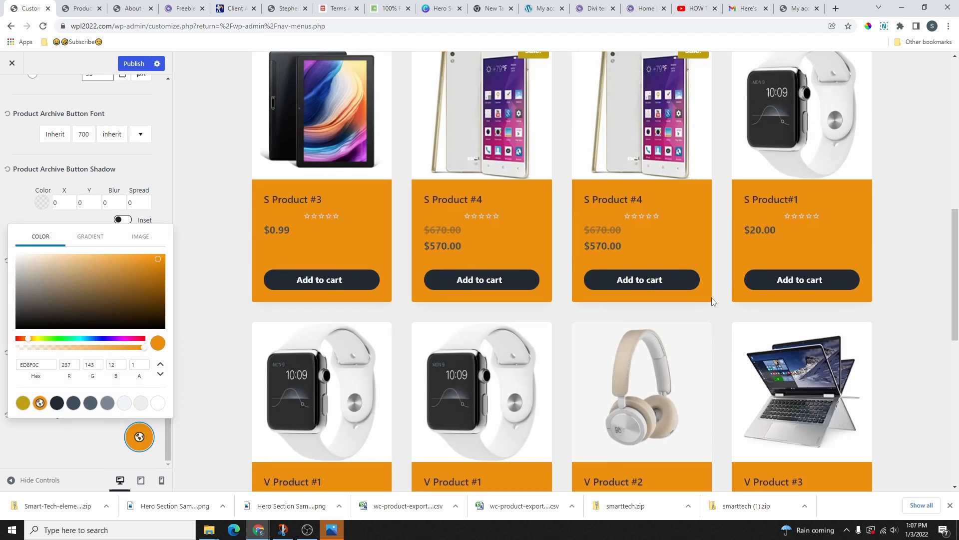
left_click(98, 462)
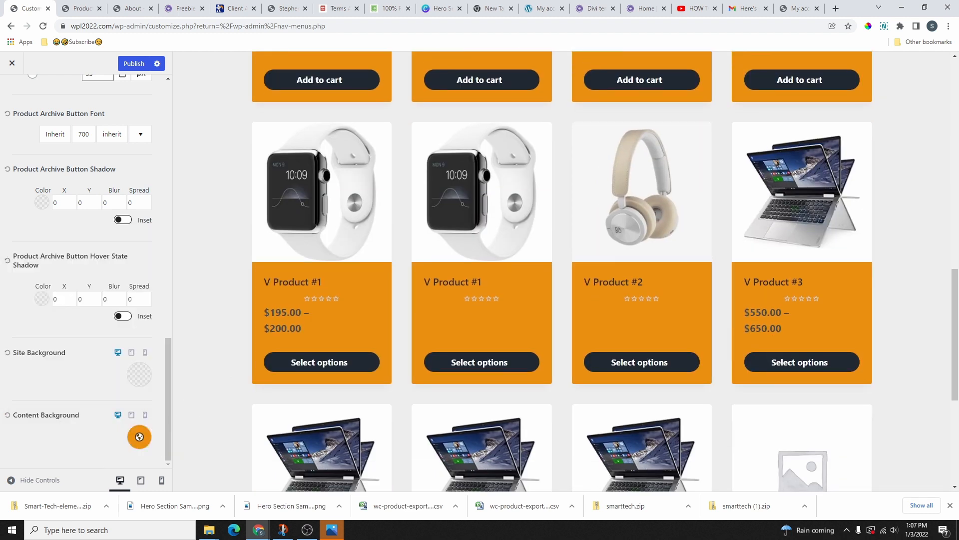
left_click(7, 415)
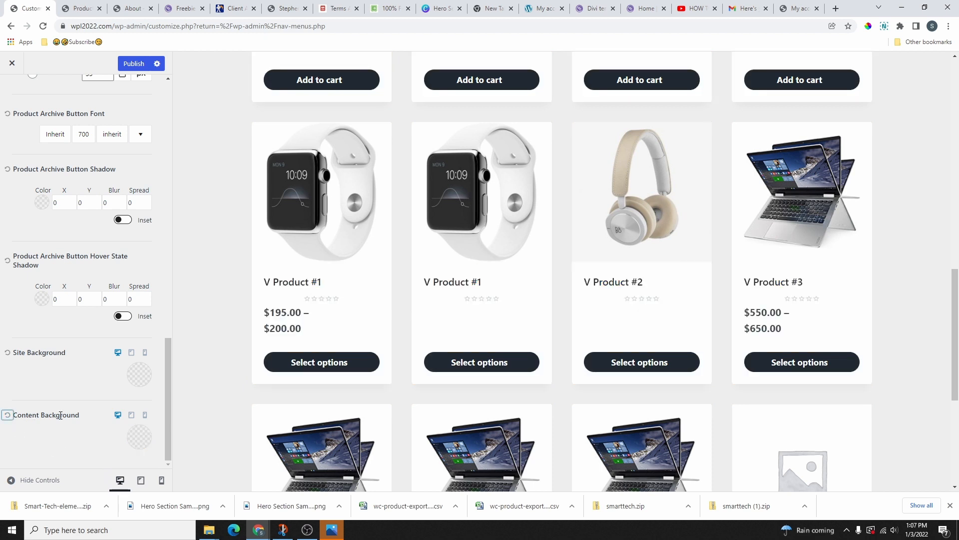
Publish the Product Catalog design changes and check the shop page preview
scroll(88, 425, "up", 15)
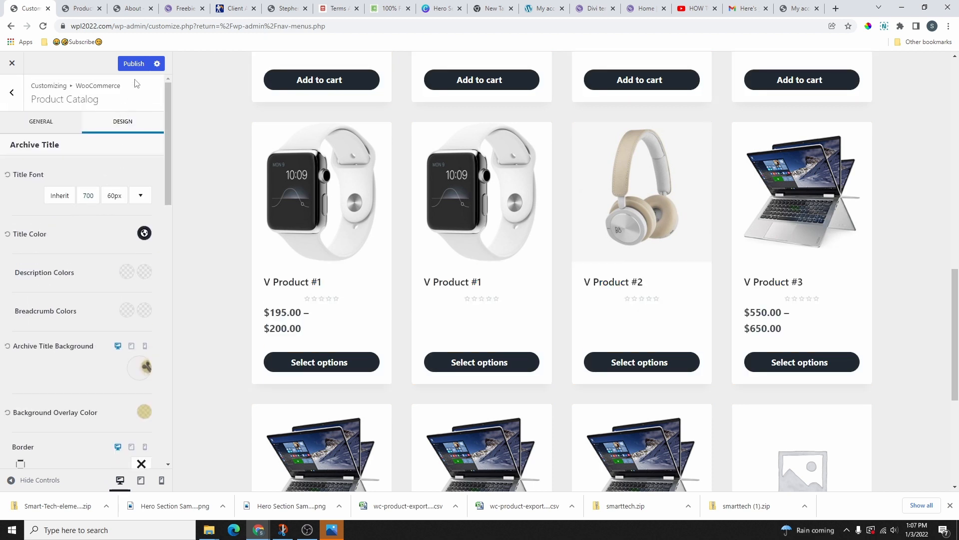
left_click(133, 65)
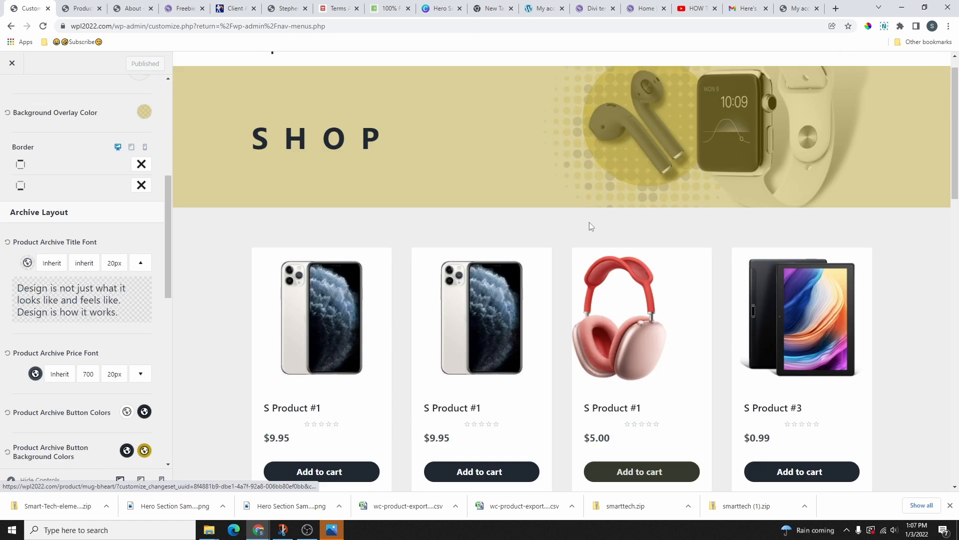
scroll(779, 224, "up", 1)
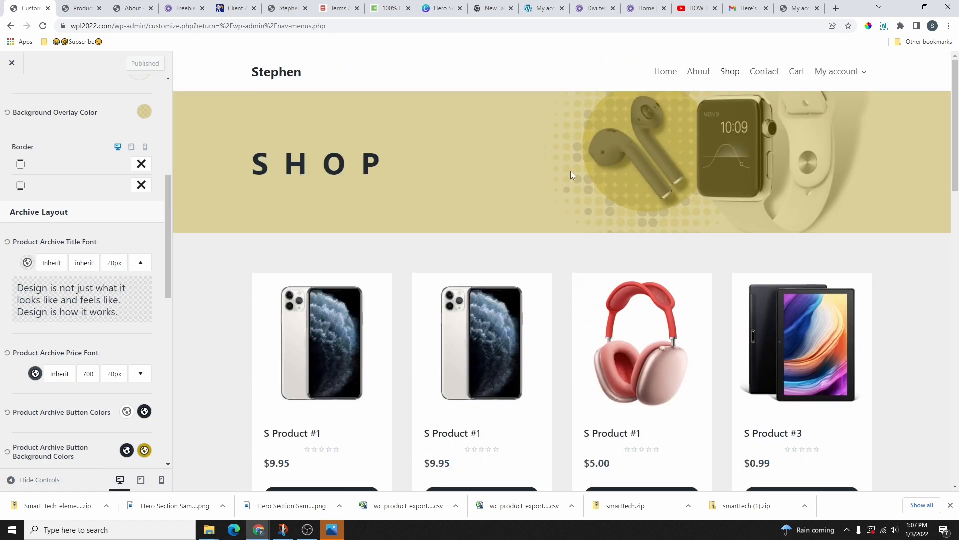
scroll(15, 80, "up", 5)
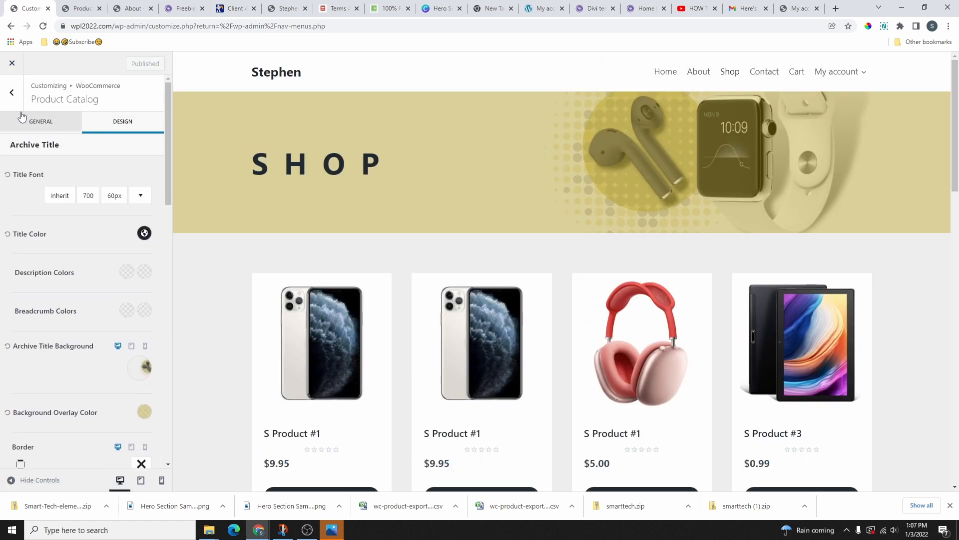
Open the WooCommerce Single Product Layout settings and load the second S Product #1 page in the preview
left_click(15, 103)
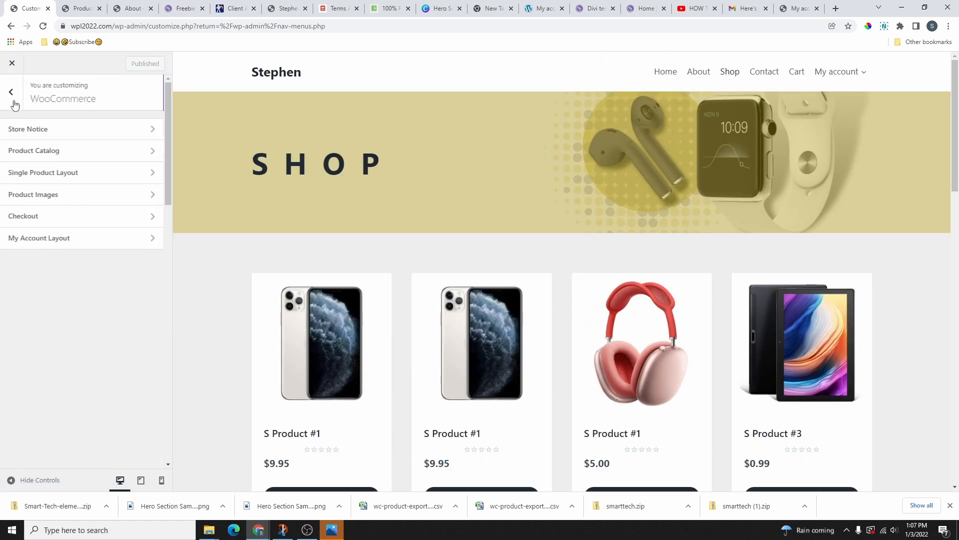
left_click(46, 179)
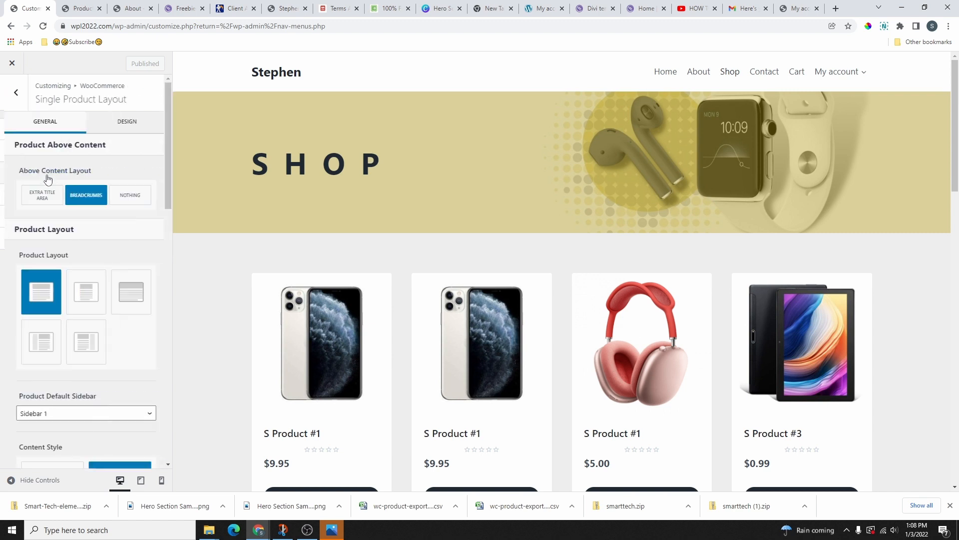
scroll(440, 322, "down", 3)
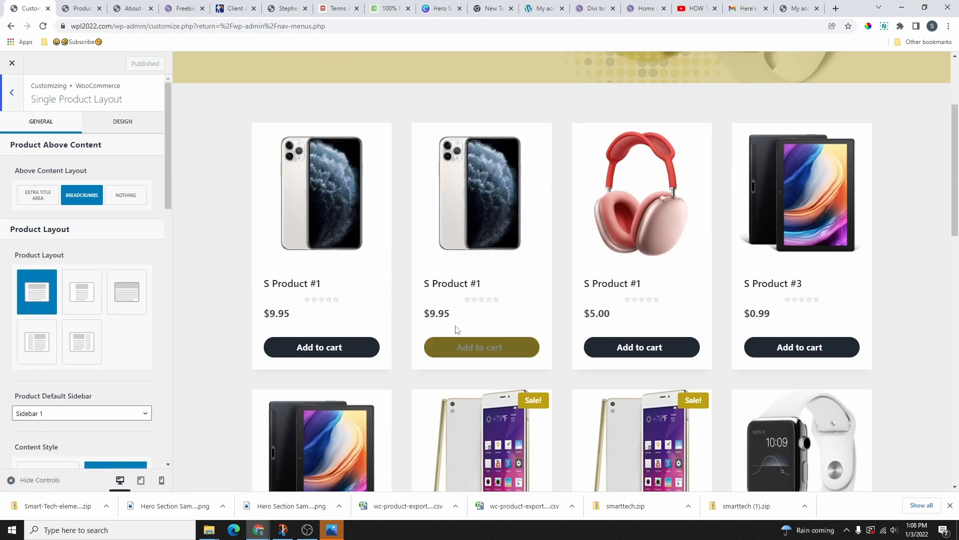
left_click(458, 287)
scroll(599, 300, "down", 5)
scroll(649, 374, "up", 5)
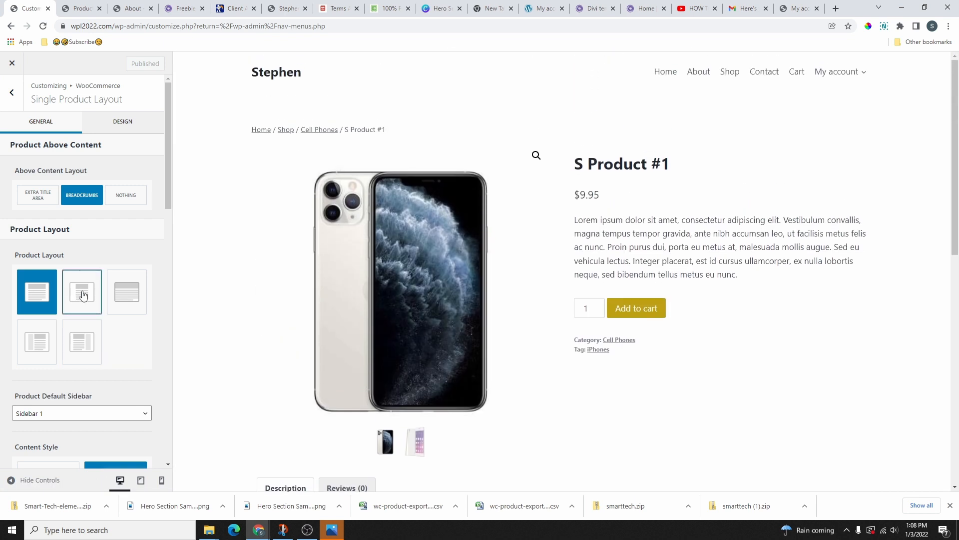
Turn on the Extras element in the single product layout's Product Elements
scroll(100, 240, "down", 3)
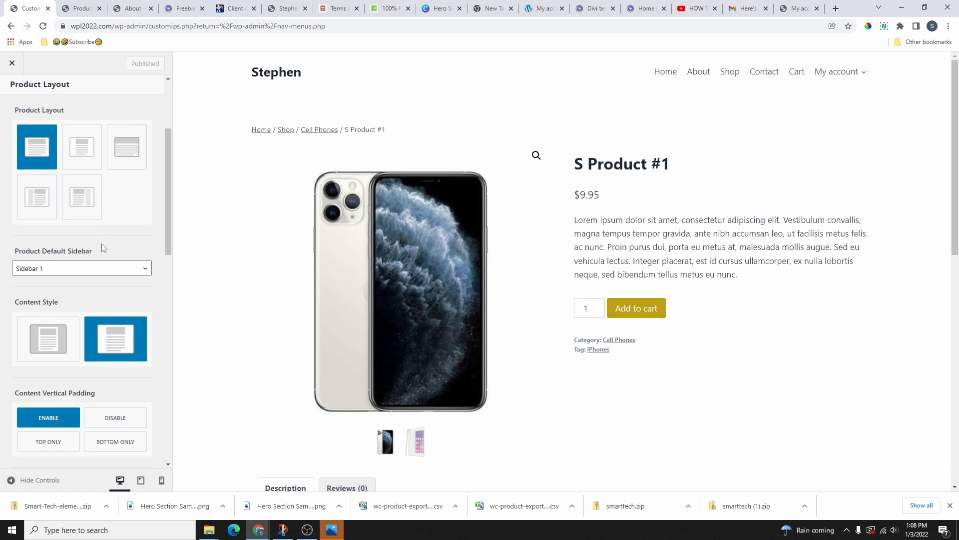
scroll(105, 310, "down", 8)
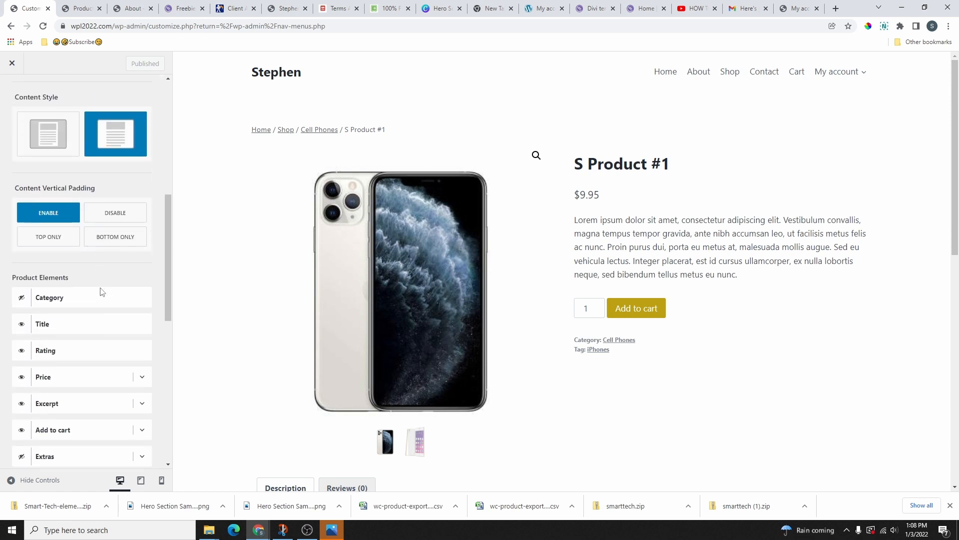
scroll(92, 320, "down", 3)
scroll(62, 274, "up", 4)
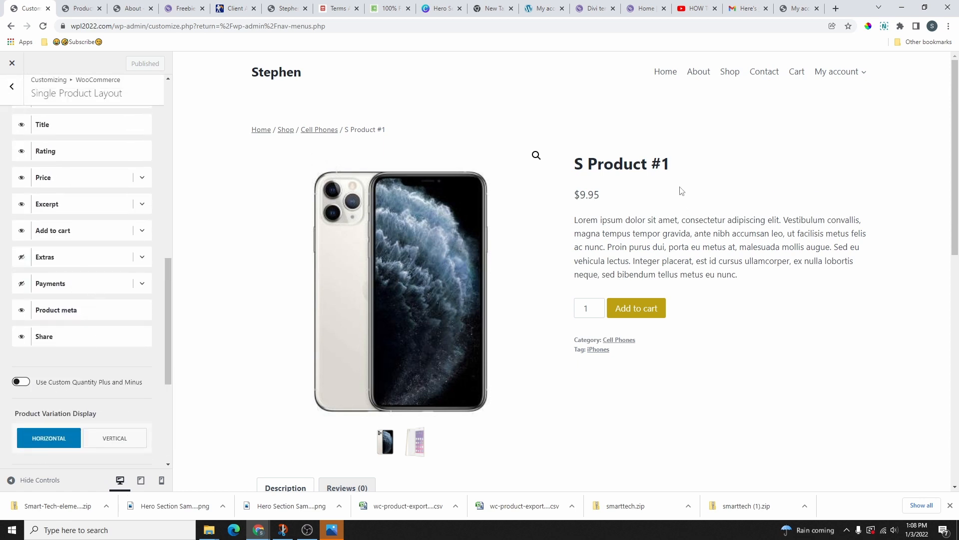
scroll(620, 232, "up", 2)
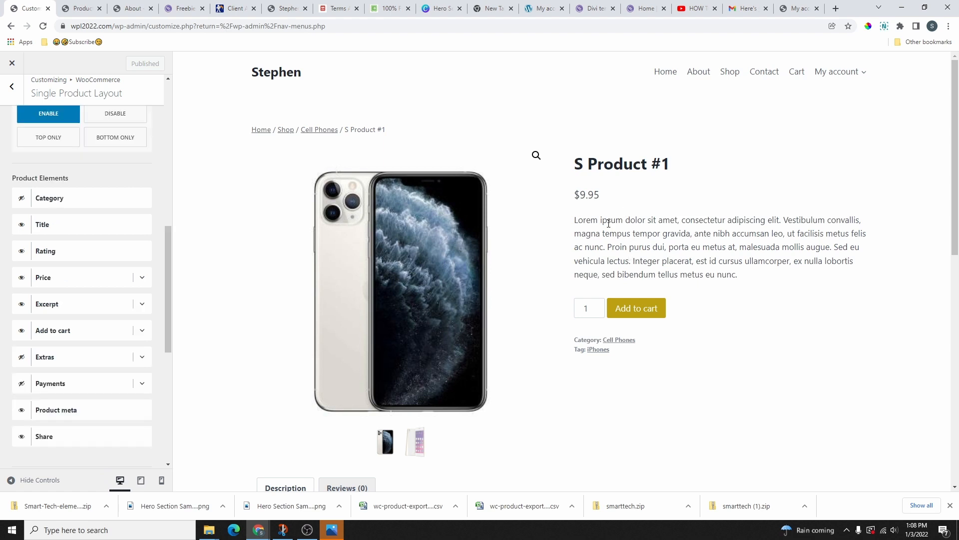
scroll(602, 330, "down", 1)
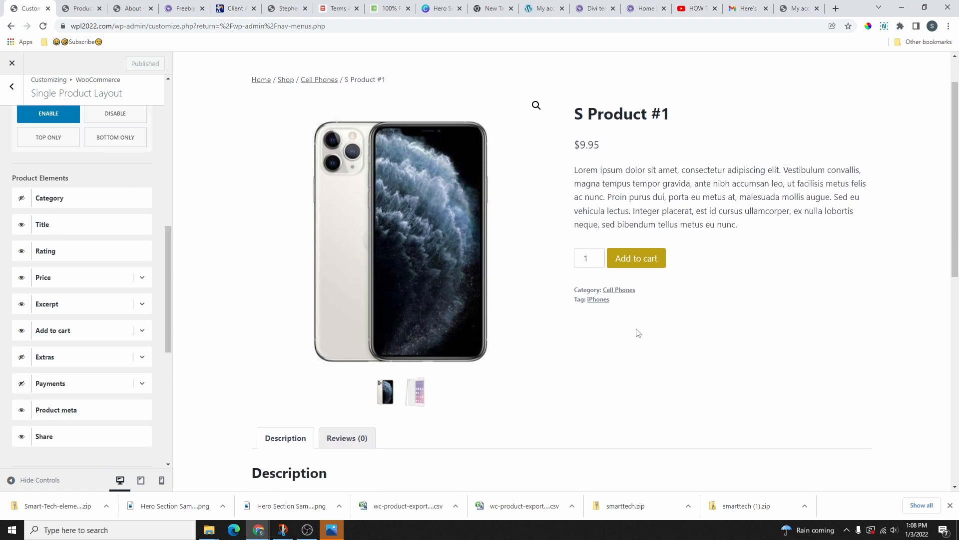
left_click(22, 357)
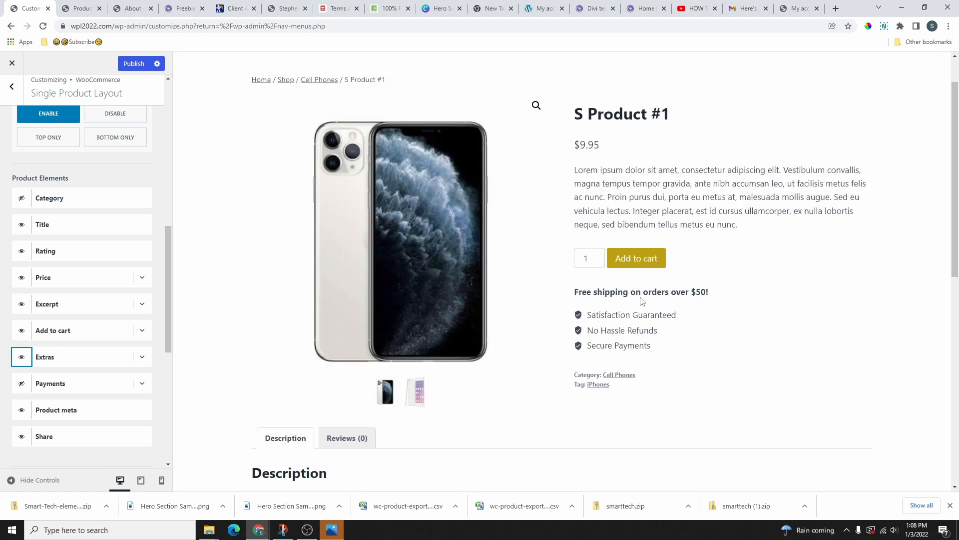
scroll(640, 303, "down", 1)
scroll(649, 270, "down", 1)
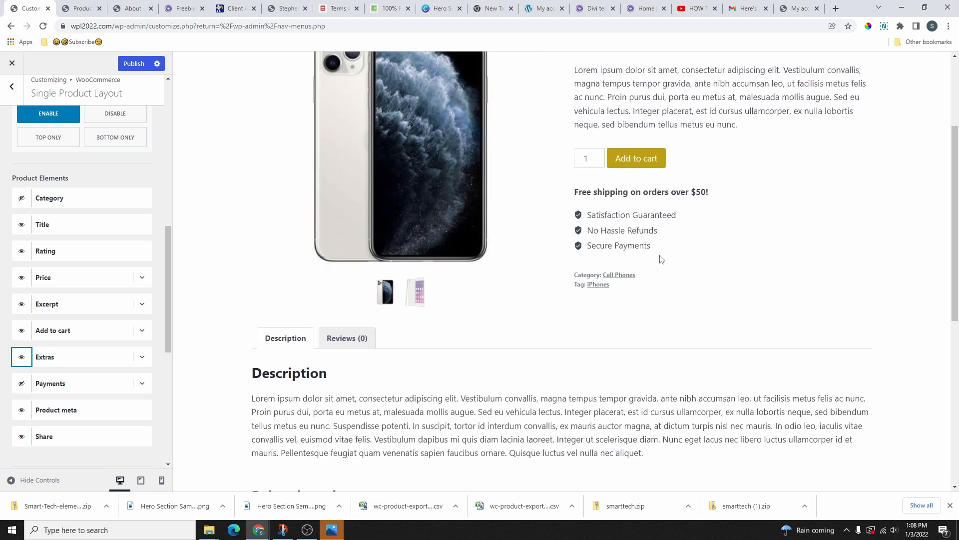
Set the icons of the first four Extras features to the filled checkbox
left_click(142, 357)
scroll(120, 398, "down", 3)
left_click(112, 255)
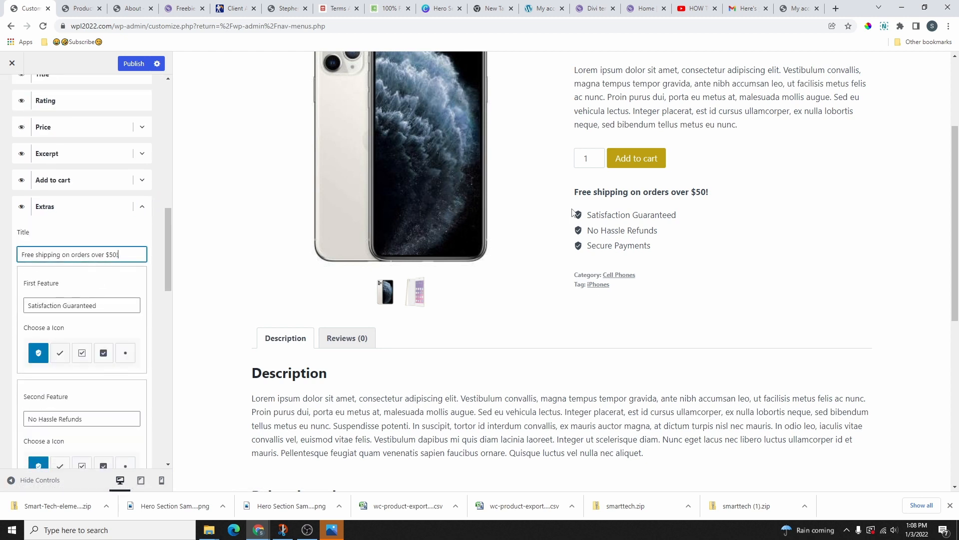
left_click(103, 353)
scroll(104, 354, "down", 3)
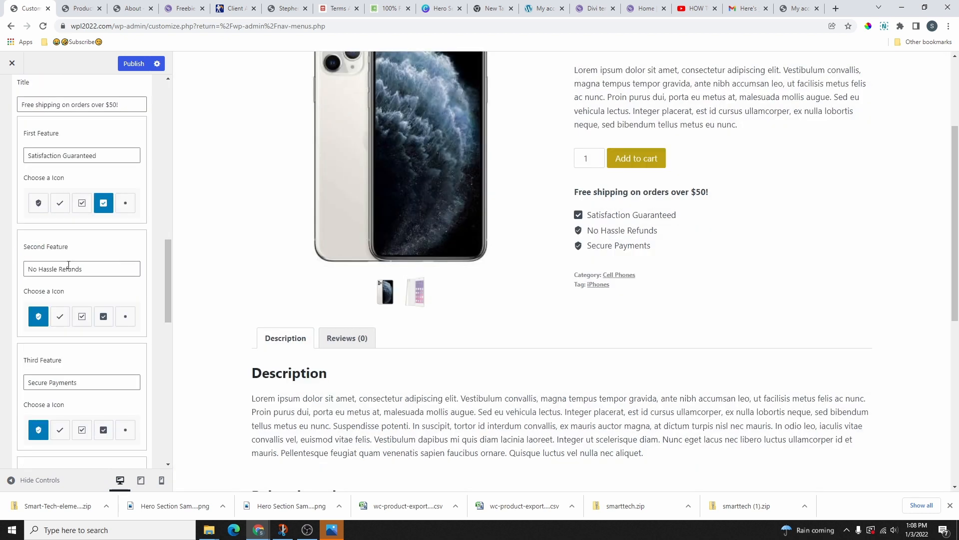
left_click(99, 325)
left_click(103, 429)
Turn on the Payments element, hide its Discover and Amex icons, and show Apple Pay and Stripe
scroll(52, 310, "down", 8)
left_click(22, 306)
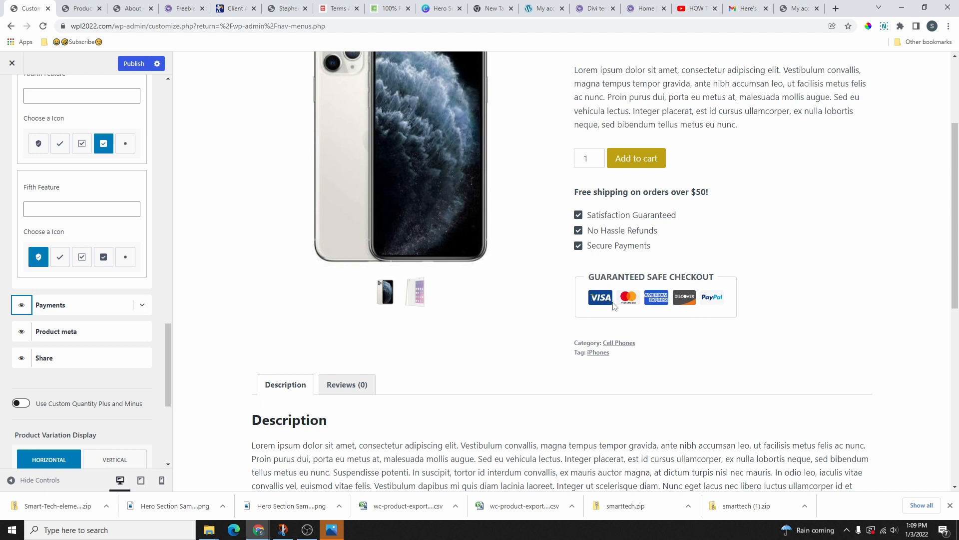
scroll(120, 298, "down", 2)
left_click(142, 205)
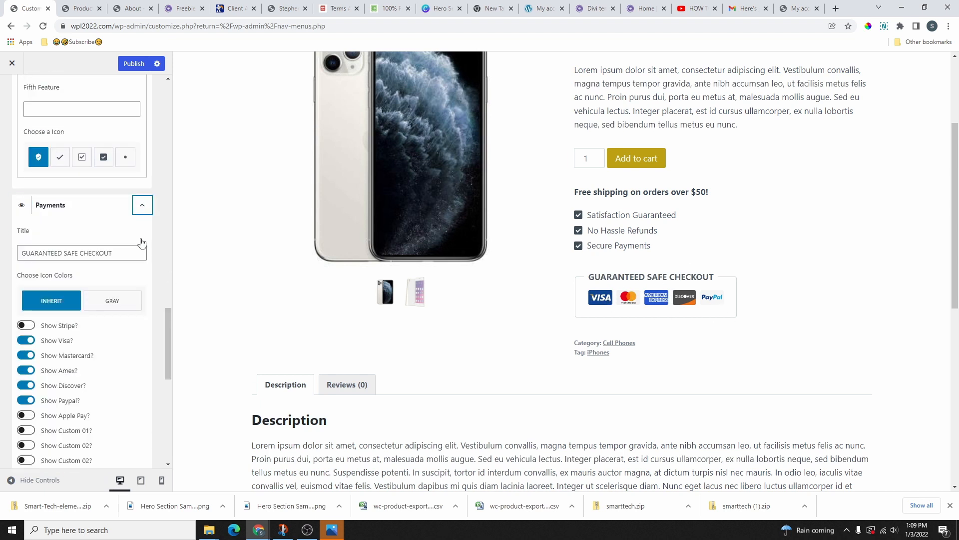
scroll(120, 287, "down", 2)
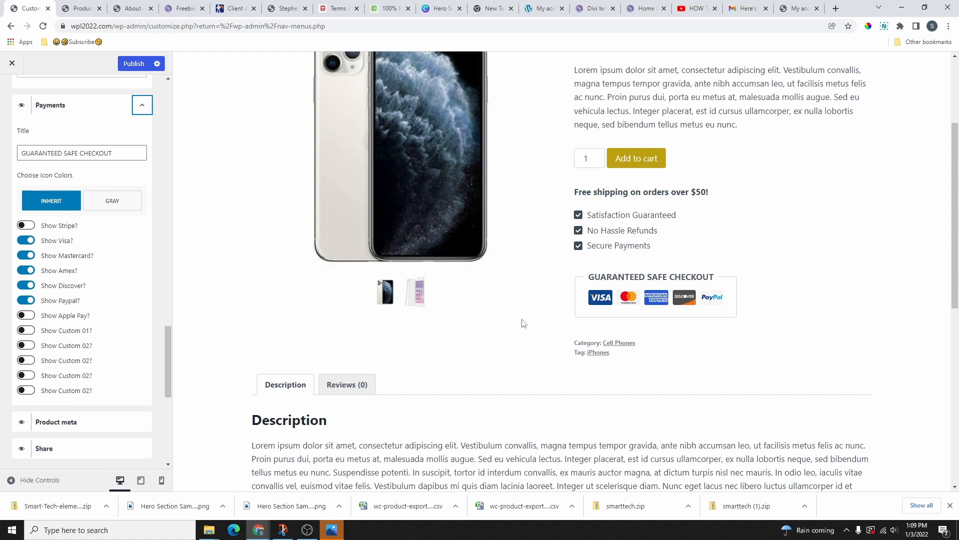
left_click(27, 285)
left_click(27, 271)
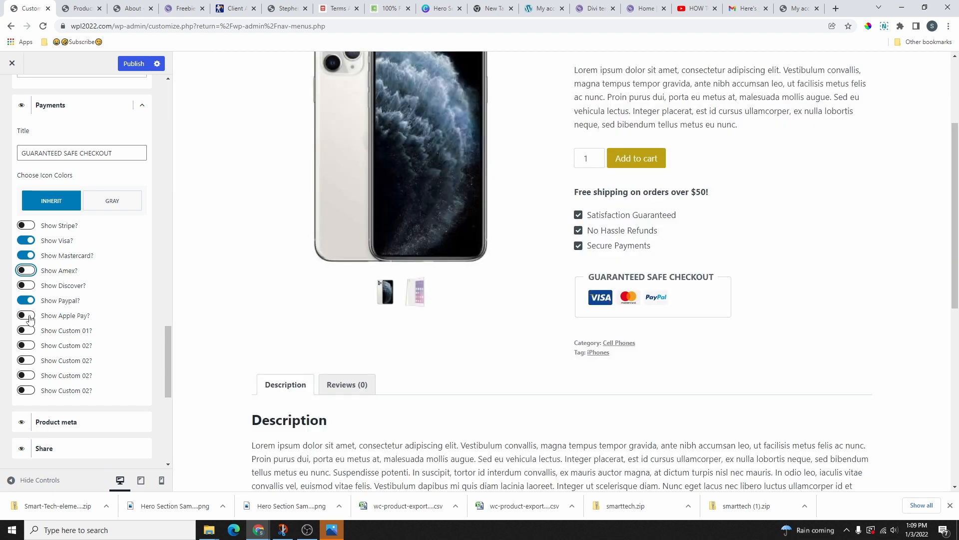
left_click(29, 317)
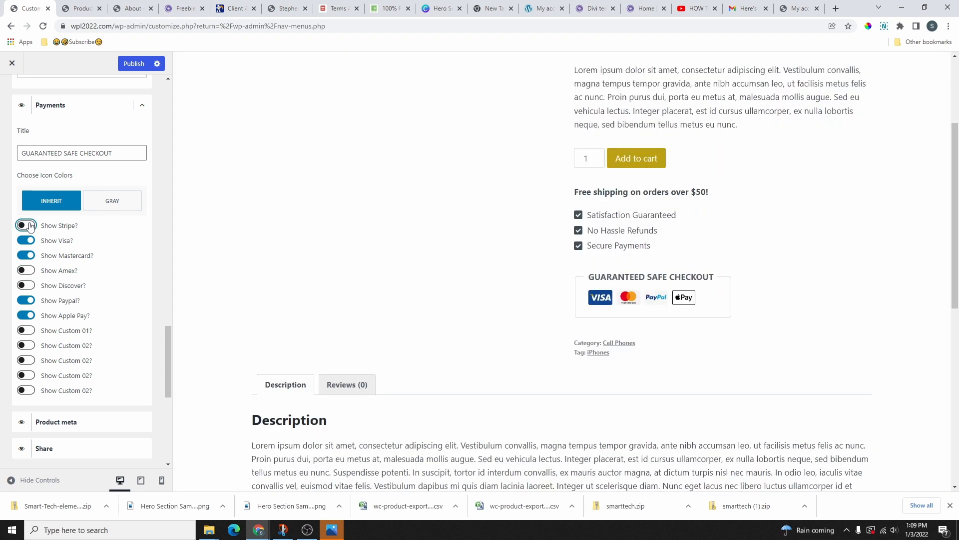
left_click(28, 226)
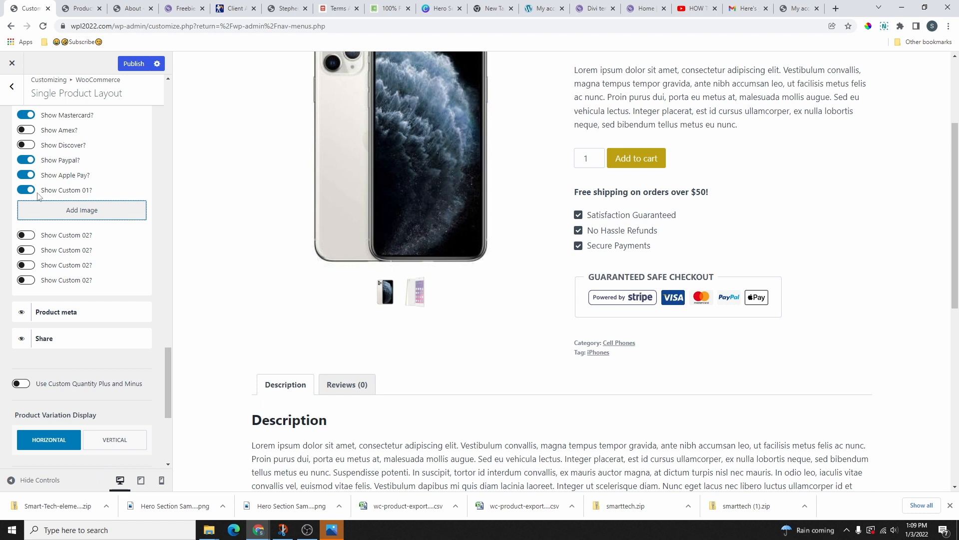
Try the money-bac-2 image as the Custom 01 payment icon and turn that icon off again
left_click(61, 213)
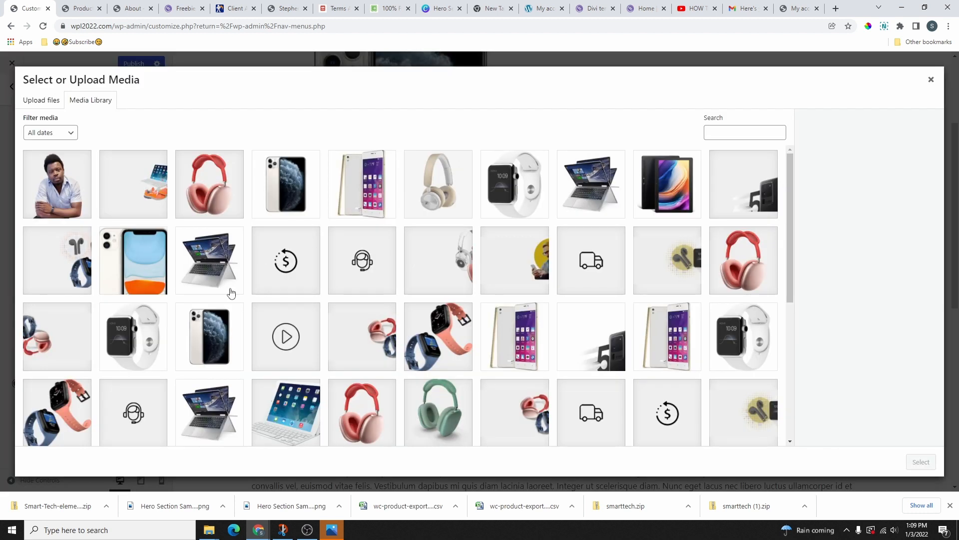
left_click(290, 268)
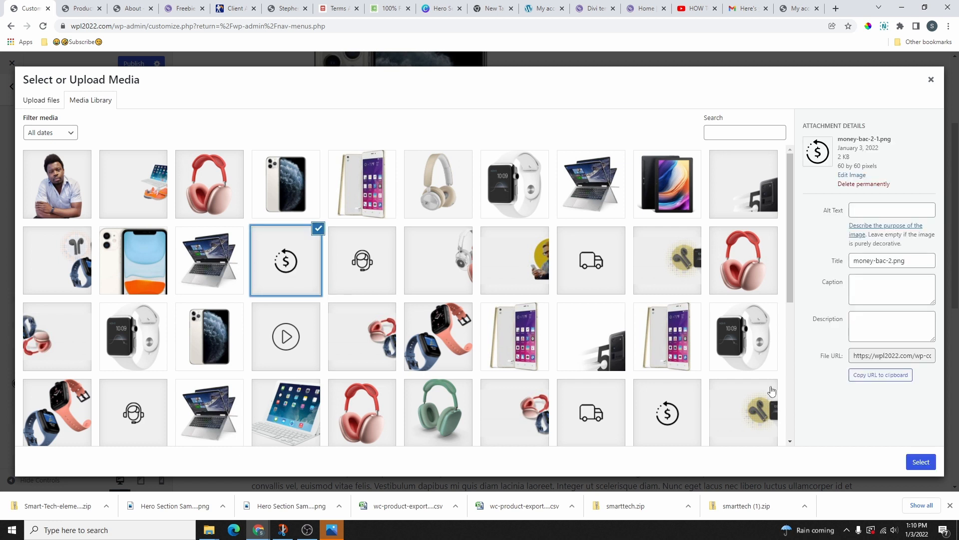
left_click(921, 462)
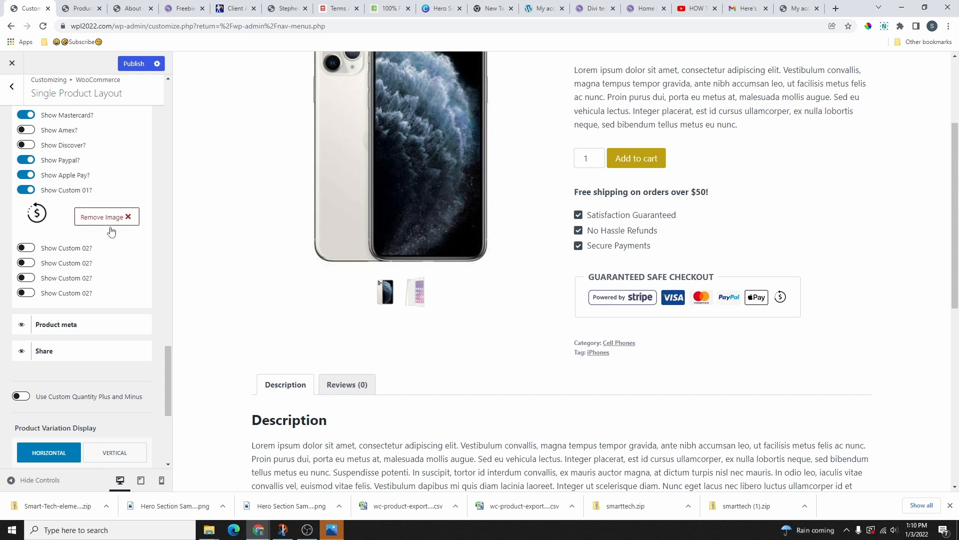
left_click(26, 190)
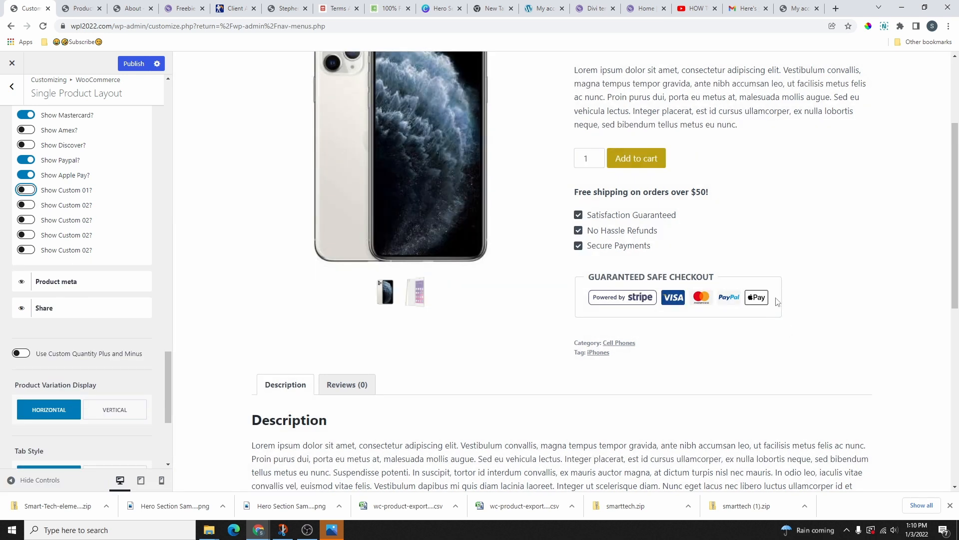
scroll(92, 291, "up", 4)
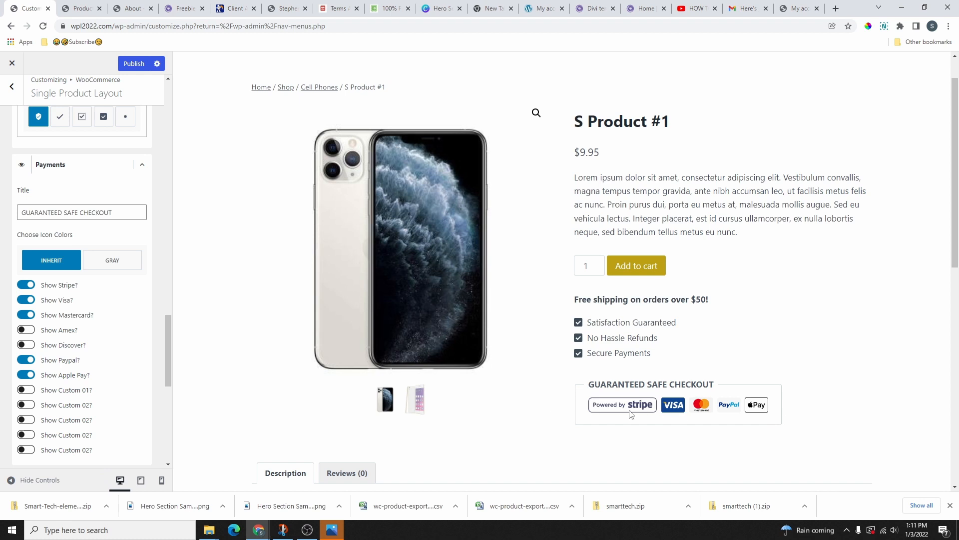
Try the Gray icon colors for the Payments element and return them to Inherit
left_click(105, 271)
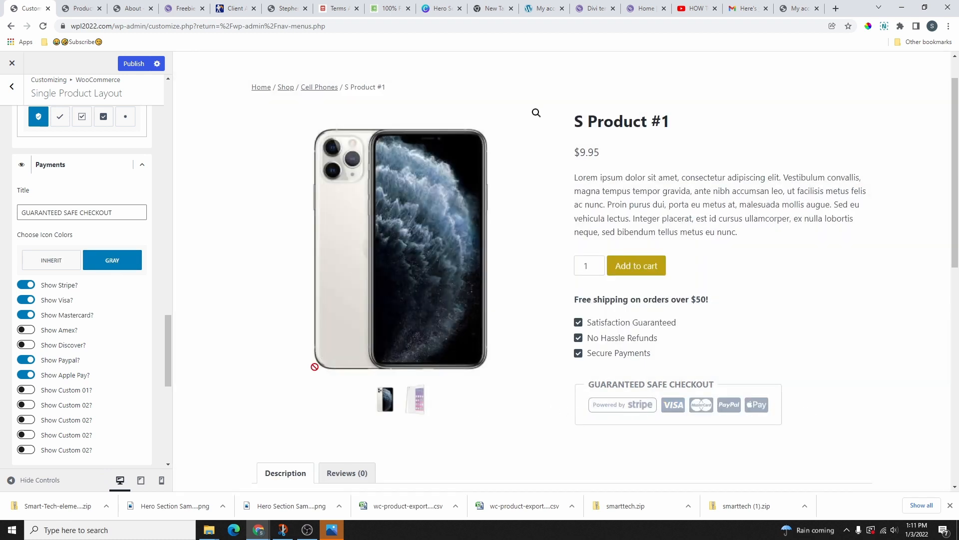
left_click(51, 266)
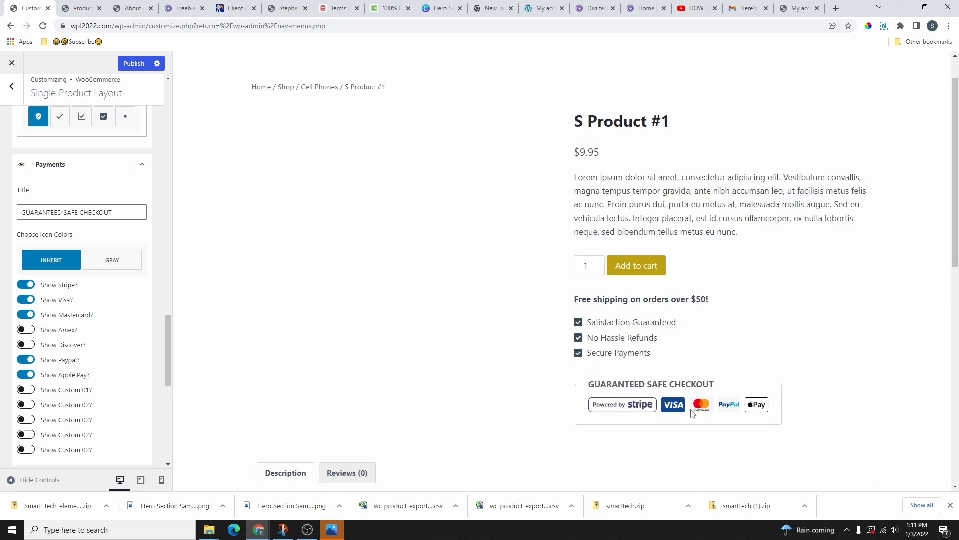
left_click(142, 164)
Set the title of the Extras element to "Free shipping on orders over $150!"
scroll(115, 255, "up", 10)
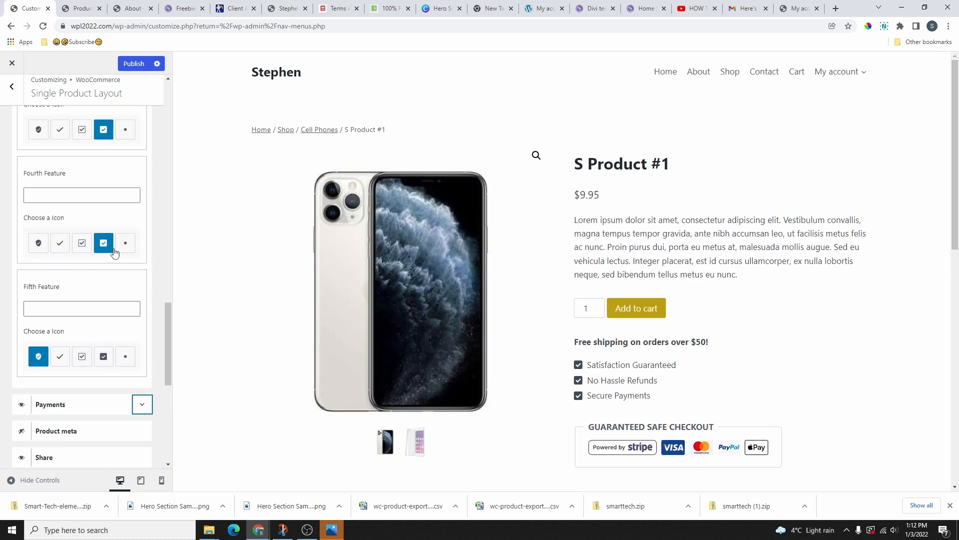
scroll(115, 257, "up", 3)
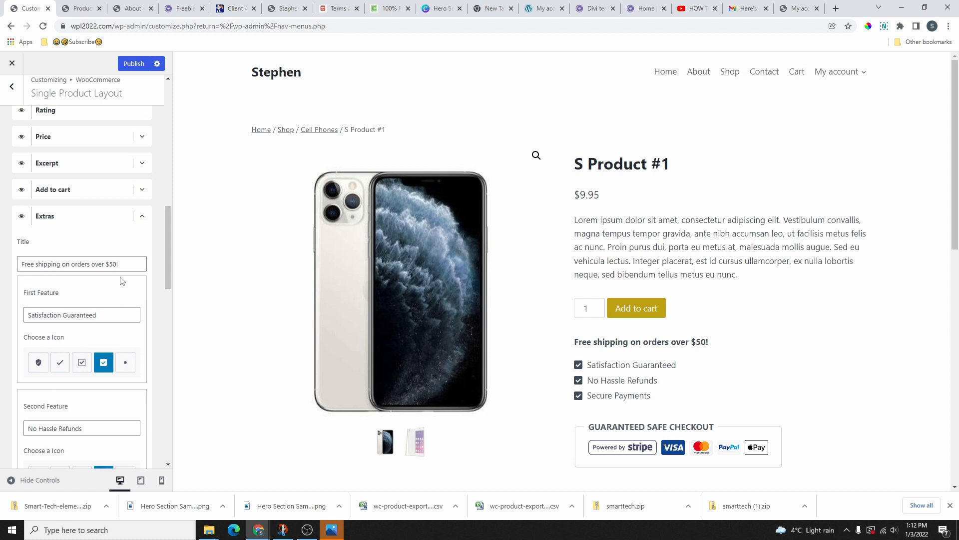
left_click(112, 263)
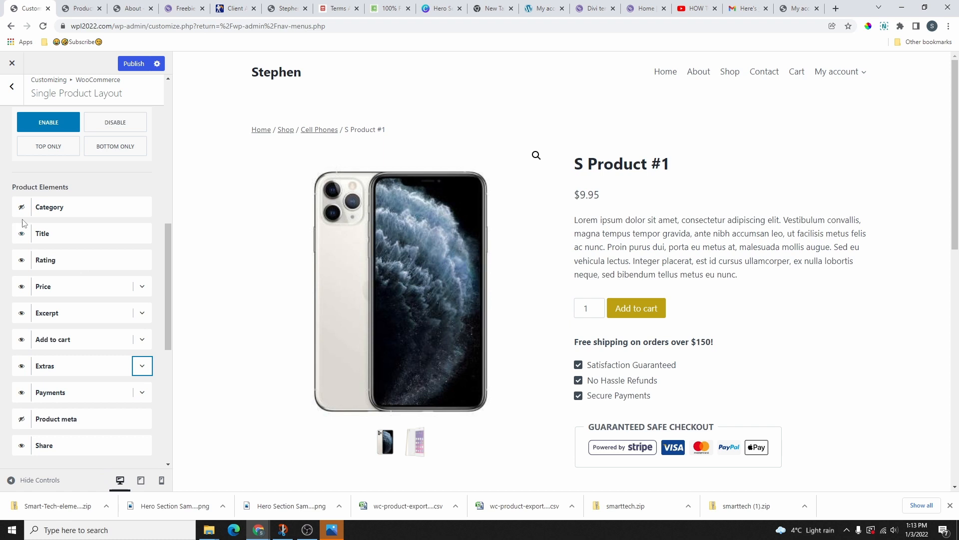
Turn on the Category element in the Product Elements, and try the product page without the Extras element
left_click(21, 208)
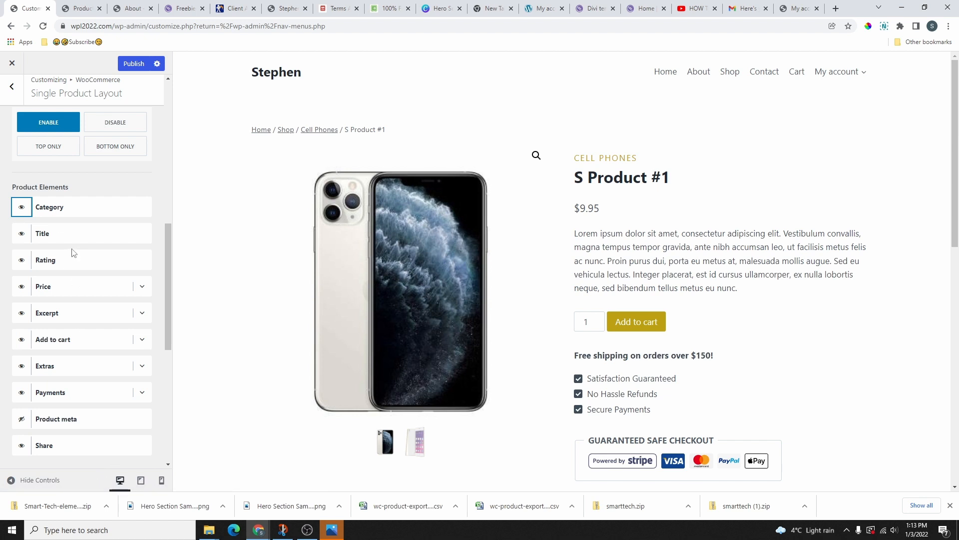
scroll(56, 241, "down", 1)
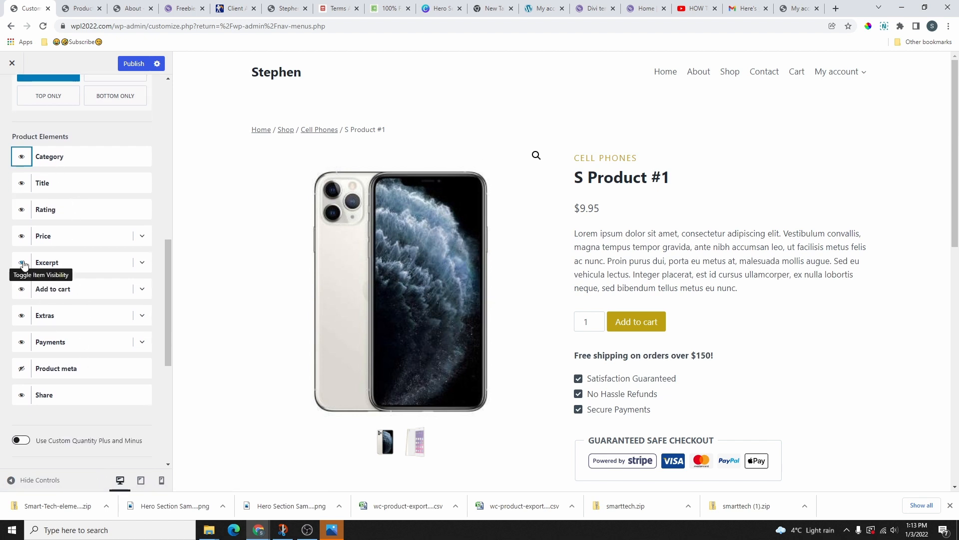
left_click(24, 318)
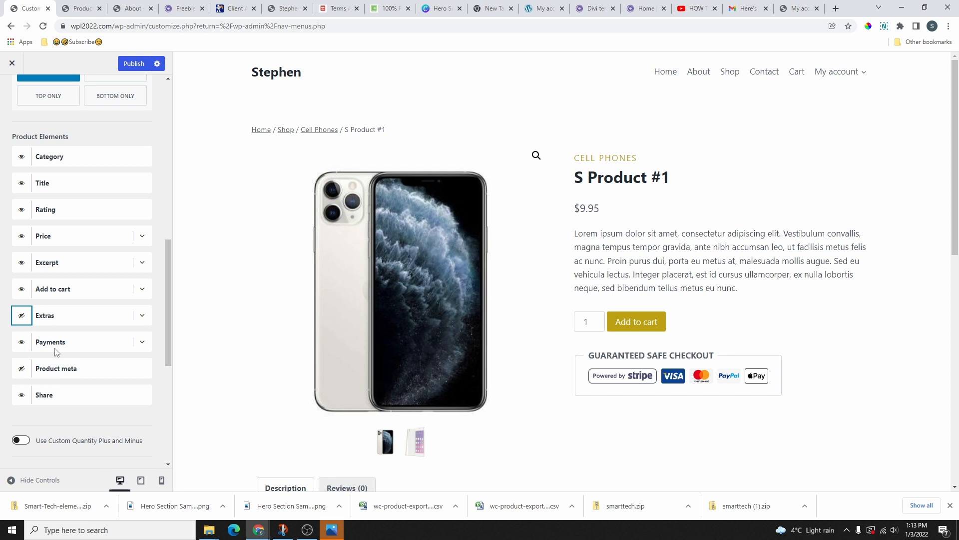
left_click(22, 315)
Turn on the custom quantity plus and minus option and publish the single product layout changes
scroll(41, 292, "down", 3)
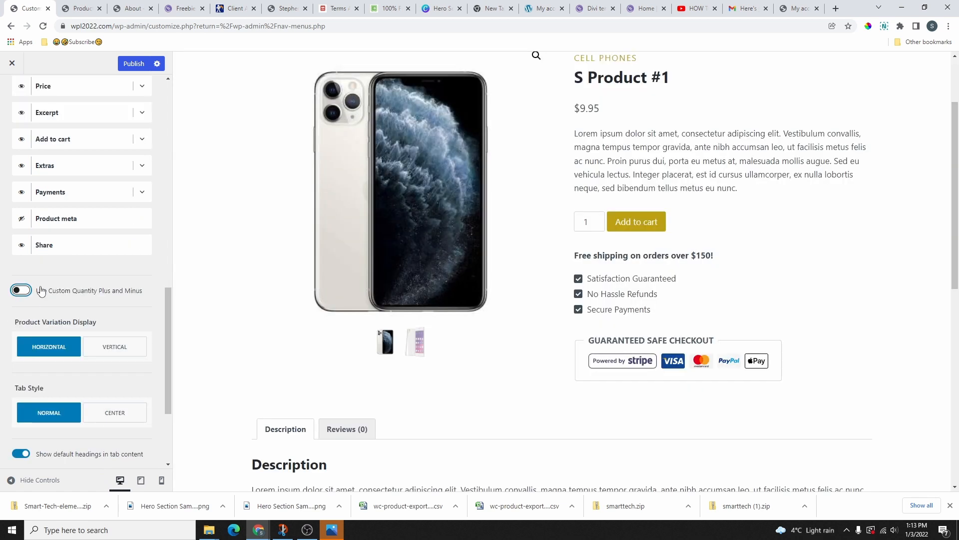
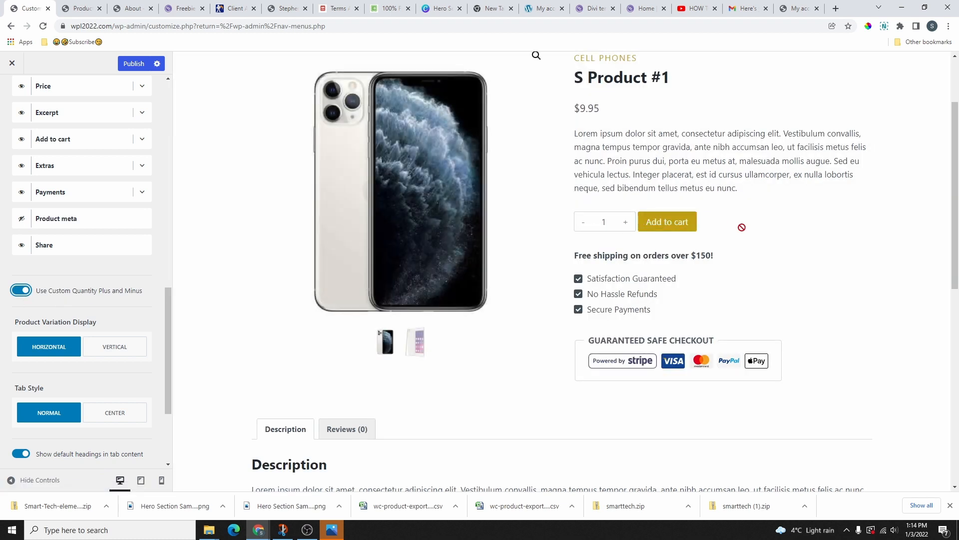
scroll(78, 336, "down", 2)
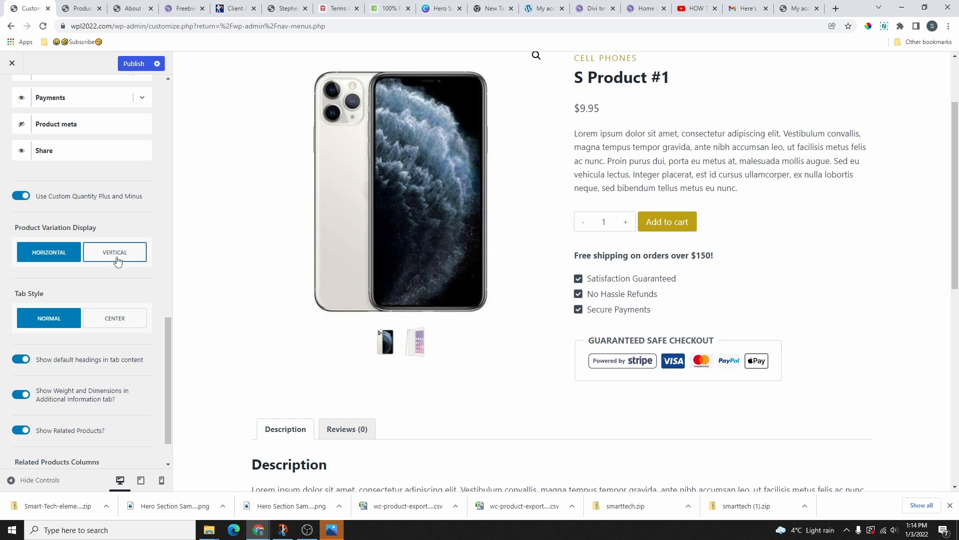
scroll(668, 235, "up", 2)
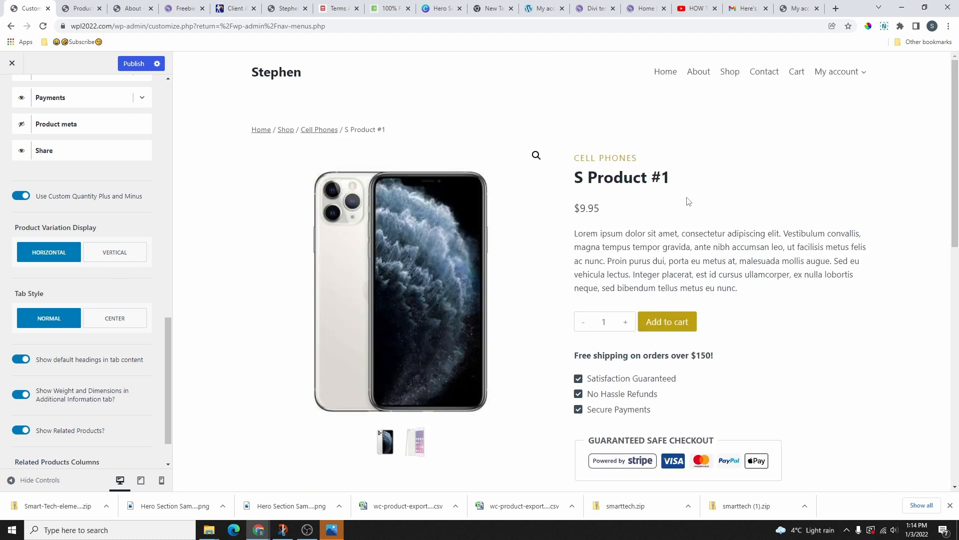
scroll(707, 197, "down", 2)
scroll(611, 300, "up", 2)
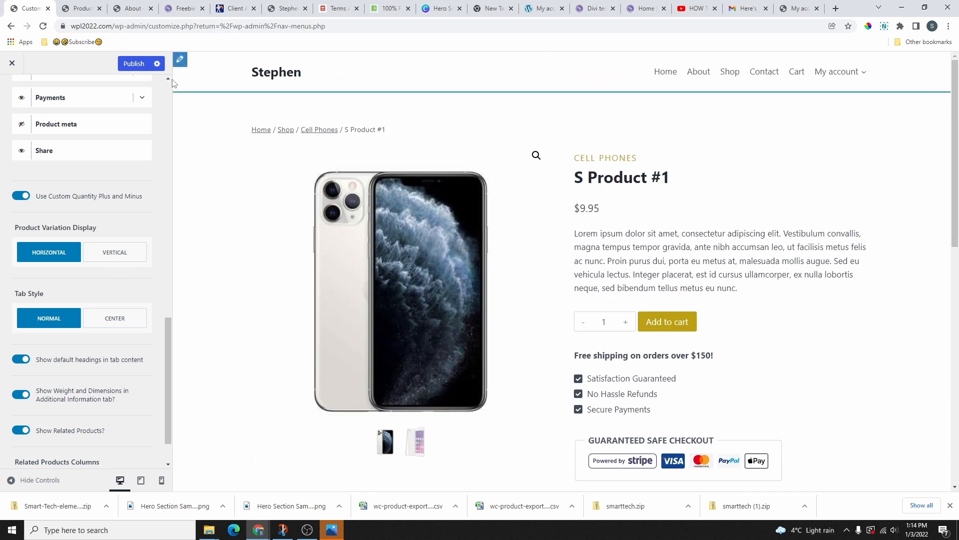
left_click(134, 64)
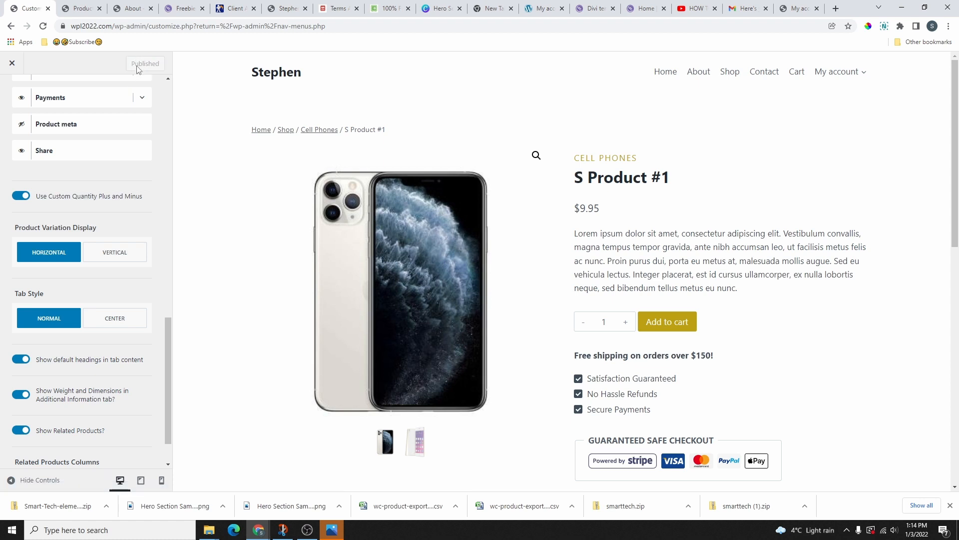
Open the V Product #1 smart watch from the Shop page in the site preview
left_click(729, 75)
scroll(499, 250, "down", 3)
scroll(493, 268, "down", 5)
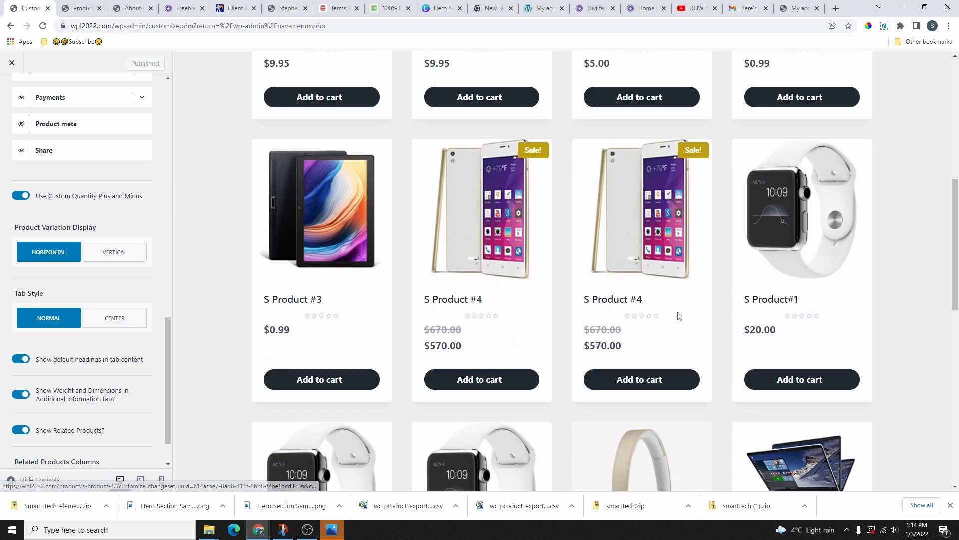
scroll(649, 310, "down", 5)
left_click(468, 332)
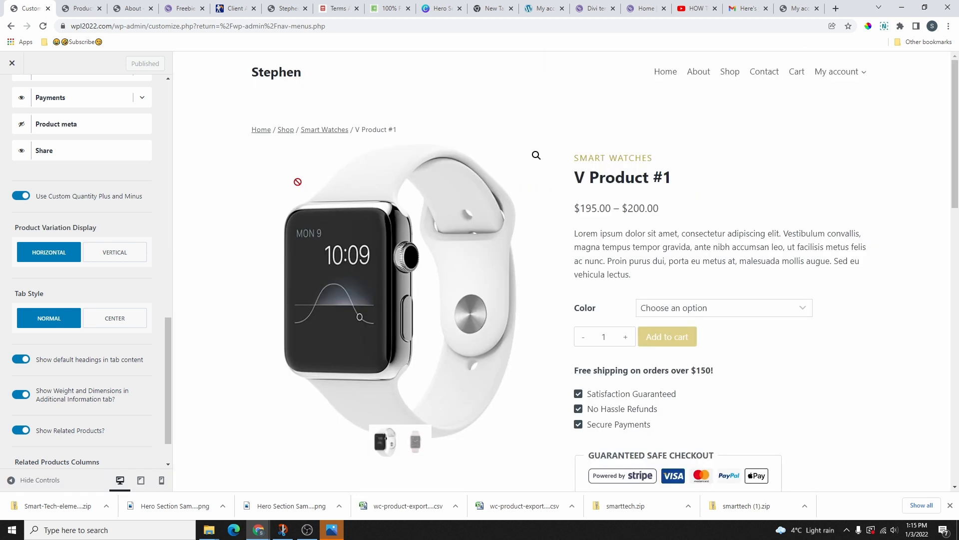
Review the V Product #1 page and choose White as its color variation
scroll(559, 188, "down", 4)
scroll(531, 237, "up", 4)
scroll(760, 278, "down", 2)
left_click(670, 207)
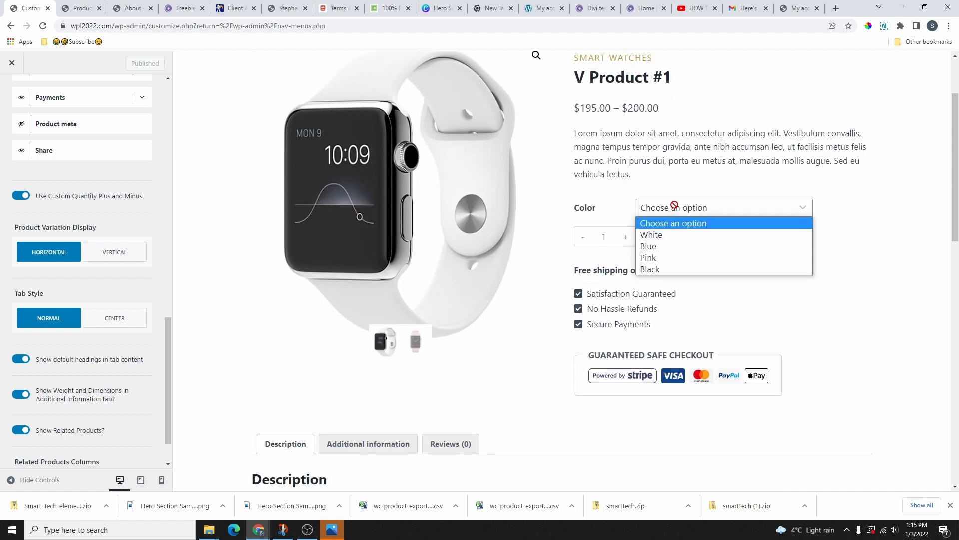
left_click(667, 236)
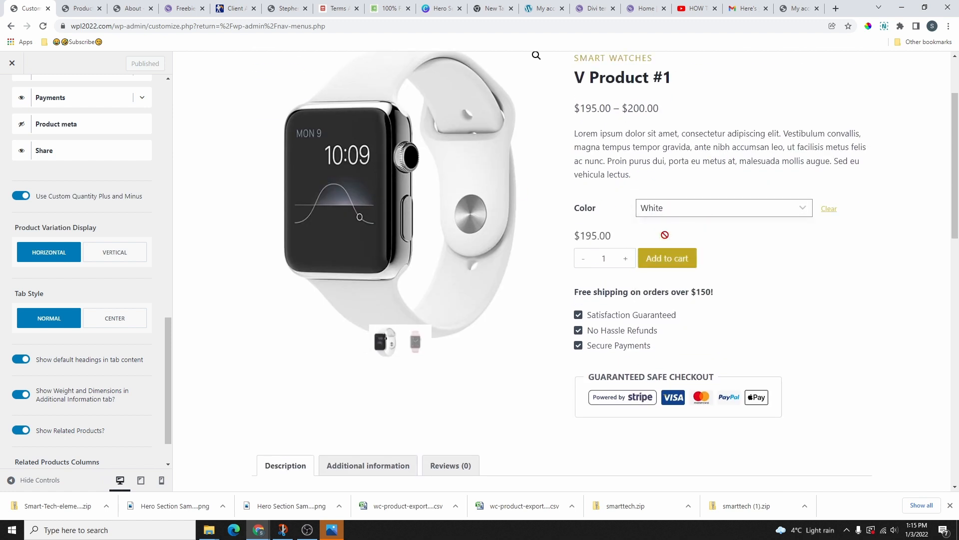
Try the Vertical product variation display and return it to Horizontal
scroll(49, 268, "down", 1)
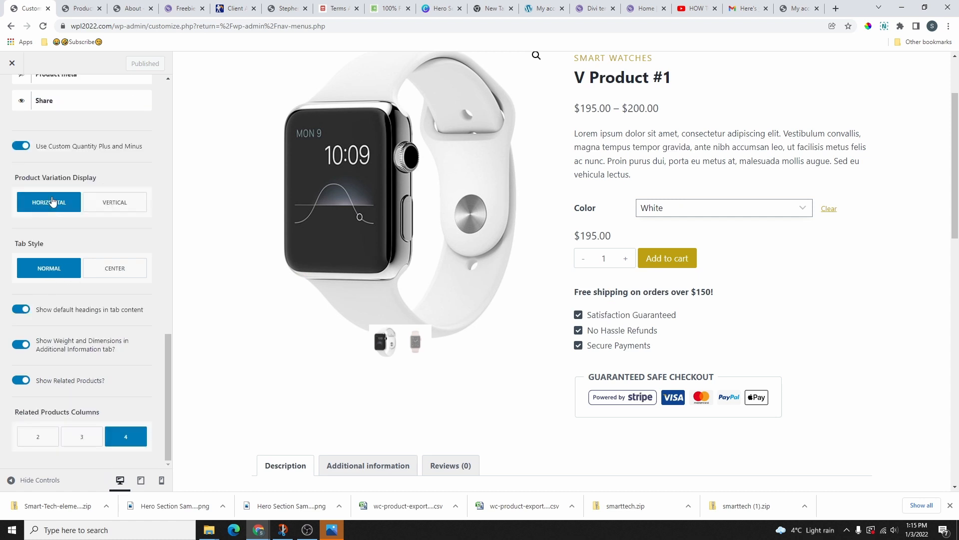
left_click(118, 207)
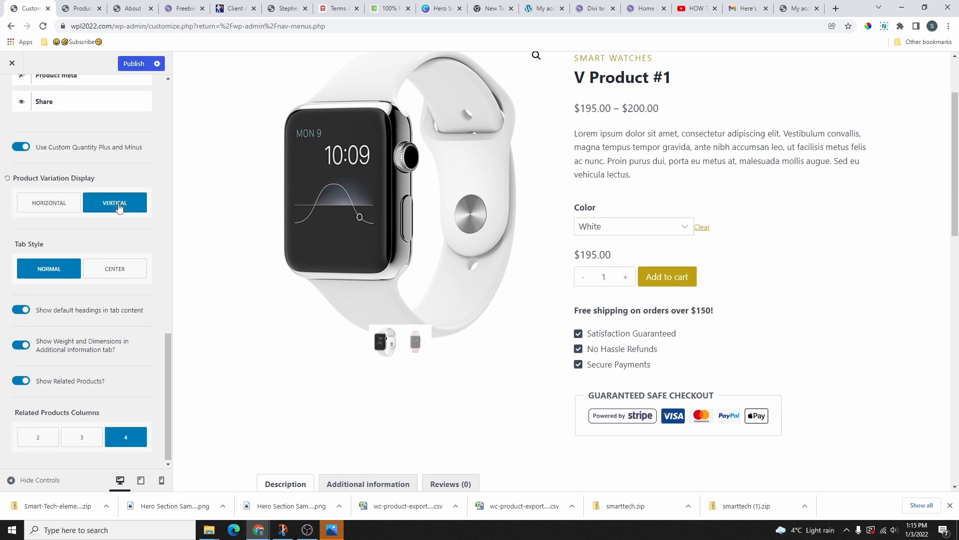
left_click(45, 207)
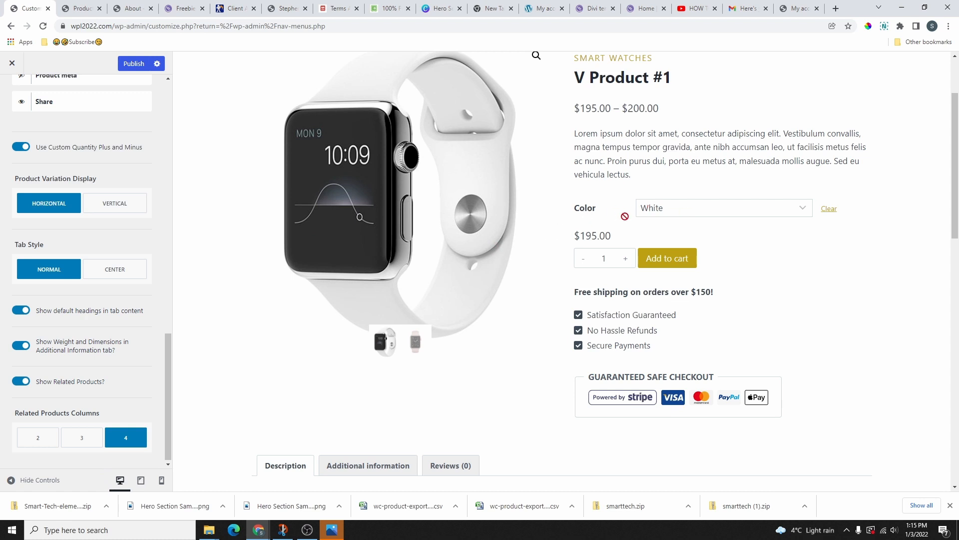
Compare the Center and Normal tab styles for the product tabs, ending on Normal
left_click(114, 203)
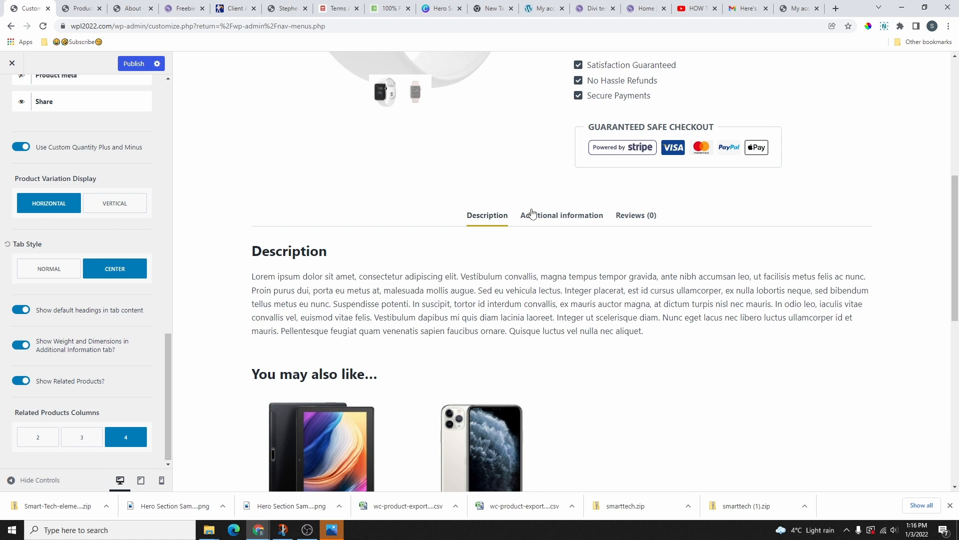
left_click(49, 268)
left_click(115, 269)
left_click(47, 270)
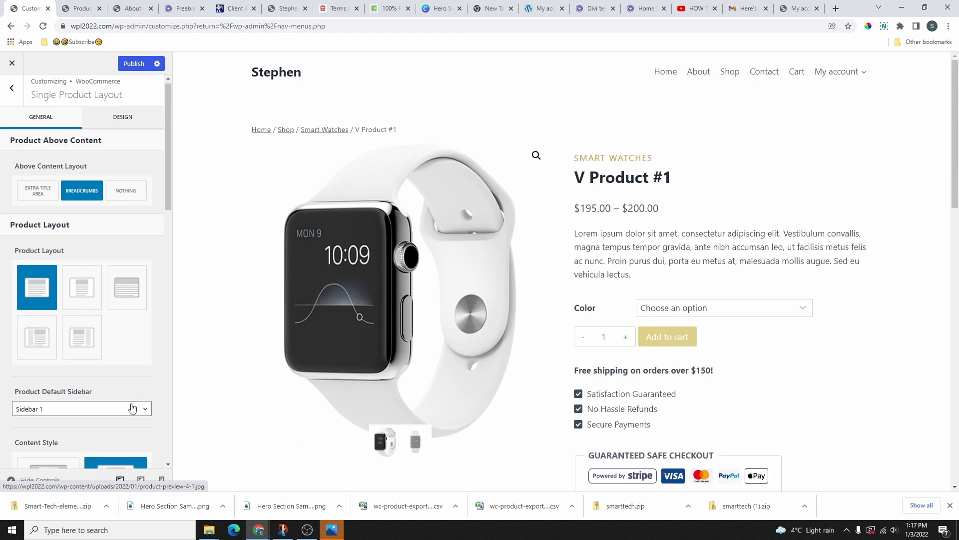
Set the product's above content layout to Extra Title Area, left-aligned with its breadcrumb shown
scroll(145, 403, "down", 2)
scroll(89, 387, "up", 2)
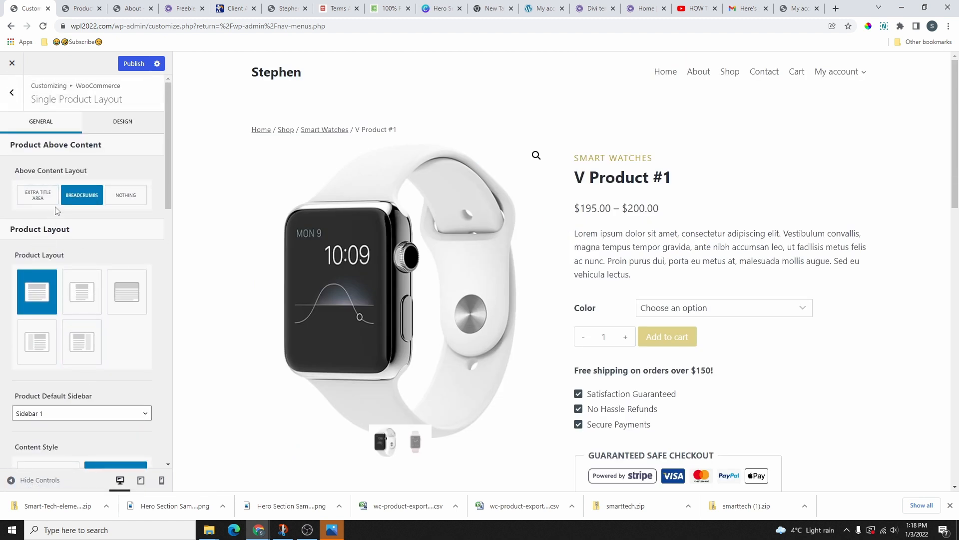
left_click(39, 198)
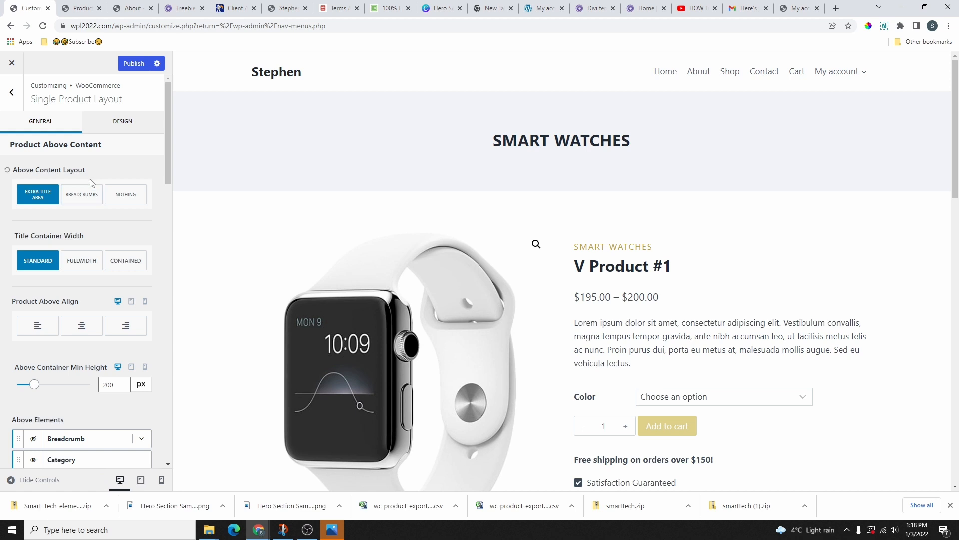
Try the gold palette color on the Product Above Category Font and settle on the dark color 1F2933
left_click(129, 128)
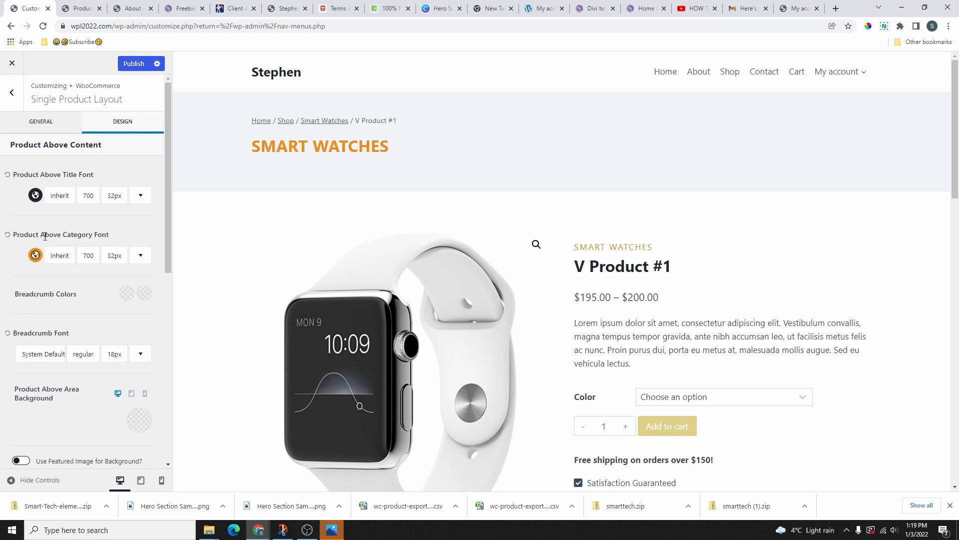
left_click(35, 255)
left_click(57, 232)
left_click(38, 258)
left_click(38, 257)
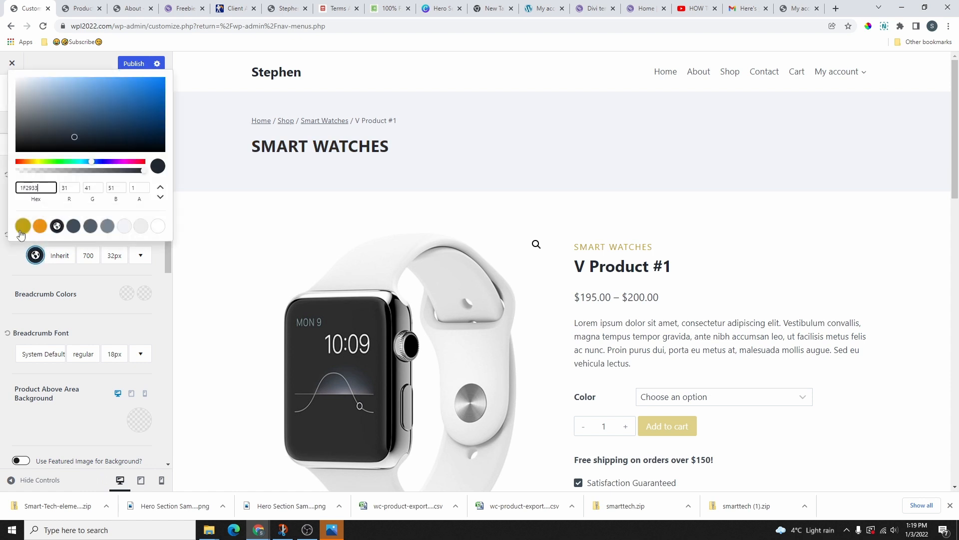
left_click(22, 231)
left_click(37, 257)
left_click(37, 258)
left_click(57, 232)
left_click(37, 255)
Set the breadcrumb colors to palette orange for the initial state and gold BEA210 for the second color
scroll(99, 250, "down", 1)
left_click(125, 244)
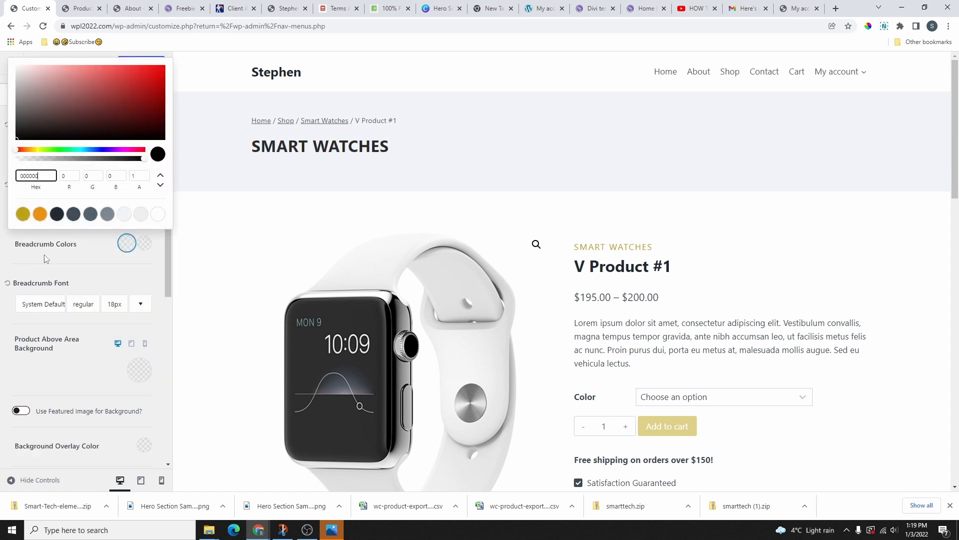
left_click(23, 214)
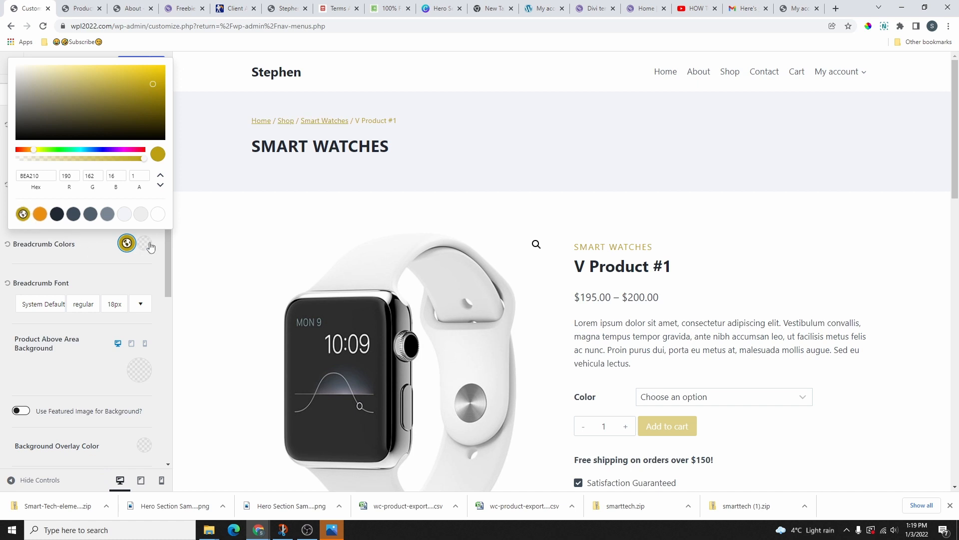
left_click(40, 213)
left_click(145, 244)
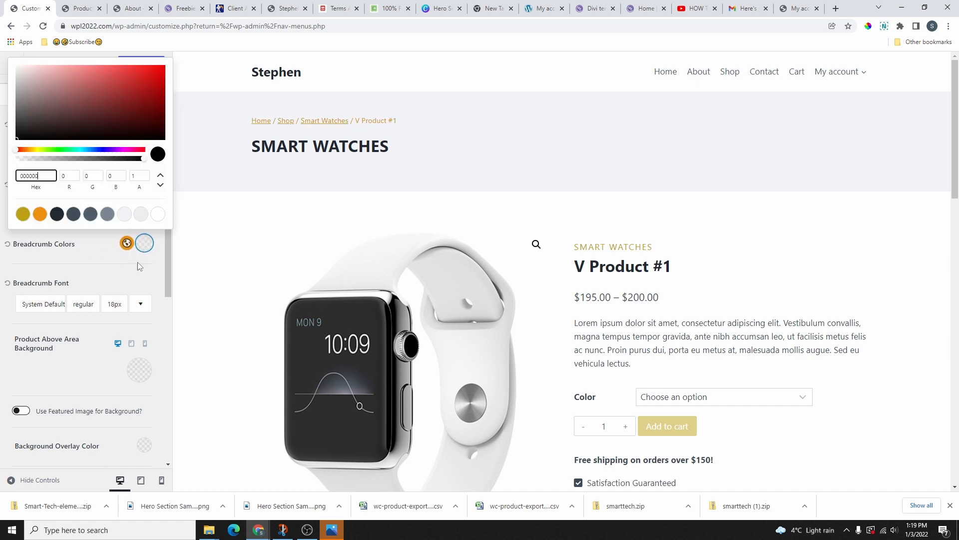
left_click(23, 214)
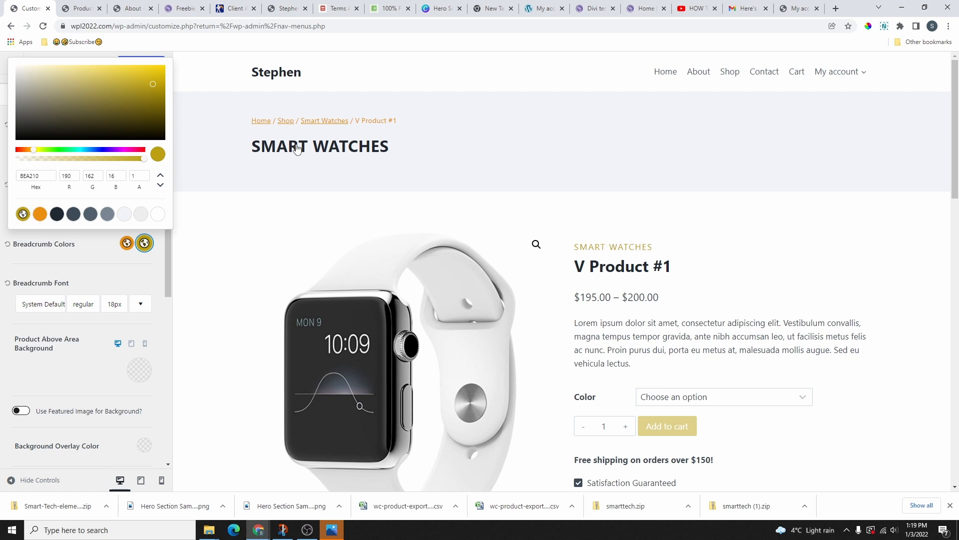
Try using the featured image as the title area background and turn that option off again
scroll(50, 311, "down", 2)
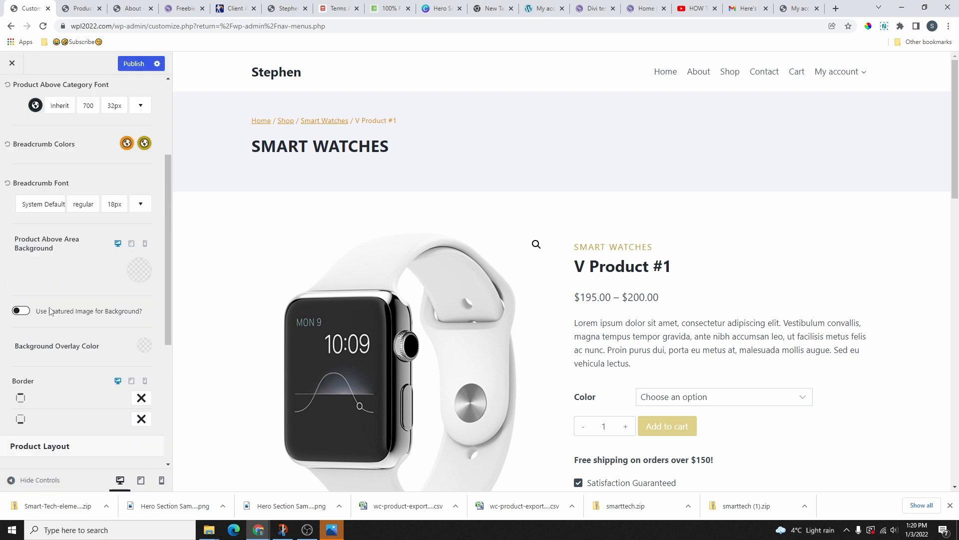
left_click(23, 314)
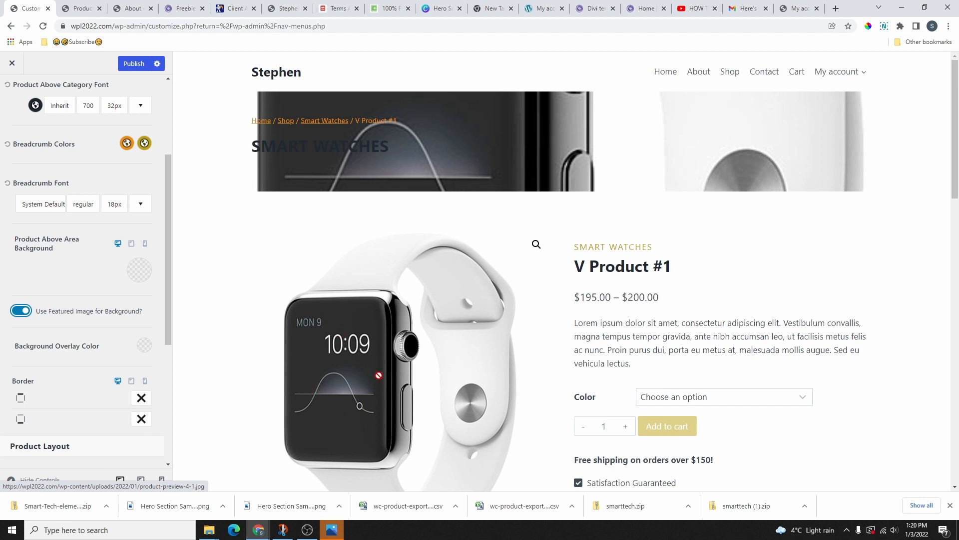
scroll(455, 347, "down", 1)
scroll(509, 263, "up", 1)
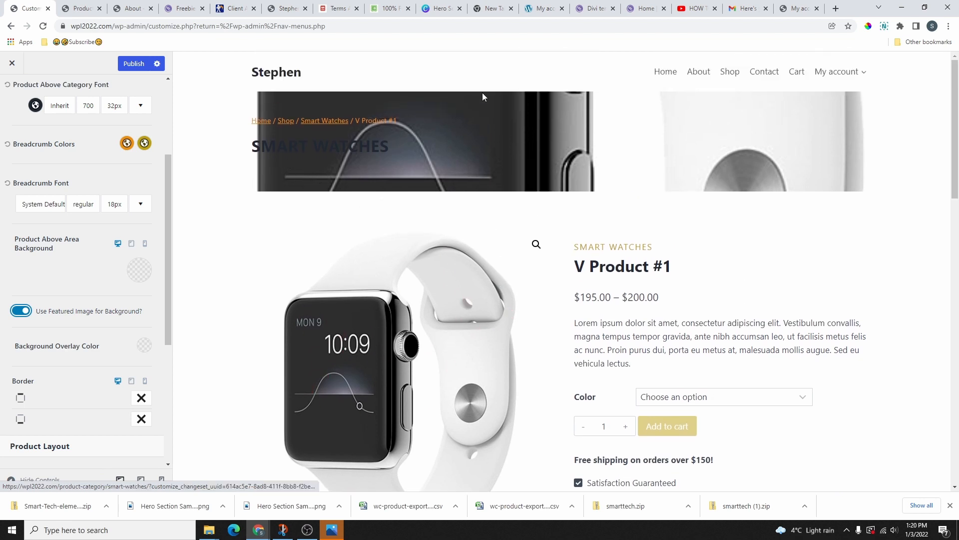
left_click(19, 313)
Give the Product Above Area Background the gold palette color BEA210 and the All-Banners-3.png image from the media library
left_click(139, 270)
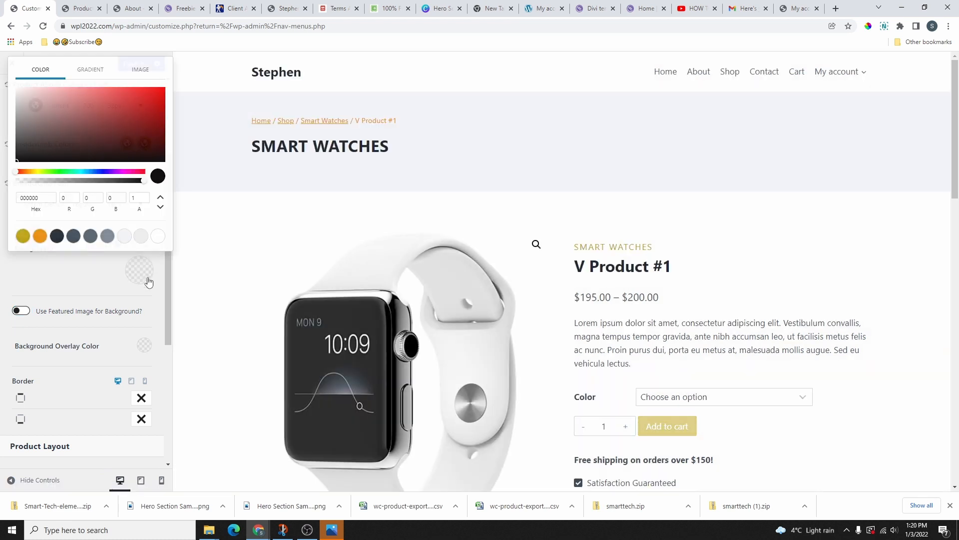
left_click(22, 236)
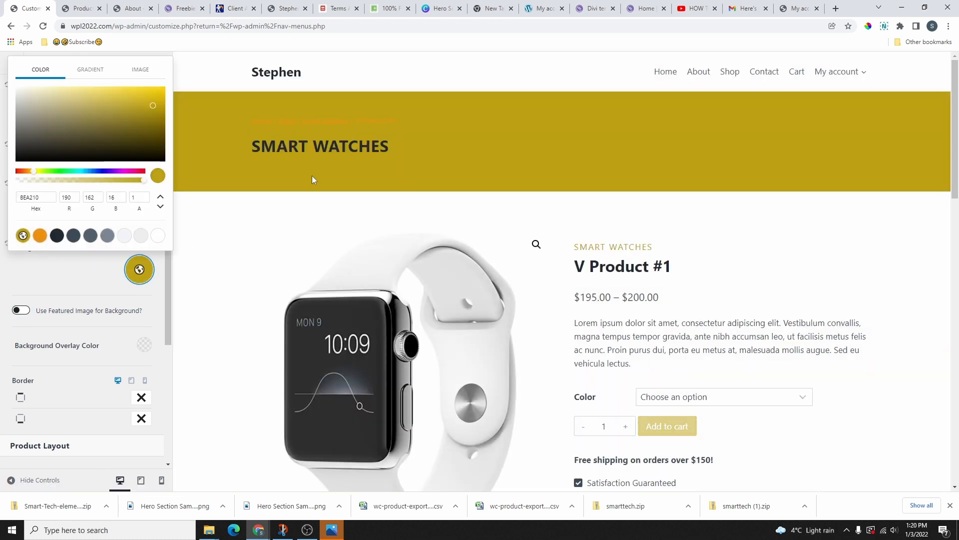
left_click(139, 70)
left_click(93, 104)
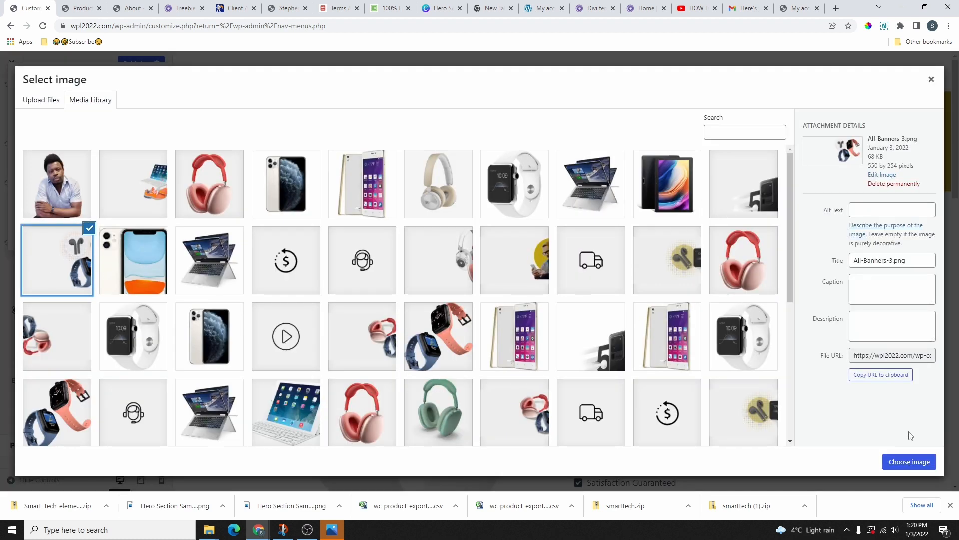
left_click(909, 461)
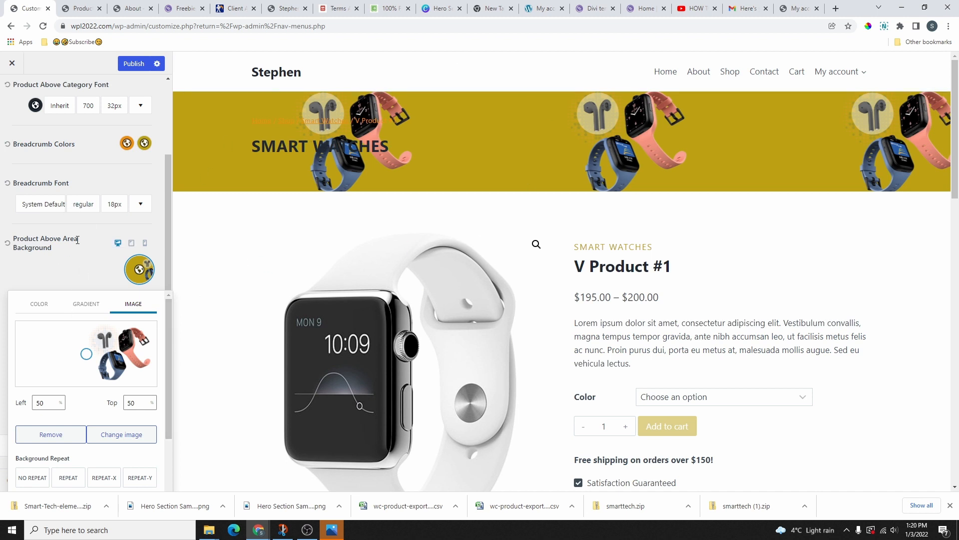
Position the title area's background image at left 82% and top 50%, with No Repeat and size Contain
scroll(77, 240, "down", 1)
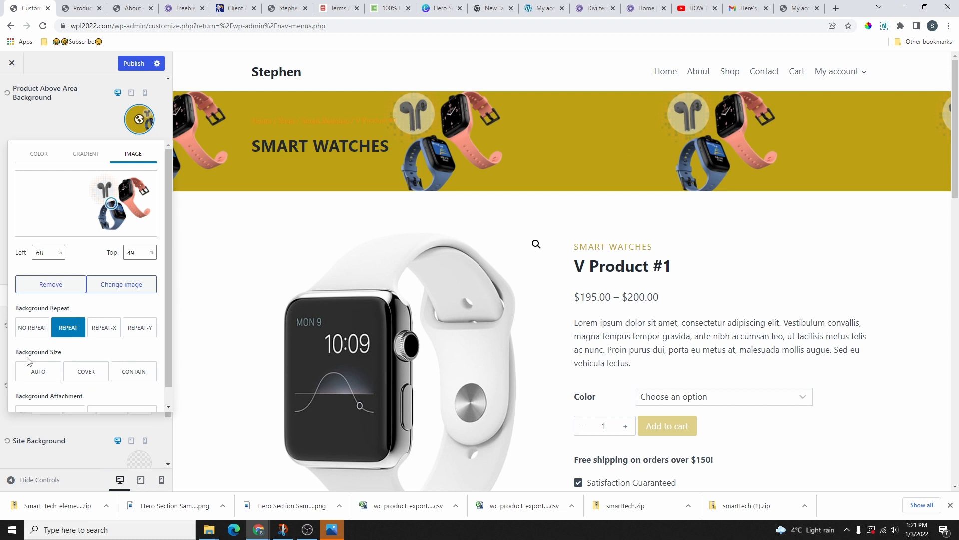
left_click(32, 332)
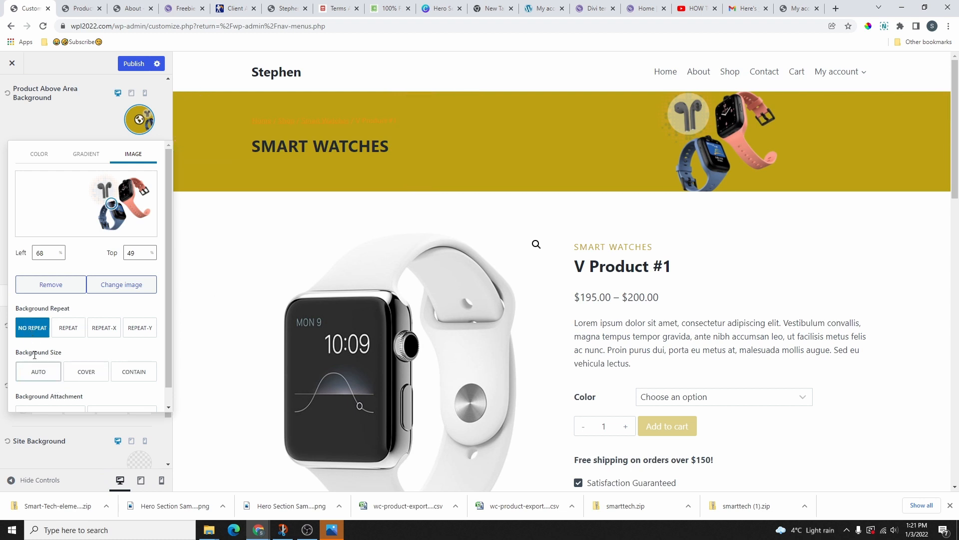
left_click(89, 375)
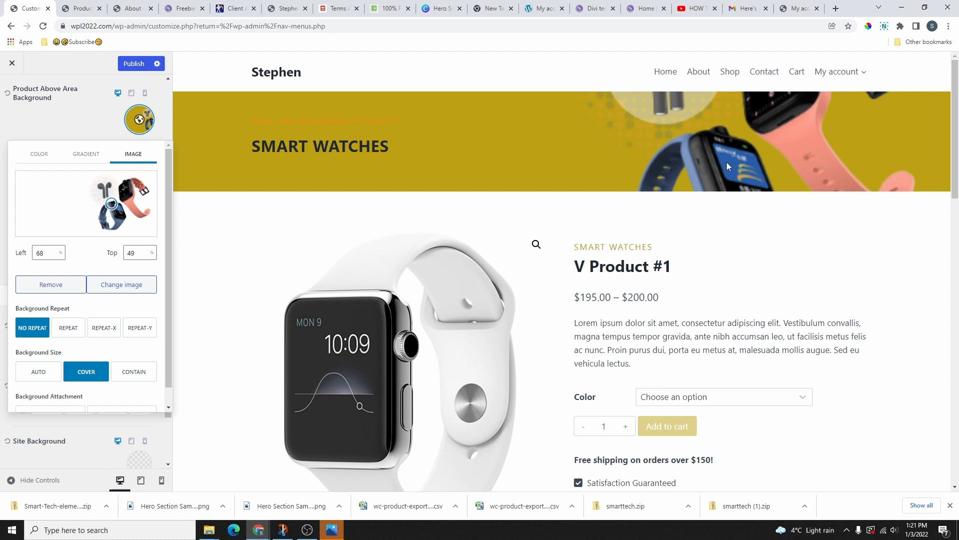
left_click(134, 371)
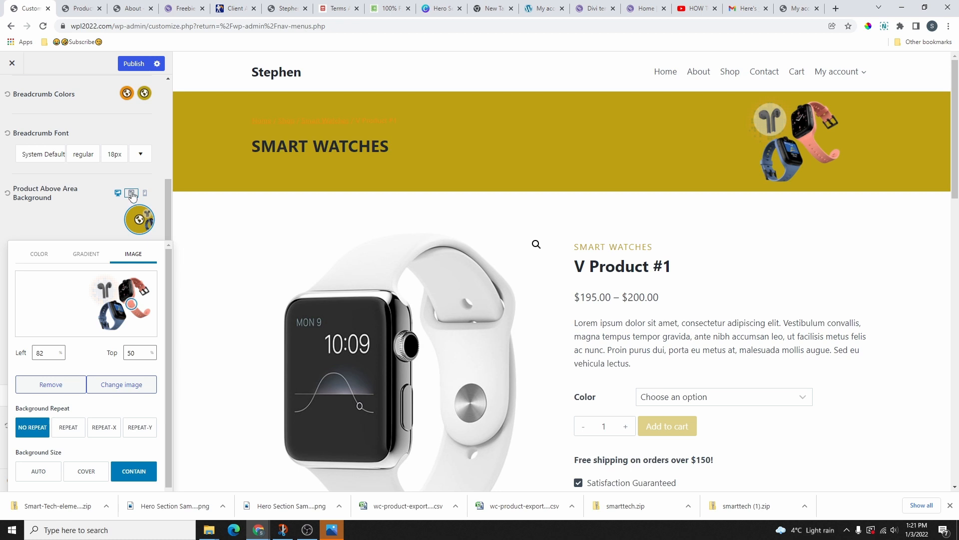
Preview the title area's background in tablet and mobile views, then return to the desktop view
left_click(132, 193)
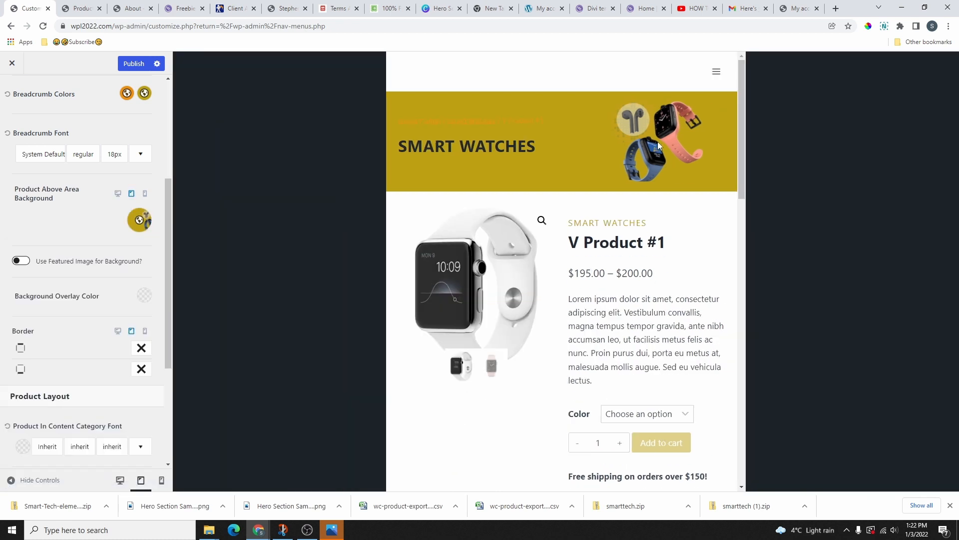
left_click(145, 194)
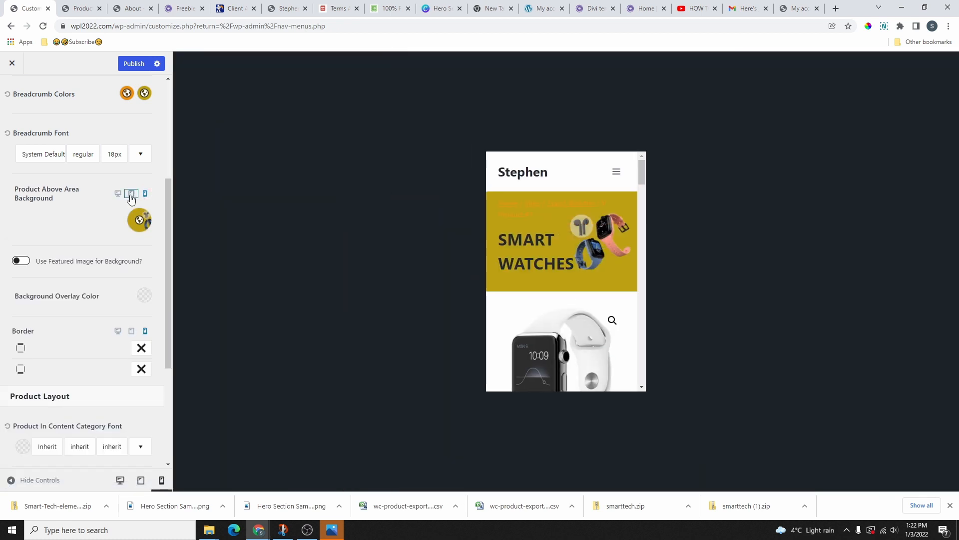
scroll(584, 281, "down", 2)
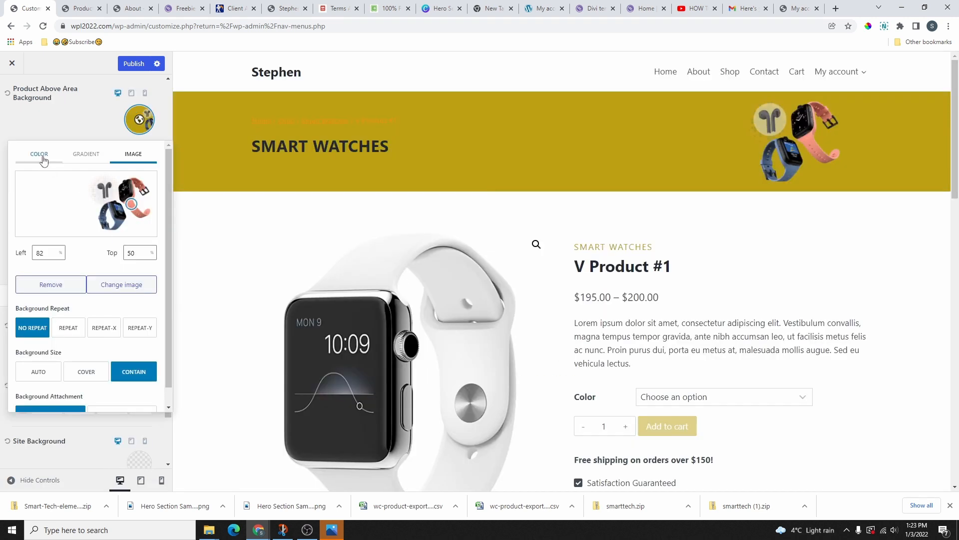
Change the Product Above Area Background color to white FFFFFF with an alpha of 0
left_click(42, 156)
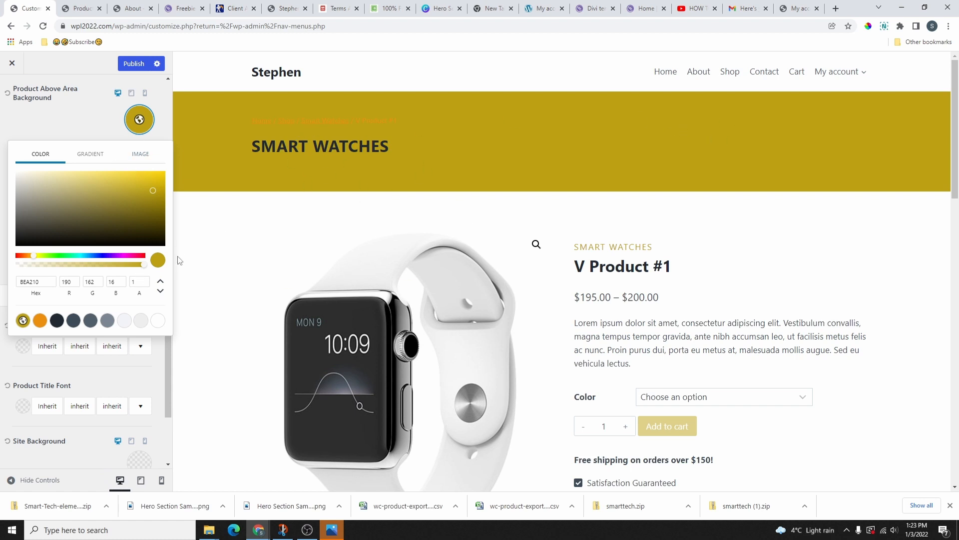
left_click(158, 327)
left_click_drag(144, 264, 27, 270)
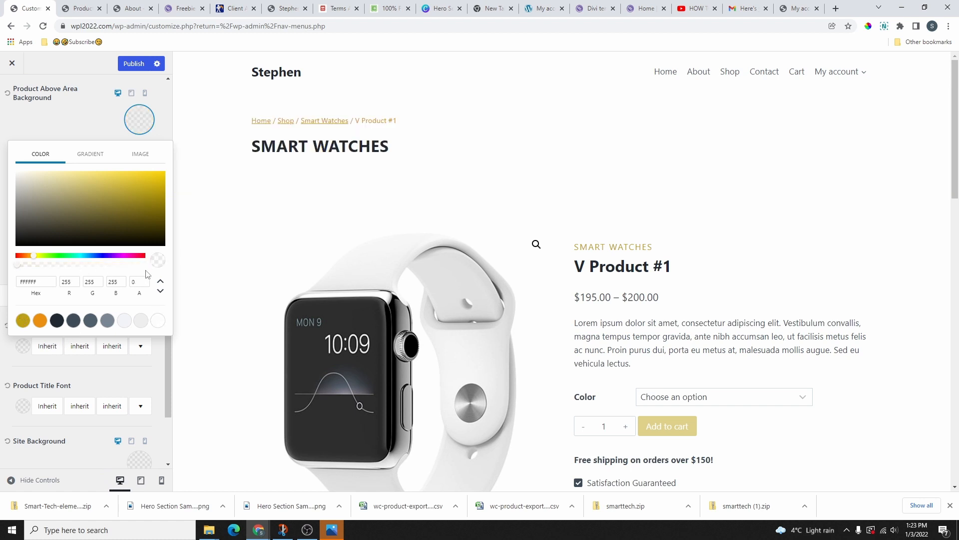
left_click(138, 155)
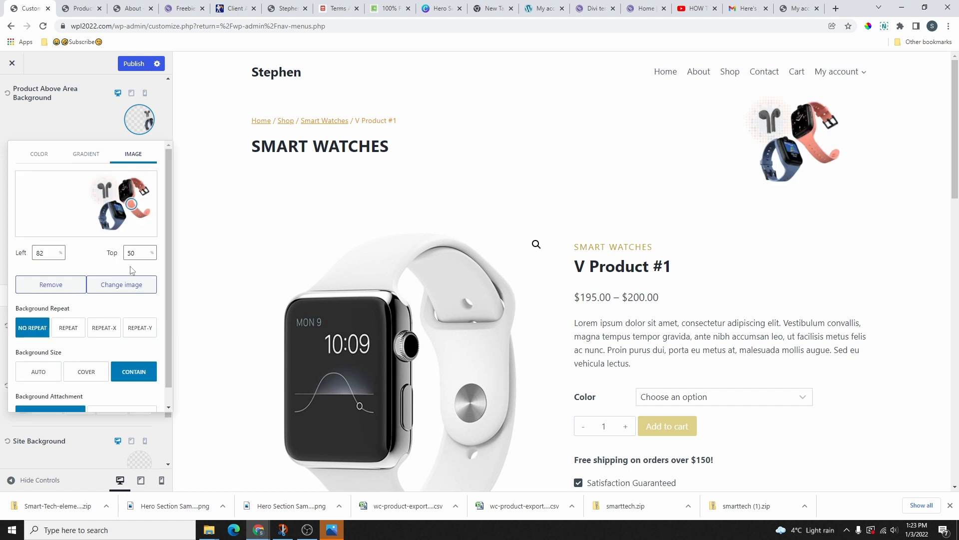
left_click(142, 119)
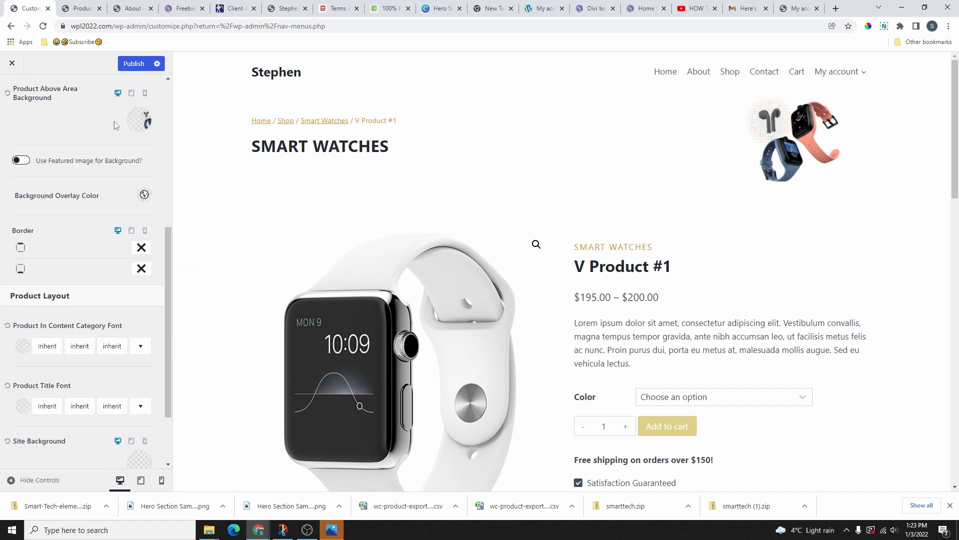
Set the title area's Background Overlay Color to gold BEA210 and lower its opacity to a light tint
left_click(145, 195)
left_click(23, 391)
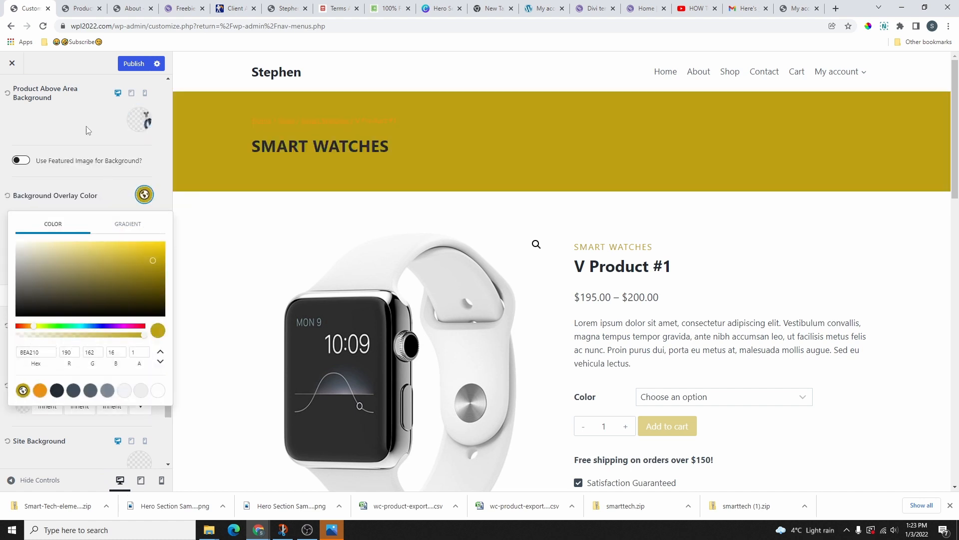
left_click_drag(145, 338, 50, 338)
left_click_drag(49, 336, 56, 336)
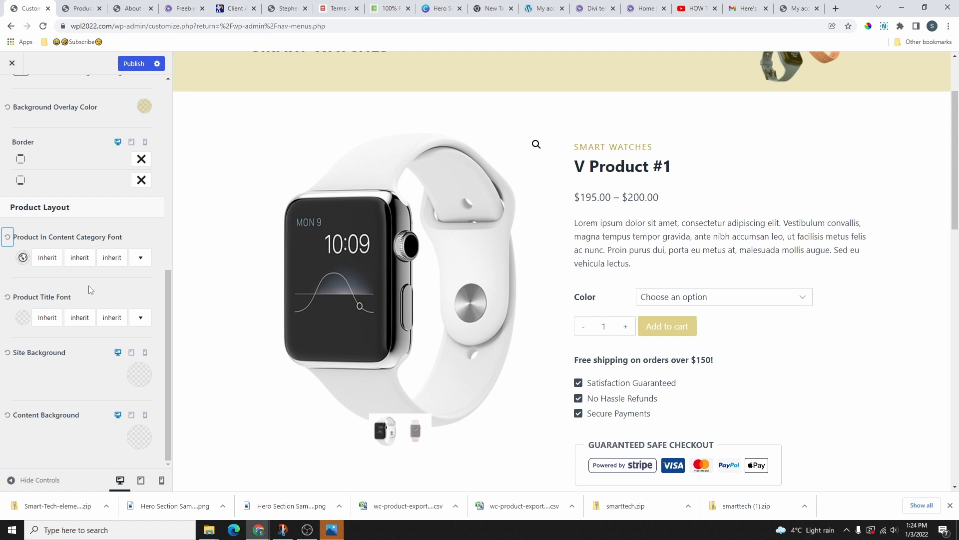
Set the Product Title Font color to the palette orange
left_click(22, 258)
left_click(23, 288)
left_click(22, 317)
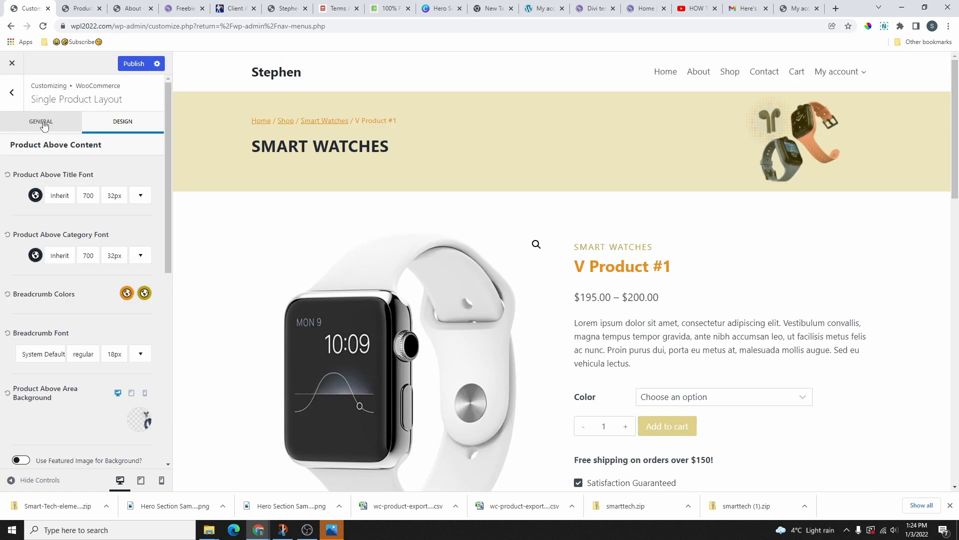
Set the single product layout's Content Style to boxed
left_click(42, 126)
scroll(114, 287, "down", 7)
scroll(364, 342, "down", 4)
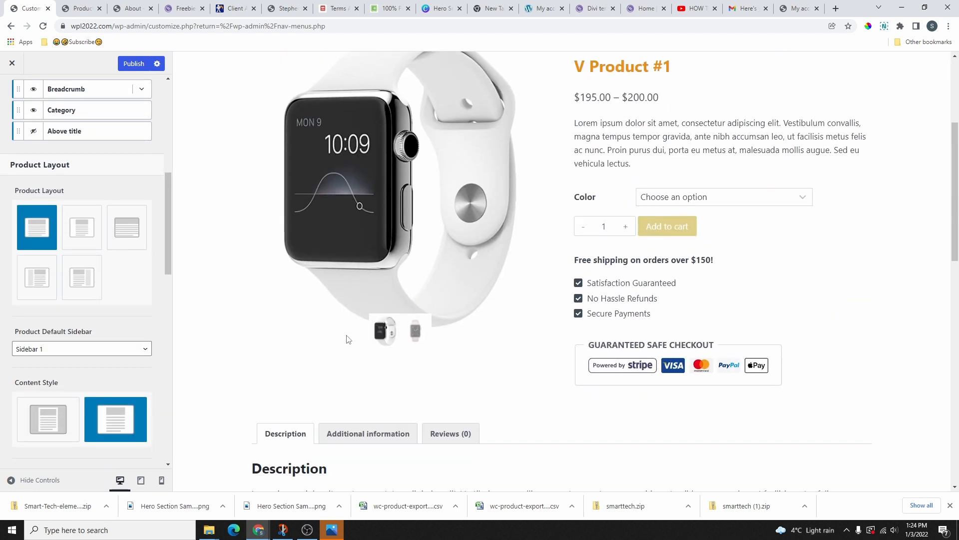
scroll(562, 214, "up", 1)
scroll(81, 325, "down", 2)
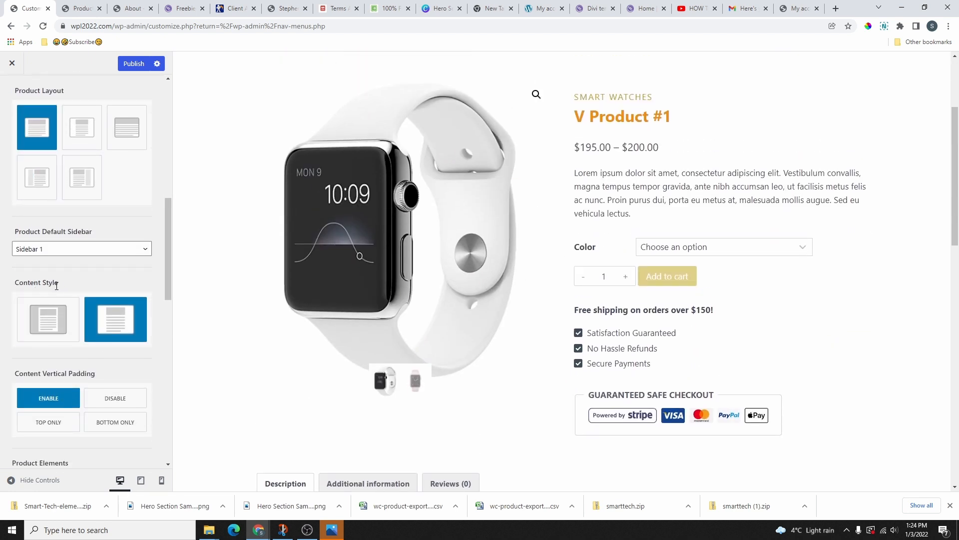
left_click(45, 320)
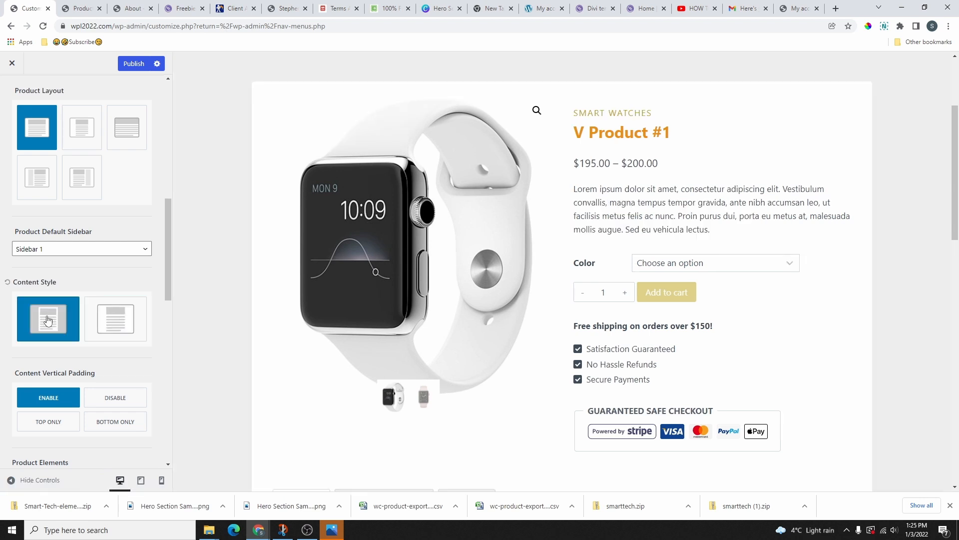
Compare the boxed and unboxed content styles on the product page, settle on boxed, and publish the changes
scroll(843, 314, "down", 3)
scroll(458, 301, "up", 3)
scroll(849, 310, "down", 15)
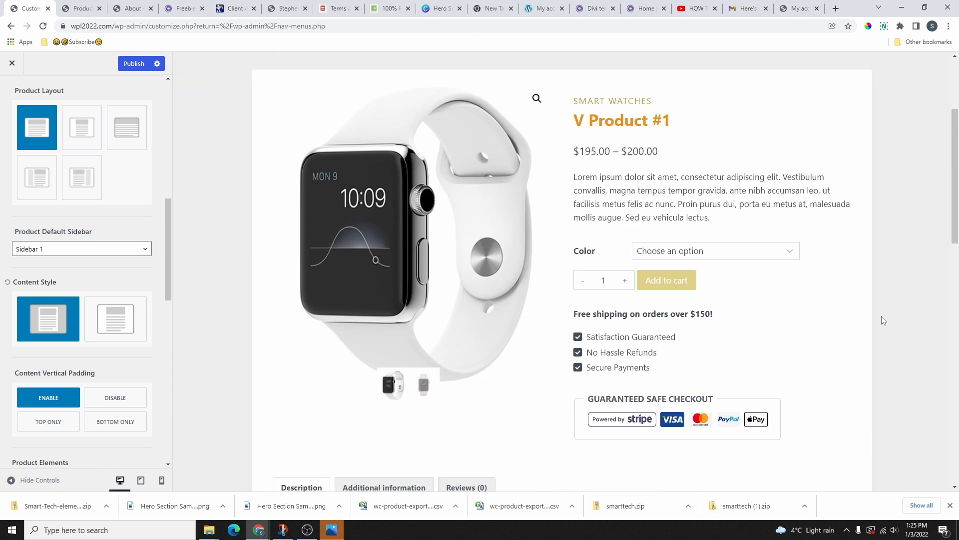
scroll(694, 359, "up", 15)
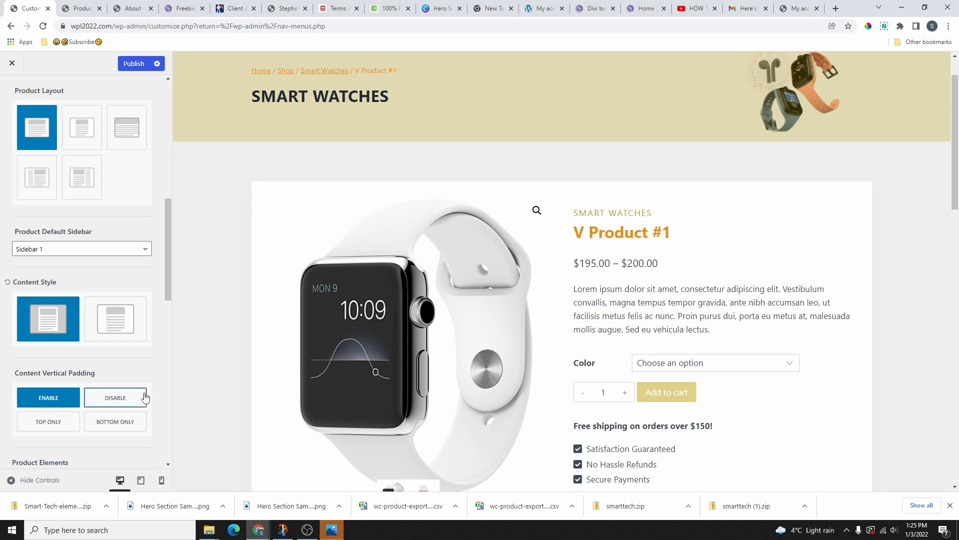
left_click(110, 322)
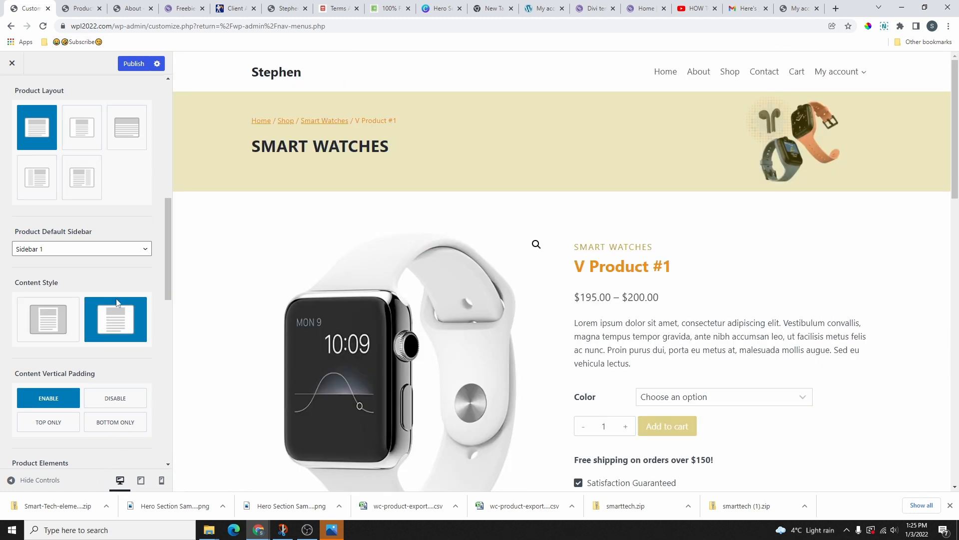
left_click(48, 319)
left_click(135, 63)
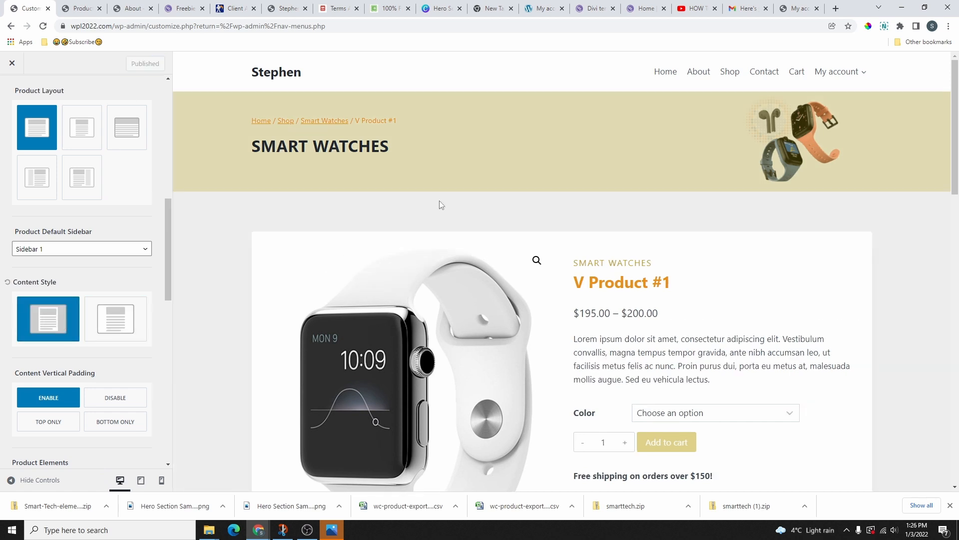
Leave the single product layout settings and open the WooCommerce Checkout settings
scroll(491, 320, "down", 5)
scroll(488, 316, "up", 6)
scroll(125, 223, "up", 5)
left_click(12, 91)
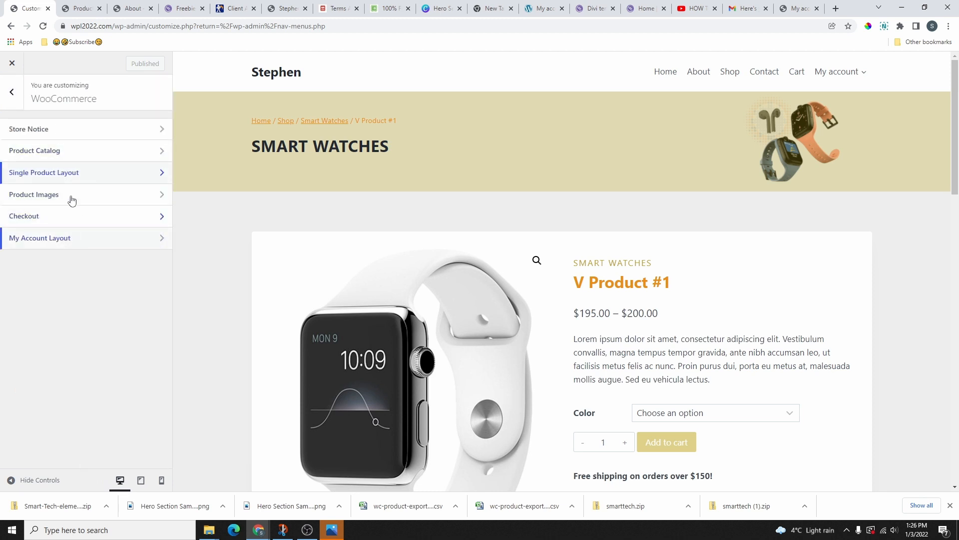
left_click(52, 220)
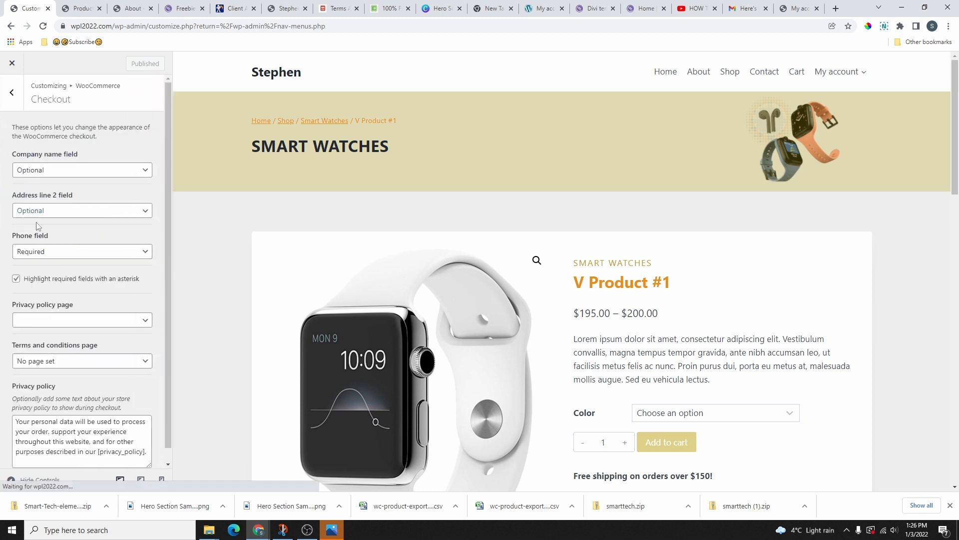
Set the checkout's company name and address line 2 fields to Hidden and its phone field to Optional
scroll(631, 285, "down", 3)
scroll(631, 286, "up", 3)
scroll(175, 316, "down", 5)
scroll(100, 387, "down", 2)
scroll(83, 291, "up", 5)
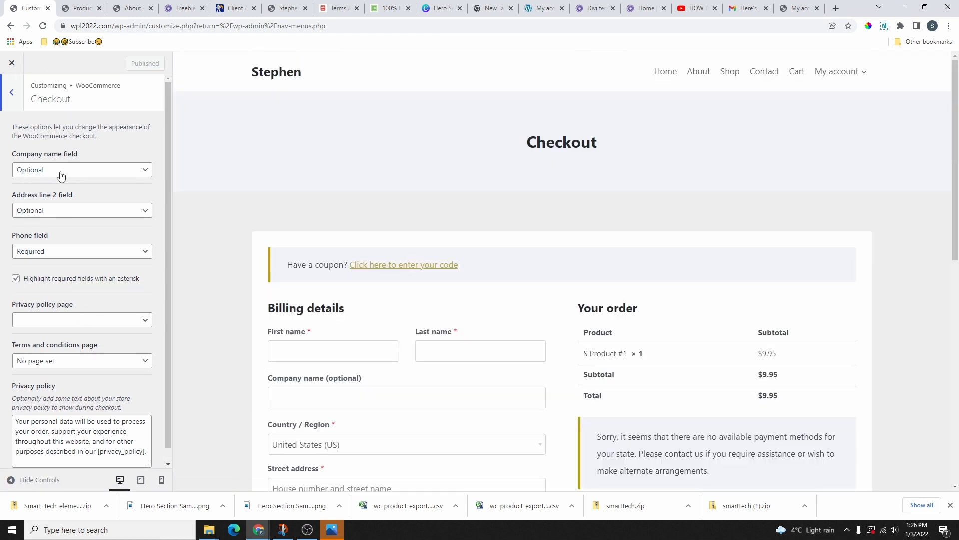
scroll(454, 266, "down", 3)
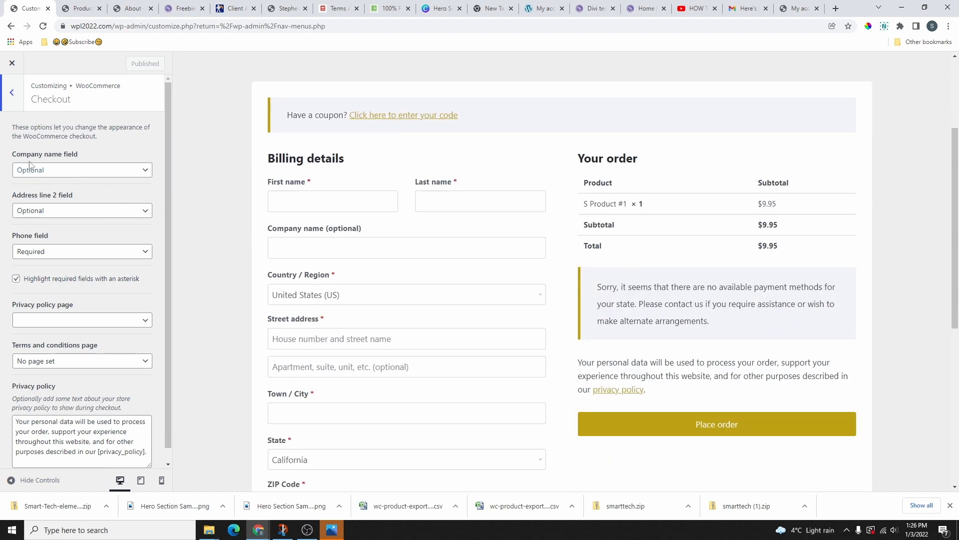
left_click(68, 170)
left_click(52, 183)
left_click(59, 215)
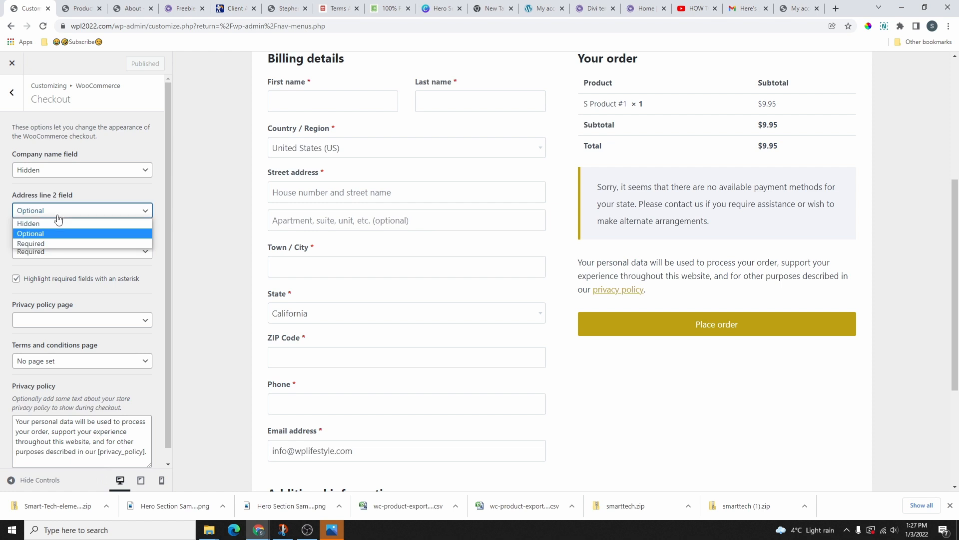
left_click(50, 224)
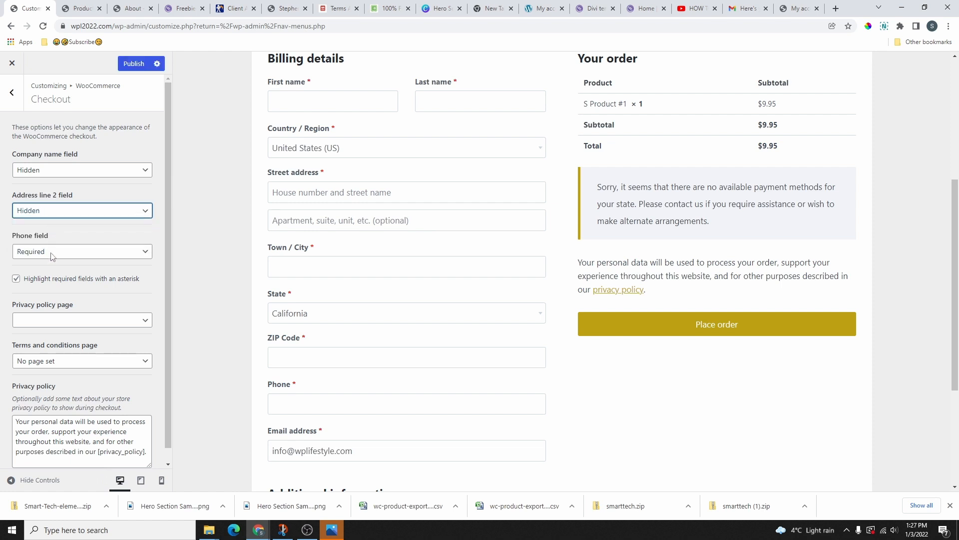
left_click(78, 255)
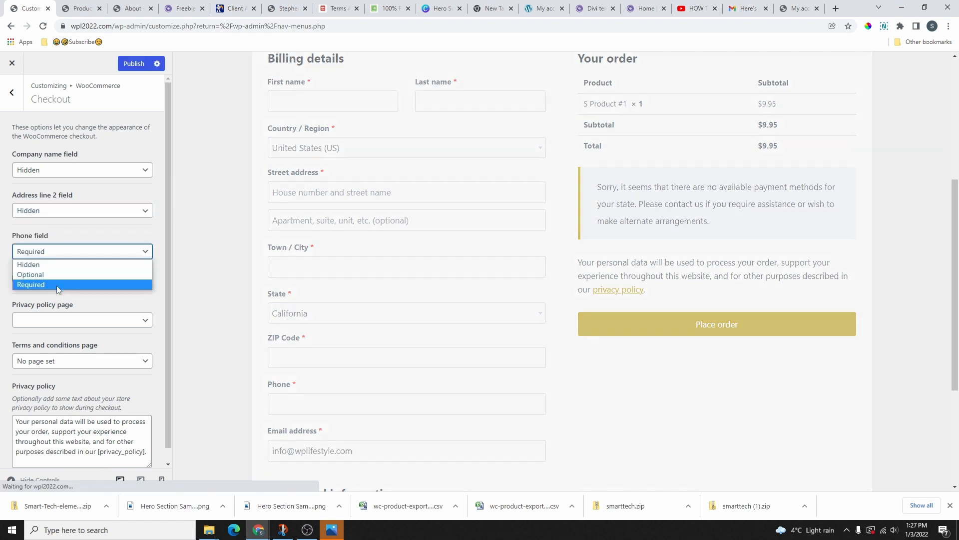
left_click(42, 274)
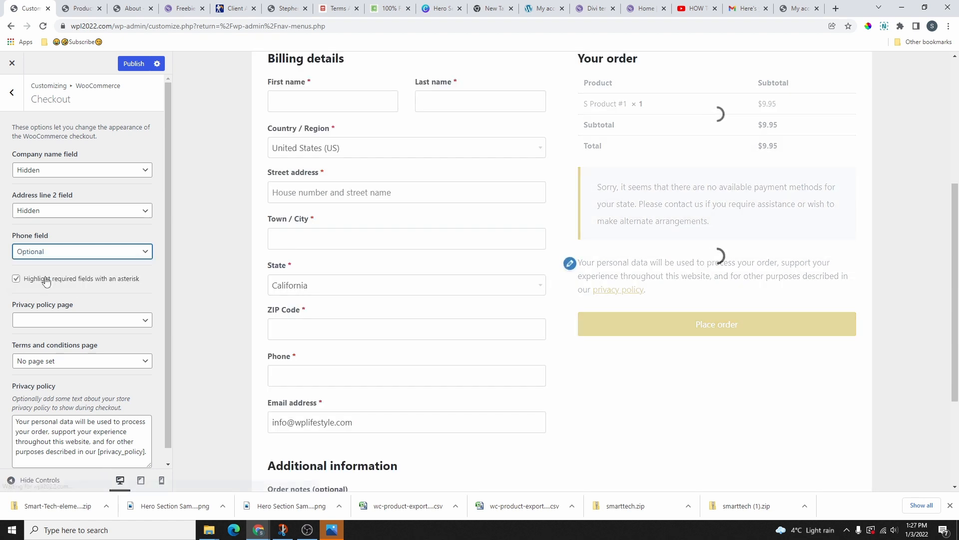
Check which existing pages can be assigned as the checkout's privacy policy page
scroll(108, 299, "down", 1)
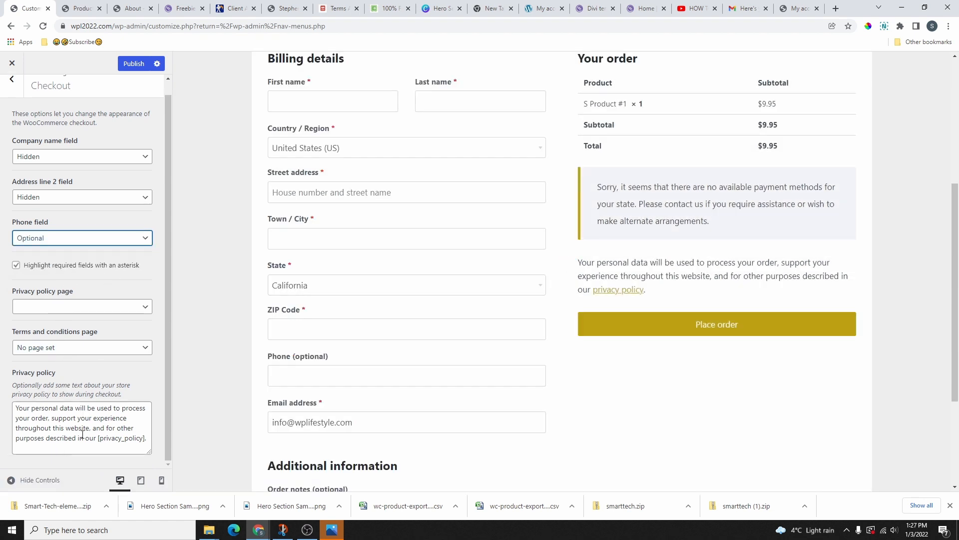
left_click(75, 306)
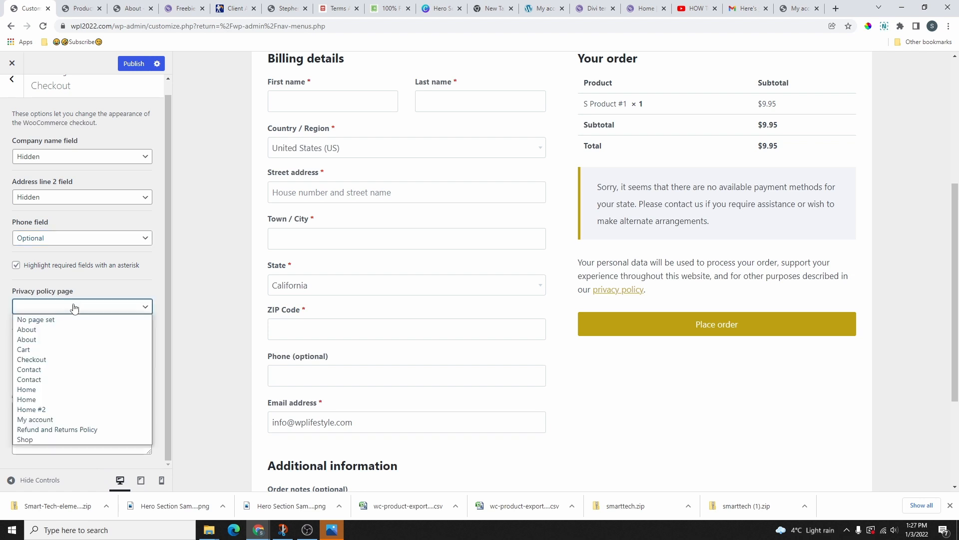
left_click(95, 297)
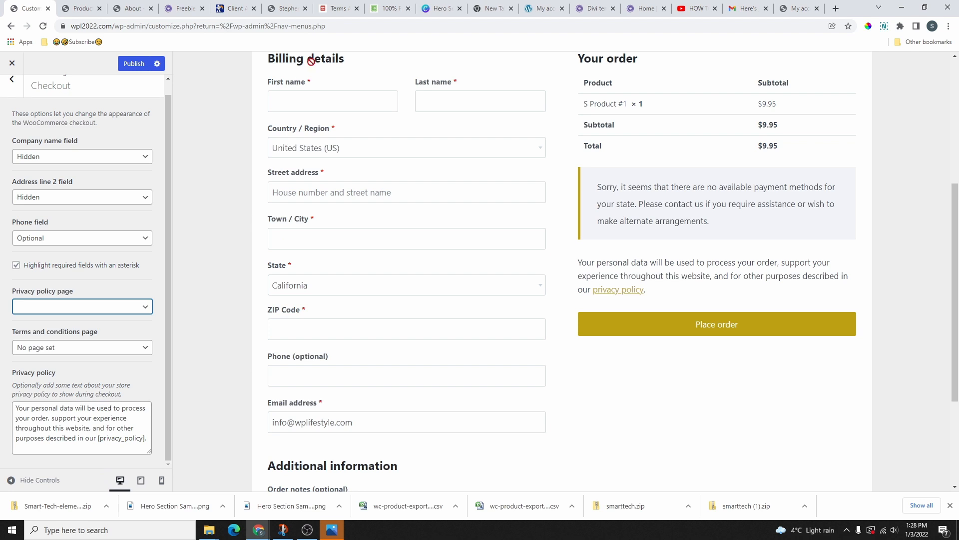
Examine the Terms and Conditions Generator site's company, website name and URL fields and its preview of the generated terms
left_click(338, 8)
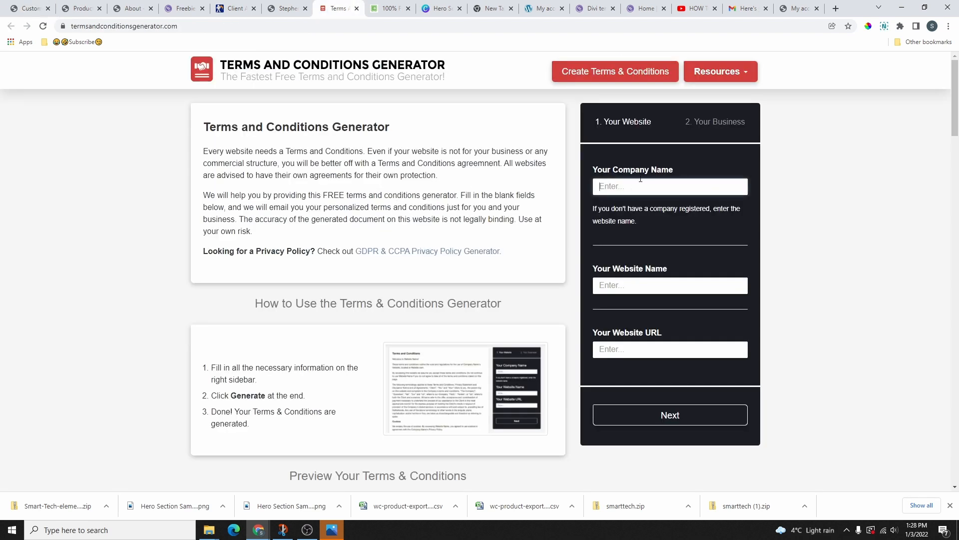
scroll(630, 189, "down", 1)
left_click(632, 242)
left_click(639, 301)
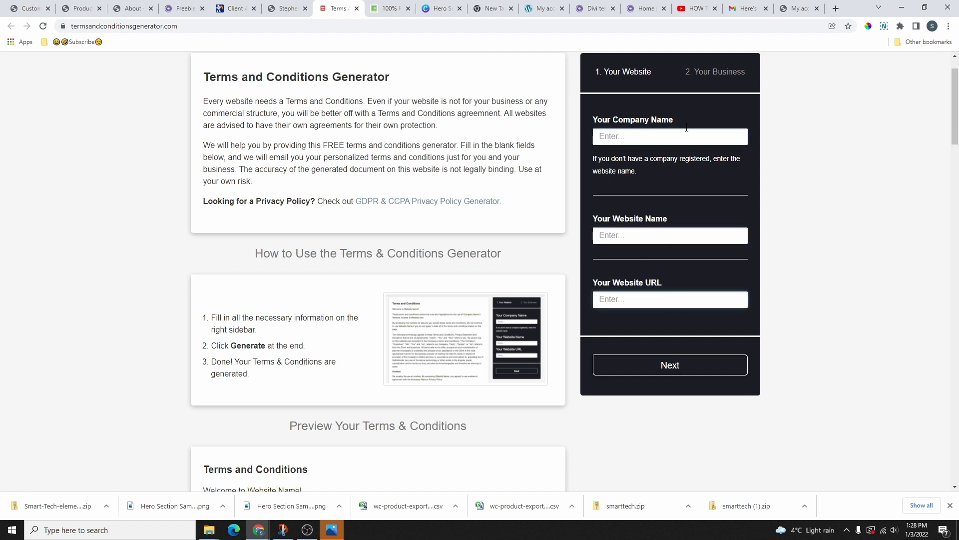
scroll(682, 237, "down", 3)
scroll(561, 181, "up", 3)
scroll(401, 250, "down", 5)
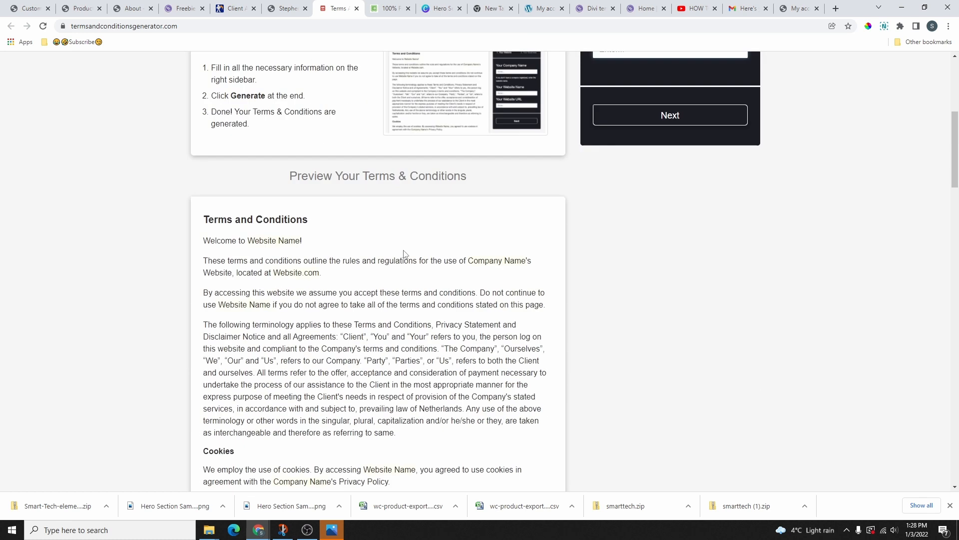
scroll(394, 240, "up", 6)
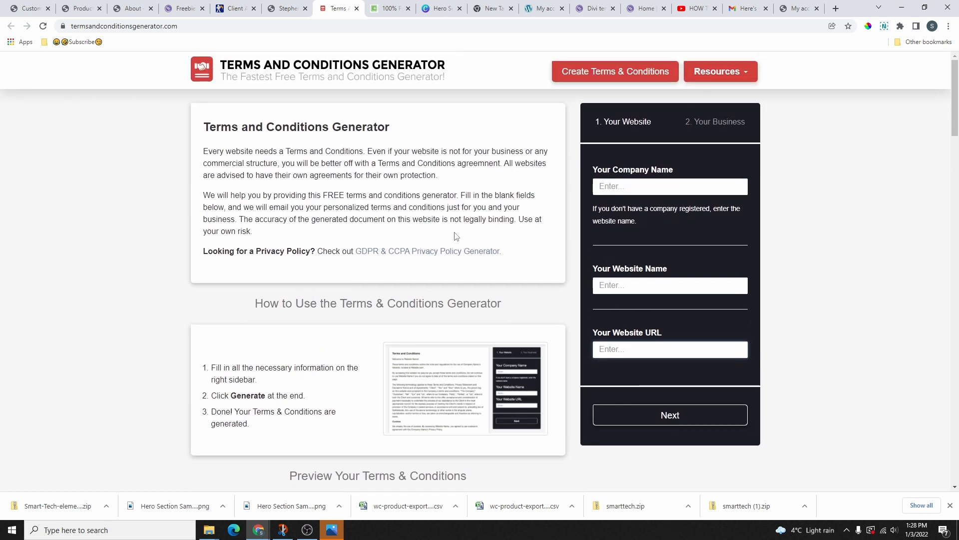
Copy the sample terms text from the generator's preview, from the Terms and Conditions heading through the list about Comments
scroll(417, 222, "down", 7)
left_click_drag(203, 167, 484, 377)
right_click(358, 170)
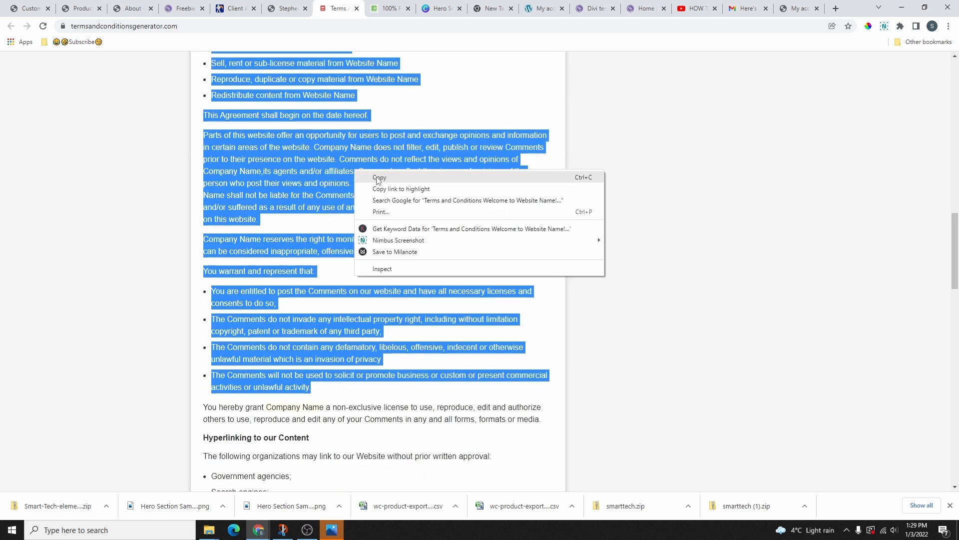
left_click(380, 178)
Open the site's Pages list in the WordPress dashboard and add a new page titled Privacy Policy
left_click(30, 9)
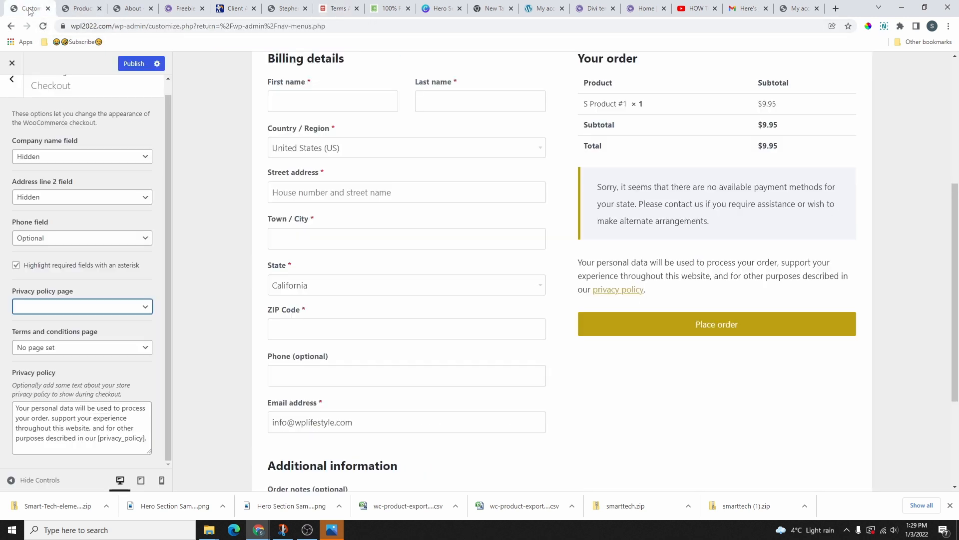
key("ctrl+Tab")
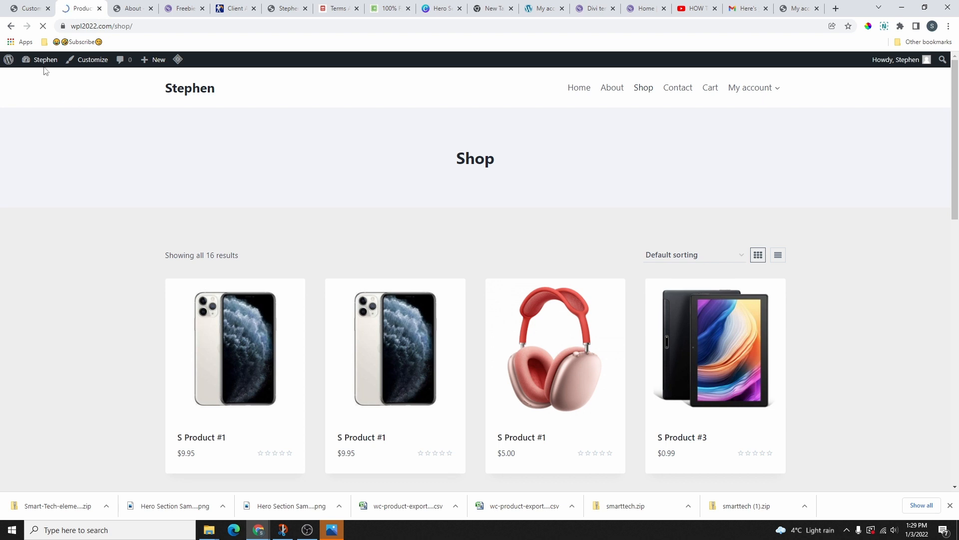
left_click(27, 174)
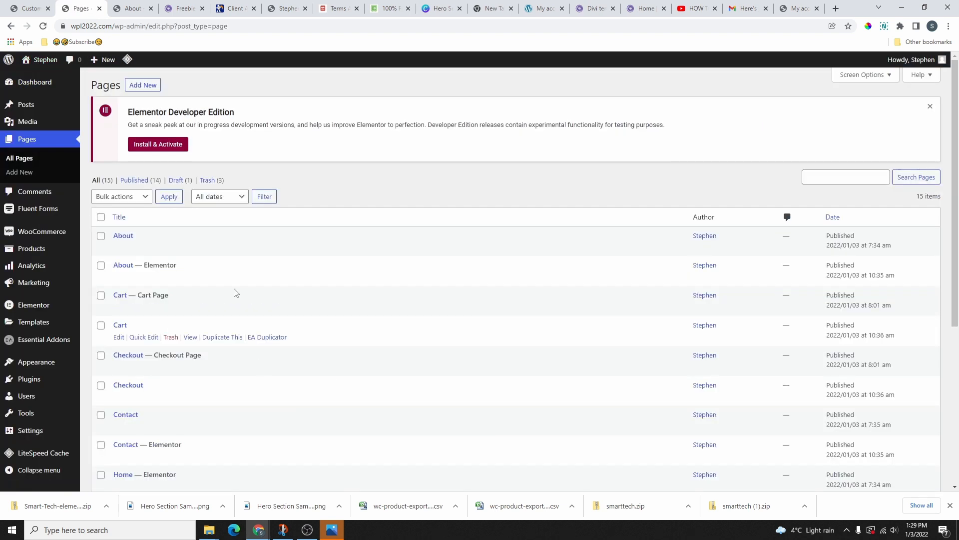
left_click(142, 85)
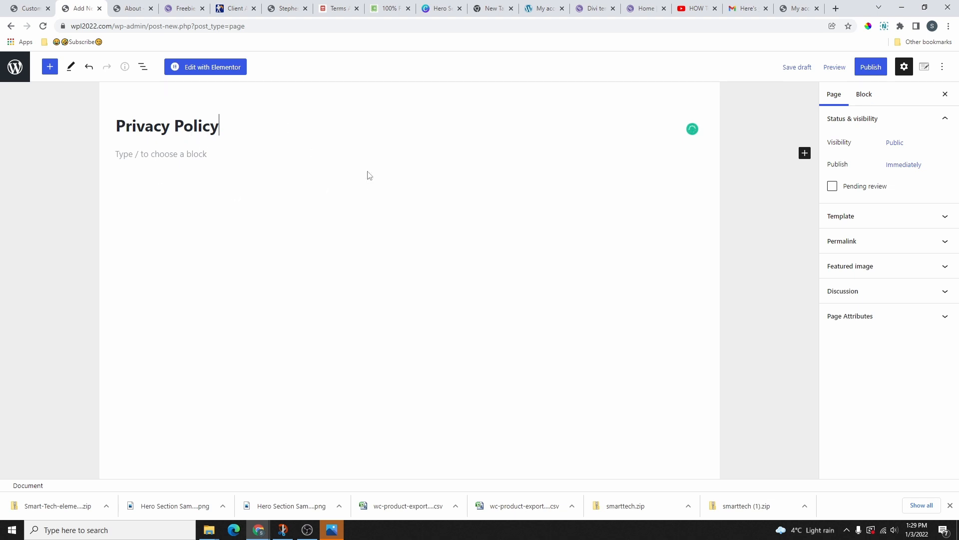
Paste the copied sample terms into the body of the Privacy Policy page
left_click(254, 254)
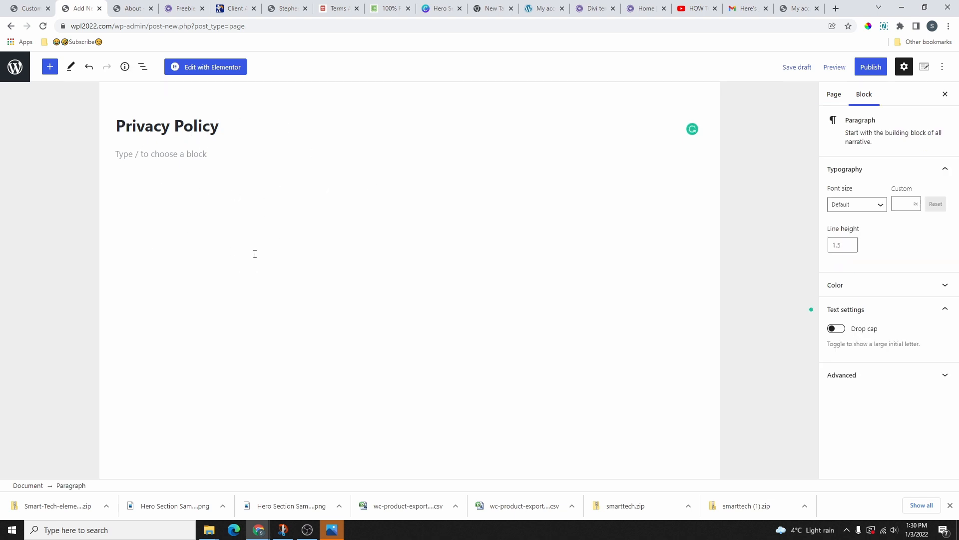
key("ctrl+v")
scroll(336, 233, "up", 10)
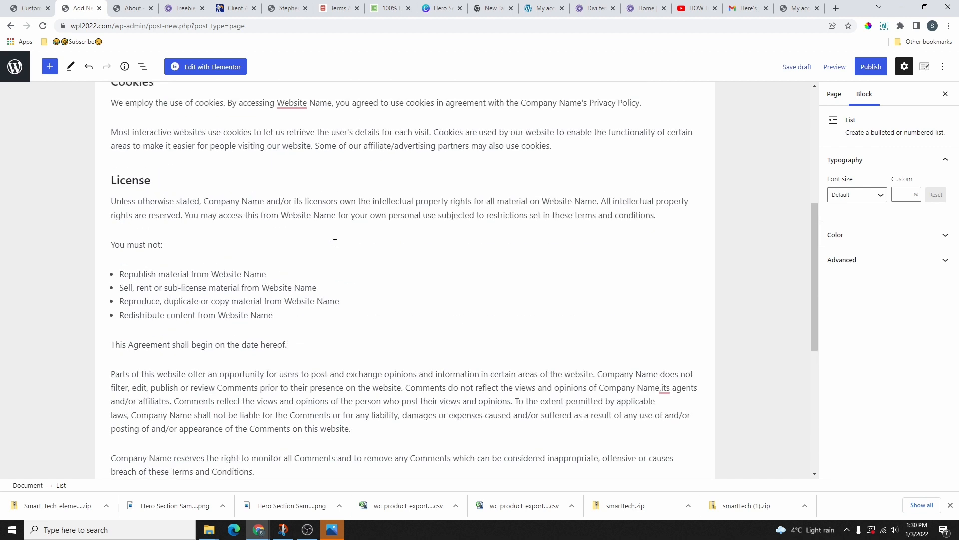
scroll(343, 237, "up", 2)
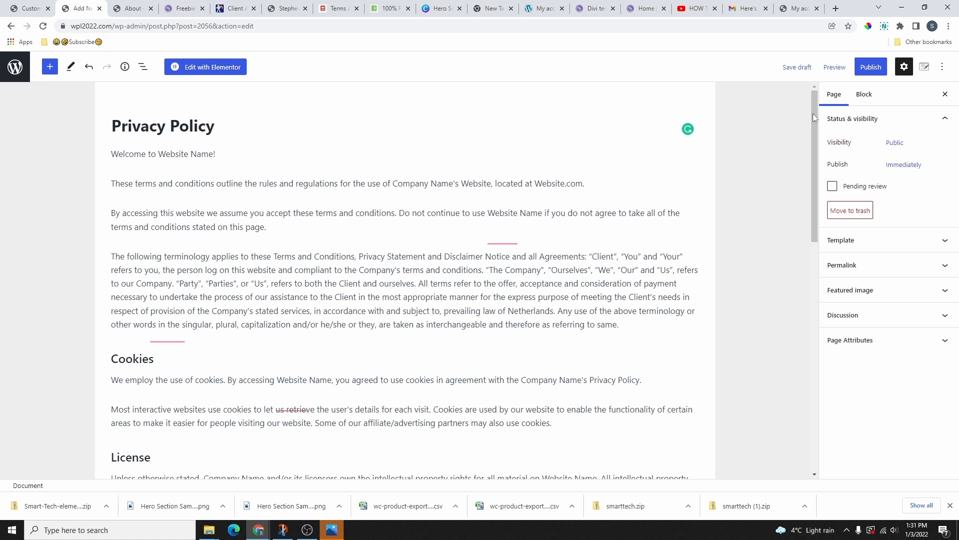
Publish the Privacy Policy page and return to the Pages list to start another new page
left_click(871, 66)
left_click(861, 65)
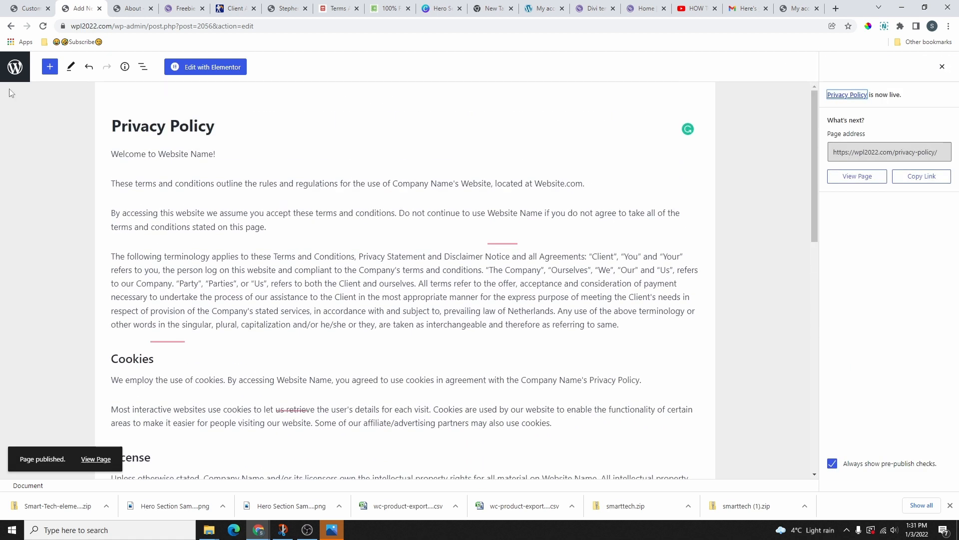
left_click(11, 70)
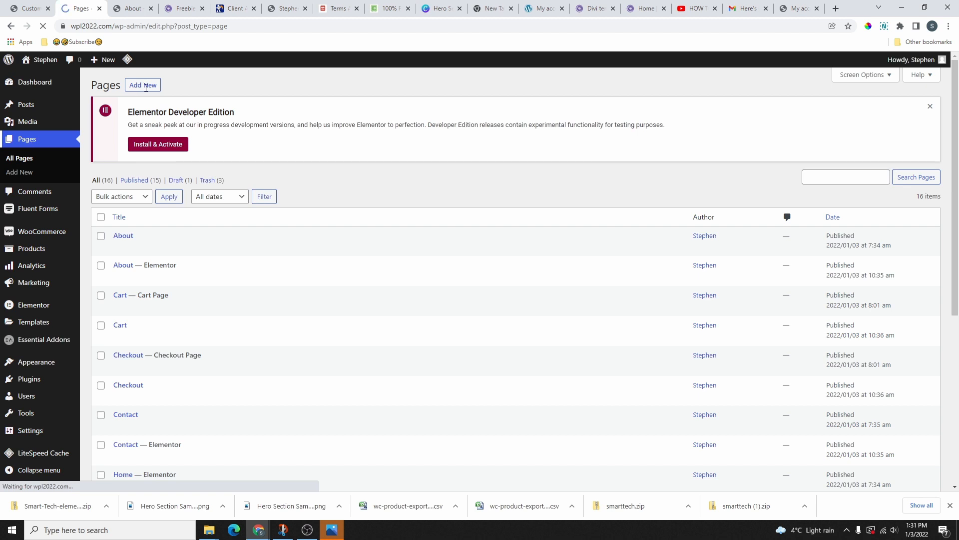
Compare the Terms and Conditions Generator with the Privacy Policy Generator site, examining the latter's form and usage instructions
left_click(339, 8)
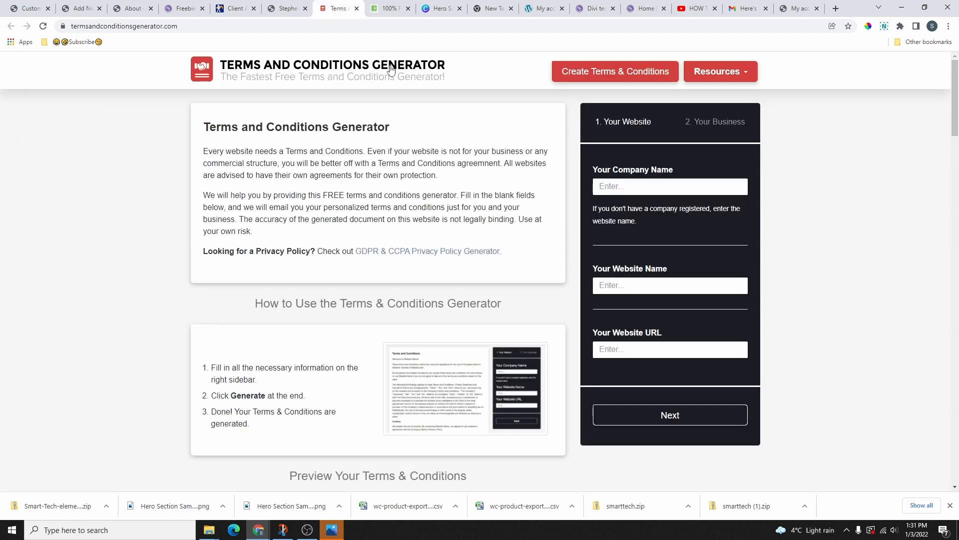
left_click(390, 9)
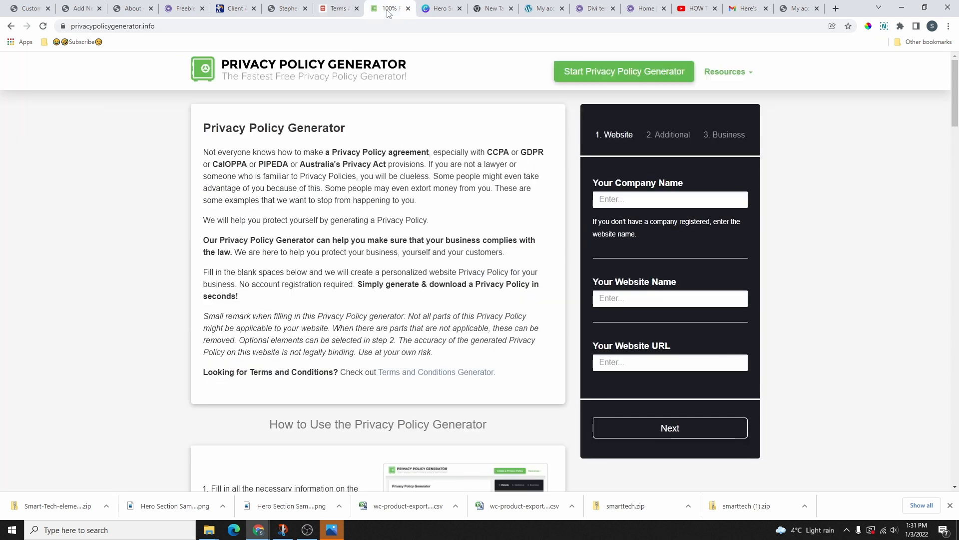
left_click(335, 10)
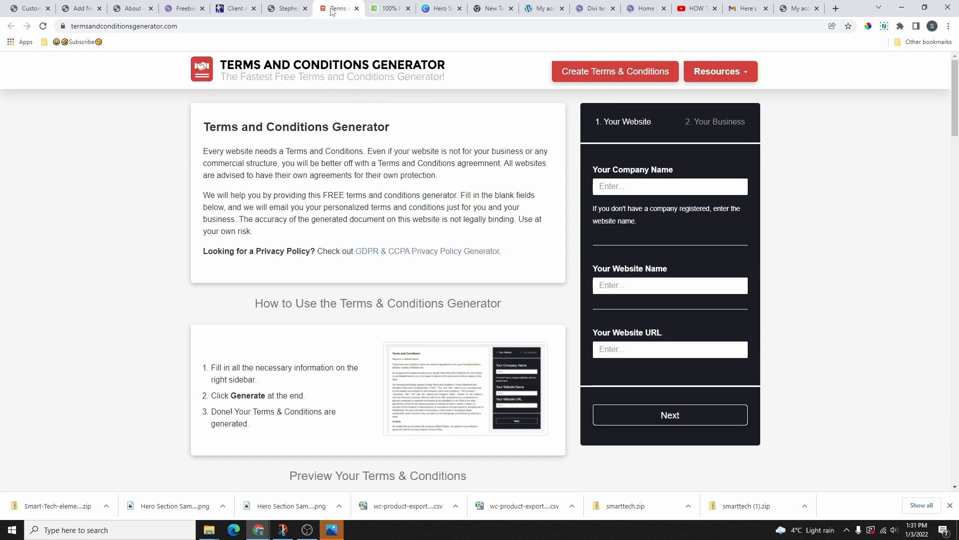
left_click(389, 8)
left_click(338, 8)
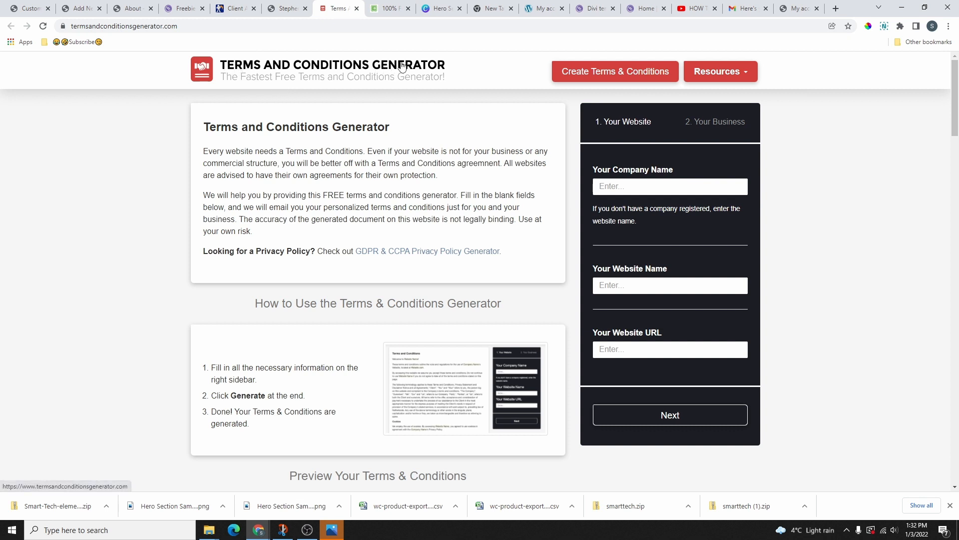
left_click(385, 8)
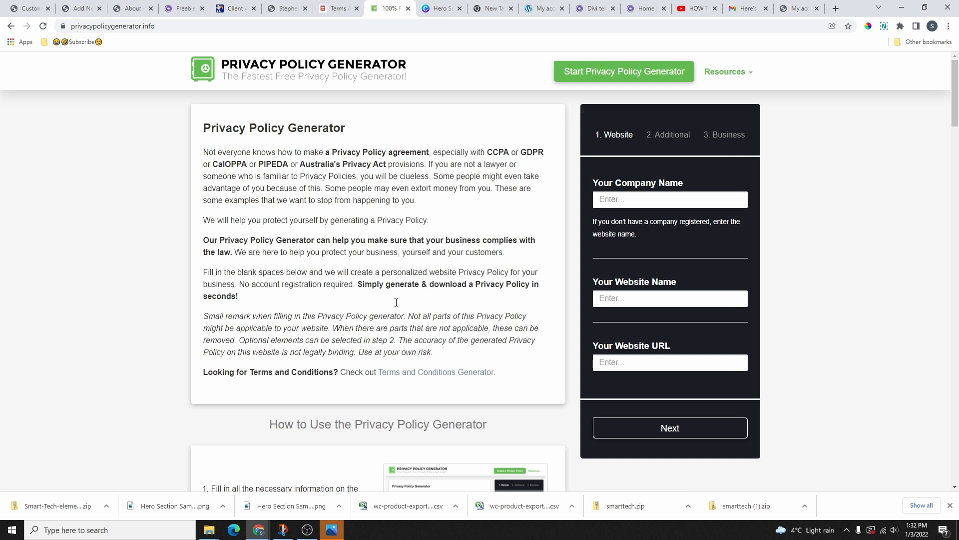
scroll(376, 268, "down", 6)
scroll(445, 381, "up", 4)
scroll(420, 309, "down", 7)
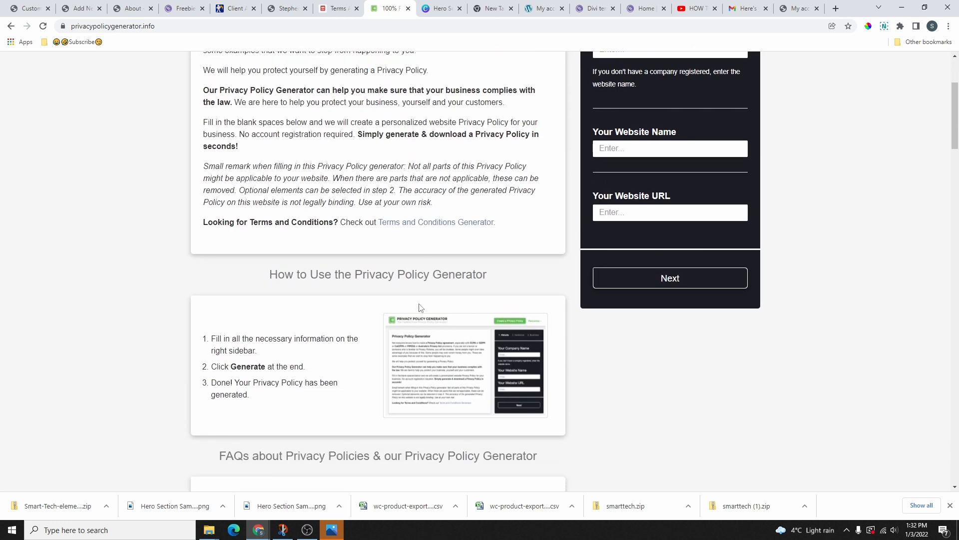
Title the new page Terms and Conditions, fill its body with the generator's sample terms, and publish it
left_click(339, 9)
scroll(244, 172, "down", 1)
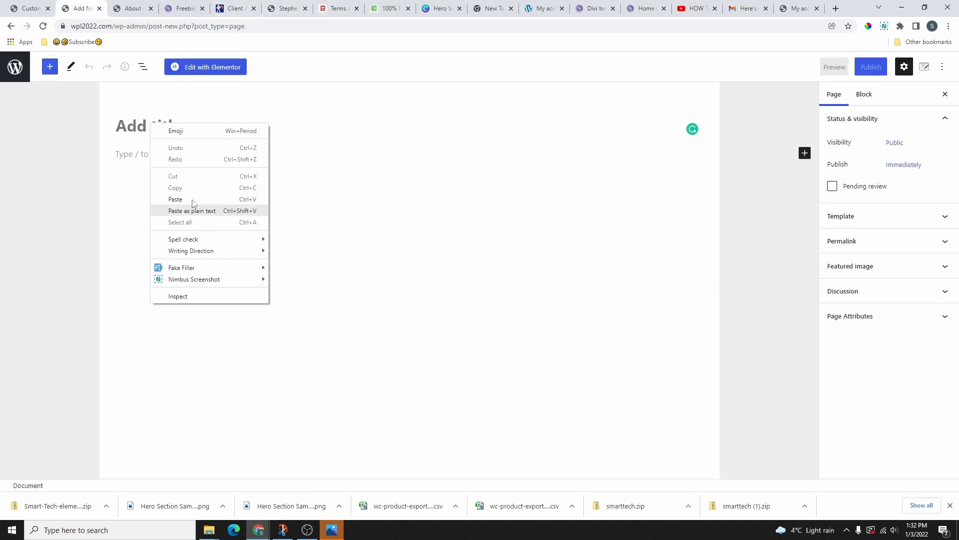
left_click(182, 199)
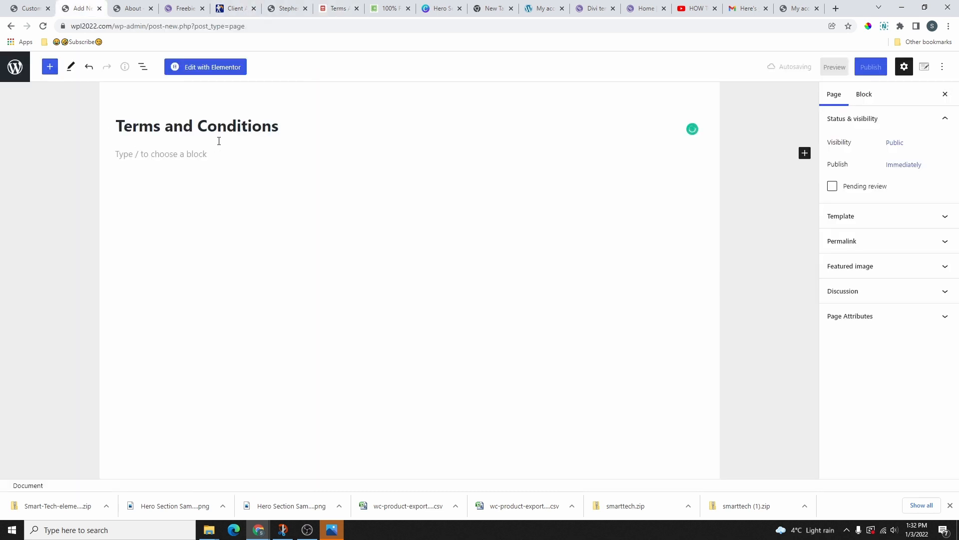
key("ctrl+v")
scroll(368, 290, "up", 15)
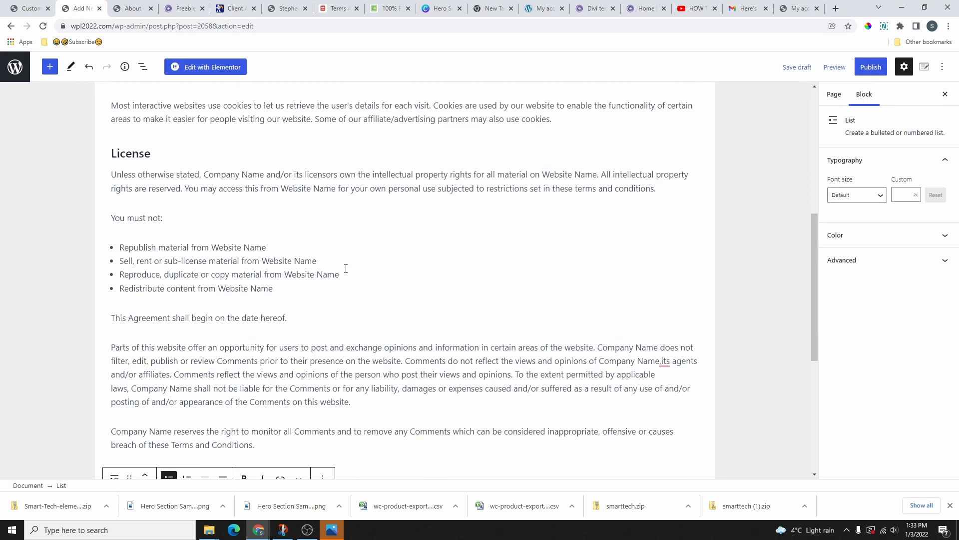
left_click(868, 69)
left_click(866, 72)
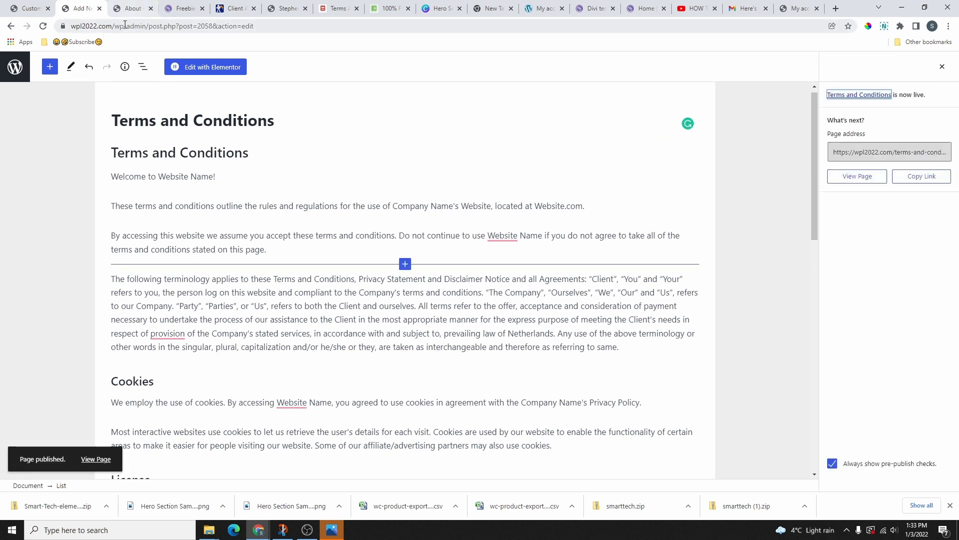
Reload the Customizer and reopen its WooCommerce Checkout settings
left_click(29, 9)
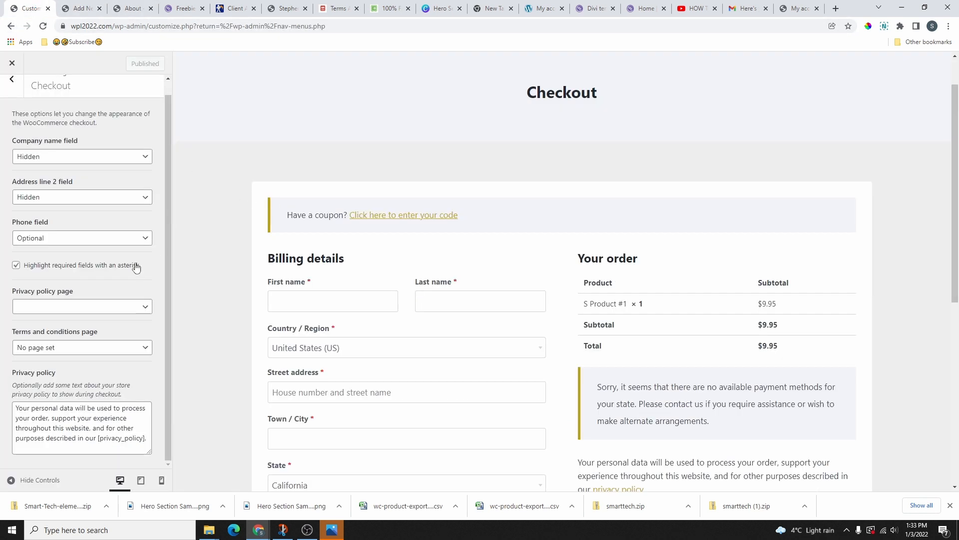
left_click(43, 27)
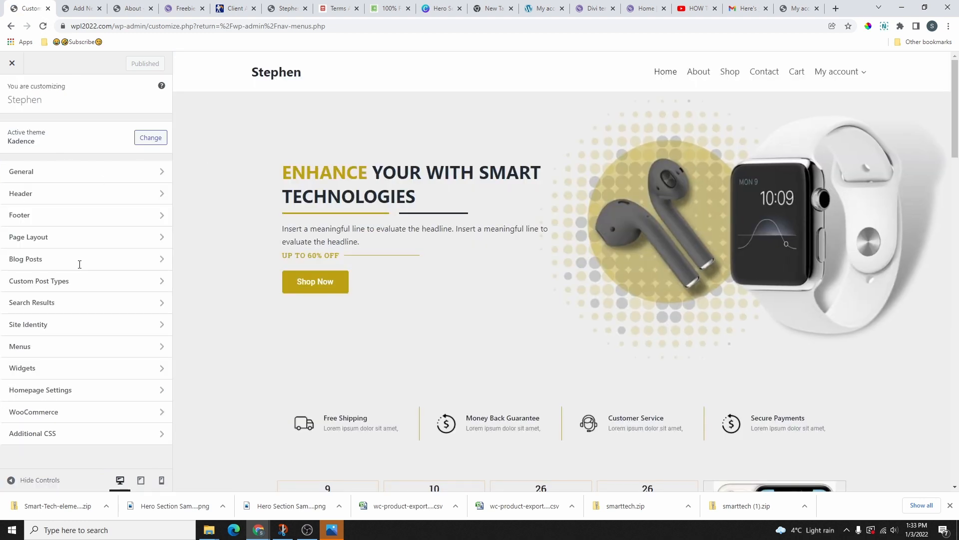
left_click(58, 411)
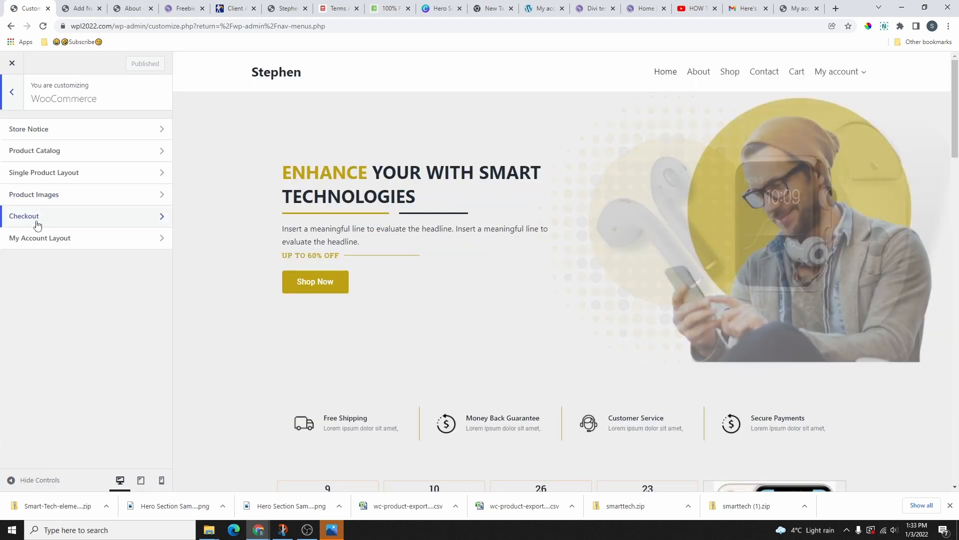
left_click(35, 217)
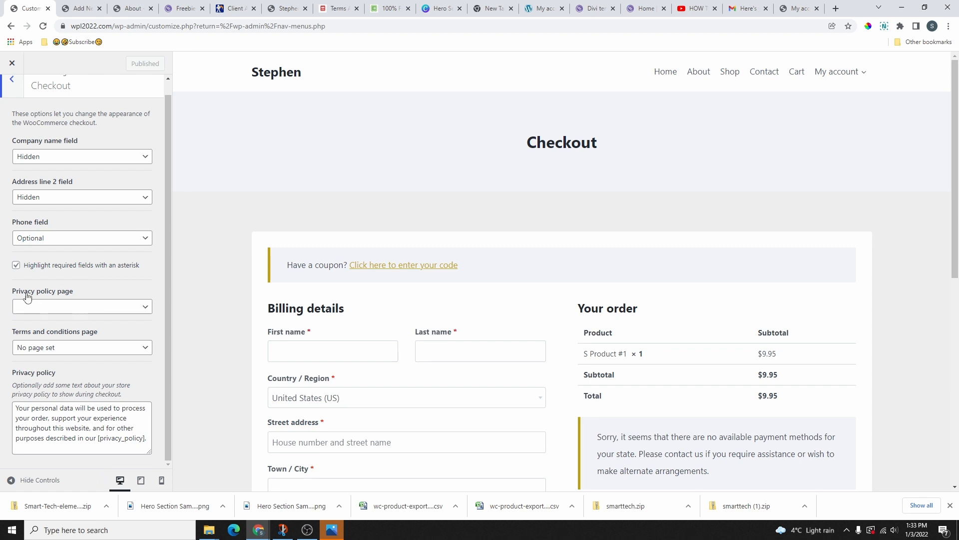
Set the checkout's privacy policy page to Privacy Policy and its terms and conditions page to Terms and Conditions
left_click(64, 307)
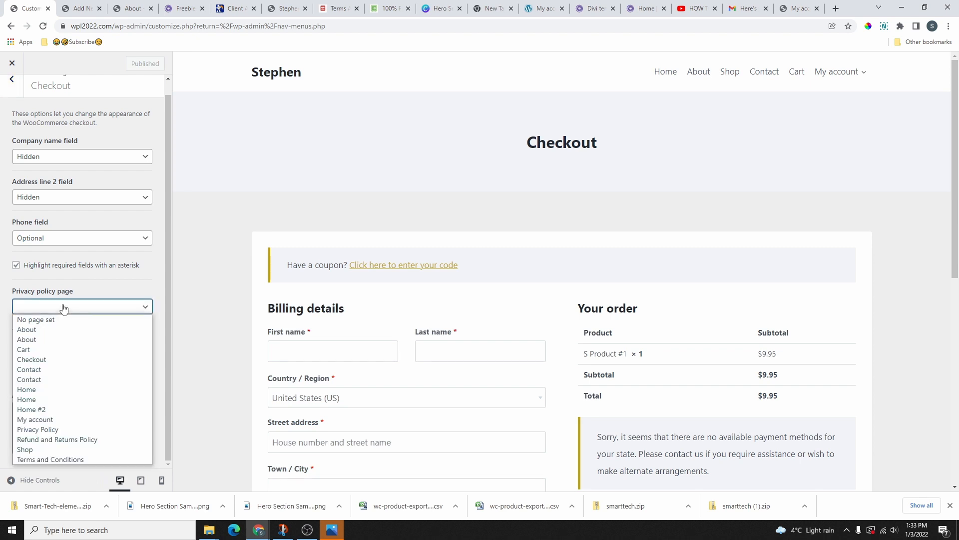
left_click(38, 429)
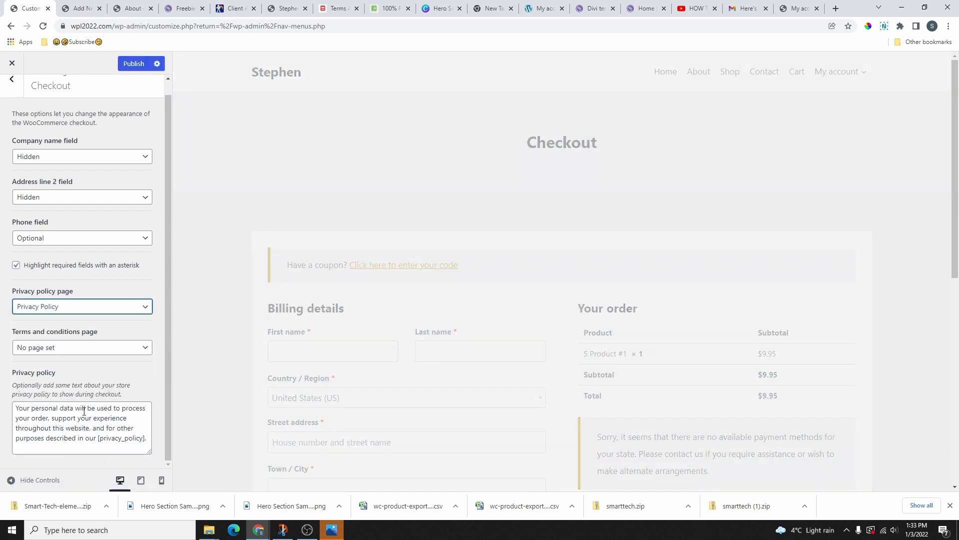
left_click(75, 348)
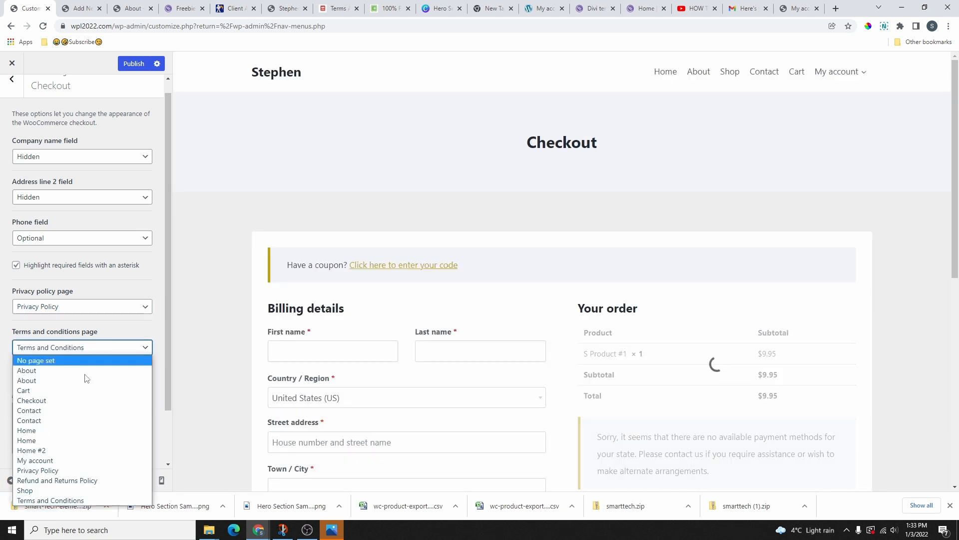
left_click(72, 500)
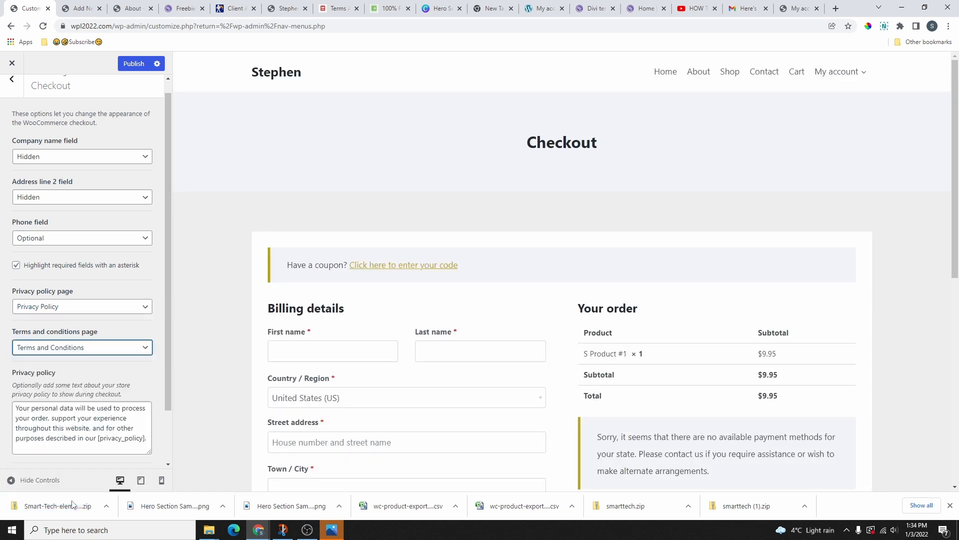
Review the checkout preview, including the billing fields, the privacy policy link and the terms and conditions checkbox
scroll(443, 324, "down", 6)
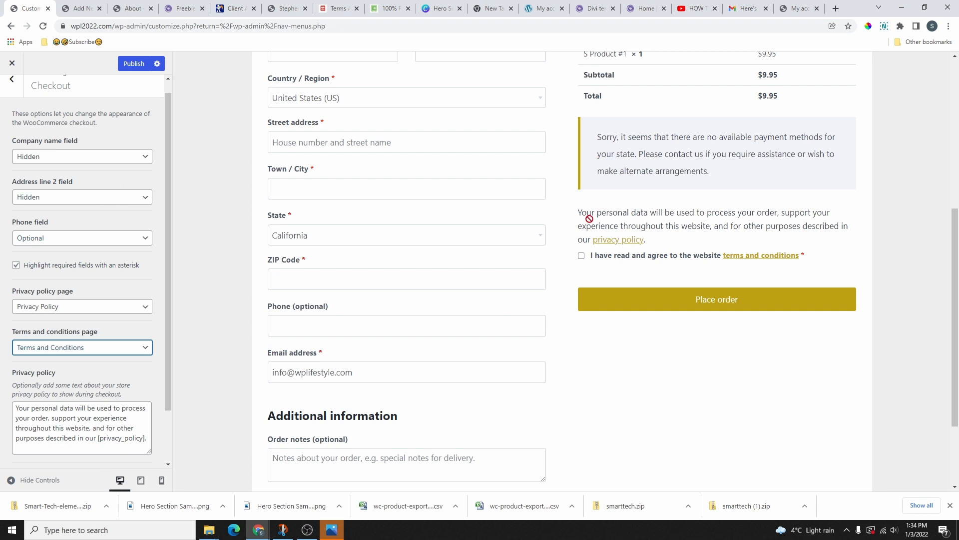
scroll(659, 205, "up", 2)
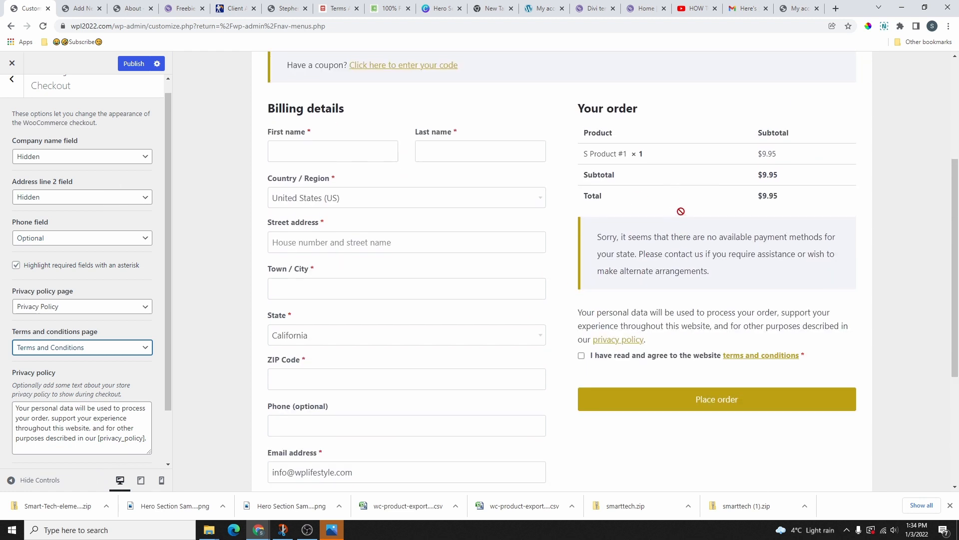
scroll(680, 212, "down", 1)
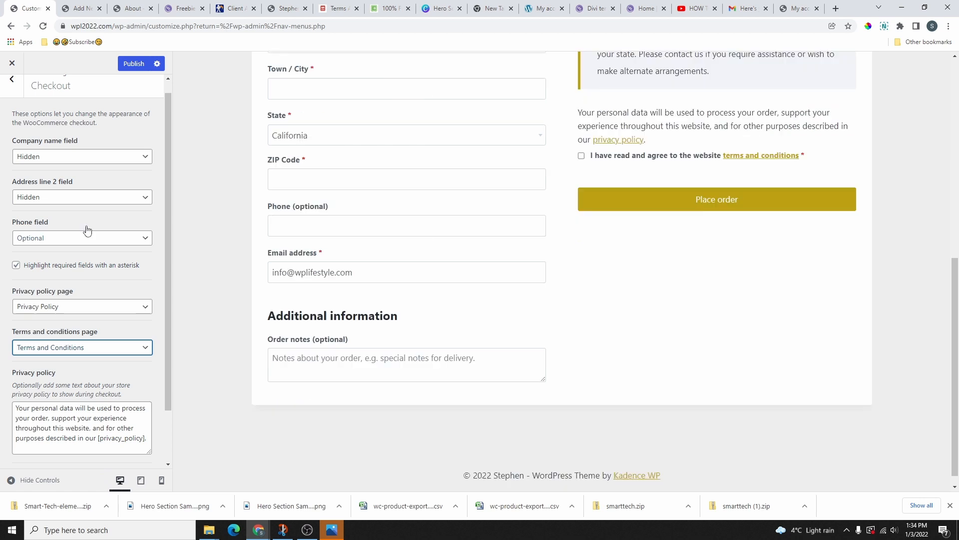
scroll(94, 257, "down", 2)
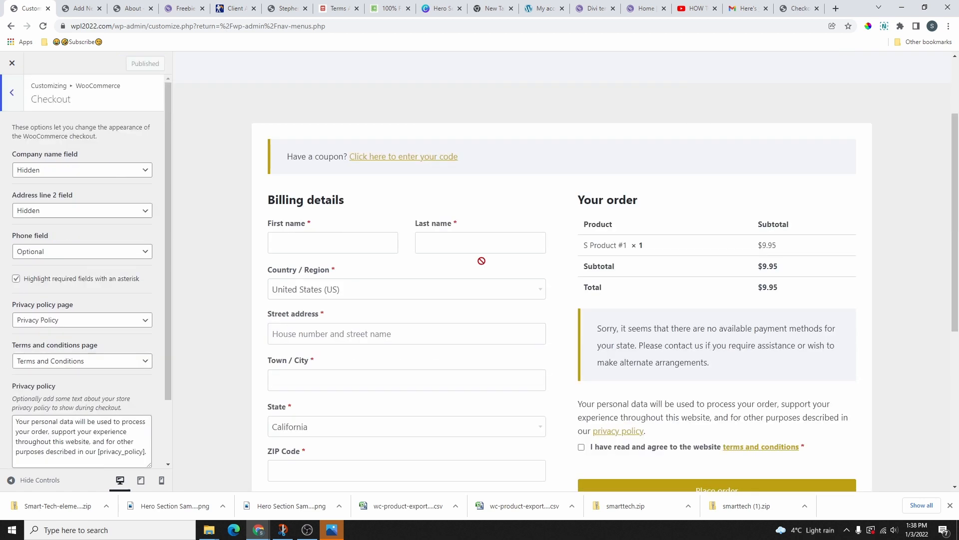
scroll(481, 260, "down", 6)
scroll(482, 295, "up", 8)
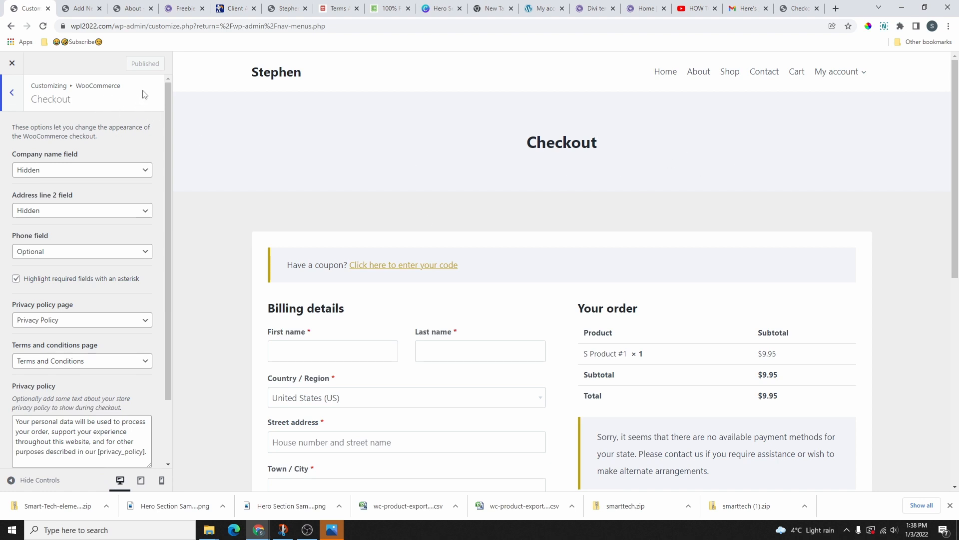
Examine the WooCommerce customizer settings for the product catalog's general and design options, the checkout and the My Account layout
left_click(12, 92)
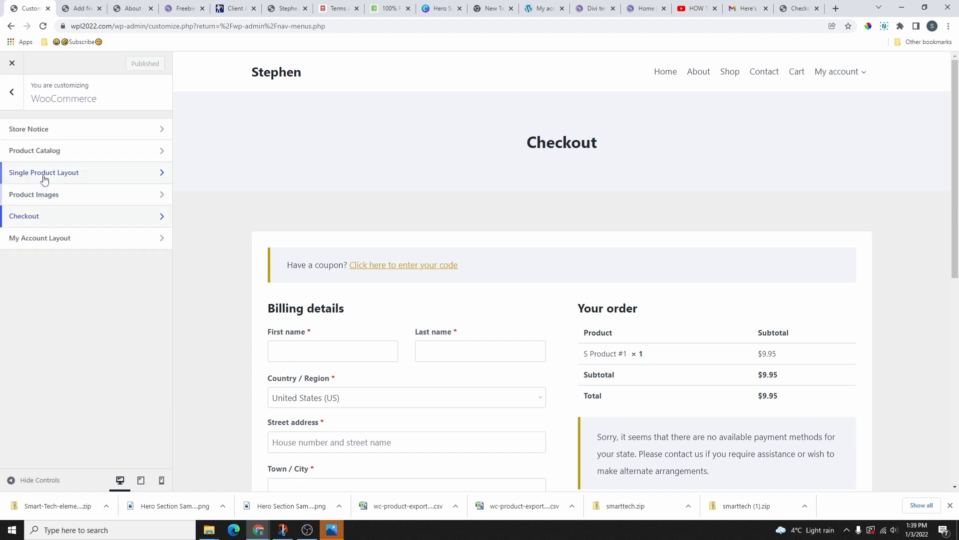
left_click(43, 150)
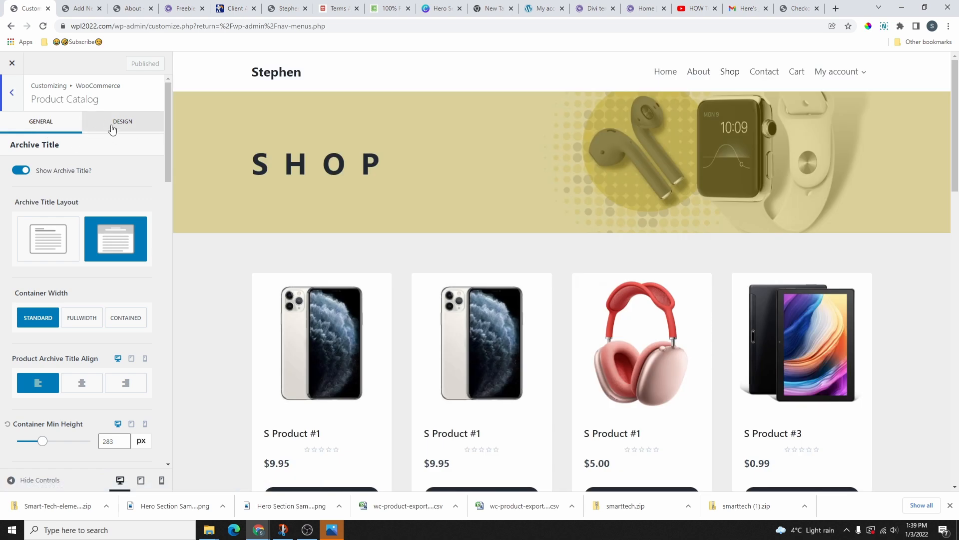
left_click(112, 129)
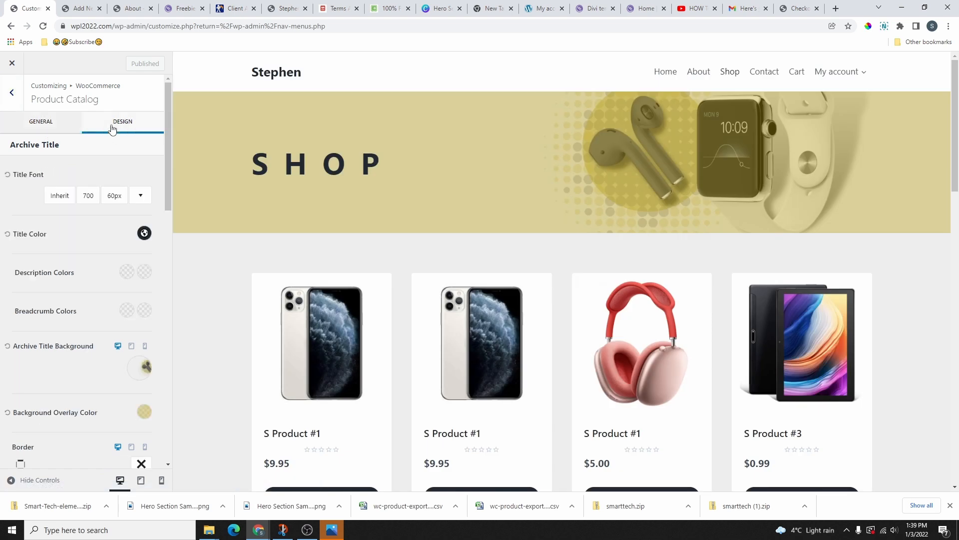
scroll(837, 194, "down", 4)
scroll(649, 249, "up", 4)
left_click(12, 92)
left_click(53, 219)
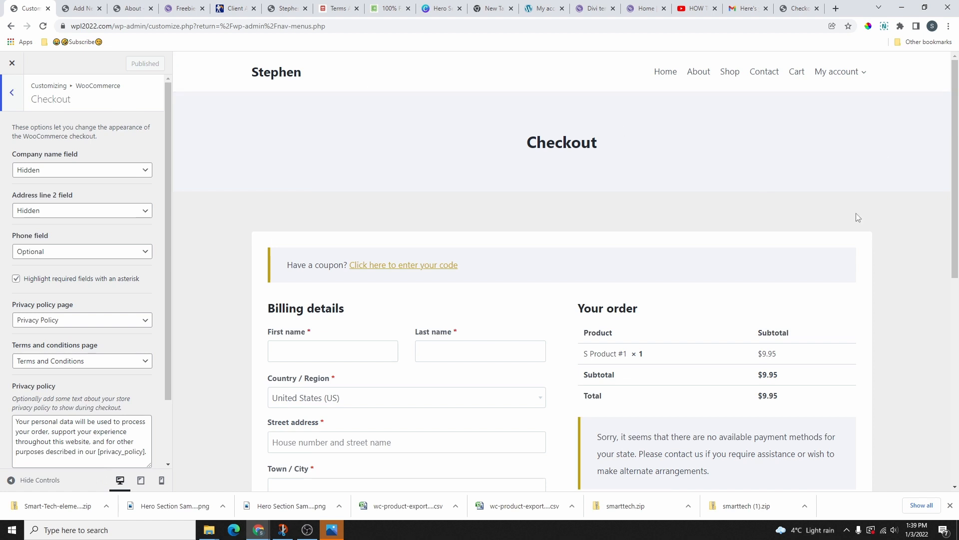
left_click(20, 97)
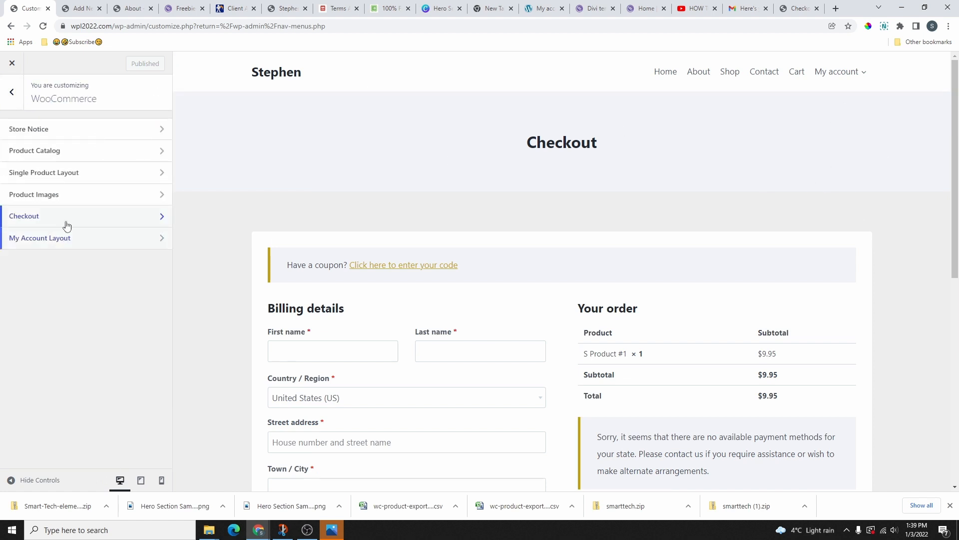
left_click(57, 240)
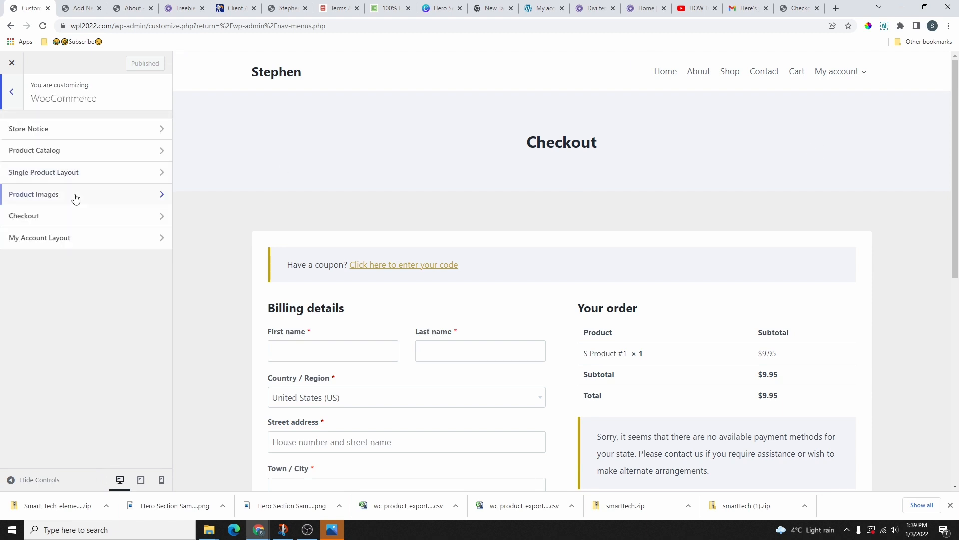
left_click(13, 94)
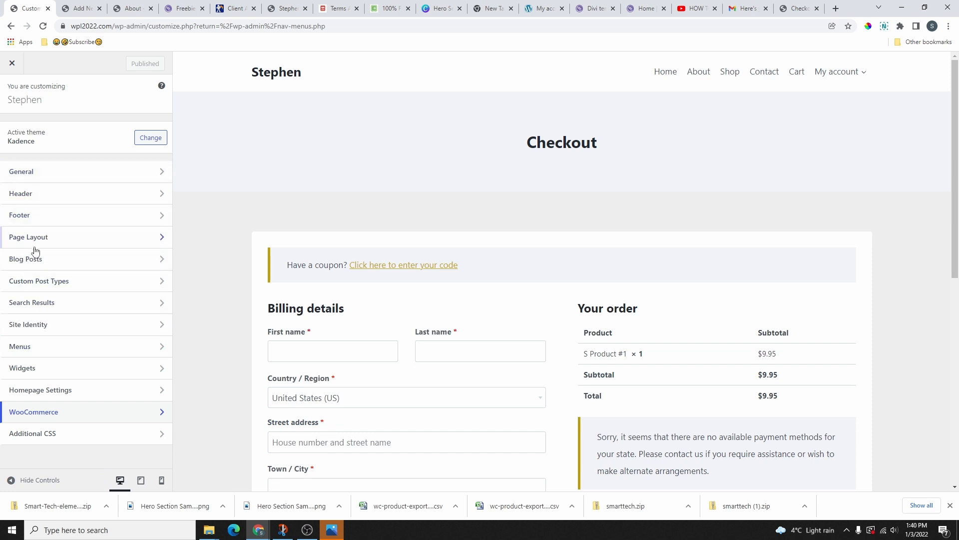
Set the Title Above Content Background in the general color settings to the palette's gold (BEA210) and check the checkout page preview
left_click(46, 178)
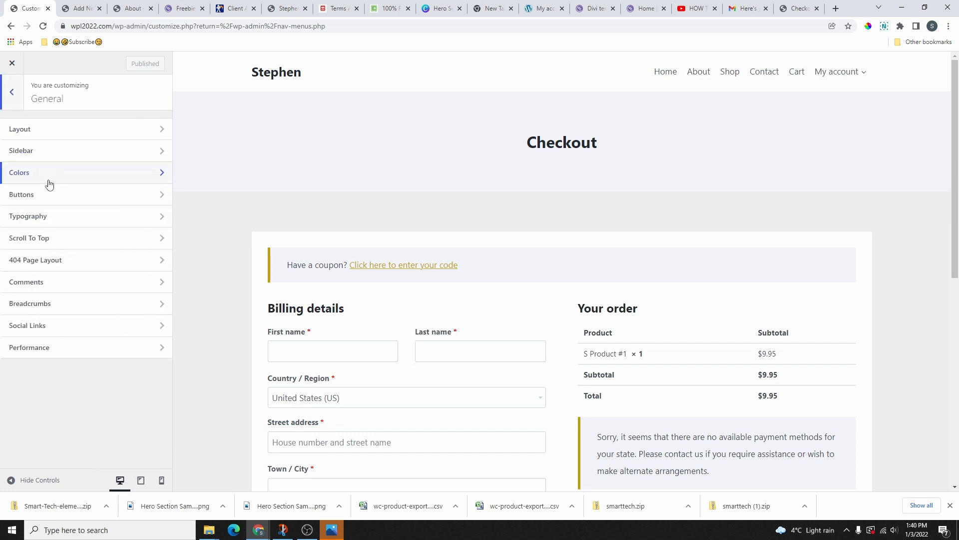
left_click(46, 178)
scroll(86, 235, "down", 1)
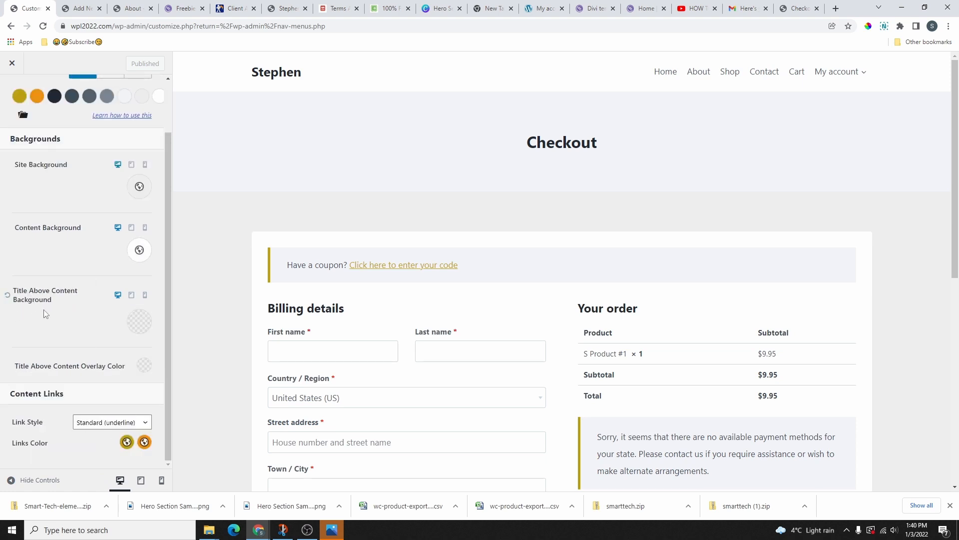
left_click(139, 321)
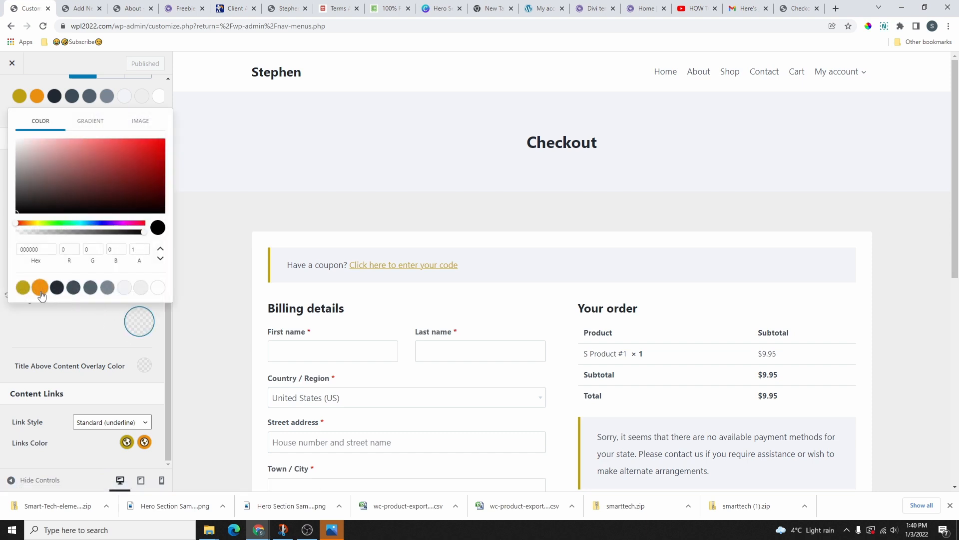
left_click(24, 287)
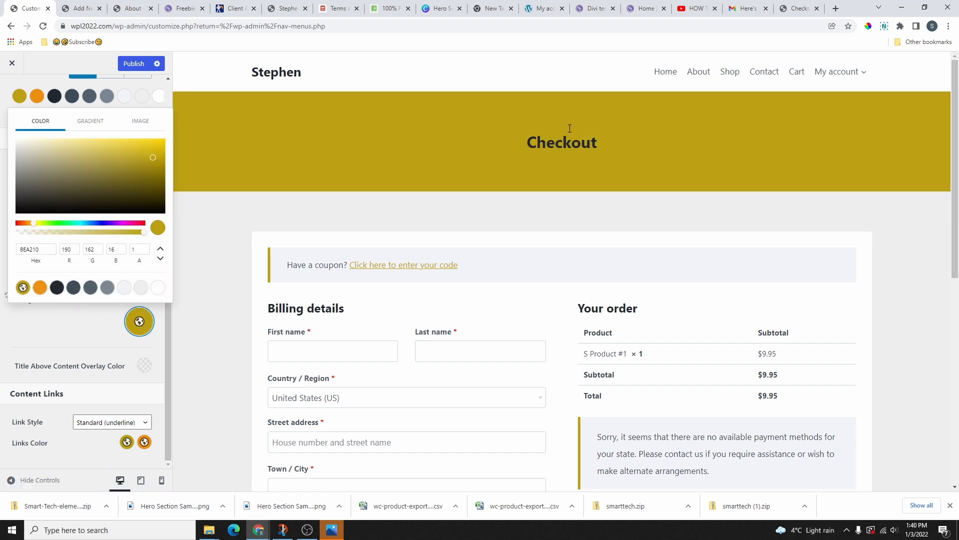
scroll(794, 167, "down", 5)
scroll(750, 347, "up", 5)
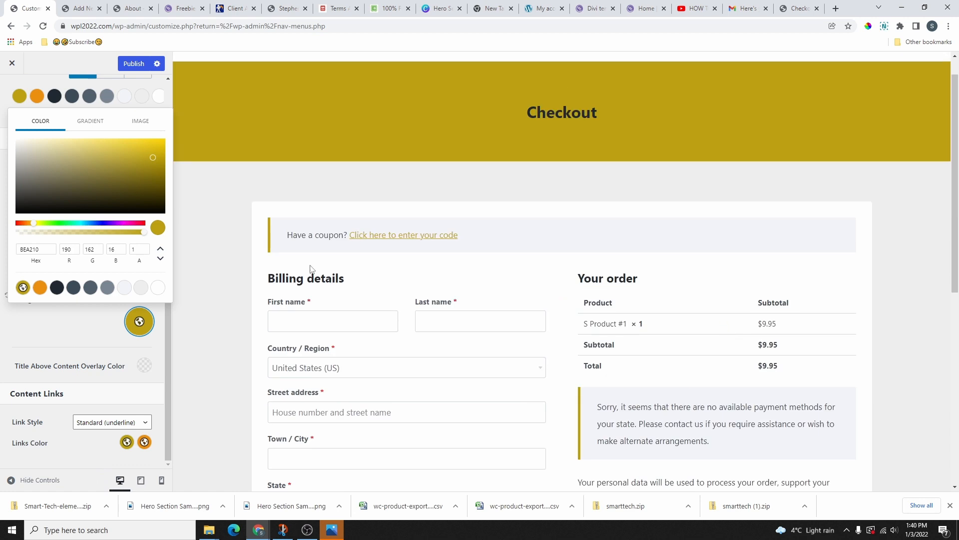
Use the earbuds and smartwatch media library image as the title background, with focal point 82% left, 51% top, and size Cover
left_click(137, 122)
left_click(100, 156)
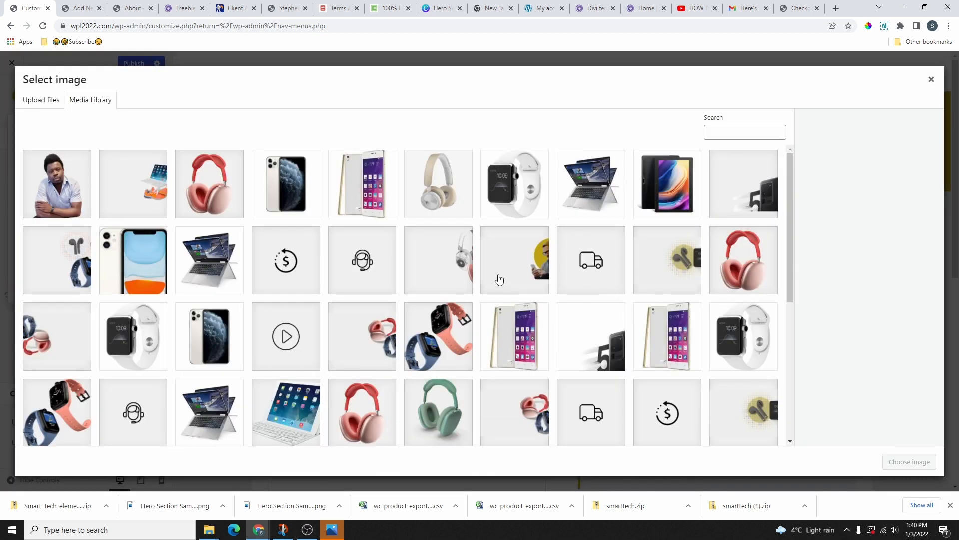
left_click(652, 266)
left_click(909, 462)
left_click_drag(89, 96, 131, 95)
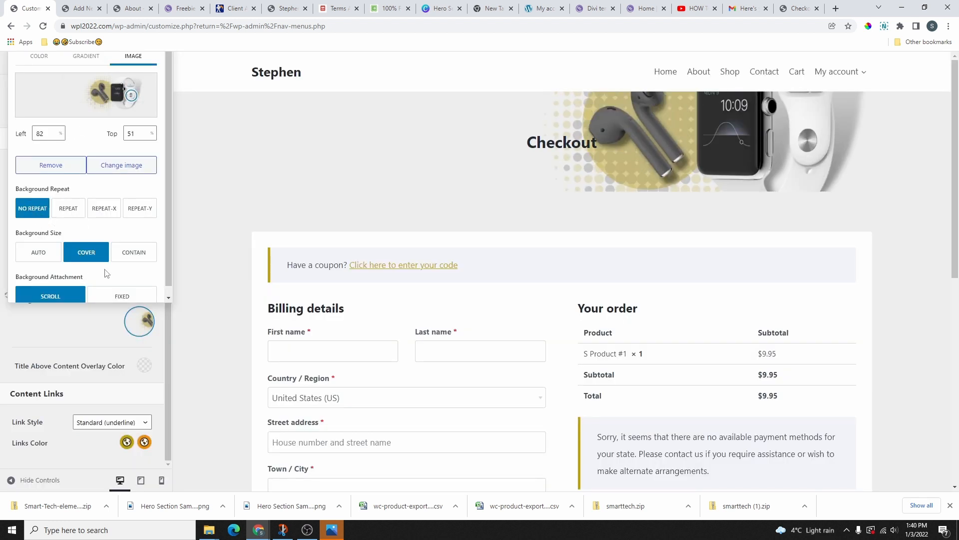
left_click(127, 256)
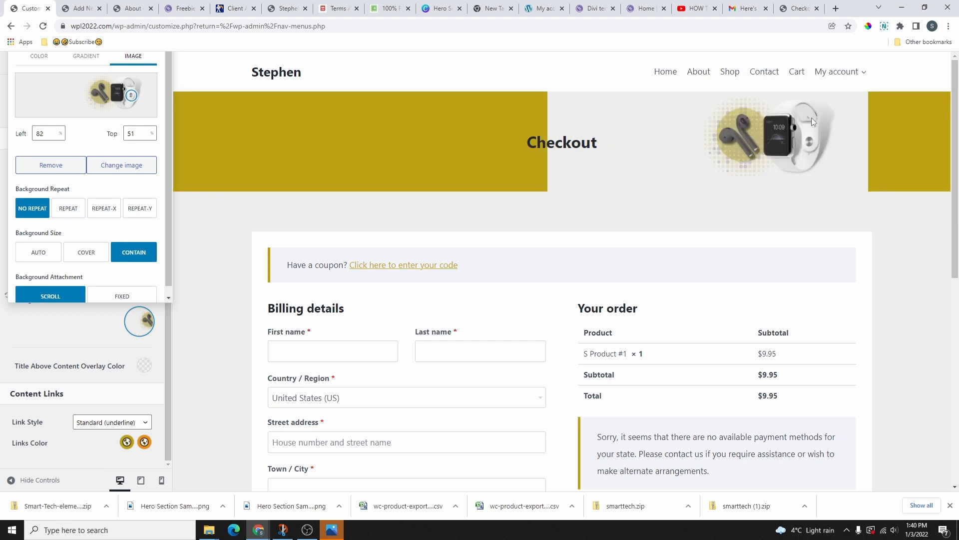
left_click(83, 255)
left_click(129, 356)
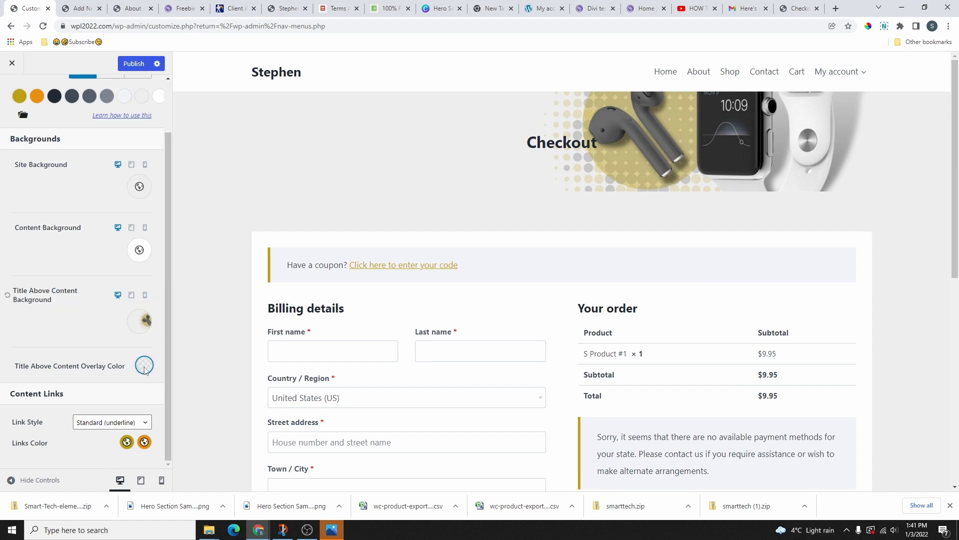
Set the Title Above Content Overlay Color to the palette's gold (BEA210) and make it semi-transparent
left_click(144, 365)
left_click(23, 336)
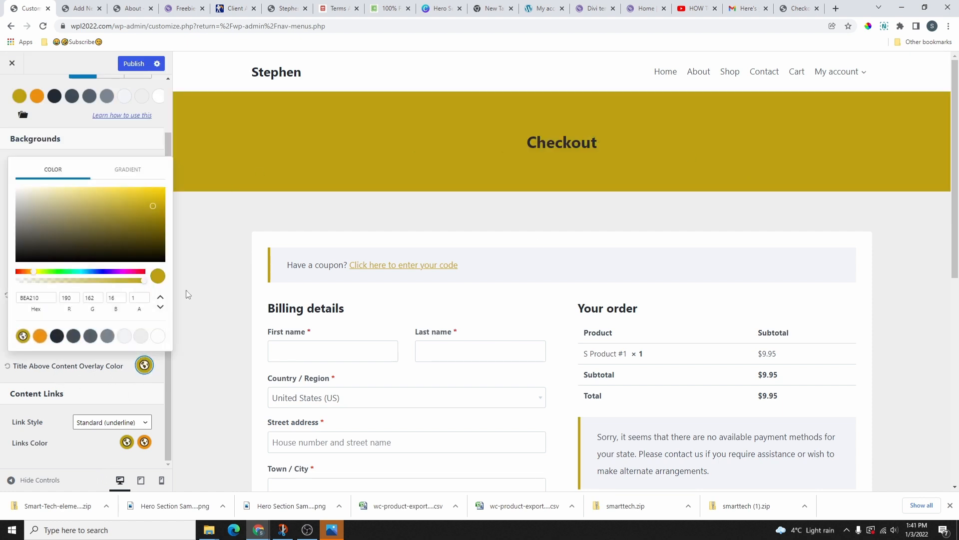
left_click_drag(147, 283, 73, 285)
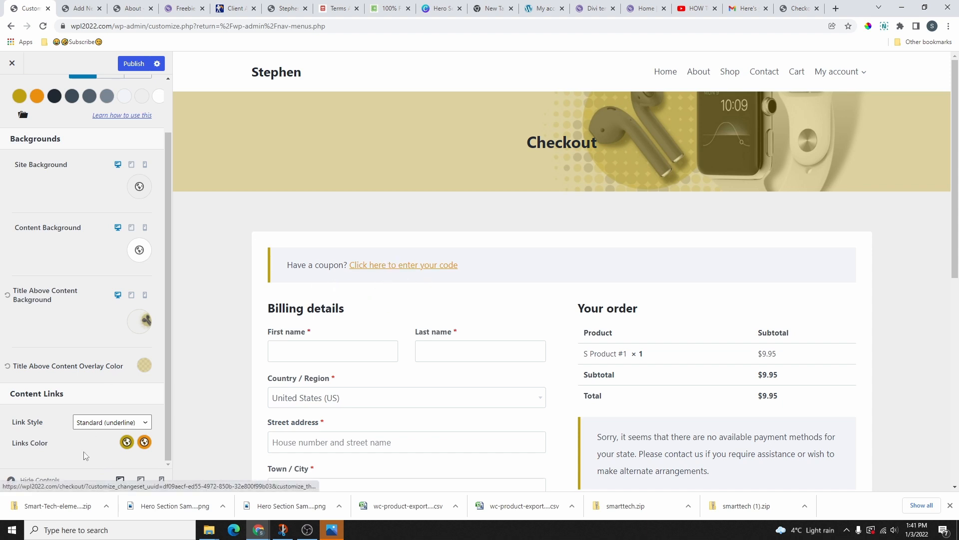
Set the initial color of the content links to the palette's orange (ED8F0C)
left_click(127, 442)
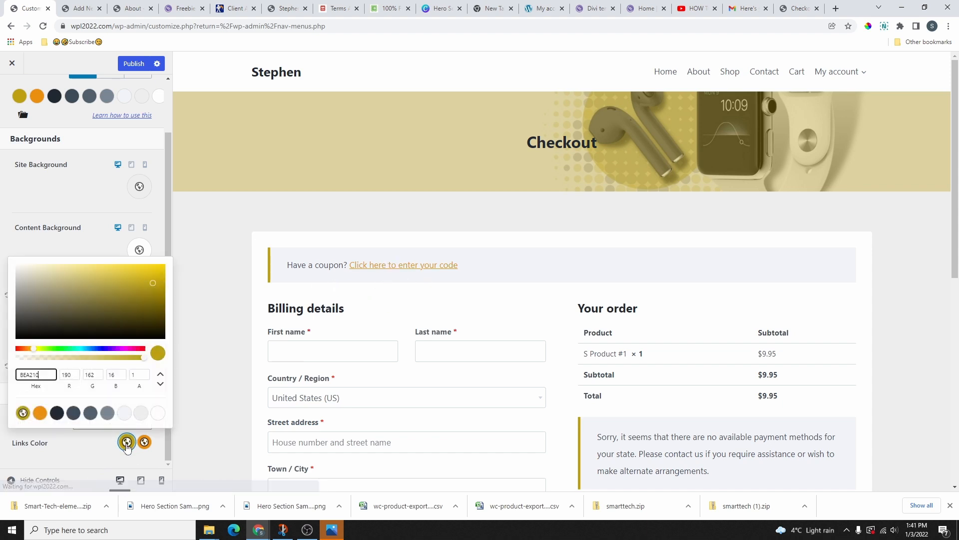
left_click(41, 415)
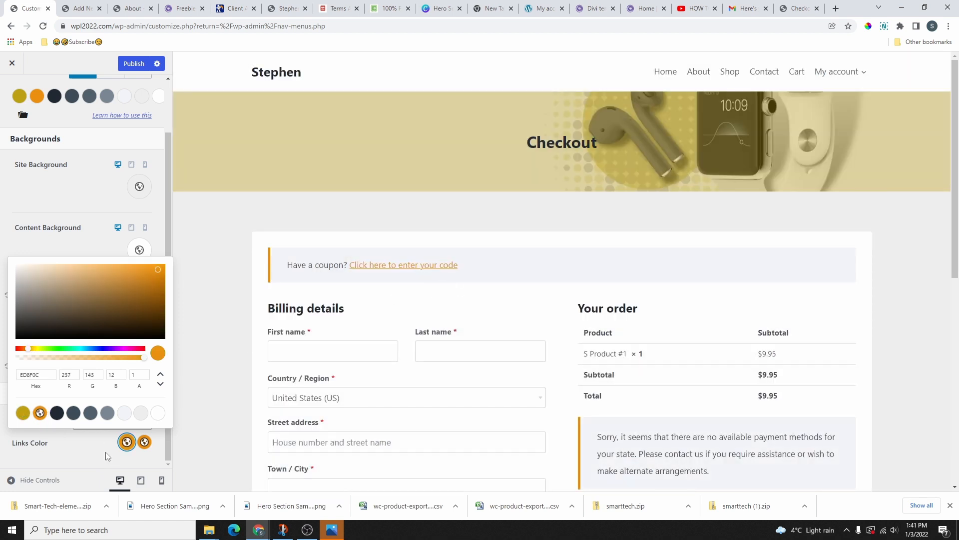
left_click(145, 442)
scroll(625, 340, "down", 3)
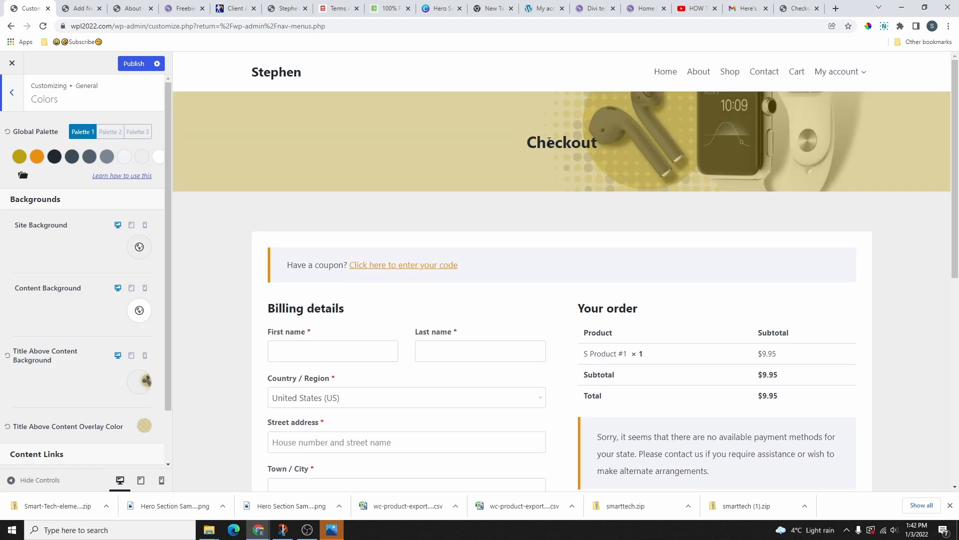
Set the Title Above Content H1 title color in the typography settings to the dark palette color 1F2933, after trying orange
left_click(12, 92)
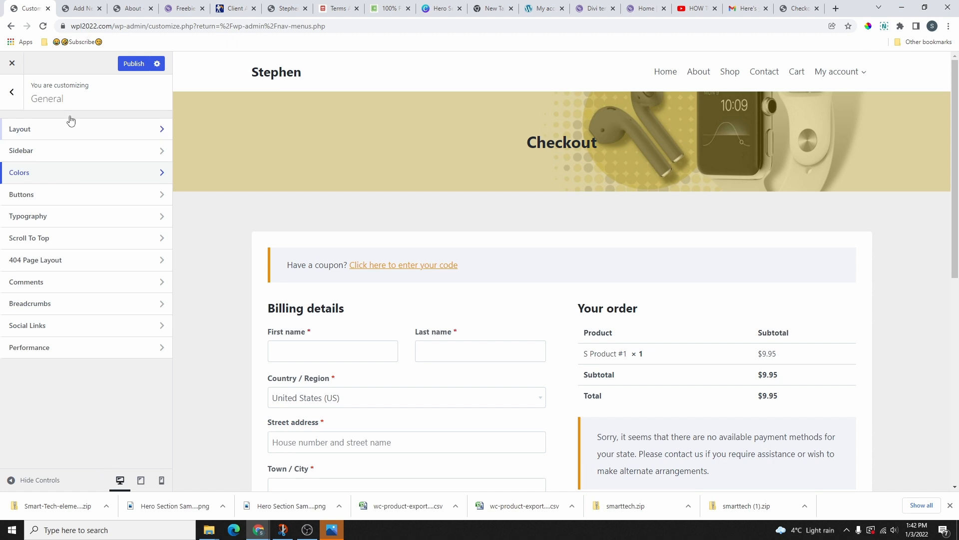
left_click(43, 217)
scroll(40, 215, "down", 9)
scroll(69, 196, "up", 2)
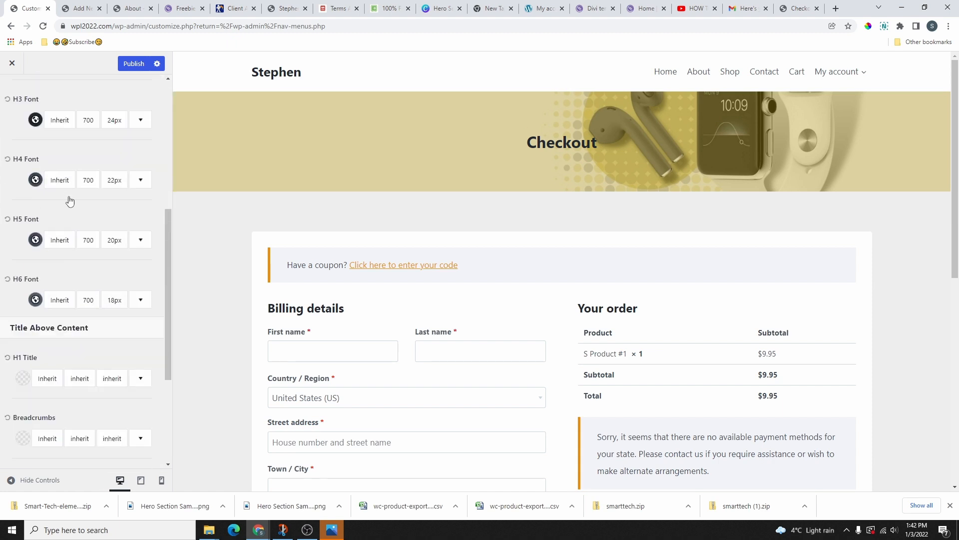
scroll(50, 205, "down", 1)
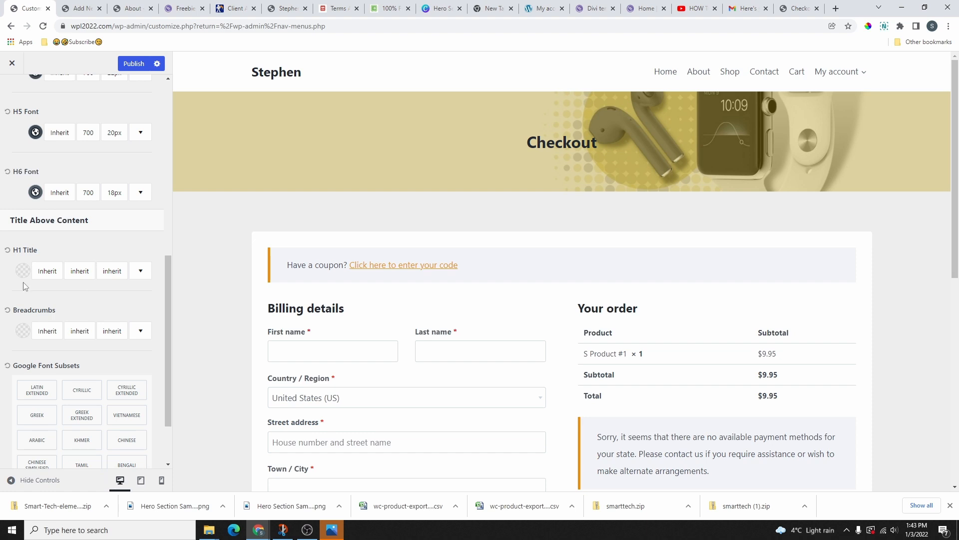
scroll(80, 230, "down", 1)
left_click(22, 224)
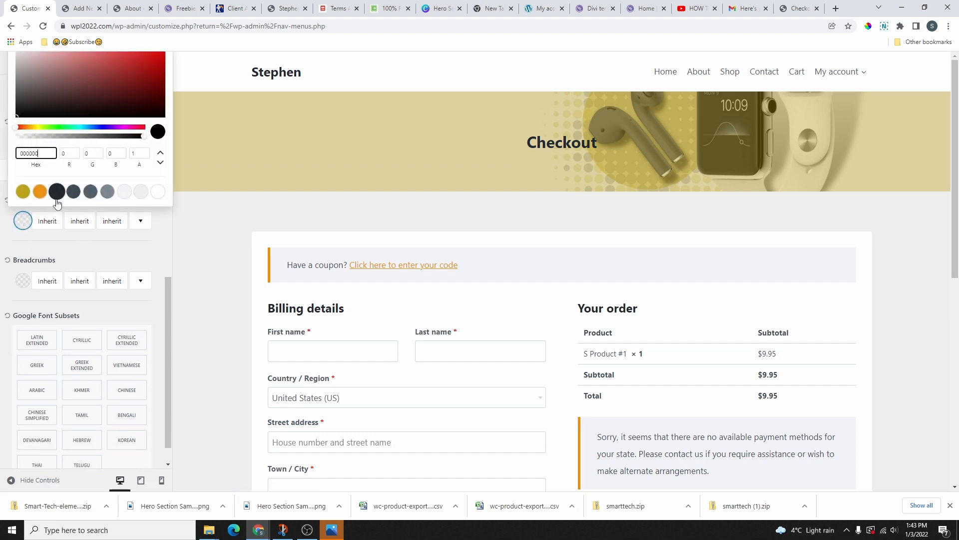
left_click(40, 193)
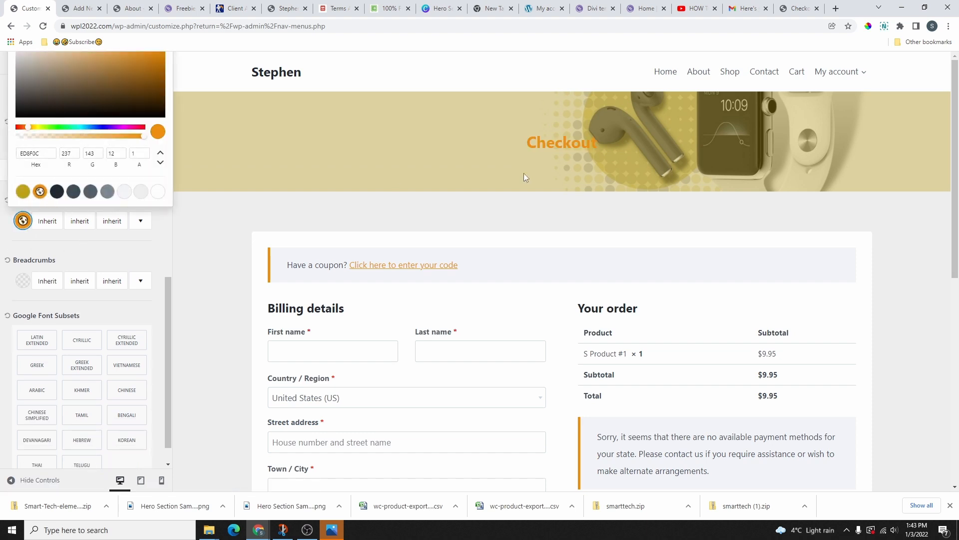
left_click(57, 192)
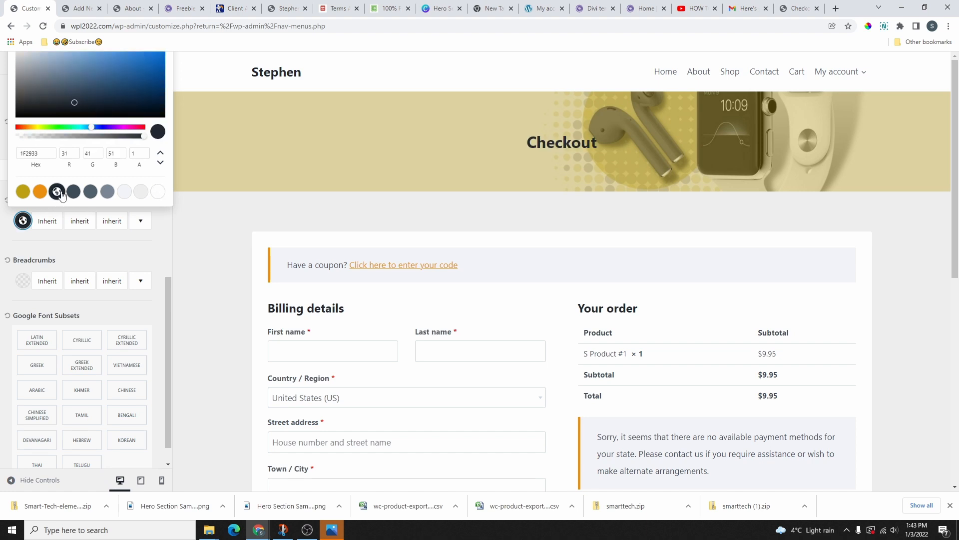
Format the H1 title as Bold 700 and uppercase, with a larger font size and wider letter spacing
left_click(80, 221)
scroll(135, 319, "up", 1)
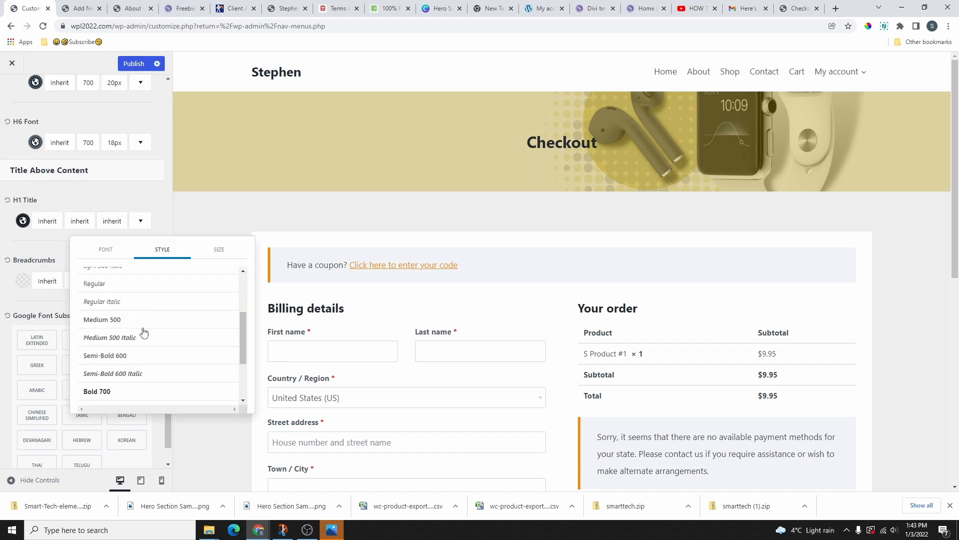
left_click(103, 395)
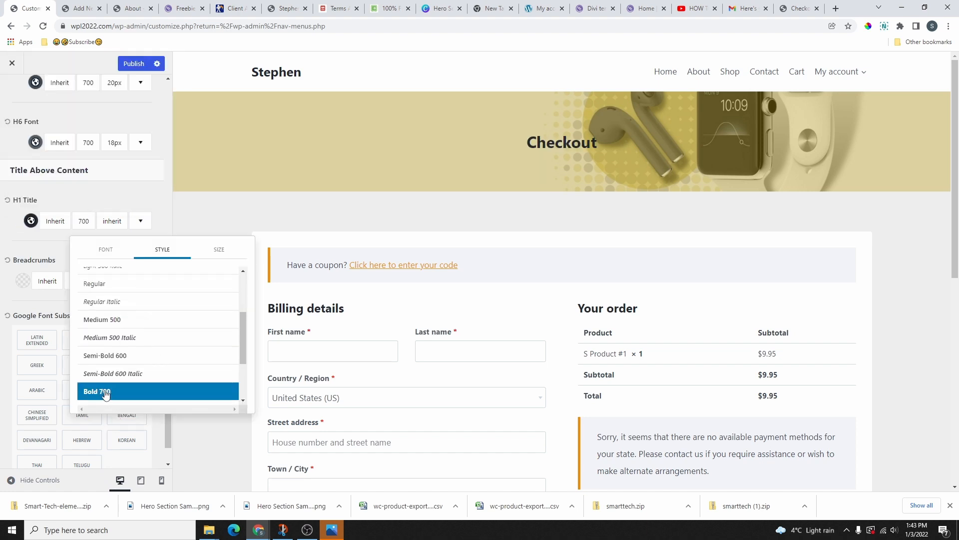
left_click(217, 249)
left_click_drag(91, 295, 106, 294)
left_click_drag(107, 365, 101, 365)
left_click(130, 401)
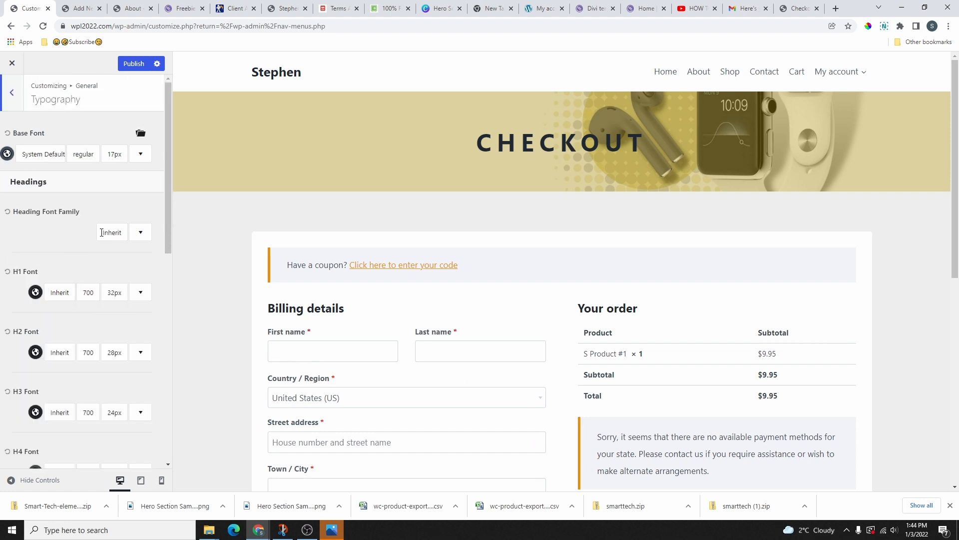
Review the checkout page preview and open the My account page from the site's navigation
scroll(409, 322, "down", 5)
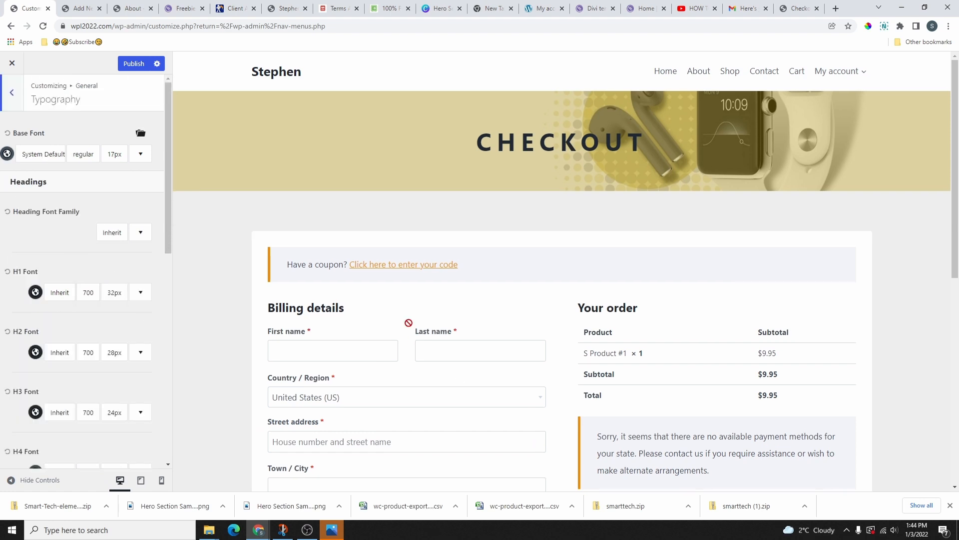
scroll(493, 294, "up", 5)
mouse_move(836, 79)
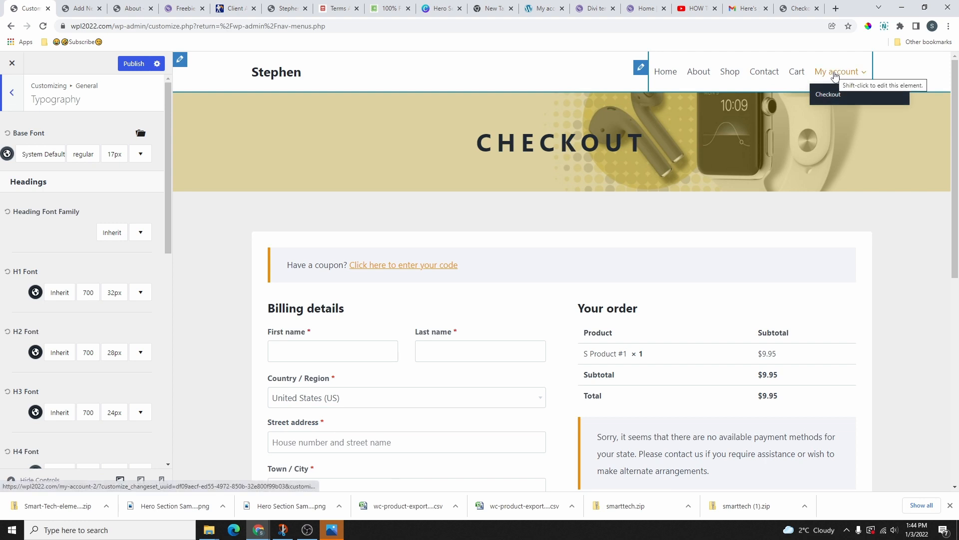
left_click(835, 75)
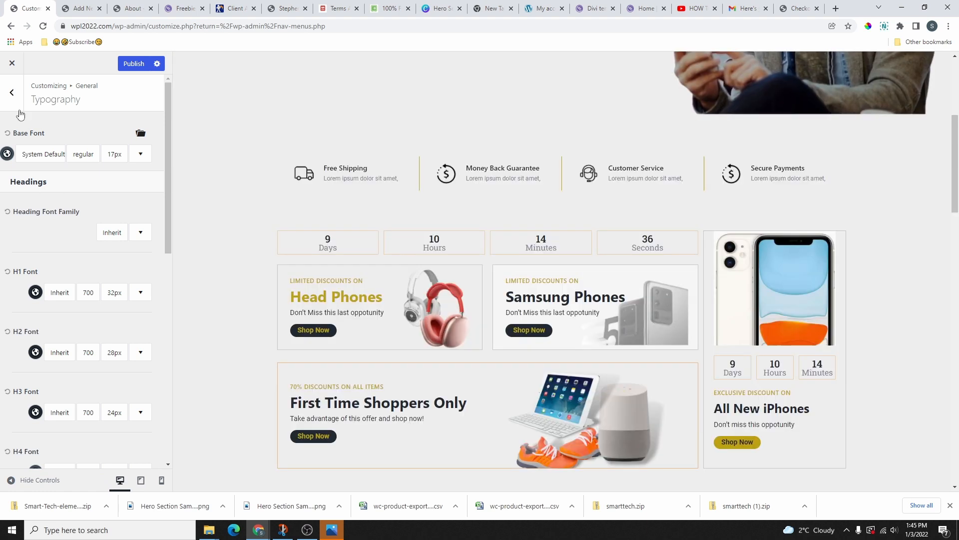
Try narrowing the site's content max width to 857 px in the general layout settings, and reset it to its default
left_click(13, 100)
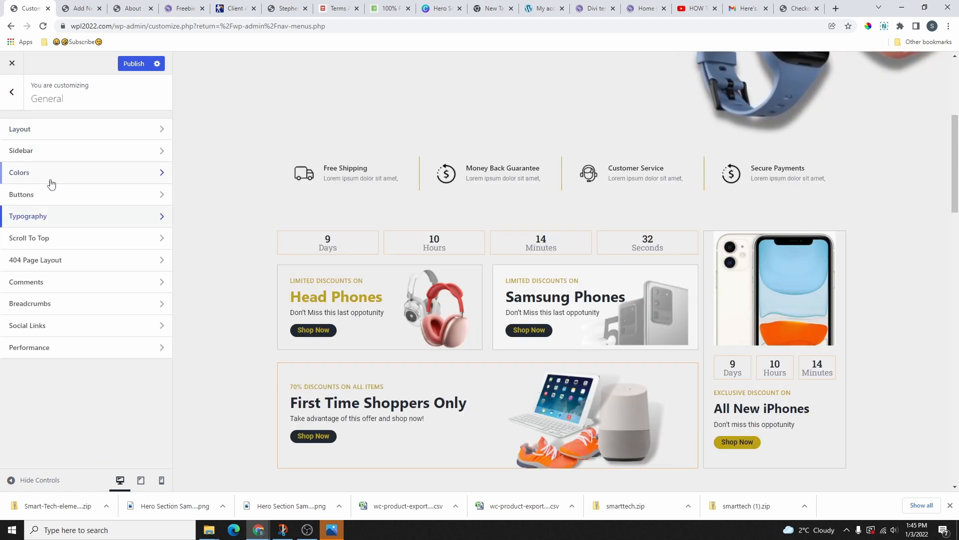
left_click(56, 134)
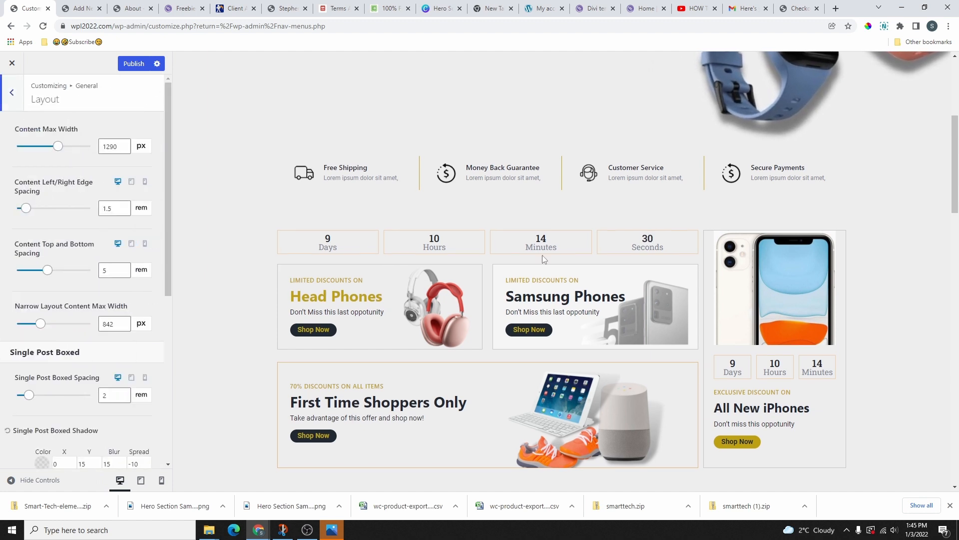
scroll(526, 350, "down", 12)
scroll(526, 320, "up", 15)
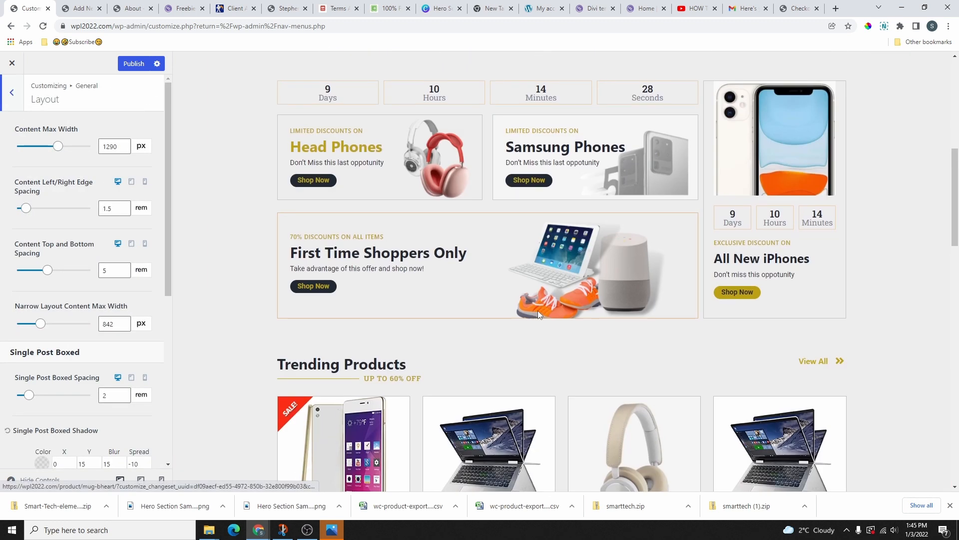
scroll(438, 281, "up", 4)
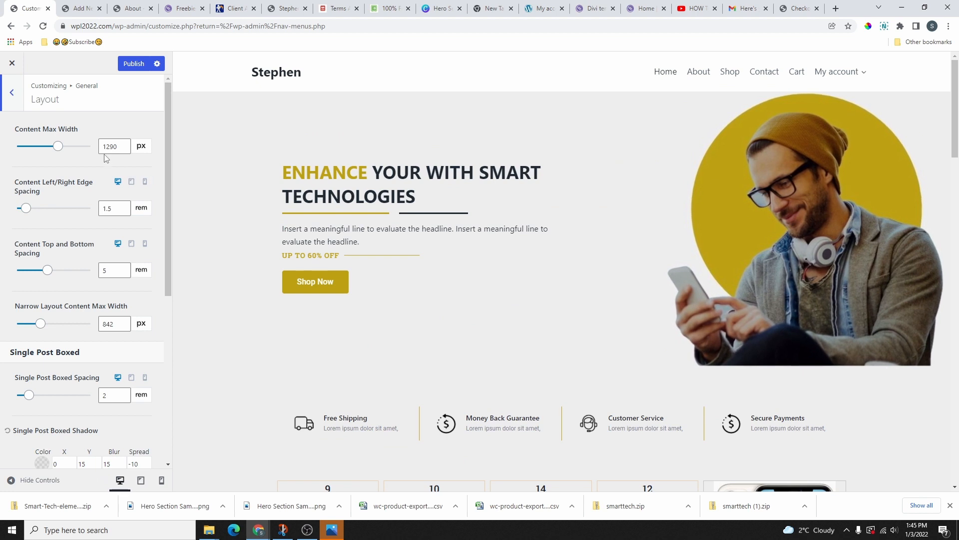
left_click_drag(58, 147, 38, 159)
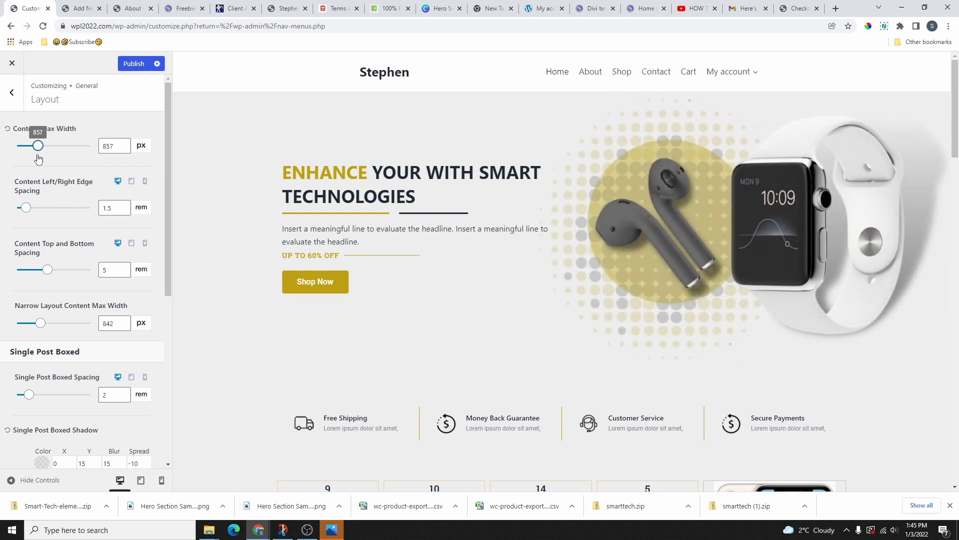
left_click(8, 131)
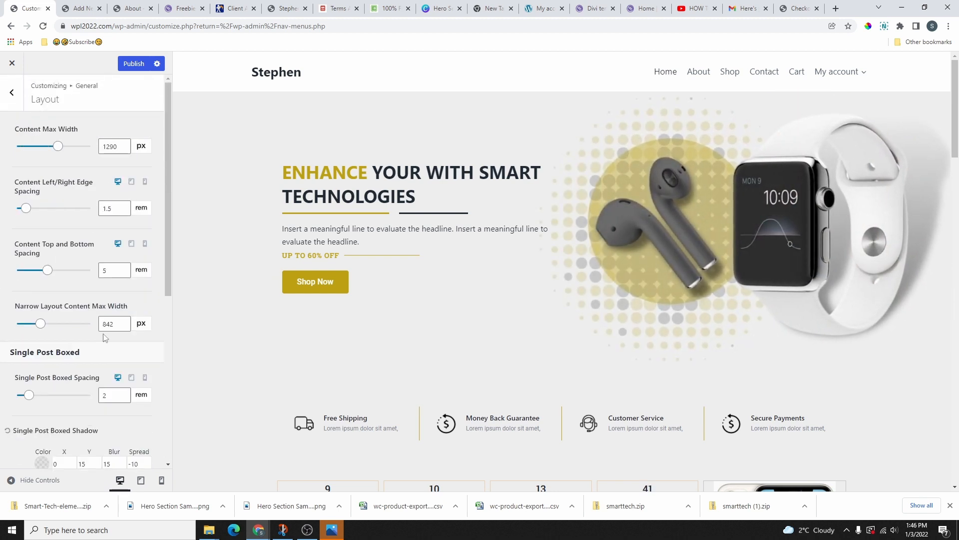
Look through the general layout's content spacing and single post boxed settings, and return to the General section
scroll(106, 340, "down", 6)
scroll(104, 345, "up", 6)
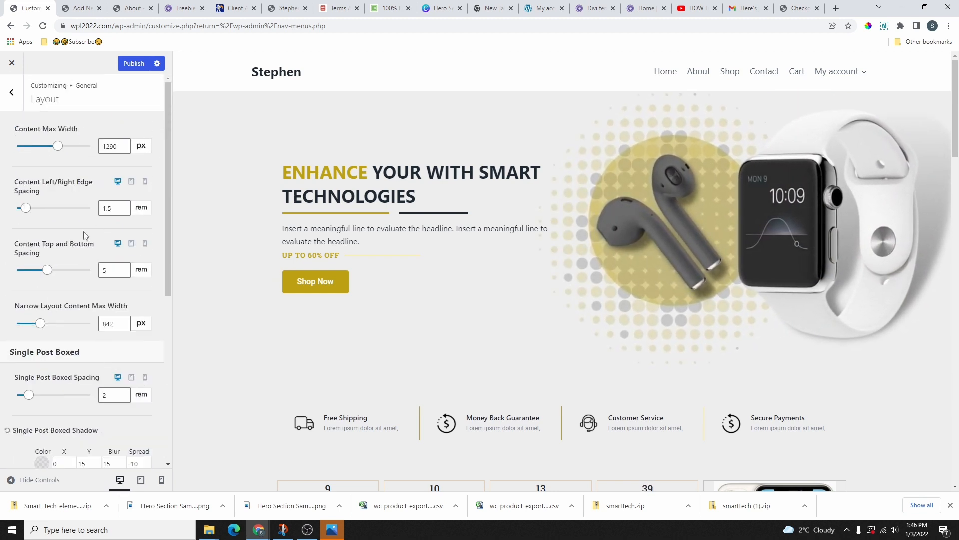
scroll(50, 285, "down", 3)
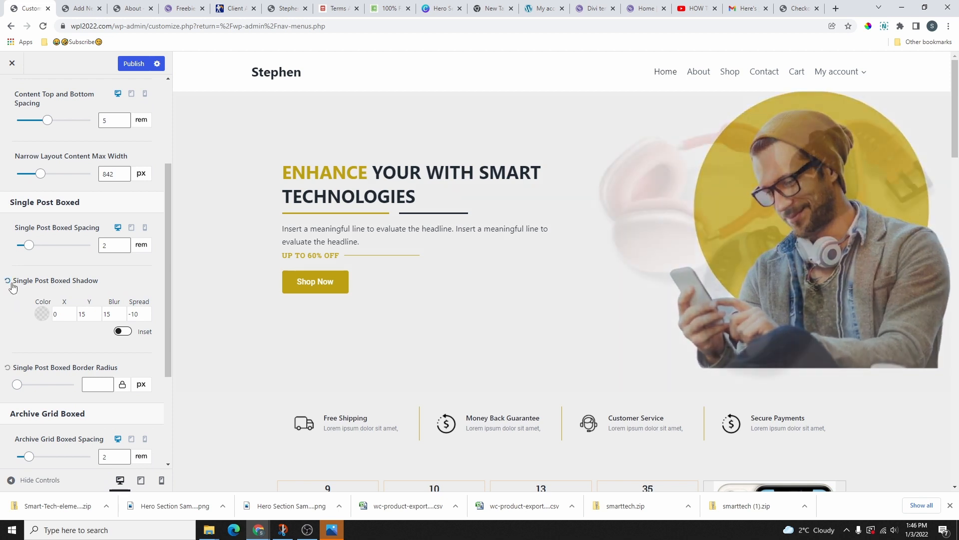
scroll(56, 239, "up", 3)
scroll(56, 239, "up", 1)
left_click(12, 92)
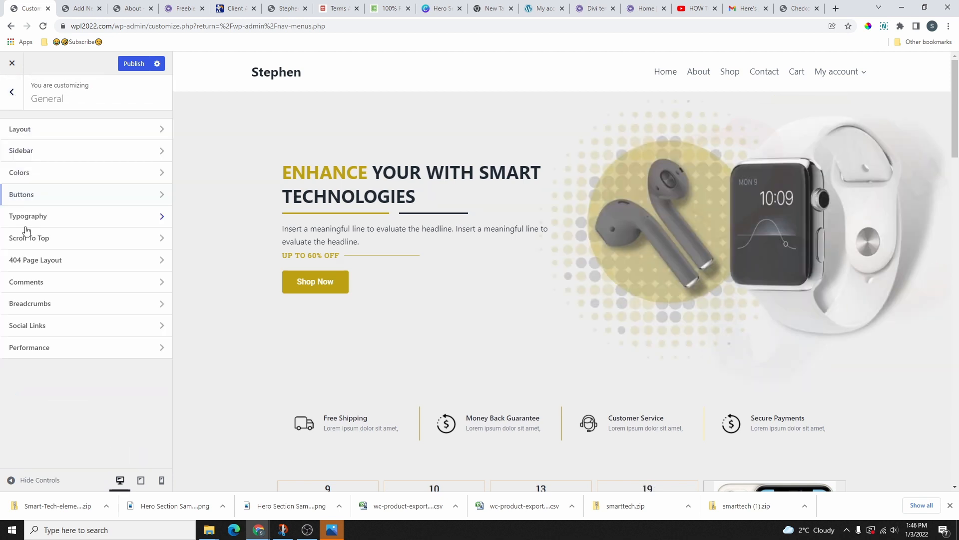
Preview the Shop page and set the product catalog's archive layout to the left sidebar option
left_click(66, 155)
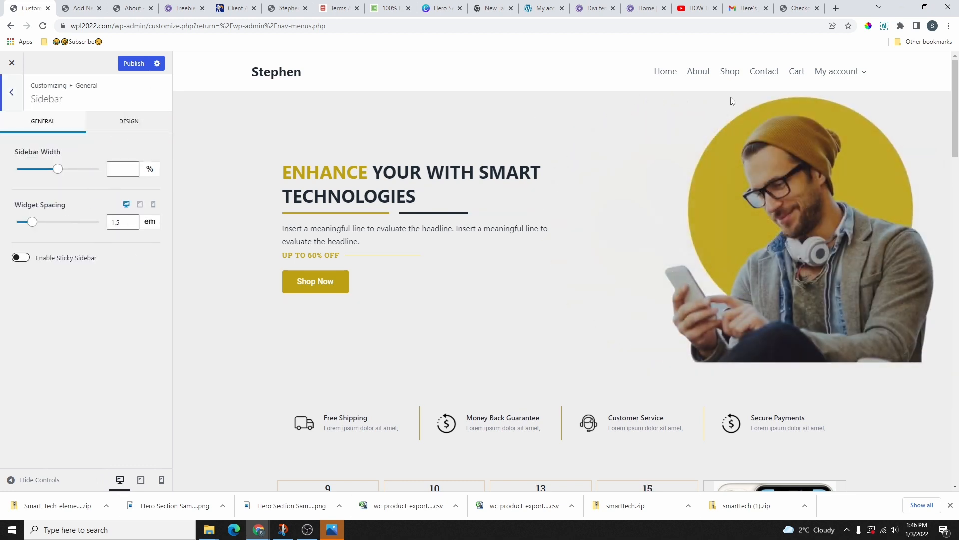
left_click(729, 72)
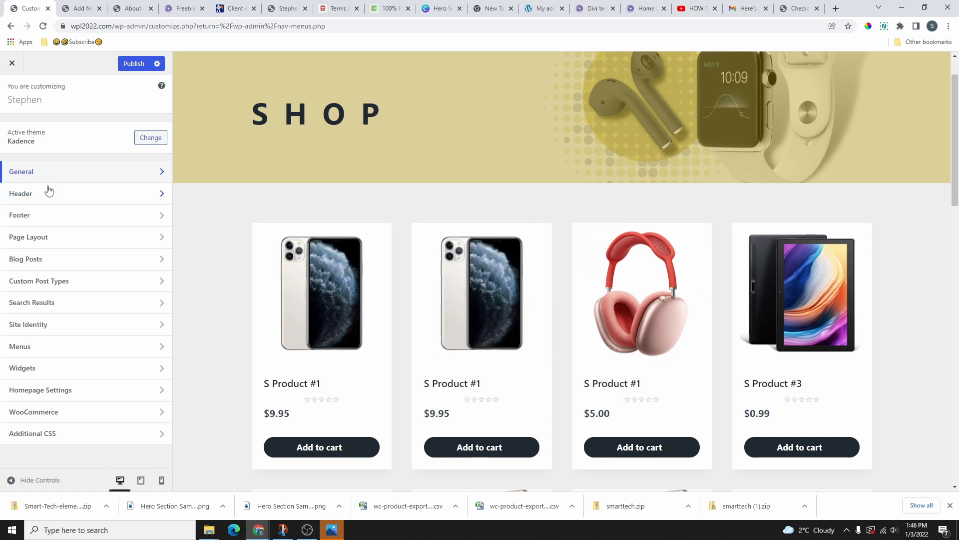
left_click(49, 417)
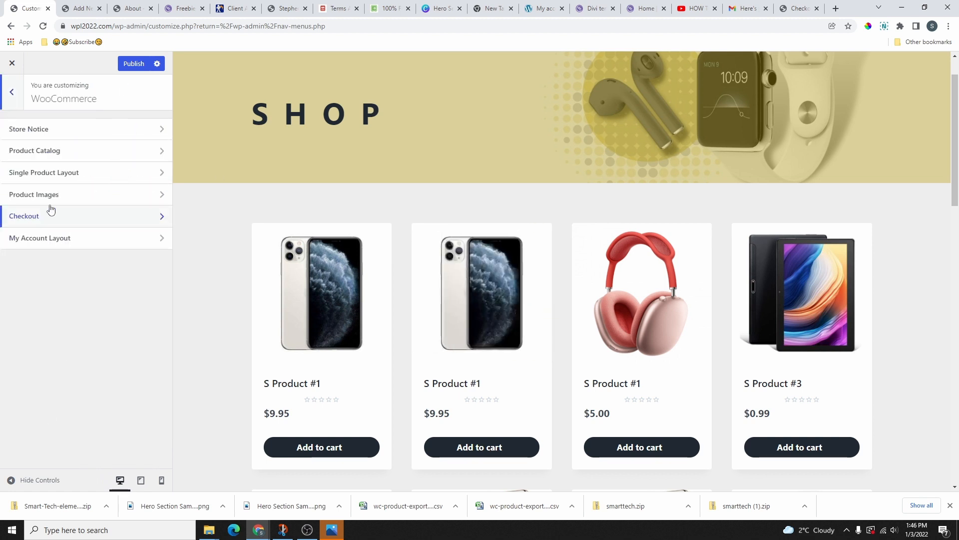
left_click(48, 155)
scroll(67, 338, "down", 5)
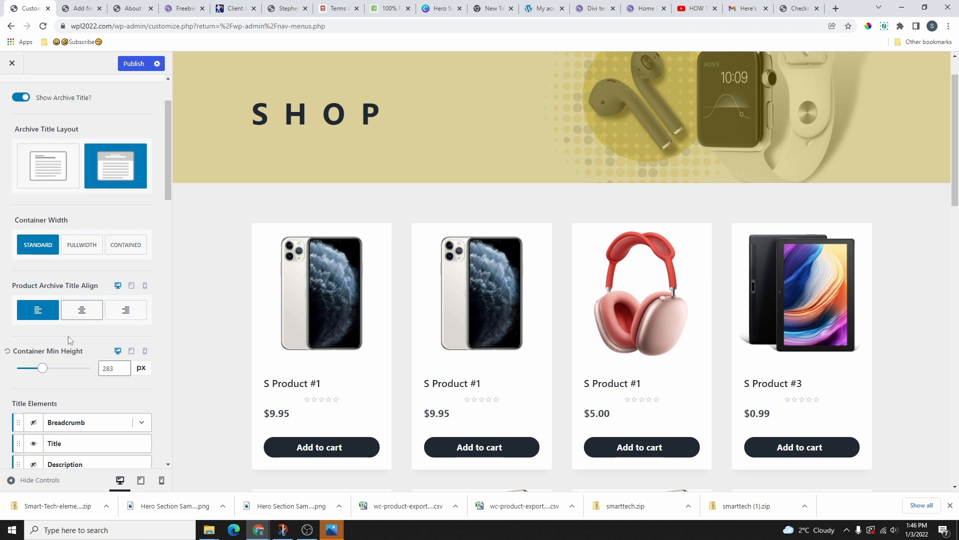
scroll(70, 341, "down", 3)
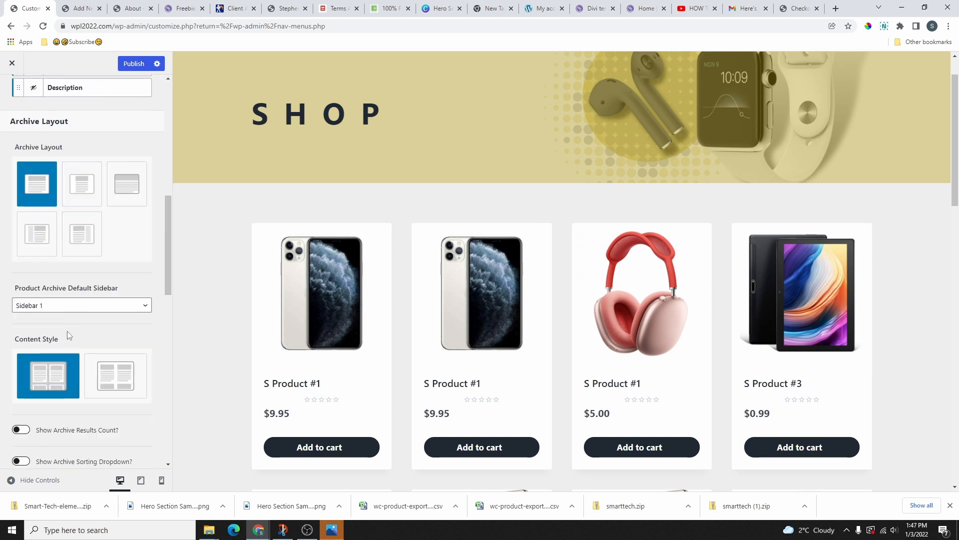
left_click(33, 236)
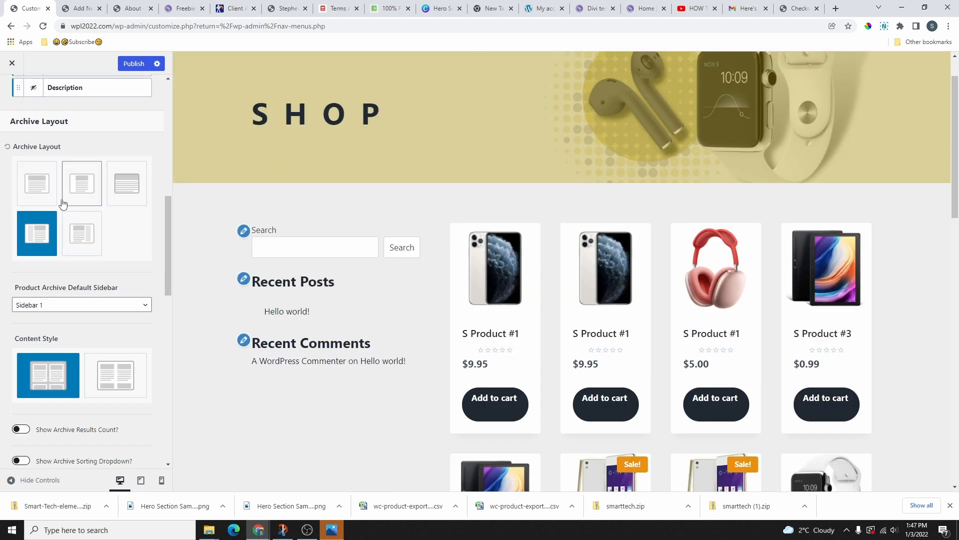
Set the general sidebar's width to 16% and its widget spacing to 1.81 em
key("Escape")
key("Escape")
left_click(46, 179)
left_click(38, 152)
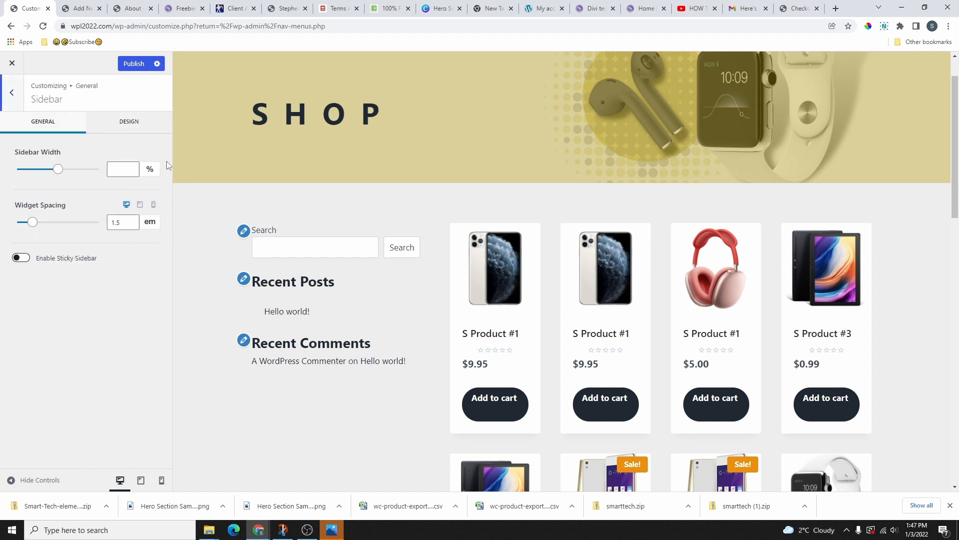
scroll(248, 161, "down", 1)
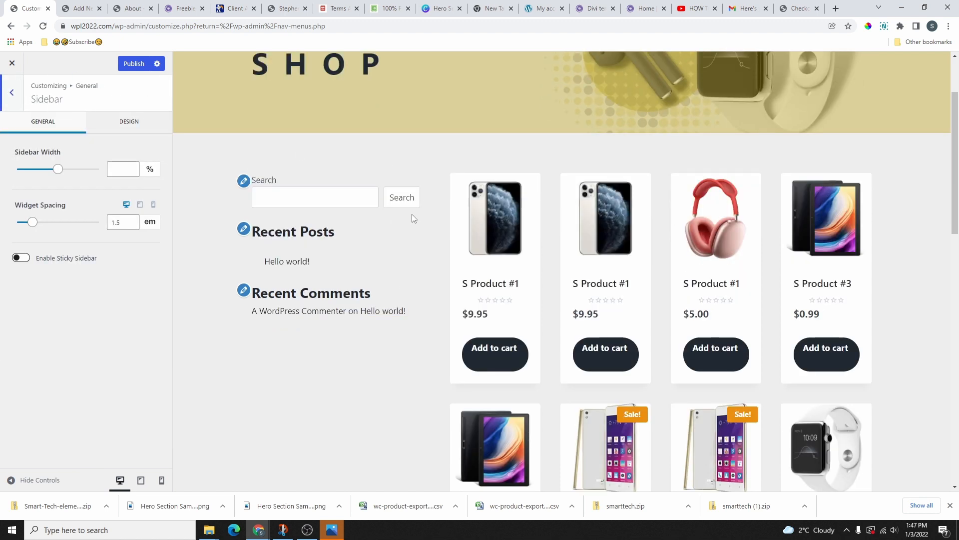
left_click_drag(59, 170, 34, 171)
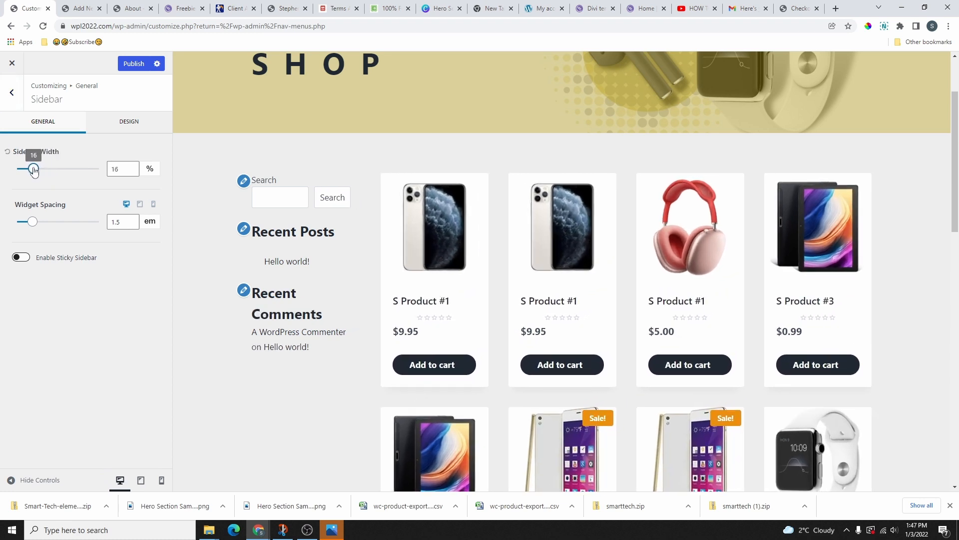
mouse_move(33, 227)
left_mouse_down()
mouse_move(44, 228)
mouse_move(36, 224)
left_mouse_up()
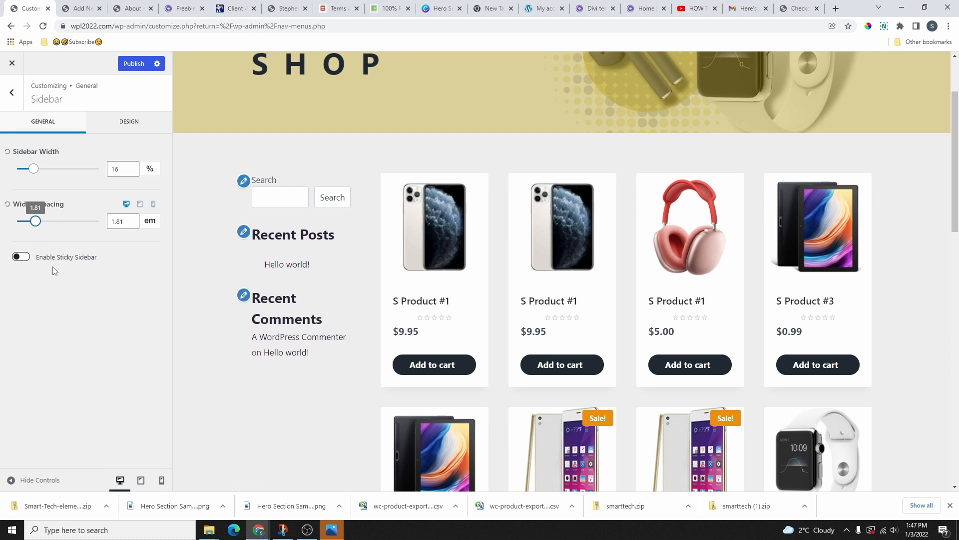
Enable the sticky sidebar, try sticking only the last widget, and check the behavior in the shop page preview
left_click(21, 257)
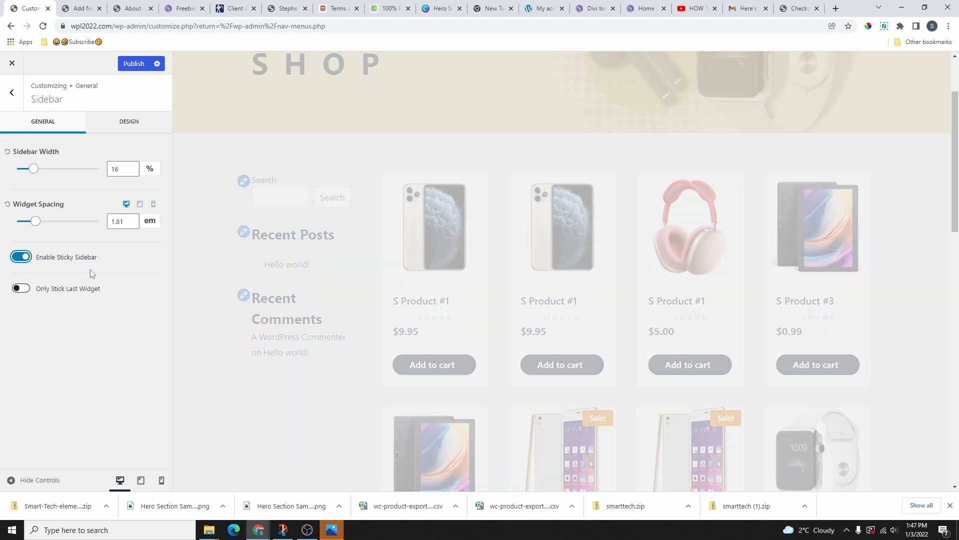
scroll(428, 274, "down", 7)
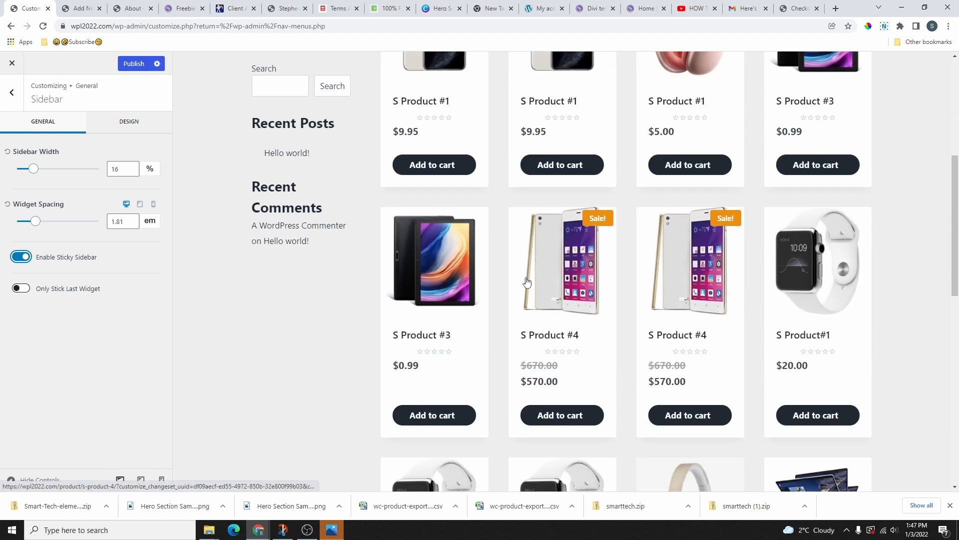
scroll(428, 271, "down", 8)
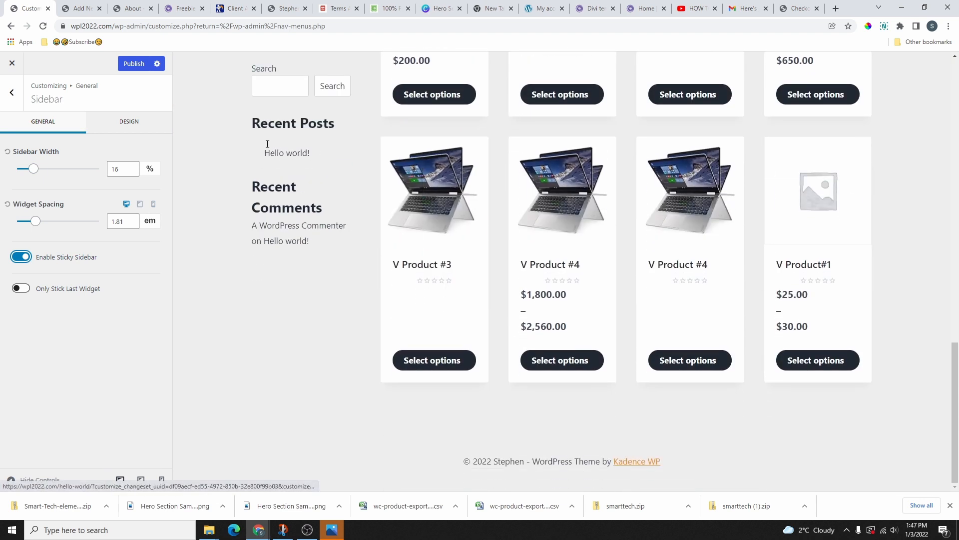
scroll(500, 233, "up", 12)
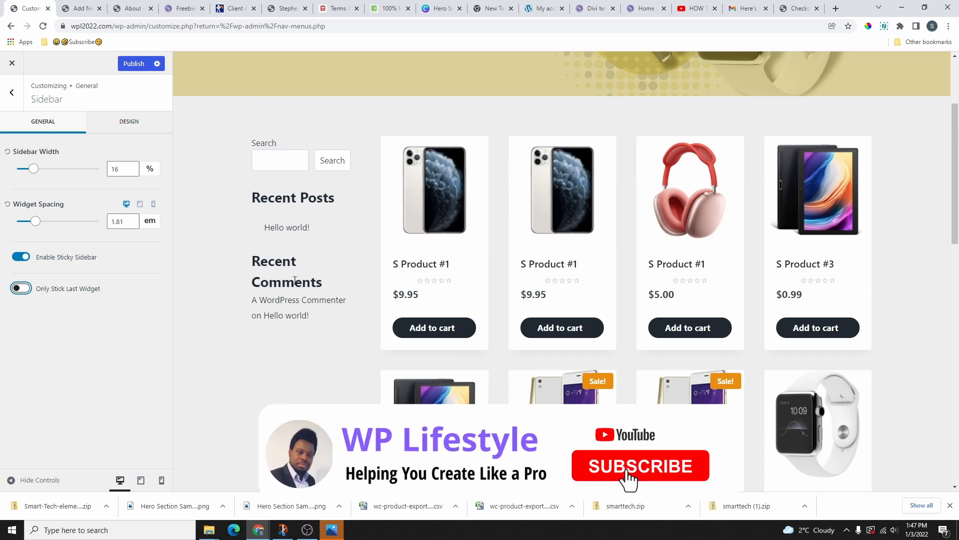
left_click(20, 289)
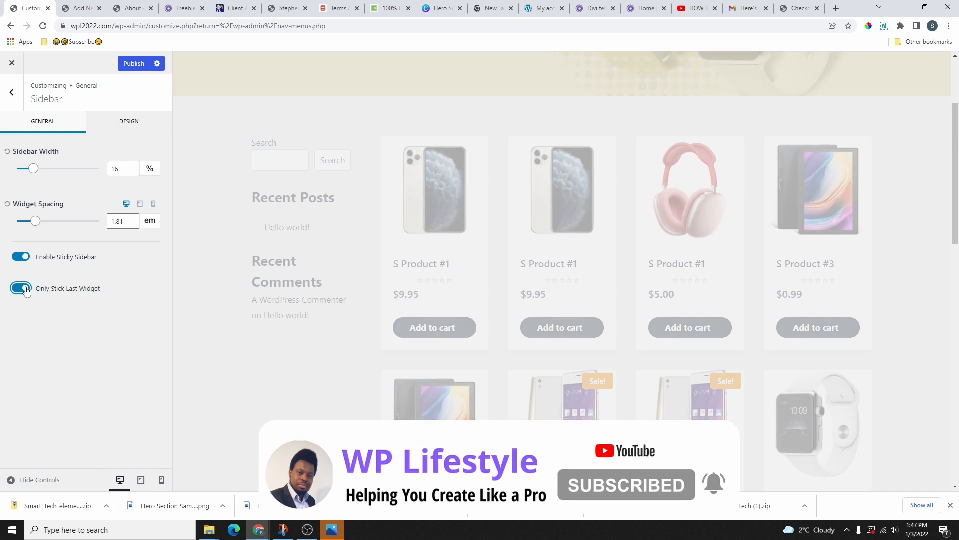
scroll(324, 205, "down", 10)
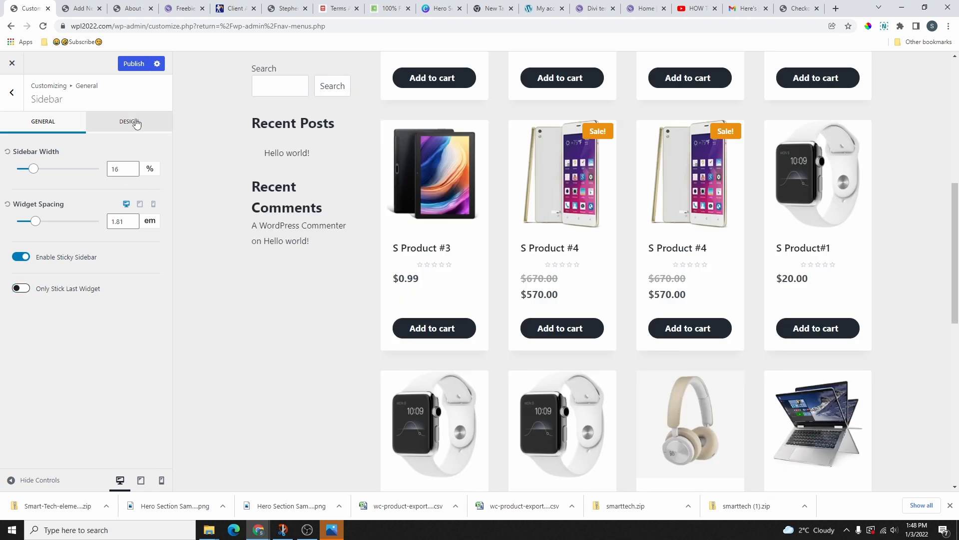
Set the sidebar background in the sidebar design settings to the palette's gold color
left_click(131, 124)
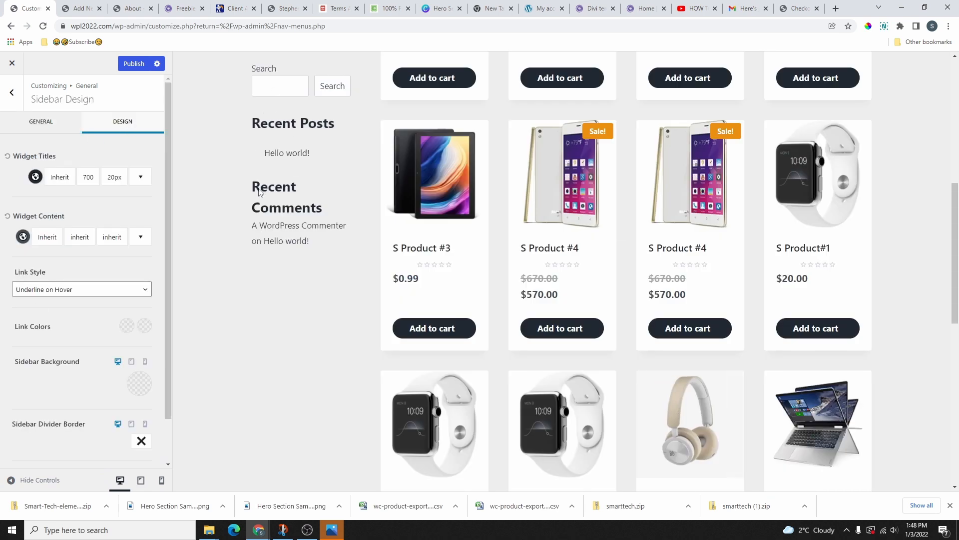
scroll(258, 244, "up", 4)
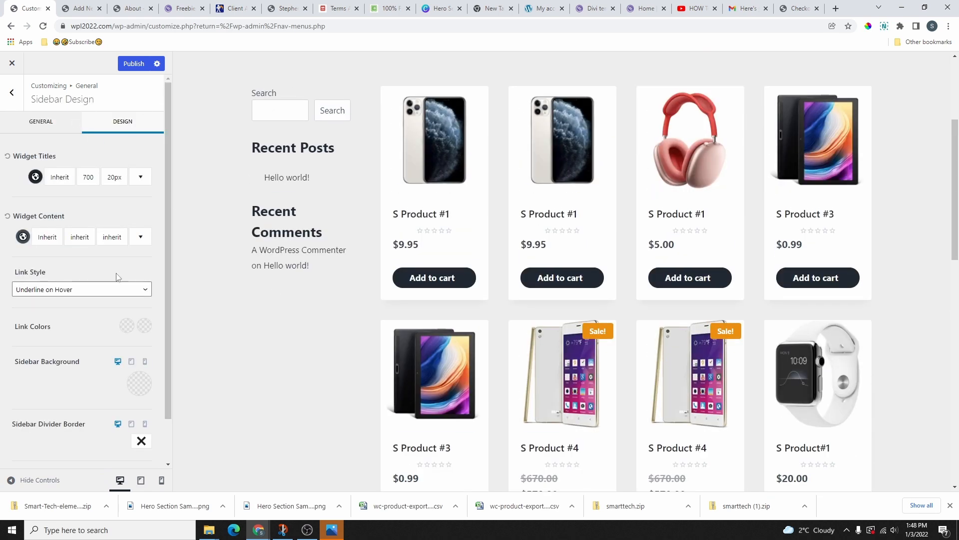
scroll(120, 324, "down", 1)
left_click(134, 342)
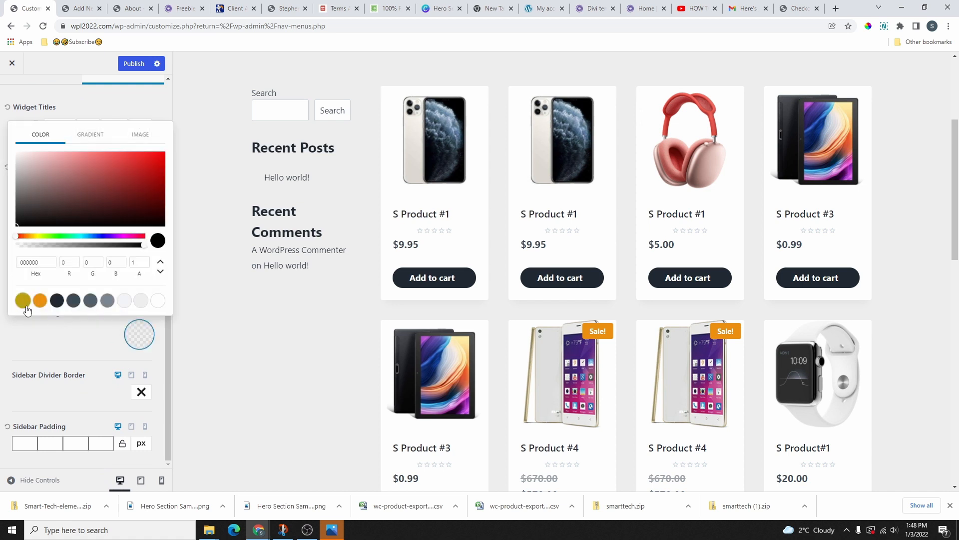
left_click(23, 300)
left_click(77, 353)
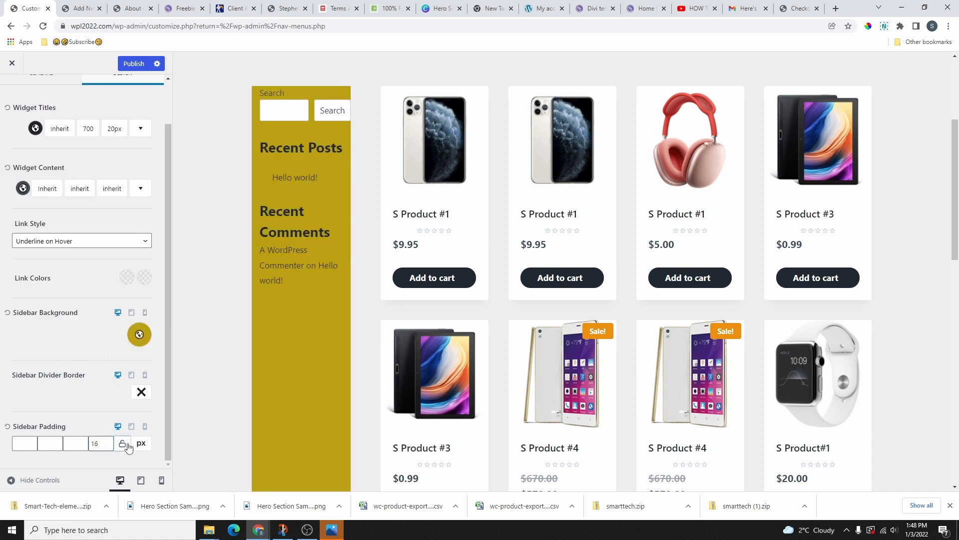
Give the sidebar a linked padding of 24 px on all sides and set its initial link color to palette white
left_click(122, 443)
left_click(106, 441)
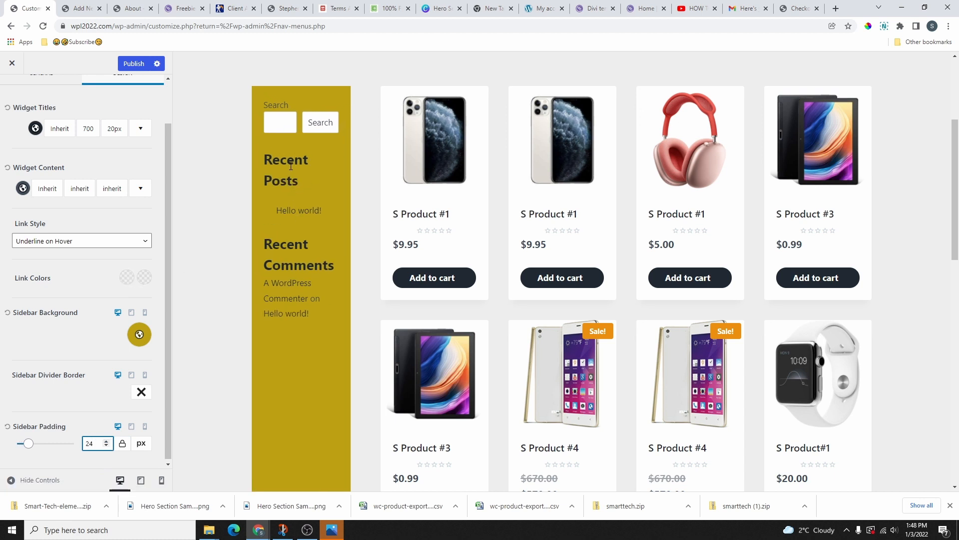
left_click(127, 278)
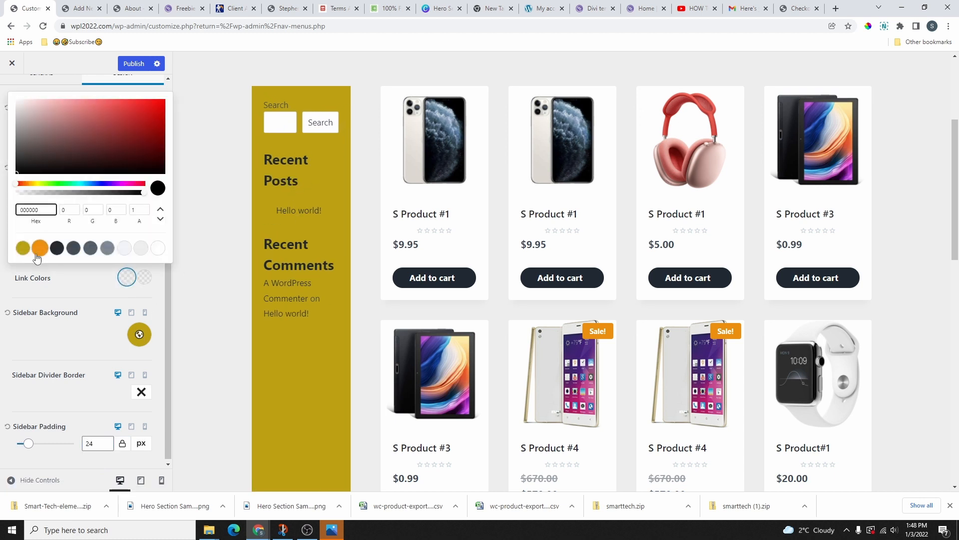
left_click(159, 248)
Widen the sidebar to 23% in its general settings and check the sticky sidebar in the shop page preview
left_click(43, 77)
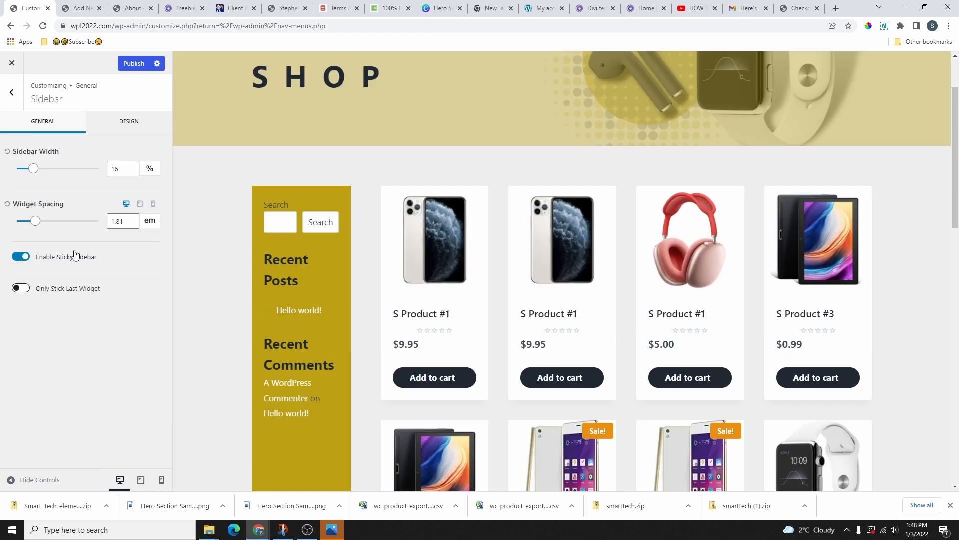
left_click_drag(35, 173, 45, 179)
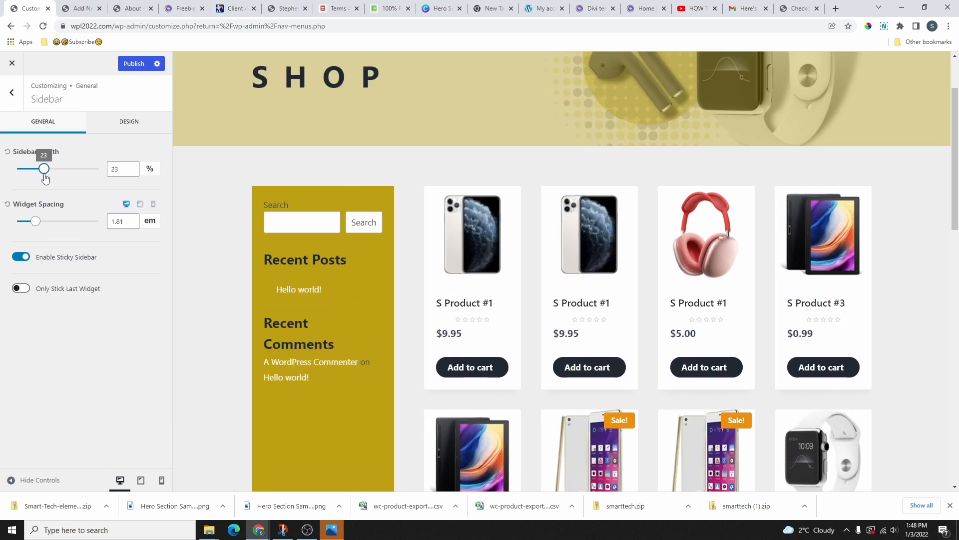
scroll(358, 303, "down", 8)
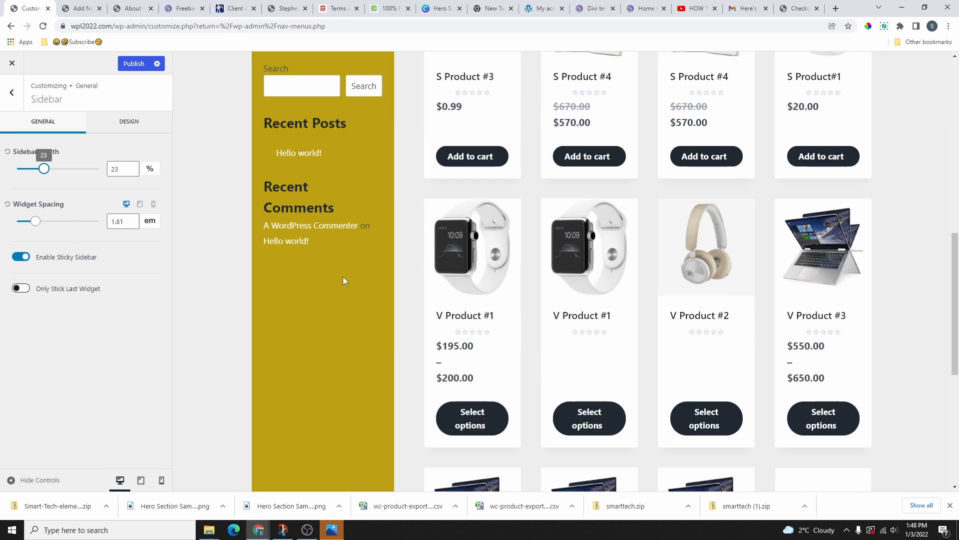
scroll(343, 280, "up", 10)
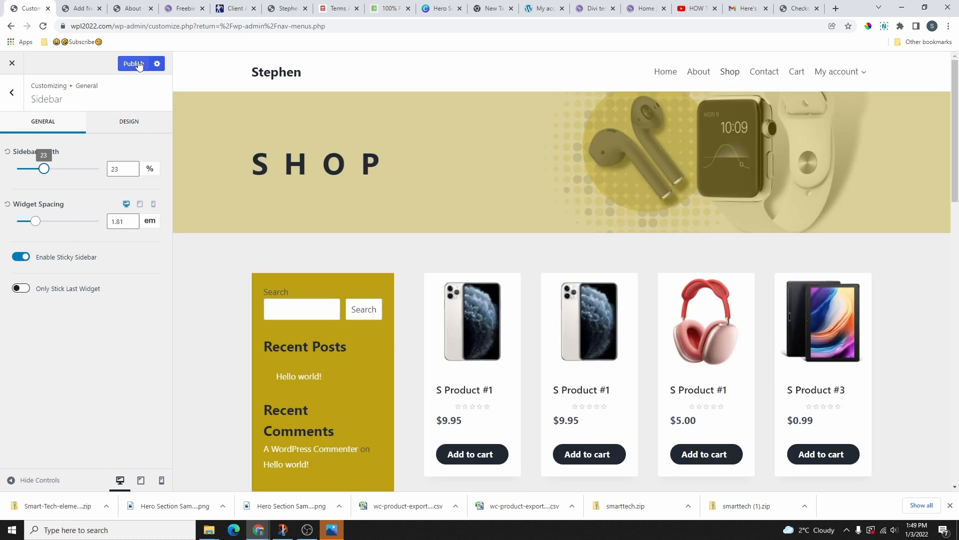
Review the general button settings for text, background and border colors, border radius, font, padding and shadow
left_click(8, 152)
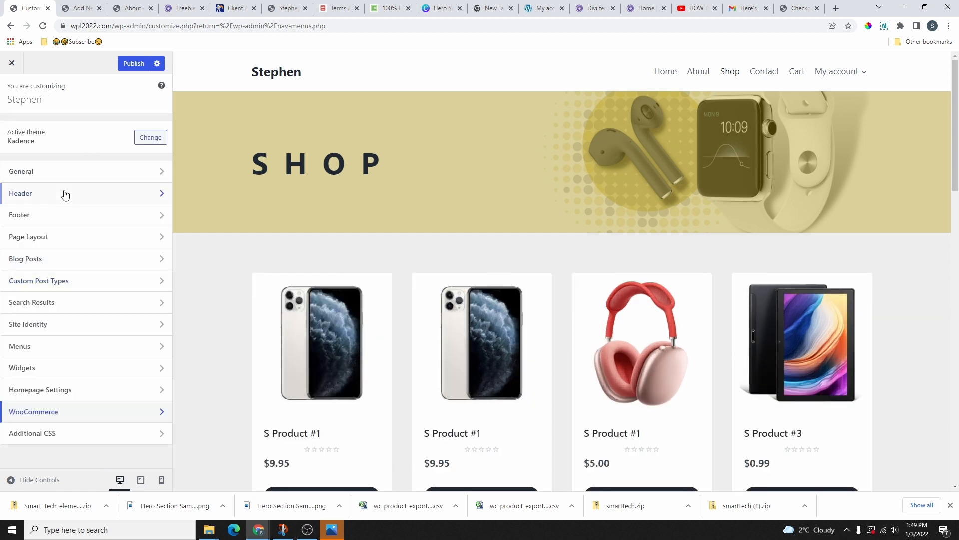
left_click(61, 173)
left_click(52, 195)
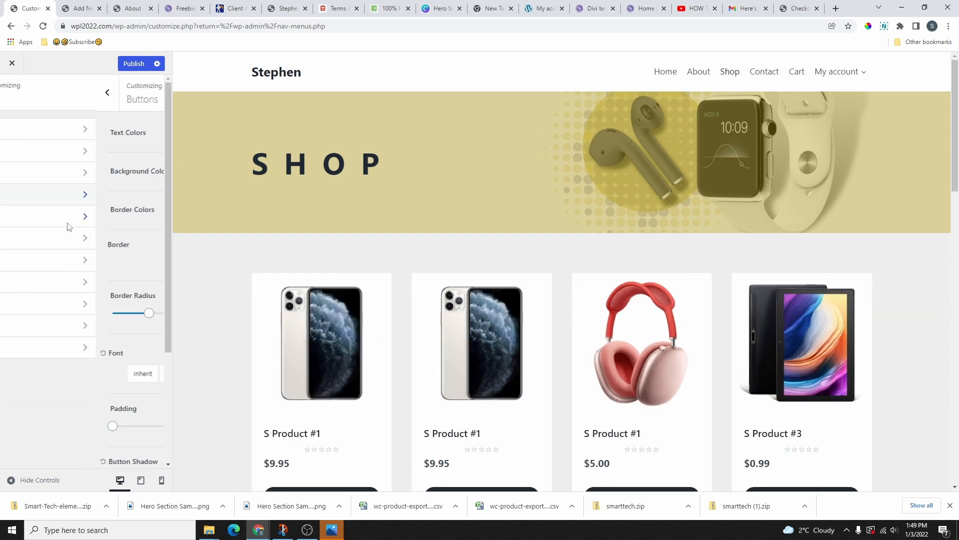
scroll(97, 285, "down", 3)
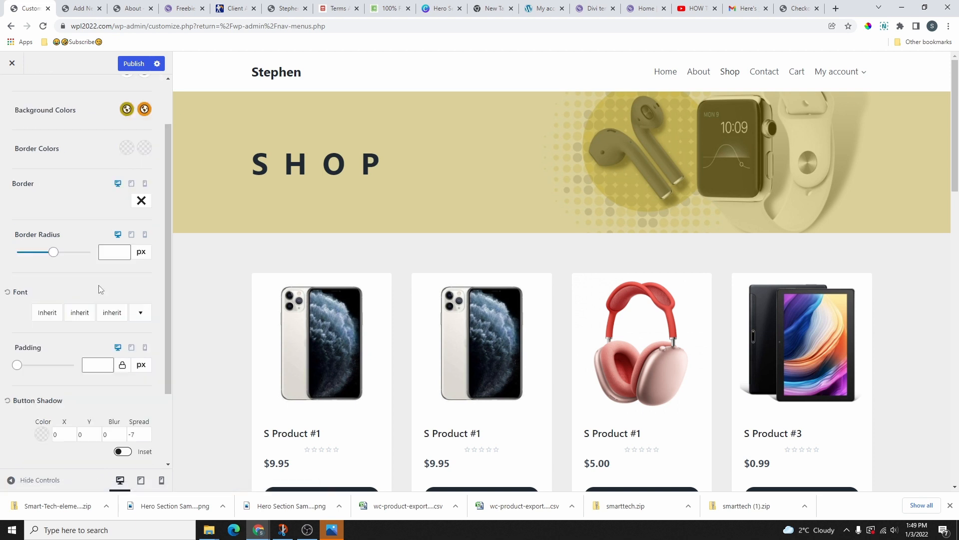
scroll(107, 300, "up", 3)
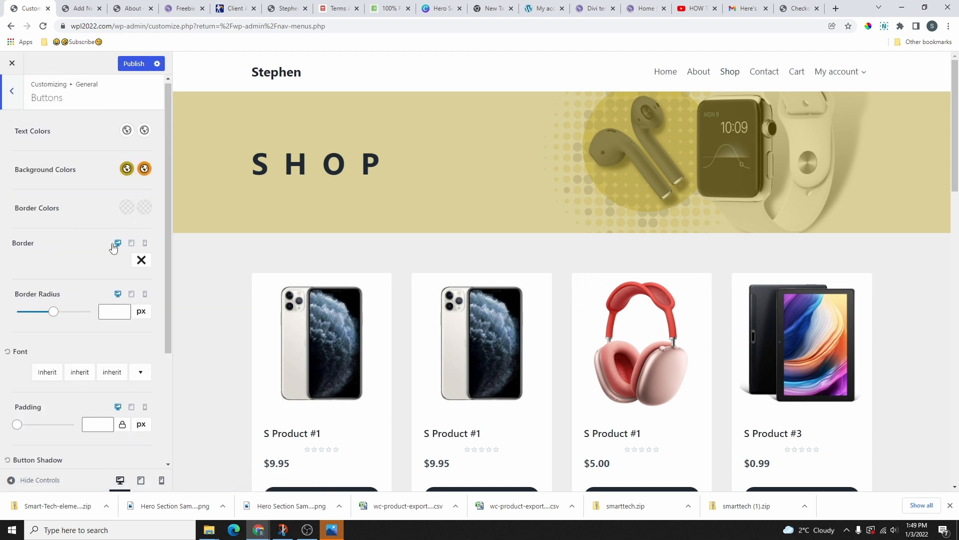
scroll(114, 199, "down", 3)
scroll(84, 360, "up", 3)
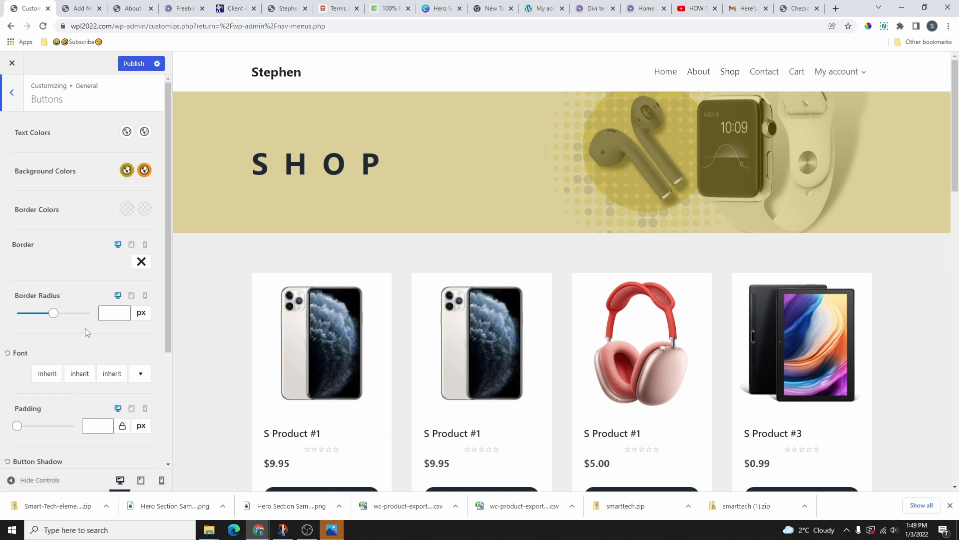
left_click(16, 95)
Review the general typography settings for headings, title, breadcrumbs and font subsets, including the H2 font's color and family options
left_click(70, 217)
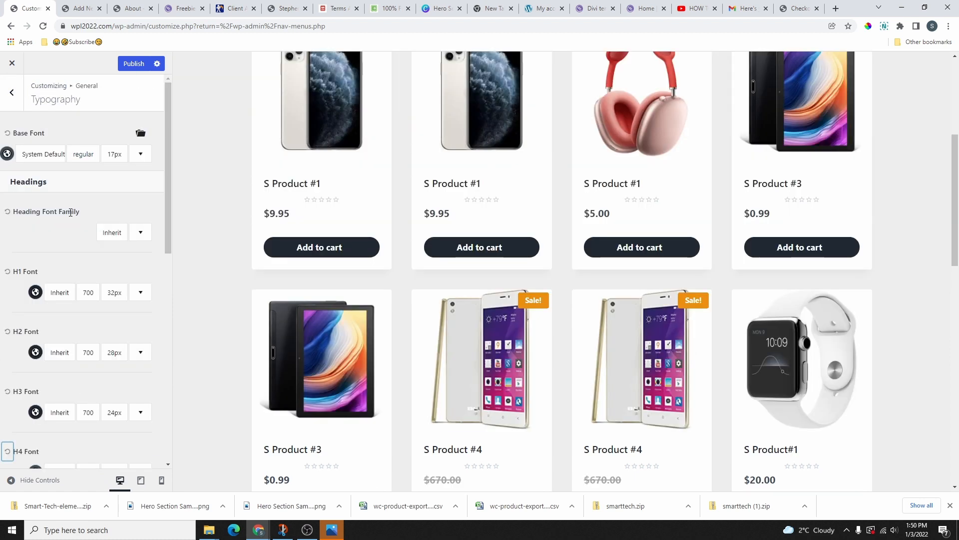
scroll(71, 209, "down", 3)
scroll(70, 240, "down", 5)
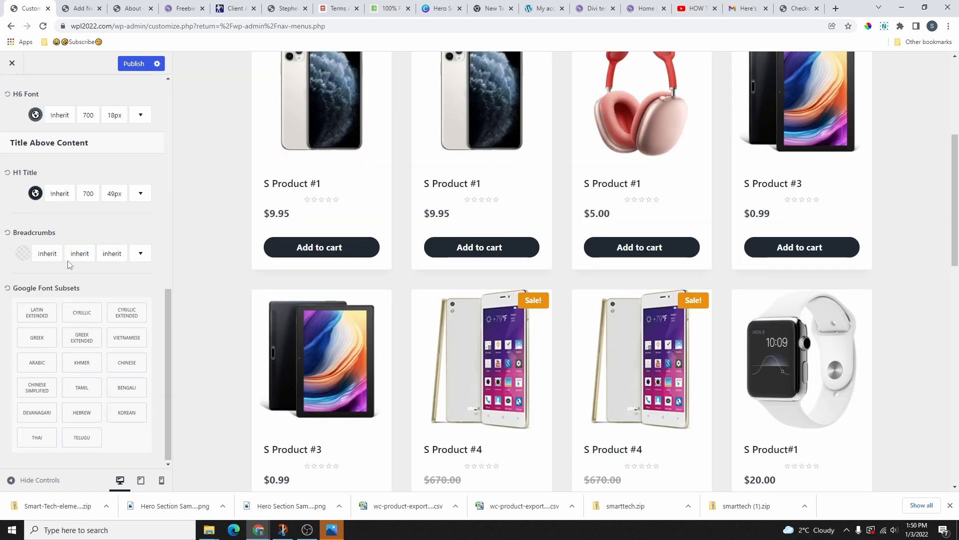
scroll(68, 263, "up", 8)
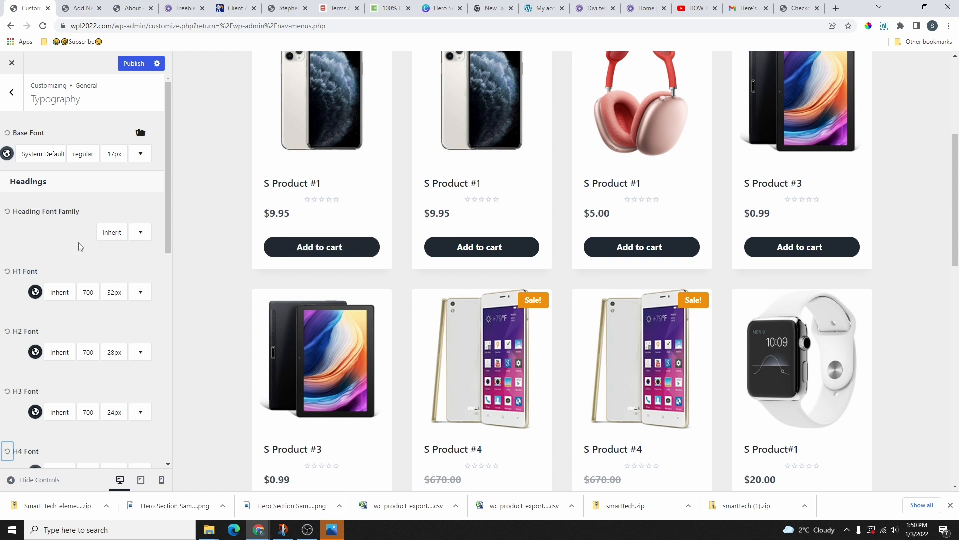
scroll(80, 244, "down", 2)
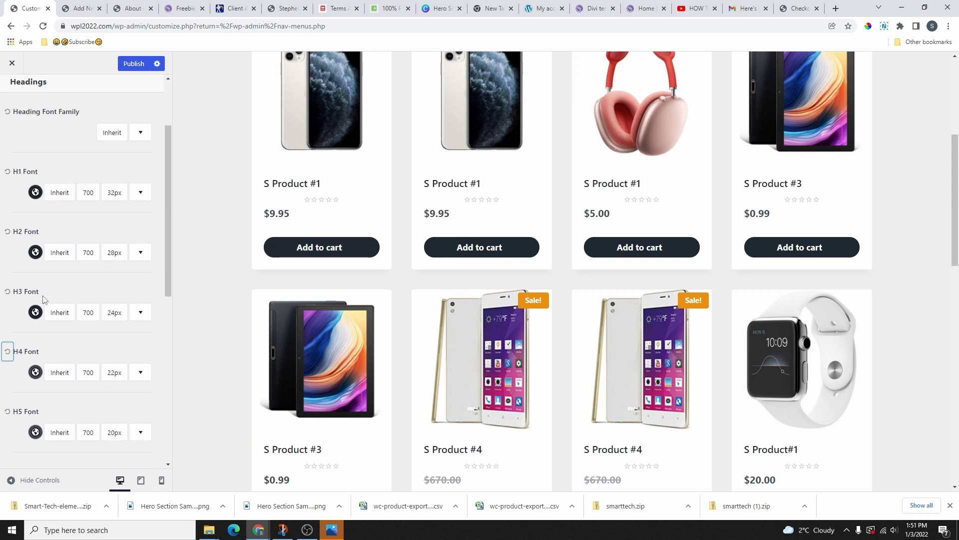
left_click(35, 252)
left_click(50, 271)
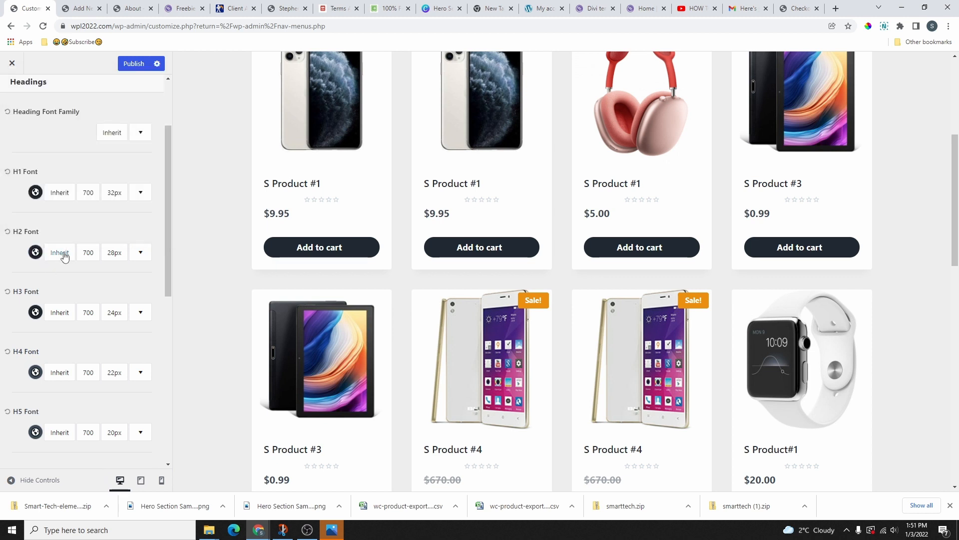
left_click(62, 252)
left_click(113, 288)
scroll(86, 274, "up", 2)
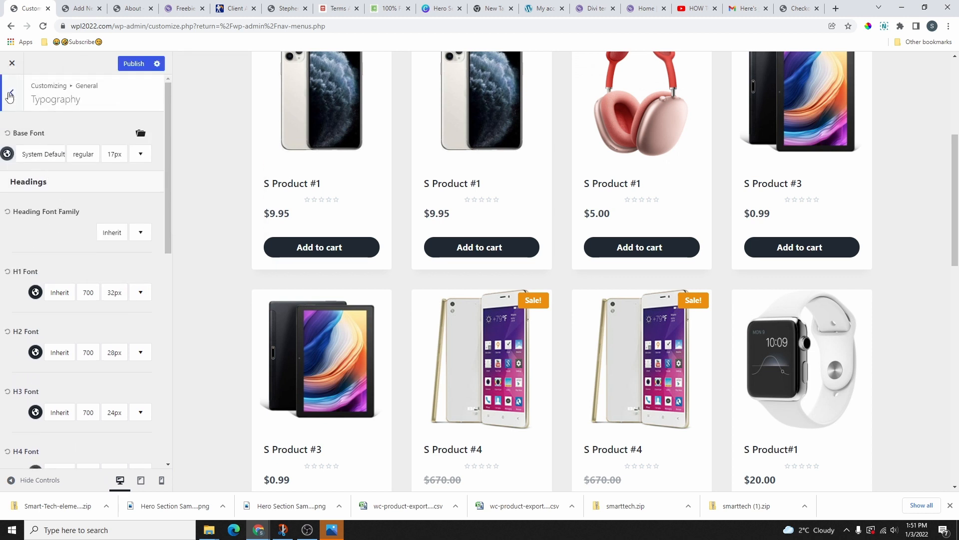
left_click(11, 95)
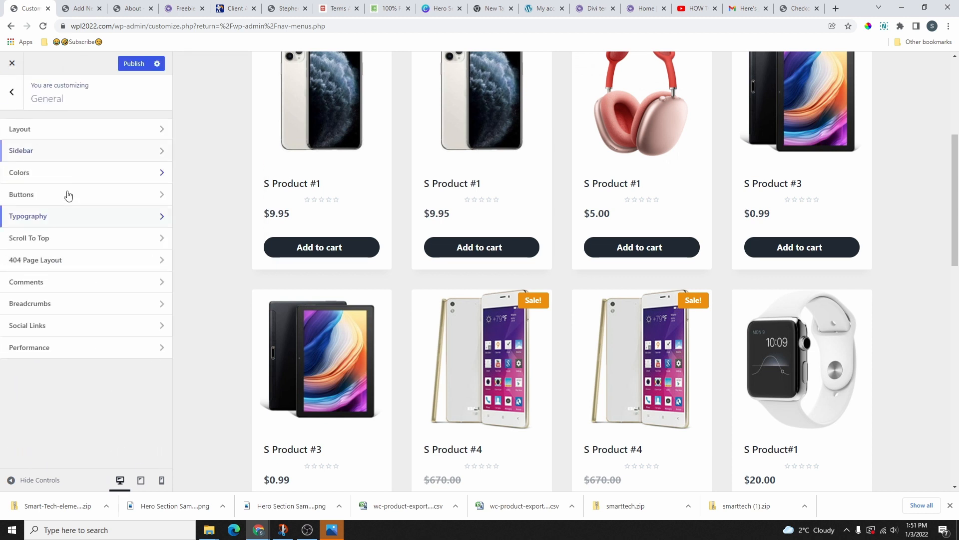
Try Palette 2 as the global color palette and check its effect throughout the home page preview
left_click(39, 176)
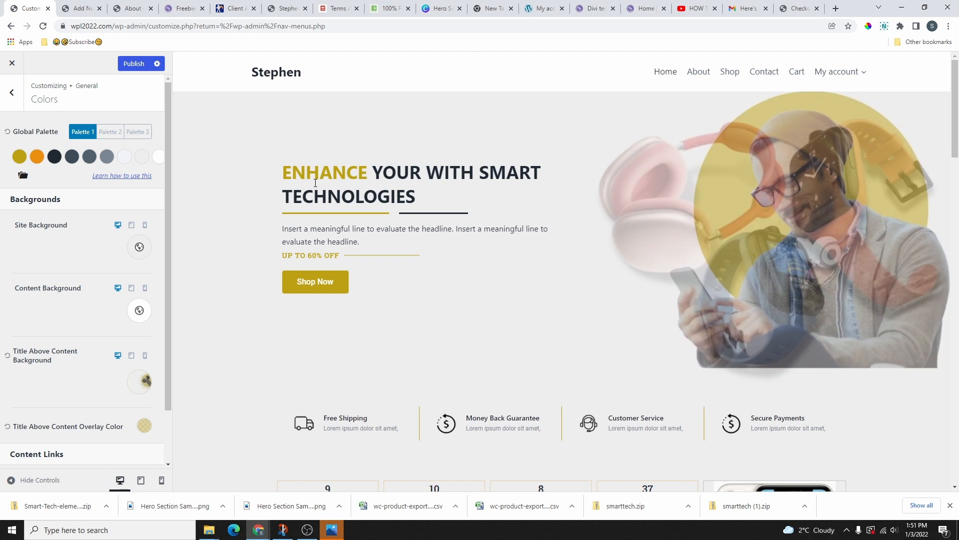
scroll(385, 267, "down", 7)
scroll(478, 272, "up", 7)
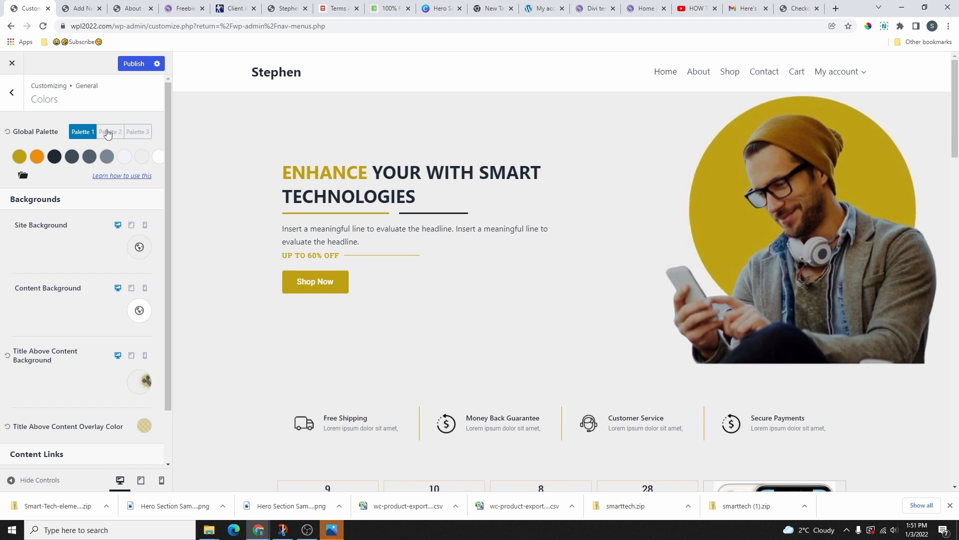
left_click(108, 133)
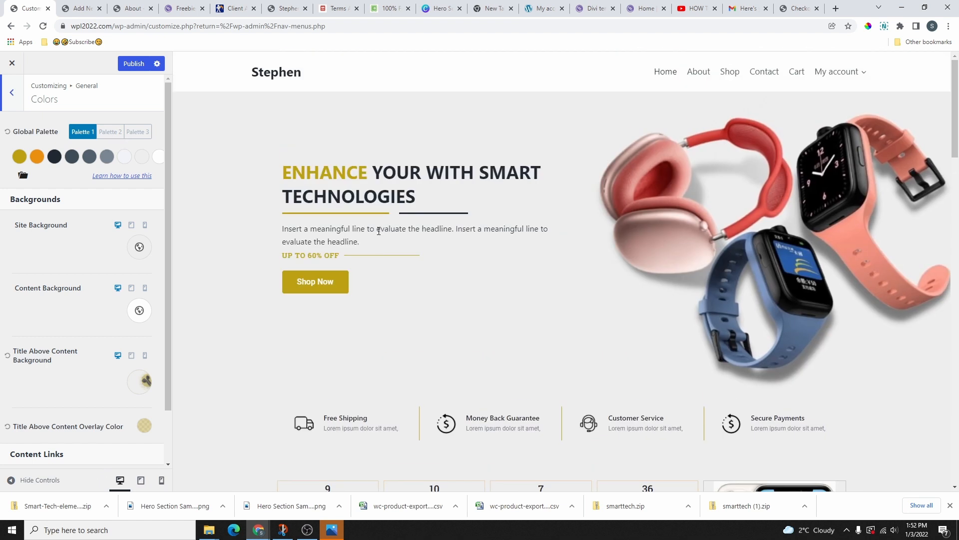
left_click(110, 133)
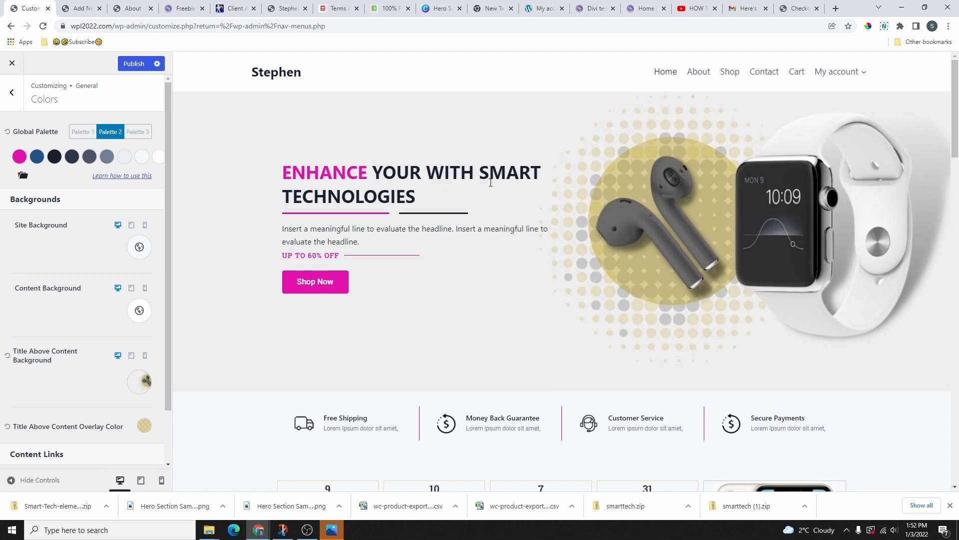
scroll(500, 209, "down", 15)
scroll(521, 247, "down", 10)
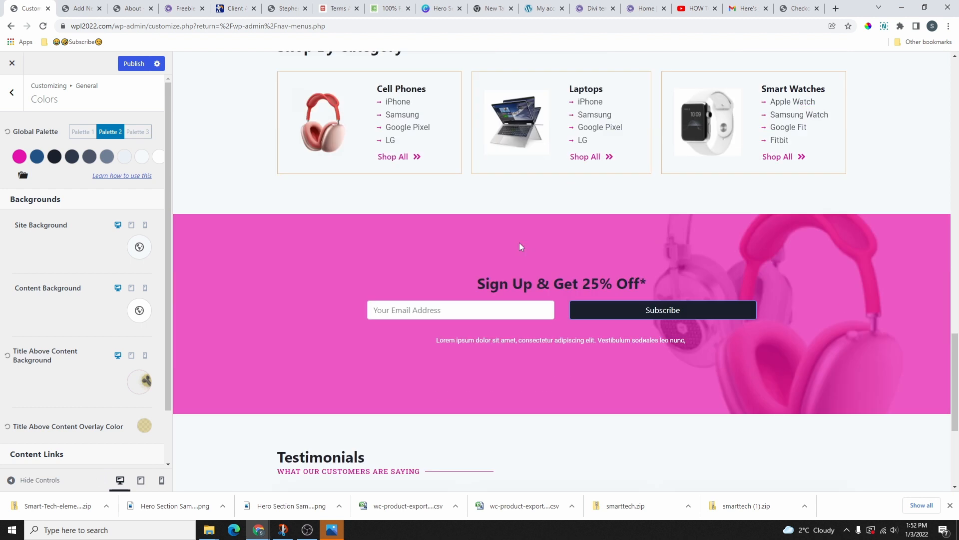
scroll(501, 313, "up", 20)
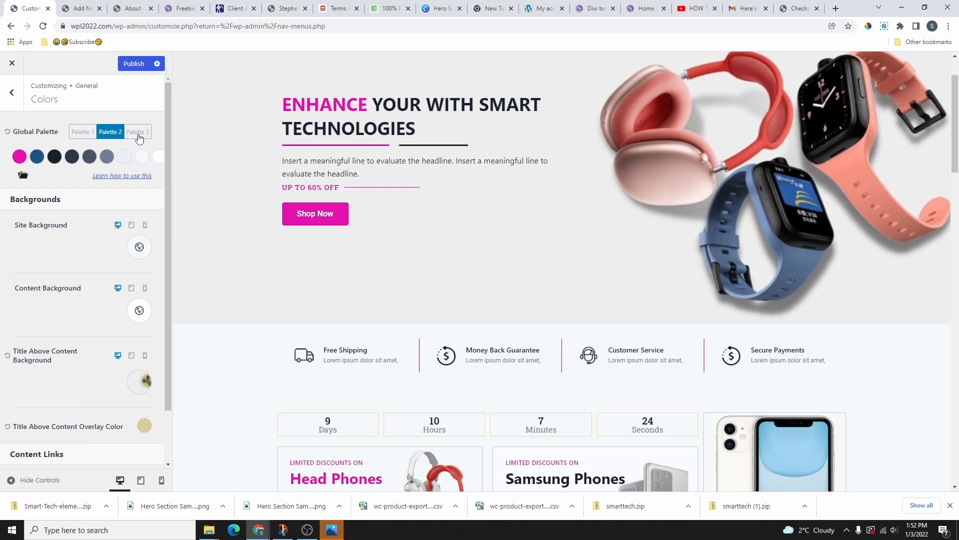
Try Palette 3 as the global color palette and check its effect in the home page preview
left_click(138, 132)
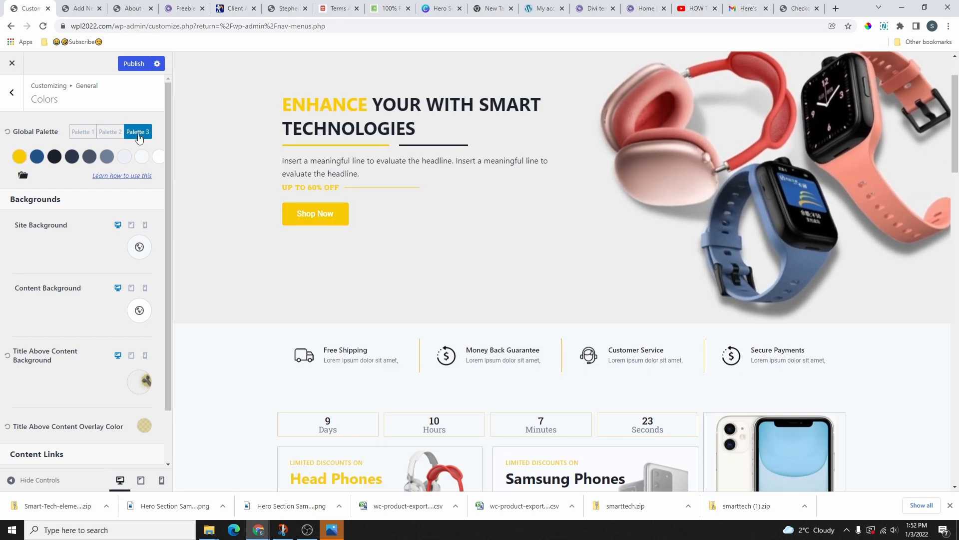
scroll(436, 291, "down", 10)
scroll(436, 291, "down", 10)
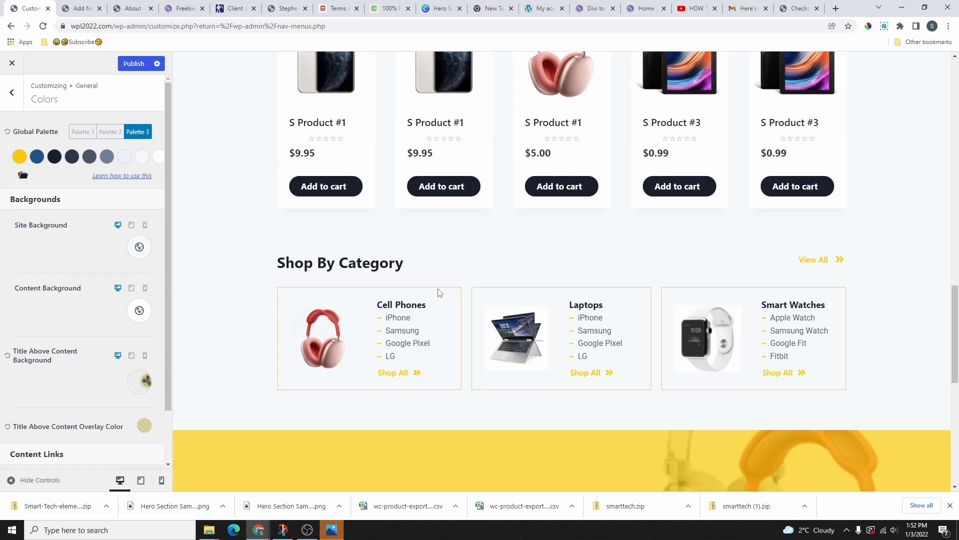
scroll(431, 286, "up", 17)
scroll(385, 215, "up", 6)
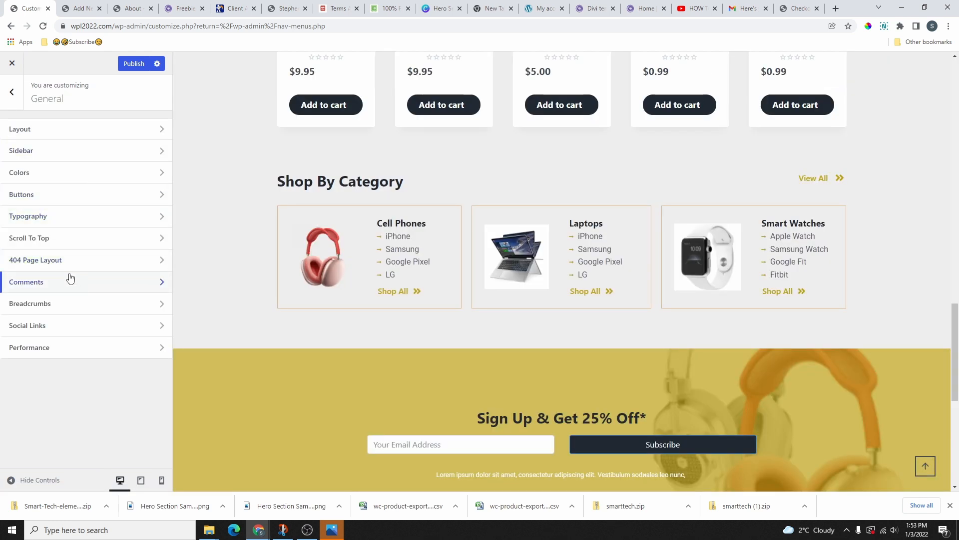
Review the 404 page's layout, default sidebar and content style options, along with its design backgrounds
left_click(61, 267)
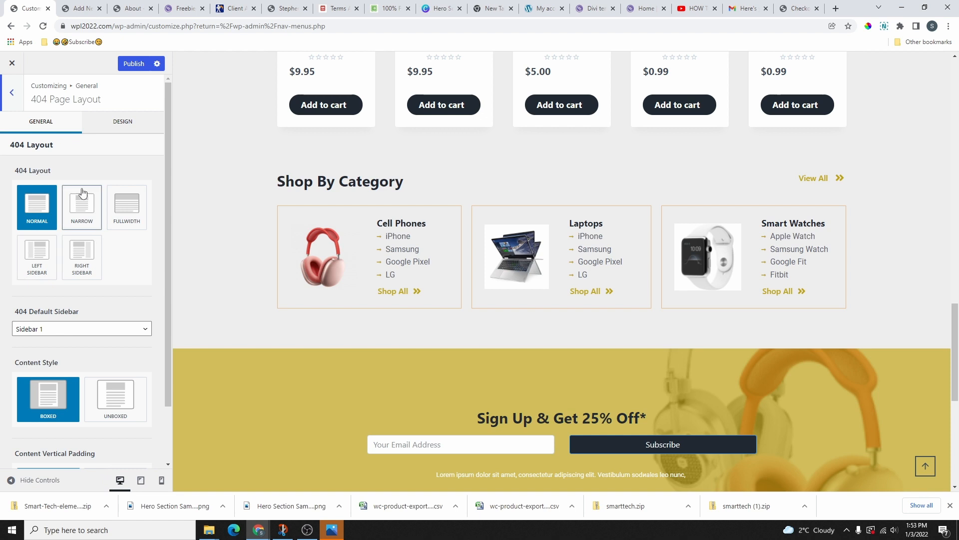
scroll(105, 400, "down", 2)
scroll(89, 320, "up", 2)
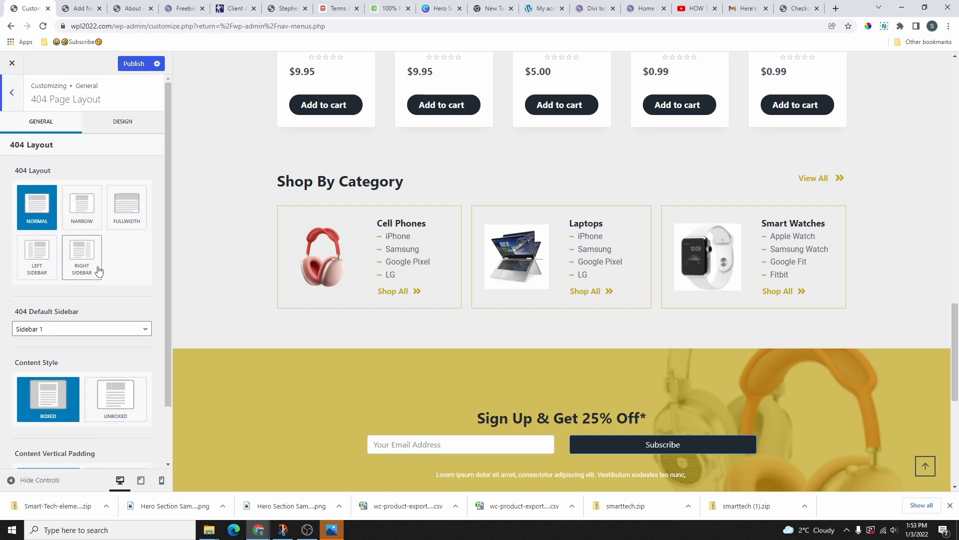
left_click(137, 125)
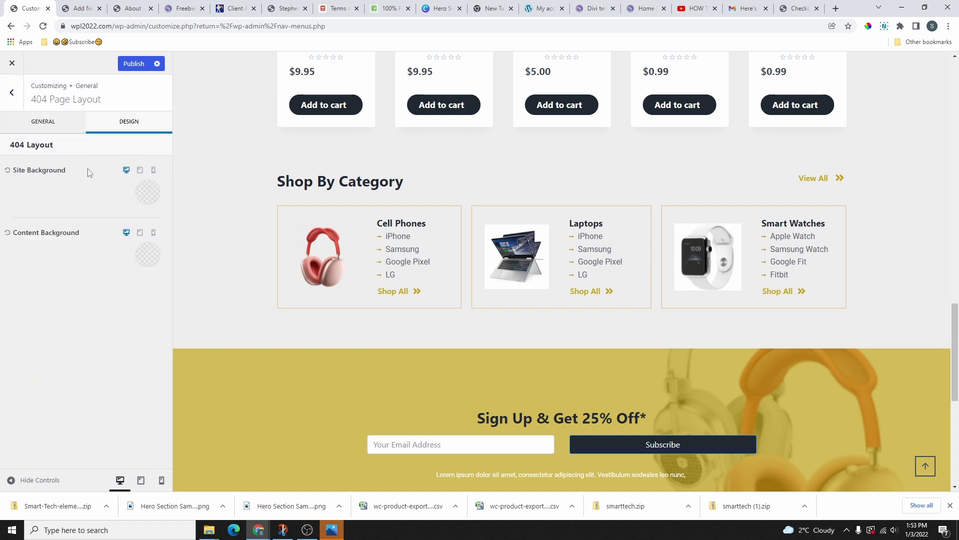
left_click(11, 92)
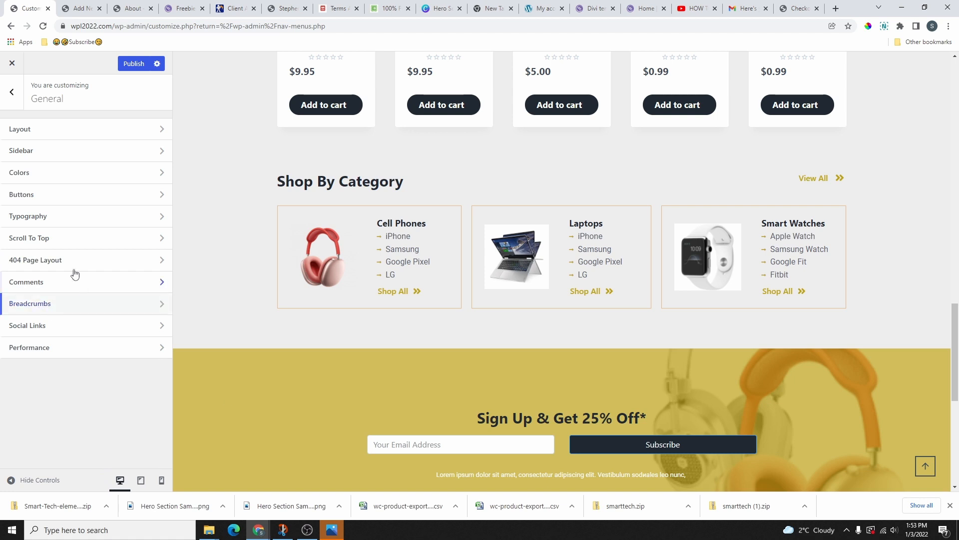
Examine which social networks and contact fields are available in the general social links settings
left_click(64, 331)
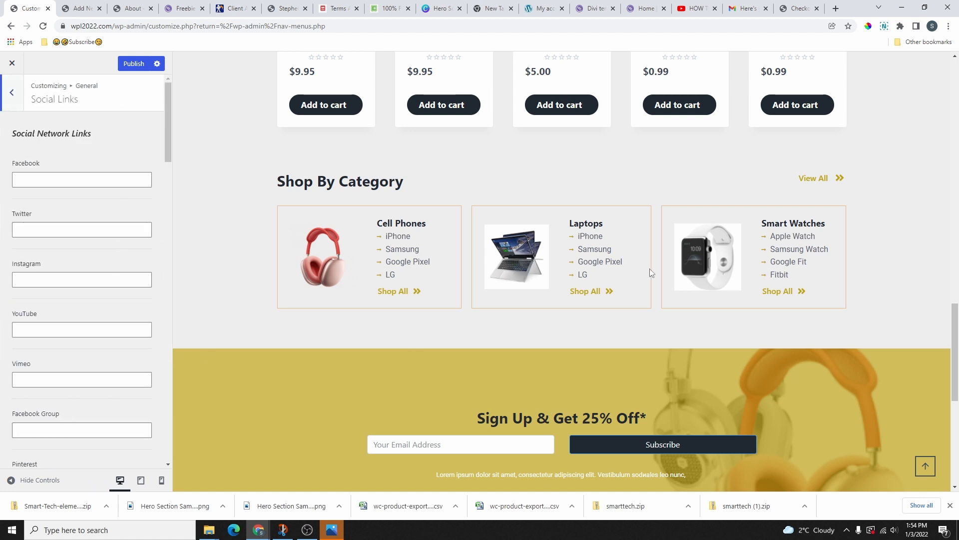
scroll(611, 236, "up", 10)
scroll(610, 235, "up", 1)
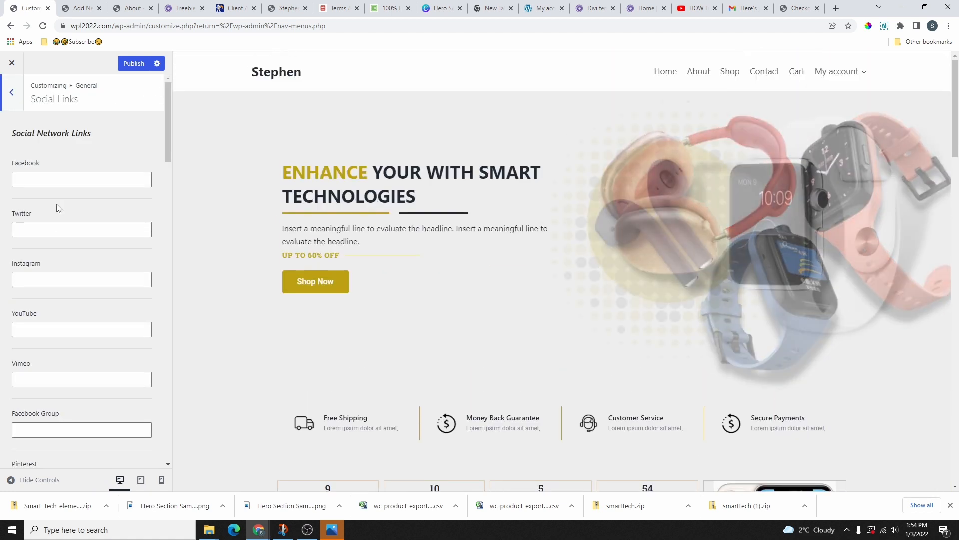
scroll(84, 334, "down", 20)
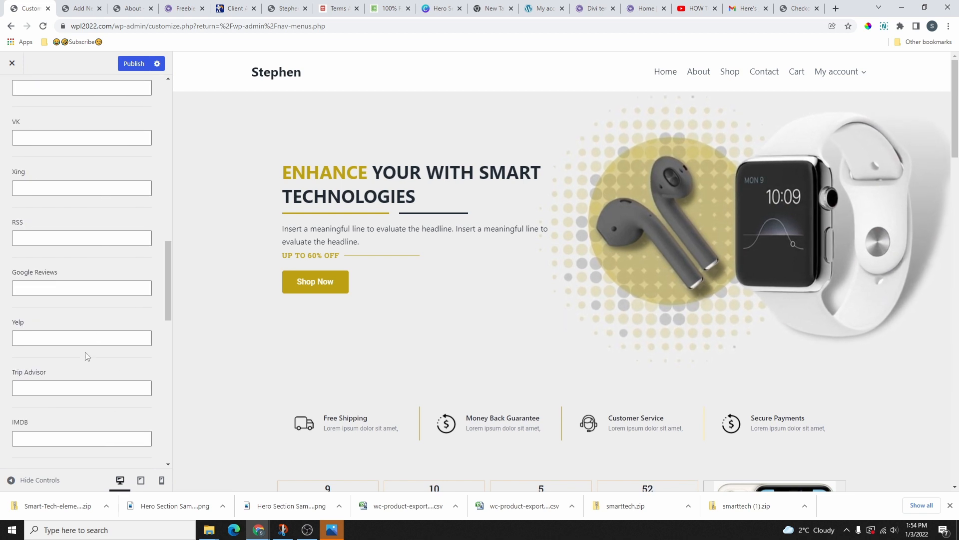
scroll(79, 378, "down", 8)
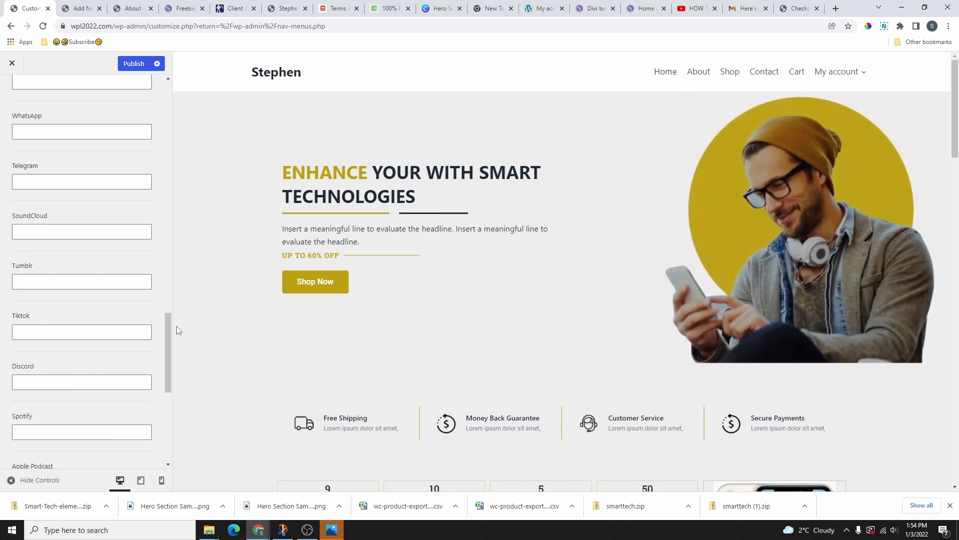
scroll(78, 379, "up", 8)
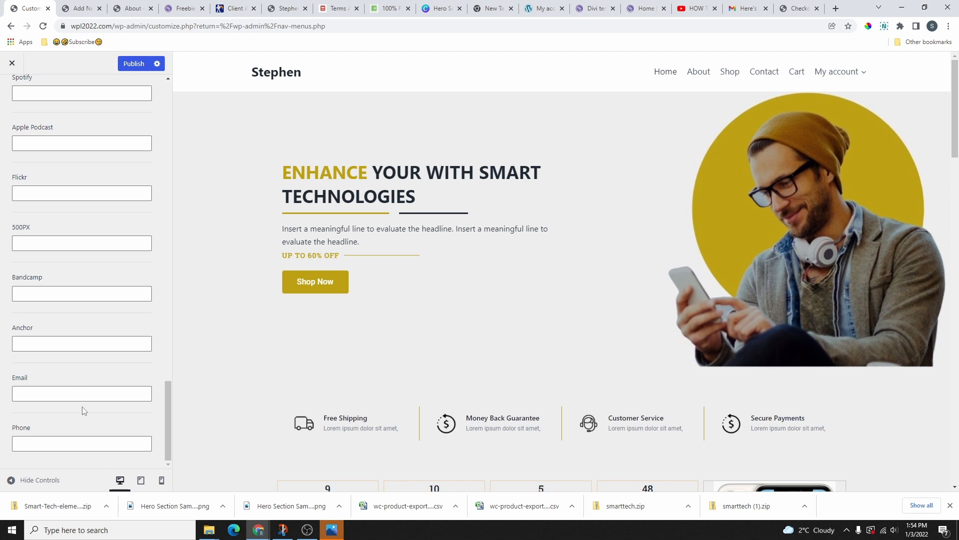
scroll(79, 331, "up", 15)
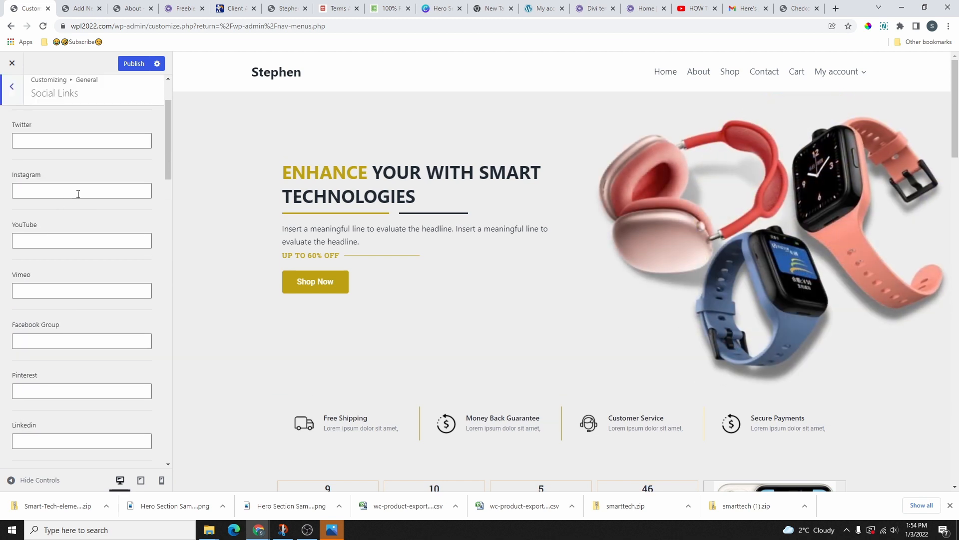
scroll(96, 129, "up", 1)
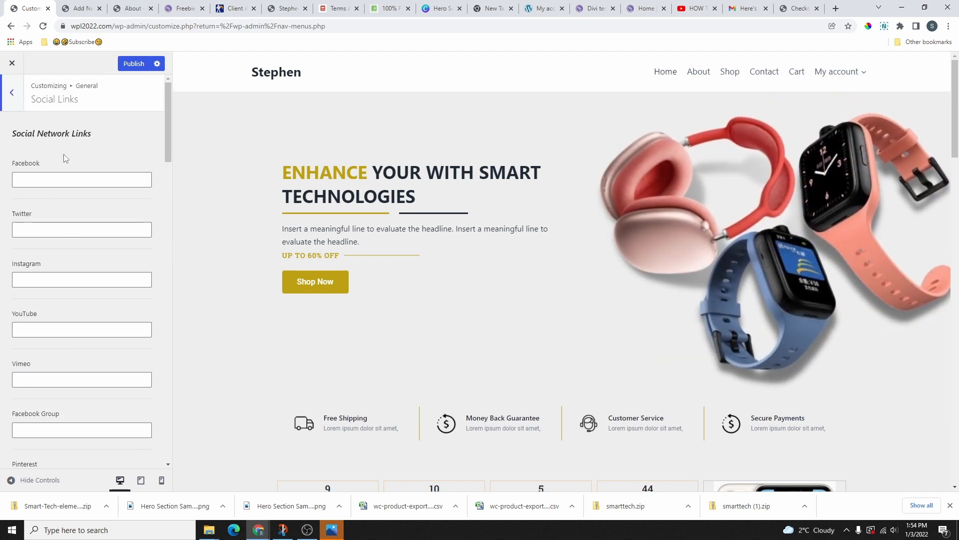
left_click(12, 92)
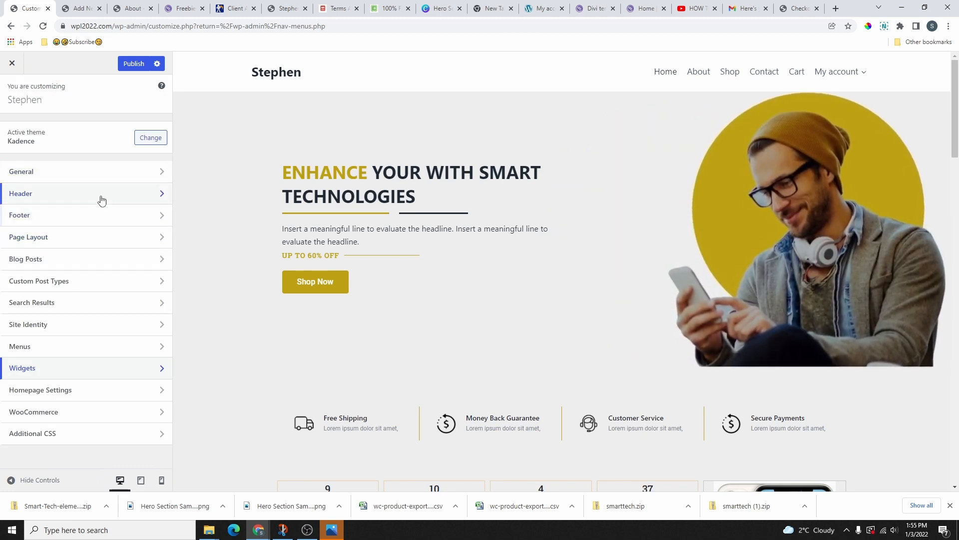
Open the header builder and check the current header in the home page preview
left_click(66, 195)
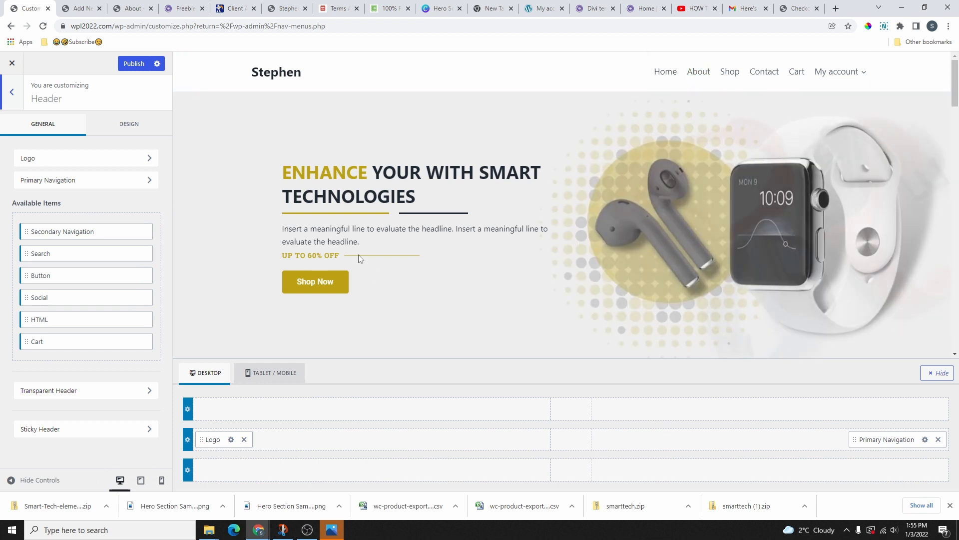
scroll(650, 225, "down", 4)
scroll(252, 174, "up", 4)
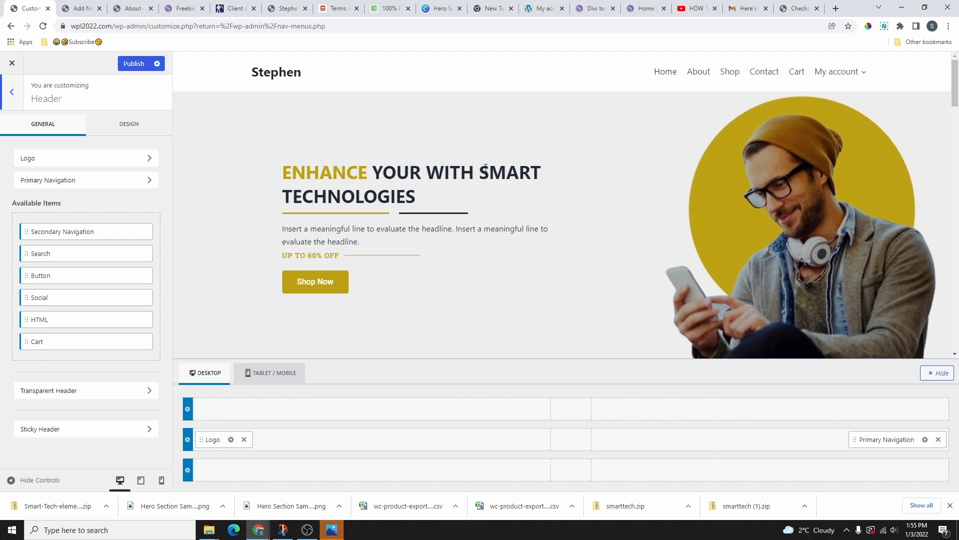
Set the delivery truck image shipping_01-1.png from the media library as the header logo, without cropping it
left_click(69, 158)
left_click(100, 167)
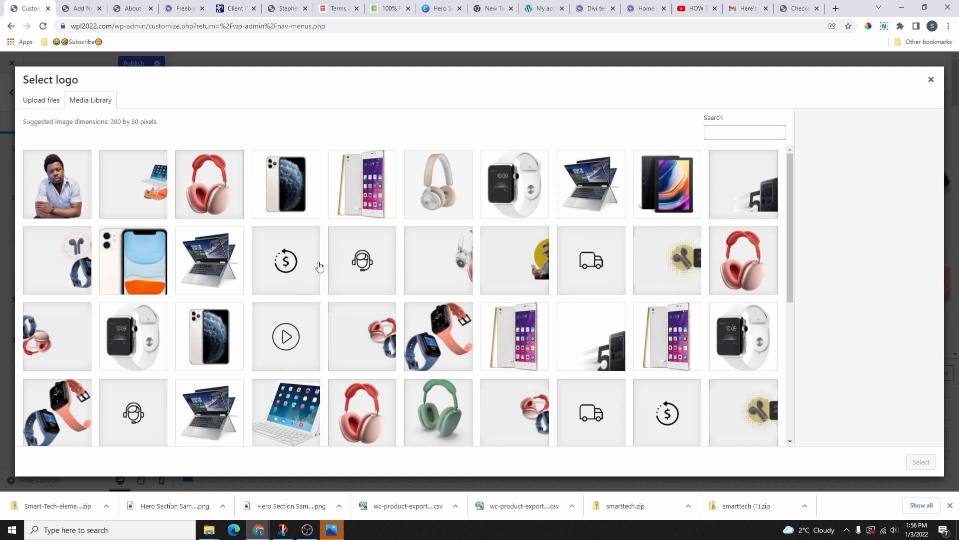
left_click(617, 283)
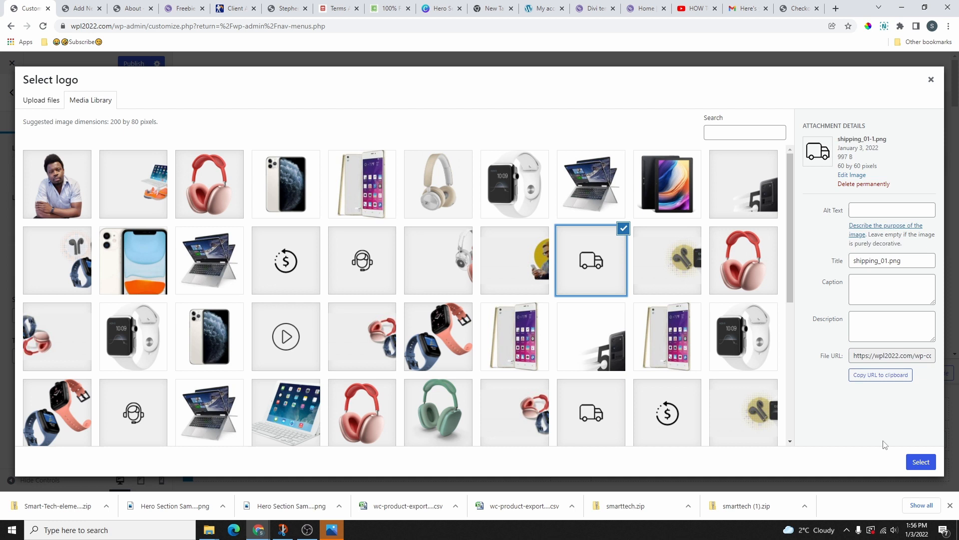
left_click(915, 461)
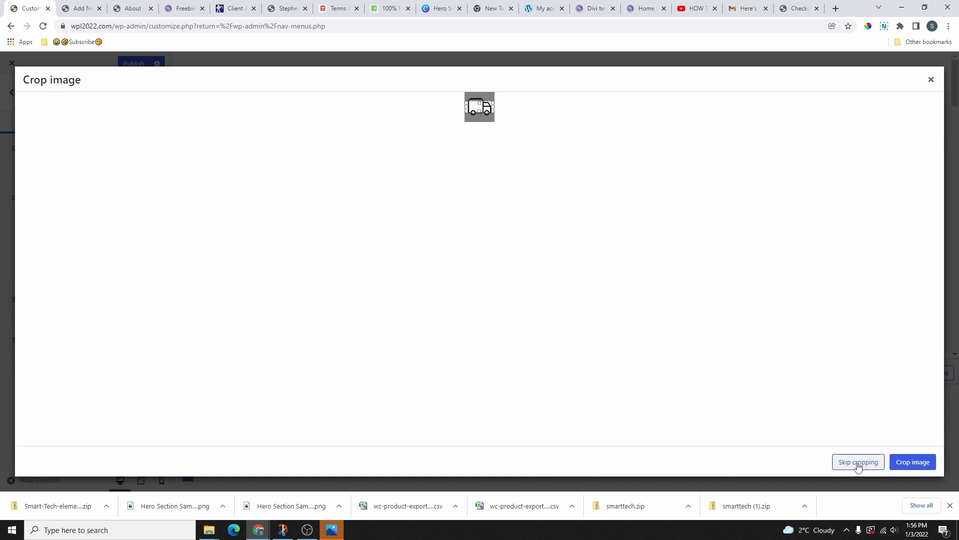
left_click(857, 461)
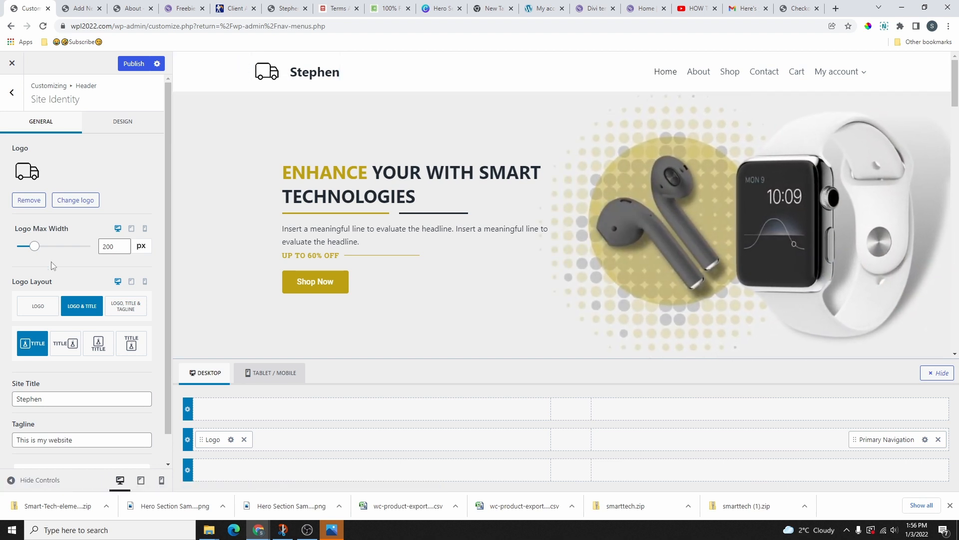
Try the Logo and the Logo, Title & Tagline layouts for the header logo, and return to Logo & Title
scroll(44, 276, "down", 1)
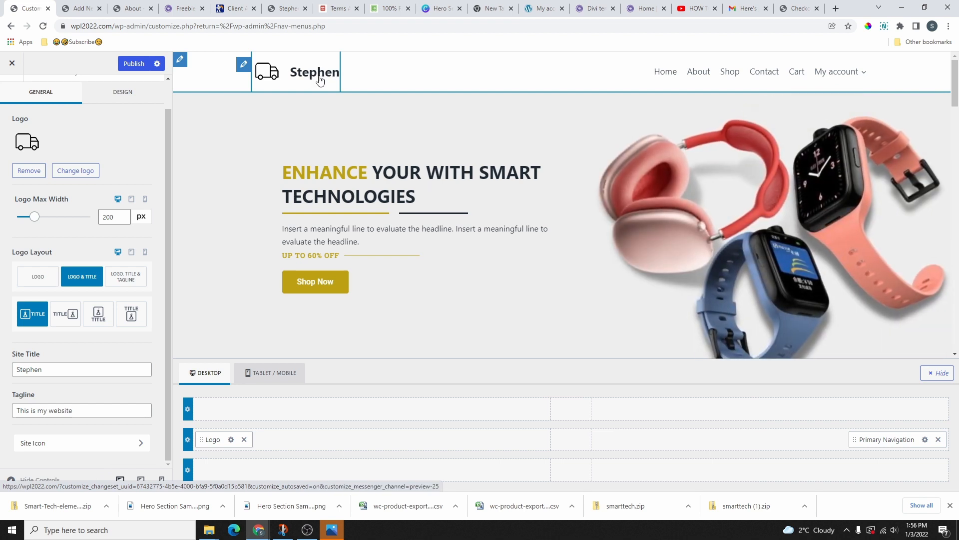
scroll(131, 304, "up", 1)
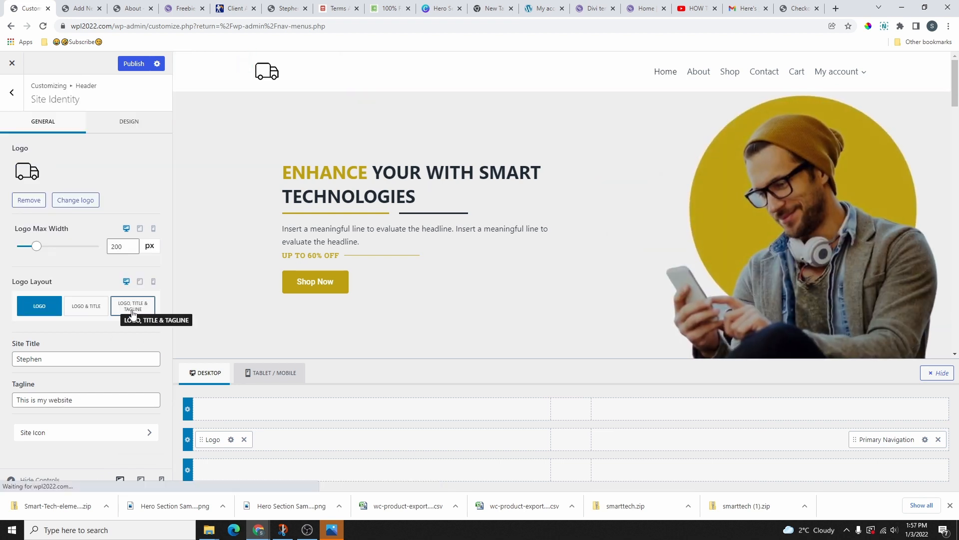
left_click(132, 309)
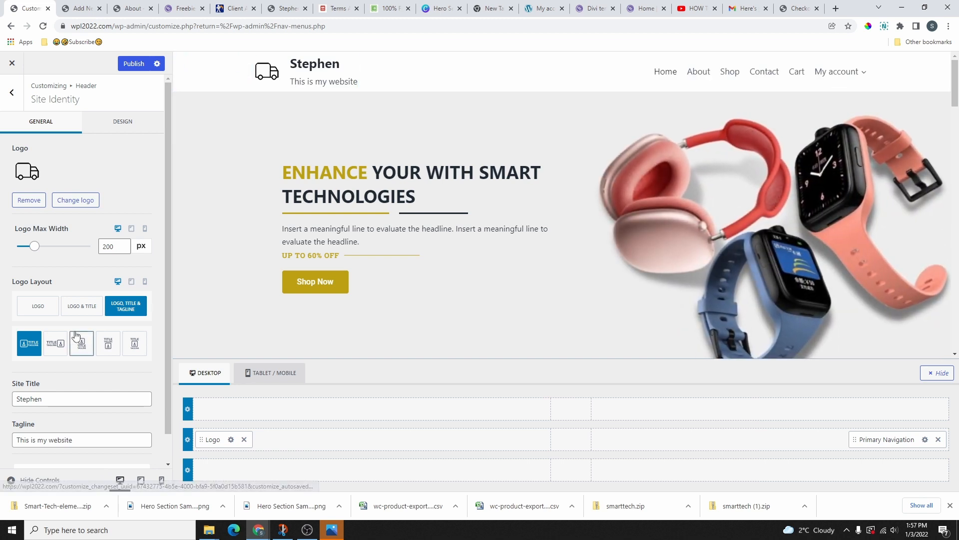
left_click(45, 313)
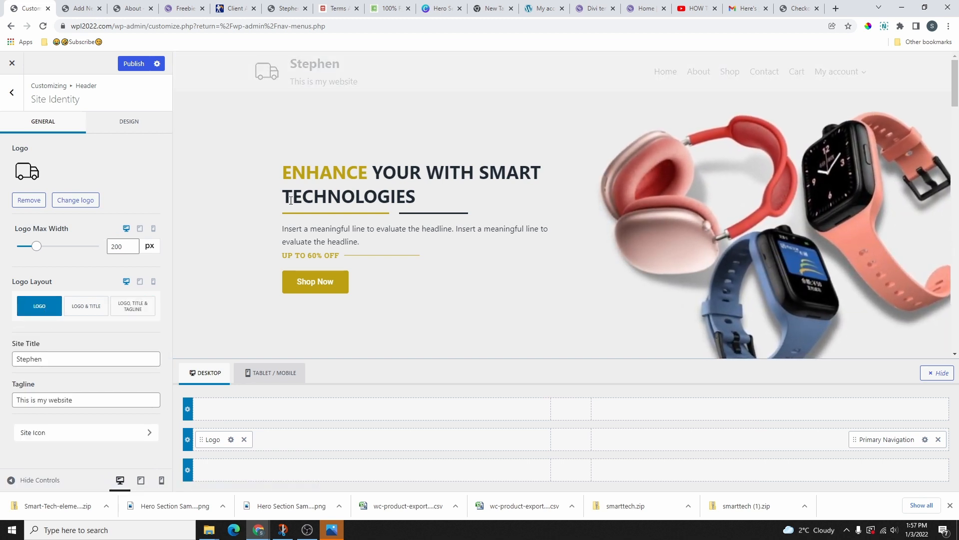
left_click(83, 306)
Set WPL-Logo-Icon.png as the site icon and publish the customizer changes
scroll(83, 446, "down", 1)
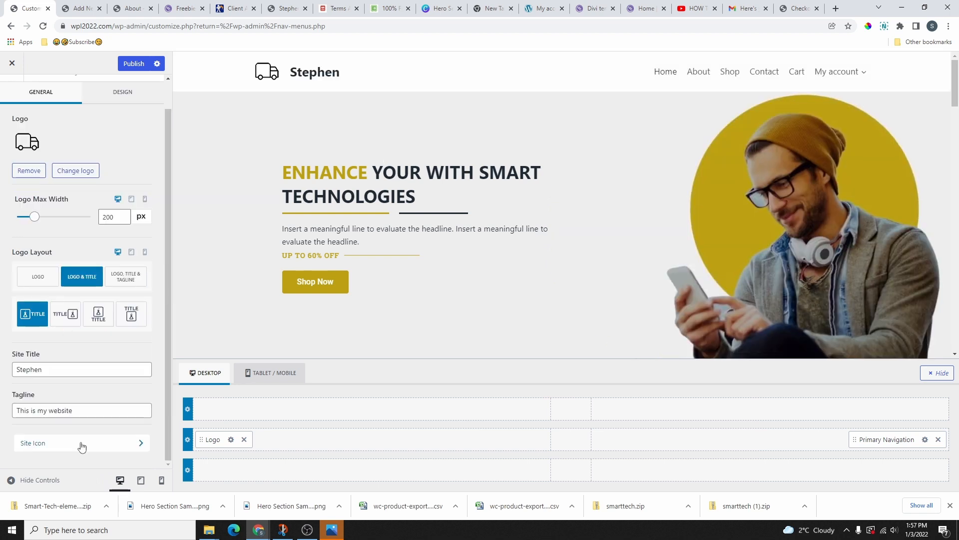
left_click(82, 444)
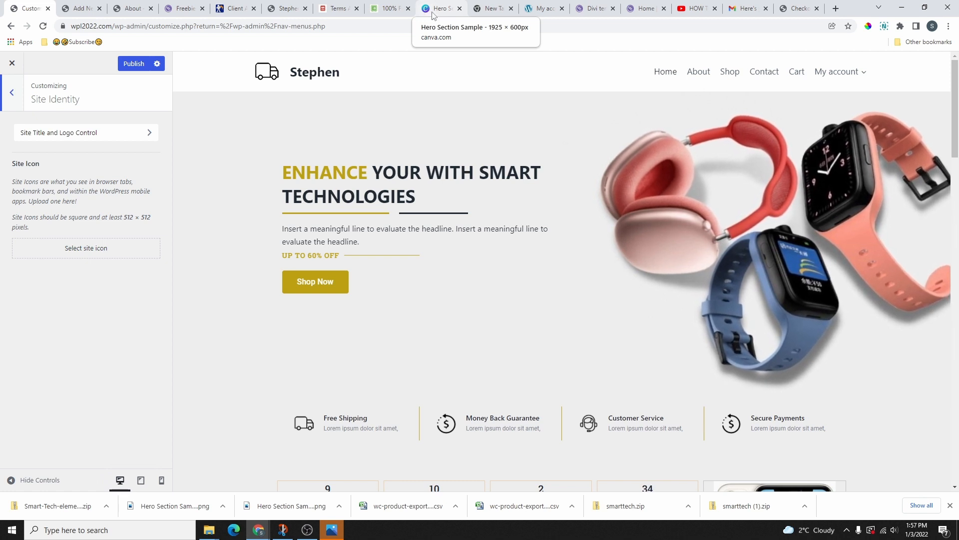
left_click(86, 247)
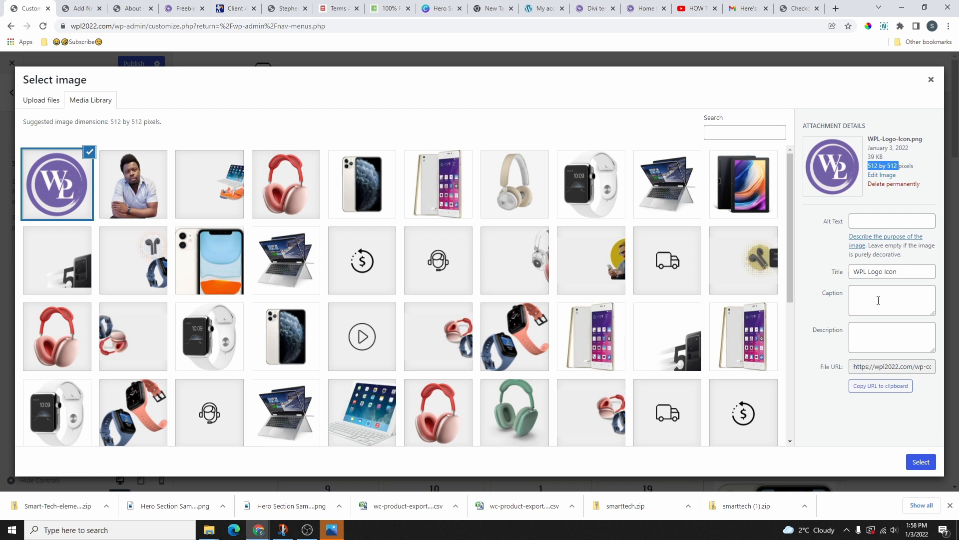
left_click(921, 461)
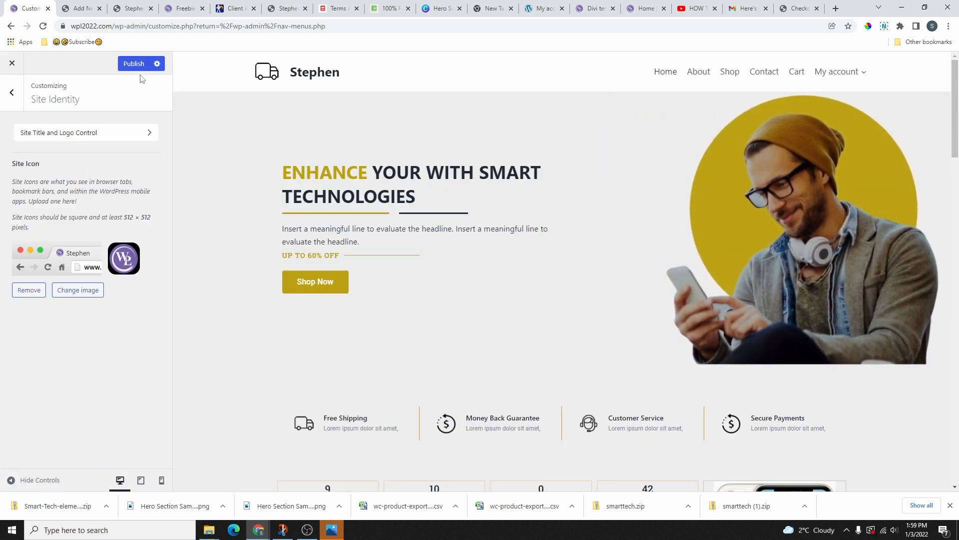
left_click(137, 65)
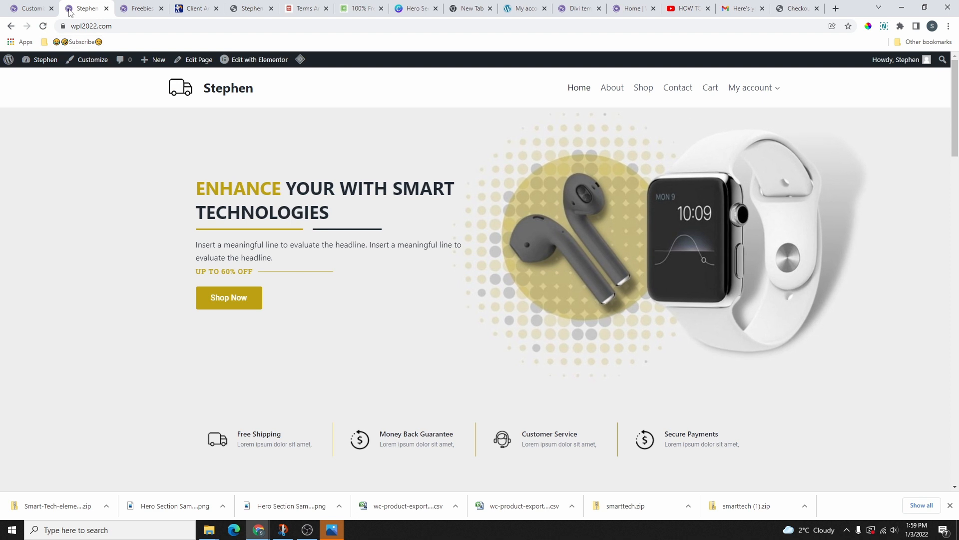
left_click(31, 8)
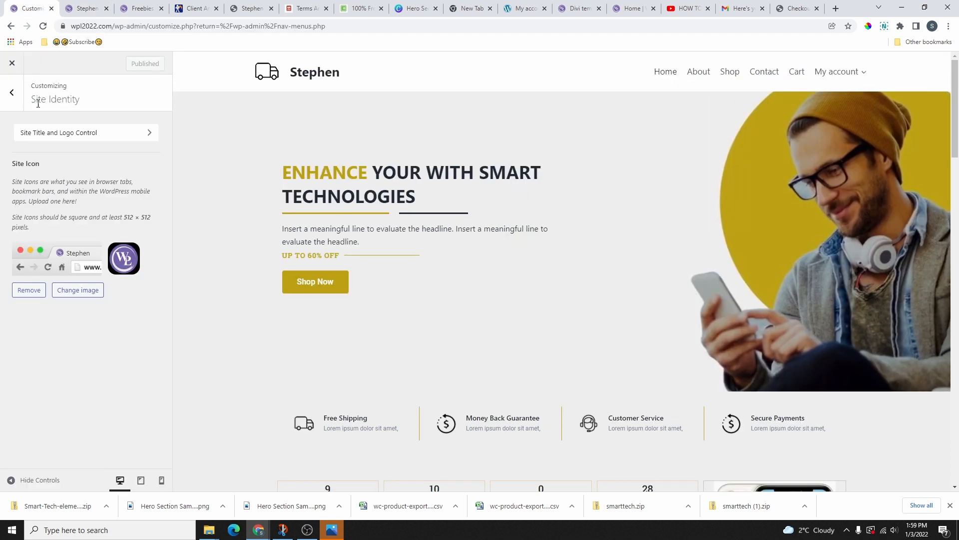
In the header's desktop main row, try the logo in the center, return it to the left, and center the primary navigation
left_click(12, 95)
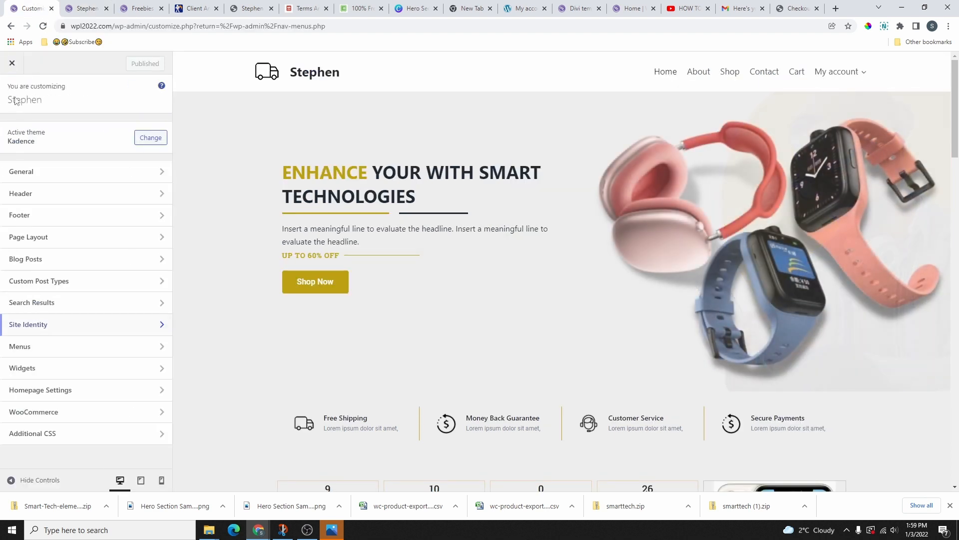
left_click(48, 198)
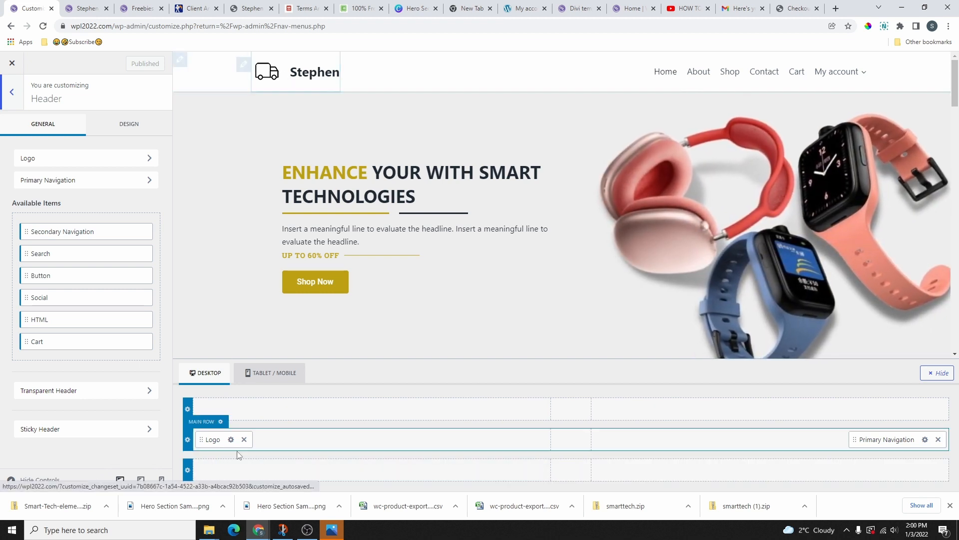
left_click_drag(231, 444, 582, 440)
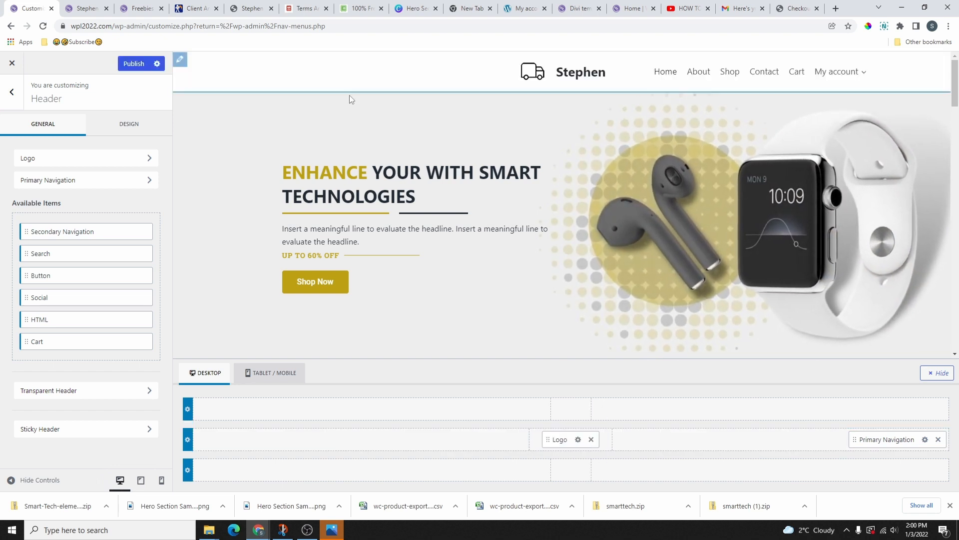
left_click_drag(574, 441, 355, 446)
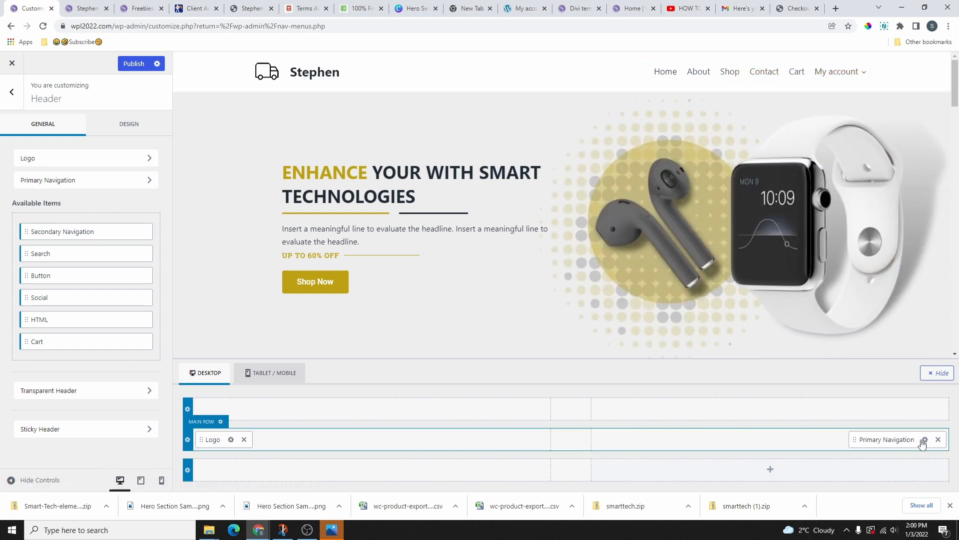
left_click_drag(924, 439, 603, 441)
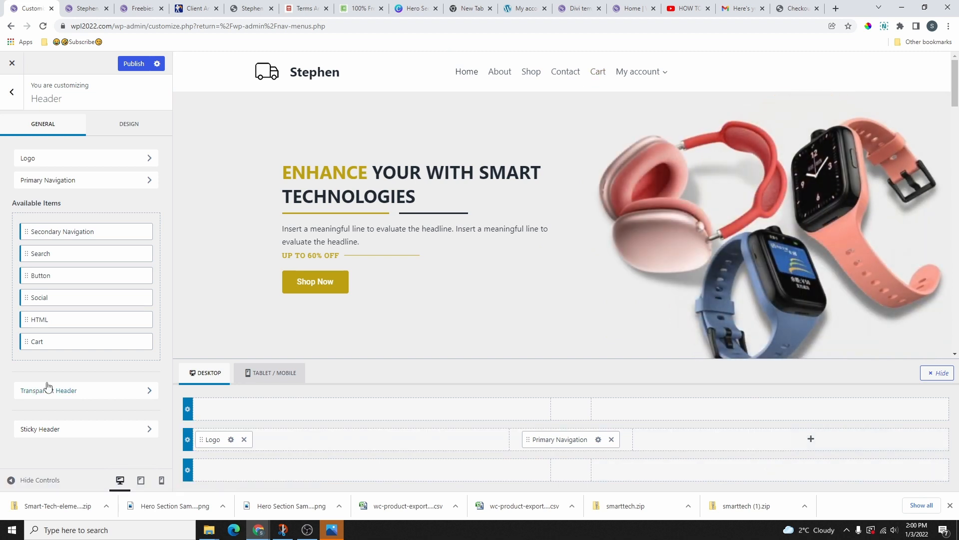
left_click_drag(12, 203, 71, 206)
left_click(72, 206)
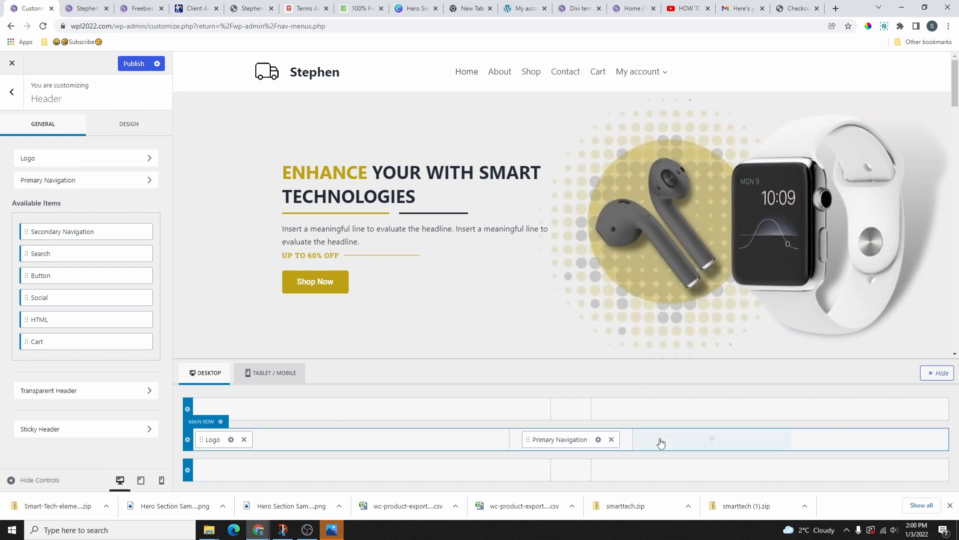
Add a cart right after the primary navigation in the main header row, and a button followed by social icons at the right end
left_click_drag(48, 276, 827, 450)
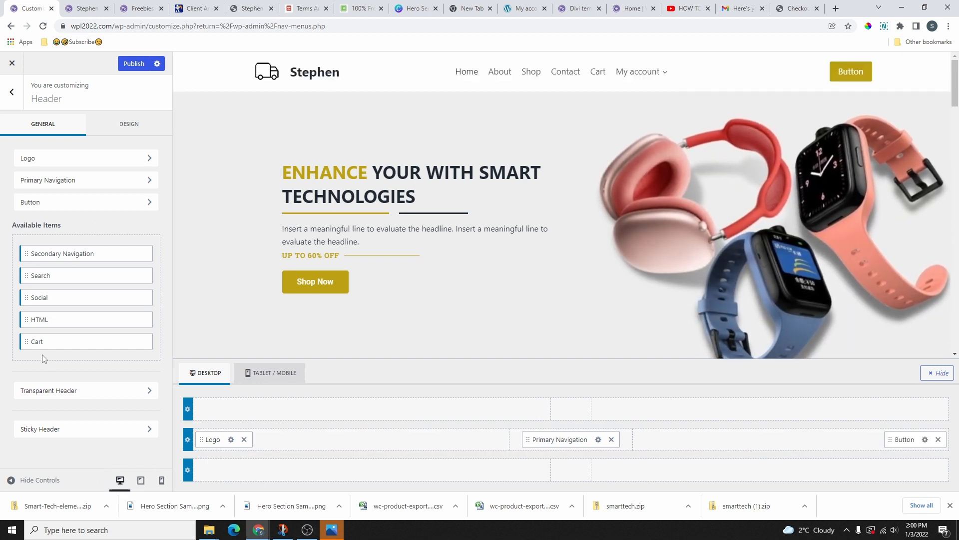
left_click_drag(40, 341, 623, 451)
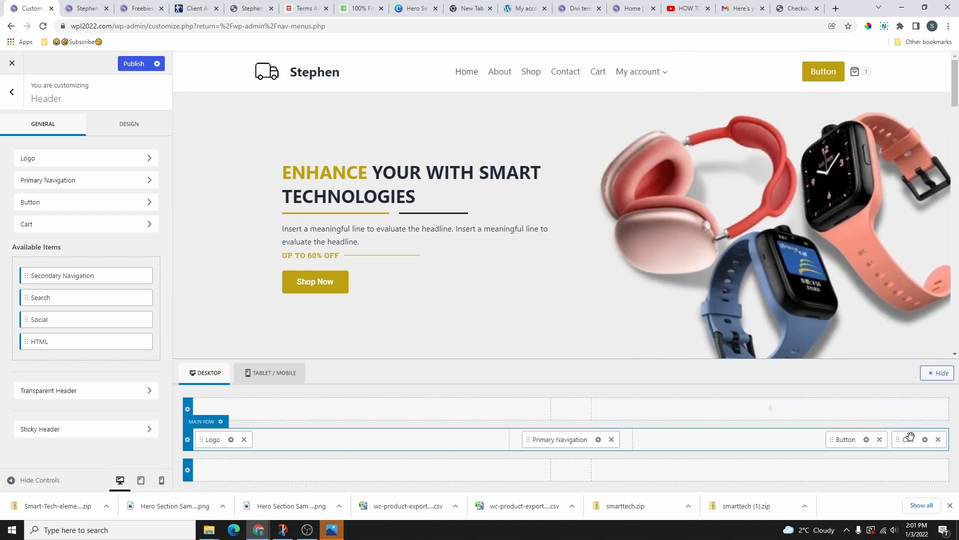
mouse_move(911, 439)
left_mouse_down()
mouse_move(683, 449)
mouse_move(910, 446)
left_mouse_up()
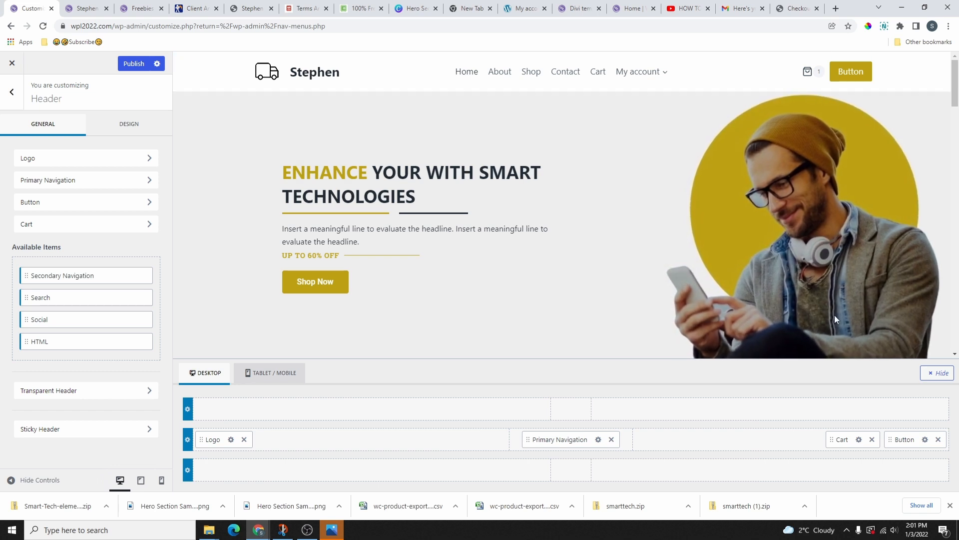
left_click_drag(845, 434, 652, 440)
left_click_drag(37, 317, 925, 443)
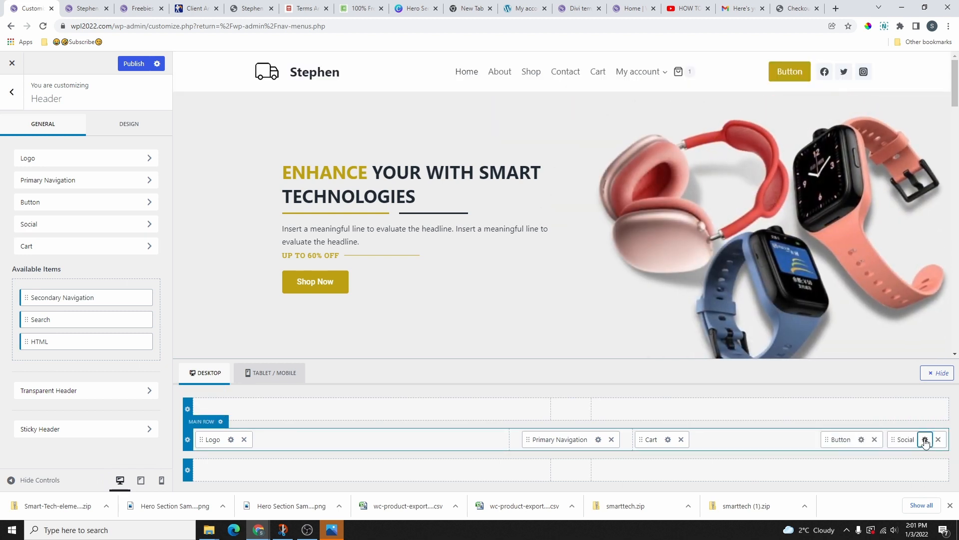
Examine the header social item's icon options and the link fields in the general social links settings
left_click(925, 440)
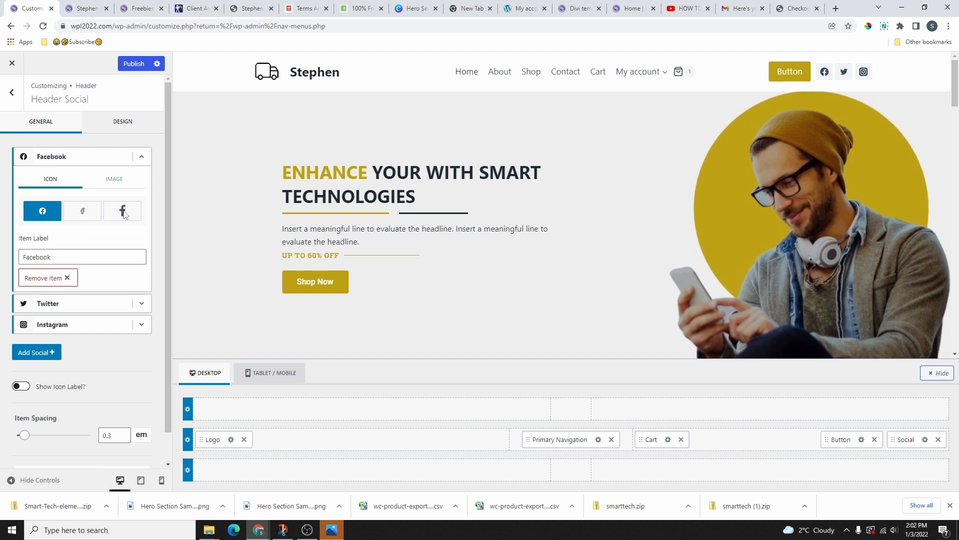
left_click(12, 93)
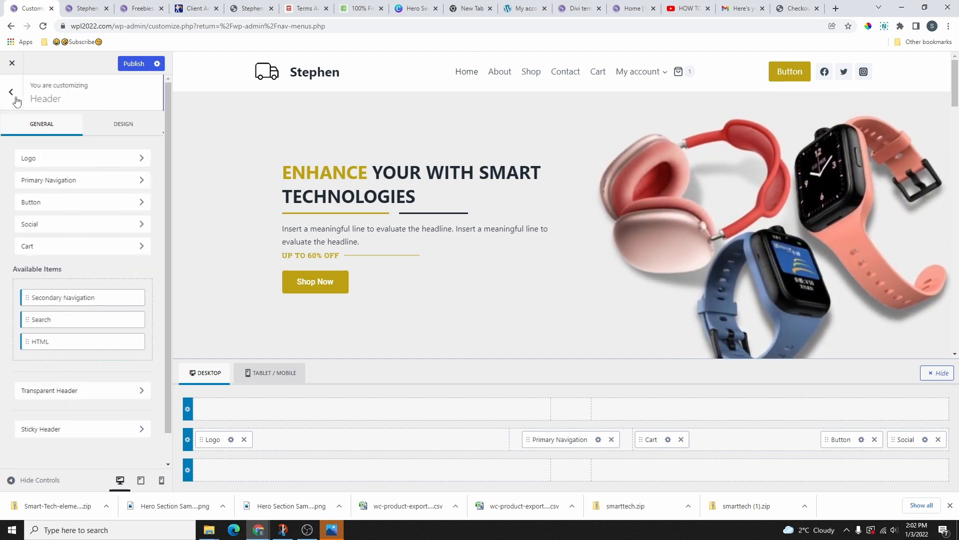
left_click(17, 97)
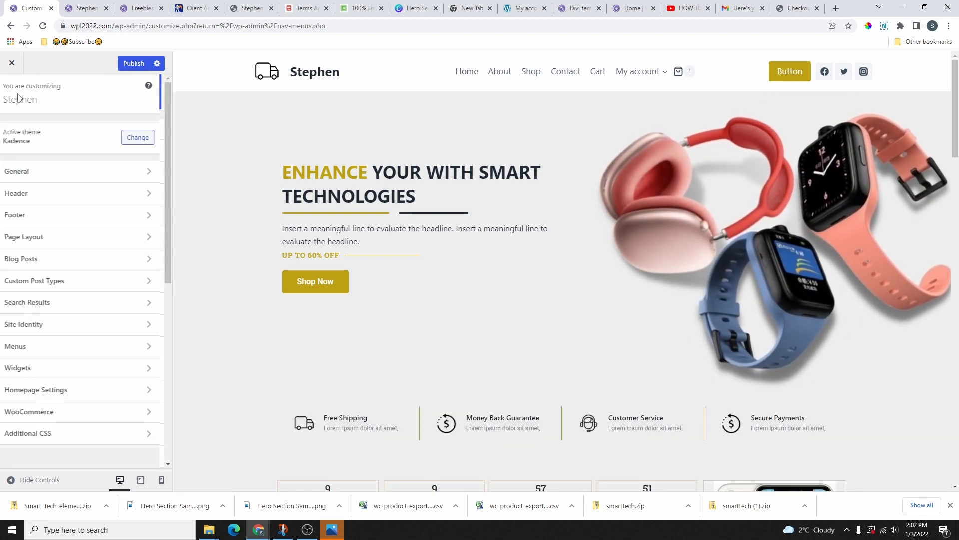
left_click(52, 176)
left_click(50, 325)
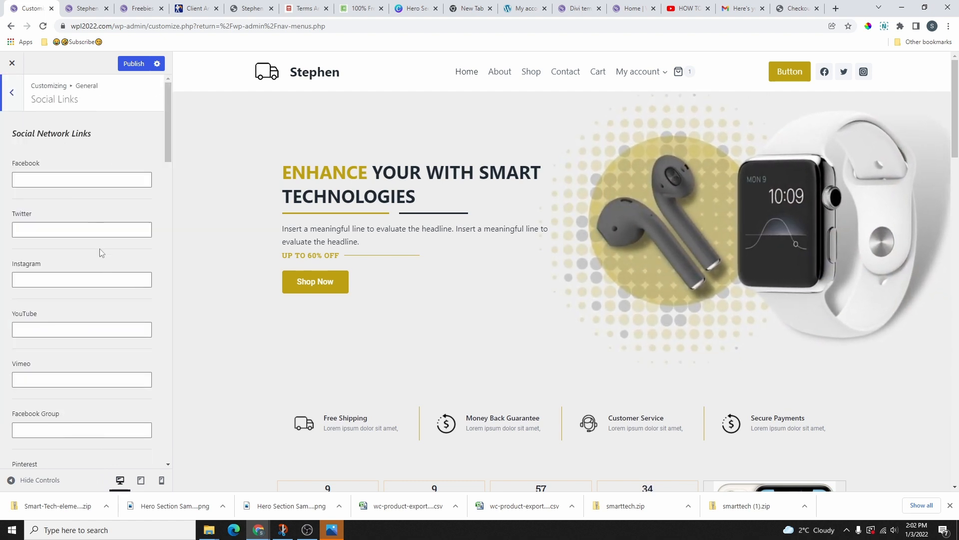
left_click(12, 93)
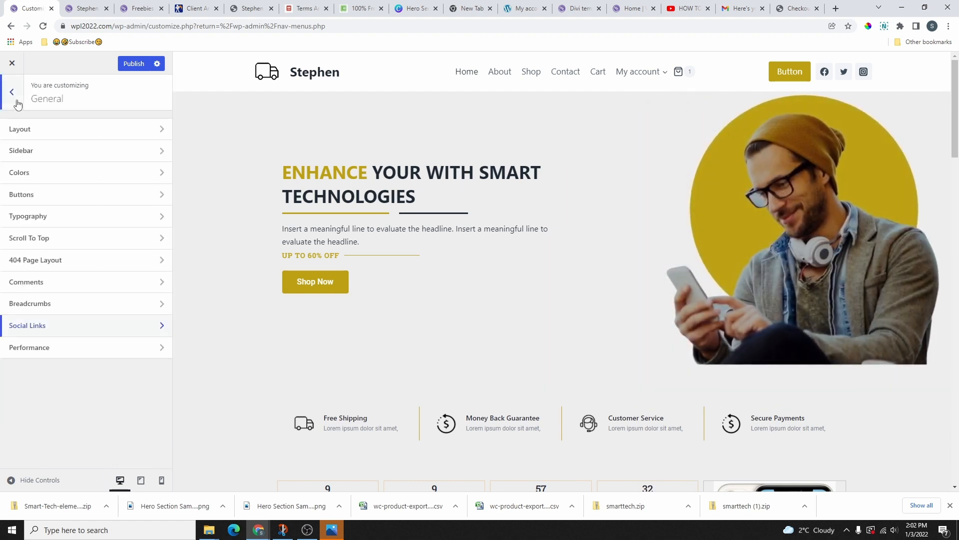
left_click(18, 104)
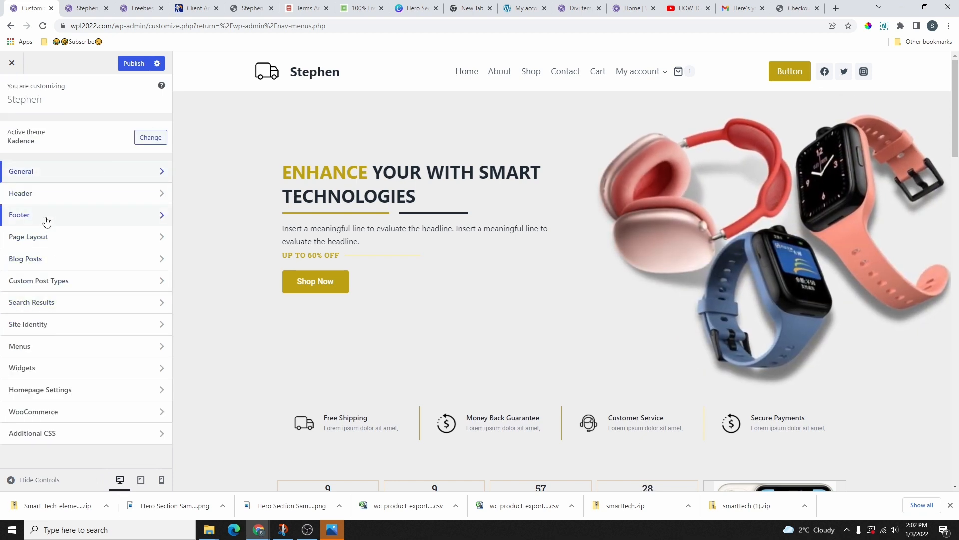
In the header logo's design settings, set the site title's hover and active colors to the gold palette color BEA210
left_click(62, 194)
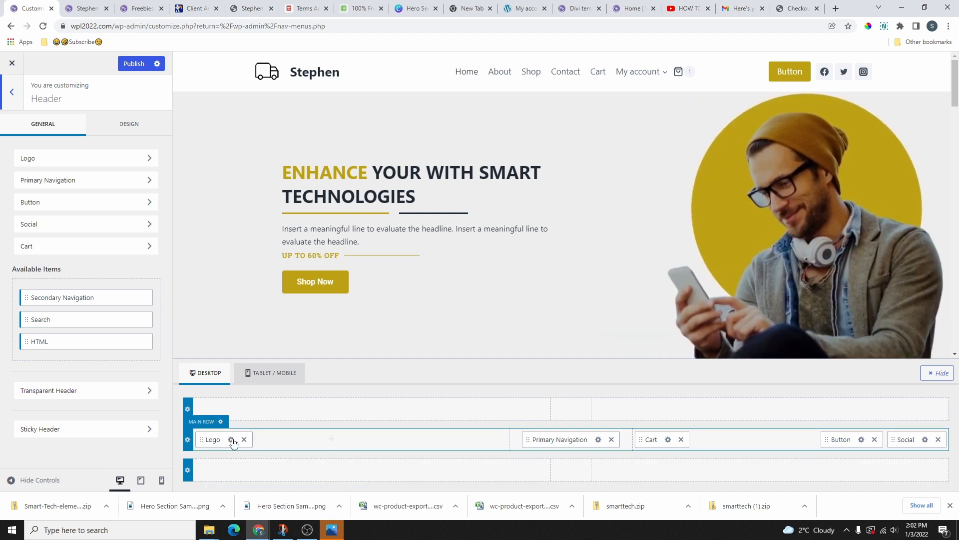
left_click(231, 440)
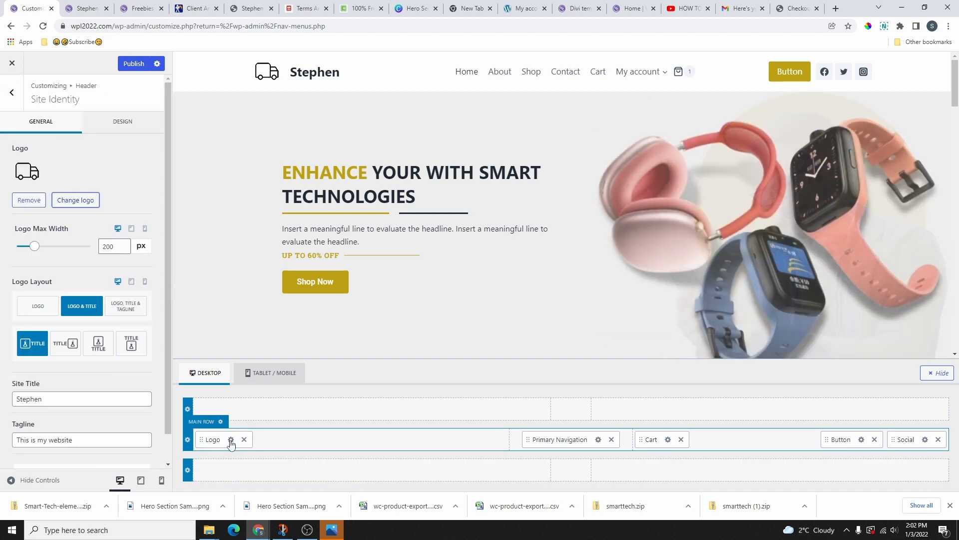
scroll(101, 380, "down", 2)
scroll(98, 391, "up", 2)
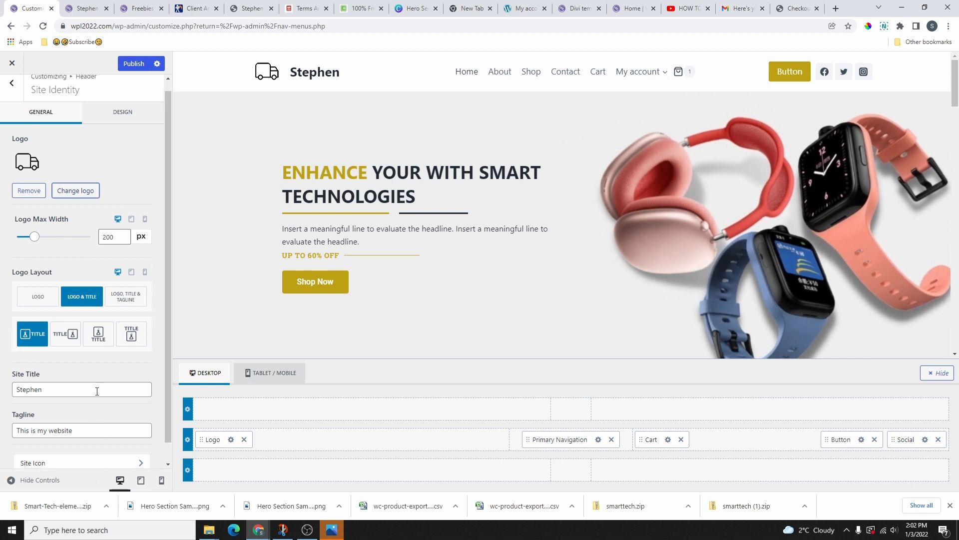
left_click(122, 126)
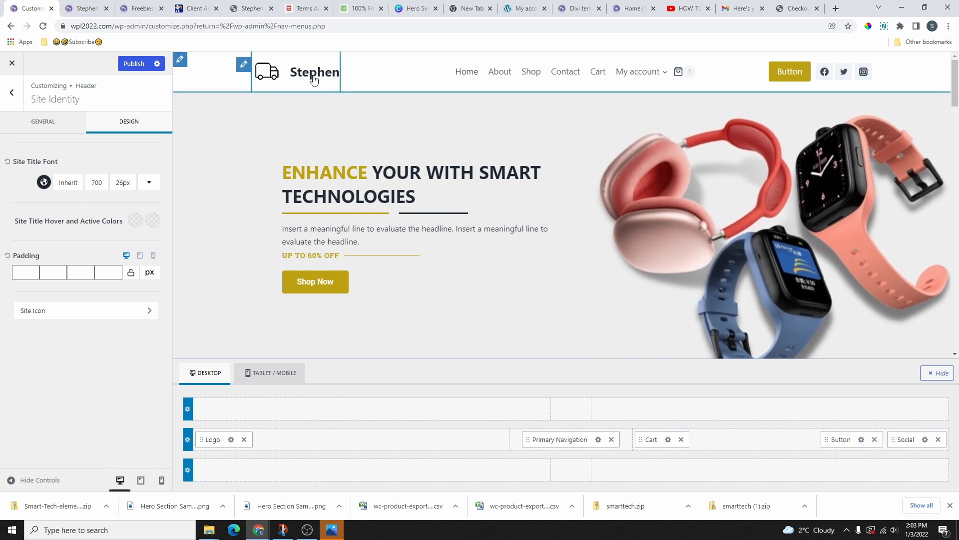
left_click(134, 223)
left_click(23, 393)
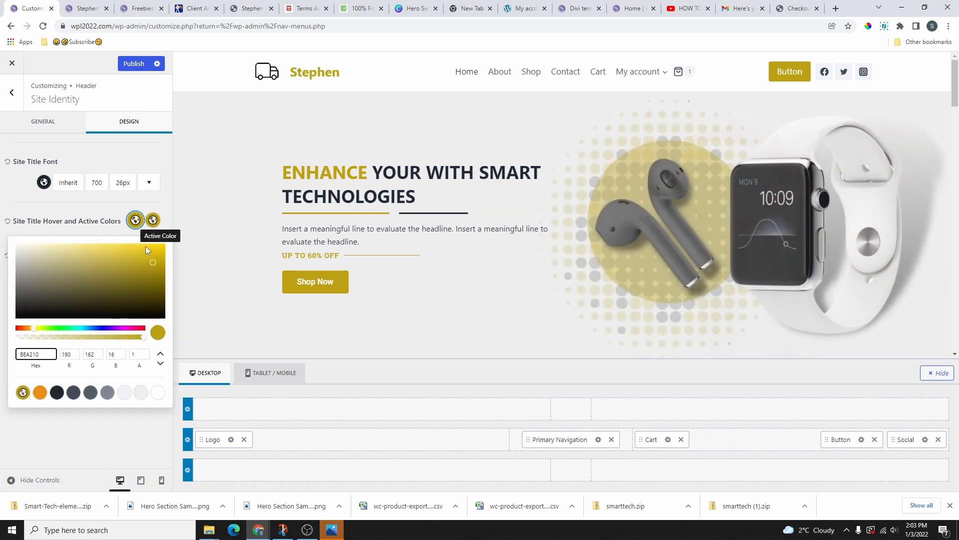
Set the site title's hover color to the orange palette color and try a different site title font size
left_click(154, 222)
left_click(135, 220)
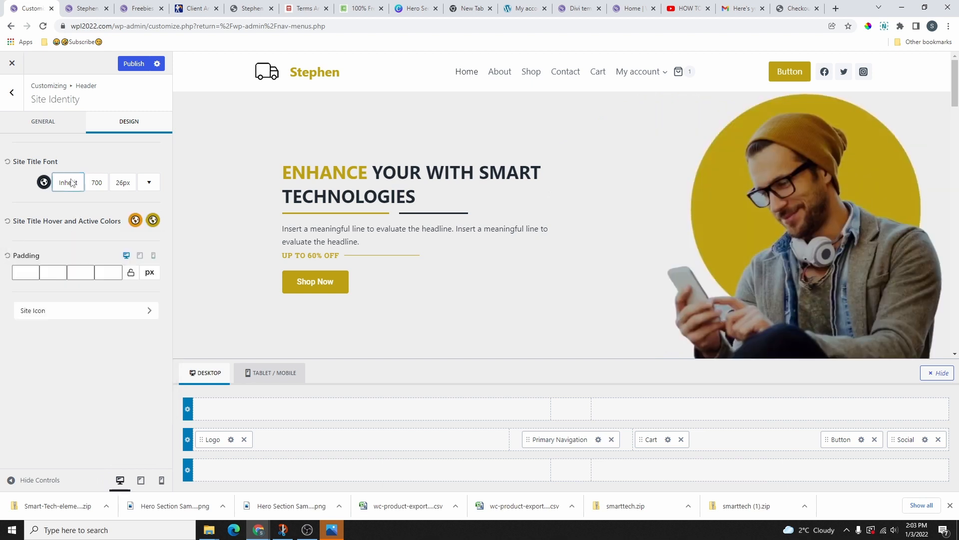
left_click(68, 183)
left_click(230, 214)
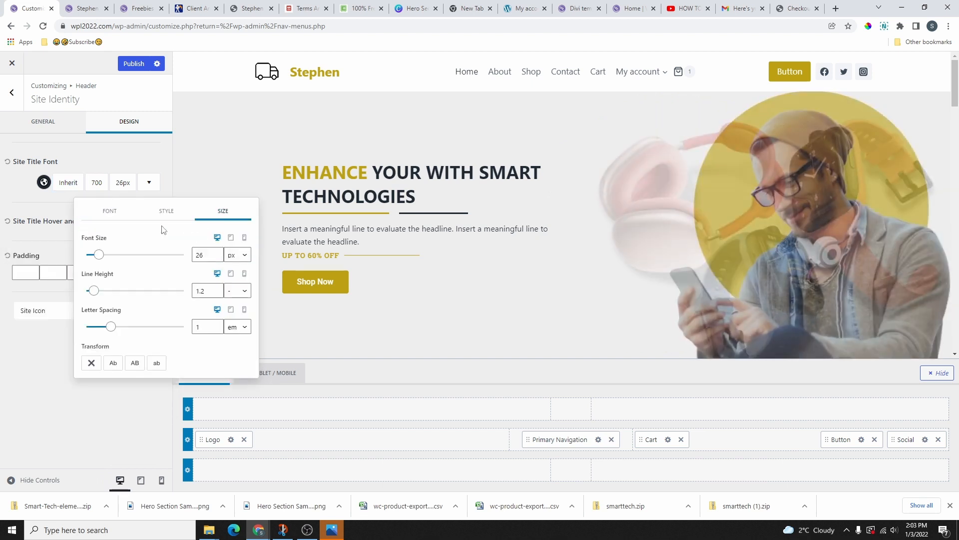
left_click_drag(95, 255, 126, 255)
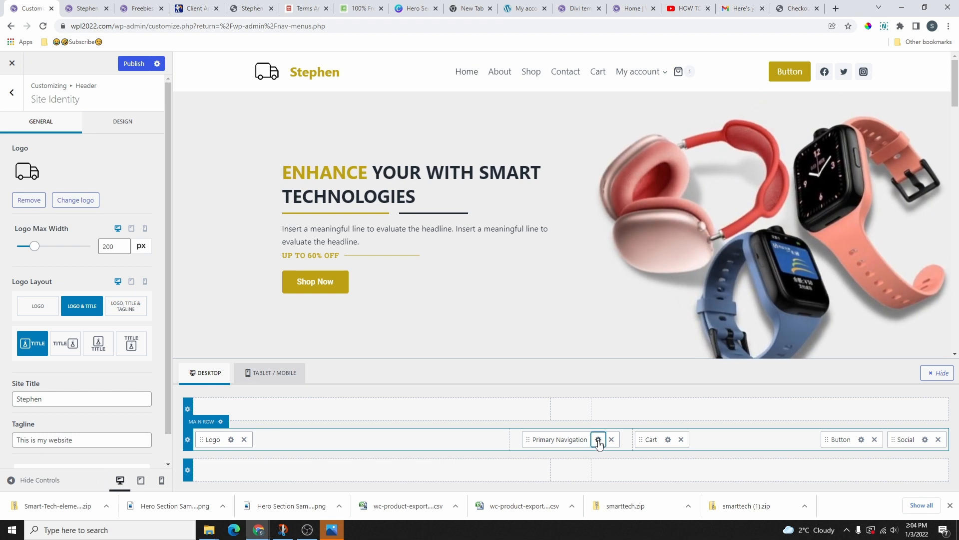
Turn on the Stretch Menu option for the header's primary navigation
left_click(598, 439)
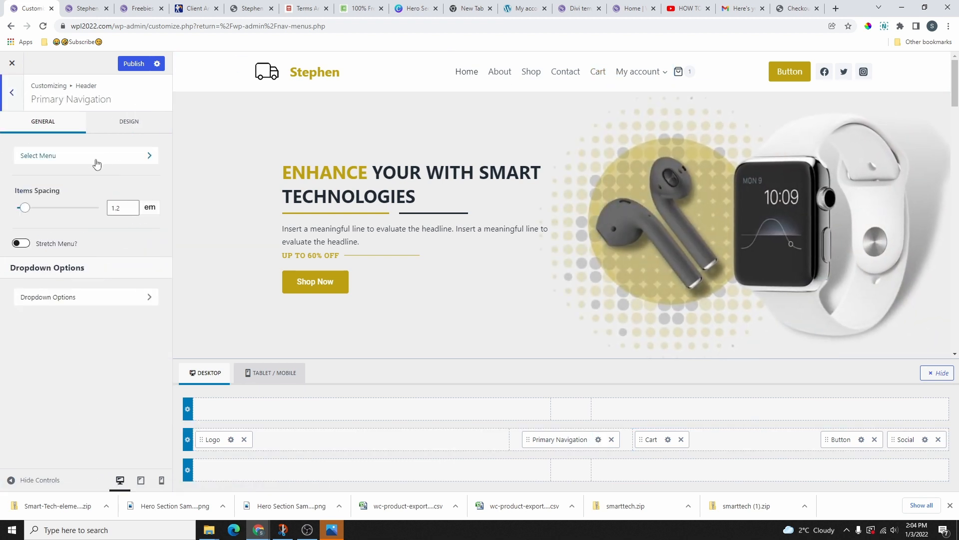
left_click(119, 159)
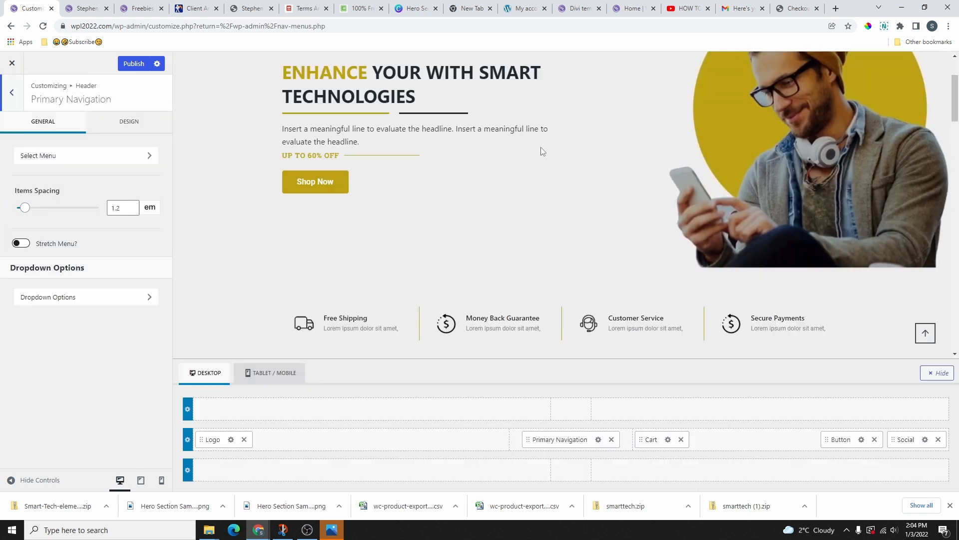
scroll(589, 182, "up", 2)
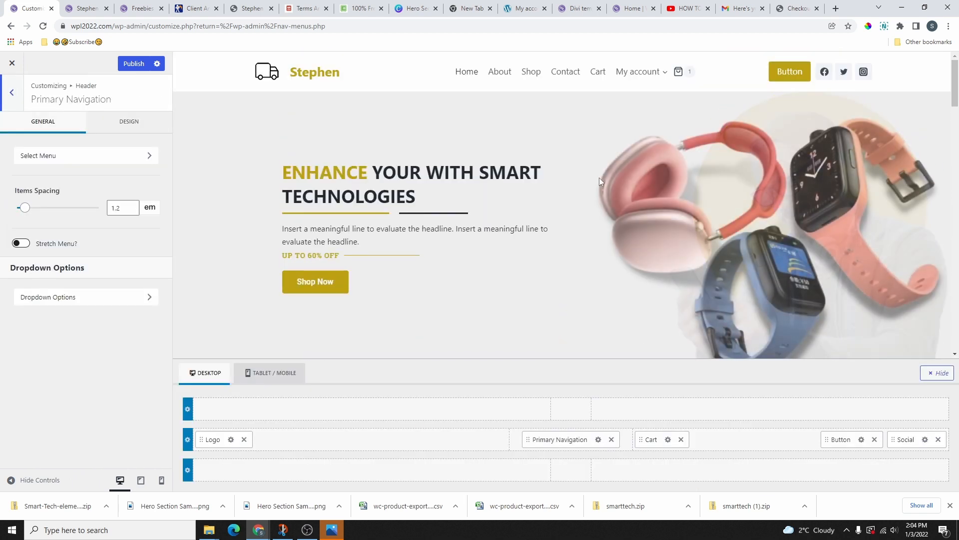
left_click(20, 243)
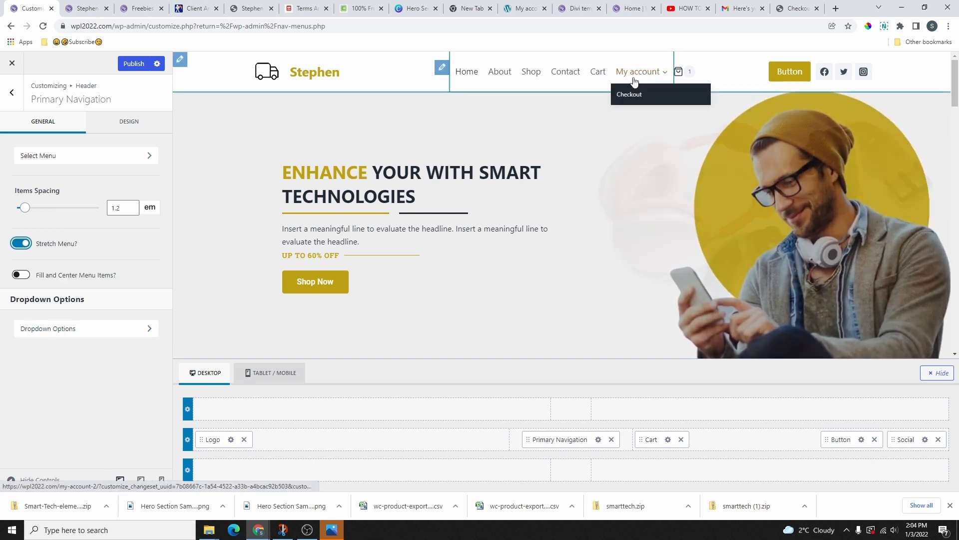
Set the navigation dropdown reveal to Fade Down, trying a 351 px width and 4.58 em item spacing before resetting both
left_click(91, 327)
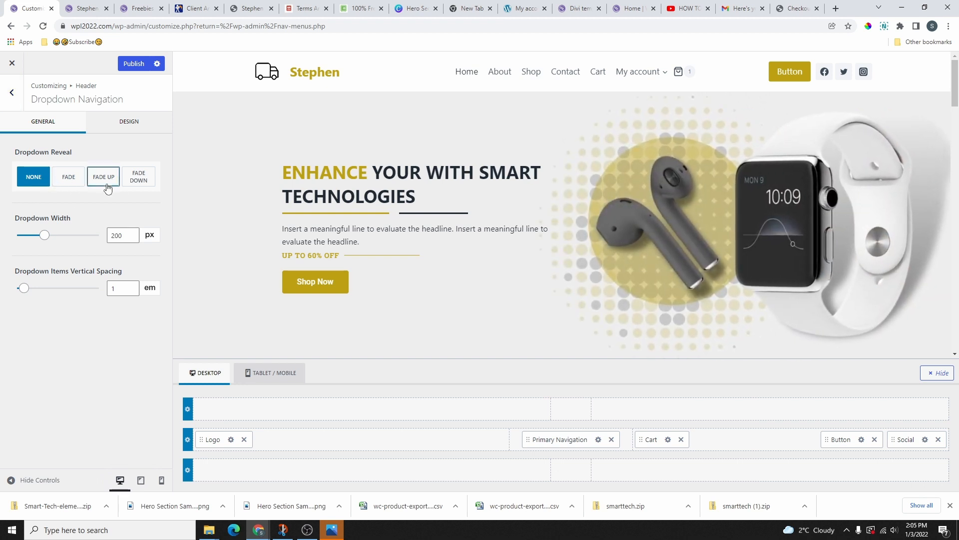
left_click(135, 177)
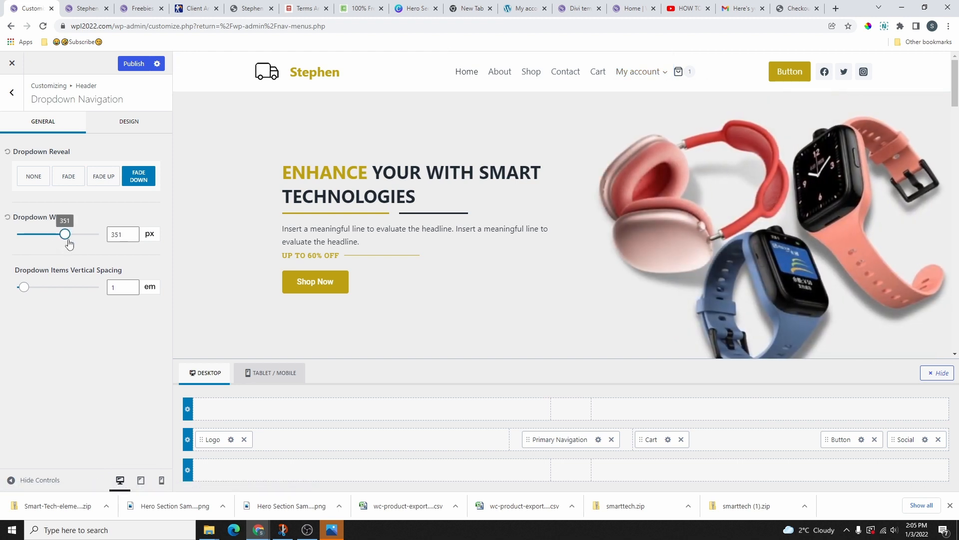
mouse_move(637, 74)
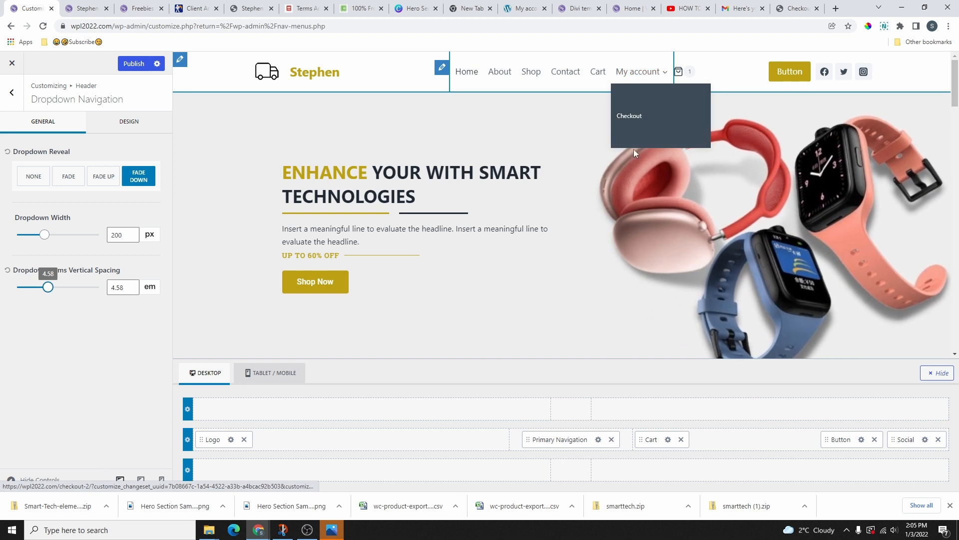
left_click(7, 270)
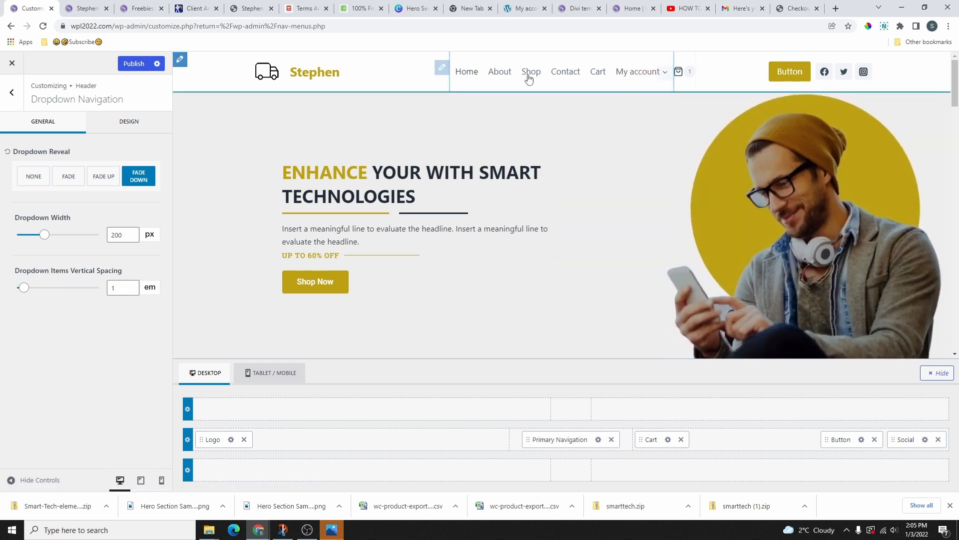
Set the navigation dropdown's initial background to gold BEA210 and its hover background to orange ED8F0C
left_click(130, 121)
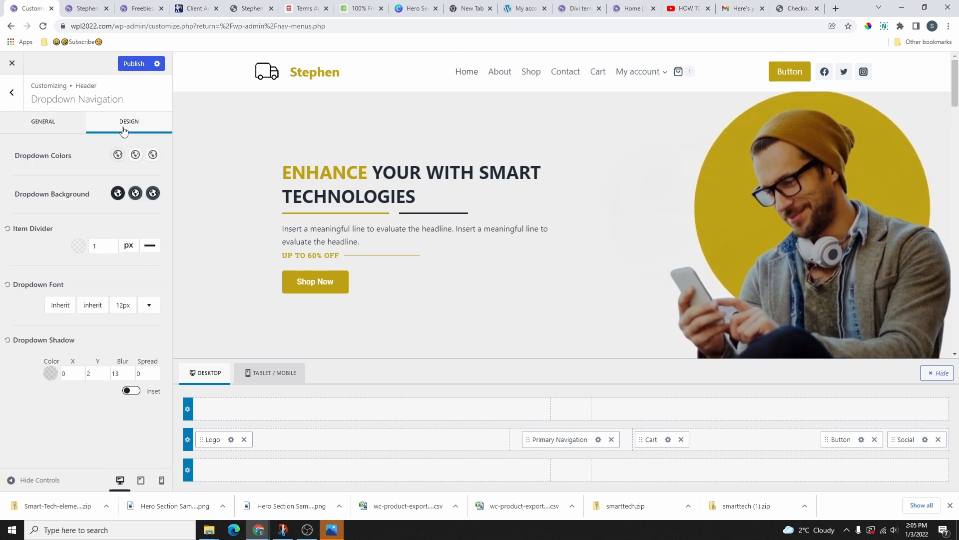
mouse_move(652, 77)
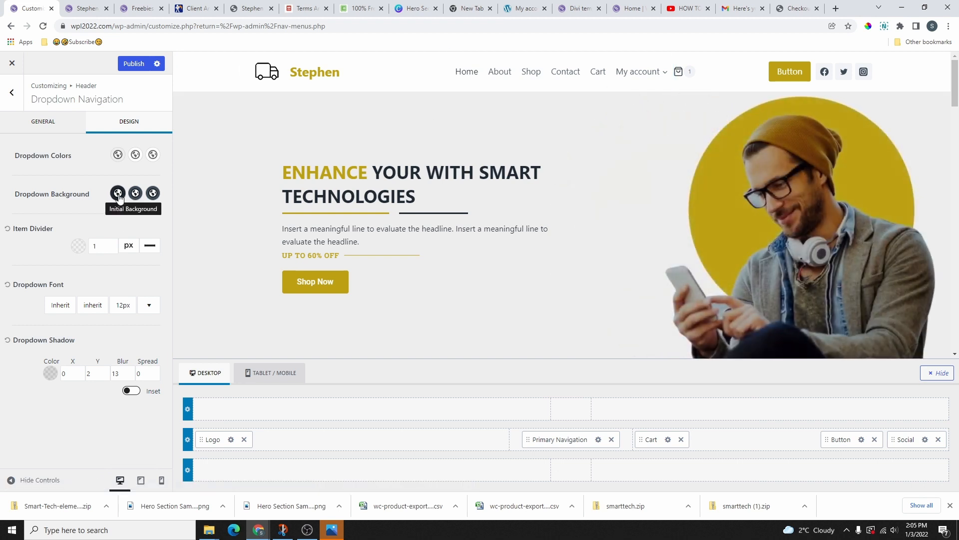
left_click(118, 193)
left_click(23, 366)
mouse_move(634, 70)
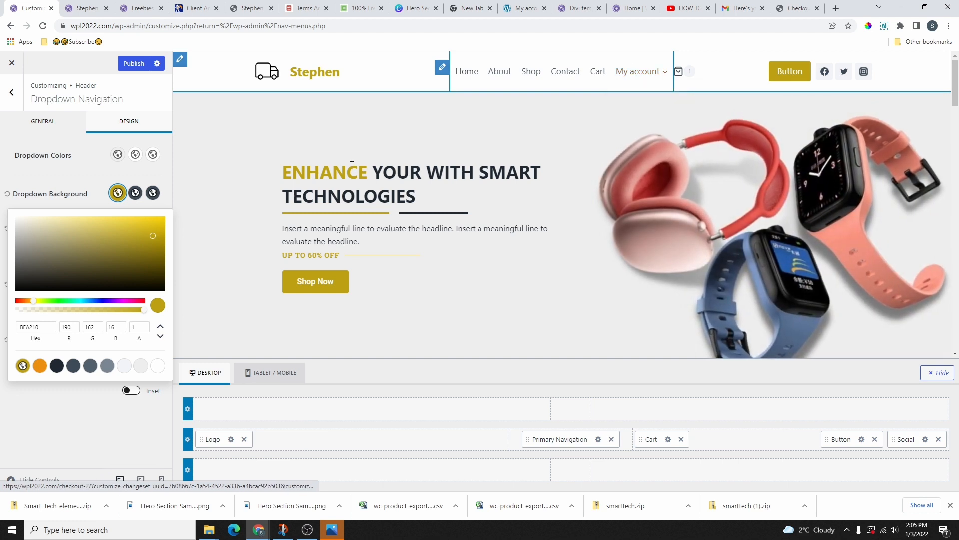
left_click(142, 195)
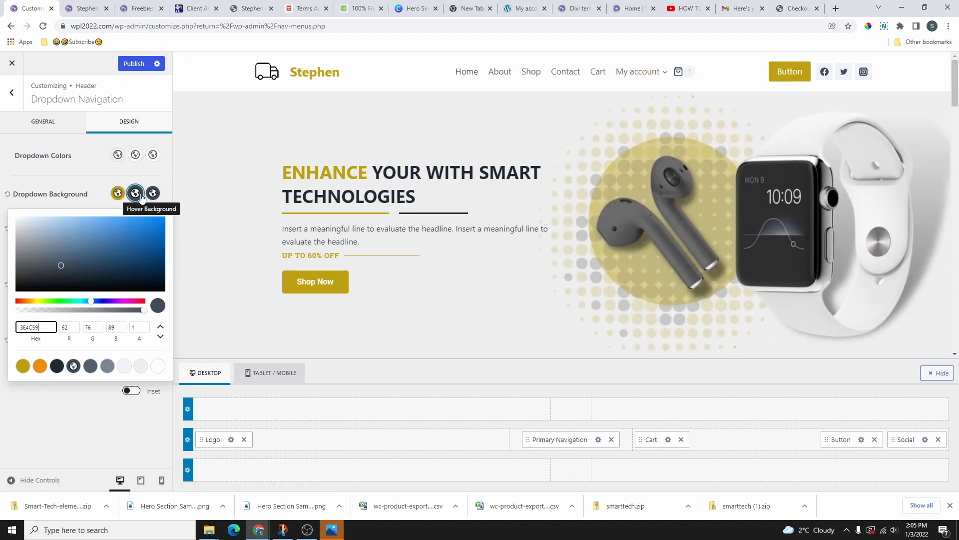
left_click(40, 366)
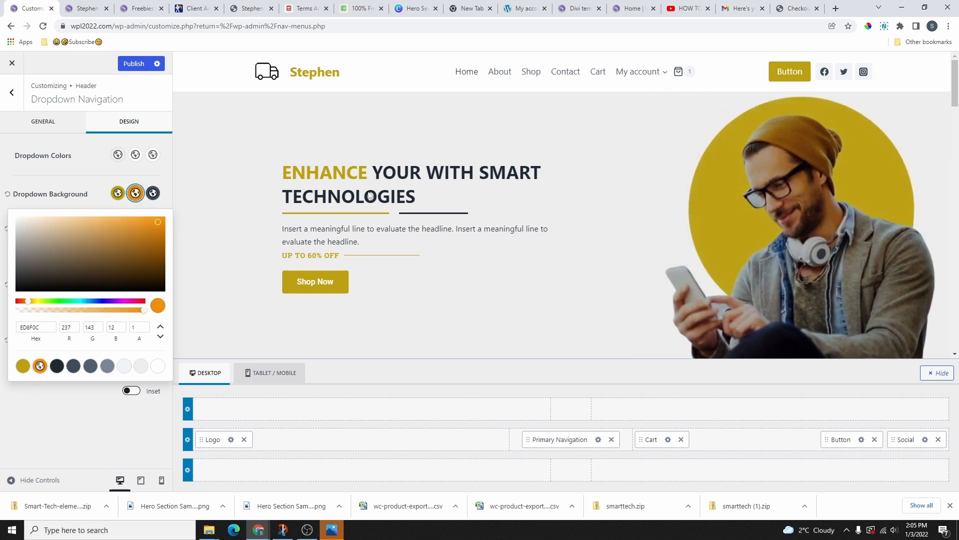
mouse_move(632, 75)
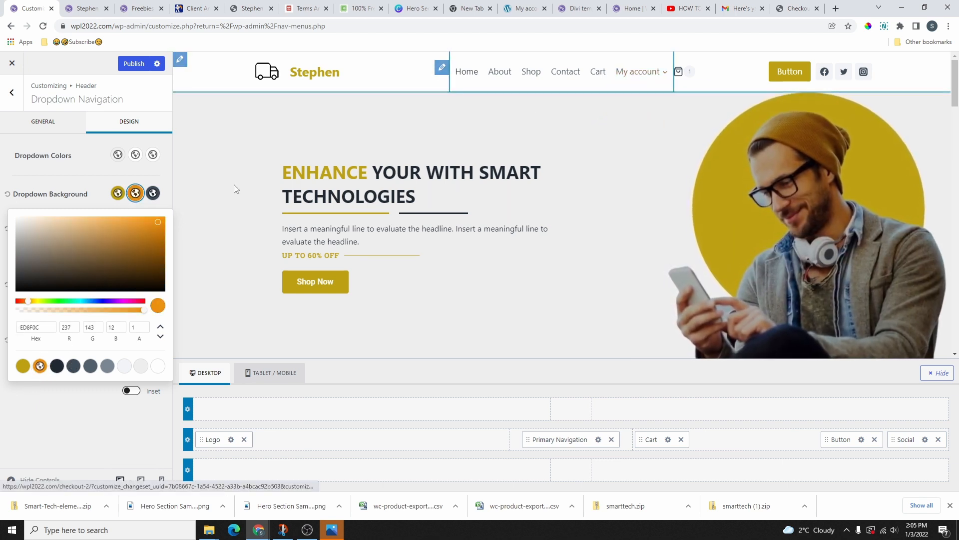
left_click(152, 193)
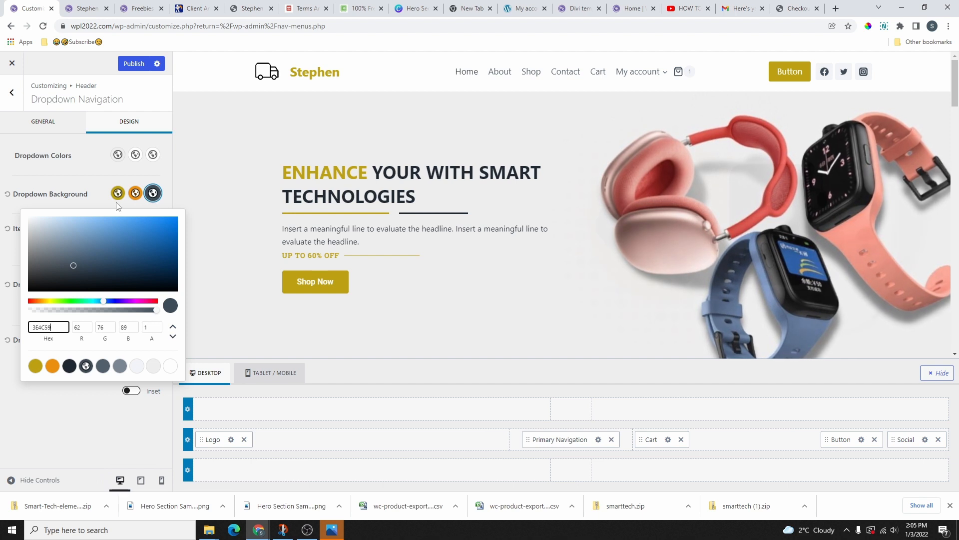
left_click(110, 201)
Set the primary navigation's text colors to gold BEA210 initially, dark 1F2933 on hover and orange ED8F0C when active
left_click(557, 439)
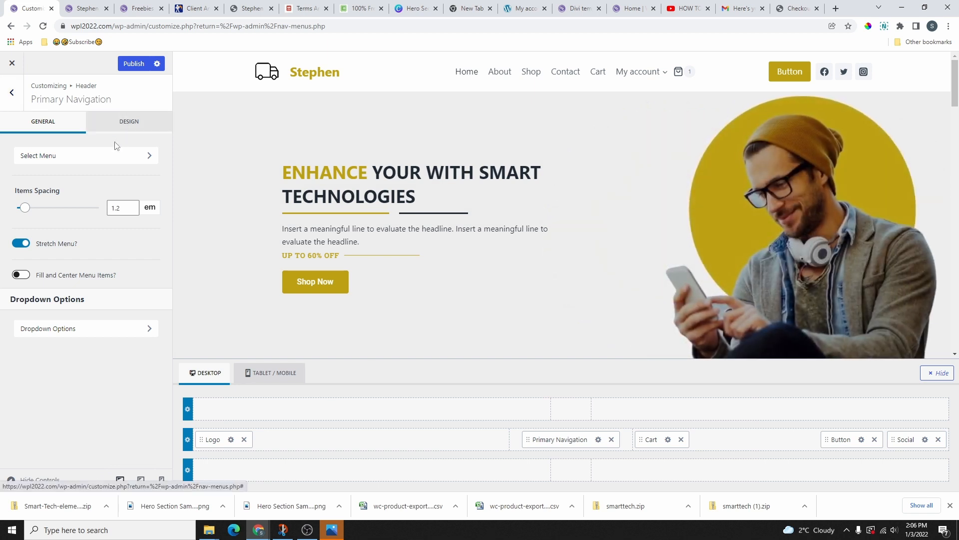
left_click(120, 125)
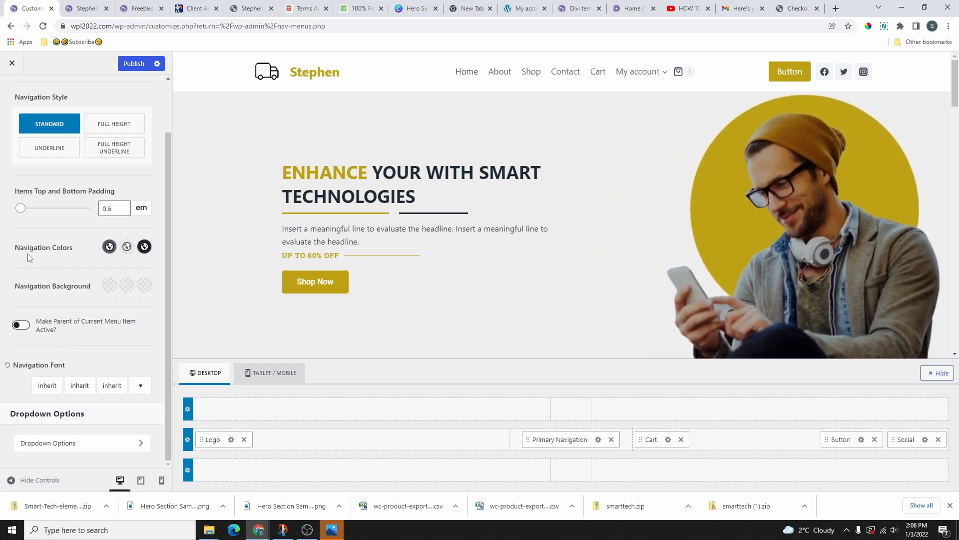
left_click(109, 247)
left_click(22, 218)
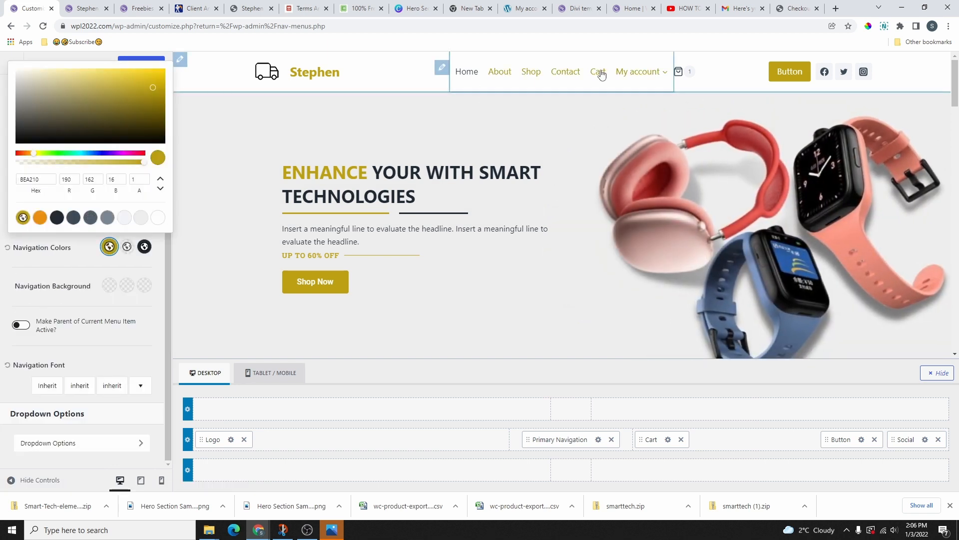
left_click(144, 246)
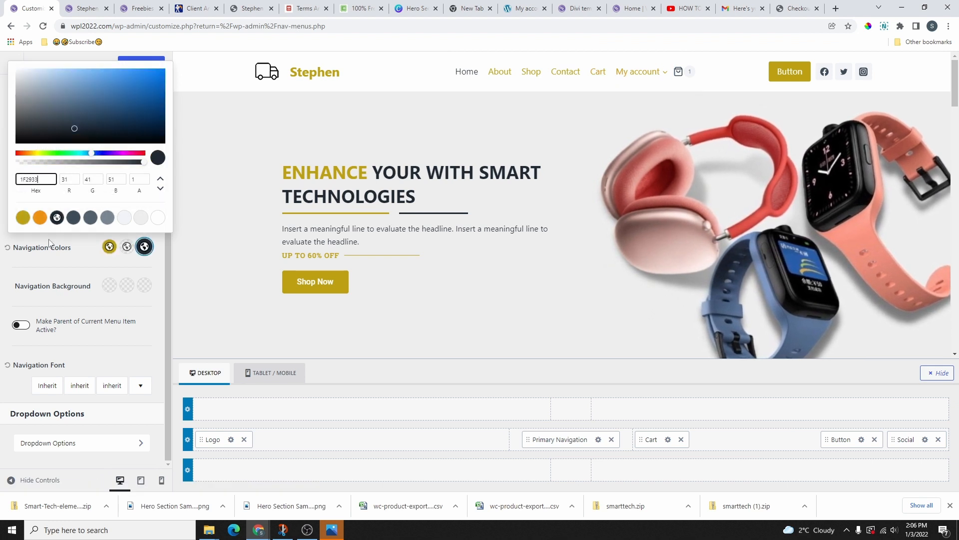
left_click(40, 217)
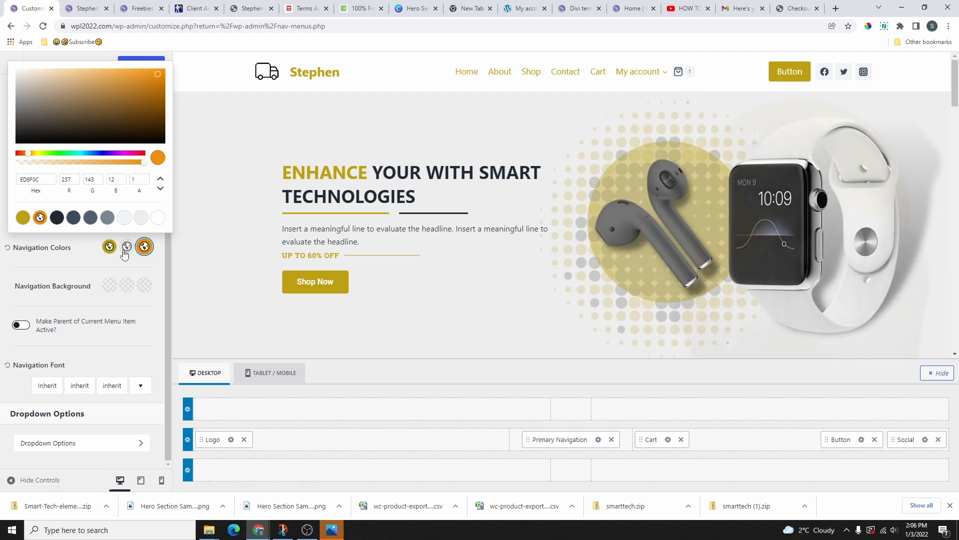
left_click(127, 246)
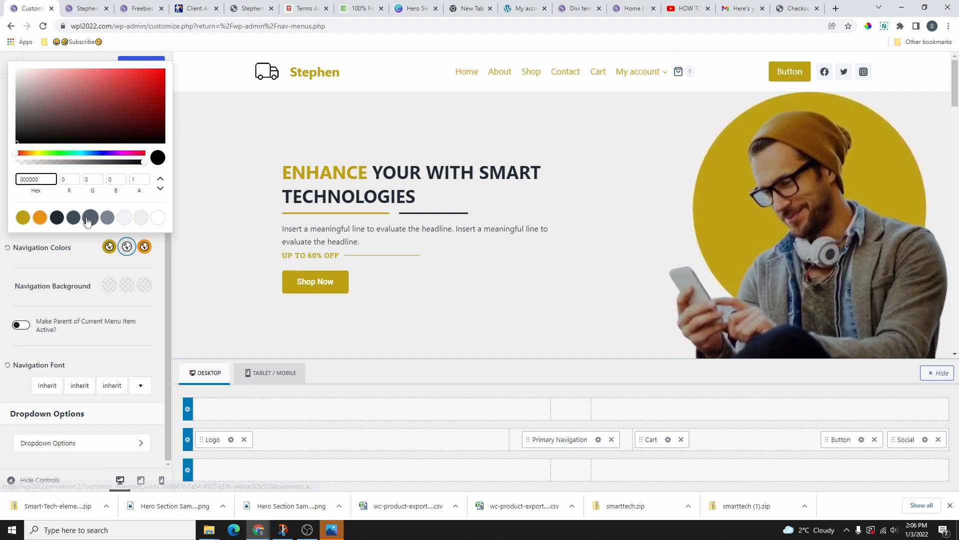
left_click(53, 218)
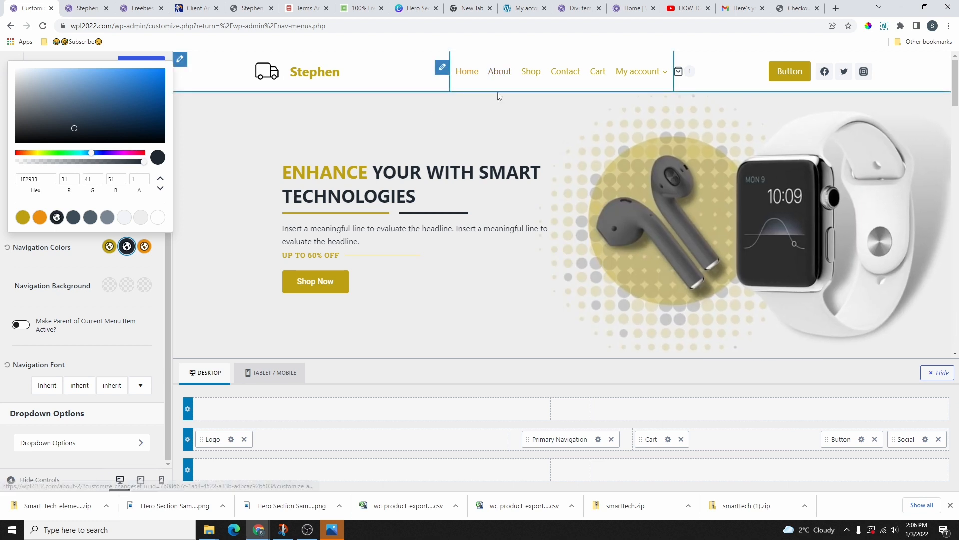
Try the dark palette color 1F2933 as the primary navigation's initial background, and reset it
left_click(109, 285)
left_click(57, 256)
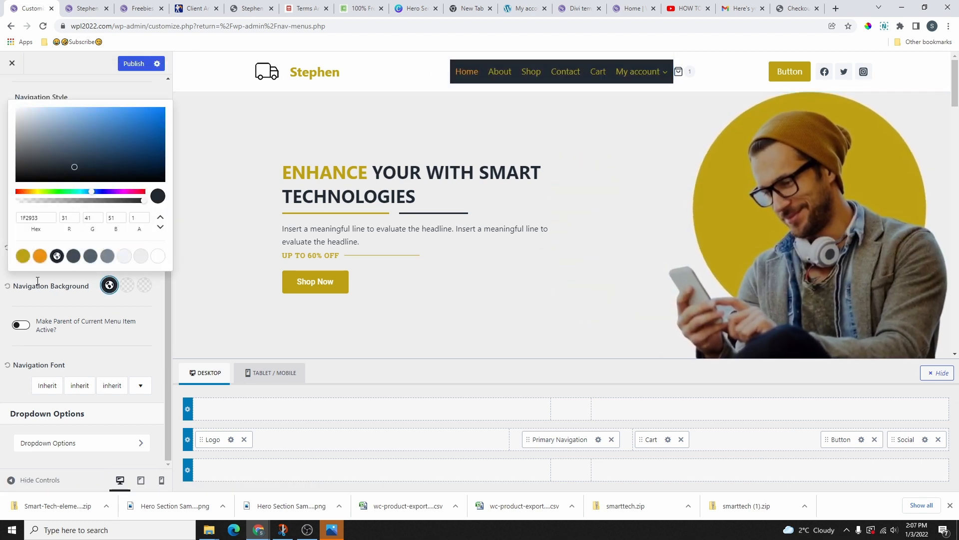
left_click(8, 287)
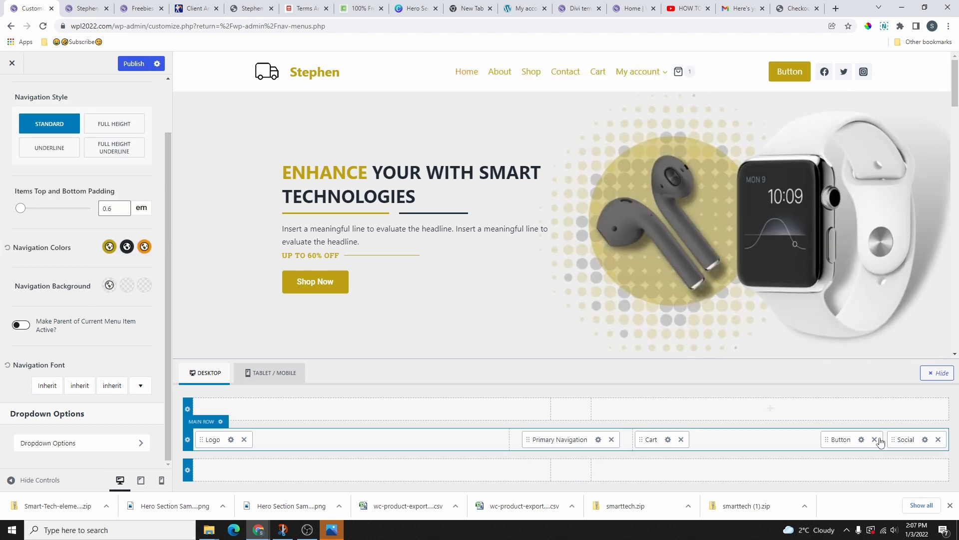
left_click(860, 439)
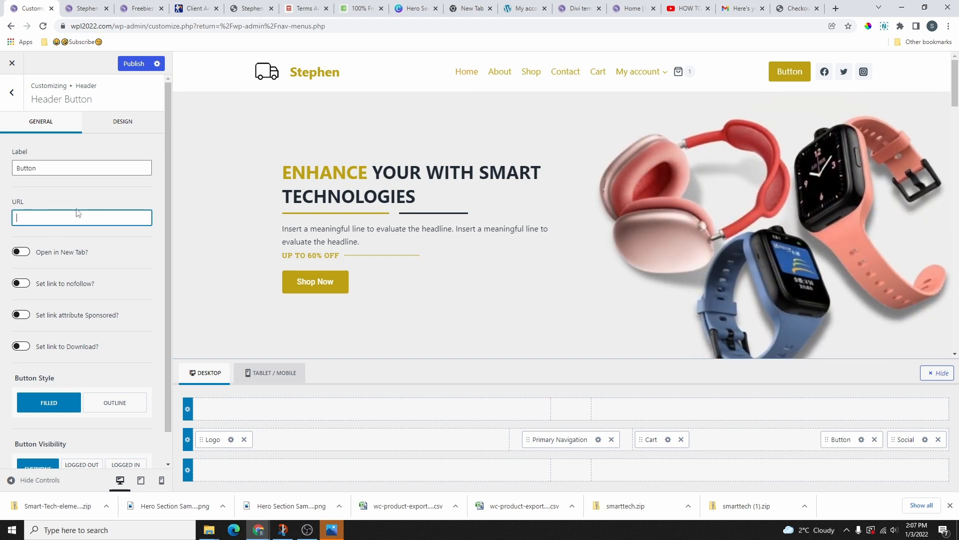
key("ctrl+Tab")
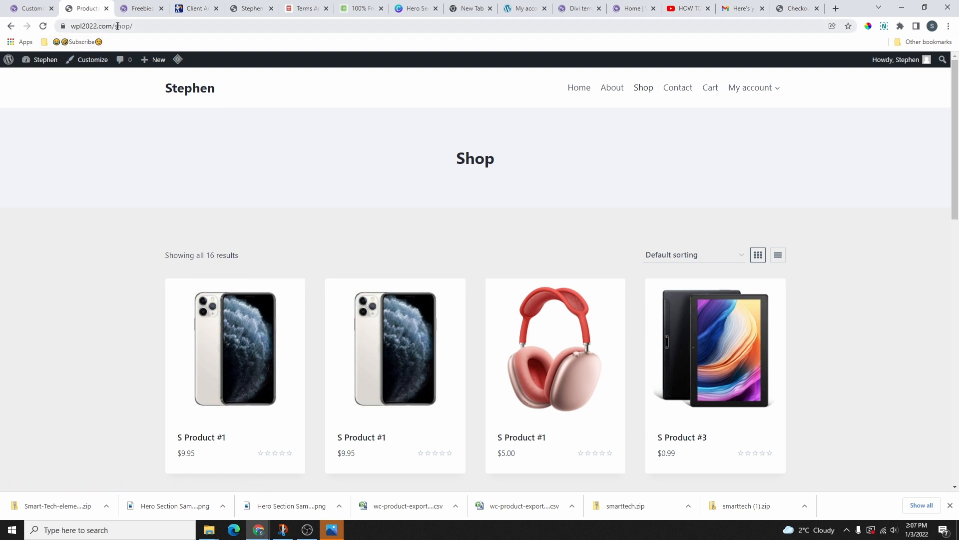
left_click(107, 26)
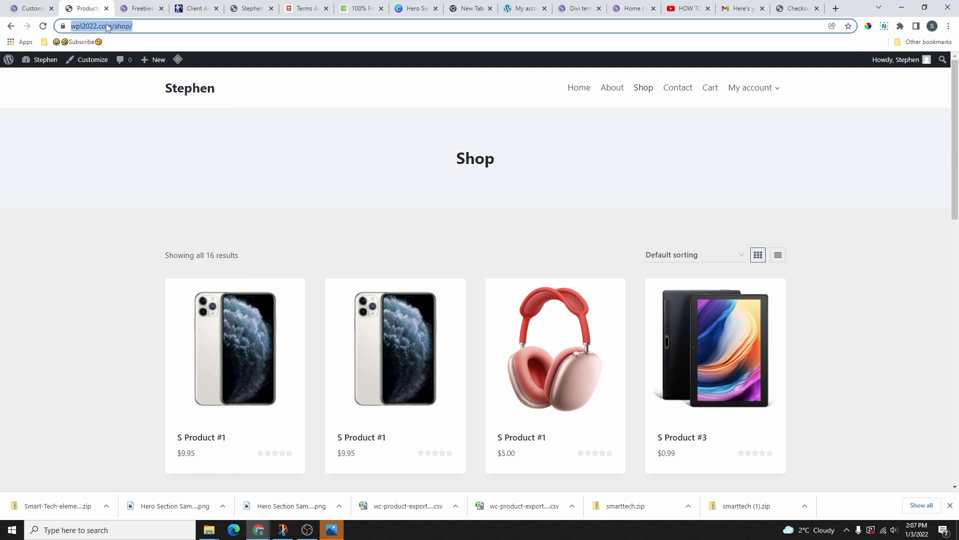
key("ctrl+shift+Tab")
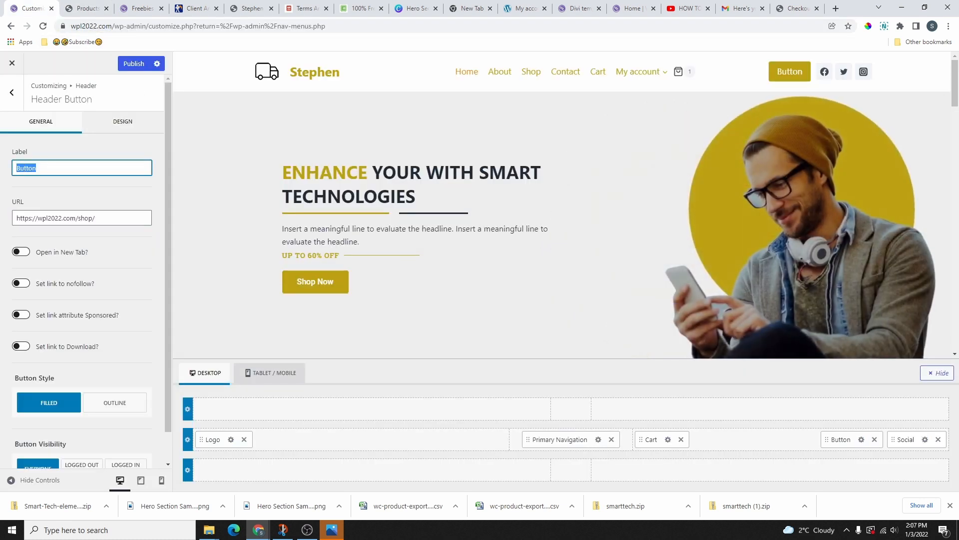
type("Shop Now")
Make the header button's link open in a new tab with nofollow, and try the Outline style before returning to Filled
scroll(101, 281, "down", 1)
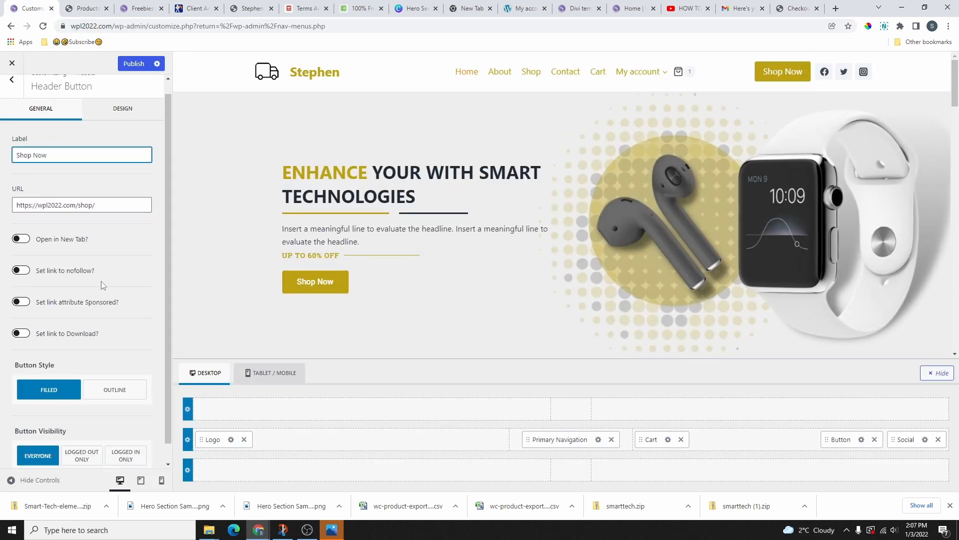
left_click(21, 220)
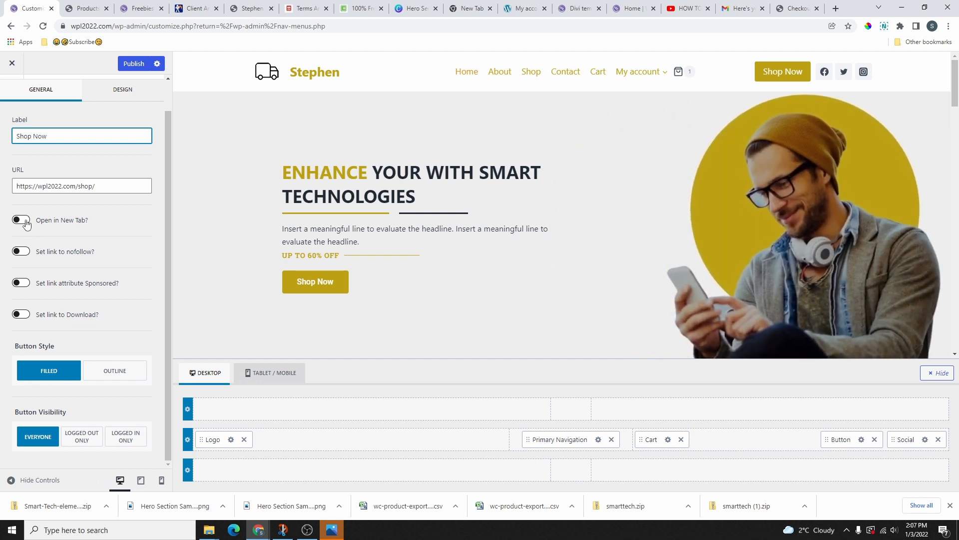
left_click(23, 253)
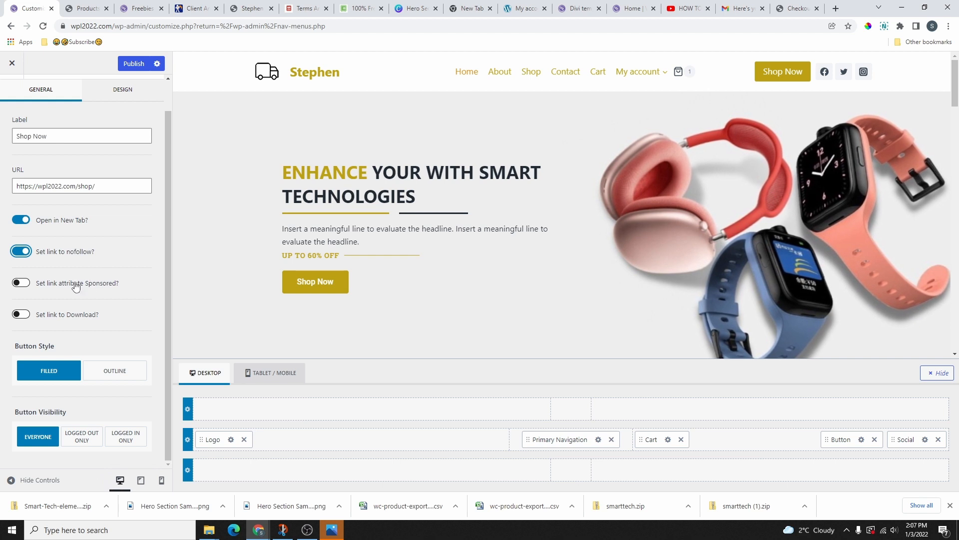
left_click(115, 371)
left_click(47, 369)
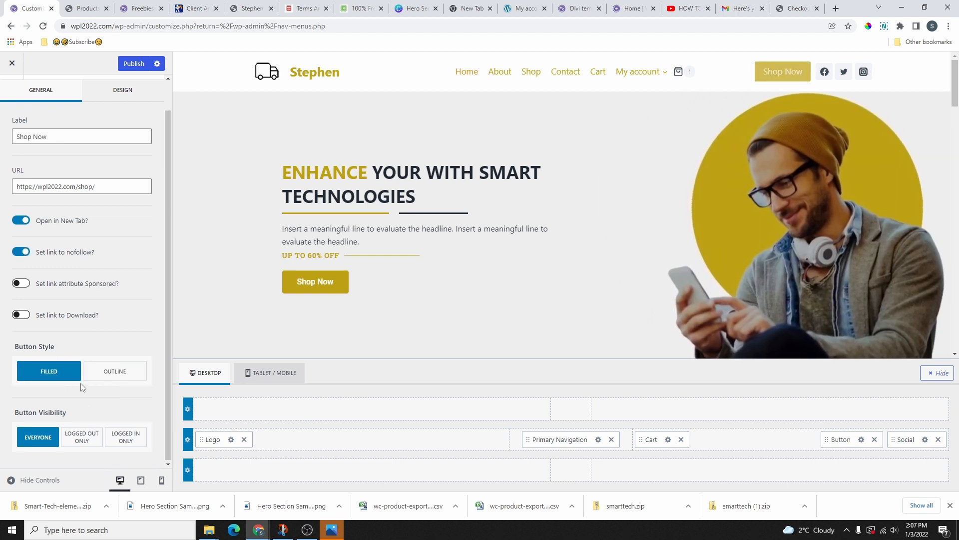
Try the Outline style and the Logged Out Only and Logged In Only visibility on the header button, returning to Filled and Everyone
left_click(120, 378)
left_click(46, 373)
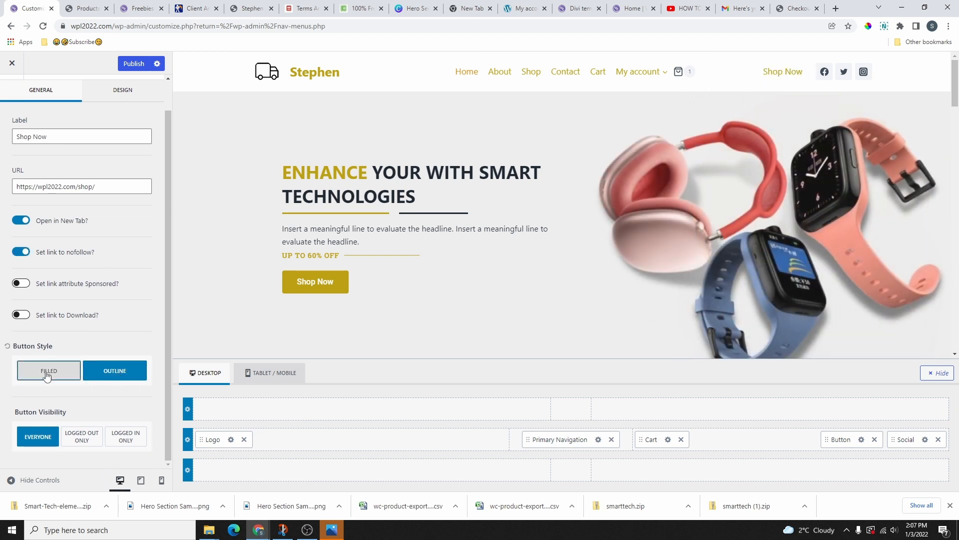
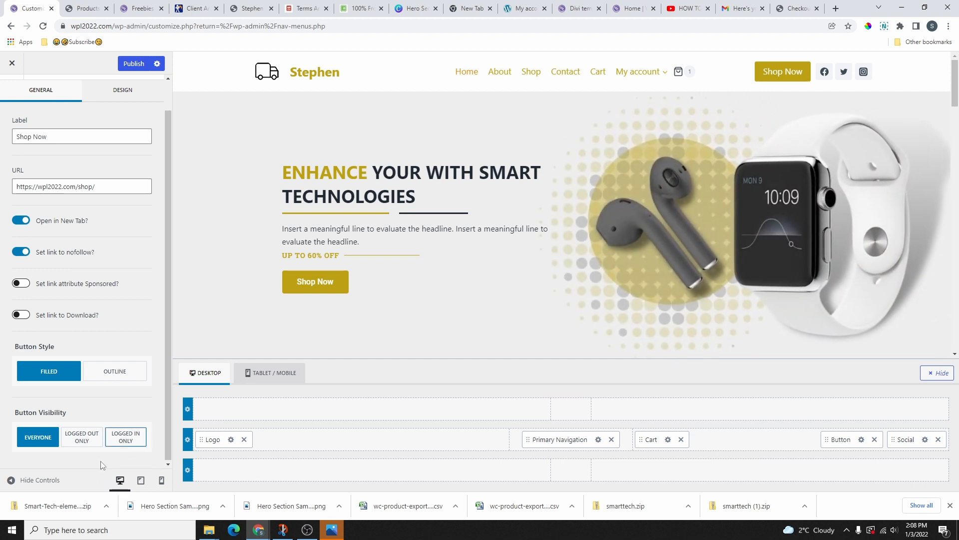
left_click(82, 441)
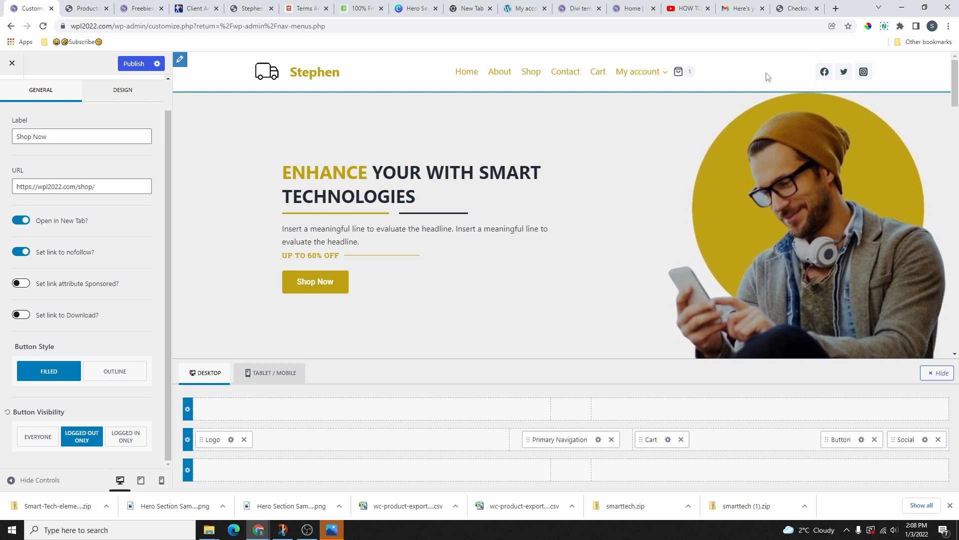
left_click(125, 436)
left_click(38, 437)
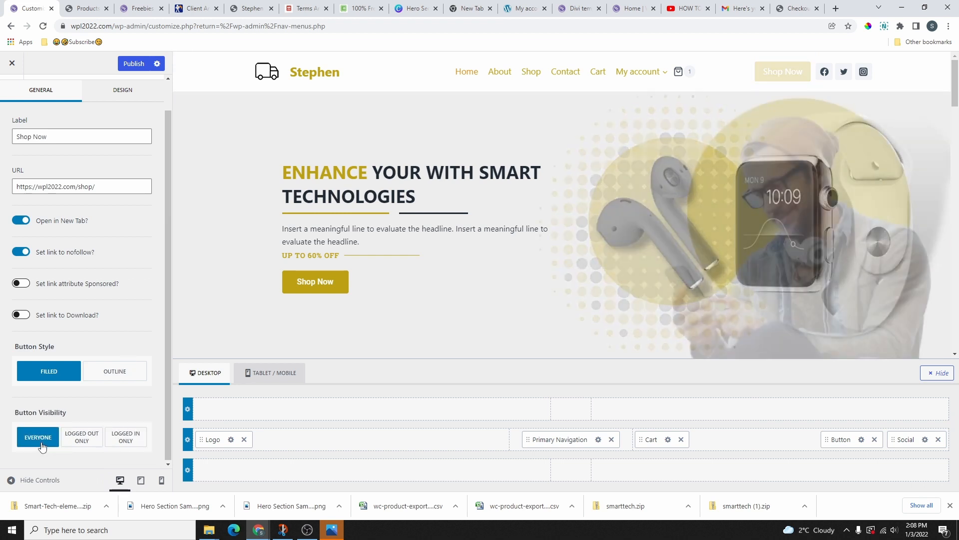
Set the header button's size to SM after trying Custom and LG, and look through its remaining design options
scroll(98, 149, "up", 1)
left_click(122, 122)
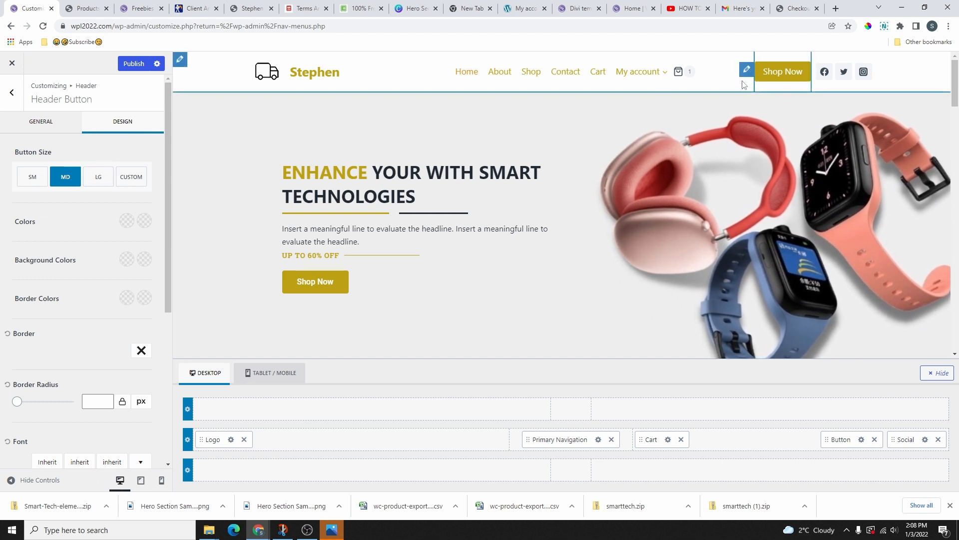
left_click(131, 179)
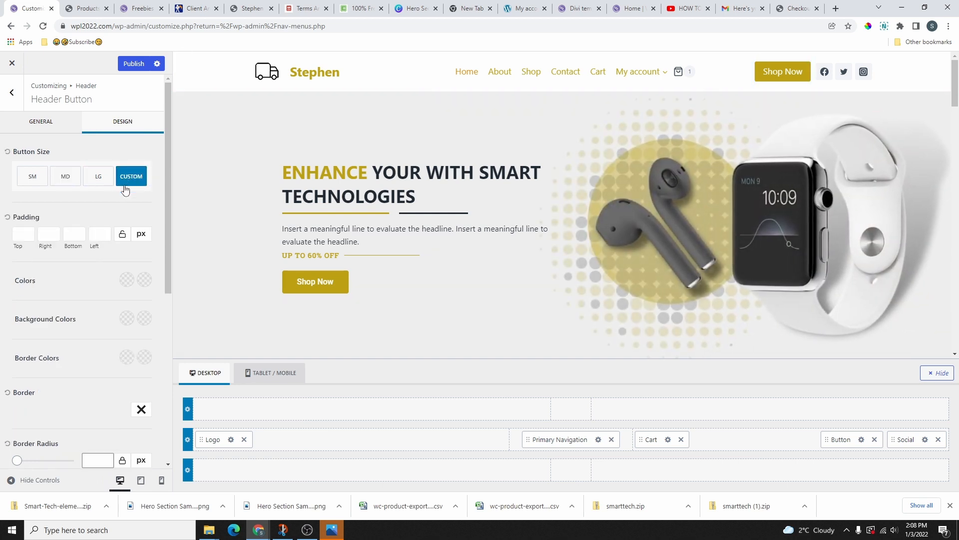
left_click(98, 179)
left_click(33, 177)
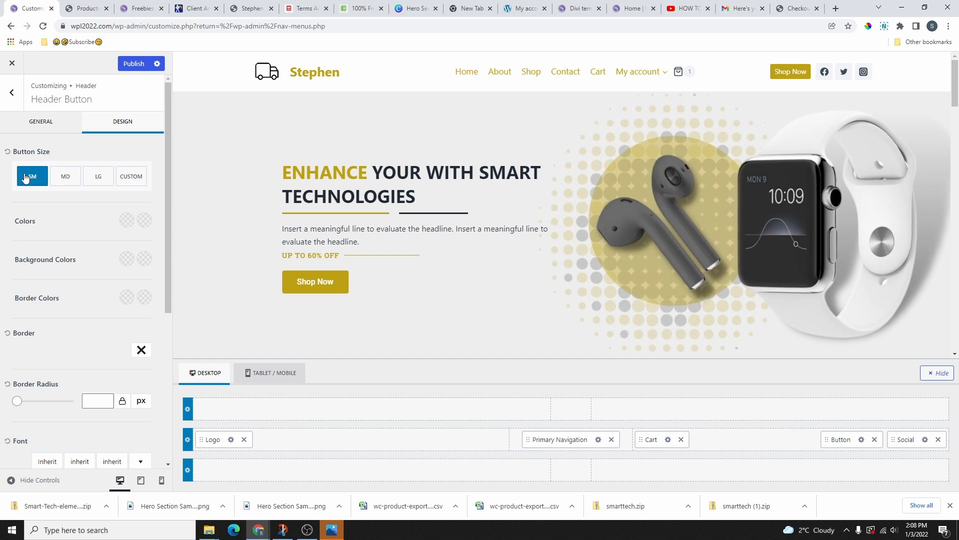
scroll(113, 278, "down", 1)
scroll(105, 230, "down", 1)
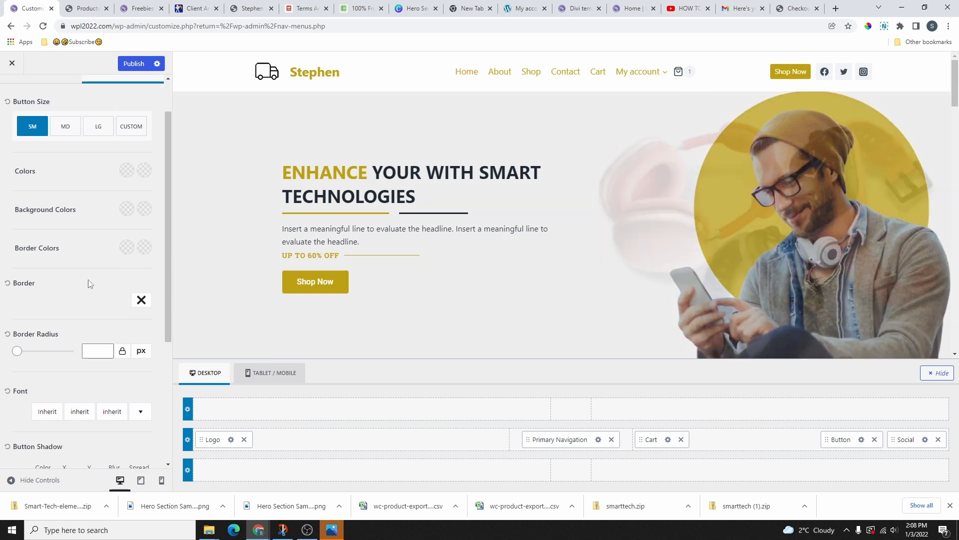
scroll(115, 284, "down", 2)
scroll(96, 258, "down", 2)
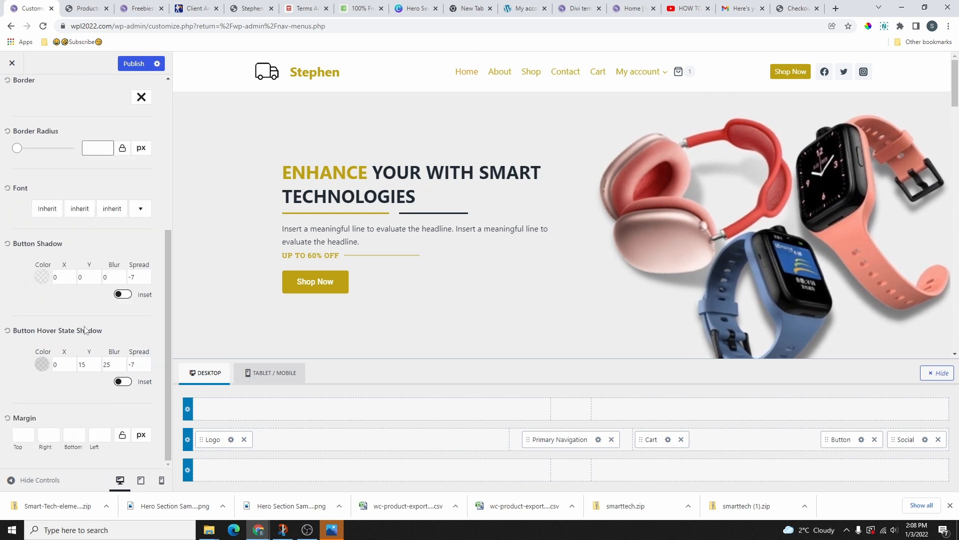
scroll(97, 370, "up", 5)
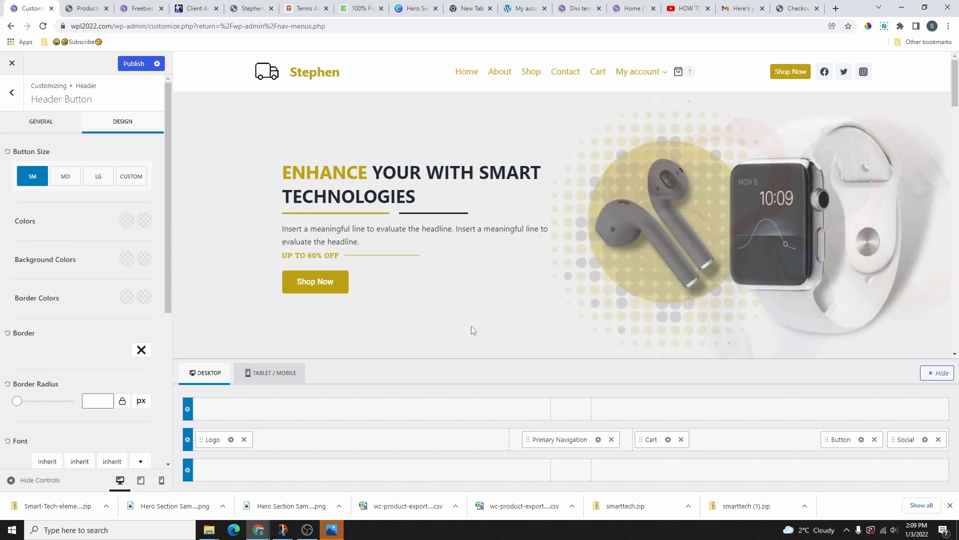
scroll(471, 326, "down", 3)
scroll(363, 87, "up", 3)
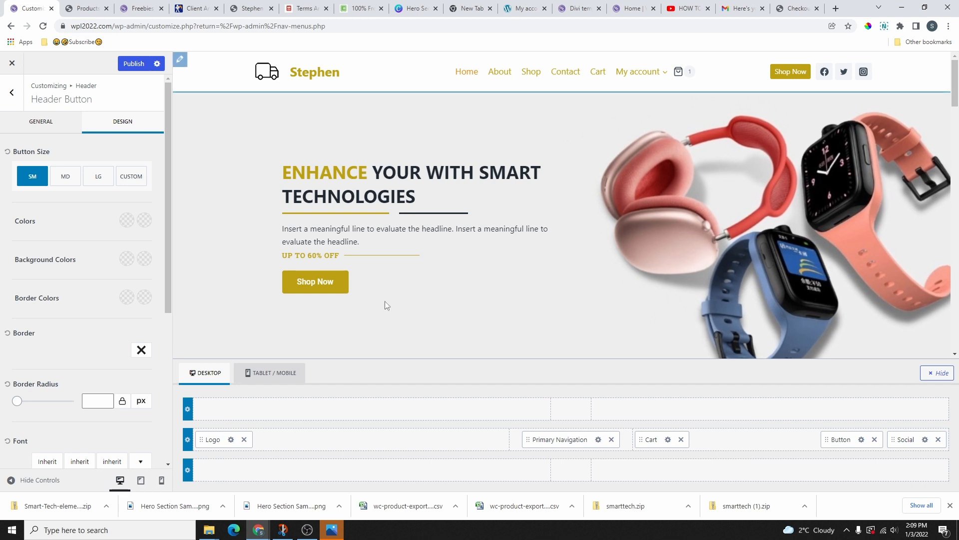
Set the header main row's background to white FFFFFF after trying the darker palette colors
left_click(188, 439)
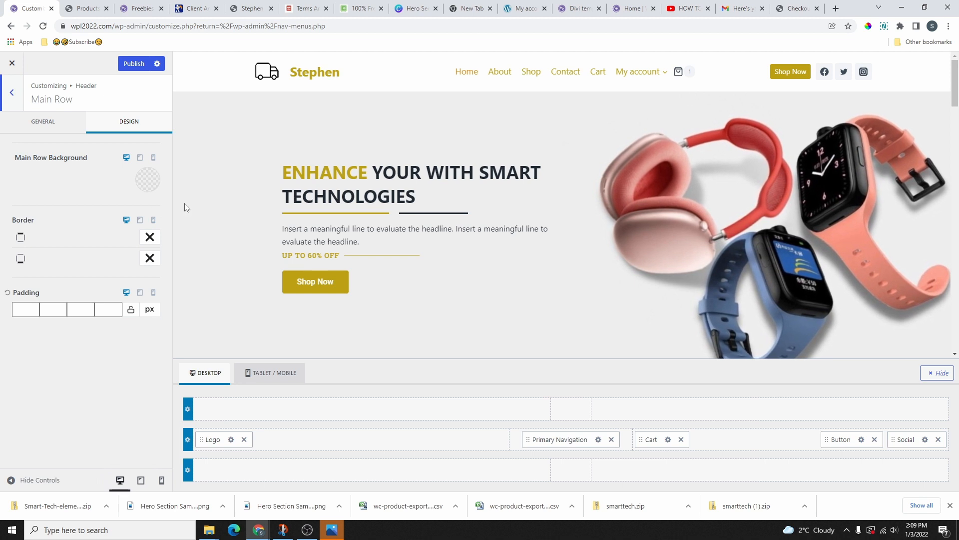
left_click(148, 180)
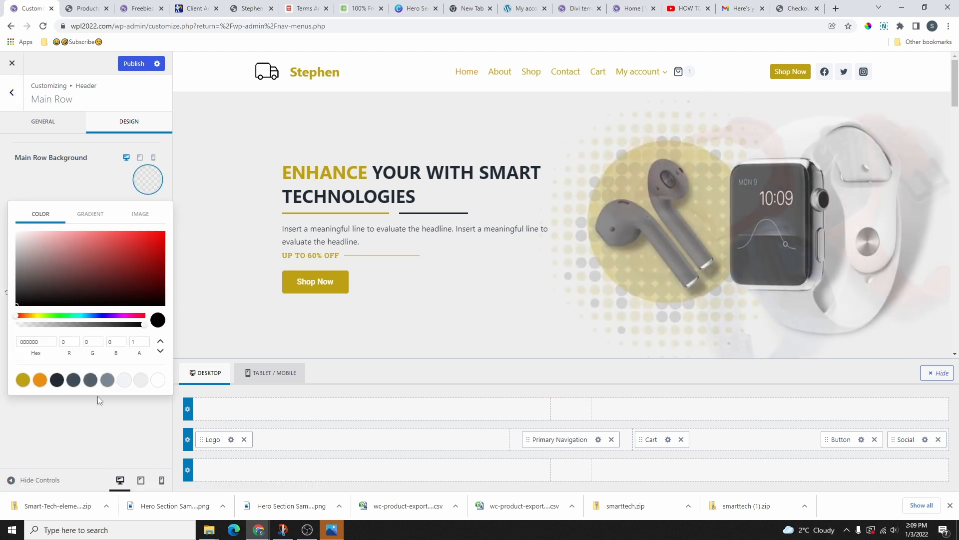
left_click(107, 379)
left_click(74, 381)
left_click(58, 381)
left_click(158, 380)
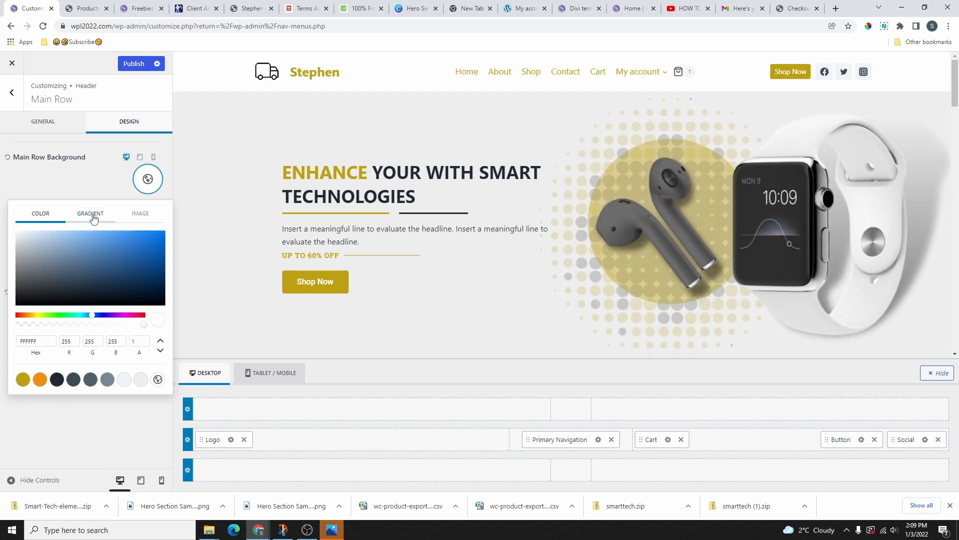
Try a gradient as the header main row's background and return to a solid color
left_click(111, 213)
left_click(88, 245)
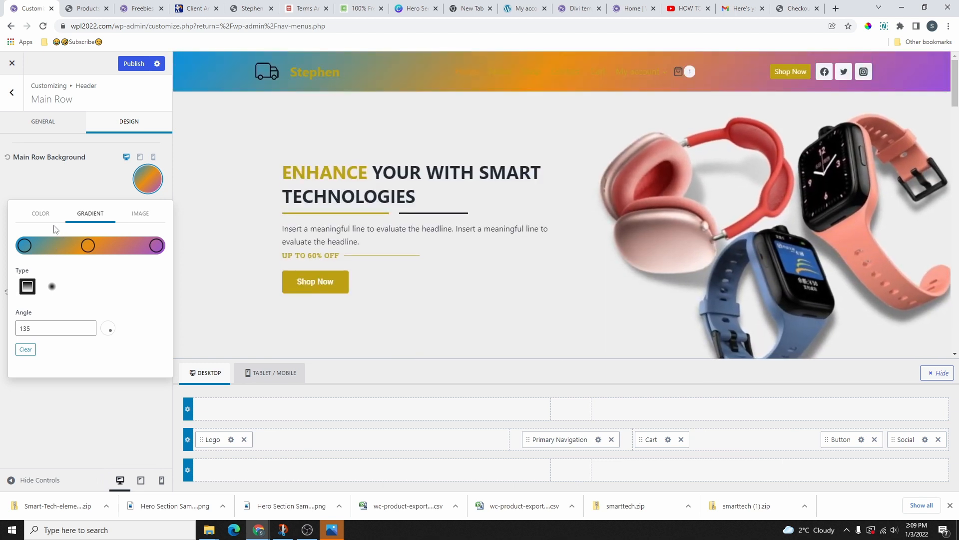
left_click(40, 213)
left_click(48, 413)
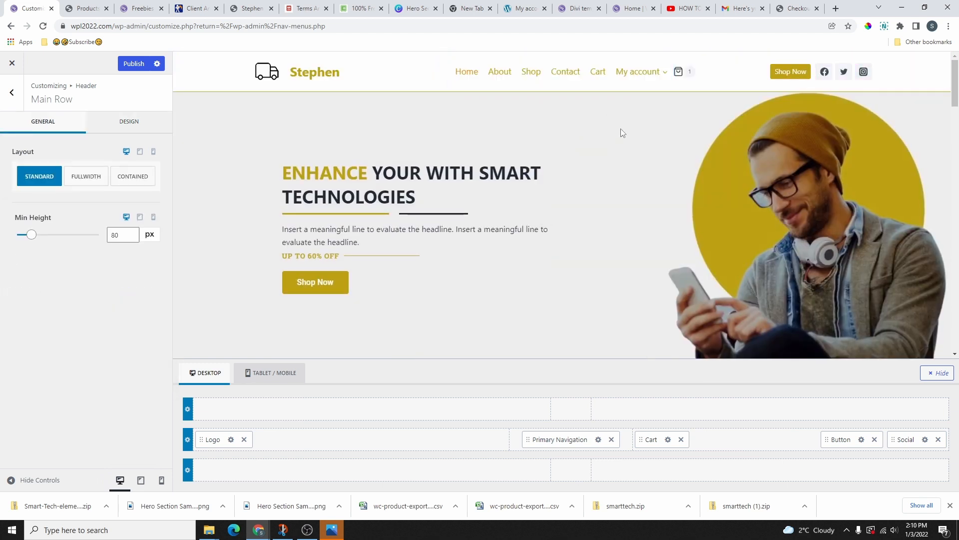
Publish the desktop header changes and switch the header builder to the Tablet / Mobile layout
scroll(674, 240, "down", 4)
scroll(711, 320, "up", 4)
left_click(925, 440)
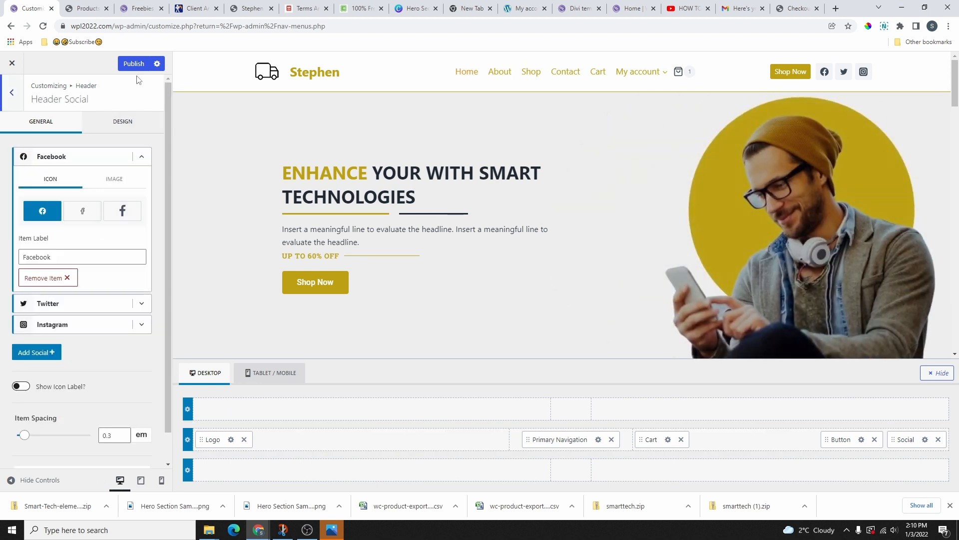
left_click(135, 64)
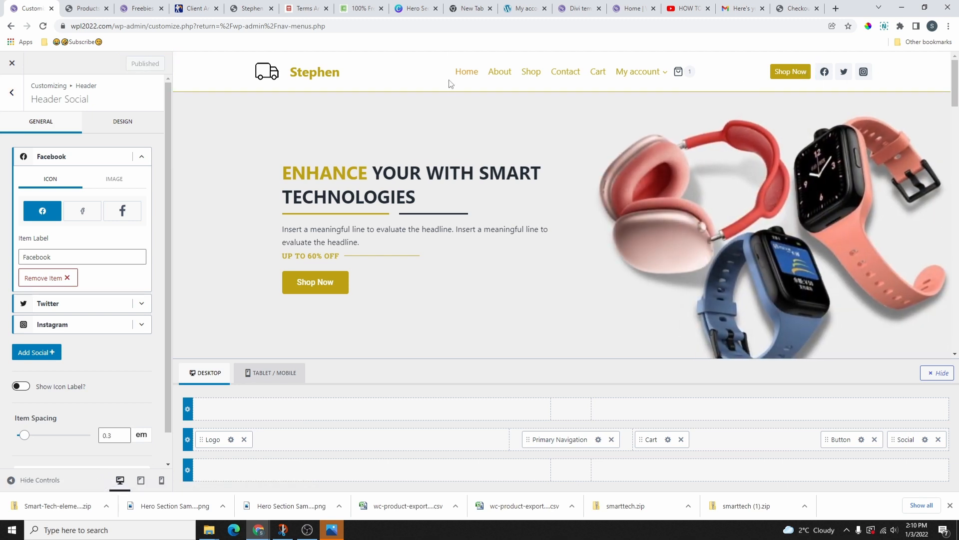
left_click(264, 372)
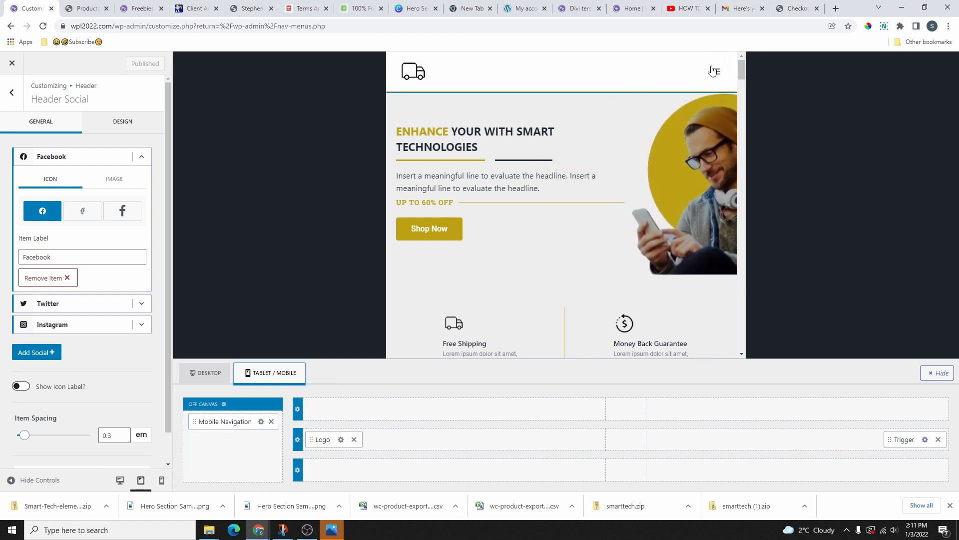
Try a Button element below Mobile Navigation in the off-canvas area, preview it in the mobile menu, and remove it
left_click(234, 449)
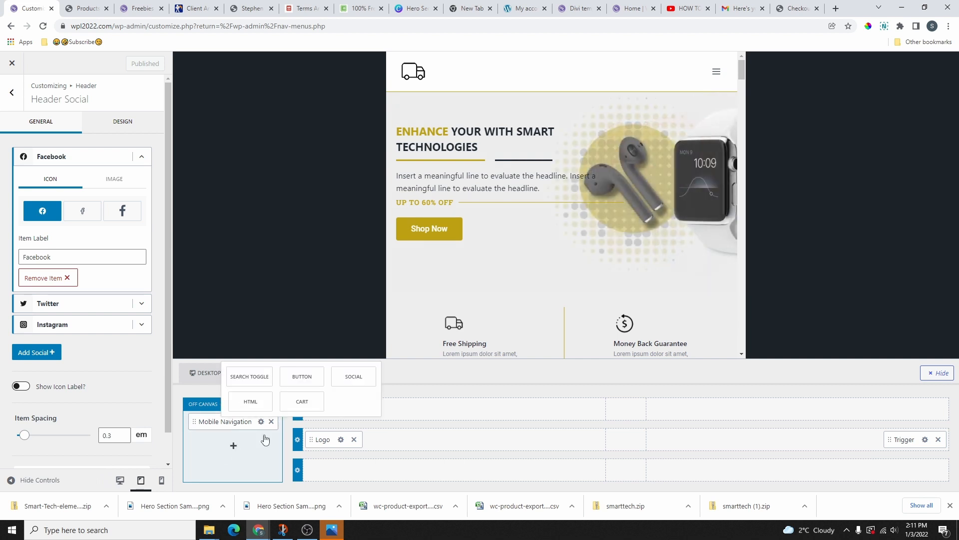
left_click(310, 376)
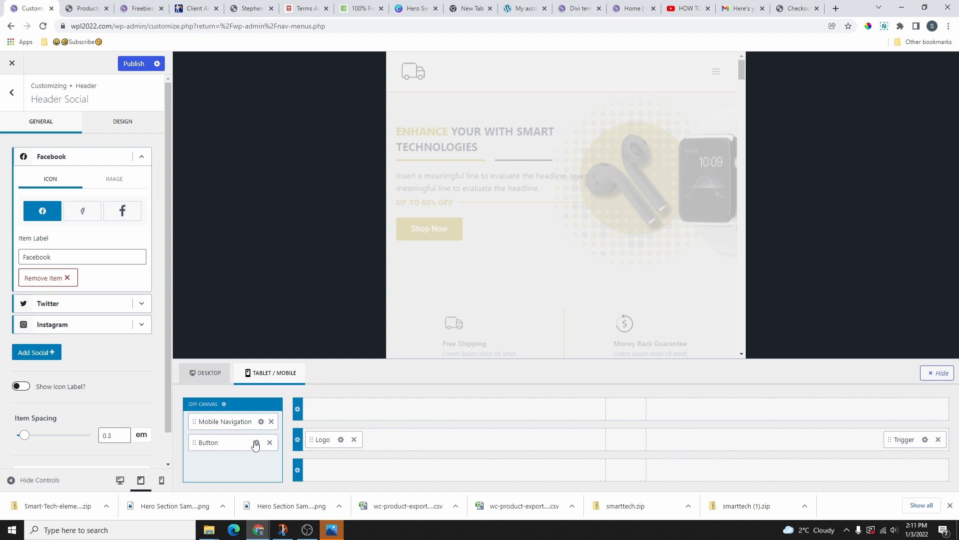
left_click(256, 442)
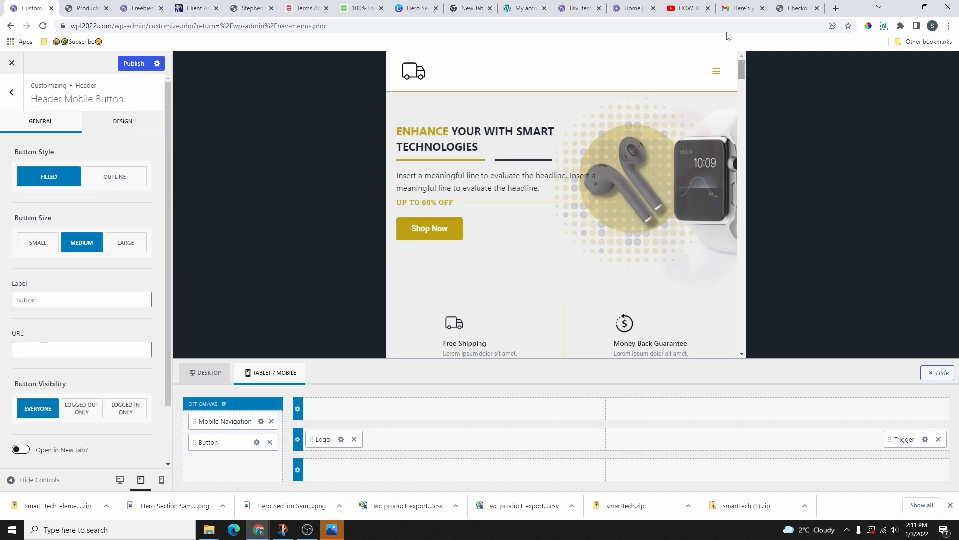
left_click(717, 75)
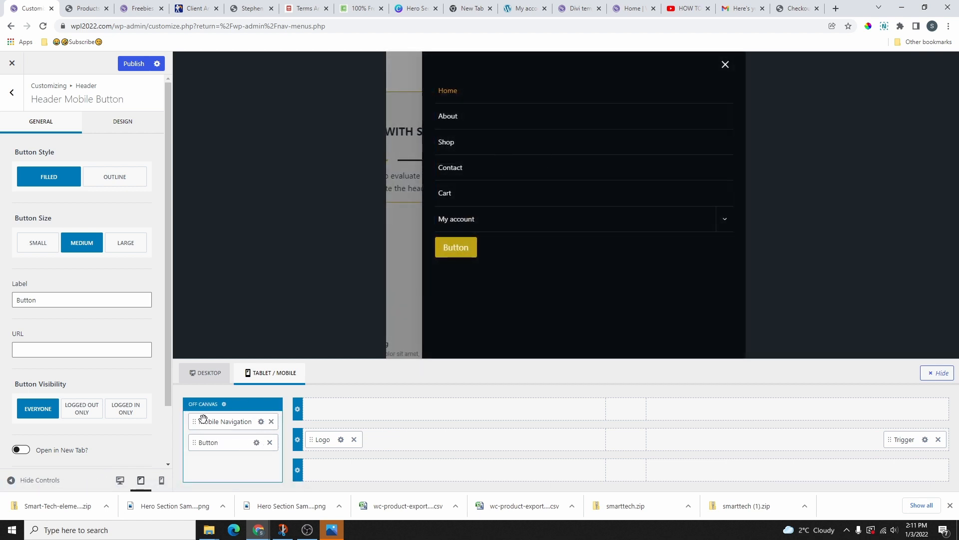
left_click(271, 444)
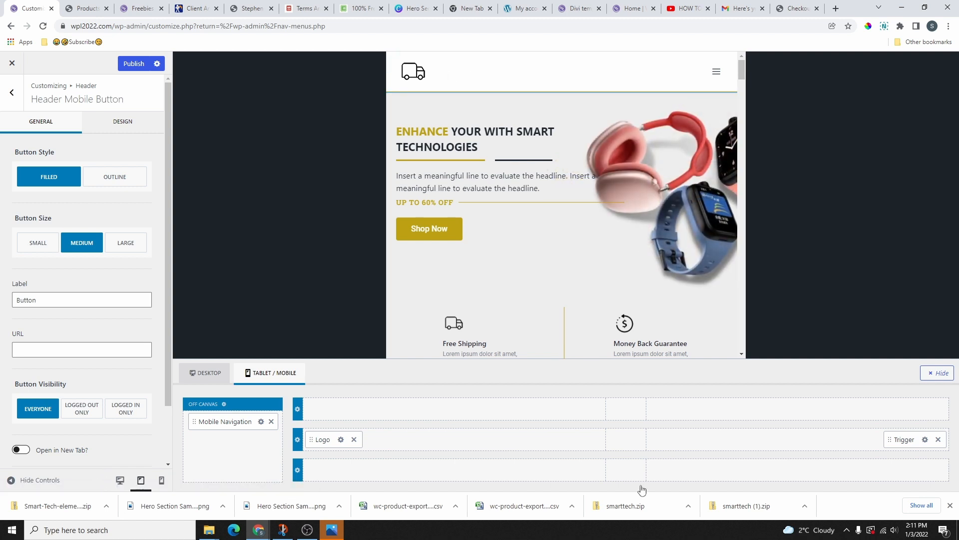
Add a Button element to the mobile header's main row, placed directly before the Trigger
left_click(626, 439)
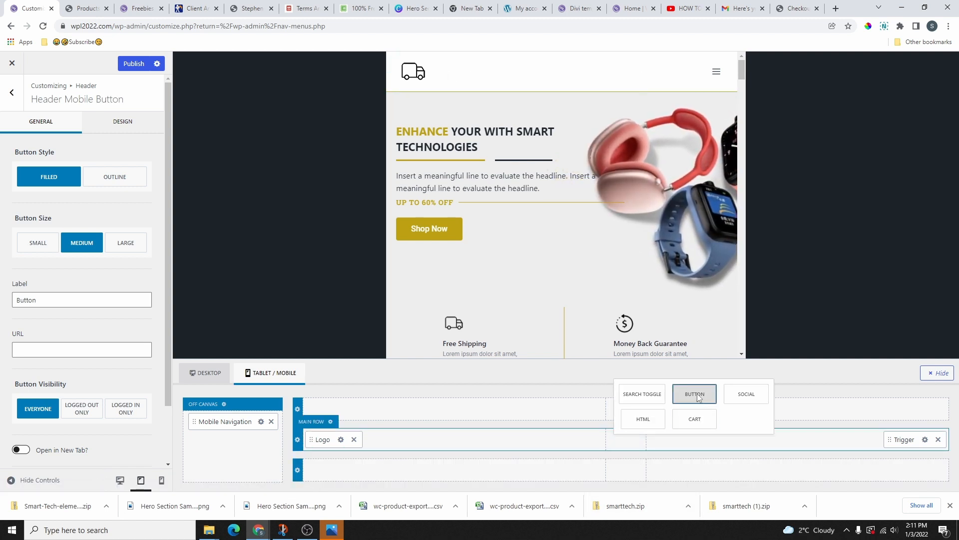
left_click(694, 394)
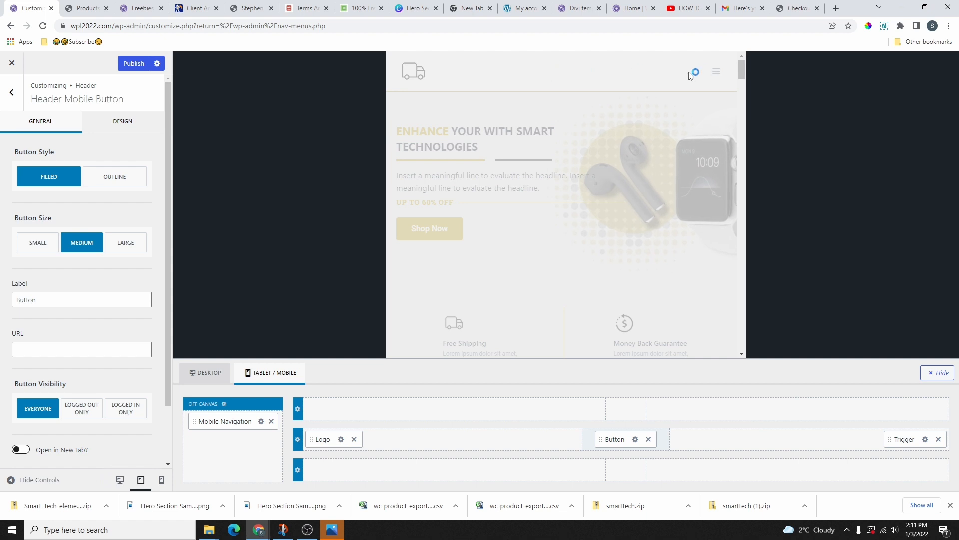
left_click_drag(613, 439, 852, 430)
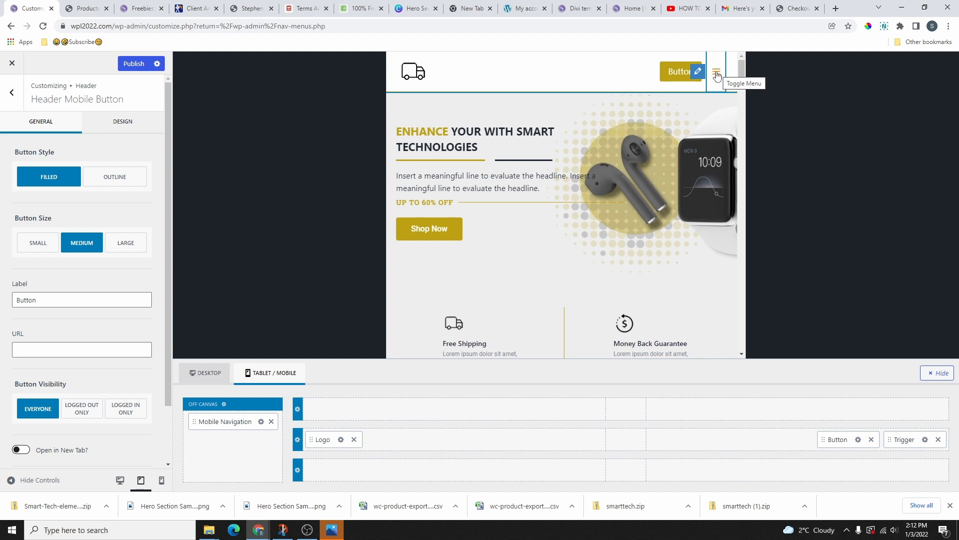
Label the mobile trigger Menu and give it the thicker three-line icon after trying the three-dot icon
left_click(924, 439)
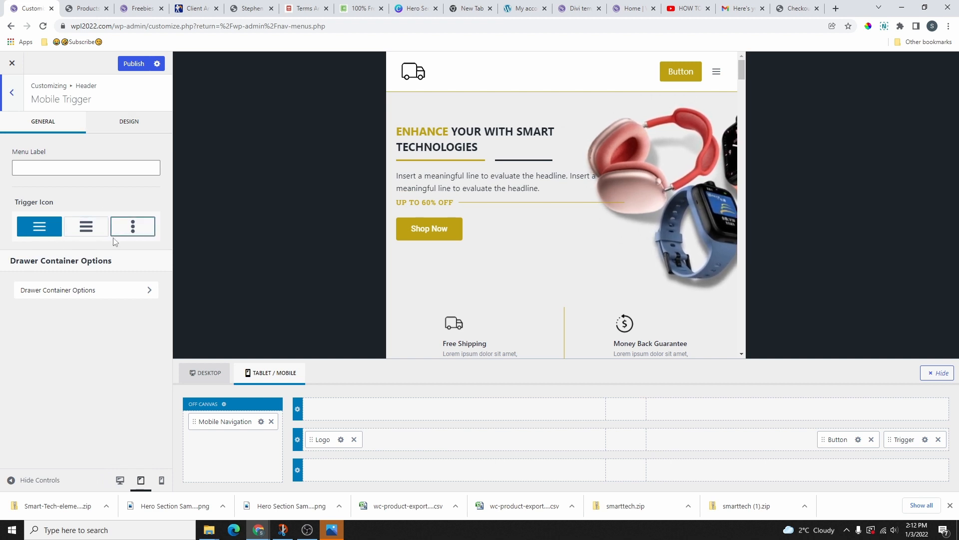
left_click(129, 234)
left_click(97, 232)
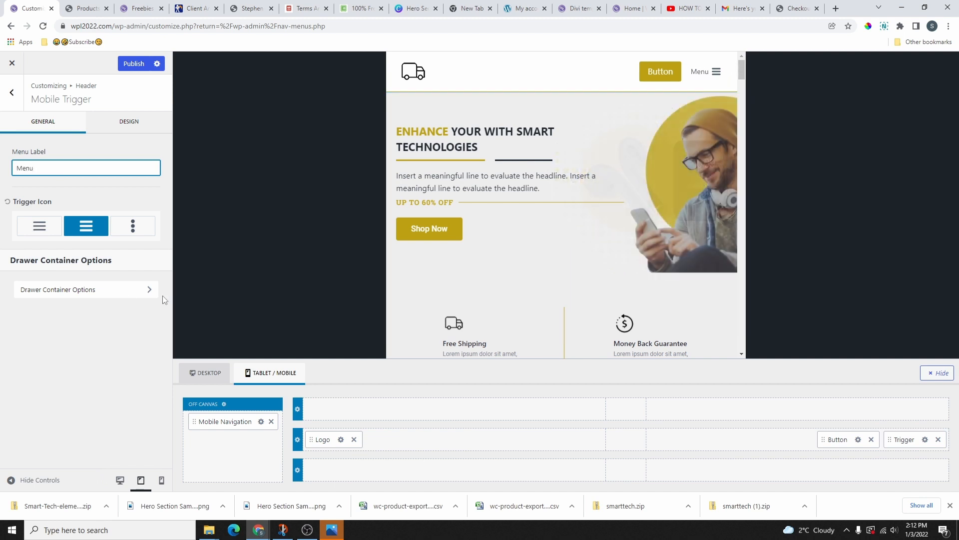
Set the mobile trigger's style to Bordered, with trigger colors orange ED8F0C initially and gold on hover
left_click(142, 125)
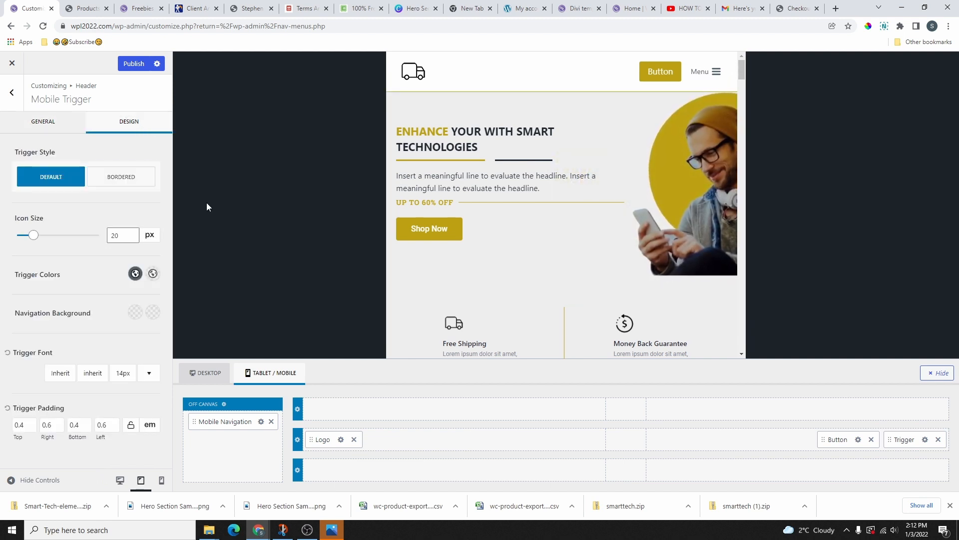
left_click(125, 177)
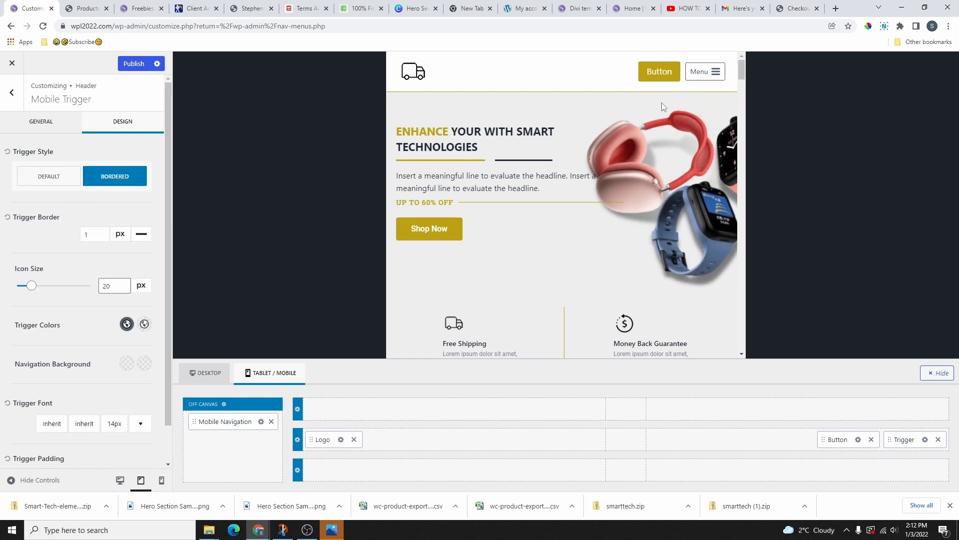
left_click(126, 323)
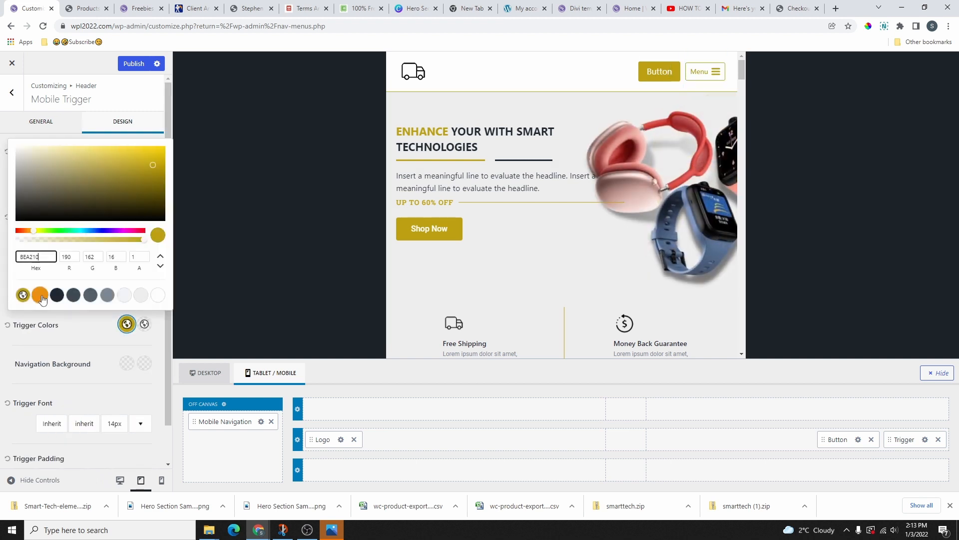
left_click(41, 296)
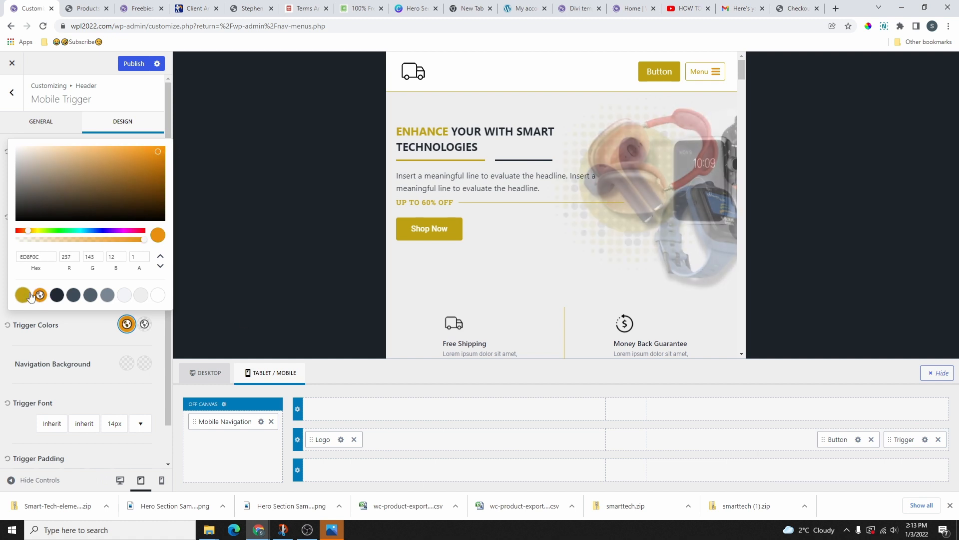
left_click(148, 351)
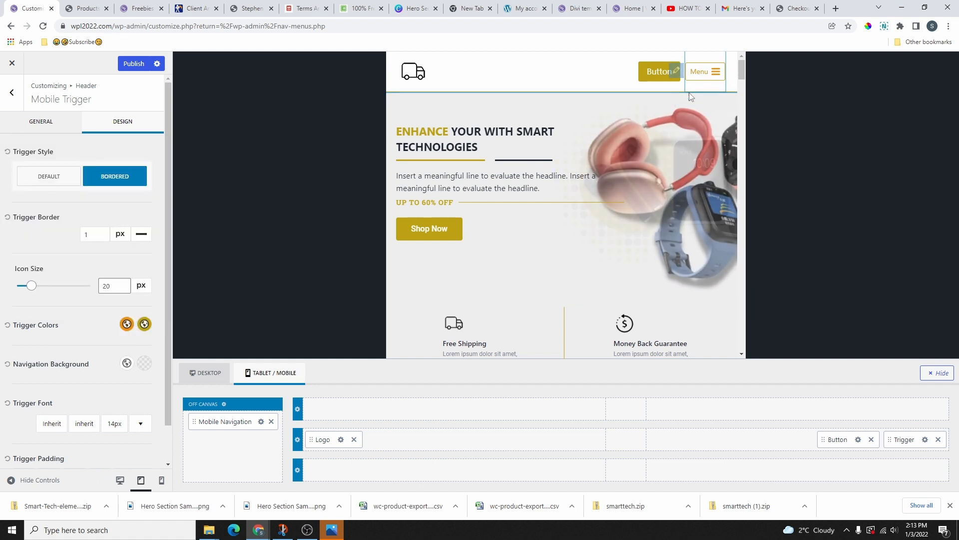
Try the Fullwidth layout and the Left slide-out side for the header off-canvas area, returning to Side Panel and Right
left_click(233, 415)
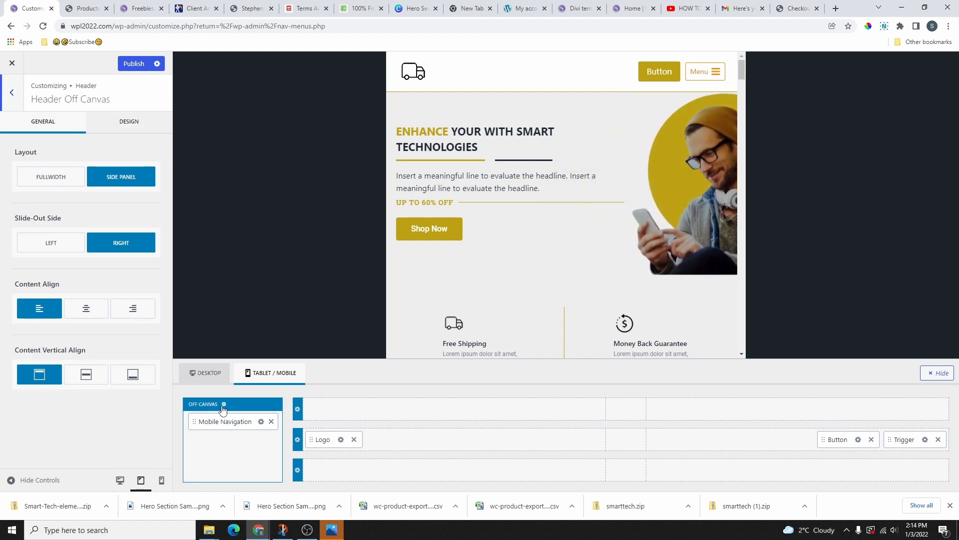
left_click(704, 71)
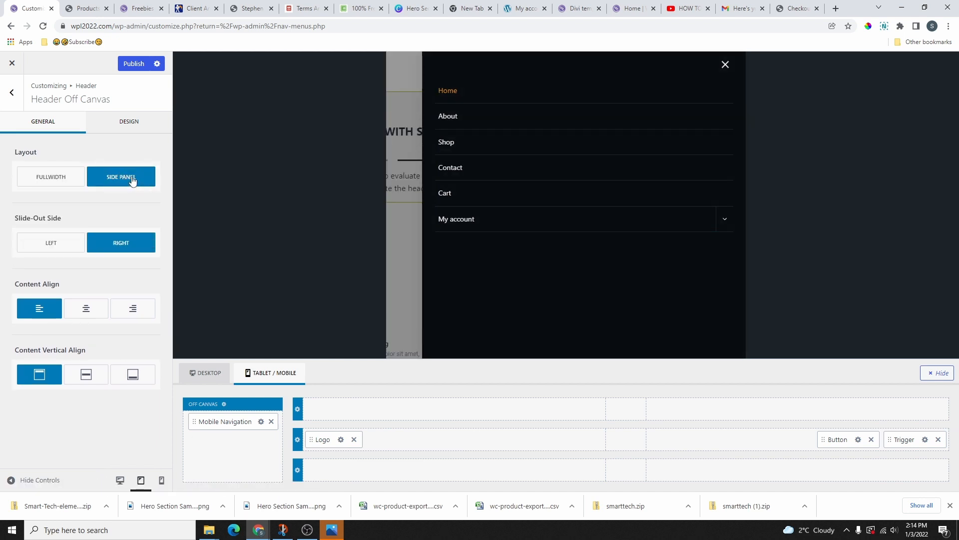
left_click(62, 184)
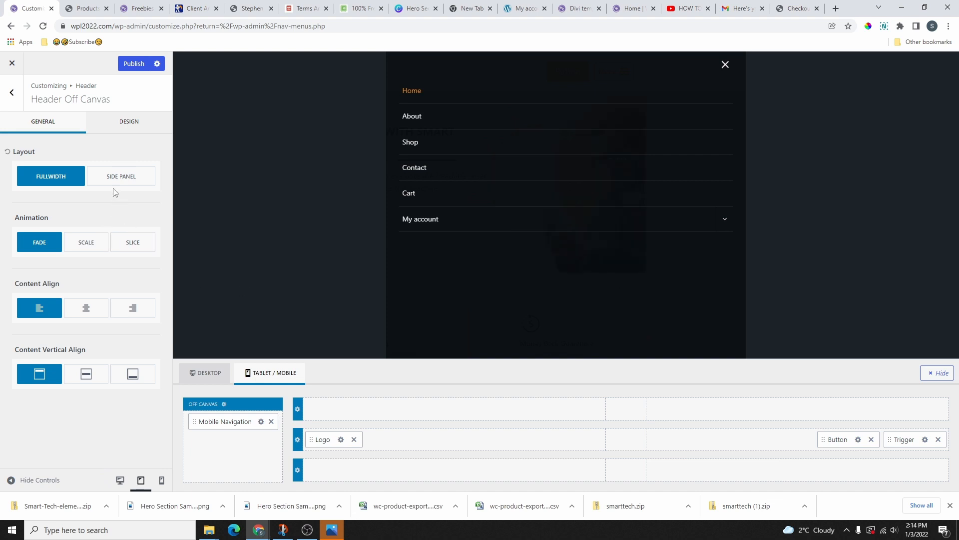
left_click(122, 179)
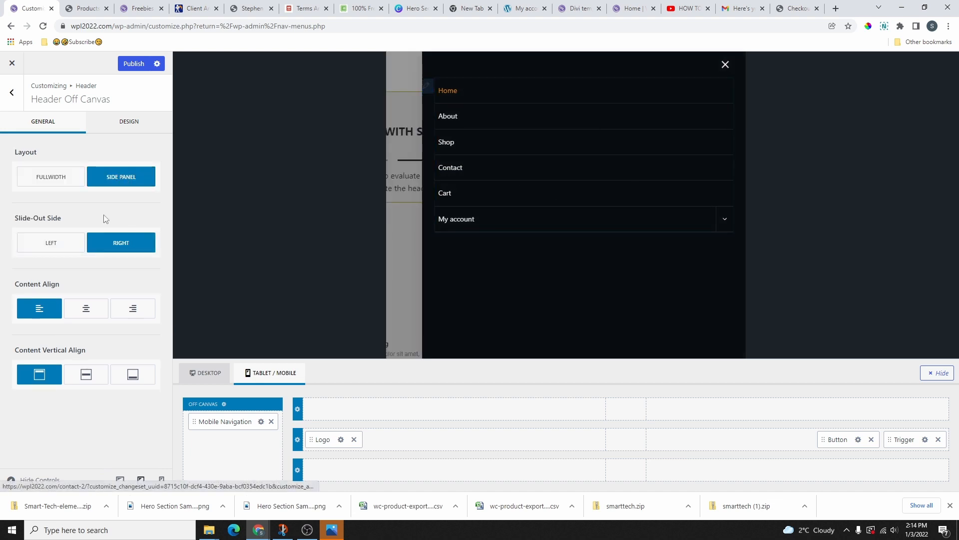
left_click(52, 244)
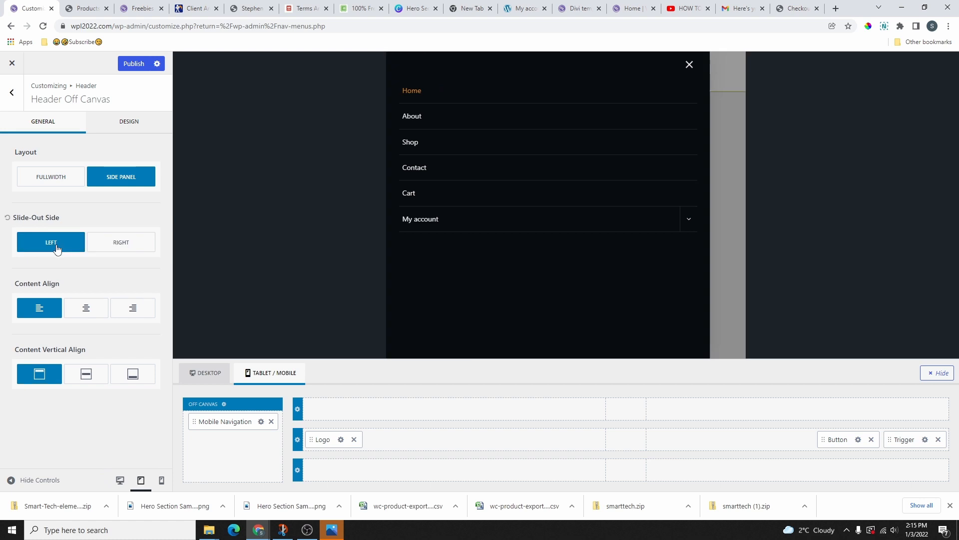
left_click(111, 250)
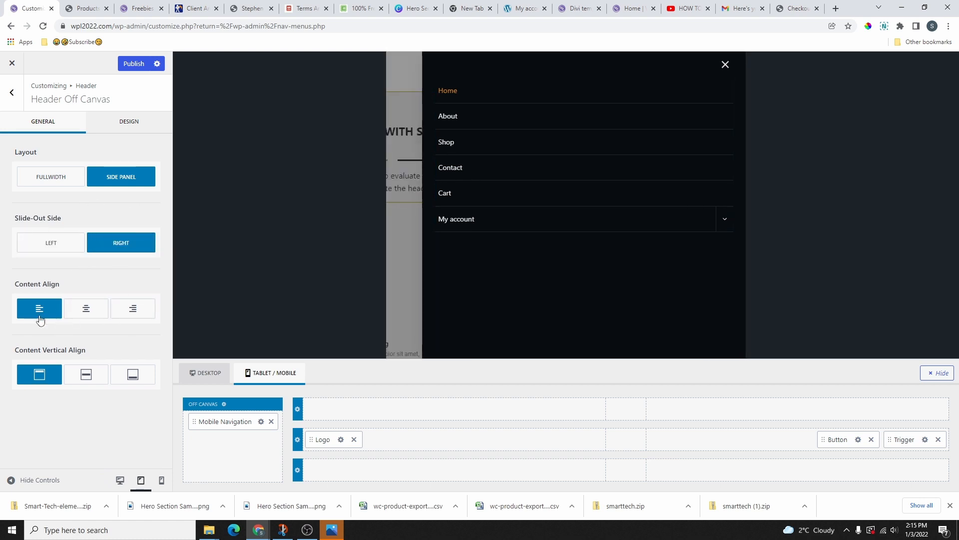
Try center and right content alignment and middle and bottom vertical alignment for the off-canvas menu, returning to left and top
left_click(89, 317)
left_click(128, 314)
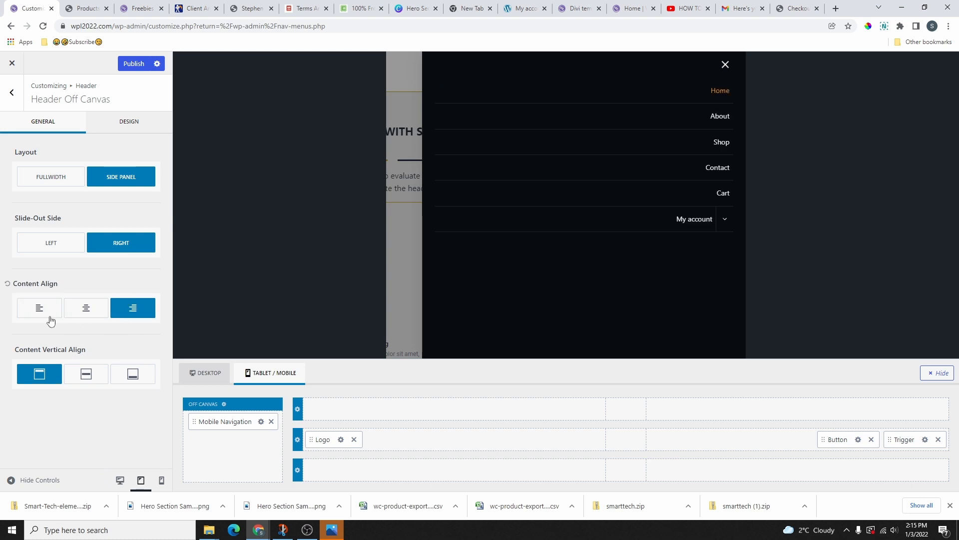
left_click(46, 307)
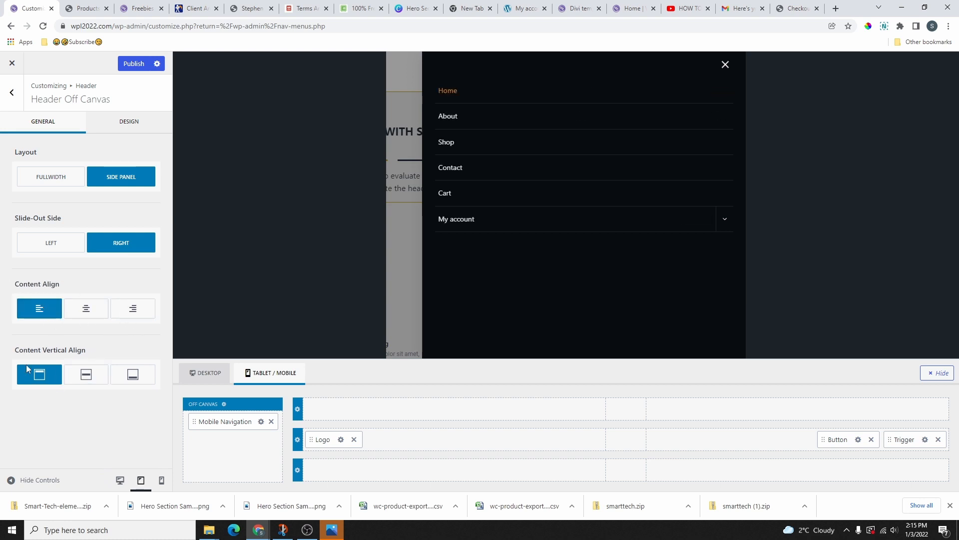
left_click(86, 374)
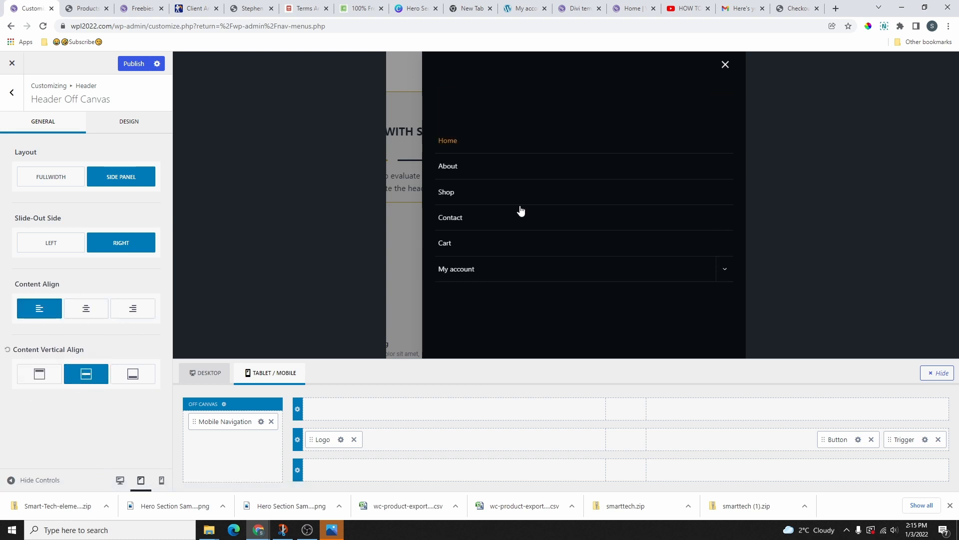
left_click(132, 374)
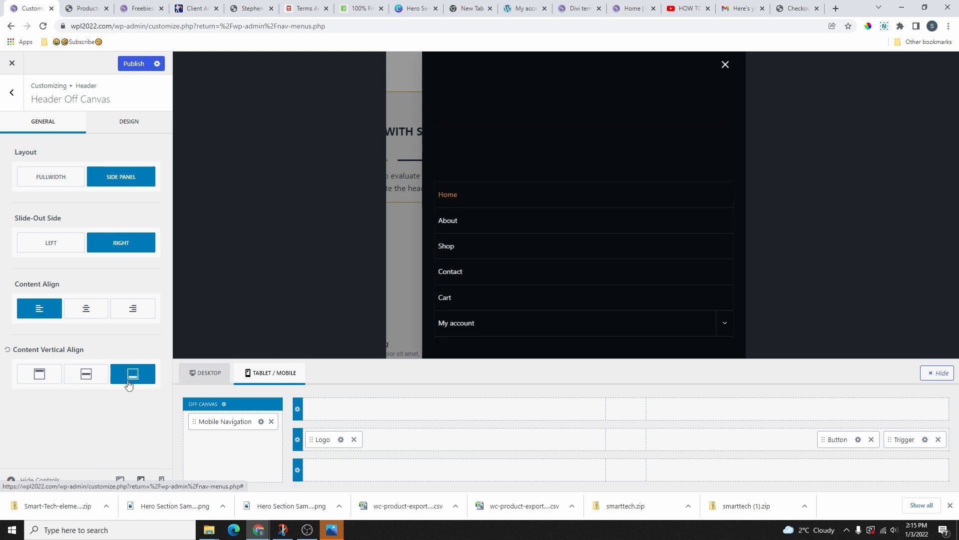
left_click(54, 377)
Try orange ED8F0C and gold BEA210 as the off-canvas popup background, and reset it to the default
left_click(129, 123)
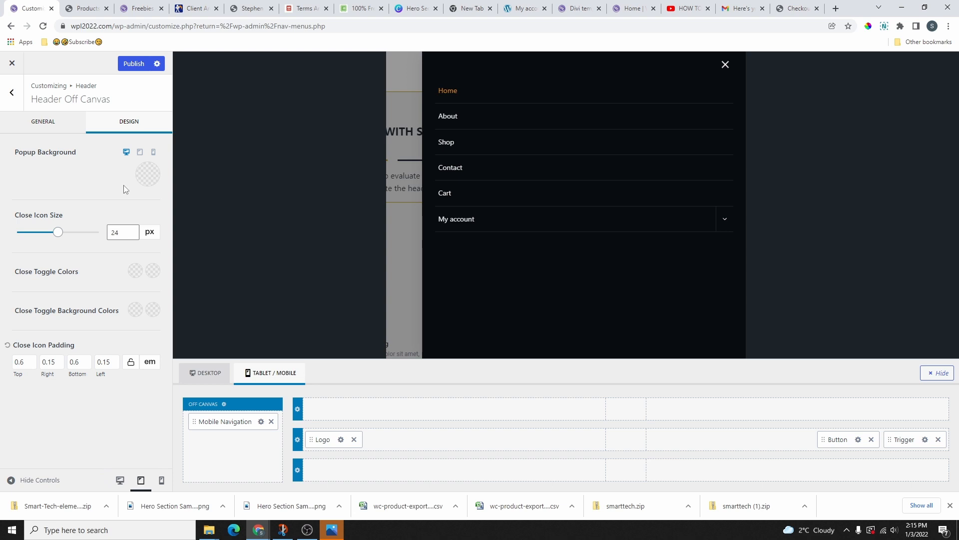
left_click(147, 179)
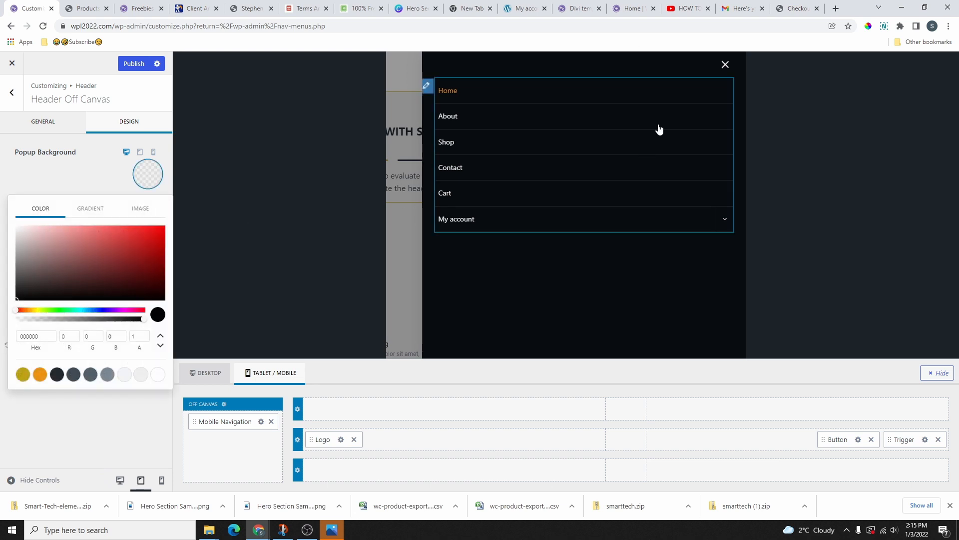
left_click(44, 378)
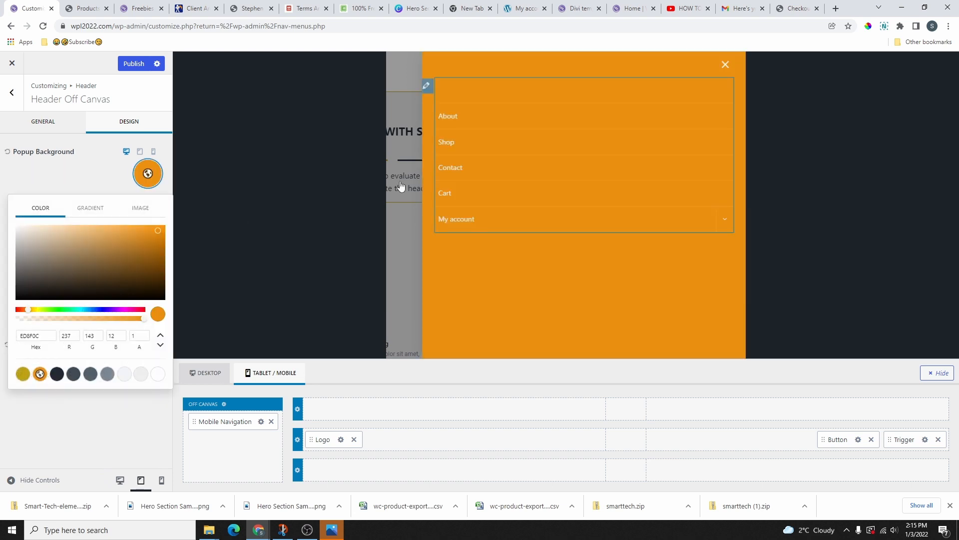
left_click(23, 374)
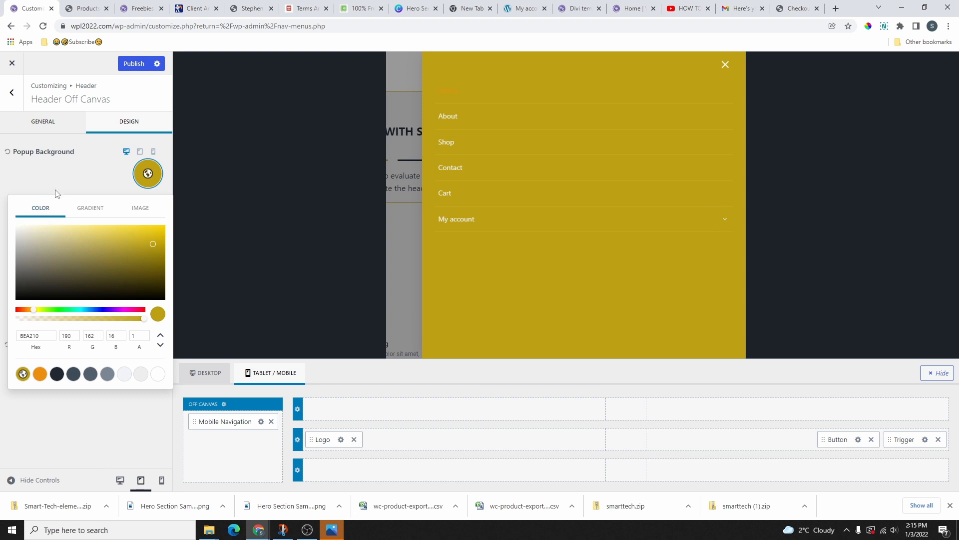
left_click(8, 153)
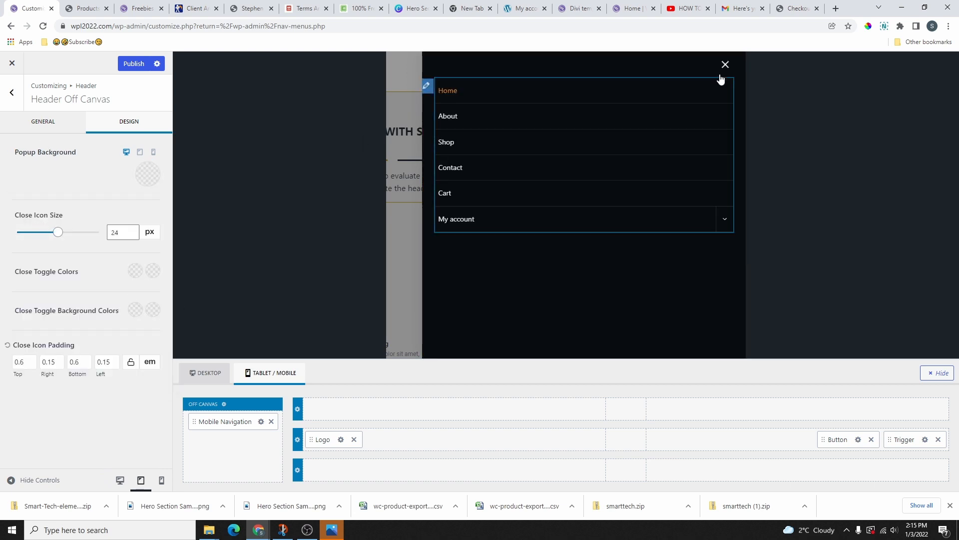
Set the close toggle colors to gold initially and orange on hover, resetting a trial larger close icon and EEEEEE toggle background
mouse_move(59, 232)
left_mouse_down()
mouse_move(100, 231)
mouse_move(69, 231)
left_mouse_up()
left_click(8, 215)
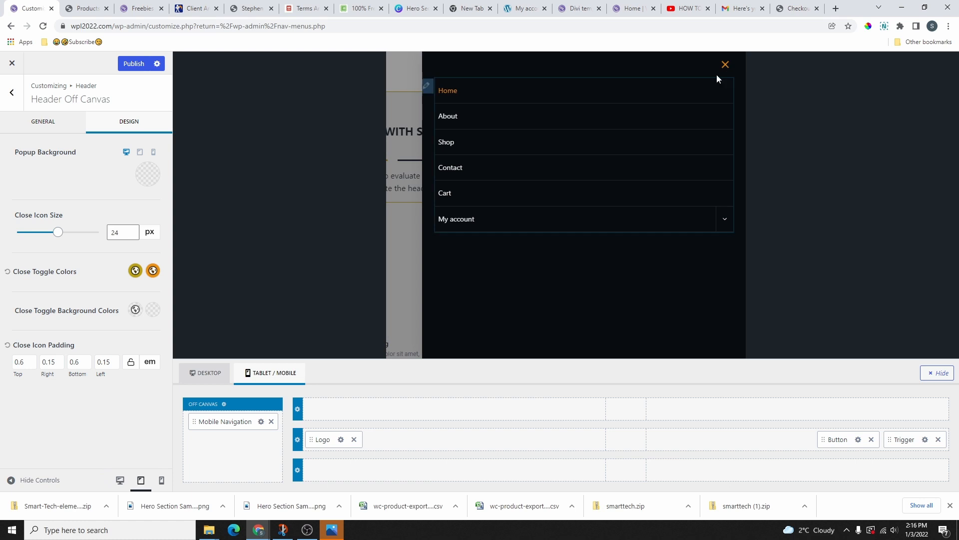
left_click(135, 310)
left_click(141, 280)
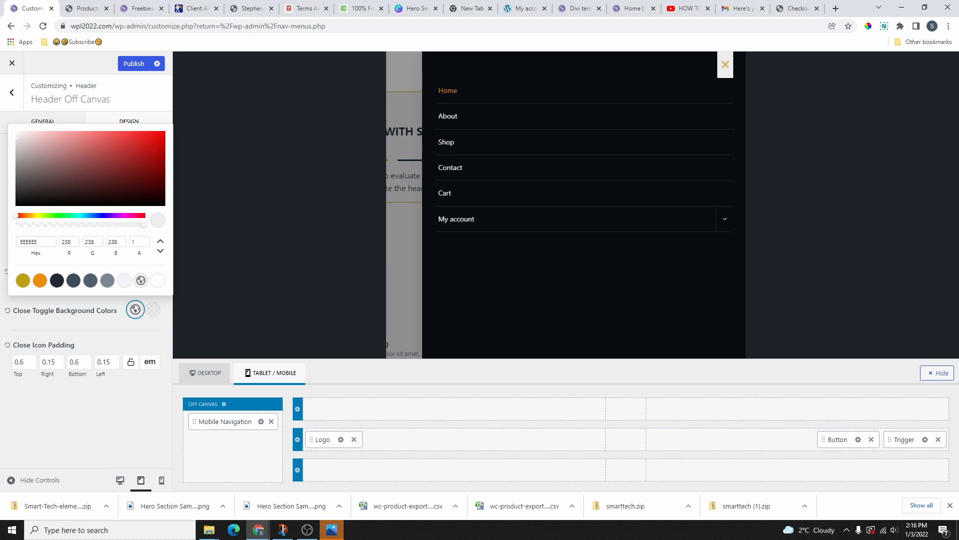
left_click(6, 312)
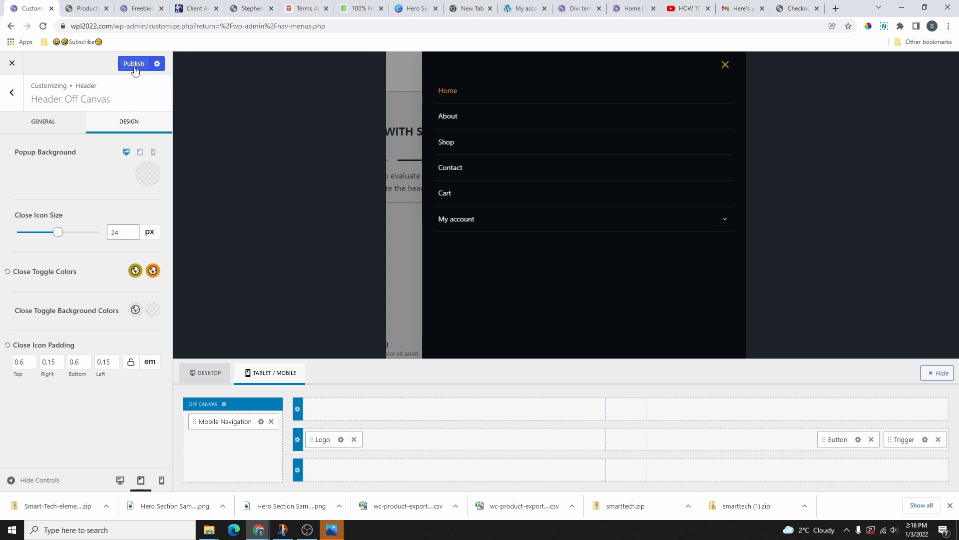
Publish the off-canvas changes and check the header in the mobile and desktop previews
left_click(161, 479)
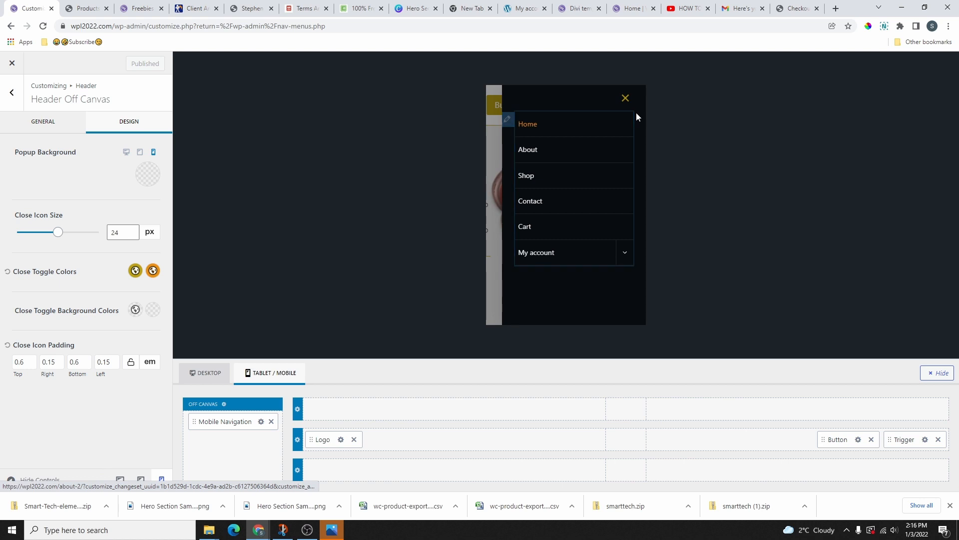
left_click(624, 99)
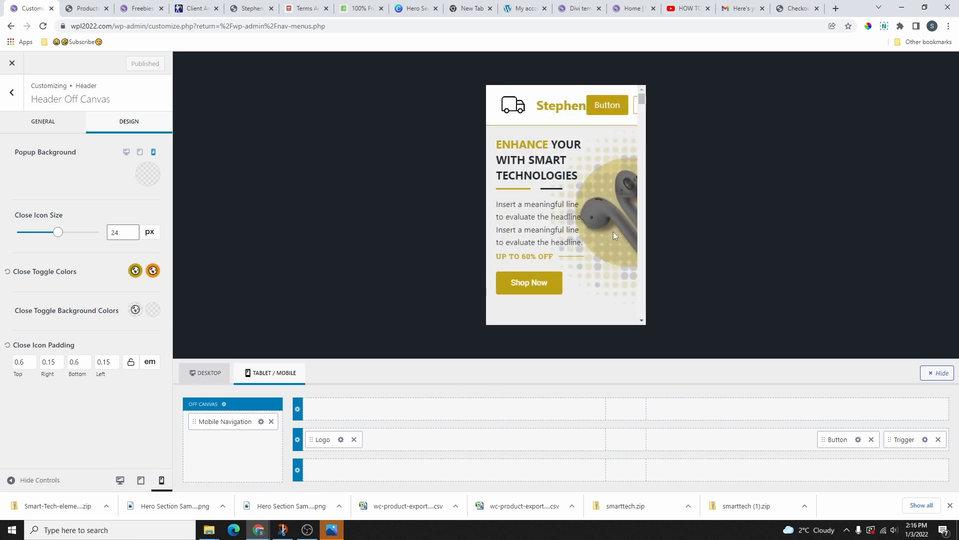
left_click(120, 480)
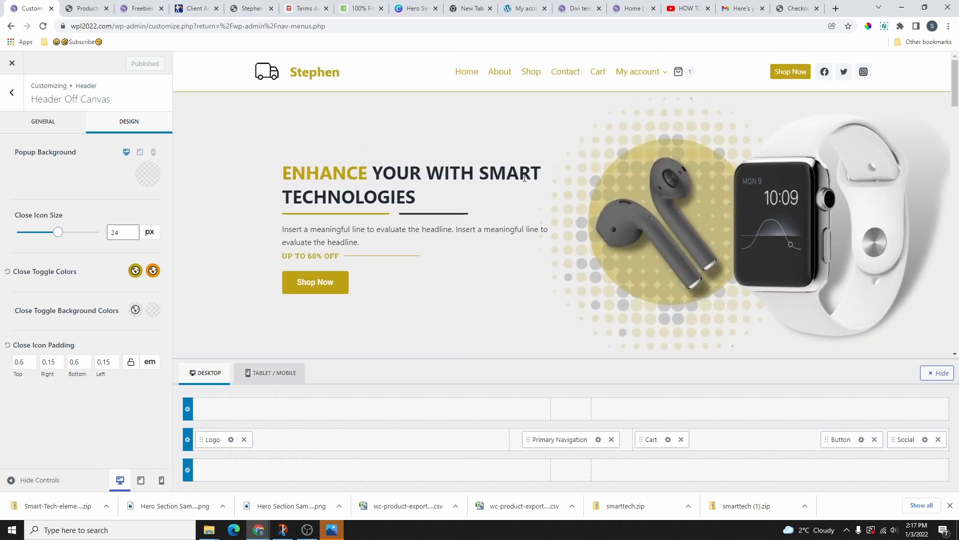
scroll(608, 176, "down", 9)
scroll(619, 185, "up", 7)
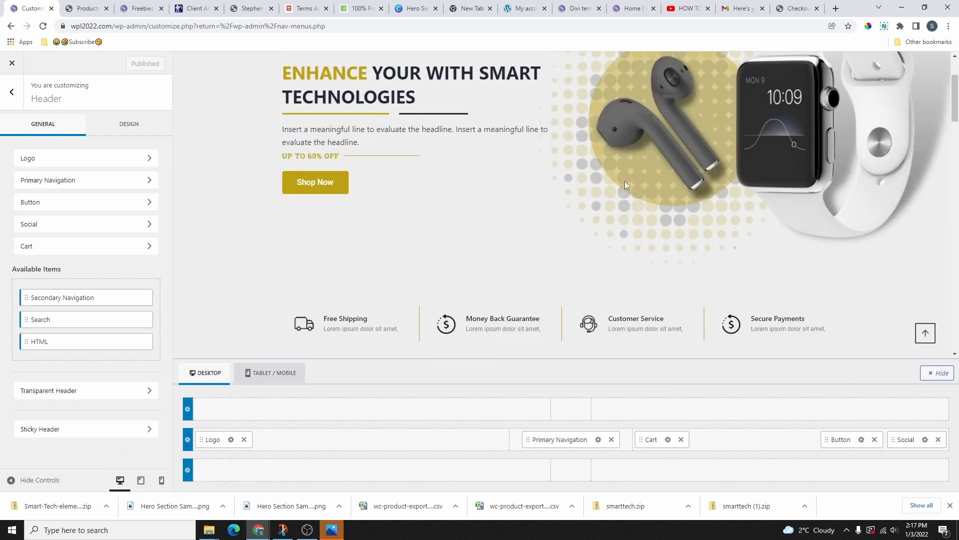
scroll(625, 184, "up", 2)
scroll(619, 233, "down", 4)
scroll(591, 208, "up", 4)
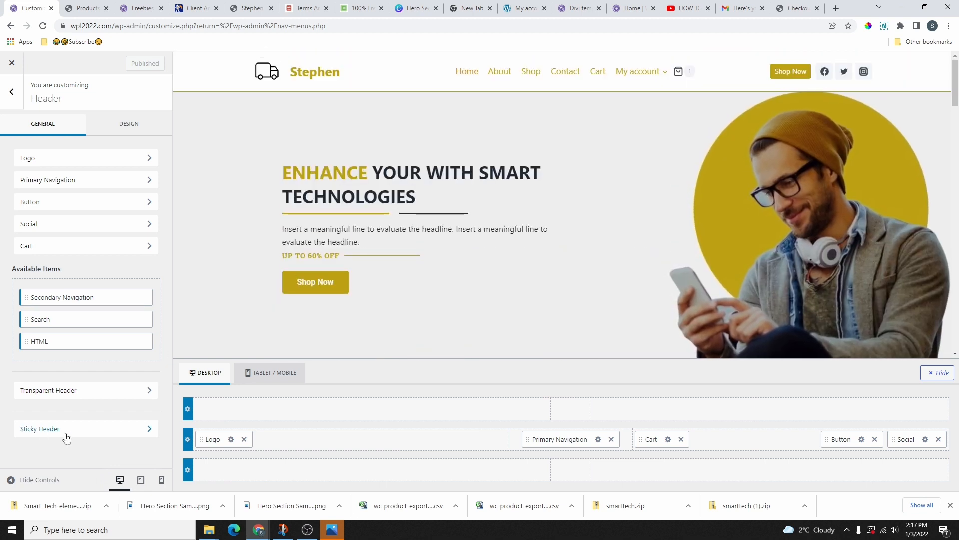
Try adding Search and HTML elements to the desktop header's top row, and remove both
left_click(67, 438)
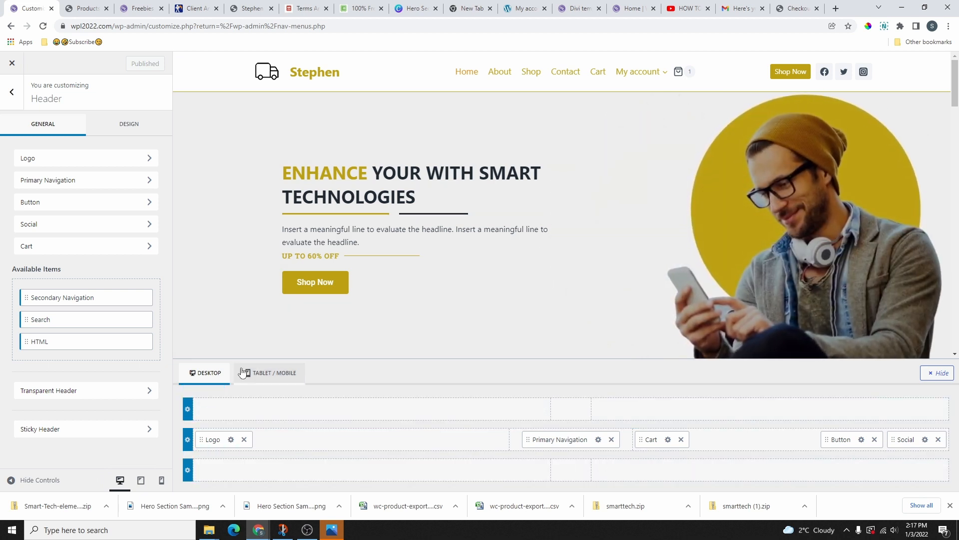
left_click_drag(64, 319, 559, 409)
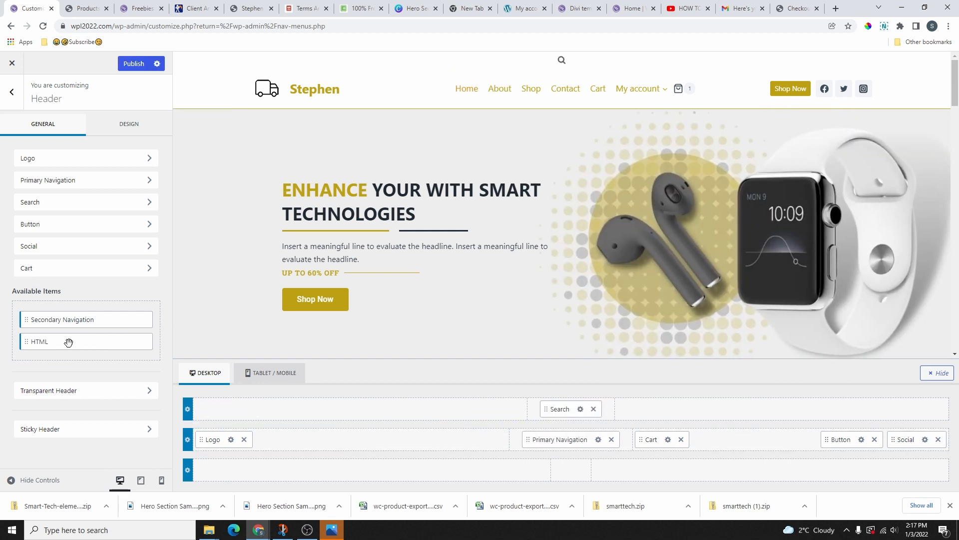
left_click_drag(66, 343, 634, 409)
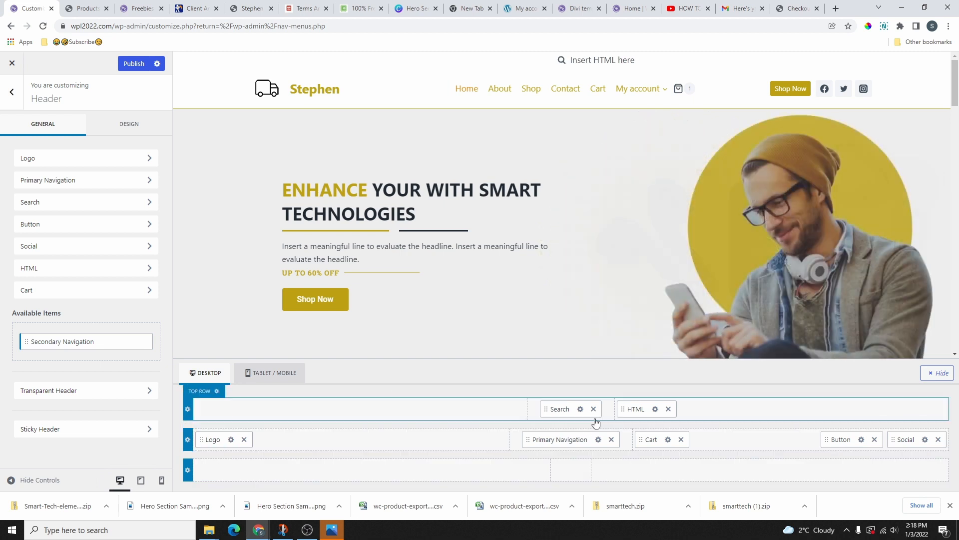
left_click(594, 410)
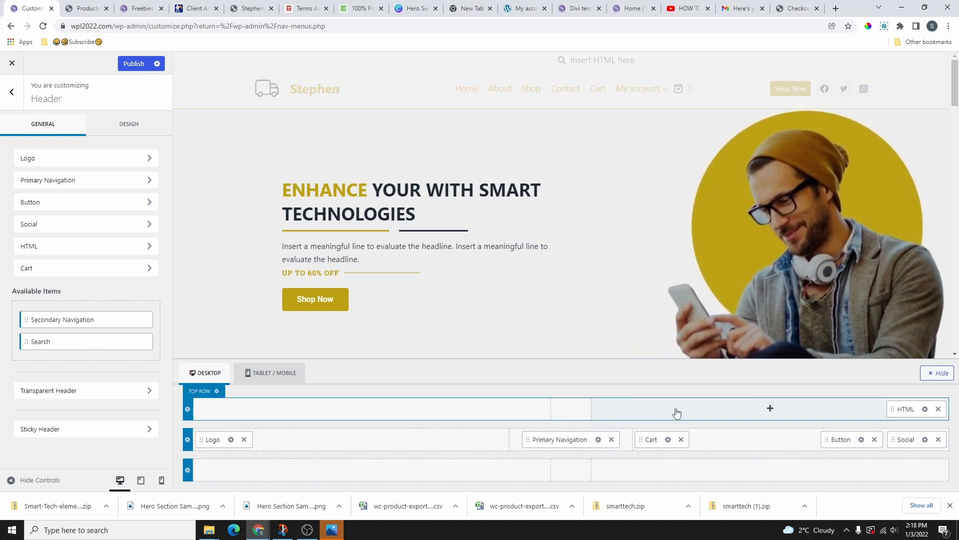
left_click(938, 409)
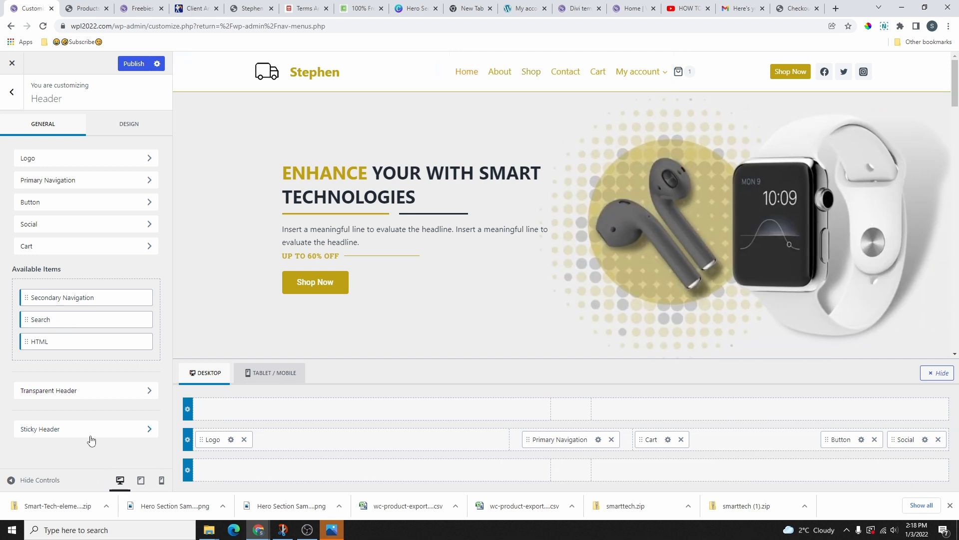
Set Enable Sticky Header to Yes - Whole Header and check it by scrolling through the desktop page preview
left_click(88, 431)
left_click(70, 170)
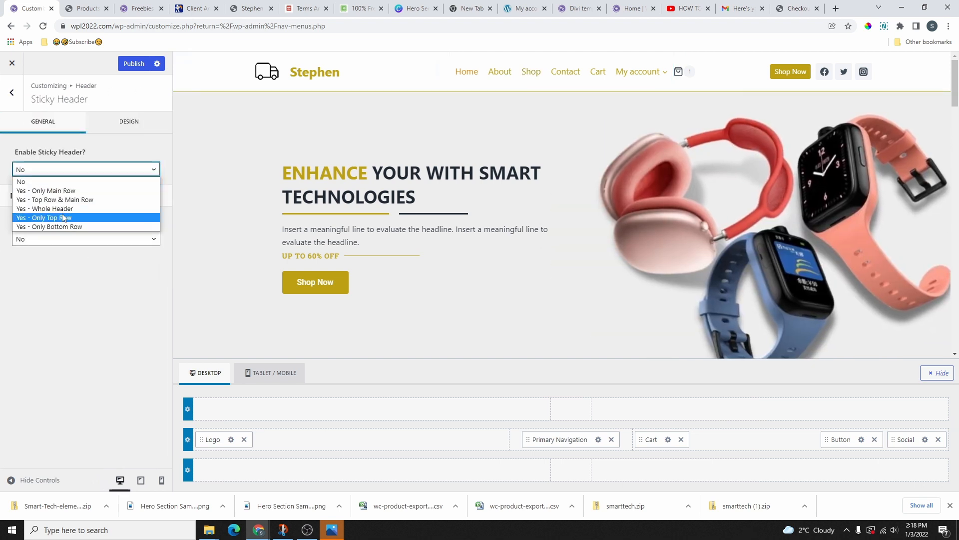
left_click(60, 209)
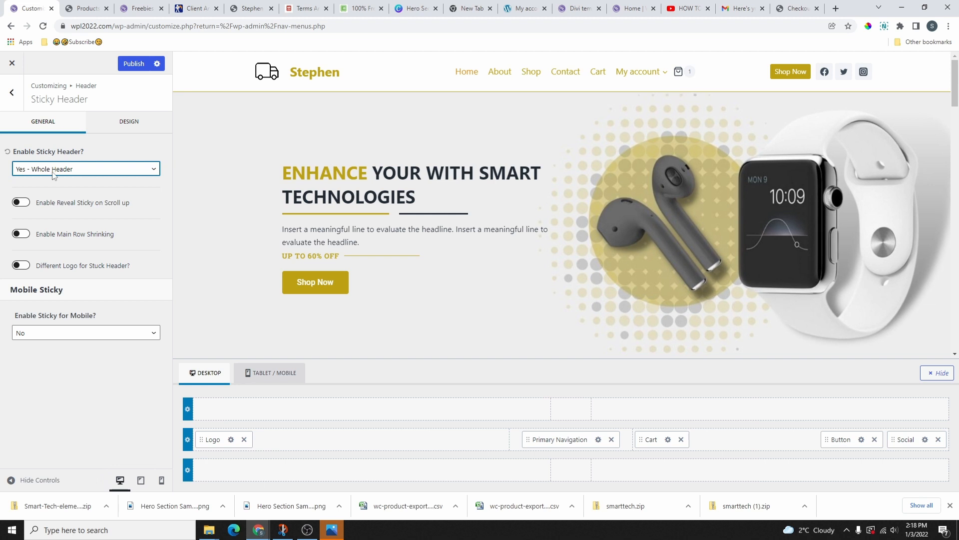
scroll(575, 169, "down", 10)
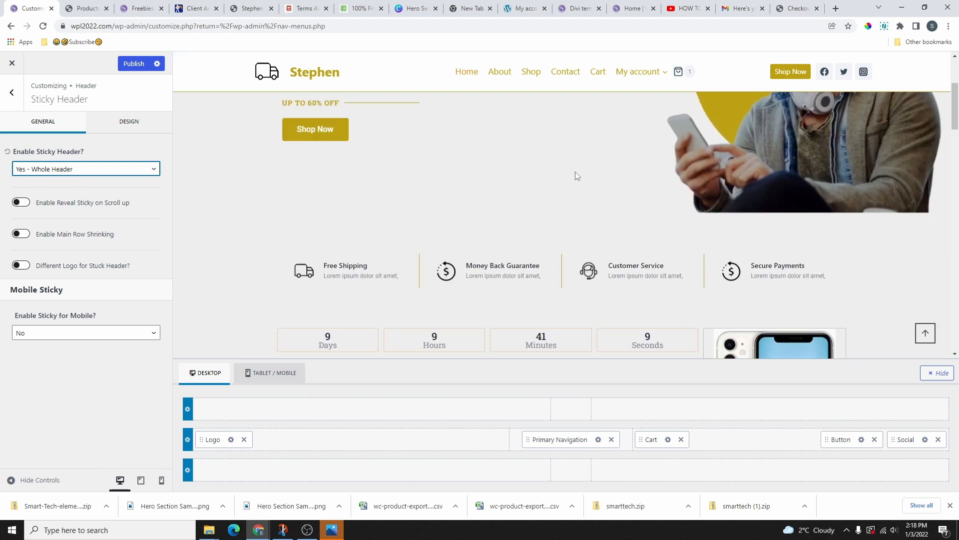
scroll(604, 152, "up", 10)
scroll(557, 189, "down", 10)
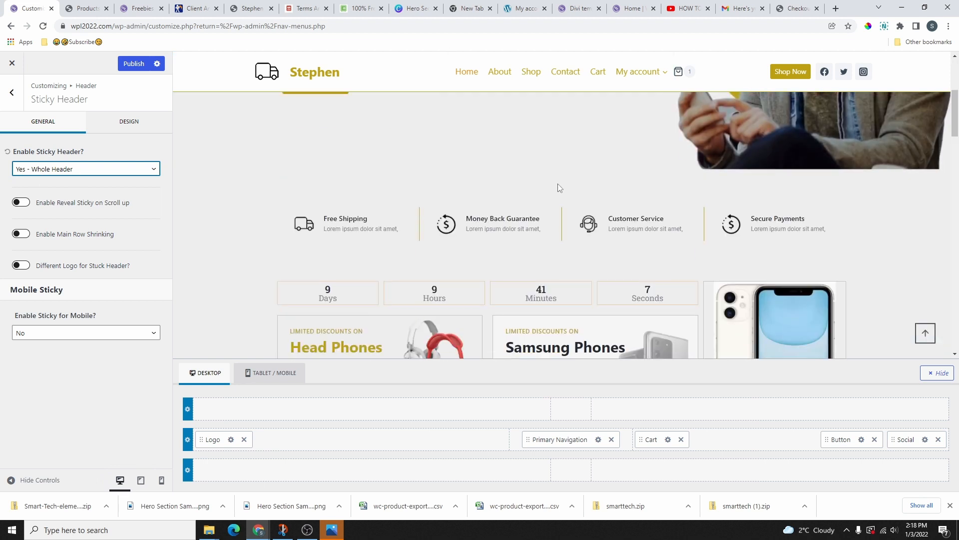
scroll(499, 225, "up", 12)
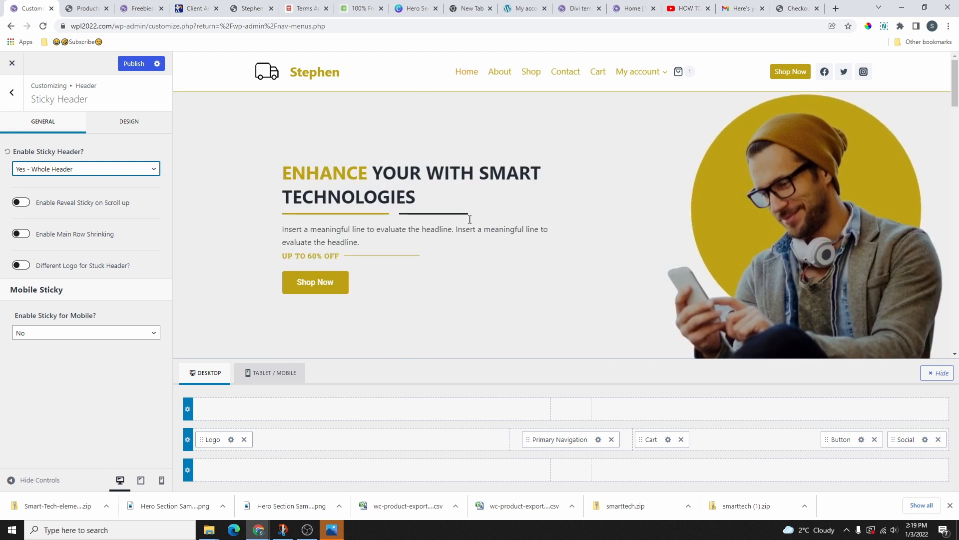
Enable main row shrinking for the sticky header
left_click(24, 235)
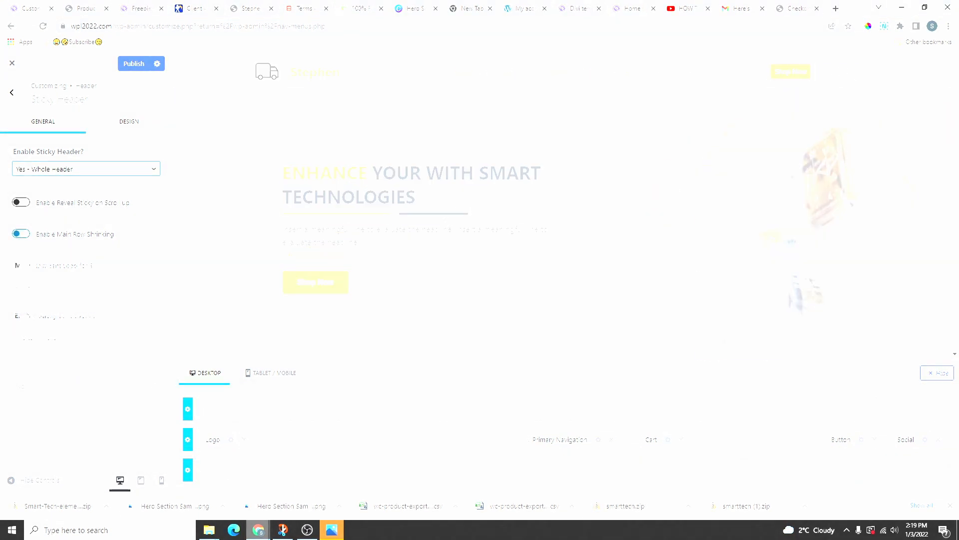
left_click(25, 235)
left_click(25, 235)
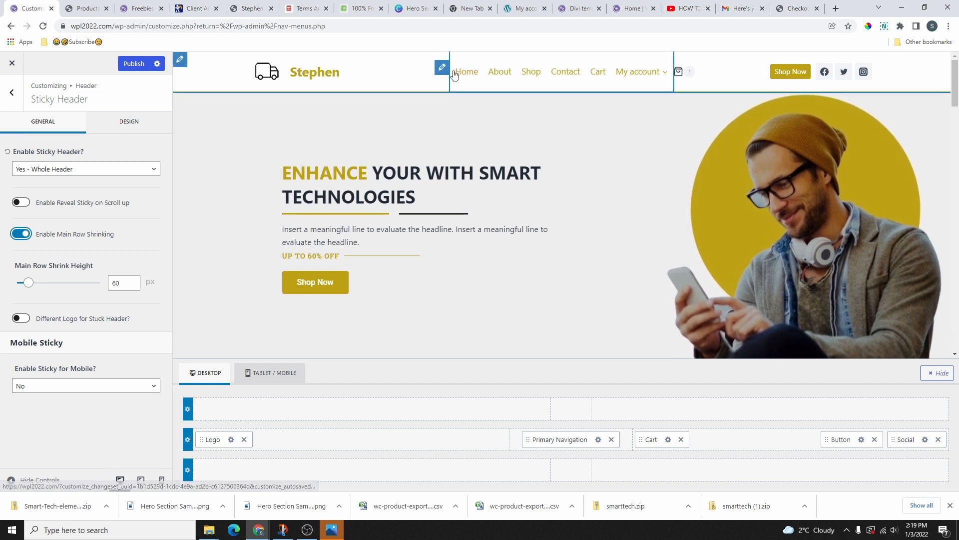
Set the main row shrink height to 50 px and use money-bac-2-1.png as the different logo for the stuck header
scroll(452, 100, "down", 6)
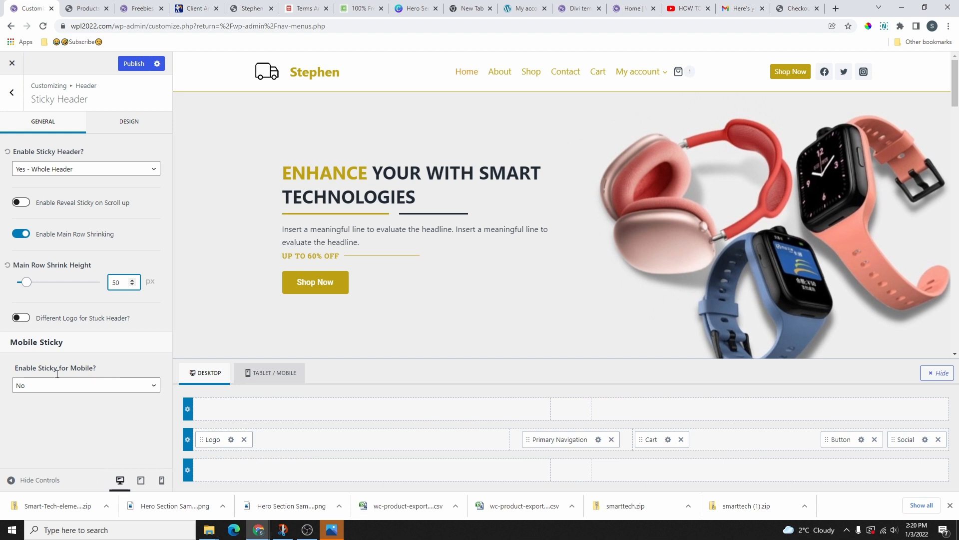
left_click(20, 318)
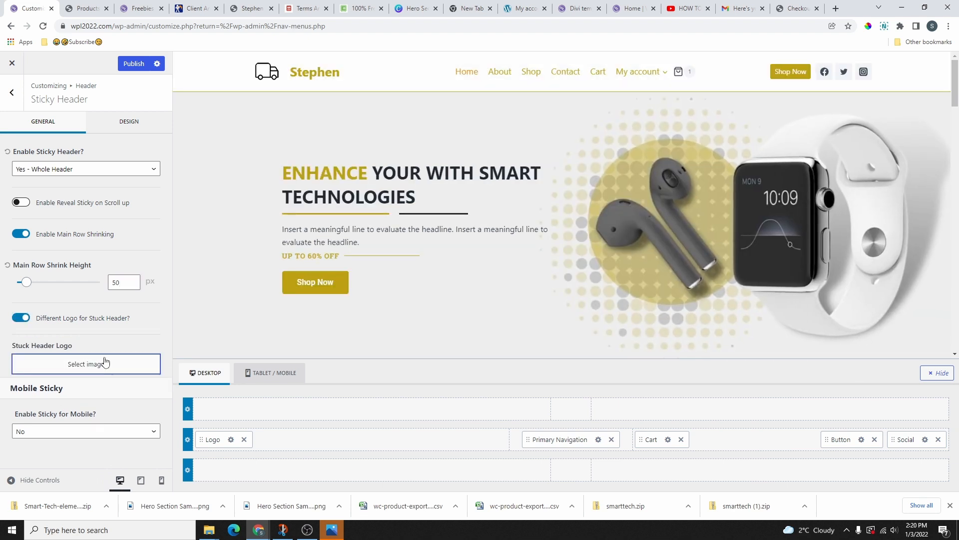
left_click(105, 363)
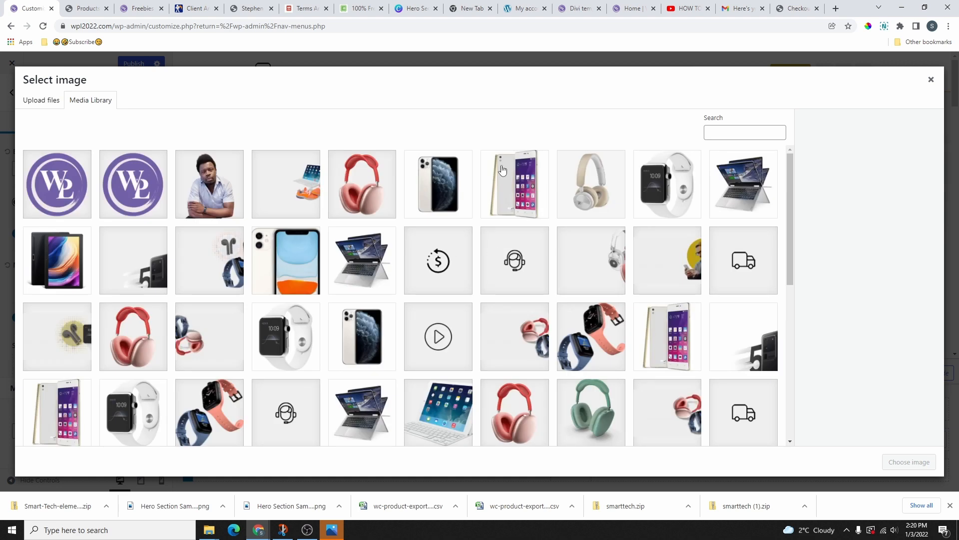
left_click(448, 271)
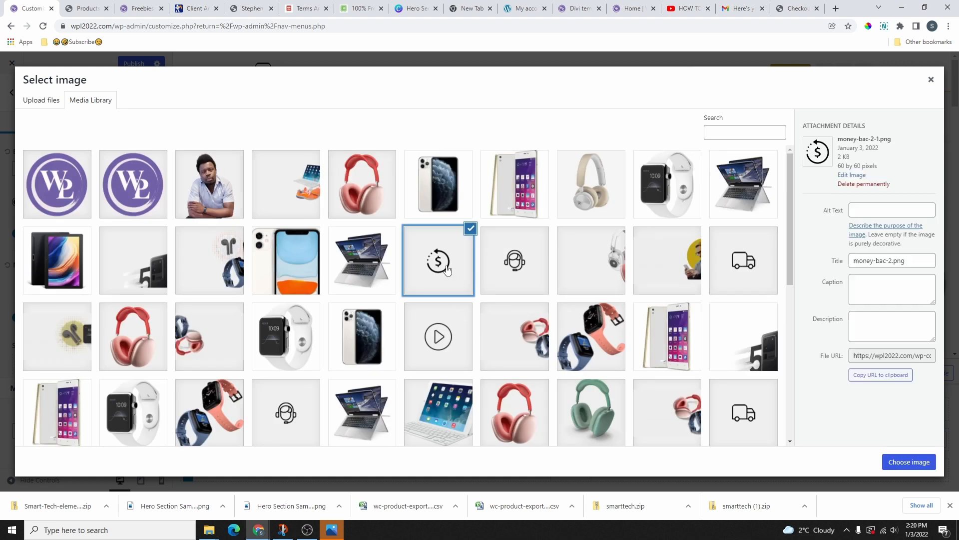
left_click(903, 467)
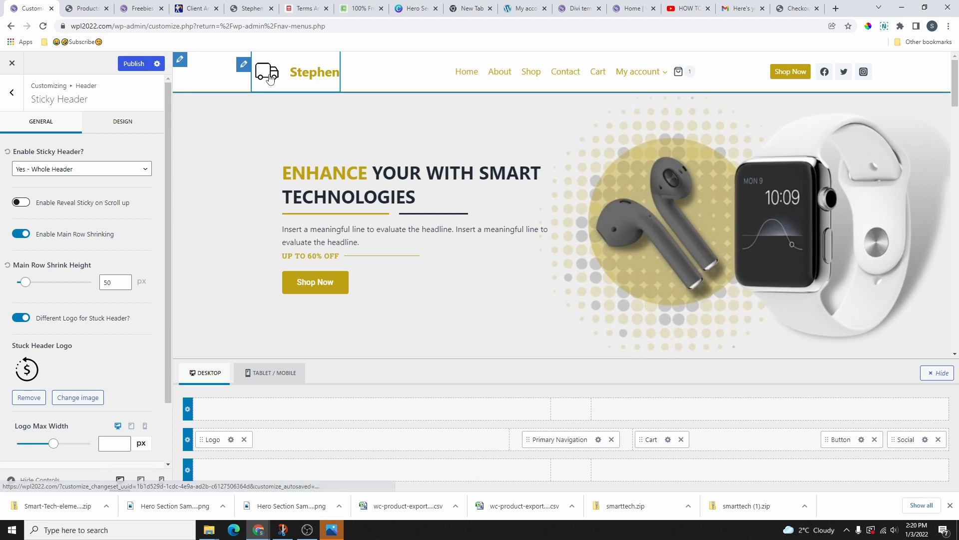
Check the shrinking header and its stuck logo by scrolling the desktop page preview down and back up
scroll(392, 146, "down", 4)
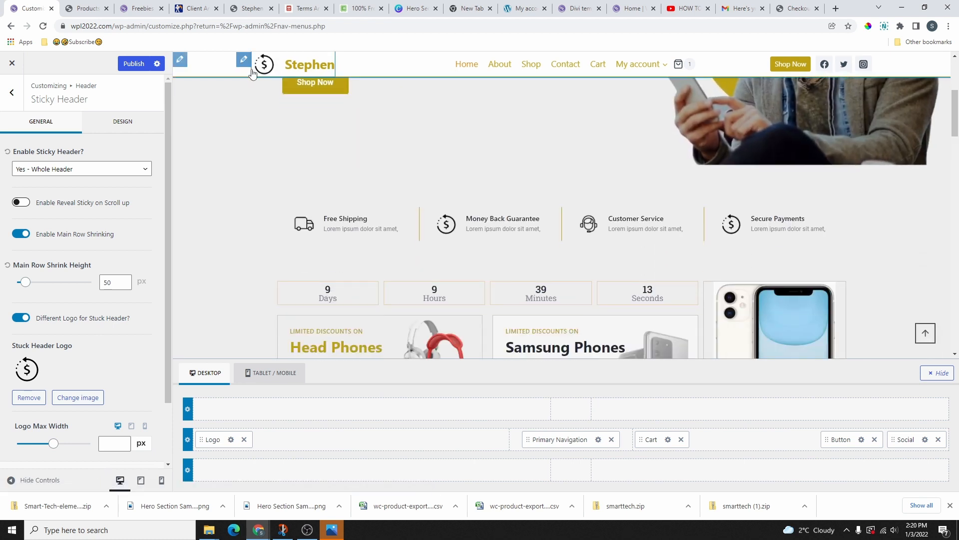
scroll(326, 190, "up", 2)
scroll(326, 191, "up", 2)
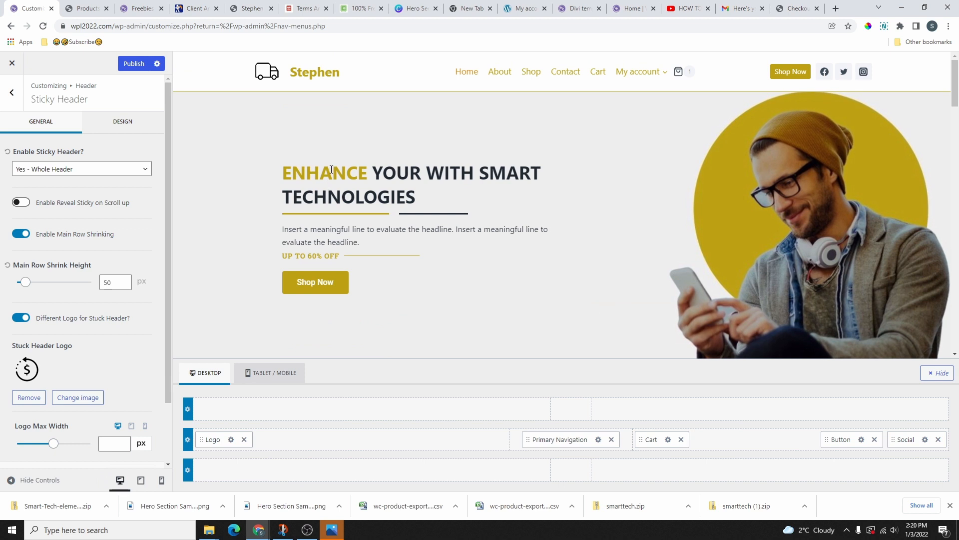
scroll(330, 185, "down", 4)
scroll(331, 178, "up", 4)
scroll(333, 181, "down", 4)
scroll(75, 424, "down", 2)
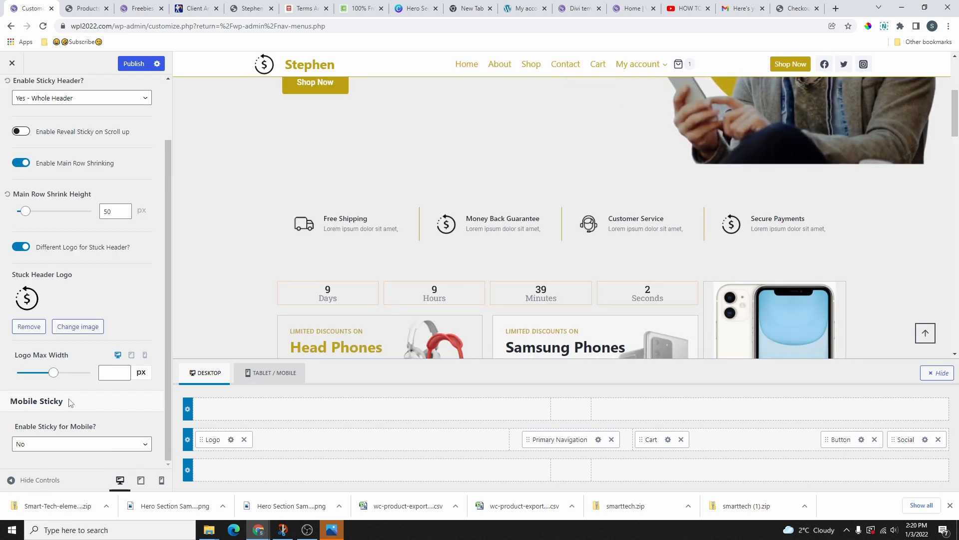
scroll(394, 290, "up", 4)
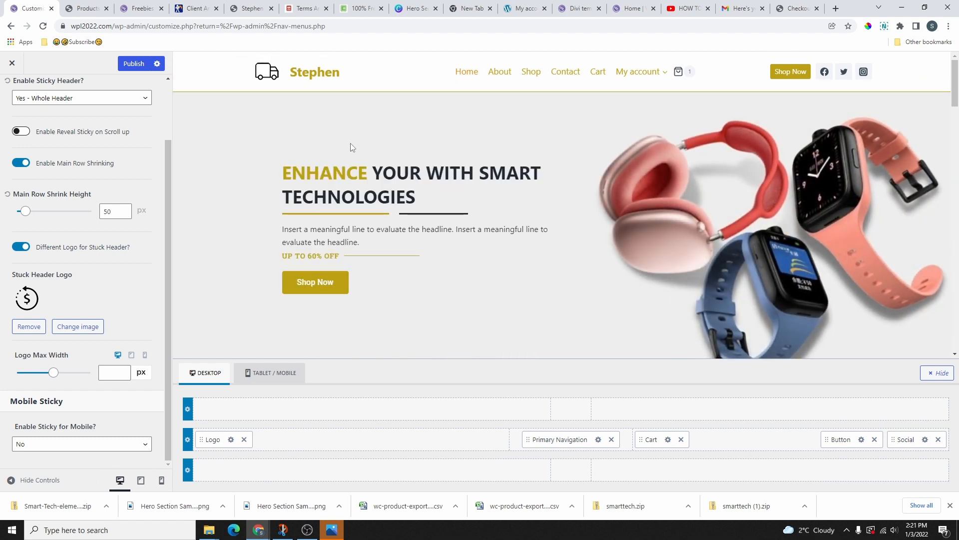
scroll(346, 185, "down", 3)
Set Enable Sticky for Mobile to Yes - Only Main Row and check it by scrolling through the mobile preview
left_click(162, 480)
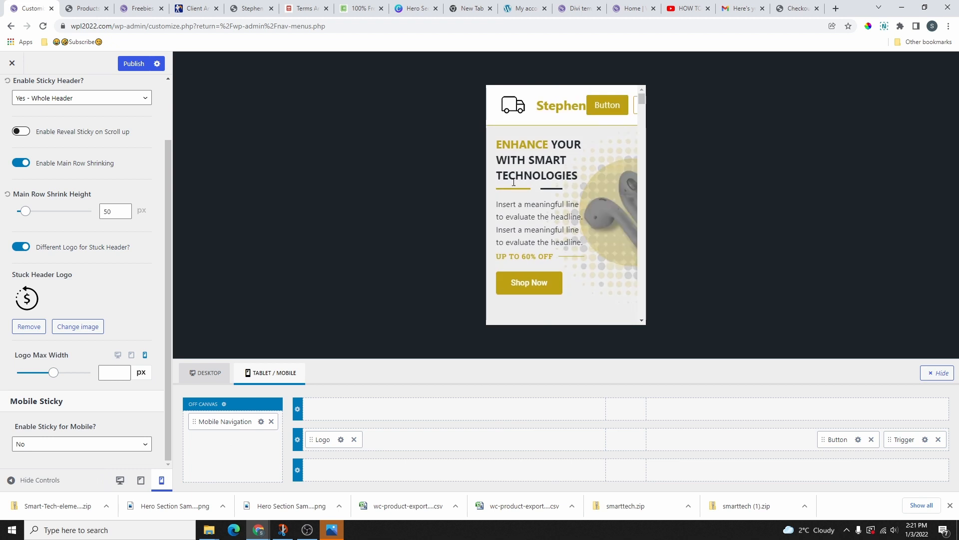
left_click(58, 444)
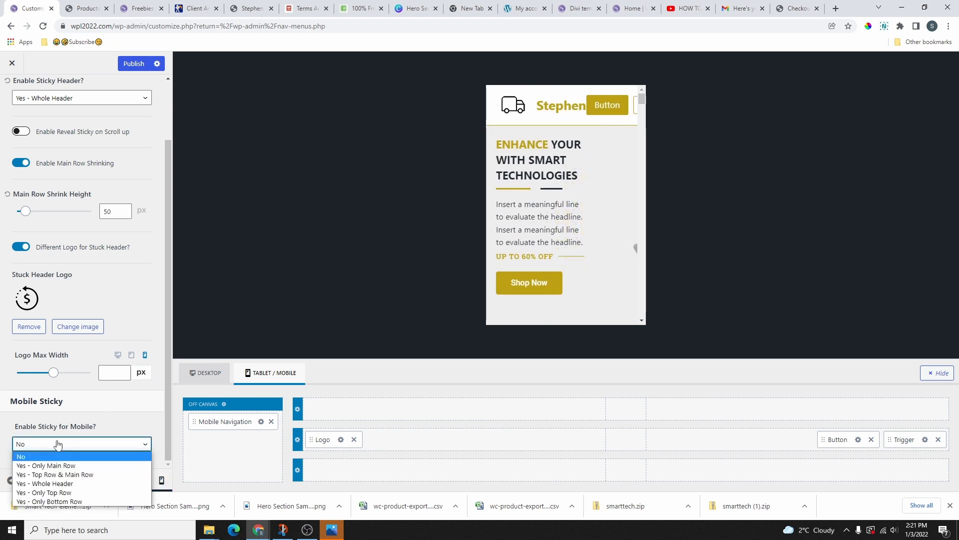
left_click(50, 465)
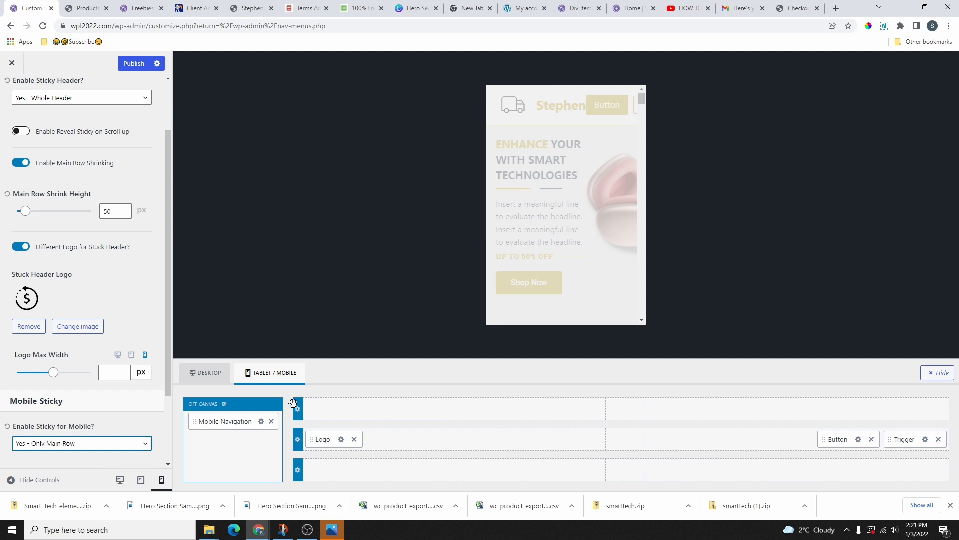
scroll(586, 256, "down", 10)
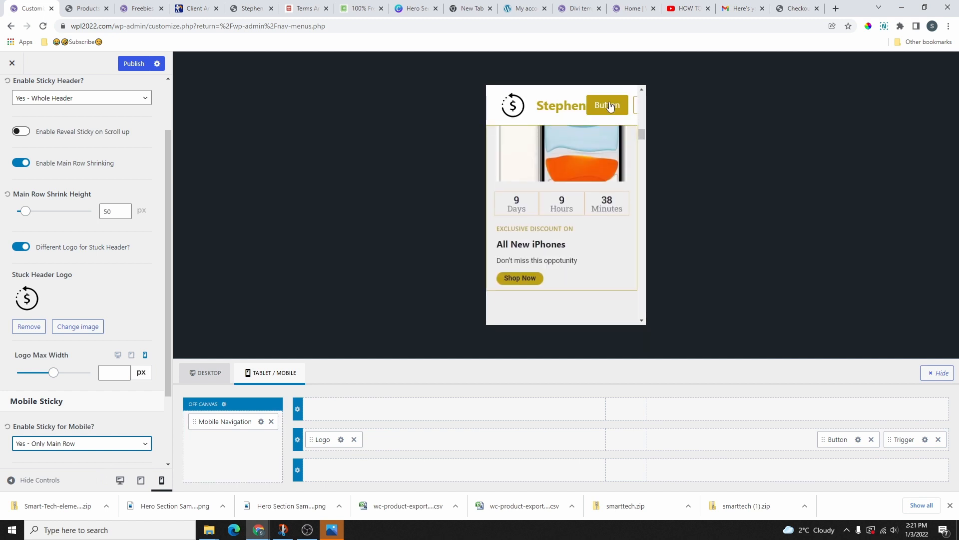
scroll(563, 218, "down", 2)
scroll(563, 220, "up", 10)
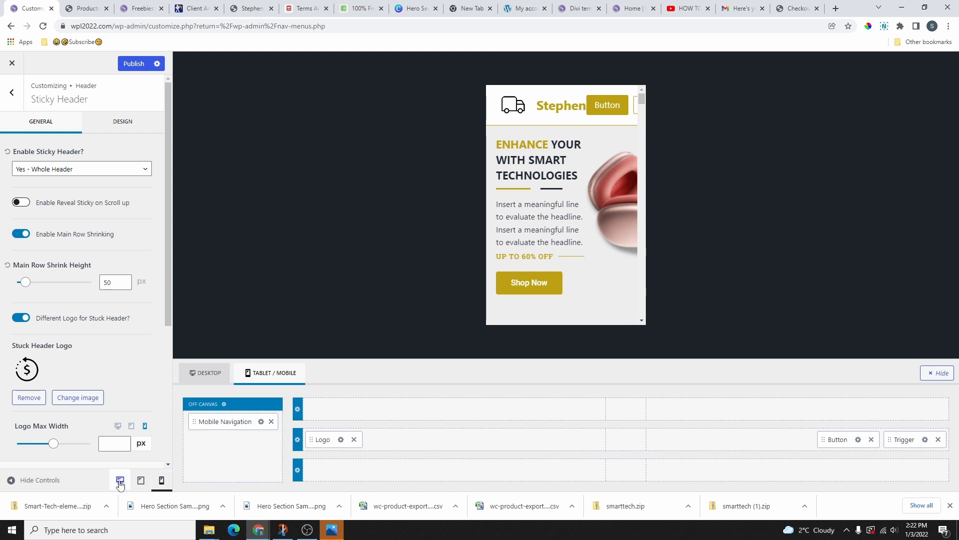
left_click(119, 480)
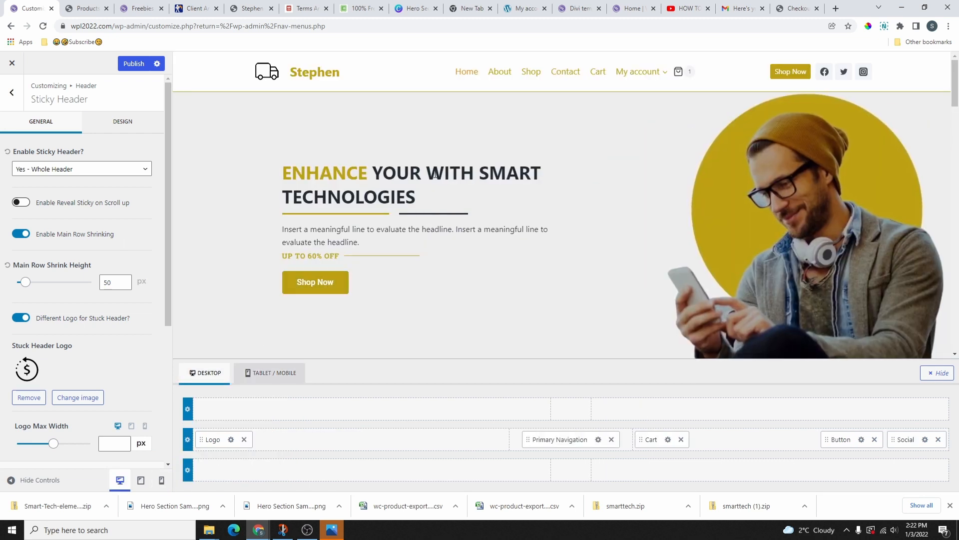
Enable the transparent header and check it by scrolling through the desktop page preview
left_click(11, 93)
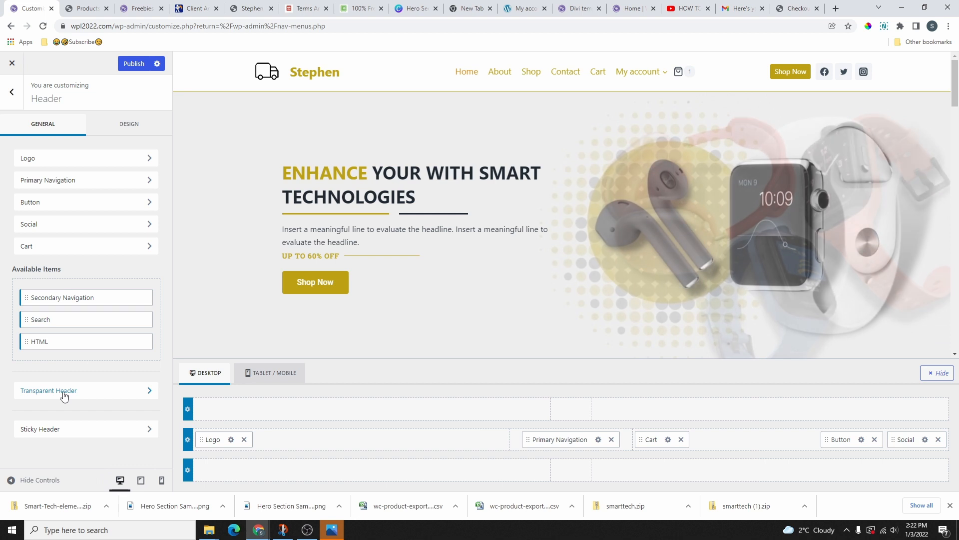
left_click(64, 392)
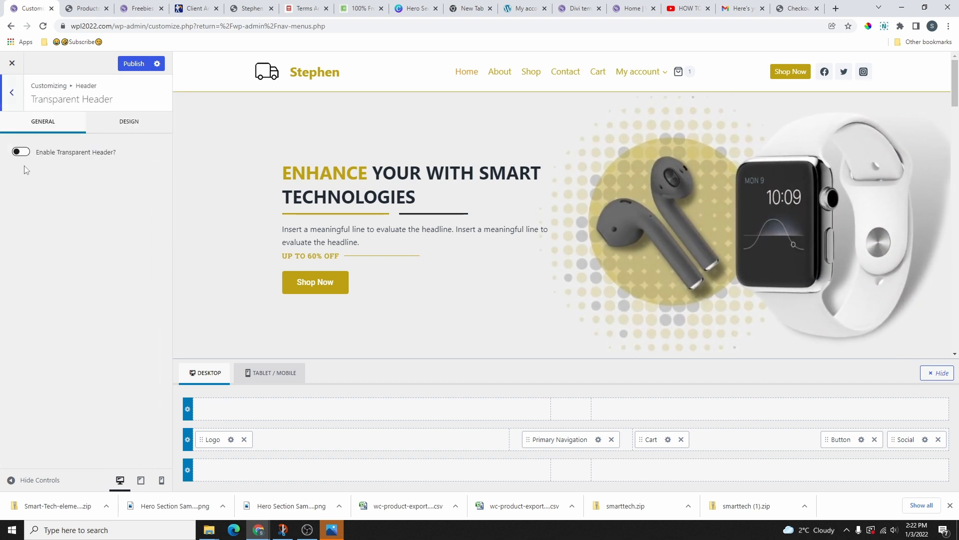
left_click(21, 153)
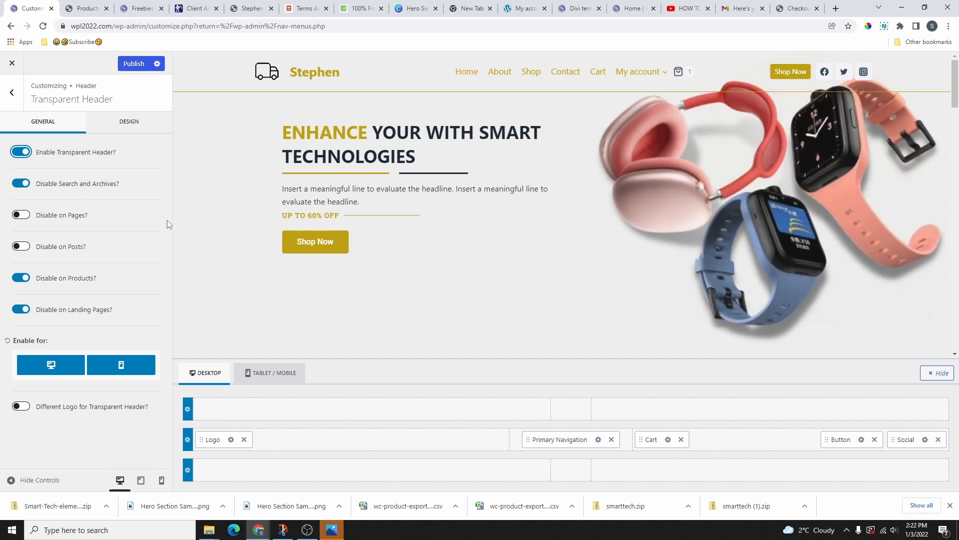
scroll(622, 220, "down", 5)
scroll(619, 218, "up", 5)
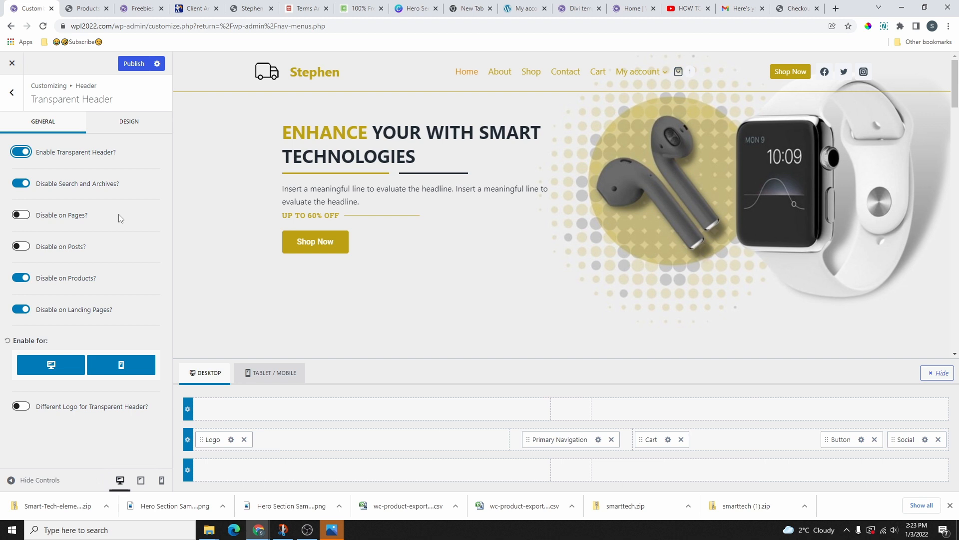
Review the transparent header's design options for navigation, button, social, background, border and cart colors
left_click(12, 95)
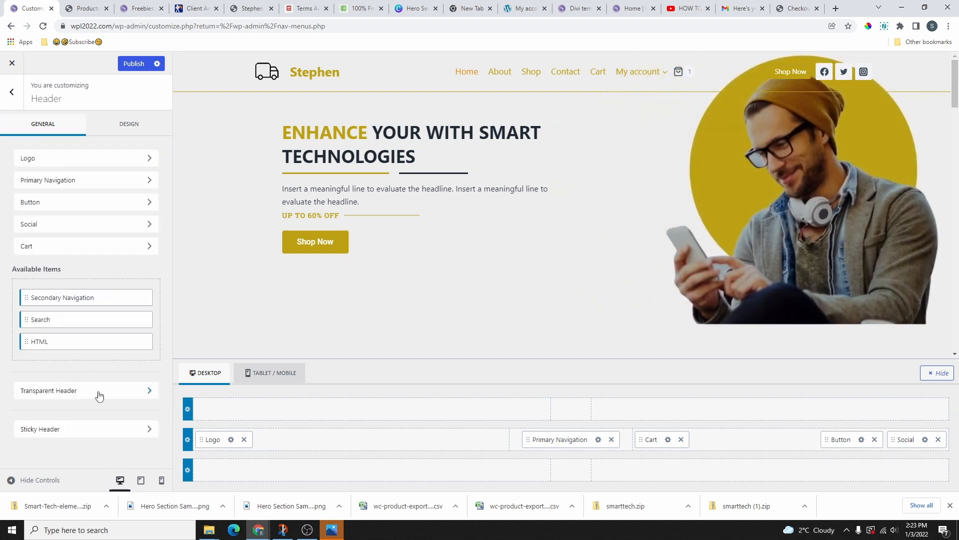
left_click(96, 396)
left_click(117, 129)
scroll(80, 335, "down", 3)
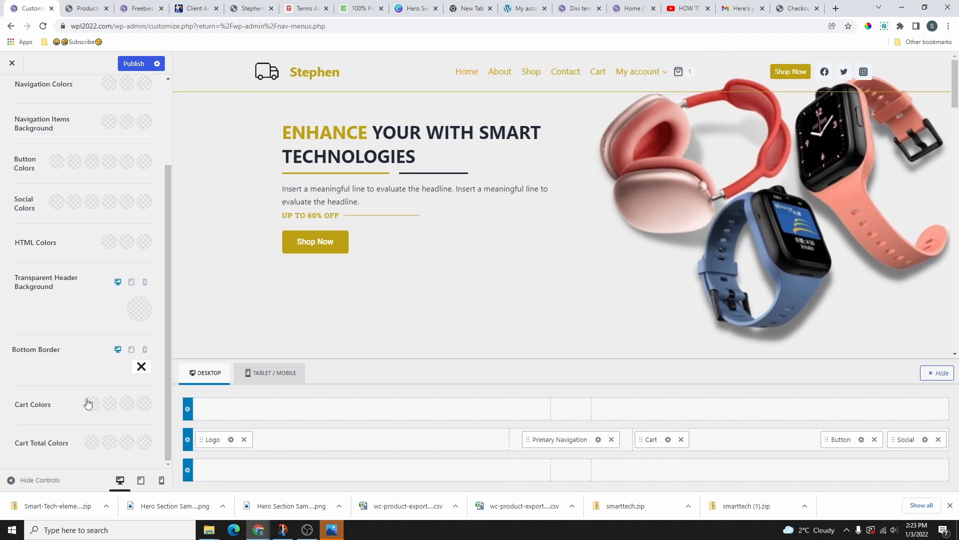
scroll(84, 385, "up", 2)
scroll(73, 350, "down", 2)
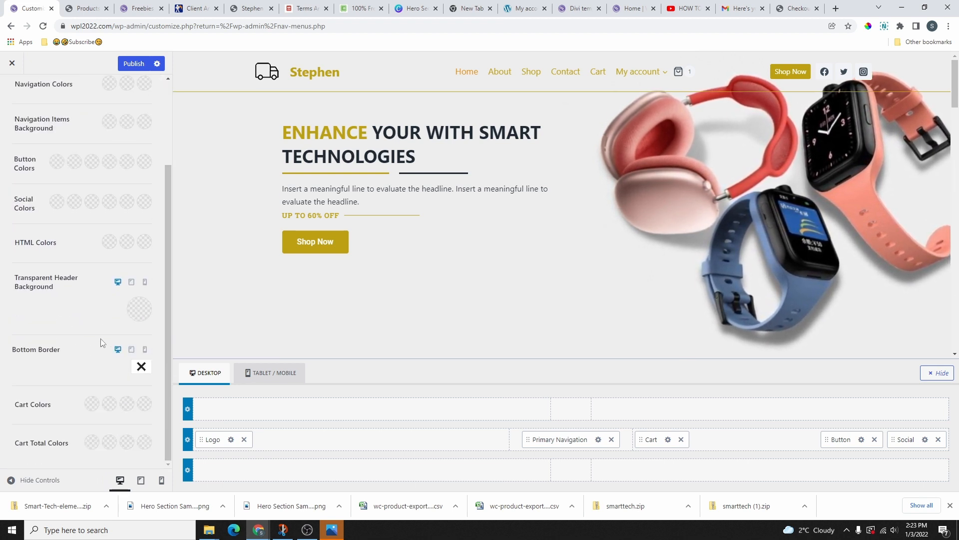
scroll(86, 341, "up", 3)
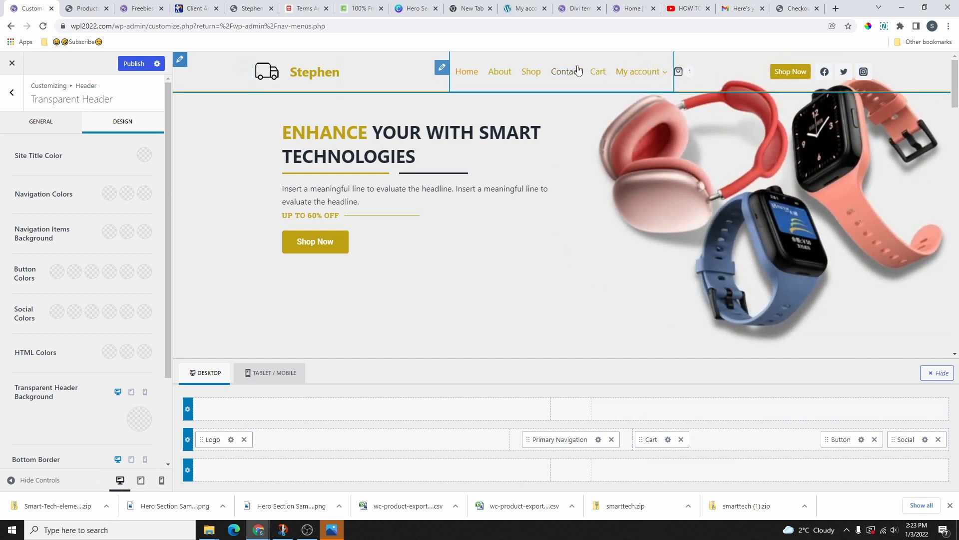
scroll(559, 172, "down", 1)
scroll(553, 185, "up", 1)
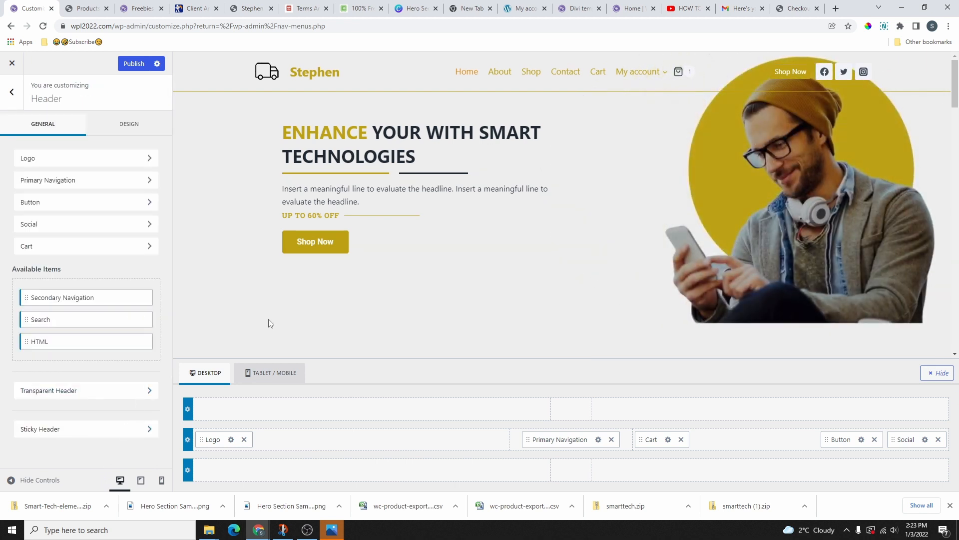
Disable the transparent header and publish the header changes
left_click(77, 396)
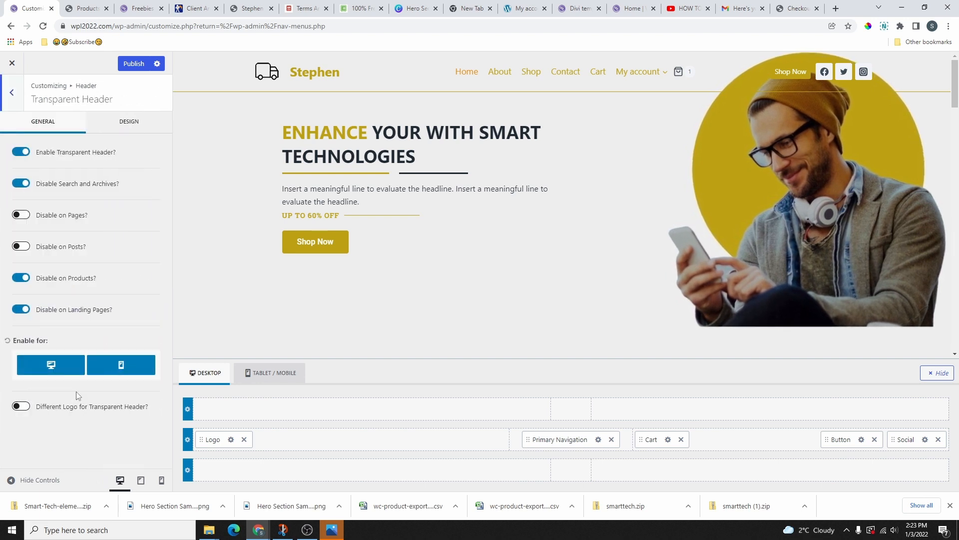
left_click(21, 152)
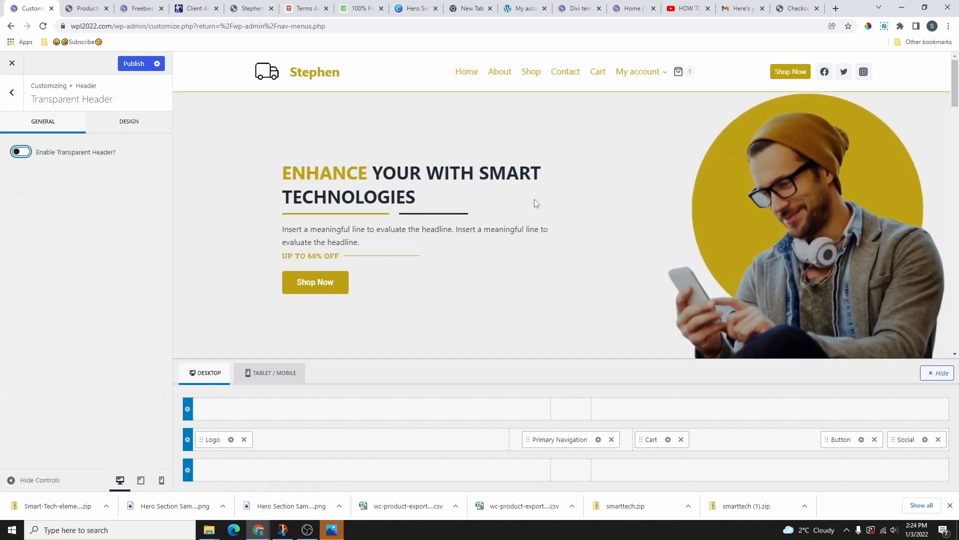
left_click(16, 96)
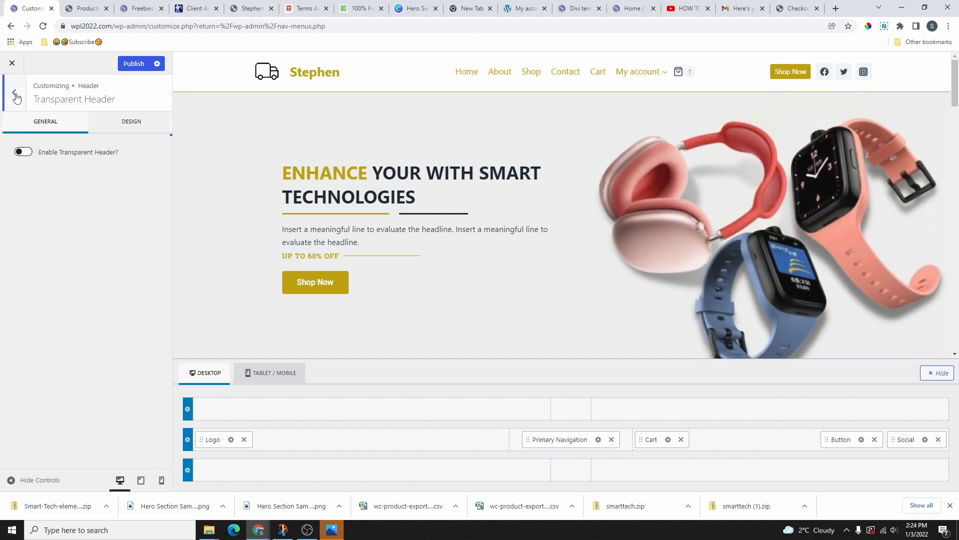
left_click(11, 90)
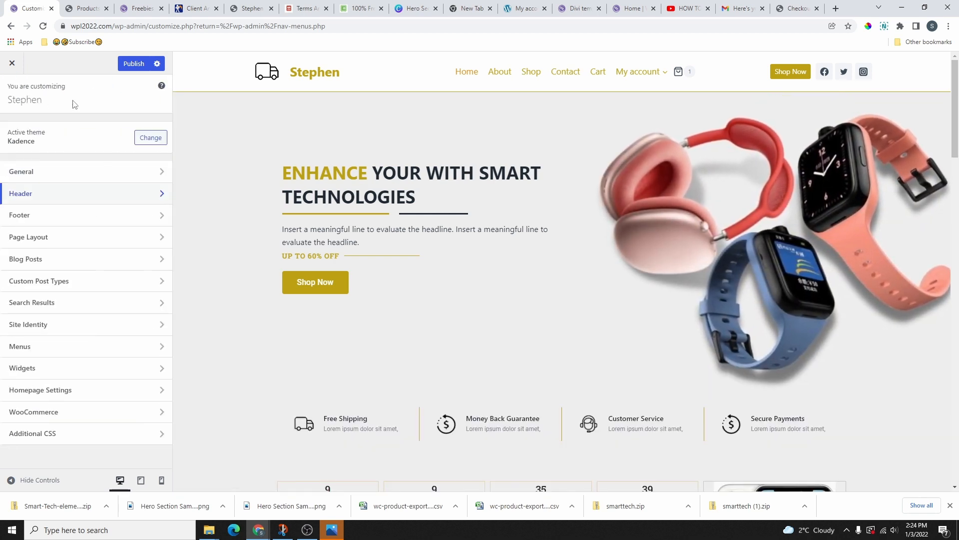
left_click(142, 65)
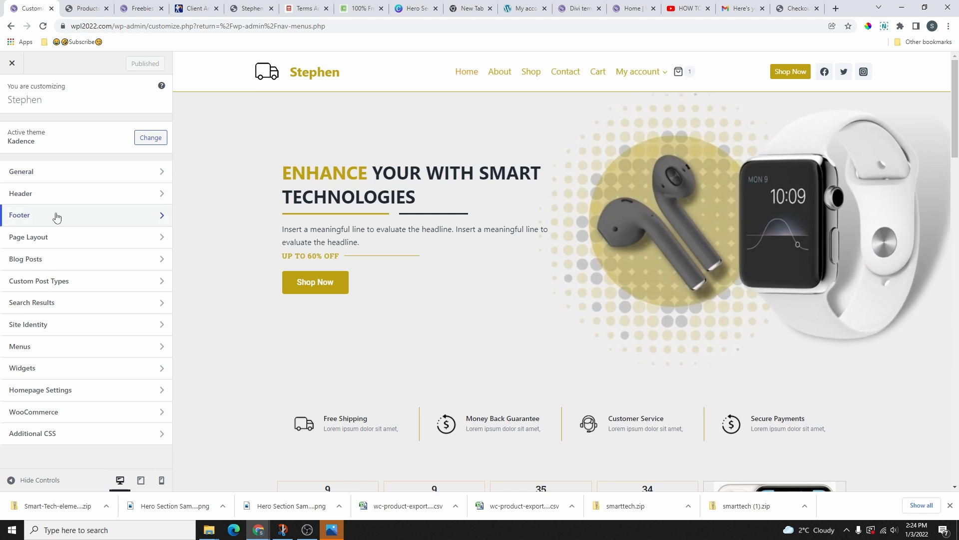
Replace {theme-credit} in the footer's copyright text with "| All Rights Reserved. WordPress Hosting by SiteGround.", with SiteGround linked to wplifestyle.com/siteground
left_click(57, 216)
scroll(542, 269, "down", 3)
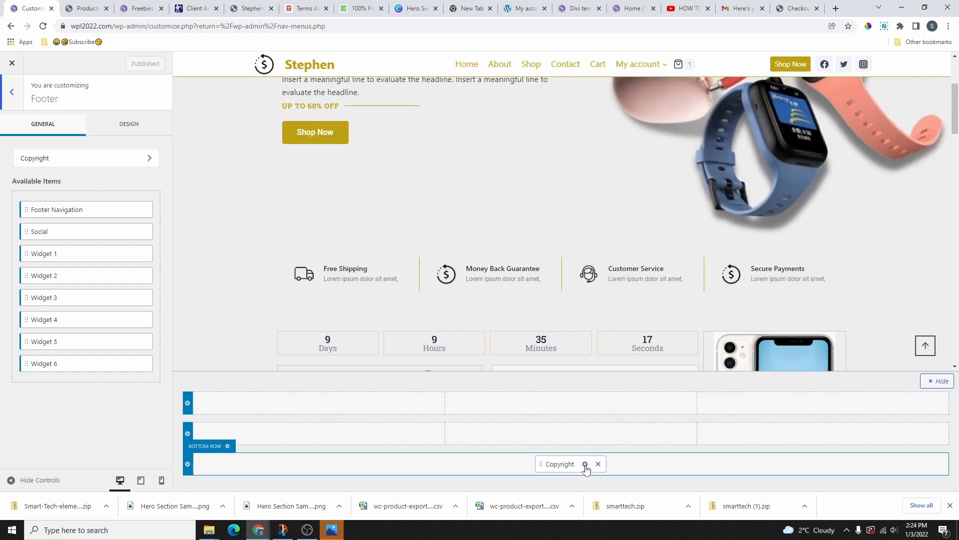
left_click(581, 464)
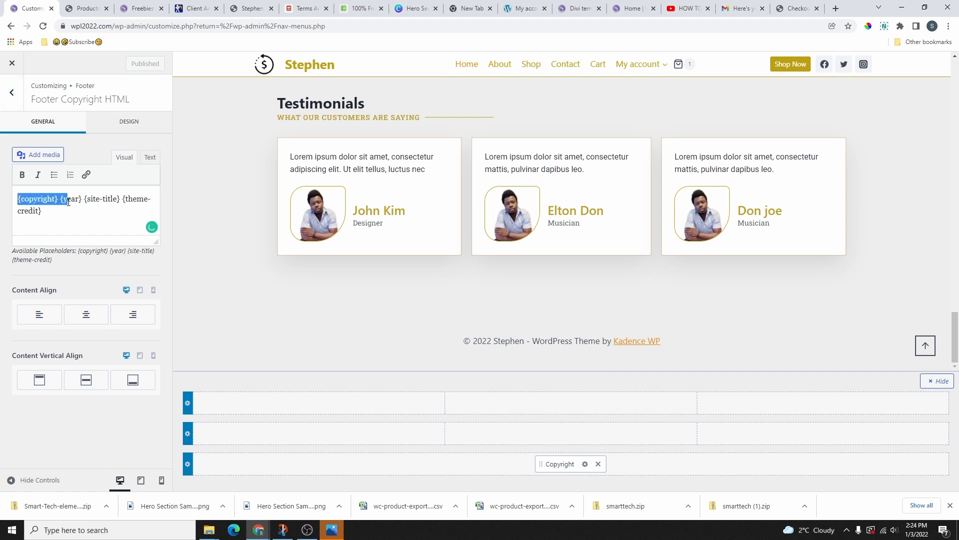
left_click_drag(74, 204, 110, 199)
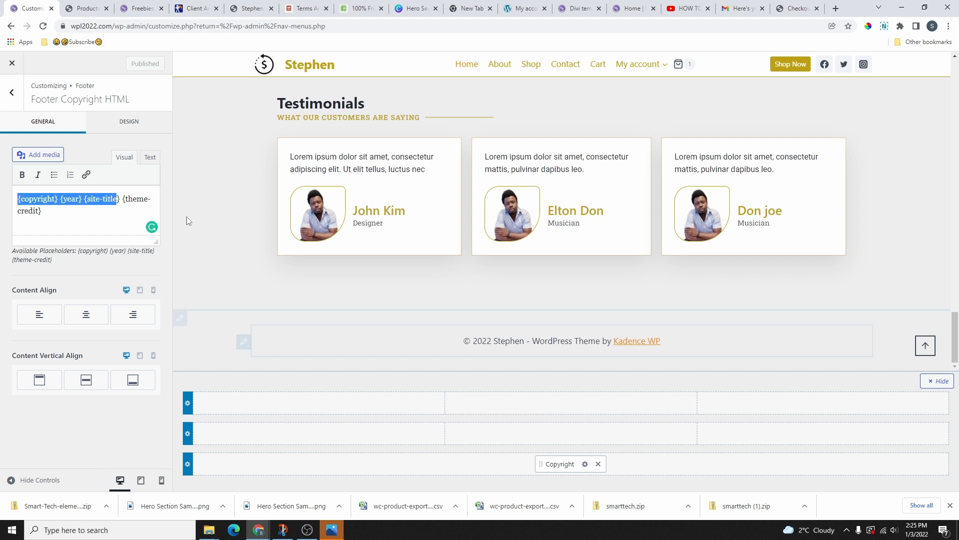
left_click(127, 202)
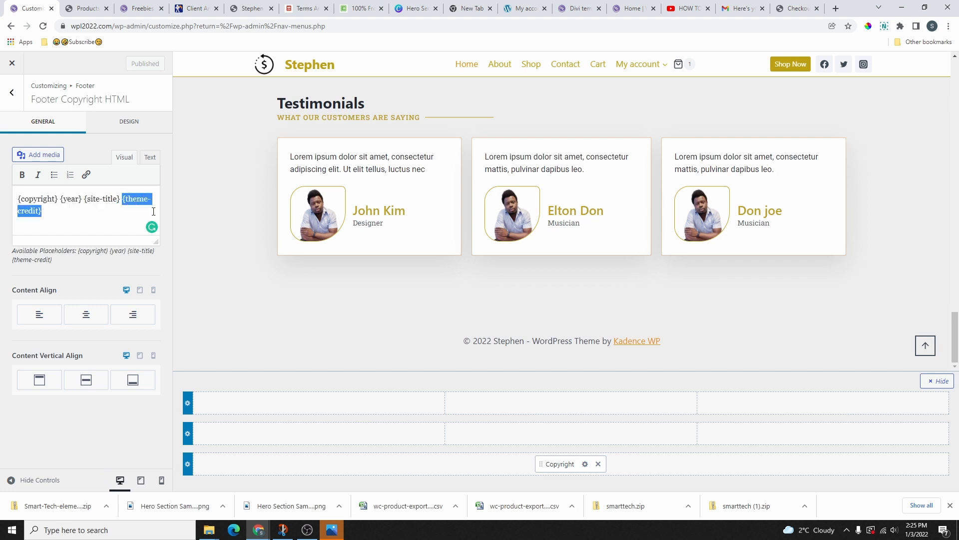
key("BackSpace")
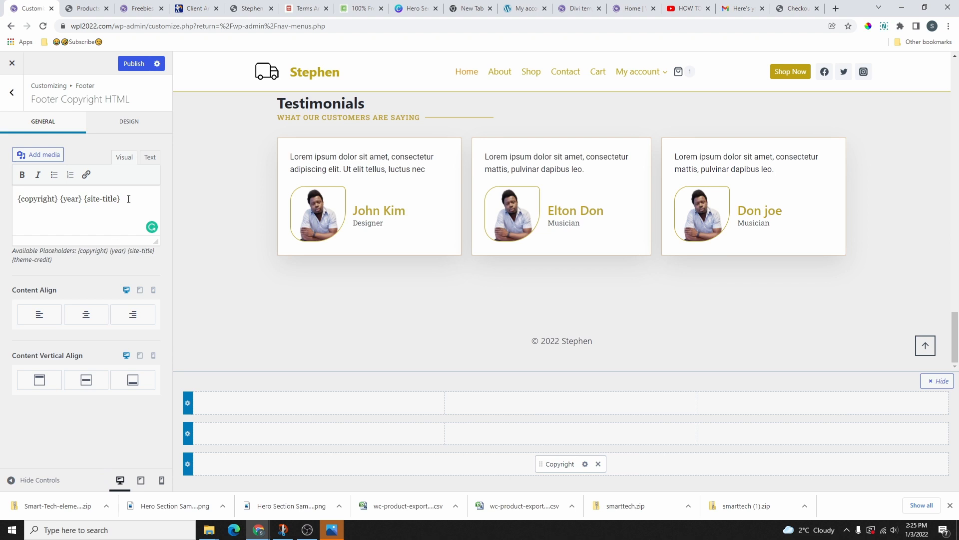
type("| All Rights Reserved. WordPress Hosting by SiteGround.")
left_click(69, 223)
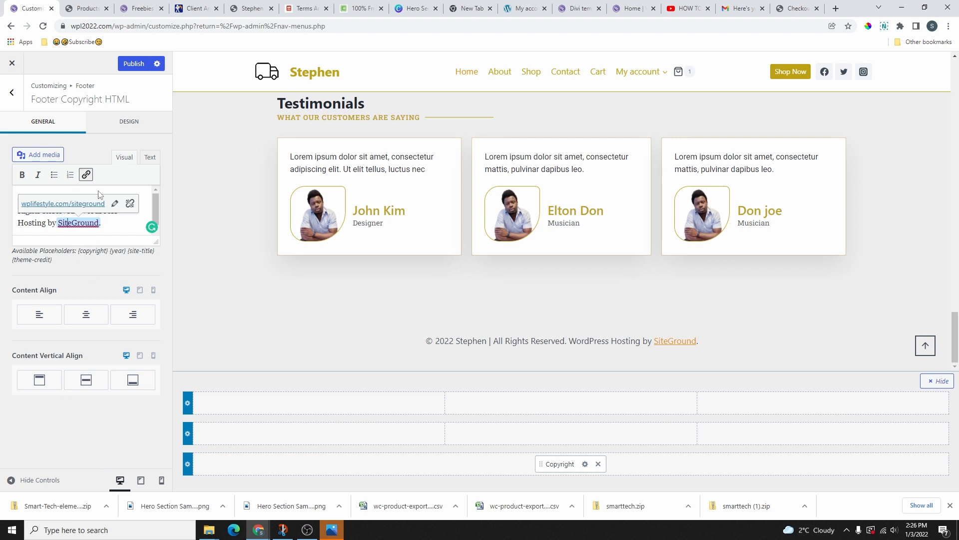
Confirm the SiteGround link's URL, then center the copyright text horizontally and align it vertically to the bottom on desktop
left_click(85, 179)
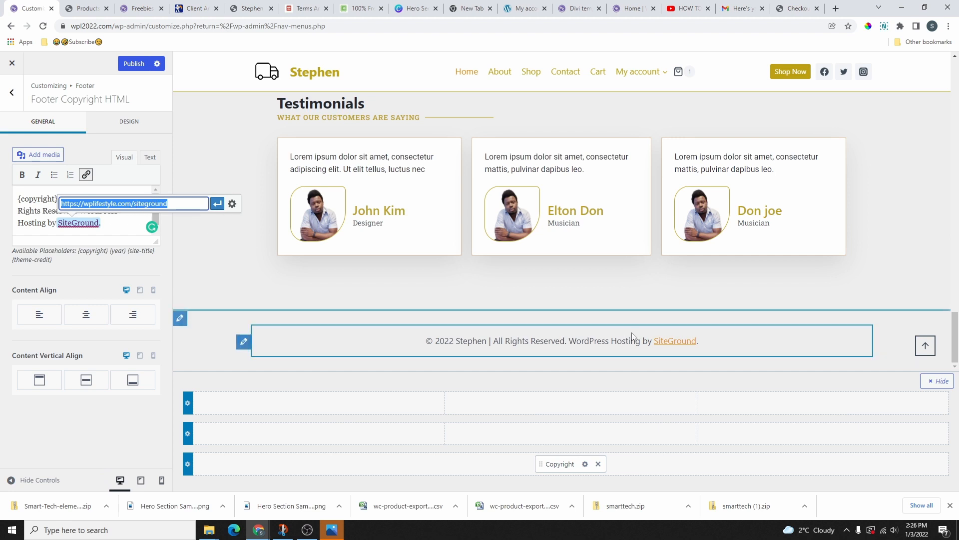
left_click(219, 206)
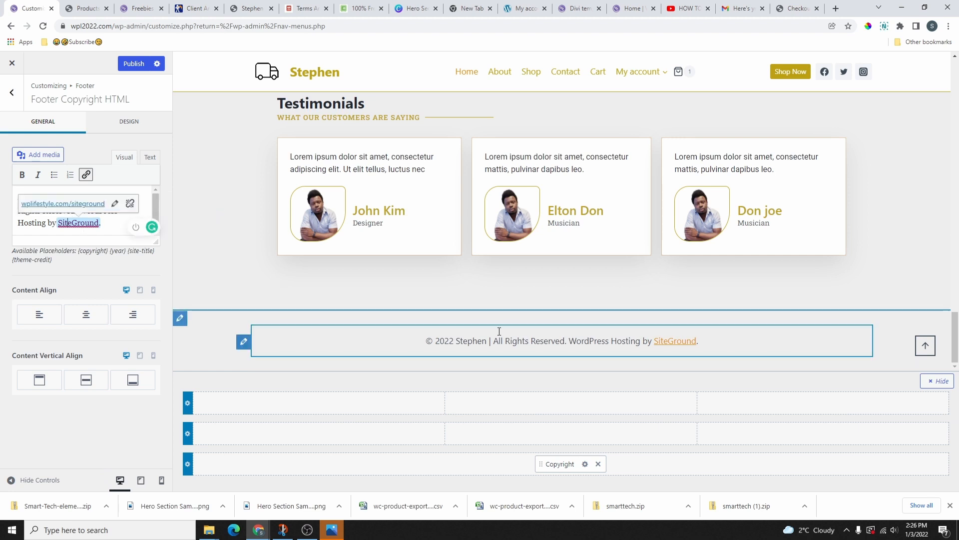
left_click(134, 318)
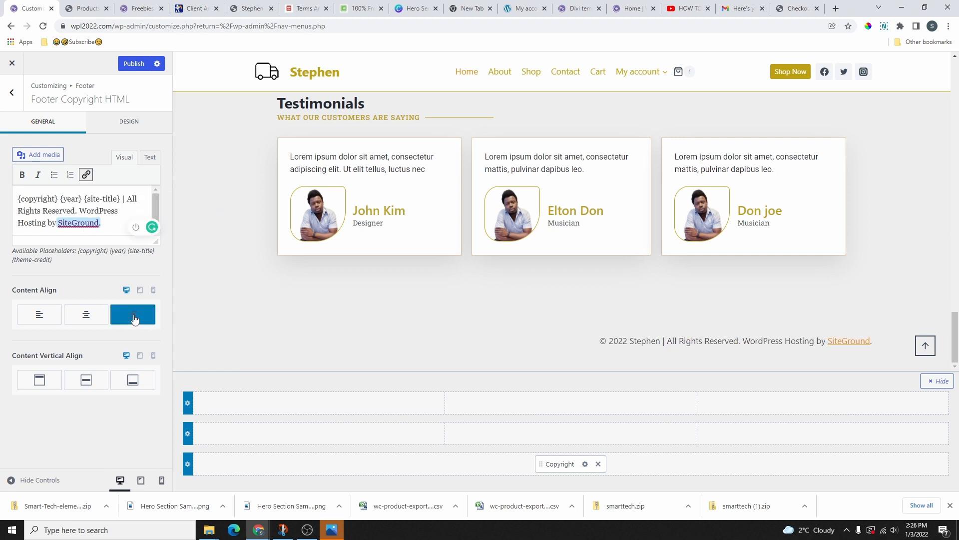
left_click(24, 318)
left_click(86, 315)
left_click(133, 380)
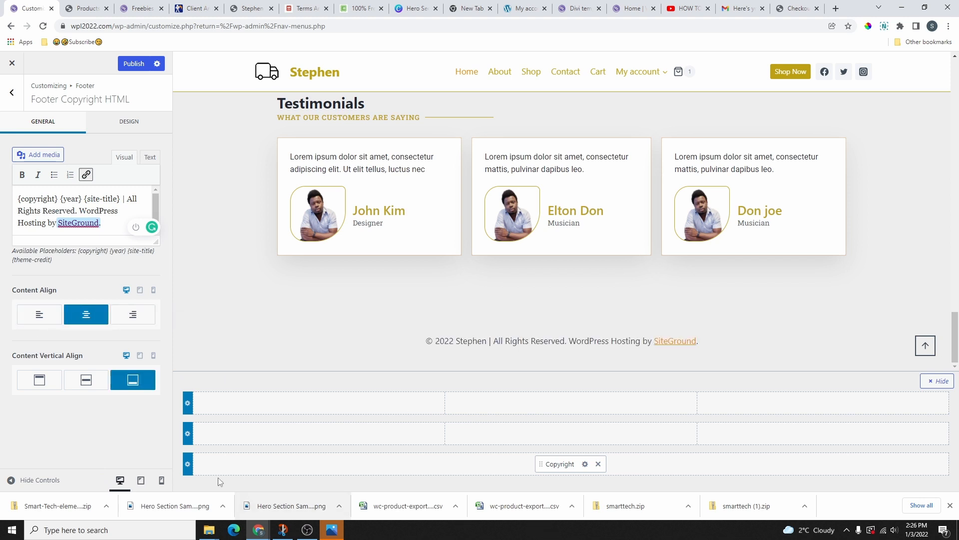
Set the footer's bottom row background to the dark navy palette color 1F2933
left_click(188, 464)
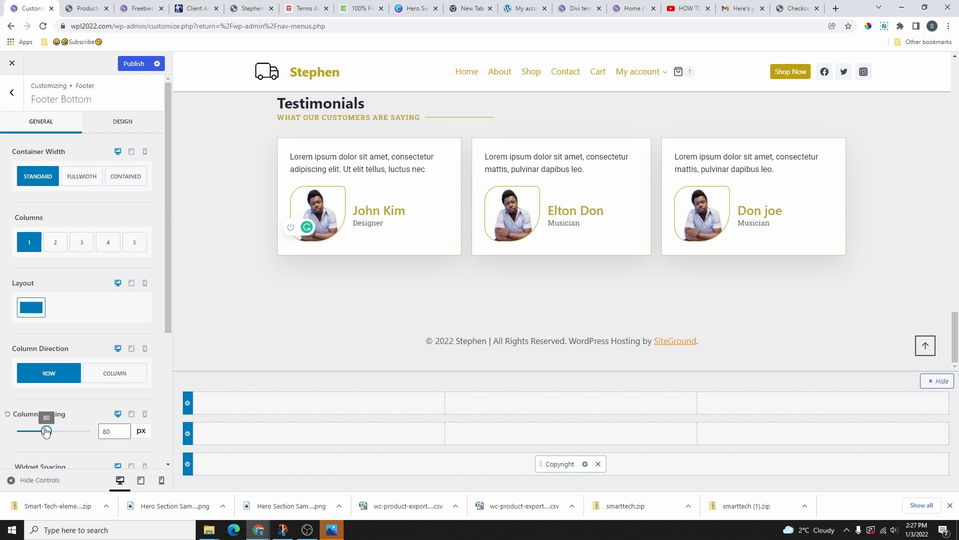
left_click(119, 130)
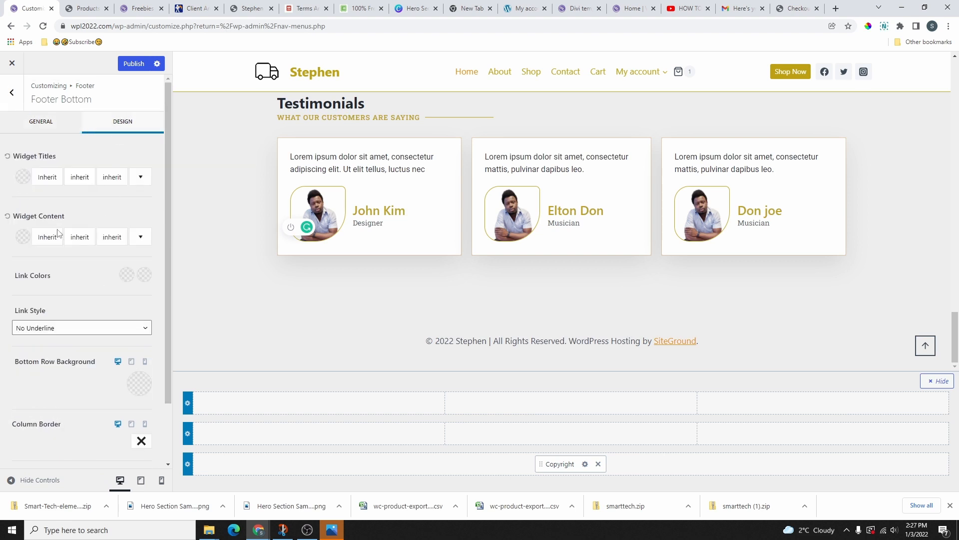
left_click(140, 383)
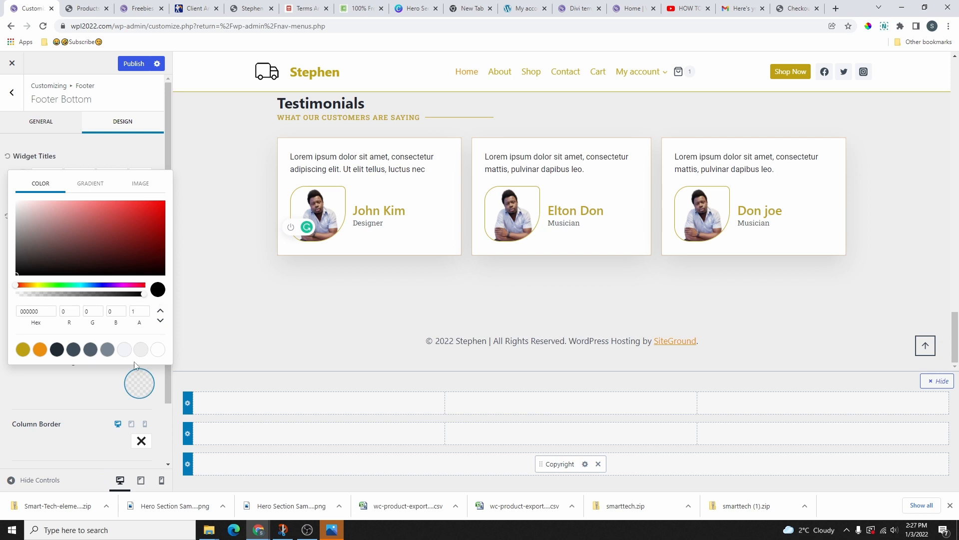
left_click(57, 350)
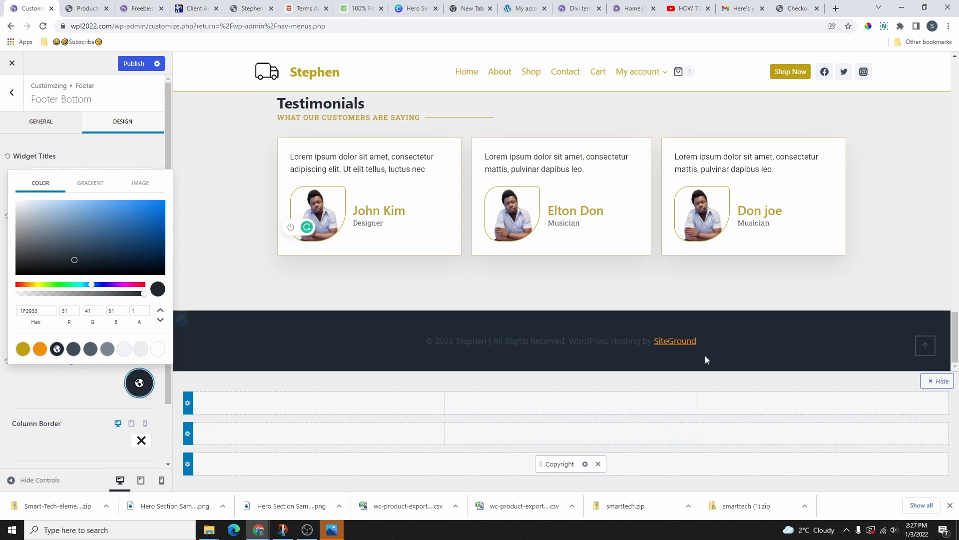
Set the footer copyright text's margins to 0 px on all sides and give its font a light color
left_click(249, 346)
left_click(244, 342)
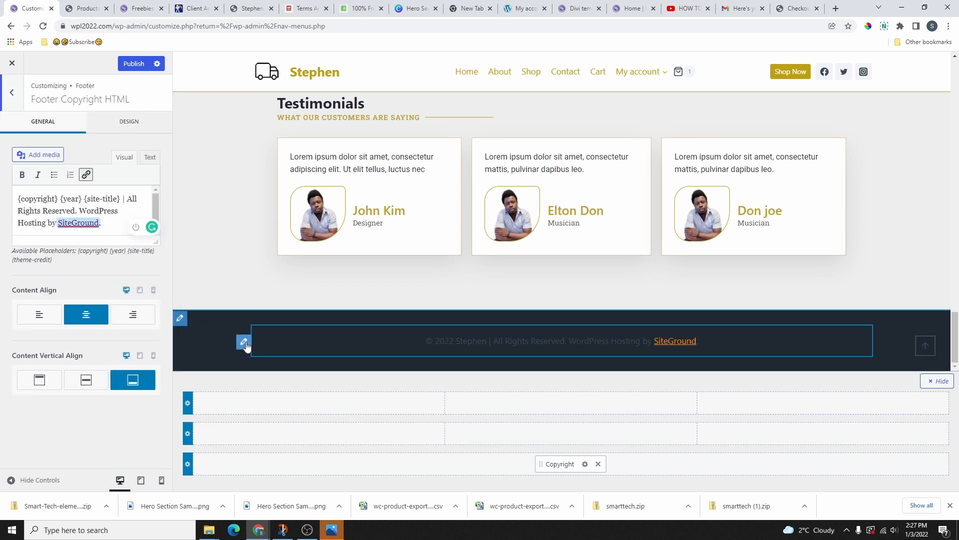
left_click(125, 130)
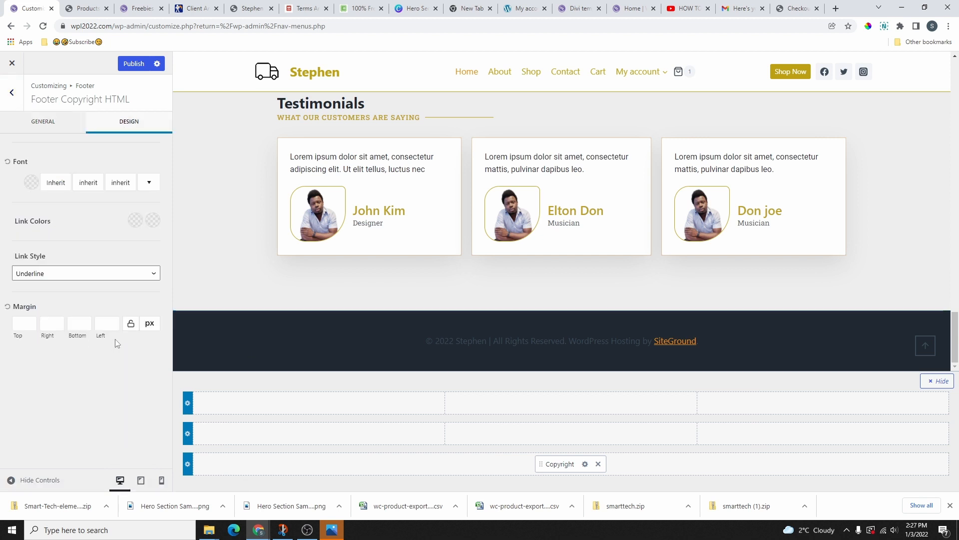
left_click(31, 327)
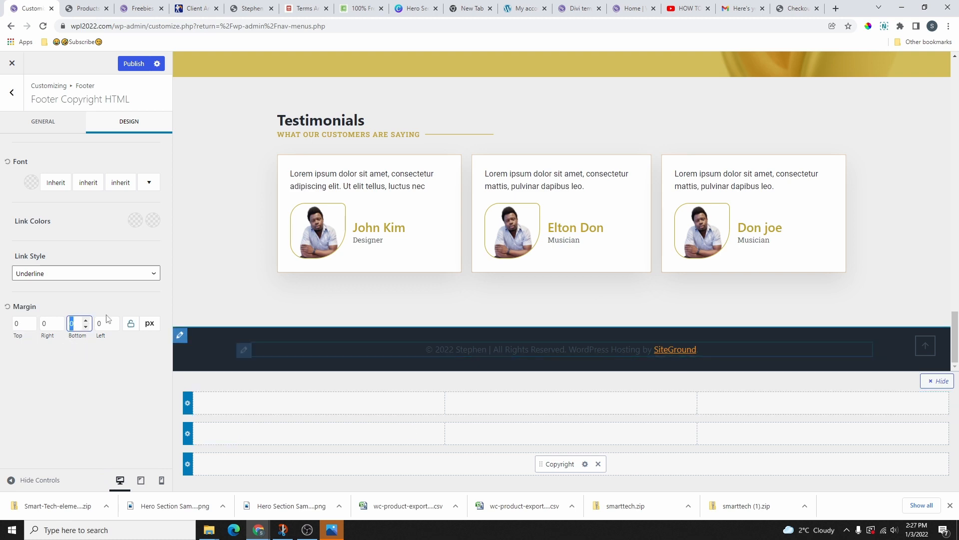
left_click(543, 352)
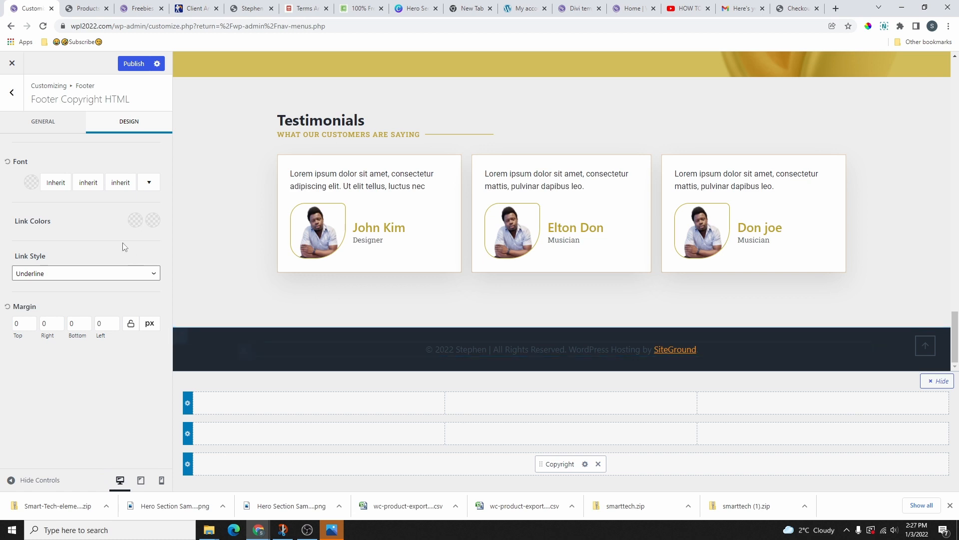
left_click(32, 181)
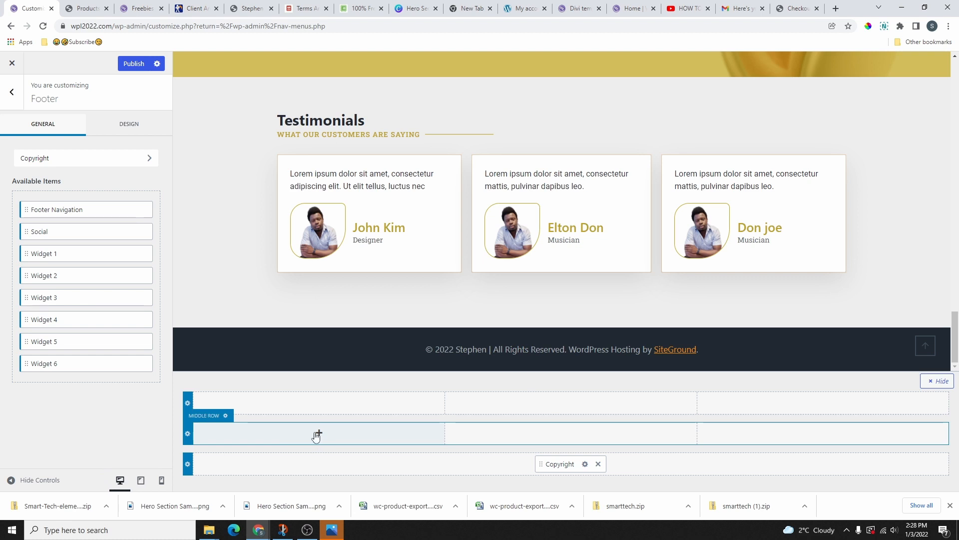
Review the Smart Tech demo site's footer for reference and place Widget 1 in the first column of the middle footer row
left_click(797, 8)
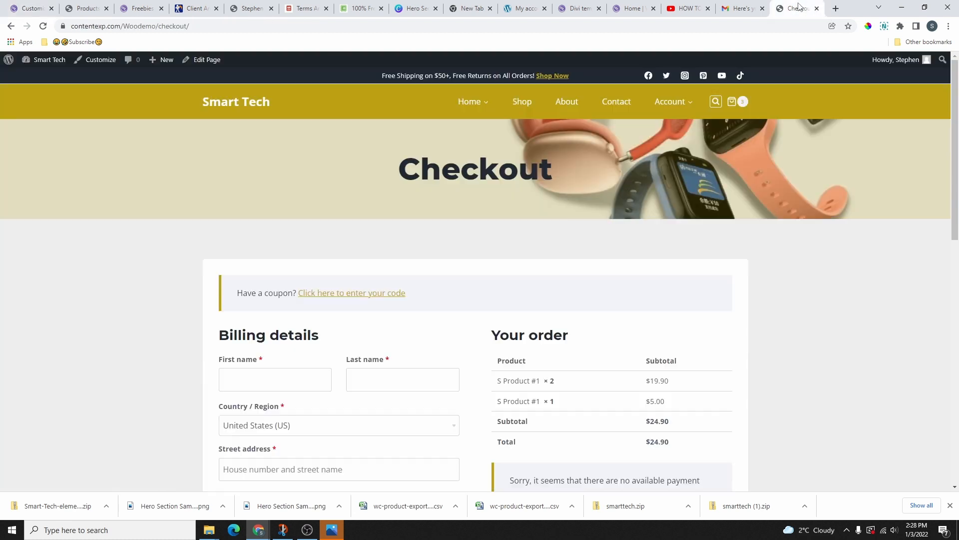
scroll(279, 315, "down", 10)
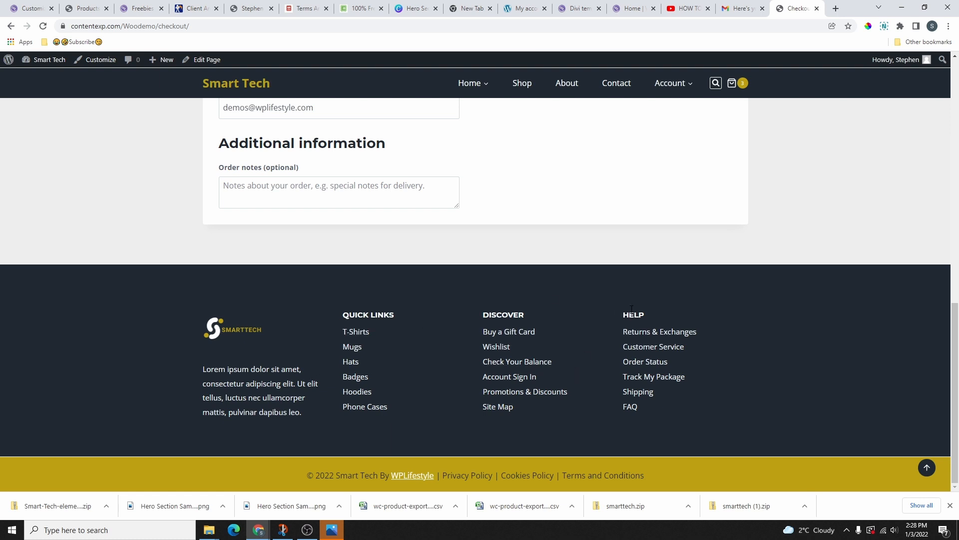
left_click(33, 9)
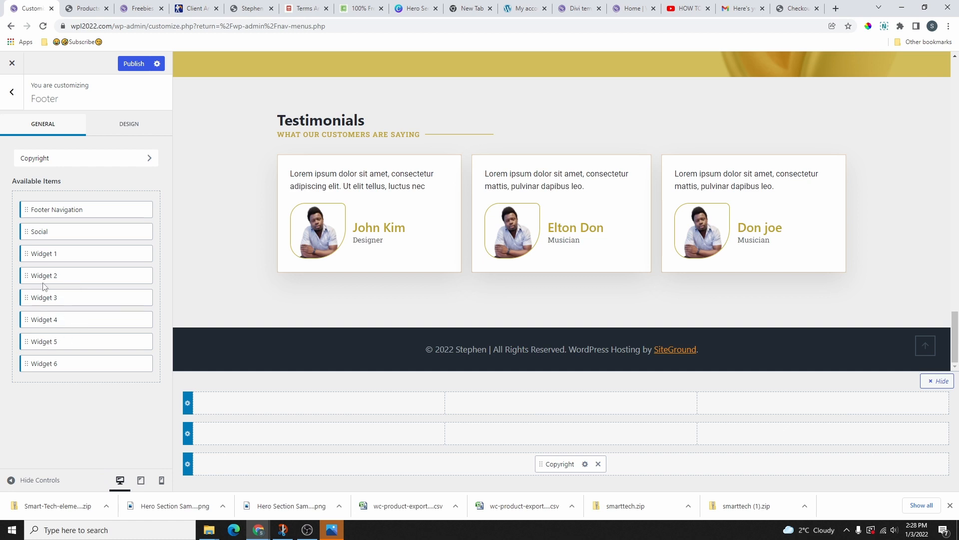
left_click_drag(33, 255, 233, 441)
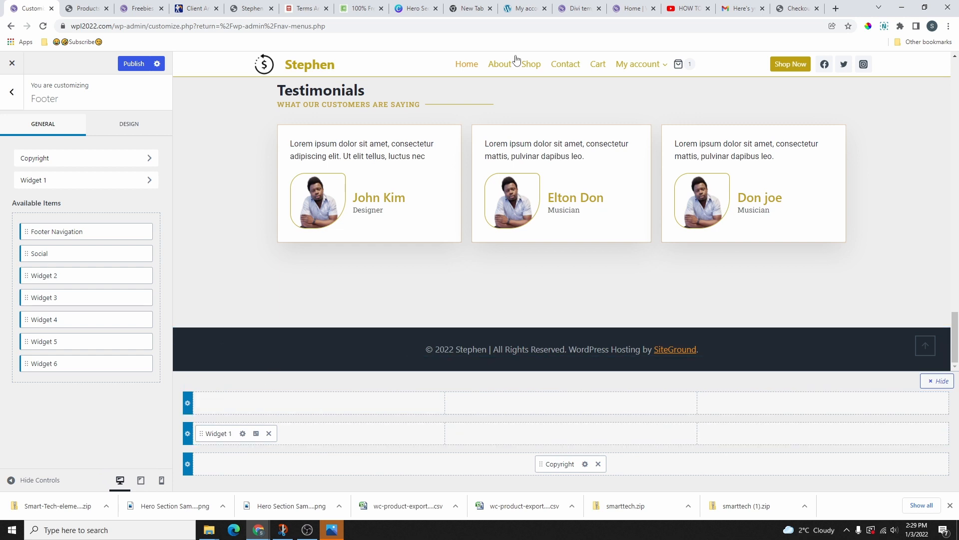
Compare with the demo site's footer again and set the middle footer row to 4 columns
left_click(796, 8)
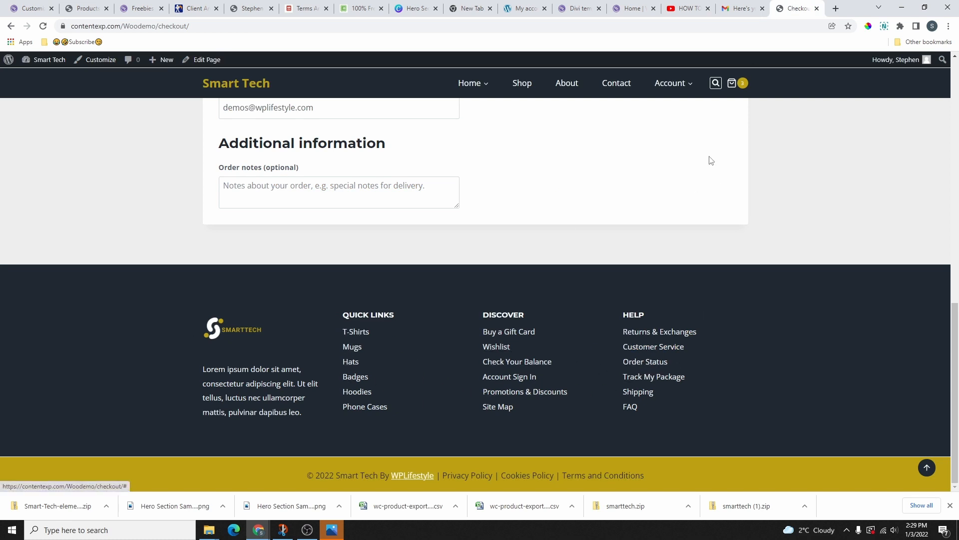
left_click(31, 8)
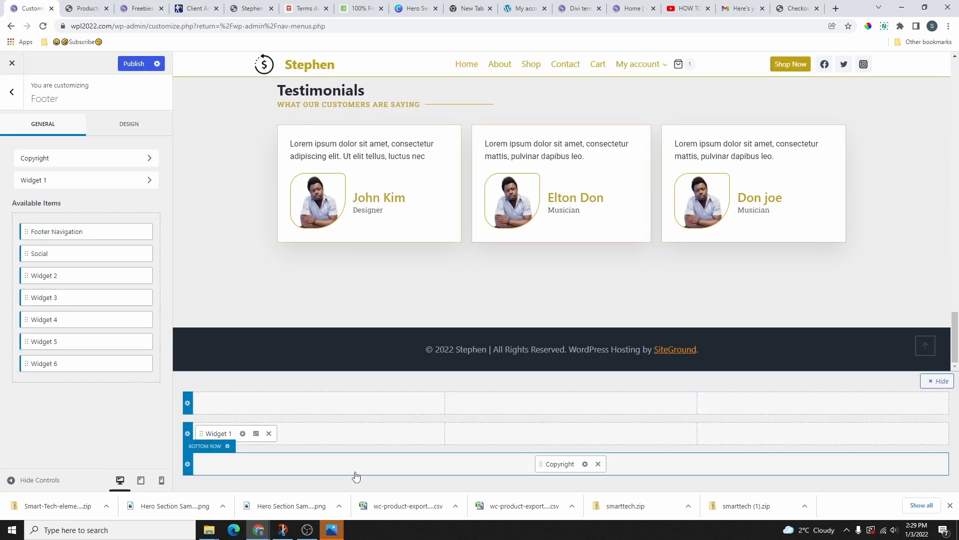
left_click(187, 434)
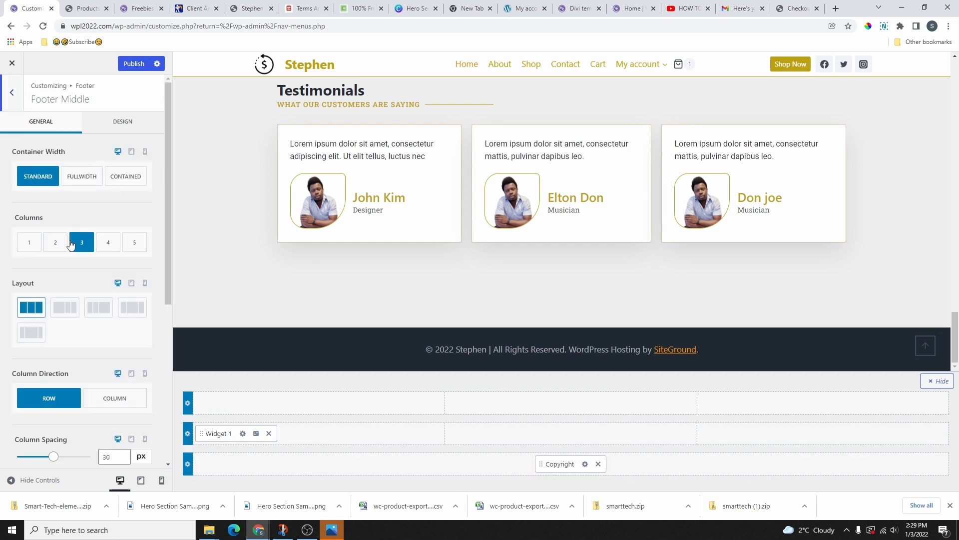
left_click(108, 241)
left_click(11, 92)
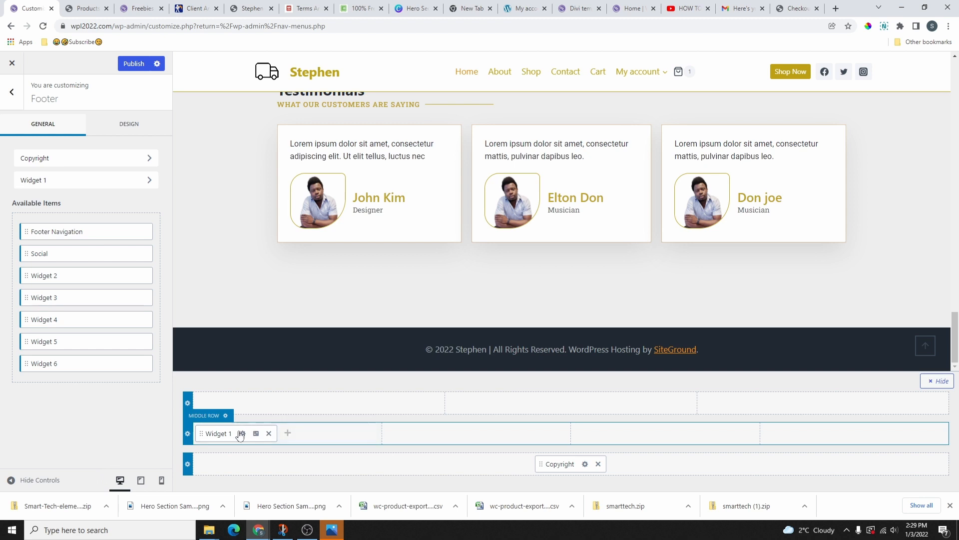
Place Widget 2, Widget 3 and Widget 4 in the middle row's remaining columns and publish the footer
left_click_drag(48, 276, 447, 433)
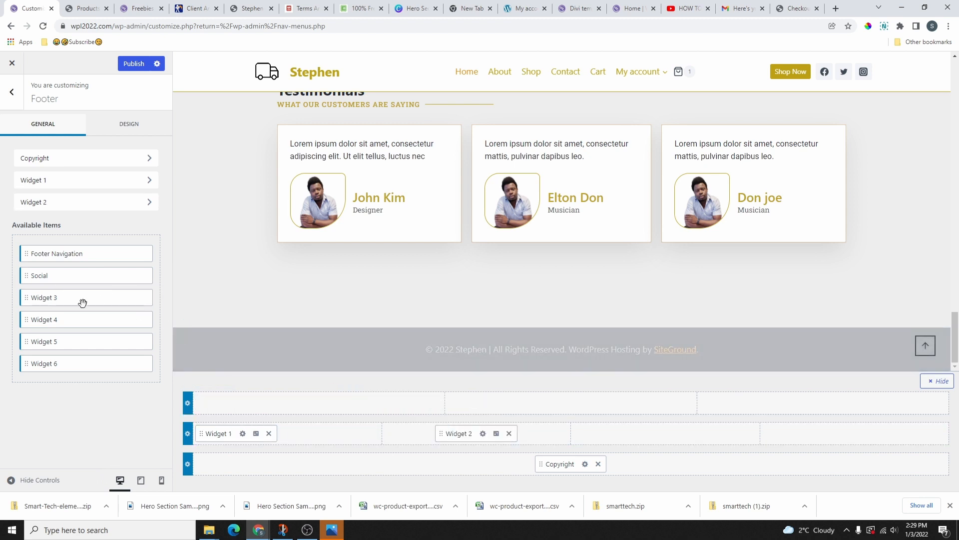
left_click_drag(55, 294, 637, 433)
left_click_drag(57, 321, 843, 434)
left_click(133, 63)
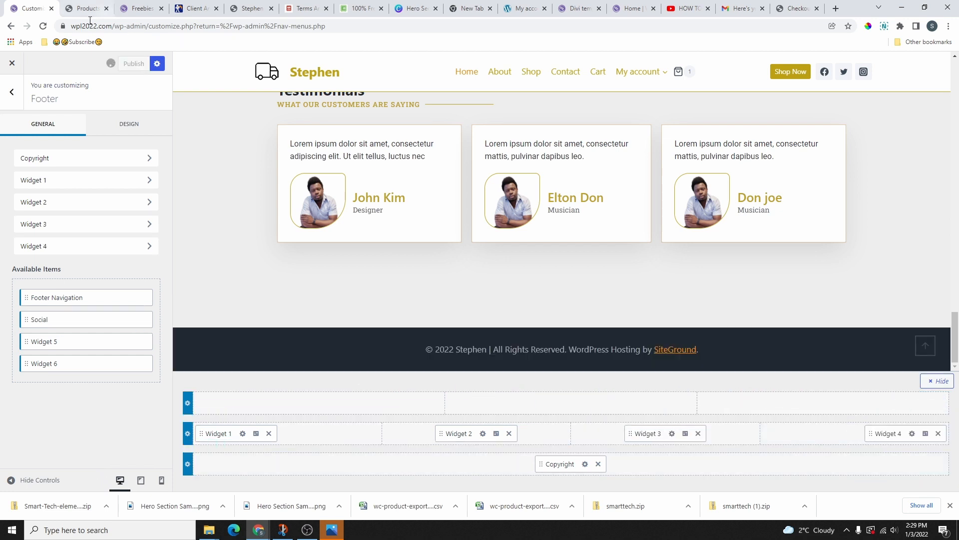
Go from the shop page to the site's WordPress dashboard and open the Widgets management page
left_click(79, 9)
mouse_move(28, 62)
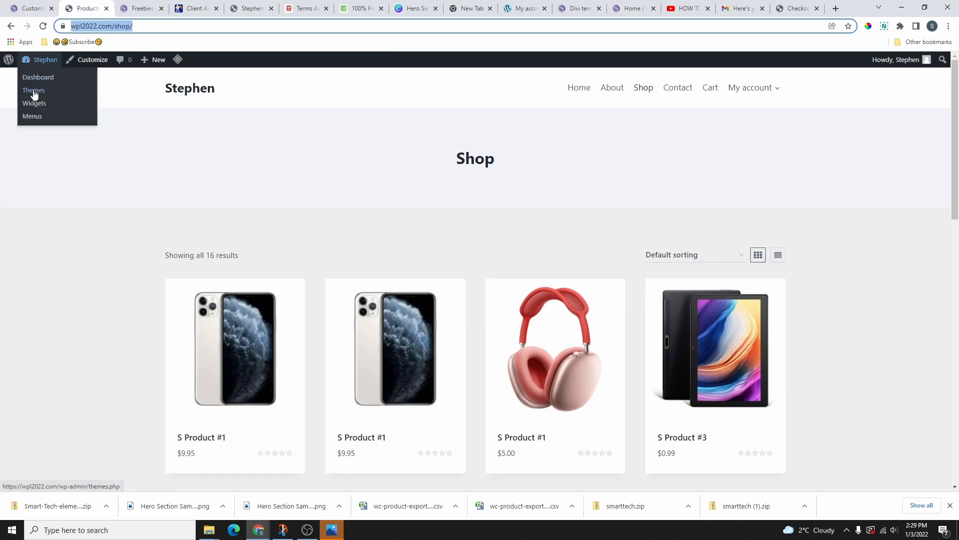
left_click(34, 79)
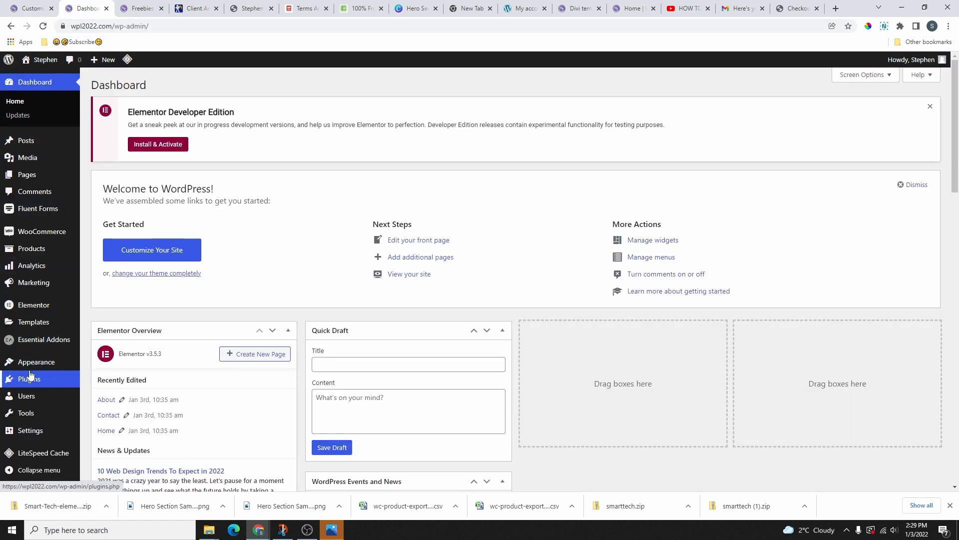
mouse_move(38, 367)
left_click(101, 393)
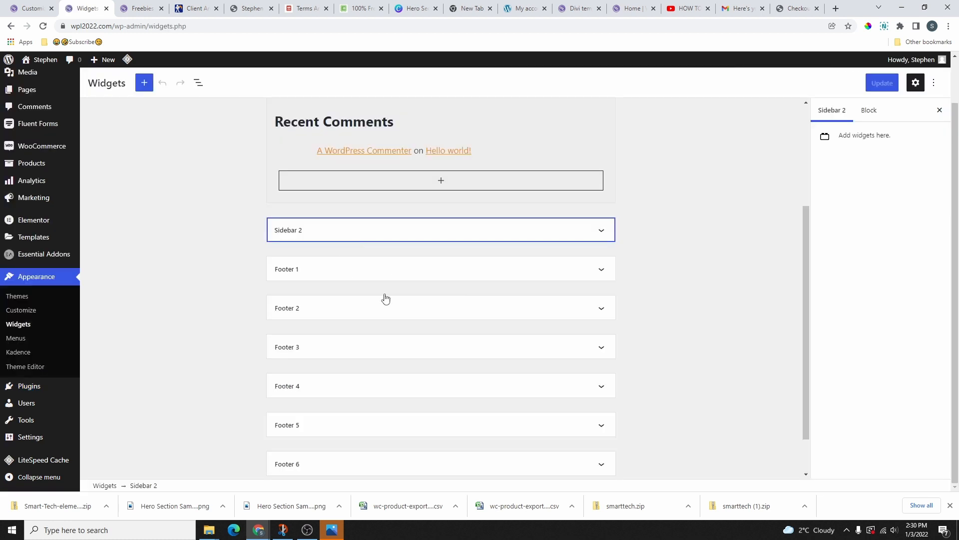
left_click(339, 279)
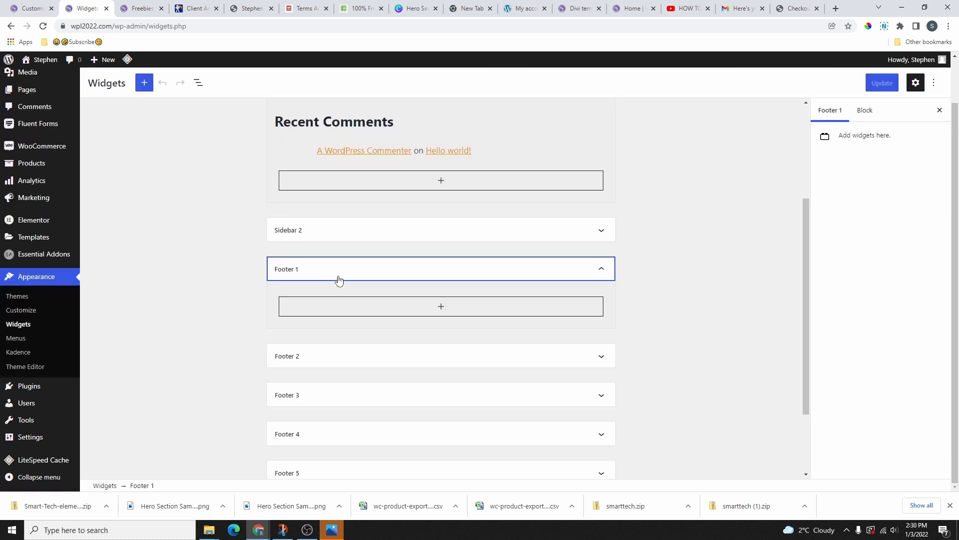
left_click(441, 307)
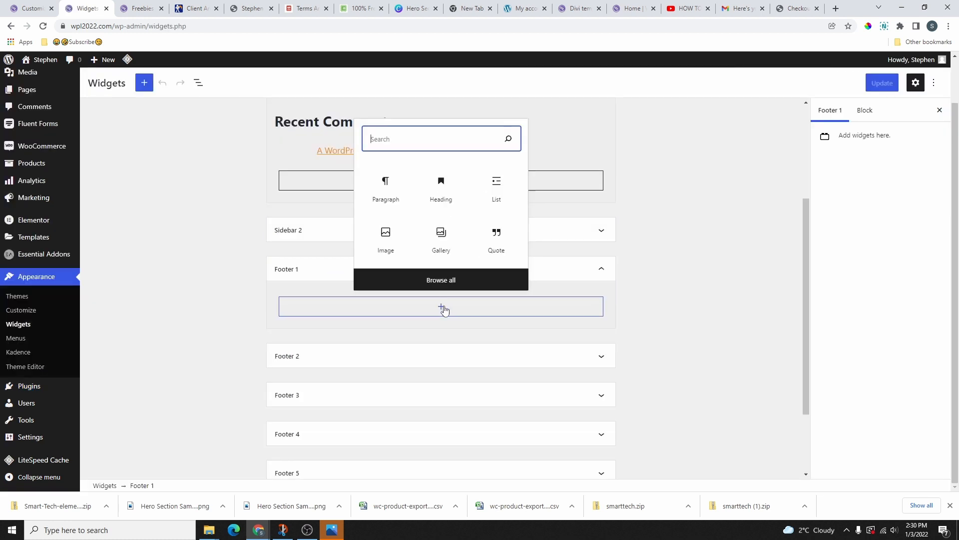
left_click(334, 240)
left_click(339, 242)
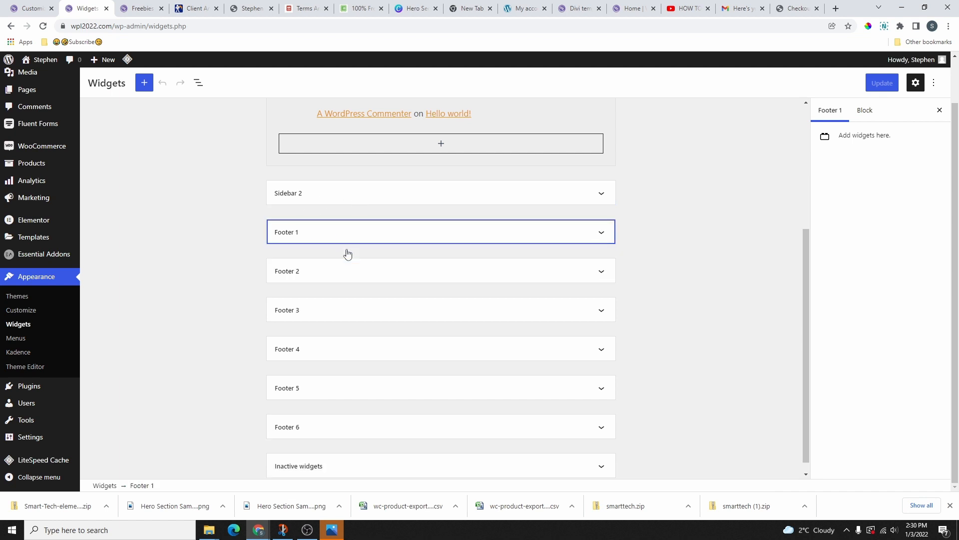
scroll(372, 332, "down", 1)
scroll(372, 334, "up", 1)
scroll(370, 332, "down", 1)
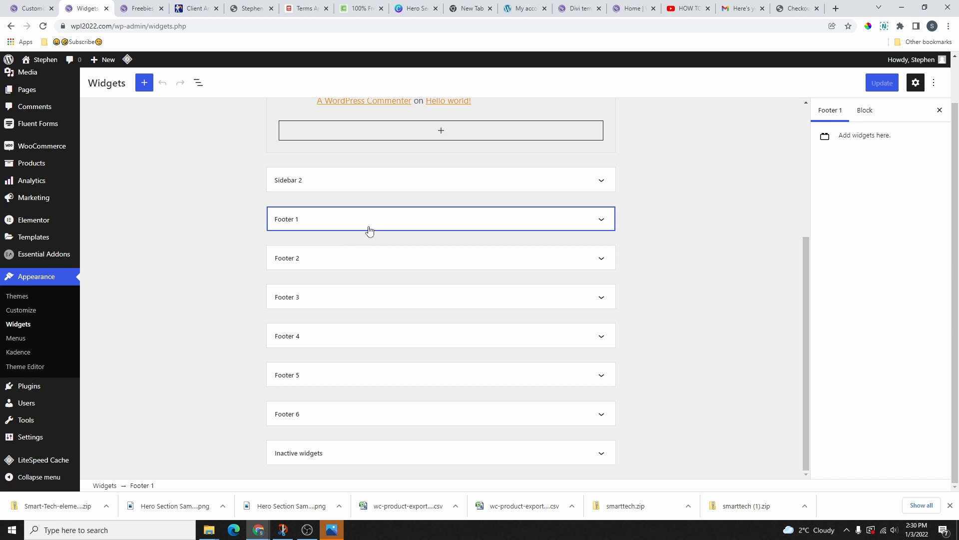
Insert the purple WPL logo from the media library into the Footer 1 widget area and shrink it to a small logo size
left_click(340, 224)
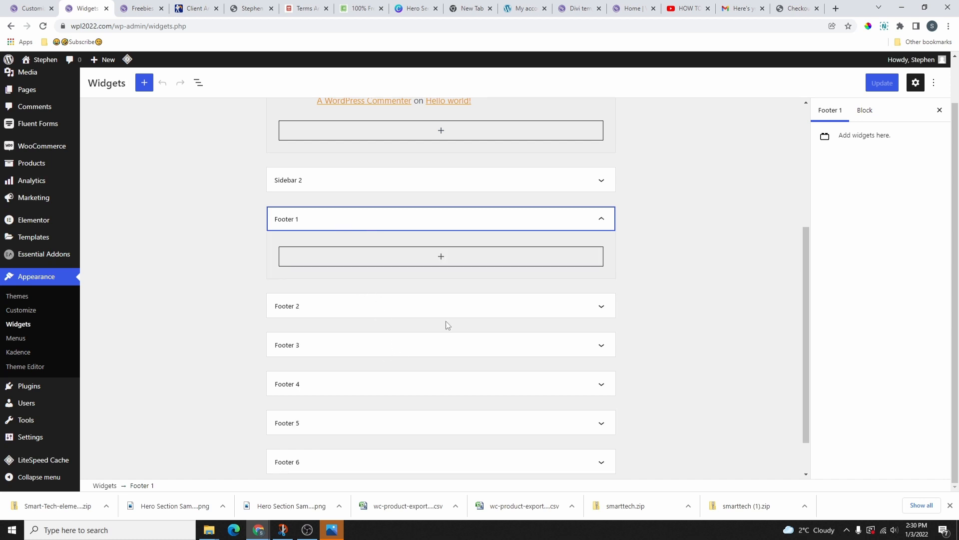
left_click(440, 260)
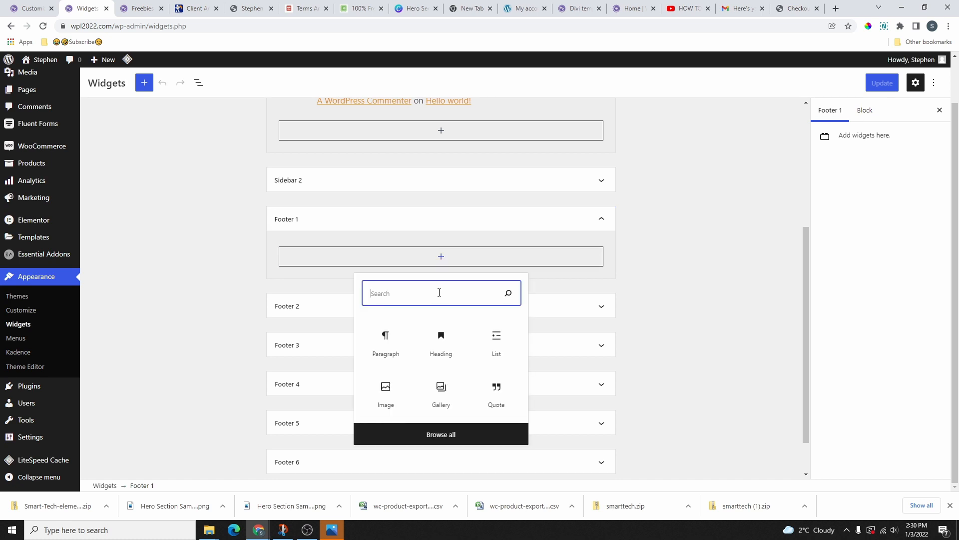
type("image")
left_click(391, 353)
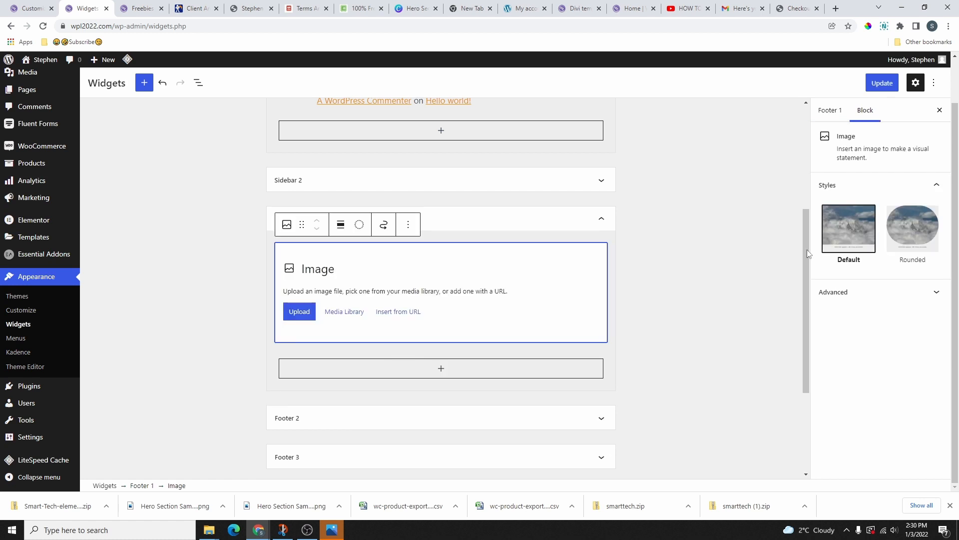
left_click(355, 313)
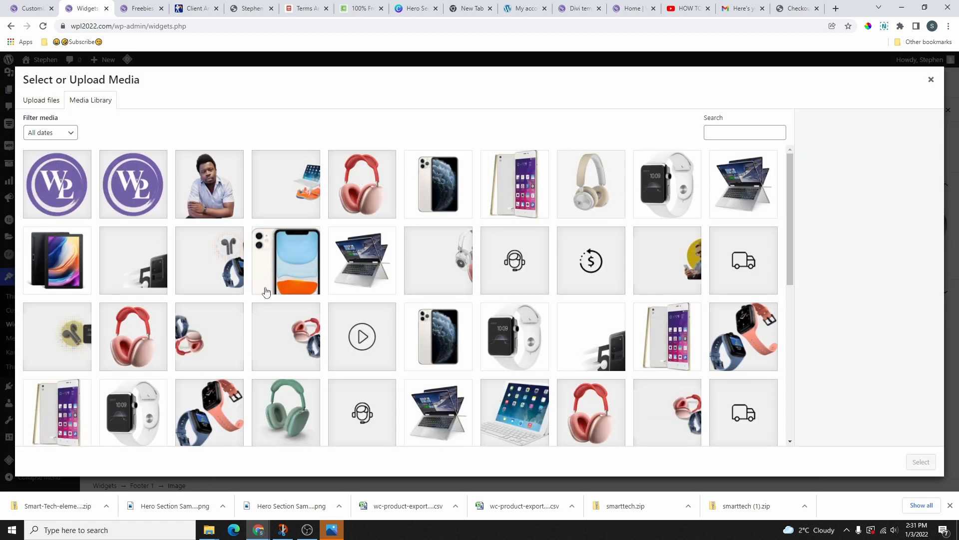
left_click(73, 216)
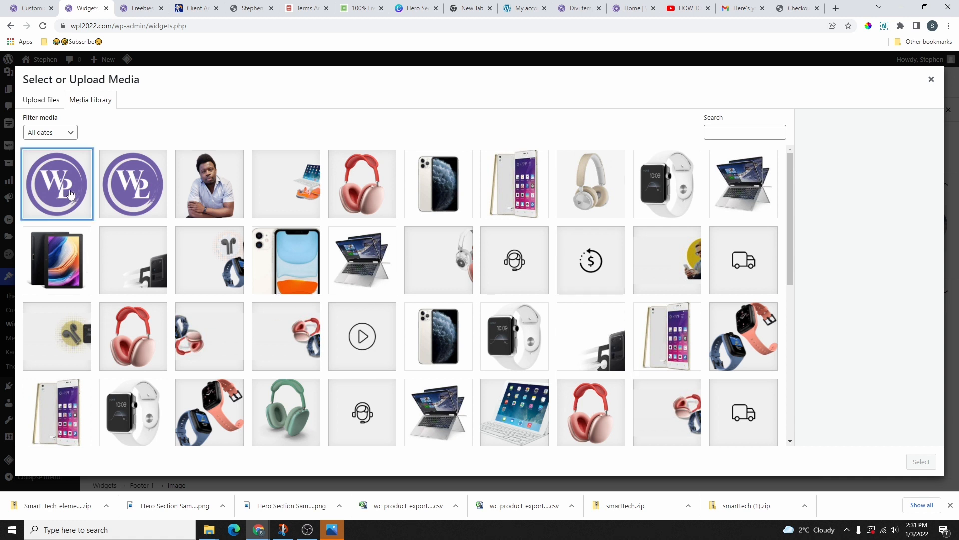
left_click(918, 462)
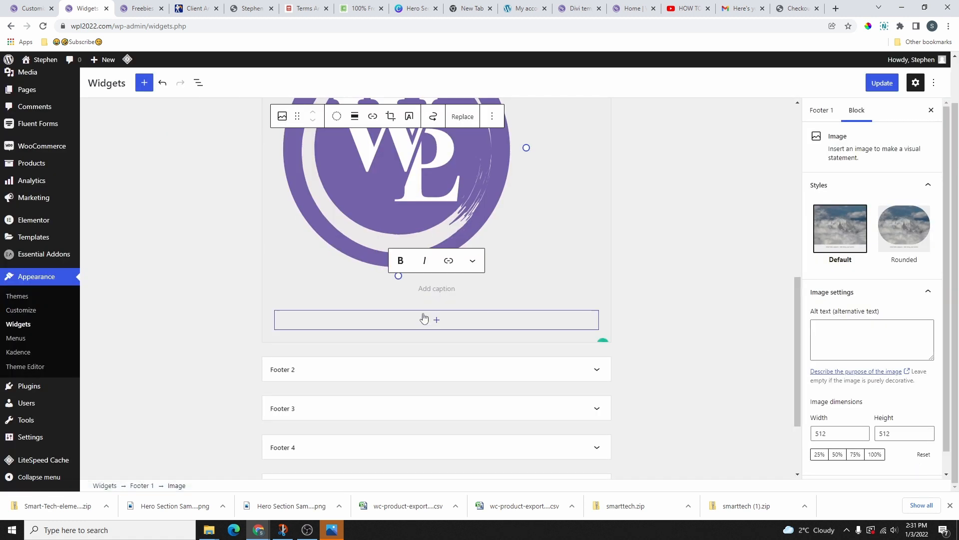
left_click_drag(525, 300, 320, 225)
Add a paragraph below the Footer 1 logo reading "Lorem ipsum dolor sit amet, consectetur adipiscing elit. Ut elit tellus, luctus nec ullamcorper mattis, pulvinar dapibus leo."
left_click(438, 249)
left_click(440, 250)
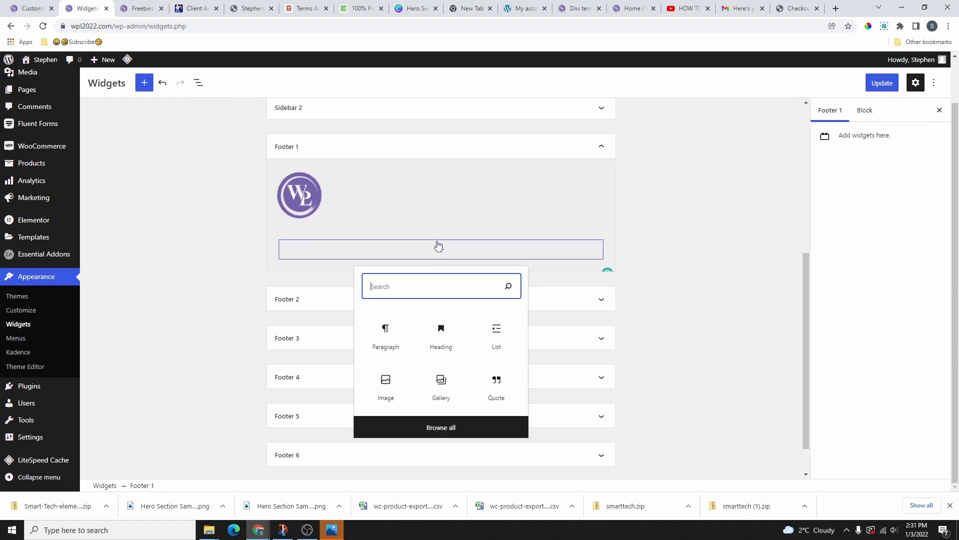
left_click(396, 343)
type("Lorem ipsum dolor sit amet, consectetur adipiscing elit. Ut elit tellus, luctus nec ullamcorper mattis, pulvinar dapibus leo.")
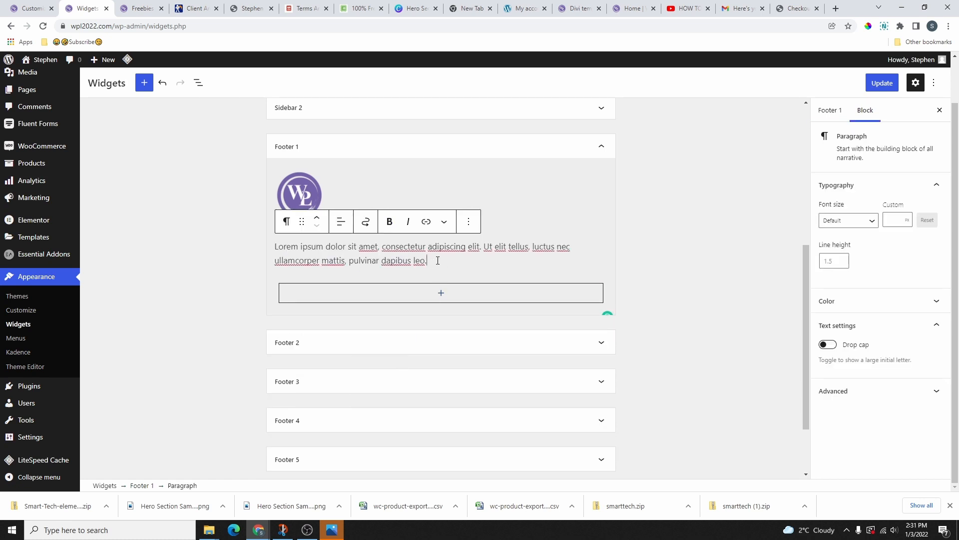
left_click(607, 218)
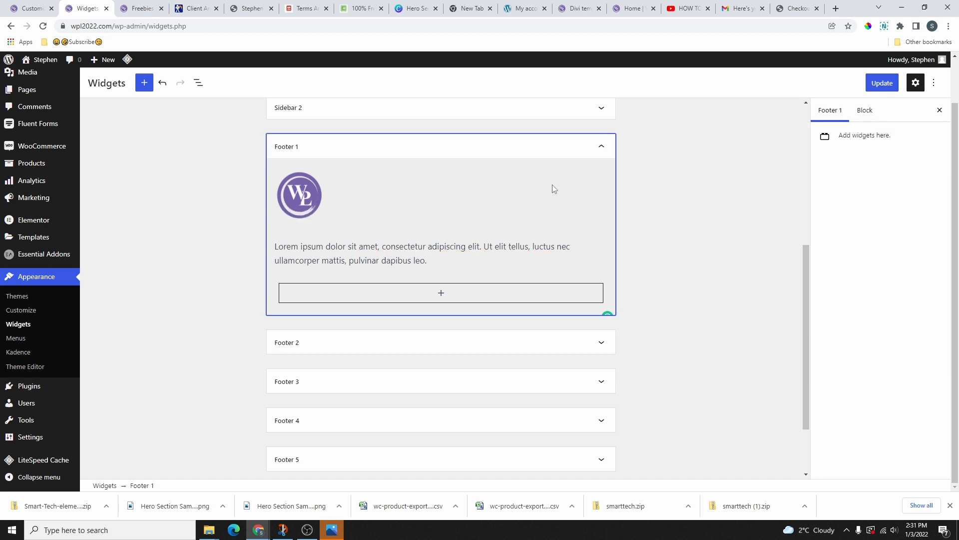
Add a QUICK LINKS heading to the Footer 2 widget area, following the demo site's footer, and save the widgets
left_click(602, 146)
left_click(321, 258)
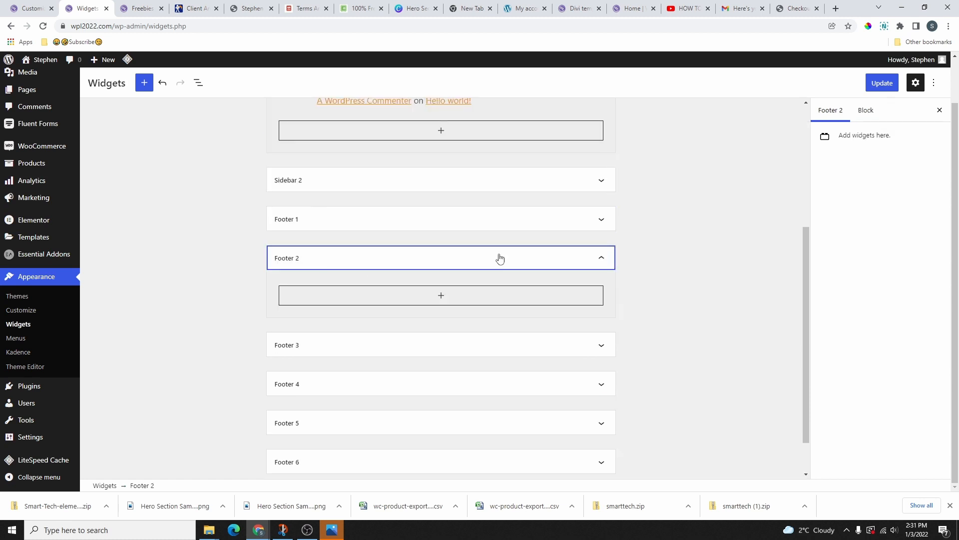
left_click(795, 8)
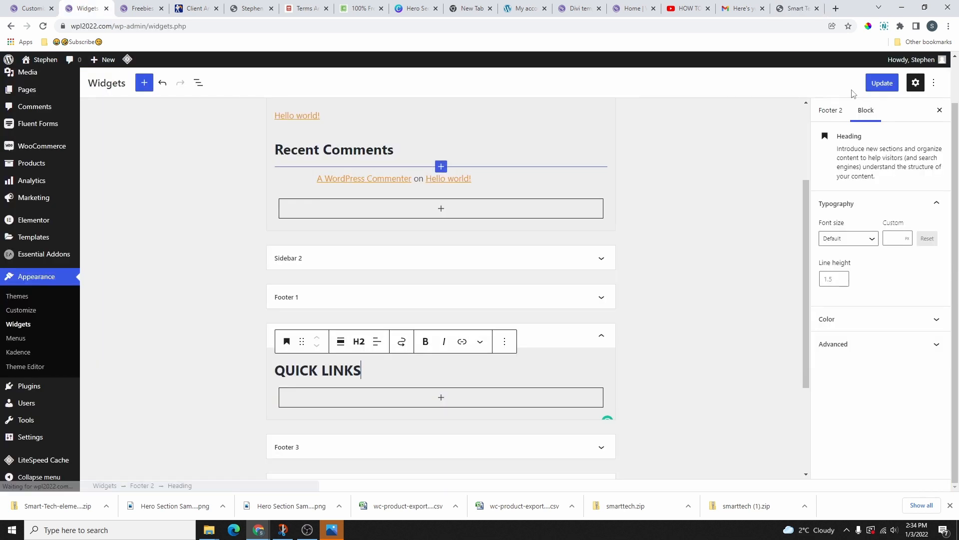
left_click(882, 84)
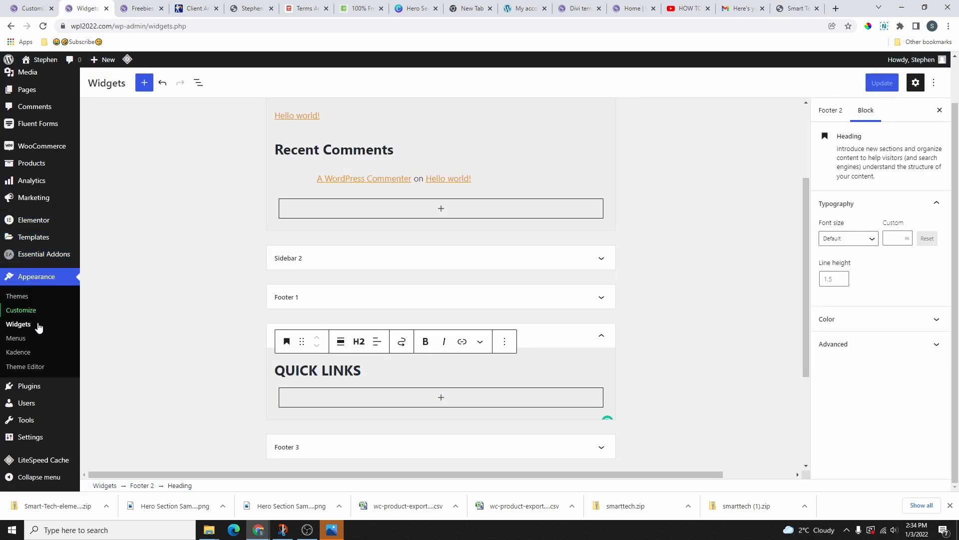
Go to the Menus page and create a new menu named QUICK LINKS
left_click(27, 340)
scroll(380, 329, "down", 3)
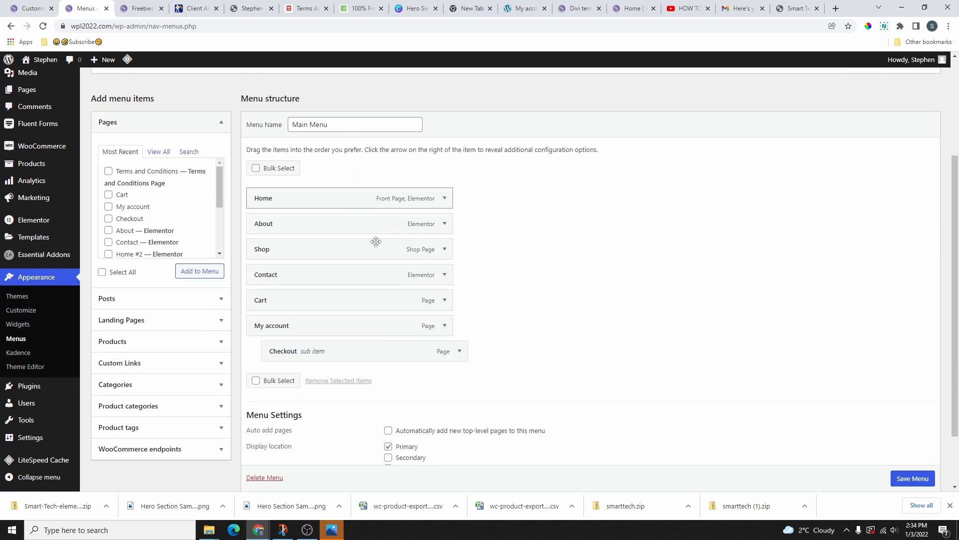
scroll(364, 269, "up", 2)
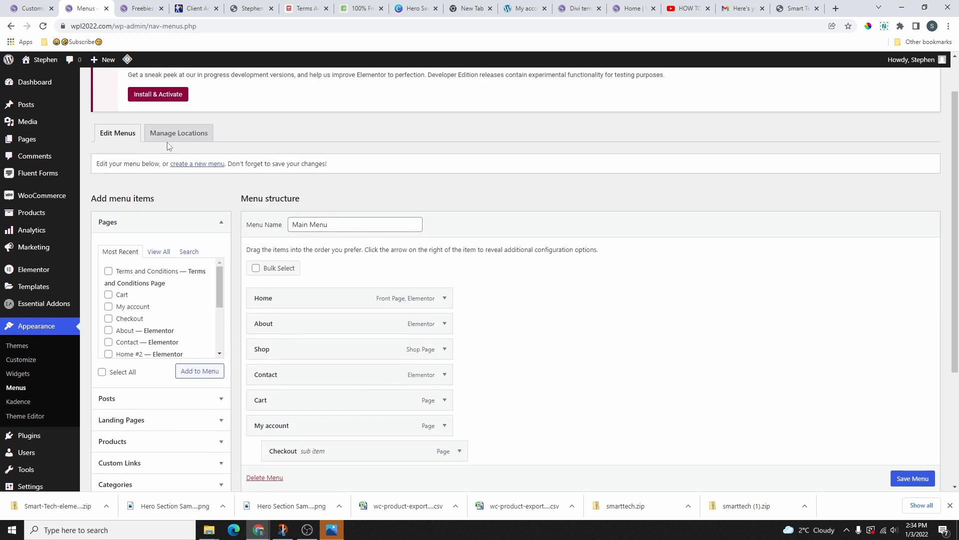
left_click(197, 164)
type("QUICK LINKS")
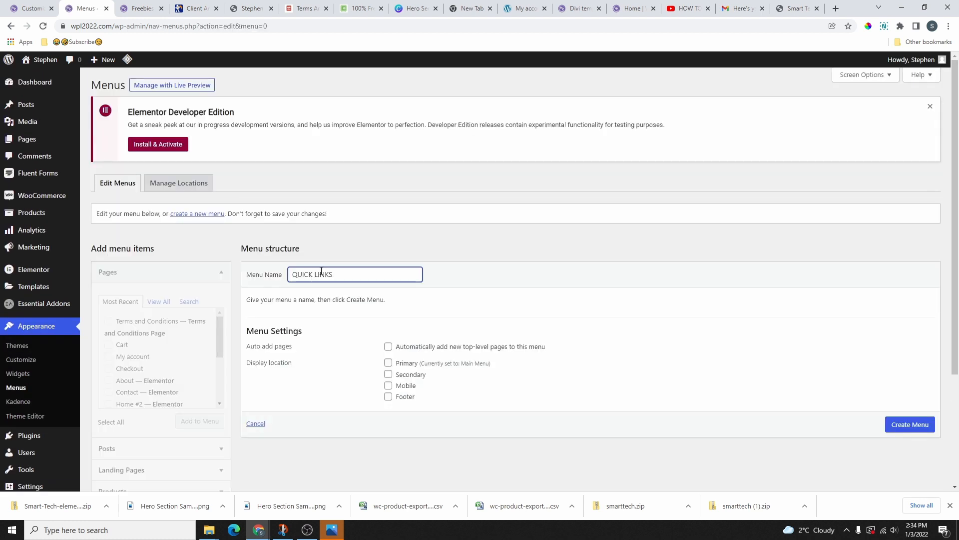
left_click(910, 425)
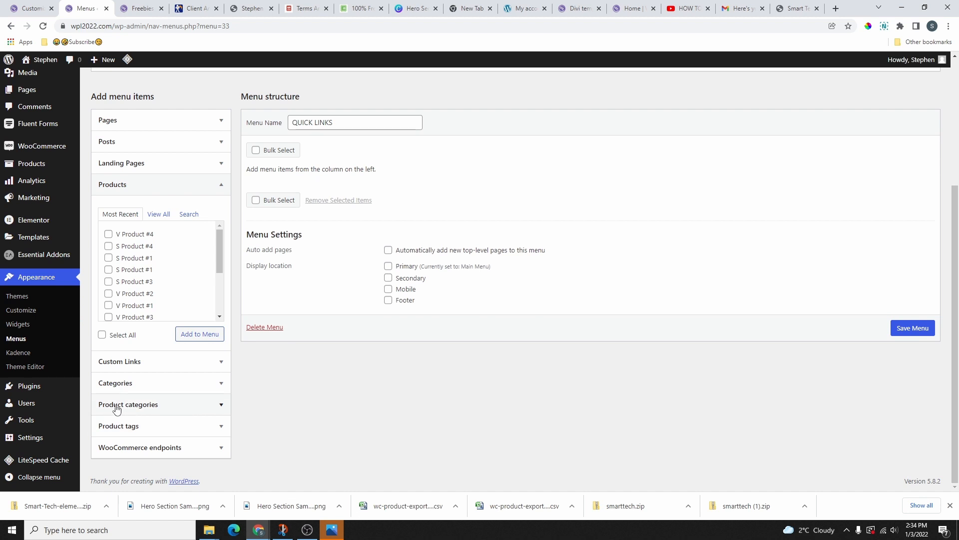
Add the iPads, Laptops, Smart Watches, Head Phones and Cell Phones product categories to the QUICK LINKS menu and save it
left_click(125, 405)
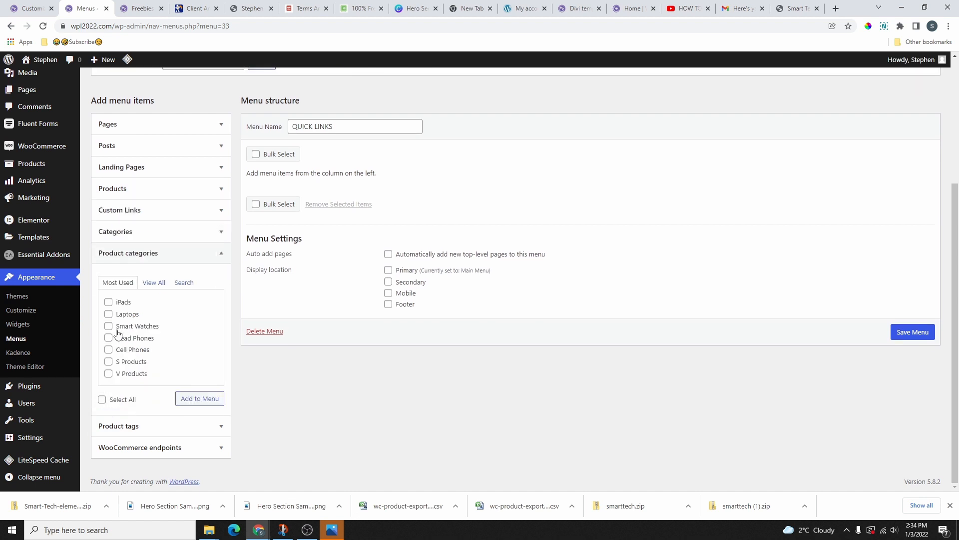
left_click(108, 302)
left_click(108, 313)
left_click(109, 326)
left_click(108, 338)
left_click(108, 349)
left_click(198, 398)
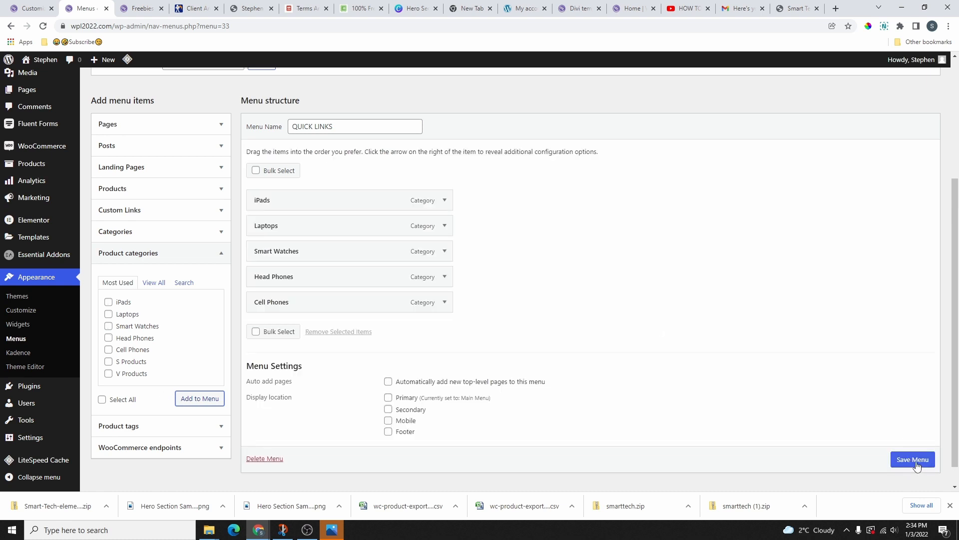
left_click(915, 458)
Copy the HELP heading text from the demo site's footer and create a new menu with that name
left_click(795, 9)
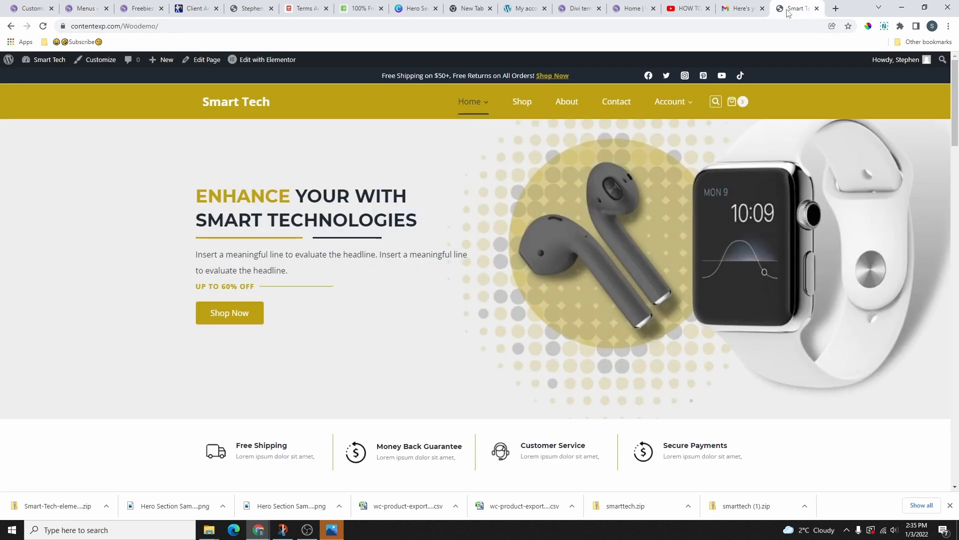
scroll(740, 325, "down", 10)
scroll(744, 407, "down", 15)
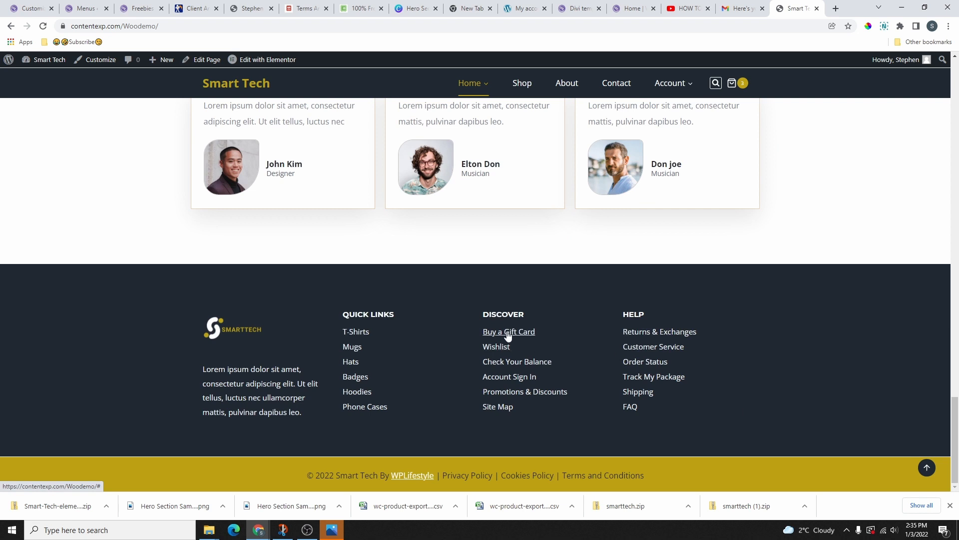
double_click(636, 314)
right_click(636, 314)
left_click(662, 321)
left_click(87, 9)
left_click(321, 192)
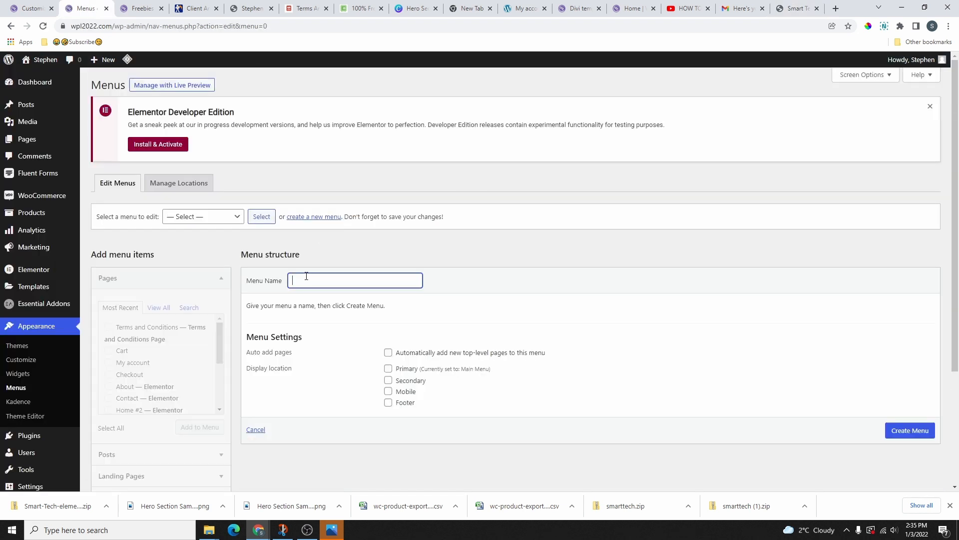
key("ctrl+v")
left_click(908, 429)
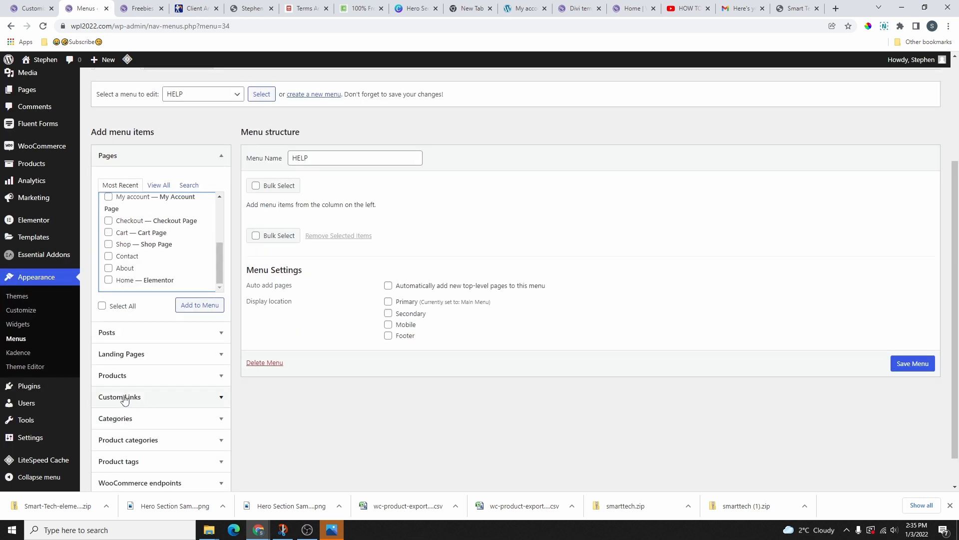
Add a custom link labelled FAQ with the URL # to the HELP menu
left_click(124, 400)
left_click(158, 334)
type("FAQ")
left_click(142, 311)
type("#")
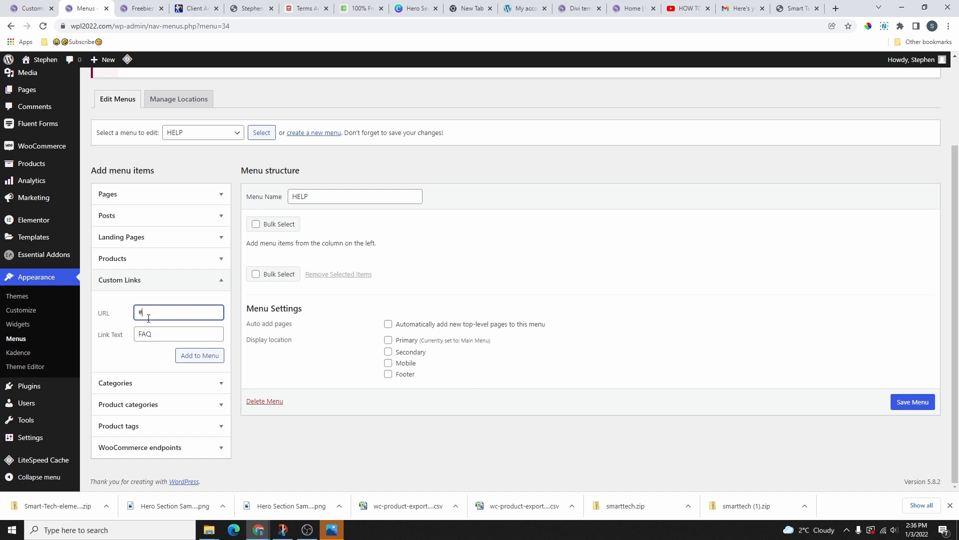
left_click(200, 356)
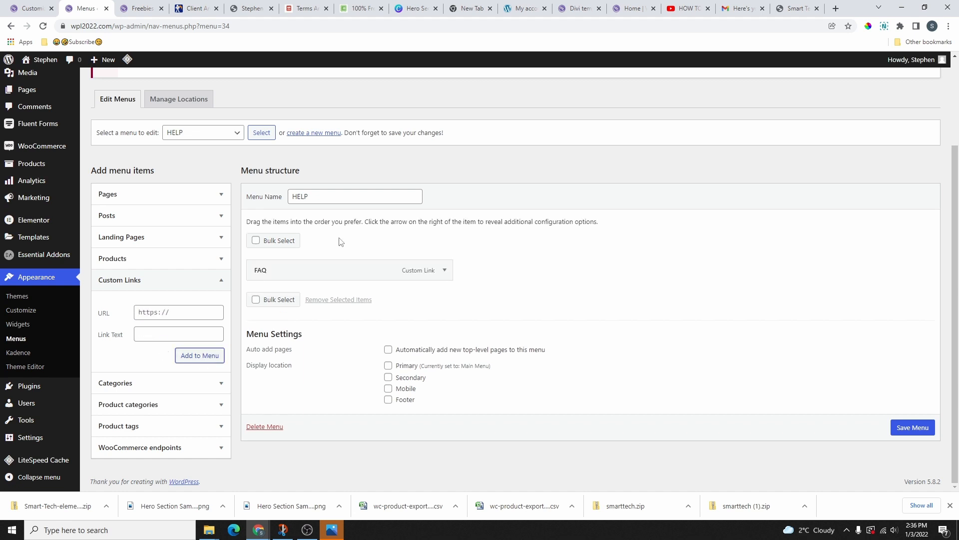
left_click(200, 291)
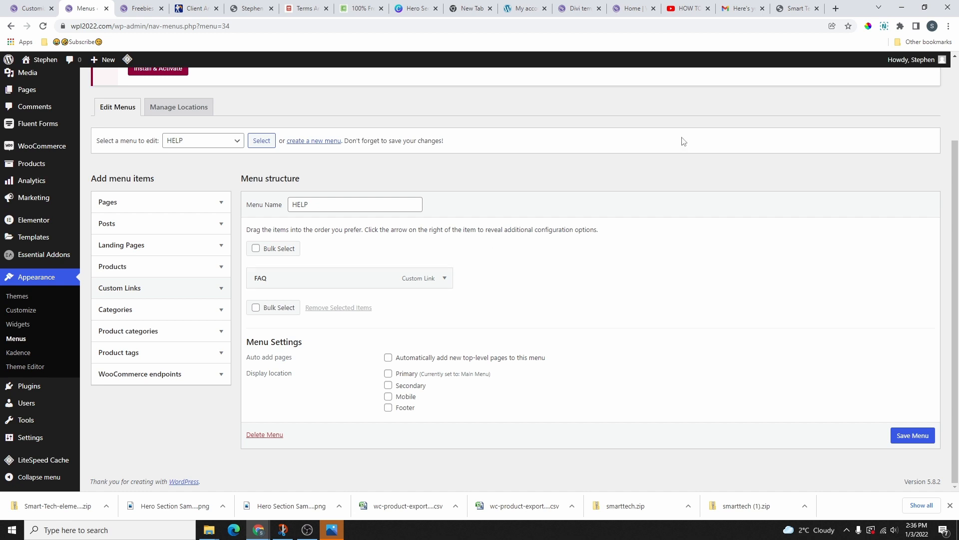
Check the demo footer's help links, add the About, Contact, Shop and Cart pages to the HELP menu, and save it
left_click(795, 9)
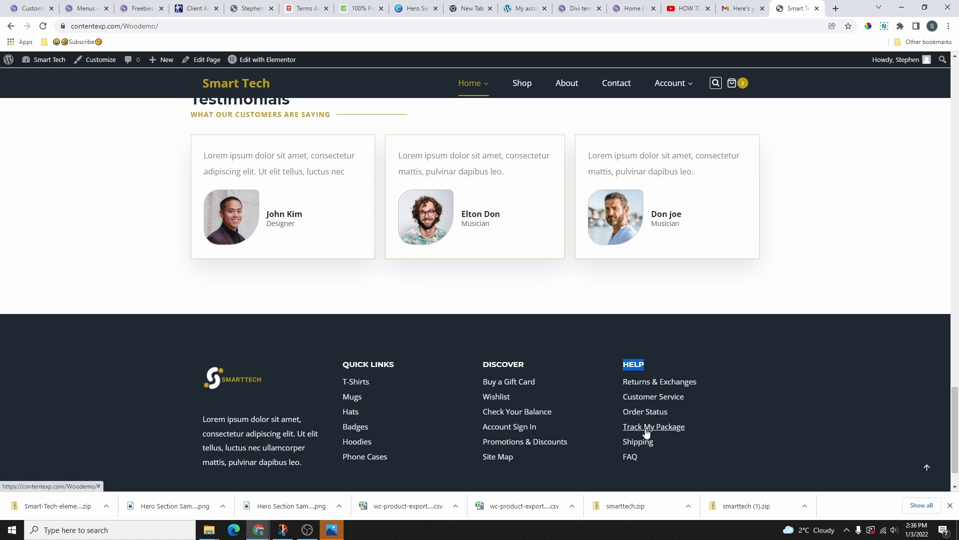
left_click(86, 9)
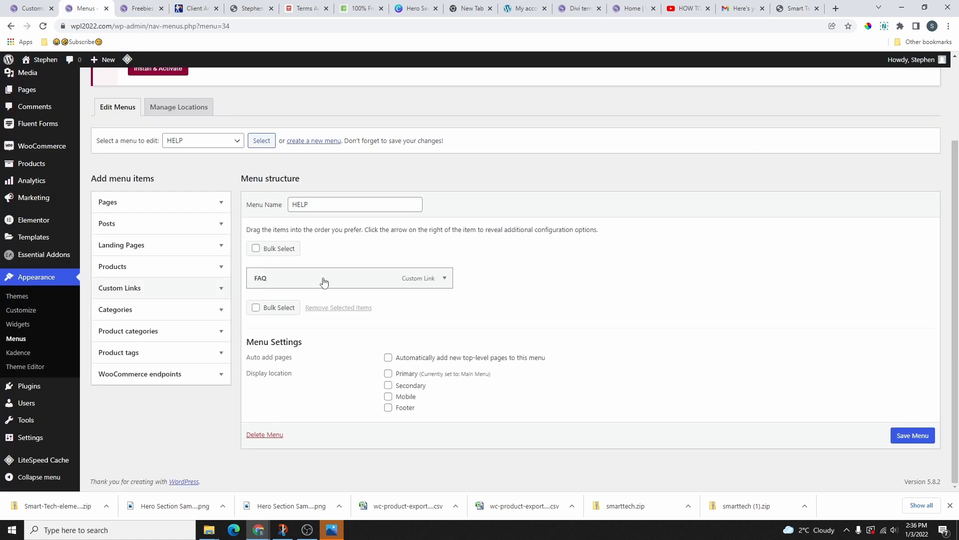
left_click(443, 278)
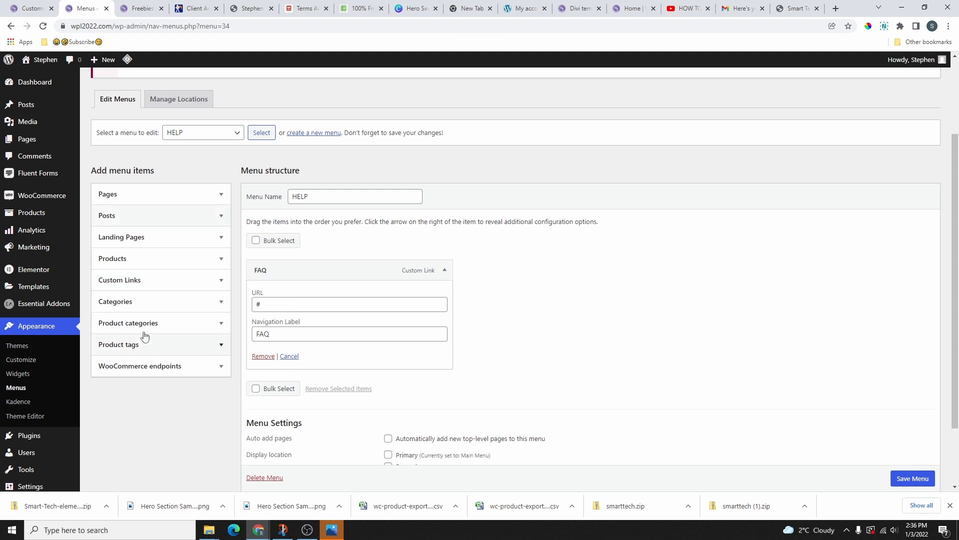
left_click(137, 198)
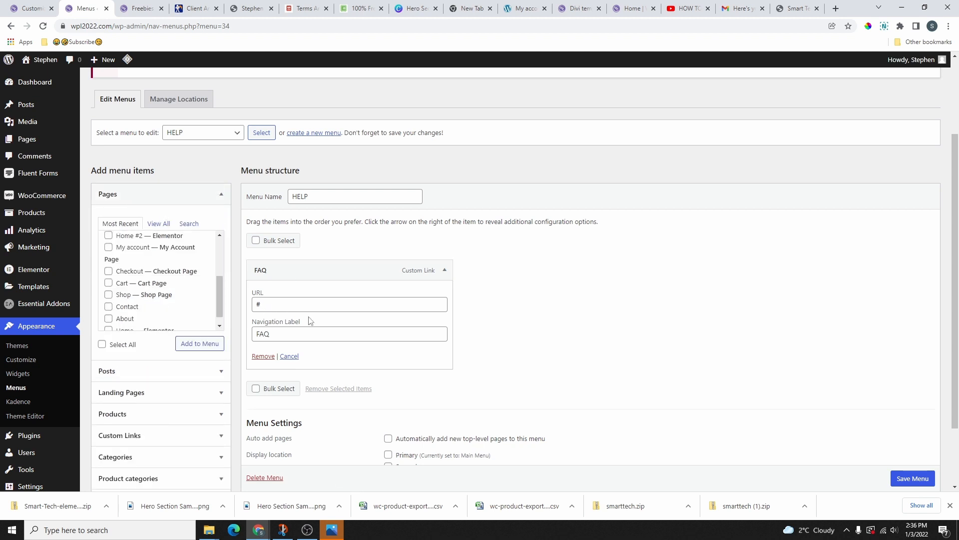
left_click(110, 320)
scroll(125, 322, "down", 1)
left_click(109, 283)
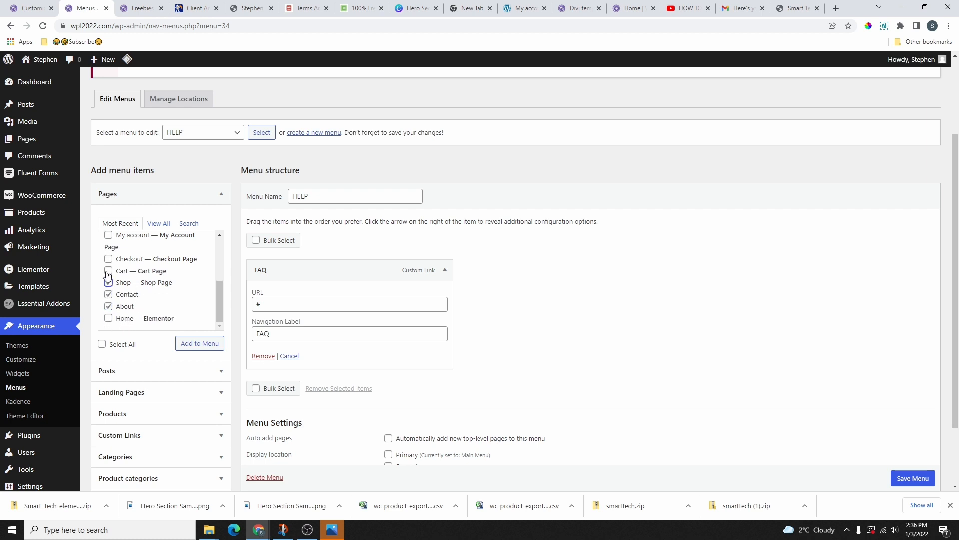
left_click(199, 343)
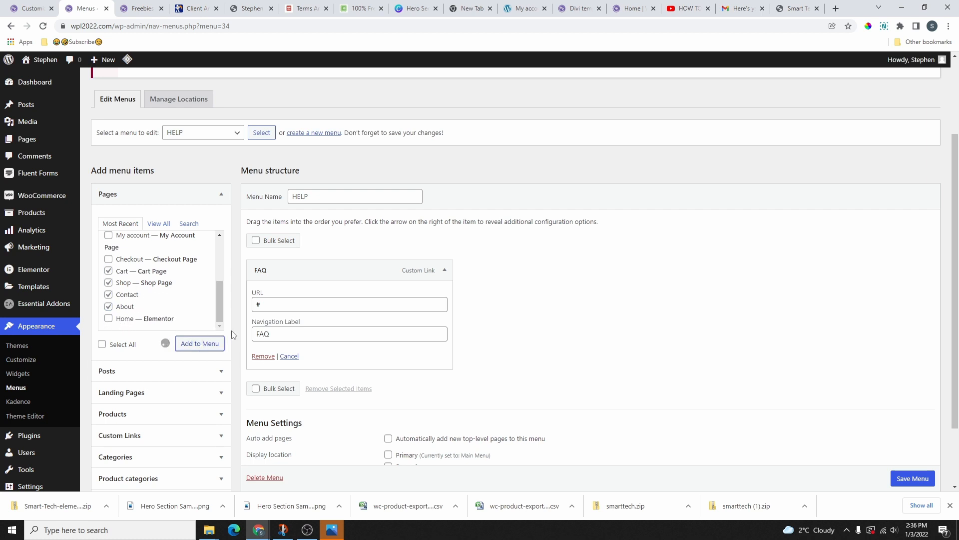
scroll(232, 331, "down", 3)
left_click(906, 478)
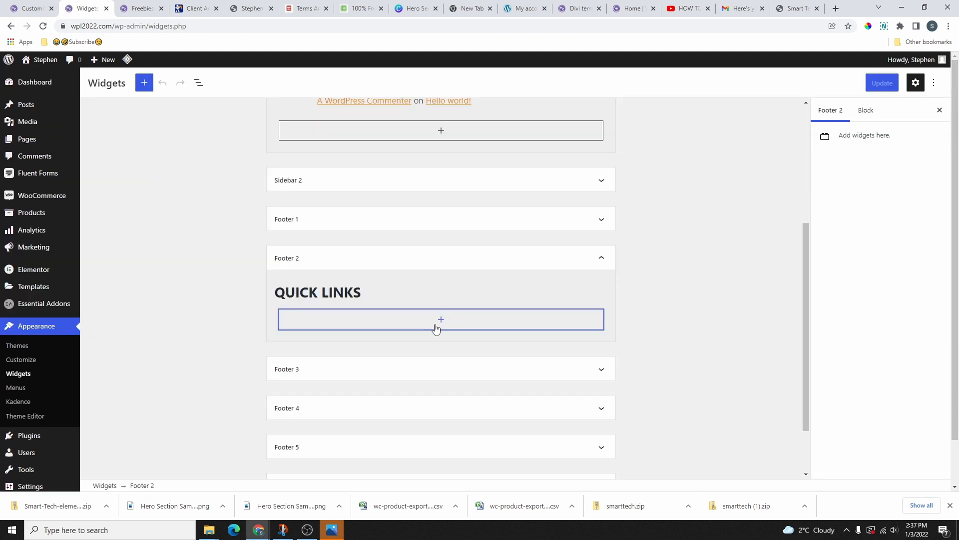
Insert a Navigation Menu legacy widget below the QUICK LINKS heading in the Footer 2 widget area
left_click(440, 320)
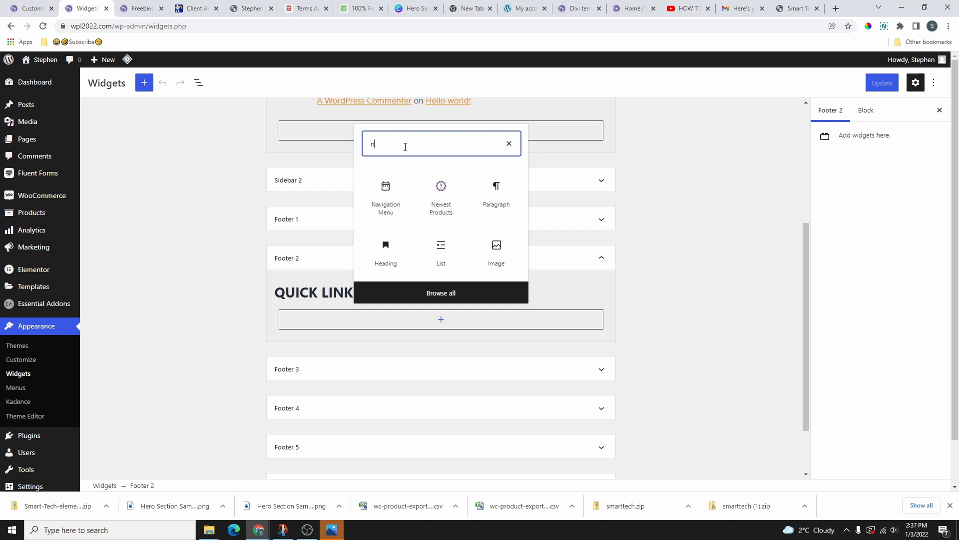
type("leg")
left_click(391, 418)
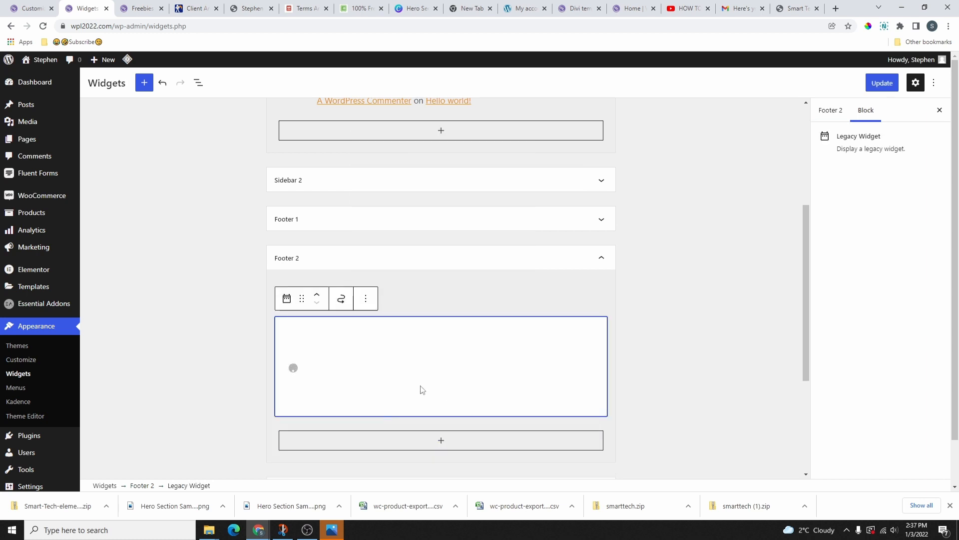
scroll(405, 377, "down", 2)
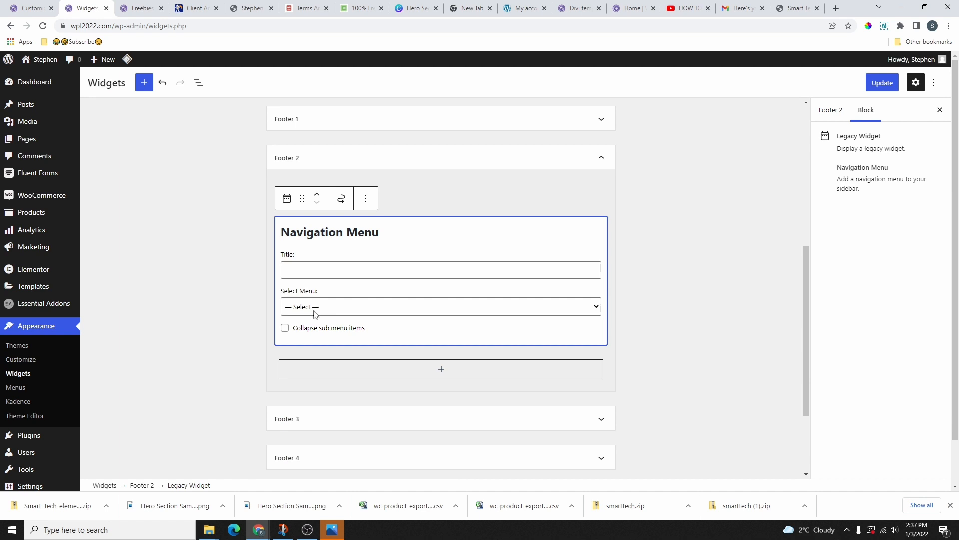
Assign the QUICK LINKS menu to the Navigation Menu widget in the Footer 2 area
left_click(316, 307)
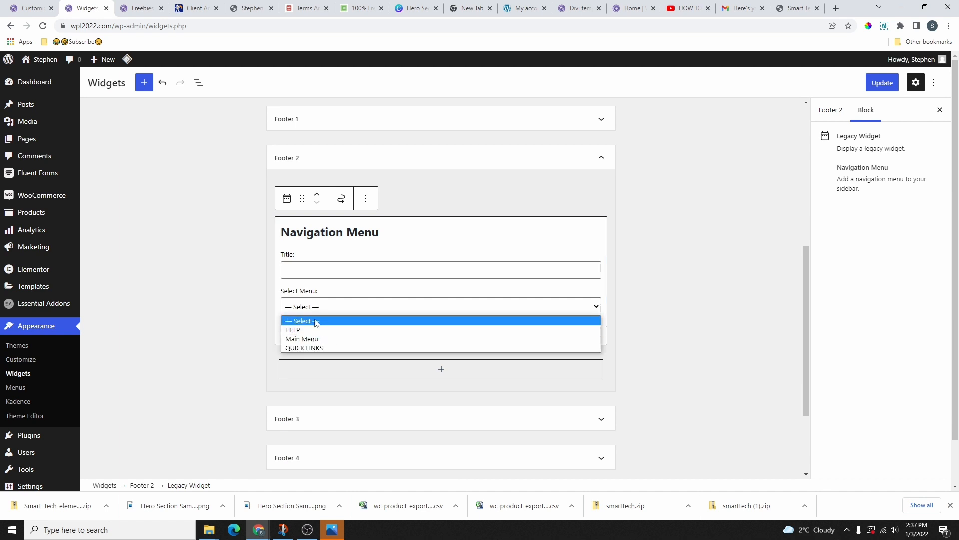
left_click(322, 347)
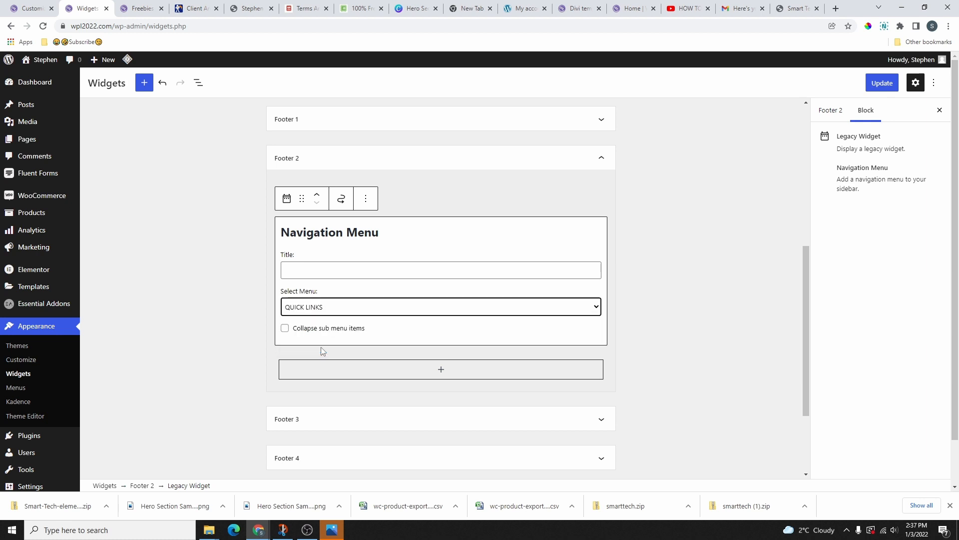
left_click(299, 269)
scroll(372, 296, "up", 1)
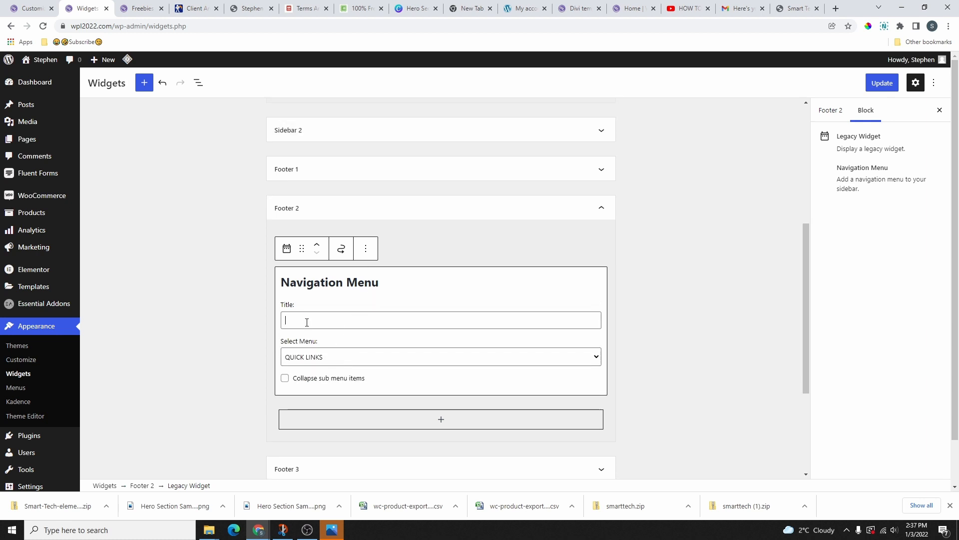
Remove the duplicate QUICK LINKS heading block above the menu widget in Footer 2
left_click(341, 251)
left_click(345, 242)
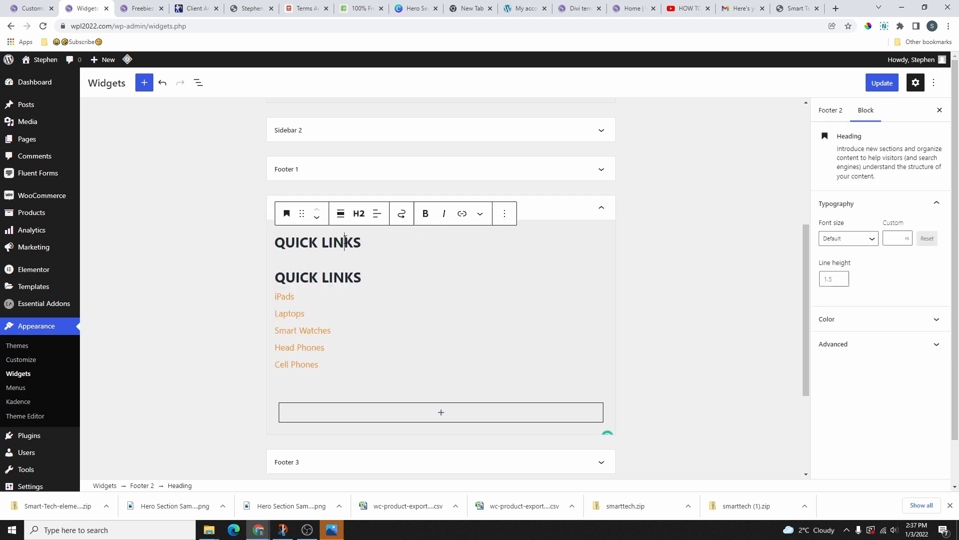
left_click(506, 211)
left_click(544, 392)
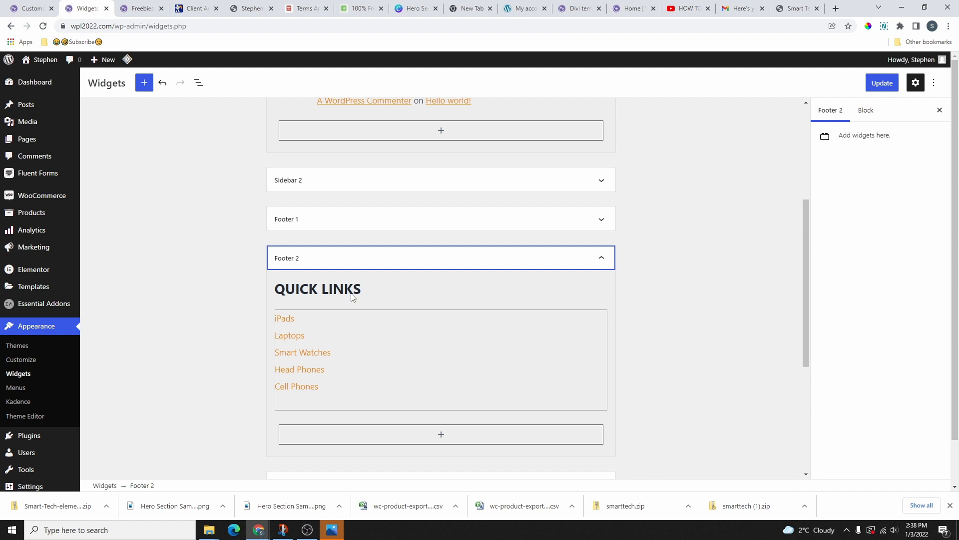
Collapse the Footer 2 area, expand Footer 3 and bring up the list of blocks to insert there
left_click(590, 262)
scroll(400, 288, "down", 1)
left_click(387, 254)
left_click(386, 254)
left_click(428, 288)
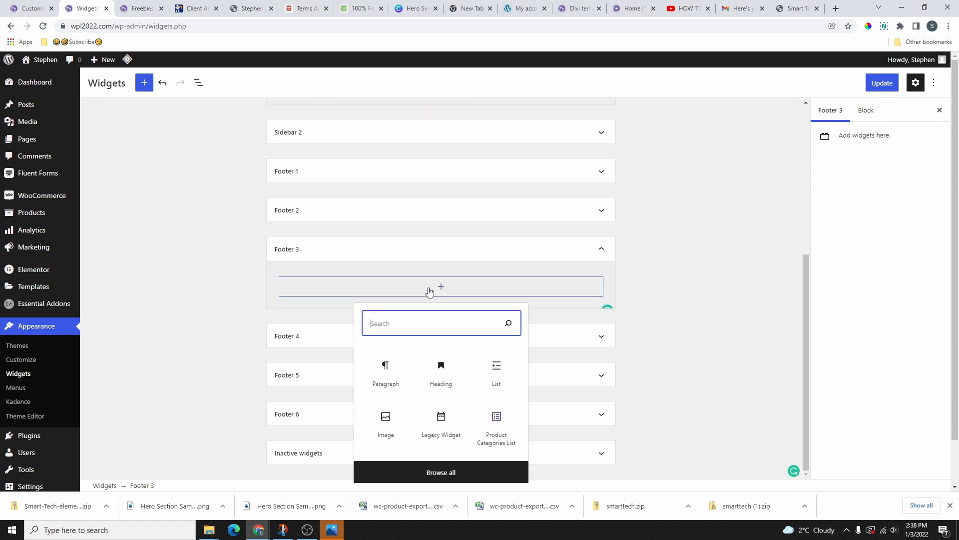
Add a heading reading "Help" and a Navigation Menu widget below it in the Footer 3 widget area
left_click(438, 380)
type("Help")
left_click(322, 313)
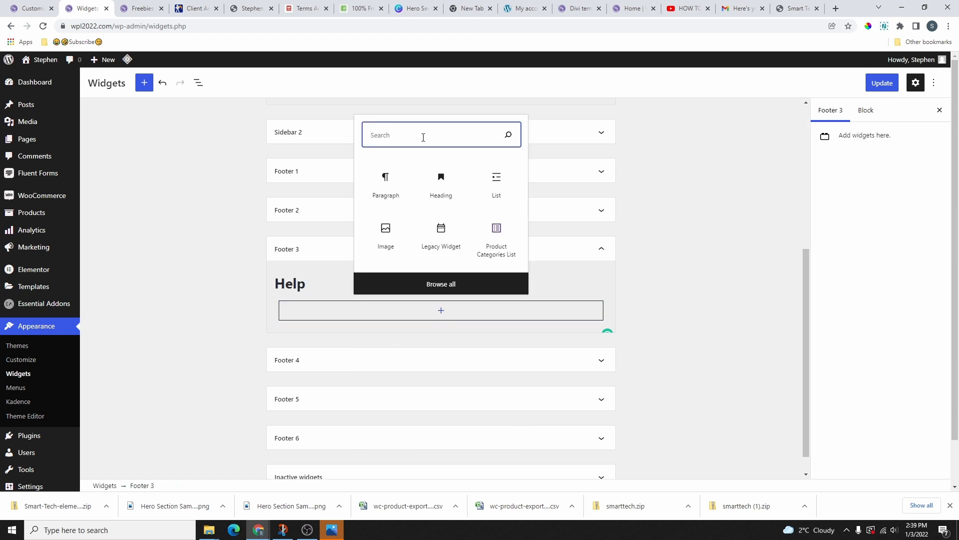
type("nav")
left_click(384, 399)
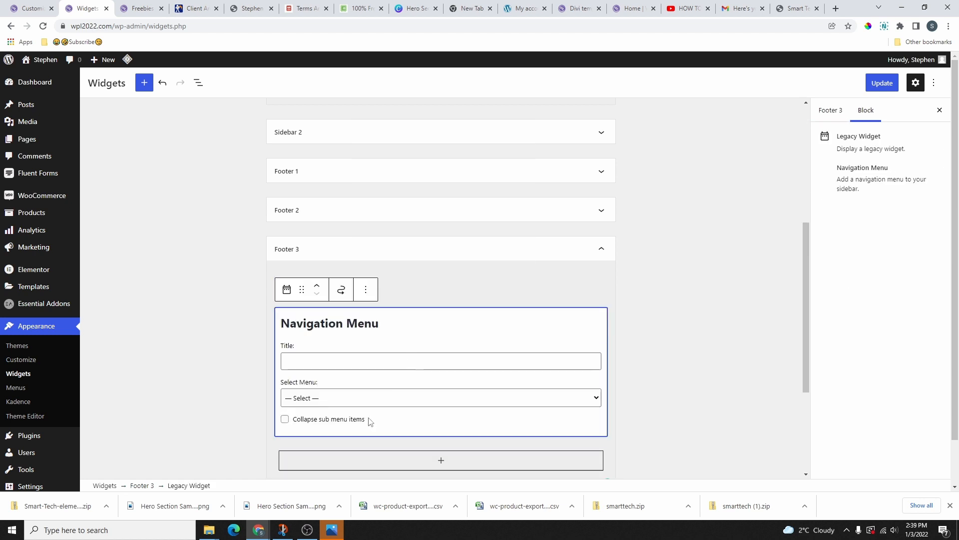
Assign the HELP menu to the Footer 3 navigation widget and save the widget changes
left_click(345, 401)
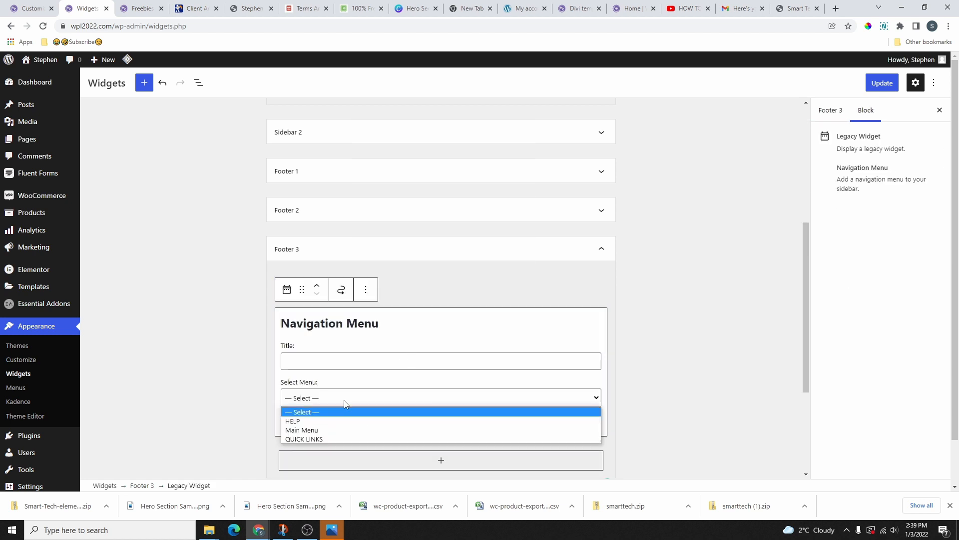
left_click(307, 421)
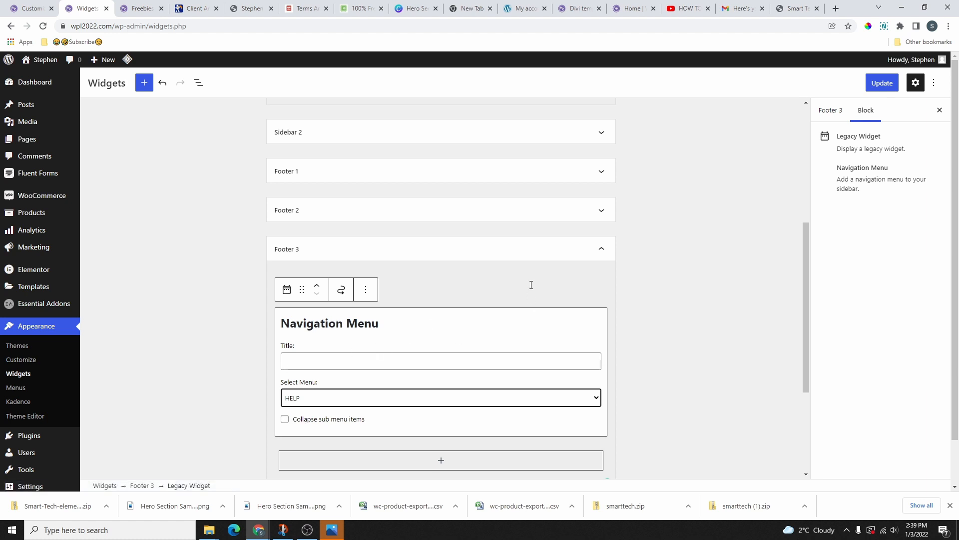
left_click(879, 84)
Reload the site Customizer, reopen the footer settings and set the footer's middle row to 3 columns
left_click(31, 8)
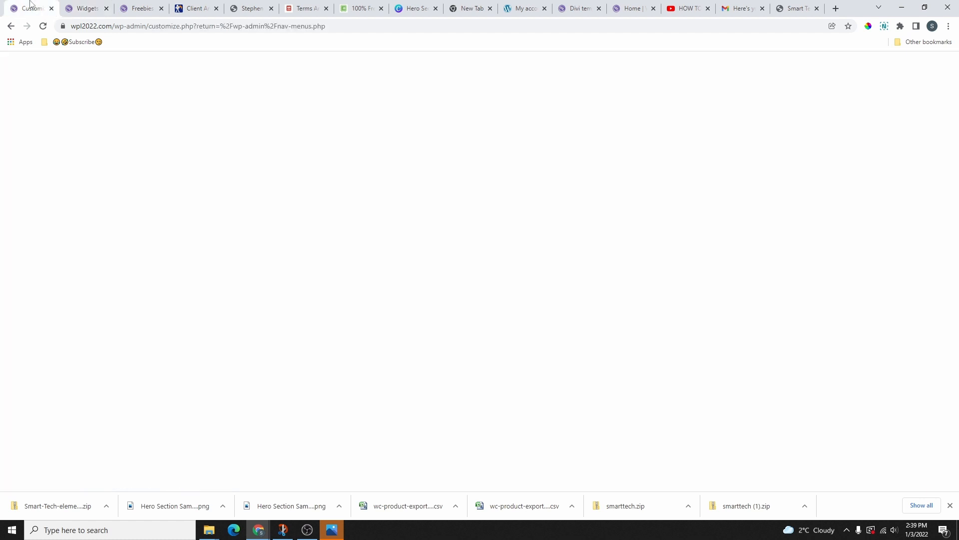
left_click(43, 26)
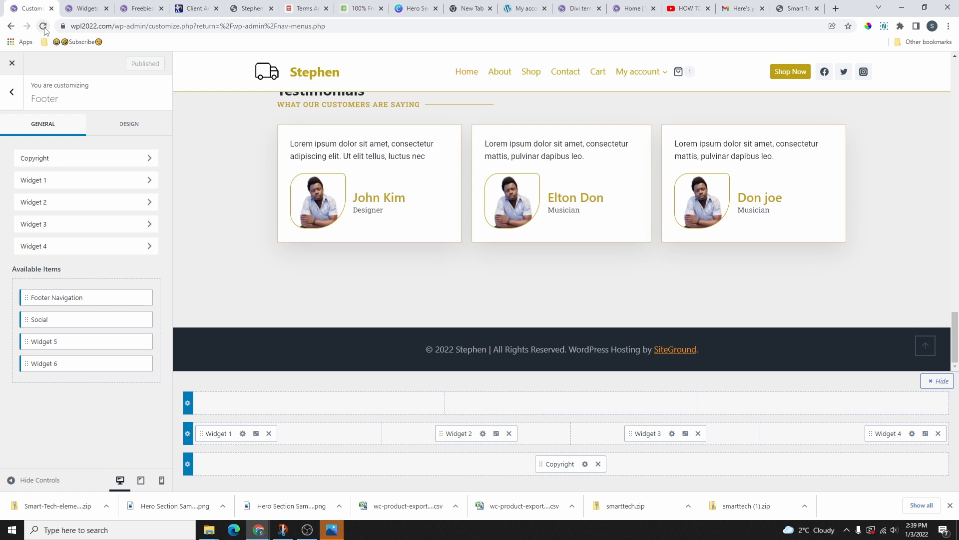
left_click(48, 218)
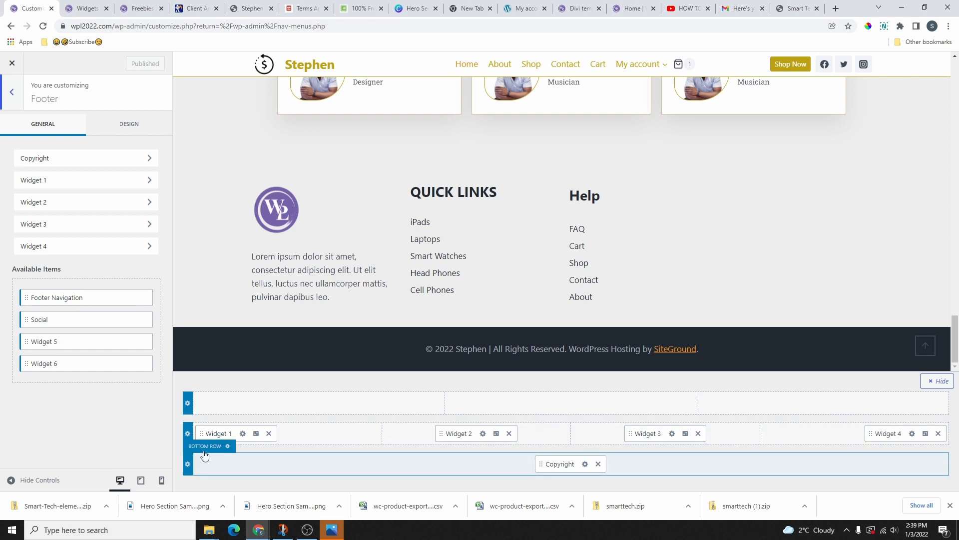
left_click(188, 433)
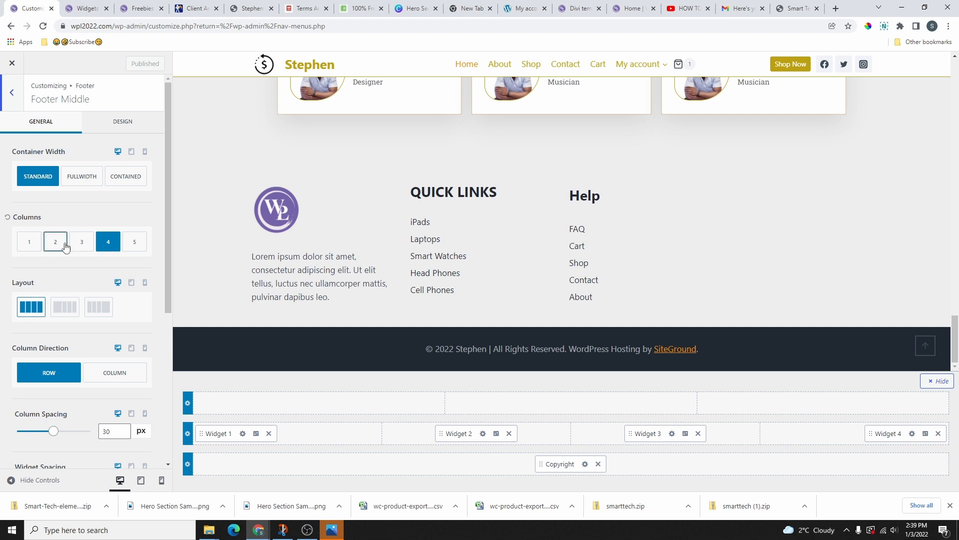
left_click(82, 242)
Change the QUICK LINKS heading in Footer 2 to heading level H3 with bold text
left_click(519, 269)
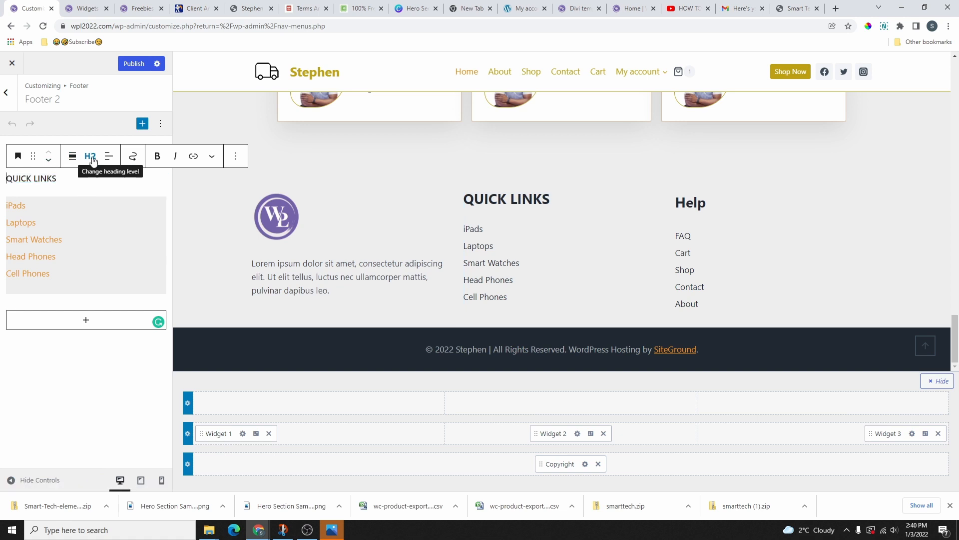
left_click(91, 157)
left_click(140, 187)
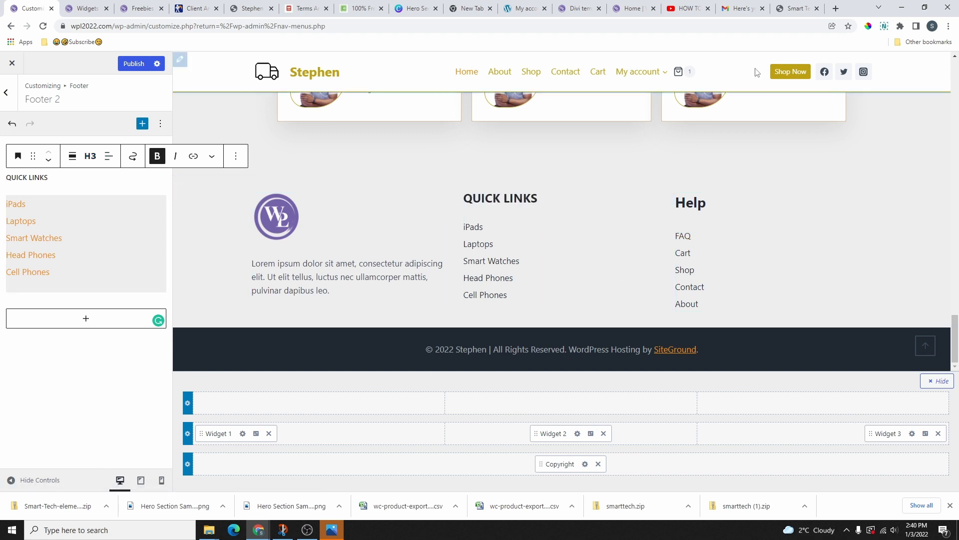
Check the Smart Tech demo footer and set the footer middle row's background to the gold palette colour
key("ctrl+shift+Tab")
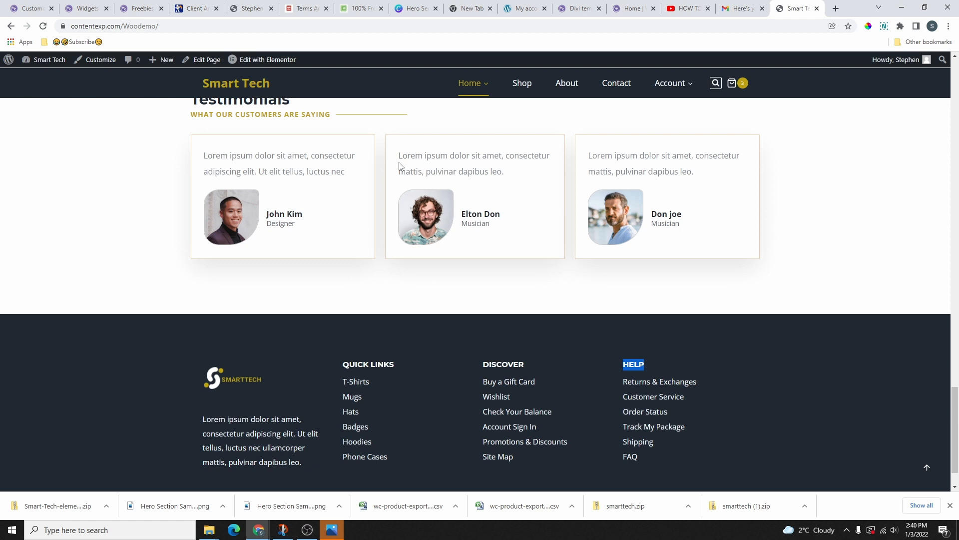
key("ctrl+Tab")
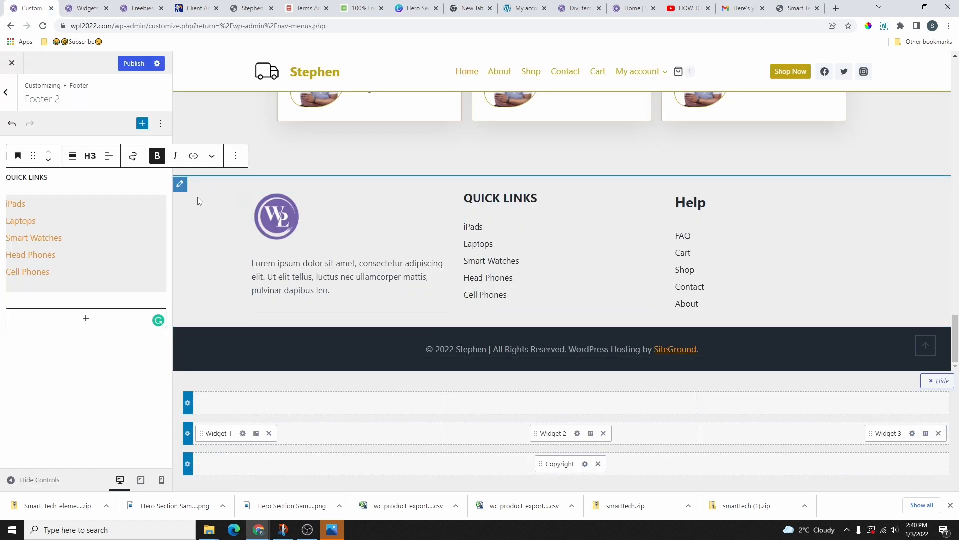
left_click(188, 434)
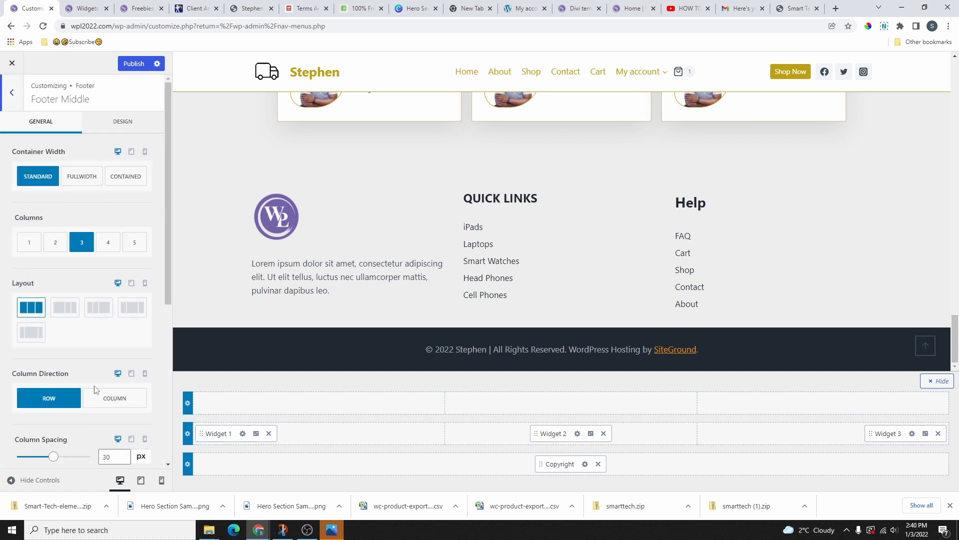
left_click(118, 123)
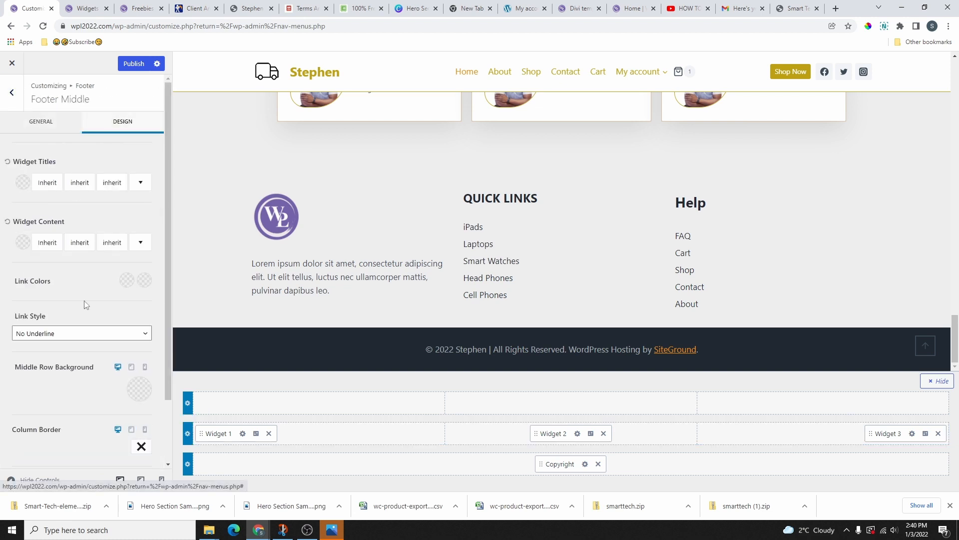
scroll(102, 322, "down", 2)
left_click(139, 315)
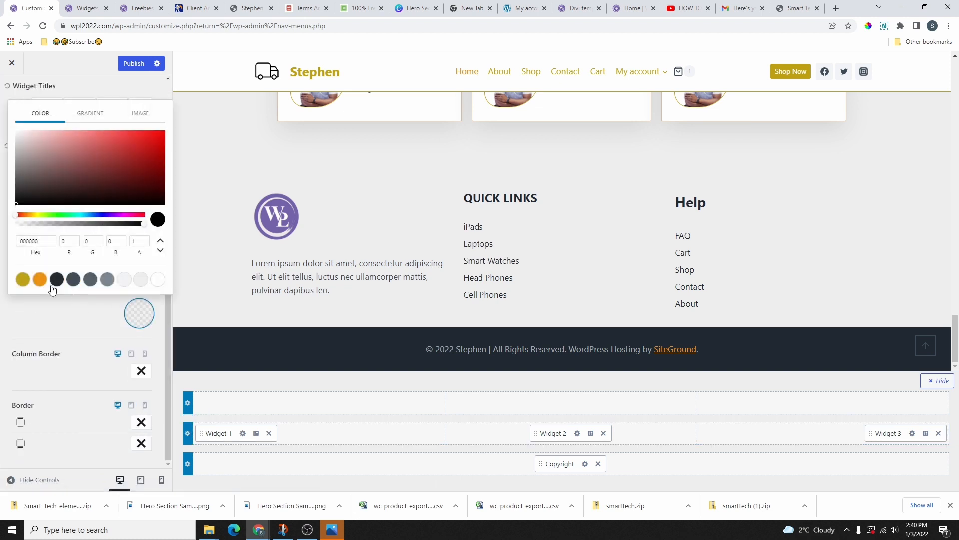
left_click(23, 279)
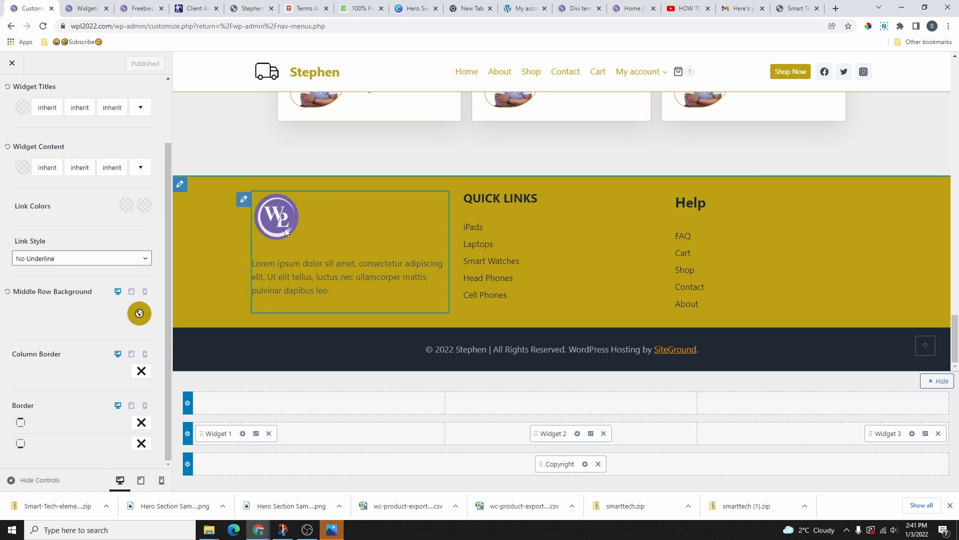
Compare with the Smart Tech demo footer and set the middle row's initial link colour to the off-white palette colour
left_click(794, 8)
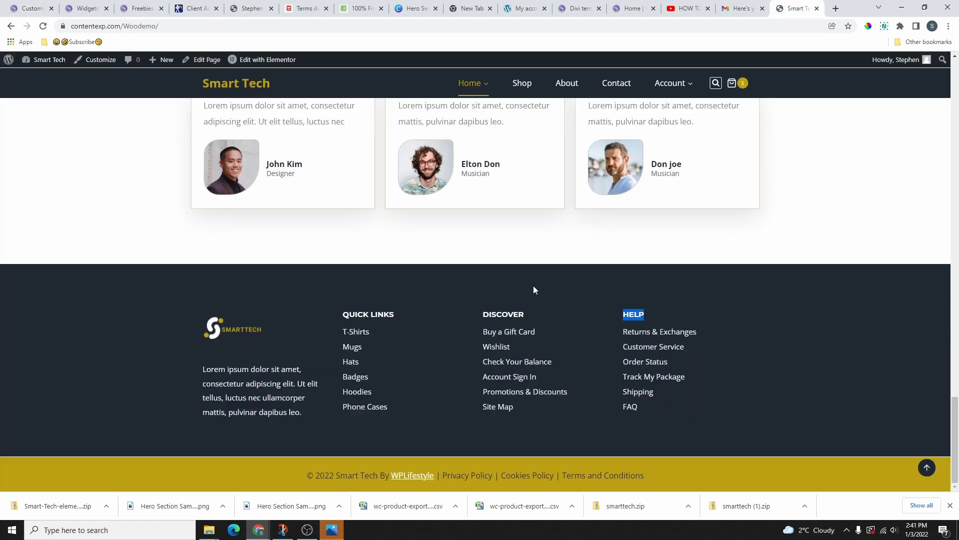
left_click(50, 8)
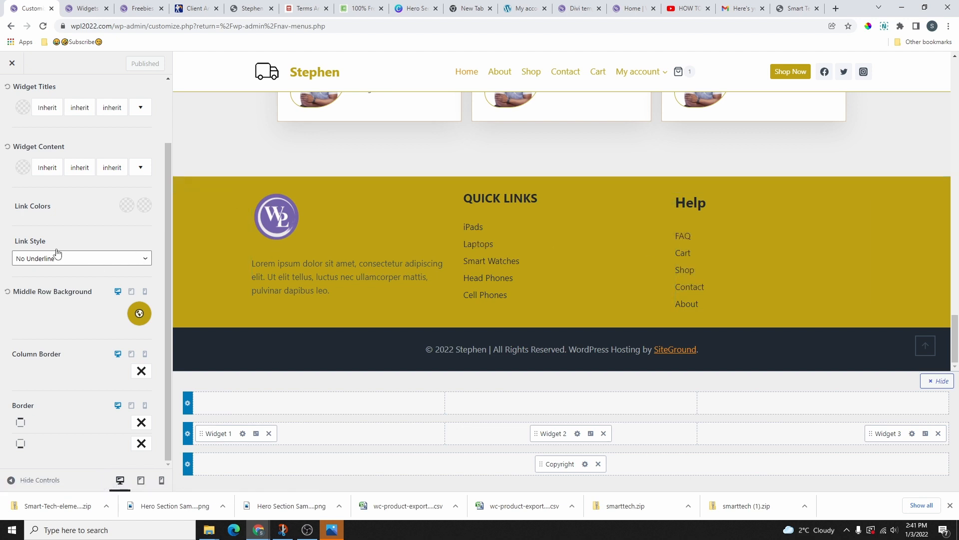
left_click(122, 209)
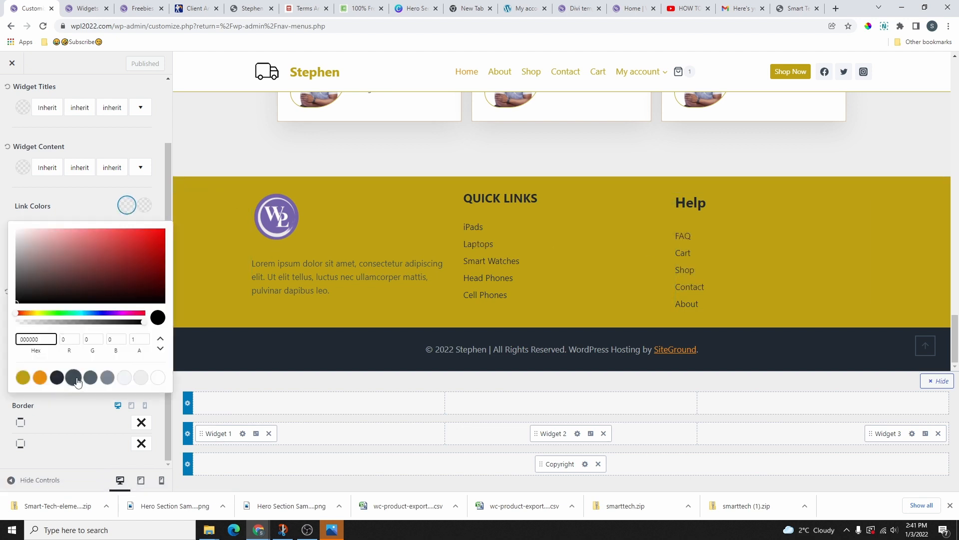
left_click(124, 378)
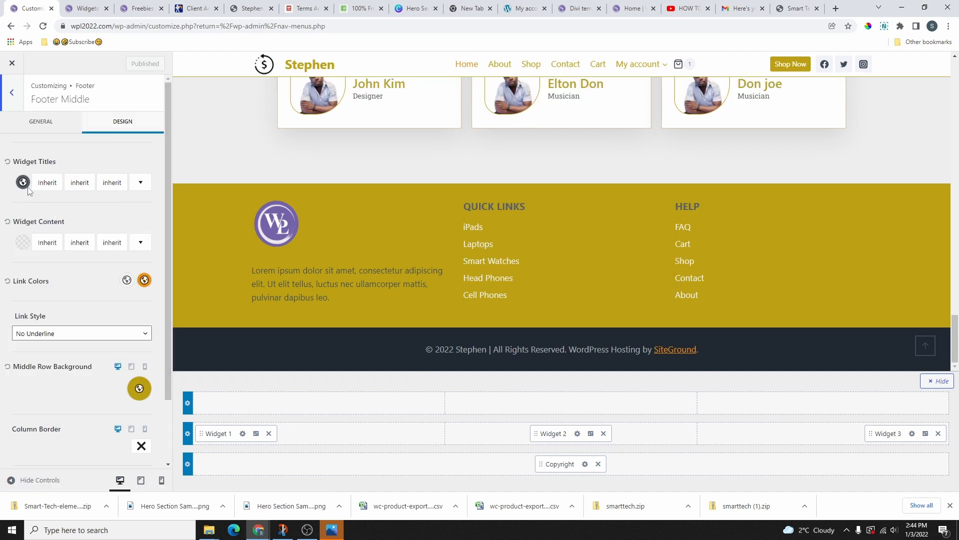
Set the footer middle row's widget title colour to the dark palette colour 1F2933, publish the changes and close the Customizer
left_click(22, 181)
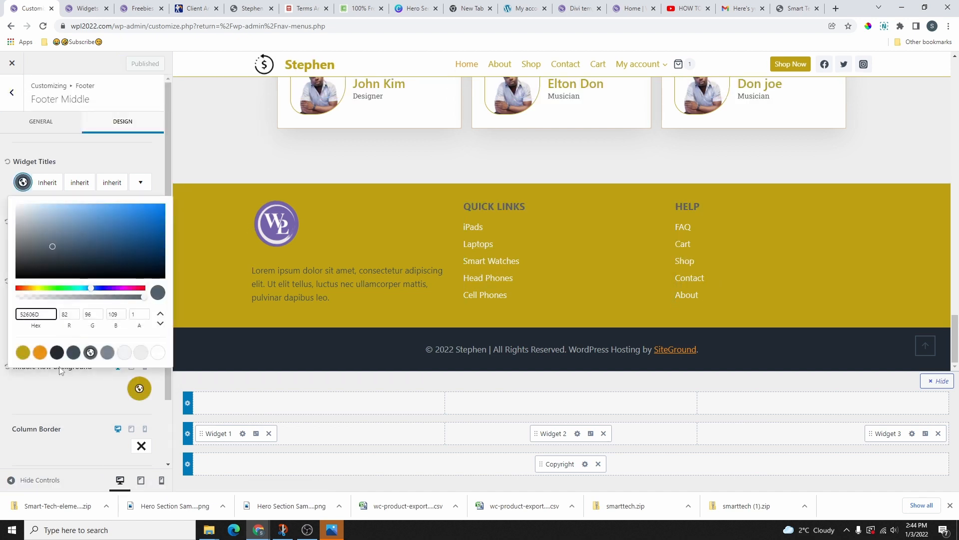
left_click(20, 354)
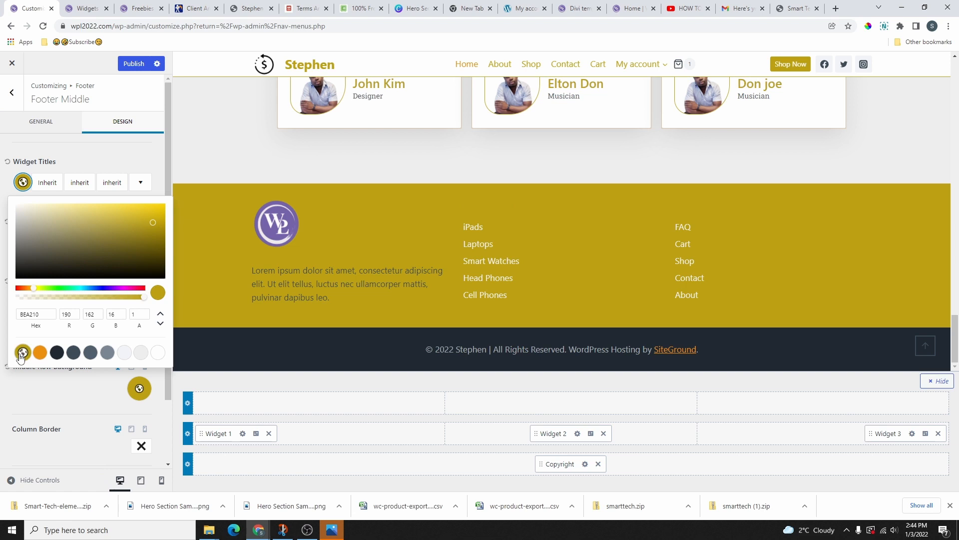
left_click(157, 353)
left_click(57, 353)
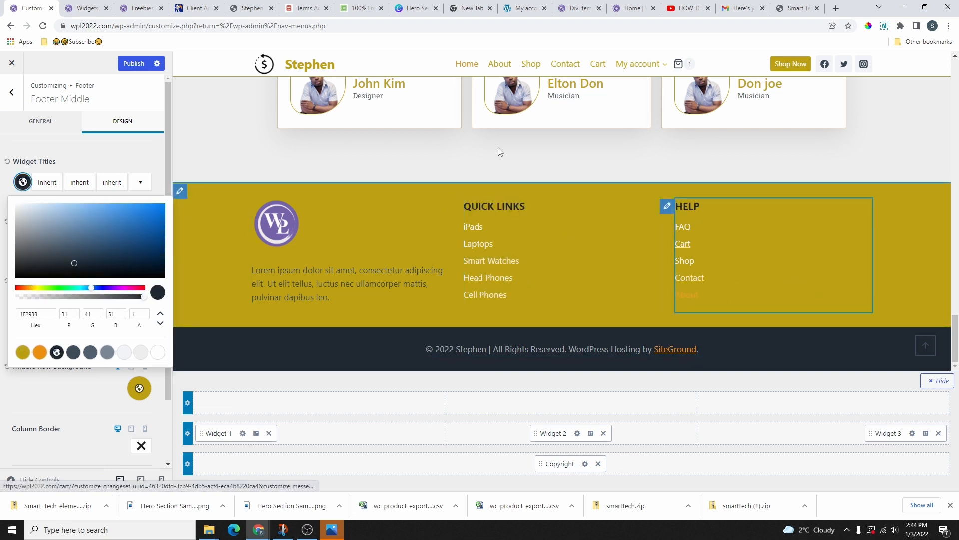
left_click(132, 64)
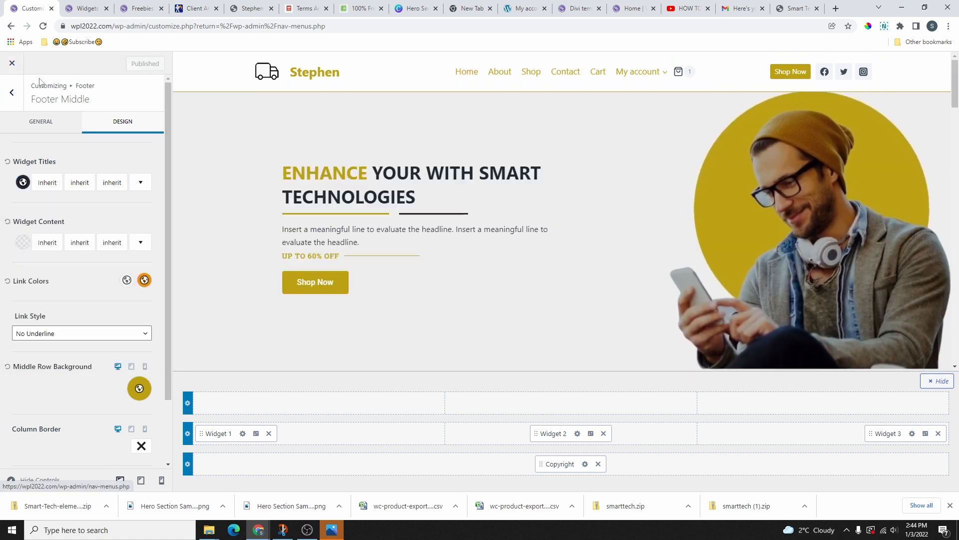
left_click(12, 65)
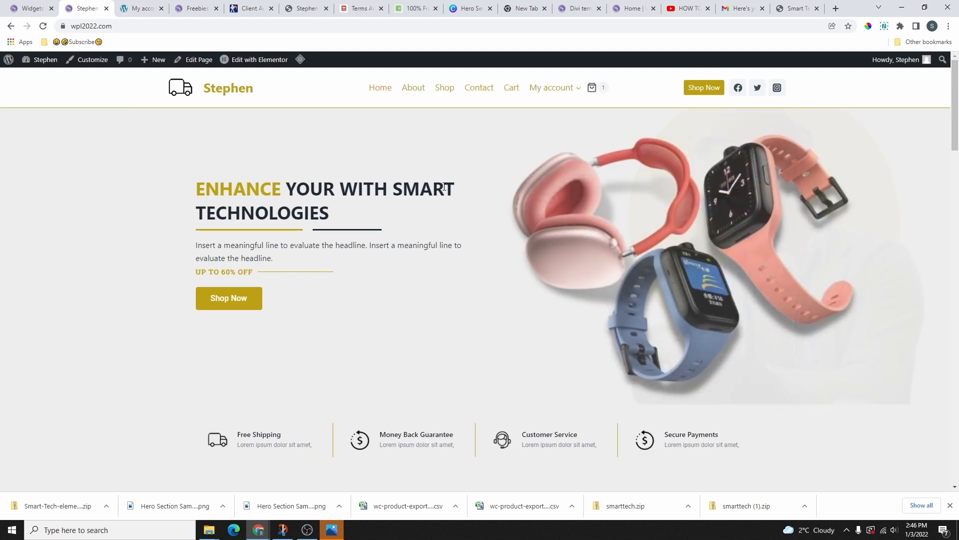
Review the live site's home page hero area, then open the Shop page and look through its product listing
scroll(540, 224, "down", 5)
scroll(525, 220, "up", 5)
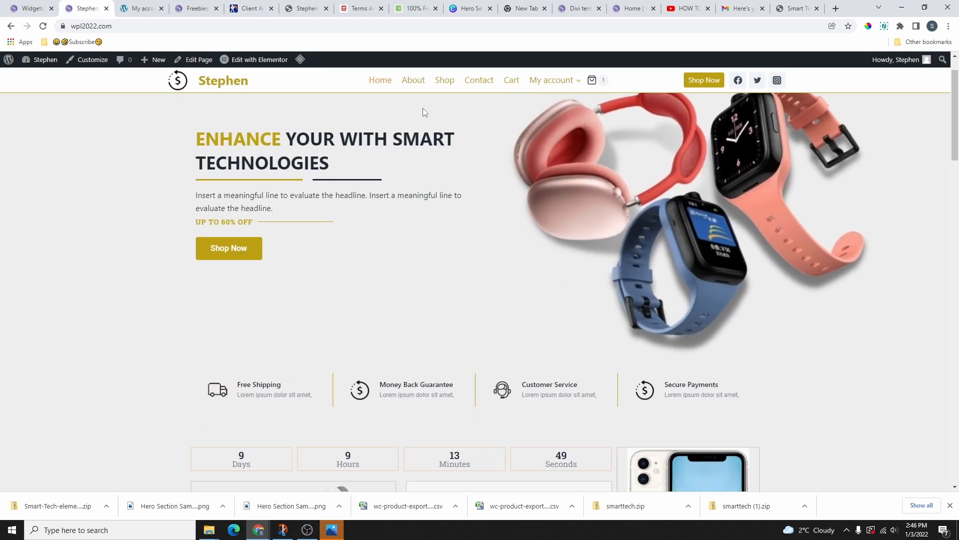
left_click(440, 86)
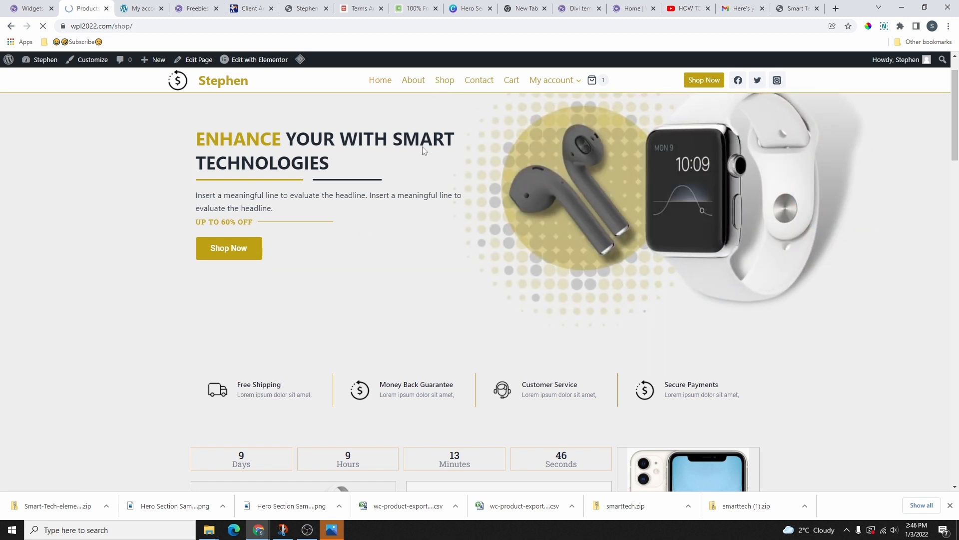
scroll(482, 205, "down", 9)
scroll(475, 215, "up", 10)
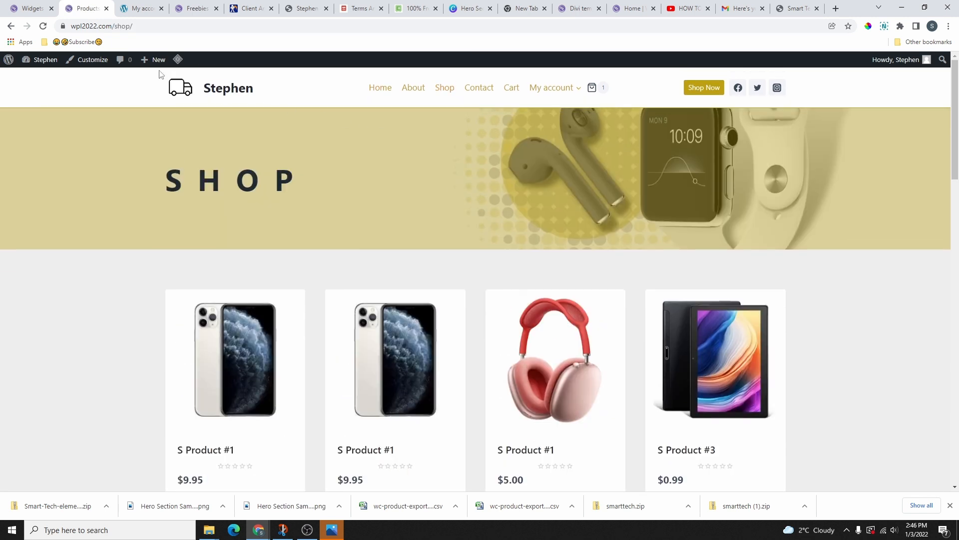
Switch to the Cosmetics demo site and examine the layouts of its Shop page and Shop Page 2
key("ctrl+Tab")
left_click(619, 92)
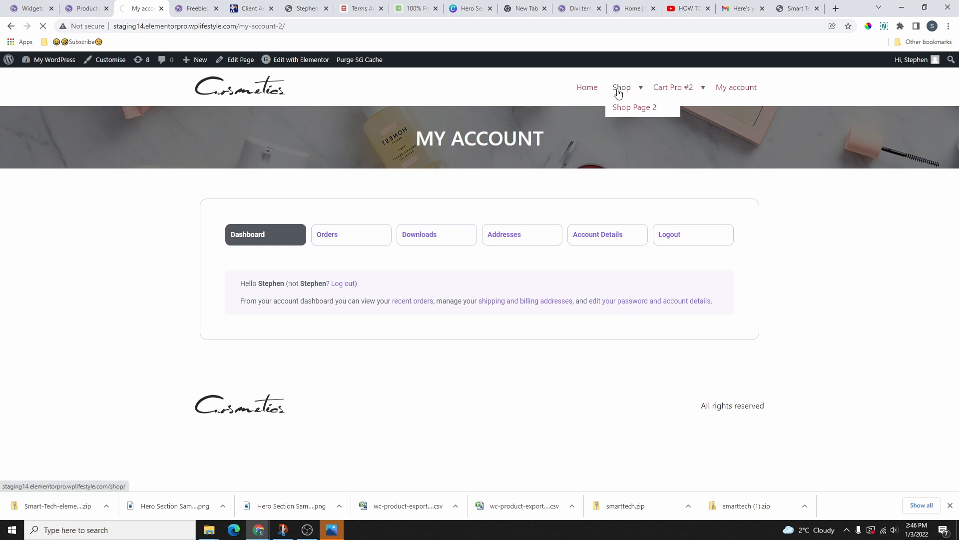
scroll(433, 240, "down", 4)
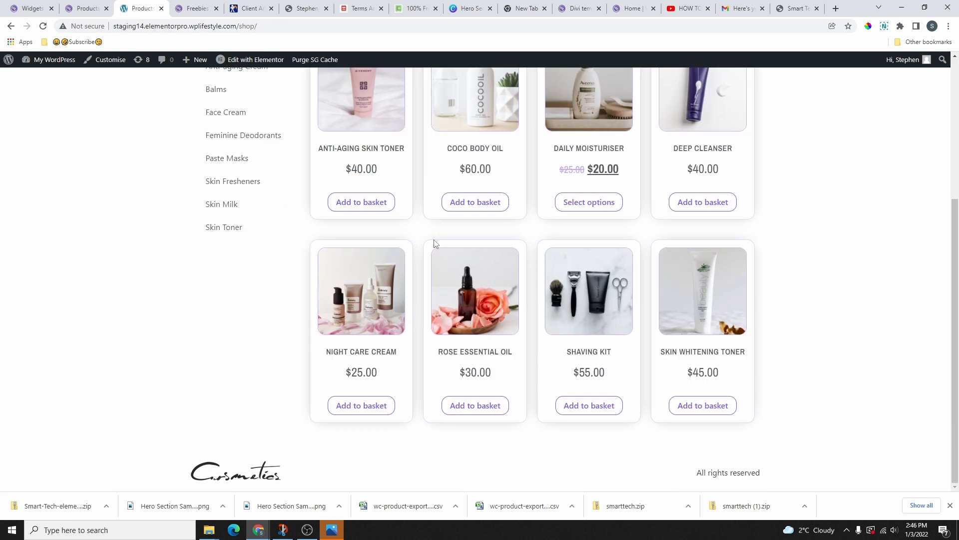
scroll(475, 294, "up", 4)
mouse_move(629, 103)
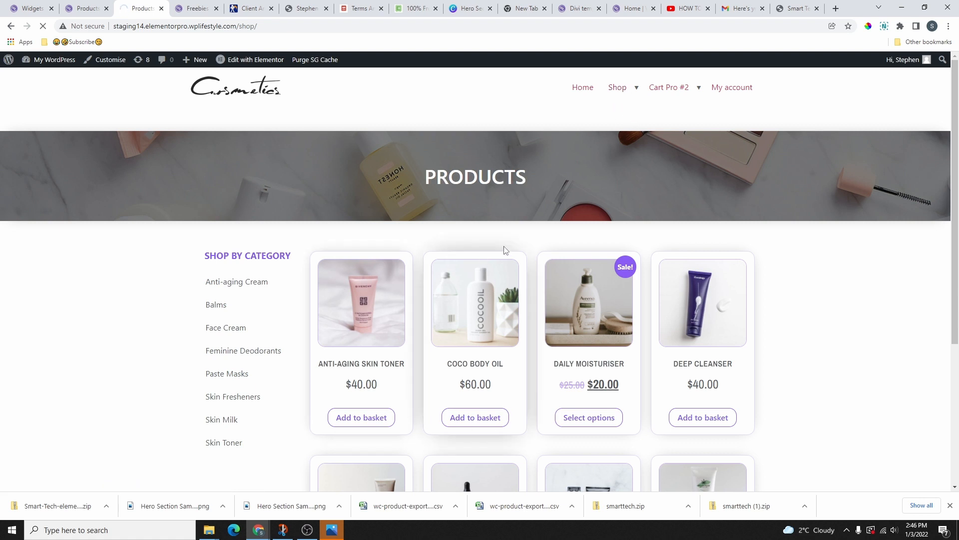
scroll(505, 293, "down", 7)
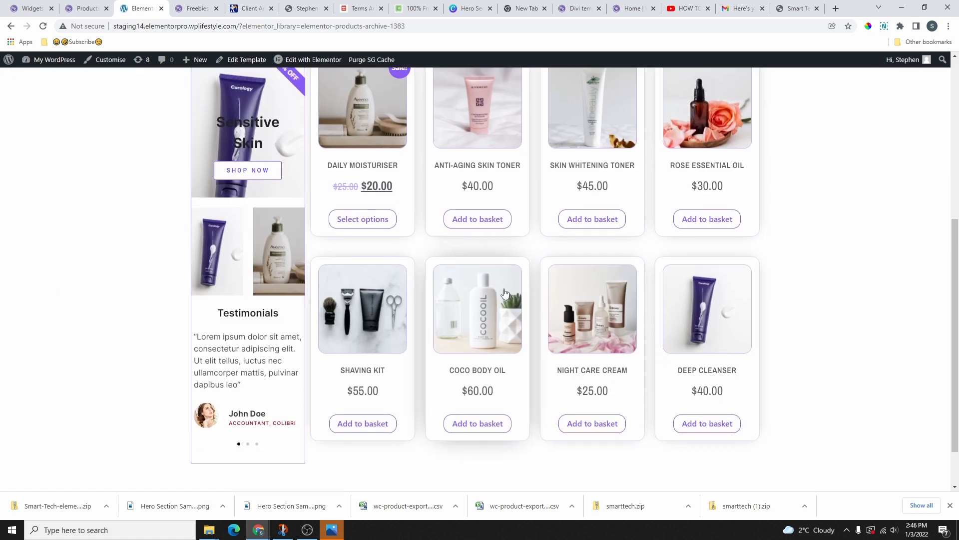
scroll(504, 293, "up", 7)
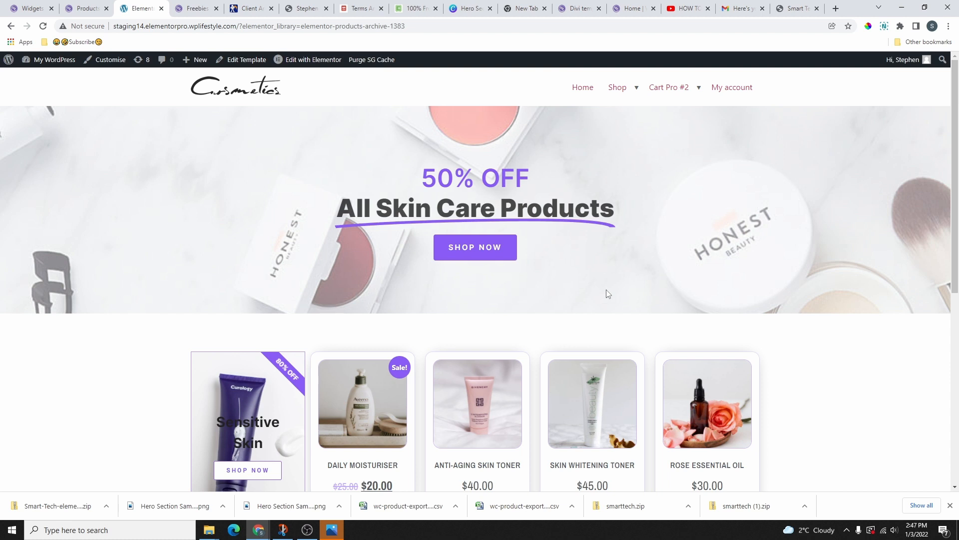
scroll(605, 292, "down", 7)
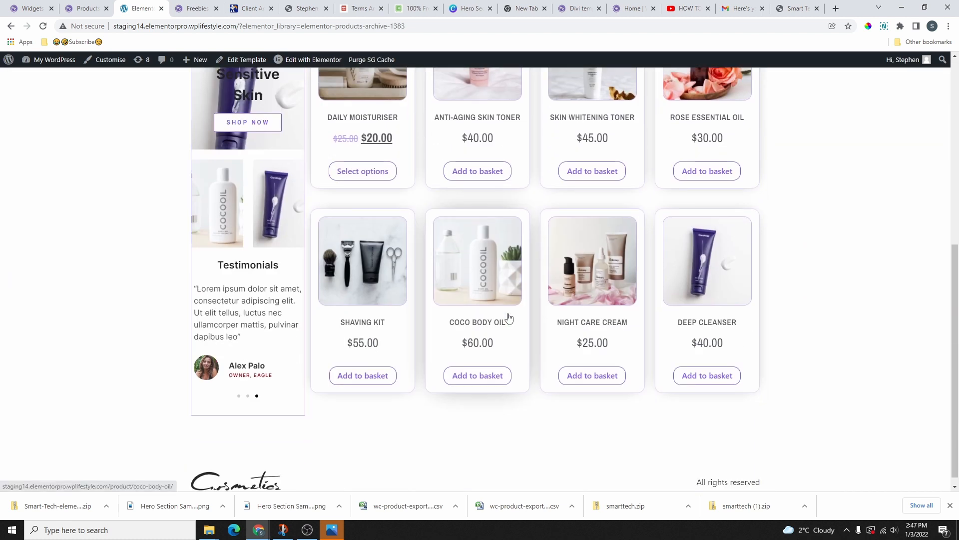
scroll(452, 360, "up", 7)
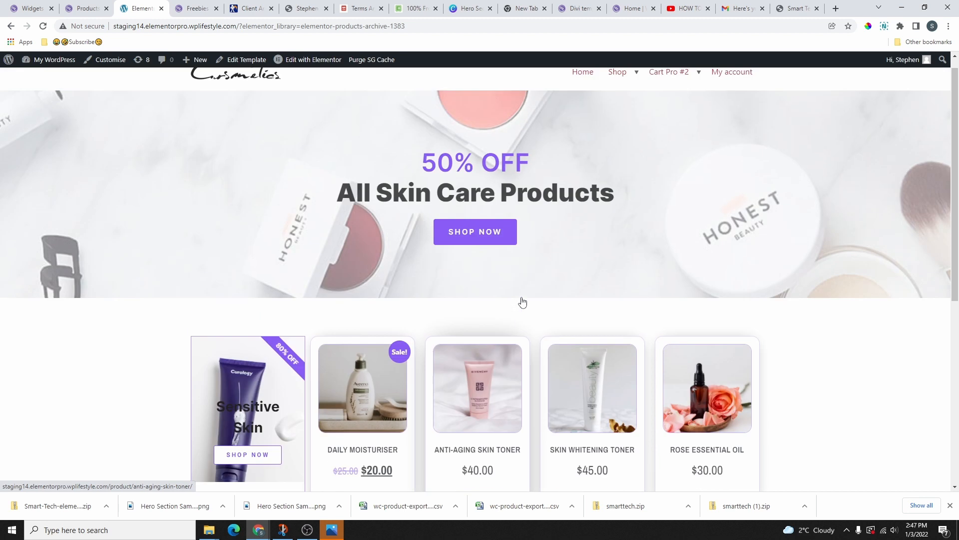
Add the Daily Moisturiser to the basket on the Cosmetics demo site and open its Cart Pro #2 page
scroll(522, 302, "down", 3)
left_click(372, 316)
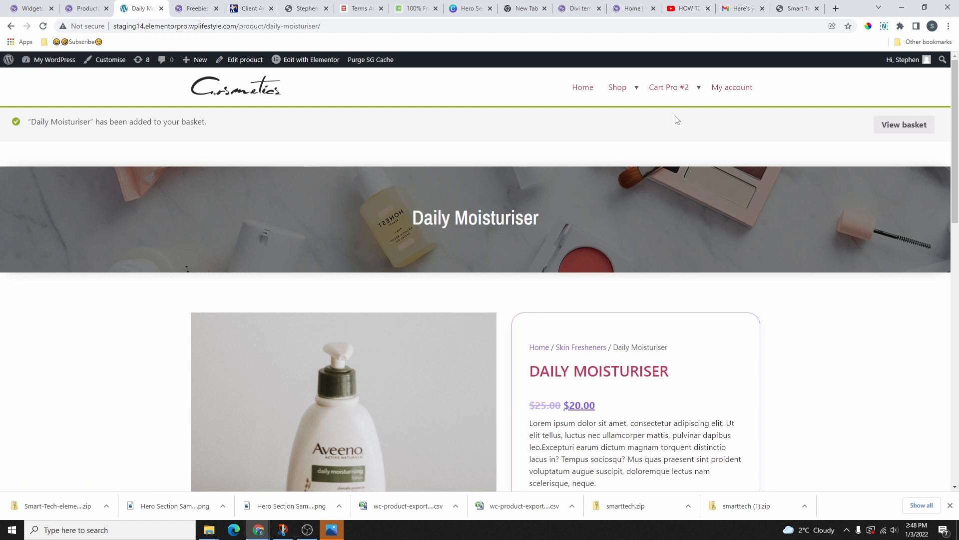
mouse_move(670, 95)
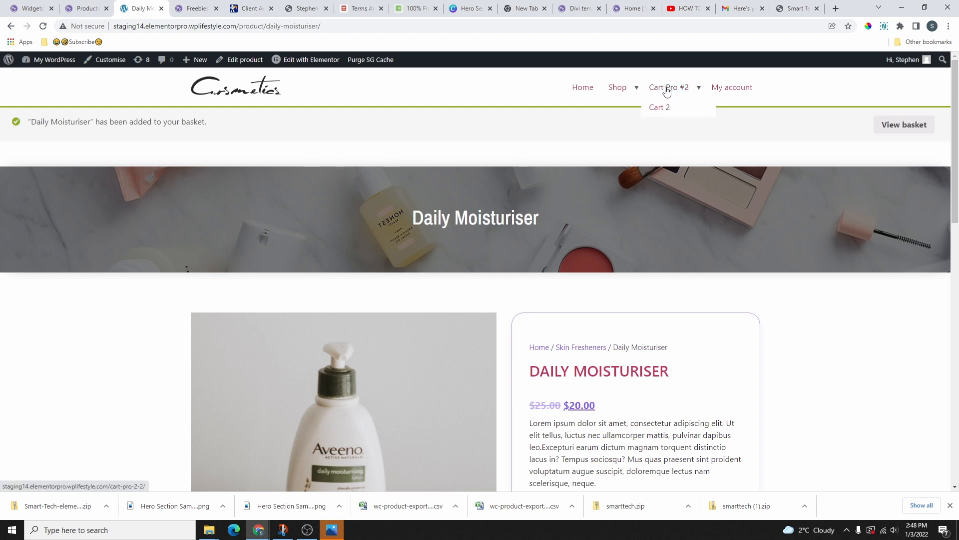
left_click(667, 90)
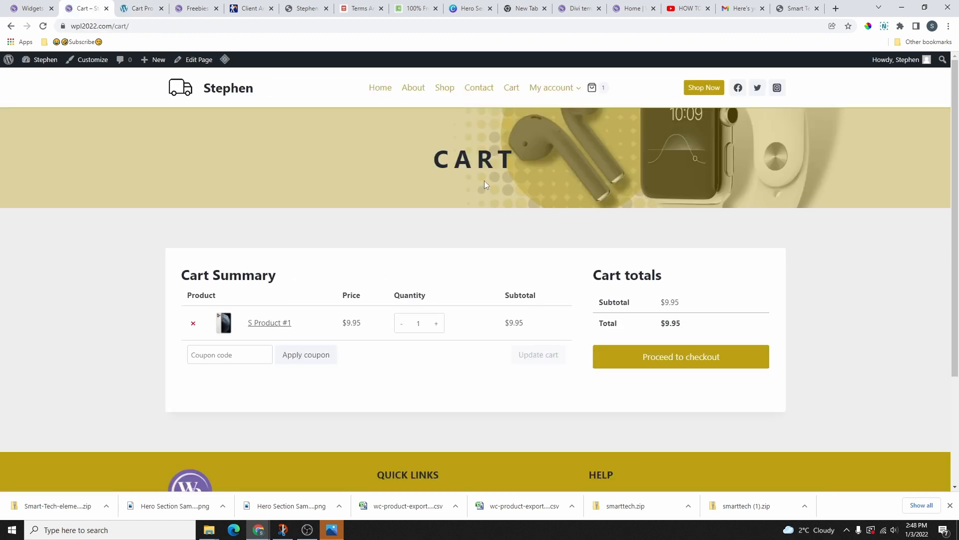
Examine the layouts of the Cosmetics demo's Cart Pro #2 and Cart 2 pages against the own site's cart
left_click(138, 7)
scroll(517, 174, "down", 1)
scroll(514, 297, "down", 3)
scroll(519, 300, "up", 3)
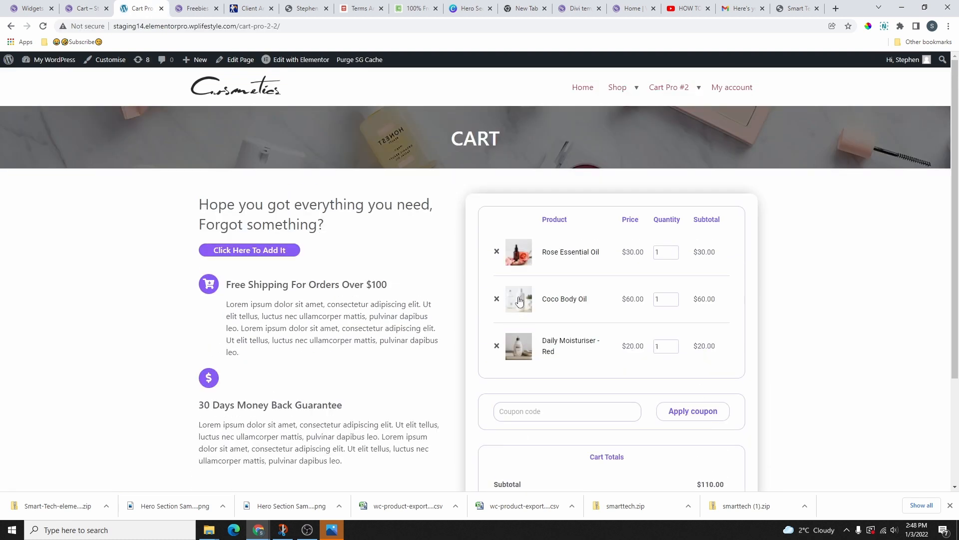
mouse_move(662, 102)
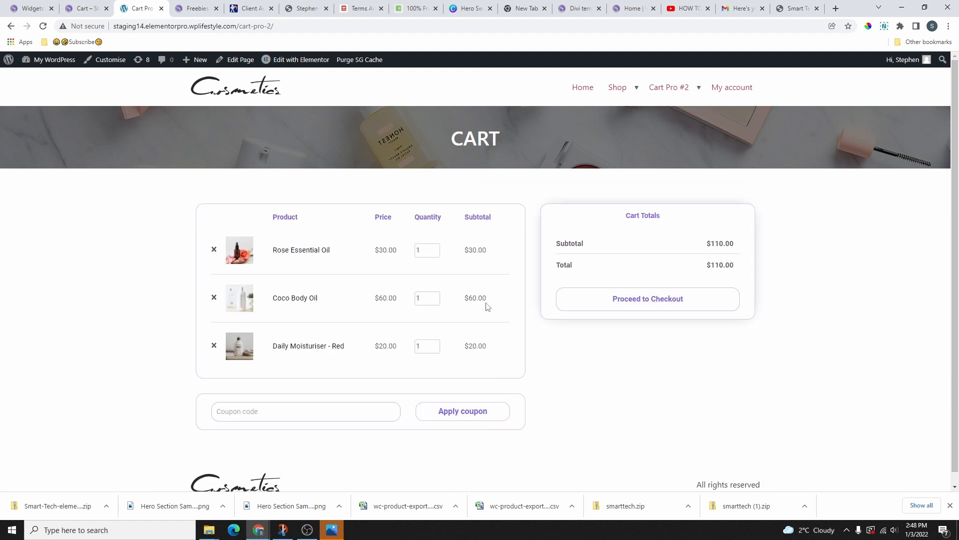
left_click(736, 89)
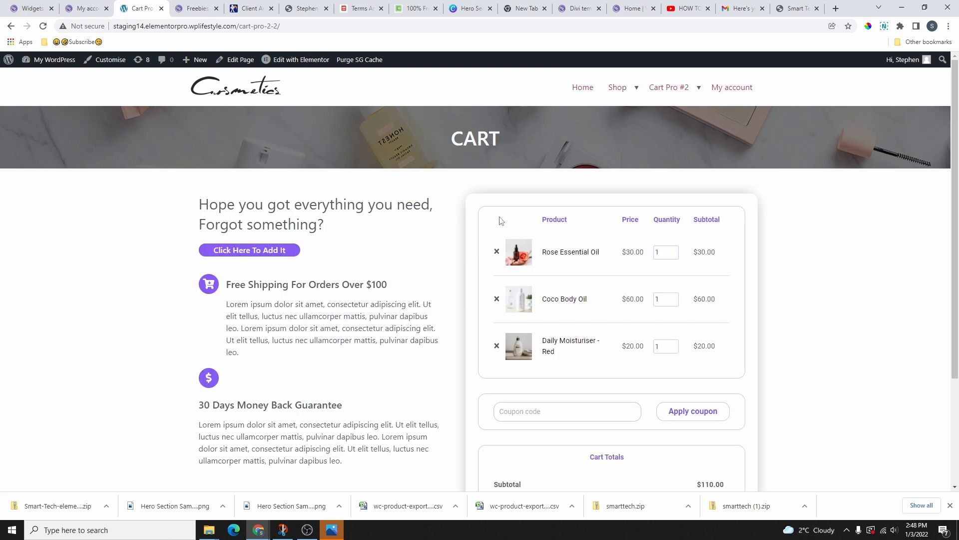
Proceed to checkout from the Cosmetics demo cart and examine the billing form, order details and coupon layout
scroll(501, 221, "down", 3)
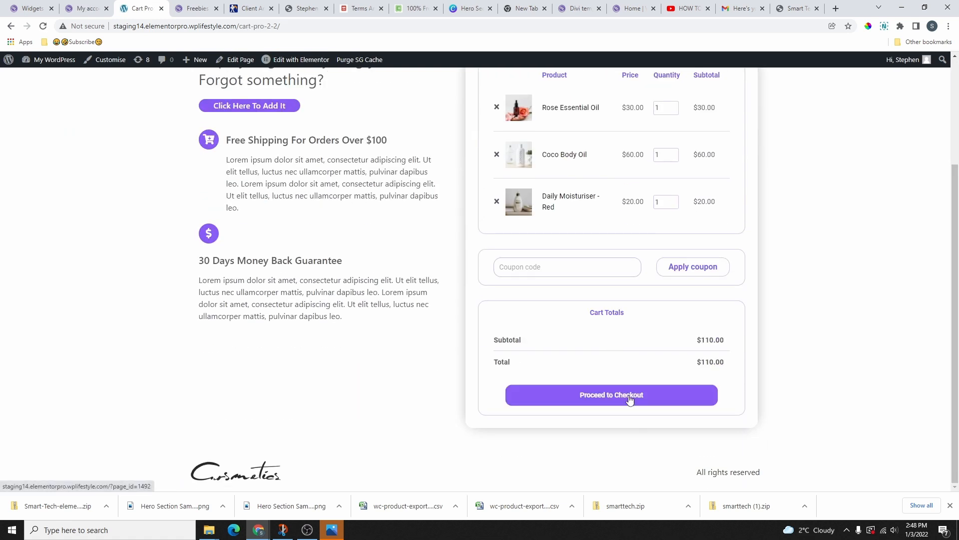
left_click(629, 398)
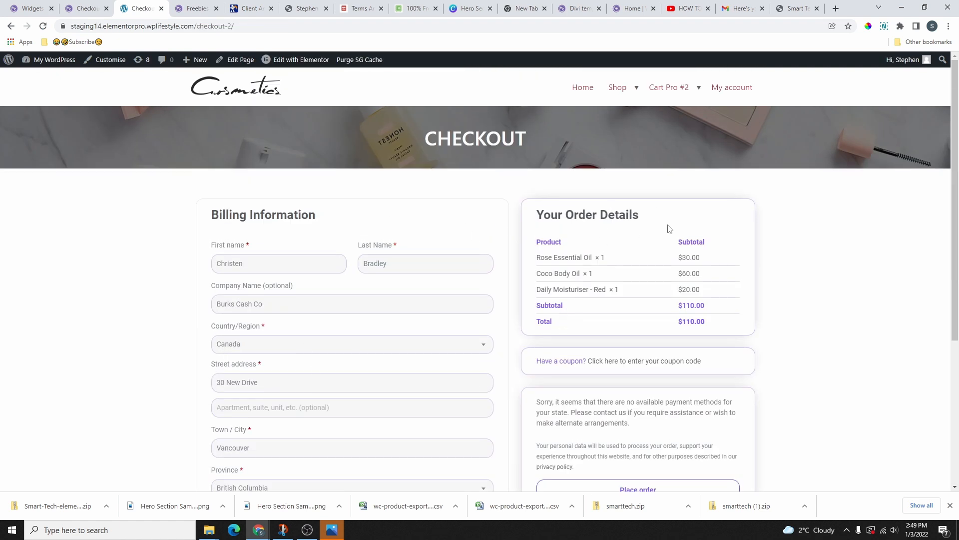
scroll(679, 205, "down", 4)
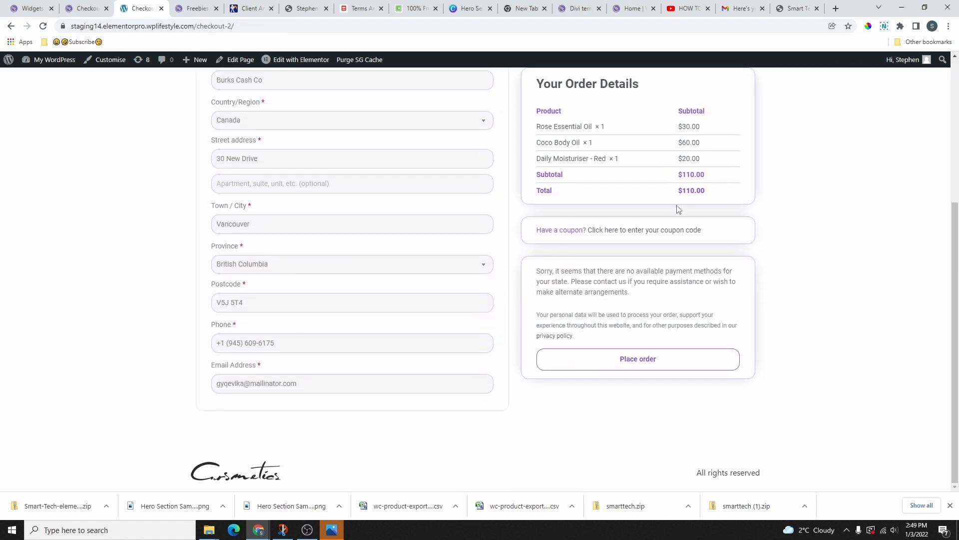
scroll(673, 225, "up", 4)
scroll(664, 188, "down", 5)
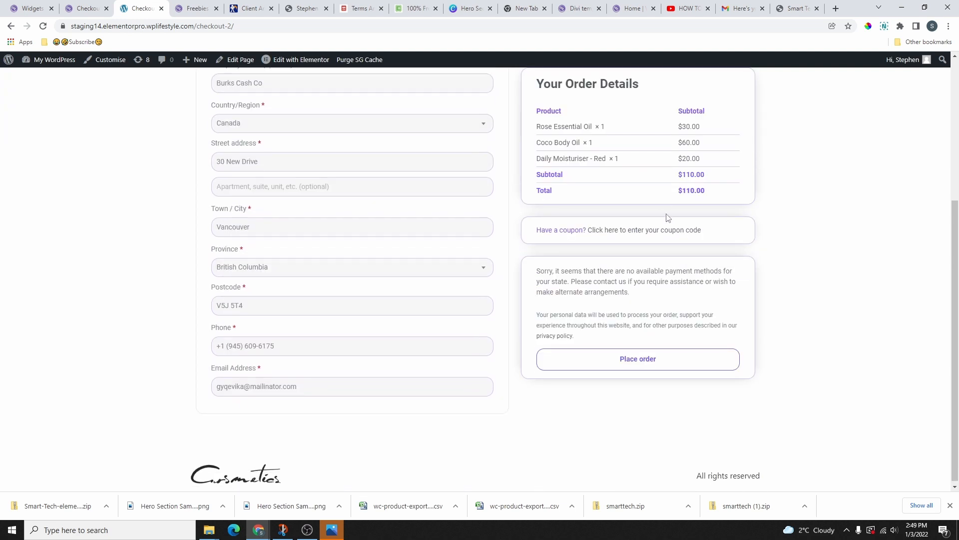
scroll(668, 216, "up", 5)
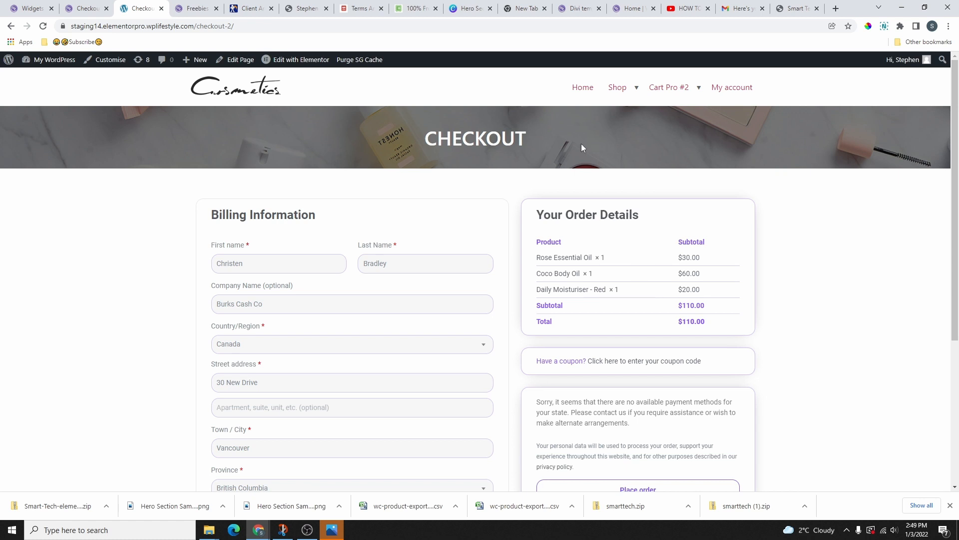
scroll(544, 368, "down", 5)
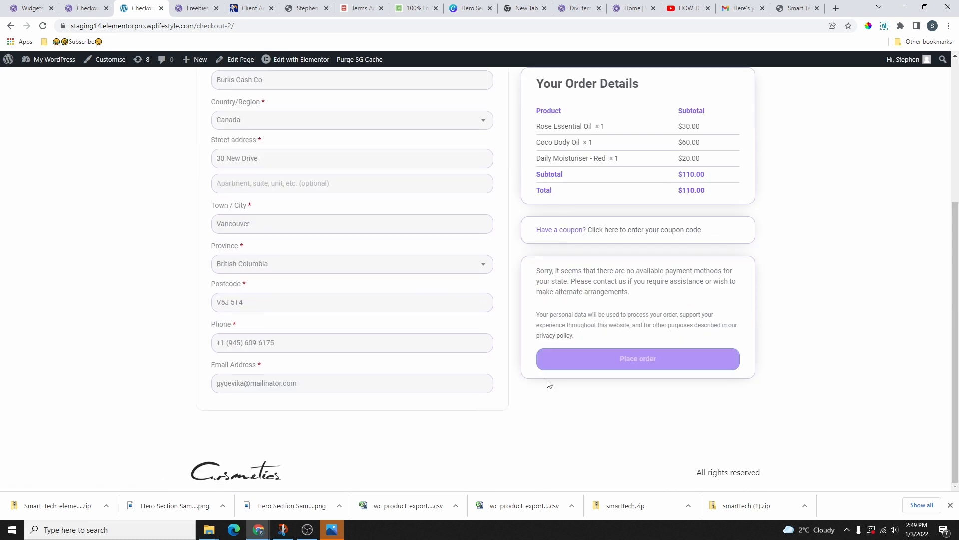
scroll(392, 338, "up", 5)
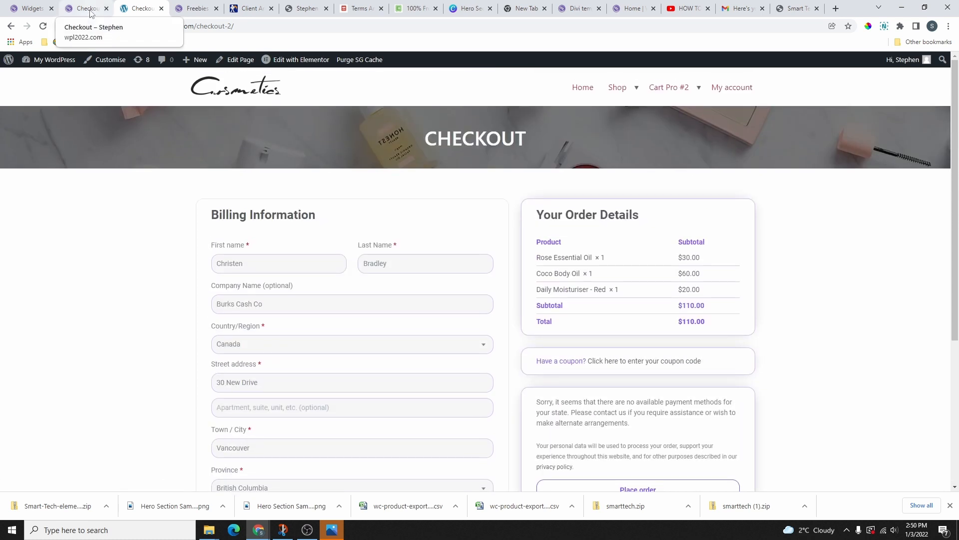
Switch to the own site's Checkout page, look through it down to the footer, and return to the home page
left_click(90, 11)
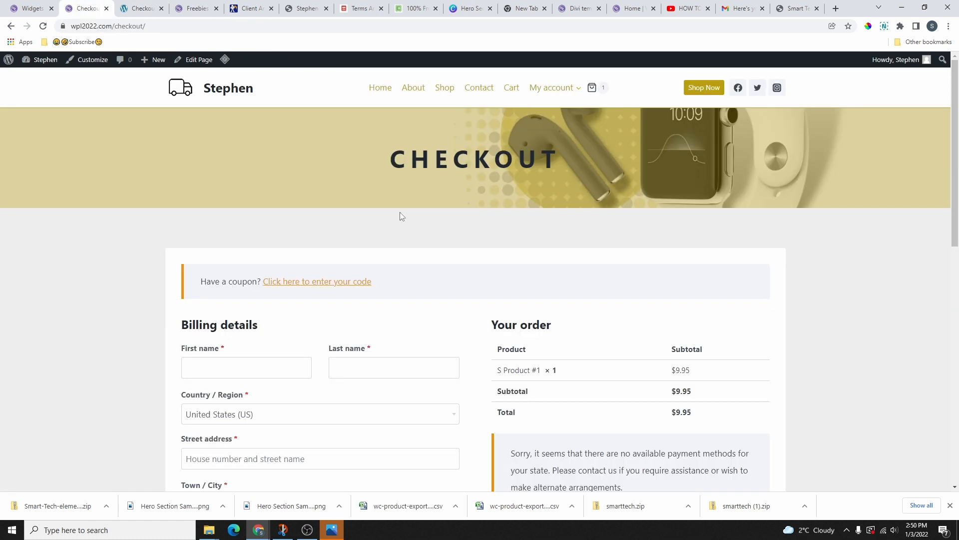
scroll(464, 149, "down", 10)
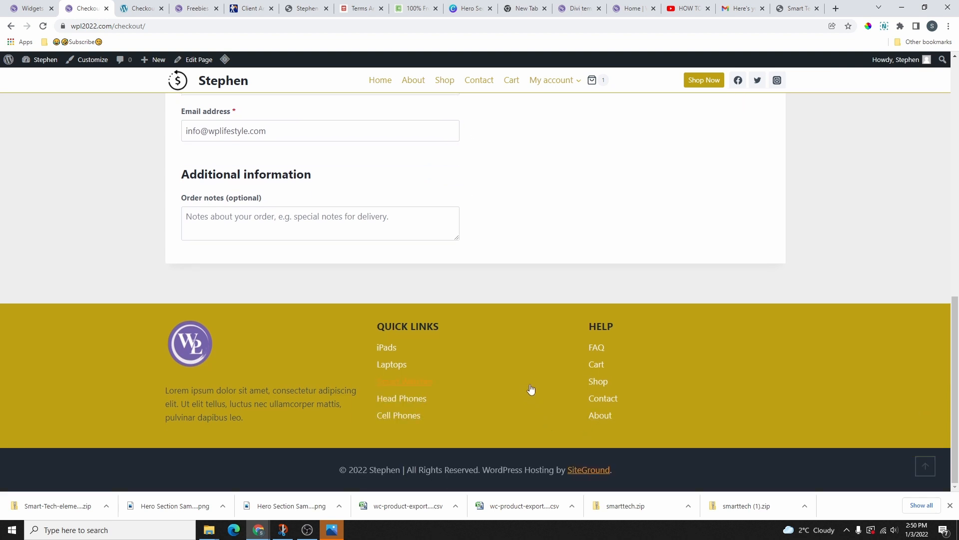
scroll(527, 391, "up", 10)
scroll(528, 366, "up", 2)
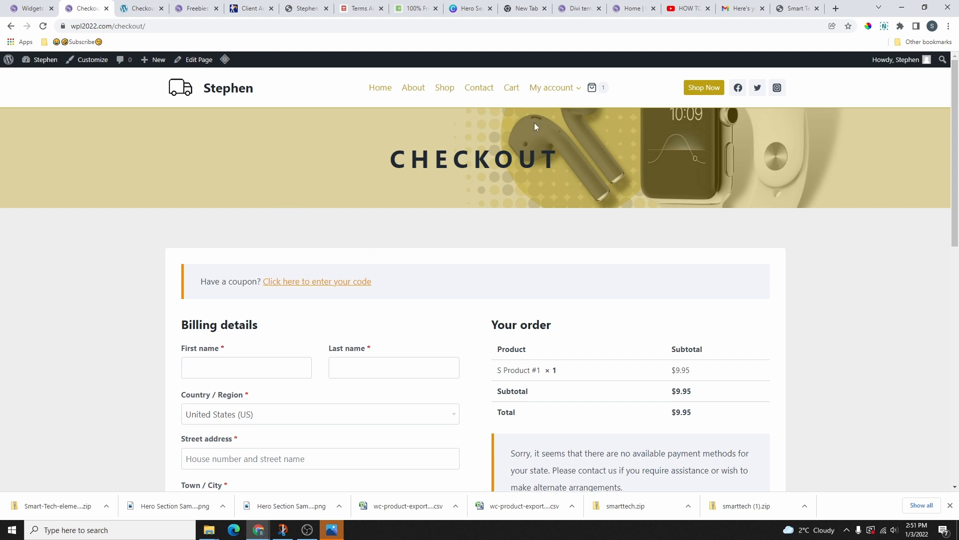
left_click(380, 89)
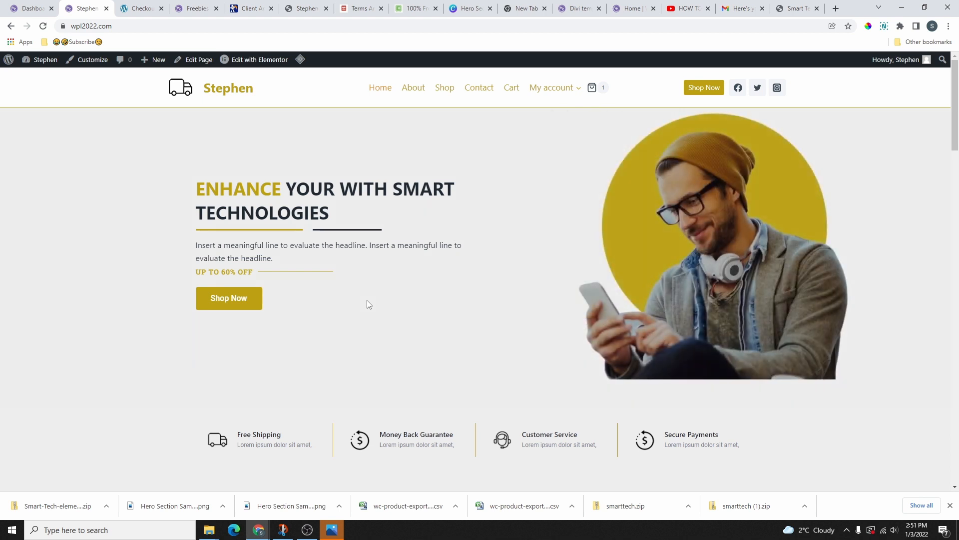
Open WooCommerce's General settings from the WordPress dashboard and review the store address fields
left_click(22, 11)
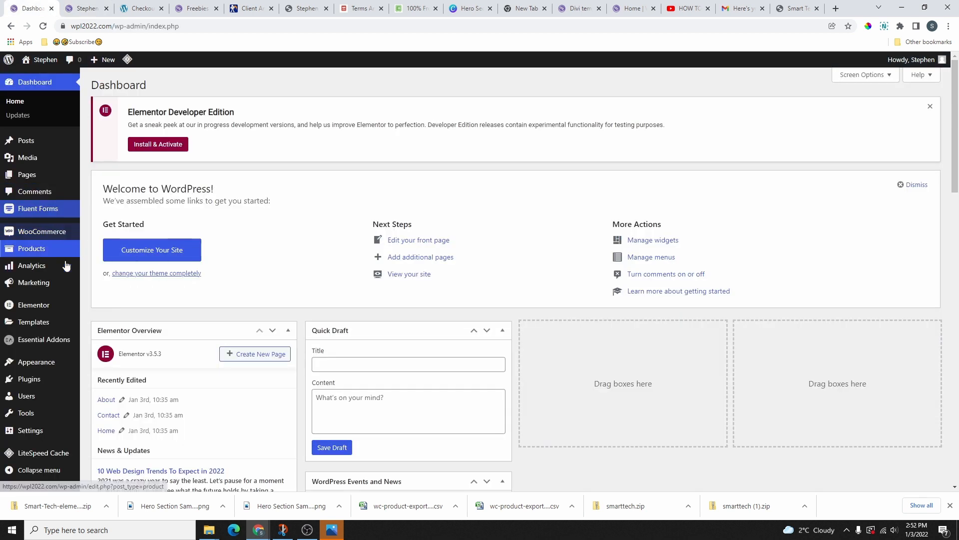
mouse_move(34, 237)
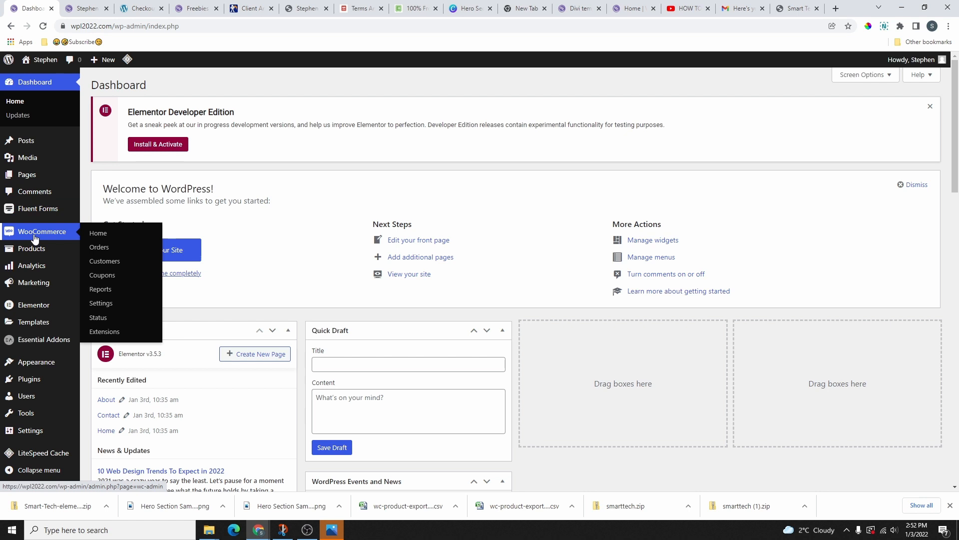
left_click(34, 236)
left_click(19, 286)
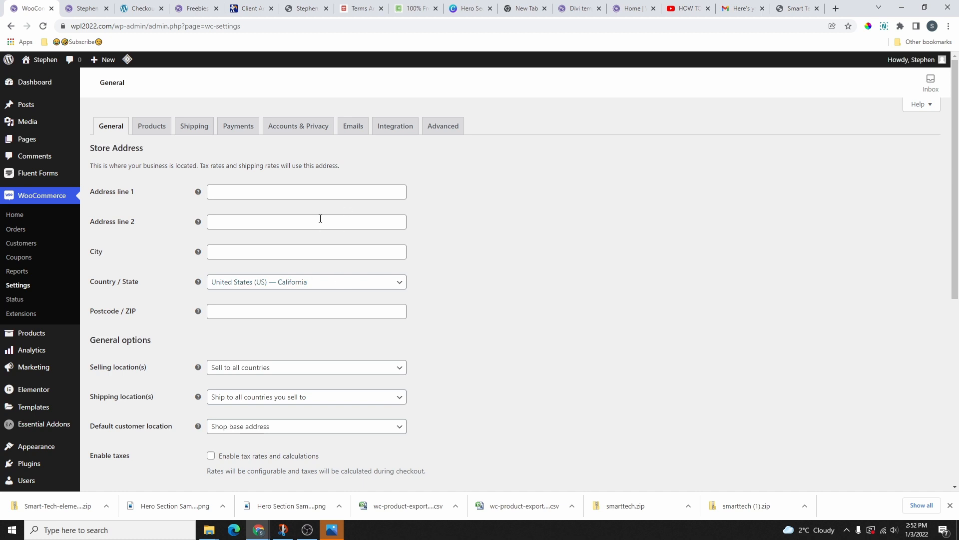
left_click(225, 190)
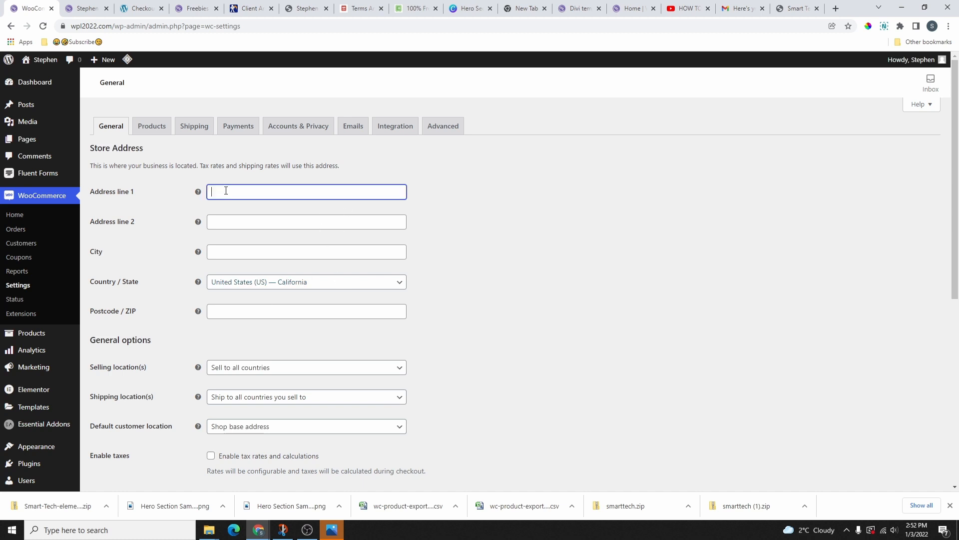
left_click(240, 252)
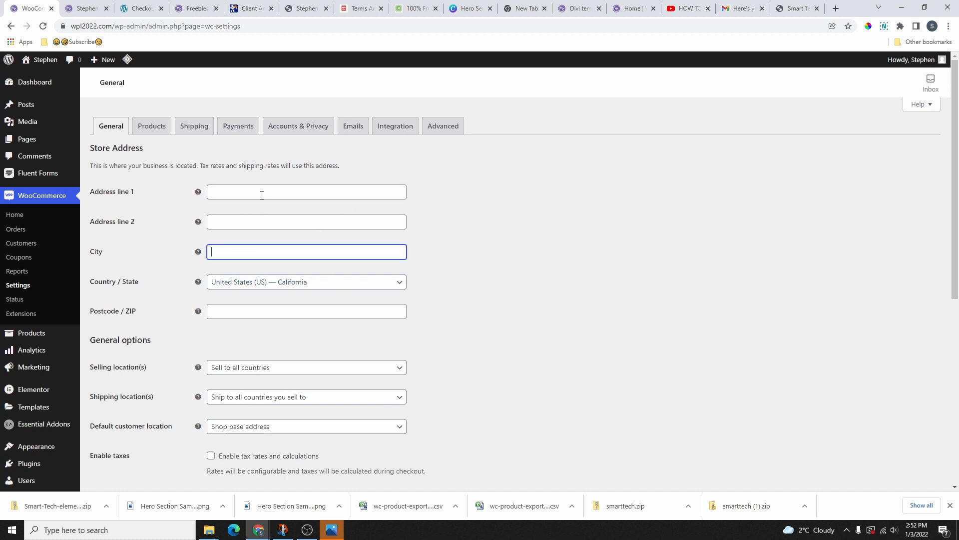
scroll(259, 200, "down", 1)
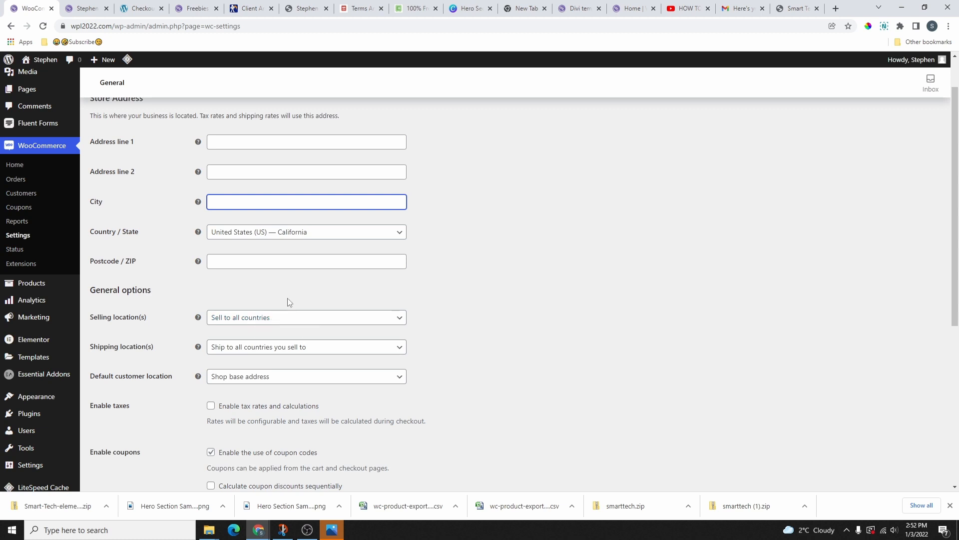
Set the selling locations to sell to specific countries, adding Canada and United States (US)
left_click(291, 324)
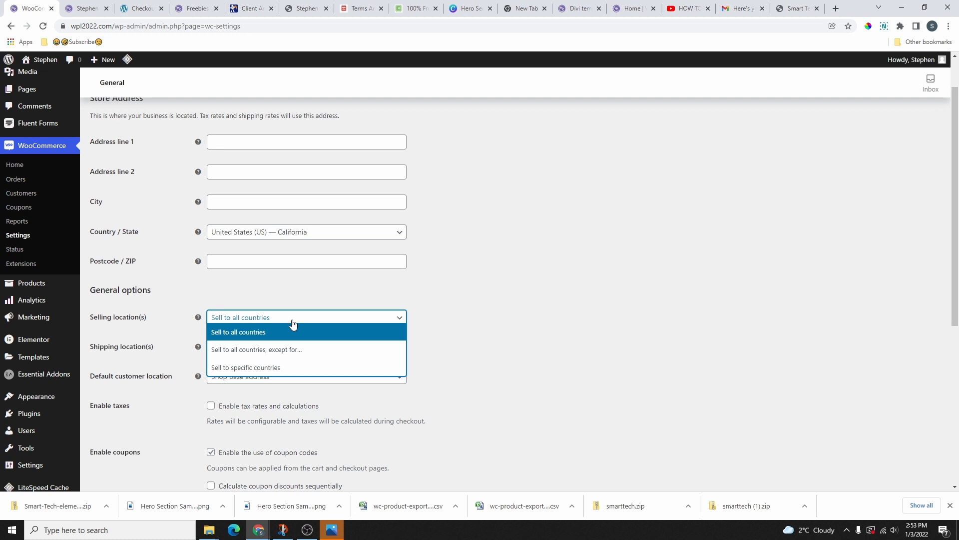
left_click(268, 372)
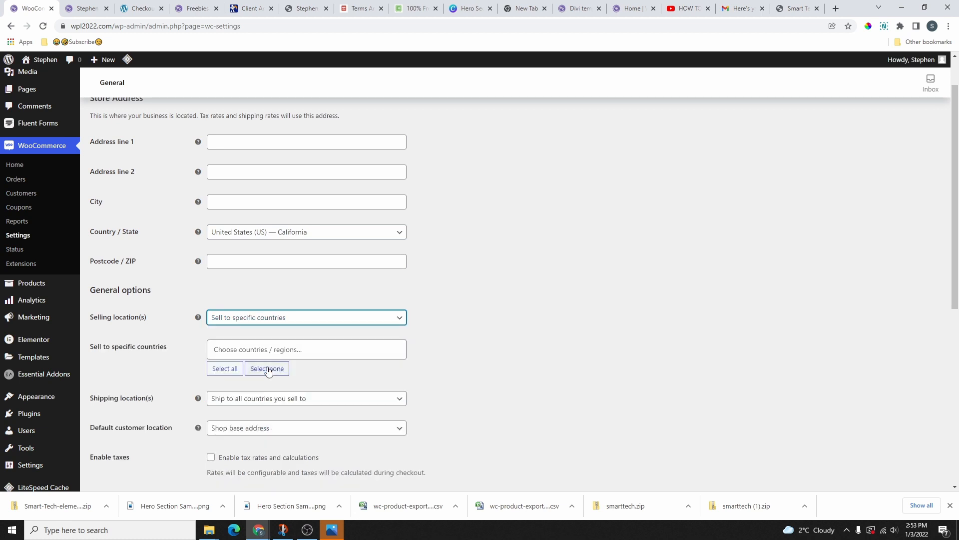
left_click(240, 349)
type("Cana")
left_click(254, 374)
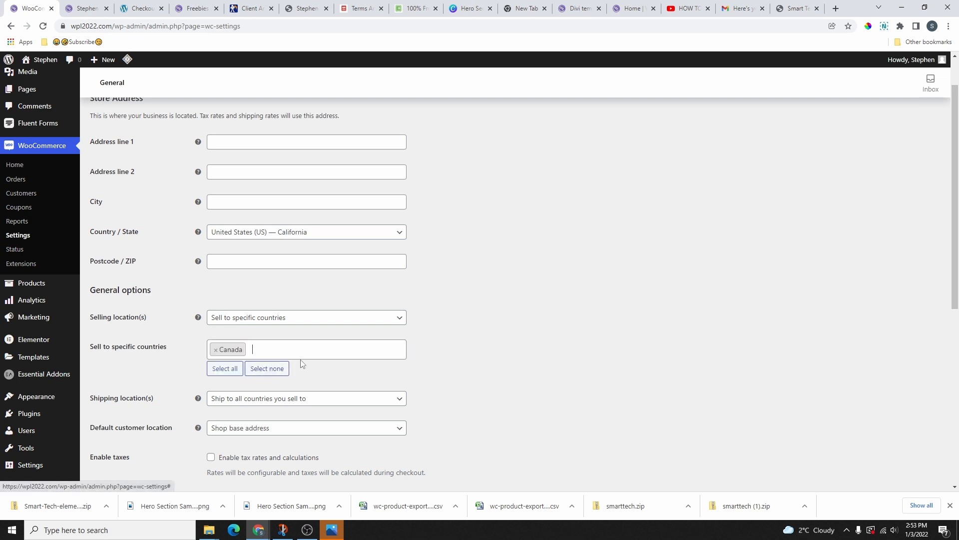
left_click(301, 348)
type("Uni")
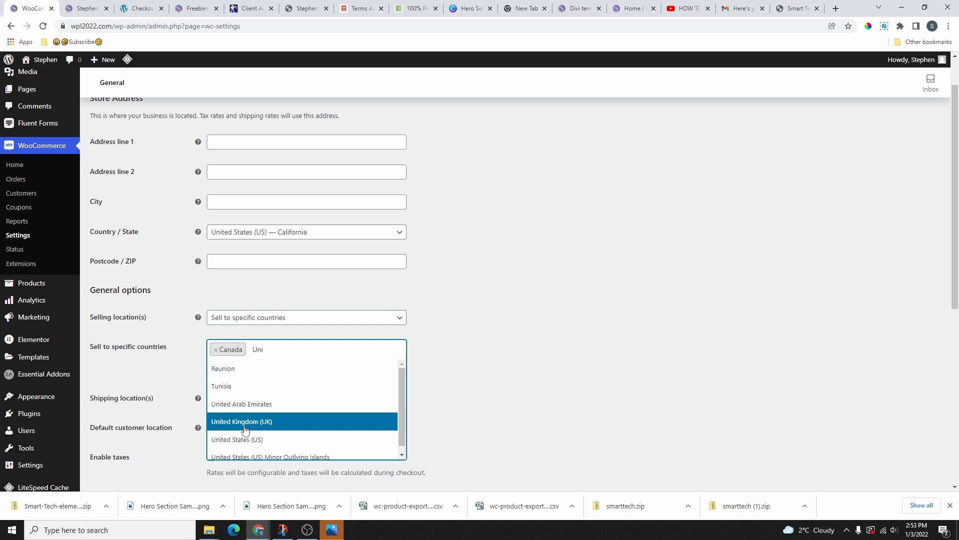
left_click(245, 440)
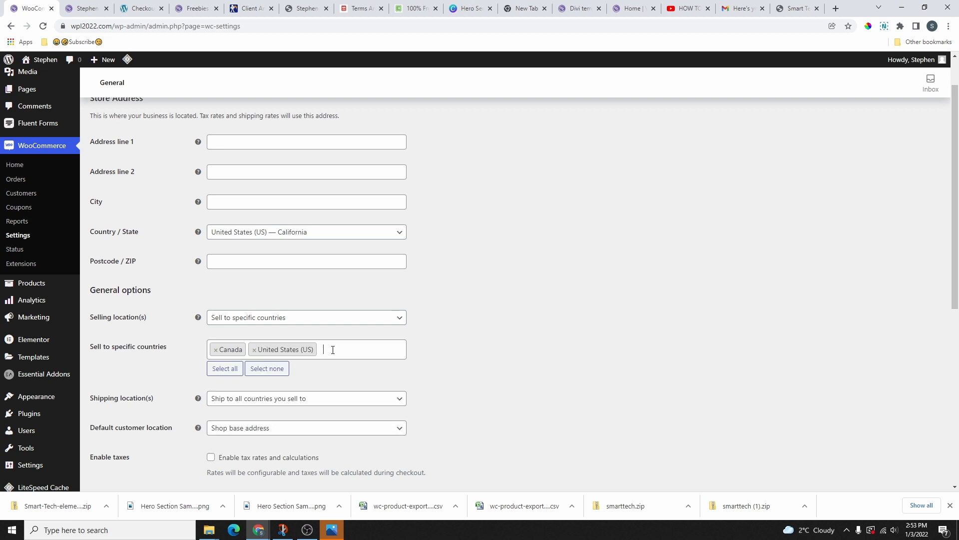
Choose "Ship to all countries you sell to" for the shipping locations and check the default customer location options
scroll(330, 340, "down", 5)
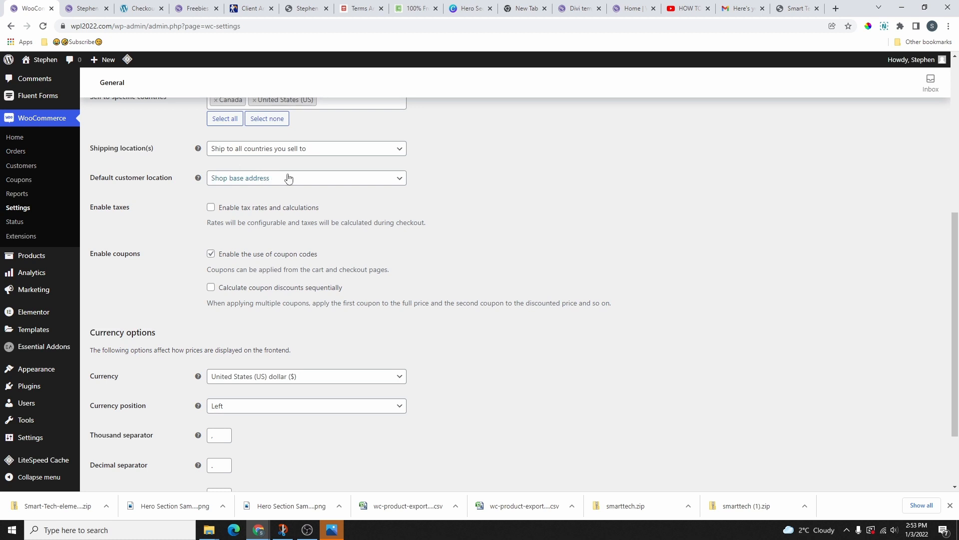
scroll(279, 176, "up", 1)
left_click(279, 200)
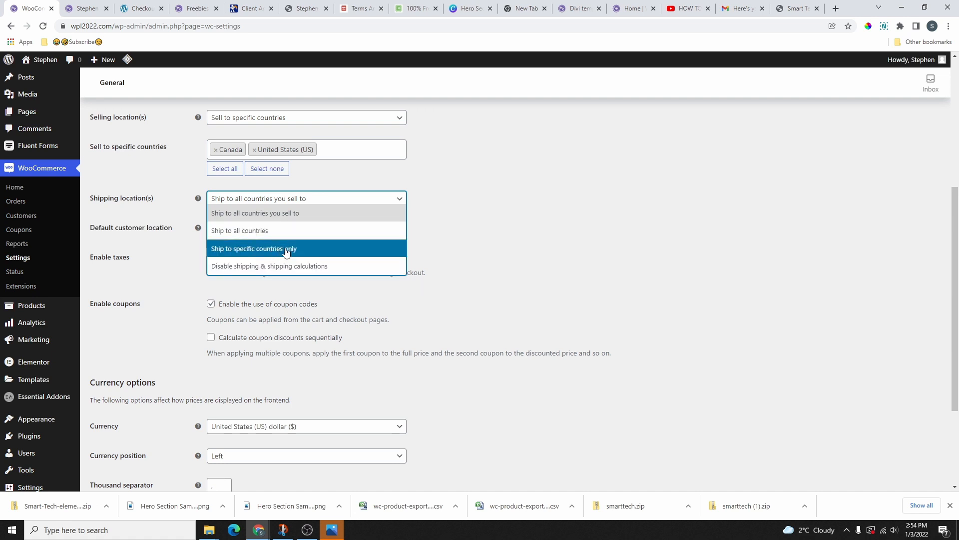
left_click(267, 216)
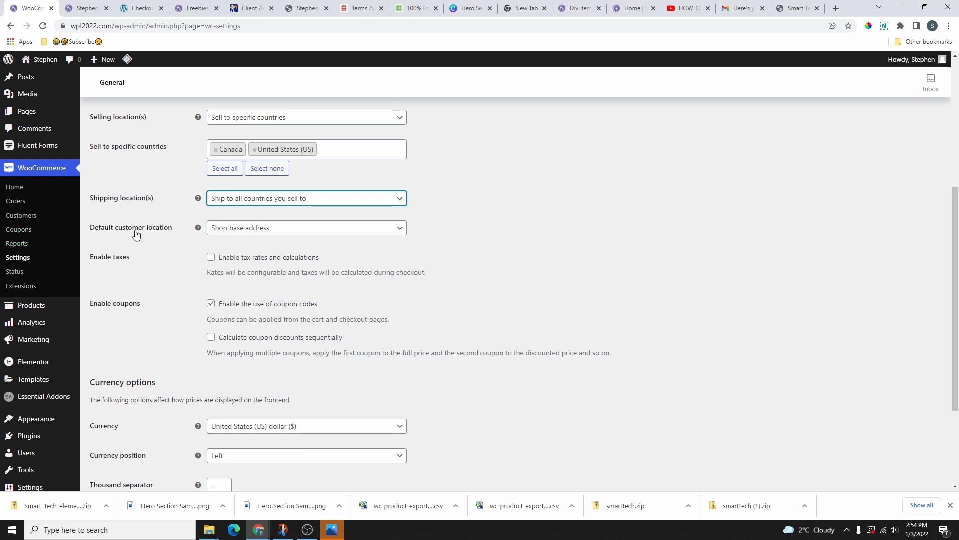
left_click(266, 227)
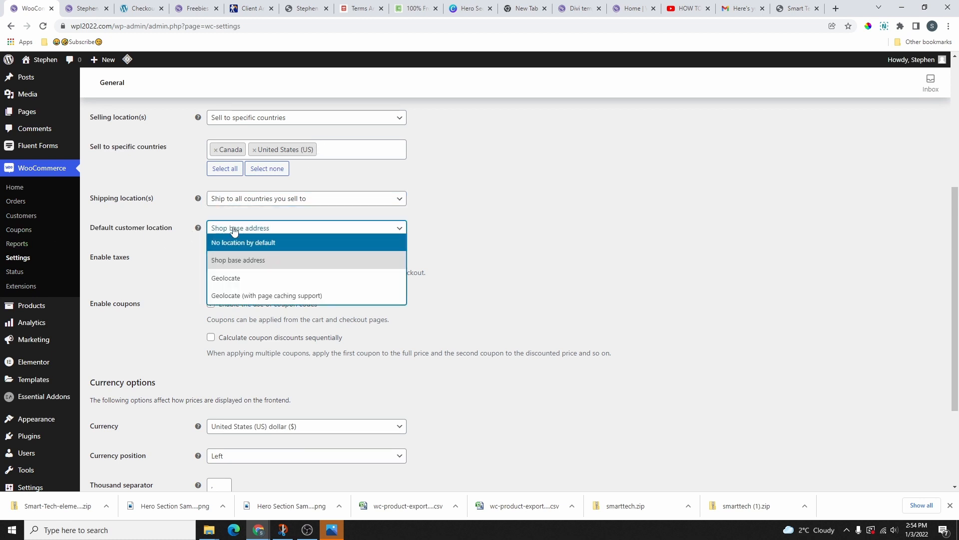
left_click(458, 254)
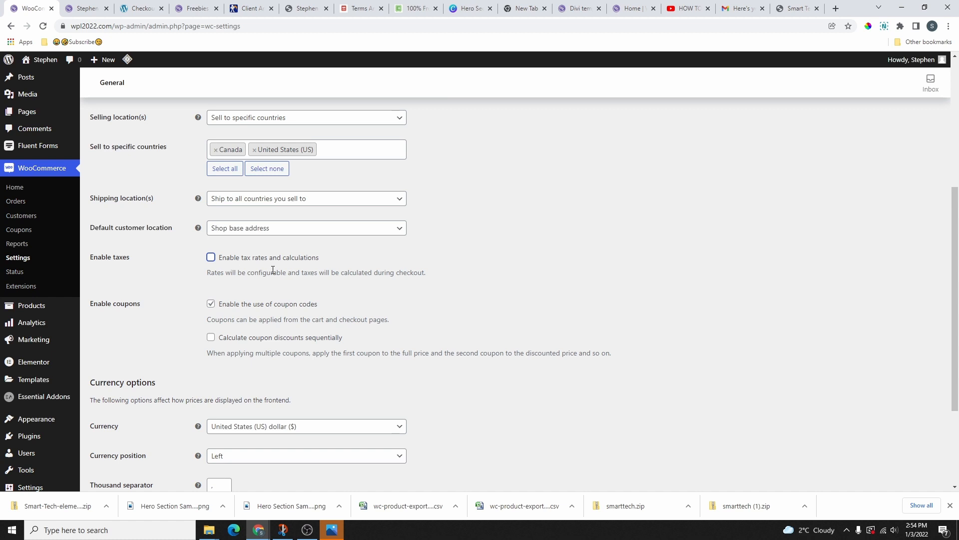
Enable tax rates and calculations, and switch the use of coupon codes off and back on
left_click(211, 204)
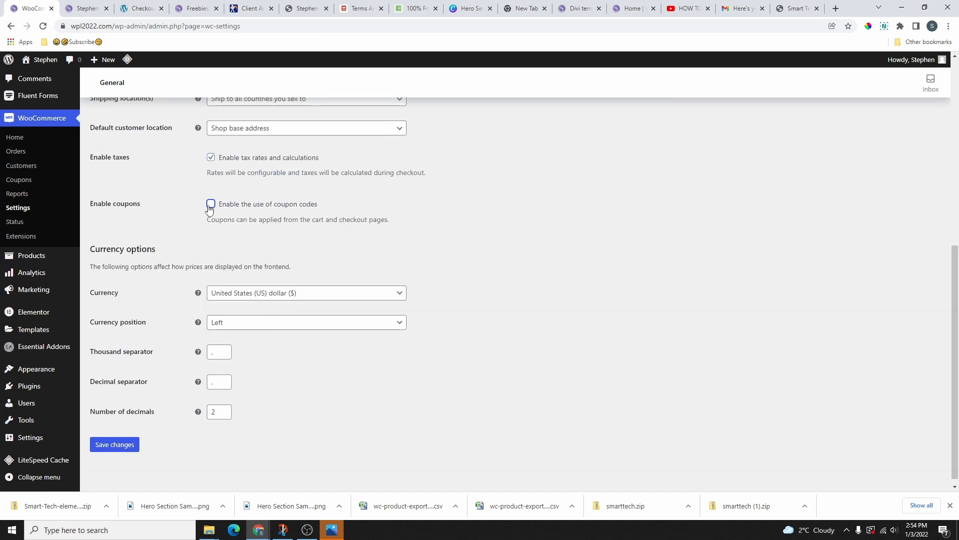
left_click(210, 204)
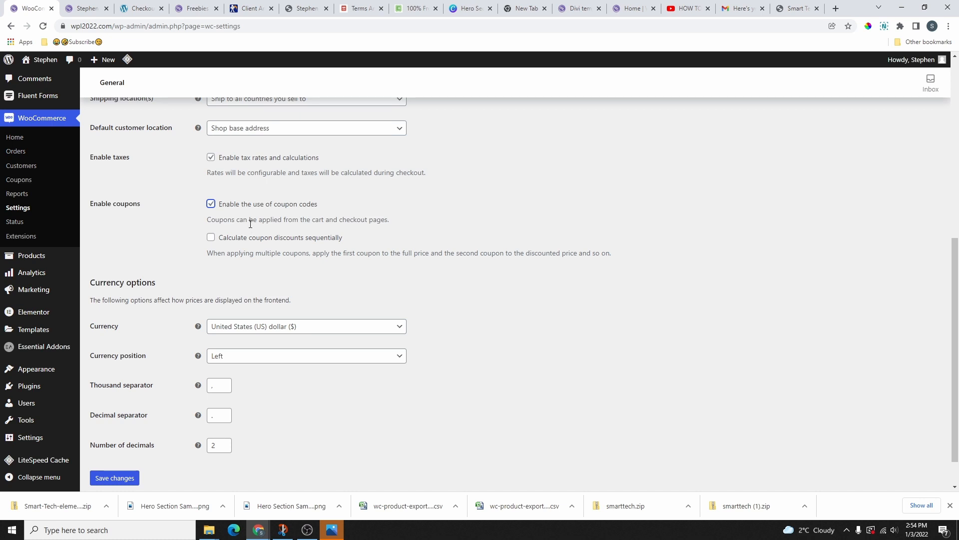
Check the available currency and currency position options, and save the General settings
scroll(270, 228, "down", 1)
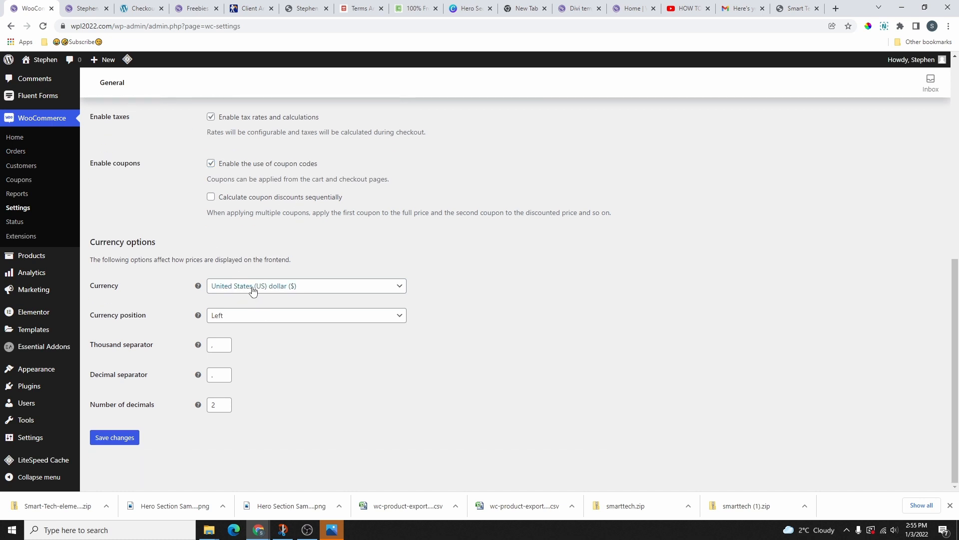
left_click(335, 289)
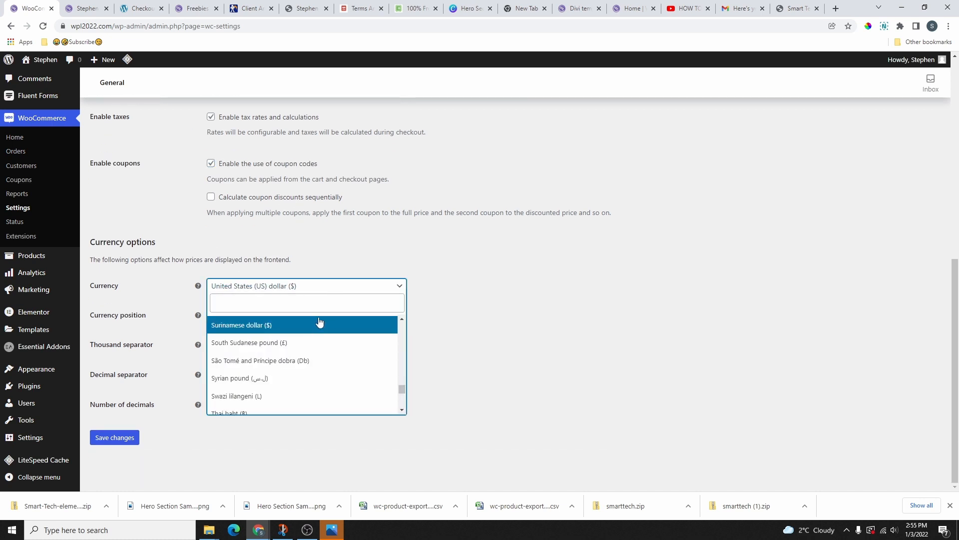
scroll(317, 339, "up", 5)
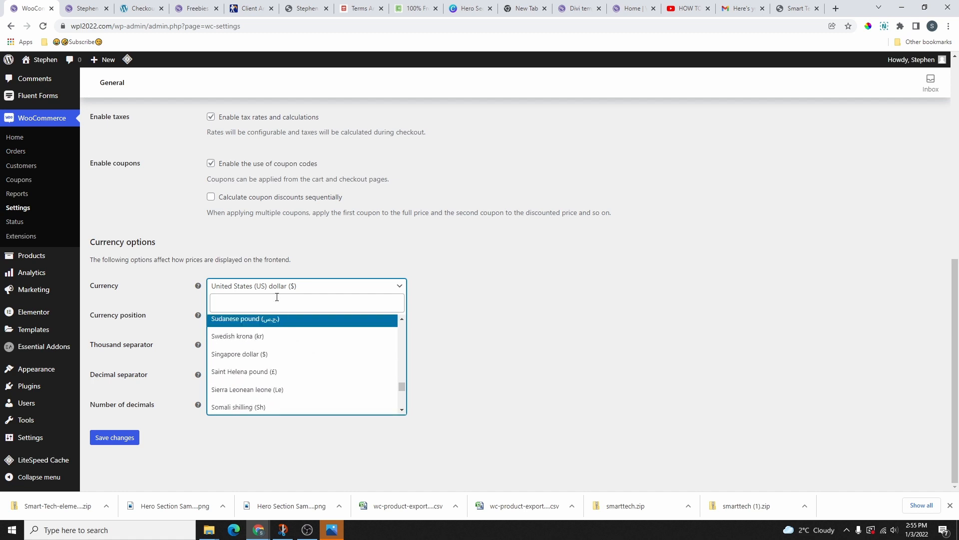
left_click(299, 289)
left_click(278, 319)
left_click(209, 316)
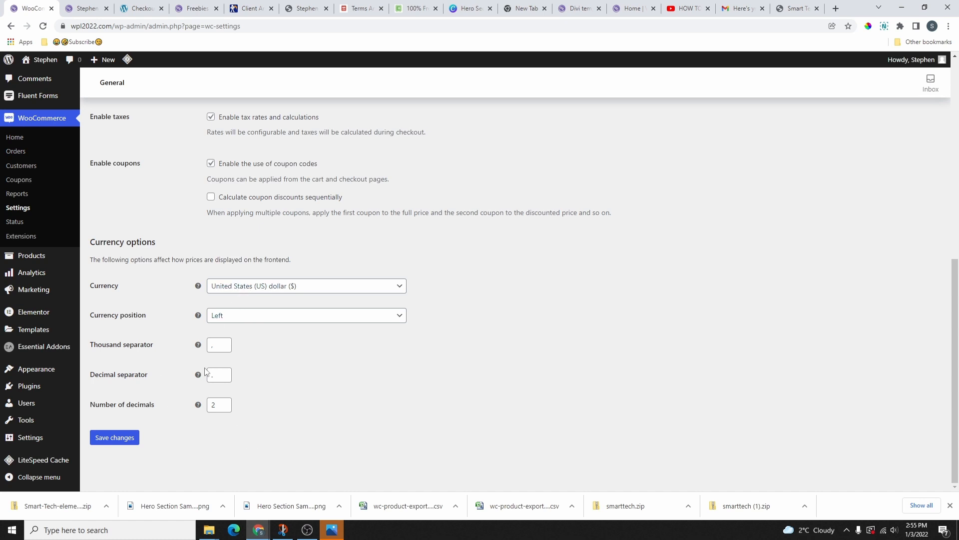
left_click(120, 439)
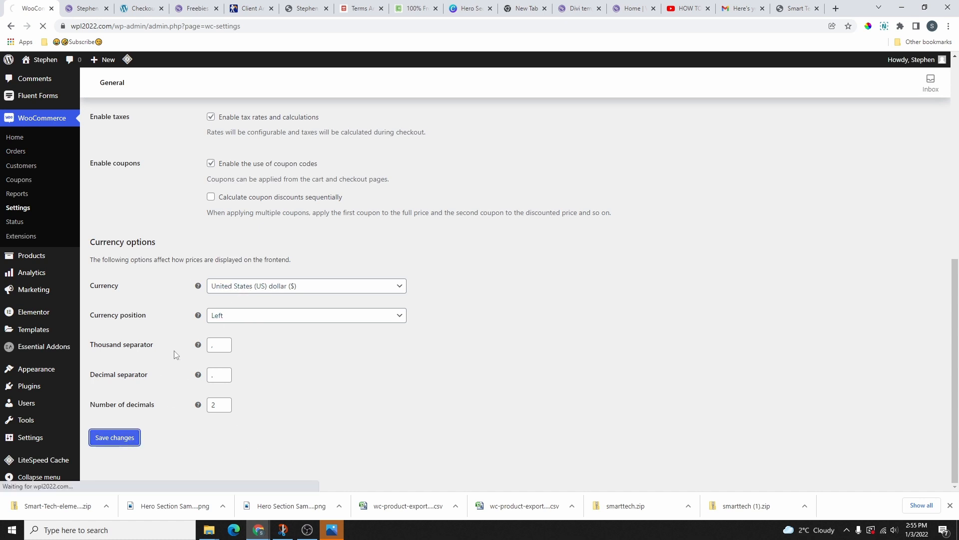
Open WooCommerce's Products settings and review the shop page and weight unit choices
left_click(150, 129)
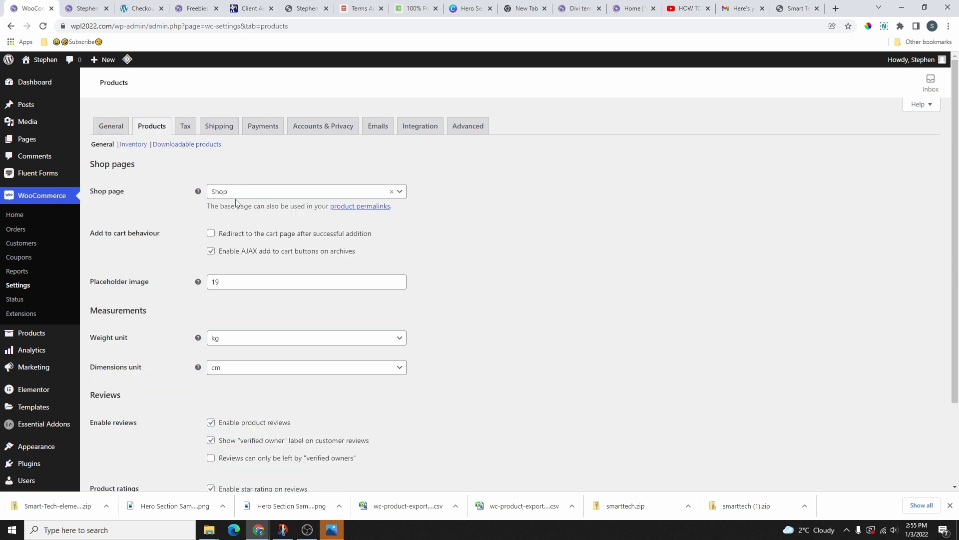
left_click(245, 196)
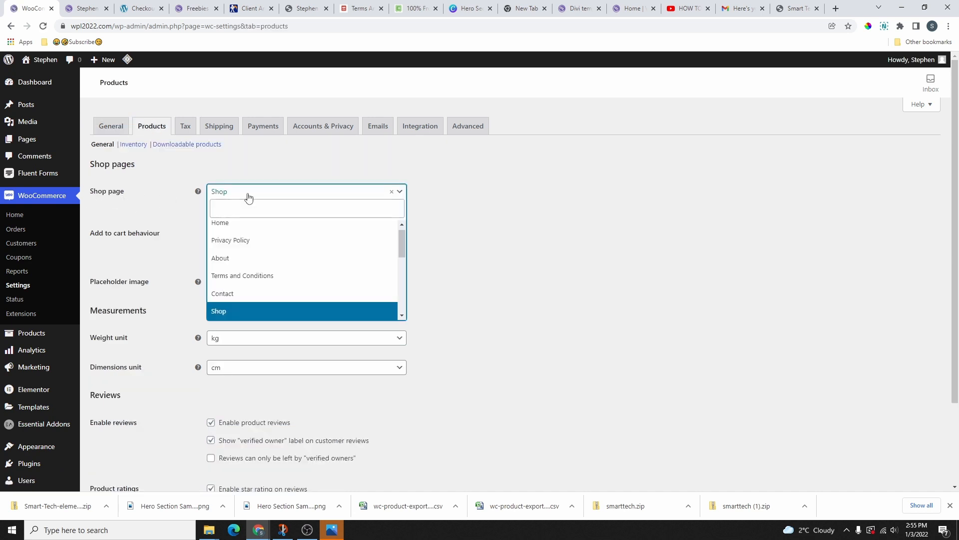
left_click(202, 232)
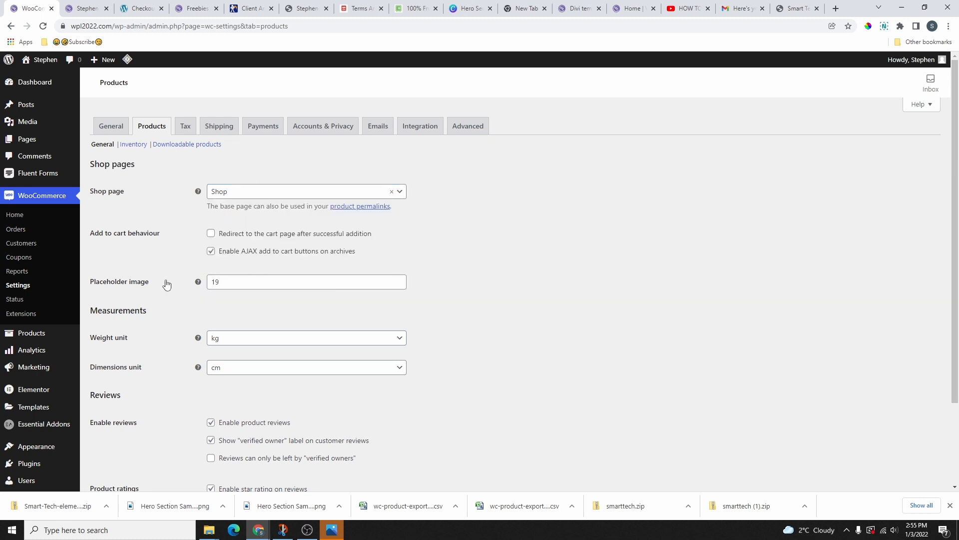
scroll(227, 178, "down", 2)
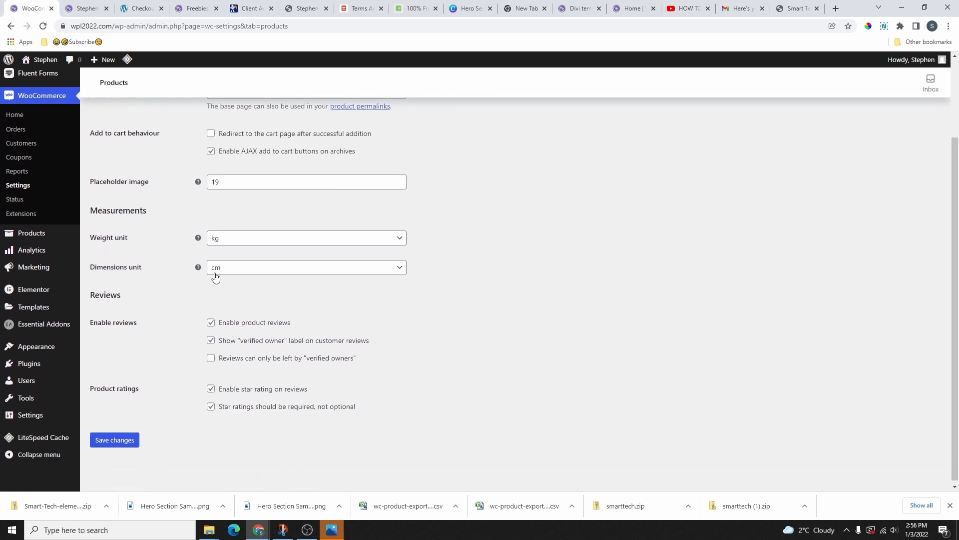
left_click(223, 243)
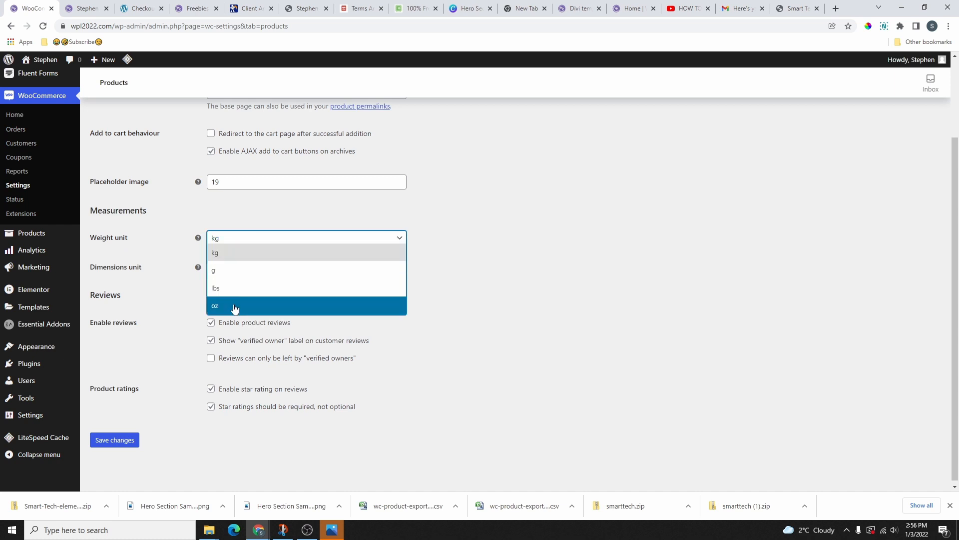
left_click(170, 244)
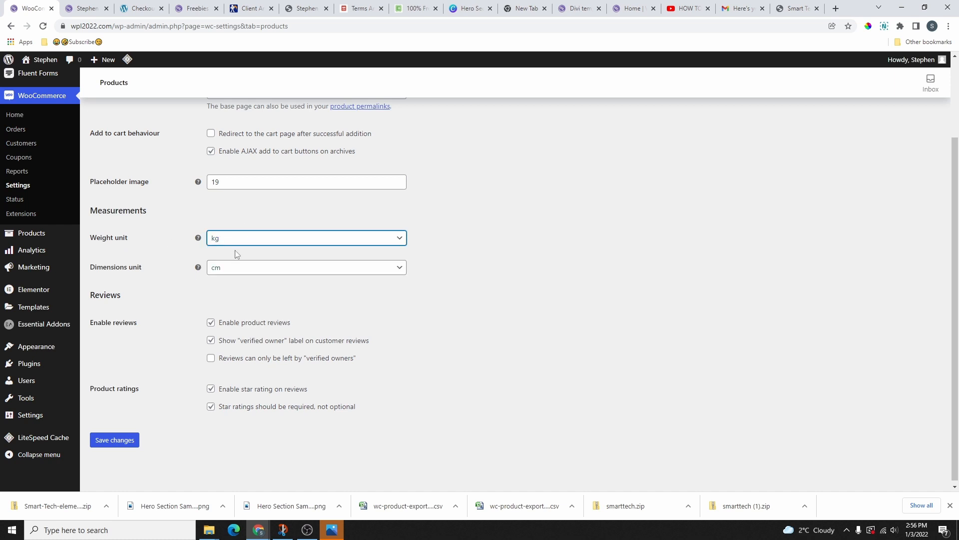
Switch product reviews off and back on, and save the general product settings
scroll(286, 215, "down", 1)
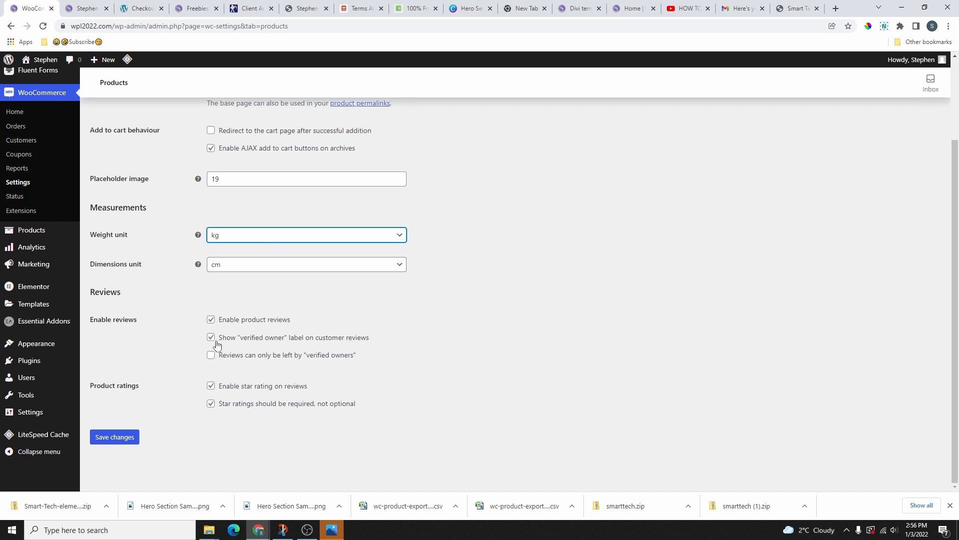
left_click(210, 319)
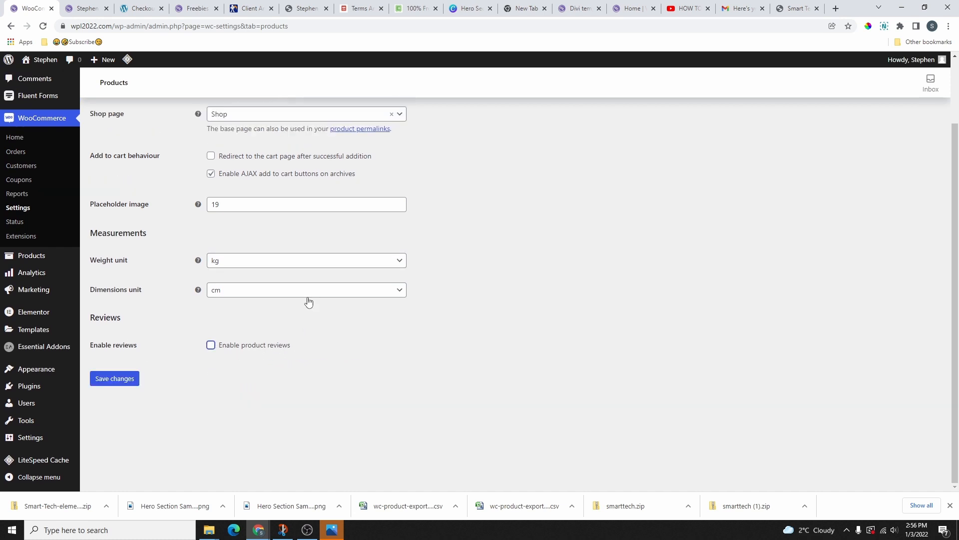
left_click(211, 345)
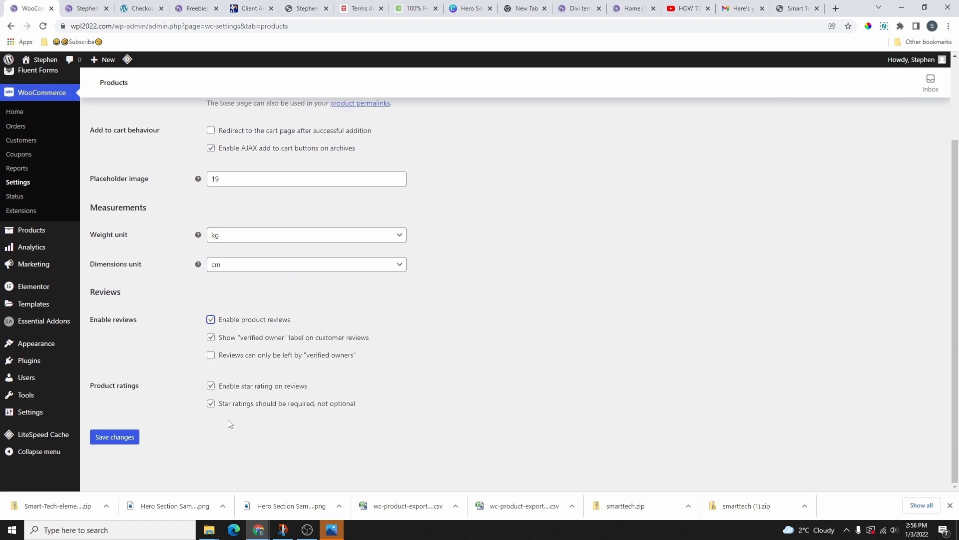
left_click(120, 437)
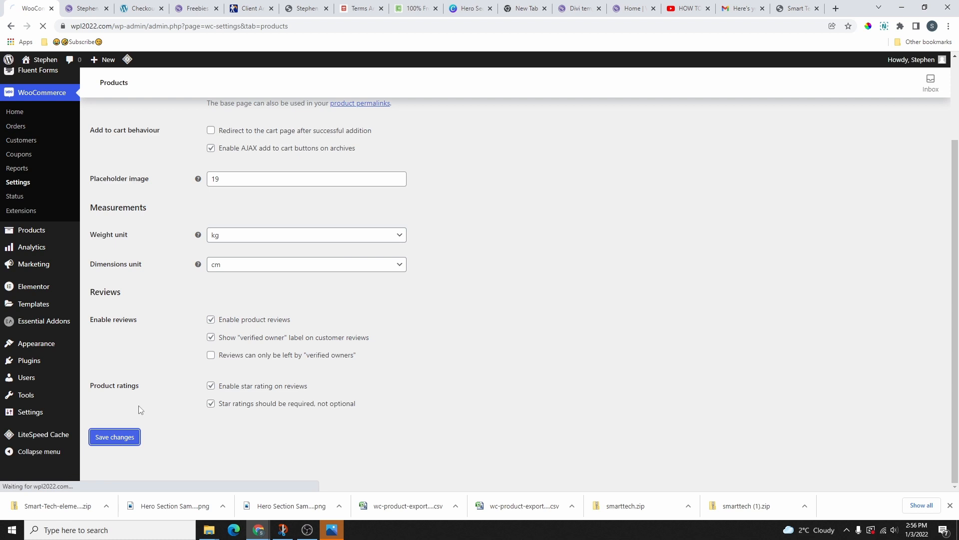
Open the product Inventory settings, check the notification recipient field, and set the low stock threshold to 3
left_click(133, 144)
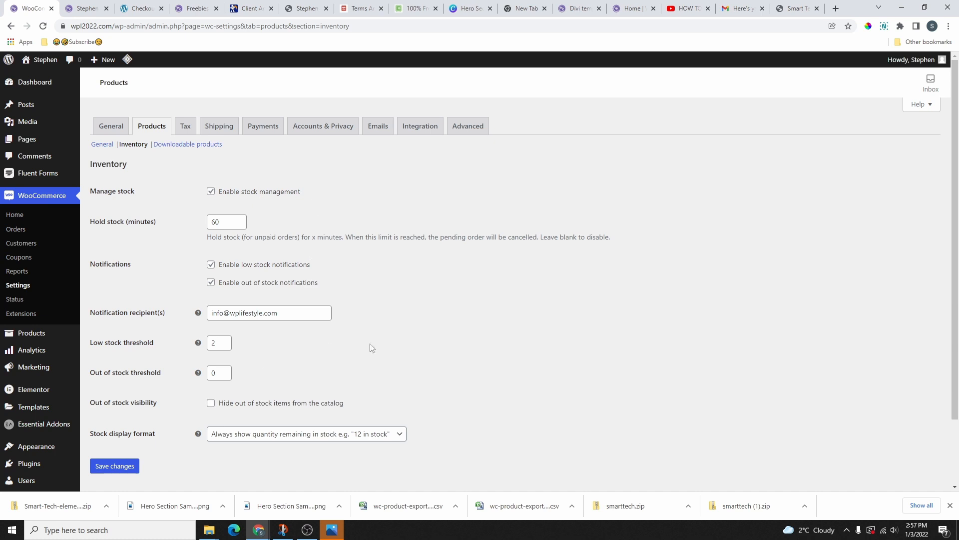
scroll(308, 210, "down", 2)
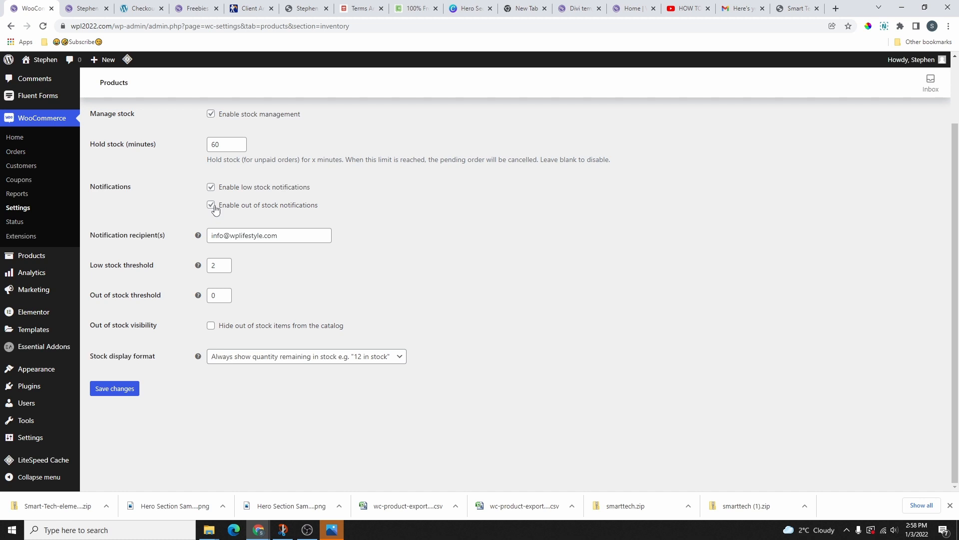
left_click_drag(300, 236, 204, 242)
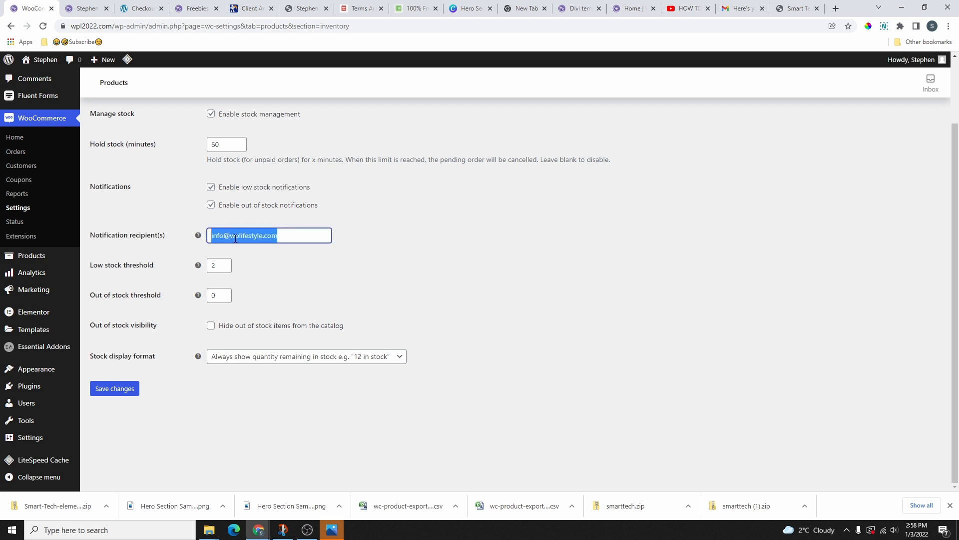
left_click(290, 232)
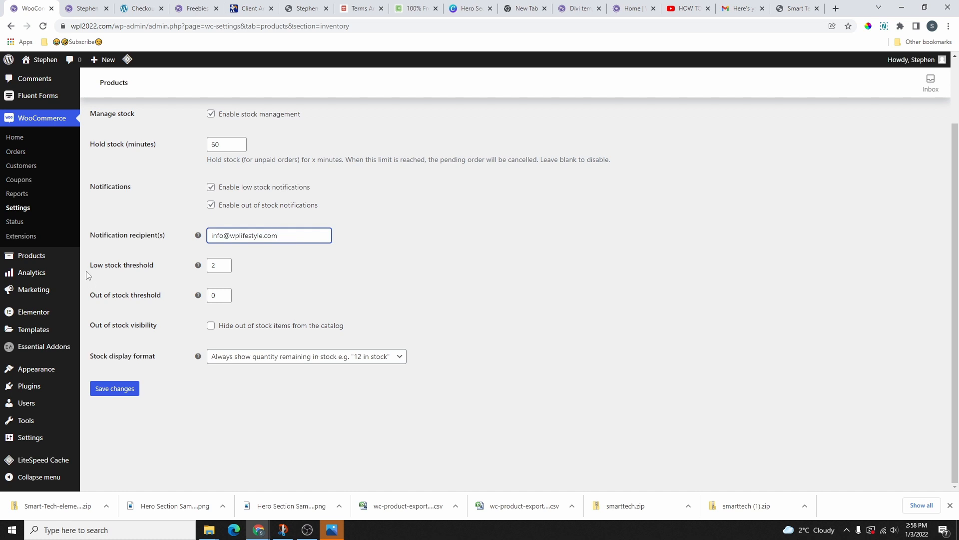
left_click(224, 263)
left_click(224, 264)
left_click(224, 263)
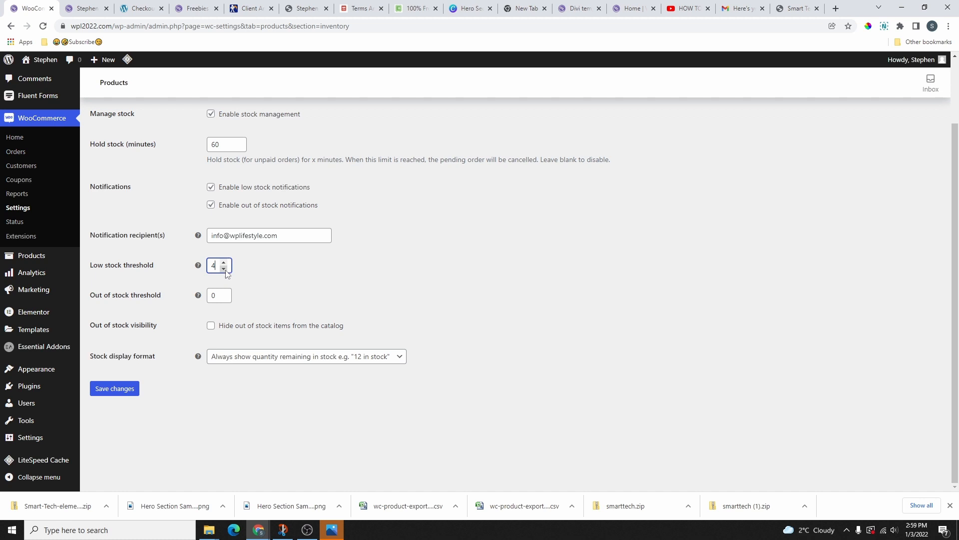
left_click(224, 269)
Hide out of stock items from the catalog and save the inventory settings
left_click(210, 326)
scroll(146, 208, "up", 1)
scroll(169, 235, "down", 1)
left_click(117, 388)
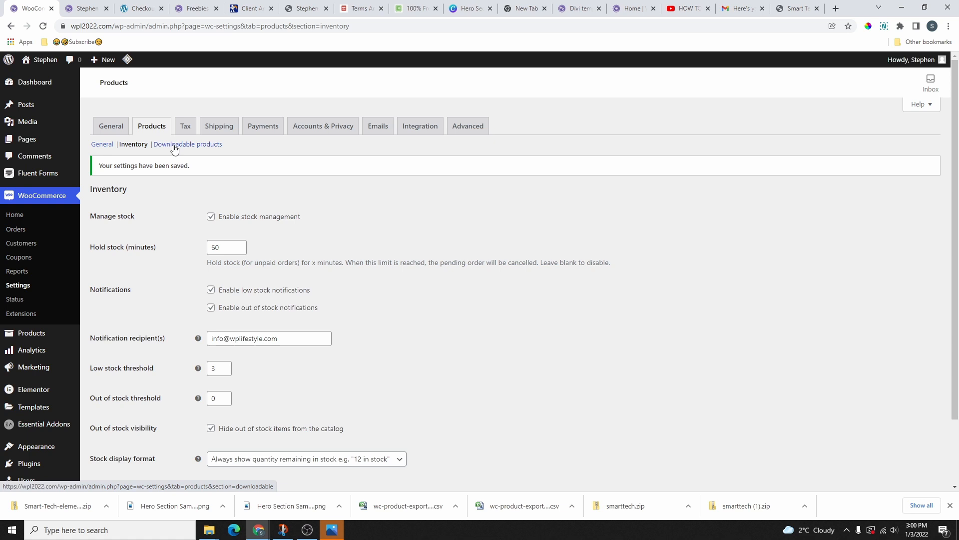
Open the Downloadable products settings, review the download and access options, and save them
left_click(178, 145)
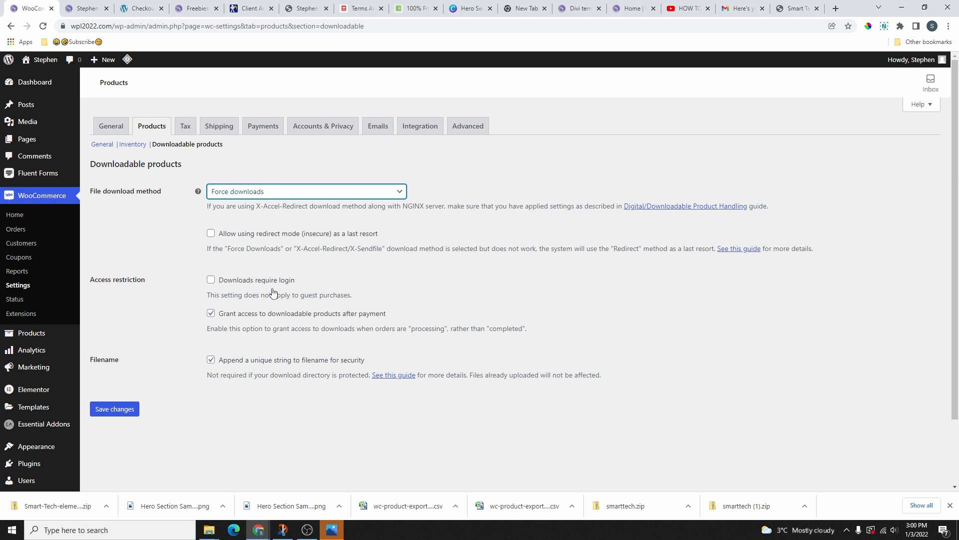
scroll(273, 264, "down", 1)
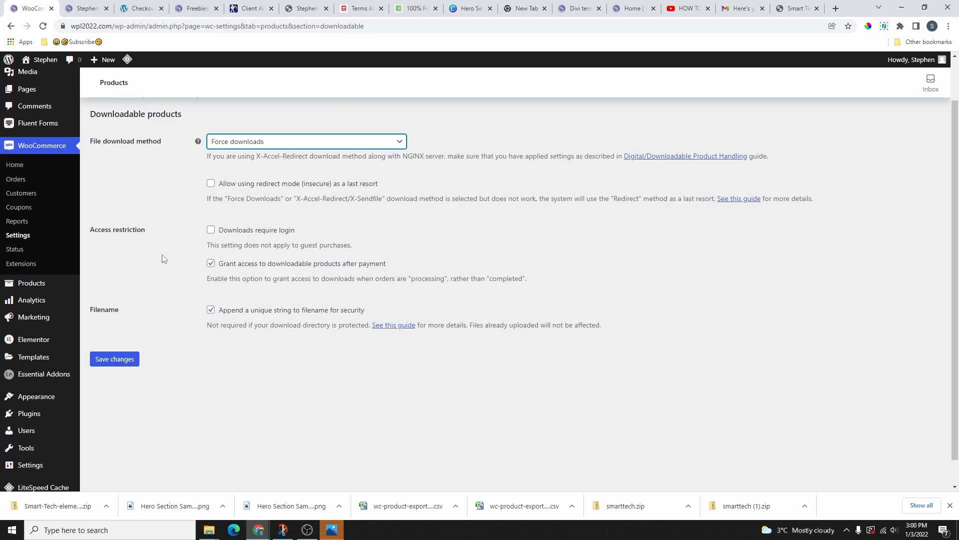
left_click(120, 360)
Open WooCommerce's Tax settings and look over the tax options
left_click(185, 126)
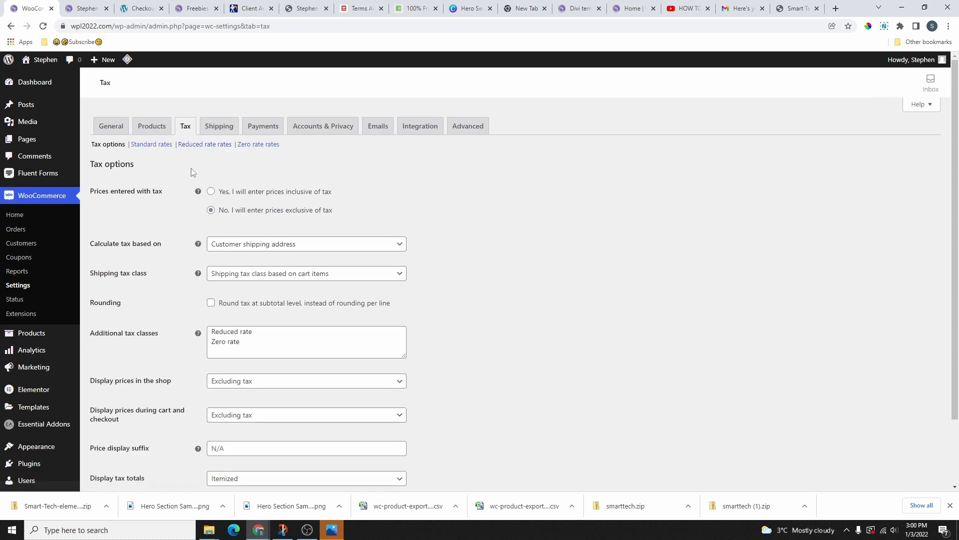
scroll(232, 170, "down", 2)
scroll(234, 173, "up", 2)
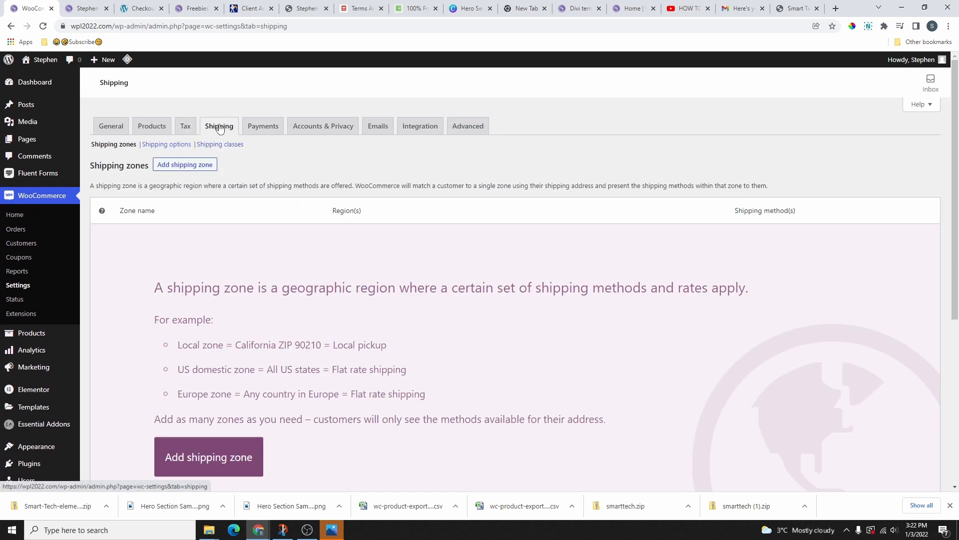
Create a shipping zone named Canada in the Shipping settings, with Canada as its zone region
scroll(222, 230, "down", 3)
scroll(225, 200, "up", 3)
left_click(224, 131)
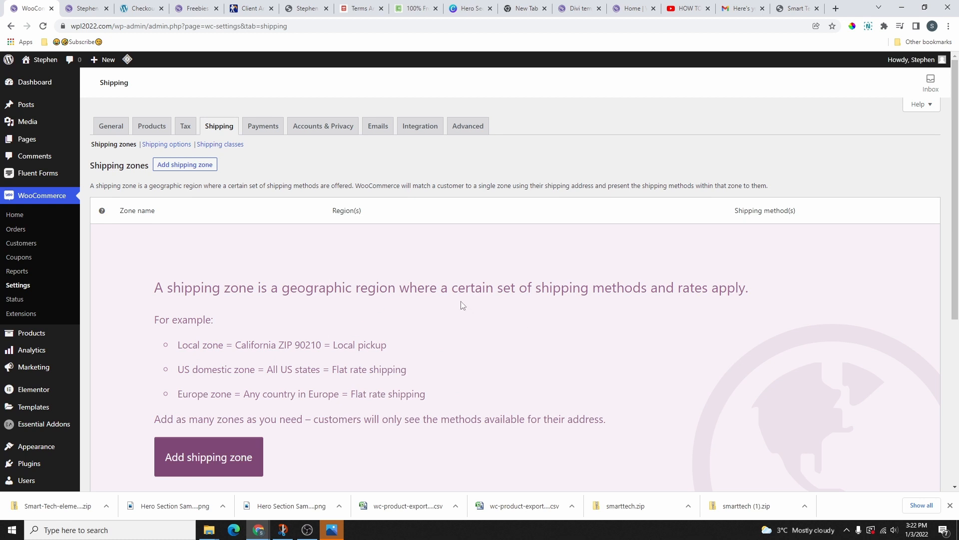
scroll(602, 272, "down", 3)
scroll(145, 246, "up", 3)
left_click(184, 165)
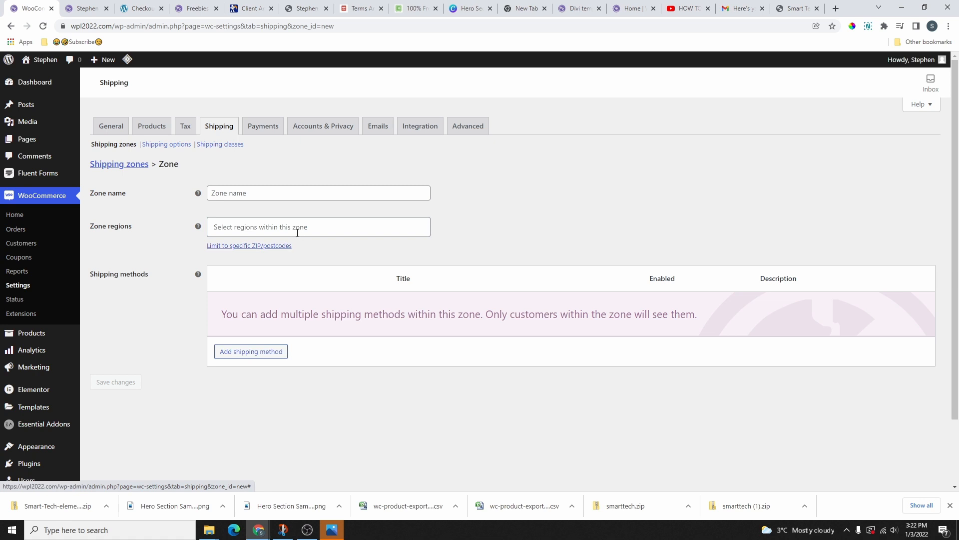
left_click(254, 193)
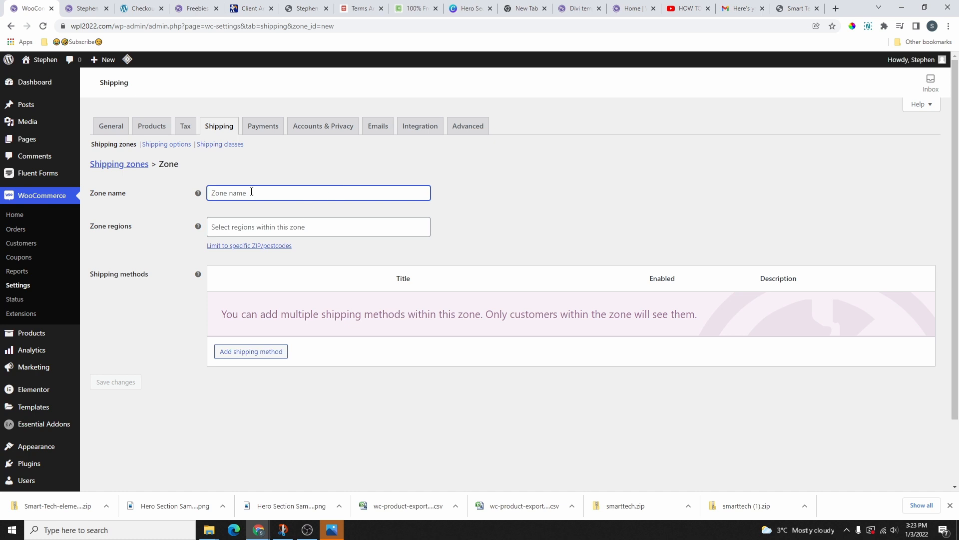
type("Canada")
left_click(114, 241)
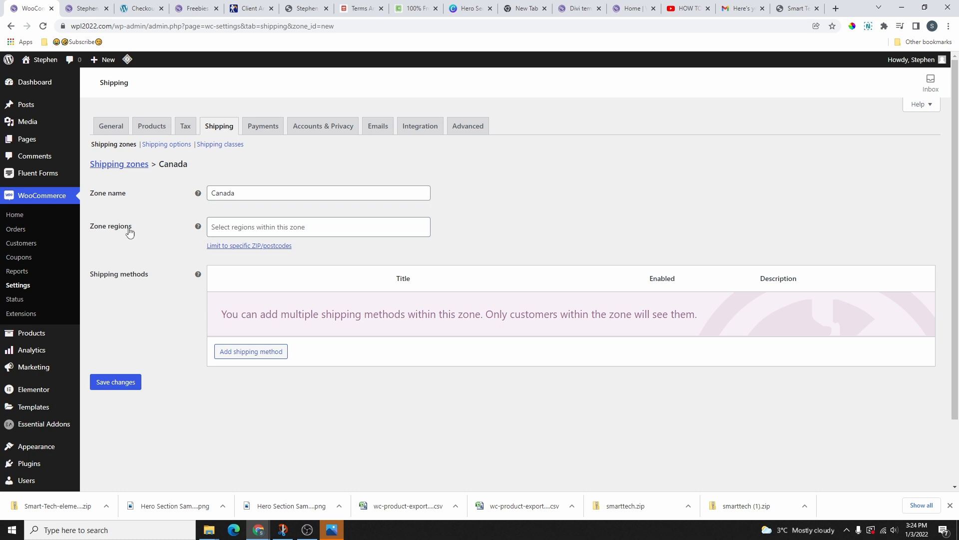
left_click(234, 222)
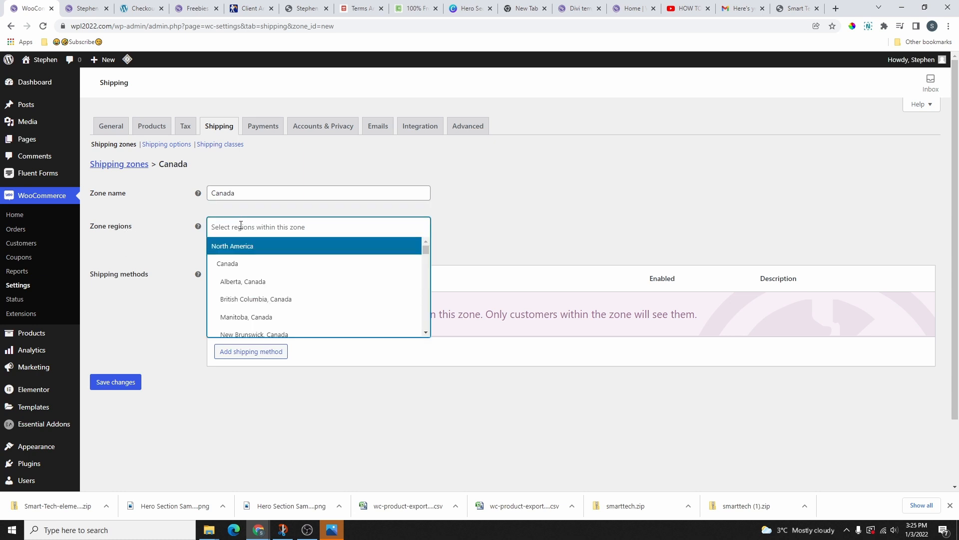
left_click(251, 265)
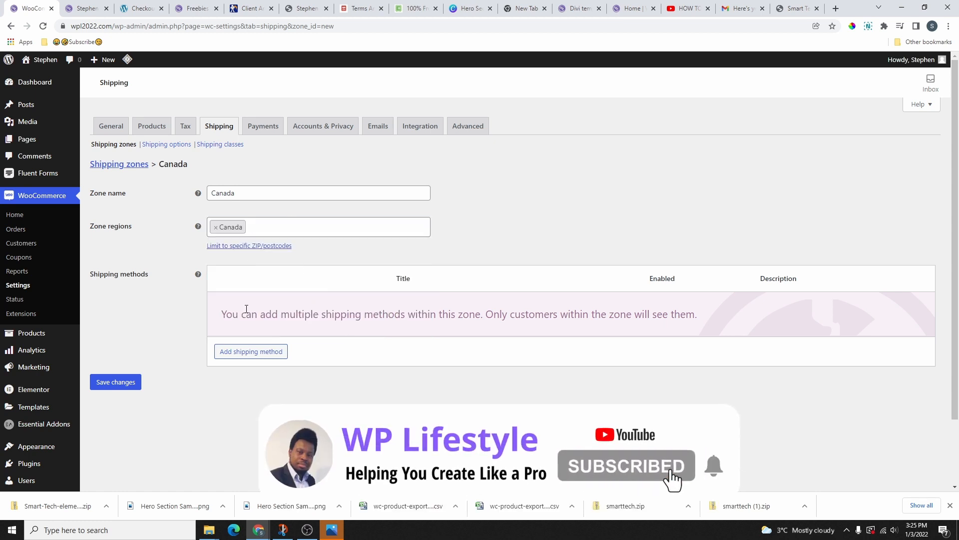
Add a Flat rate shipping method to the Canada shipping zone
left_click(249, 352)
left_click(428, 270)
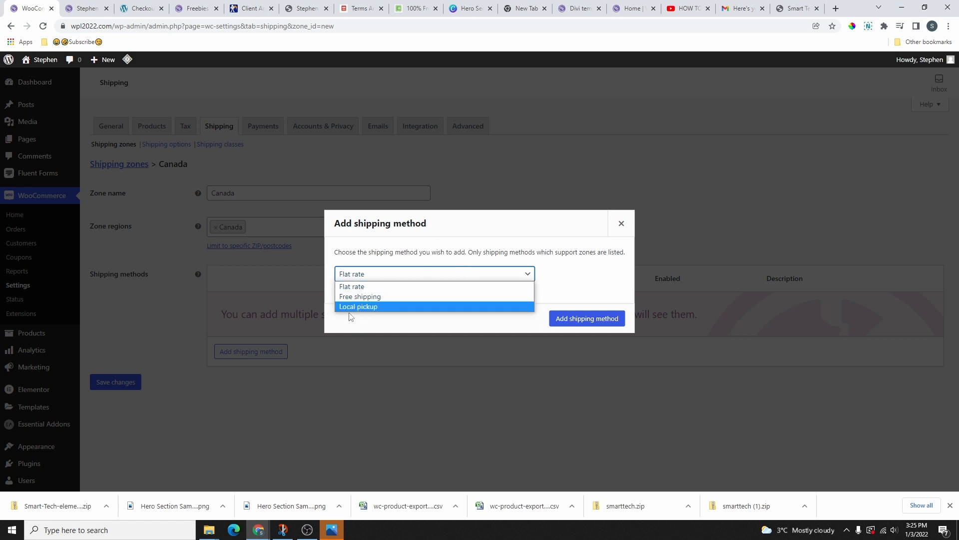
left_click(367, 287)
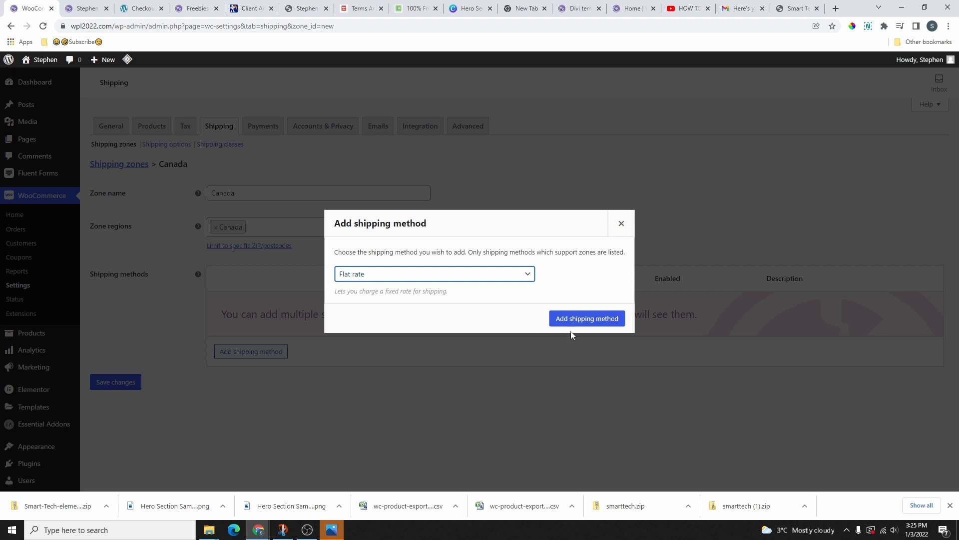
left_click(590, 321)
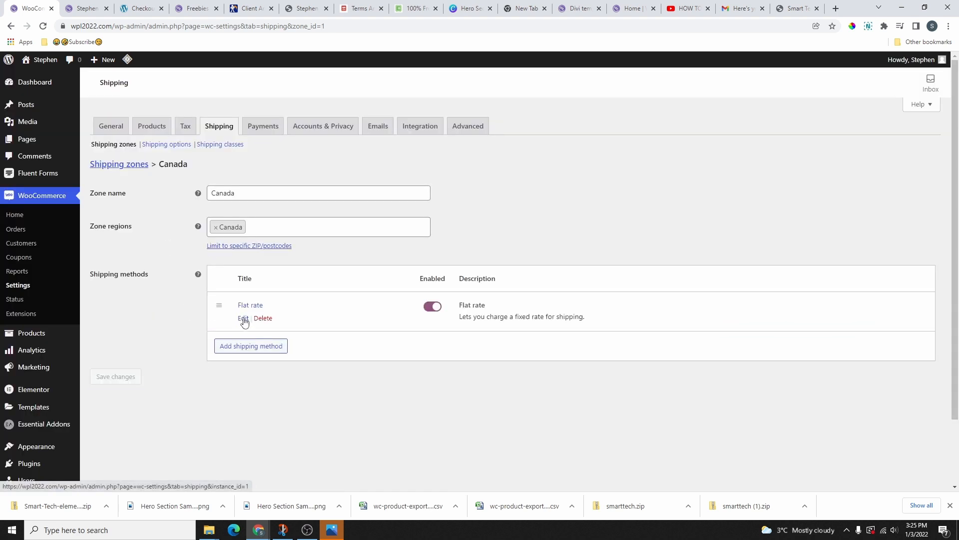
Set the Canada zone's Flat rate tax status to None, clear its existing cost, and save the method's settings
left_click(242, 320)
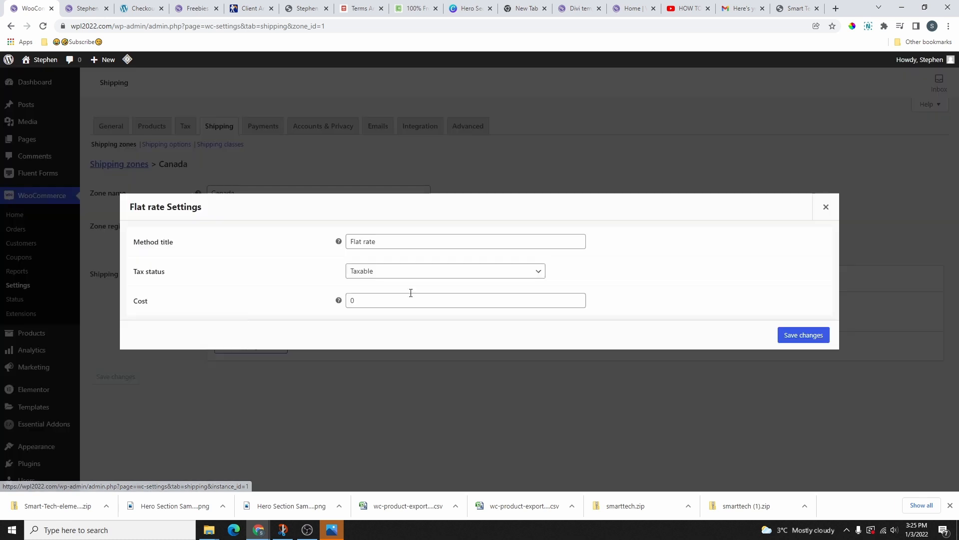
left_click_drag(377, 242, 349, 242)
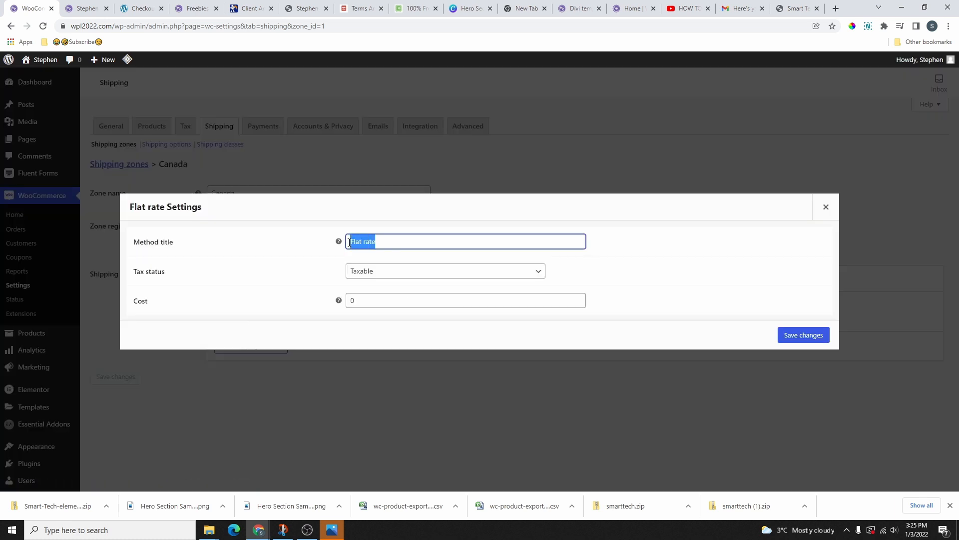
left_click(401, 272)
left_click(381, 294)
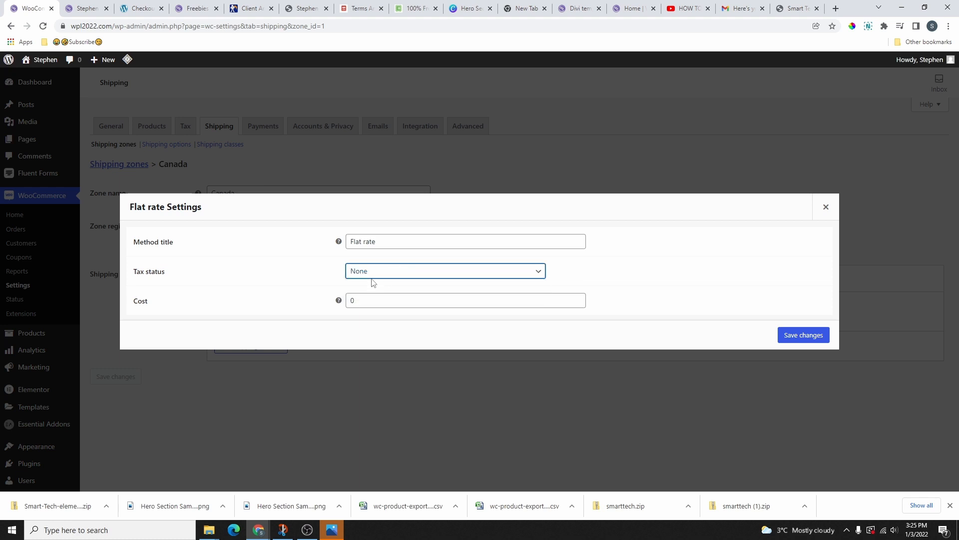
left_click_drag(363, 301, 346, 301)
key("BackSpace")
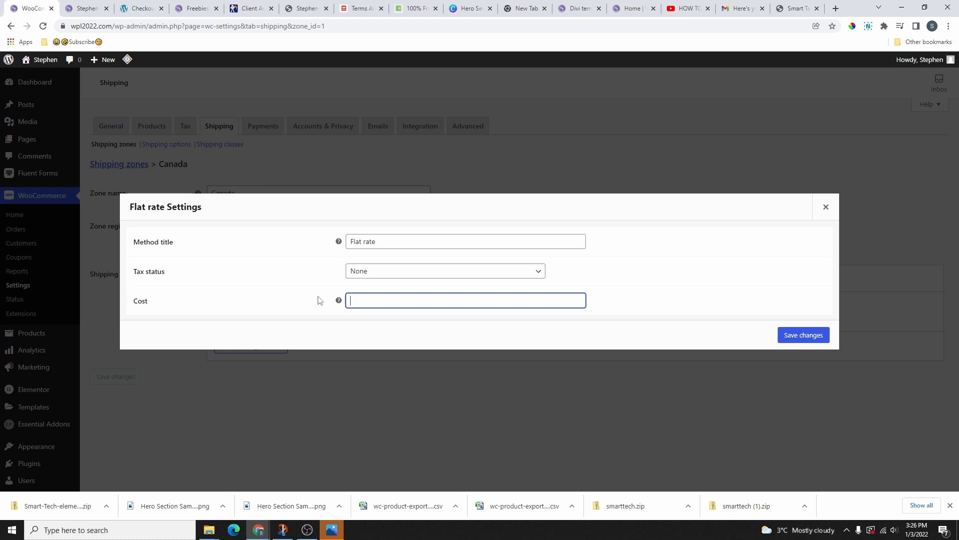
left_click(802, 335)
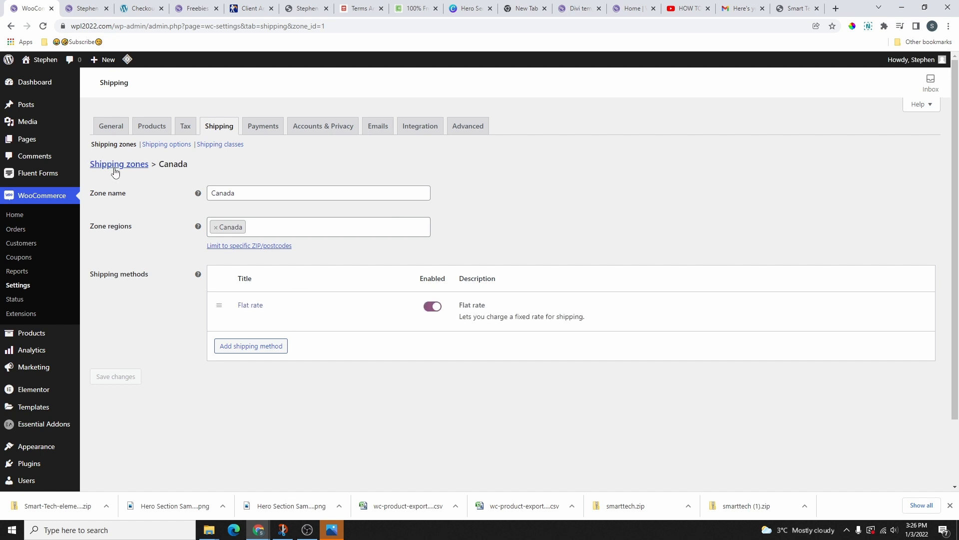
Start a new shipping zone named USA with United States (US) as its zone region
left_click(117, 168)
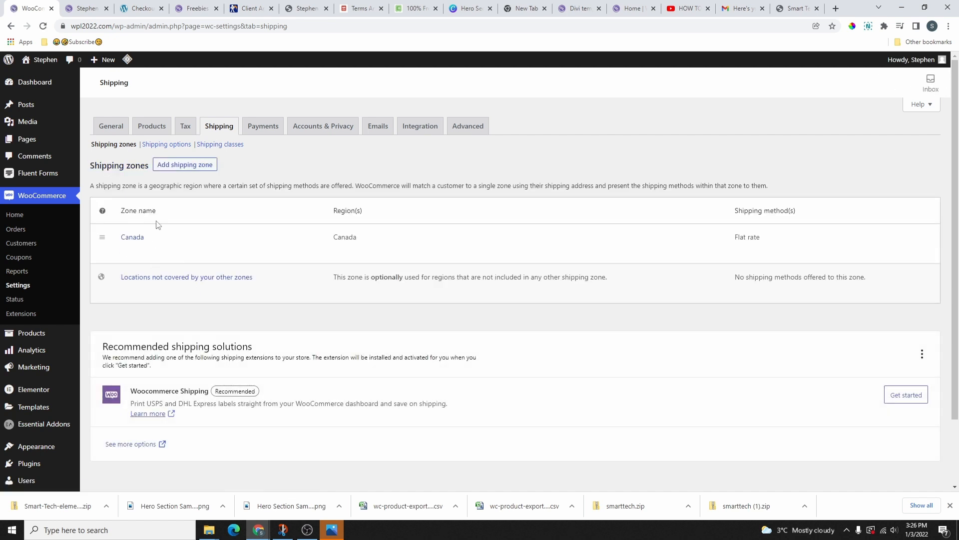
left_click(188, 167)
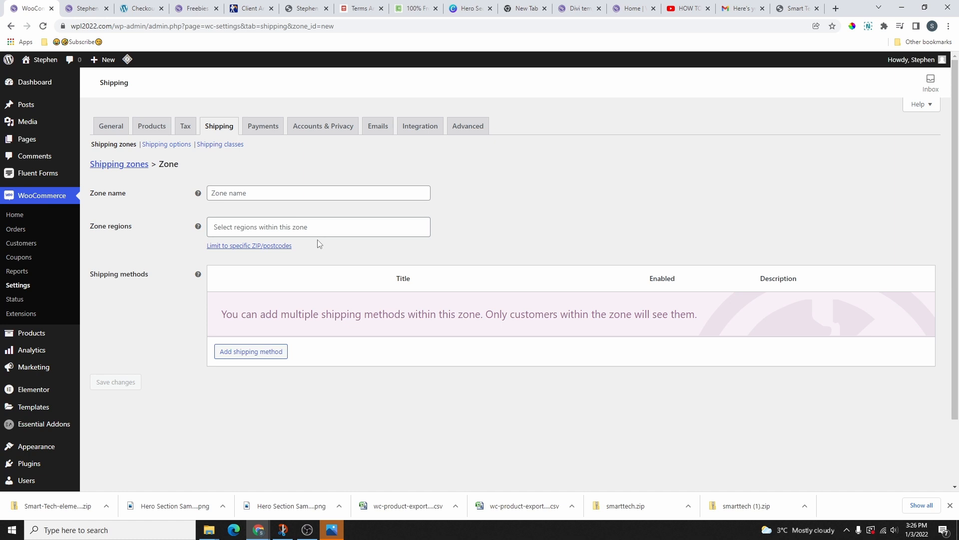
left_click(275, 197)
type("USA")
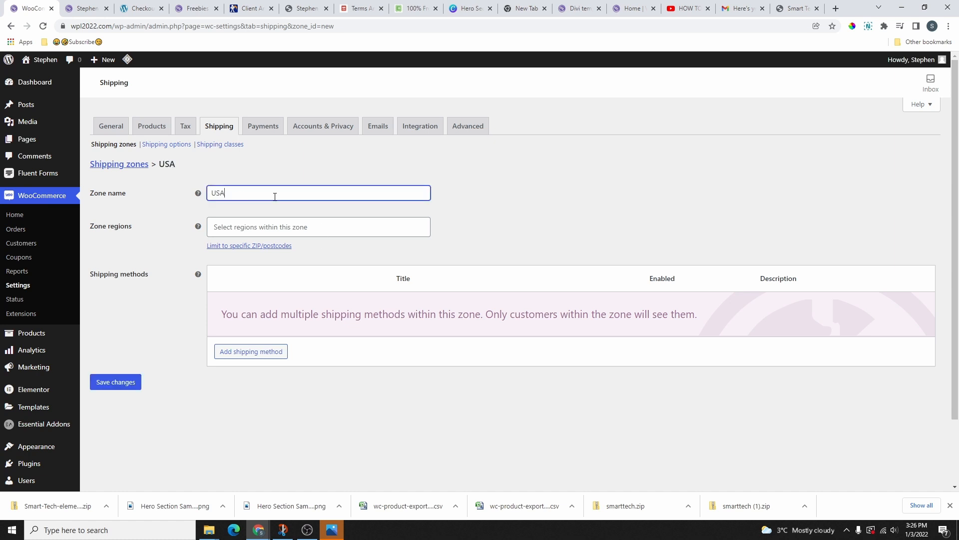
left_click(269, 220)
scroll(297, 314, "down", 5)
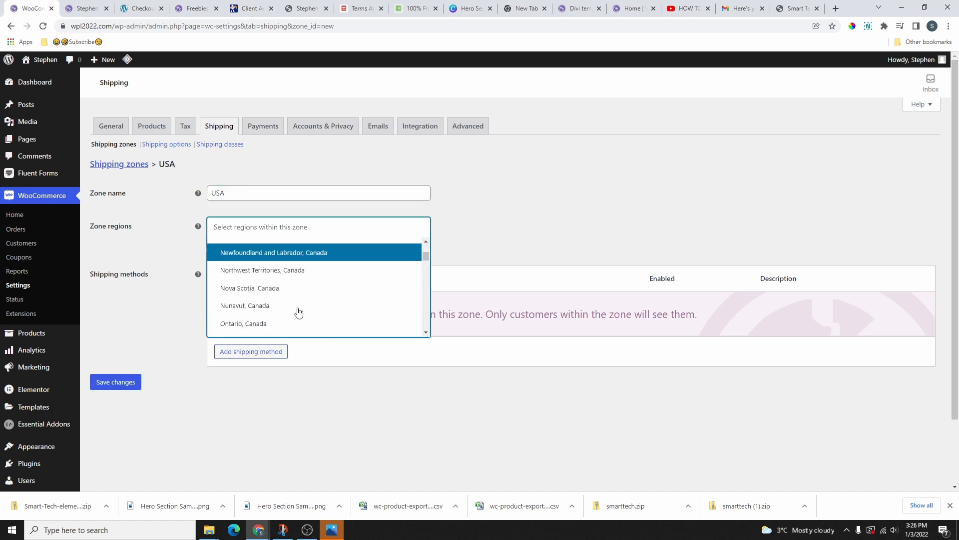
scroll(290, 291, "down", 3)
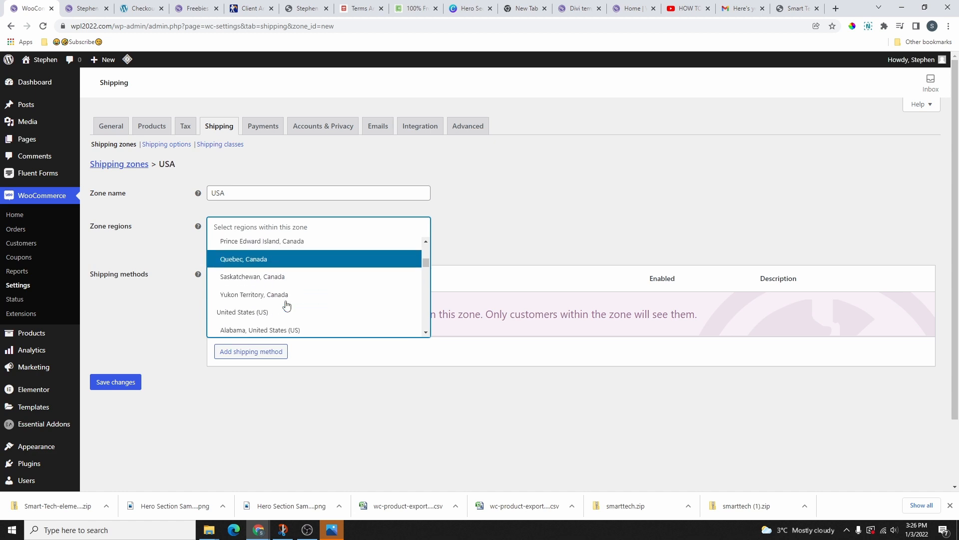
left_click(277, 310)
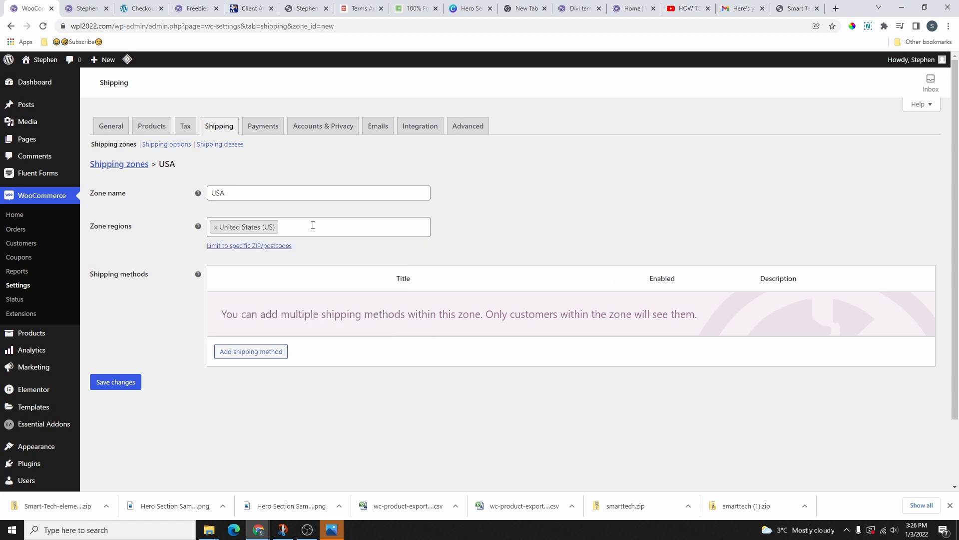
Add a Flat rate shipping method to the USA zone and save it with tax status None and a cost of 30
left_click(258, 352)
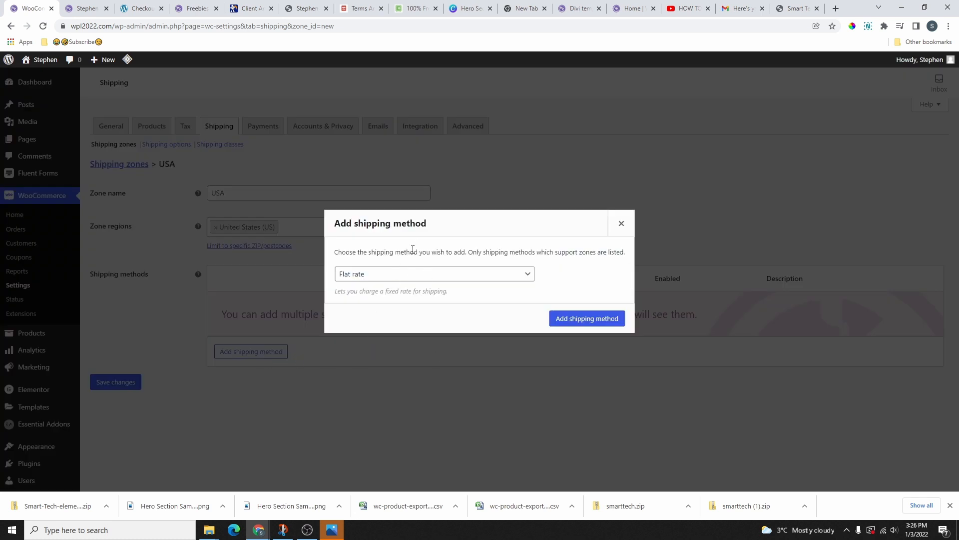
left_click(597, 326)
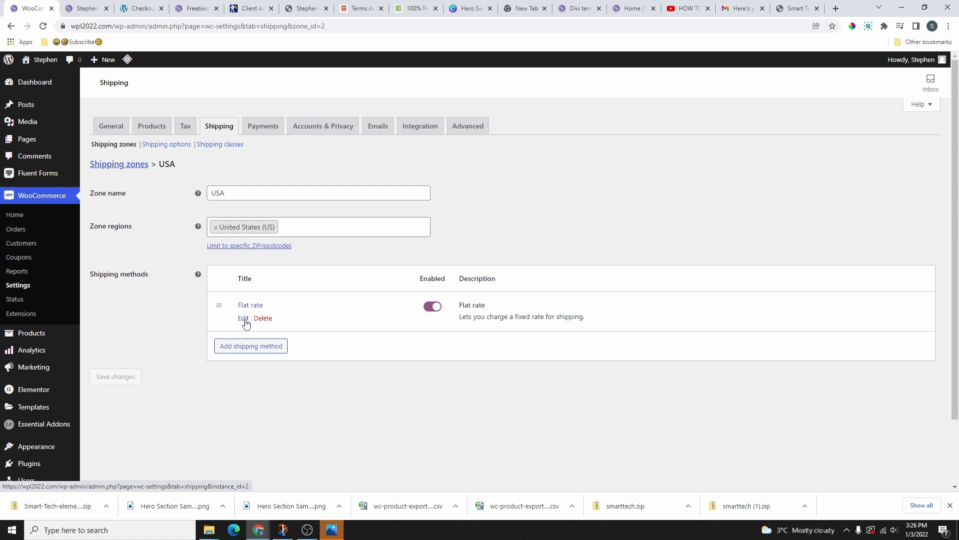
left_click(242, 319)
left_click(386, 273)
left_click(370, 295)
double_click(350, 301)
mouse_move(340, 305)
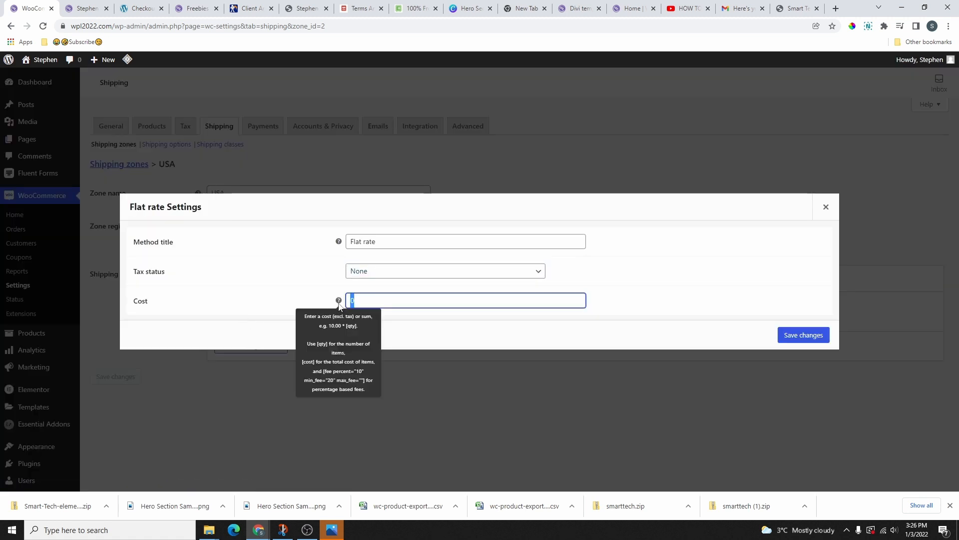
type("30")
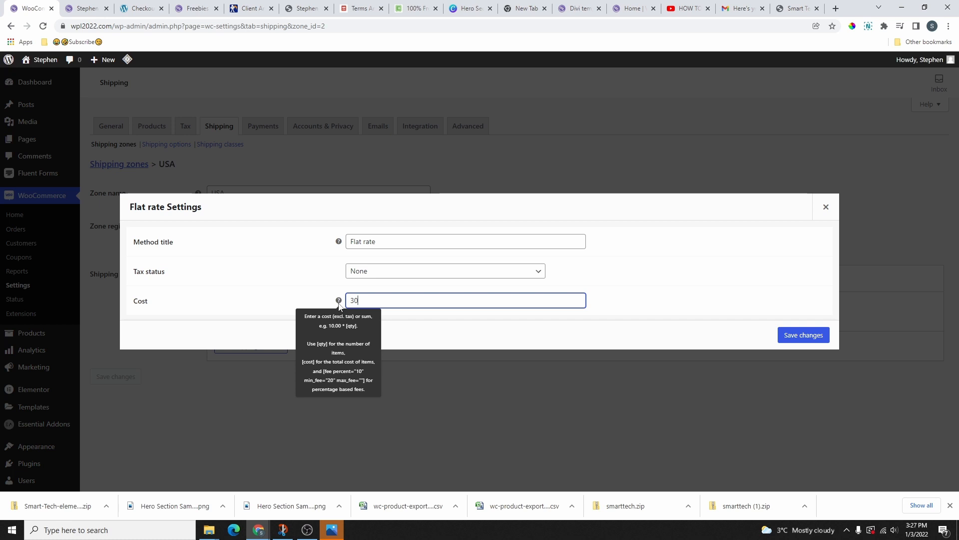
left_click(804, 335)
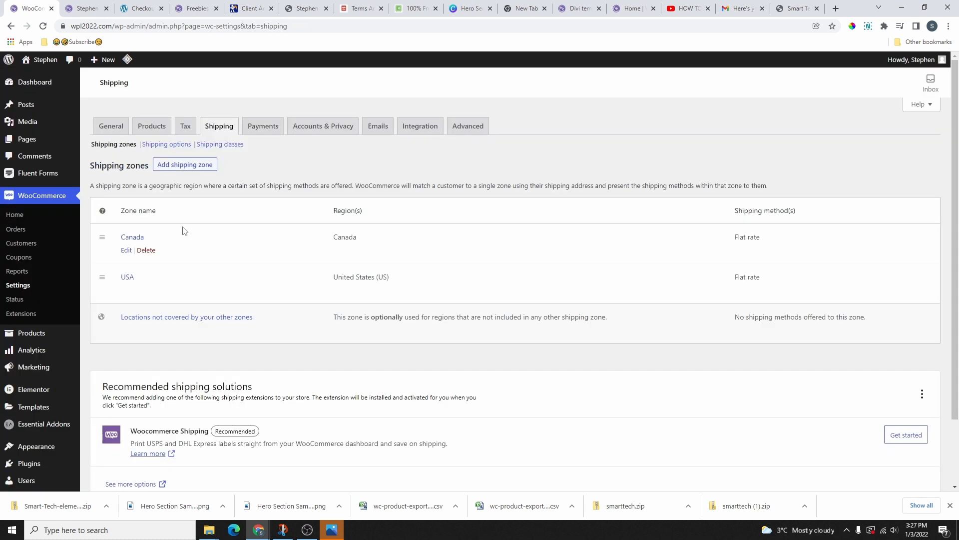
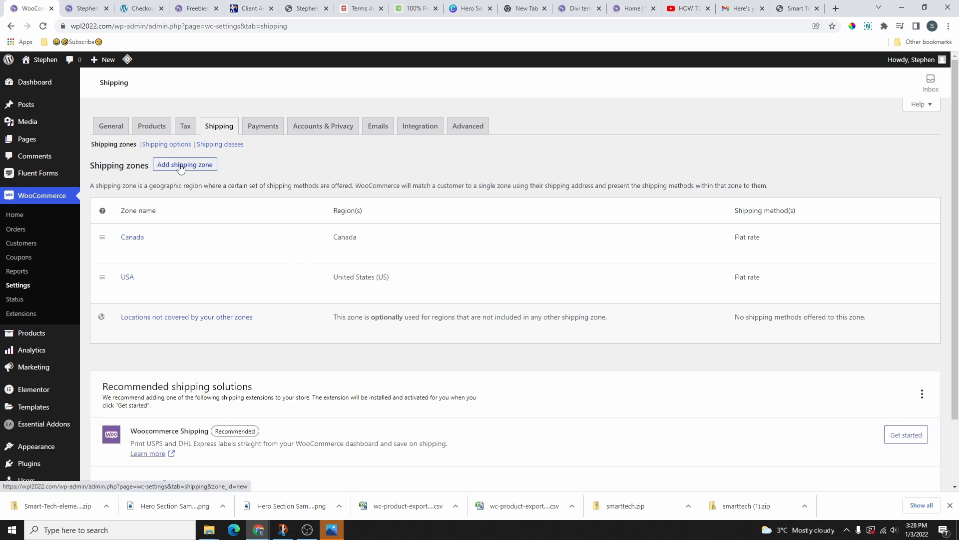
Start another shipping zone named Canada BC with British Columbia, Canada as its zone region
left_click(180, 170)
left_click(247, 194)
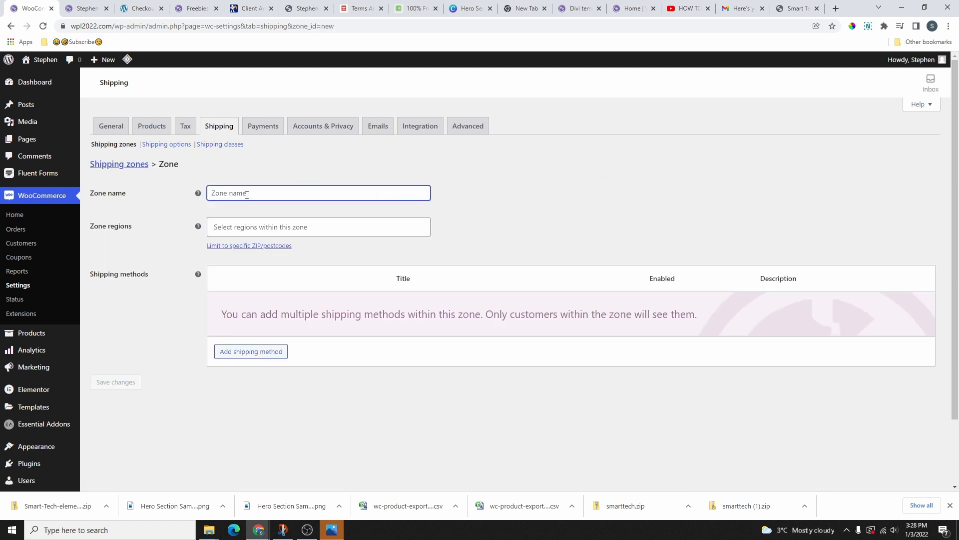
type("Canada BC")
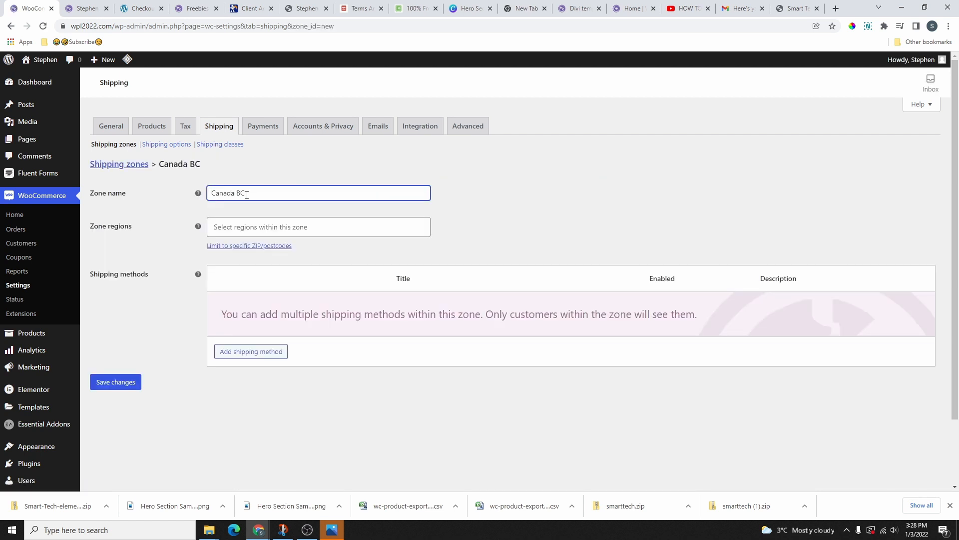
left_click(264, 229)
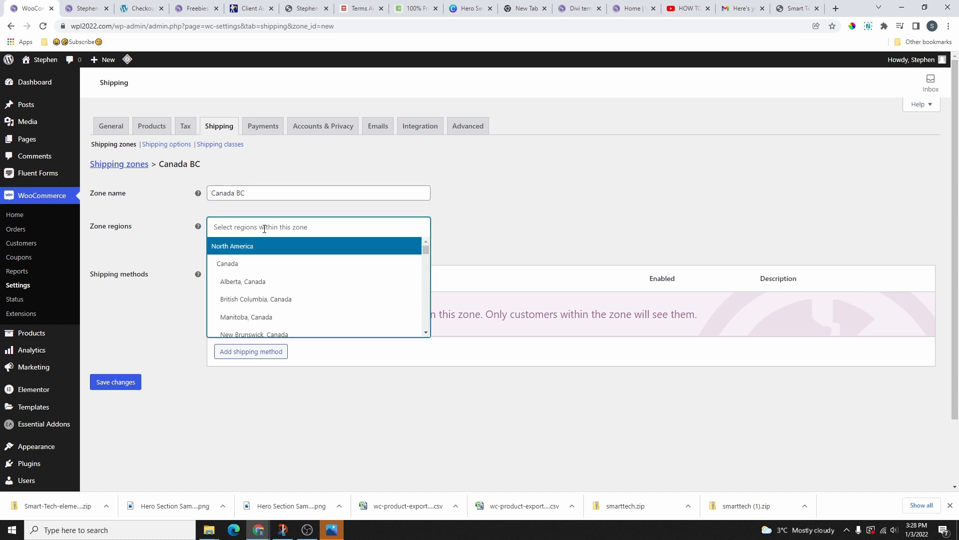
left_click(274, 299)
Add a Free shipping method to the Canada BC zone
left_click(251, 351)
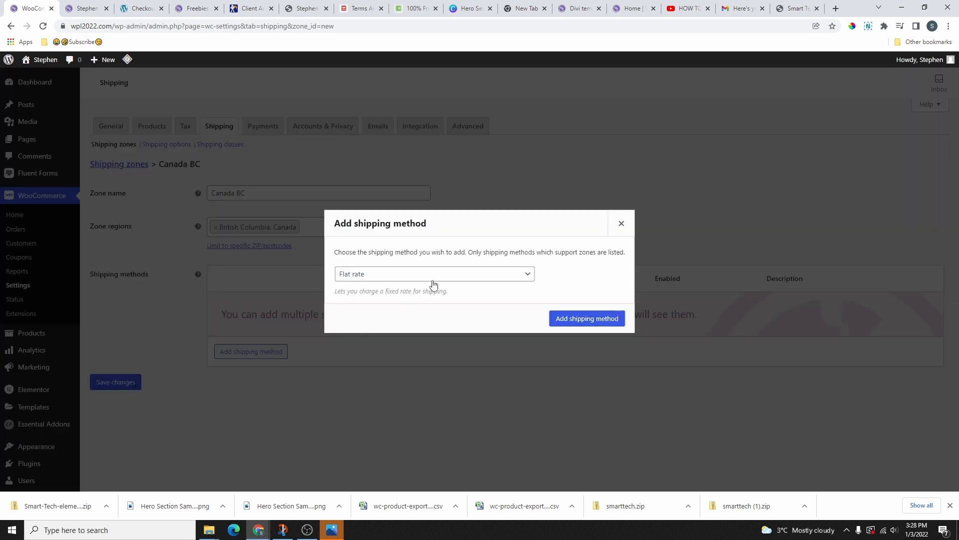
left_click(489, 279)
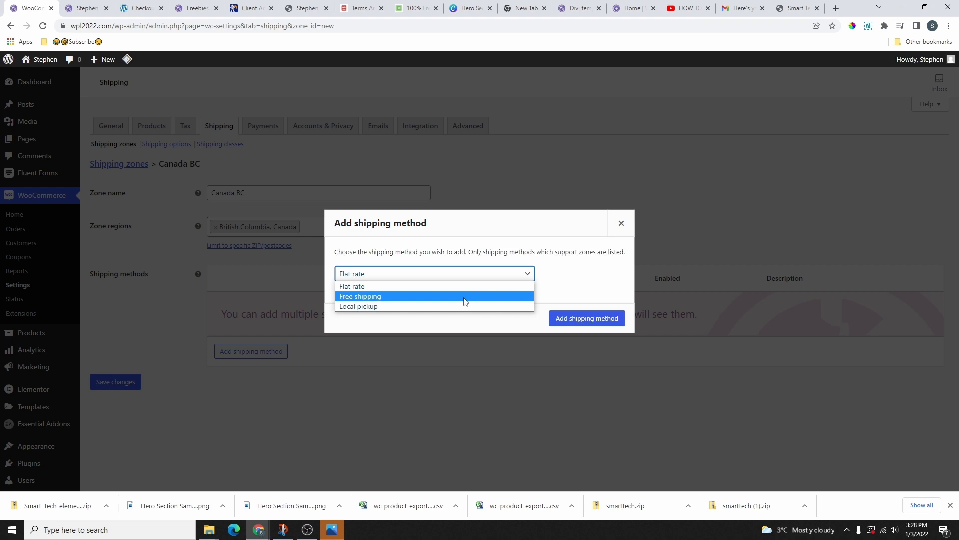
left_click(420, 298)
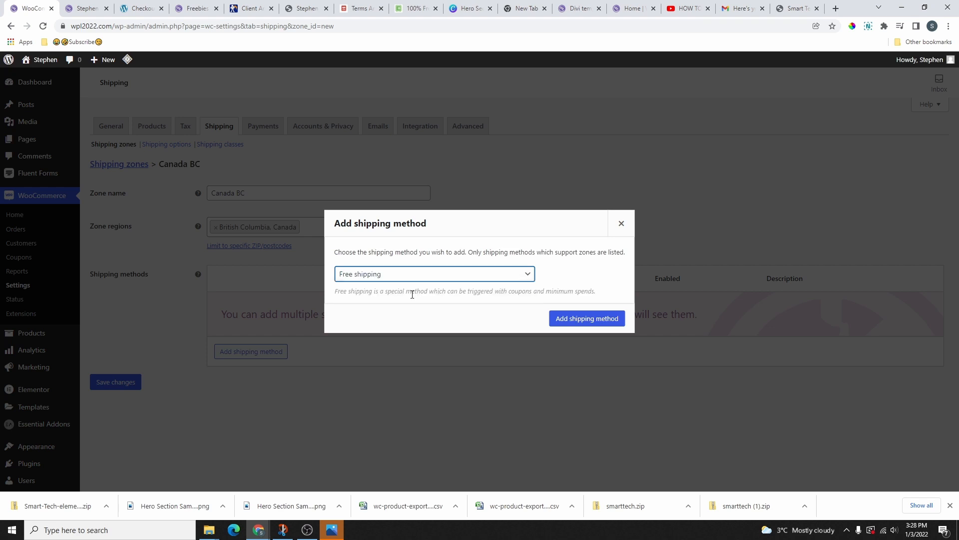
left_click(588, 322)
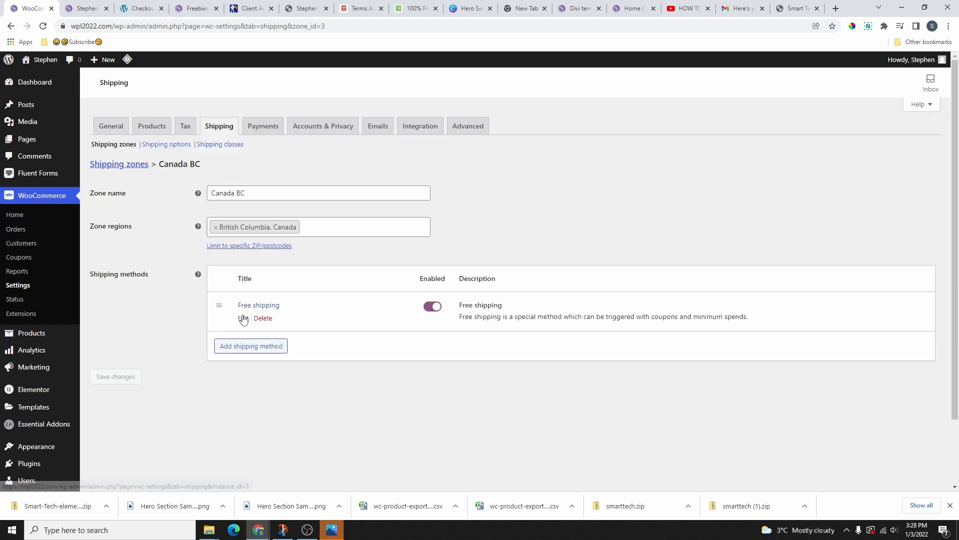
Make Canada BC's free shipping require a minimum order amount of 100, apply that rule before coupon discounts, and save
left_click(240, 318)
left_click(394, 294)
left_click(373, 280)
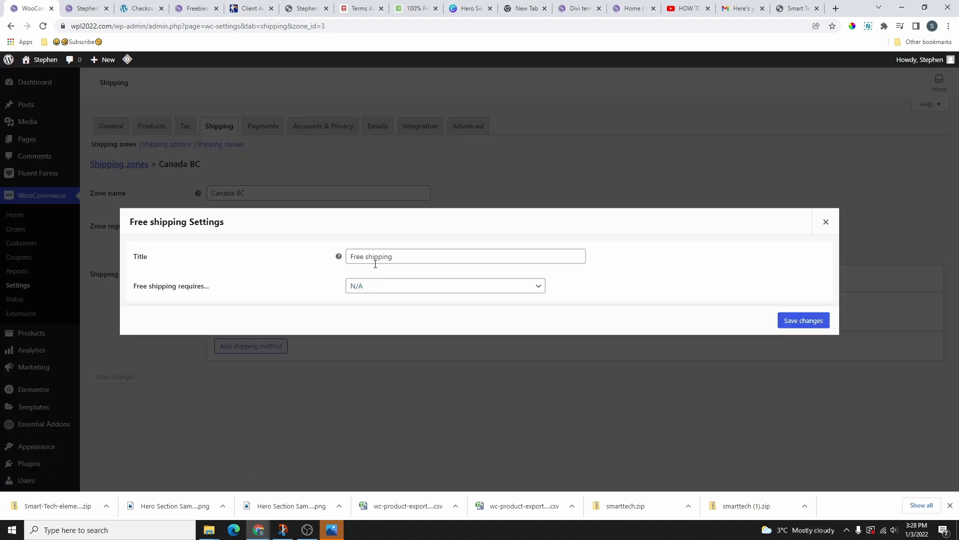
left_click(399, 292)
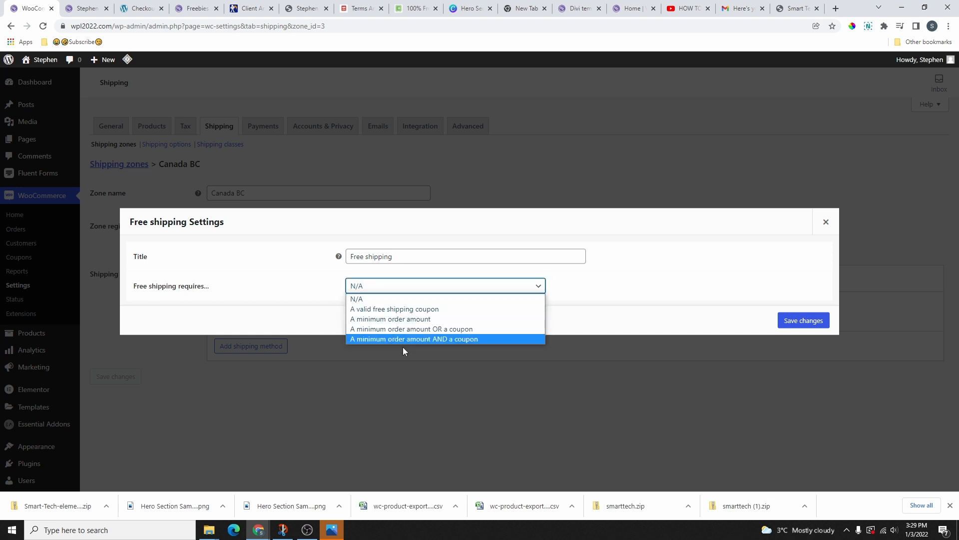
left_click(383, 322)
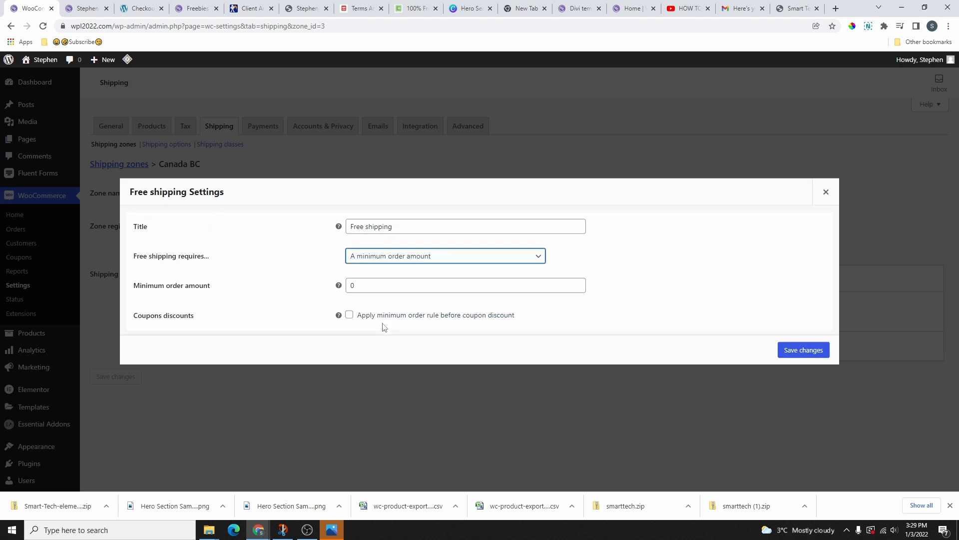
double_click(348, 286)
type("5")
key("BackSpace")
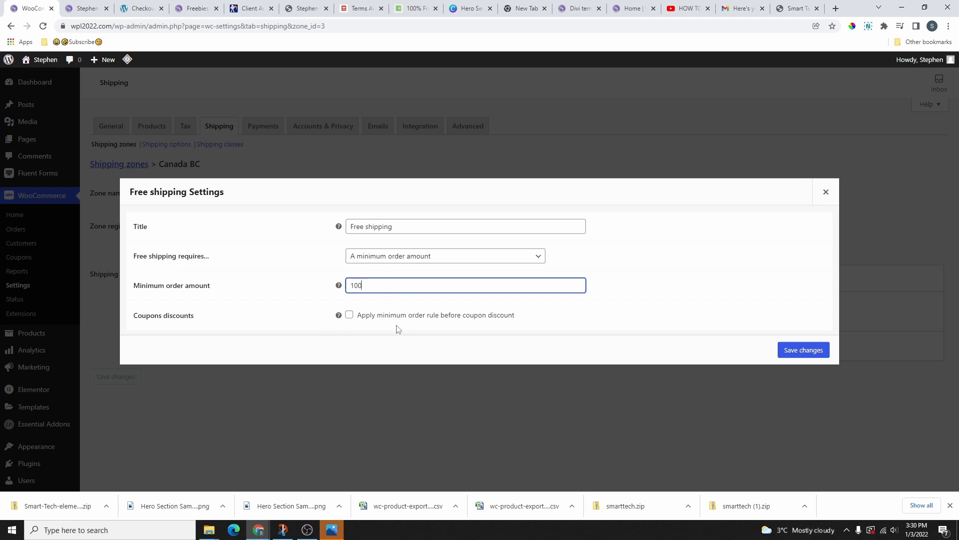
left_click(349, 316)
left_click(349, 315)
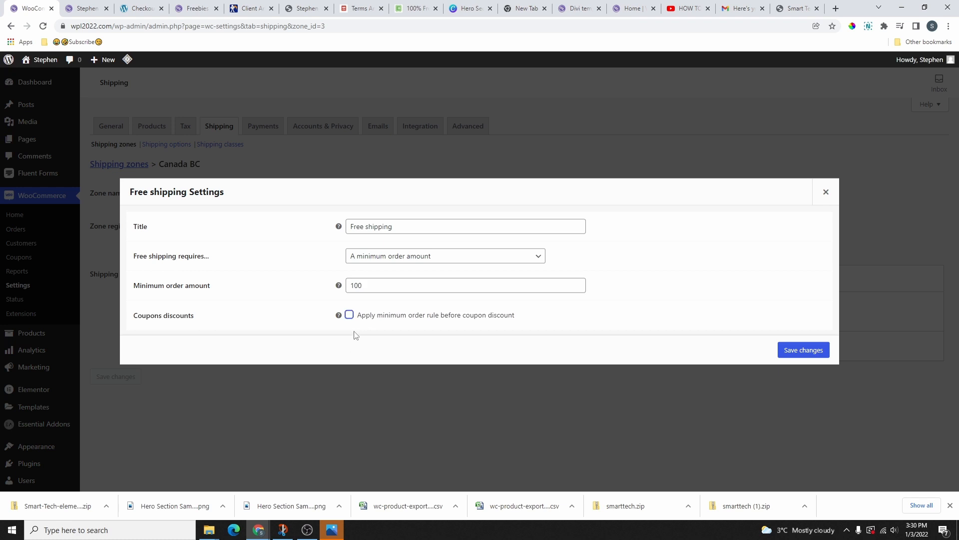
left_click(350, 316)
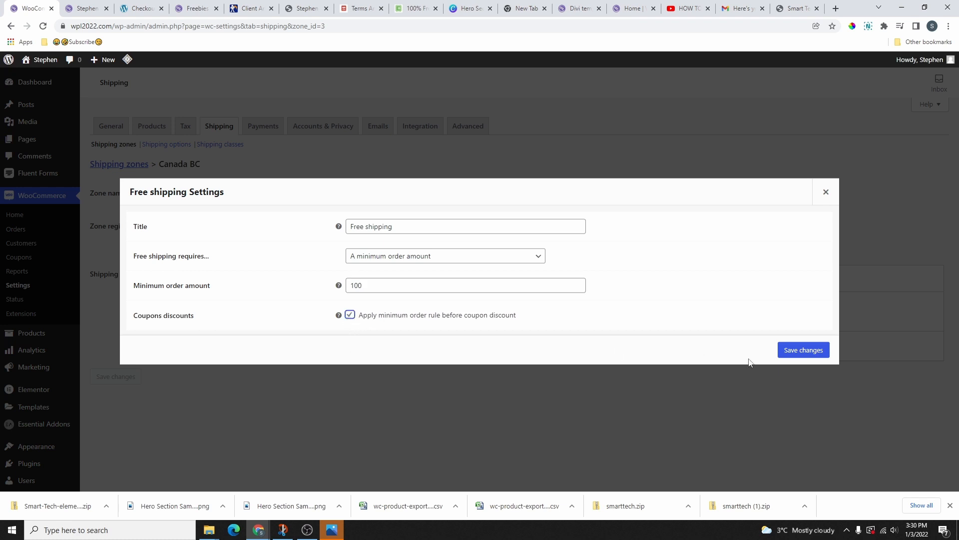
left_click(803, 350)
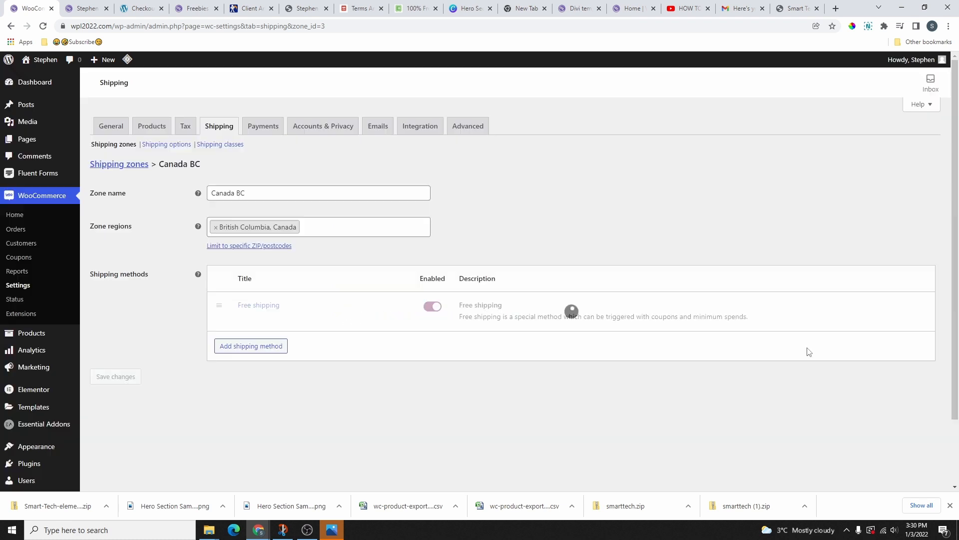
Add a Flat rate shipping method with a cost to the zone for locations not covered by other zones and save it
left_click(124, 169)
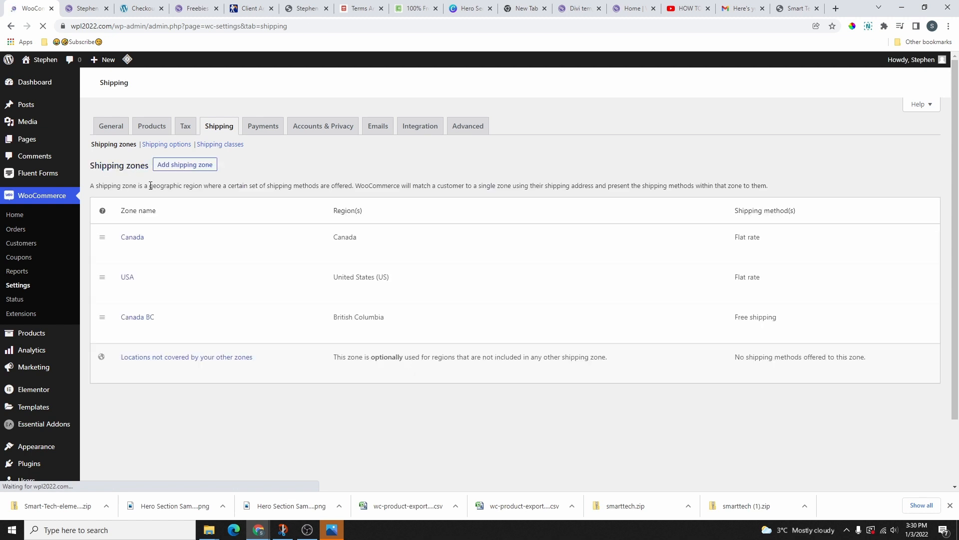
scroll(235, 259, "down", 1)
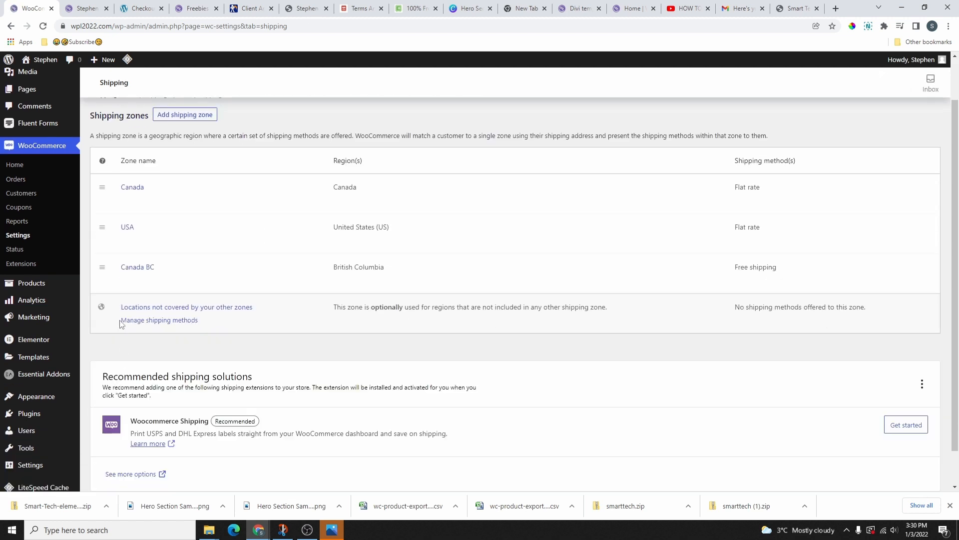
left_click_drag(119, 308, 262, 314)
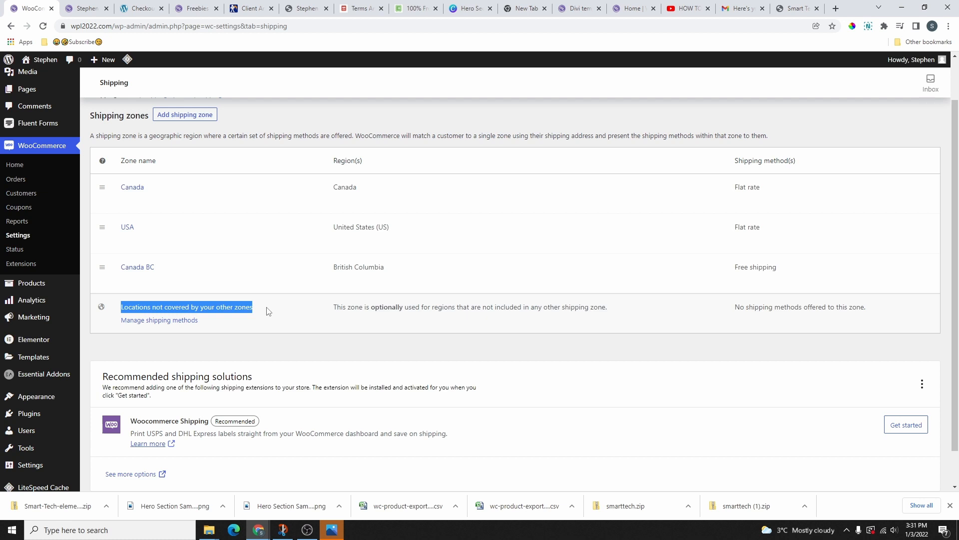
left_click(152, 312)
left_click(258, 270)
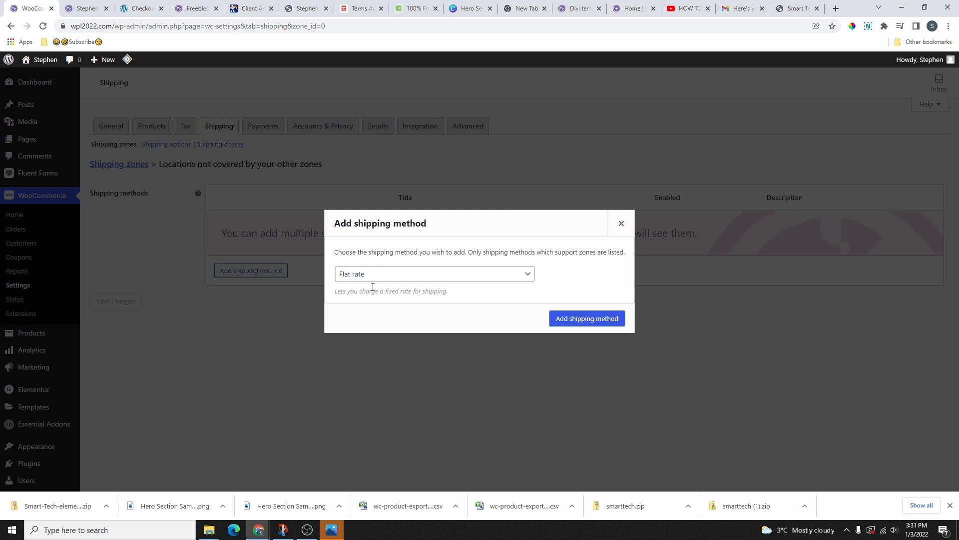
left_click(585, 322)
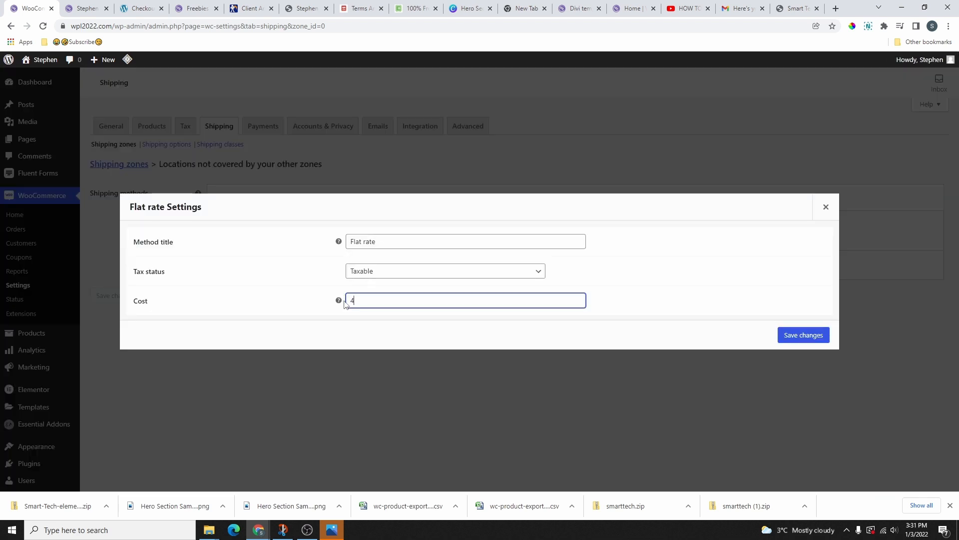
key("Return")
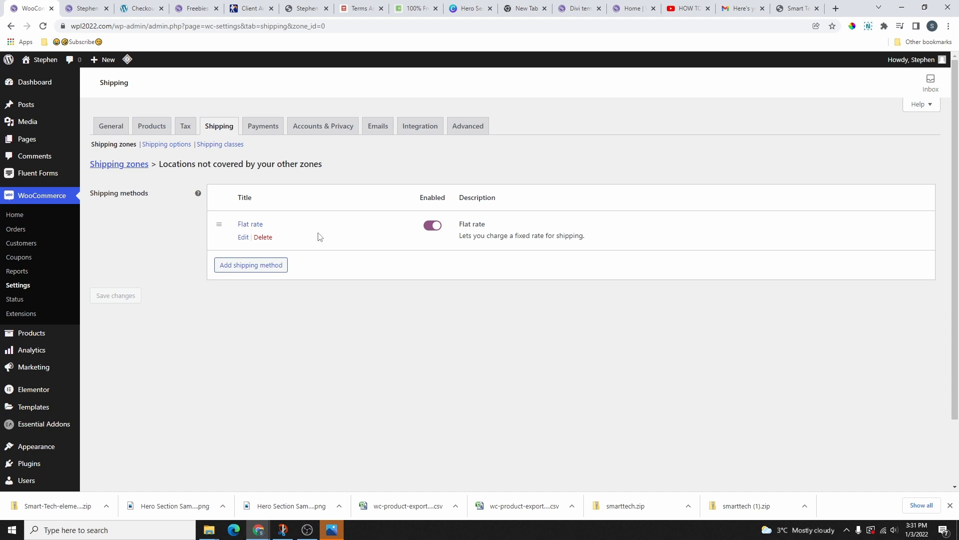
left_click(119, 165)
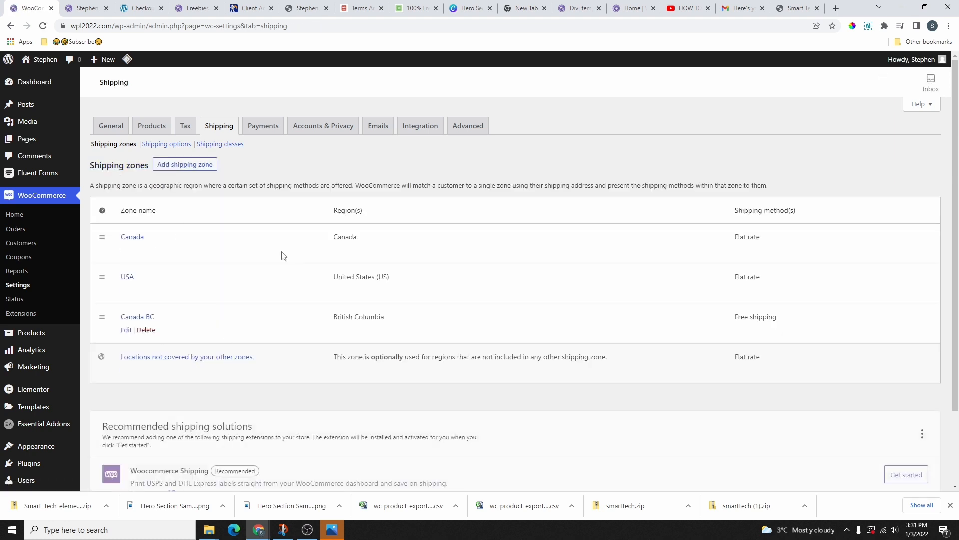
left_click(119, 145)
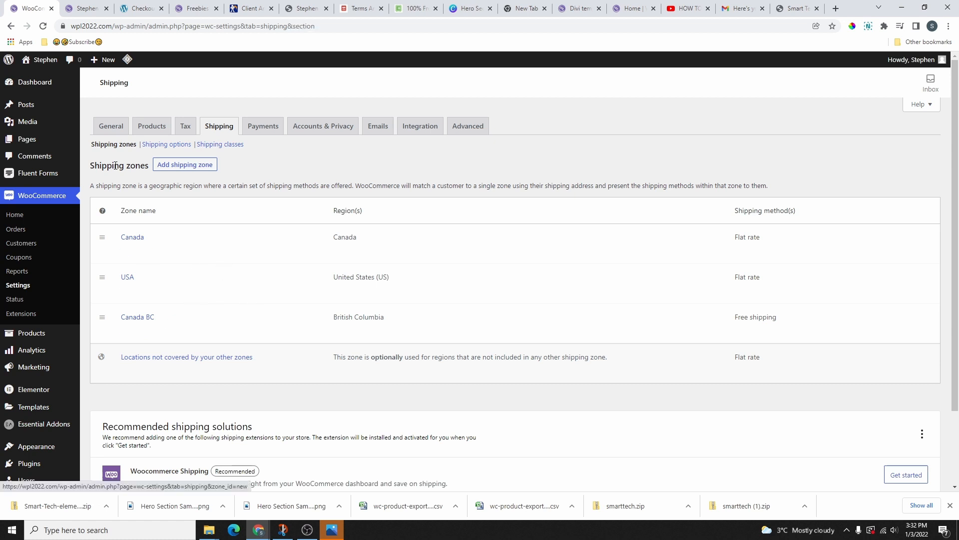
Set the shipping options to hide shipping costs until an address is entered and default to the customer shipping address, and save
left_click(166, 144)
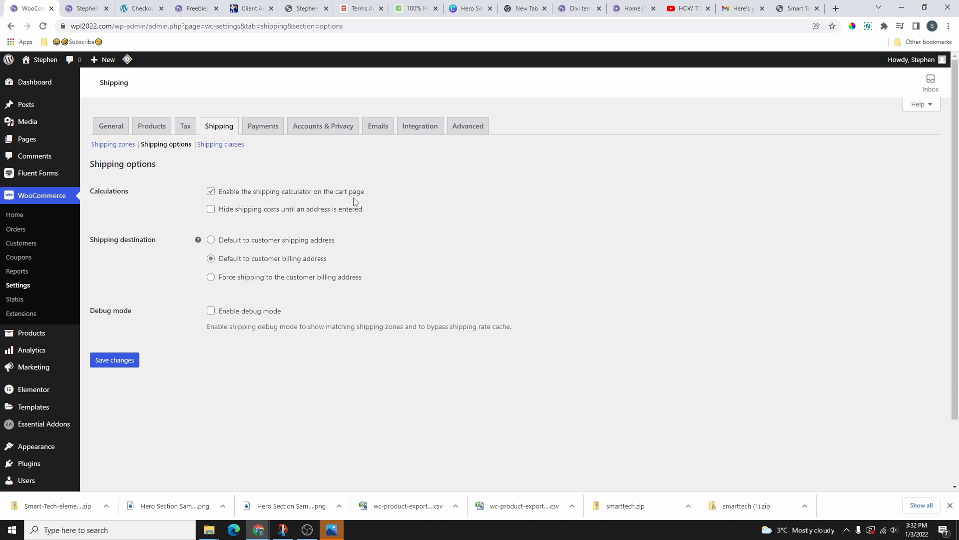
left_click(211, 194)
left_click(211, 194)
left_click(211, 209)
left_click(212, 242)
left_click(119, 361)
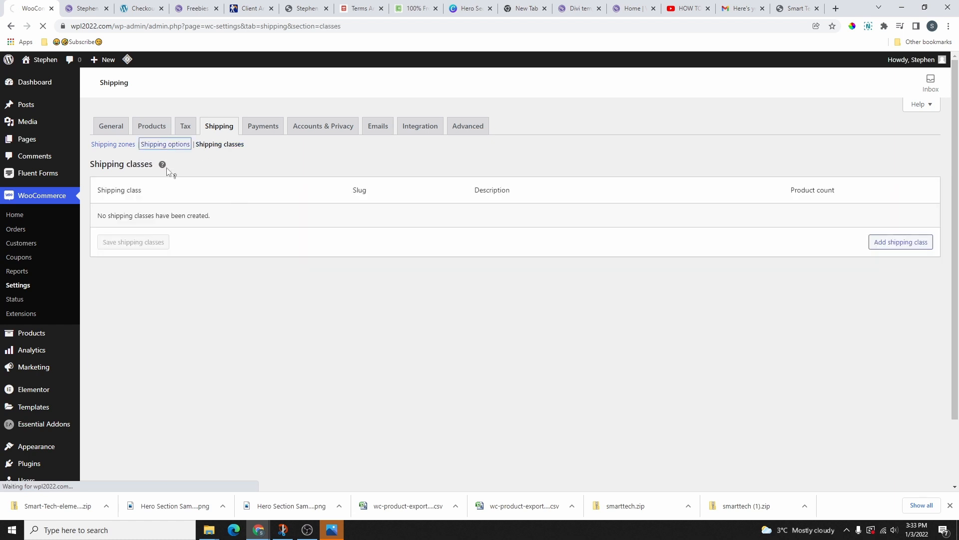
left_click(166, 144)
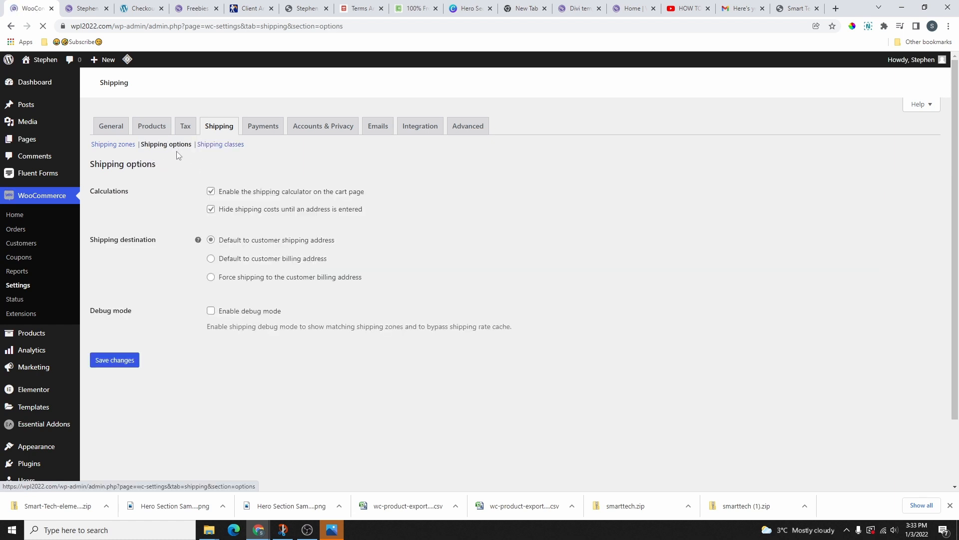
left_click(216, 145)
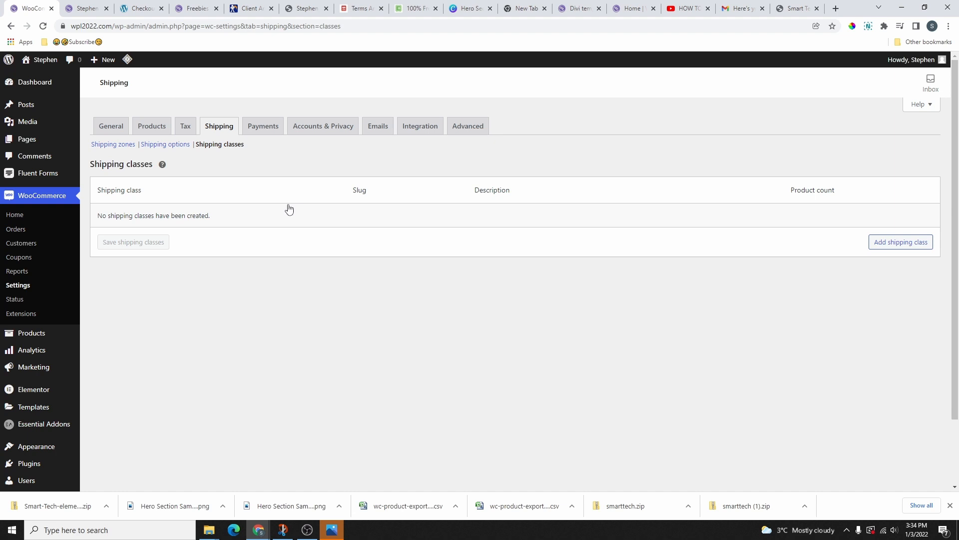
left_click(216, 126)
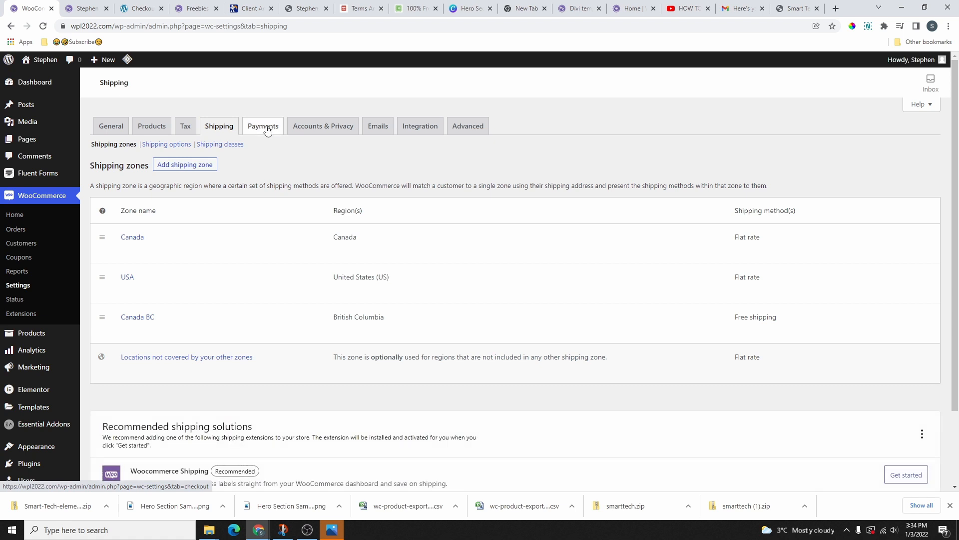
Allow customers to log into an existing account during checkout while keeping orders without an account allowed in the guest checkout settings
left_click(321, 127)
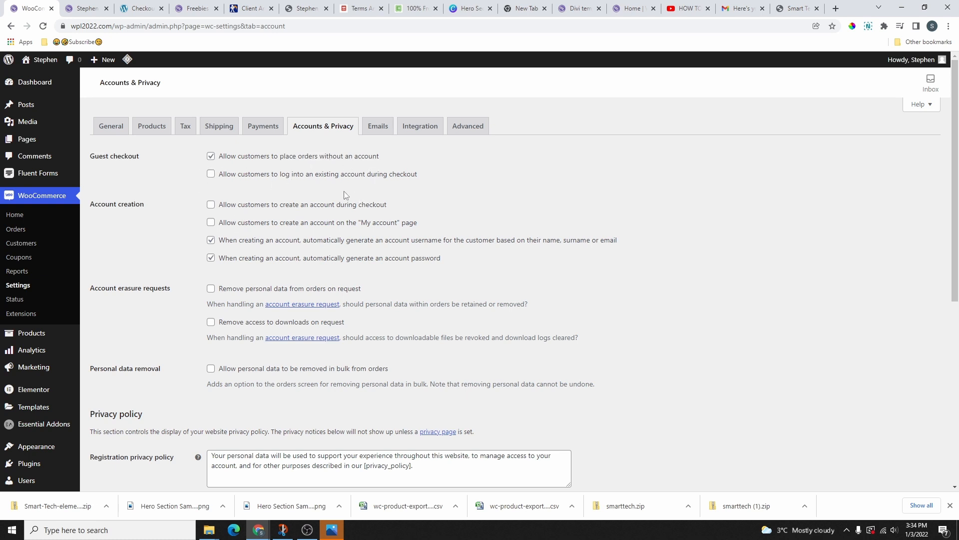
left_click(211, 157)
left_click(211, 175)
left_click(211, 156)
scroll(202, 216, "down", 1)
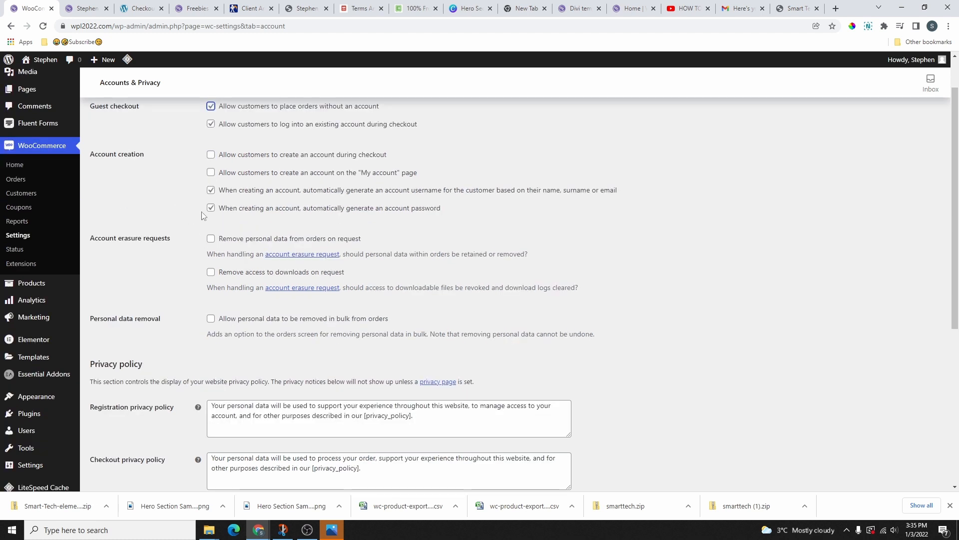
scroll(167, 207, "up", 1)
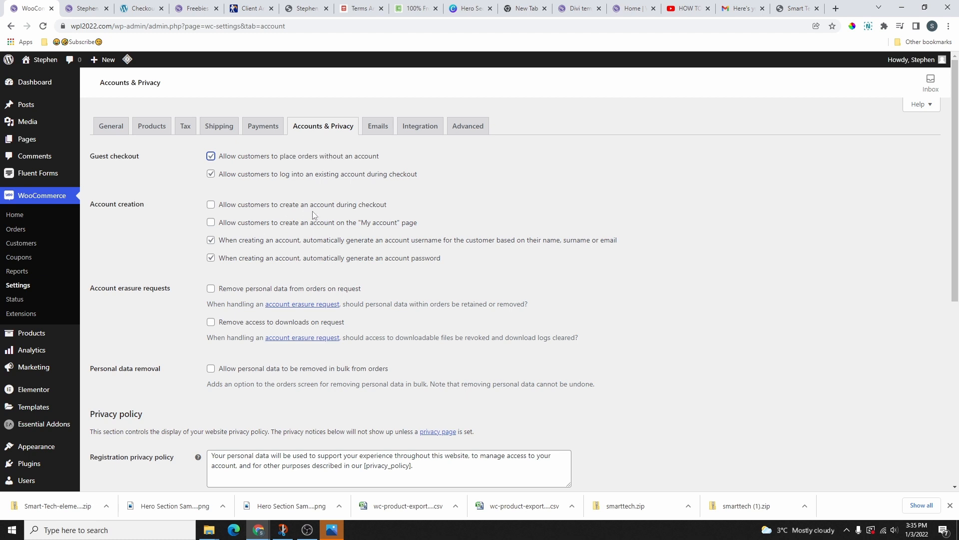
Allow customers to create an account during checkout and save the Accounts & Privacy settings
left_click(211, 205)
left_click(211, 223)
left_click(211, 225)
scroll(239, 231, "down", 1)
scroll(239, 231, "down", 6)
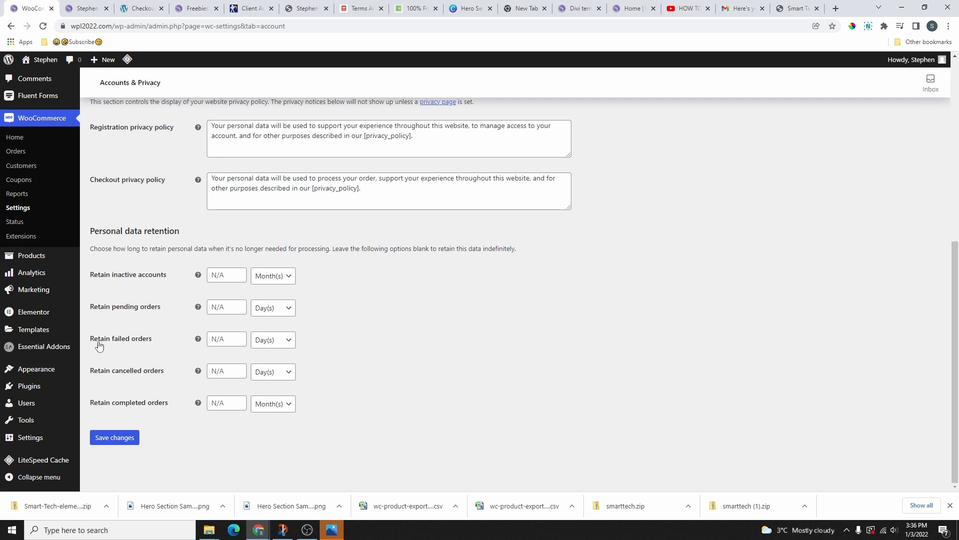
left_click(272, 278)
left_click(113, 438)
Review the WooCommerce email notifications list and the New order email's recipient, subject, heading and content settings
left_click(378, 131)
scroll(159, 193, "down", 1)
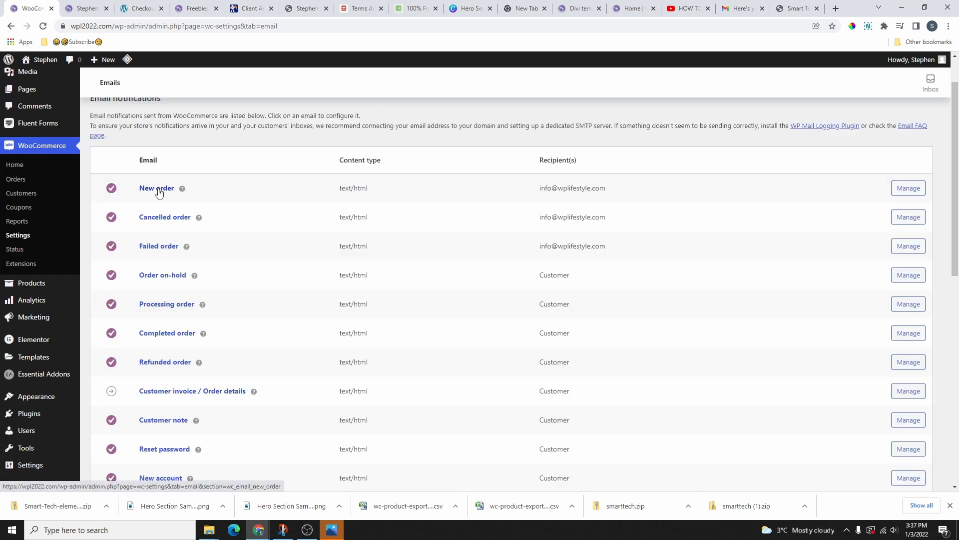
left_click(159, 193)
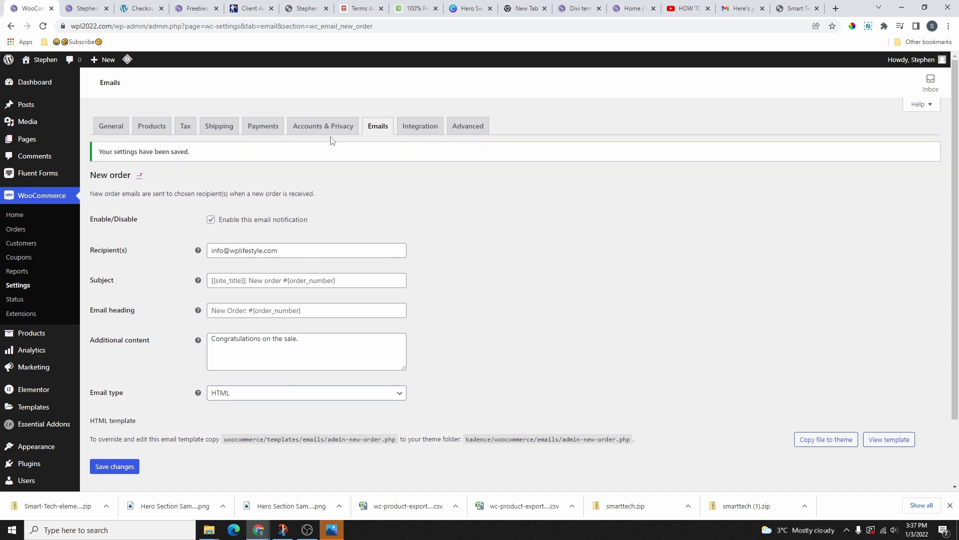
left_click(375, 132)
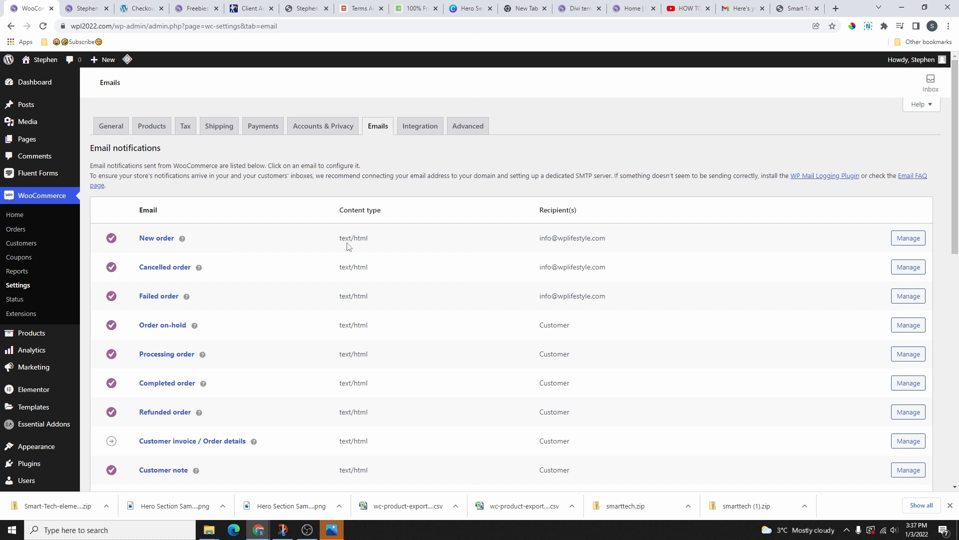
scroll(345, 258, "down", 1)
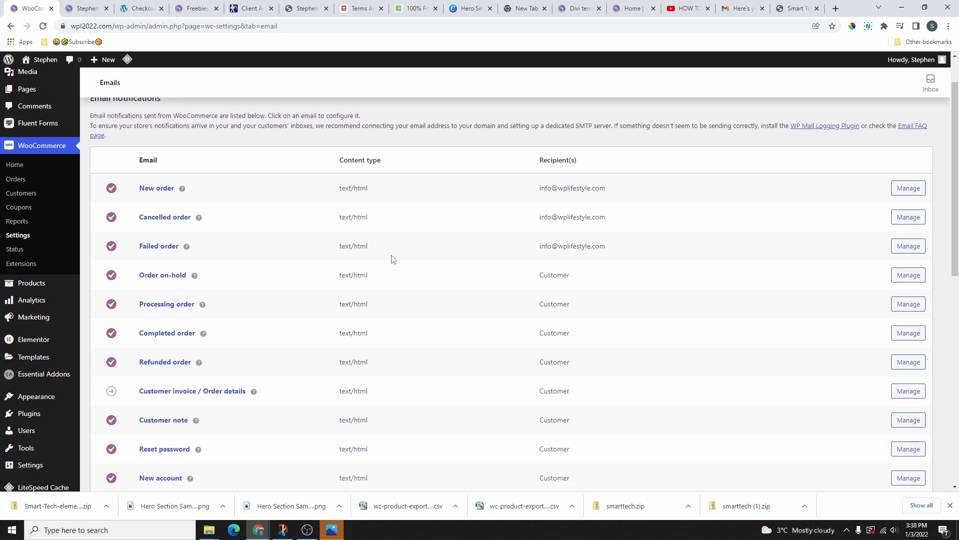
scroll(393, 259, "up", 1)
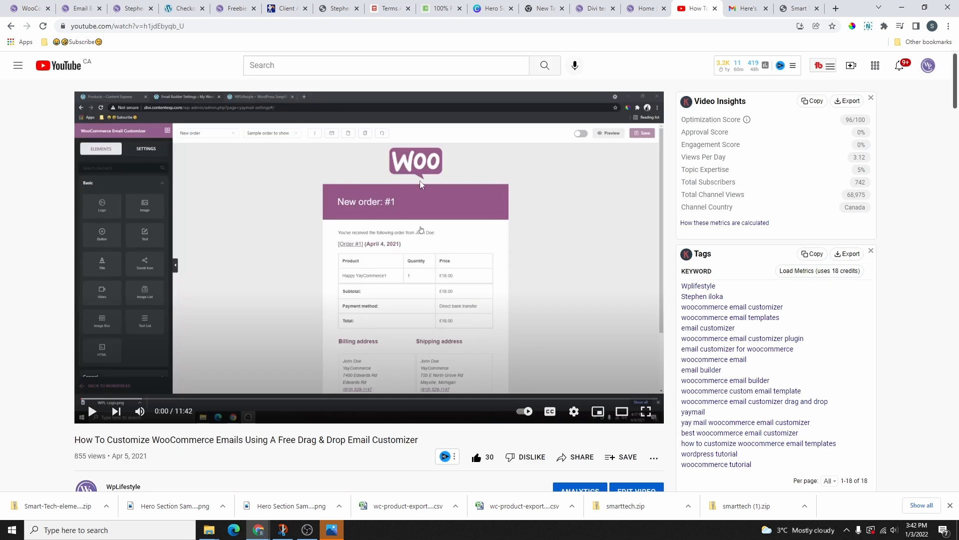
View the YouTube page on customizing WooCommerce emails and the New order template in the email customizer, and return to the WooCommerce settings
scroll(227, 313, "down", 4)
scroll(227, 312, "up", 3)
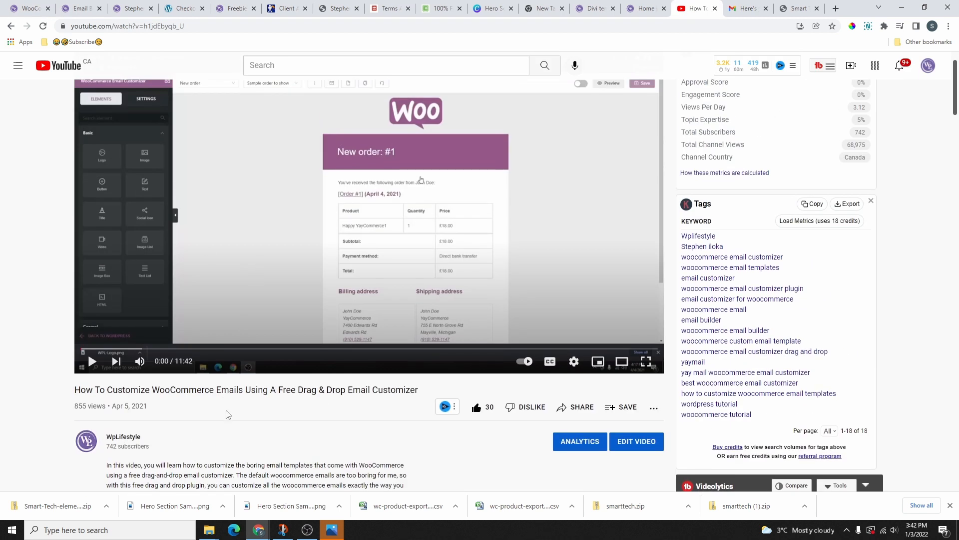
scroll(223, 401, "down", 3)
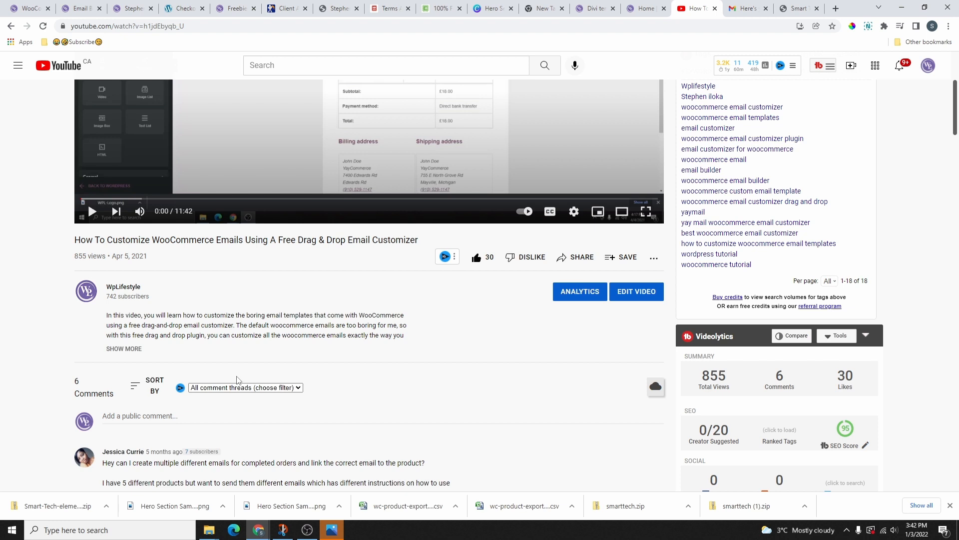
scroll(238, 379, "up", 4)
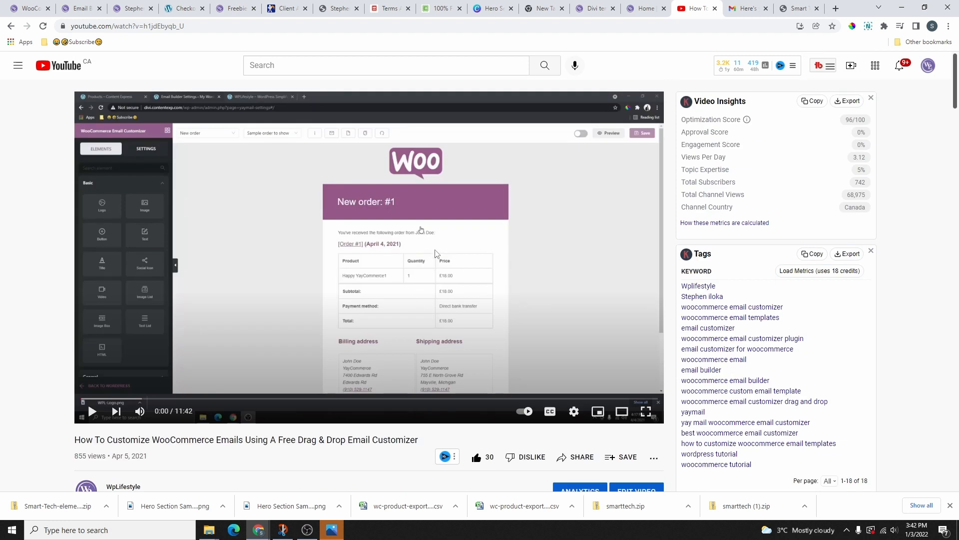
left_click(81, 8)
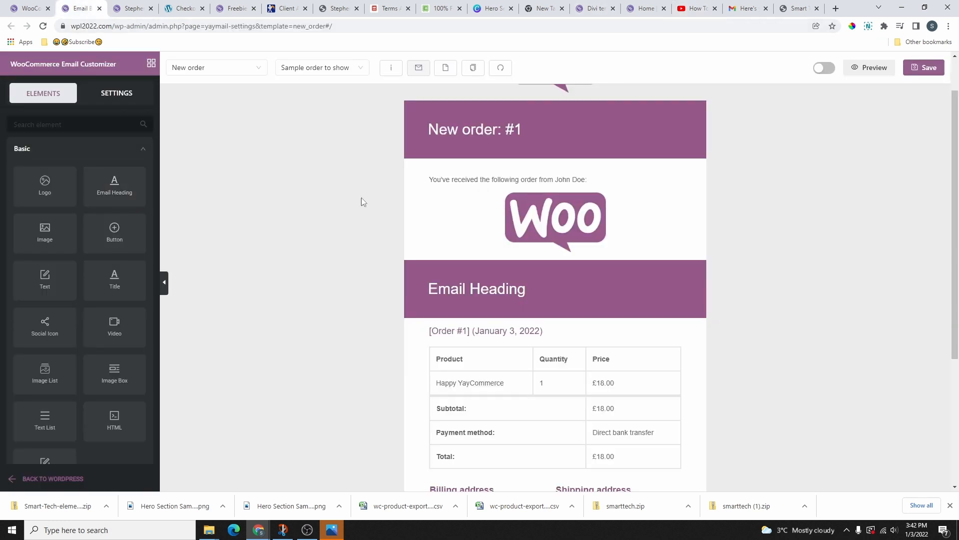
left_click(99, 9)
left_click(30, 9)
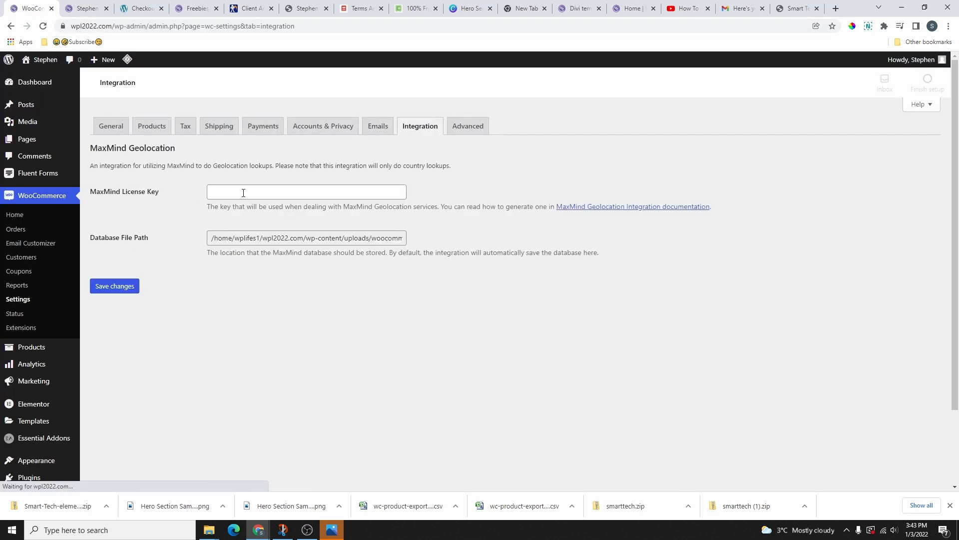
Review the Advanced settings' page setup, checkout endpoints and account endpoints, and save them
left_click(463, 131)
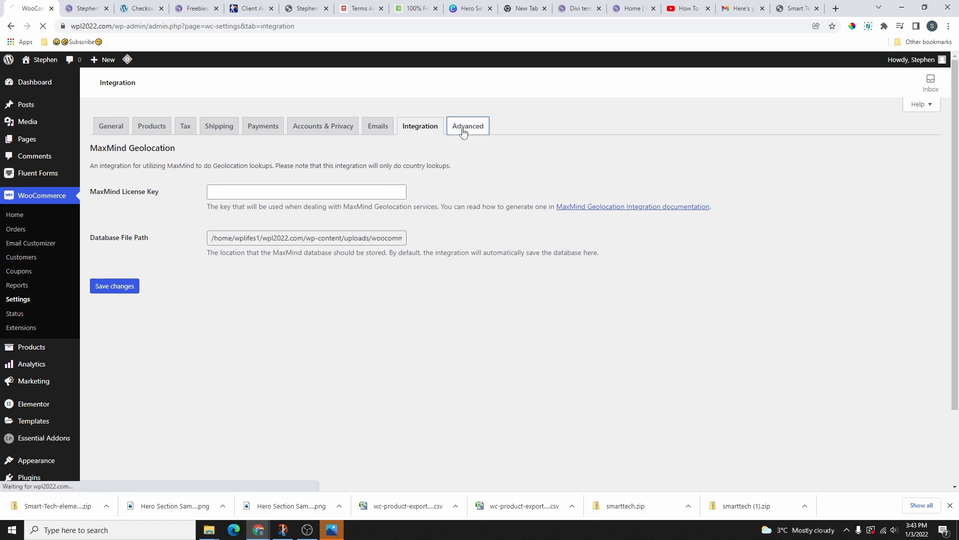
scroll(140, 191, "down", 1)
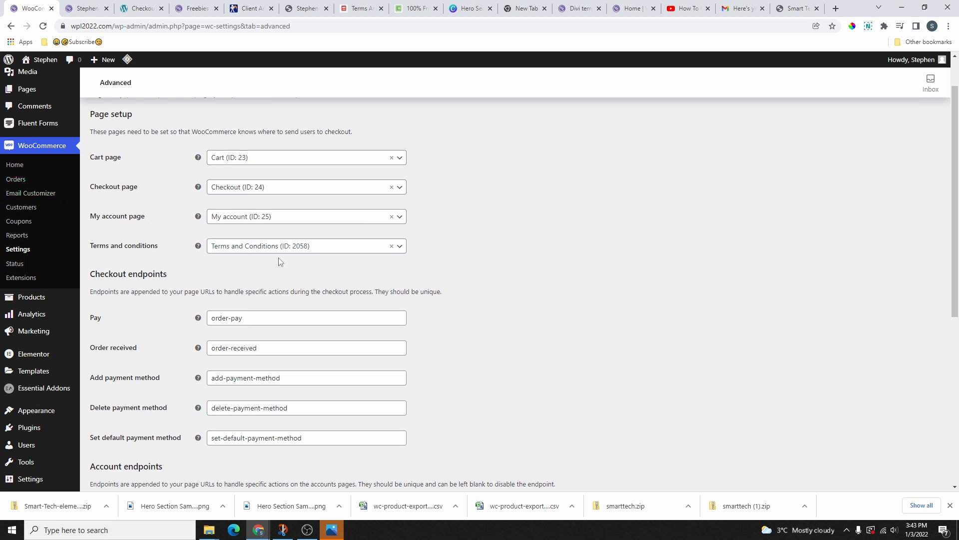
scroll(320, 200, "down", 2)
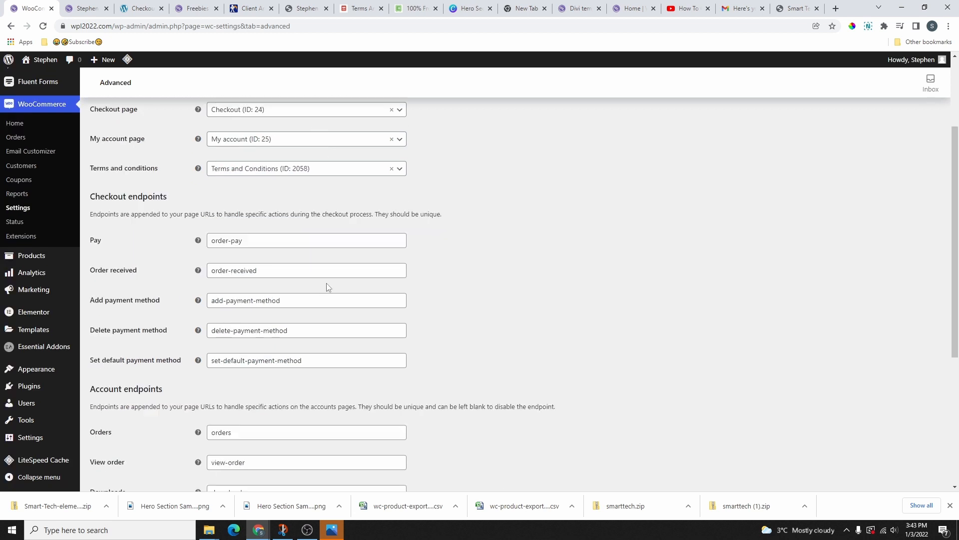
scroll(301, 268, "down", 3)
scroll(297, 290, "up", 6)
scroll(296, 329, "down", 5)
scroll(298, 331, "down", 3)
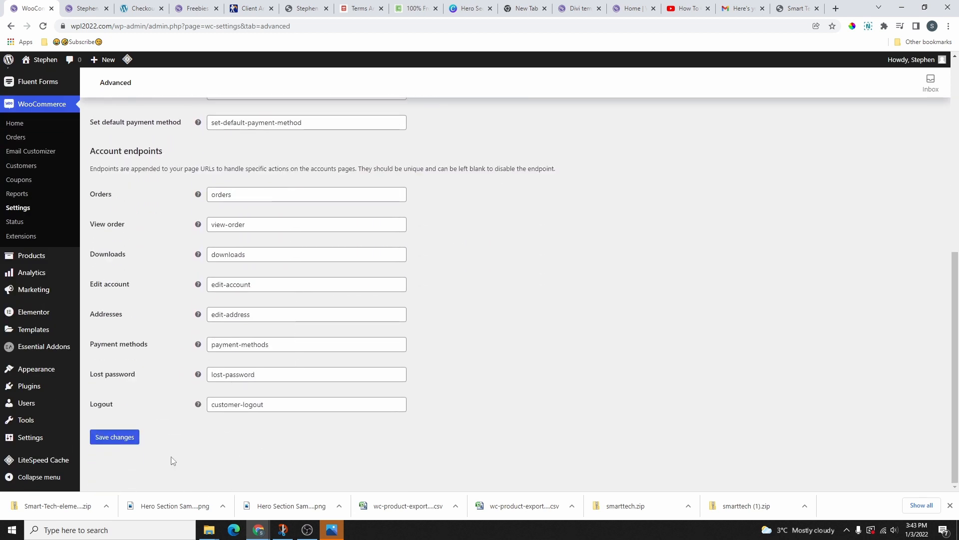
left_click(121, 441)
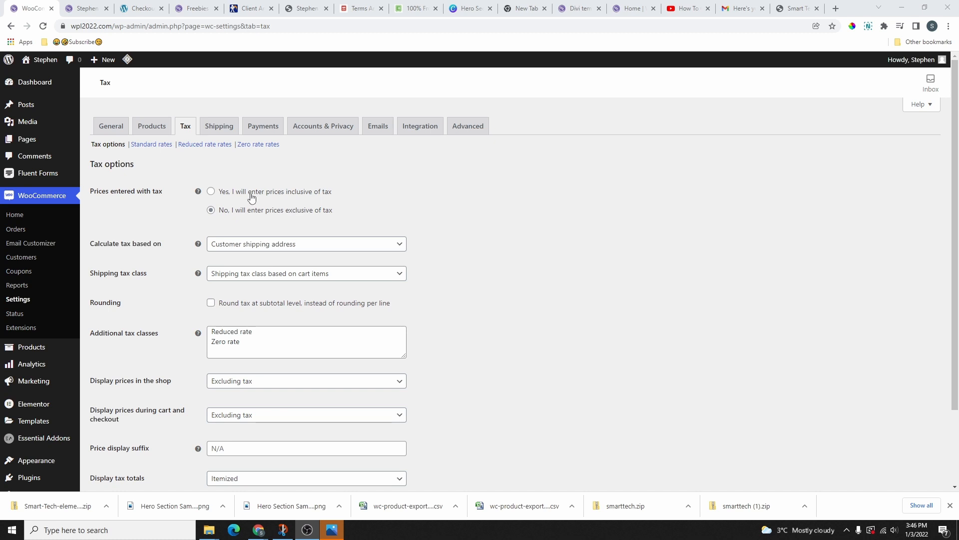
Search the plugin directory for "woocommerce shipping", and install and activate the WooCommerce Shipping & Tax plugin by WooCommerce
scroll(33, 286, "down", 3)
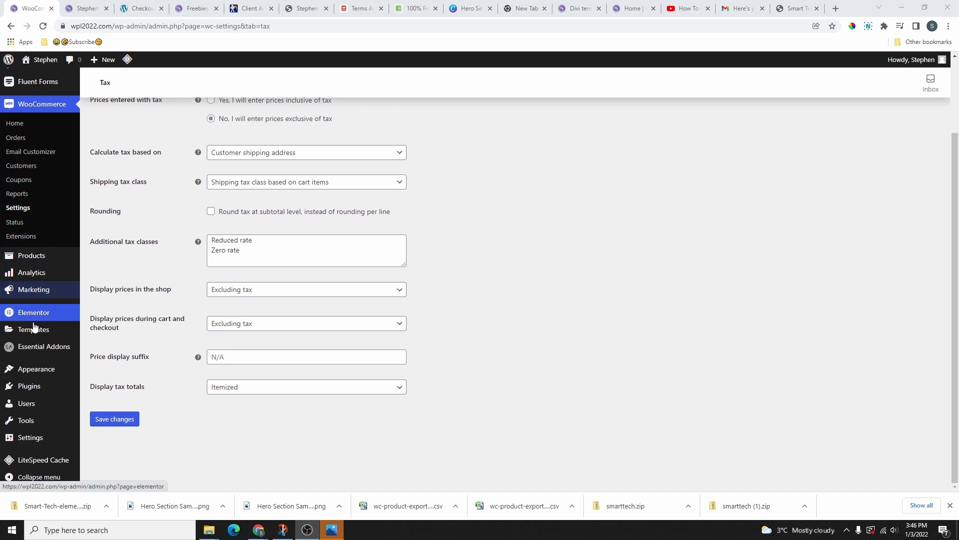
left_click(30, 386)
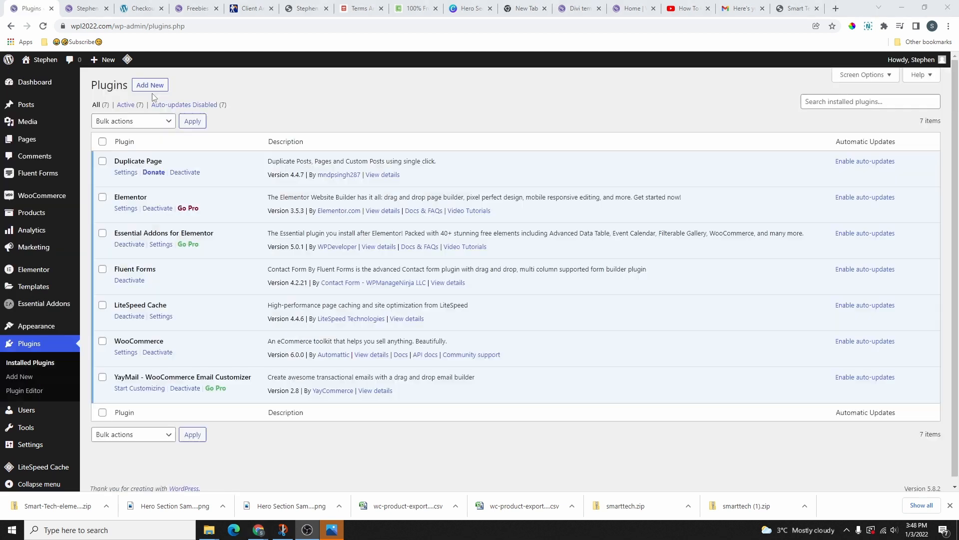
left_click(150, 85)
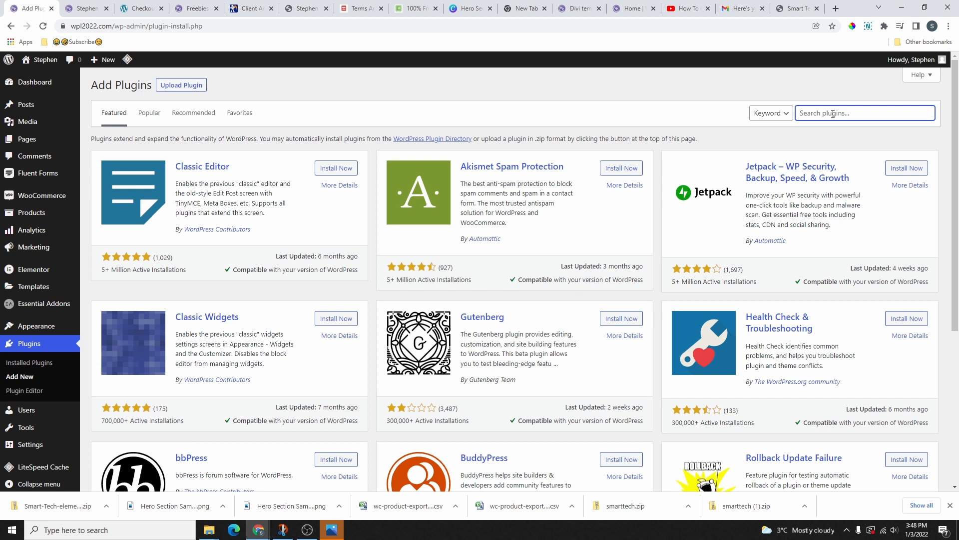
type("woocommerce shipping")
left_click_drag(868, 114, 787, 140)
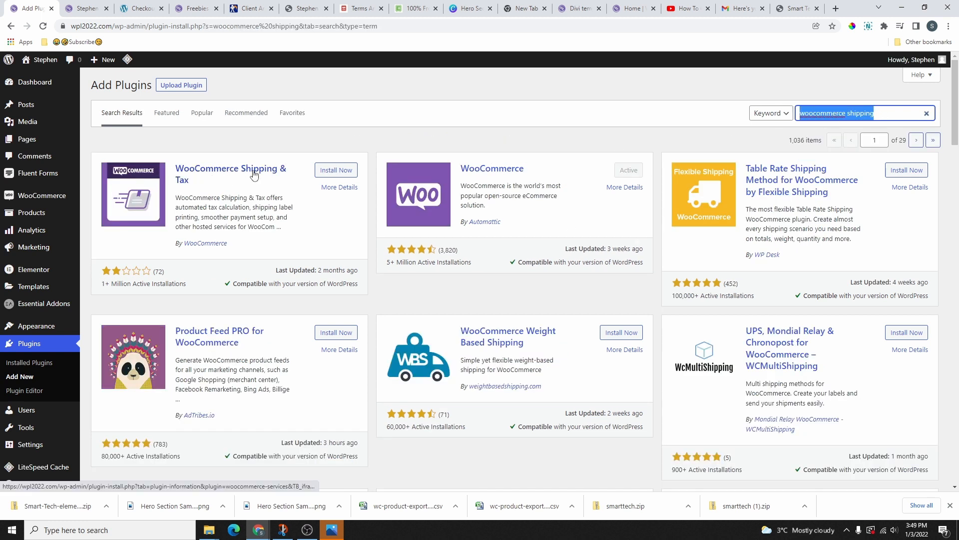
left_click_drag(219, 250, 253, 251)
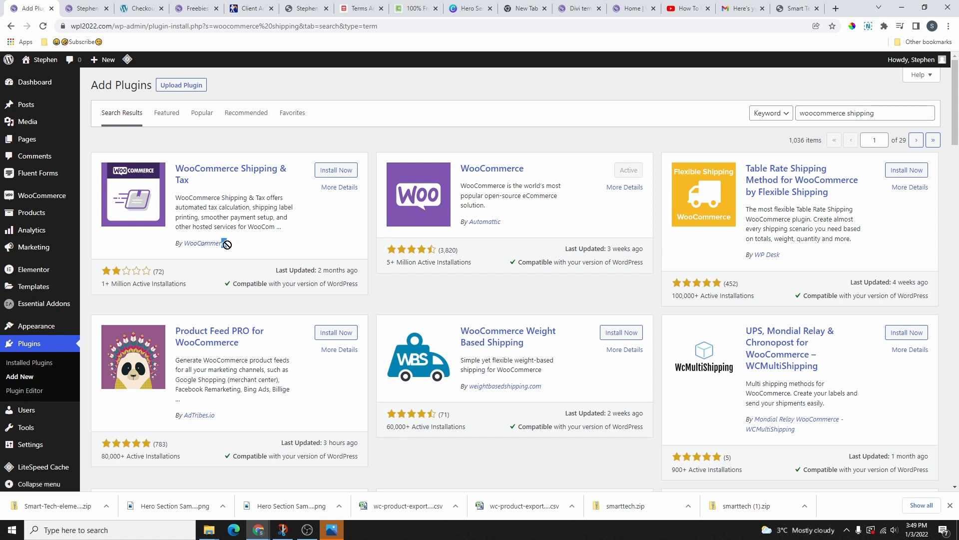
left_click_drag(167, 252, 259, 247)
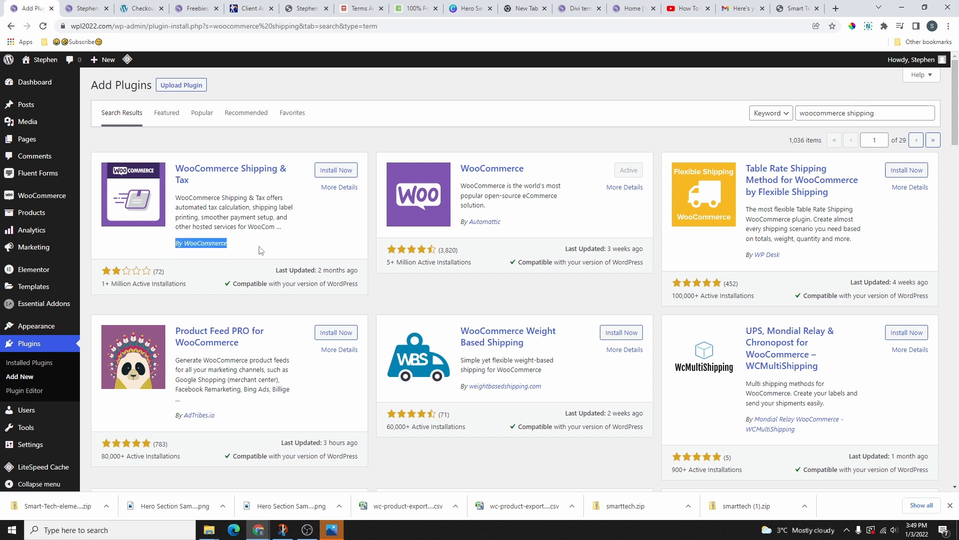
left_click(334, 170)
left_click(338, 171)
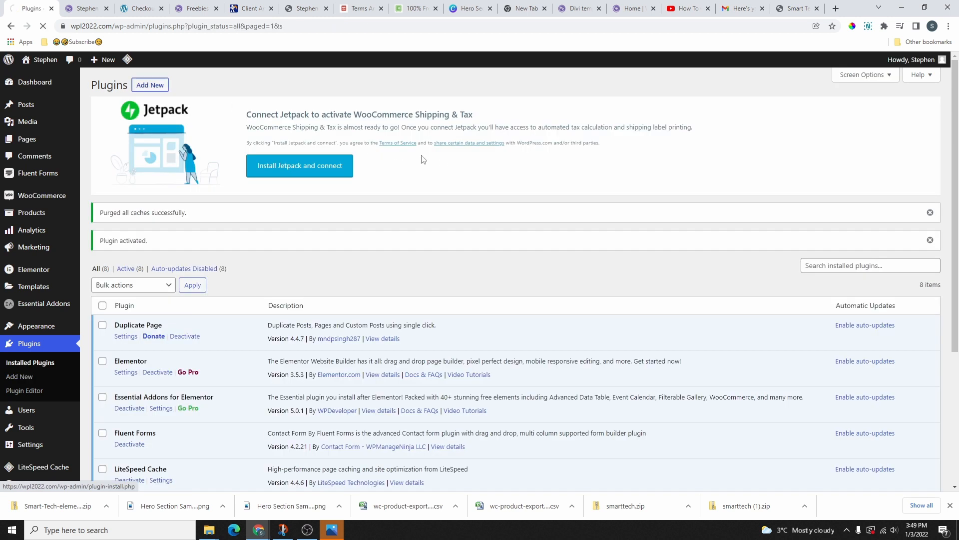
Search for "stripe" among the plugins and install the WooCommerce Stripe Payment Gateway by WooCommerce
left_click(824, 113)
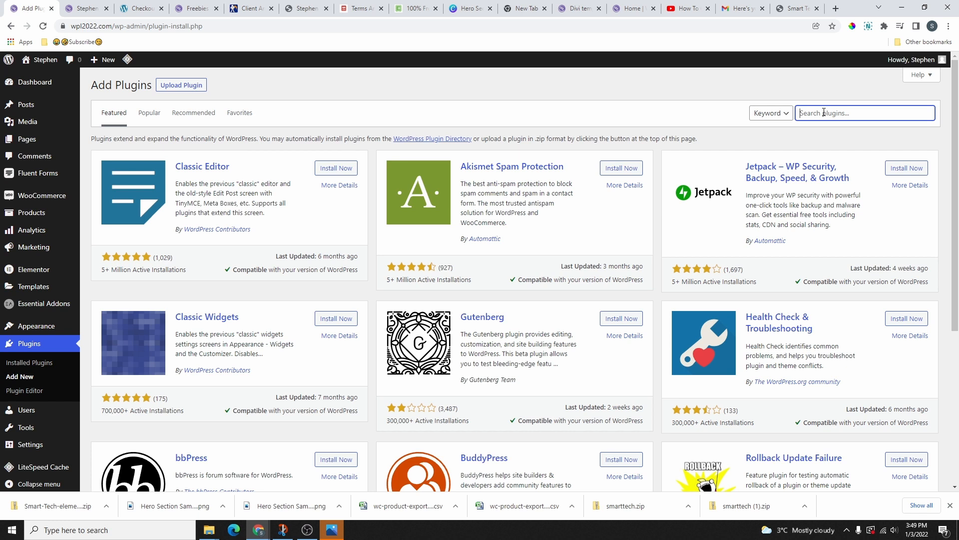
type("stripe")
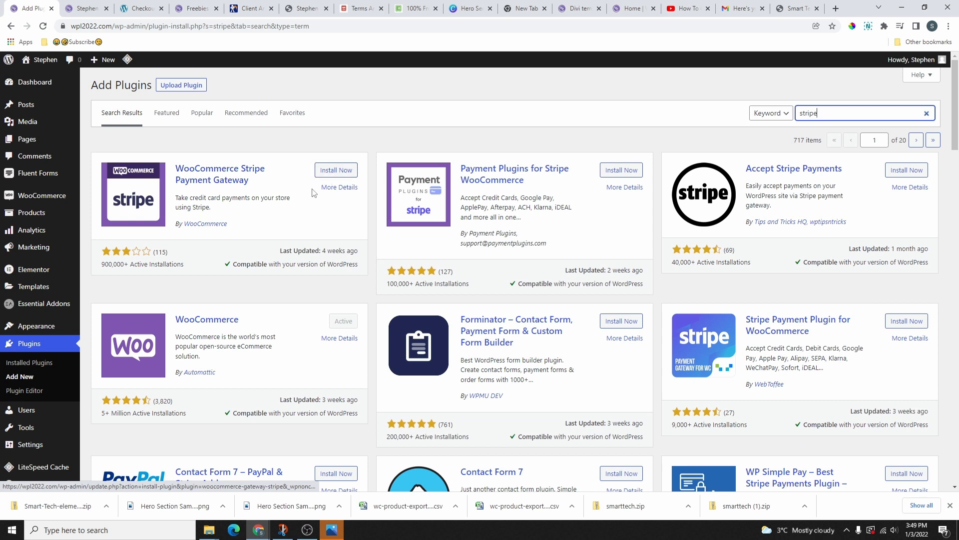
left_click_drag(229, 224, 175, 225)
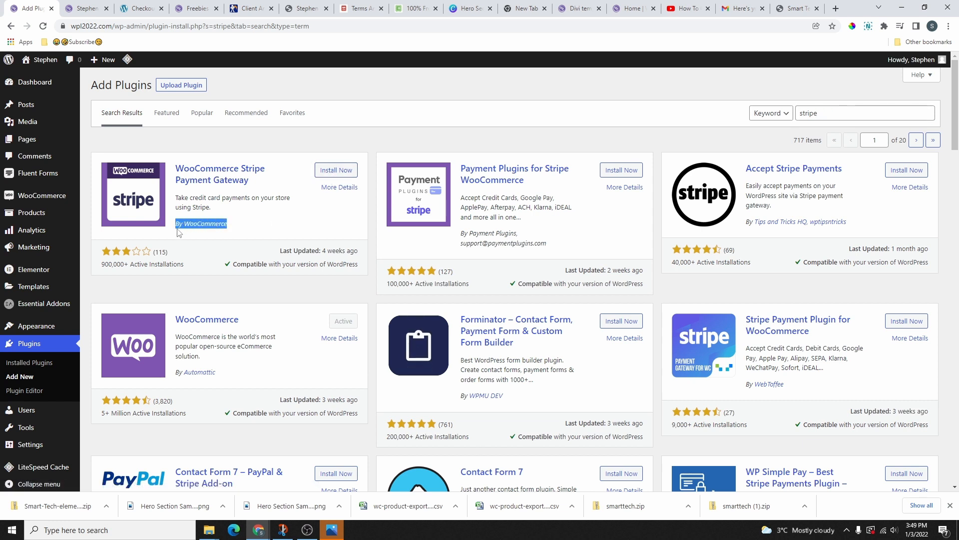
left_click(331, 172)
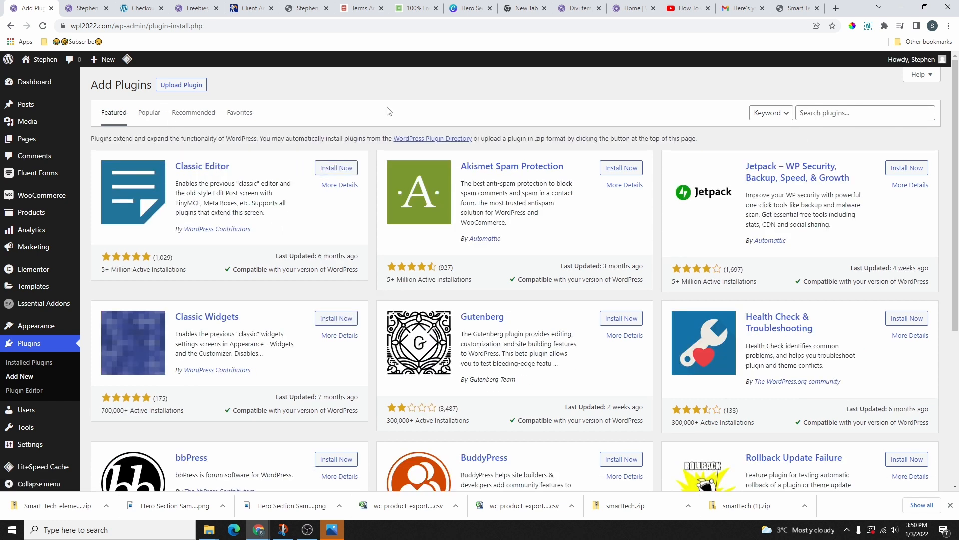
Search for "paypal", and install and activate WebToffee's PayPal Express Checkout Payment Gateway for WooCommerce
left_click(832, 114)
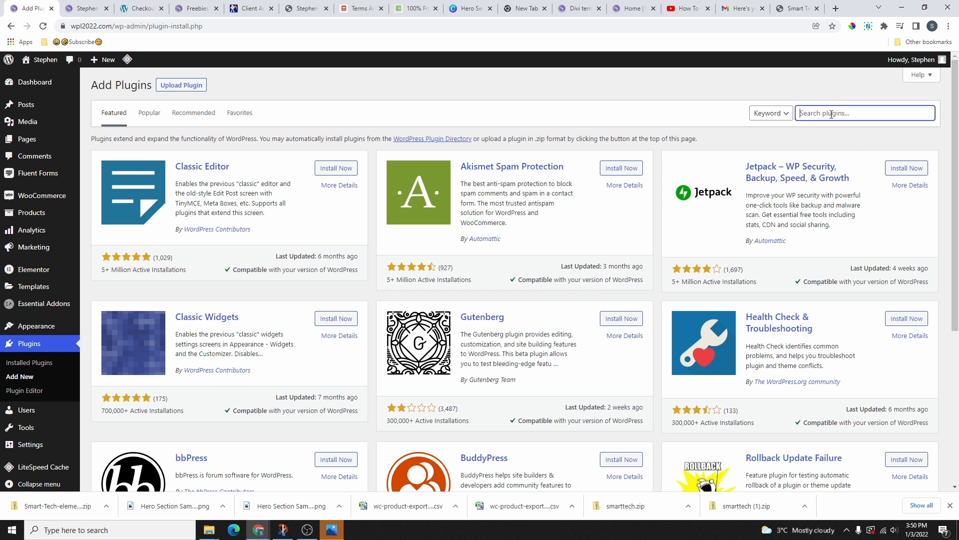
type("paypal")
left_click_drag(216, 181, 179, 170)
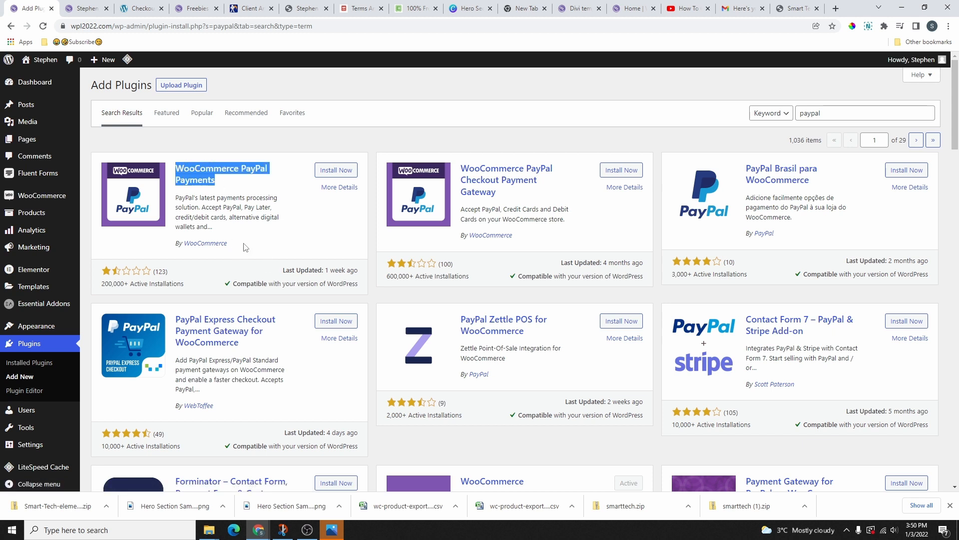
scroll(208, 308, "down", 1)
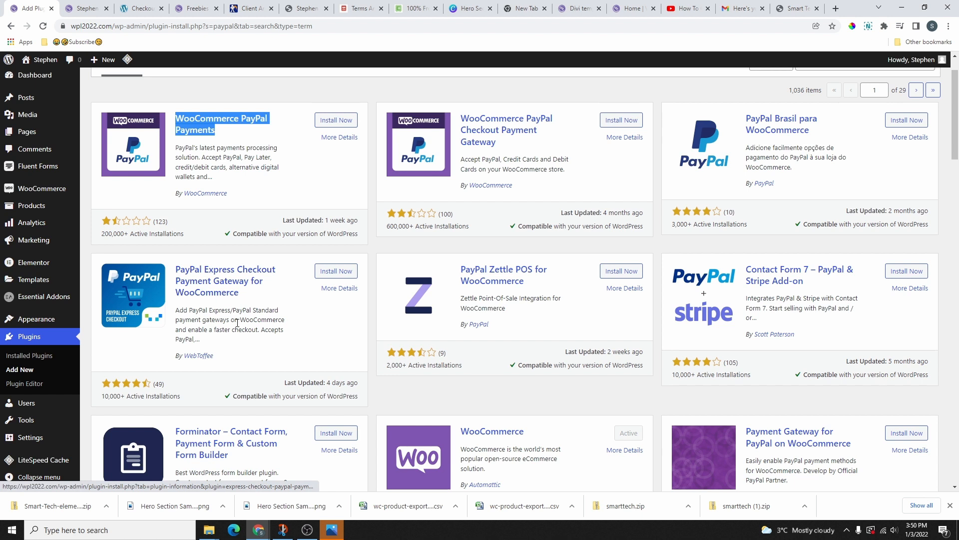
left_click(338, 273)
left_click(339, 274)
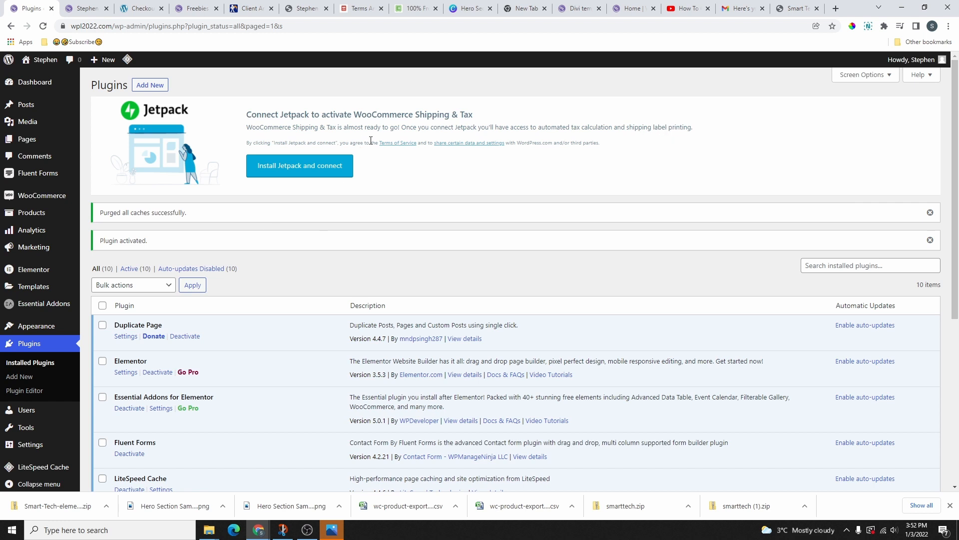
Install Jetpack, connect it by signing in to an existing WordPress.com account, and dismiss its site-type assistant
left_click(310, 172)
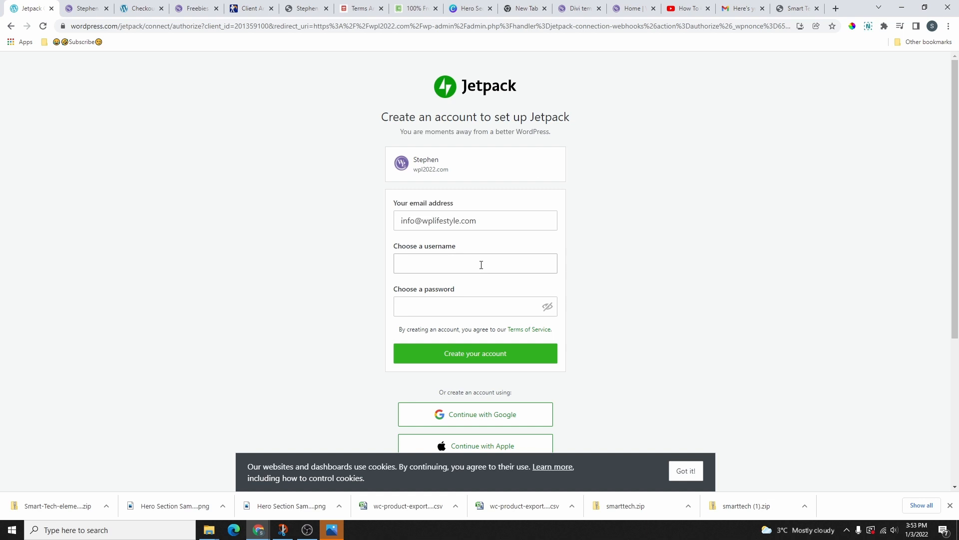
left_click(488, 223)
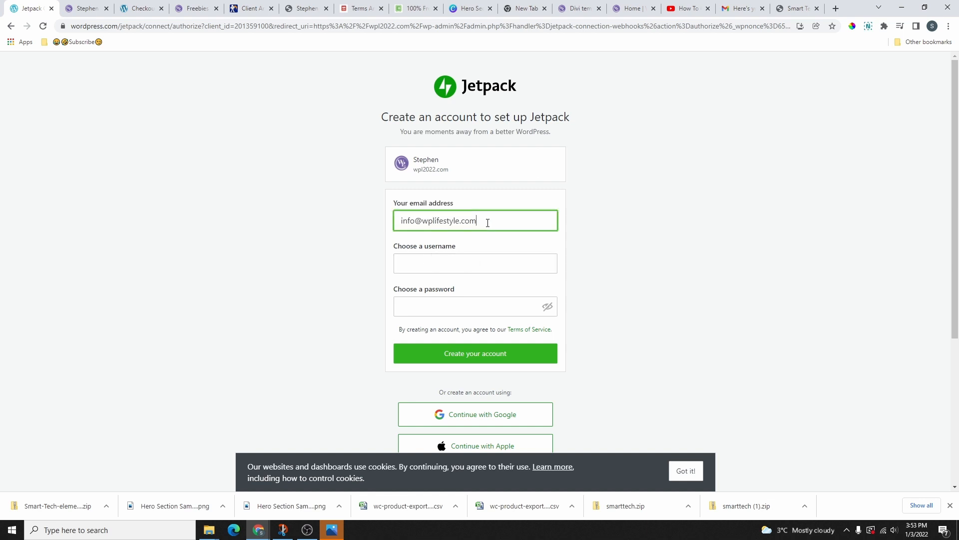
key("Tab")
left_click(475, 300)
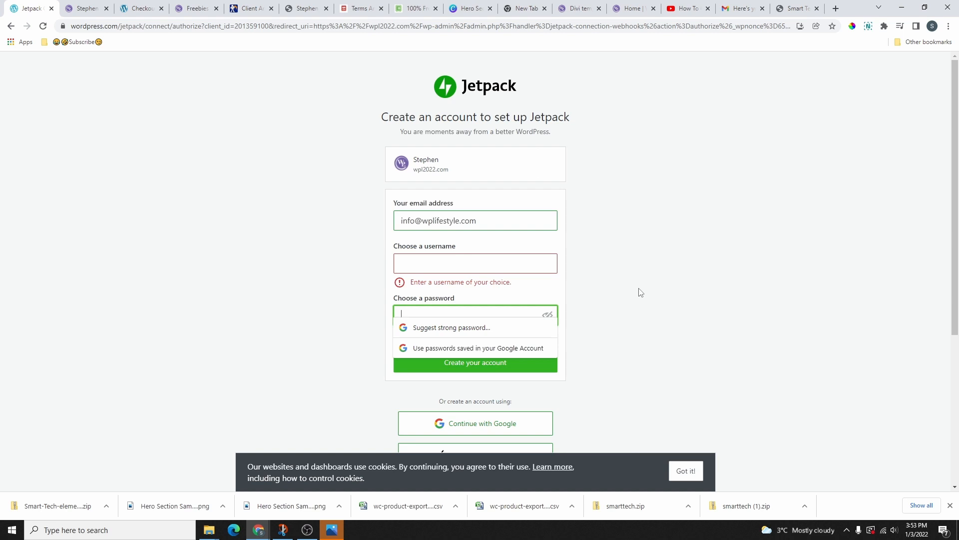
scroll(484, 216, "down", 2)
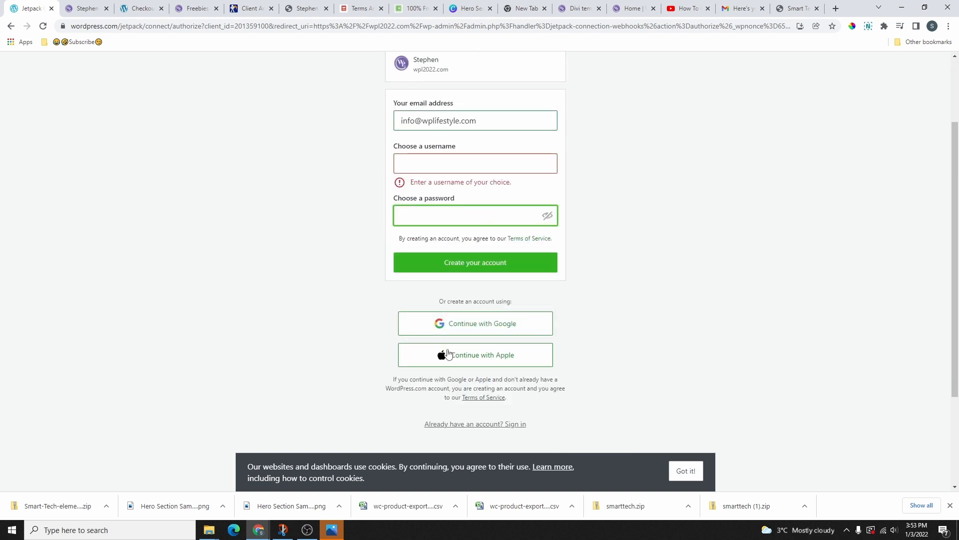
left_click(483, 424)
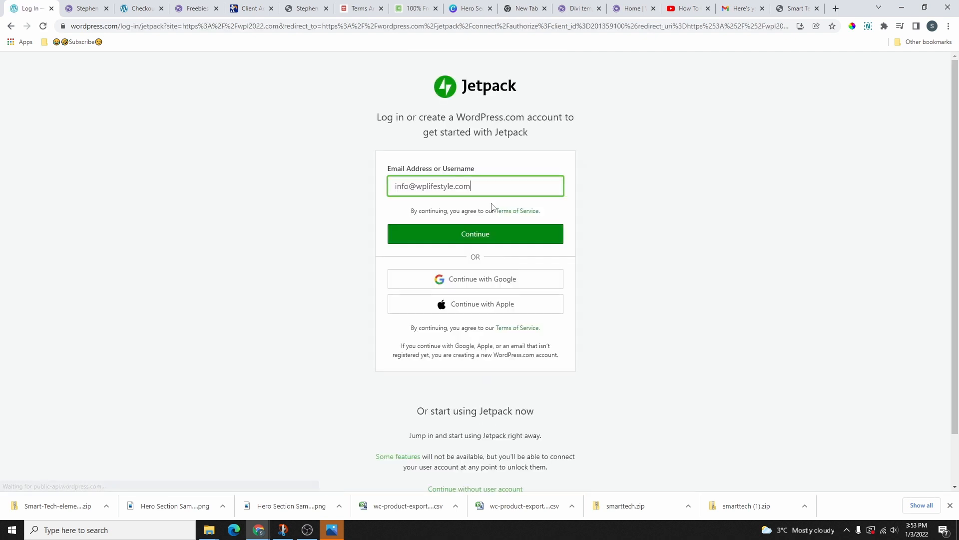
left_click_drag(479, 190, 389, 212)
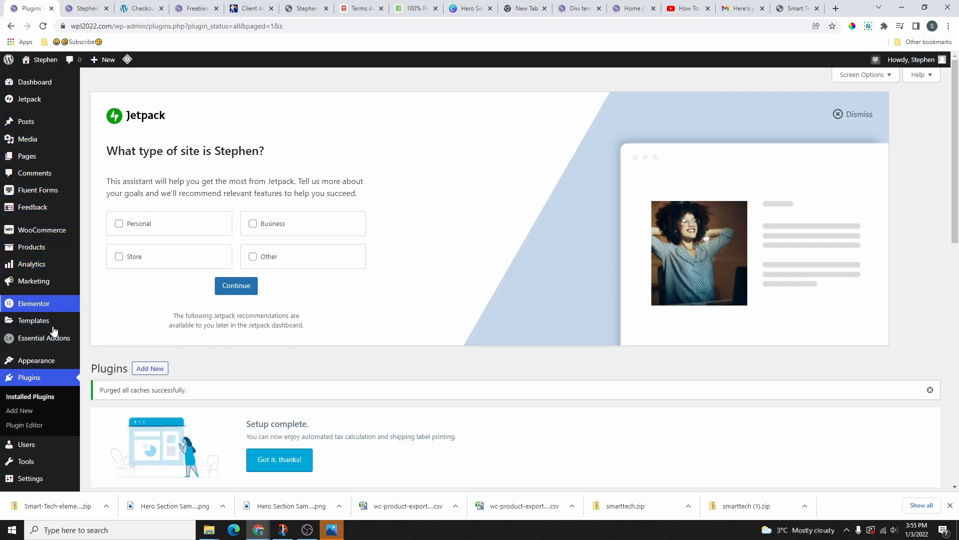
left_click(853, 115)
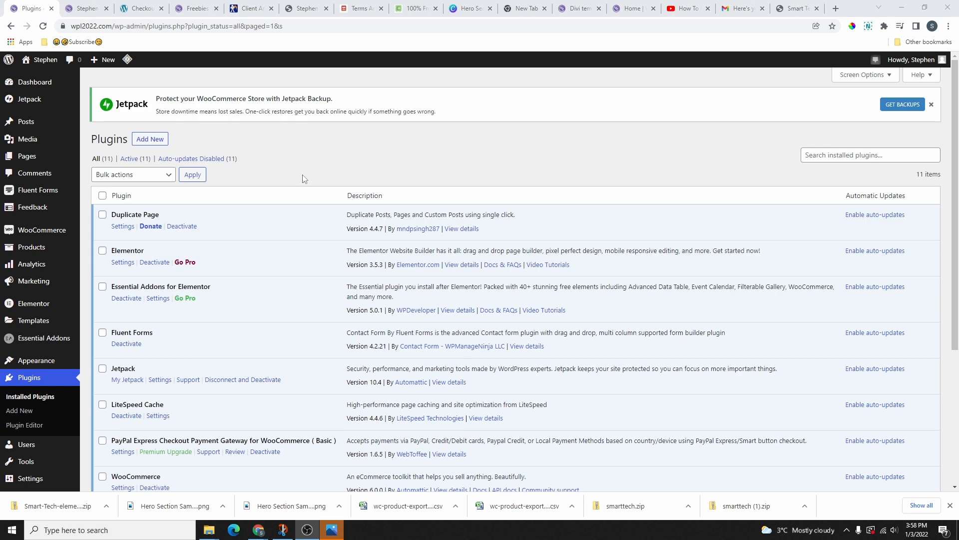
Set Automated taxes to "Enable automated taxes" in the WooCommerce tax options
mouse_move(25, 231)
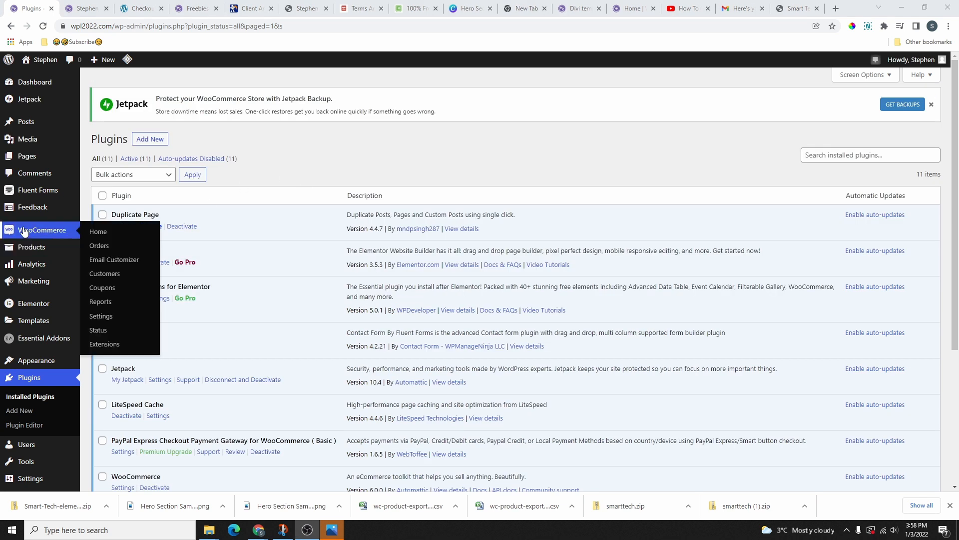
left_click(102, 316)
left_click(187, 134)
left_click(242, 193)
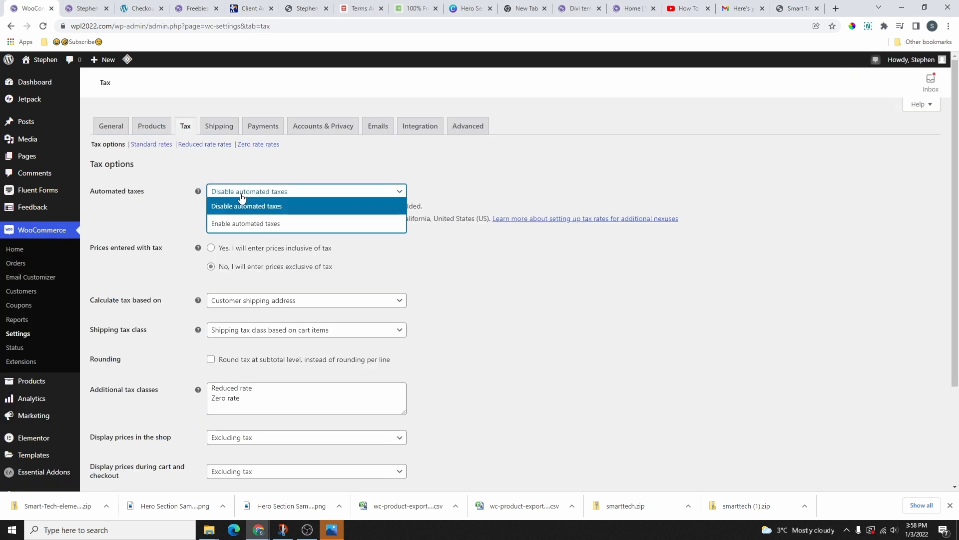
left_click(268, 228)
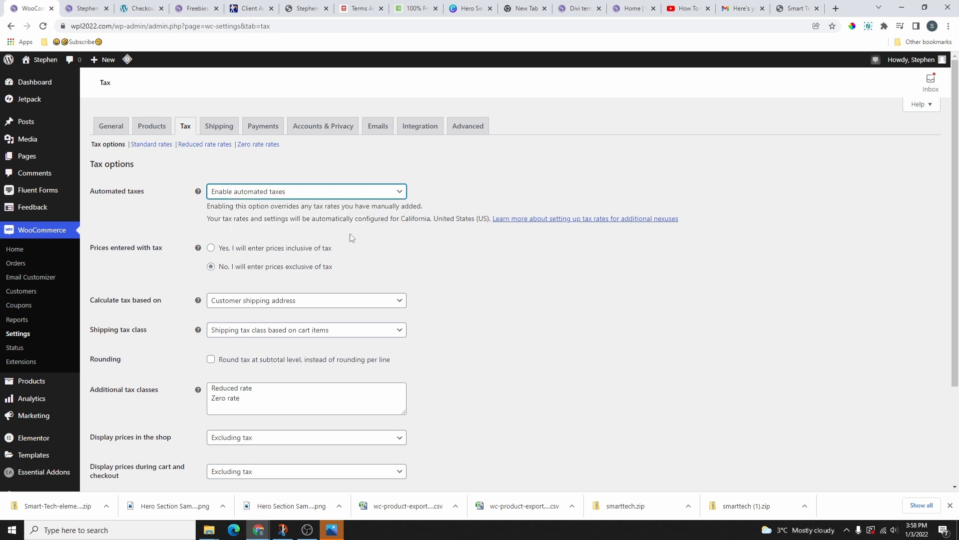
left_click_drag(207, 219, 476, 230)
From the standard tax rates, look up Canada in the ISO 3166-1 country code list and copy its alpha-2 code
left_click(153, 145)
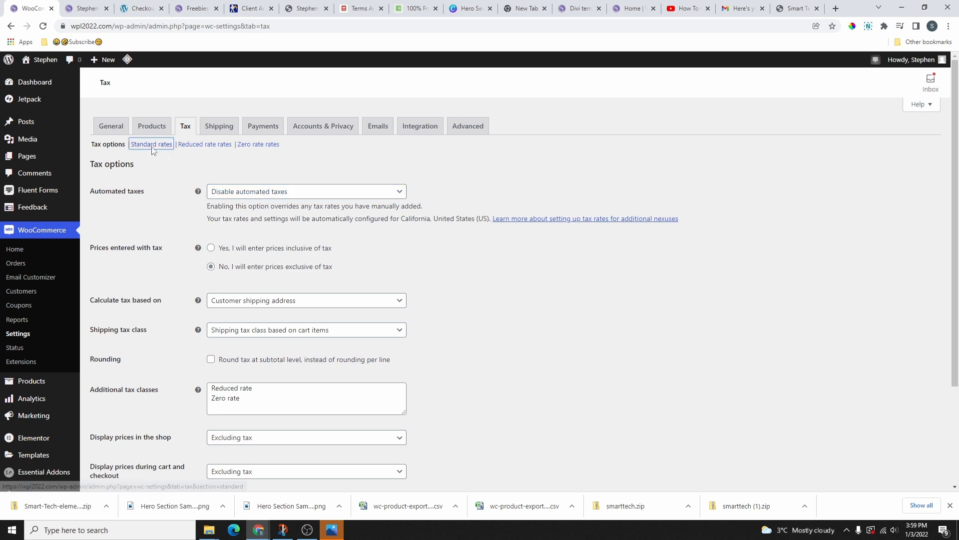
left_click(528, 84)
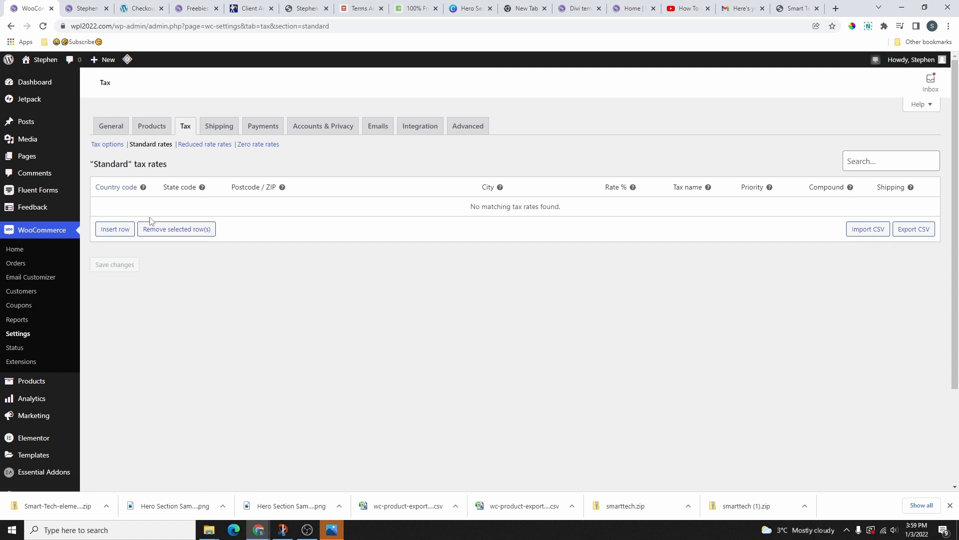
left_click(118, 191)
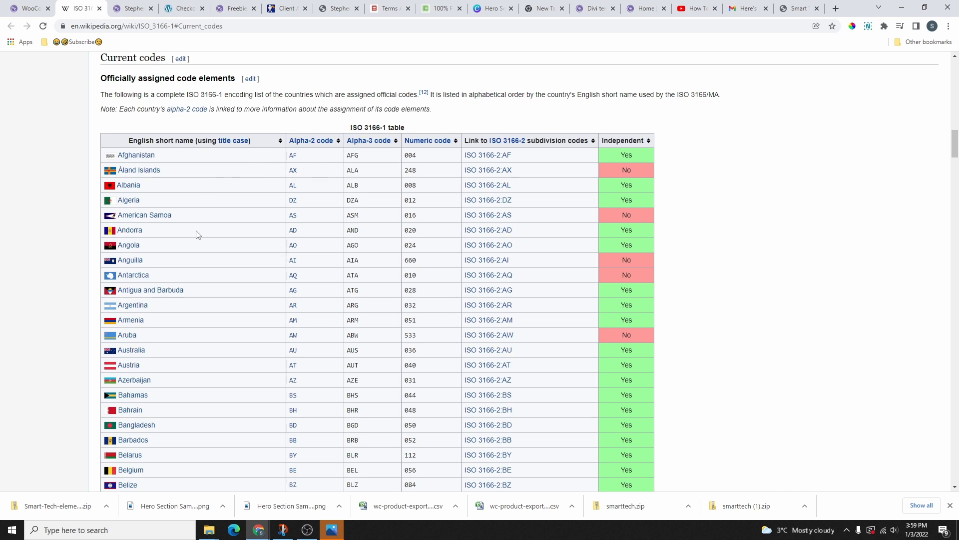
scroll(194, 233, "down", 4)
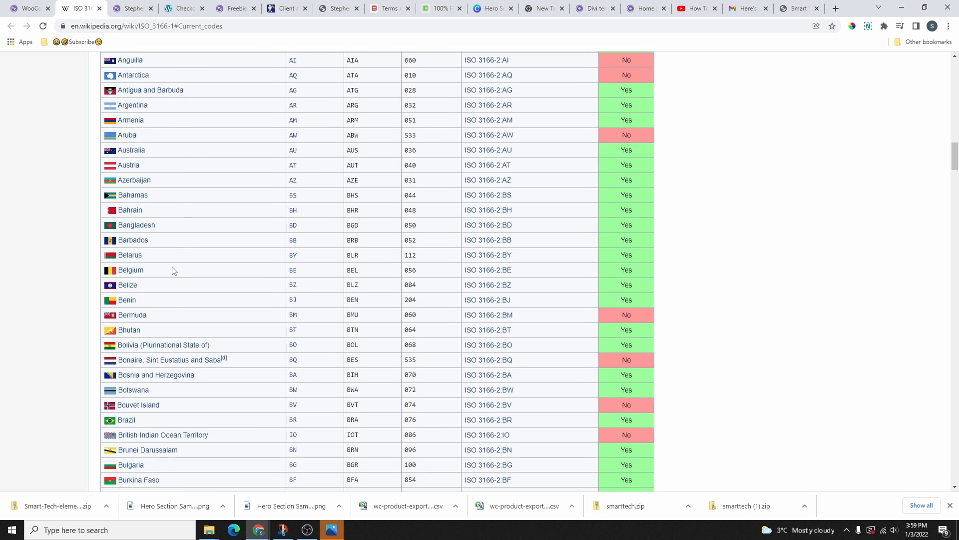
scroll(174, 271, "down", 5)
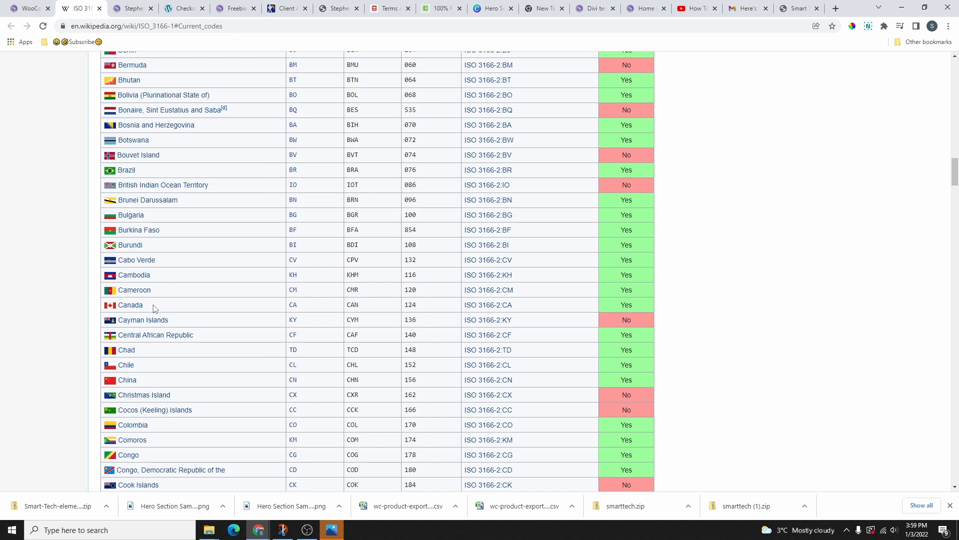
double_click(292, 304)
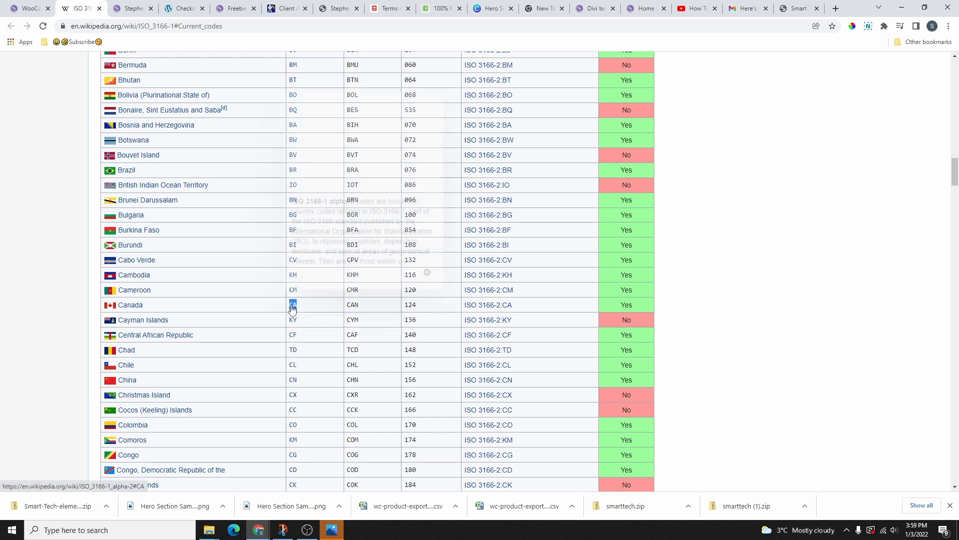
right_click(293, 307)
left_click(316, 382)
key("ctrl+shift+Tab")
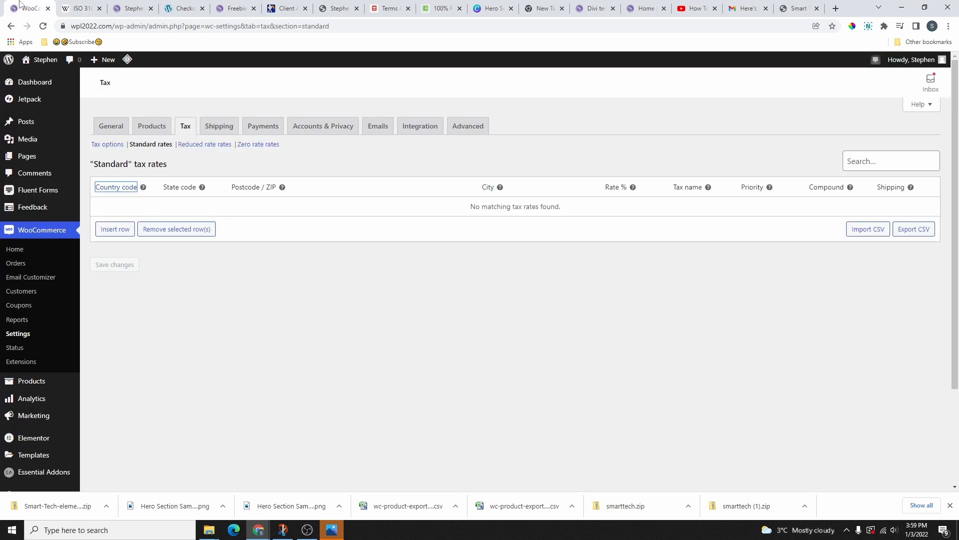
Add a standard tax rate for country code CA at 5% named GST, clear its Shipping option, and save the changes
left_click(108, 233)
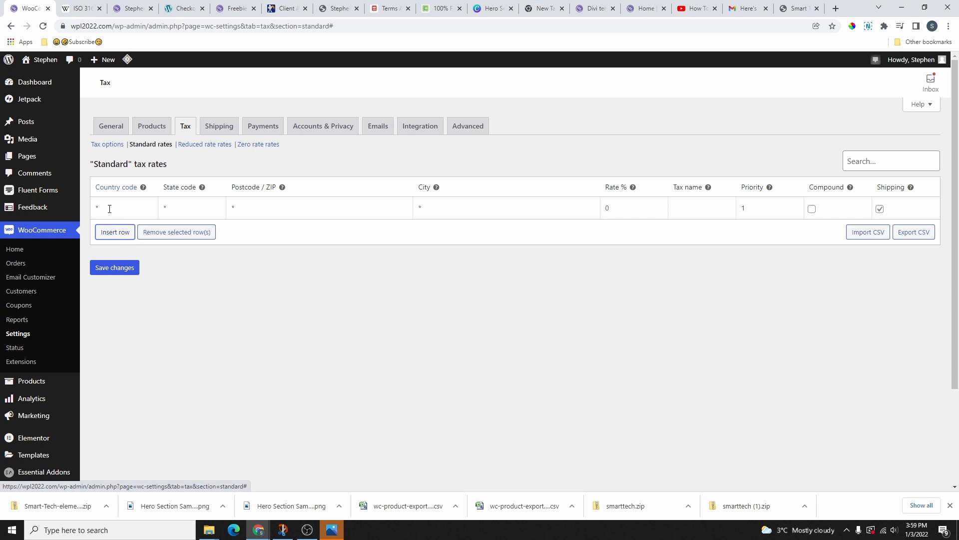
left_click(117, 207)
key("ctrl+v")
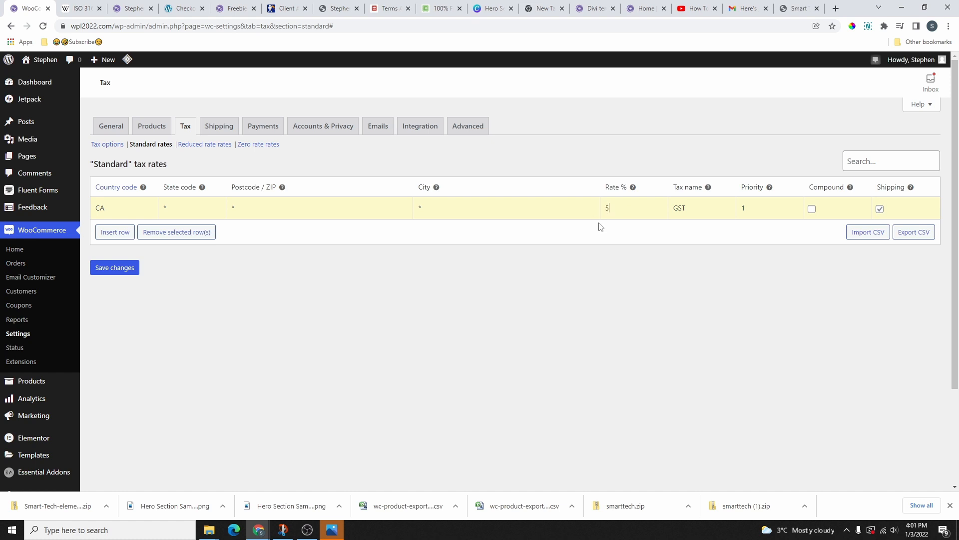
key("BackSpace")
type("5")
left_click(880, 209)
left_click(118, 269)
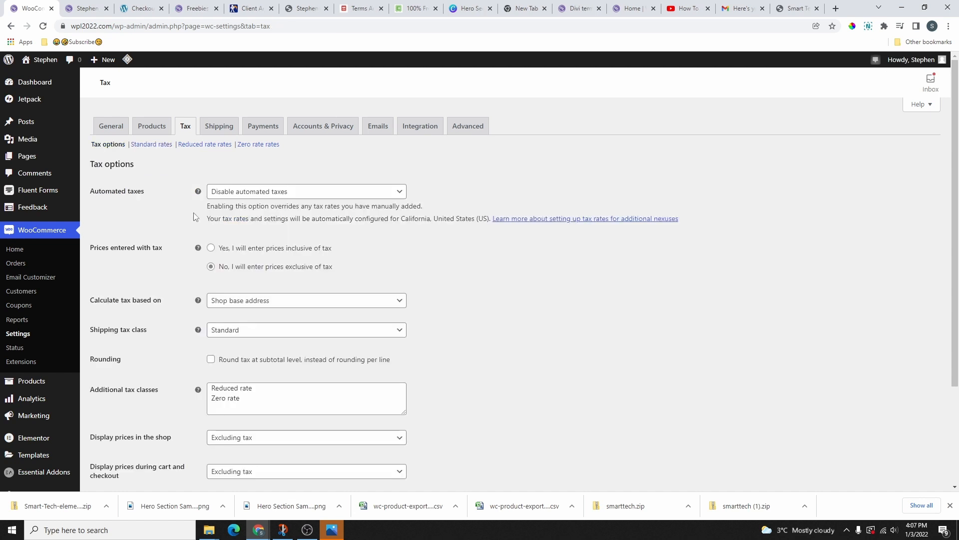
Try to enable and set up the Stripe credit card payment method by creating or connecting a Stripe account
left_click(222, 131)
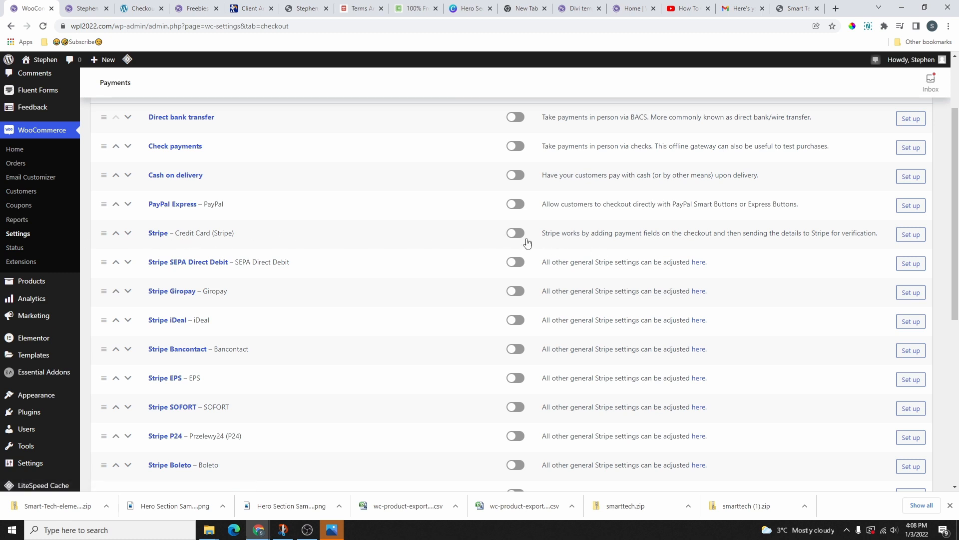
left_click(518, 234)
left_click(910, 235)
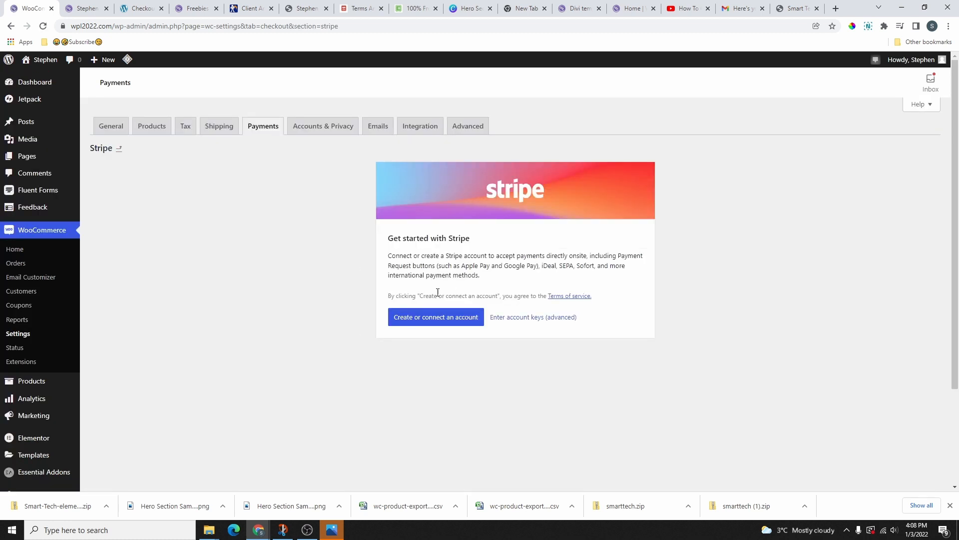
left_click(441, 322)
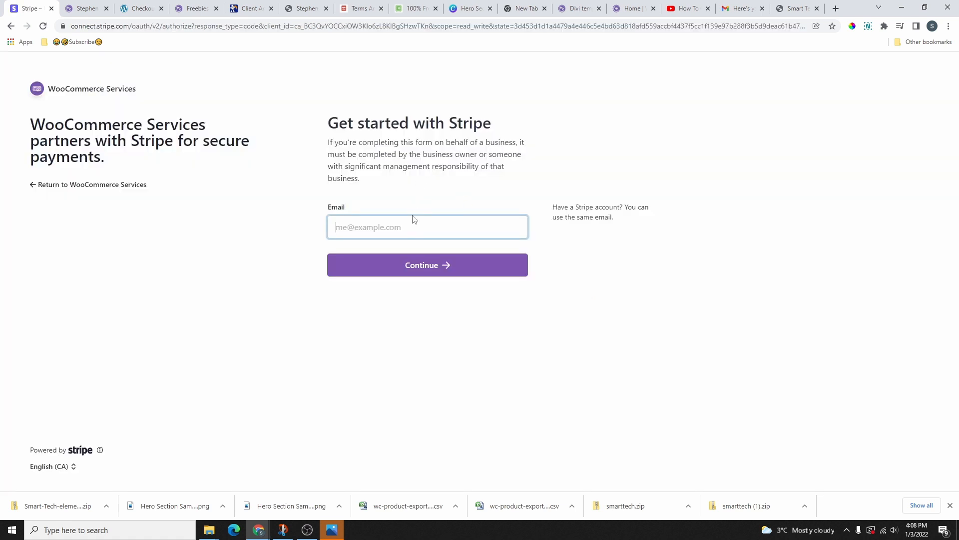
left_click(10, 26)
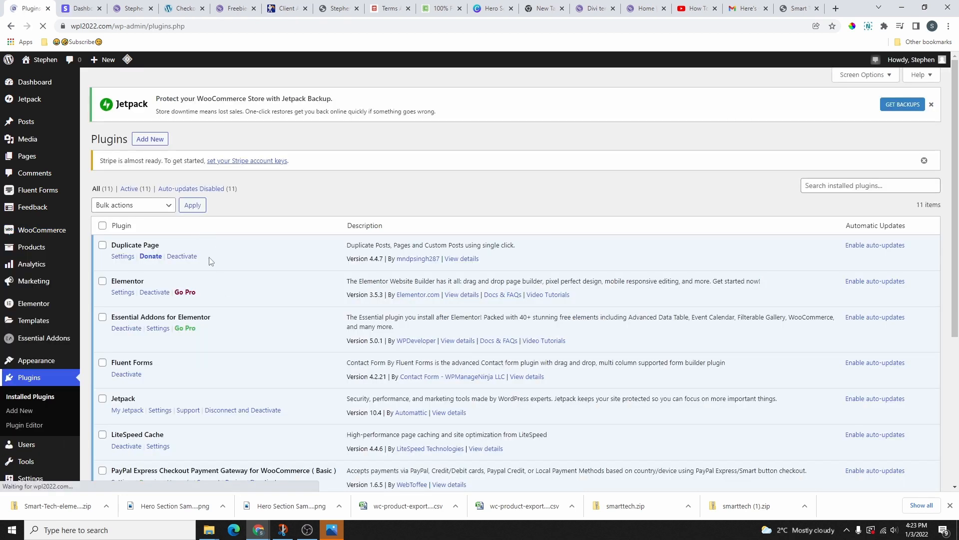
Deactivate and delete the WooCommerce Stripe Gateway plugin from the installed plugins
scroll(214, 250, "down", 3)
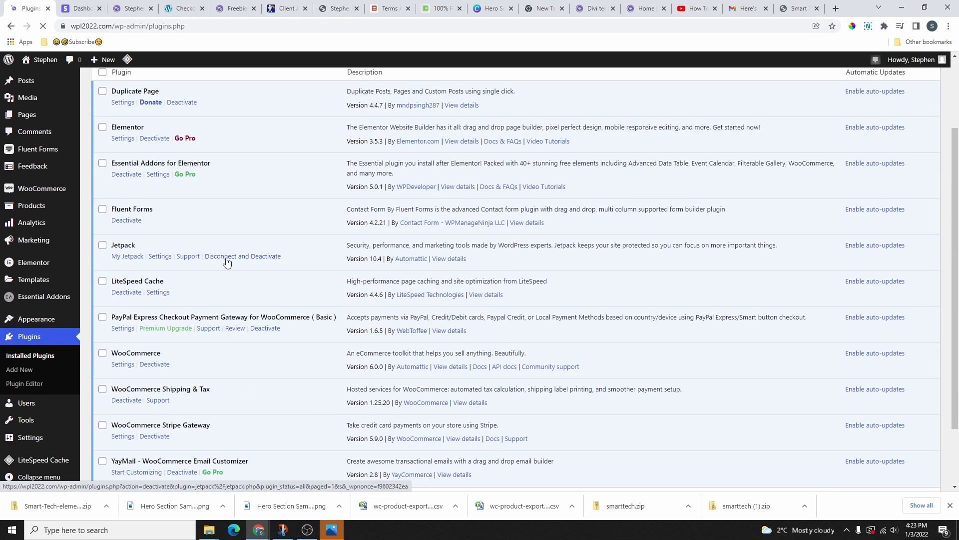
scroll(162, 234, "down", 2)
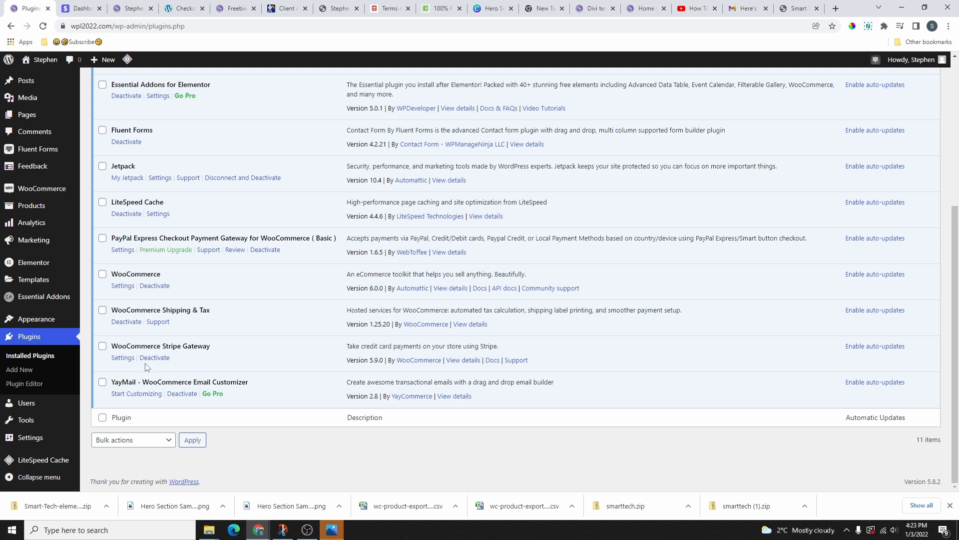
left_click(155, 359)
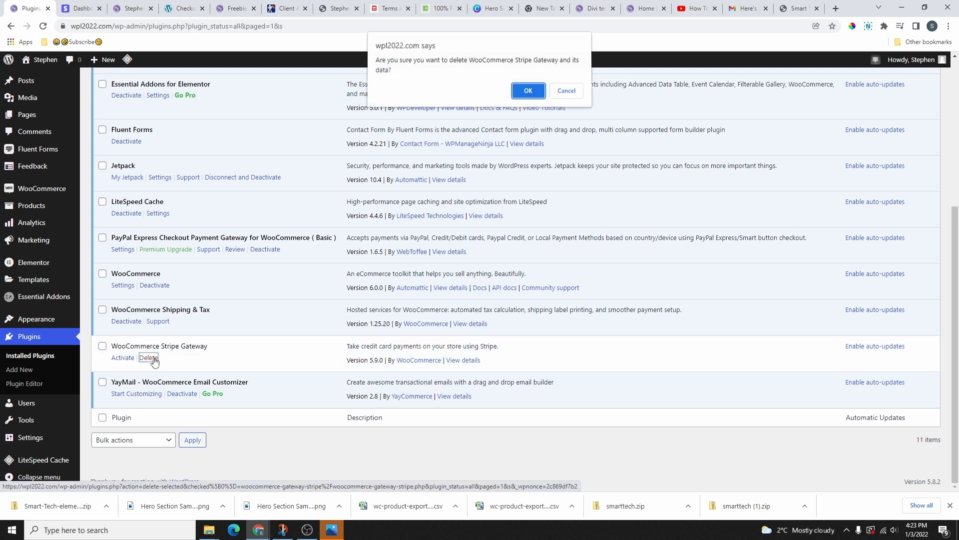
left_click(527, 90)
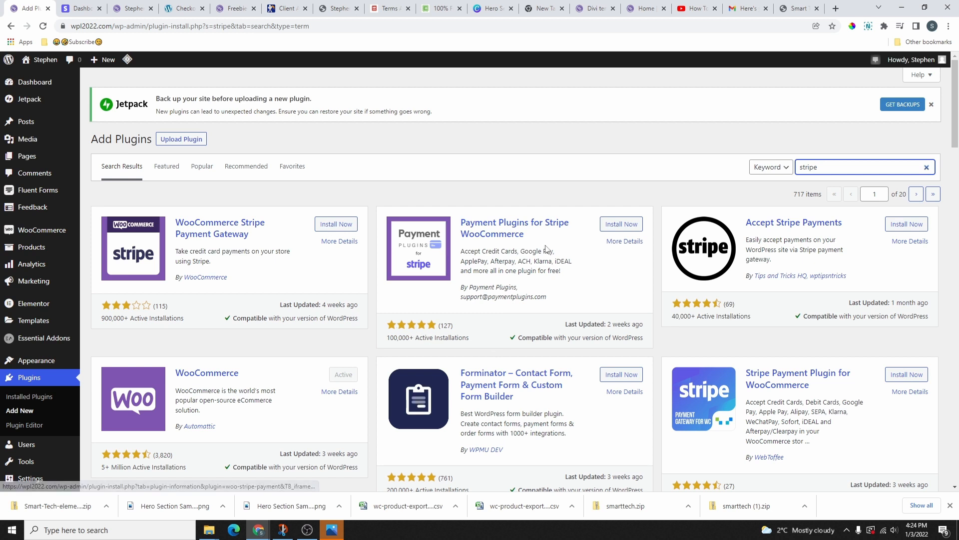
Install and activate the Payment Plugins for Stripe WooCommerce plugin from the search results
left_click(620, 223)
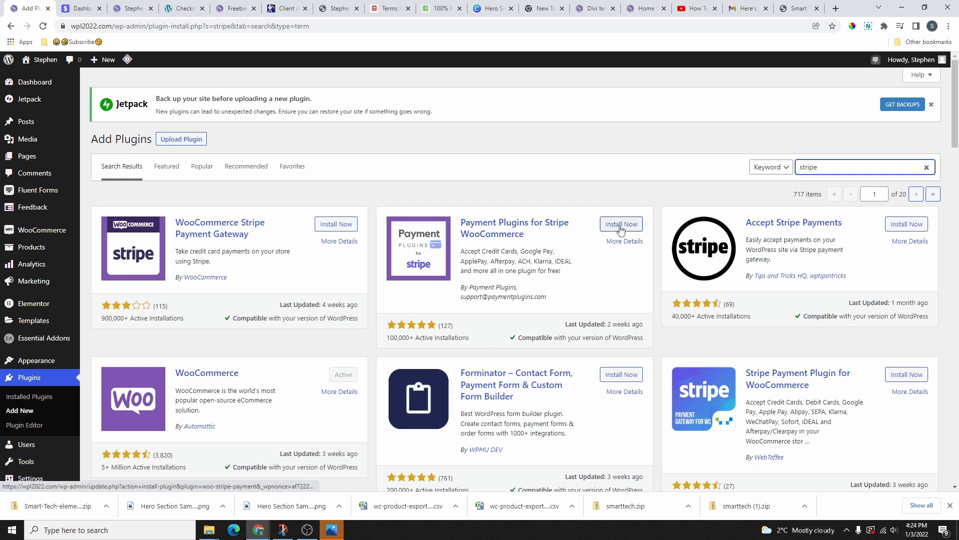
left_click(625, 226)
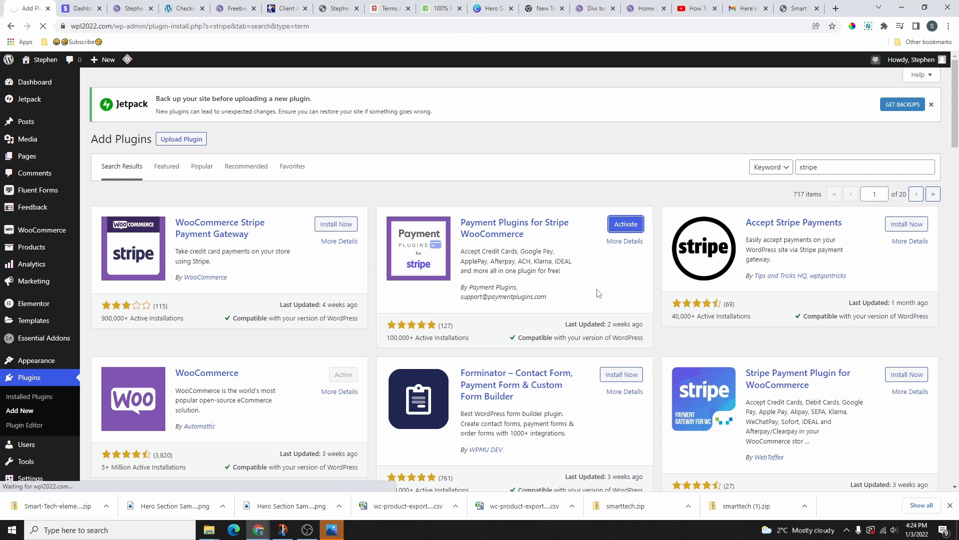
Go from the Stripe Credit Cards payment method to the Stripe API settings and set Mode to Test
scroll(150, 231, "down", 4)
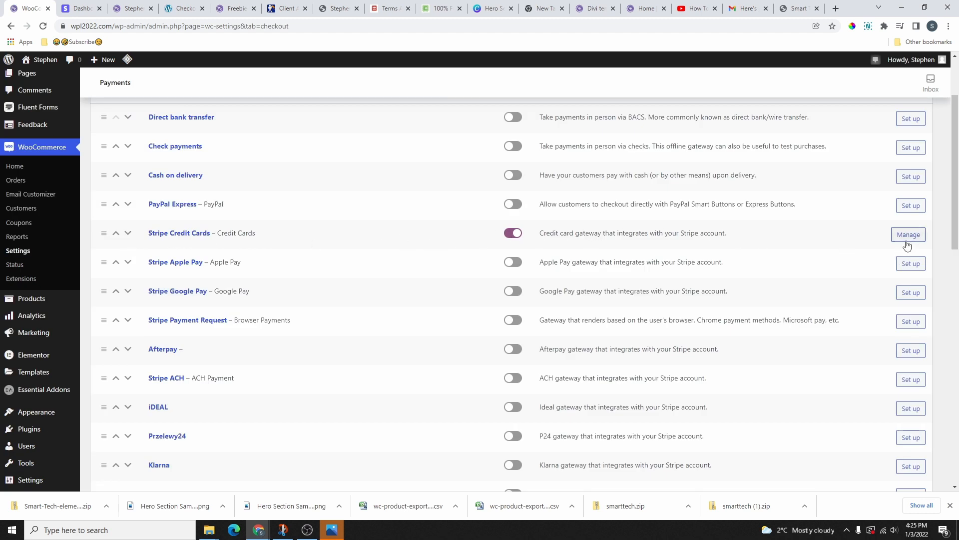
left_click(909, 236)
scroll(251, 260, "up", 2)
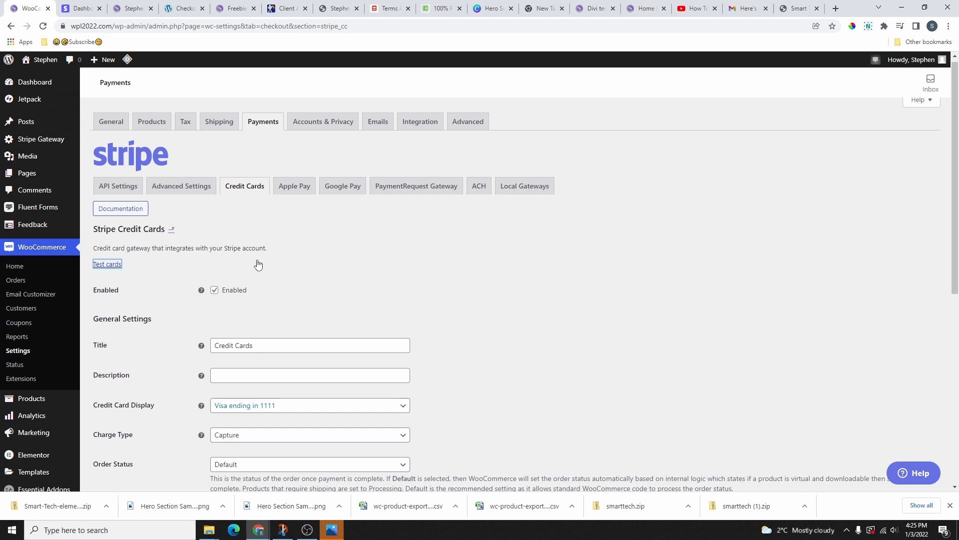
left_click(117, 194)
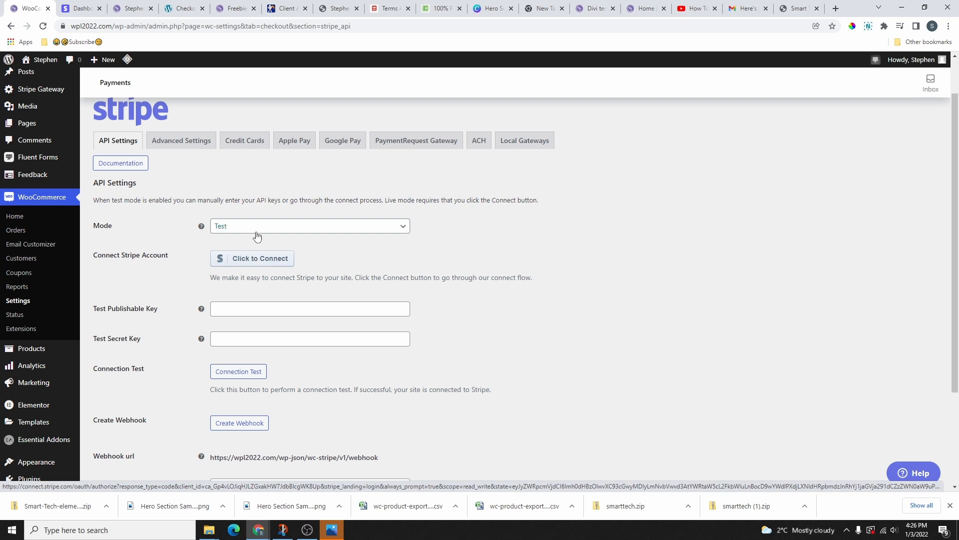
scroll(250, 235, "down", 1)
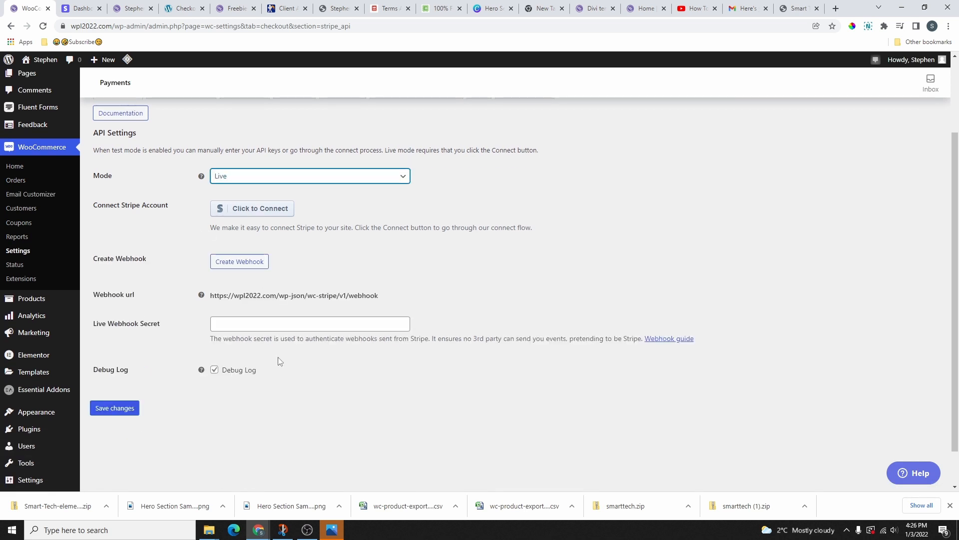
scroll(278, 360, "up", 2)
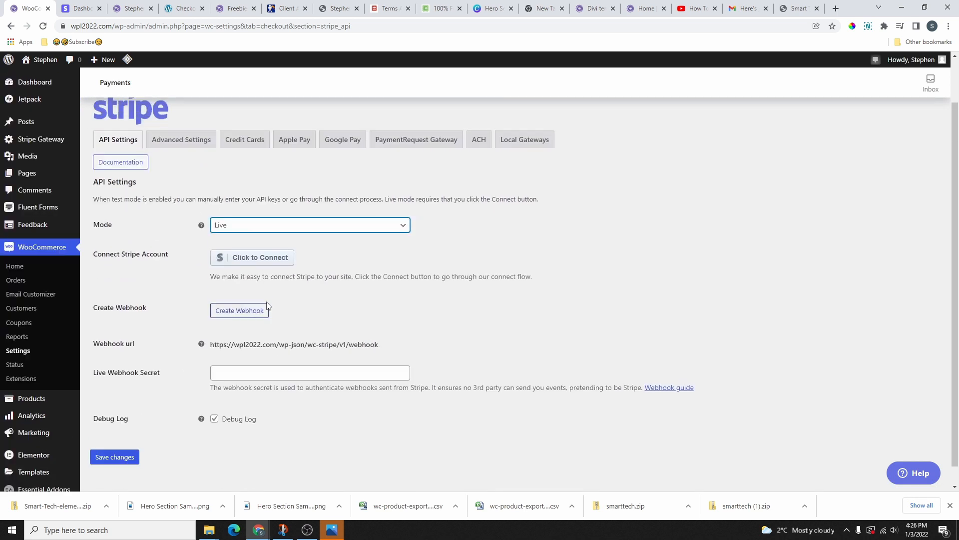
left_click(255, 280)
left_click(254, 290)
scroll(237, 234, "down", 2)
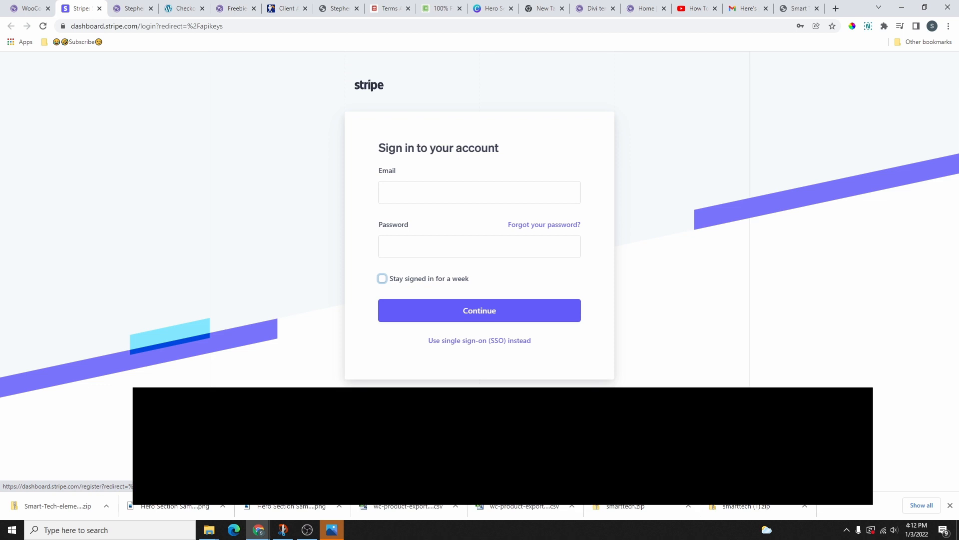
In the Stripe dashboard, turn on test mode and open the developer API keys
left_click(439, 401)
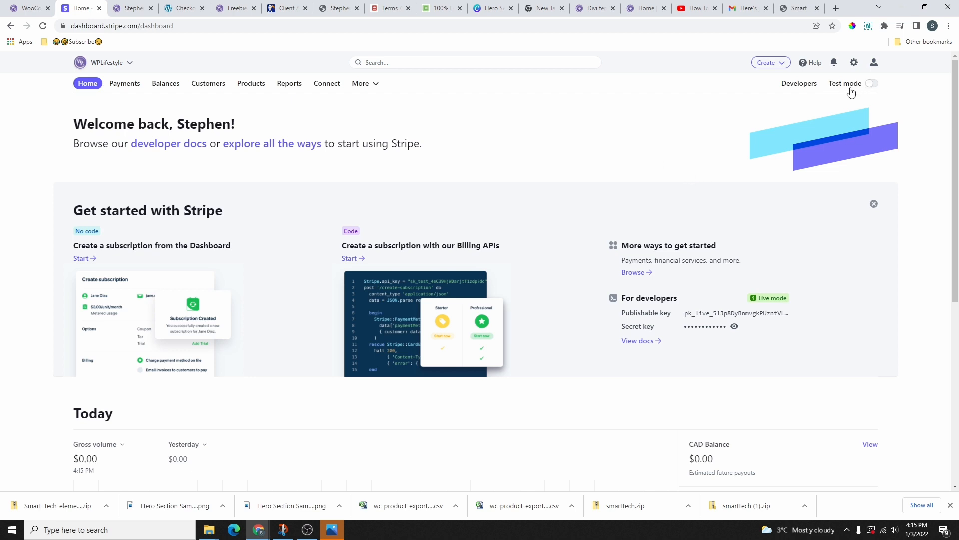
left_click(871, 85)
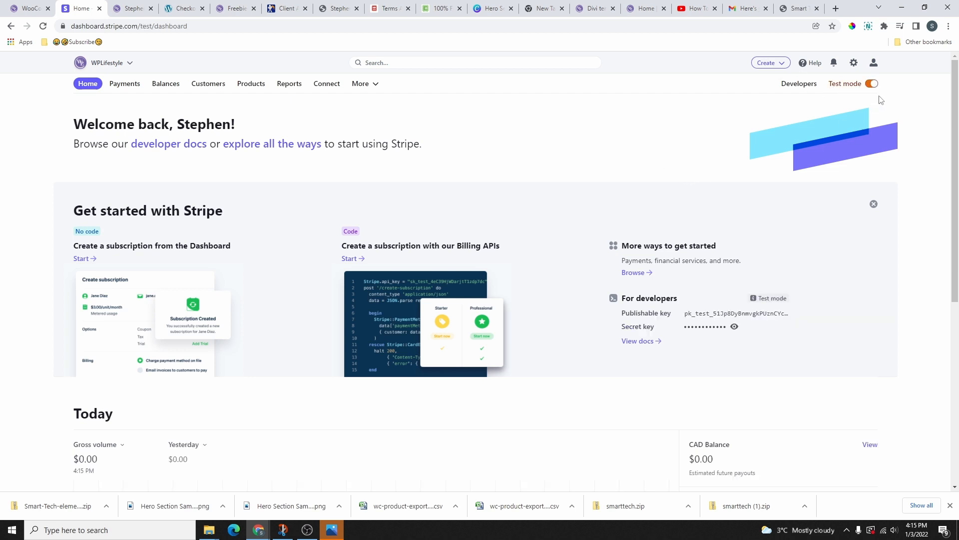
left_click(804, 85)
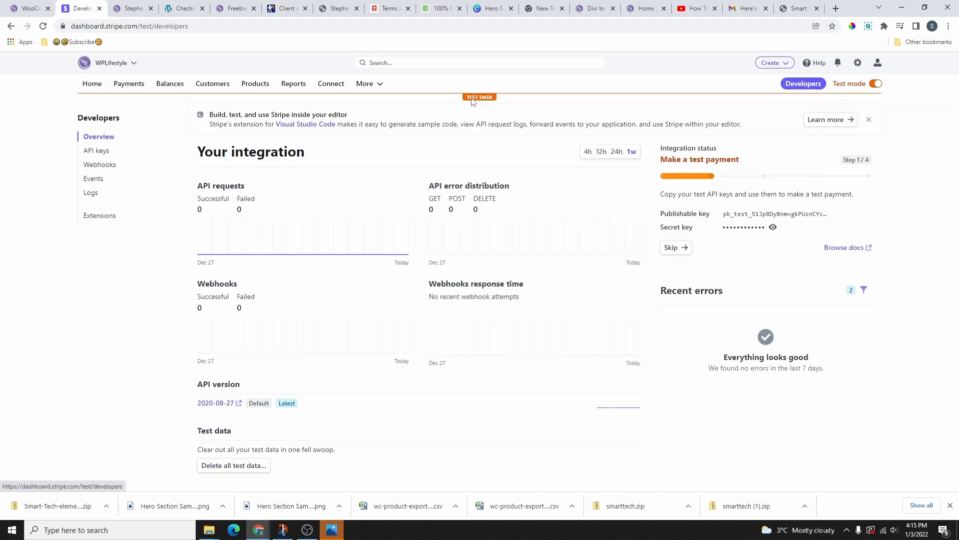
left_click(94, 152)
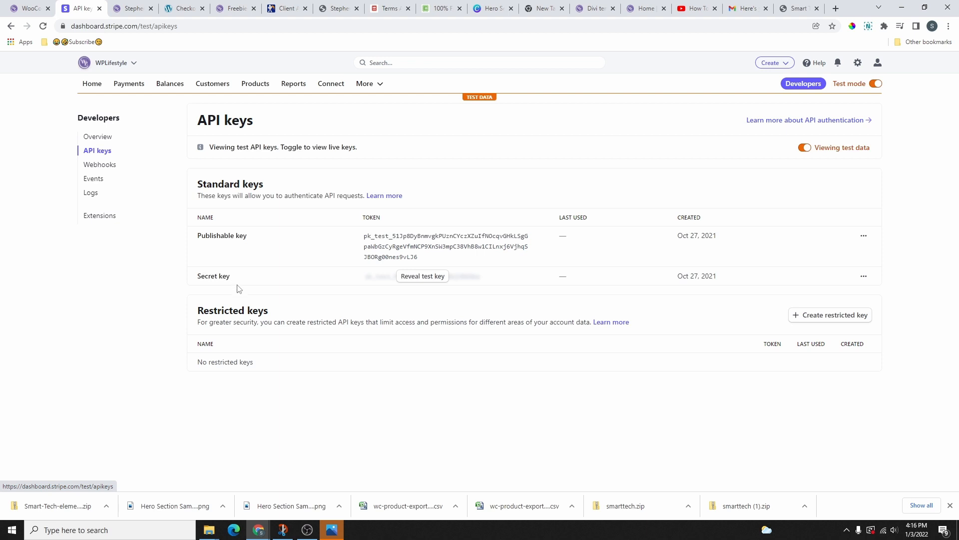
Copy the publishable test key from Stripe and paste it as the Test Publishable Key in the WooCommerce Stripe settings
left_click(393, 249)
left_click(30, 9)
left_click(237, 257)
right_click(241, 260)
left_click(275, 333)
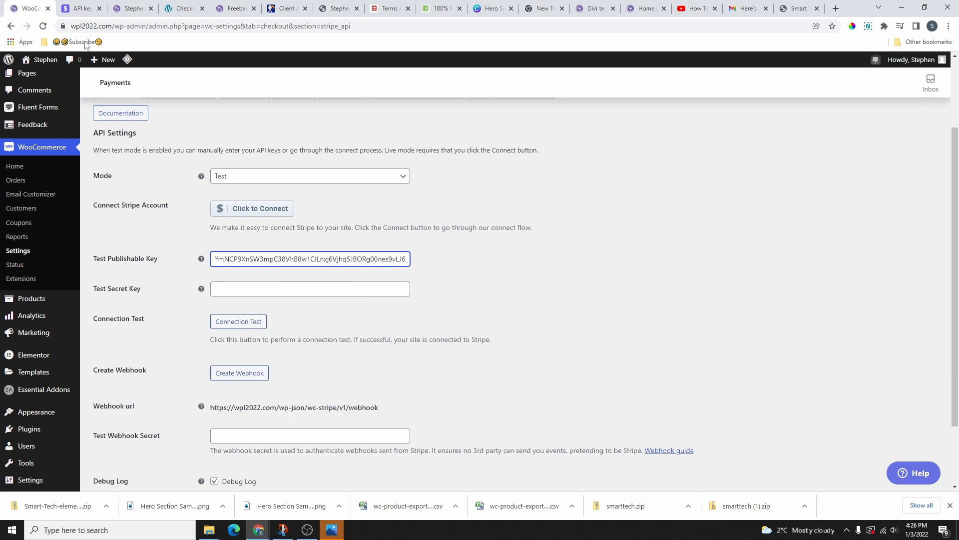
Reveal and copy the secret test key in Stripe, and paste it as the Test Secret Key in the WooCommerce Stripe settings
left_click(80, 9)
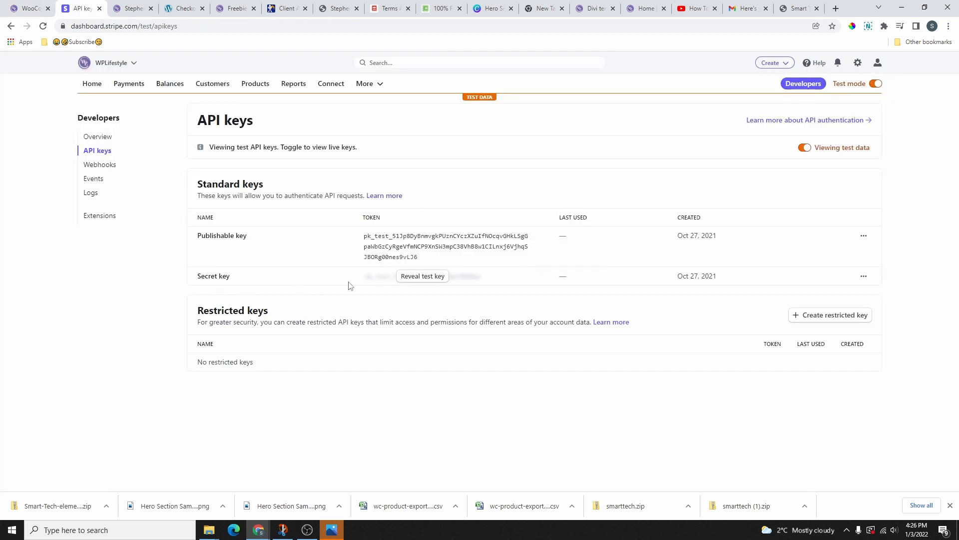
left_click(411, 276)
left_click(412, 287)
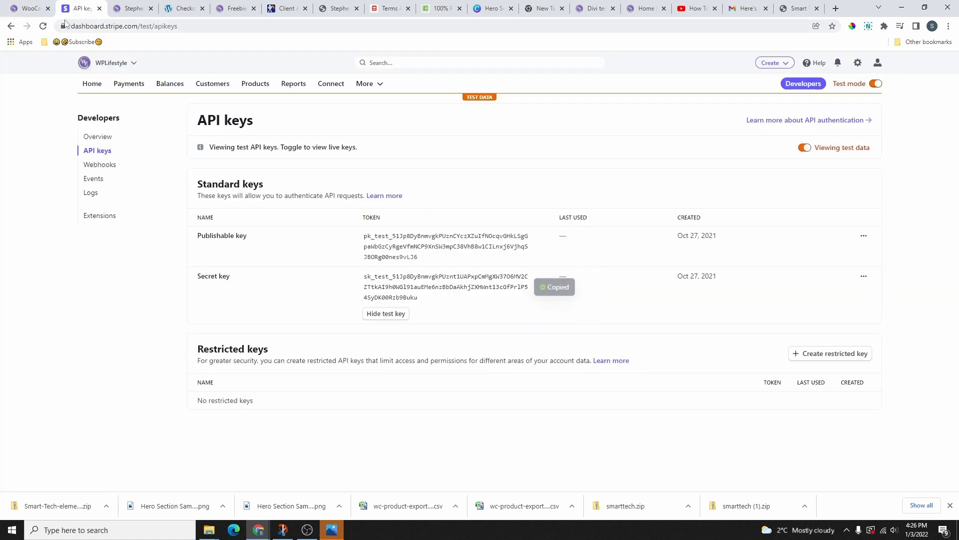
key("ctrl+Page_Up")
left_click(317, 288)
right_click(317, 290)
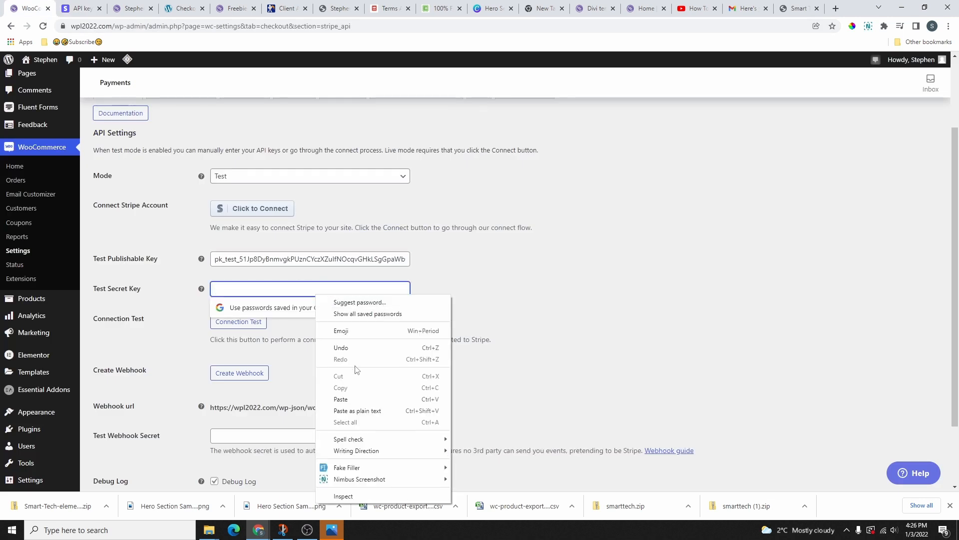
left_click(341, 398)
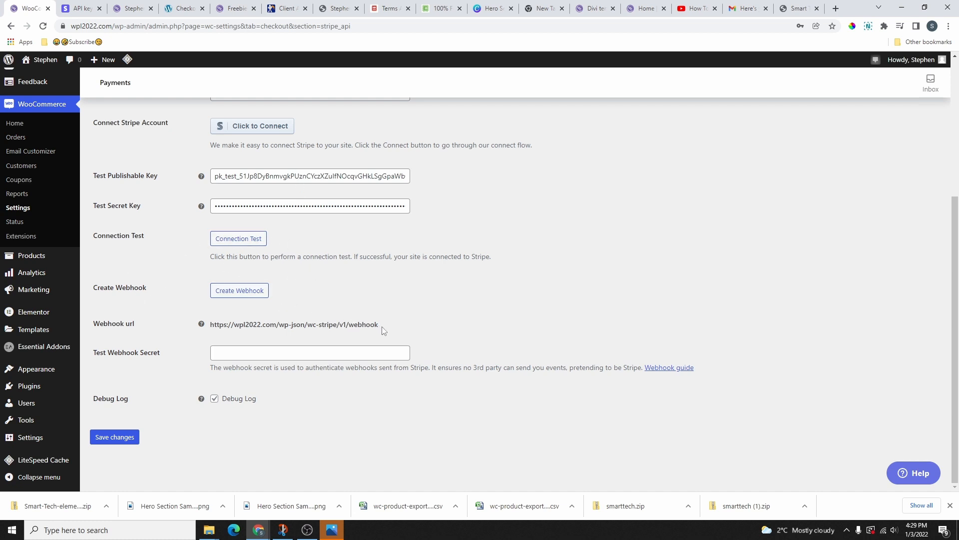
Copy the webhook URL from the WooCommerce Stripe API settings and return to the Stripe dashboard
left_click_drag(385, 328, 213, 323)
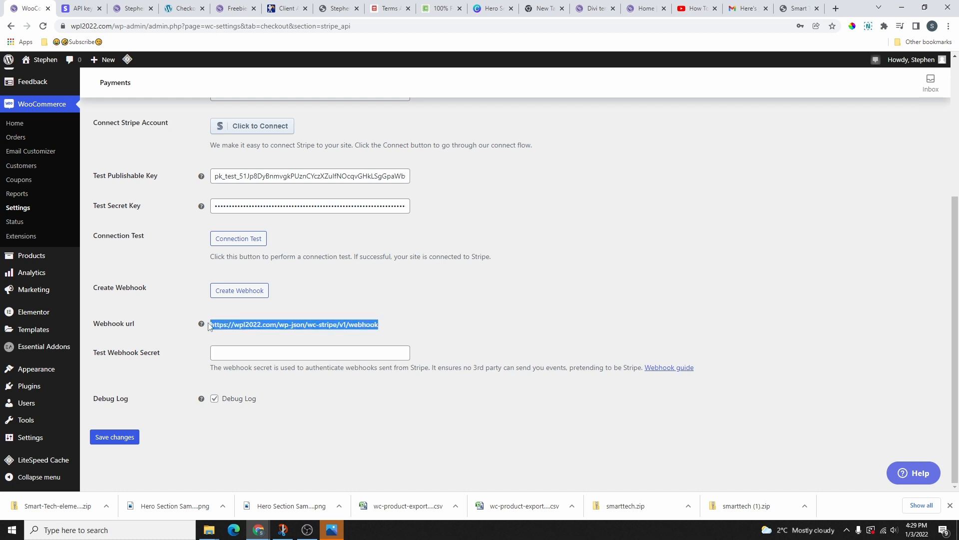
right_click(256, 324)
left_click(274, 330)
left_click(79, 8)
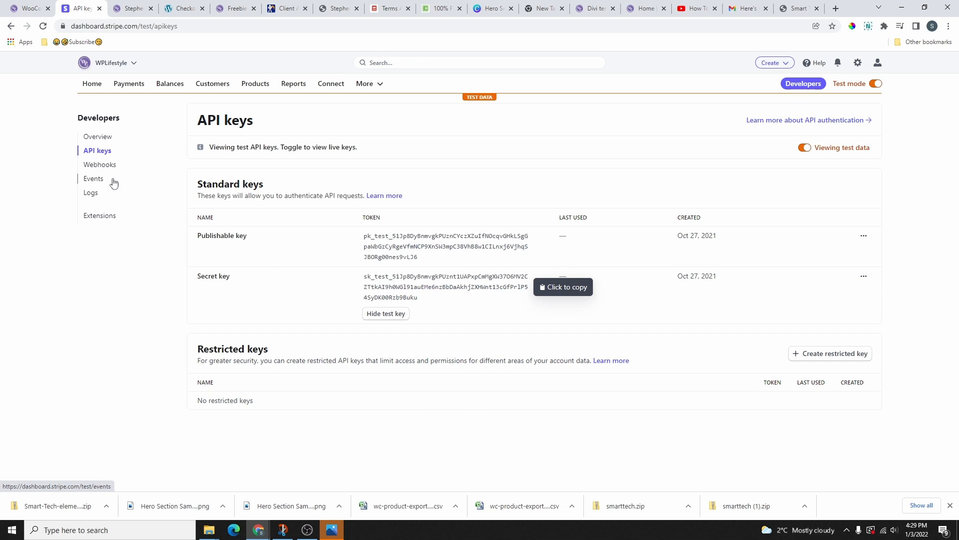
Start a new Stripe webhook endpoint with the copied webhook URL as Endpoint URL and the description "This is for my shop"
left_click(100, 167)
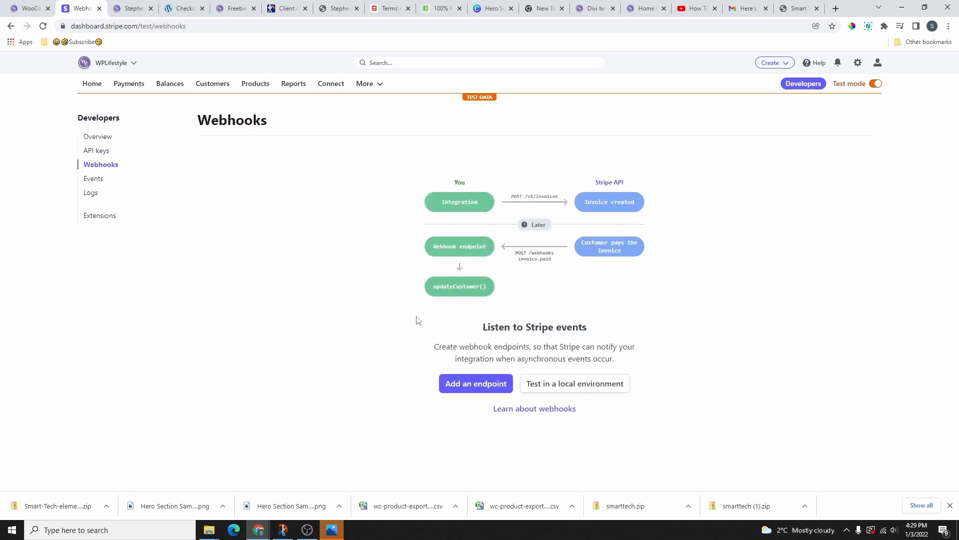
left_click(474, 385)
right_click(93, 200)
left_click(133, 277)
left_click(107, 240)
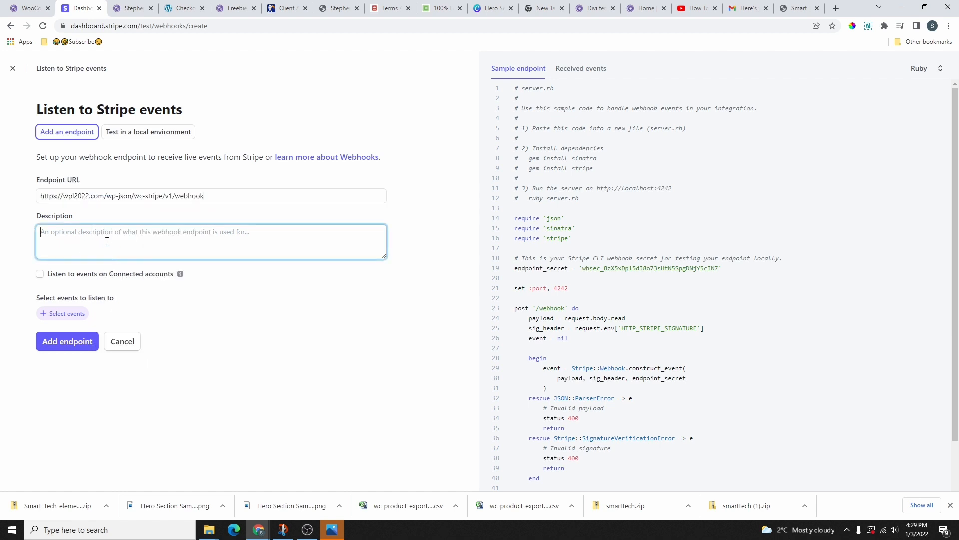
type("This is for my shop")
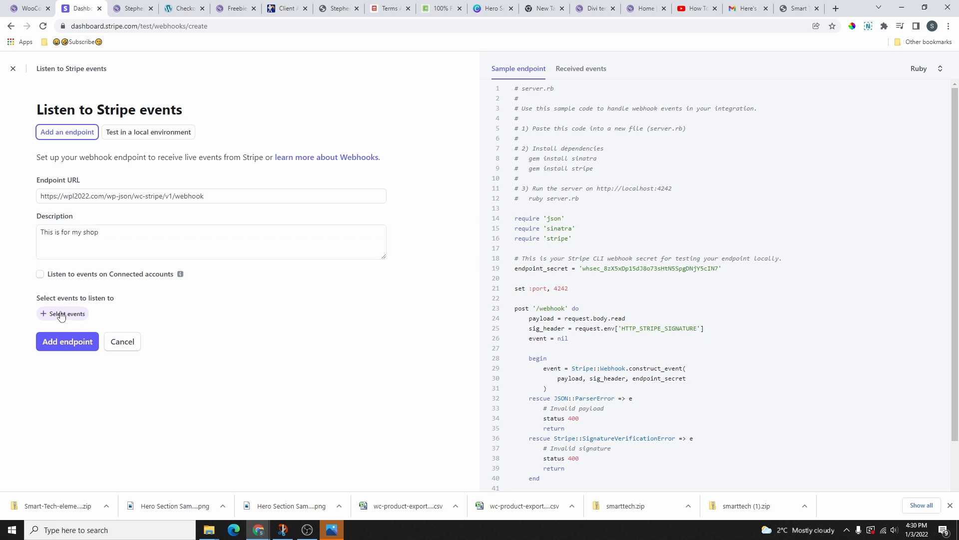
Select the charge.captured event for the webhook to listen to and add the endpoint
left_click(68, 318)
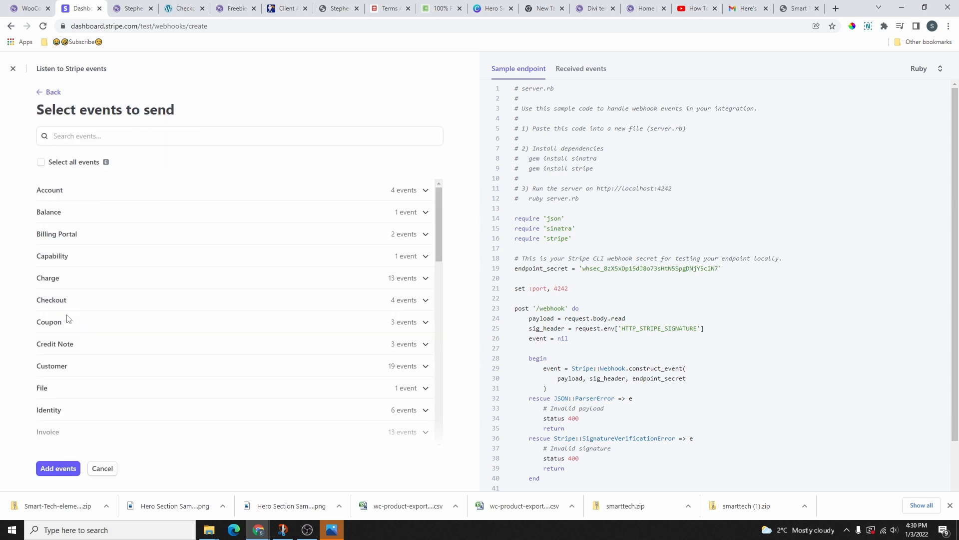
scroll(171, 364, "down", 3)
scroll(165, 295, "up", 3)
left_click(91, 283)
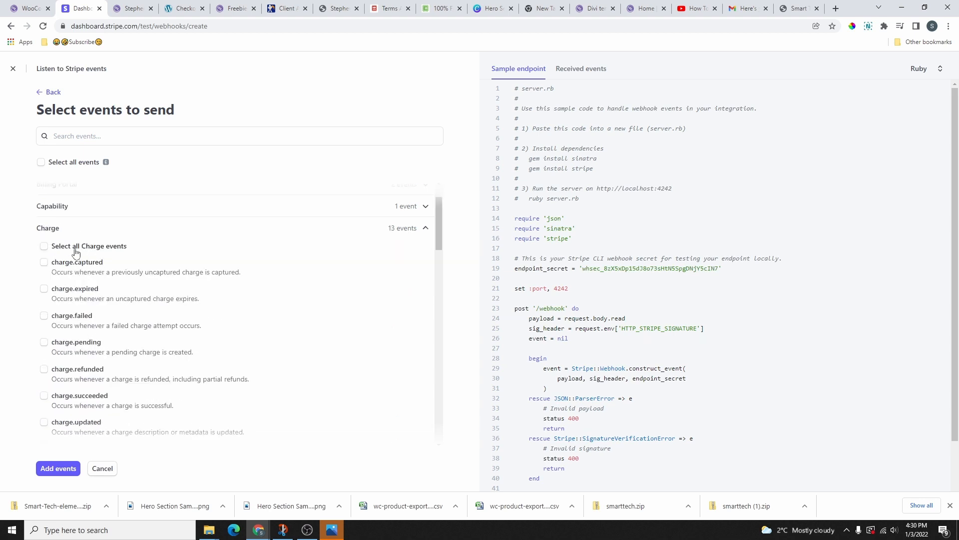
scroll(95, 323, "down", 1)
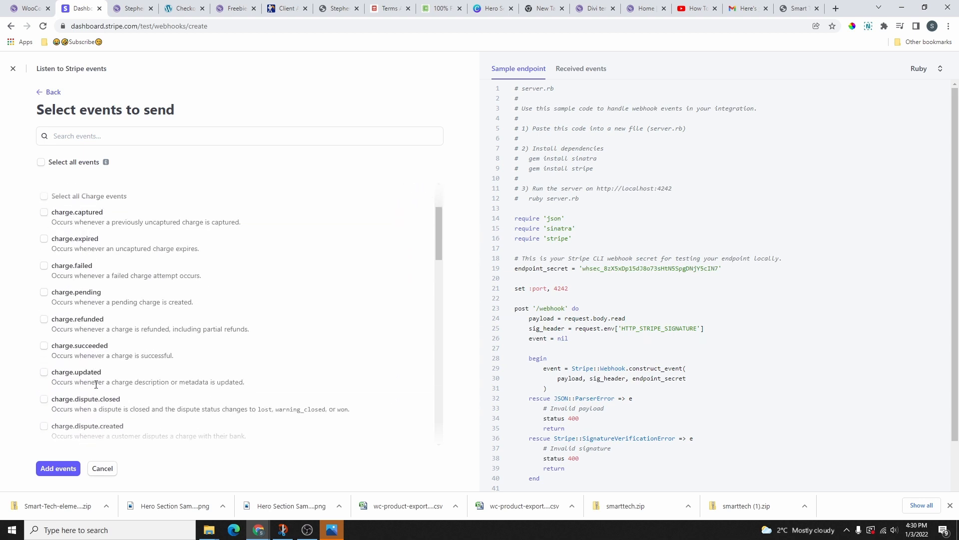
scroll(93, 352, "up", 2)
left_click(44, 262)
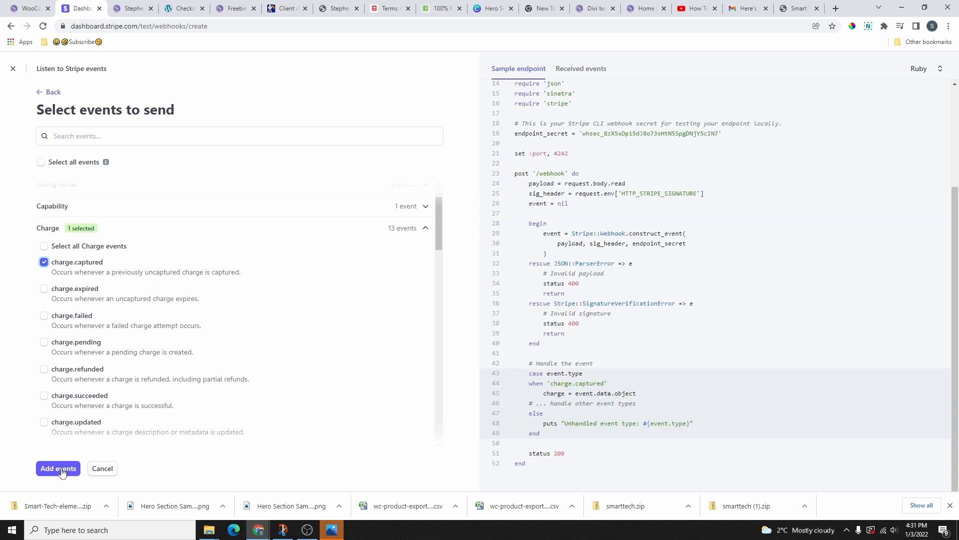
left_click(63, 472)
left_click(70, 359)
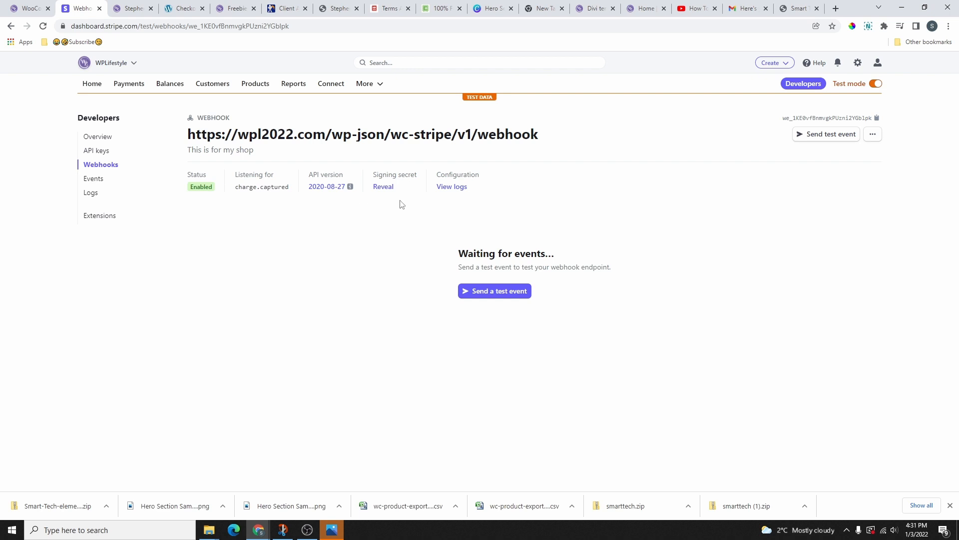
Reveal and copy the webhook's signing secret in Stripe, paste it as the Test Webhook Secret in the WooCommerce Stripe settings, and save
left_click(384, 187)
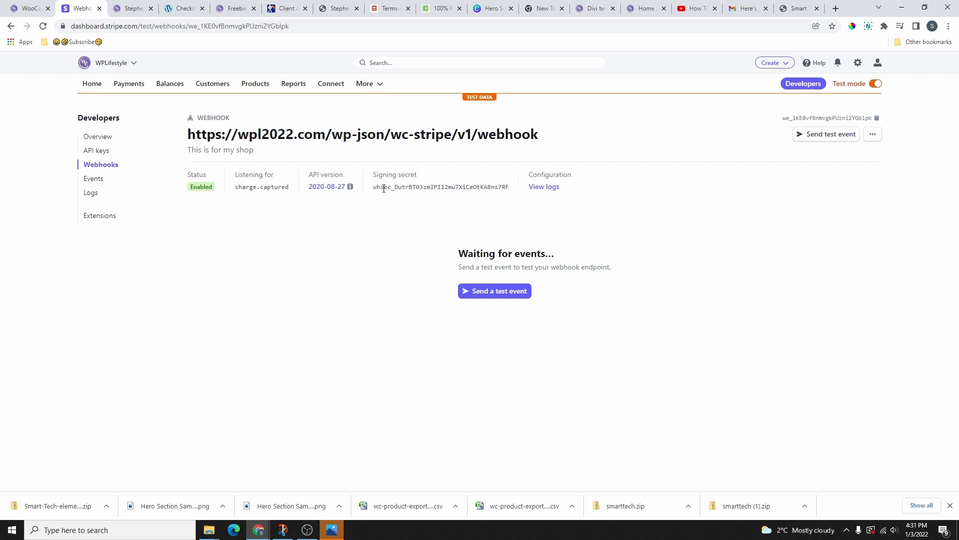
left_click_drag(510, 187, 372, 187)
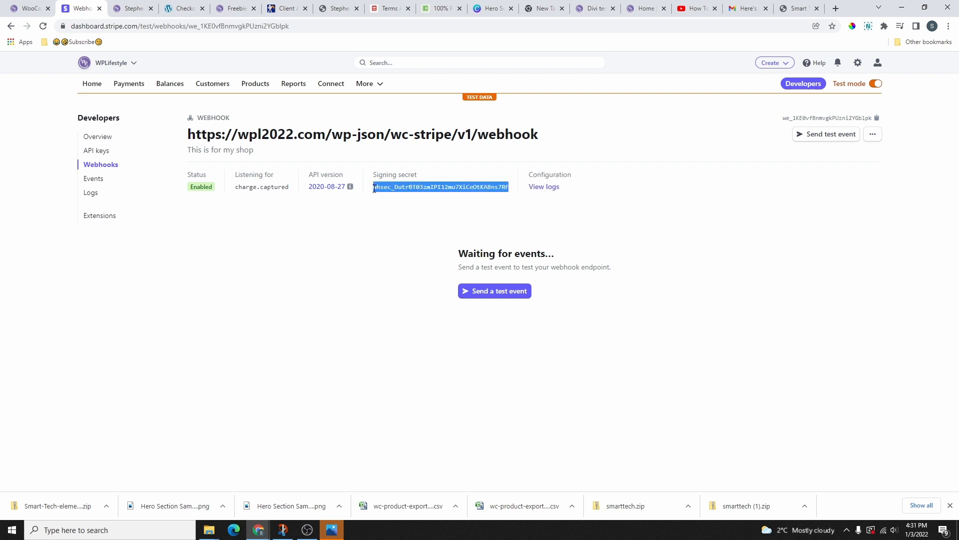
left_click(30, 8)
left_click(234, 358)
right_click(240, 358)
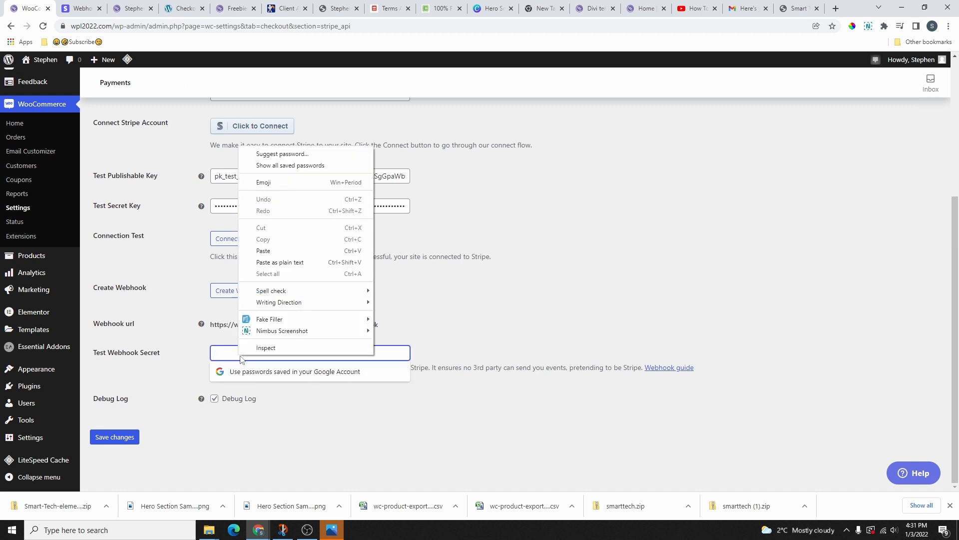
left_click(277, 251)
left_click(119, 441)
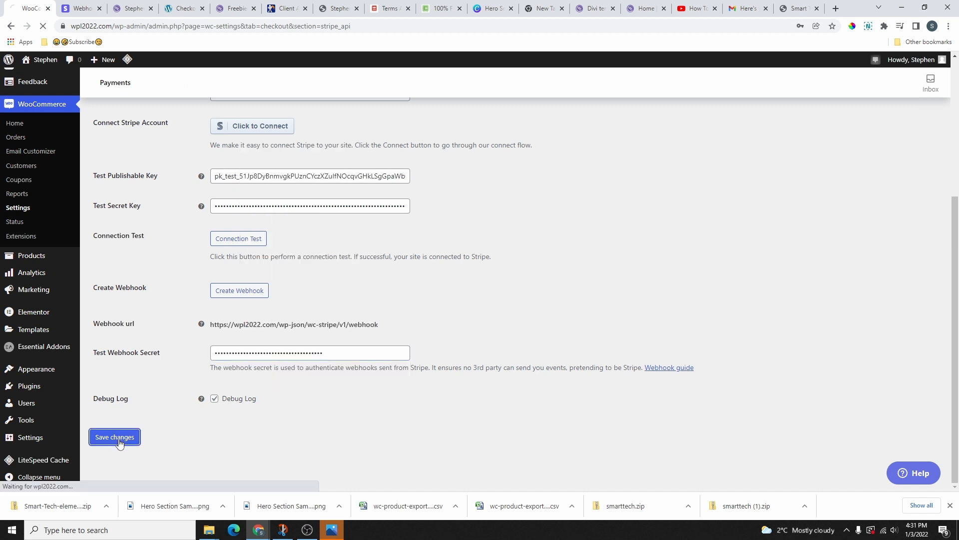
Run the Stripe connection test from the API settings and dismiss its message
scroll(293, 216, "up", 3)
scroll(315, 265, "down", 3)
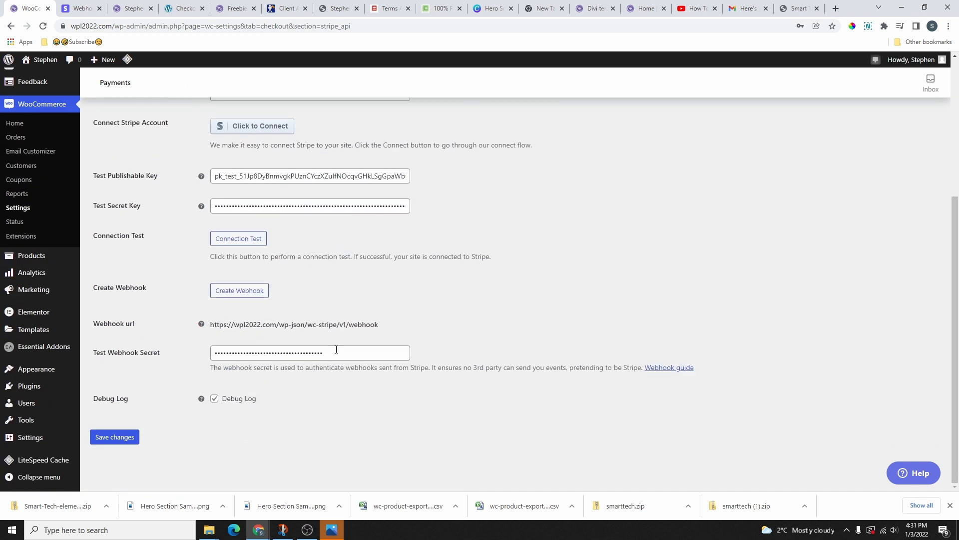
scroll(335, 333, "up", 2)
left_click(240, 339)
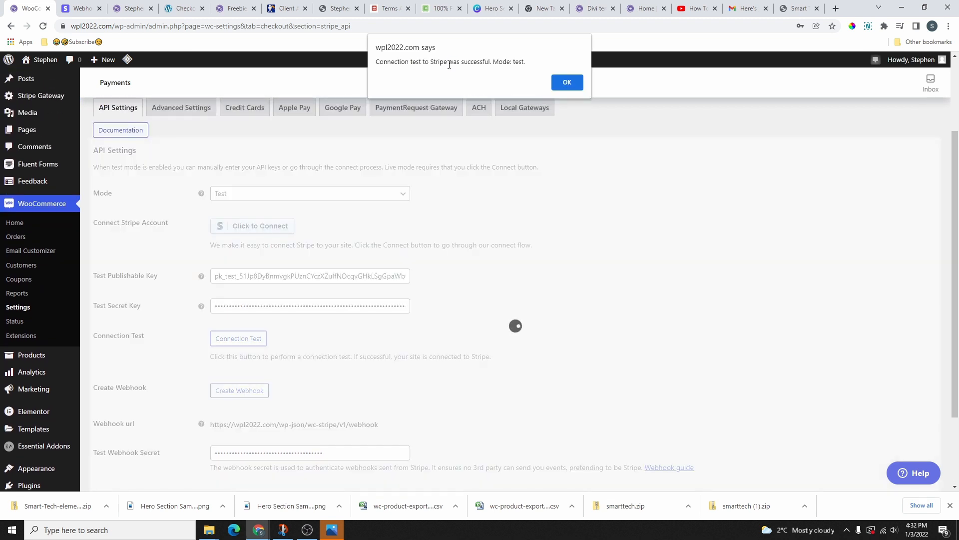
left_click_drag(449, 62, 489, 62)
left_click(566, 81)
Check the Test and Live options for the Stripe Mode, and examine the test mode toggle and API keys in the Stripe dashboard
scroll(189, 275, "down", 1)
left_click(243, 159)
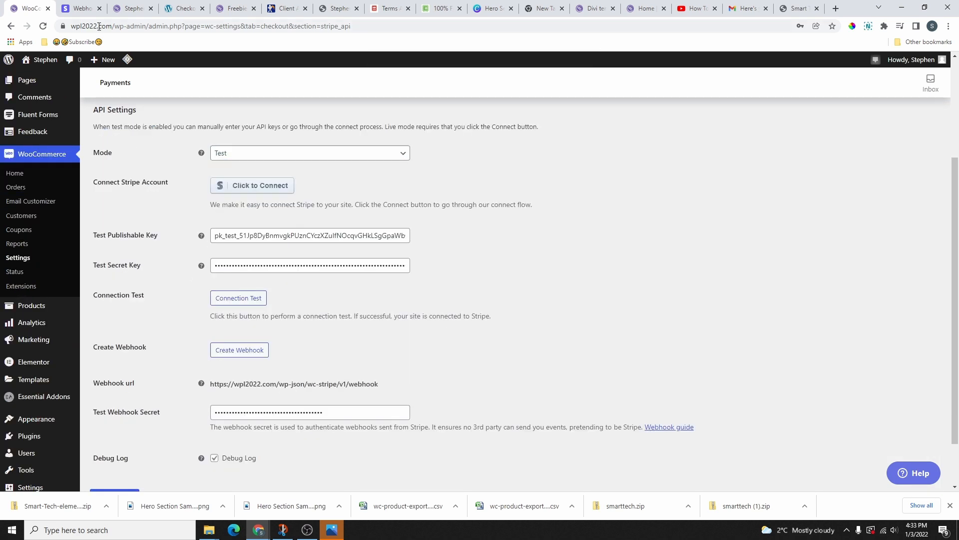
left_click(82, 8)
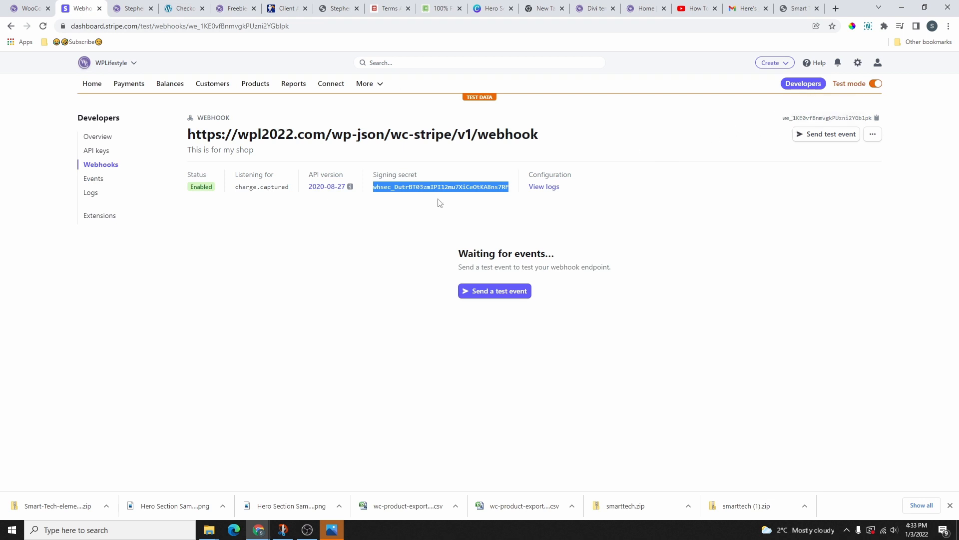
left_click(874, 84)
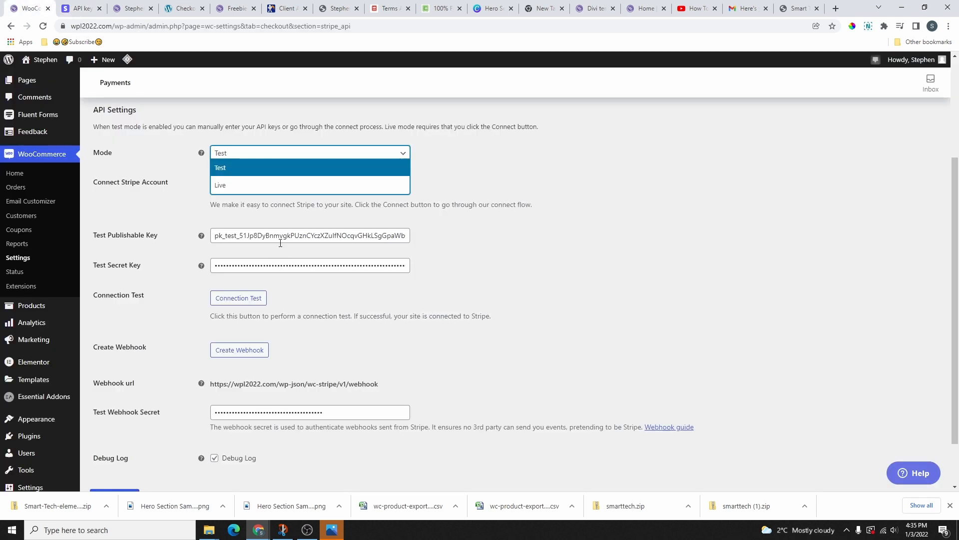
key("ctrl+Tab")
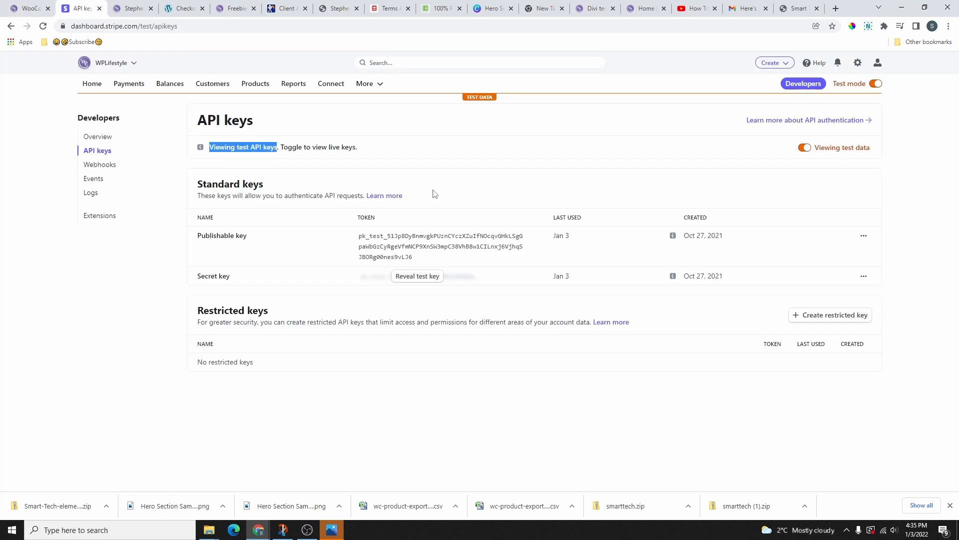
key("ctrl+shift+Tab")
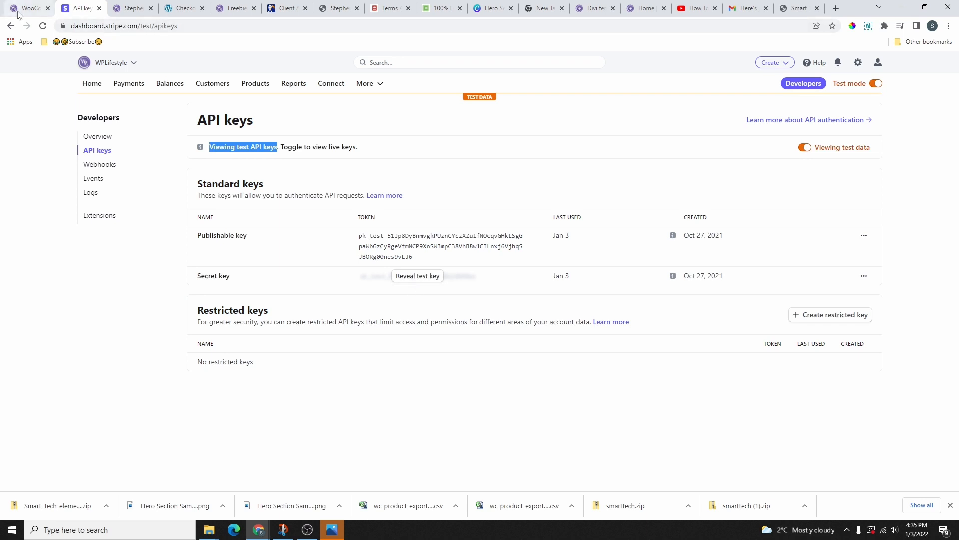
scroll(250, 300, "down", 1)
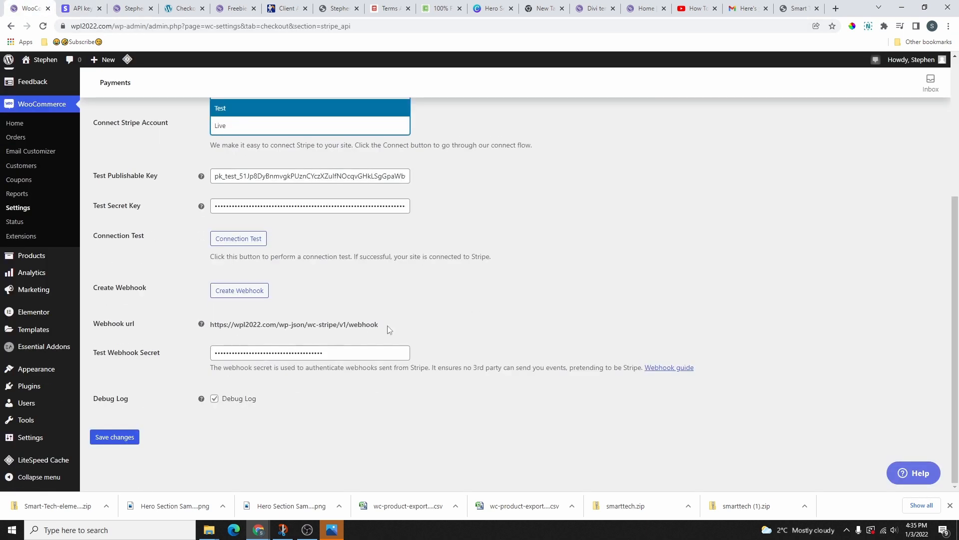
View Stripe's webhooks page and its blank form for adding an endpoint, close the form, and return to the WooCommerce Stripe settings
key("ctrl+Tab")
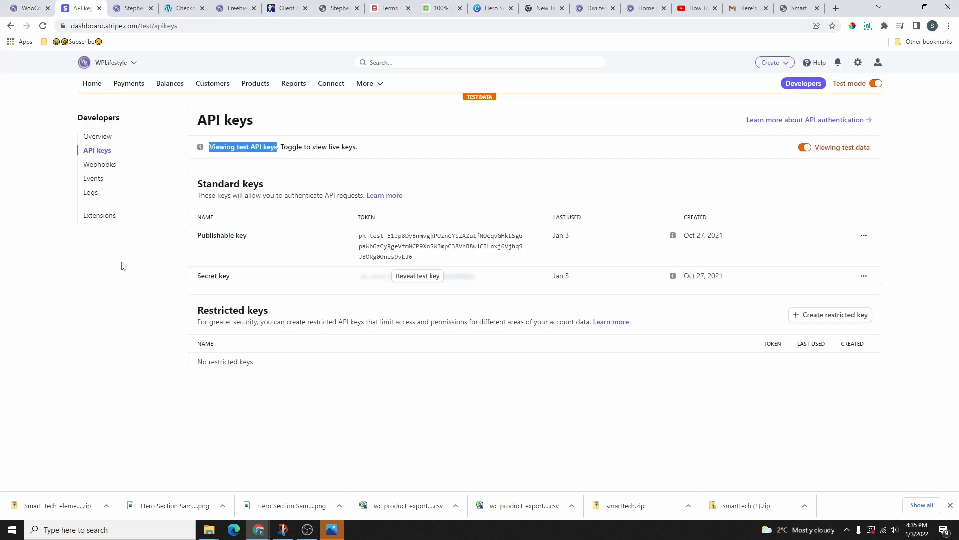
left_click(101, 165)
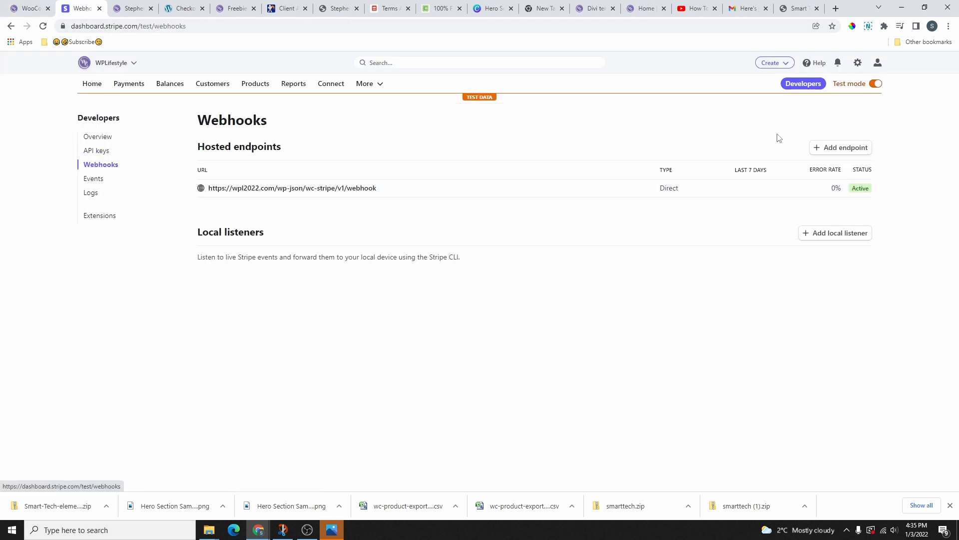
left_click(841, 149)
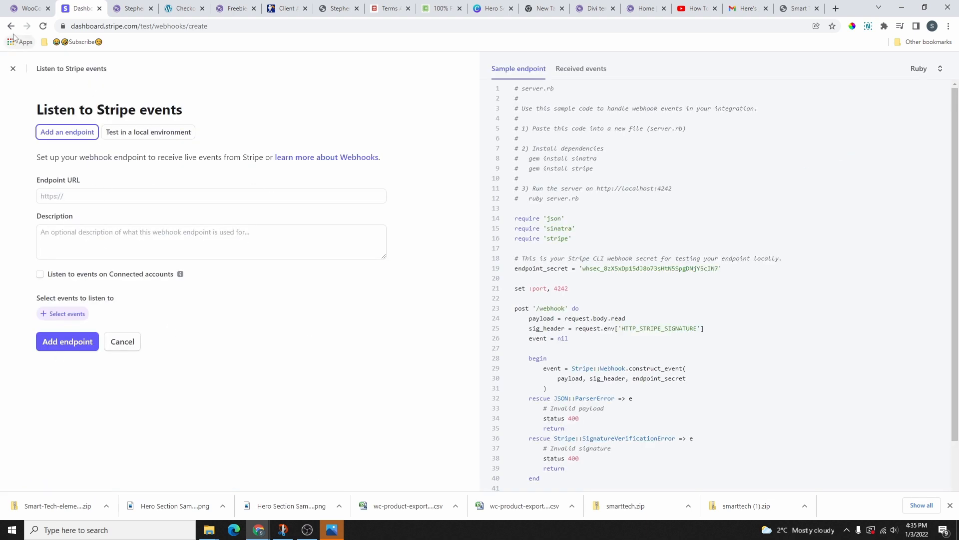
left_click(11, 69)
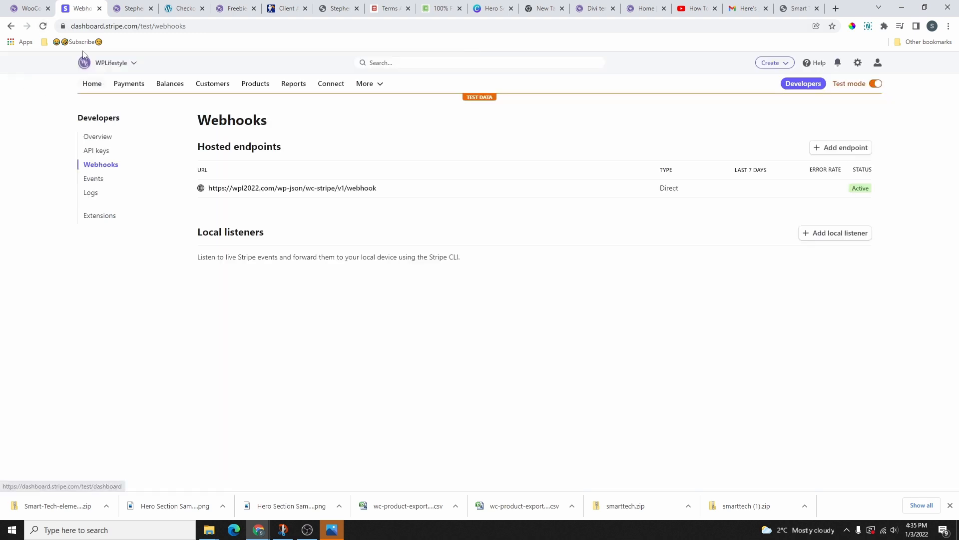
left_click(30, 9)
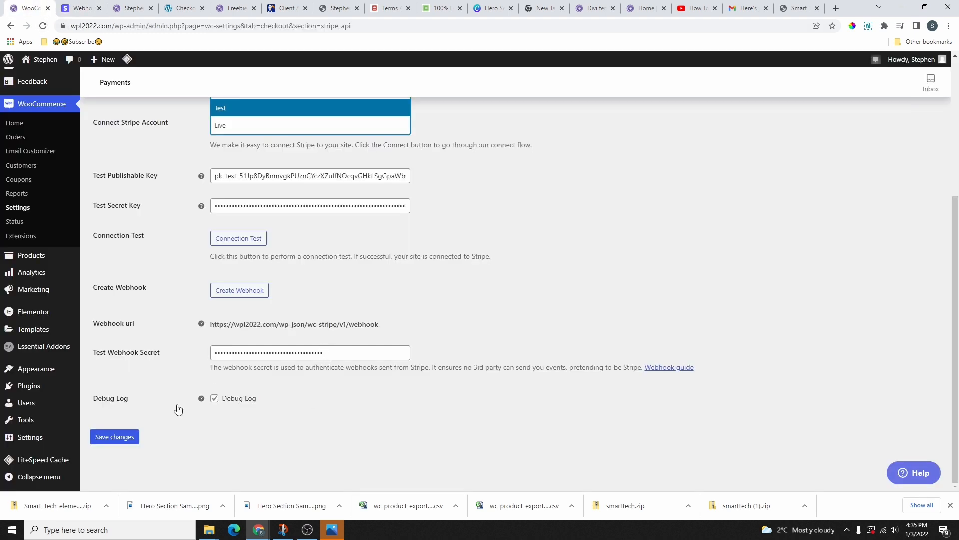
Save the Stripe API settings and open the Stripe Credit Cards gateway settings
left_click(122, 438)
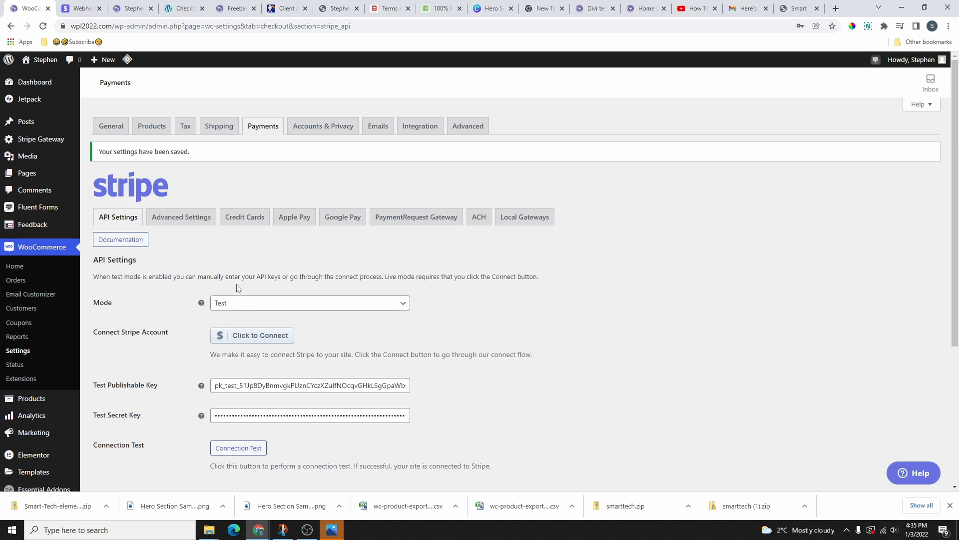
left_click(244, 216)
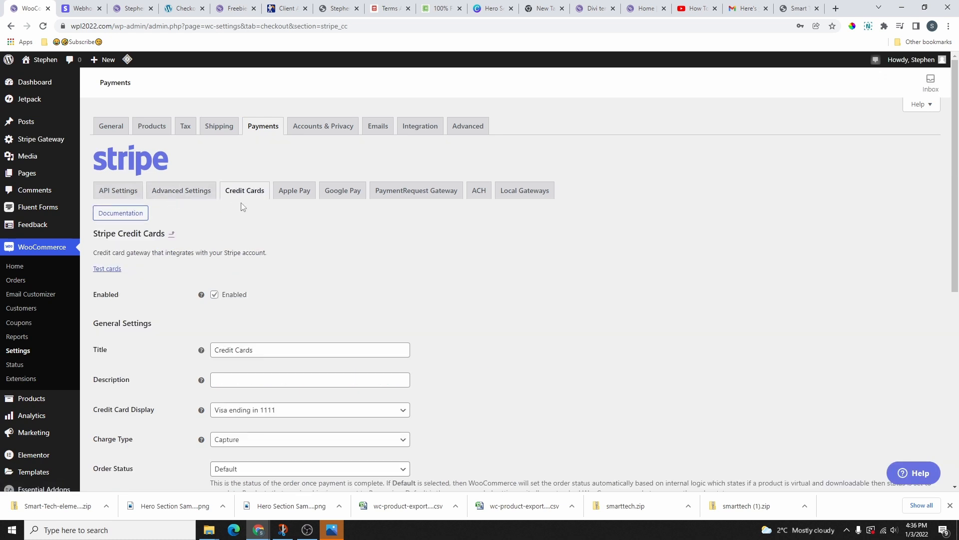
scroll(304, 280, "down", 3)
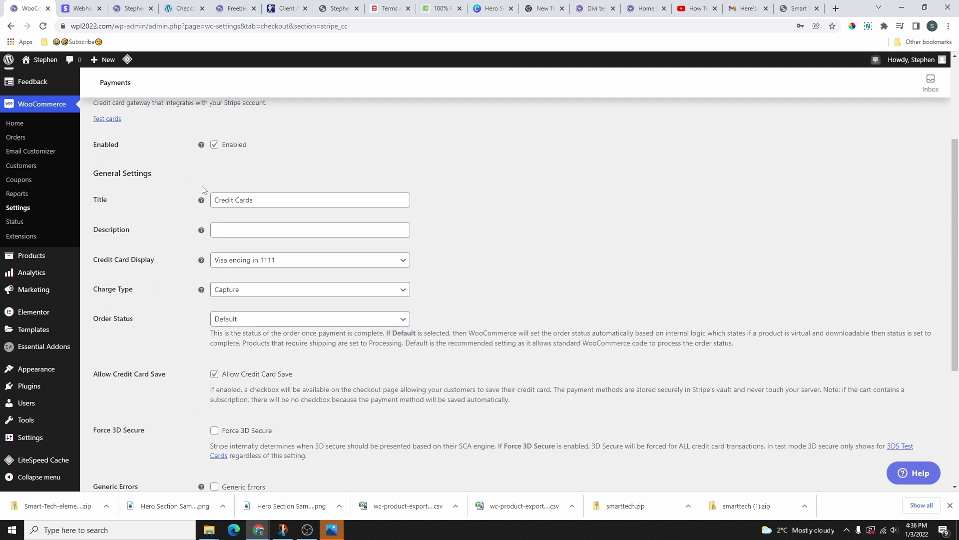
left_click(213, 145)
left_click(214, 145)
left_click(266, 202)
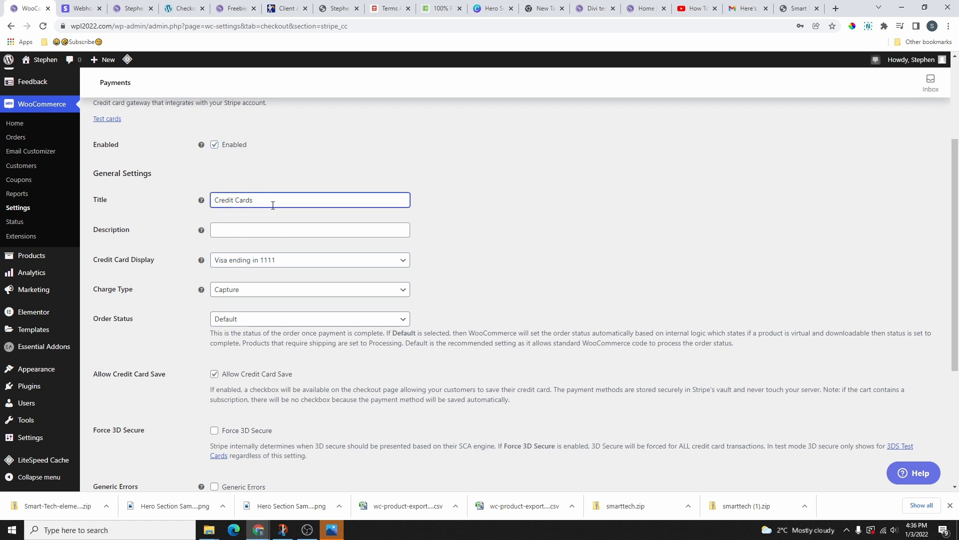
Set the Credit Card Display format to "Visa ********1111"
scroll(275, 200, "down", 1)
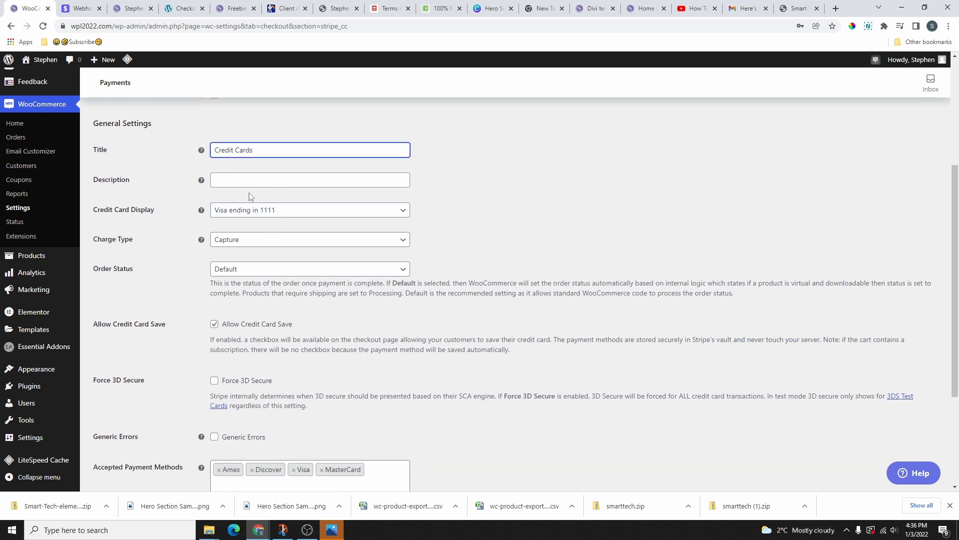
scroll(250, 203, "down", 1)
left_click(218, 161)
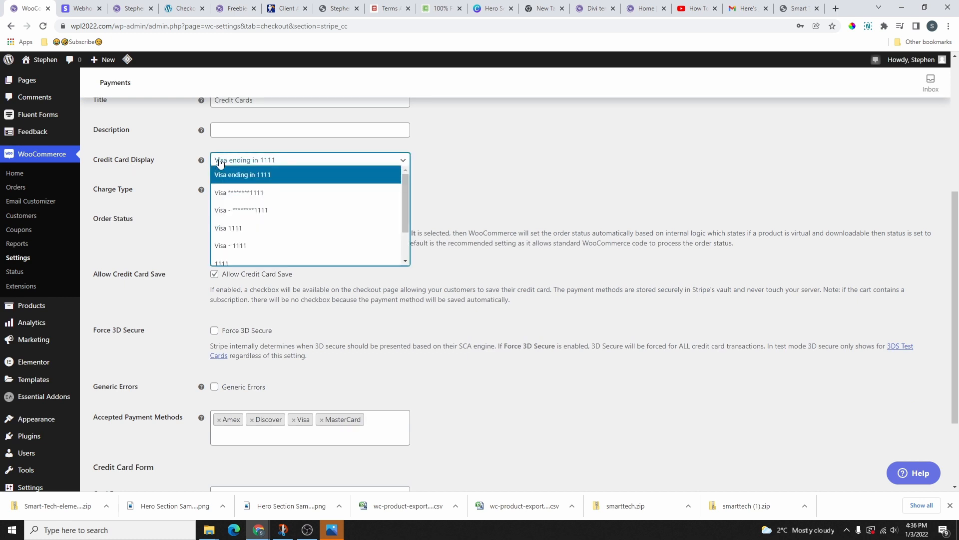
left_click(249, 196)
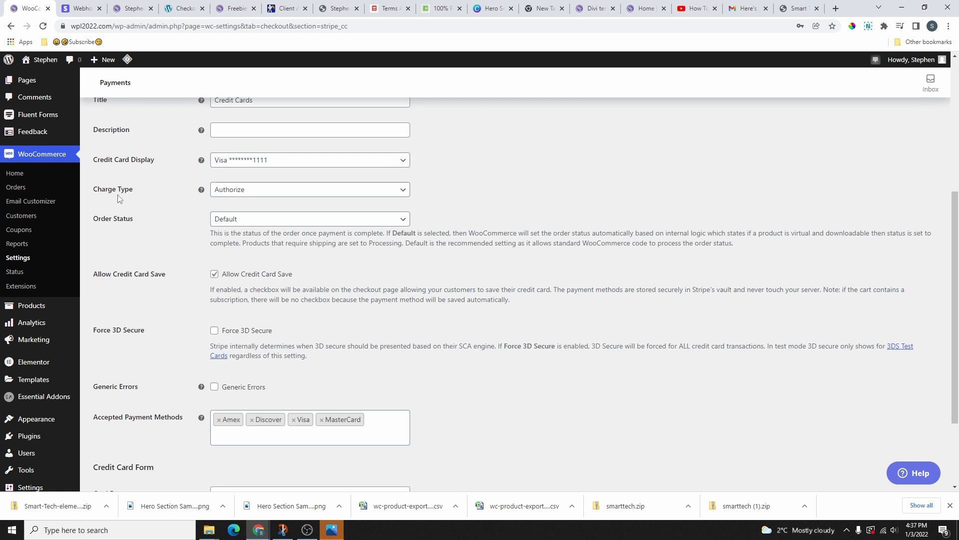
Set the Charge Type for Stripe credit cards to Capture
left_click(237, 190)
left_click(239, 206)
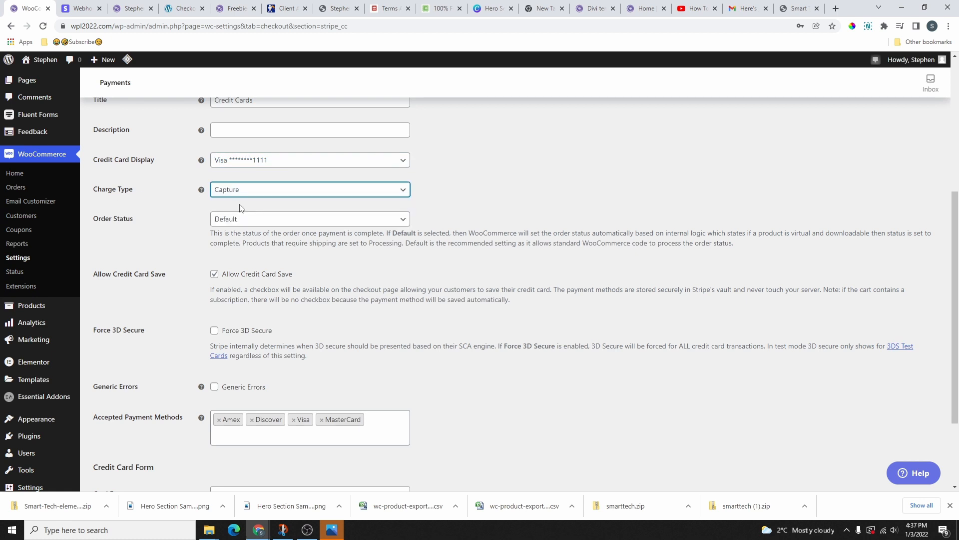
left_click(239, 190)
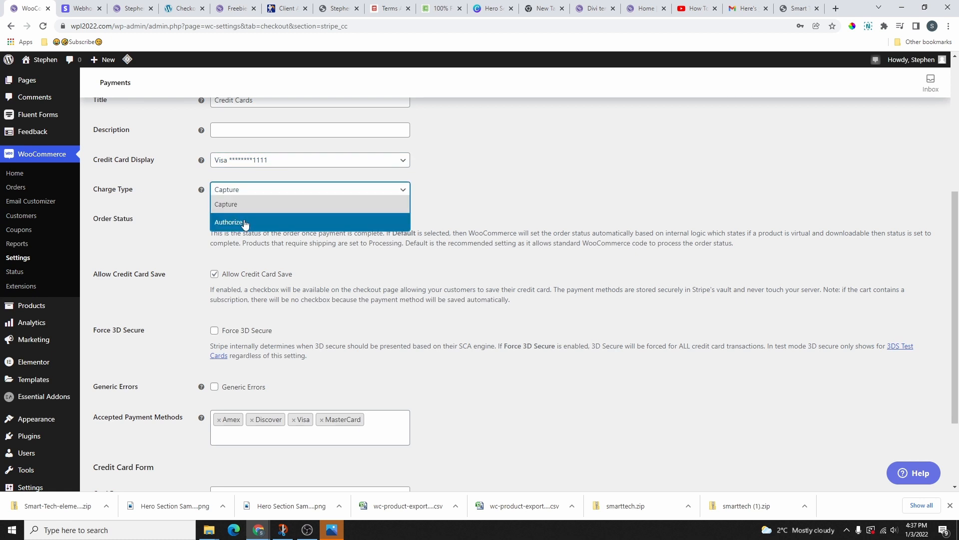
left_click(243, 206)
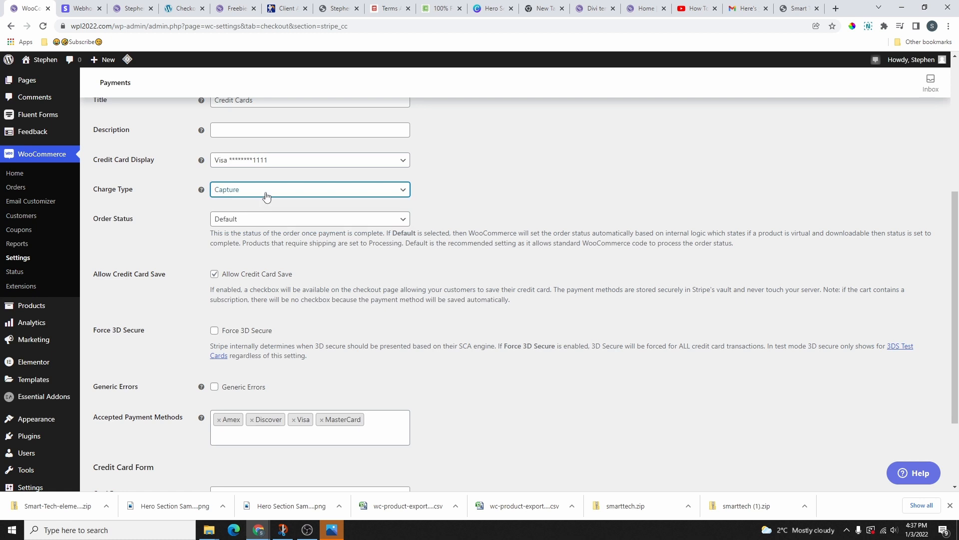
Remove Discover from the Accepted Payment Methods and add it back
scroll(333, 274, "down", 3)
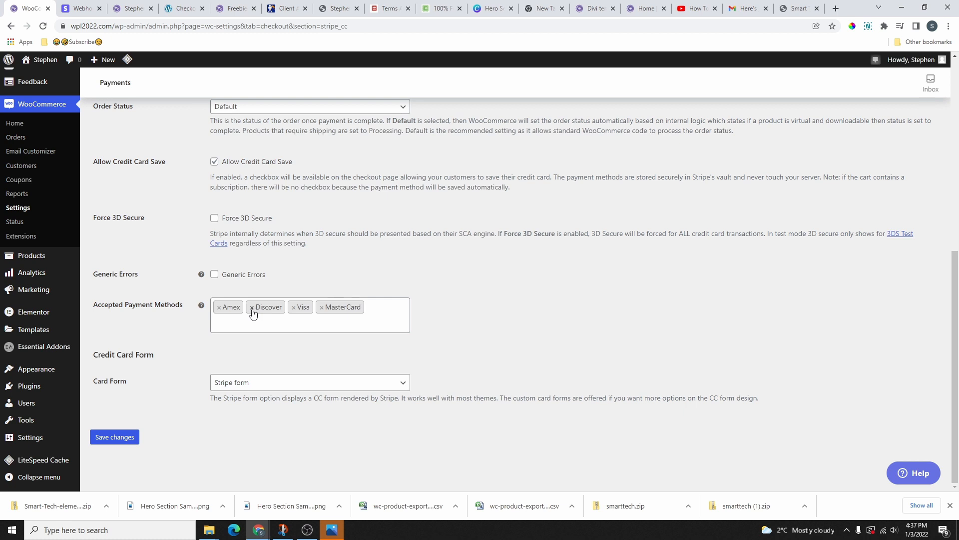
left_click(252, 308)
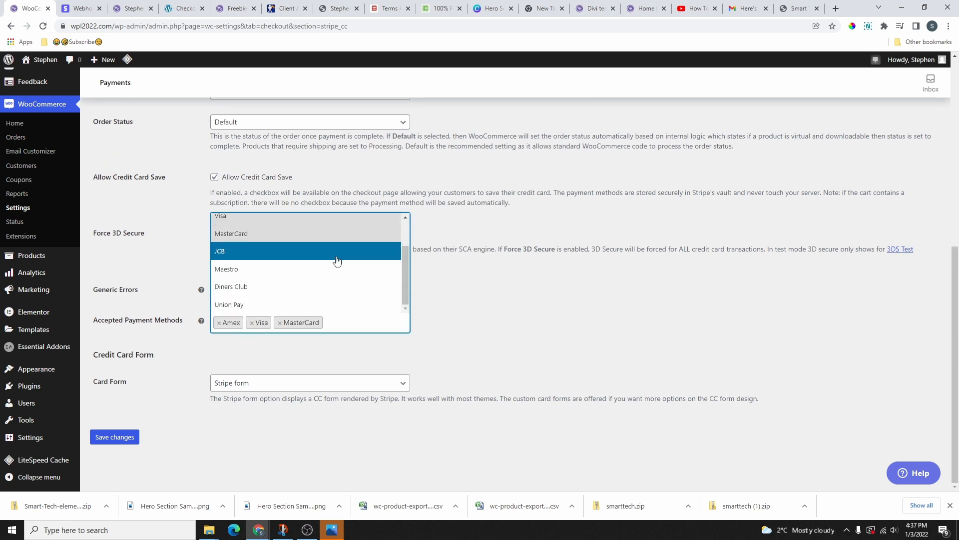
scroll(342, 302, "up", 1)
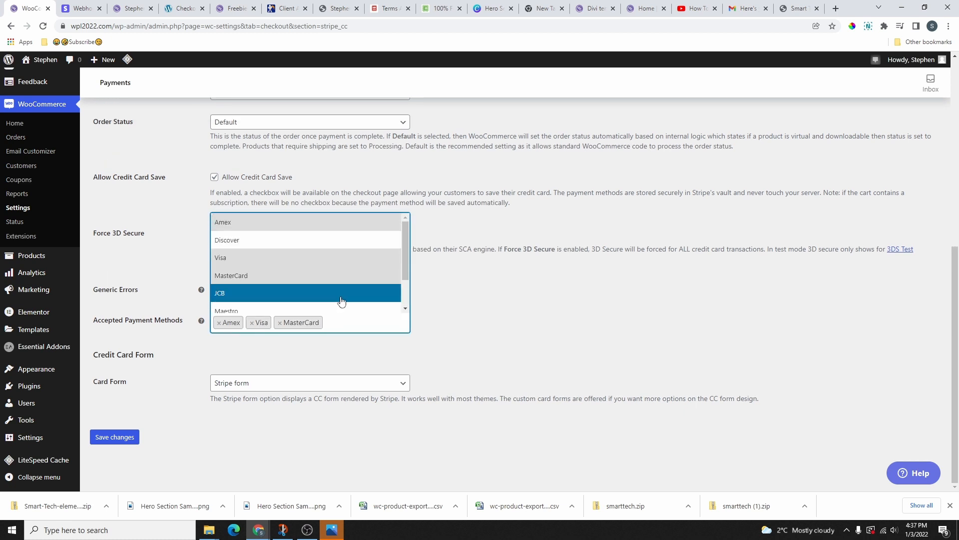
left_click(308, 241)
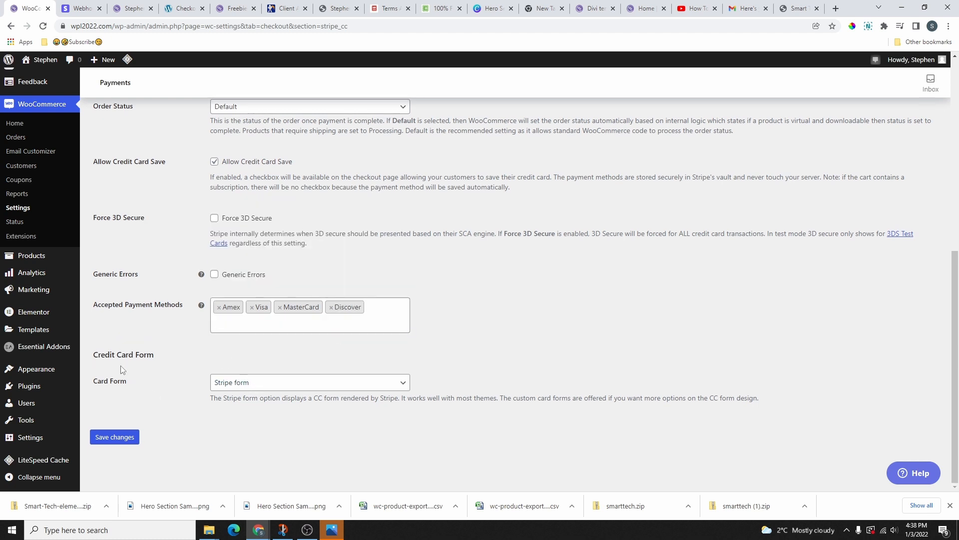
Switch the credit card form type to Custom form and view its additional options
left_click(242, 385)
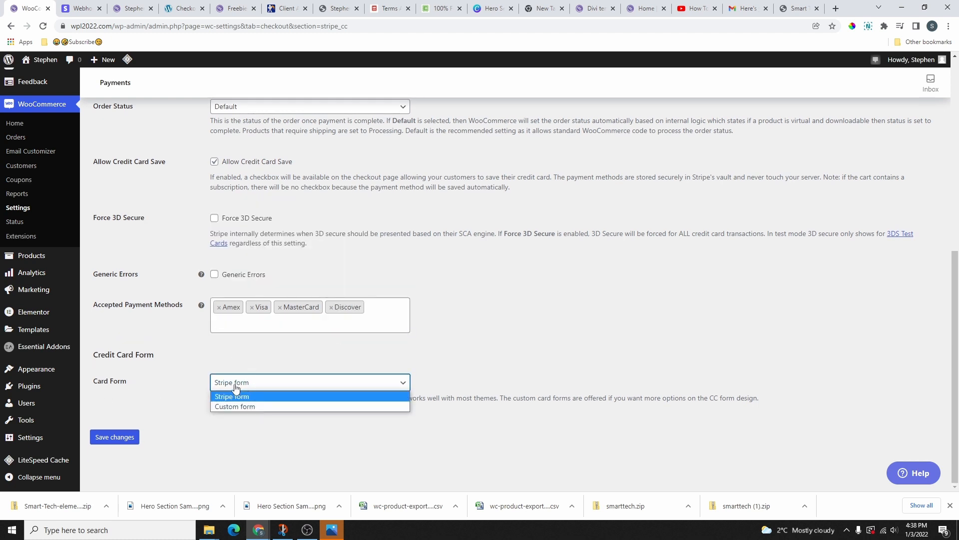
left_click(244, 406)
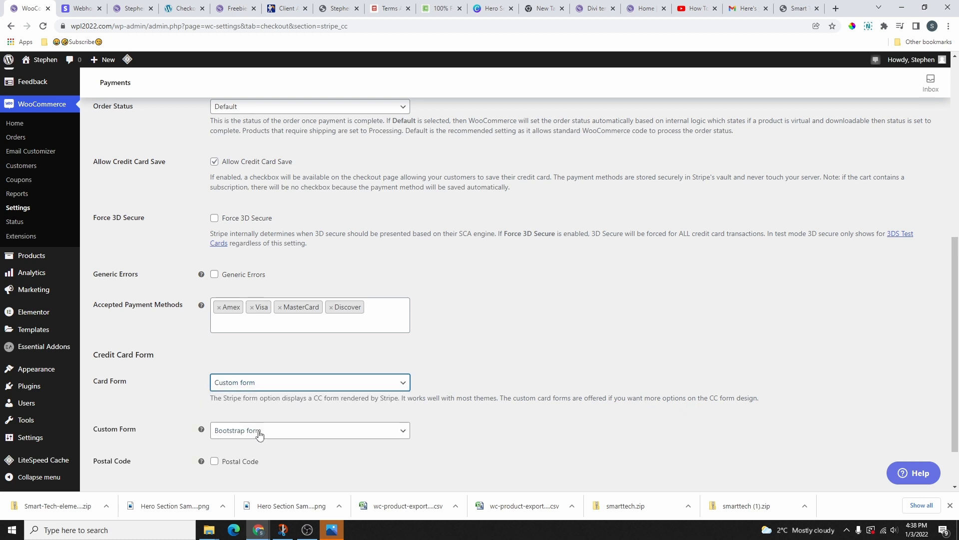
scroll(265, 434, "down", 1)
Set the Card Form back to Stripe form and save the credit card settings
left_click(251, 320)
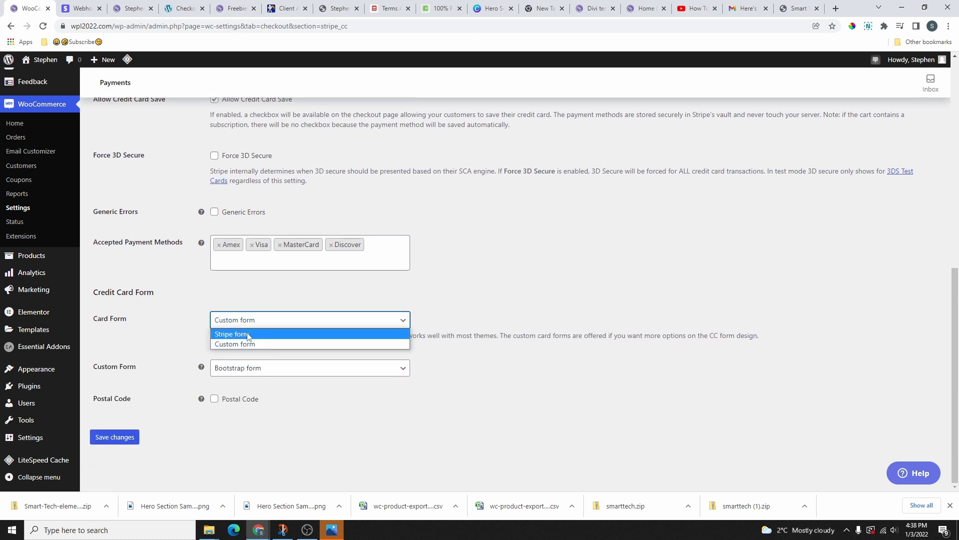
left_click(247, 334)
left_click(117, 442)
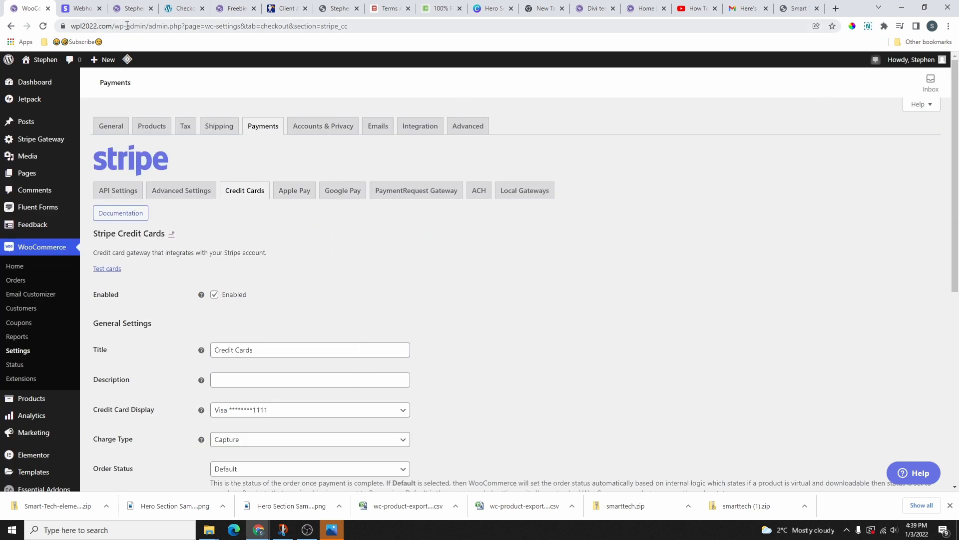
Open the live store's shop and cart, proceed to checkout, and view the Credit Cards payment form
left_click(129, 8)
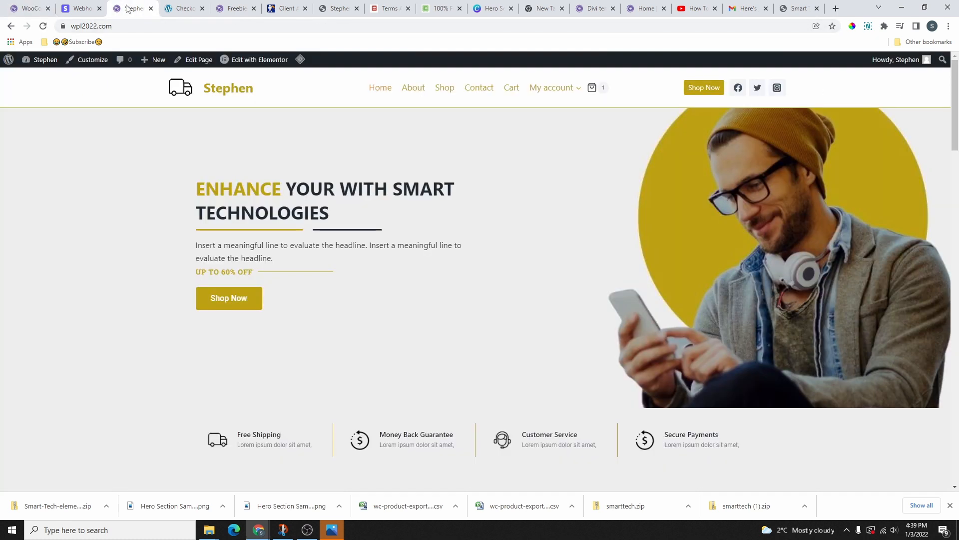
left_click(697, 89)
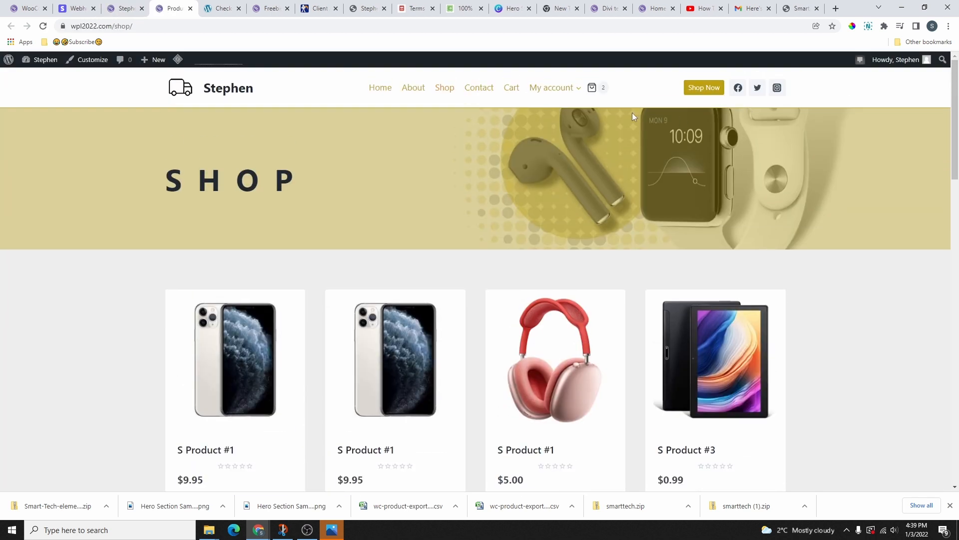
left_click(592, 88)
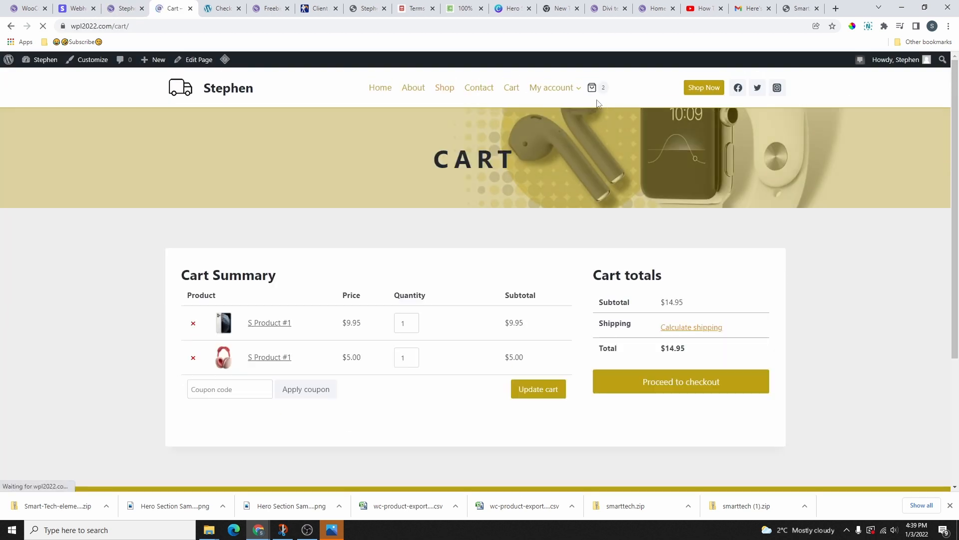
left_click(687, 387)
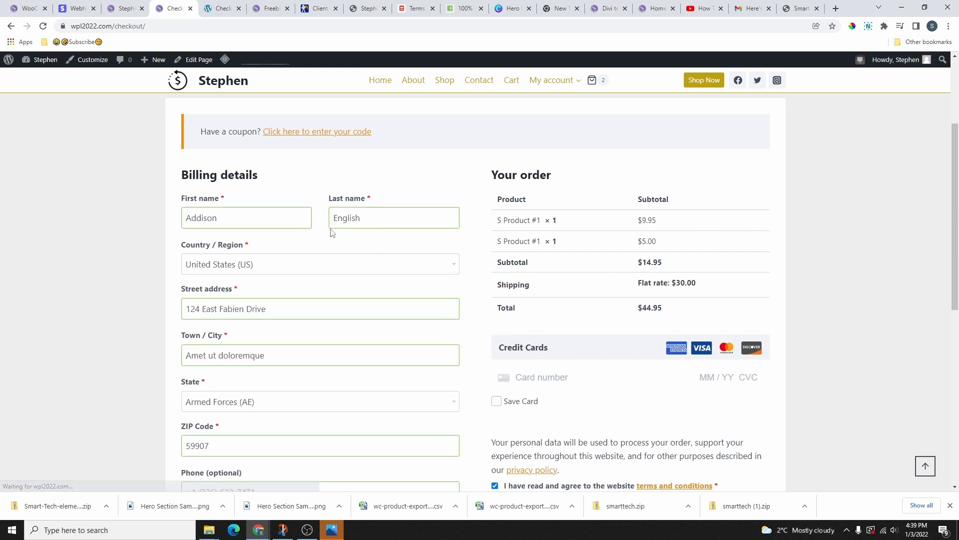
scroll(334, 213, "down", 5)
scroll(578, 281, "up", 3)
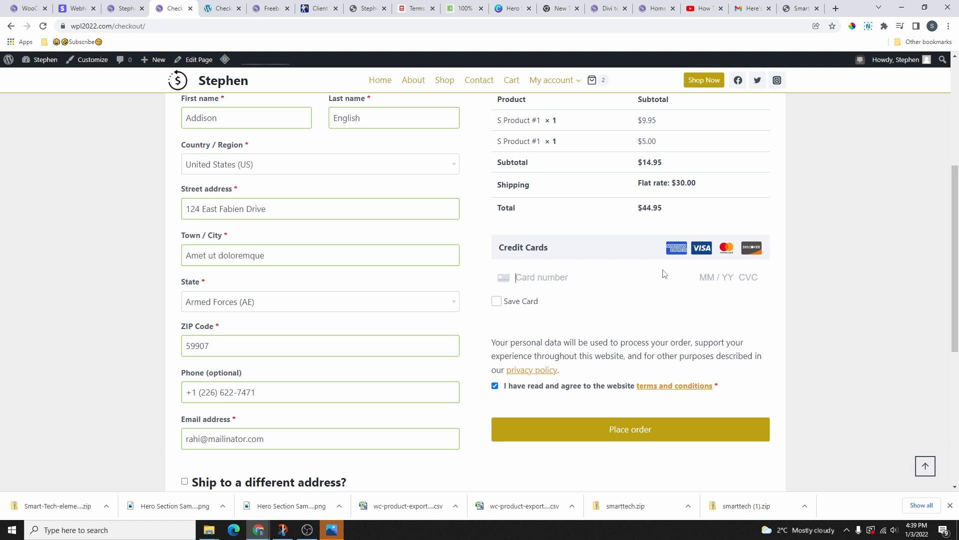
Copy the Visa test card number from Stripe's test cards documentation and paste it into the checkout's card number field
left_click(30, 9)
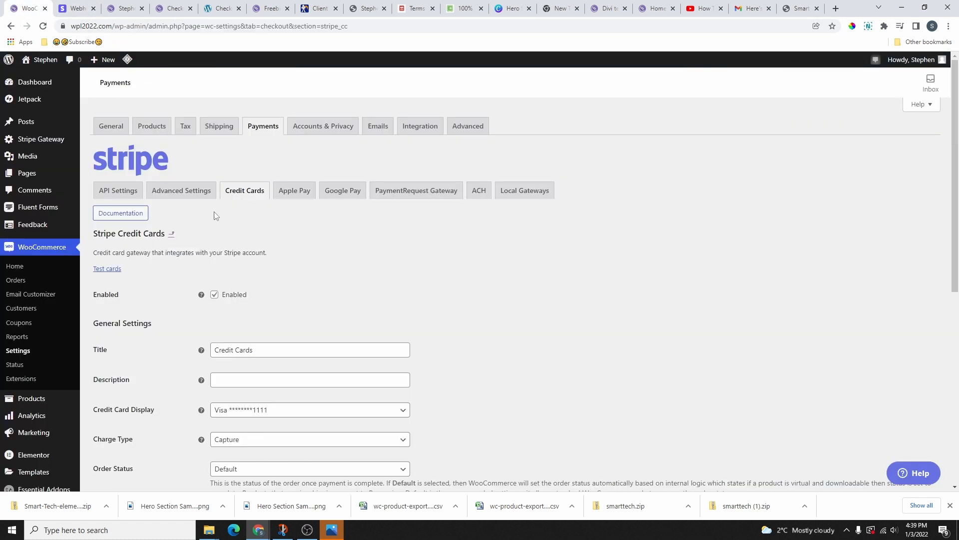
left_click(109, 270)
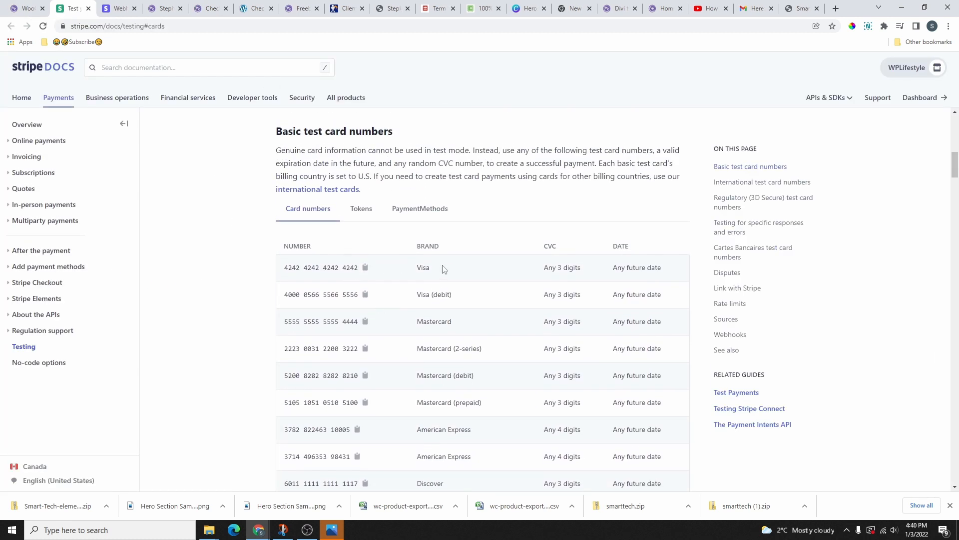
left_click(365, 267)
left_click(167, 8)
right_click(558, 278)
left_click(587, 345)
Check the test card requirements, and fill in the card's future expiry date and three-digit CVC at checkout
left_click(75, 8)
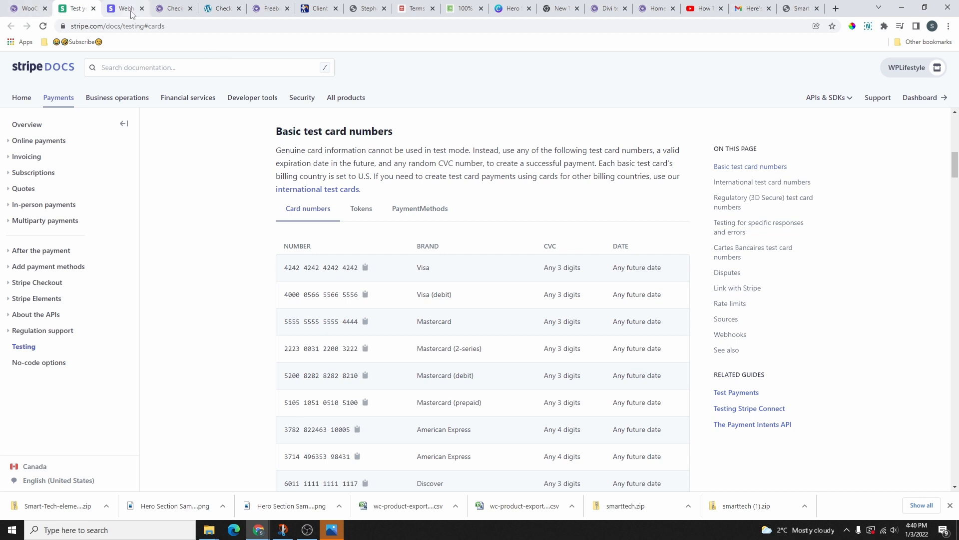
left_click(173, 8)
type("0227333")
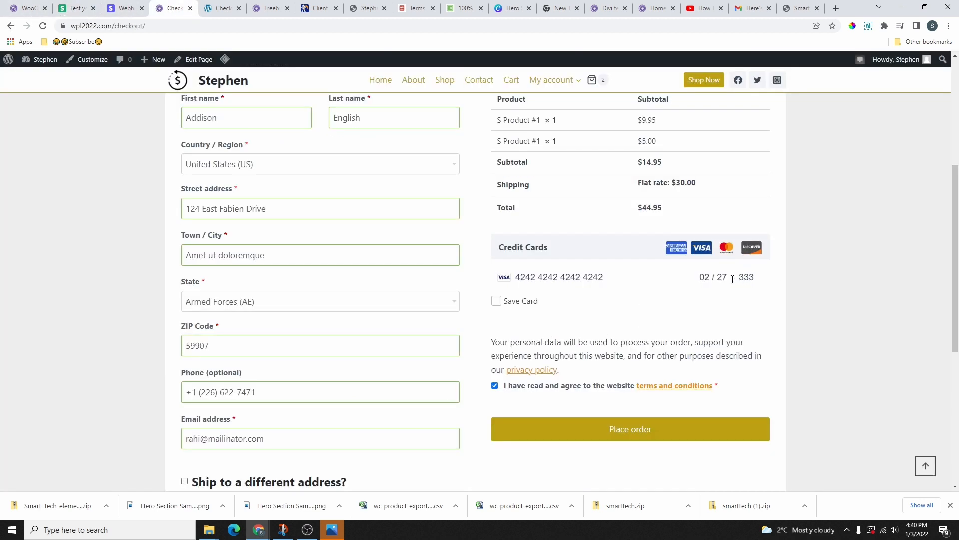
left_click(750, 277)
Toggle Save Card on and off, and clear and restore the terms and conditions agreement
left_click(499, 301)
left_click(498, 301)
left_click(497, 386)
left_click(497, 387)
Place the test order and review the order details and addresses on the confirmation page
scroll(614, 314, "down", 3)
scroll(614, 315, "up", 3)
left_click(626, 438)
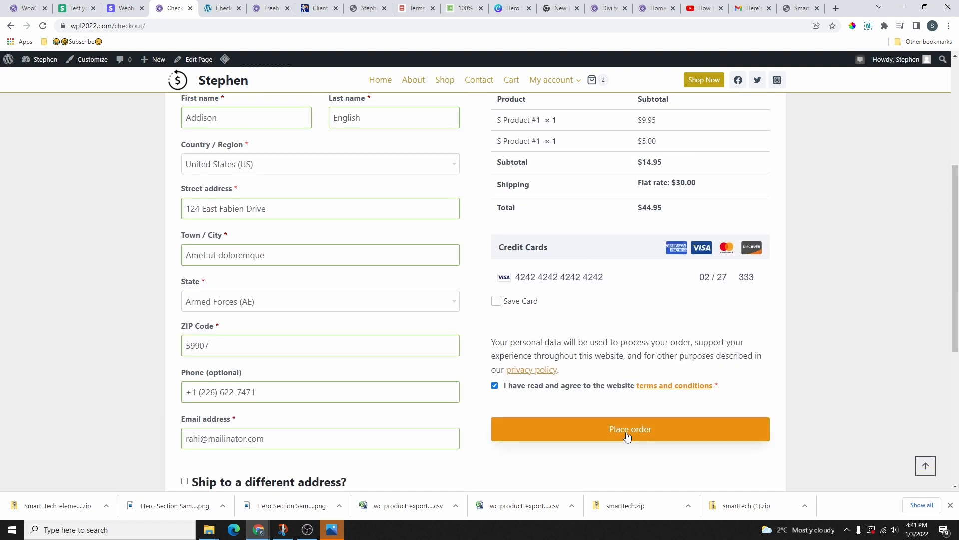
scroll(536, 299, "down", 3)
scroll(537, 297, "up", 5)
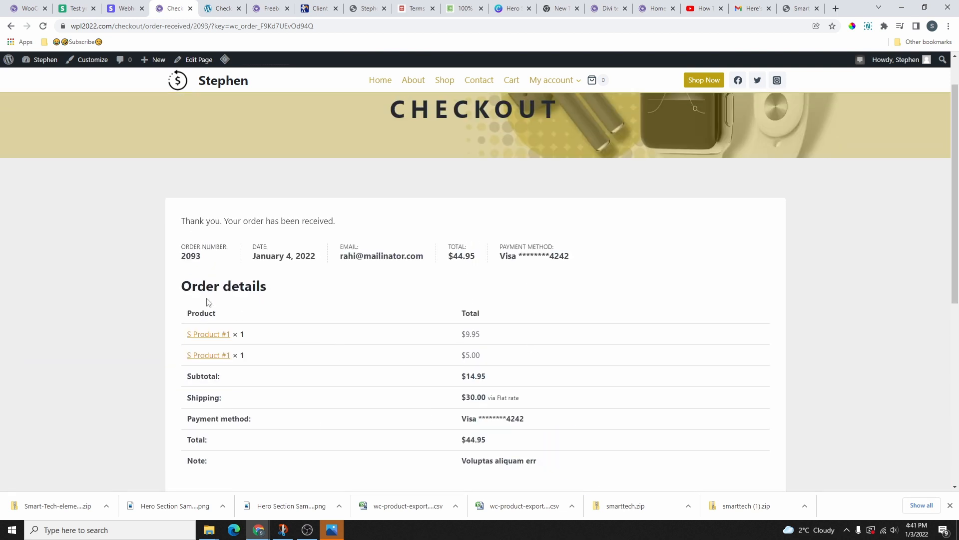
scroll(533, 281, "down", 5)
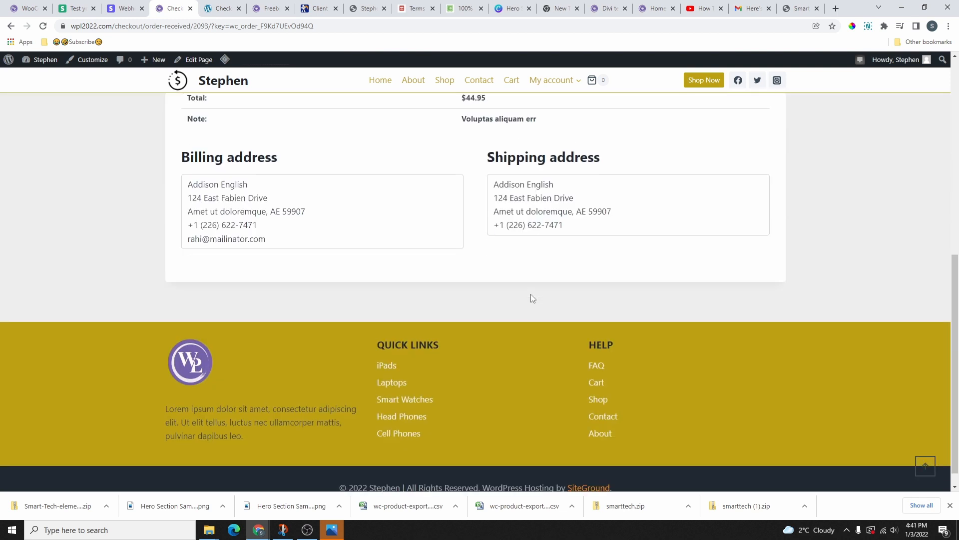
scroll(531, 298, "up", 7)
Check the test order's transaction in the Payments list of the Stripe test-mode dashboard
left_click(125, 10)
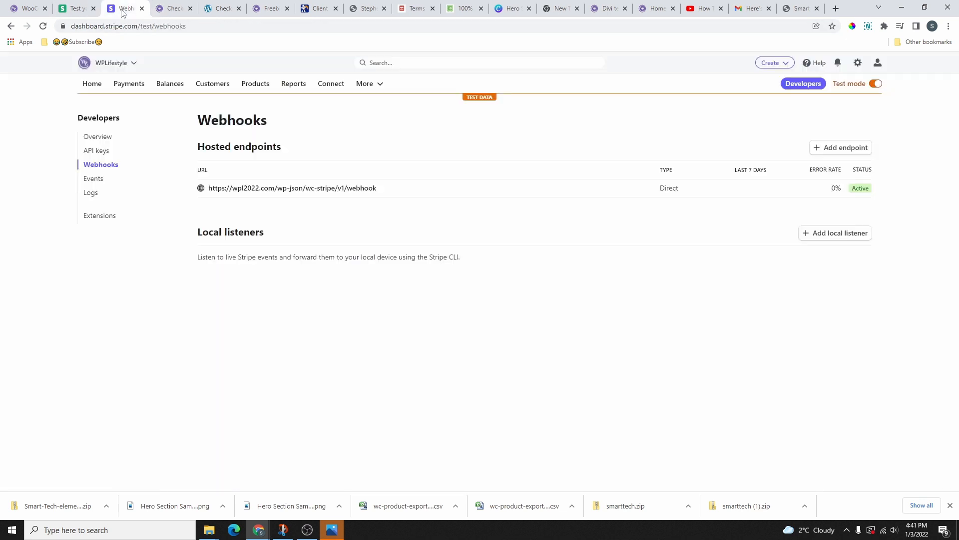
left_click(93, 86)
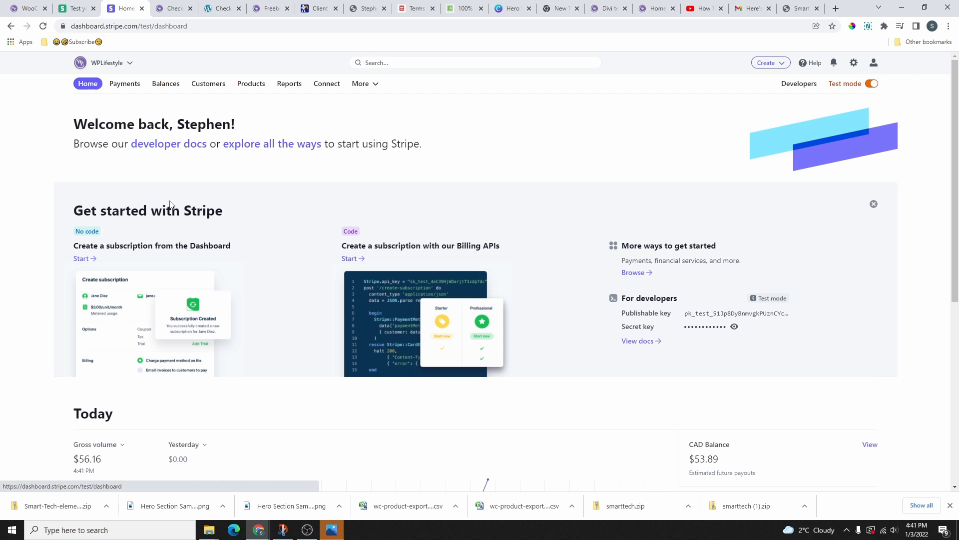
left_click(124, 86)
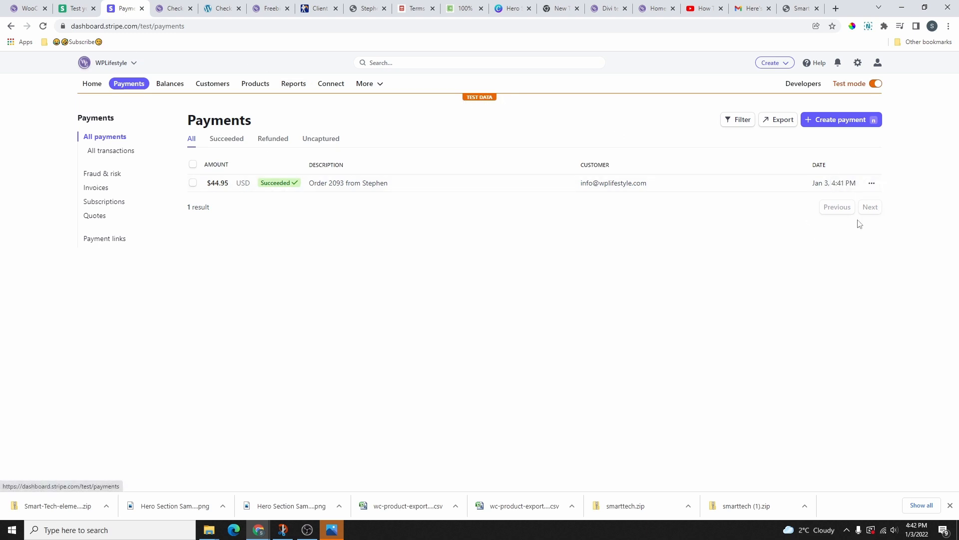
Enable the PayPal Express payment method in WooCommerce and set its Payment Button to Express checkout
left_click(75, 10)
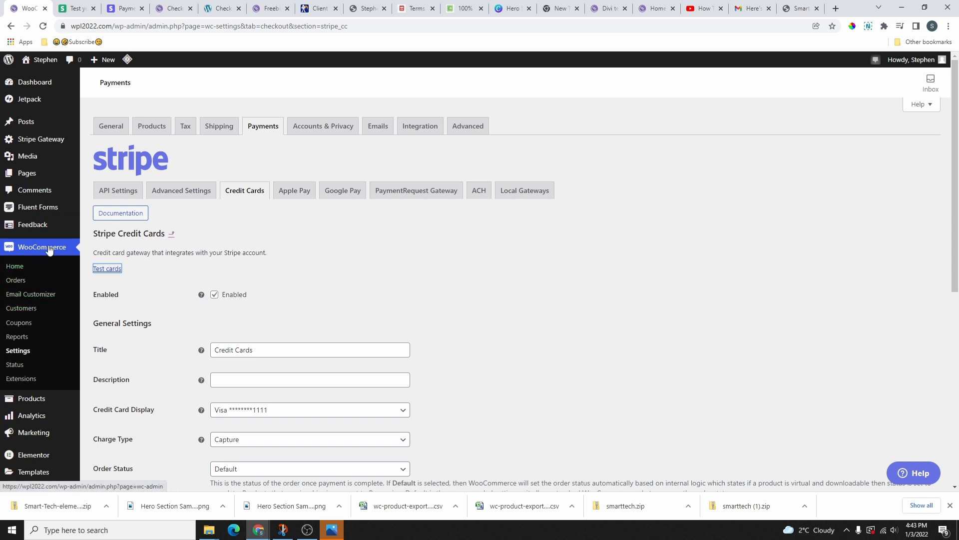
left_click(263, 128)
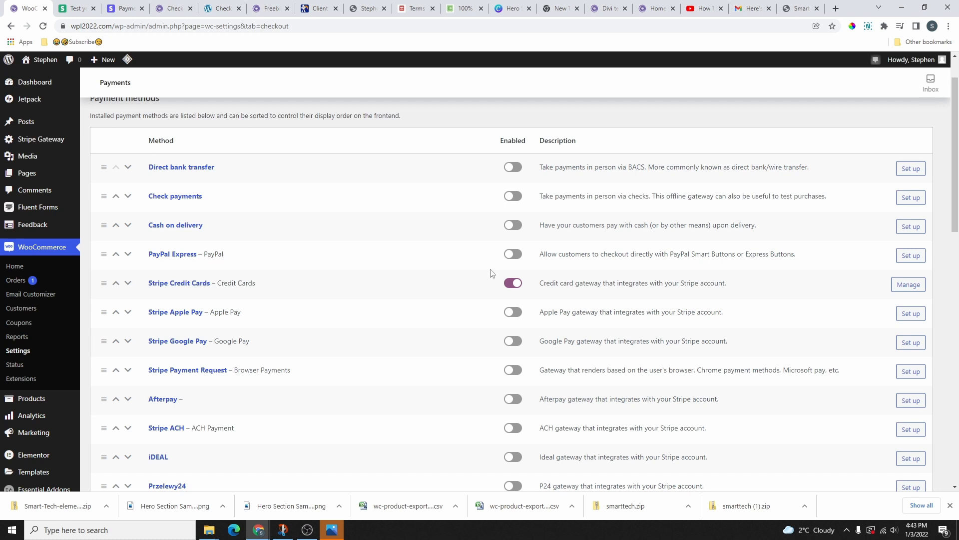
left_click(516, 256)
left_click(915, 260)
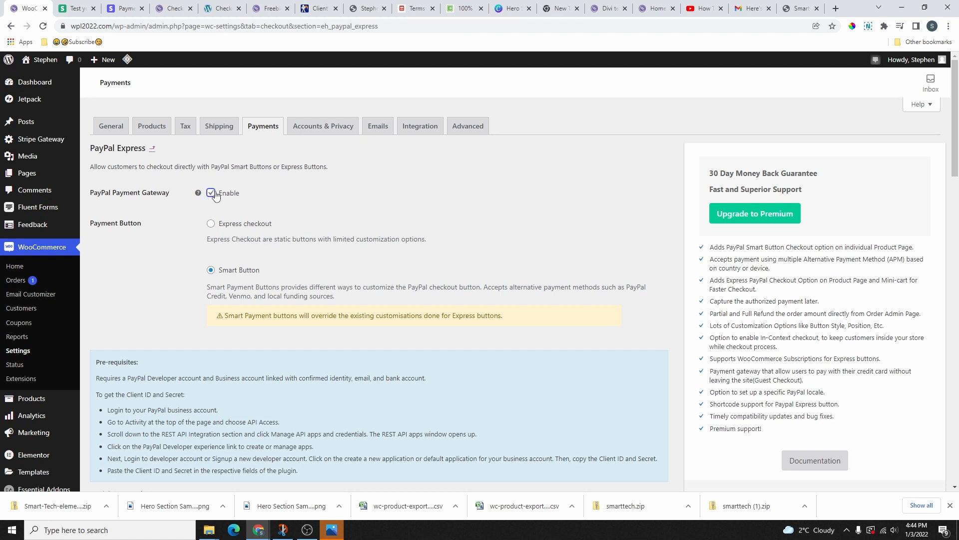
left_click(211, 224)
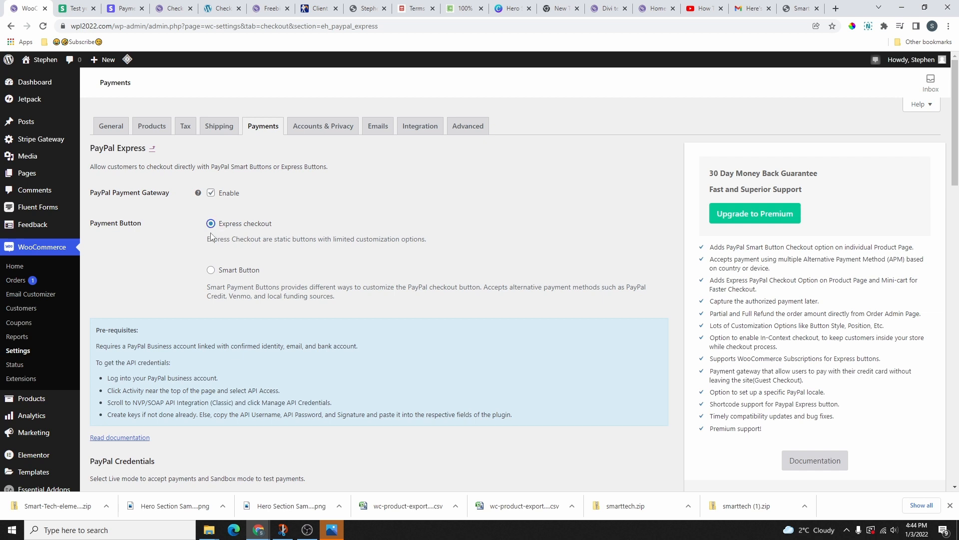
scroll(231, 300, "down", 1)
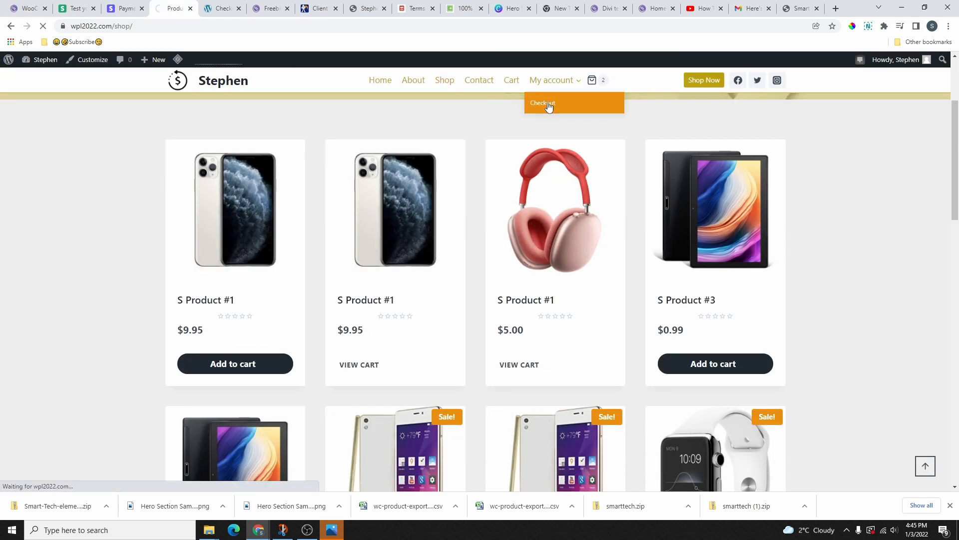
Open the store's checkout page and examine the PayPal Express buttons and the credit card option
left_click(549, 103)
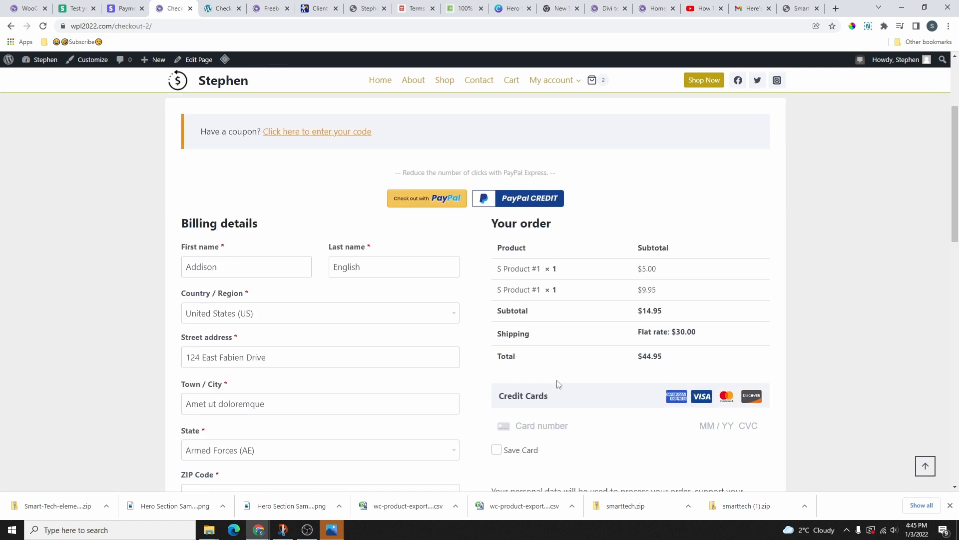
scroll(558, 384, "up", 2)
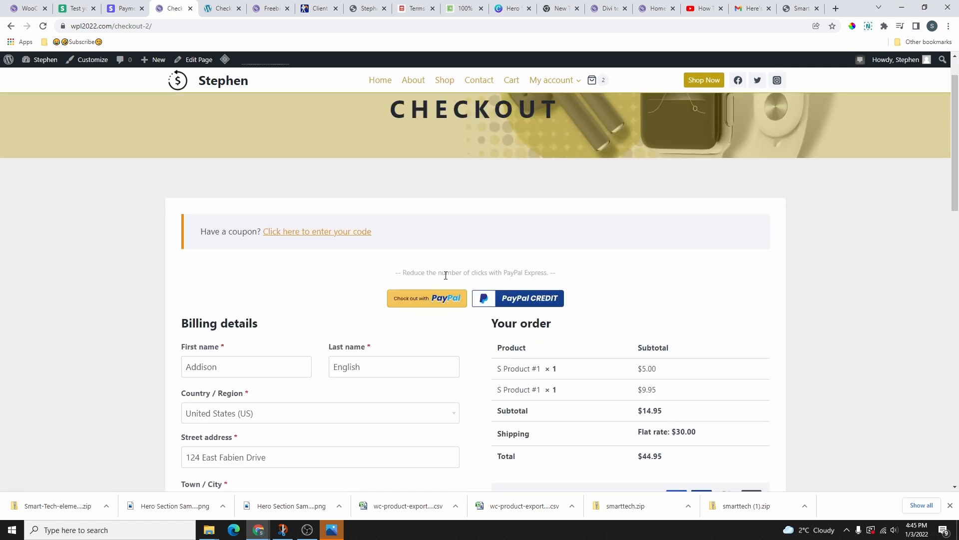
scroll(619, 321, "down", 5)
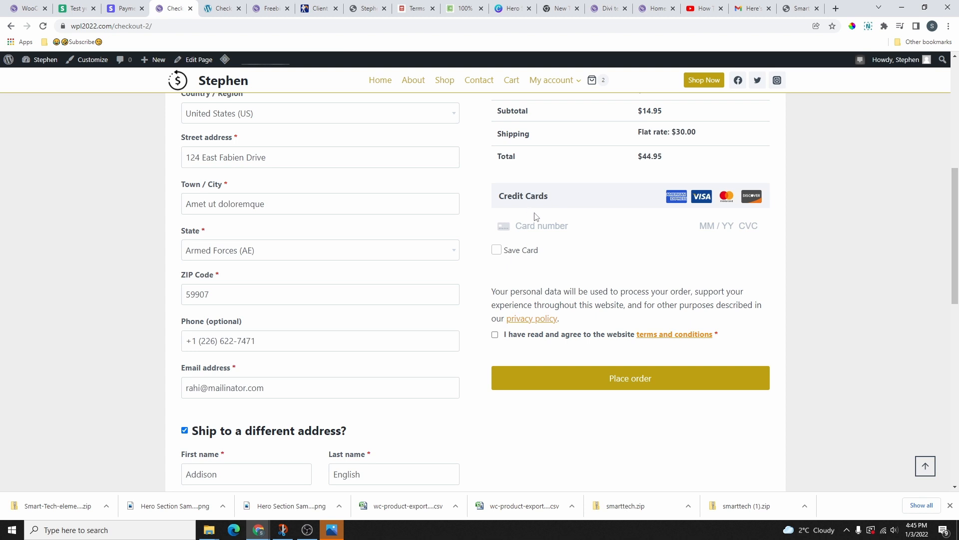
scroll(559, 250, "up", 5)
Review the Environment choices and the Sandbox API credential fields in the PayPal Express settings
left_click(26, 9)
scroll(215, 175, "down", 1)
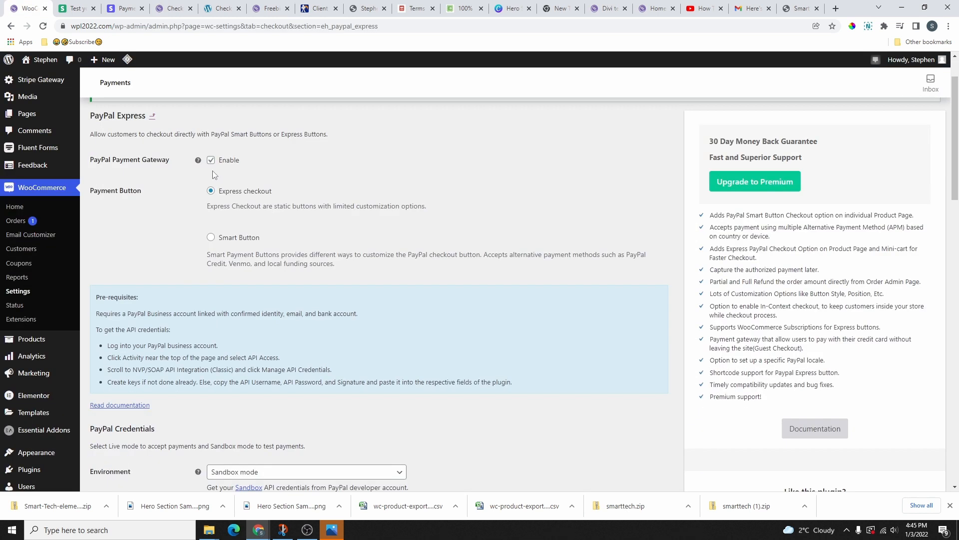
scroll(214, 177, "down", 5)
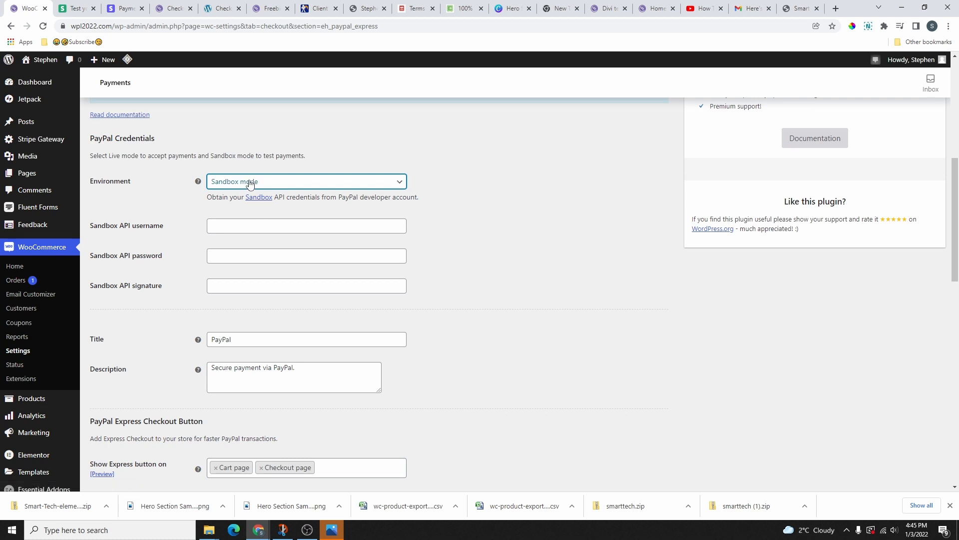
left_click(251, 183)
left_click(198, 207)
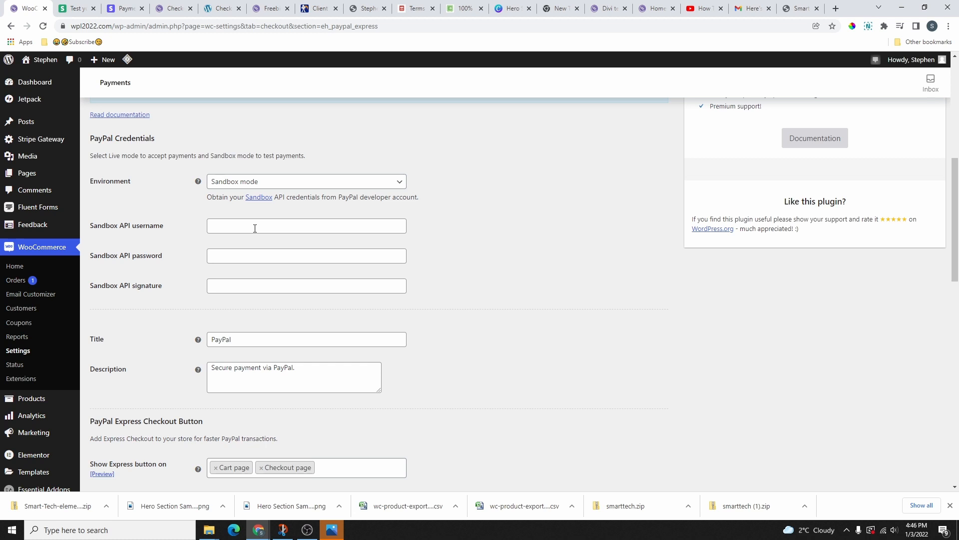
left_click(274, 182)
left_click(189, 217)
Open the PayPal website in a new tab and view the sign-up page for a Business account
key("ctrl+t")
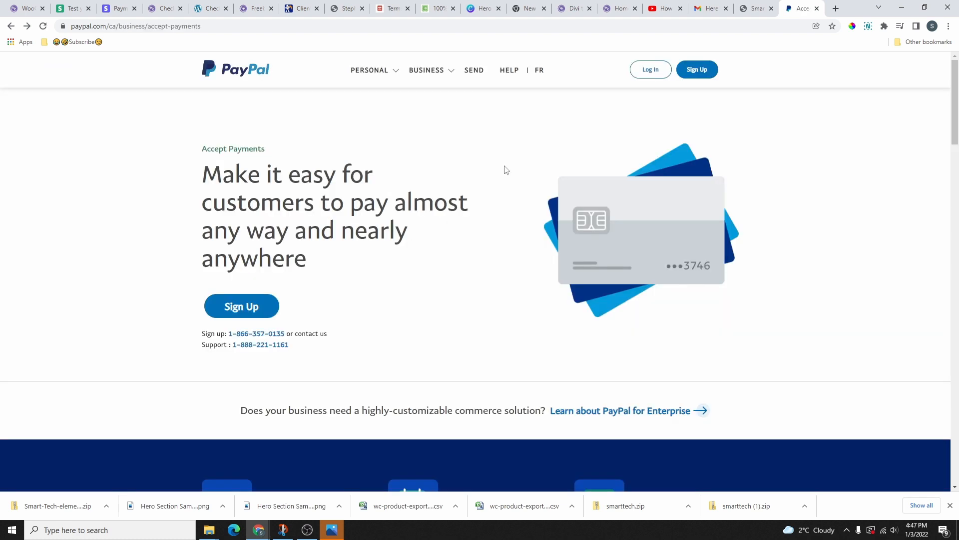
left_click(426, 74)
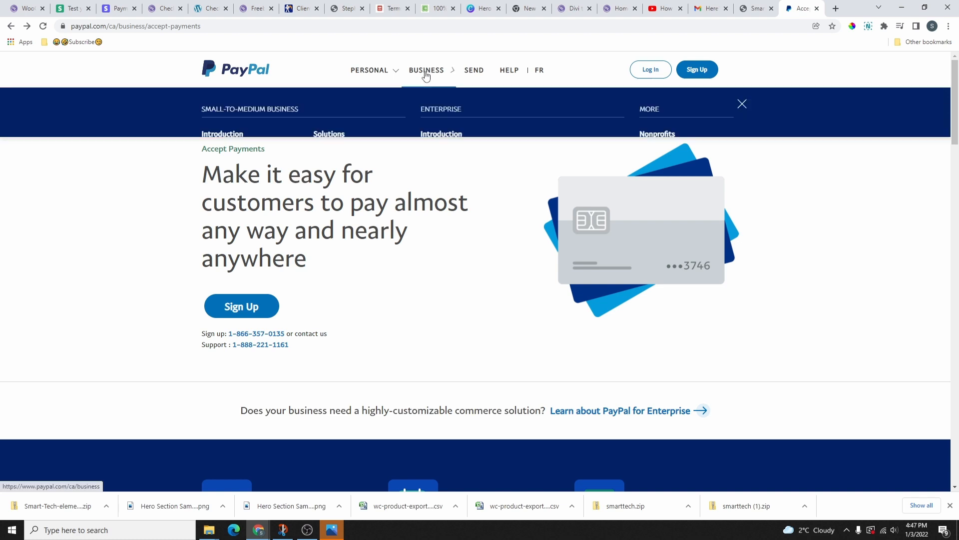
left_click(226, 166)
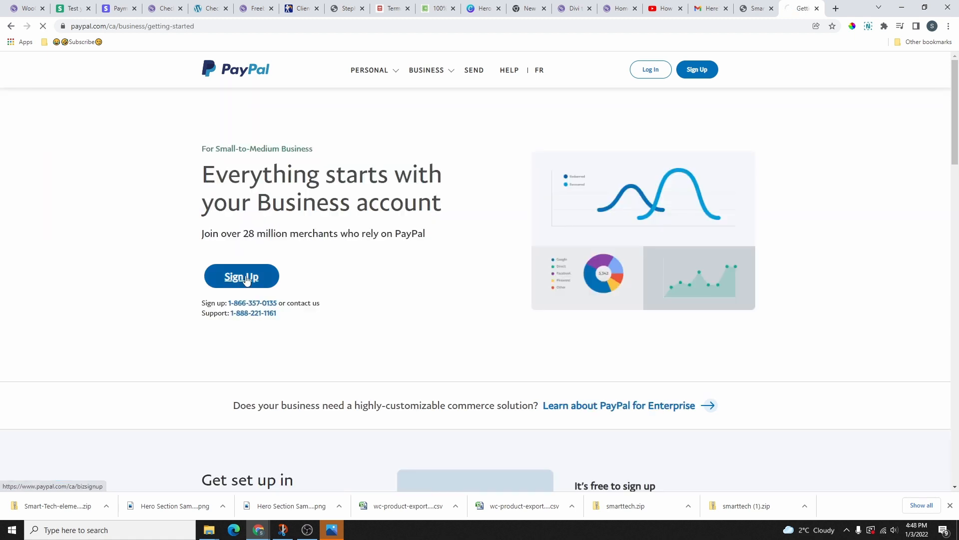
left_click(246, 279)
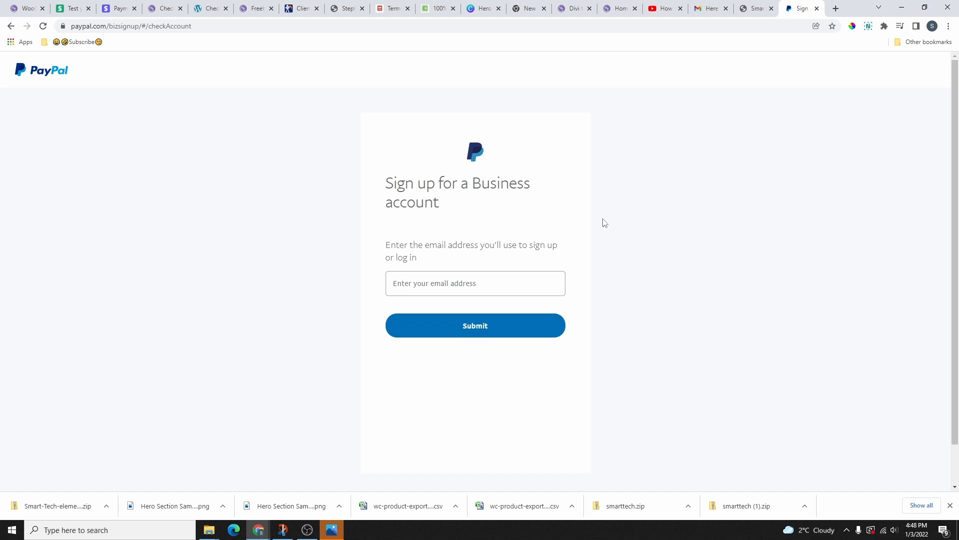
scroll(407, 184, "down", 2)
scroll(298, 215, "up", 2)
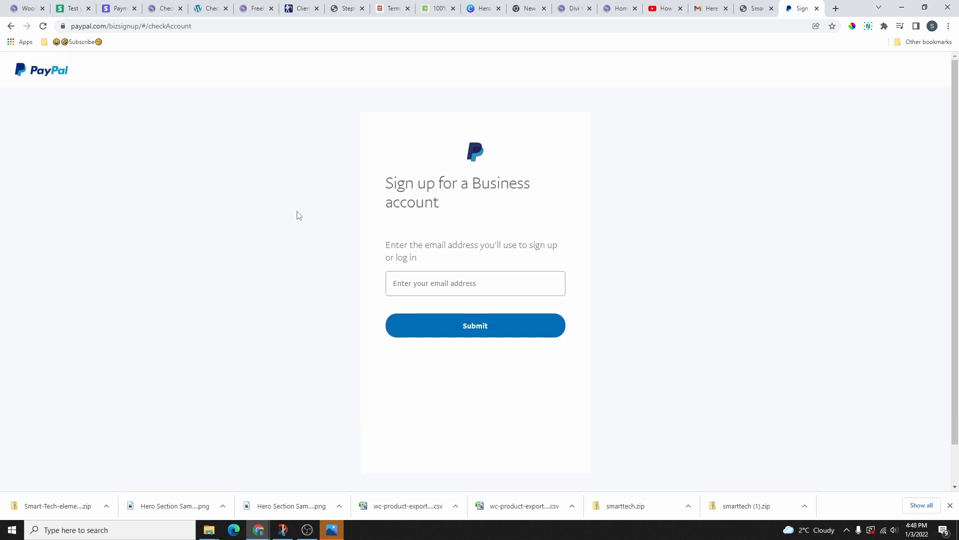
Log in to the PayPal business account and open the NVP/SOAP (Classic) API credentials through API Access
left_click(54, 74)
left_click(645, 73)
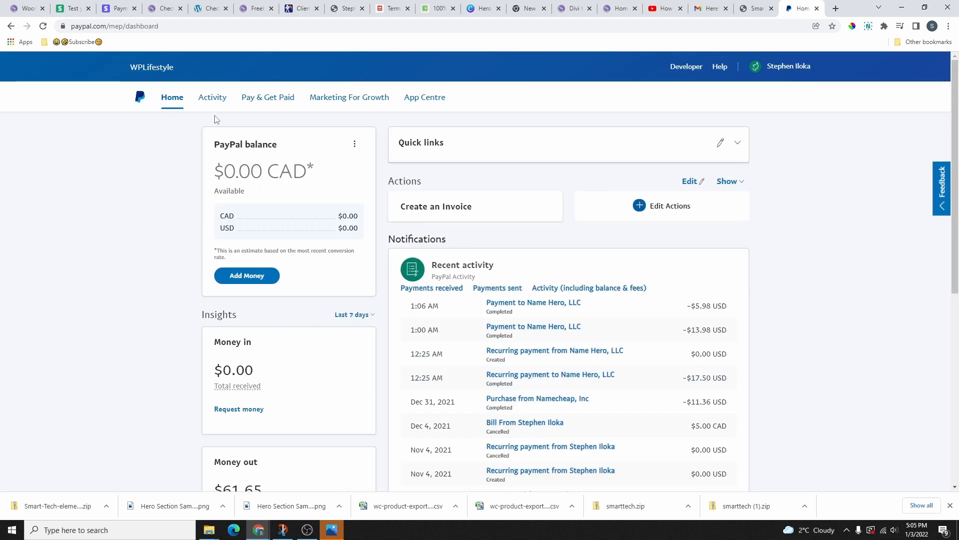
mouse_move(214, 101)
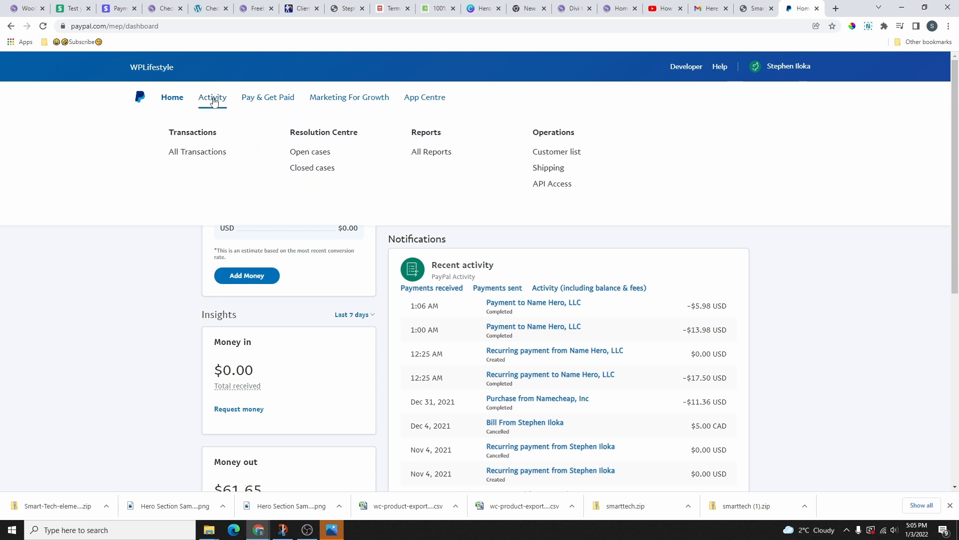
left_click(547, 185)
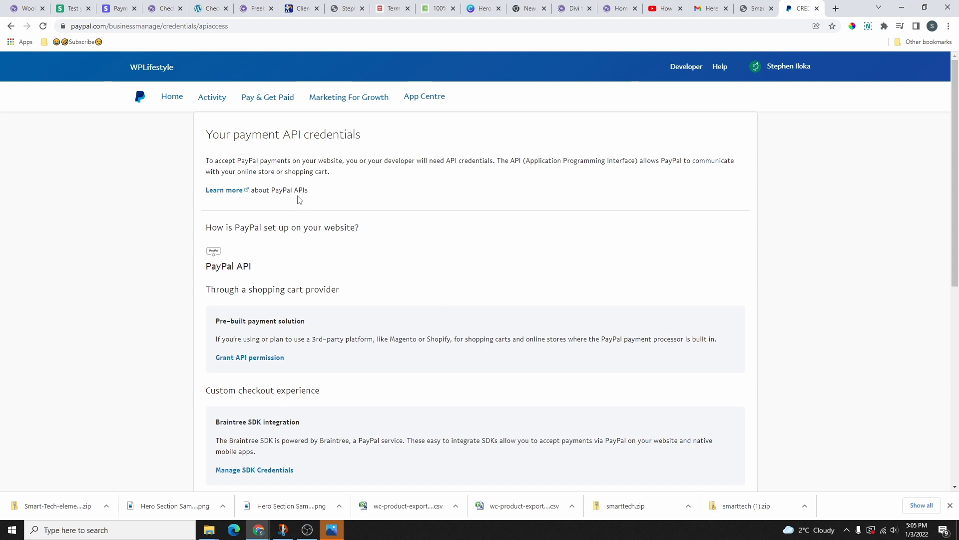
scroll(299, 209, "down", 5)
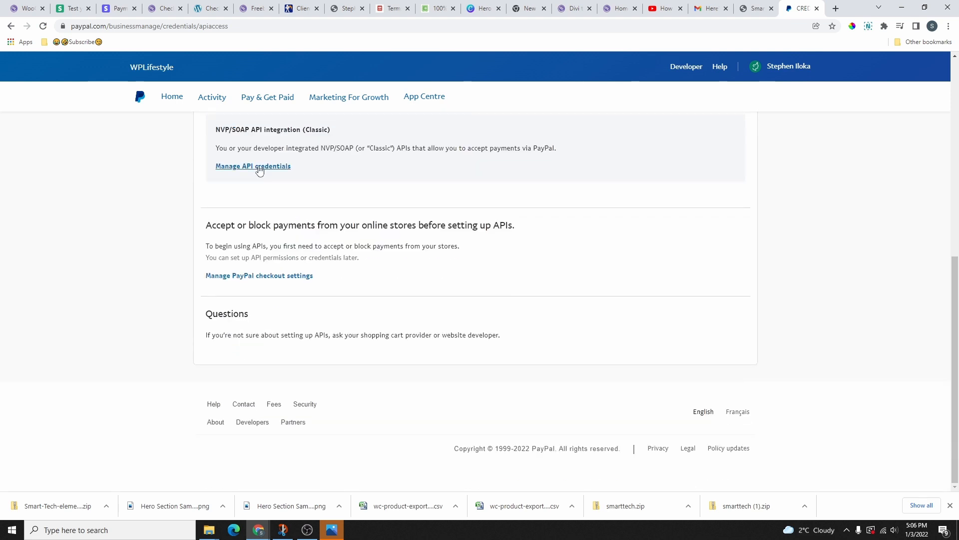
left_click(260, 170)
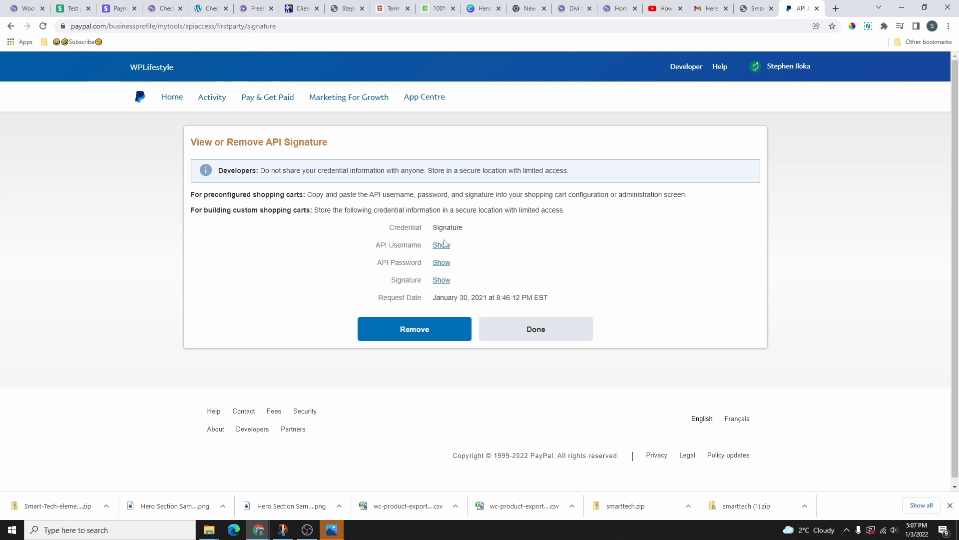
Switch back to the WooCommerce PayPal Express settings and set the Environment to Live mode
left_click(23, 8)
left_click(263, 256)
left_click(248, 289)
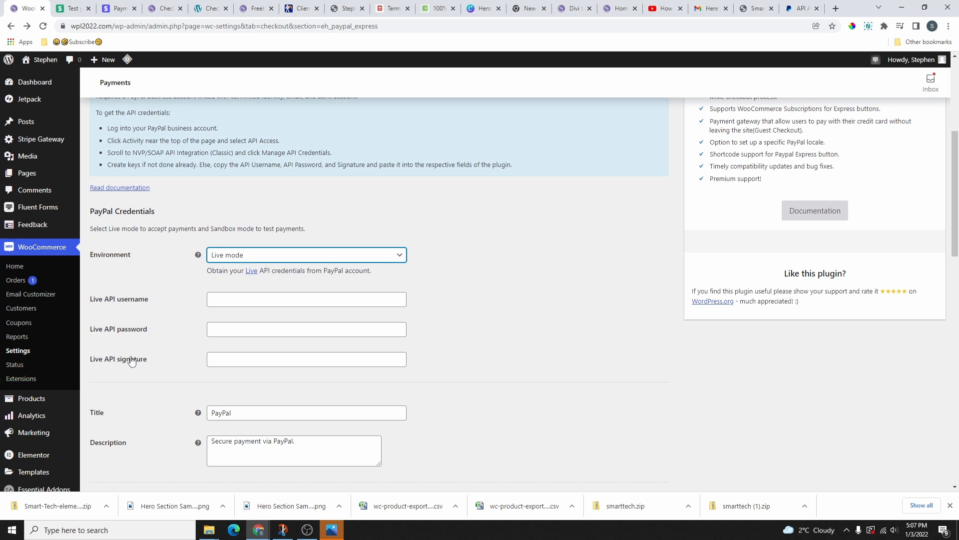
Reveal the API username in the PayPal account and copy it into the Live API username field of the WooCommerce settings
left_click(801, 8)
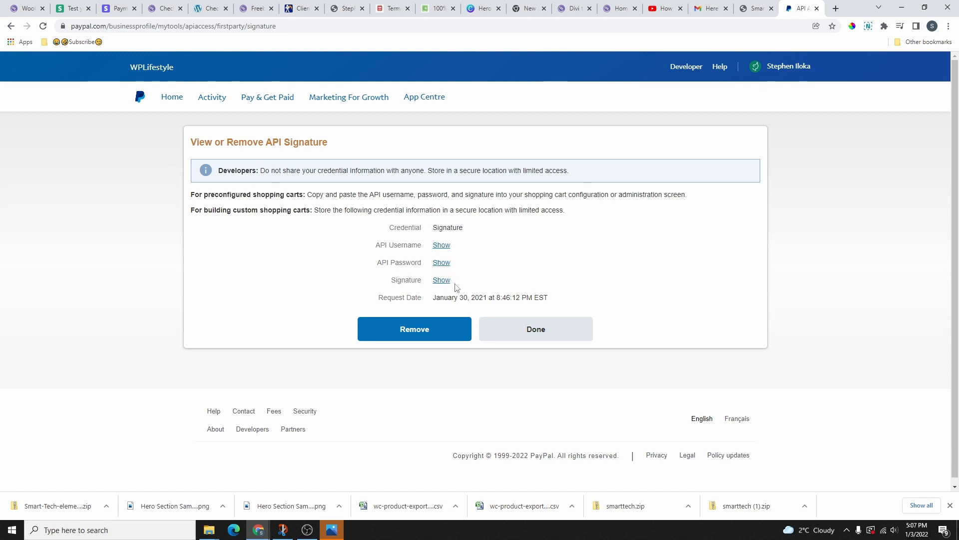
left_click(441, 247)
left_click_drag(536, 246, 433, 250)
right_click(476, 245)
left_click(512, 259)
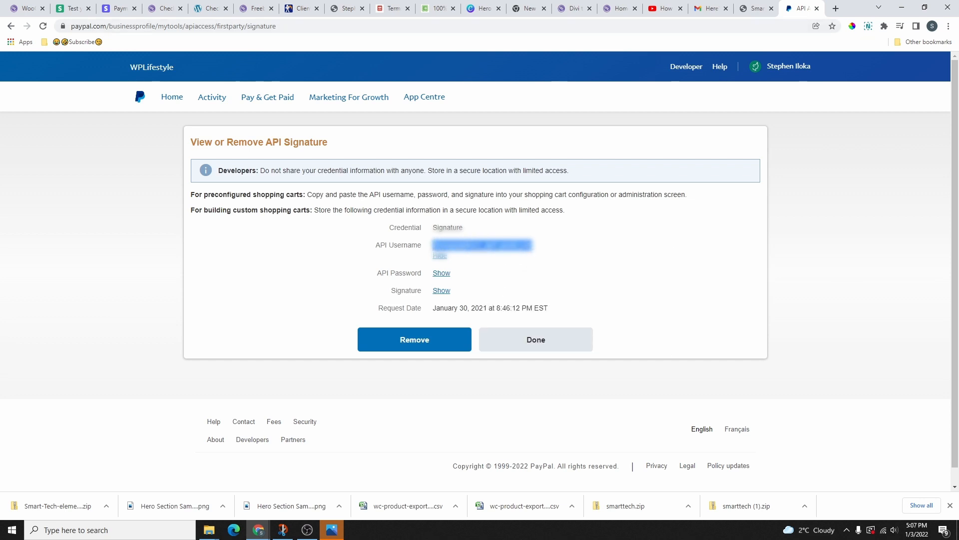
left_click(28, 8)
right_click(261, 301)
left_click(280, 376)
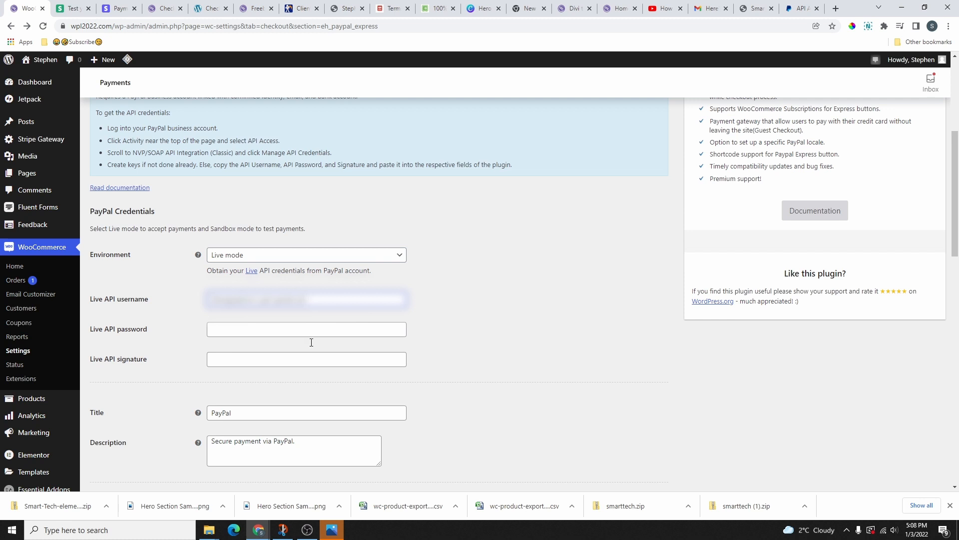
left_click(801, 9)
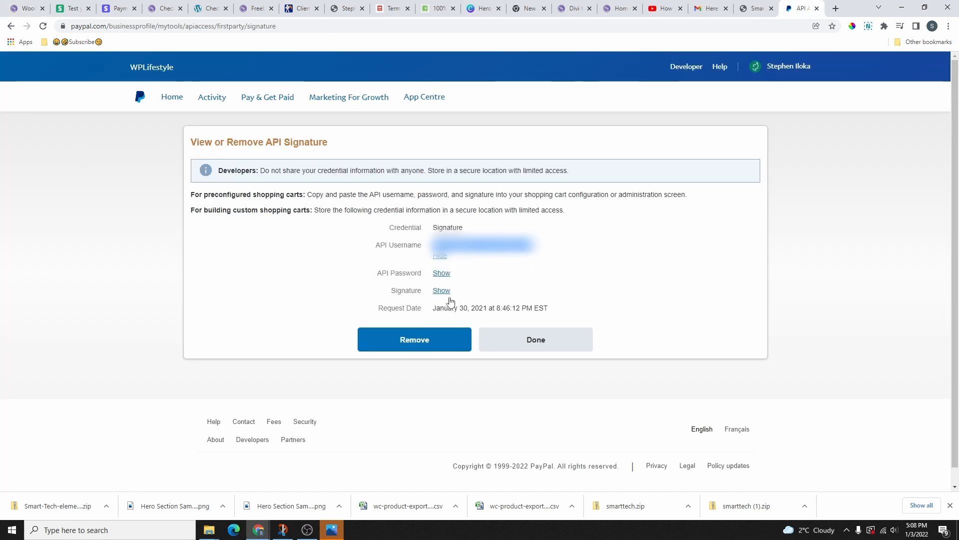
left_click(26, 8)
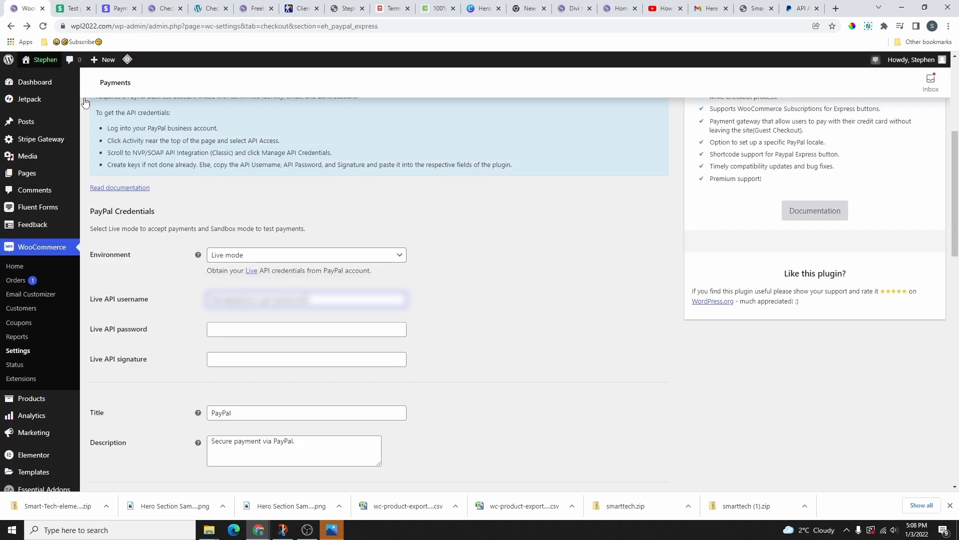
Change the PayPal Express payment method's title to "Pay with PayPal"
scroll(273, 350, "down", 5)
left_click(230, 168)
left_click_drag(239, 164, 200, 165)
left_click(211, 163)
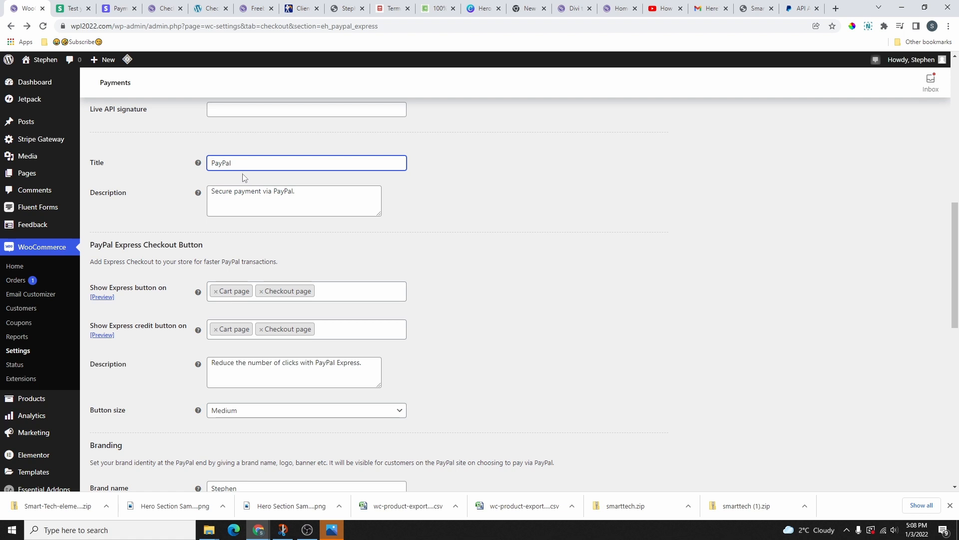
type("Pay with")
left_click(300, 197)
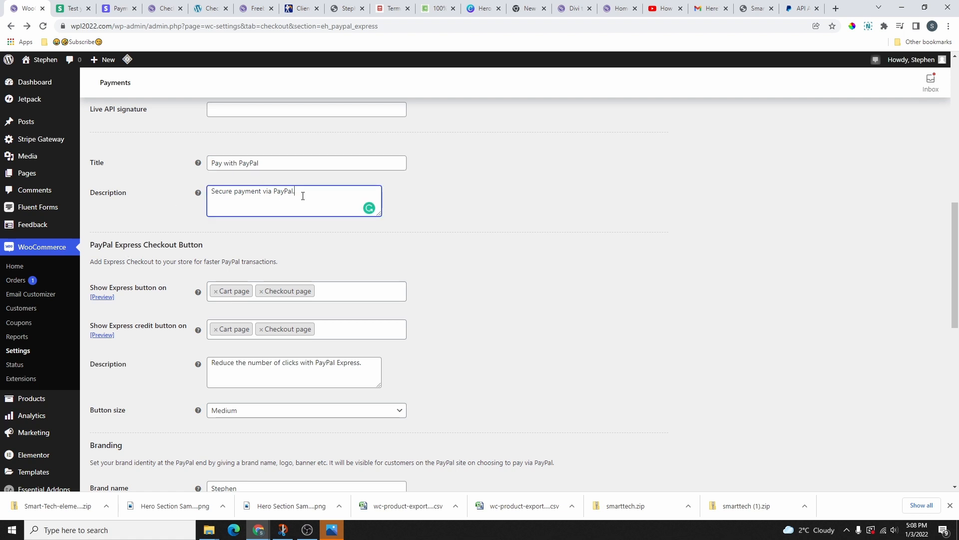
left_click_drag(299, 193, 213, 193)
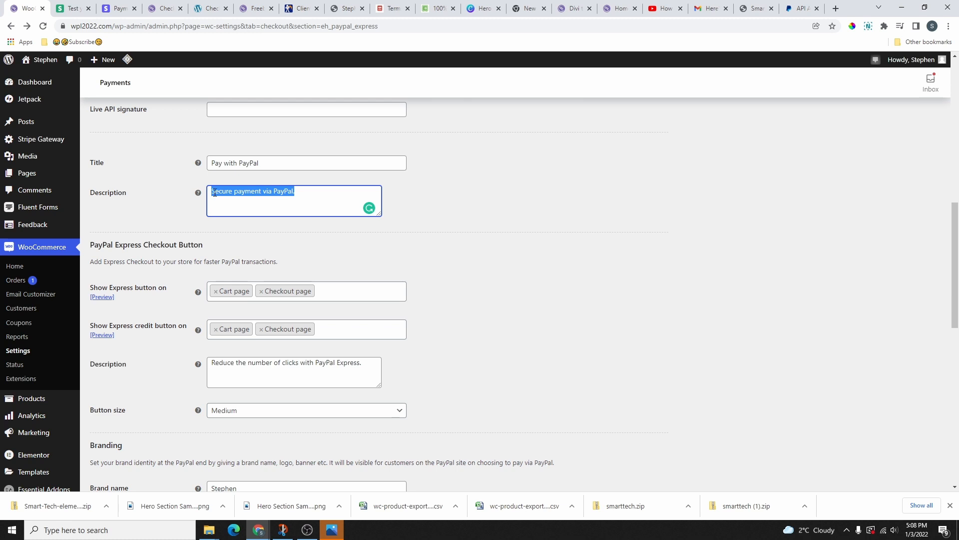
Clear the pages chosen for showing the Express button and select Cart page and Checkout page again
scroll(287, 247, "down", 2)
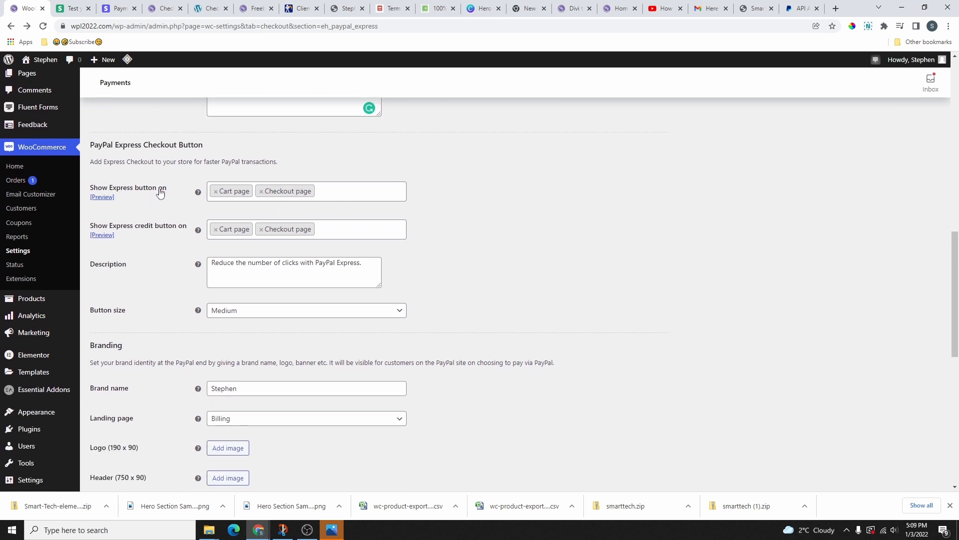
left_click(327, 191)
left_click(262, 230)
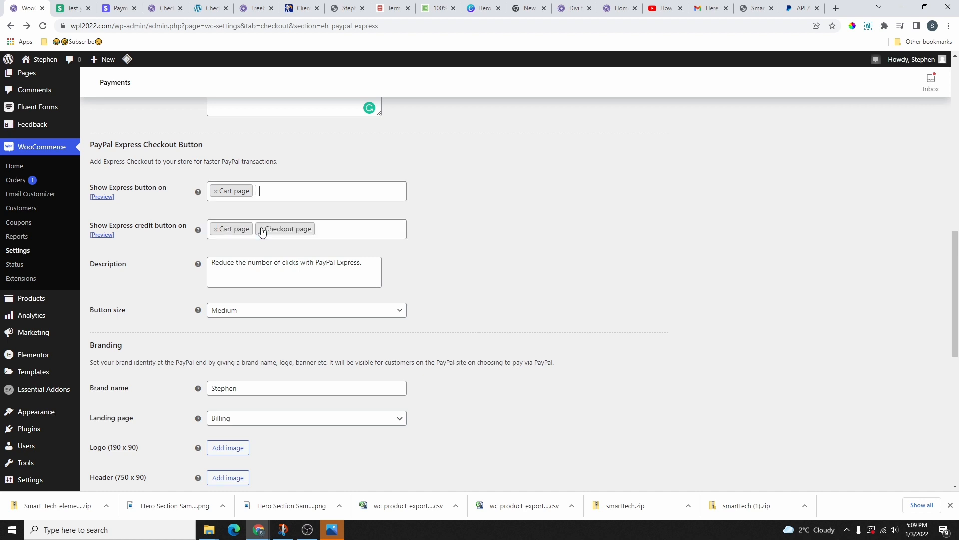
left_click(257, 198)
left_click(235, 210)
left_click(253, 187)
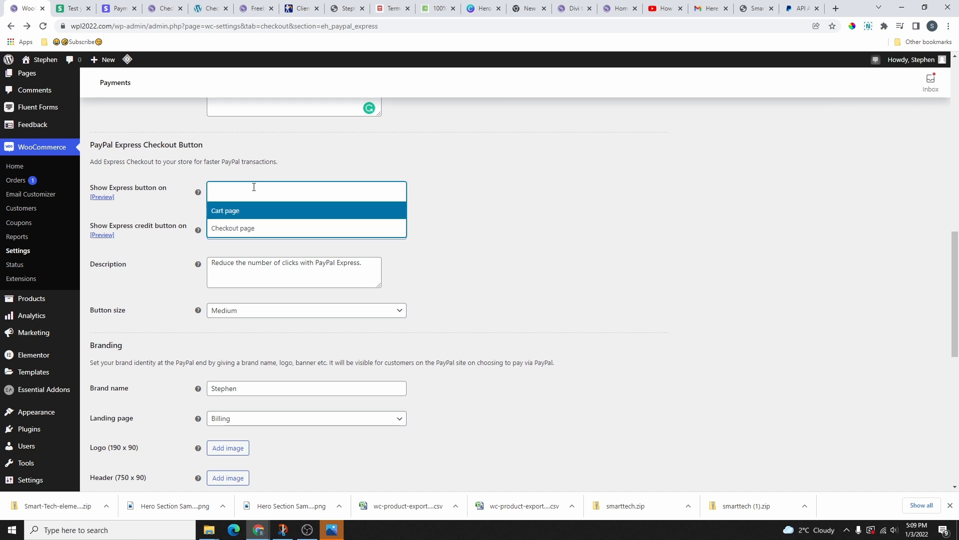
left_click(249, 229)
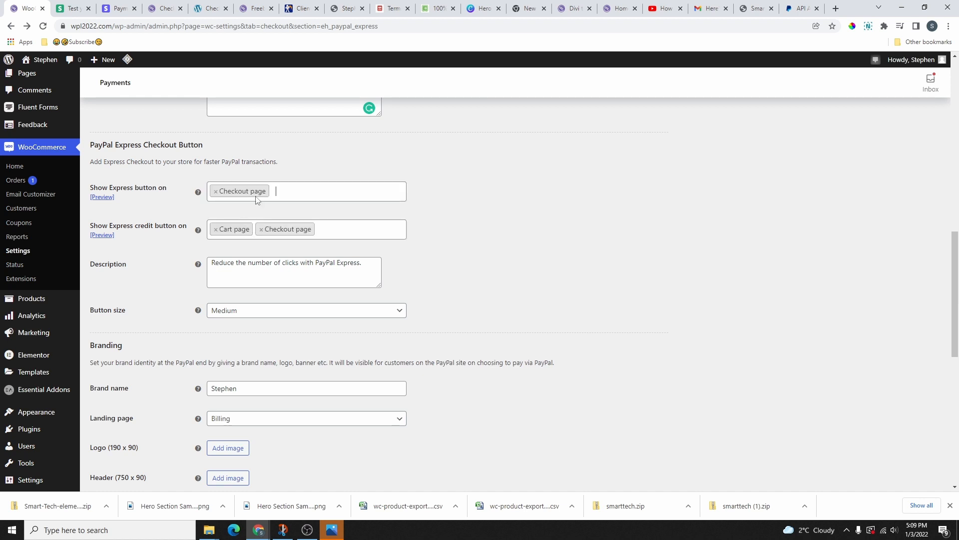
left_click(299, 189)
left_click(248, 213)
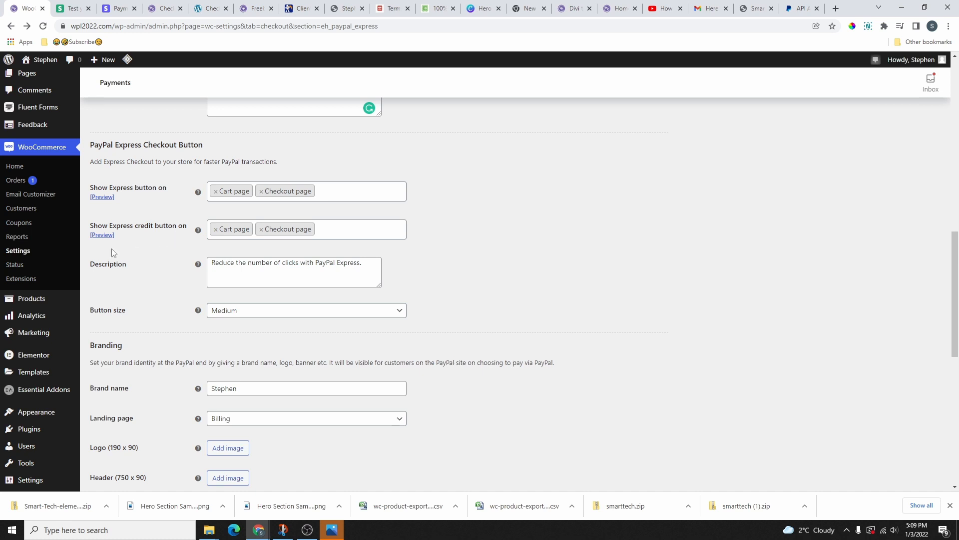
Preview the Express credit button and the Express button images in new tabs
right_click(104, 236)
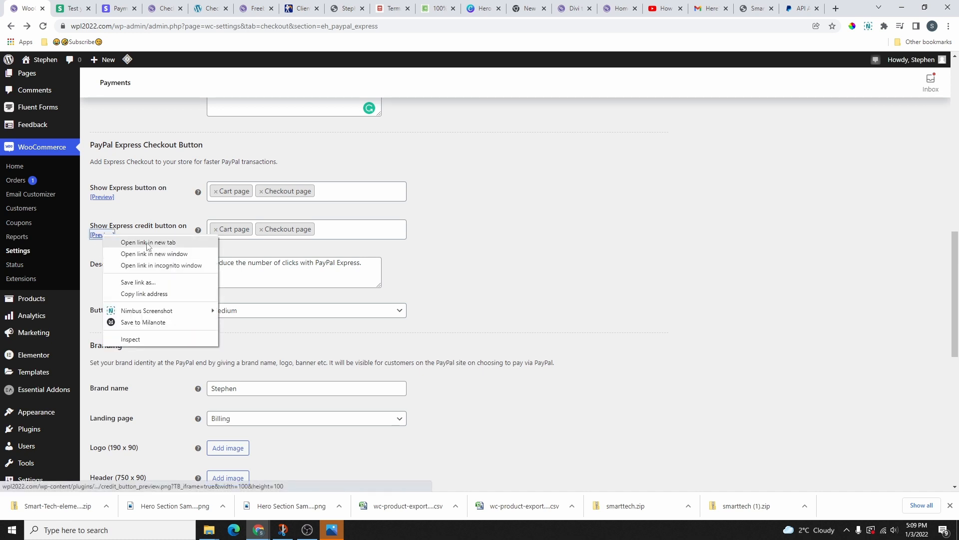
left_click(125, 244)
left_click(60, 9)
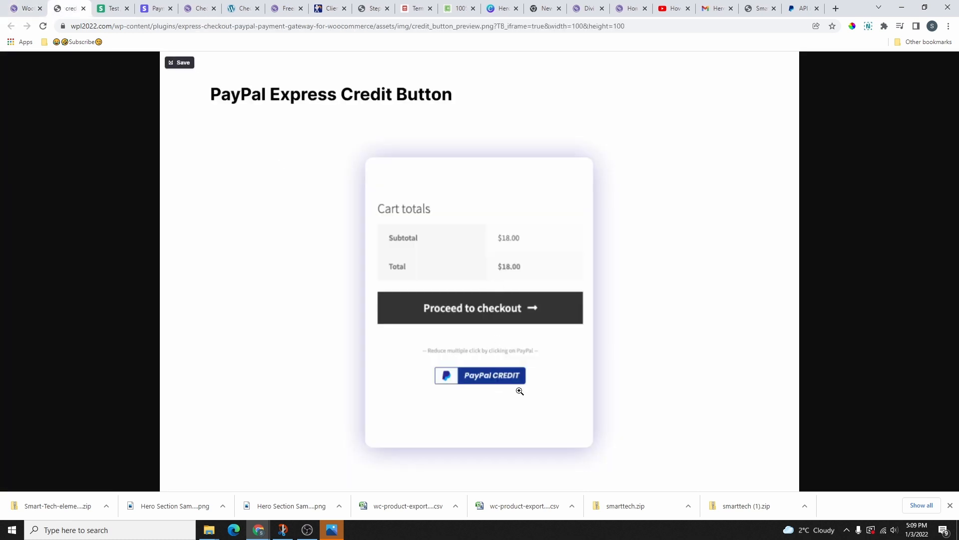
left_click(83, 8)
right_click(103, 196)
left_click(125, 205)
left_click(67, 8)
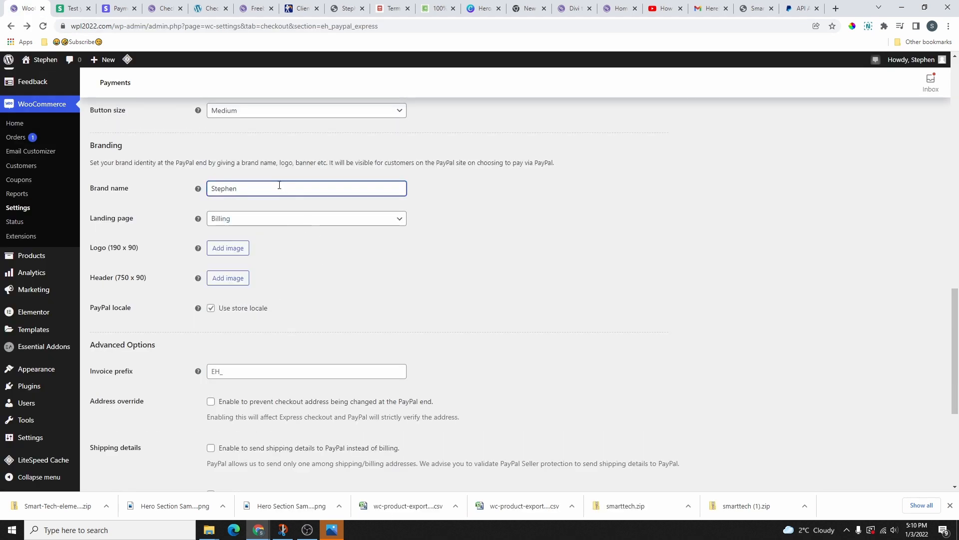
Add WPL-Mobile-Logo.png from the media library as the PayPal branding logo and save the settings
left_click_drag(279, 185, 209, 186)
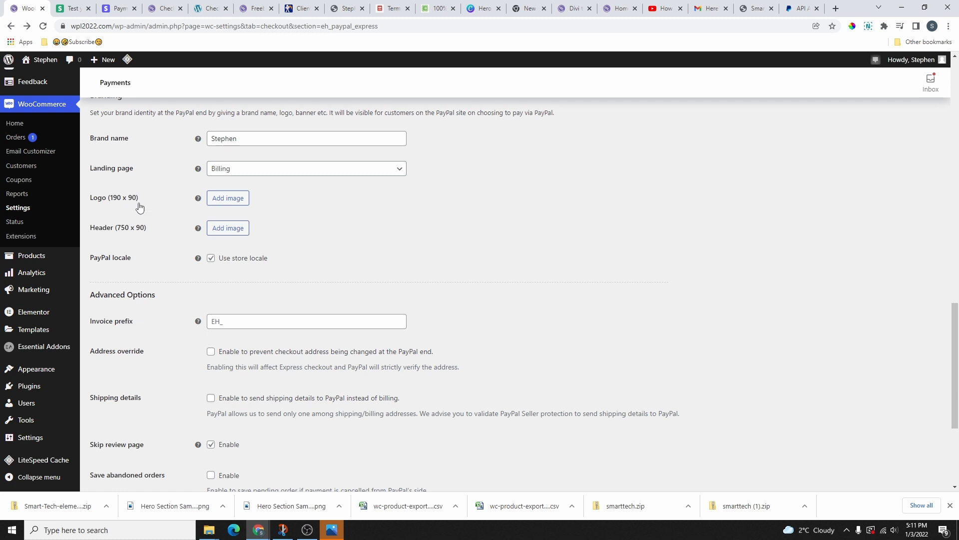
left_click(226, 197)
left_click(86, 185)
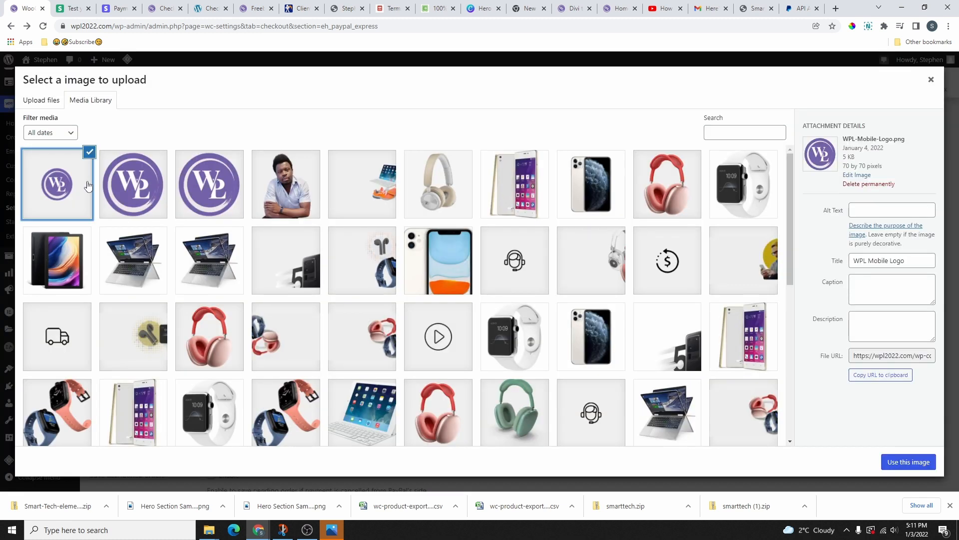
left_click(909, 462)
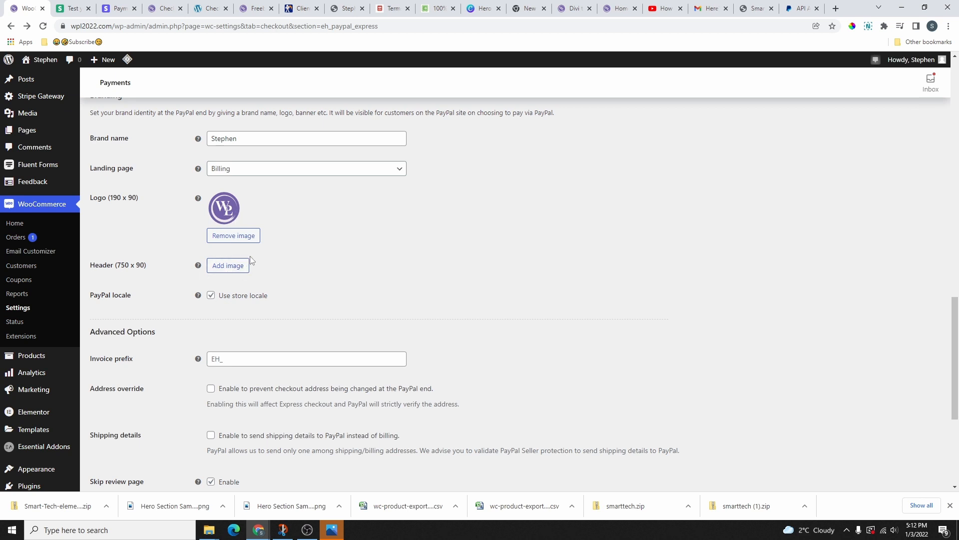
scroll(251, 259, "down", 2)
scroll(240, 287, "up", 3)
scroll(238, 299, "down", 1)
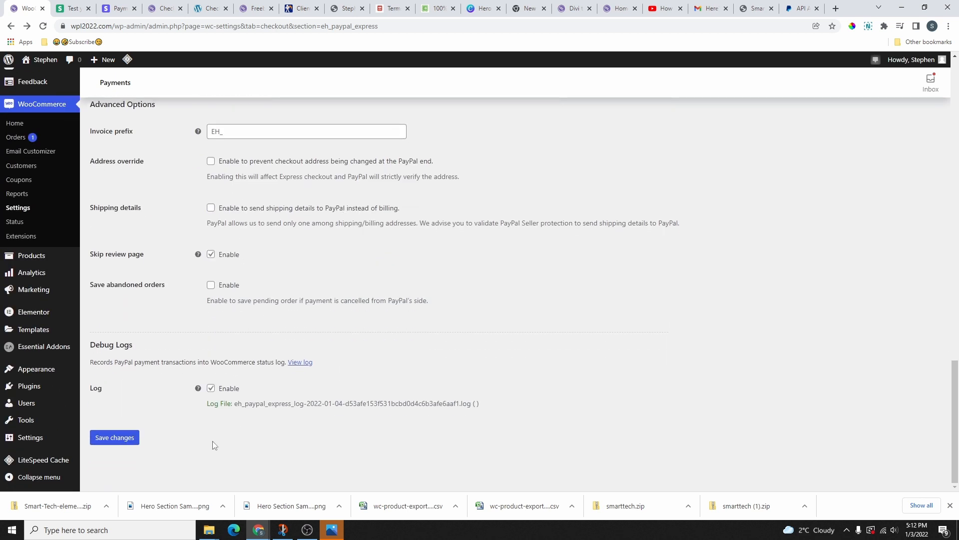
left_click(115, 438)
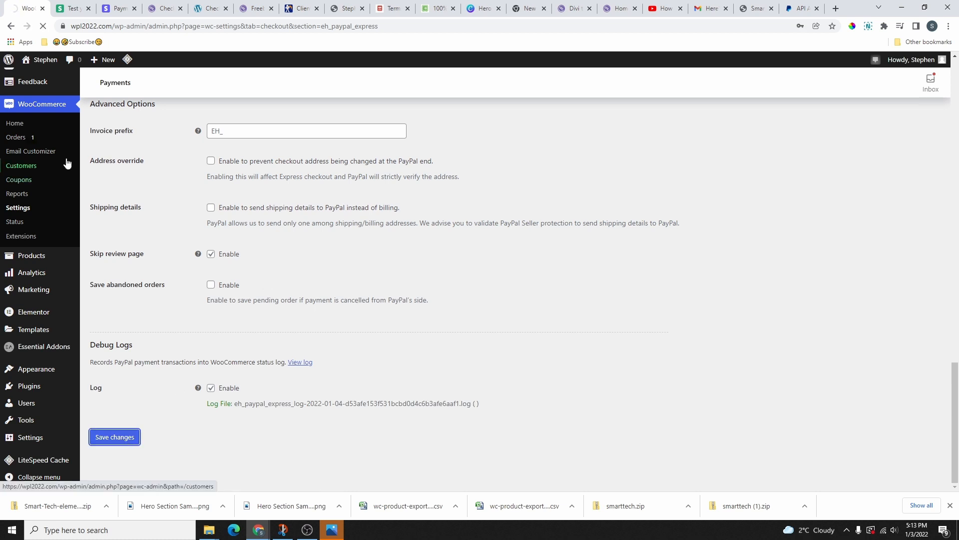
Examine the PayPal Express buttons and payment options on the store's cart and checkout pages
left_click(163, 11)
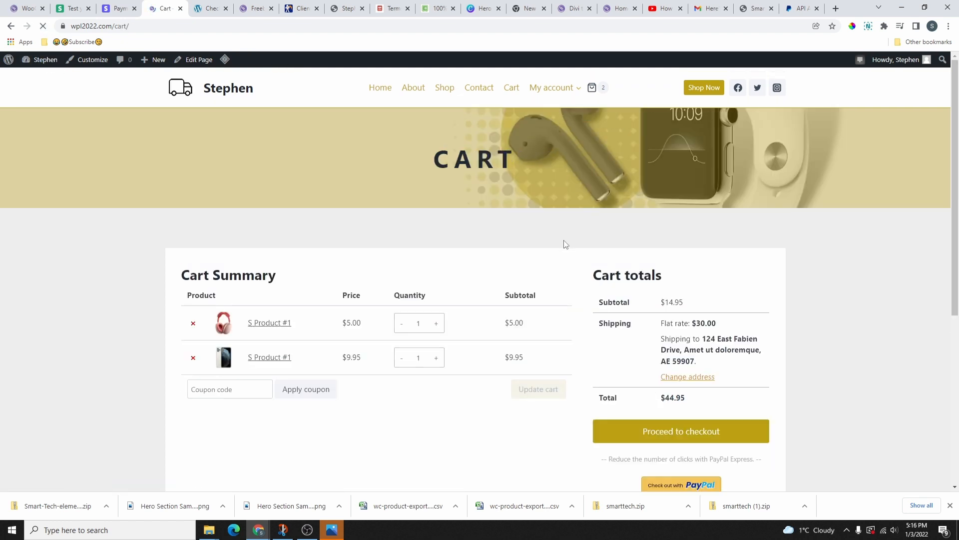
scroll(569, 285, "down", 4)
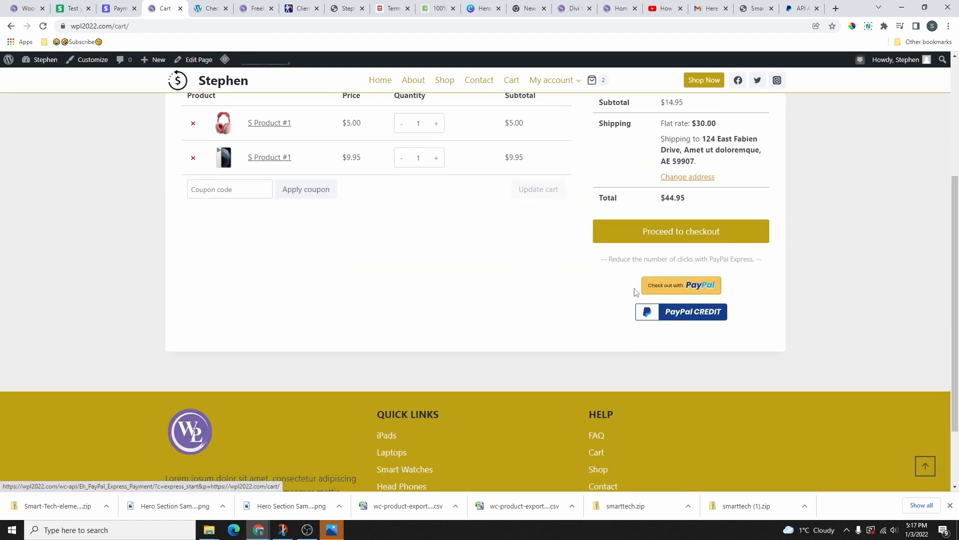
left_click(683, 312)
scroll(467, 300, "up", 1)
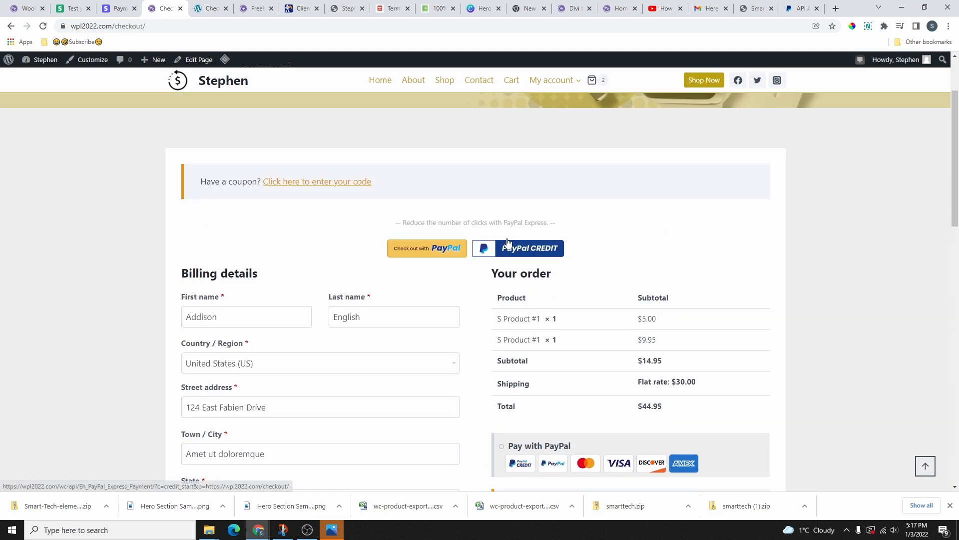
scroll(548, 217, "down", 5)
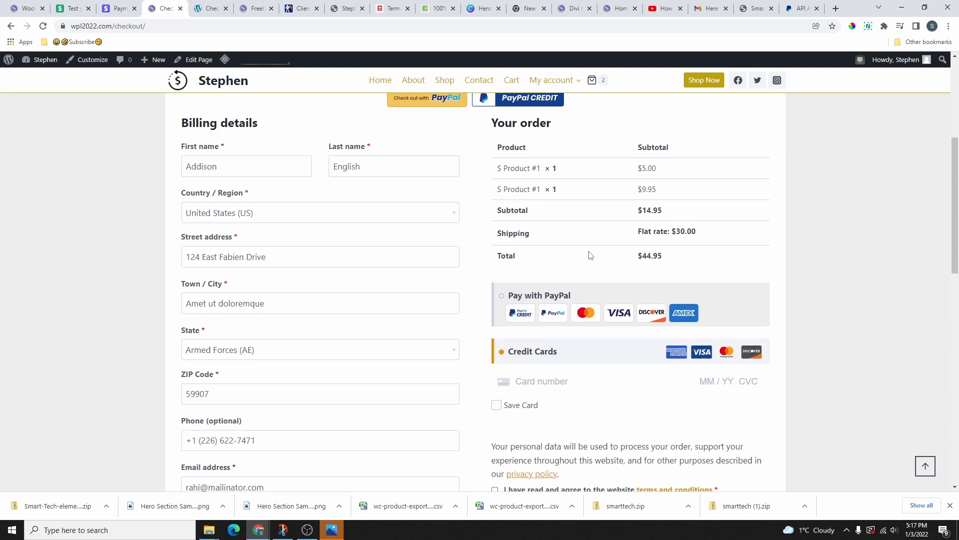
scroll(619, 224, "up", 5)
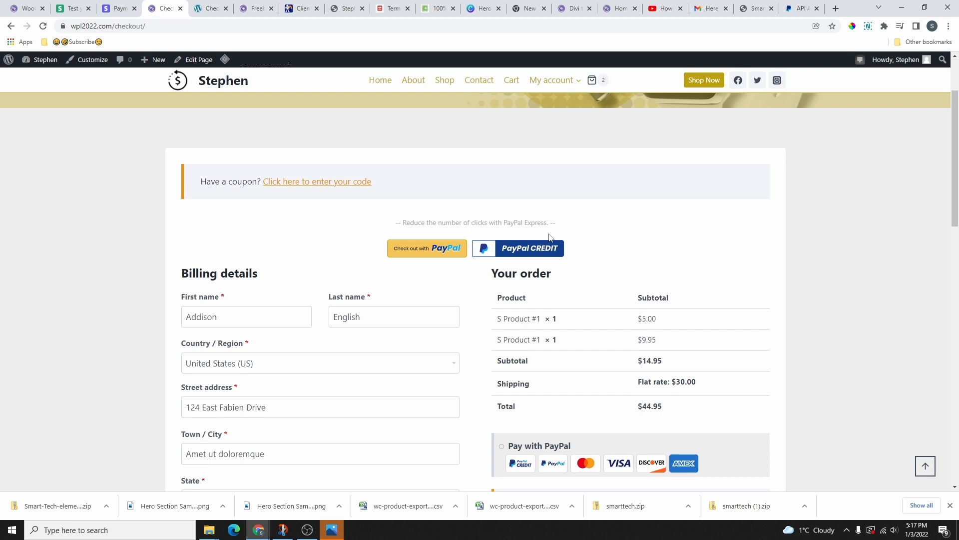
Remove Checkout page from the pages showing the Express button and the Express credit button in the PayPal Express settings and save the changes
left_click(25, 9)
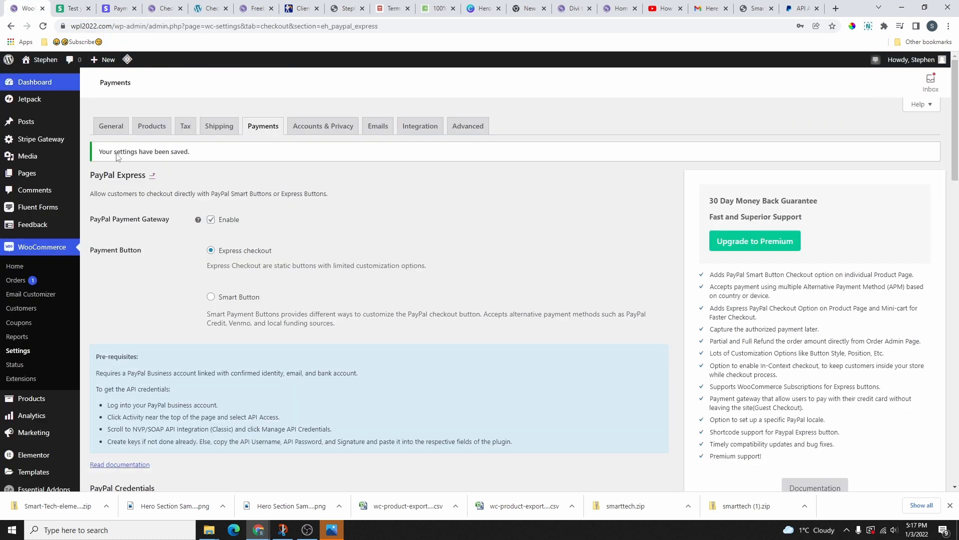
scroll(251, 357, "down", 15)
scroll(251, 358, "up", 5)
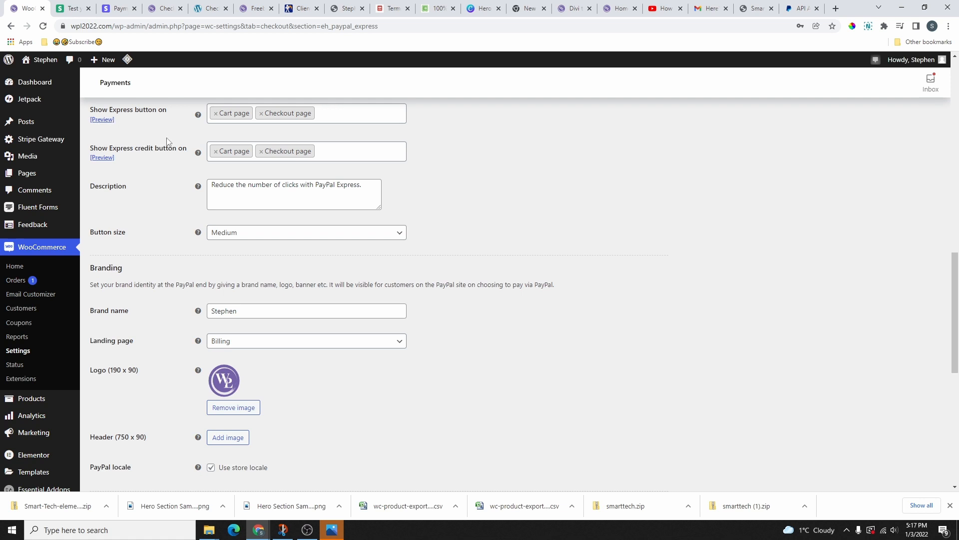
left_click(261, 114)
left_click(218, 185)
left_click(261, 151)
scroll(187, 251, "down", 8)
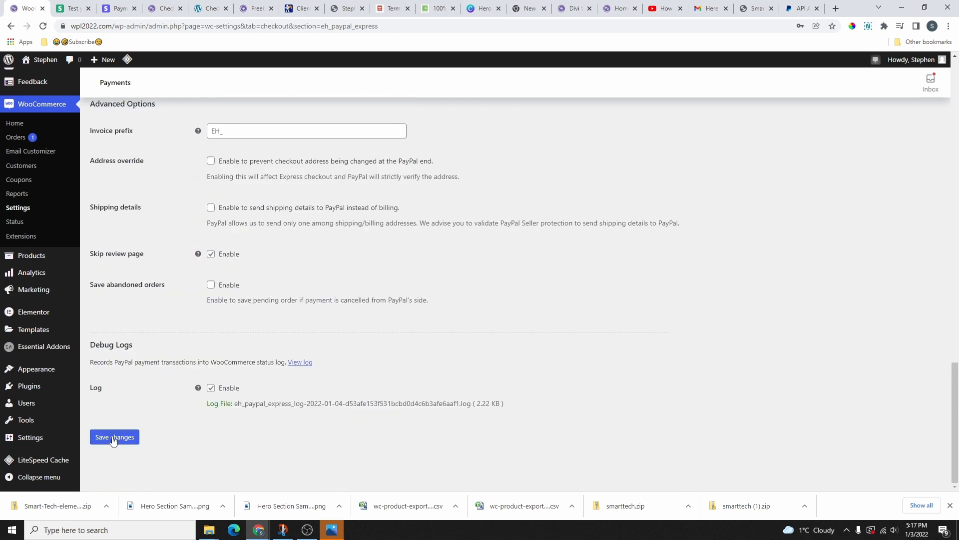
left_click(114, 438)
Reload the store's checkout page and check the Express buttons and the listed payment methods
left_click(165, 8)
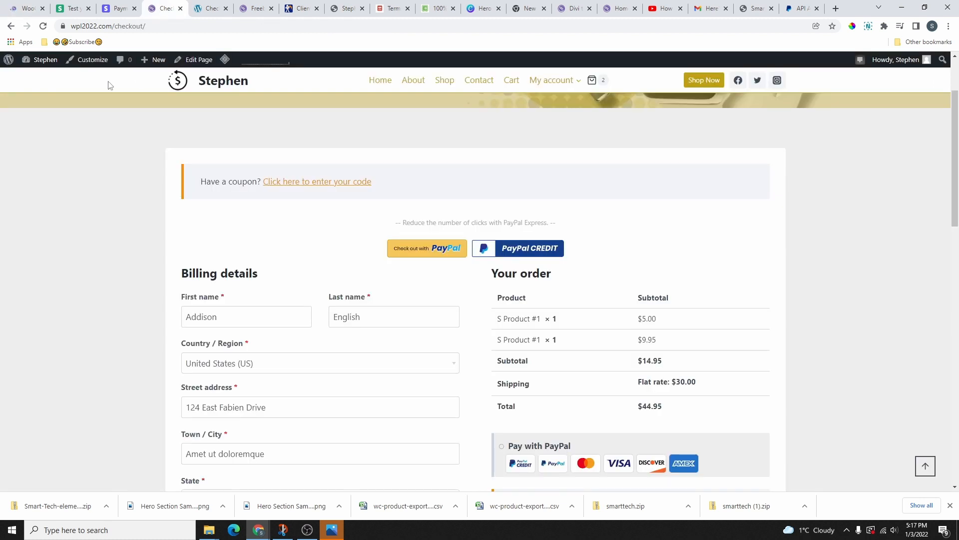
left_click(43, 26)
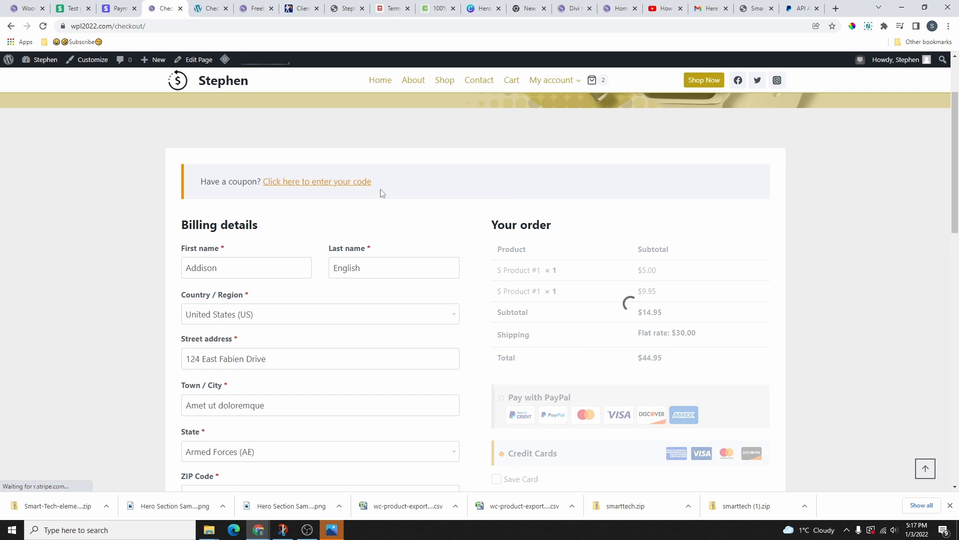
scroll(453, 202, "down", 4)
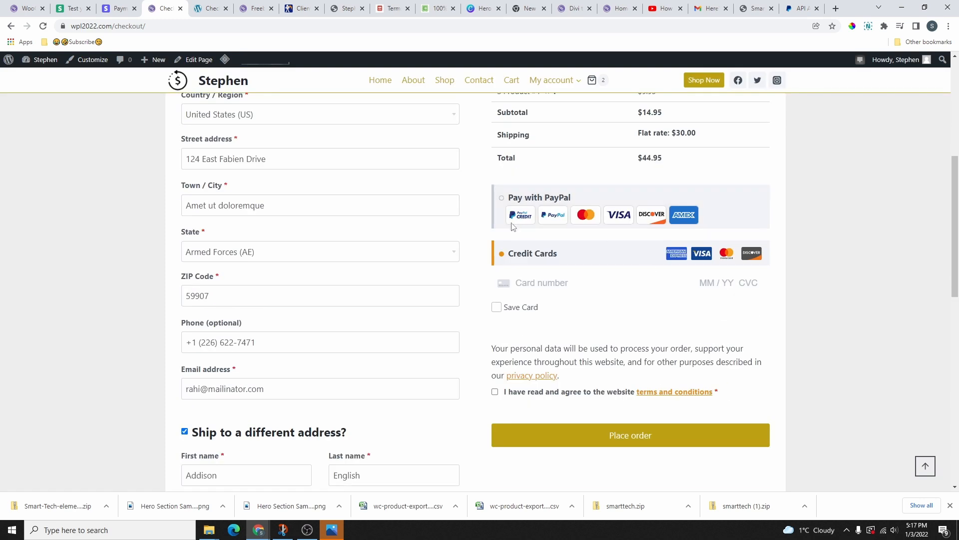
scroll(574, 240, "up", 1)
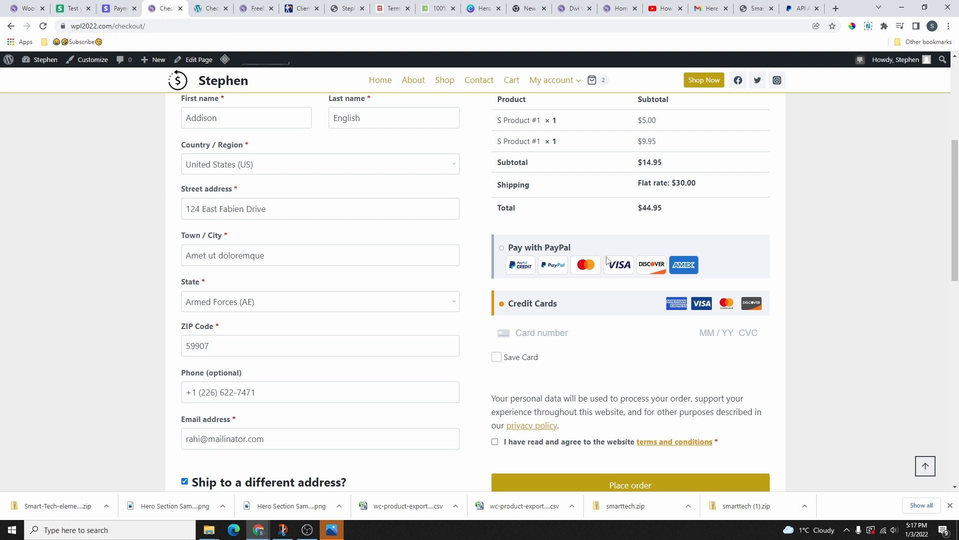
Choose Pay with PayPal at checkout, agree to the terms and conditions, and proceed to PayPal
left_click(537, 249)
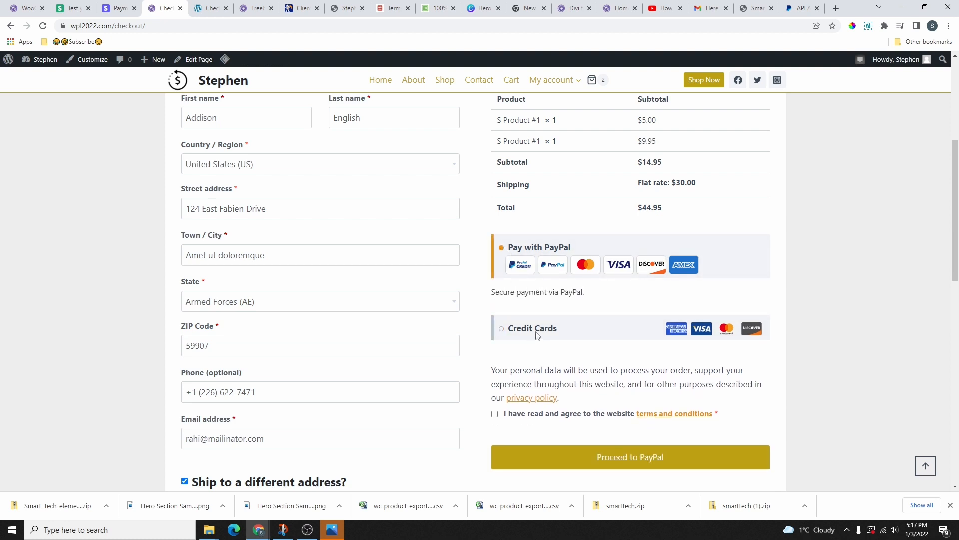
left_click(495, 286)
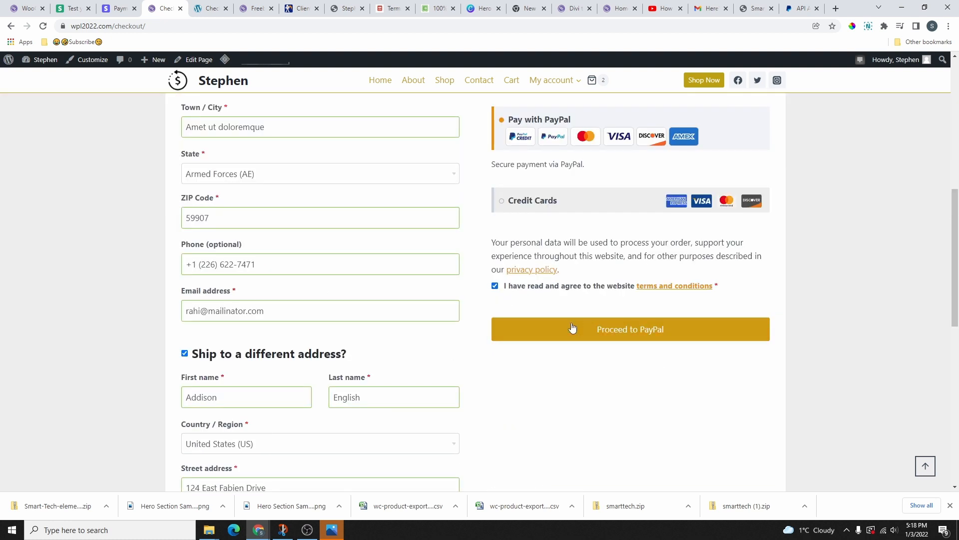
left_click(630, 330)
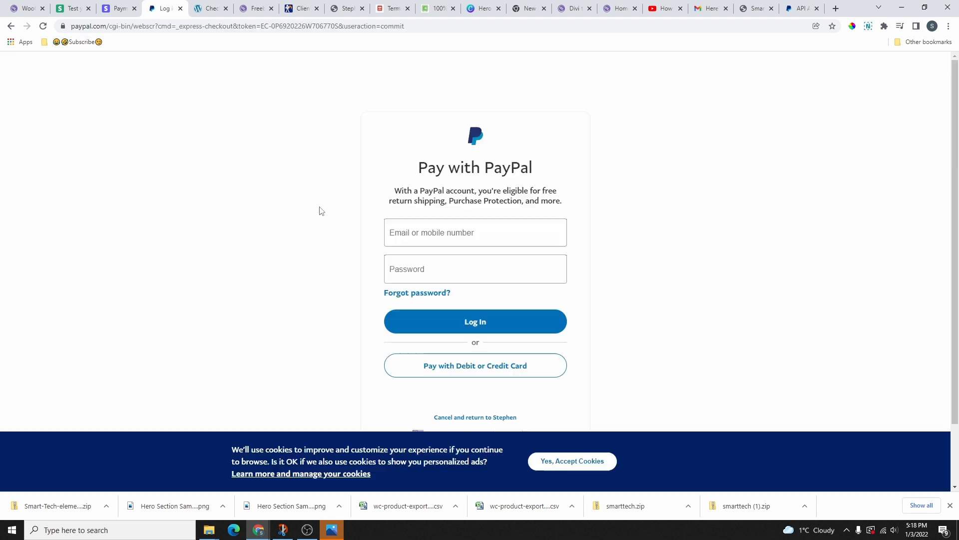
Choose to pay with a debit or credit card on PayPal and look over the guest checkout form
scroll(483, 263, "down", 1)
left_click(444, 165)
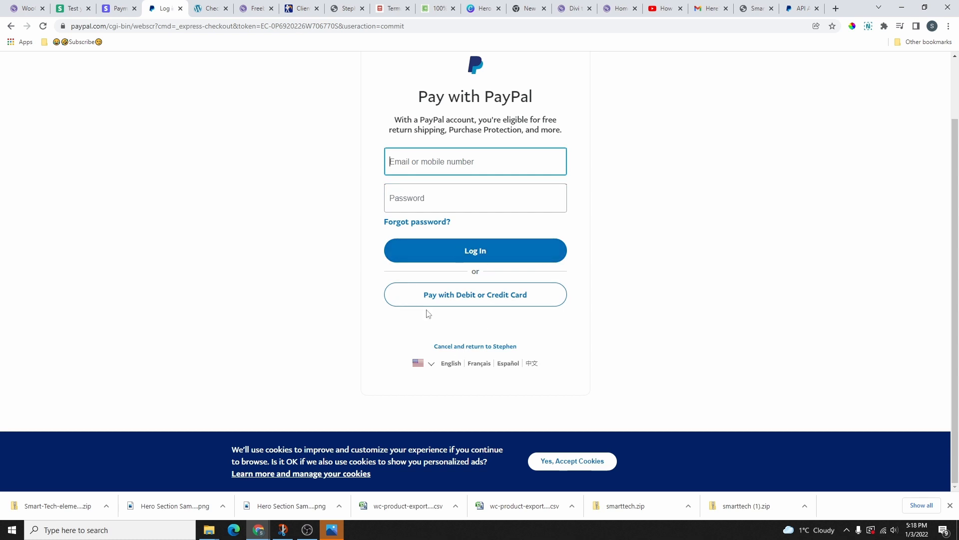
left_click(476, 301)
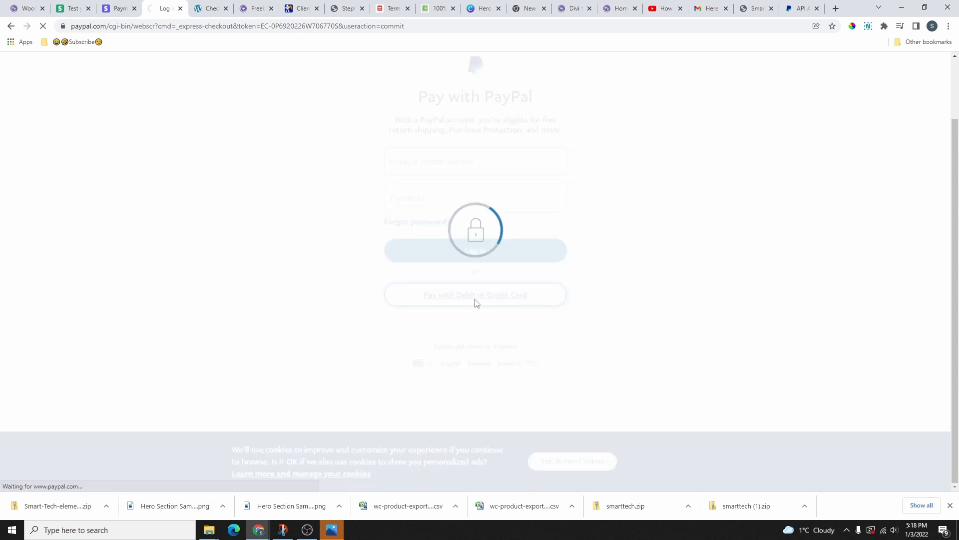
scroll(381, 272, "down", 4)
scroll(381, 283, "up", 4)
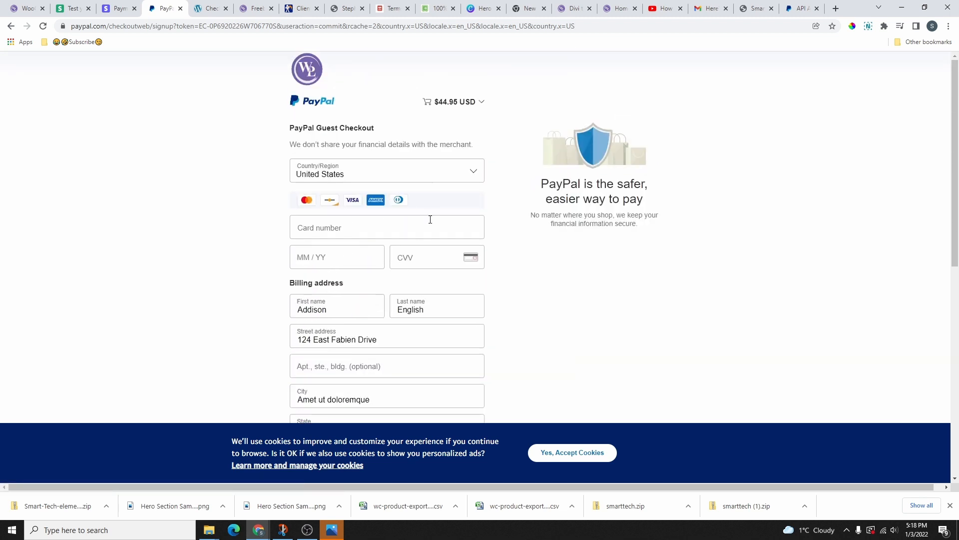